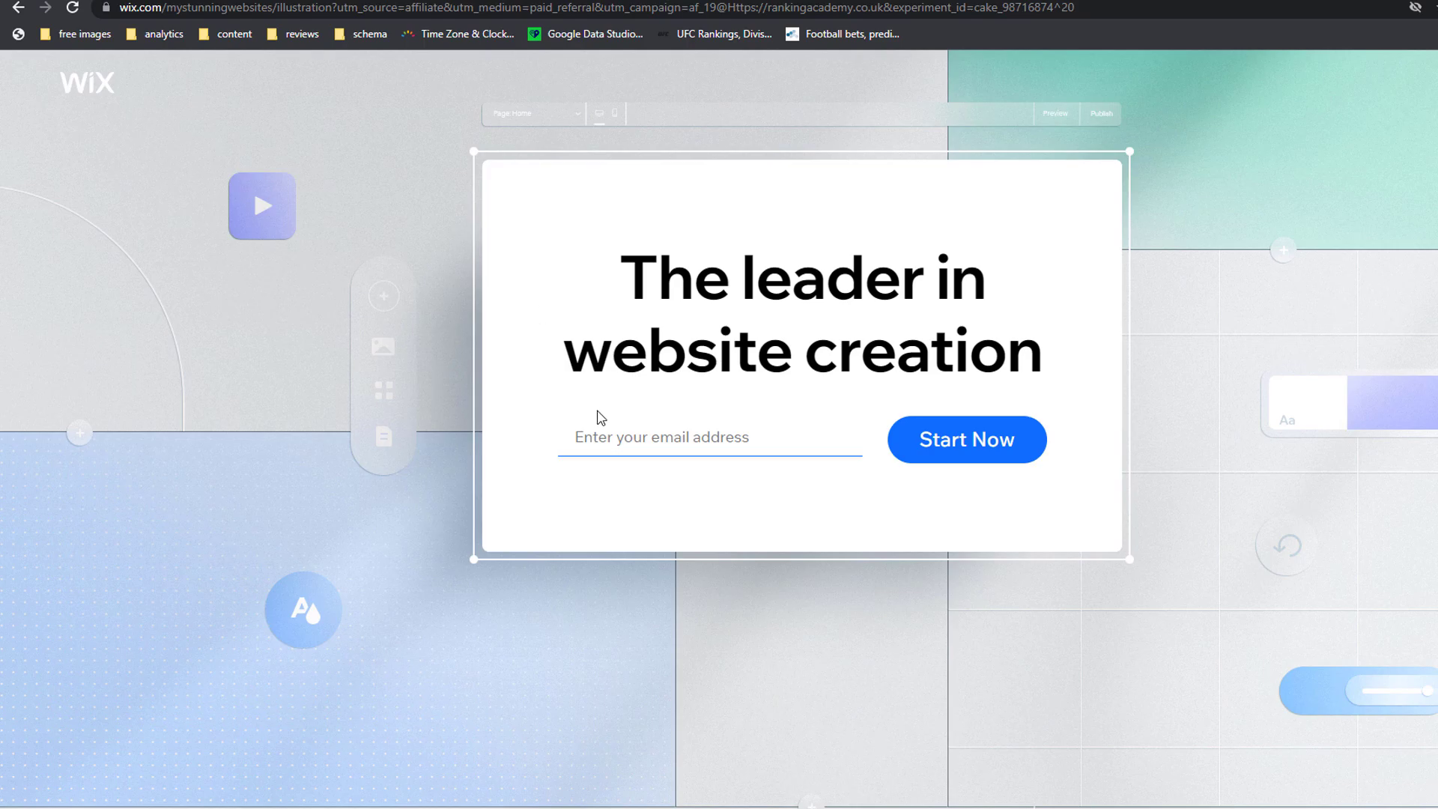
# Step: Enter the account e-mail address on the Wix homepage and start sign-up
pyautogui.click(578, 438)
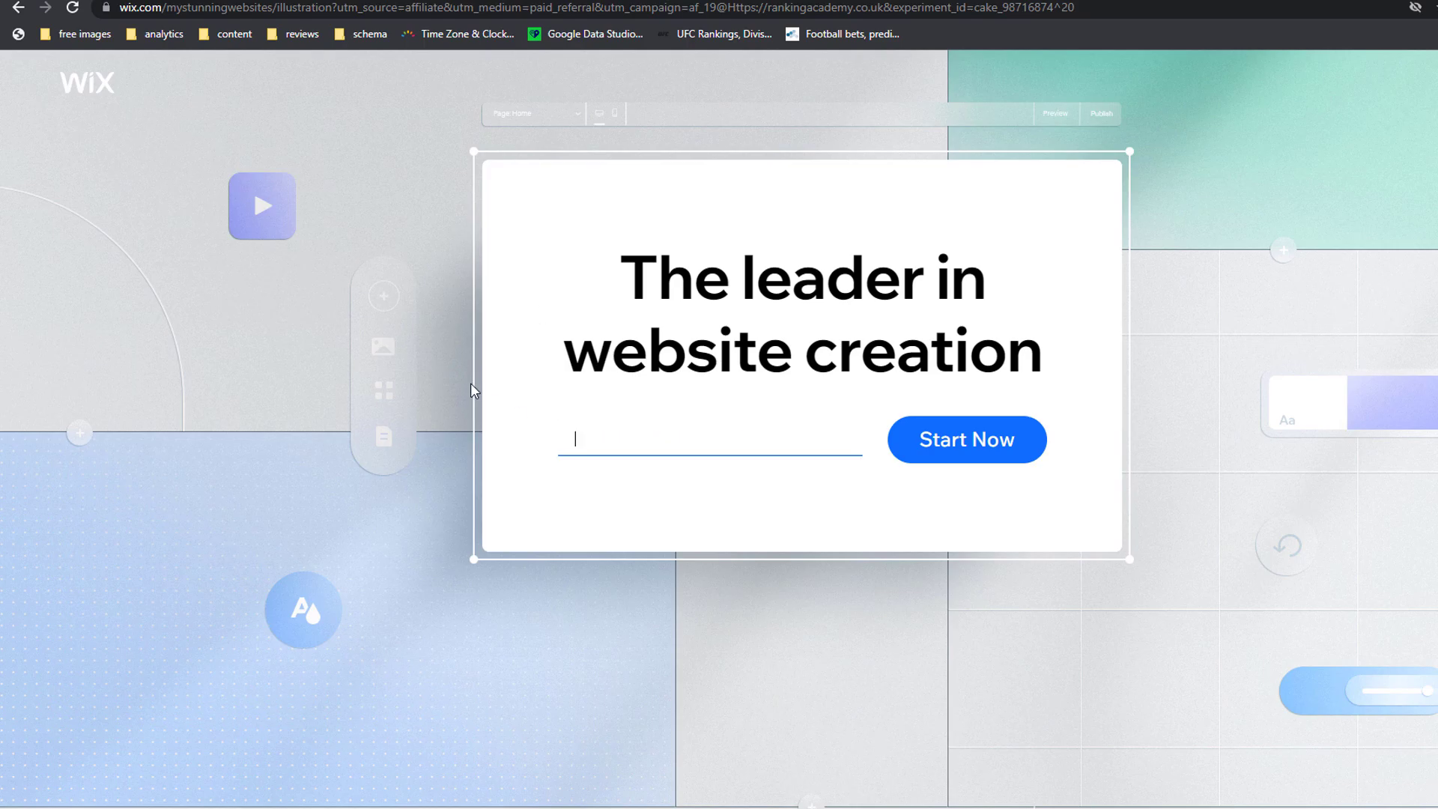
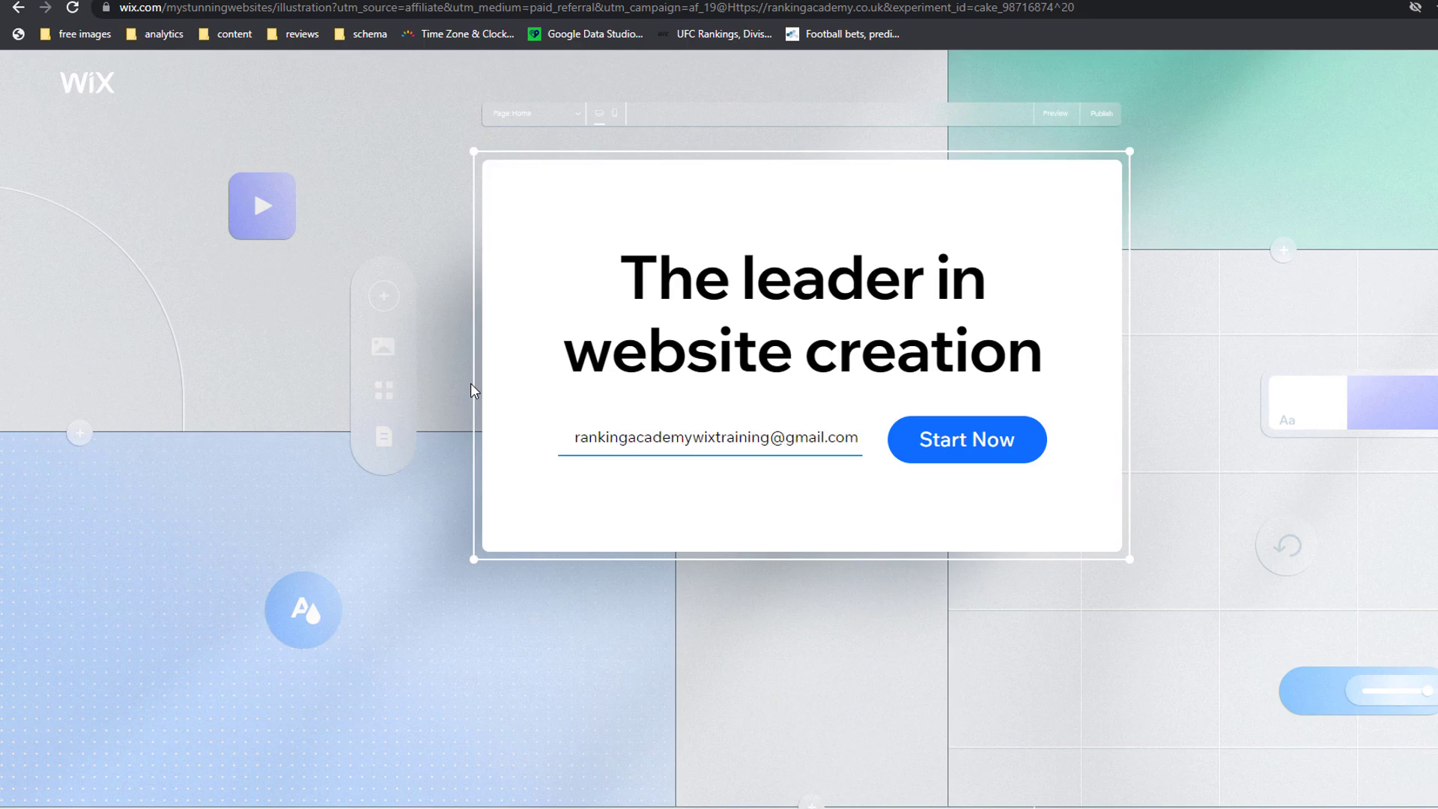
pyautogui.click(964, 450)
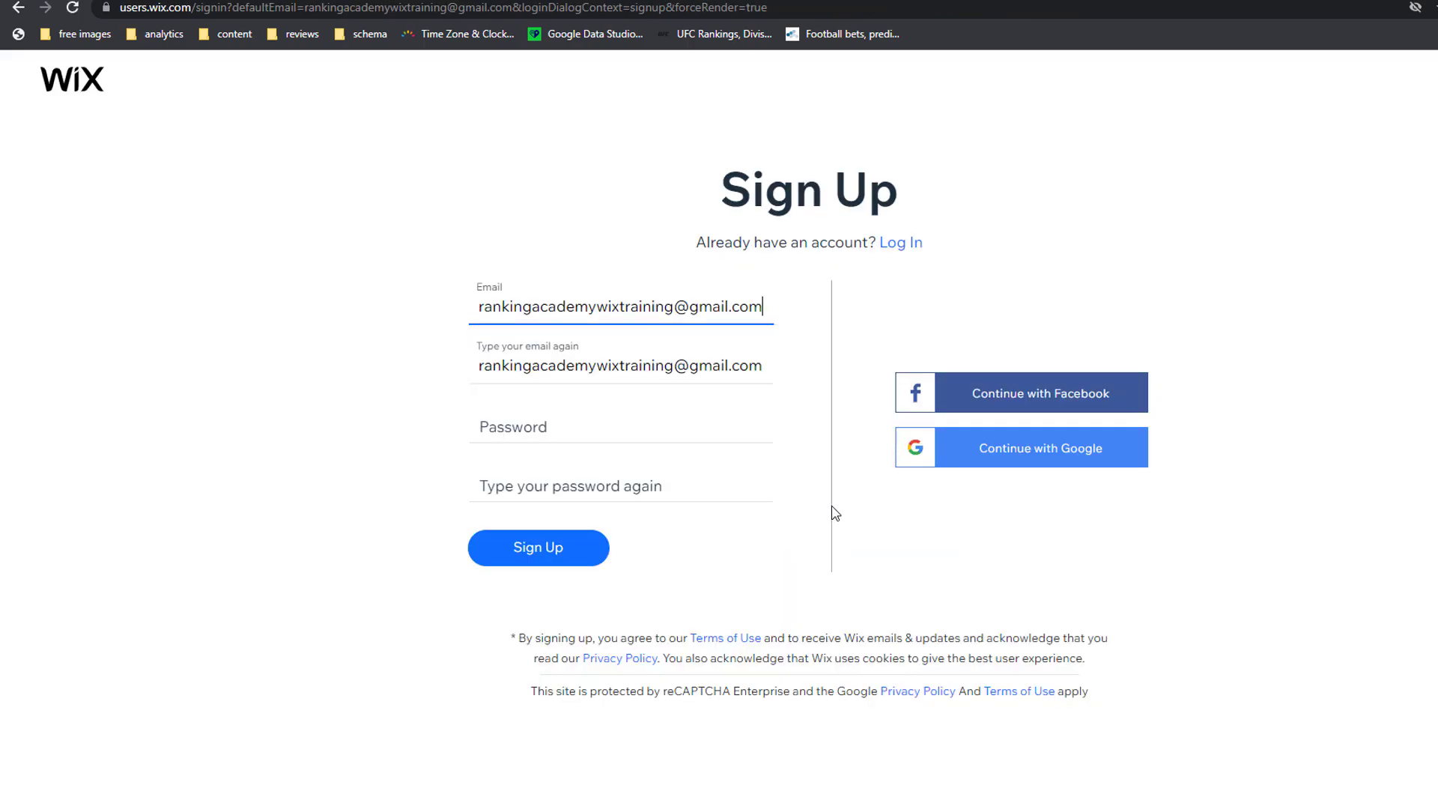
# Step: Set a strong account password, repeat it, and submit the sign-up form
pyautogui.click(485, 426)
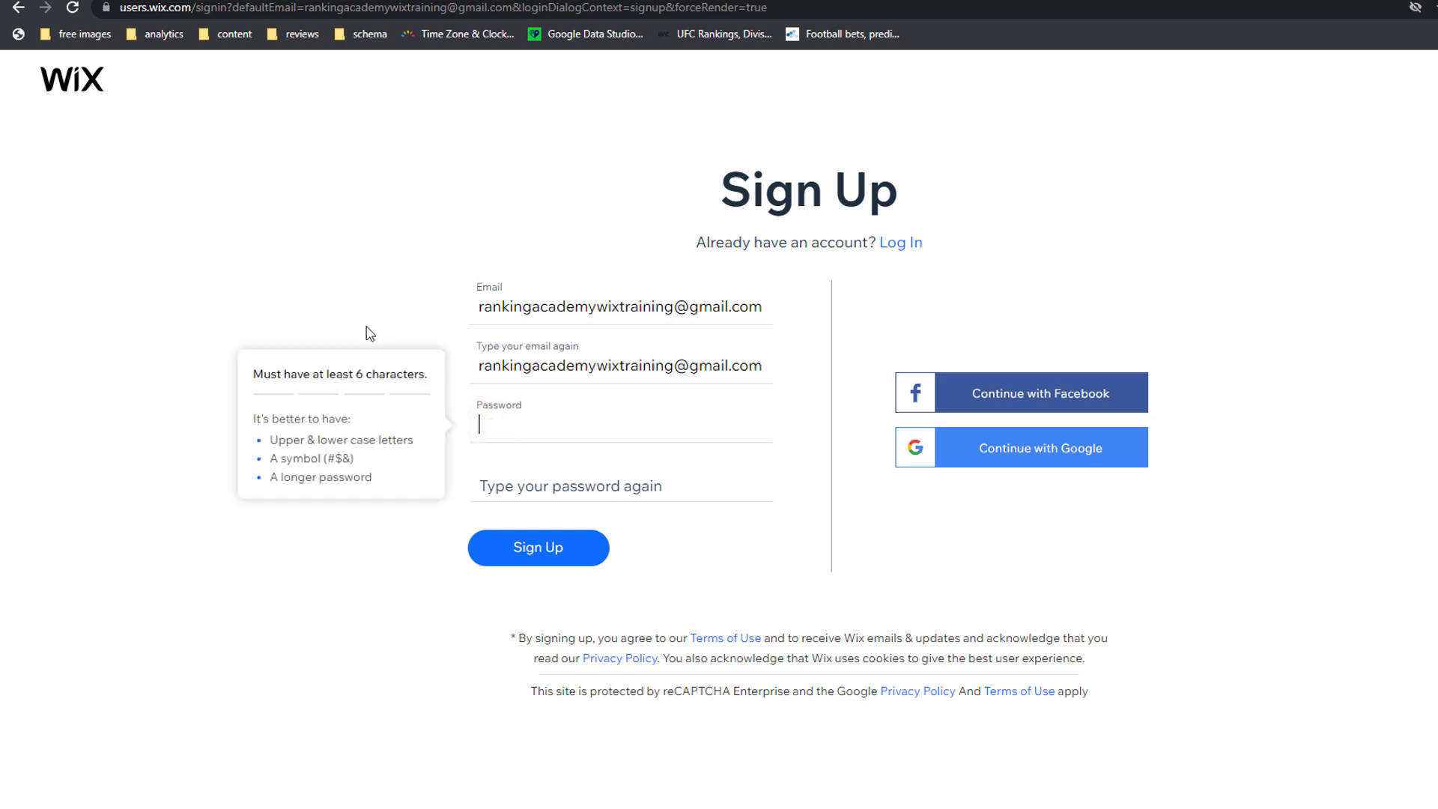
pyautogui.write('••••••••••••••••••')
pyautogui.click(483, 484)
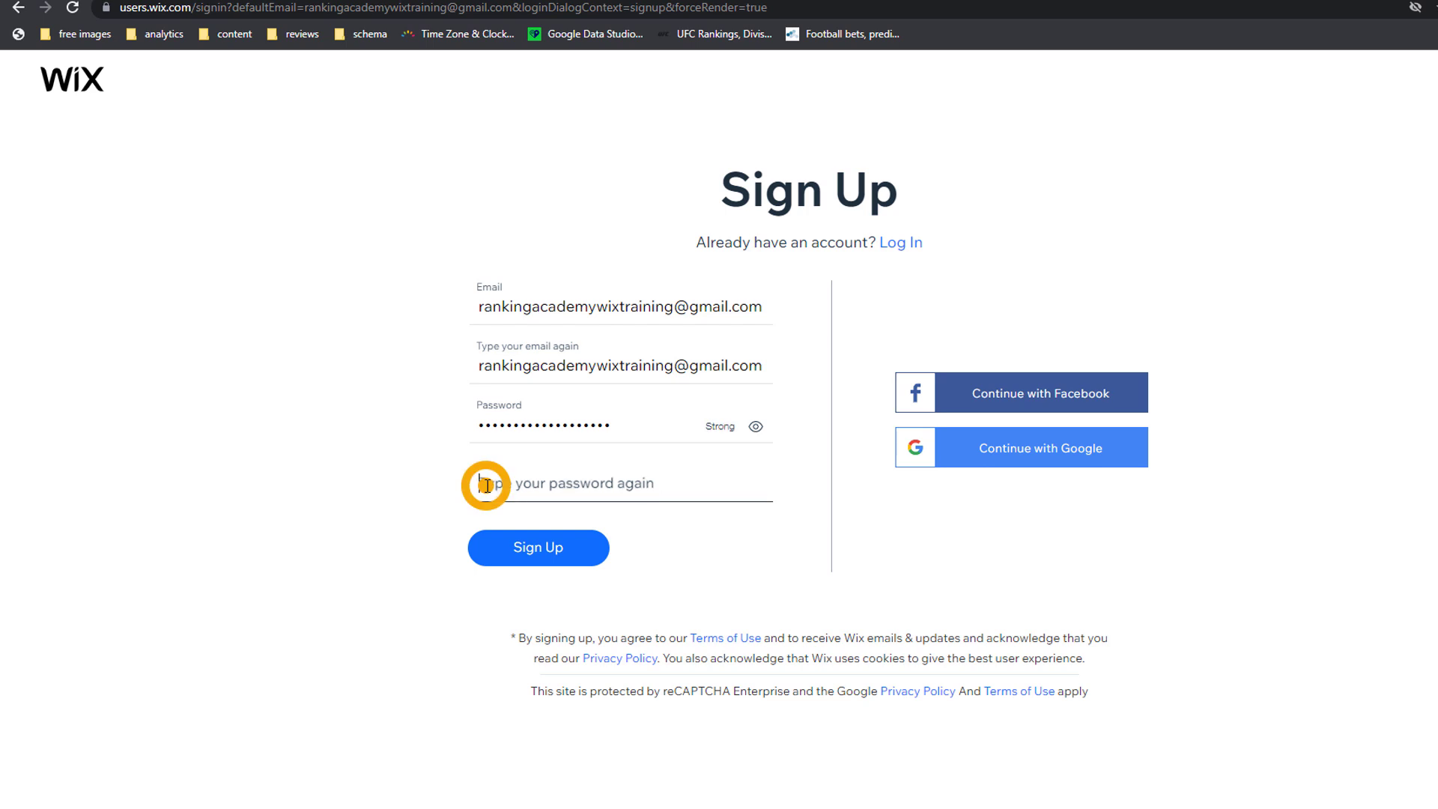
pyautogui.write('••••••••••••••••••')
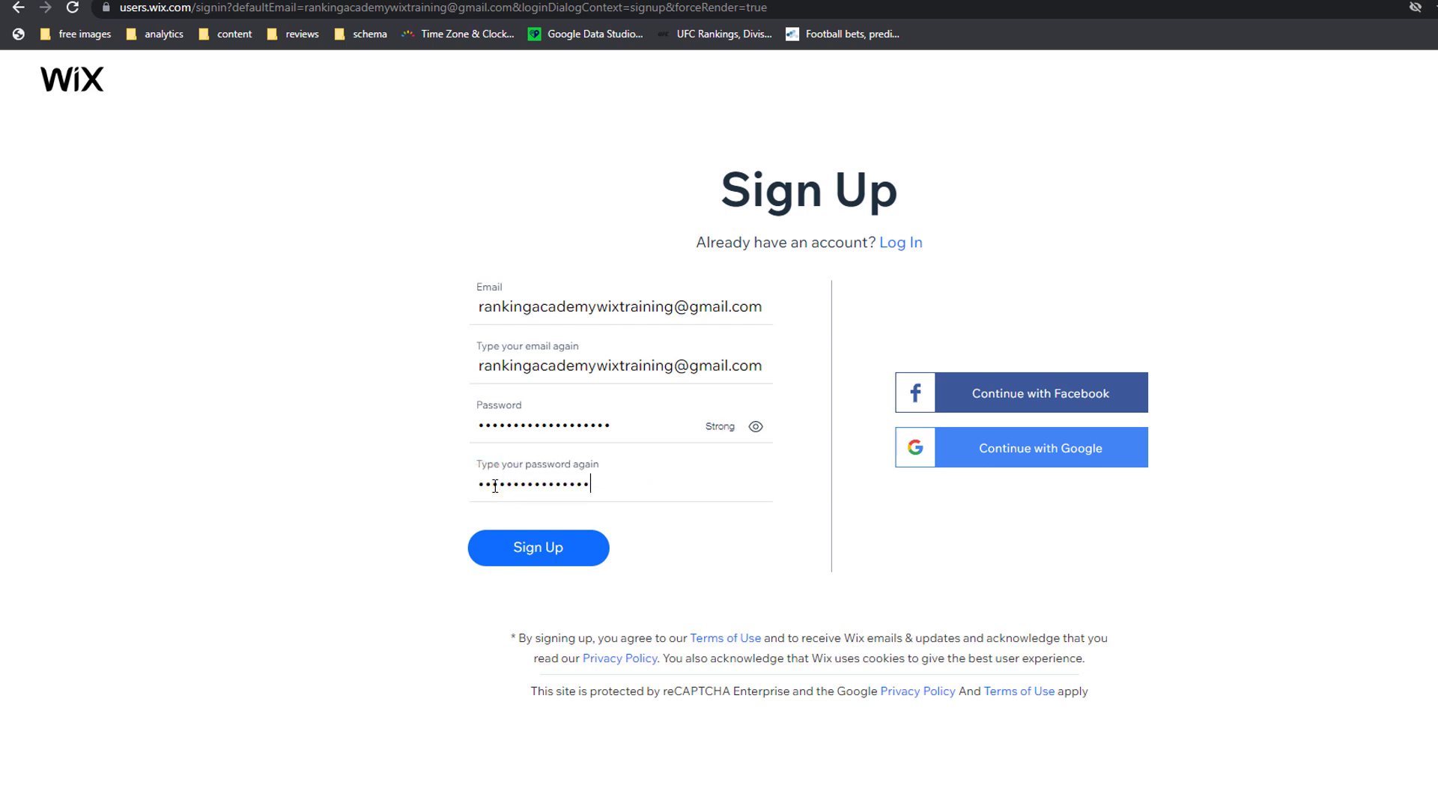
pyautogui.click(549, 558)
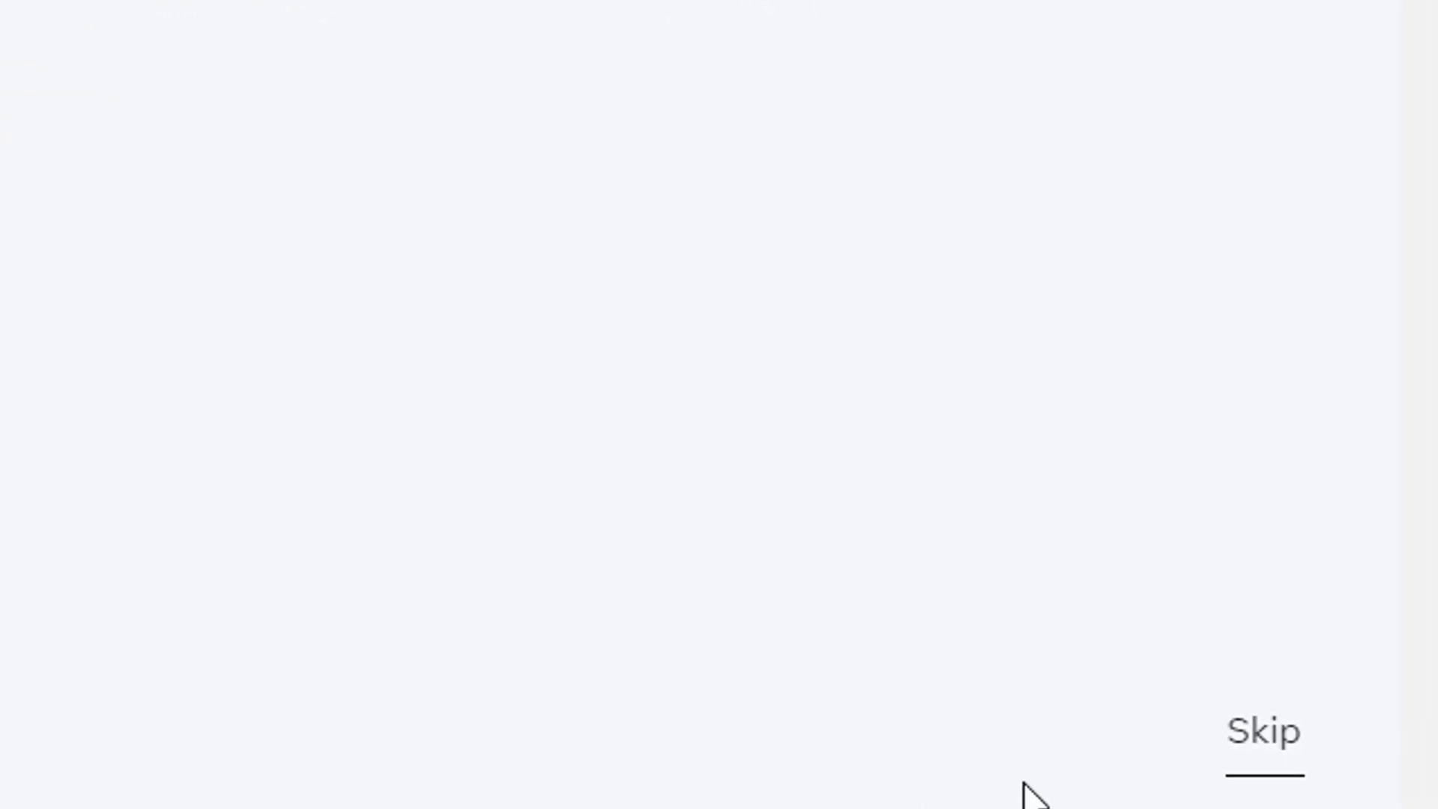
# Step: Skip the onboarding questionnaire and choose to build with the Wix Editor from a template
pyautogui.click(1247, 737)
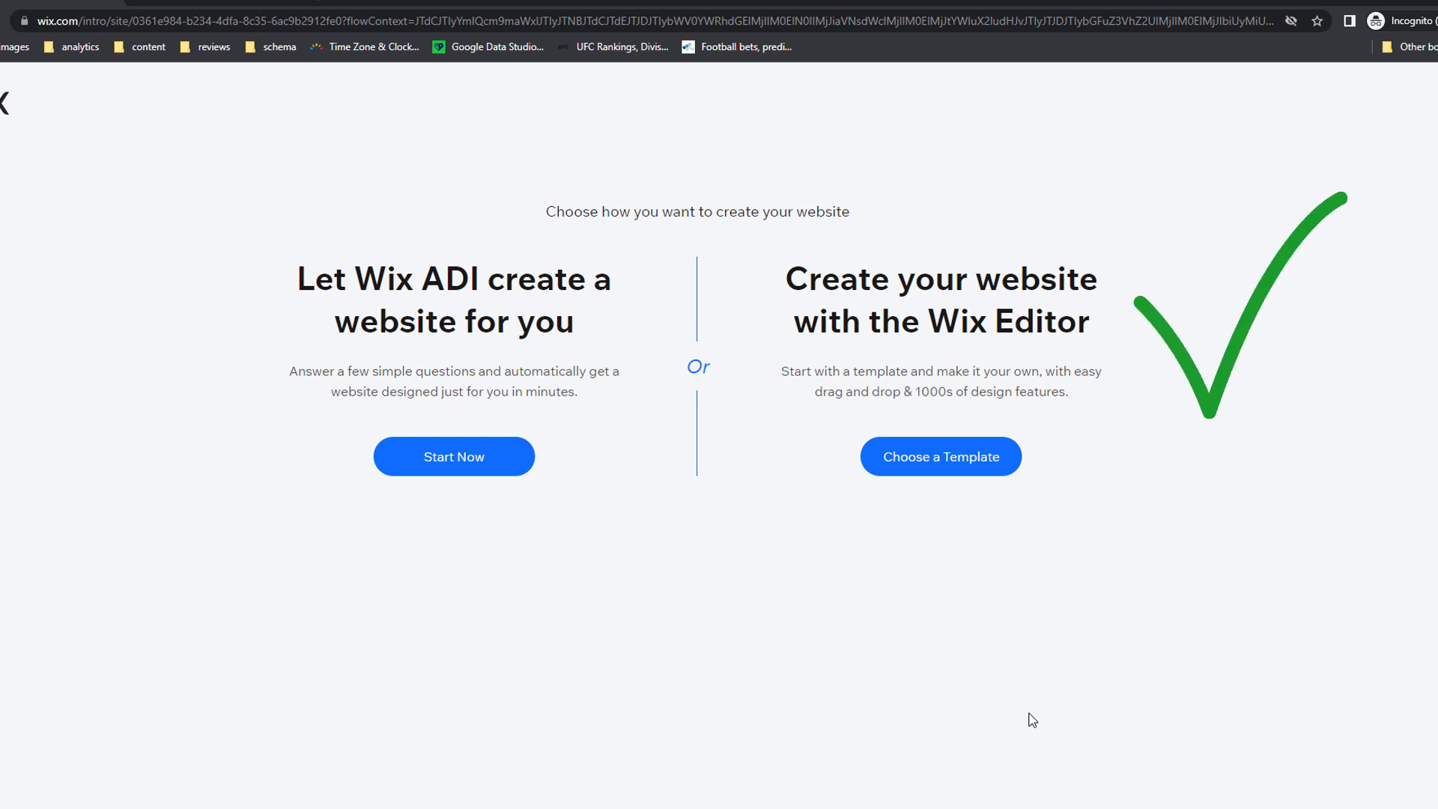
pyautogui.click(944, 469)
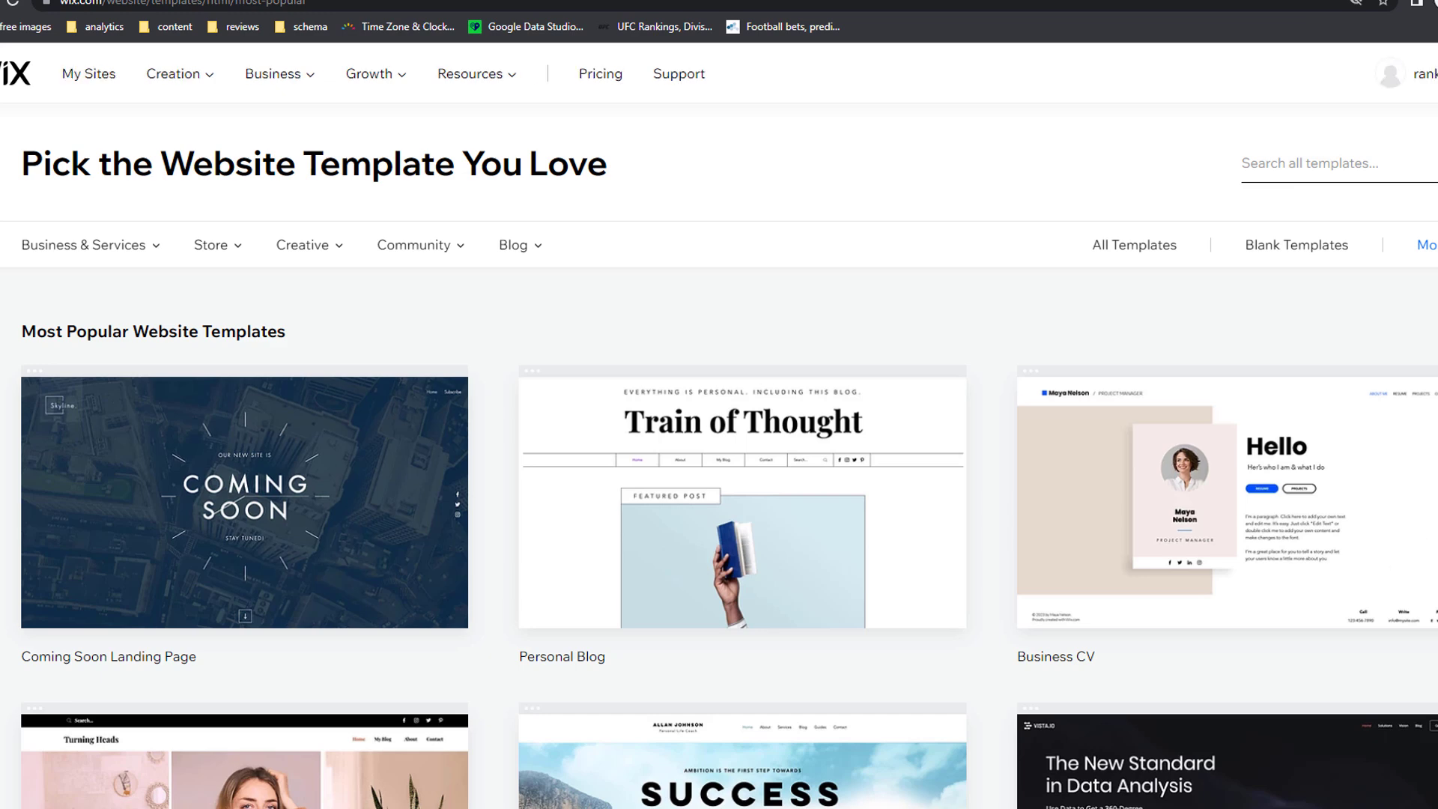
# Step: Filter the template gallery to Real Estate under Business & Services
pyautogui.scroll(-3, 1360, 593)
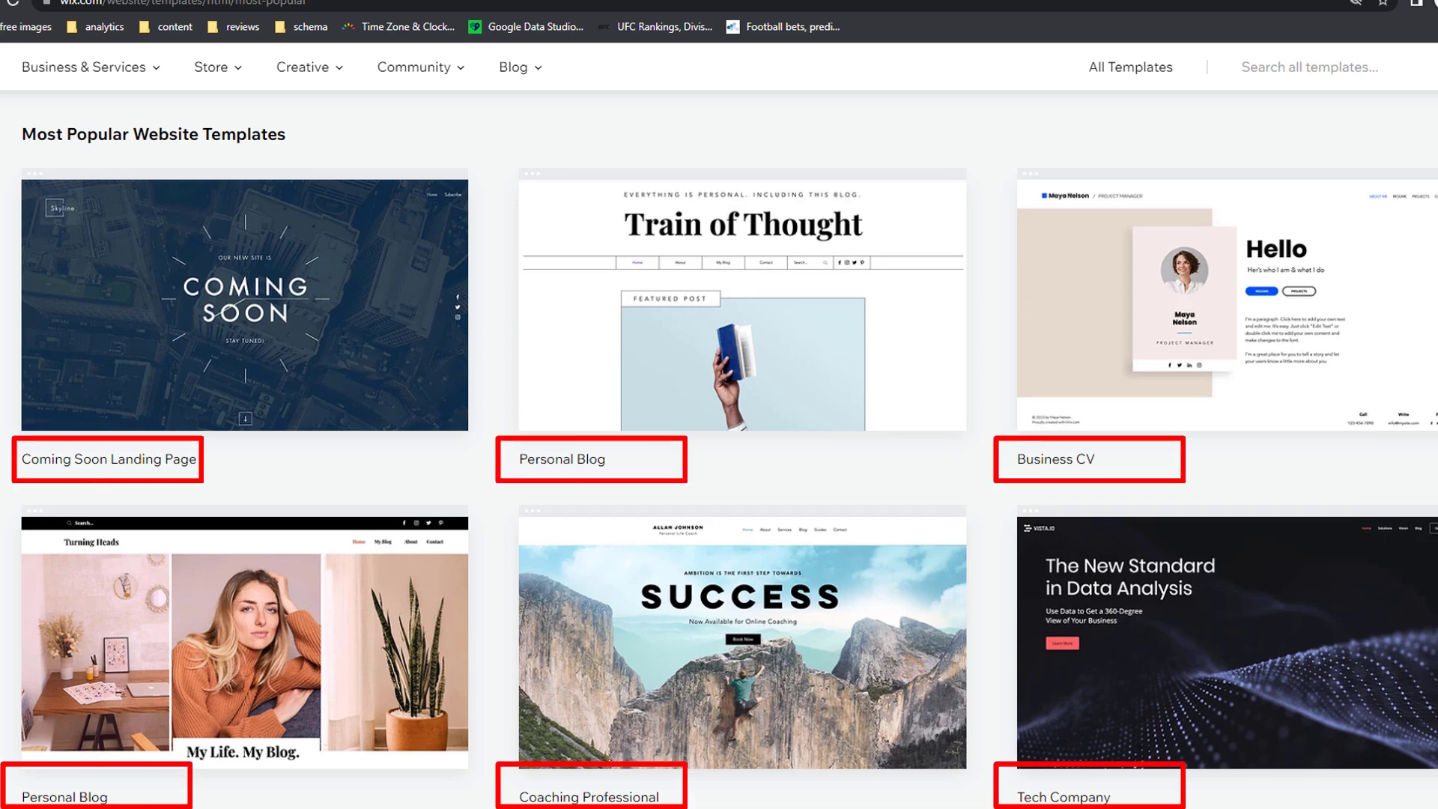
pyautogui.scroll(3, 471, 216)
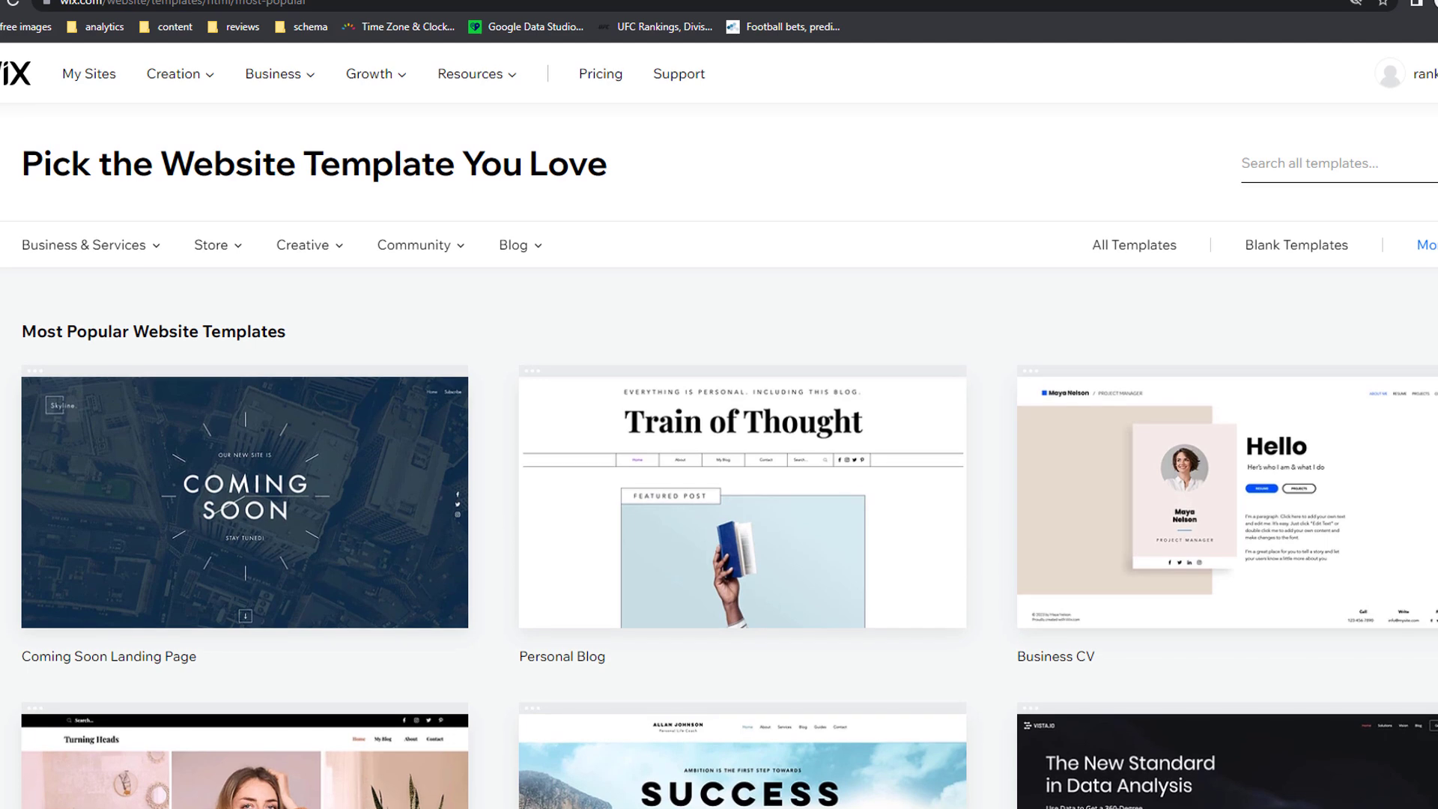
pyautogui.click(148, 253)
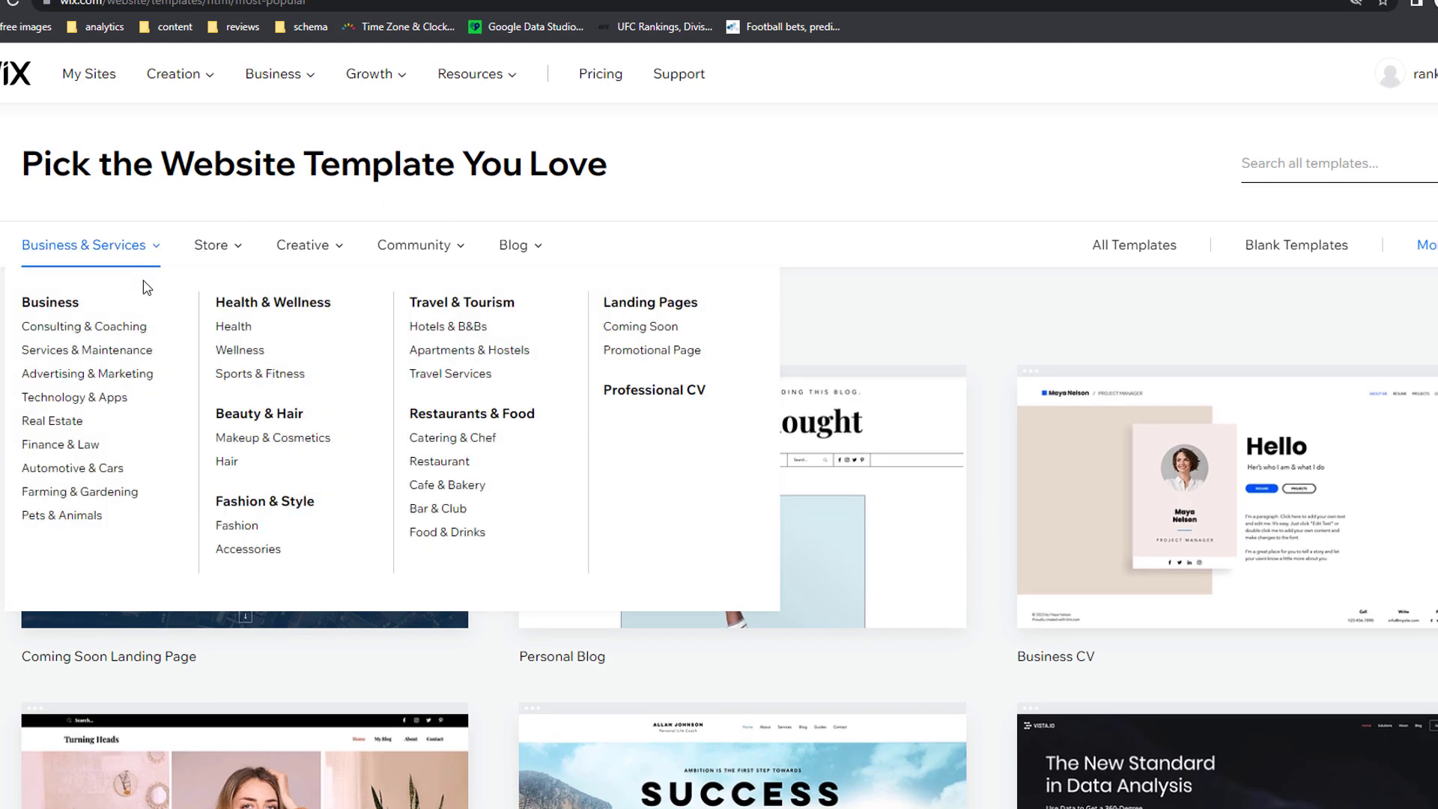
pyautogui.click(80, 423)
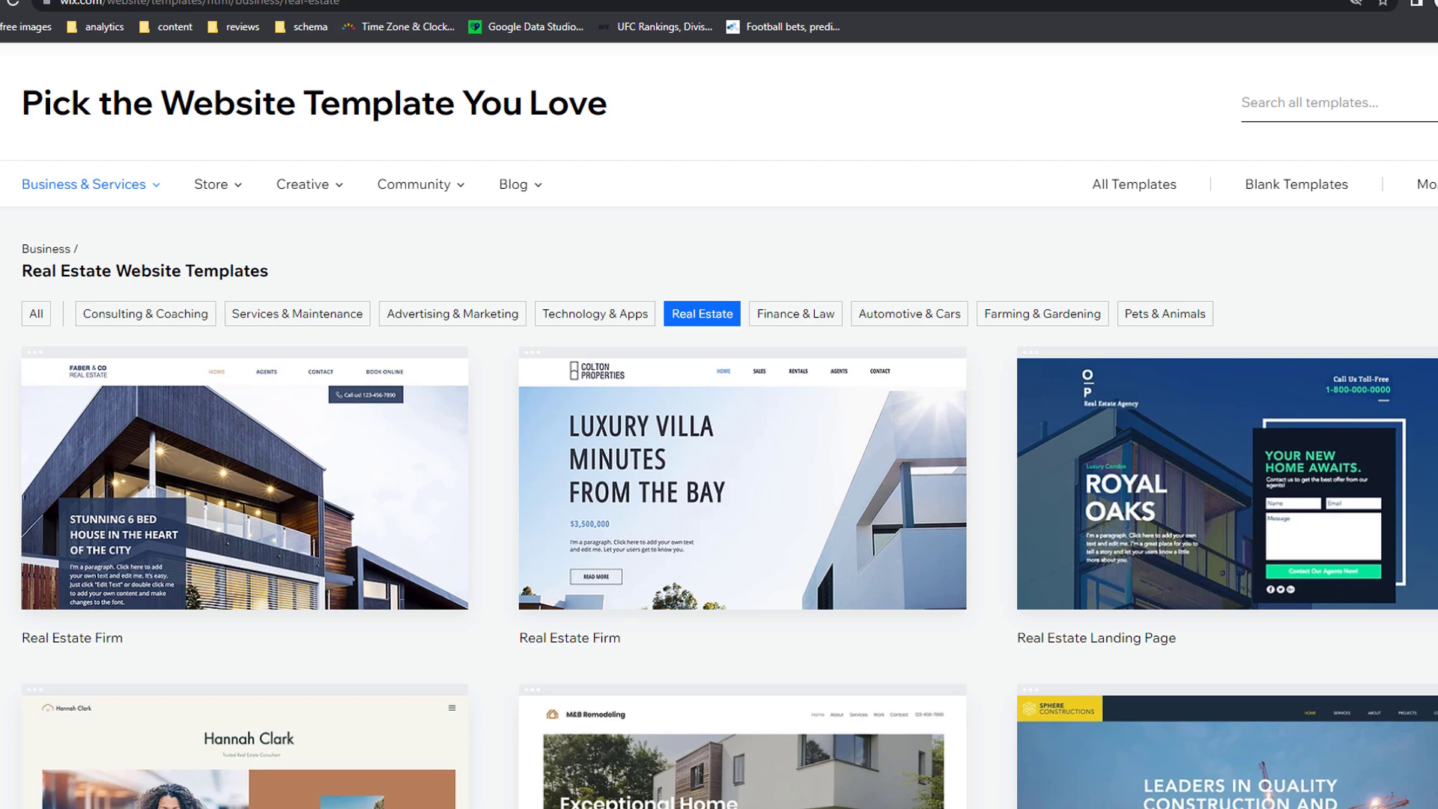
pyautogui.scroll(-8, 719, 449)
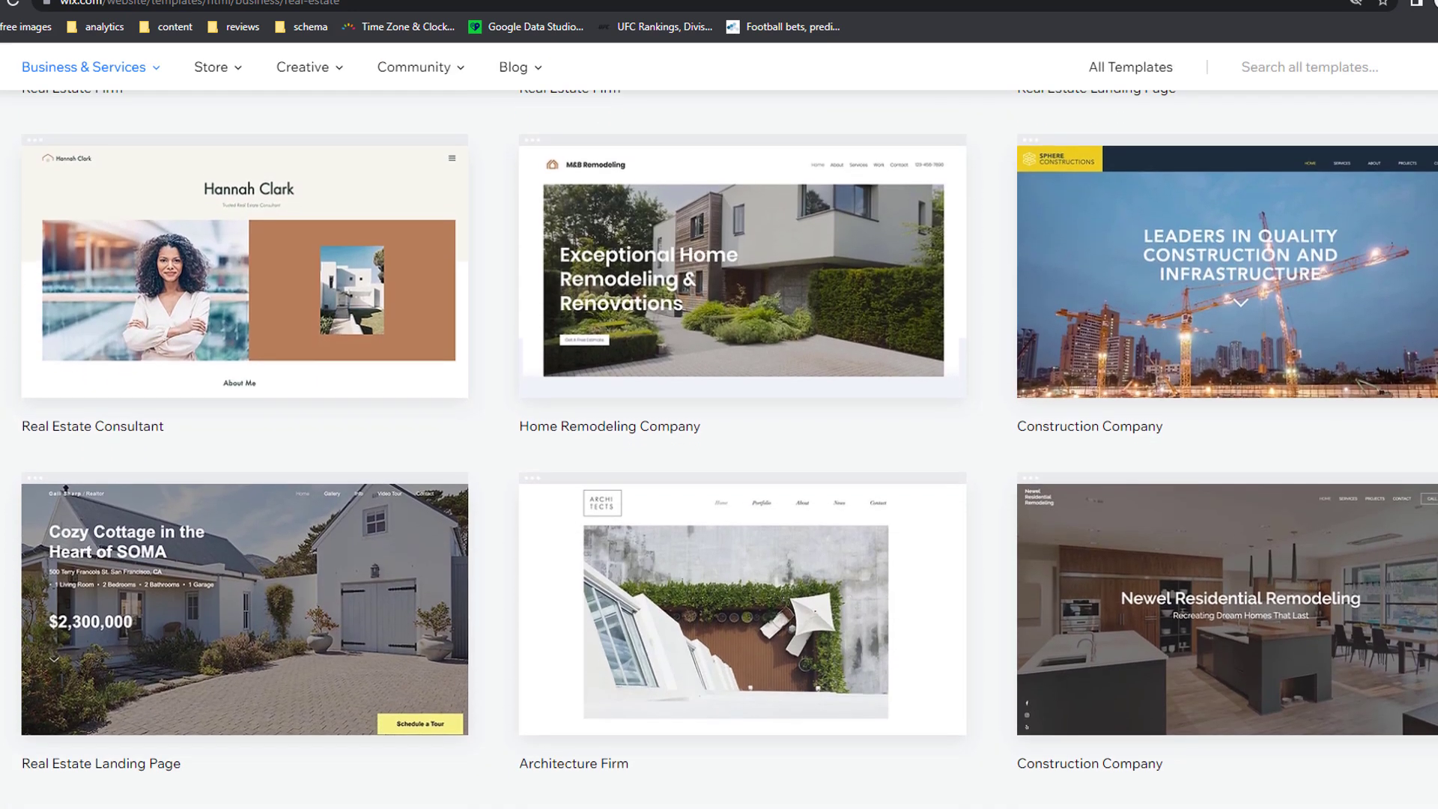
pyautogui.scroll(8, 719, 449)
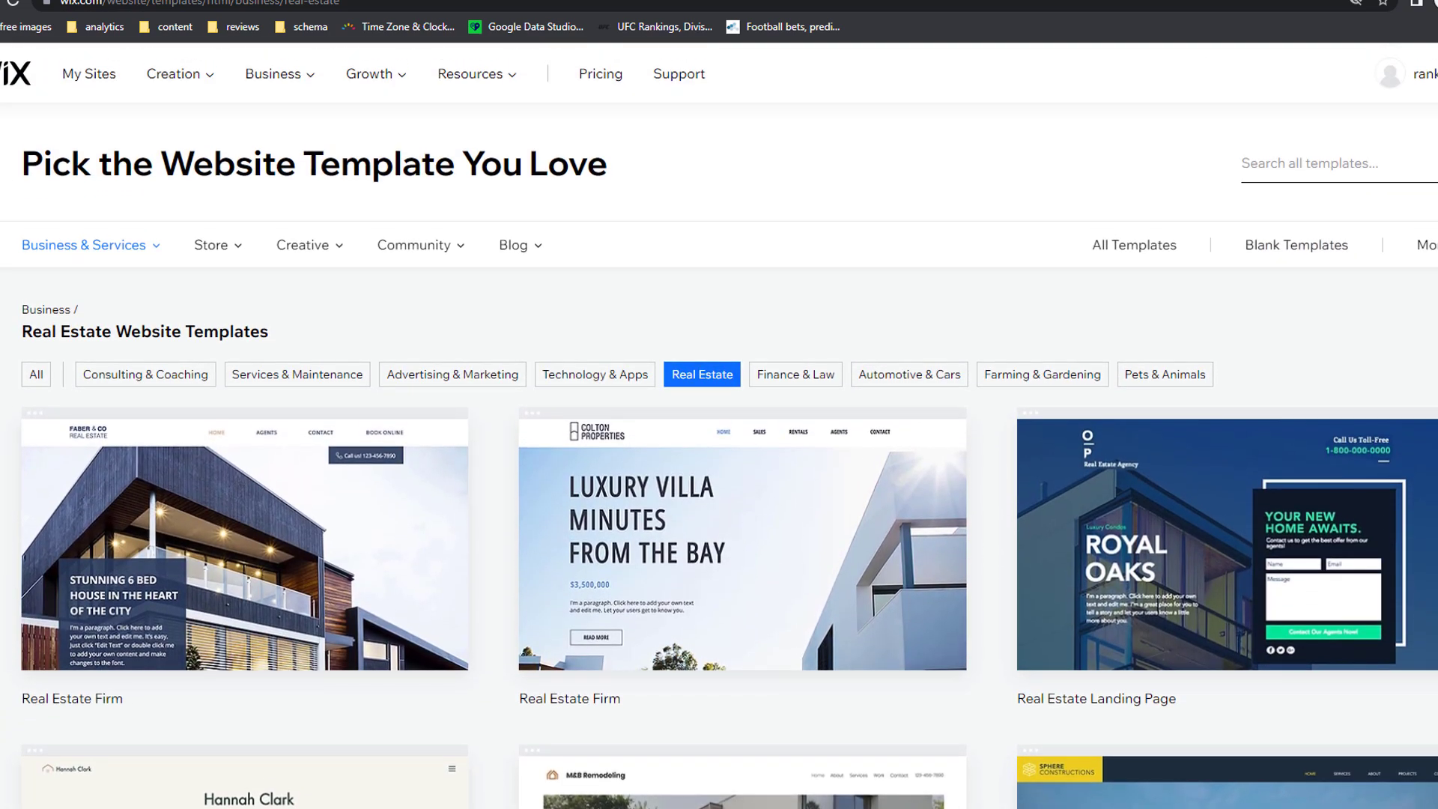
# Step: Browse the other category menus, then go to the Search all templates field
pyautogui.moveTo(239, 255)
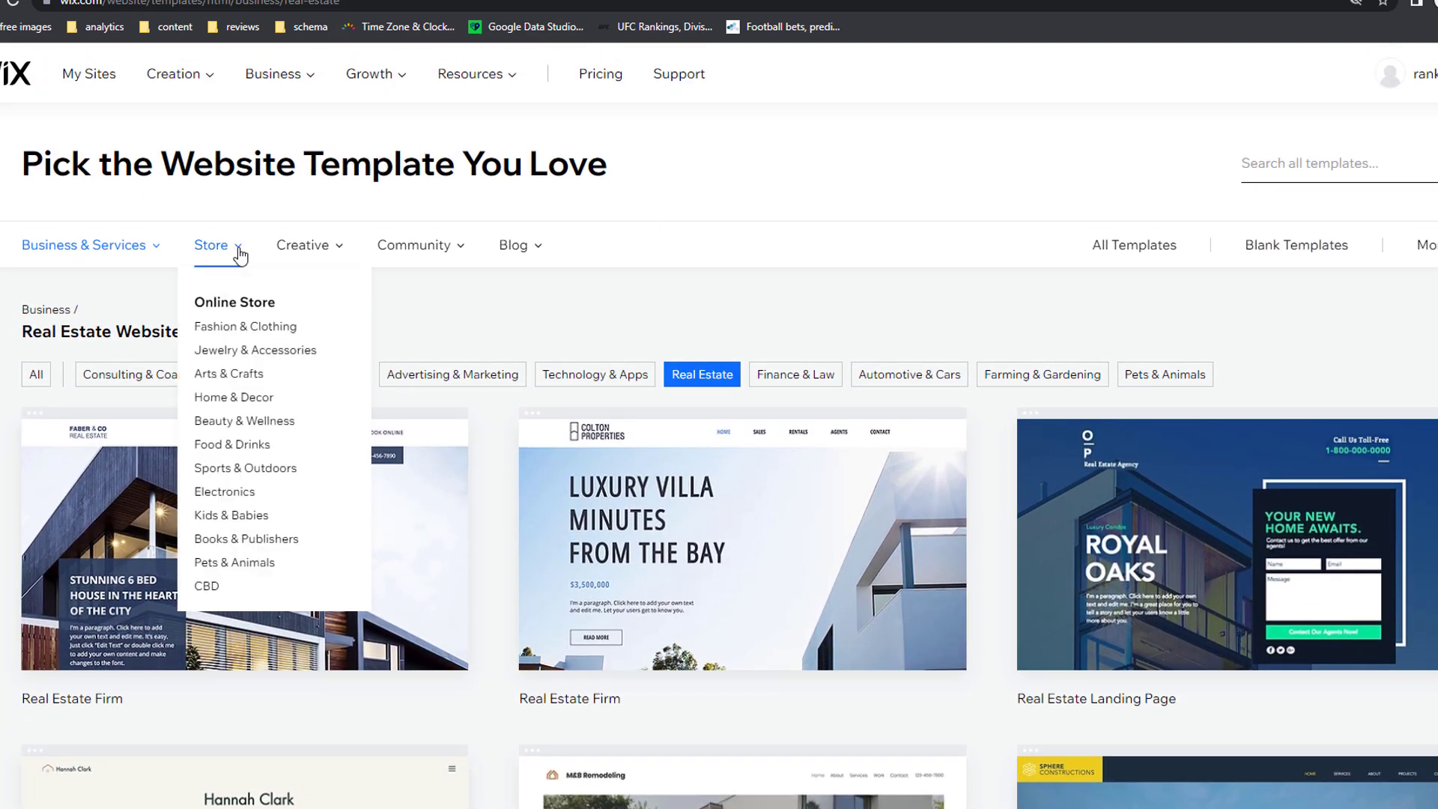
pyautogui.moveTo(340, 260)
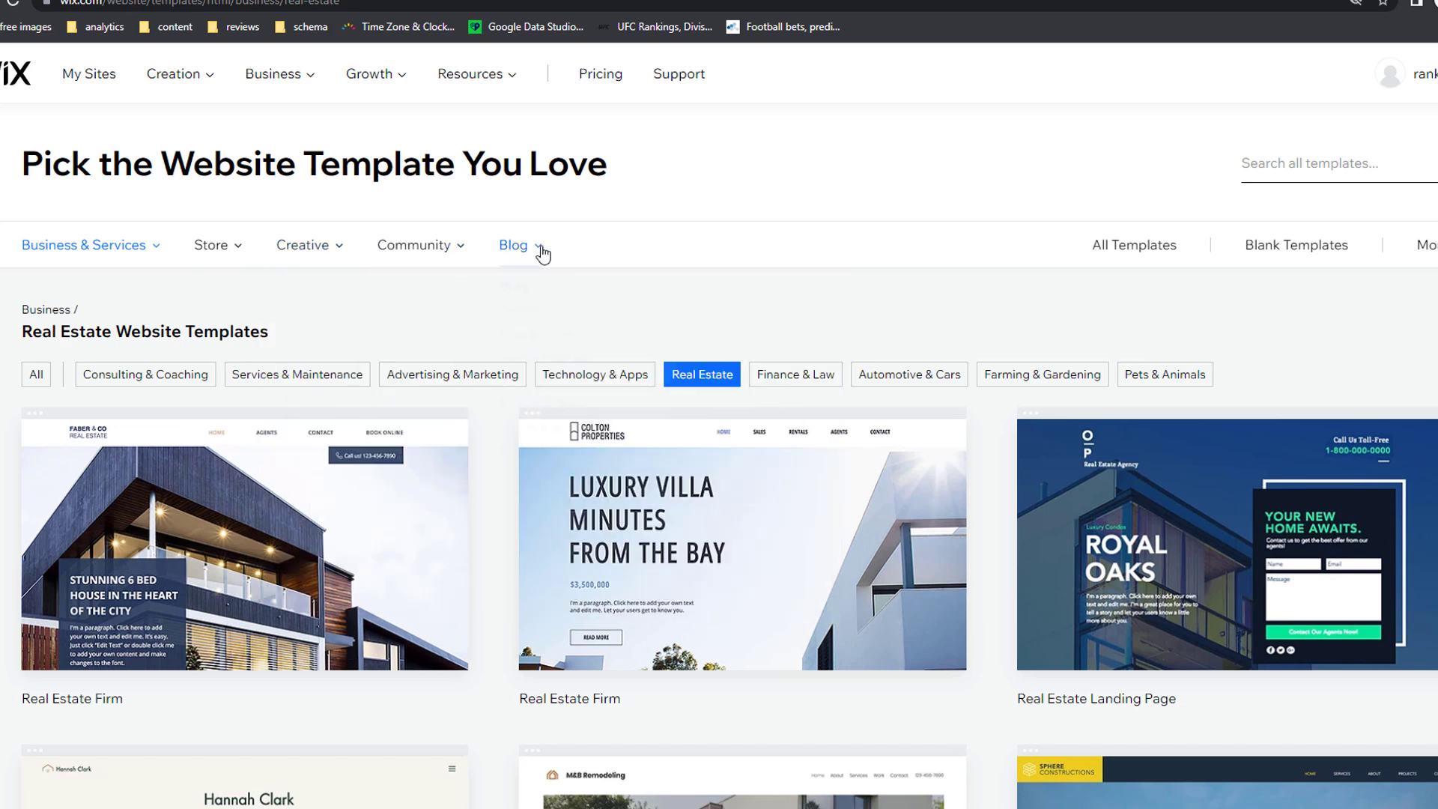
pyautogui.moveTo(542, 254)
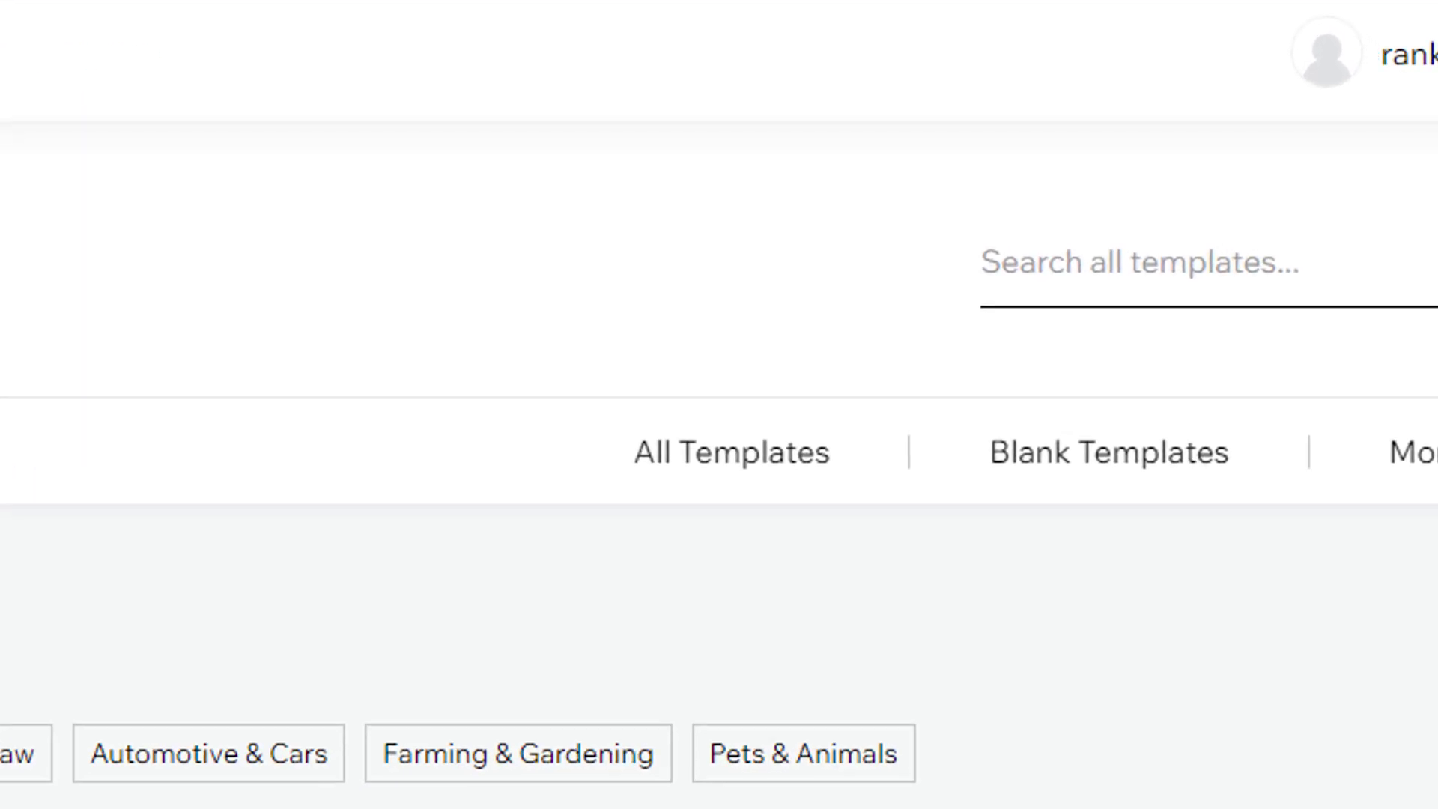
pyautogui.click(968, 247)
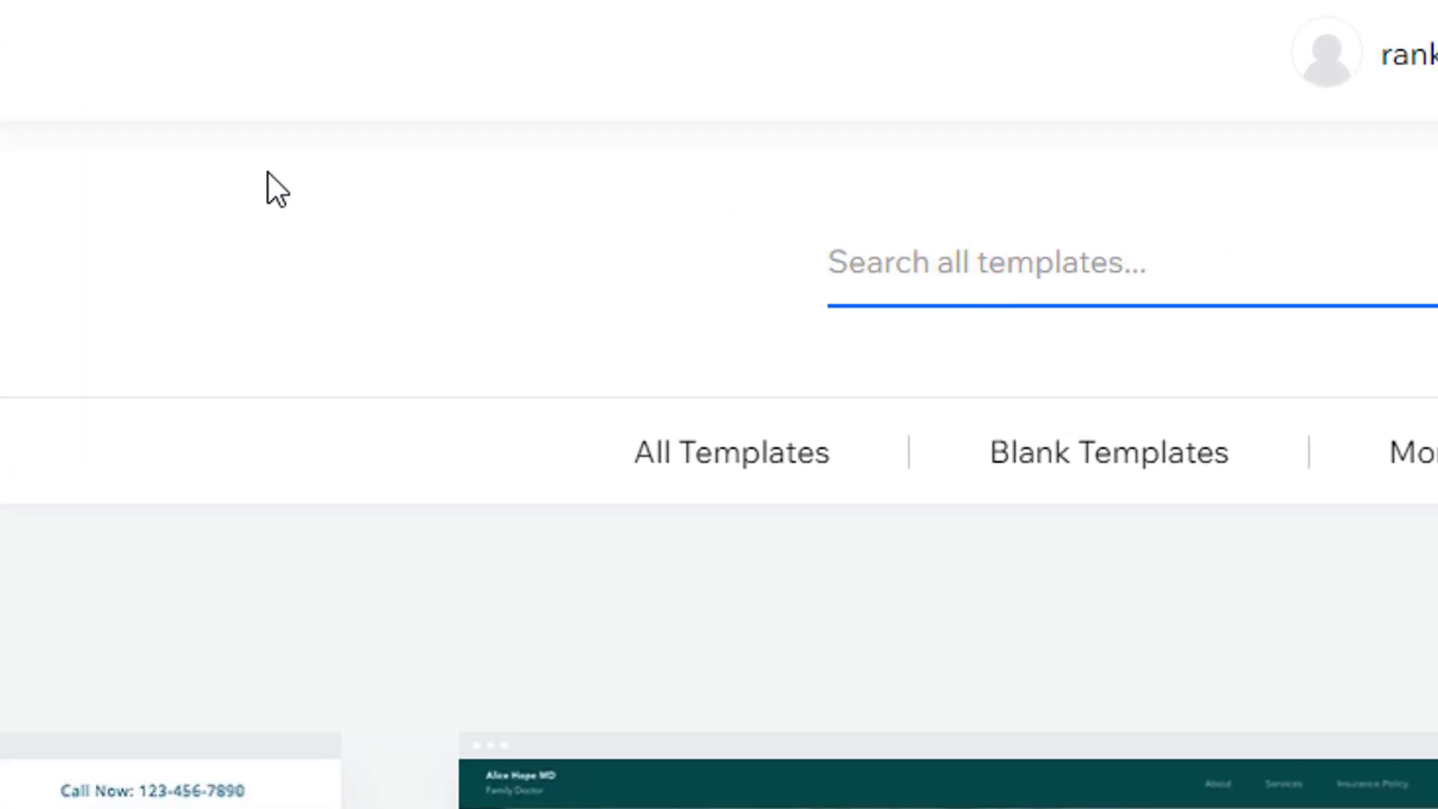
# Step: Search the templates for 'air conditioning' and scroll through the HVAC results
pyautogui.write('air conditioning')
pyautogui.scroll(-2, 268, 172)
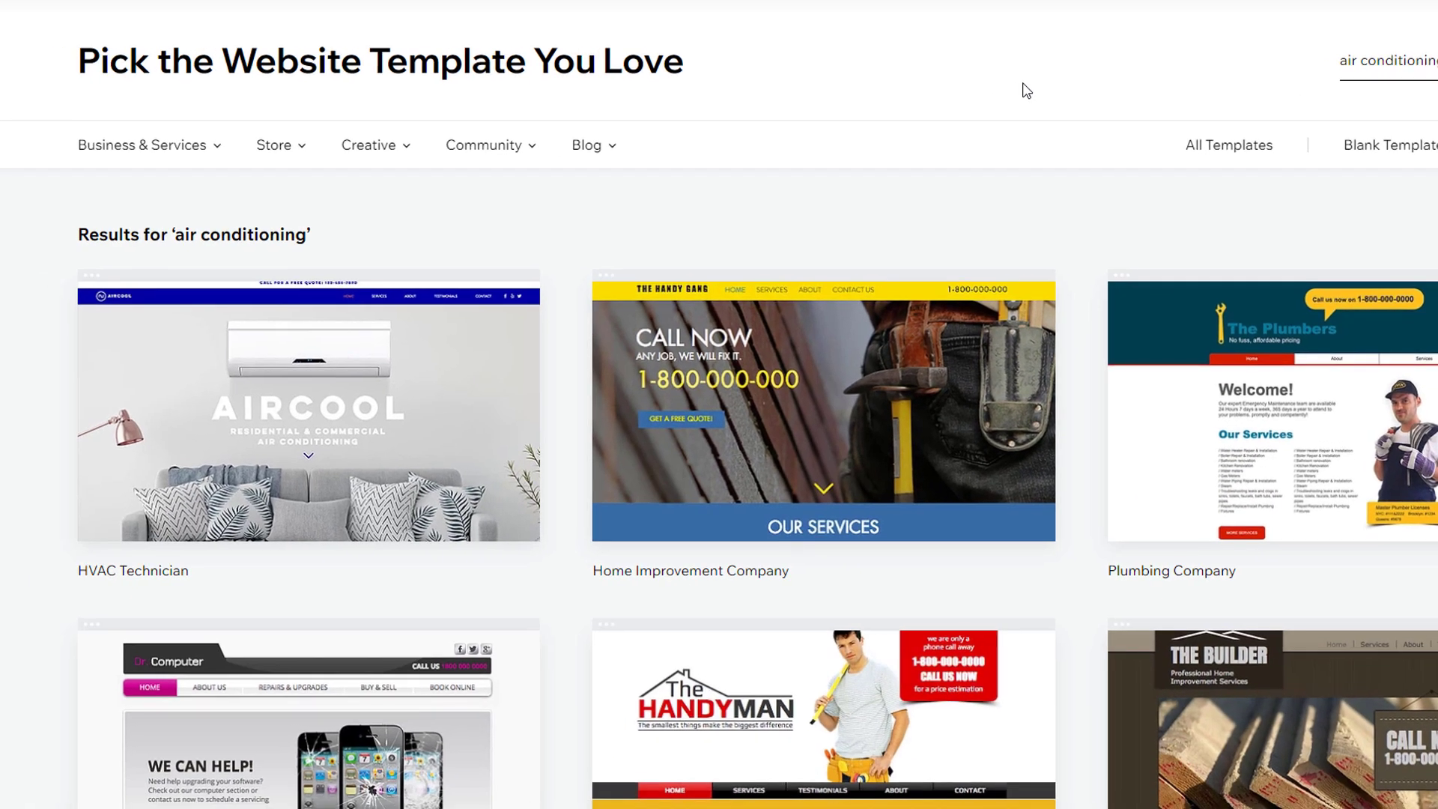
pyautogui.scroll(-3, 1026, 91)
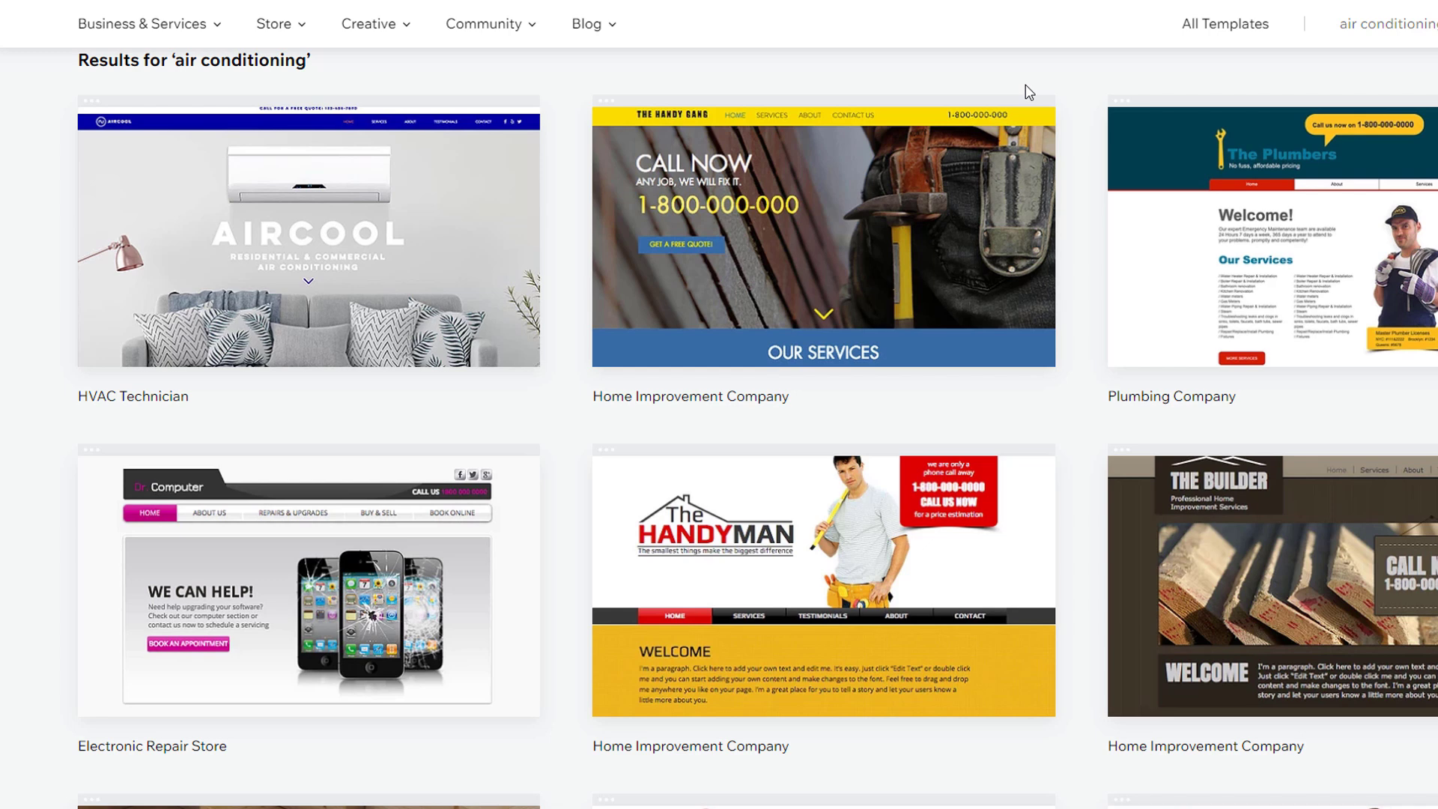
# Step: Preview the HVAC Technician template live, checking its Our Services and About Us sections
pyautogui.moveTo(460, 208)
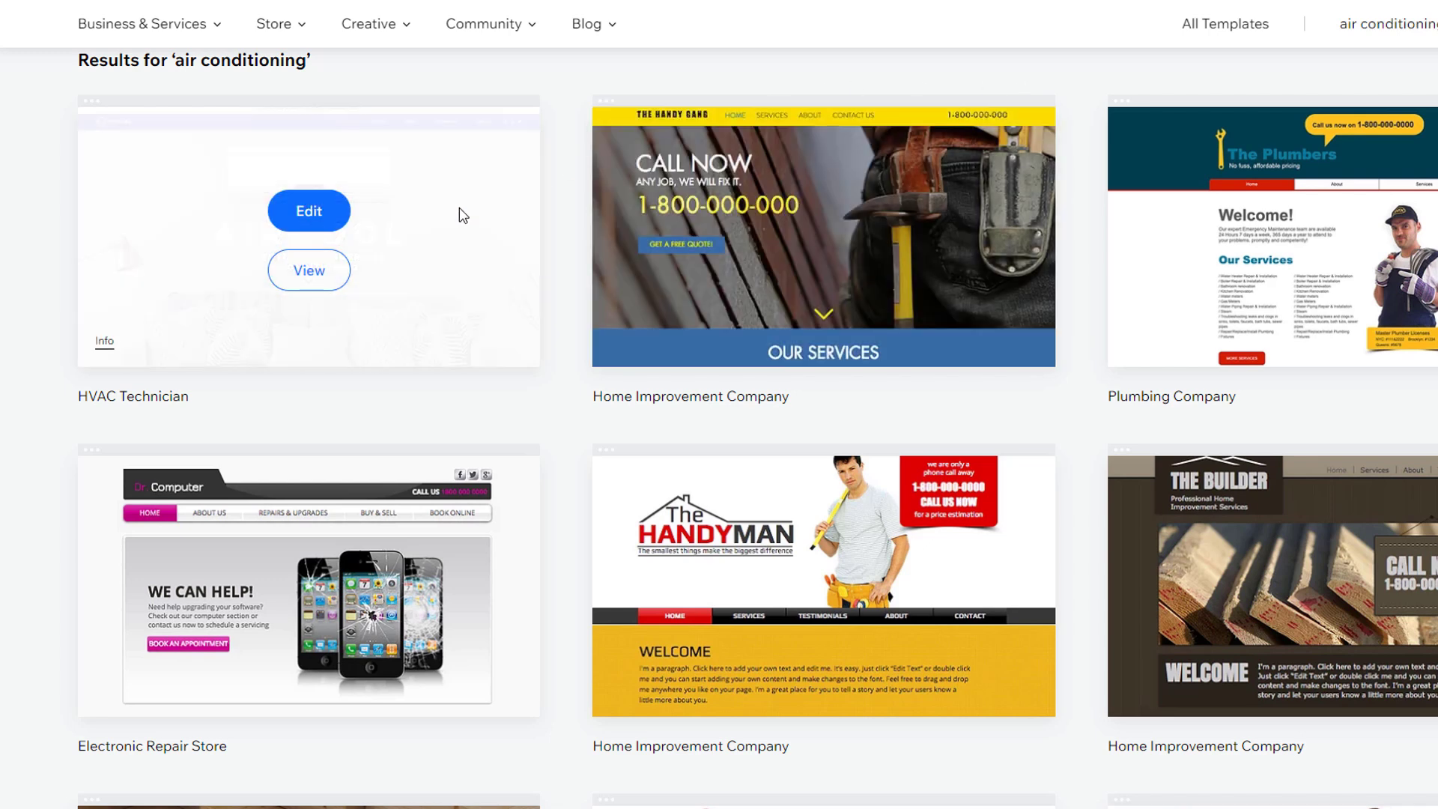
pyautogui.click(328, 271)
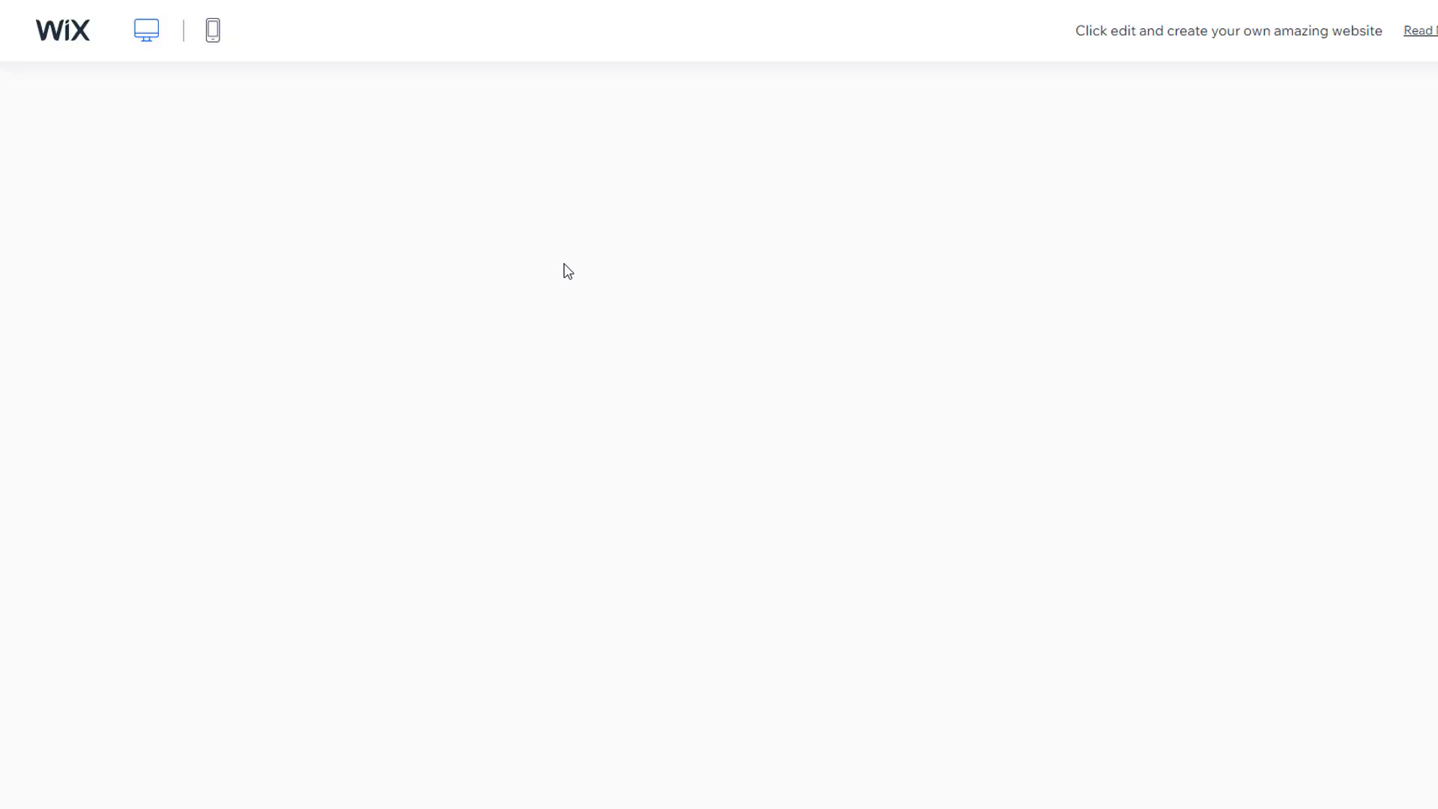
pyautogui.scroll(-10, 569, 272)
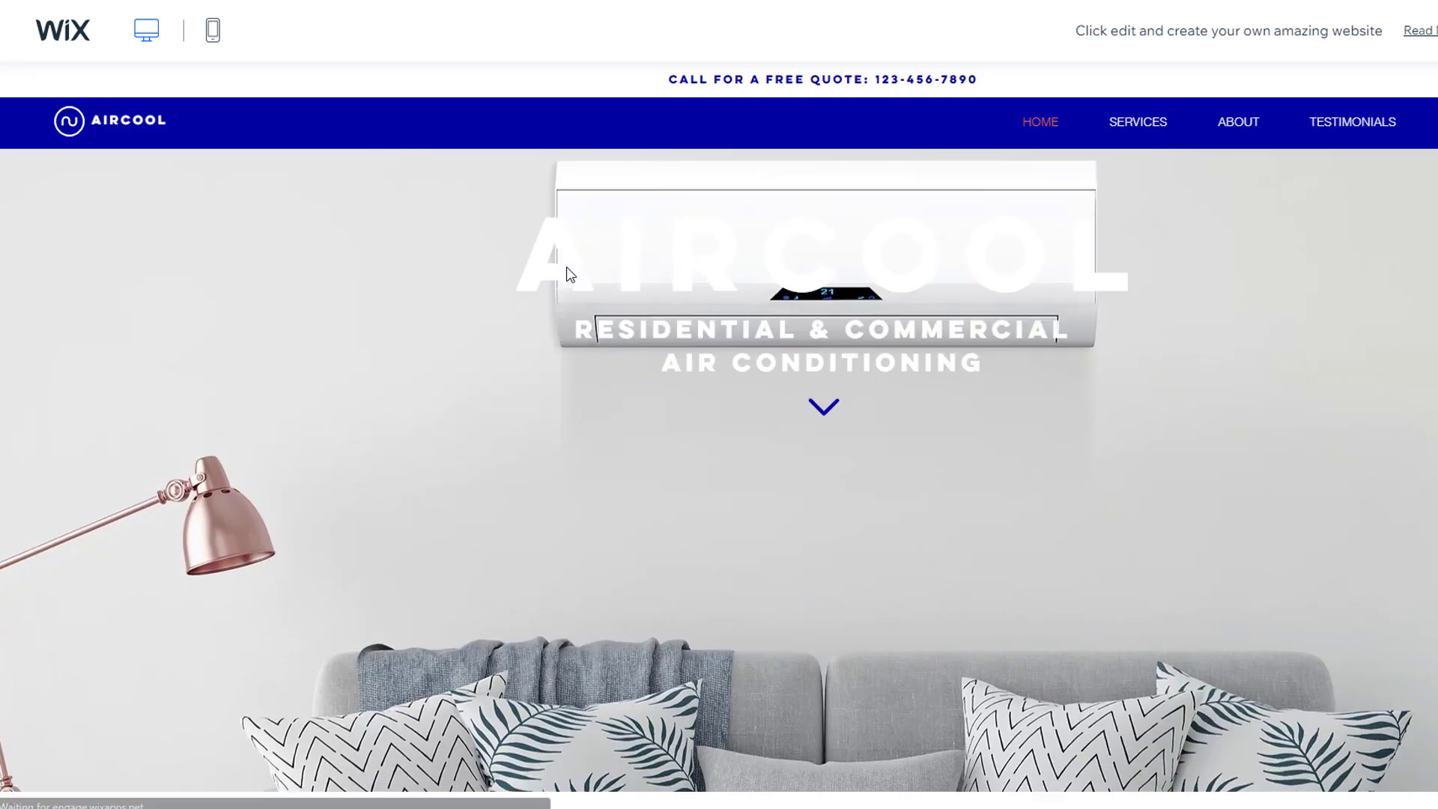
pyautogui.scroll(-15, 592, 450)
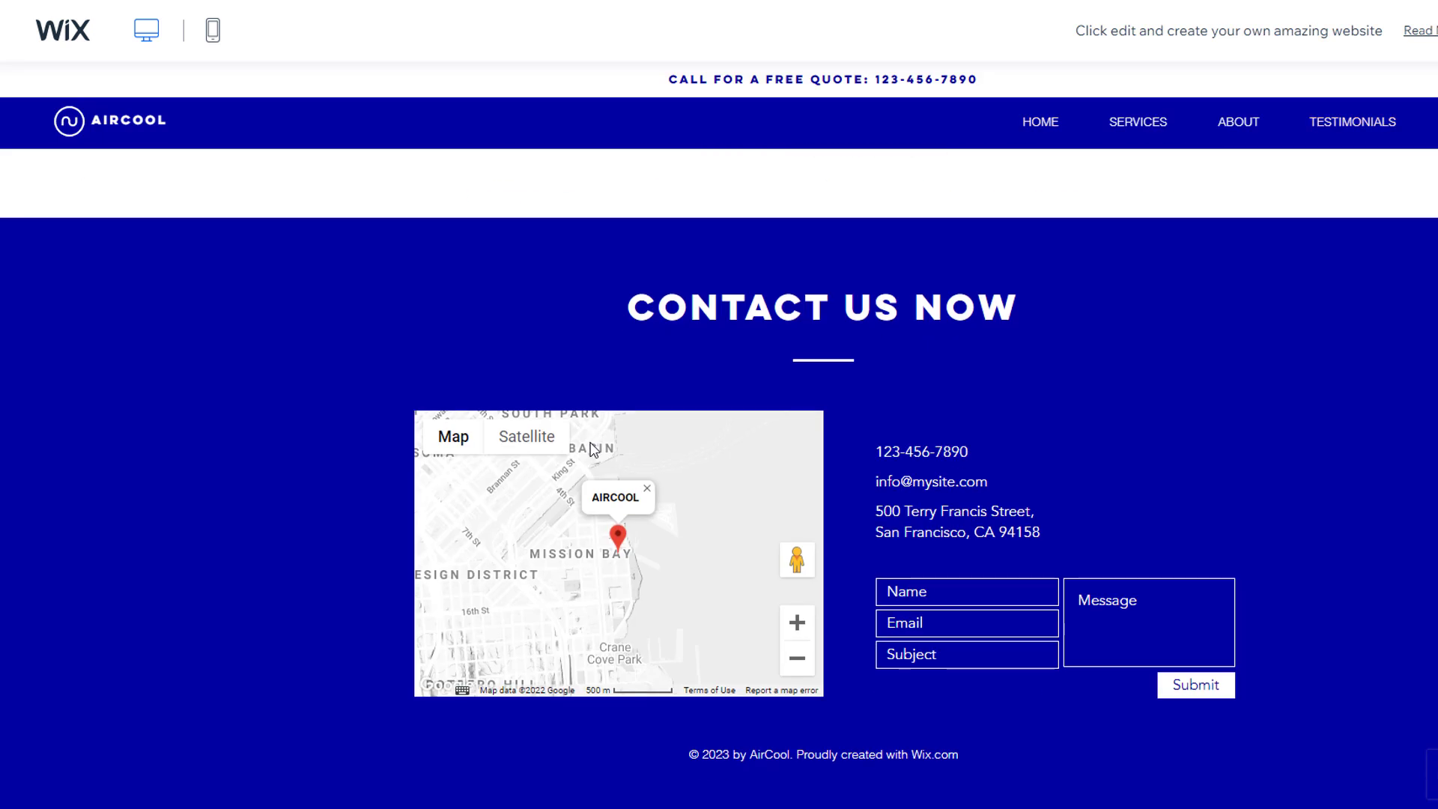
pyautogui.scroll(14, 581, 438)
pyautogui.click(1137, 121)
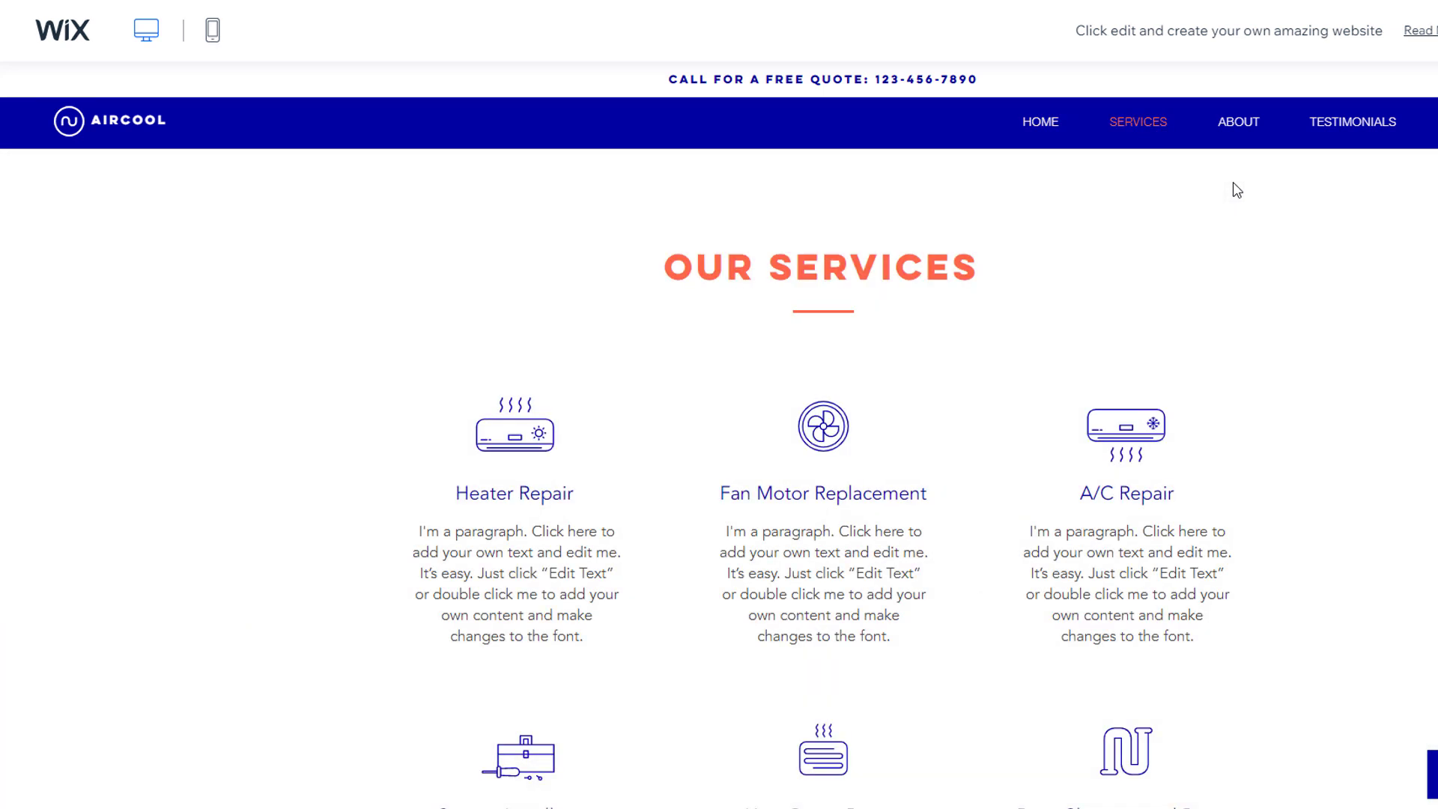
pyautogui.click(1238, 123)
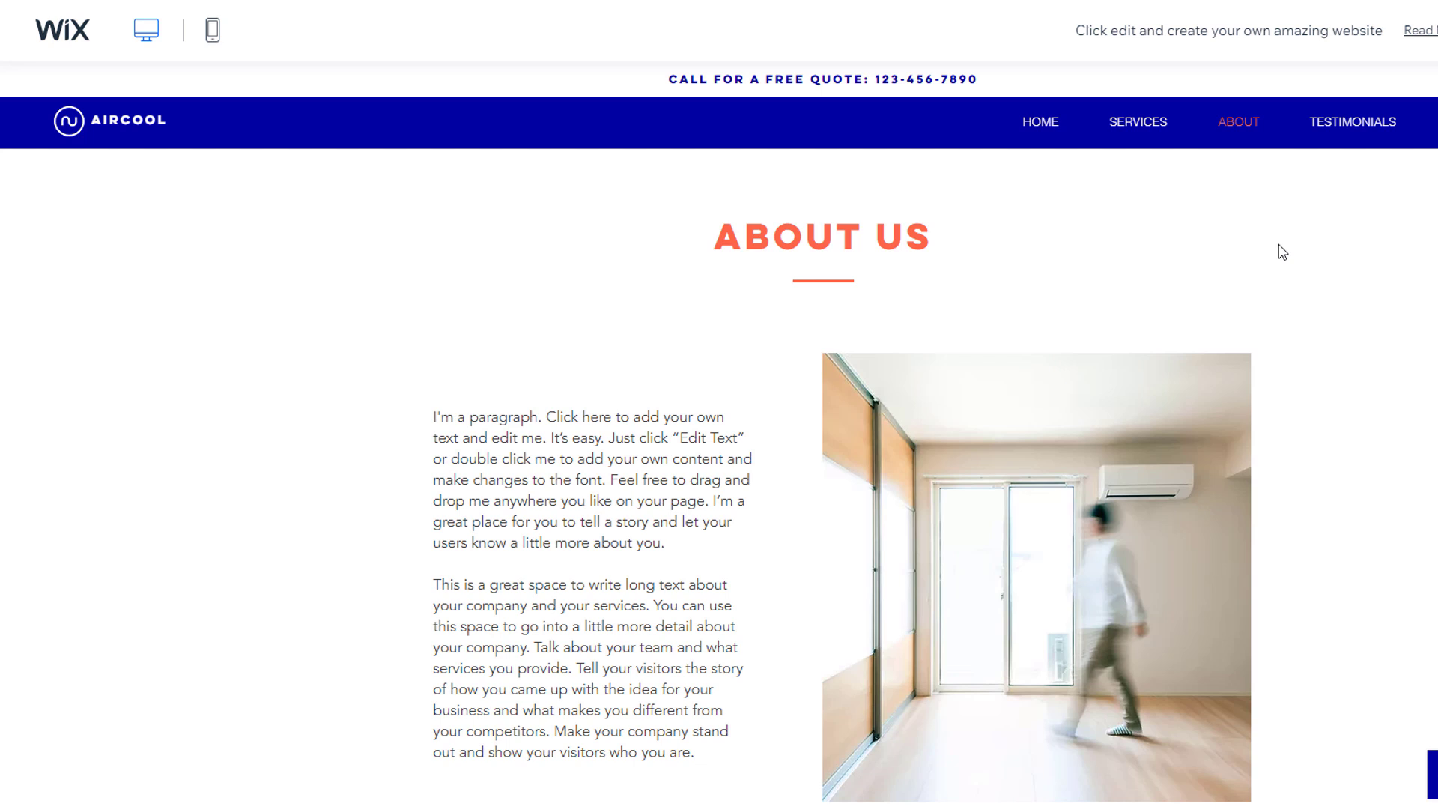
# Step: Check the AirCool mobile layout and its navigation menu, then return to desktop view
pyautogui.click(213, 30)
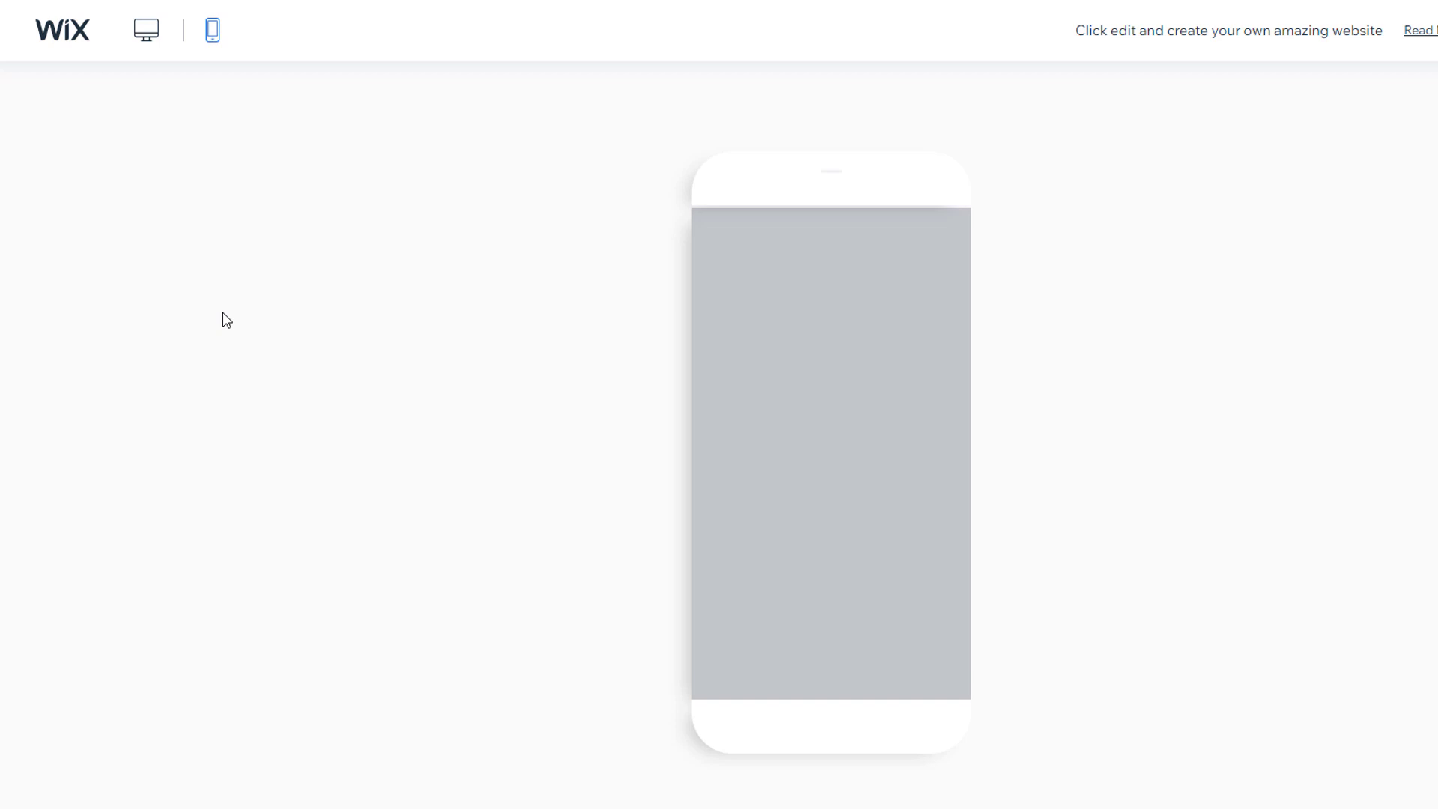
pyautogui.click(966, 243)
pyautogui.moveTo(966, 243); pyautogui.dragTo(984, 407)
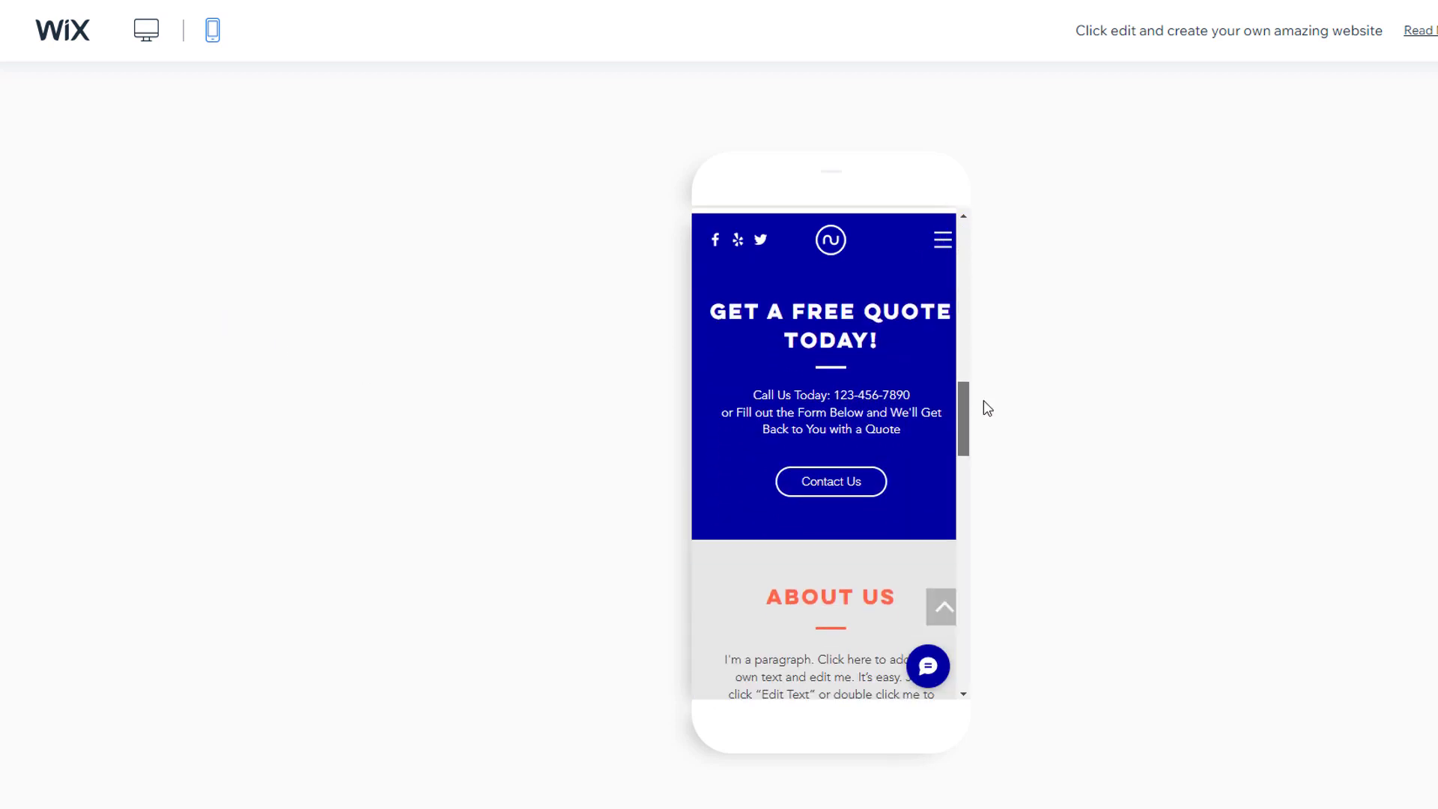
pyautogui.click(942, 240)
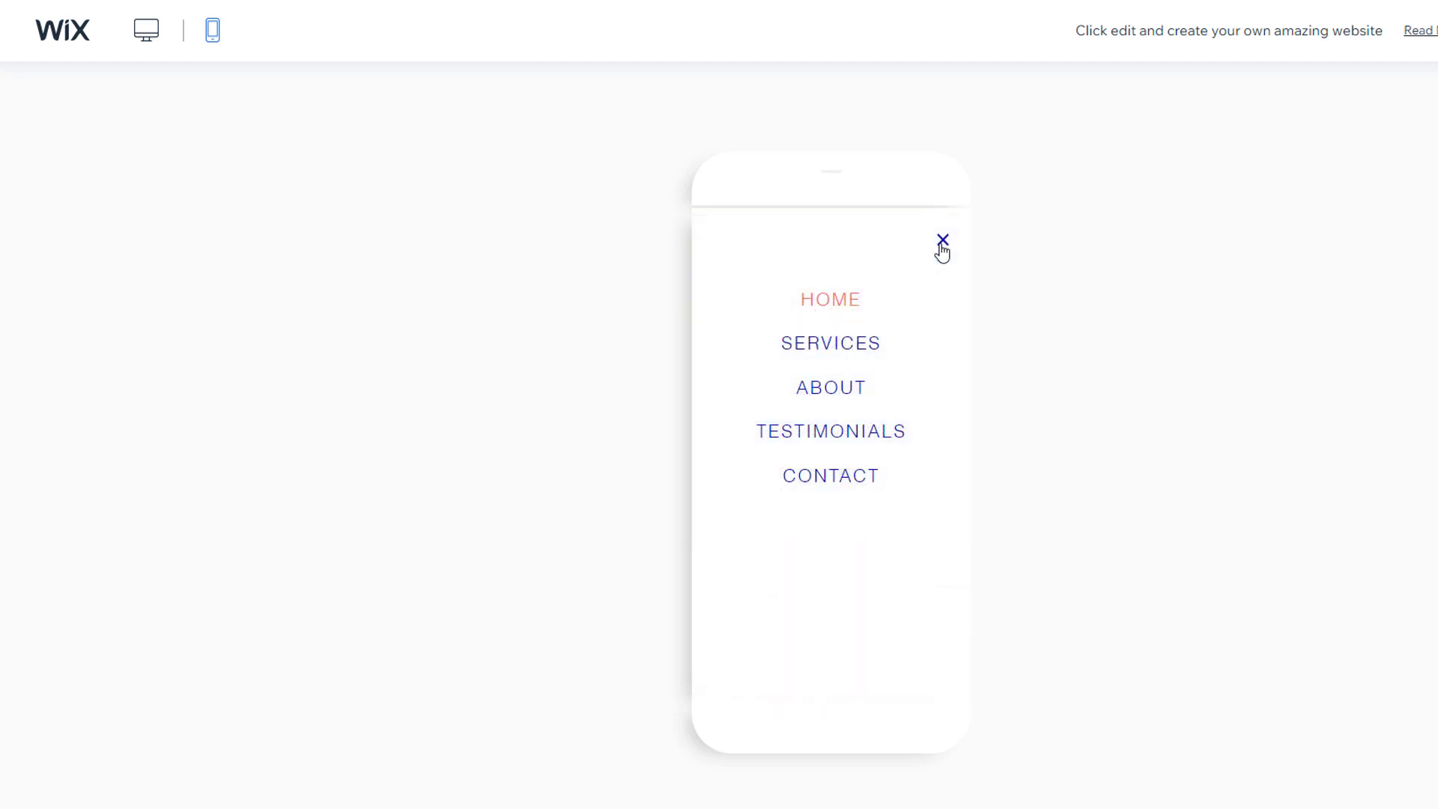
pyautogui.click(146, 31)
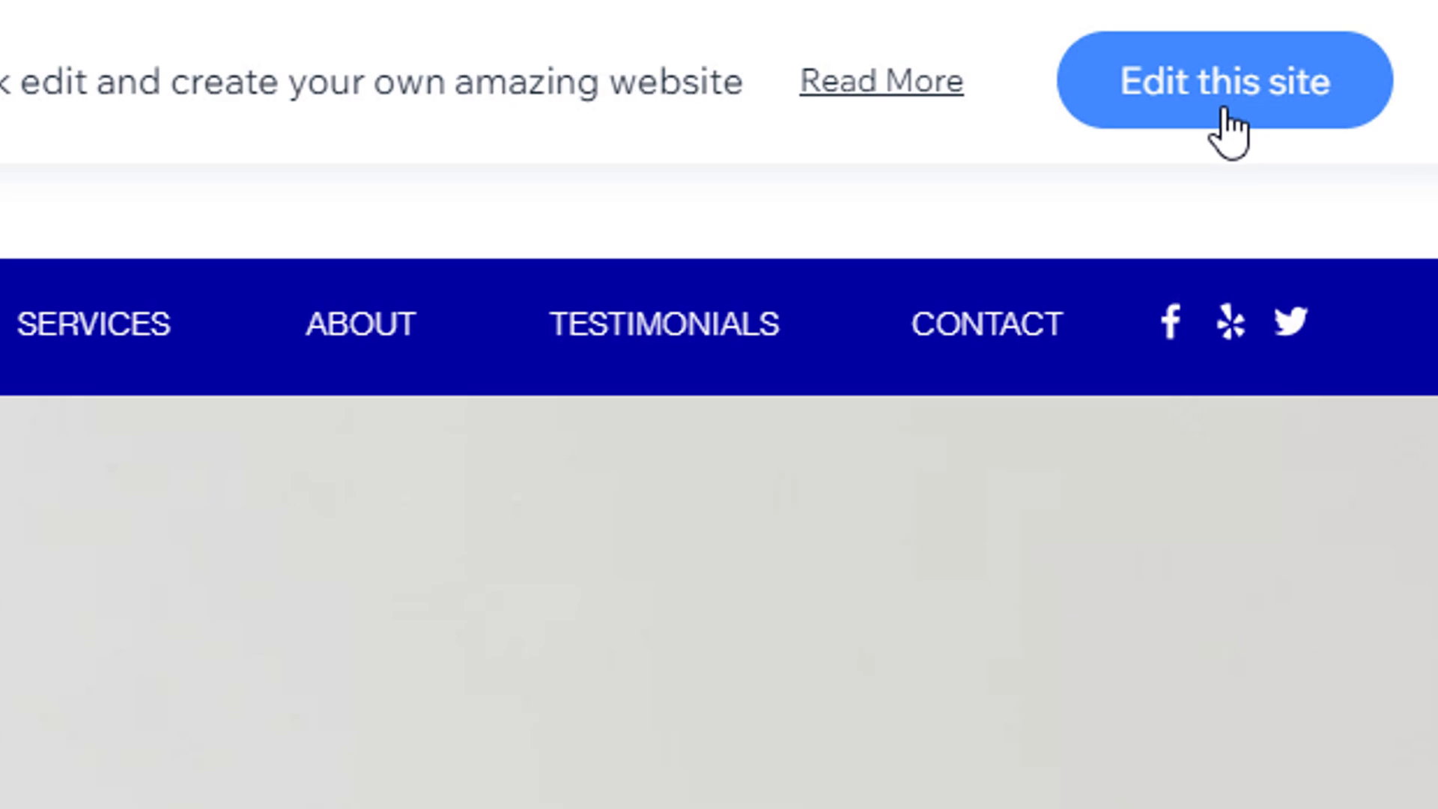
# Step: Open the AirCool template in the editor and save it on the free /my-site Wix.com address
pyautogui.click(1224, 112)
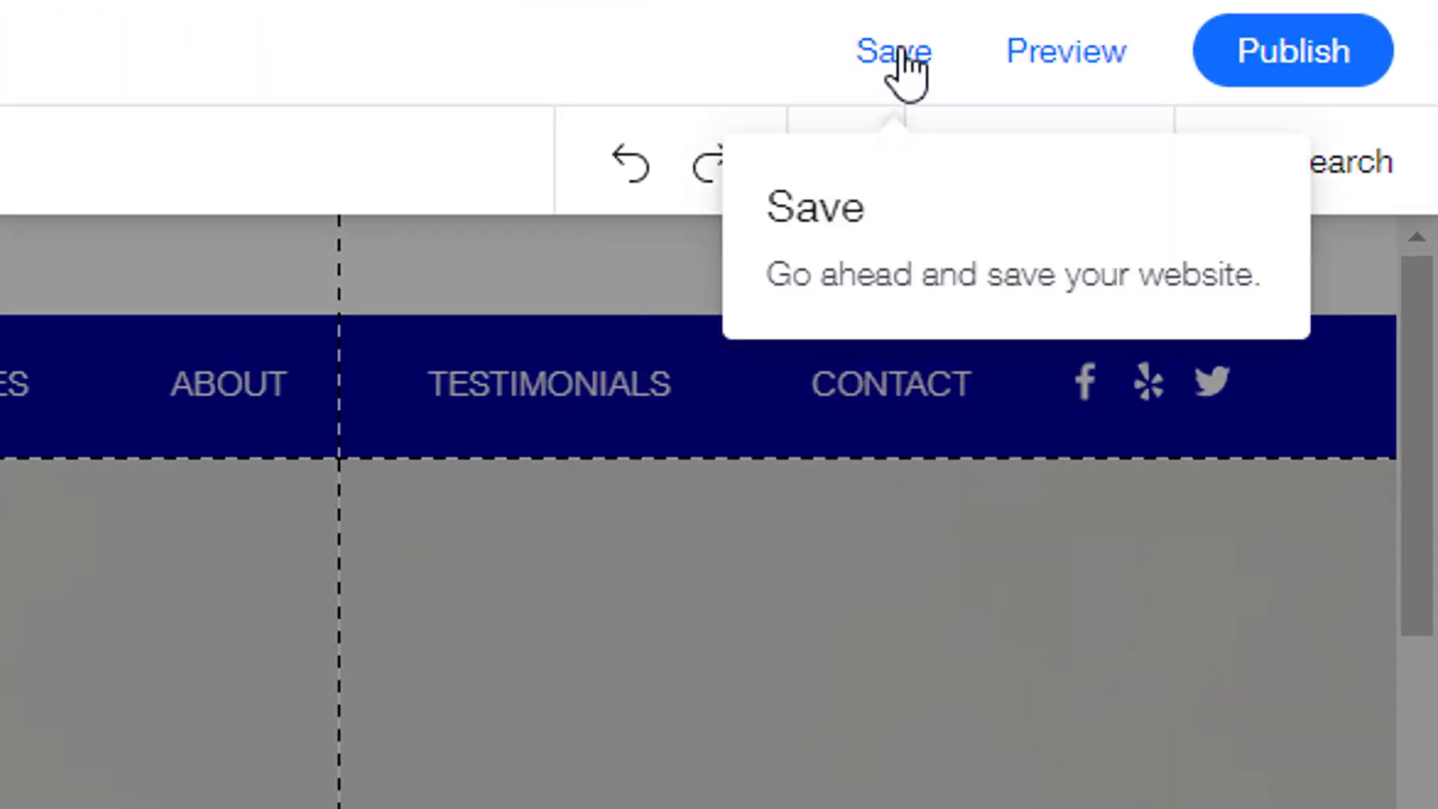
pyautogui.click(1242, 18)
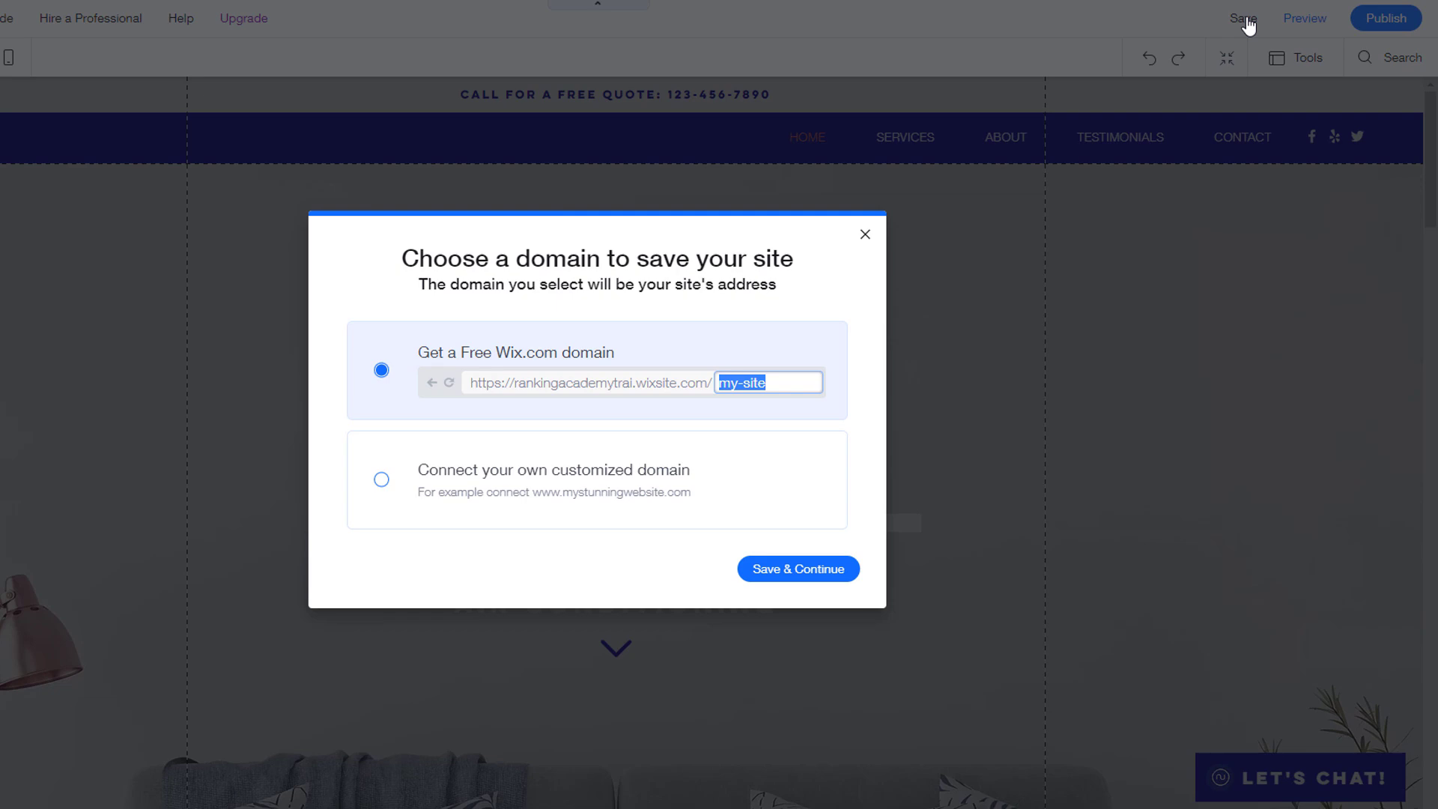
pyautogui.click(815, 572)
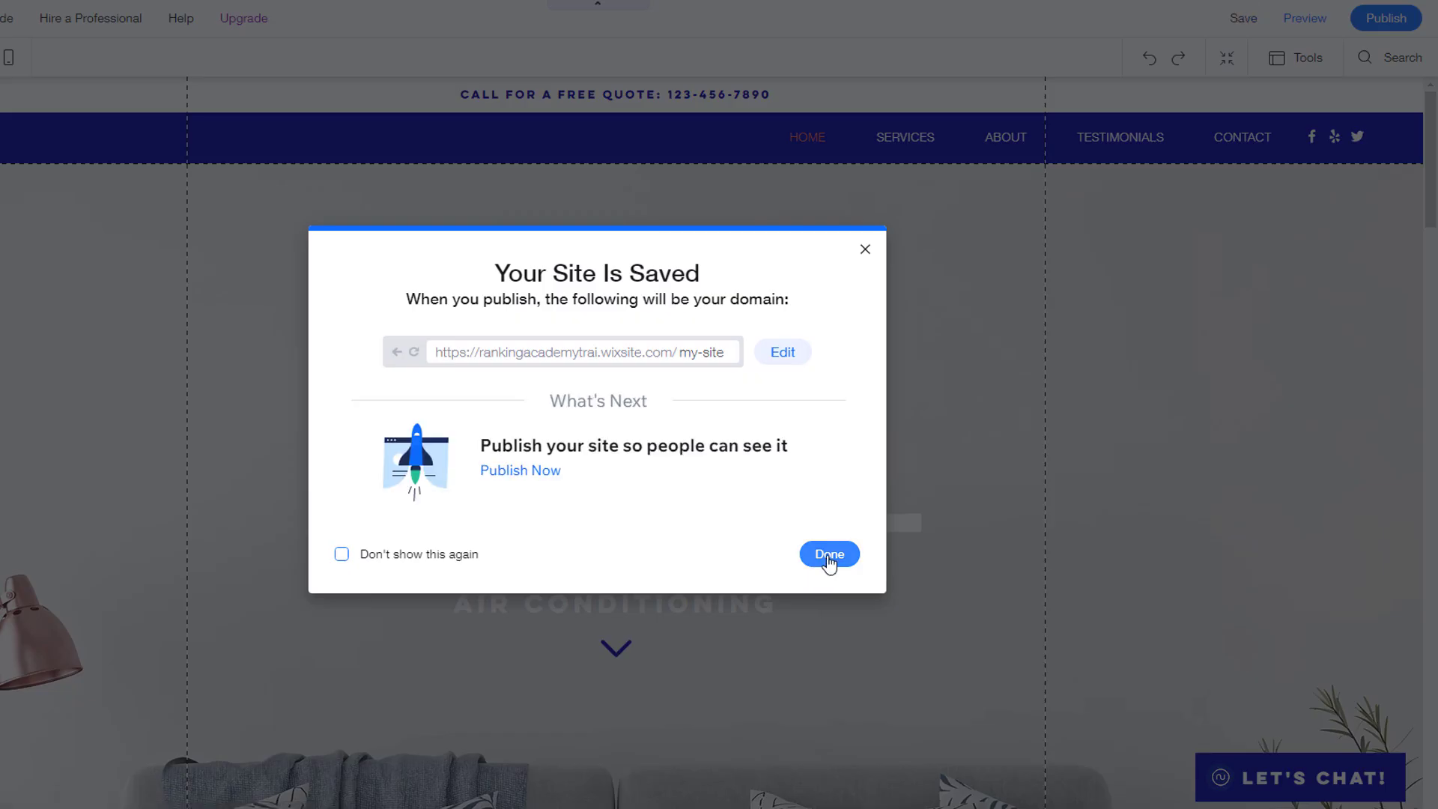
pyautogui.click(828, 557)
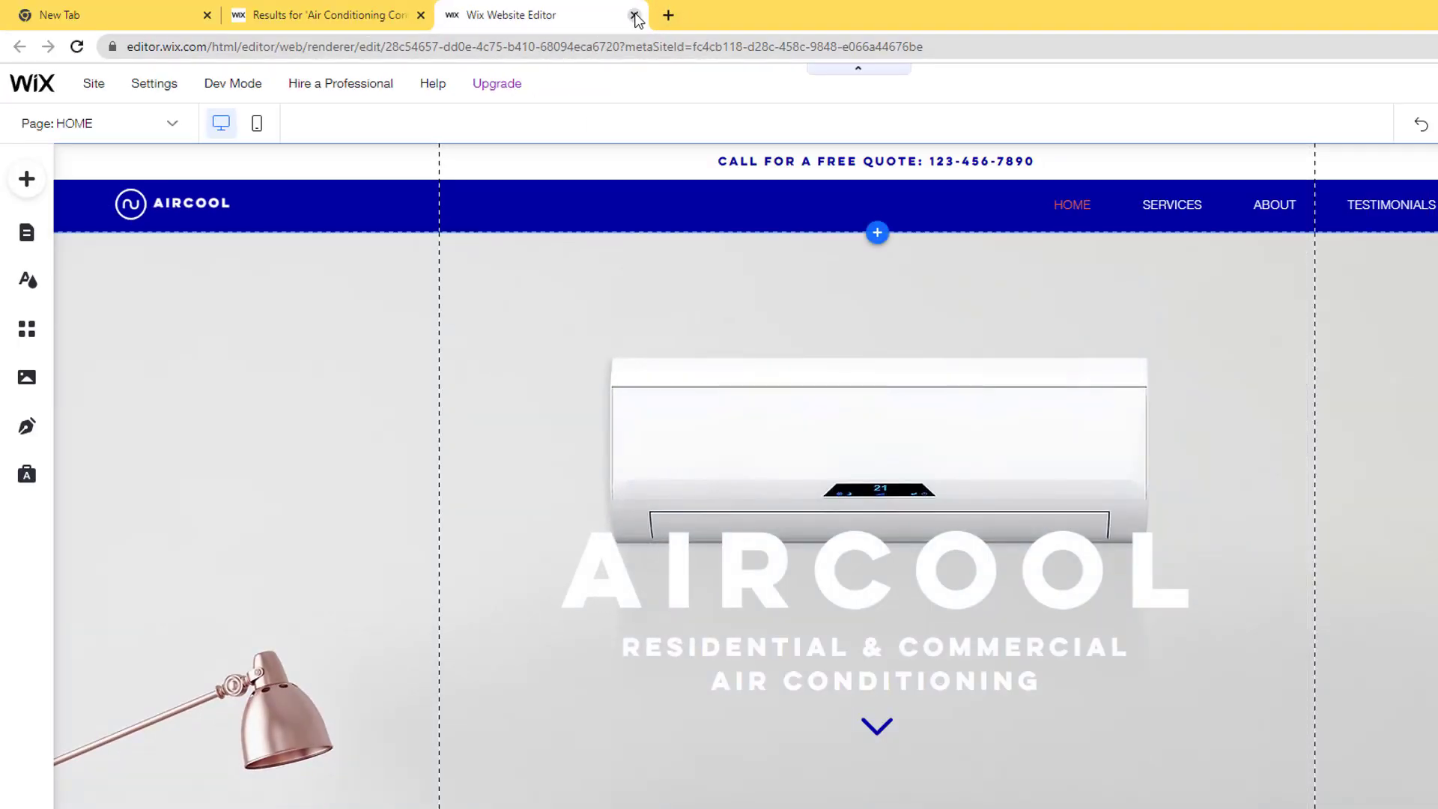
# Step: Close the editor and template tabs and open Wix's 'Confirm Your Email and Get Started' email in Gmail
pyautogui.click(634, 16)
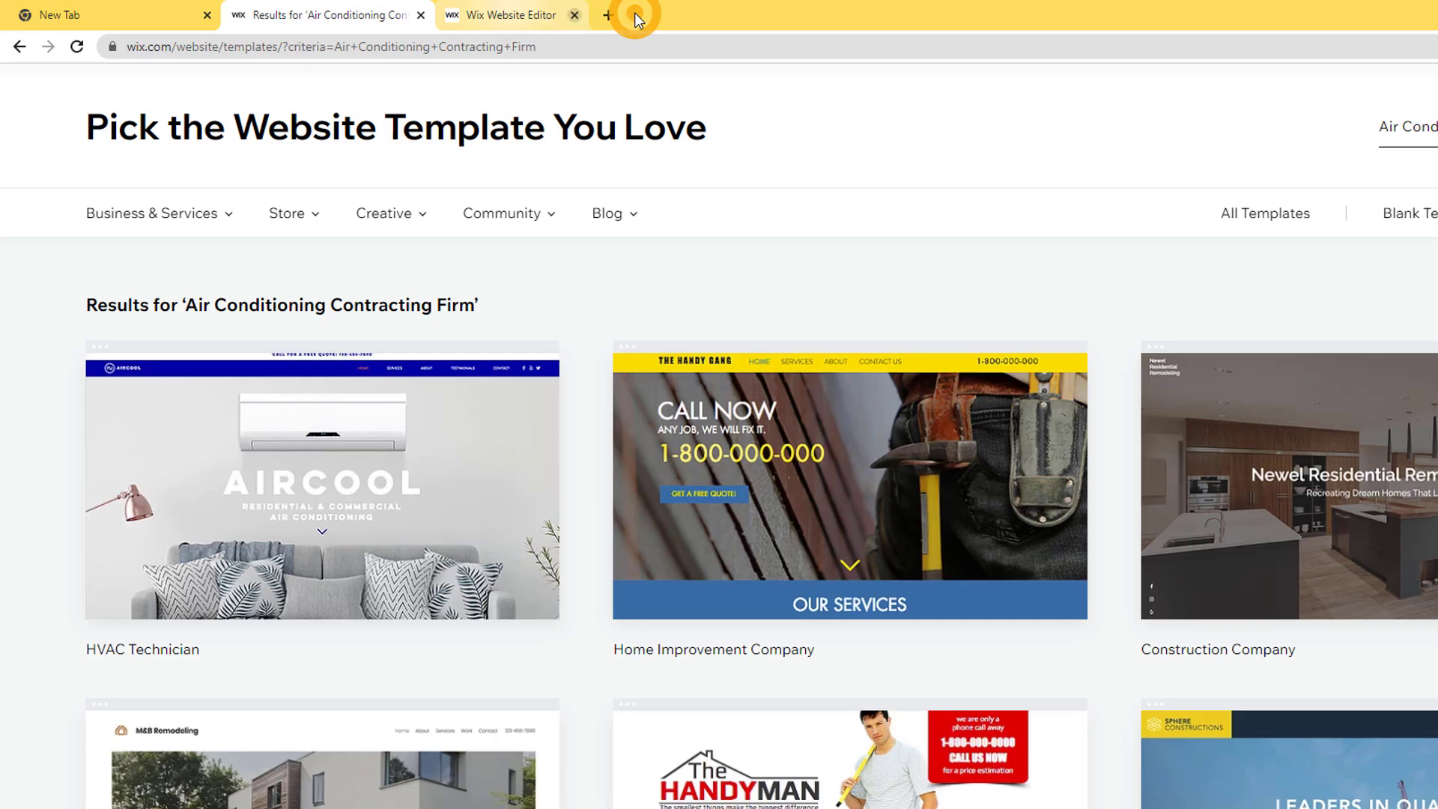
pyautogui.click(418, 16)
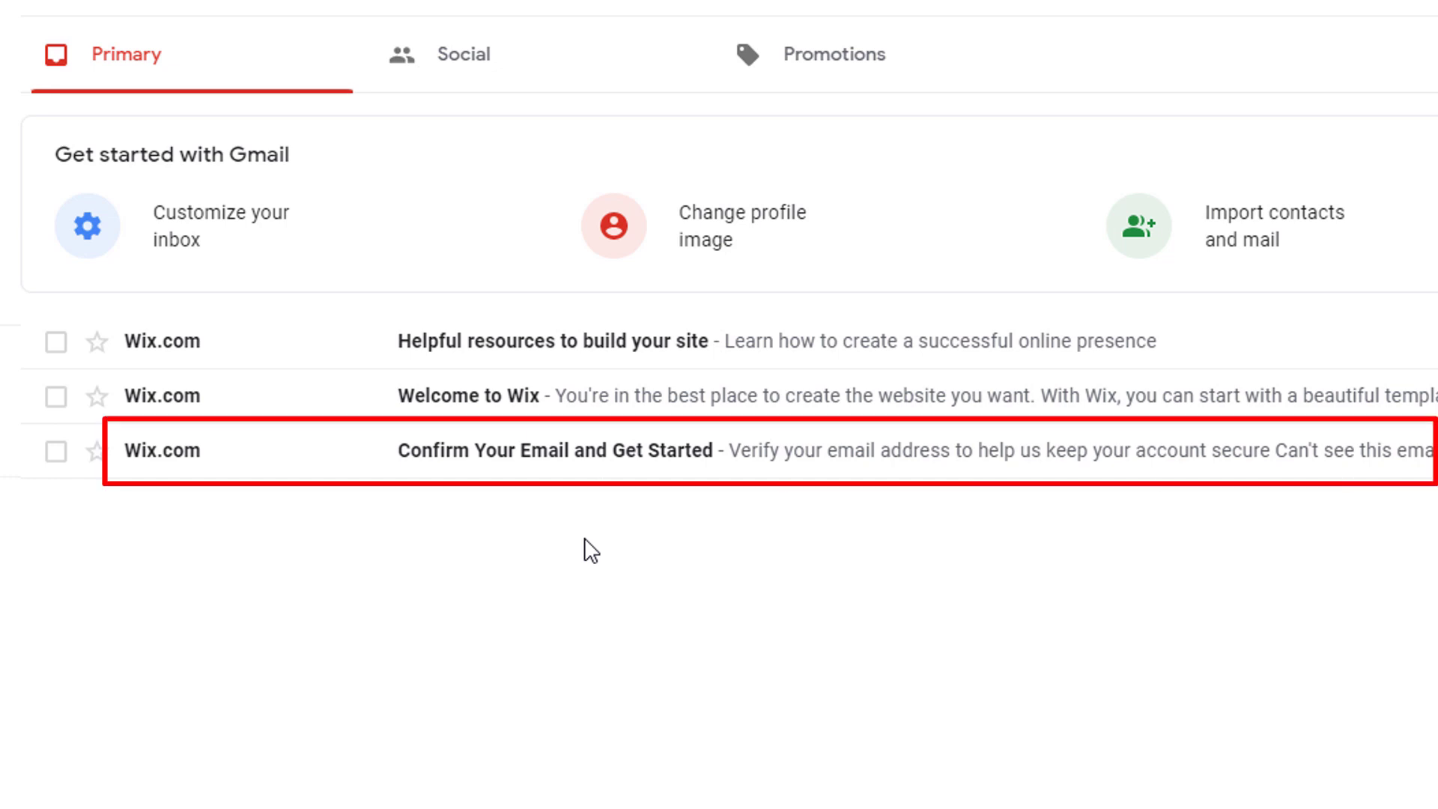
pyautogui.click(583, 455)
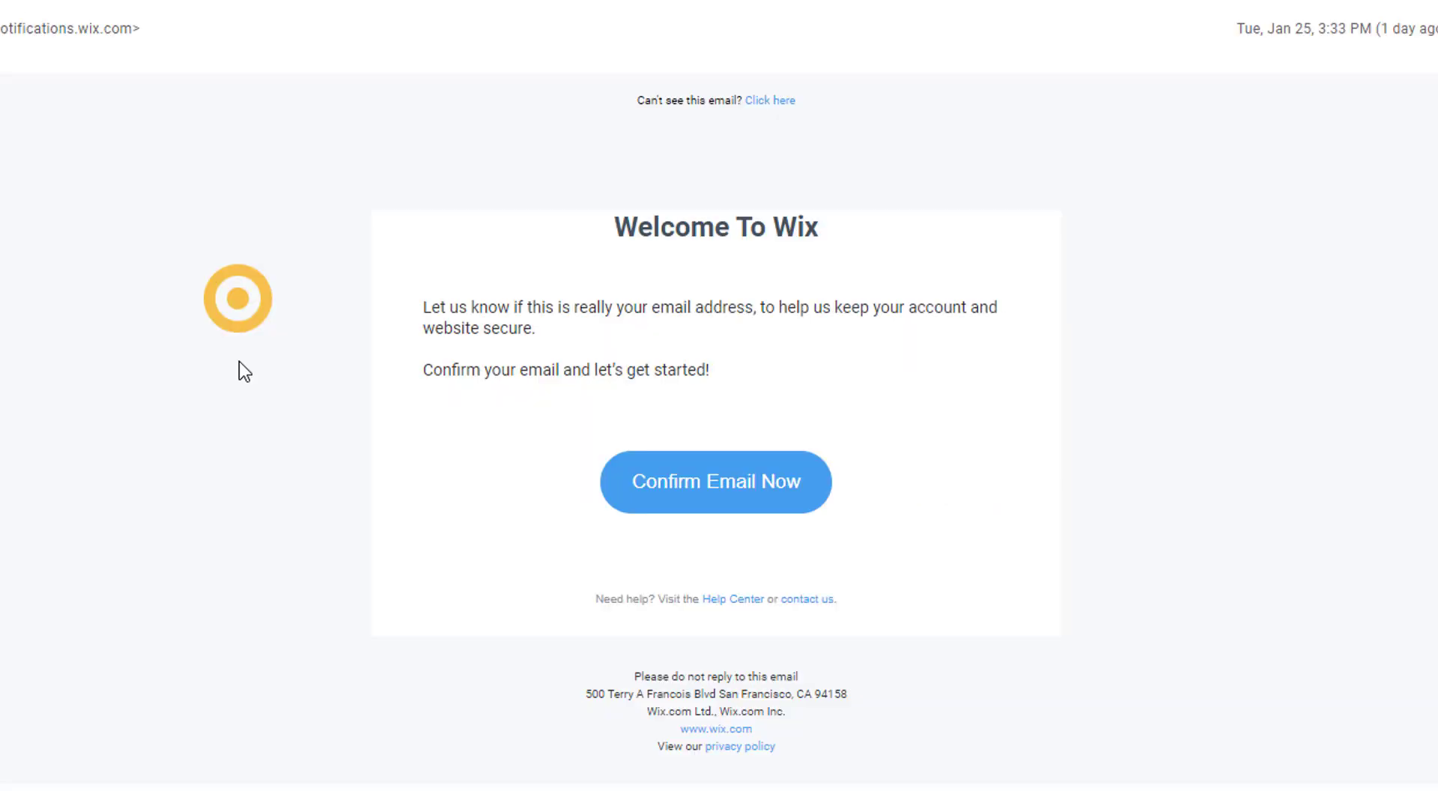
# Step: Confirm the account e-mail, log back in with e-mail and password, and reach the dashboard
pyautogui.click(721, 548)
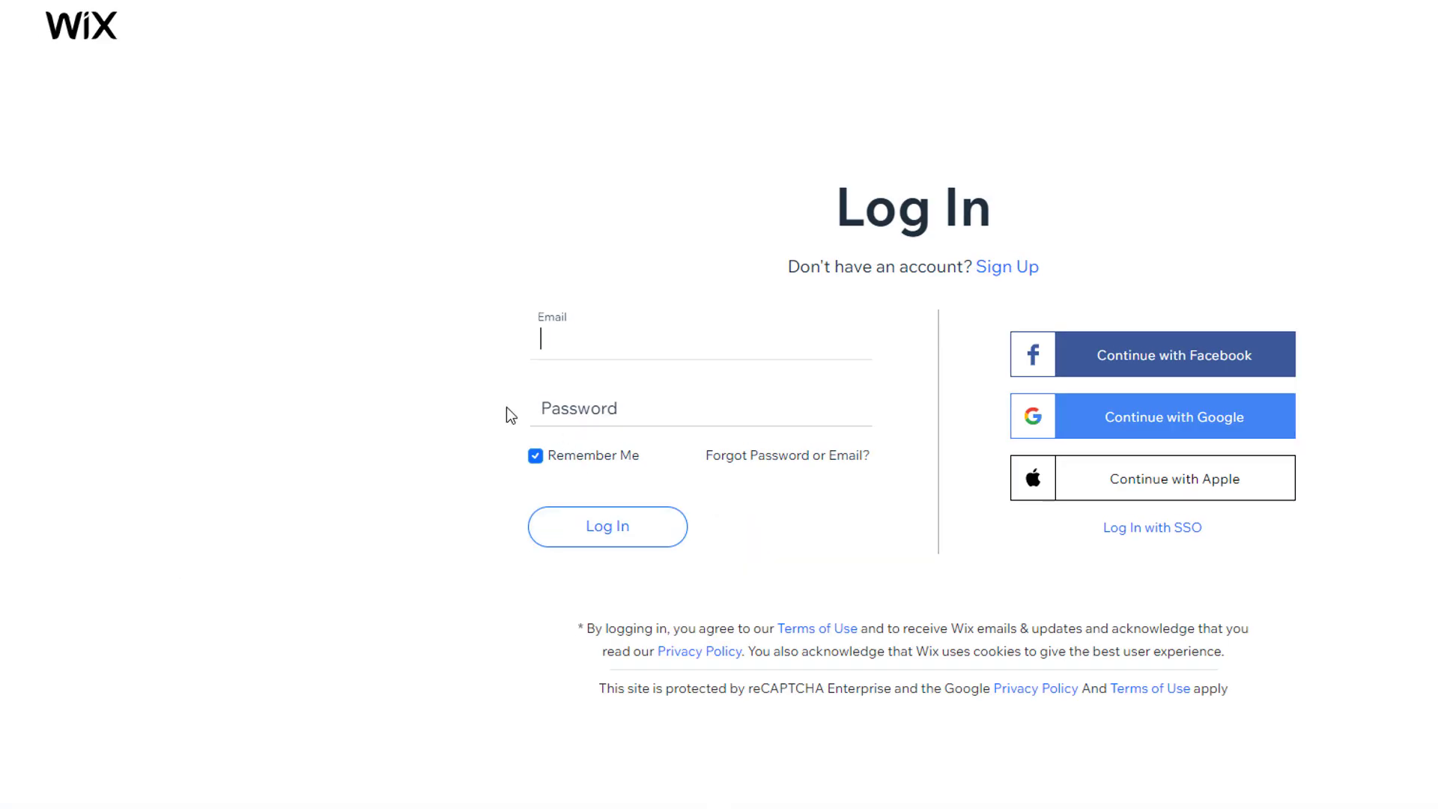
pyautogui.hotkey('ctrl', 'v')
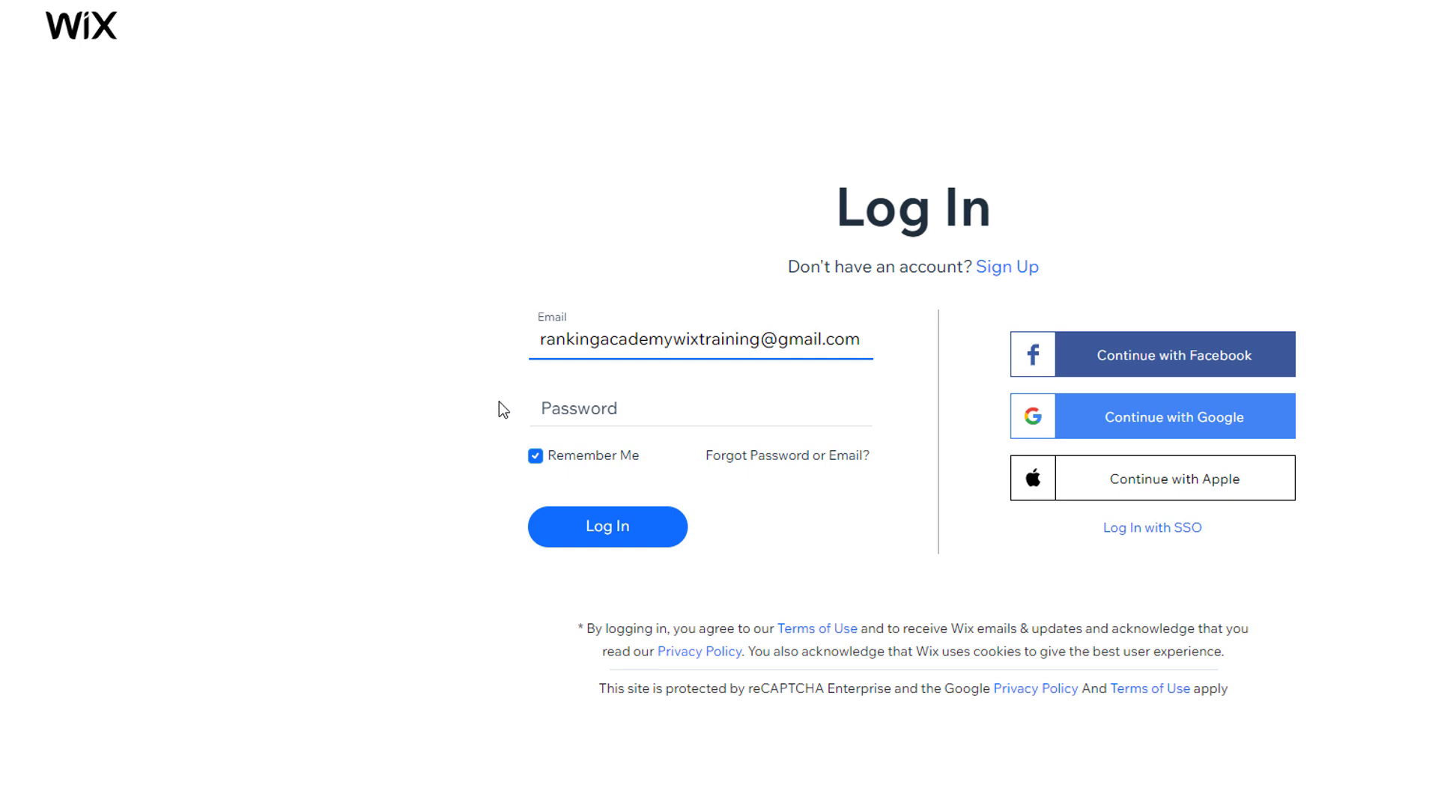
pyautogui.click(566, 407)
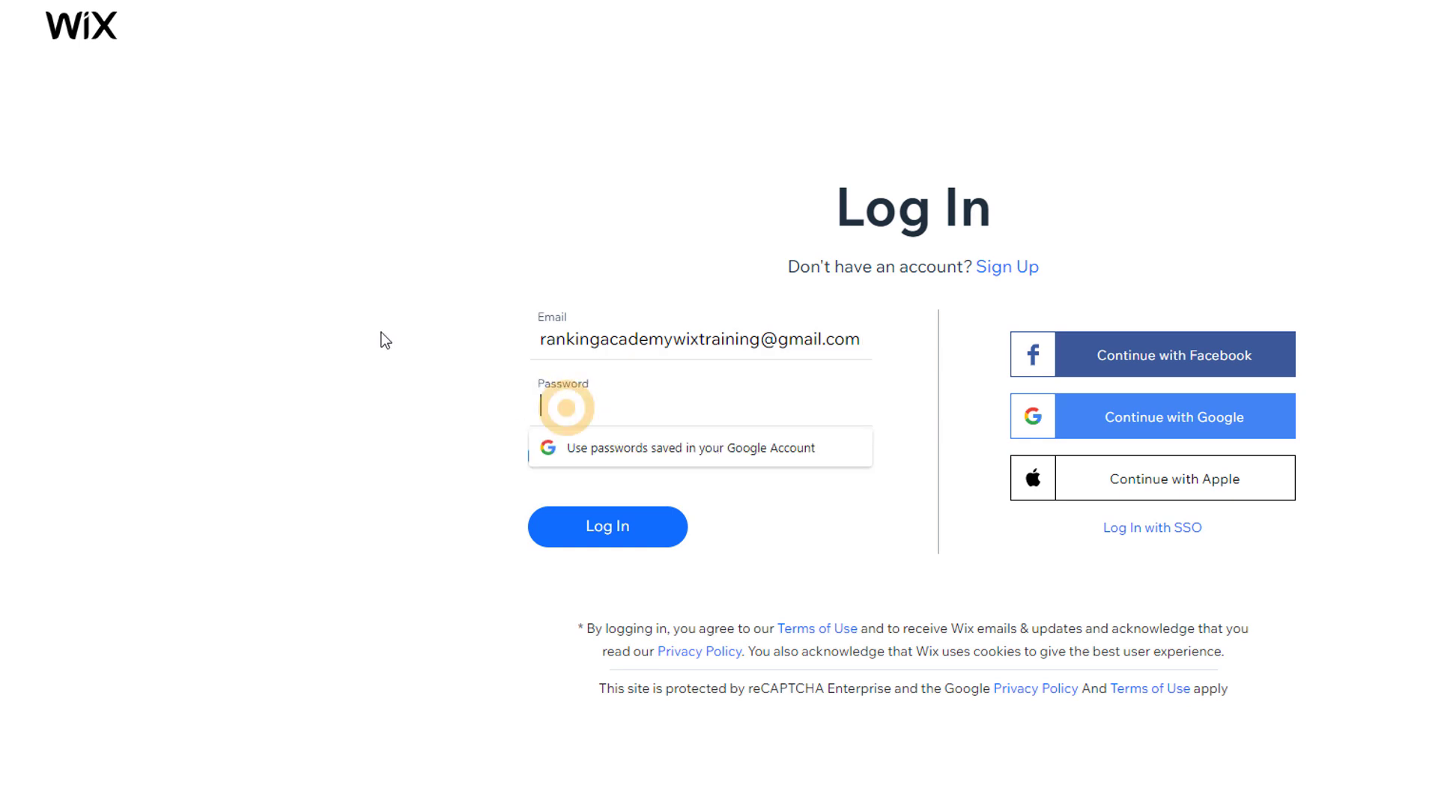
pyautogui.write('••••••••••••••••••')
pyautogui.press('Return')
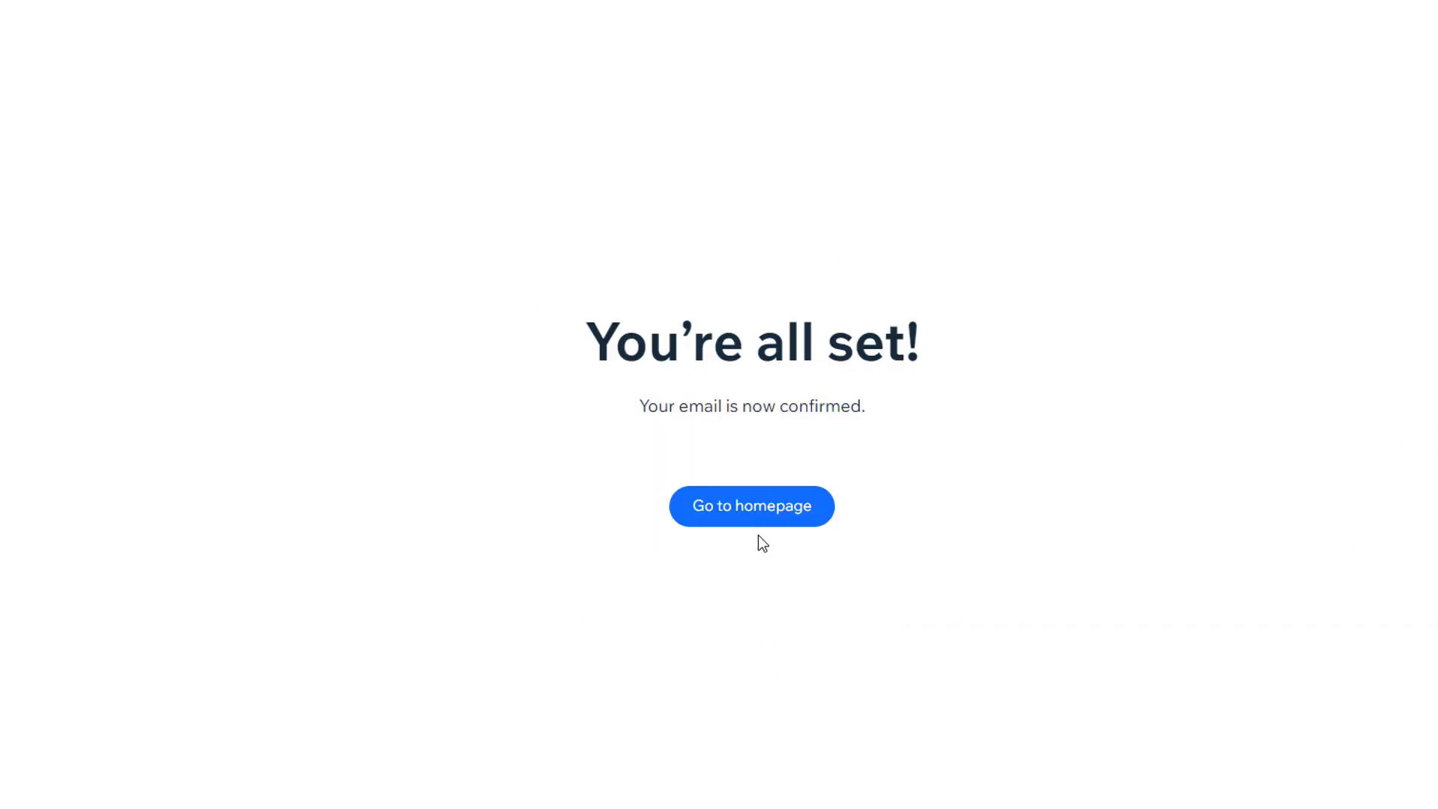
pyautogui.click(758, 513)
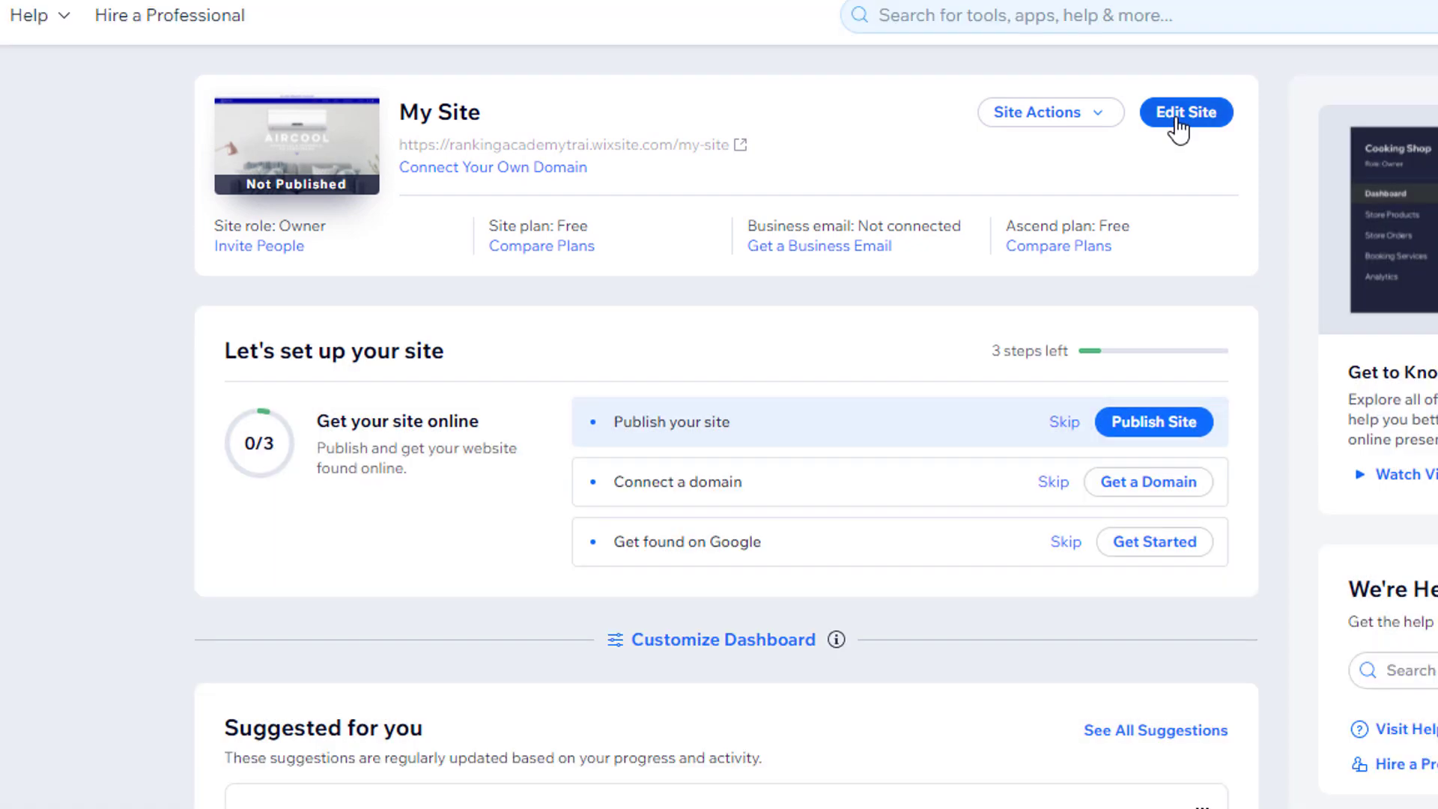
# Step: Open My Site (AirCool) in the editor with Edit Site from the dashboard
pyautogui.click(1174, 117)
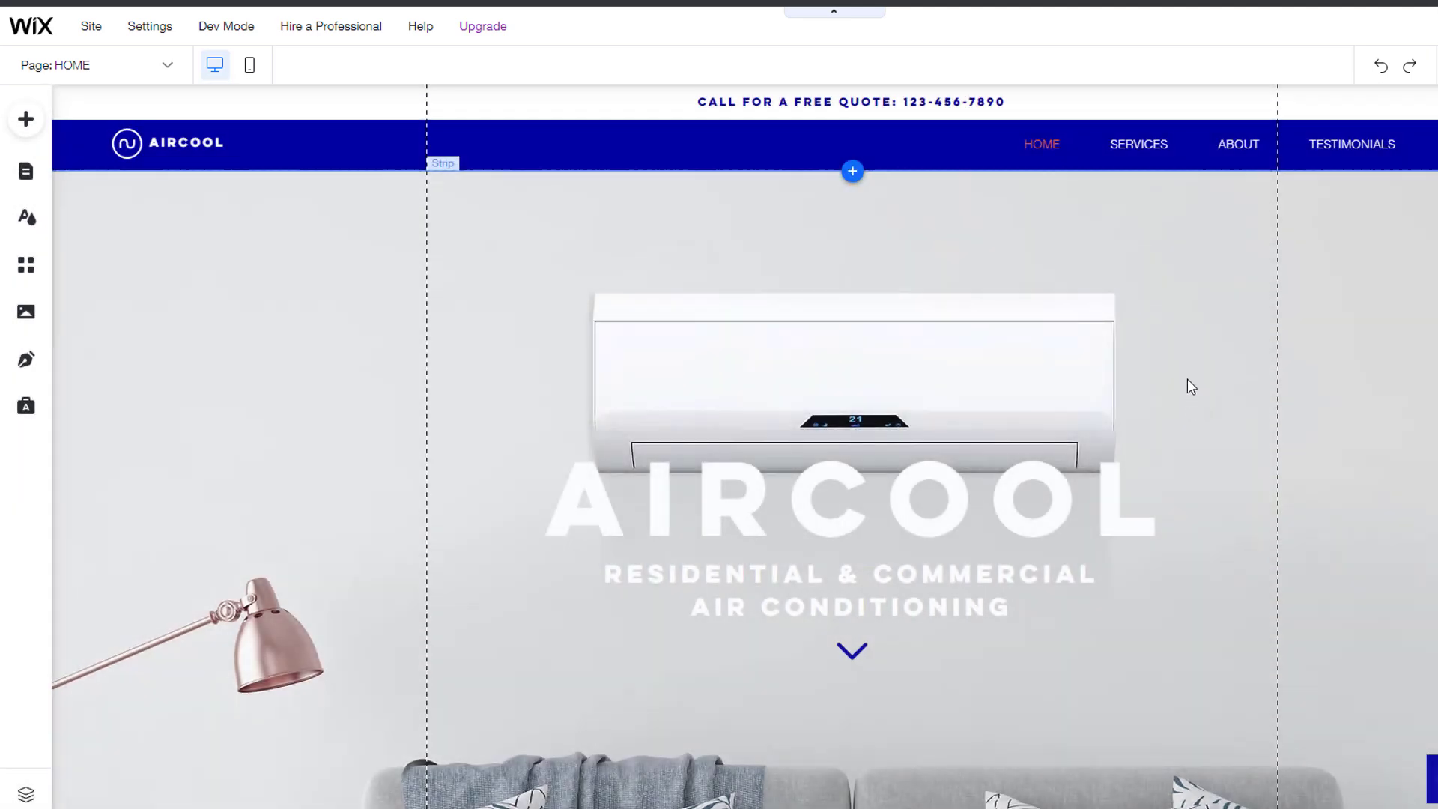
pyautogui.rightClick(1191, 387)
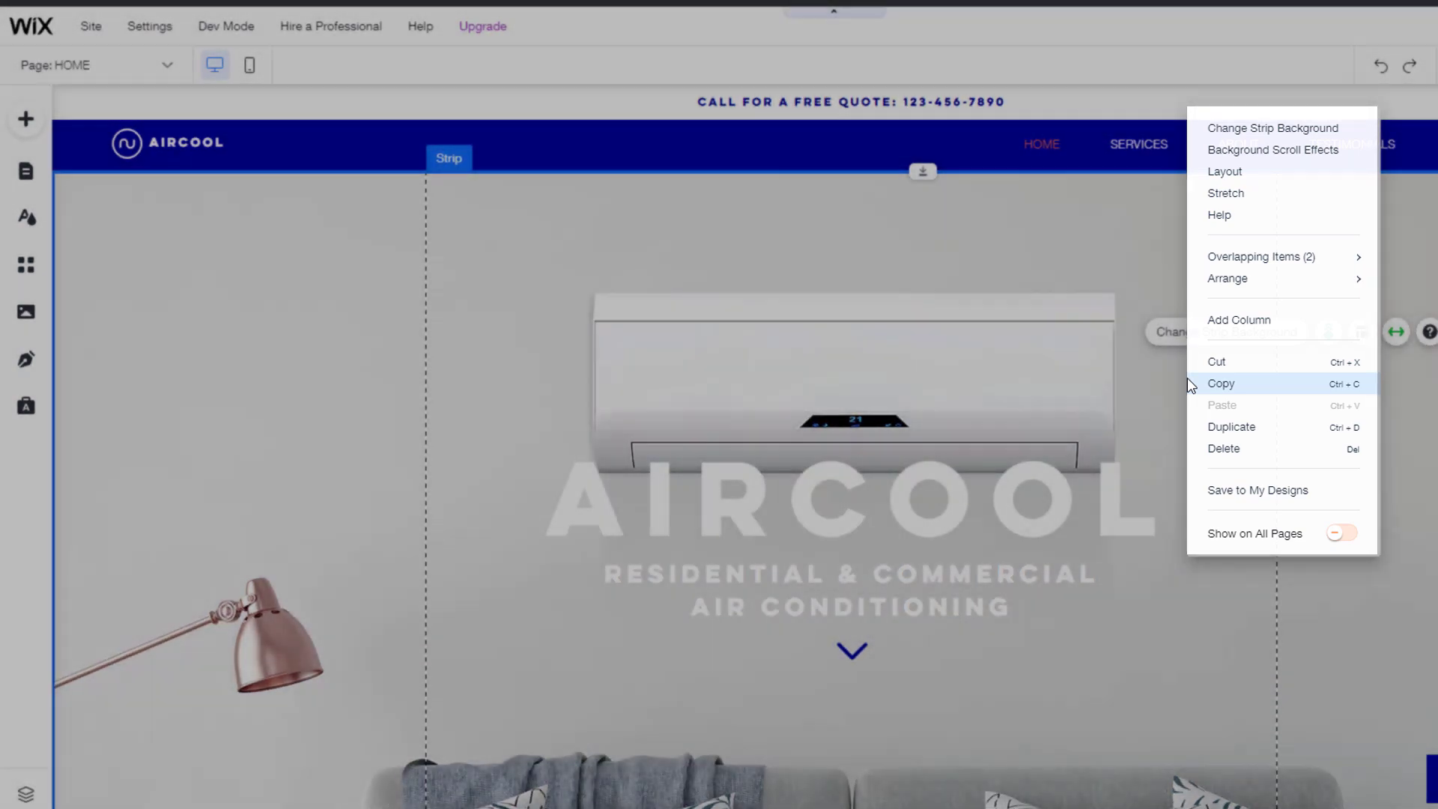
pyautogui.click(1190, 383)
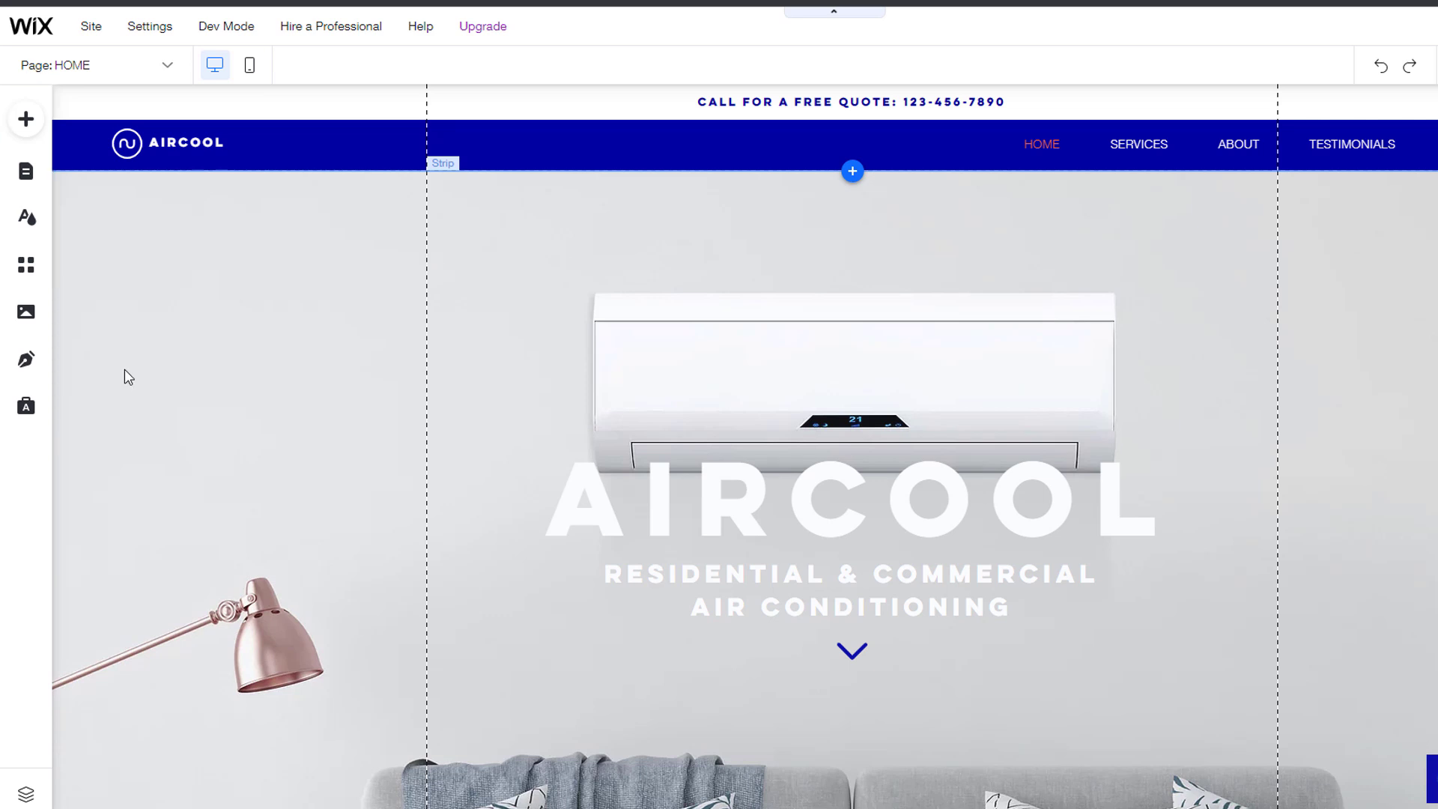
pyautogui.click(28, 118)
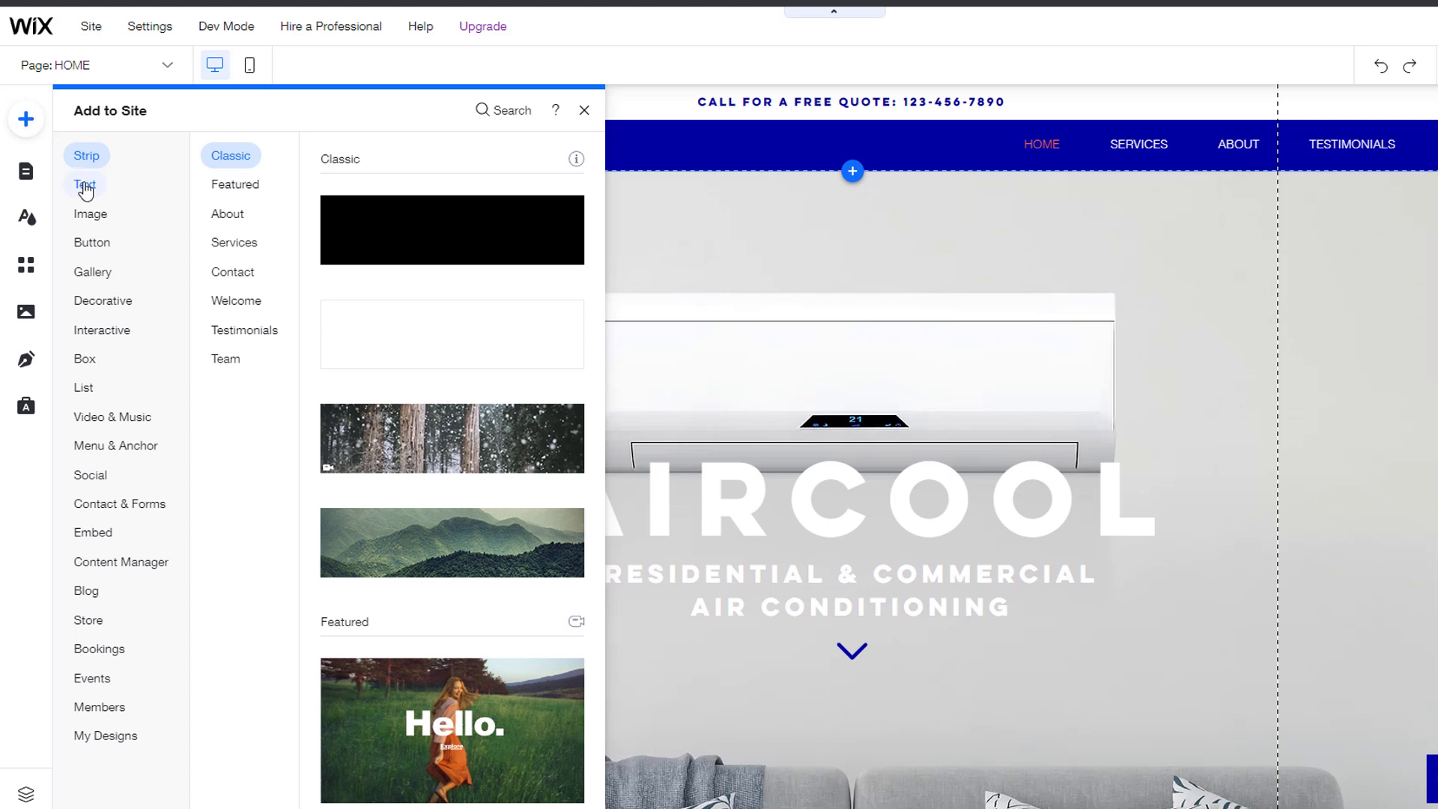
pyautogui.moveTo(92, 218)
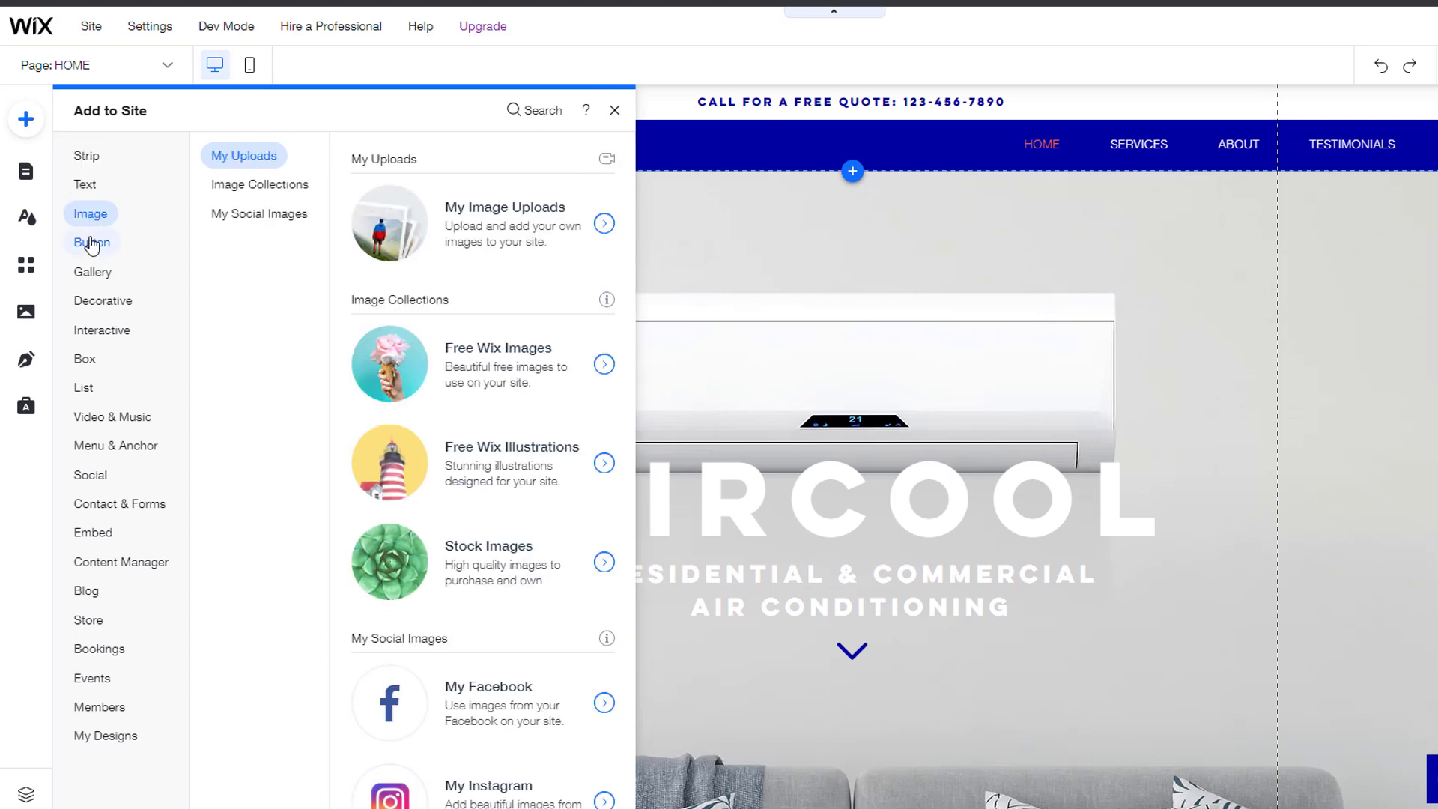
pyautogui.moveTo(97, 276)
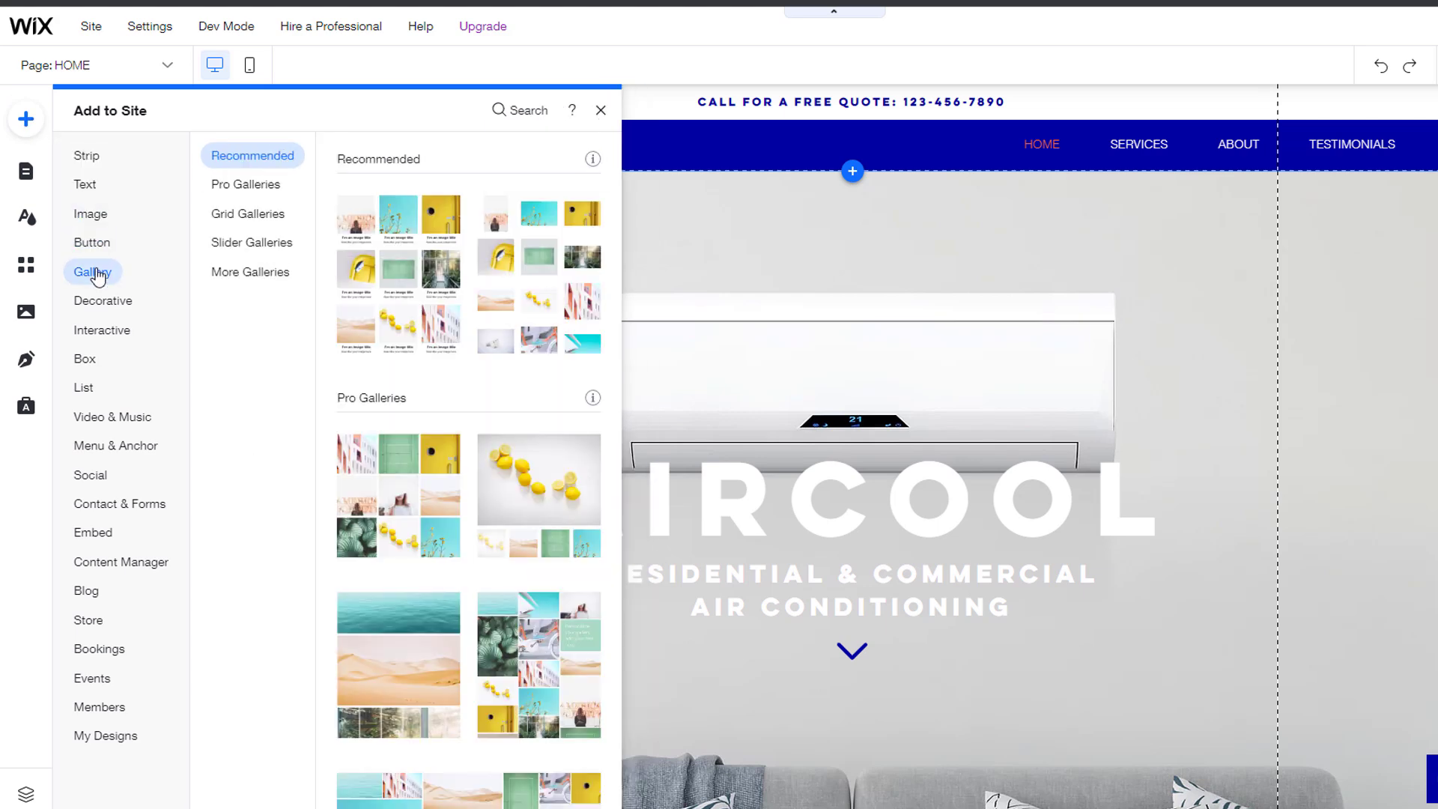
pyautogui.moveTo(97, 305)
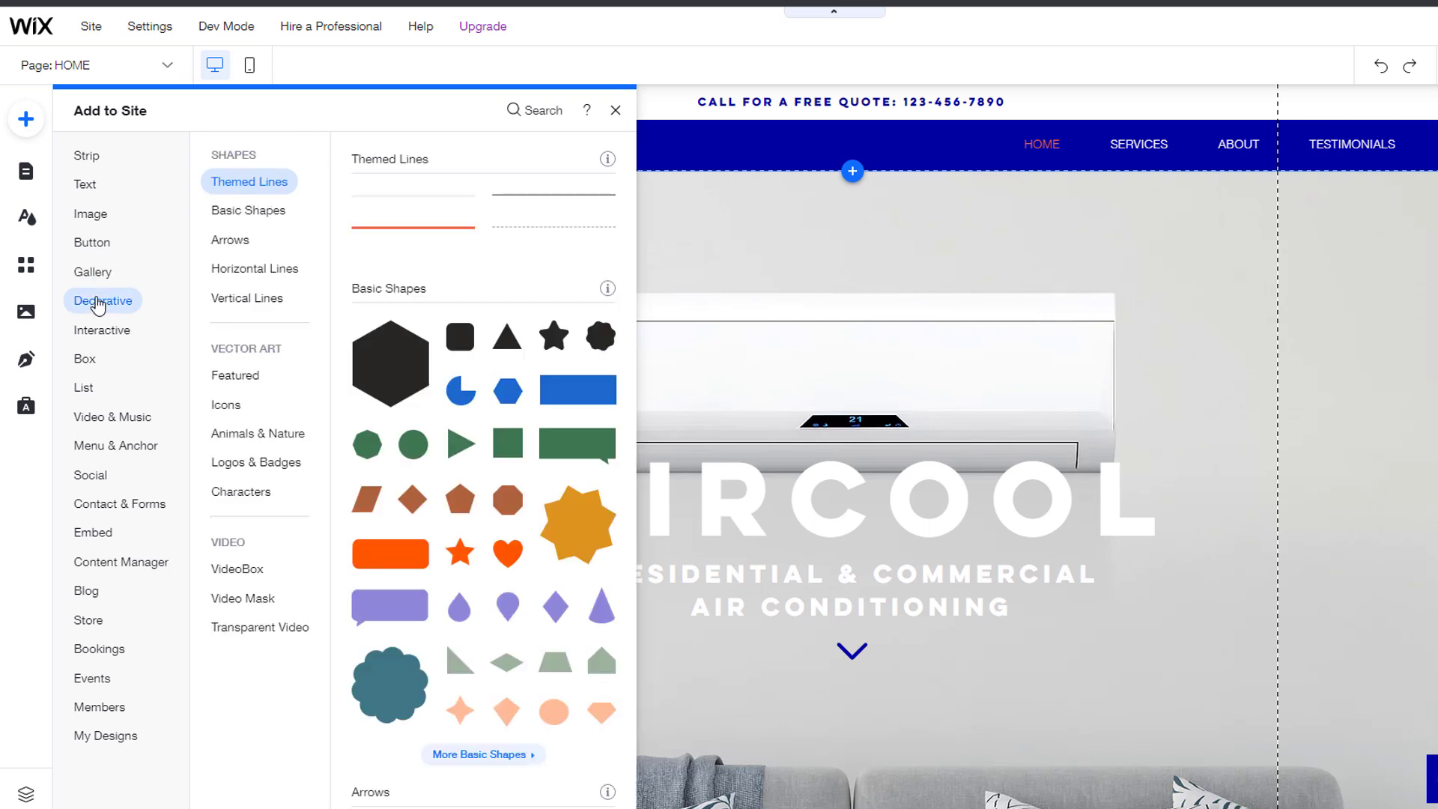
pyautogui.click(91, 244)
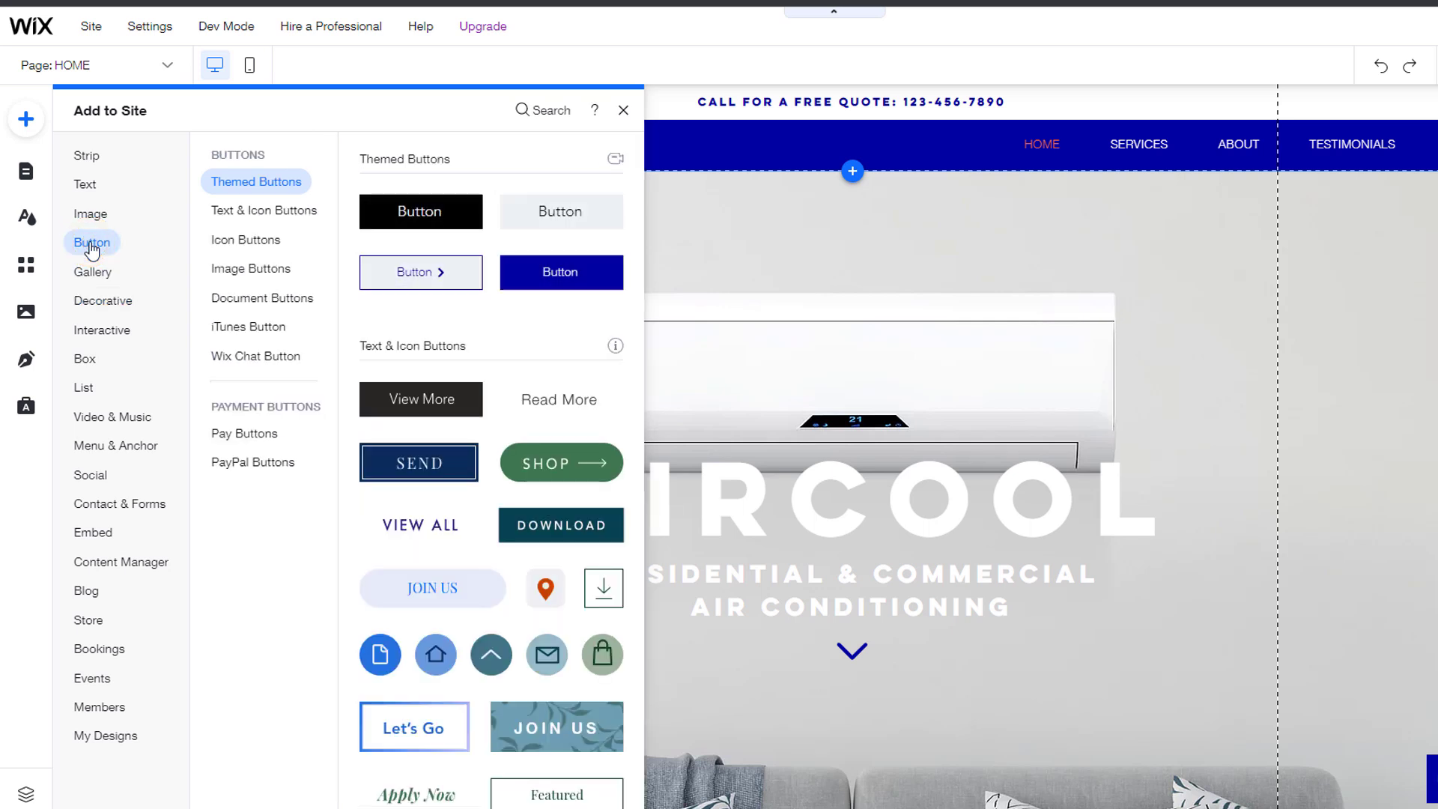
pyautogui.click(270, 215)
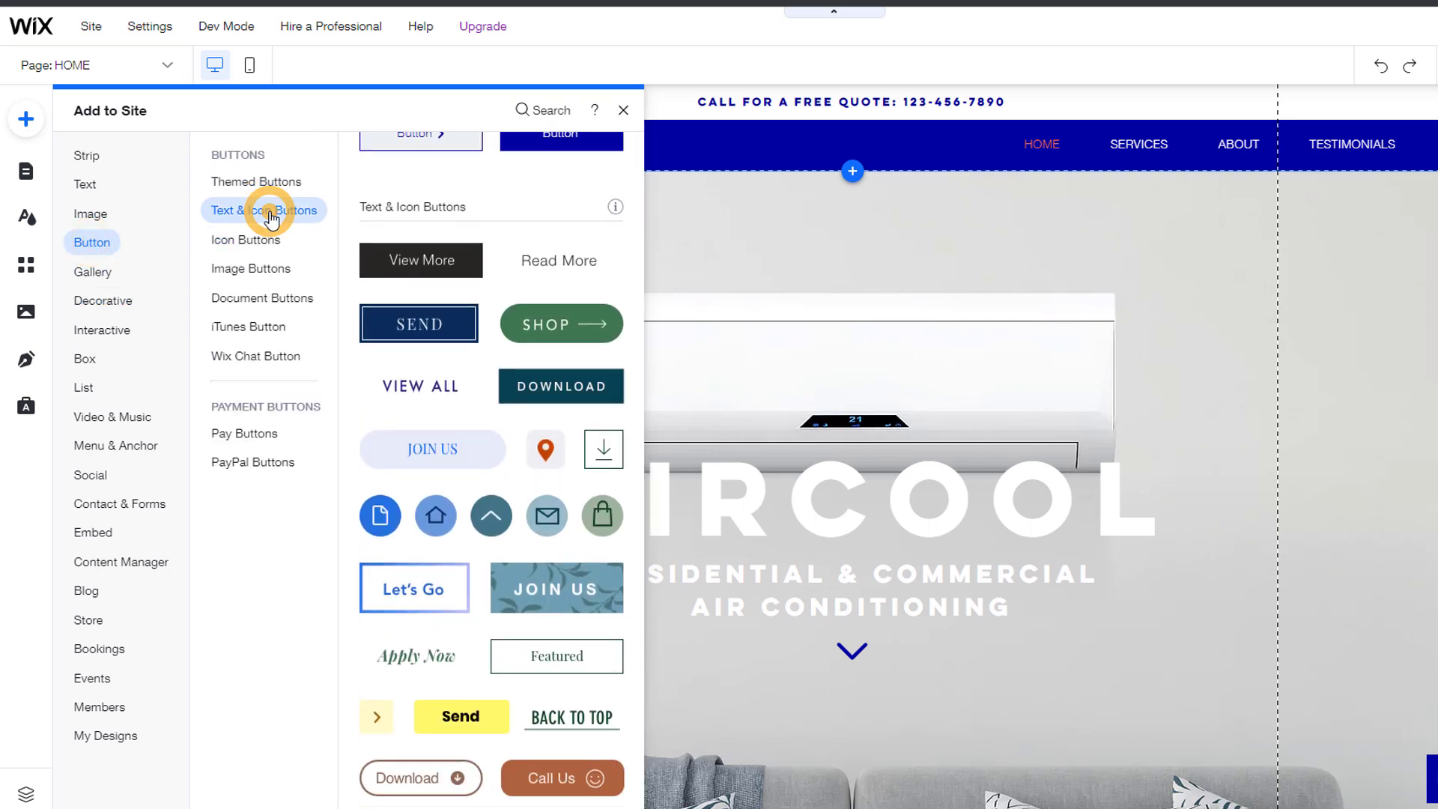
pyautogui.moveTo(437, 215); pyautogui.dragTo(858, 696)
pyautogui.press('Delete')
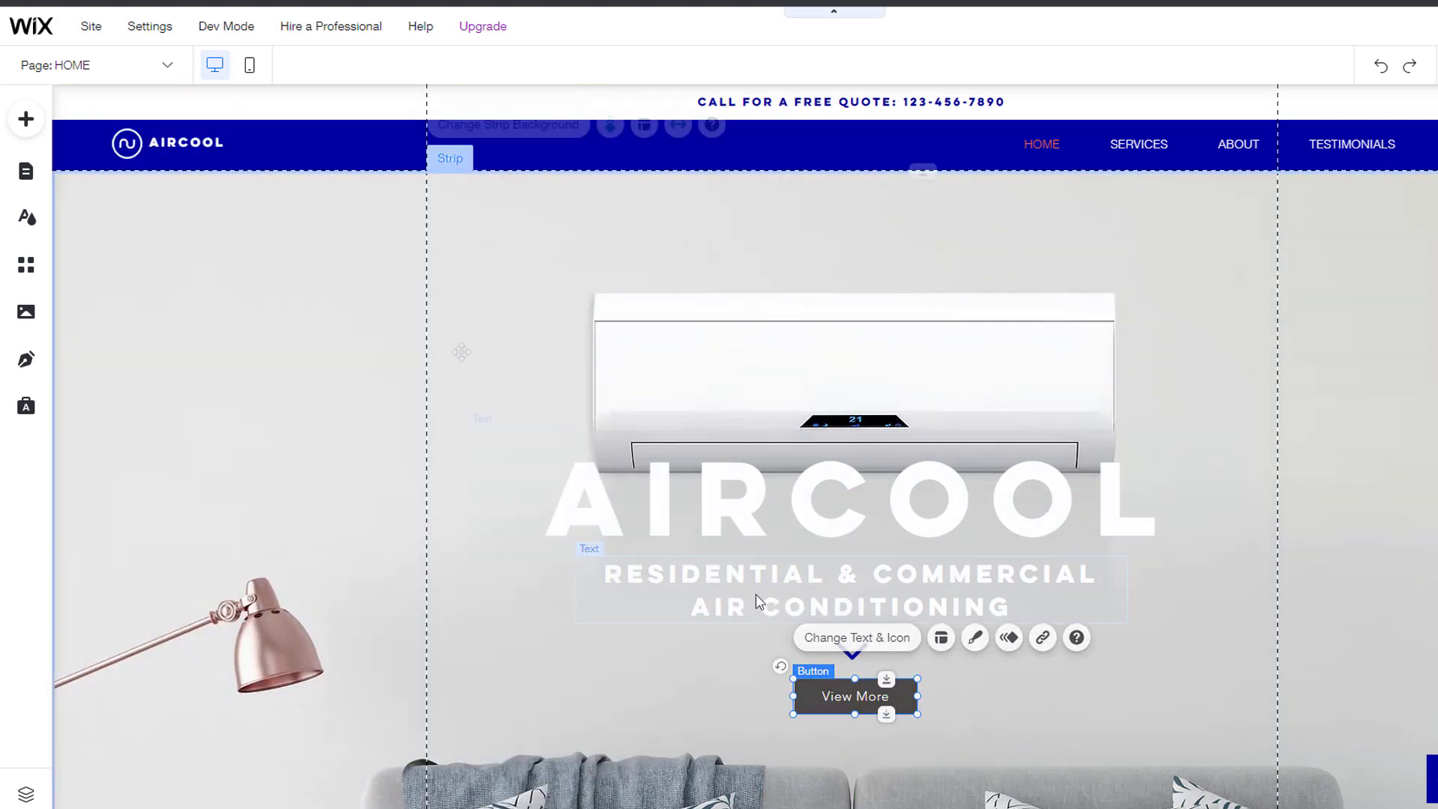
pyautogui.click(22, 174)
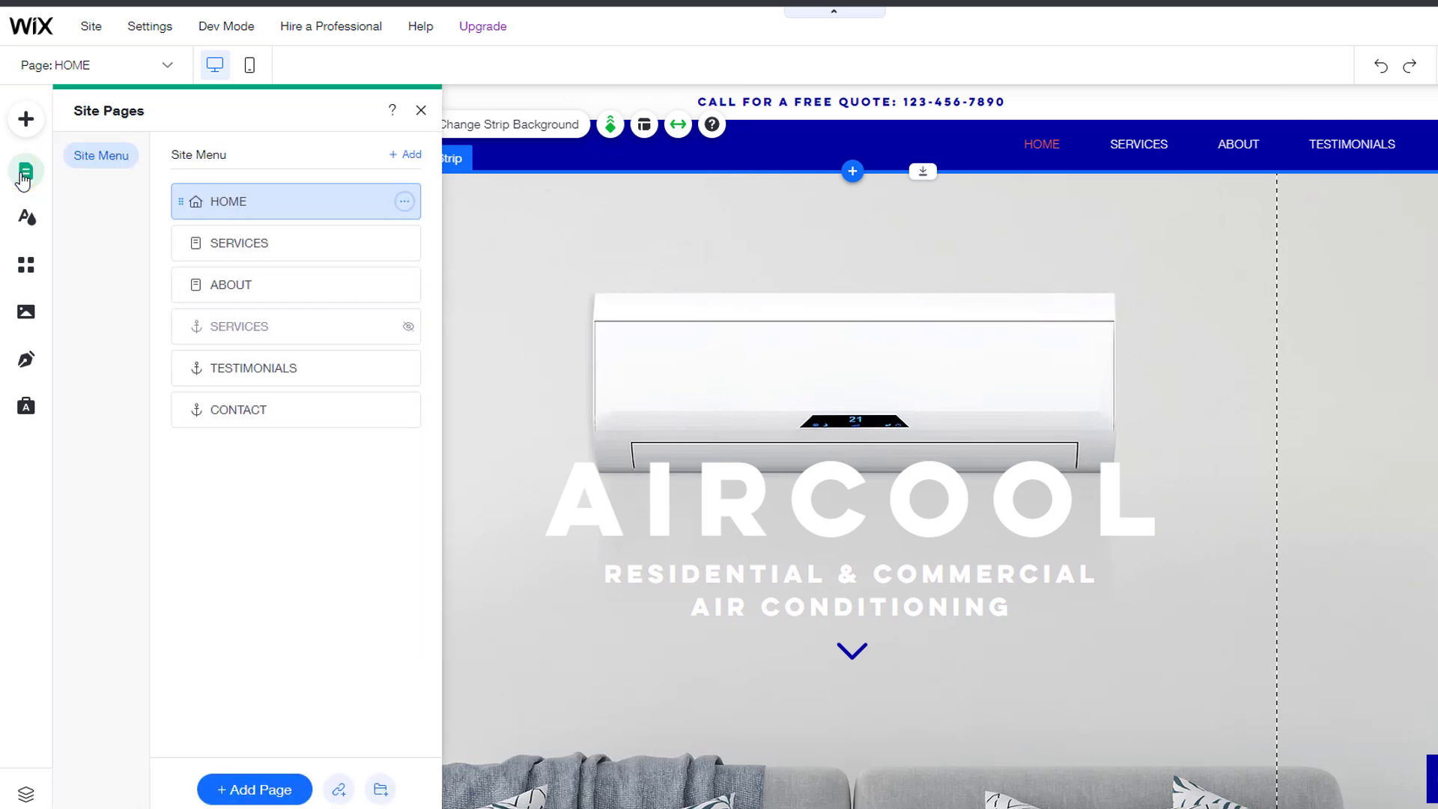
# Step: Nest the ABOUT page under SERVICES as a subpage in Menus & Pages
pyautogui.click(404, 201)
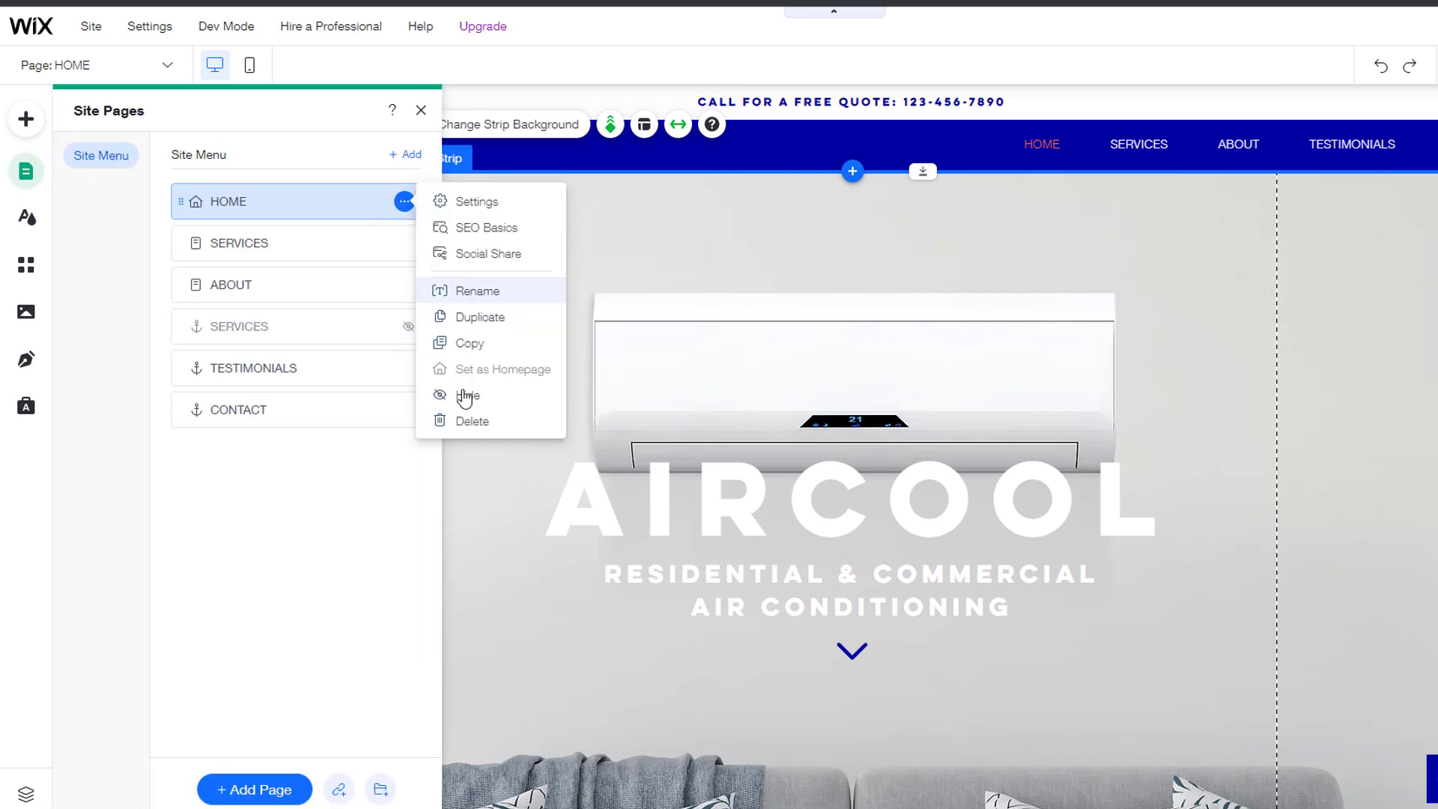
pyautogui.click(389, 464)
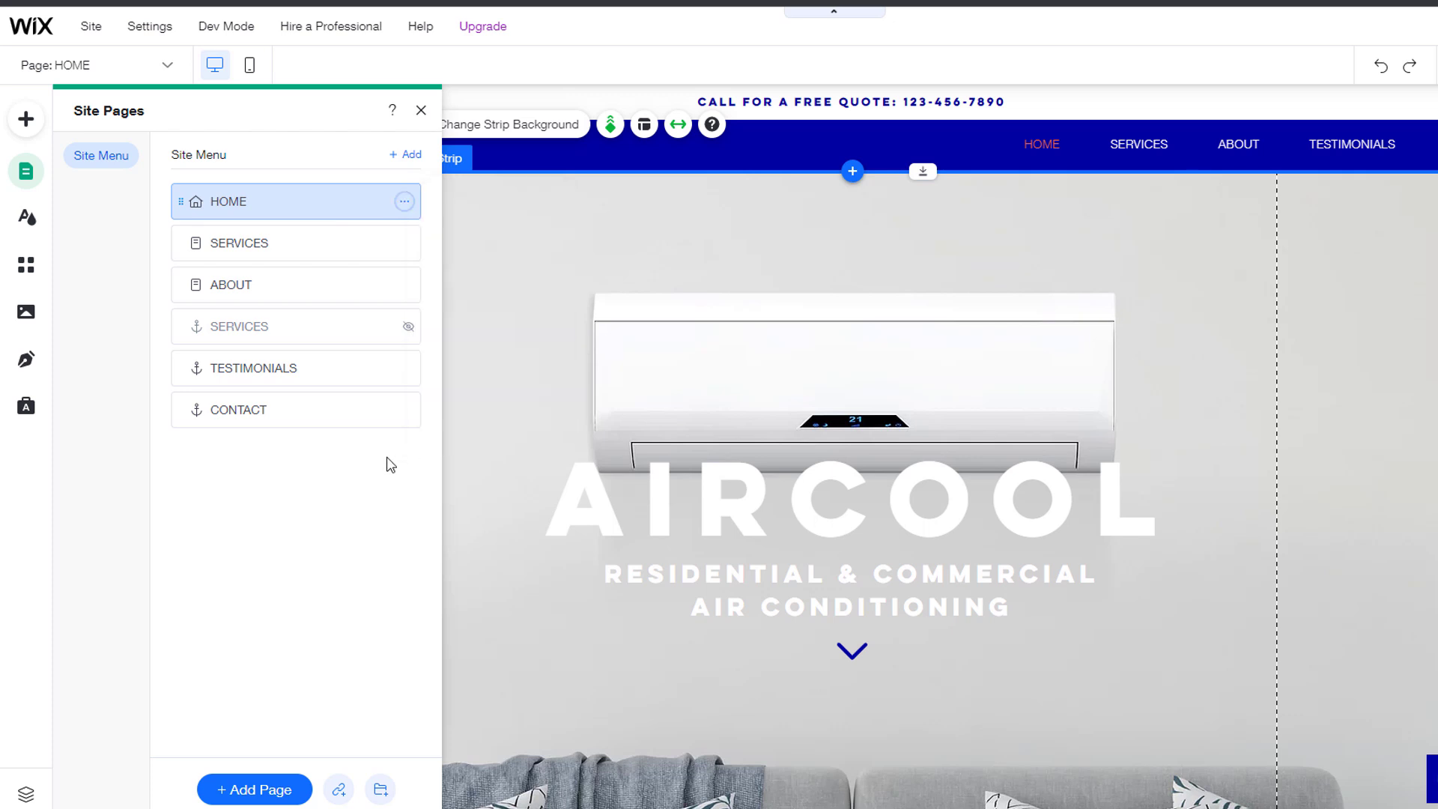
pyautogui.click(241, 286)
pyautogui.moveTo(242, 286); pyautogui.dragTo(344, 274)
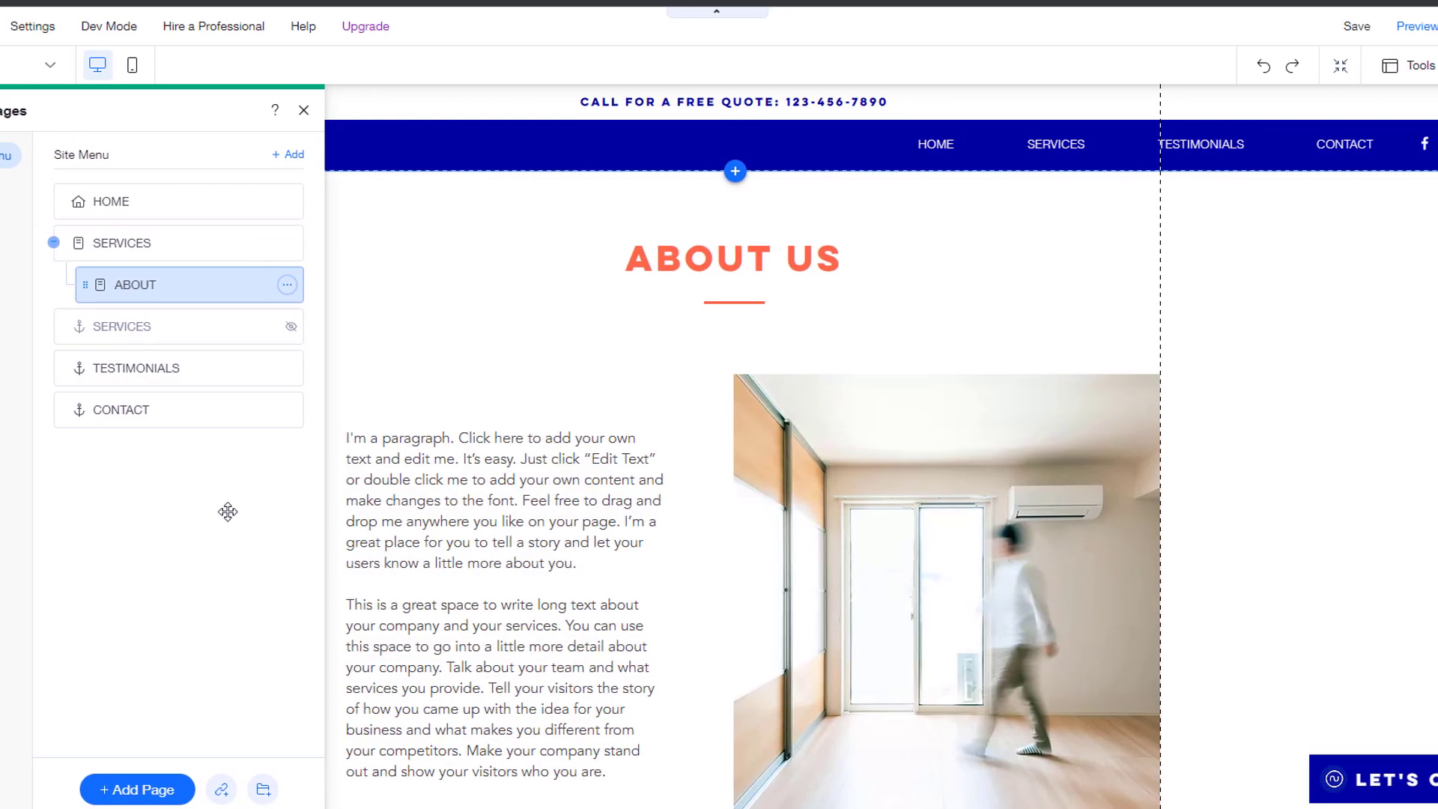
# Step: Preview the site to check ABOUT in the SERVICES dropdown, then return to editing
pyautogui.click(1415, 27)
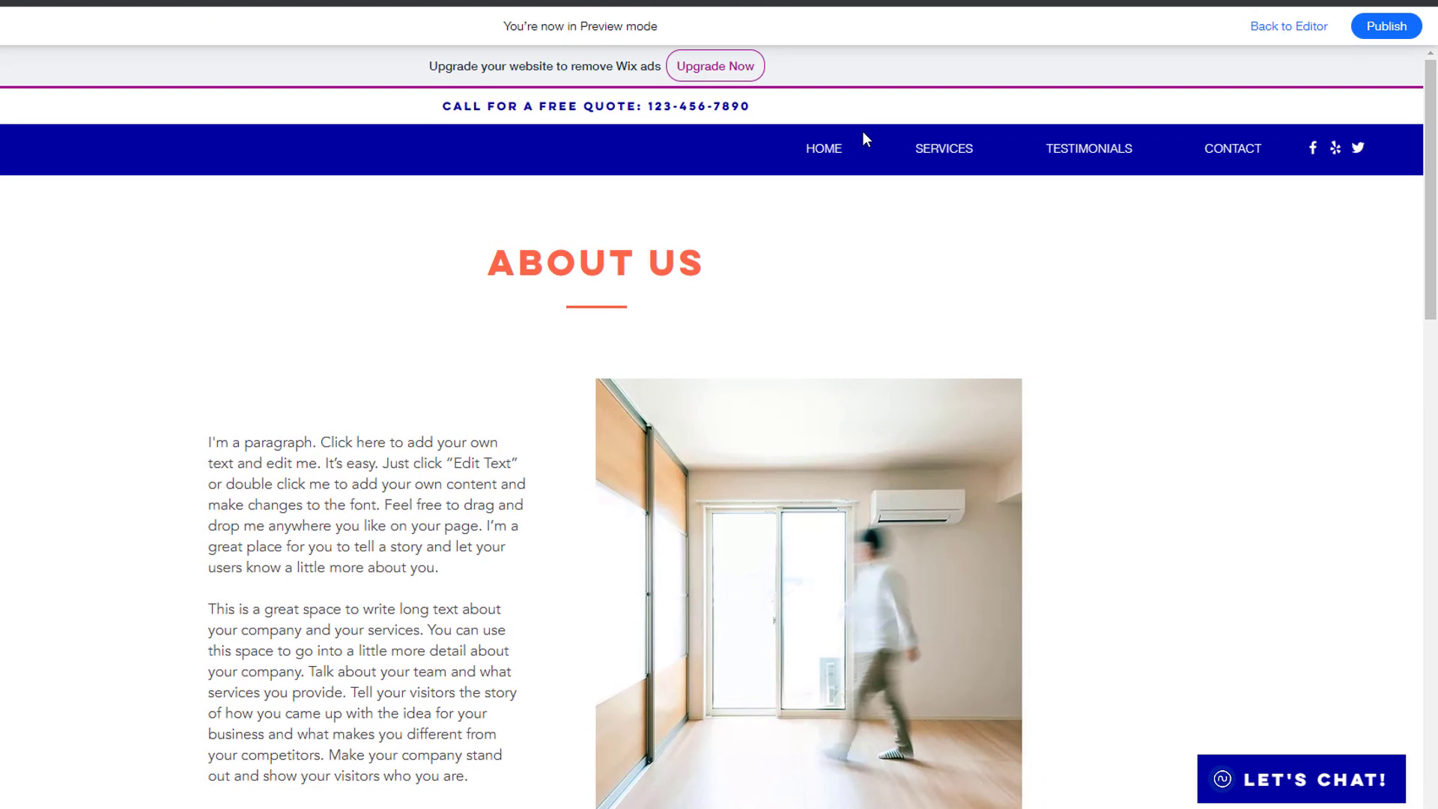
pyautogui.moveTo(938, 154)
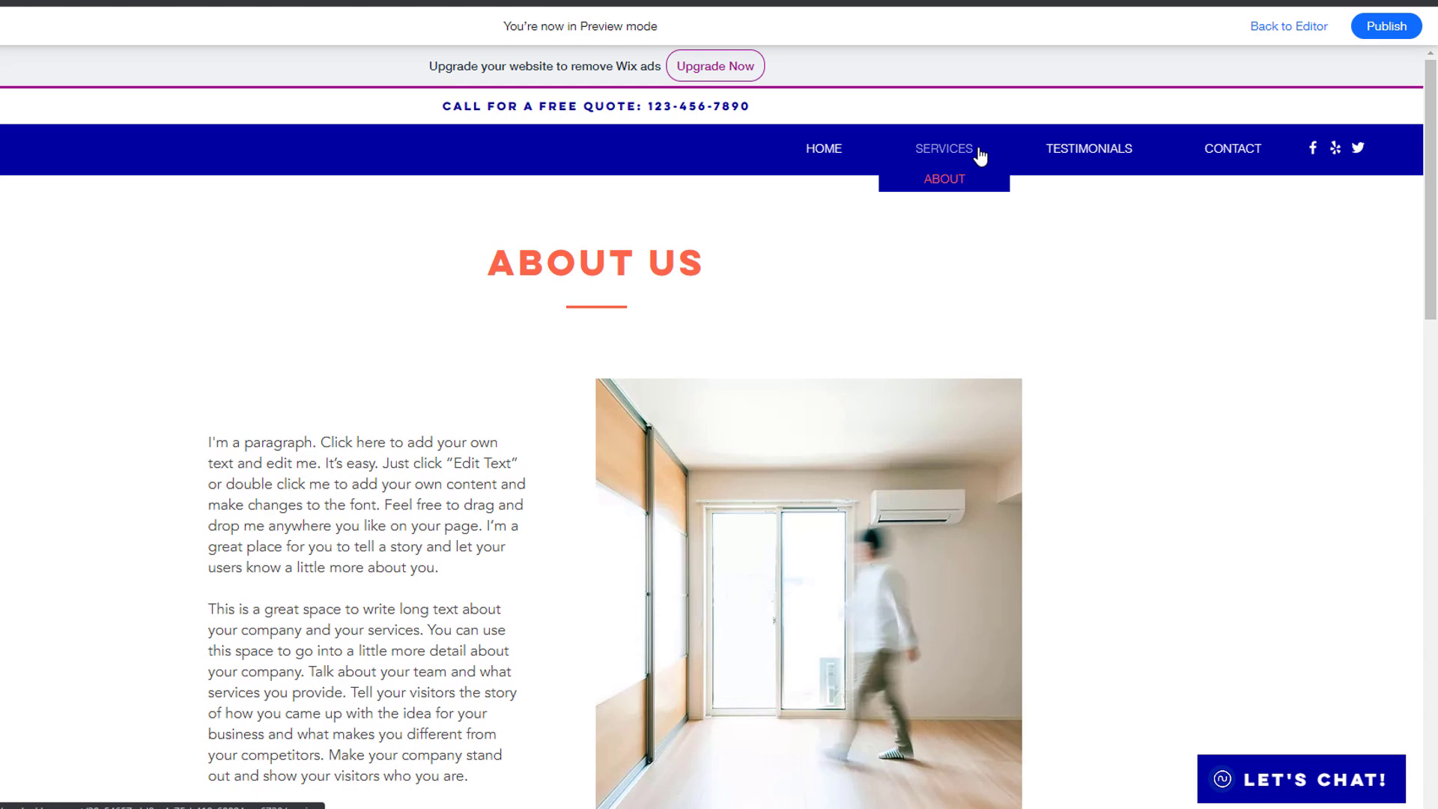
pyautogui.click(1287, 26)
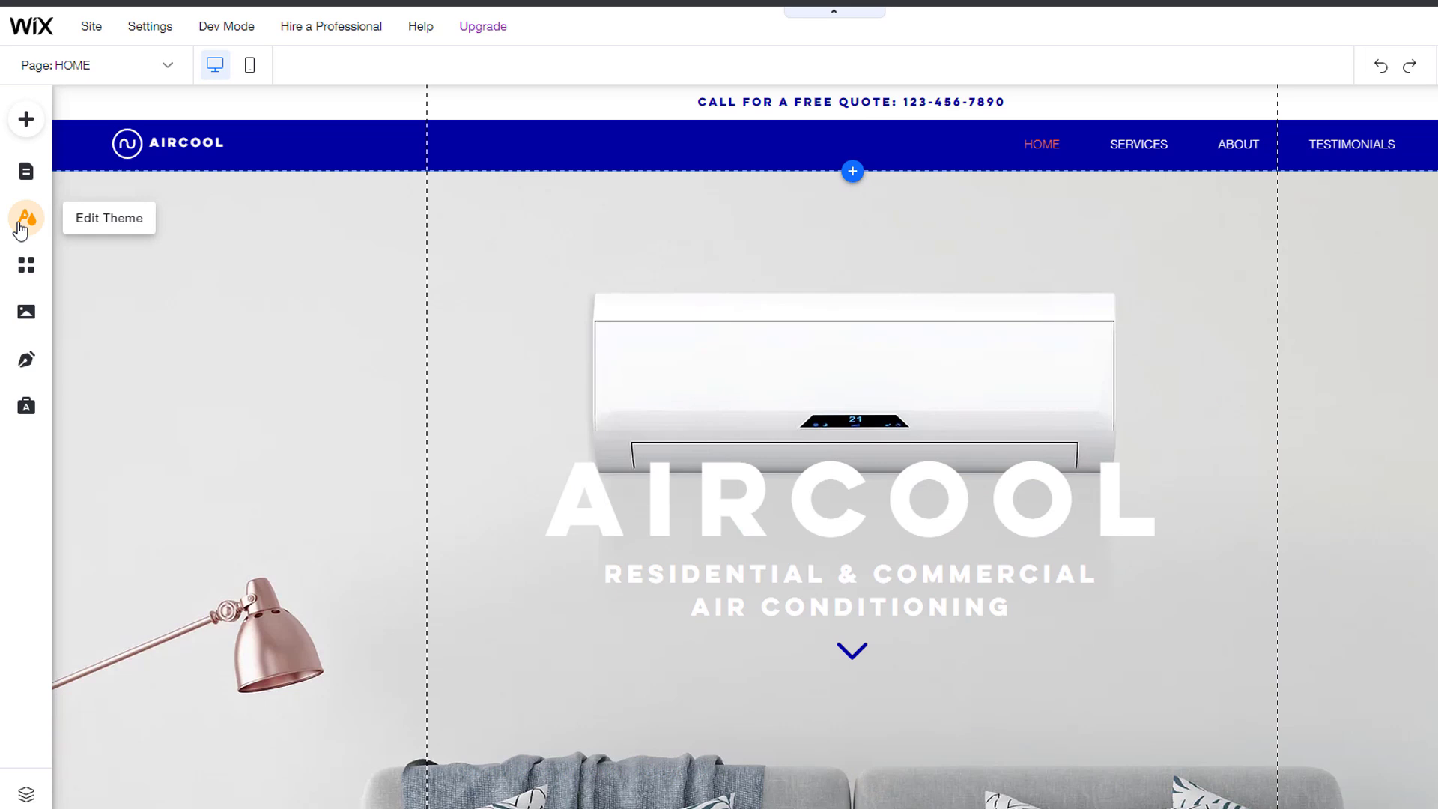
pyautogui.click(24, 223)
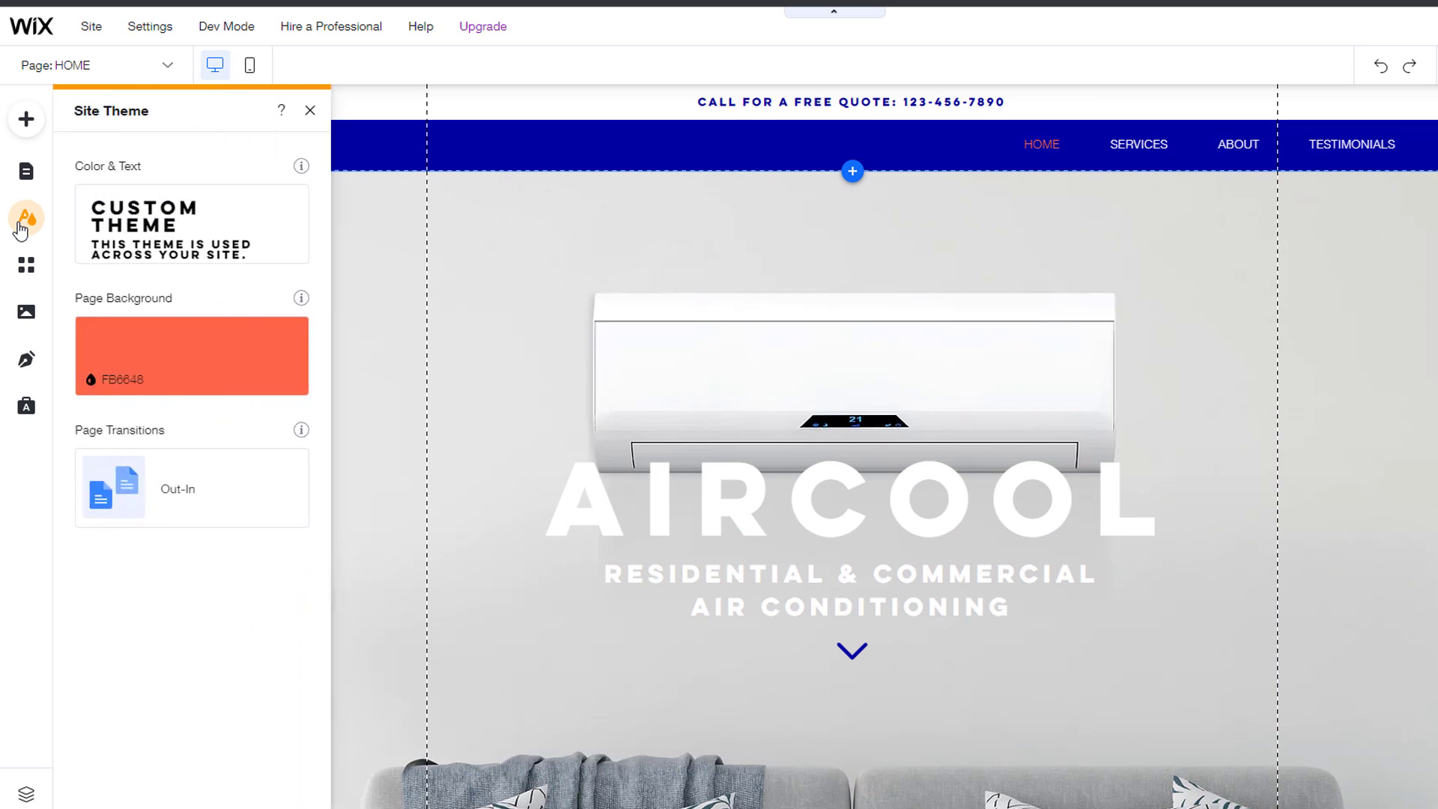
pyautogui.click(195, 221)
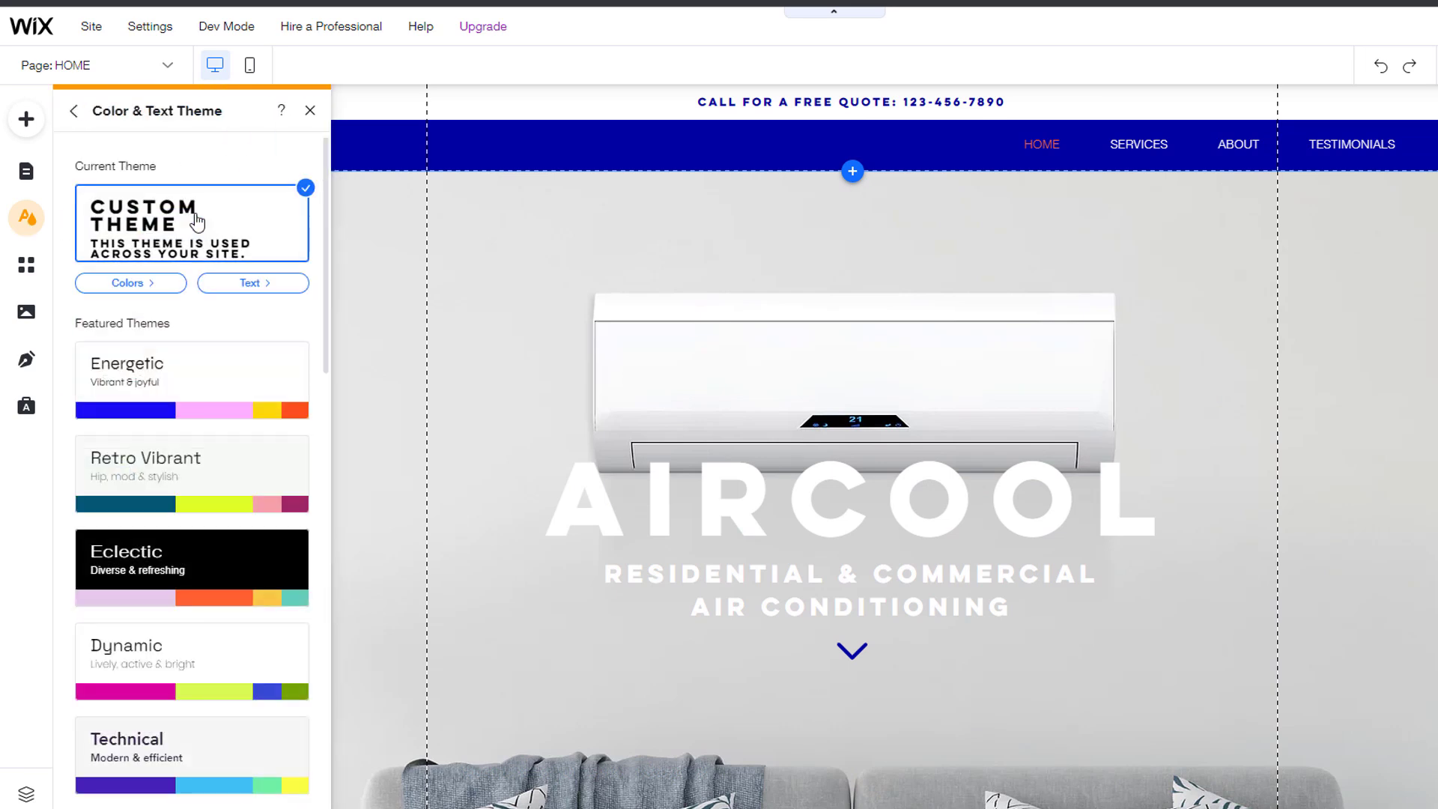
pyautogui.click(208, 562)
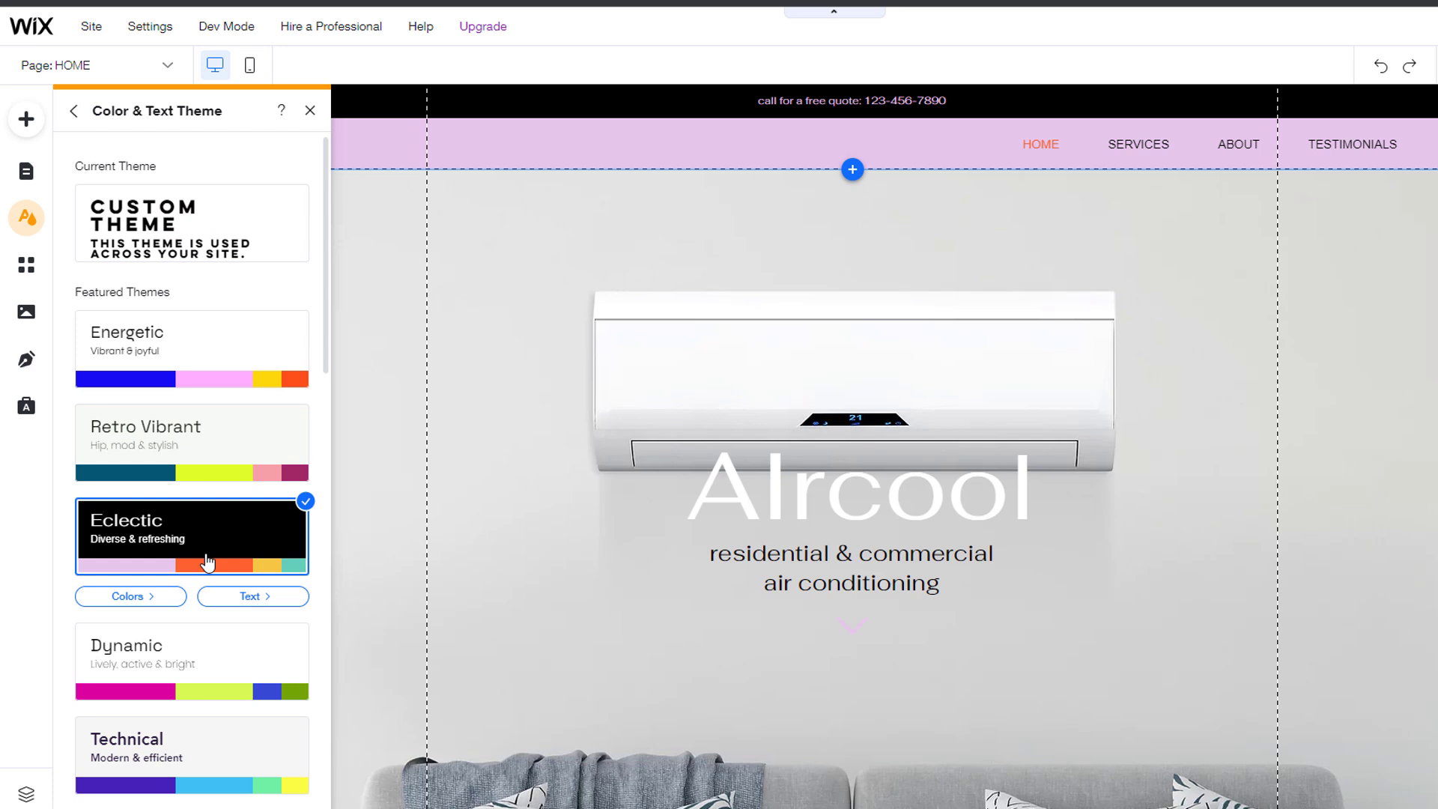
pyautogui.click(250, 597)
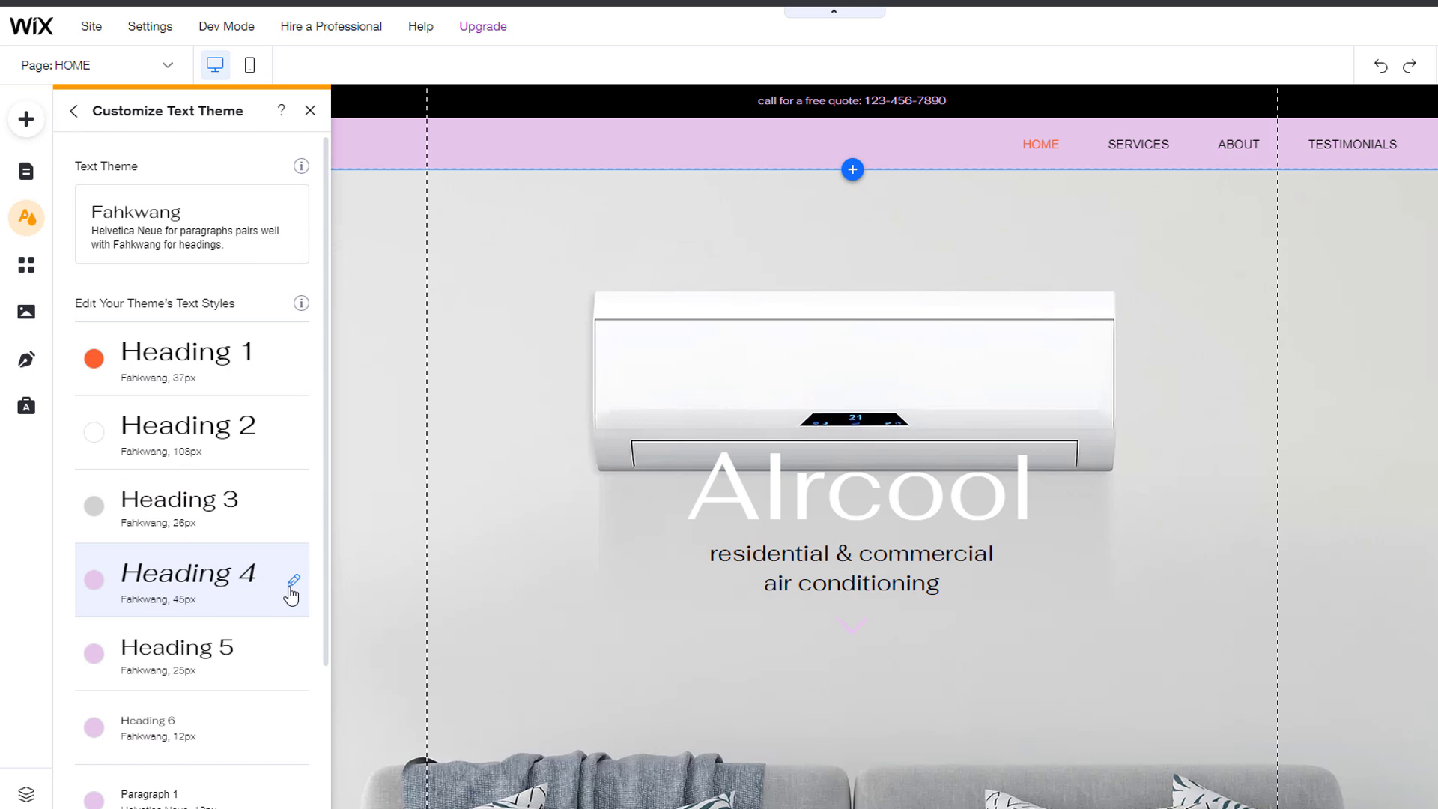
pyautogui.click(293, 582)
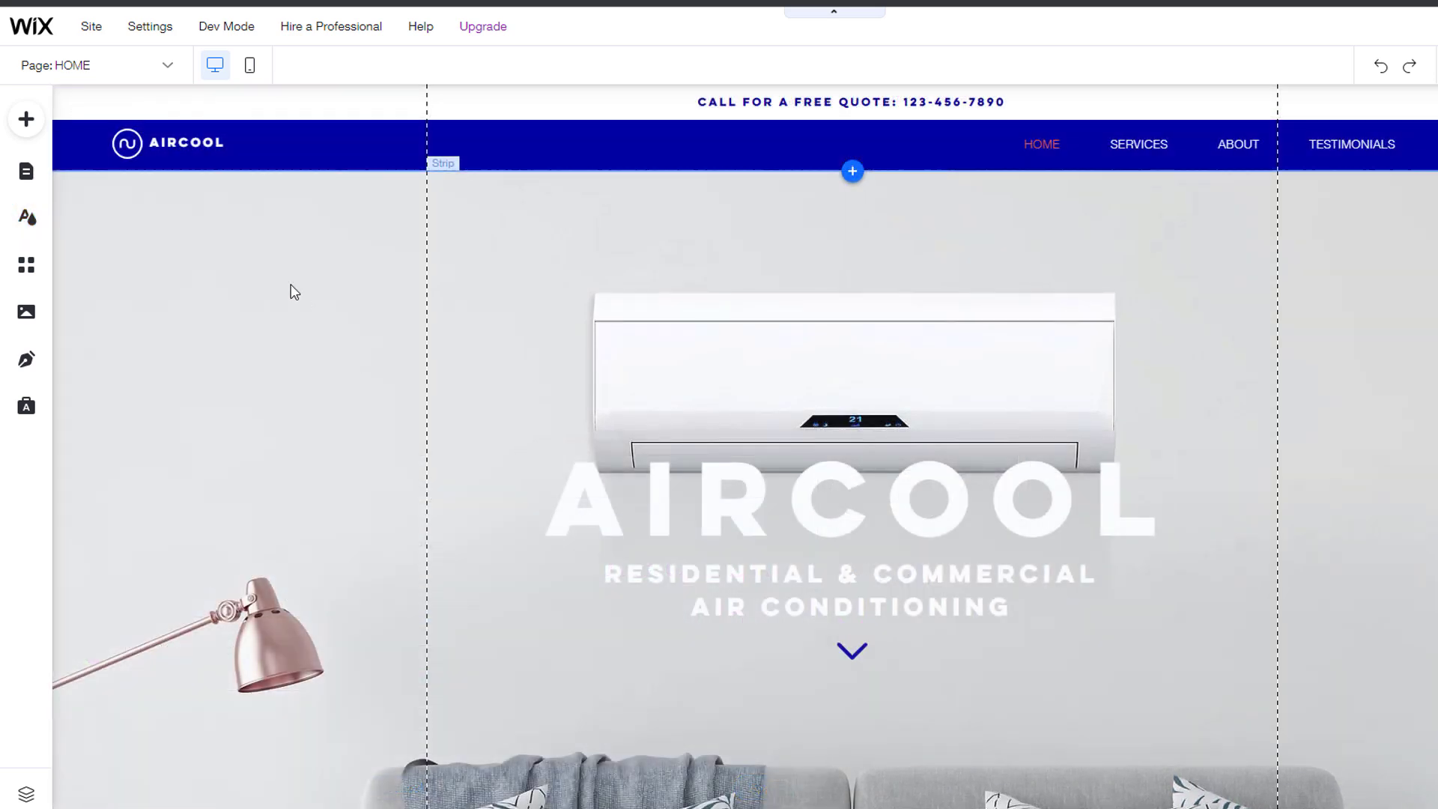
pyautogui.click(23, 272)
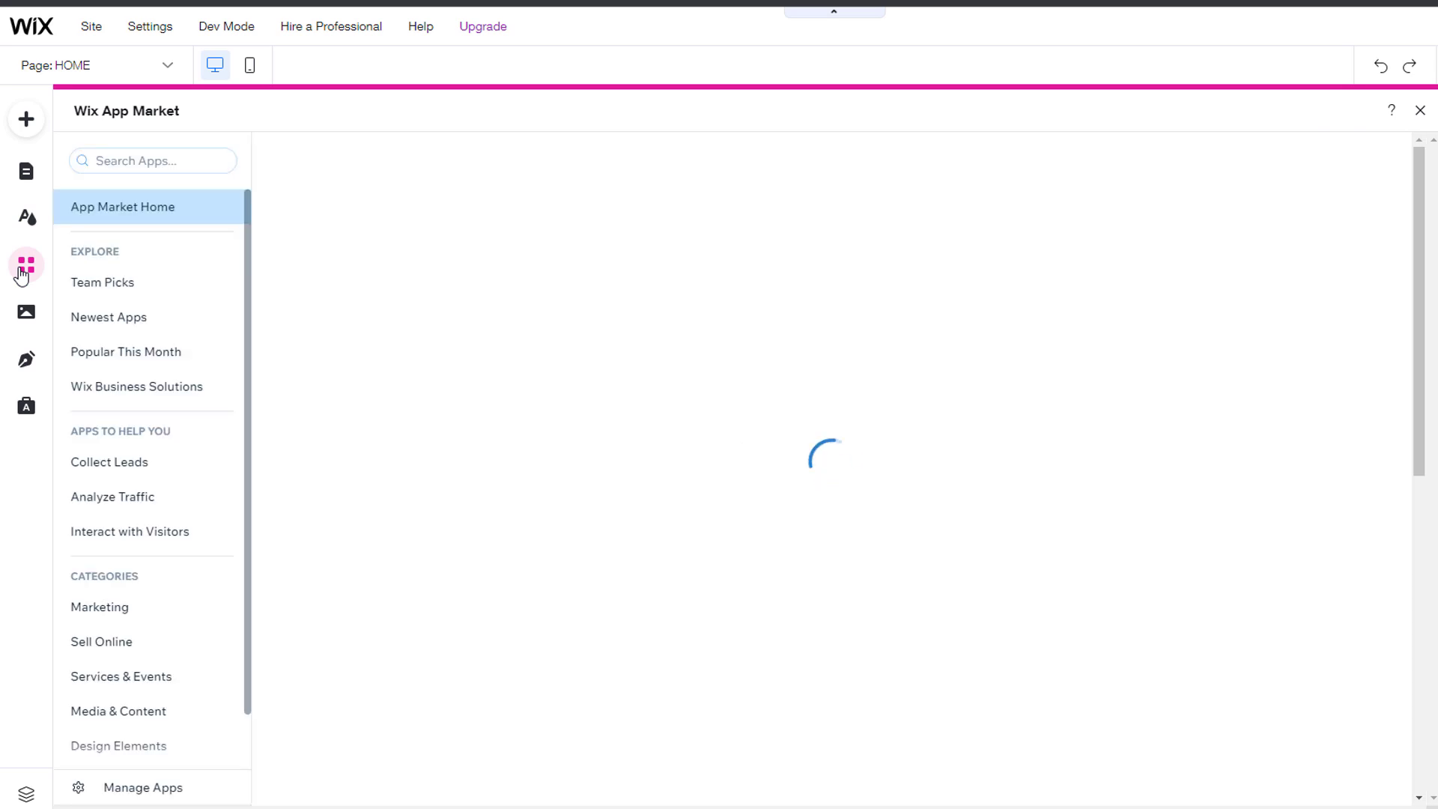
# Step: Add the Instagram Feed app to the home page, then bring up the Media panel
pyautogui.click(133, 161)
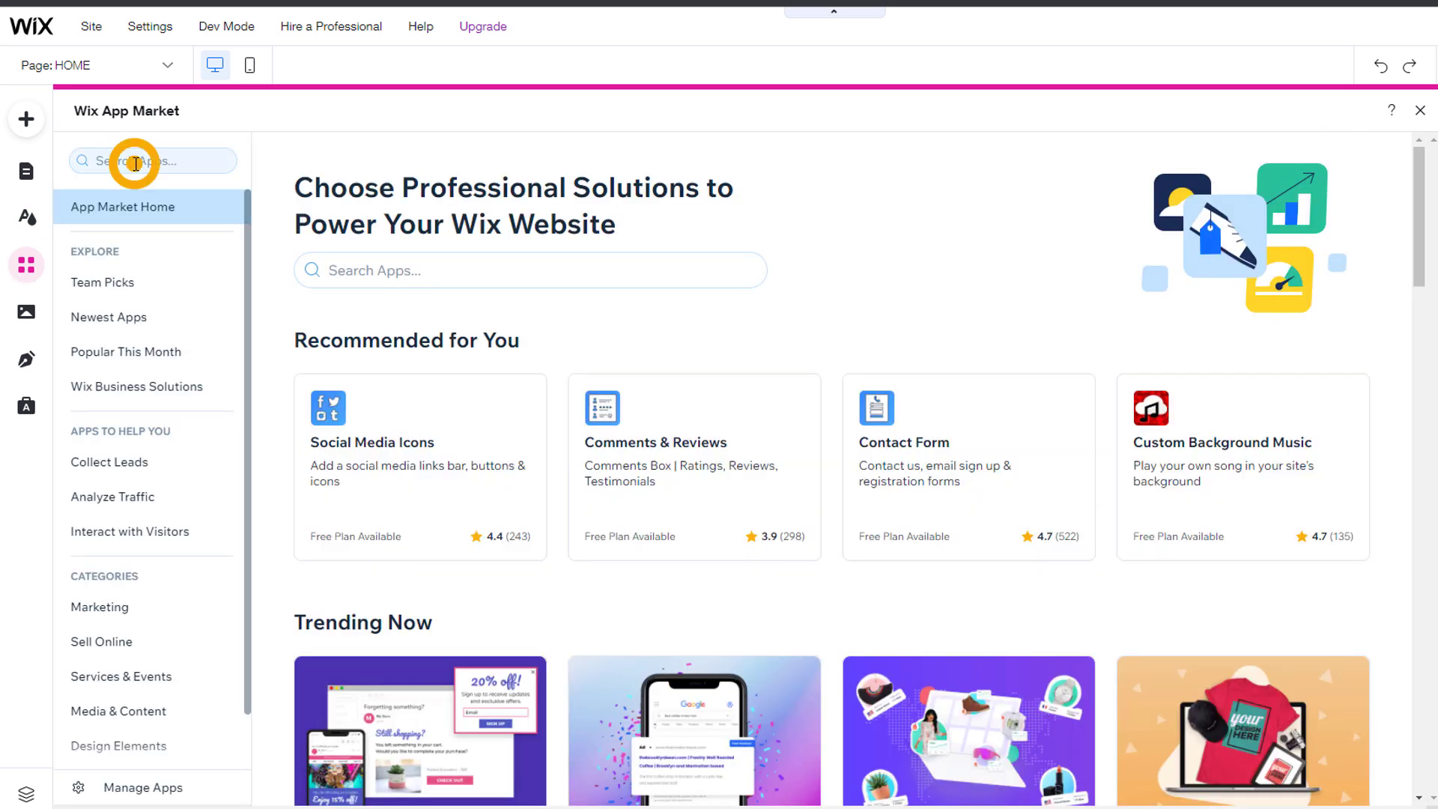
pyautogui.write('instagram')
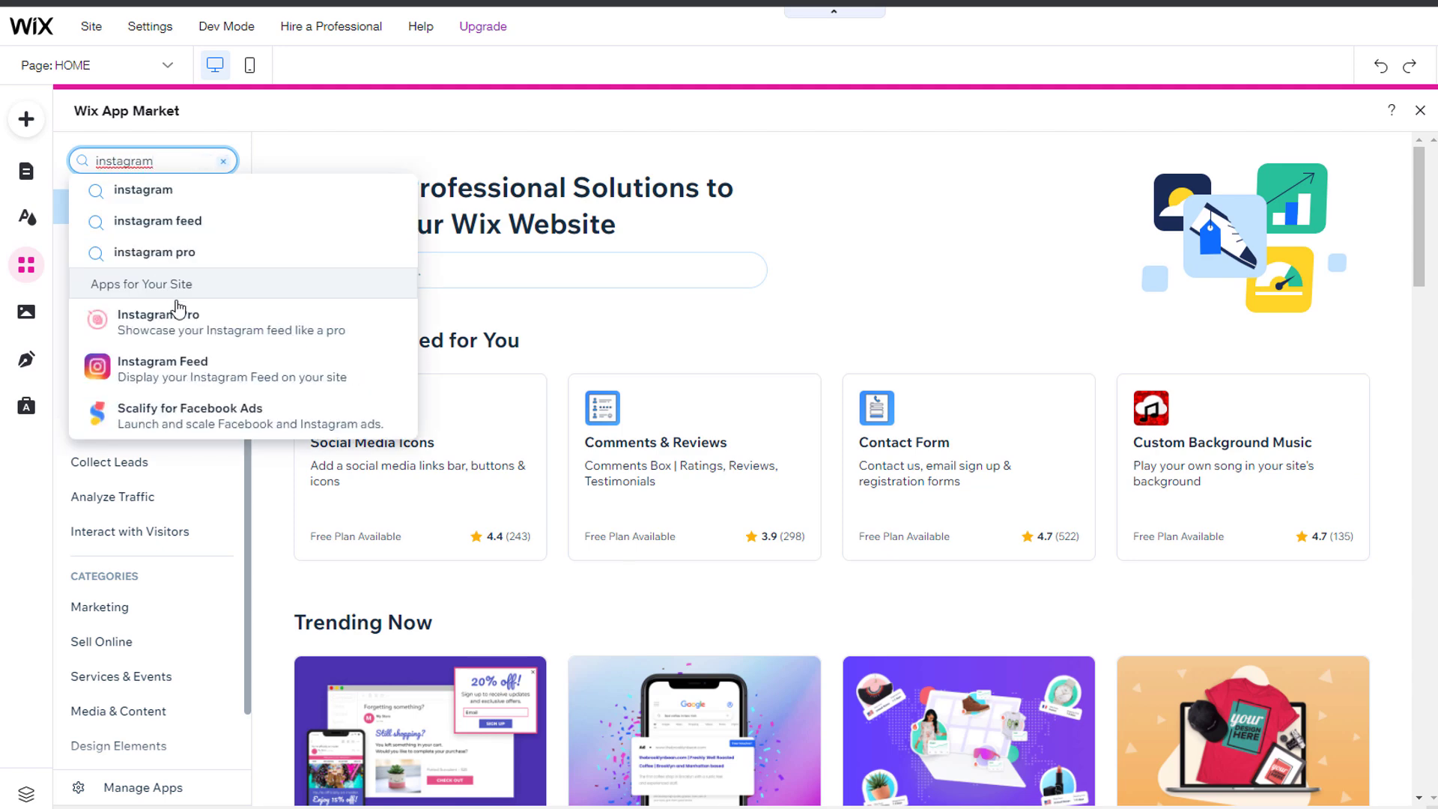
pyautogui.click(209, 371)
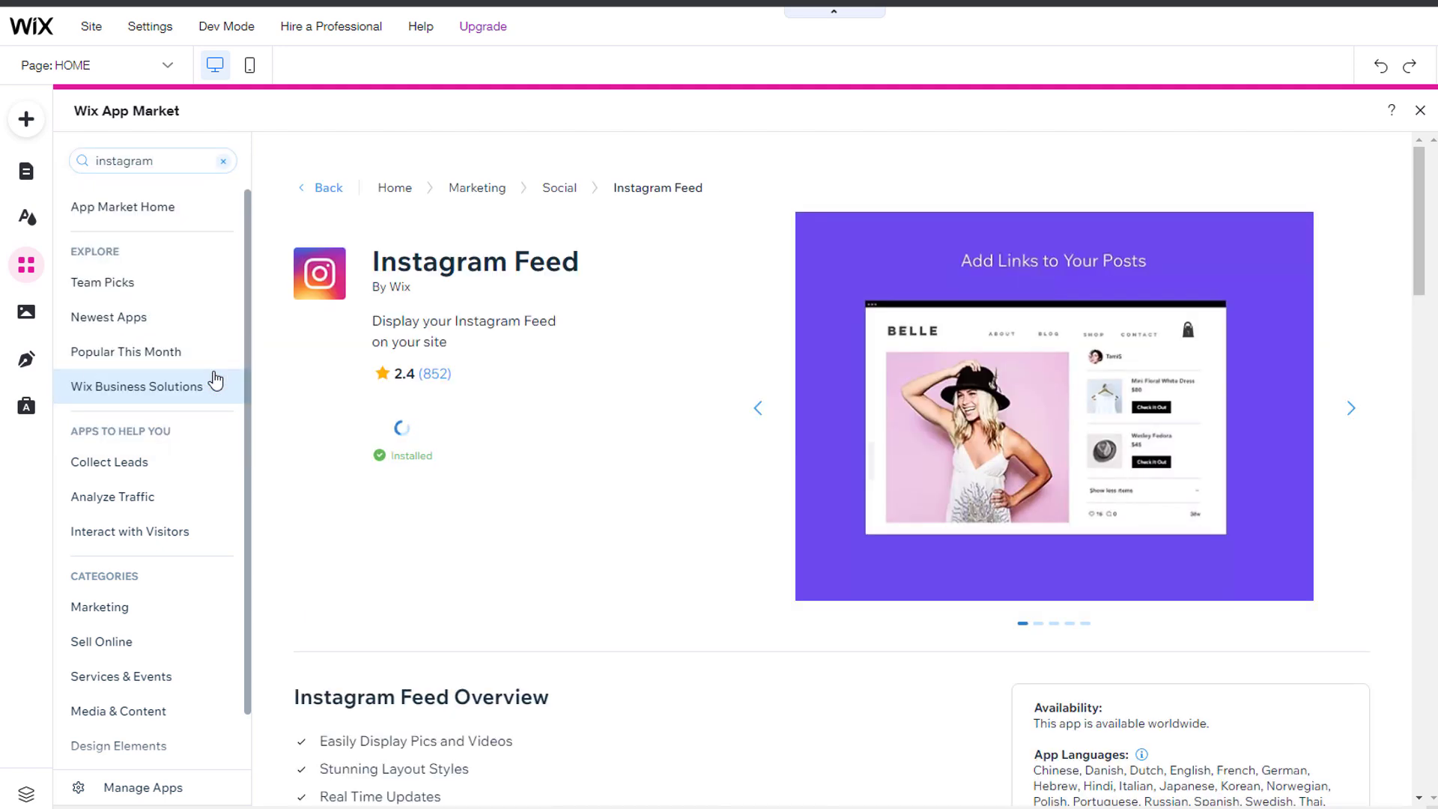
pyautogui.click(432, 442)
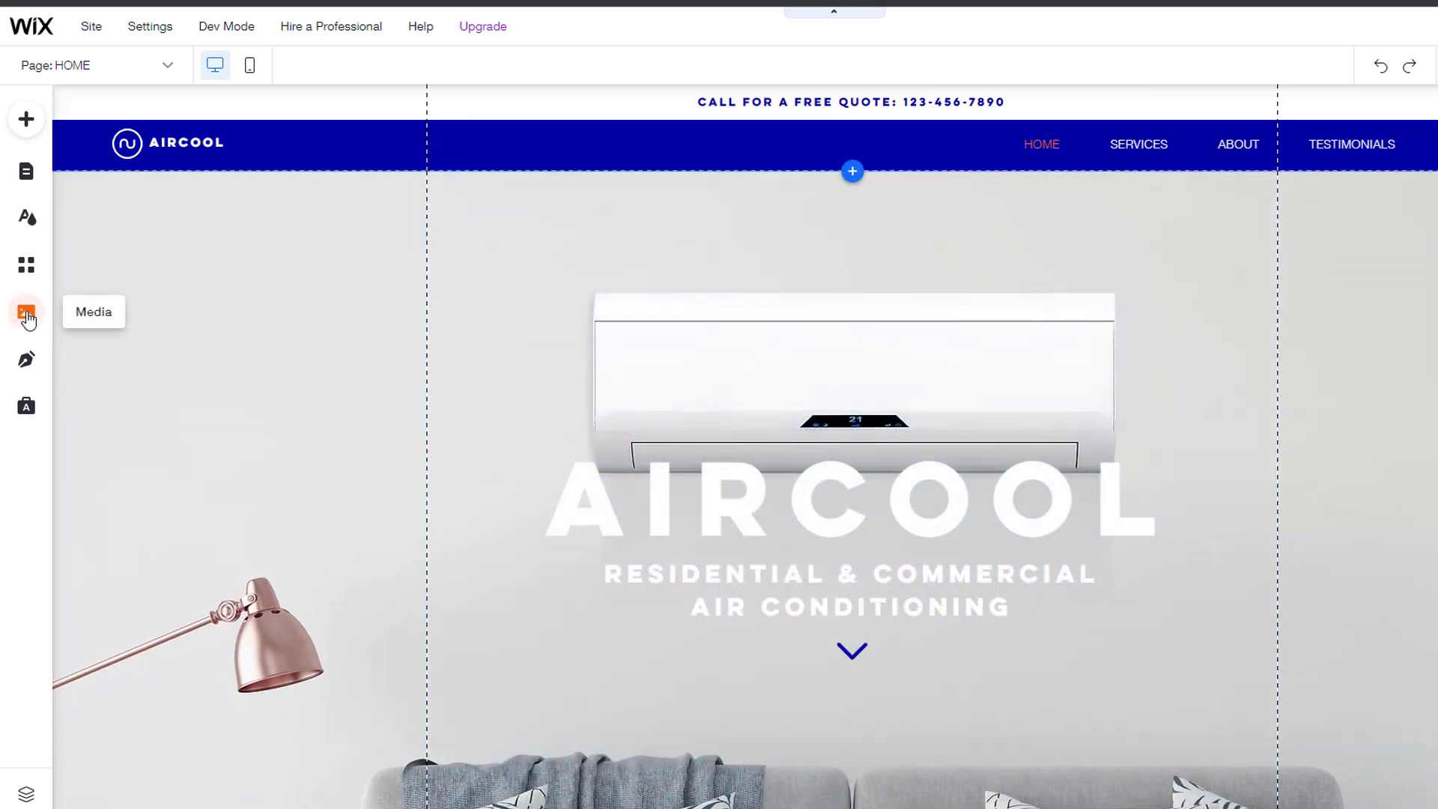
pyautogui.click(26, 311)
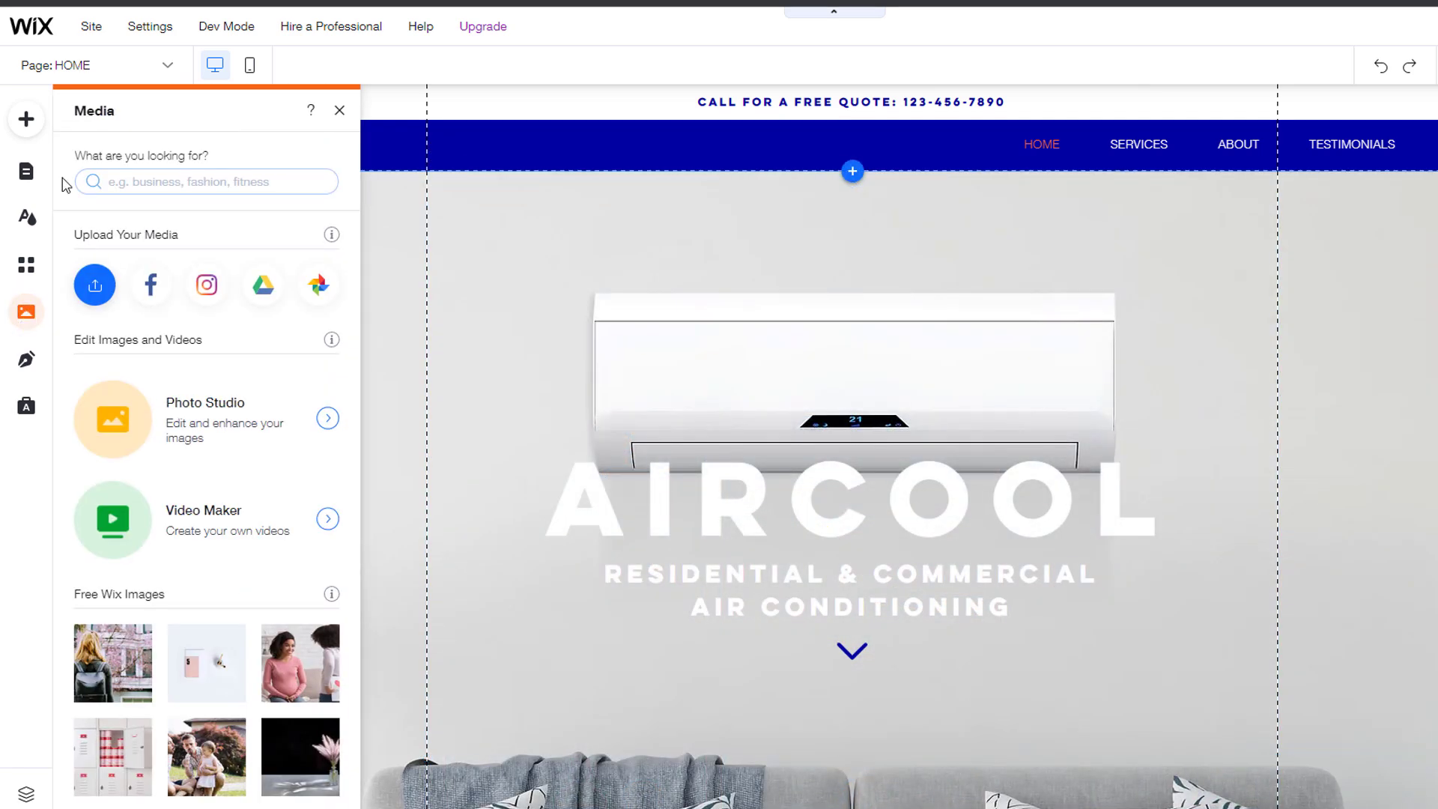
# Step: Search the media library for 'air conditioning' images, then clear the results
pyautogui.click(116, 181)
pyautogui.write('air conditioning')
pyautogui.press('Return')
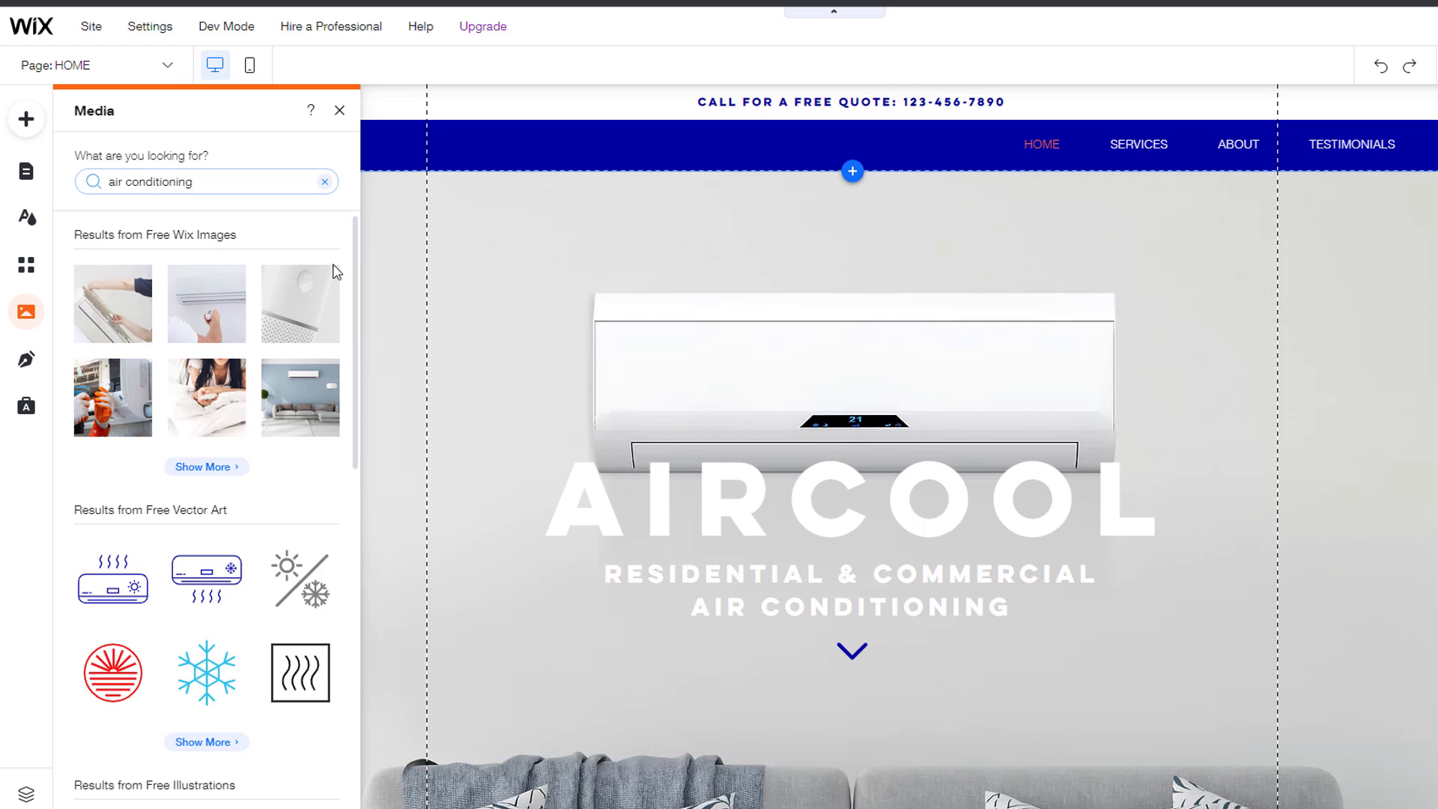
pyautogui.moveTo(358, 266); pyautogui.dragTo(330, 191)
pyautogui.click(326, 182)
# Step: Try the Facebook import and Photo Studio without changes, then close the Media panel
pyautogui.click(152, 287)
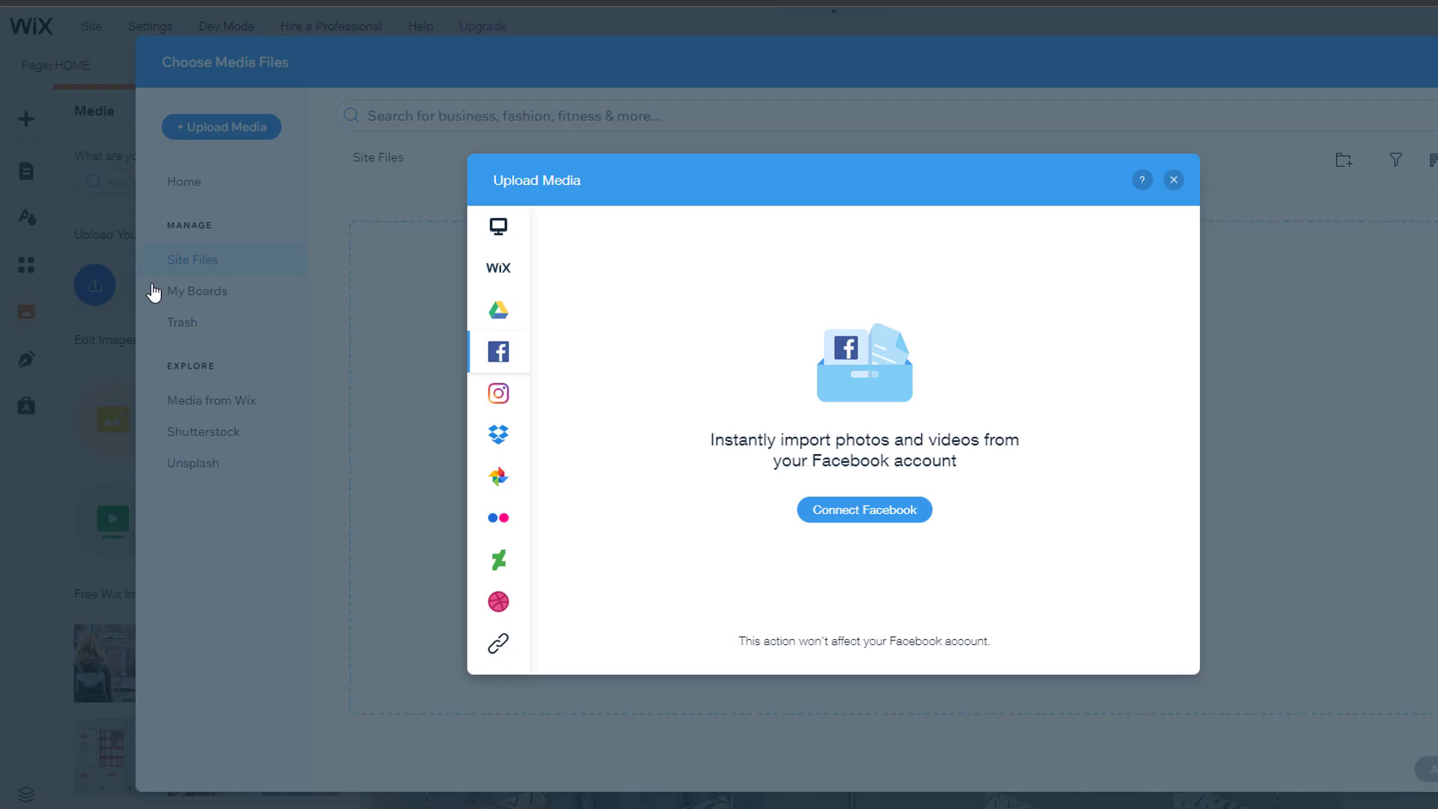
pyautogui.click(1174, 180)
pyautogui.press('Escape')
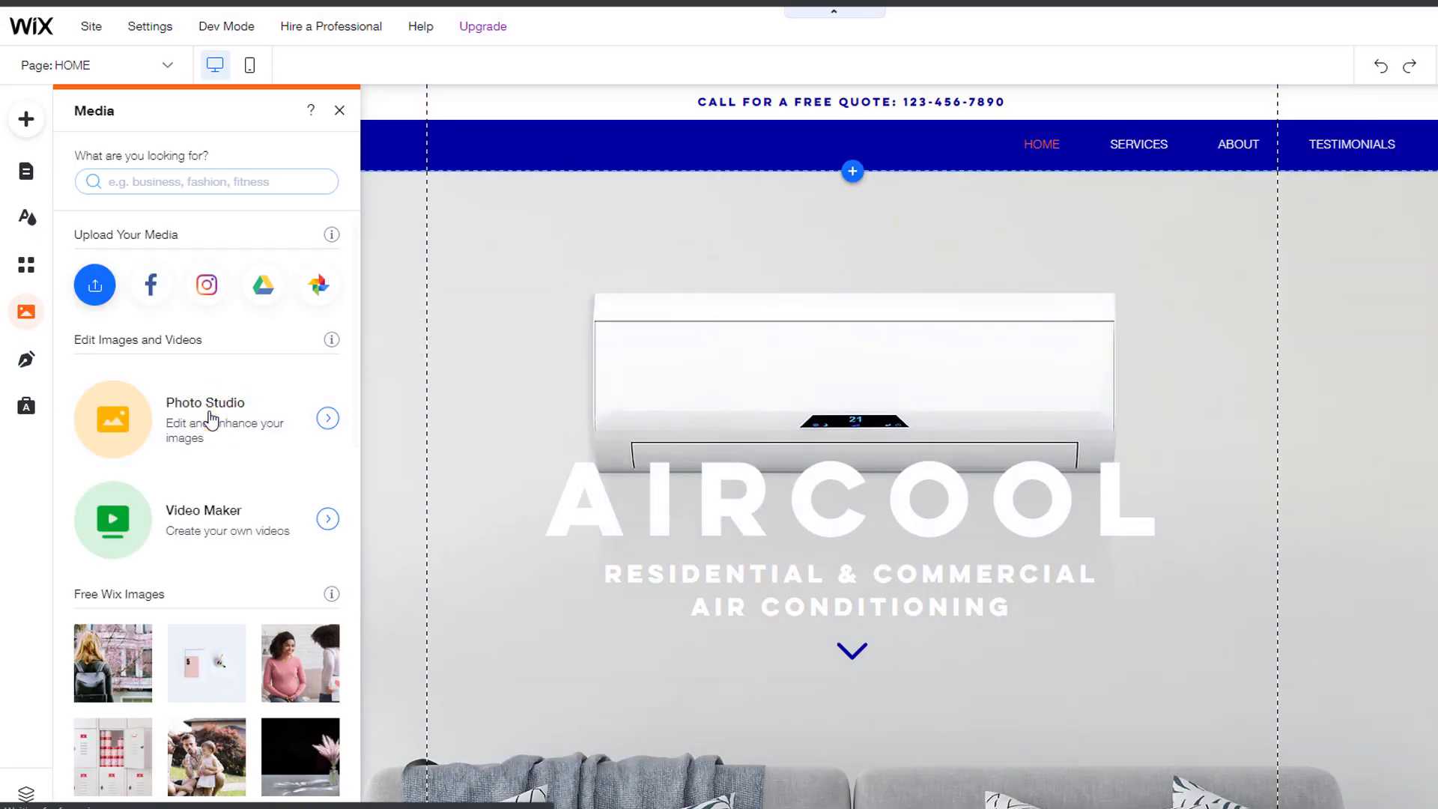
pyautogui.click(212, 420)
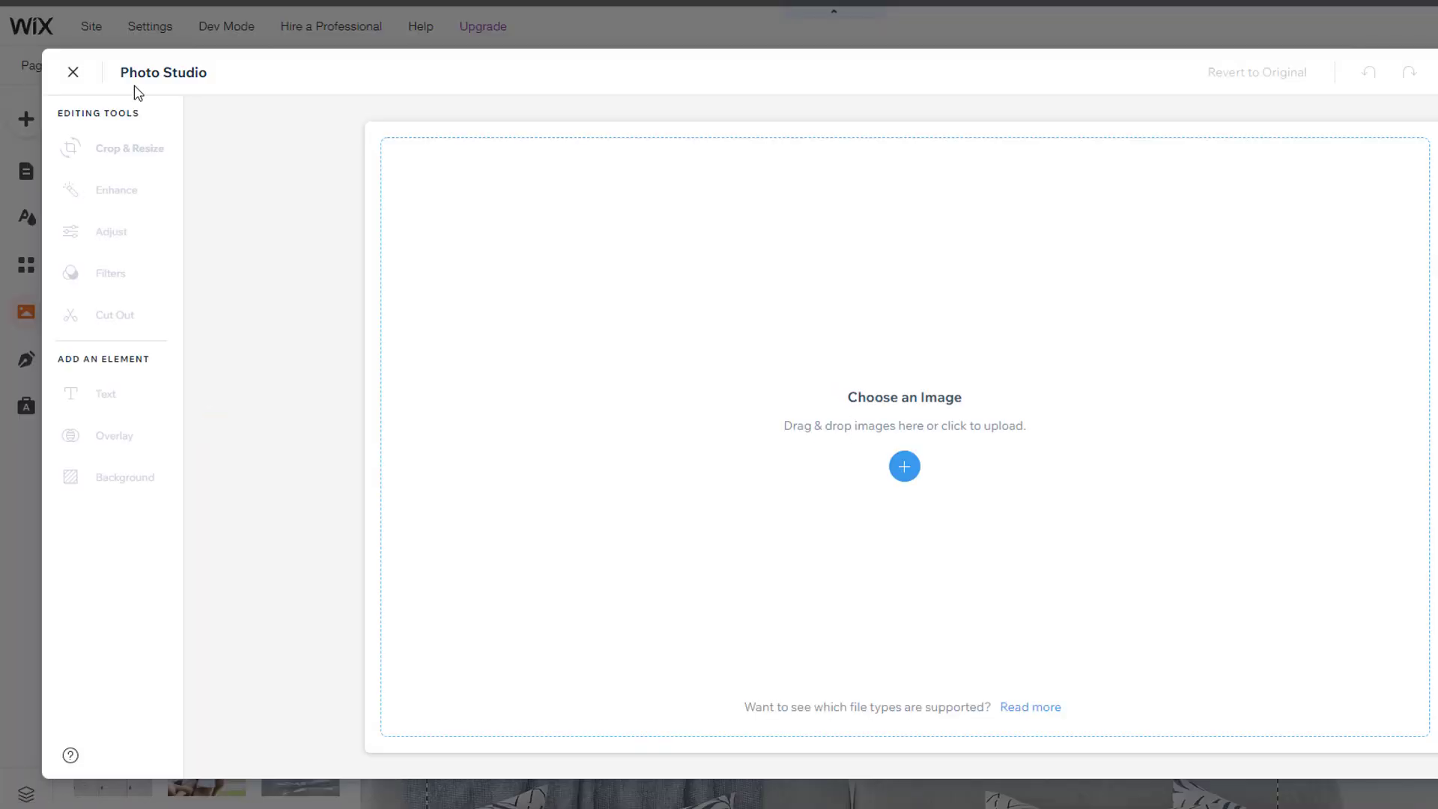
pyautogui.click(73, 72)
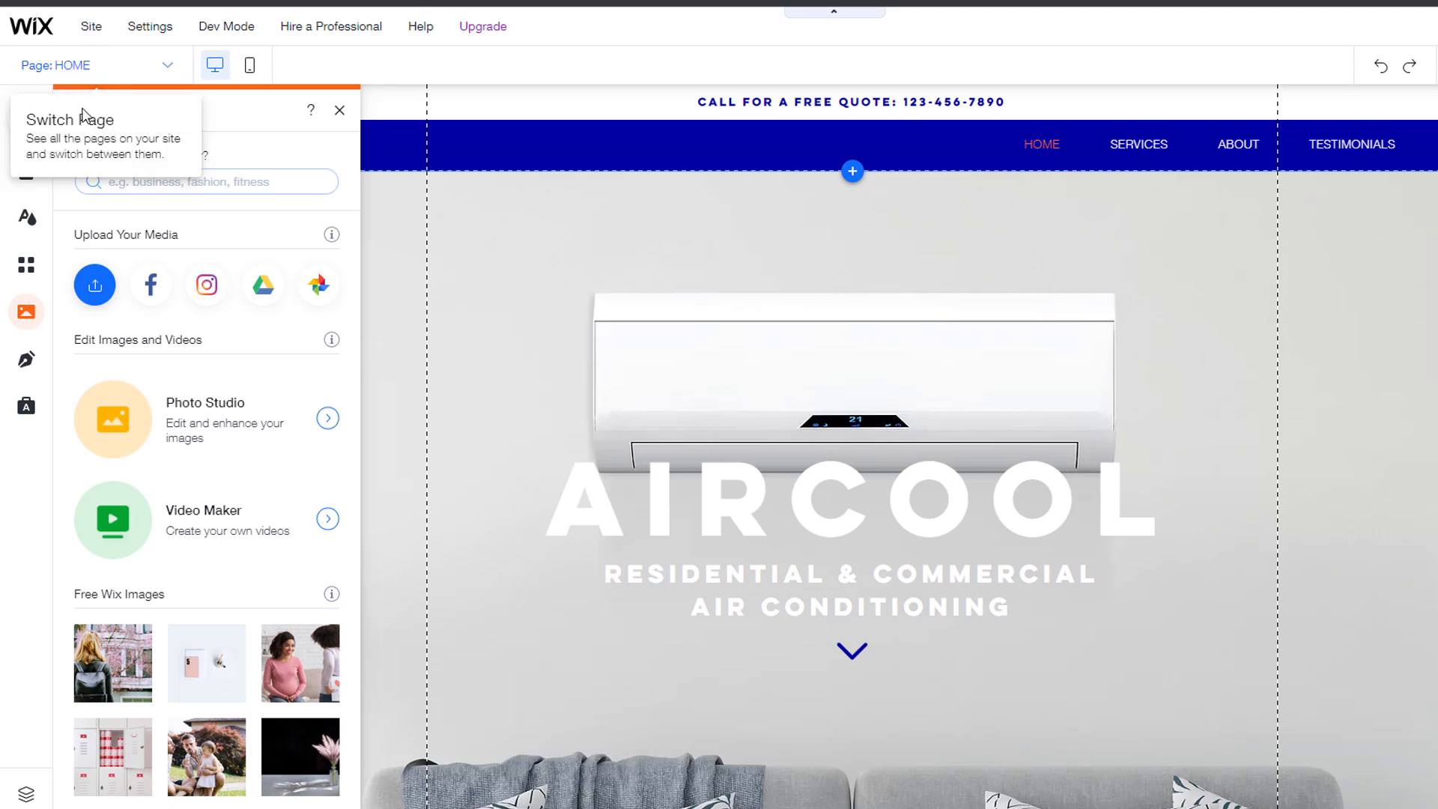
pyautogui.press('Escape')
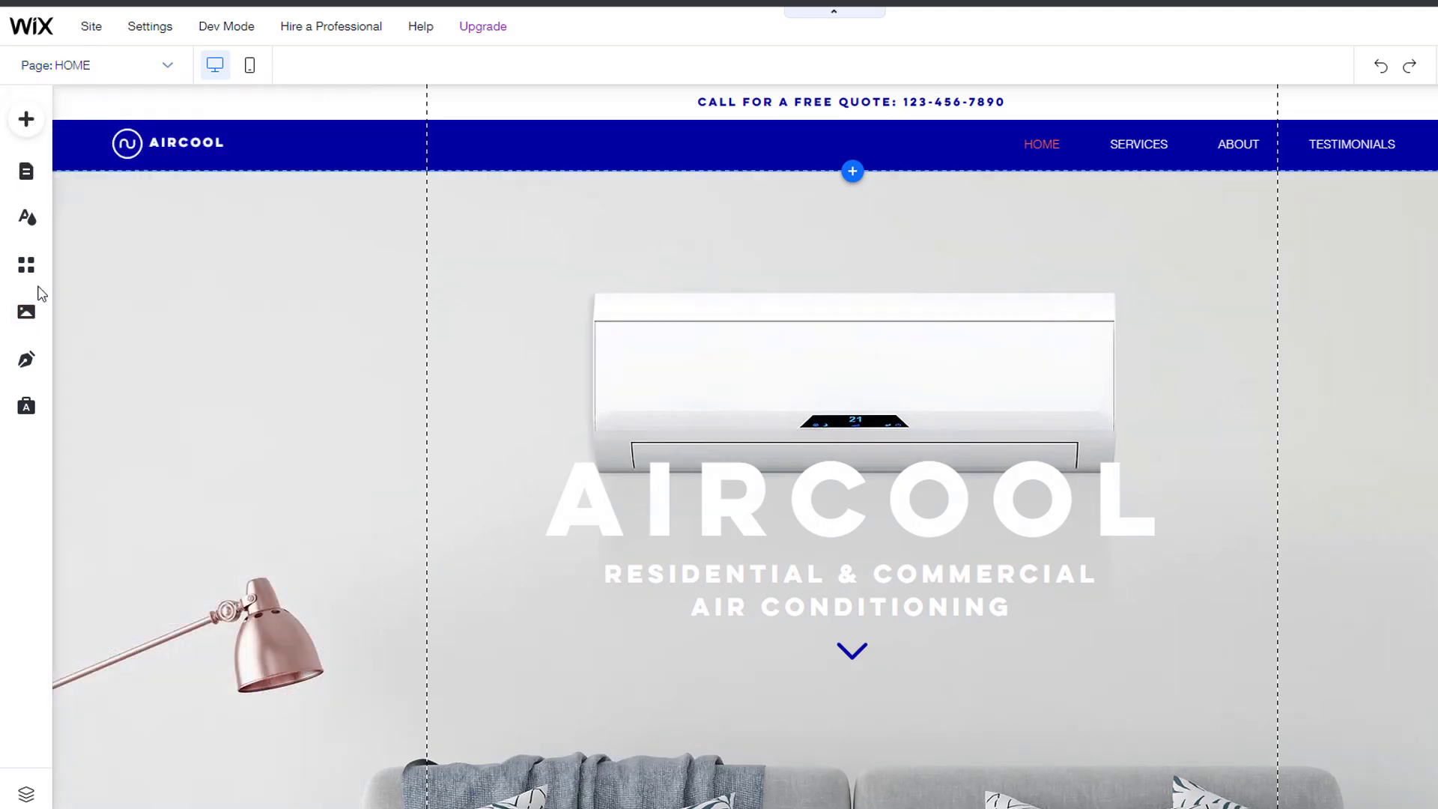
pyautogui.click(26, 359)
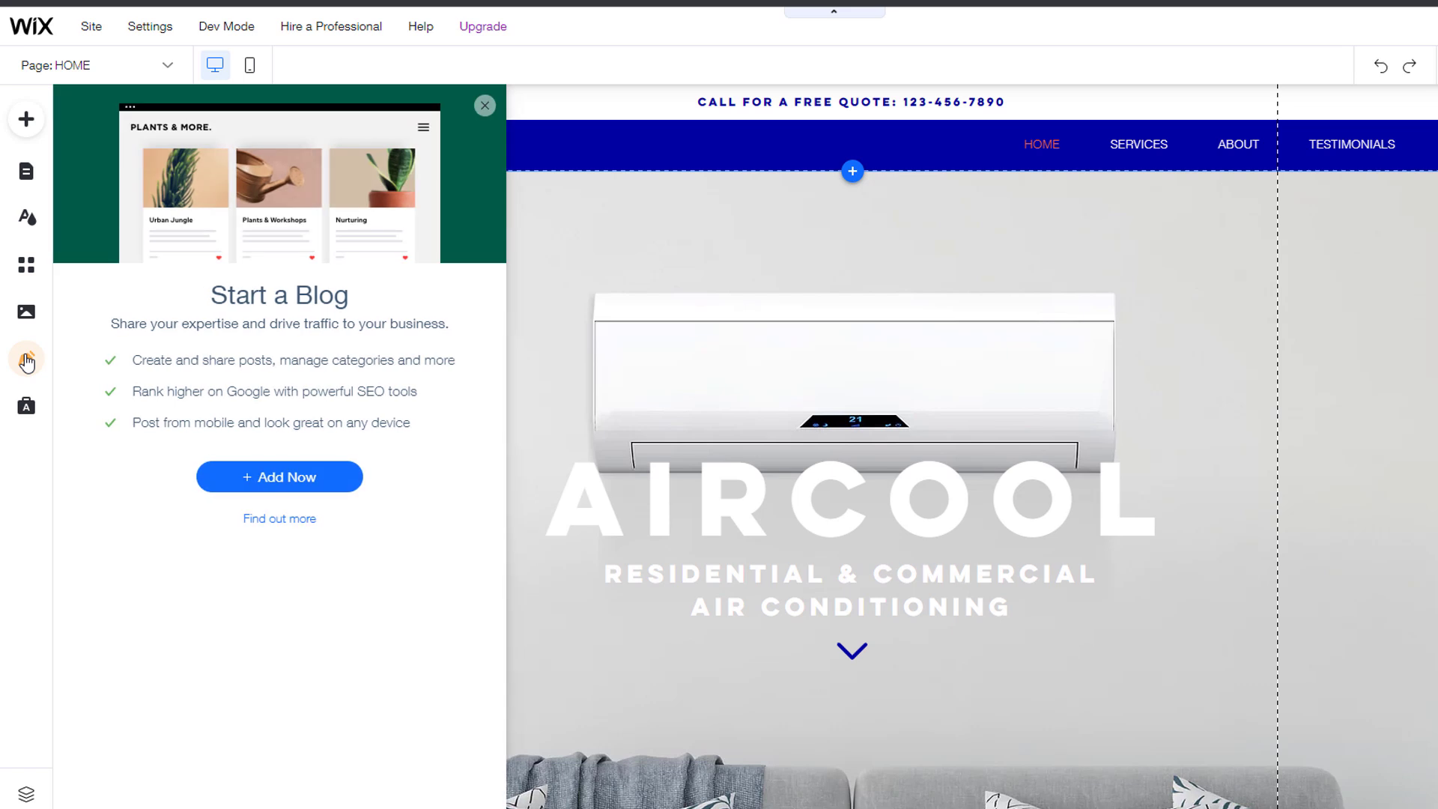
pyautogui.click(485, 106)
pyautogui.click(27, 408)
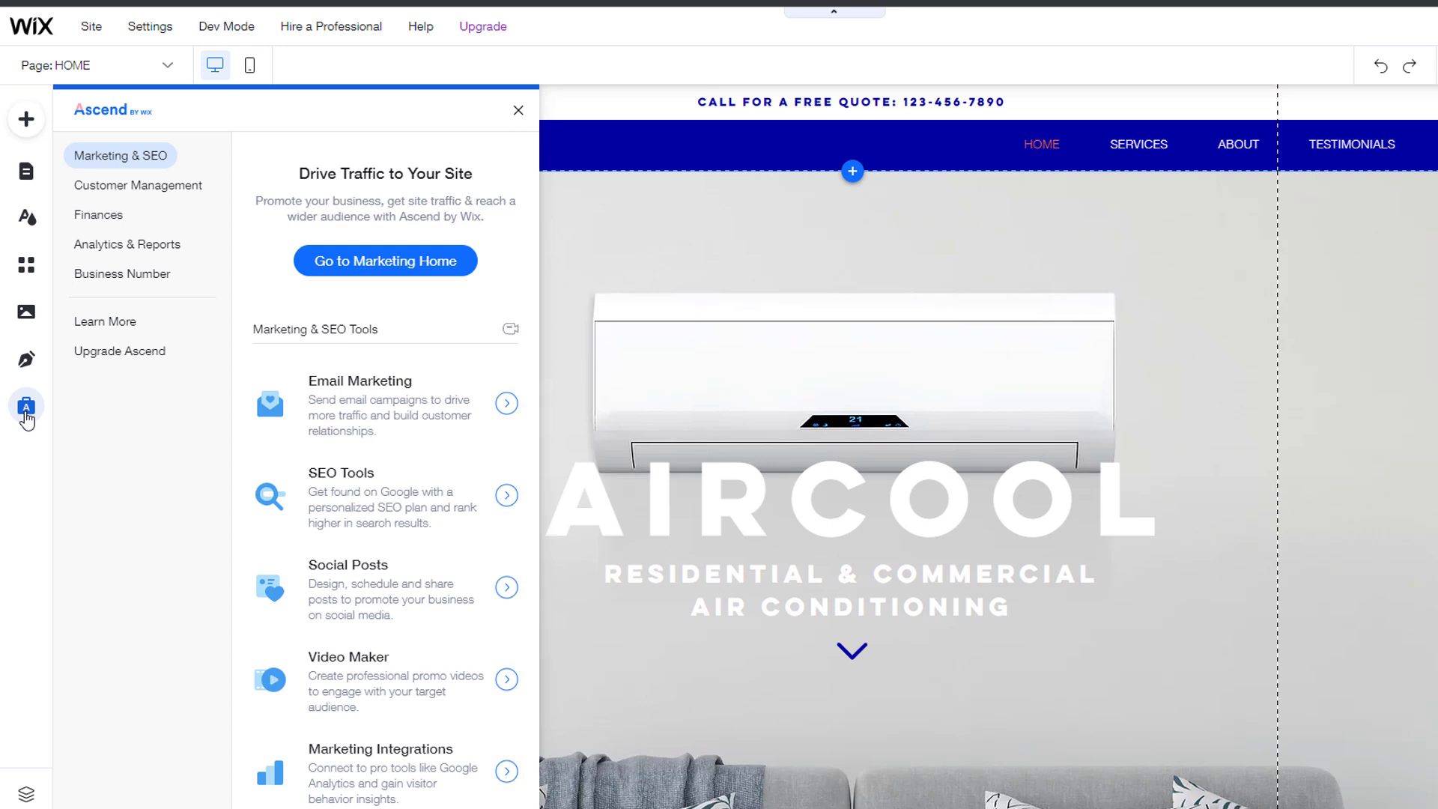
pyautogui.click(179, 188)
pyautogui.click(105, 218)
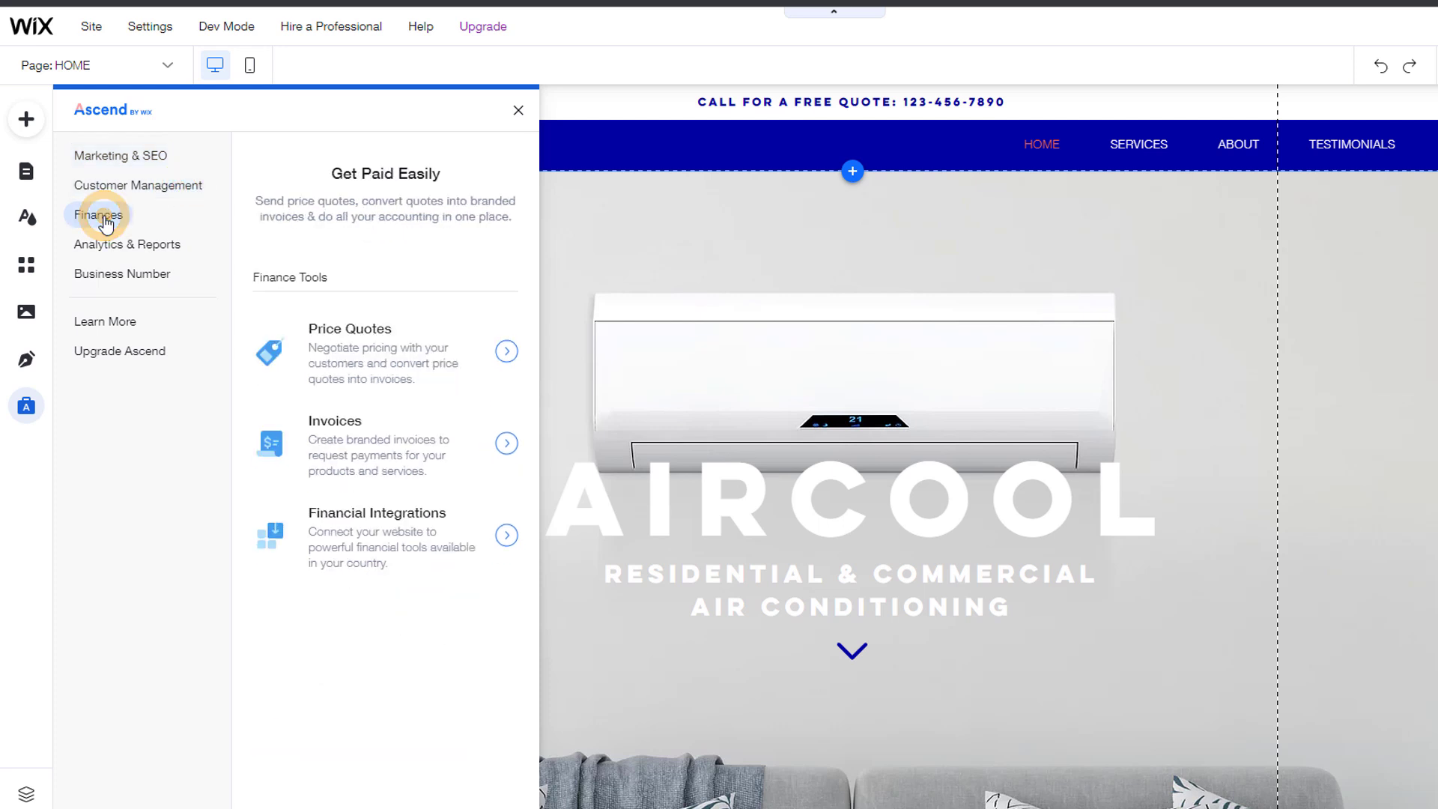
pyautogui.click(104, 247)
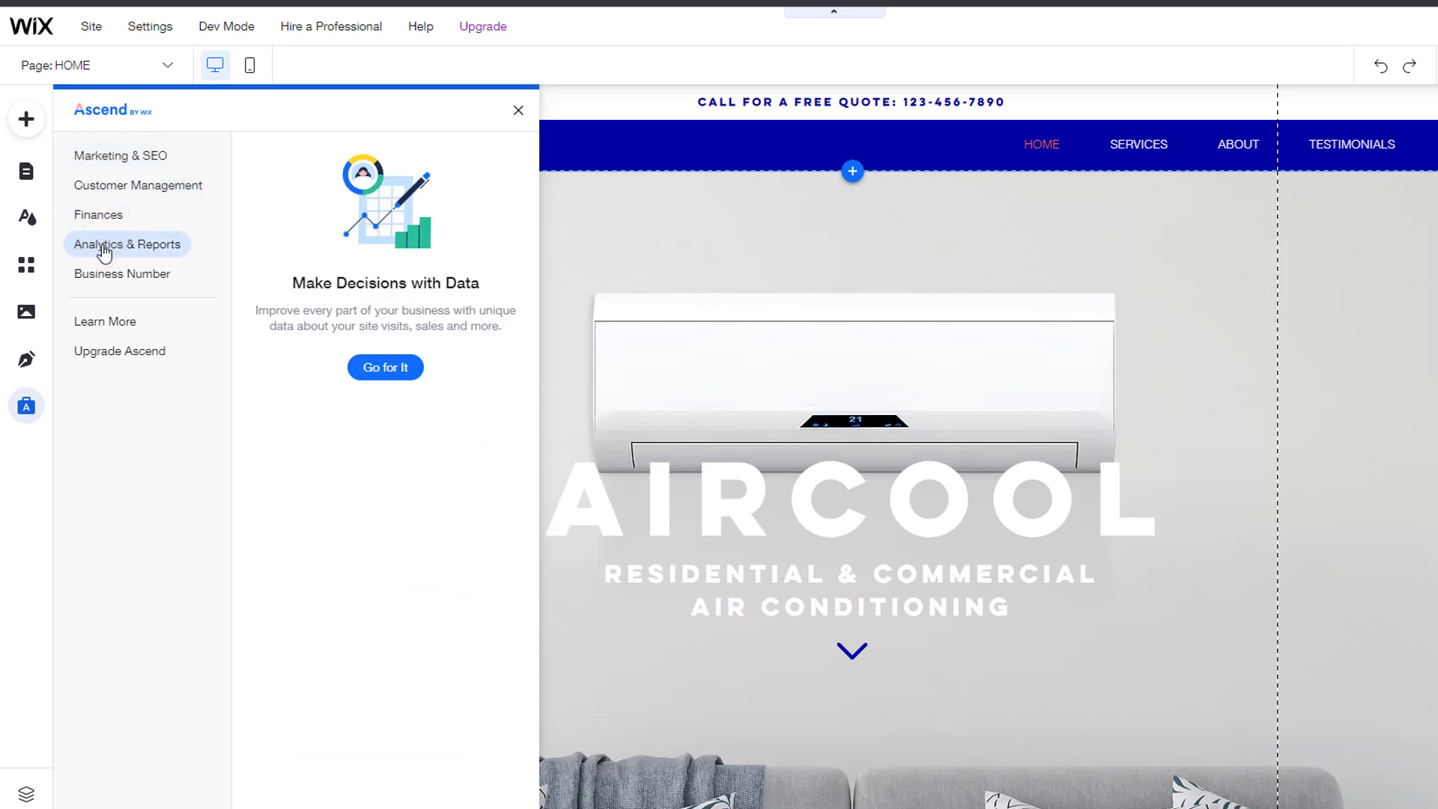
pyautogui.click(514, 112)
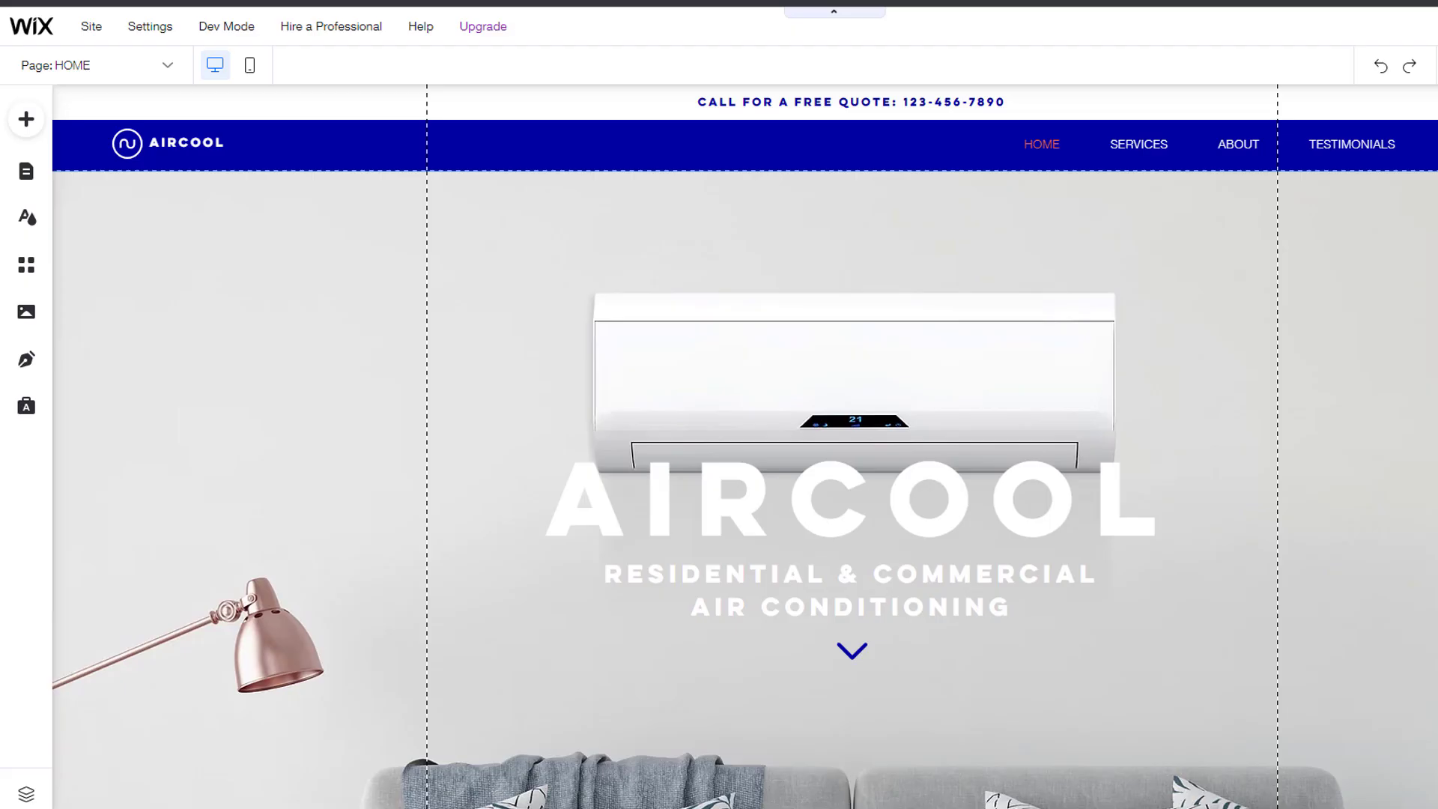
# Step: Switch to the SERVICES page, check its mobile layout, and return to desktop view
pyautogui.click(166, 68)
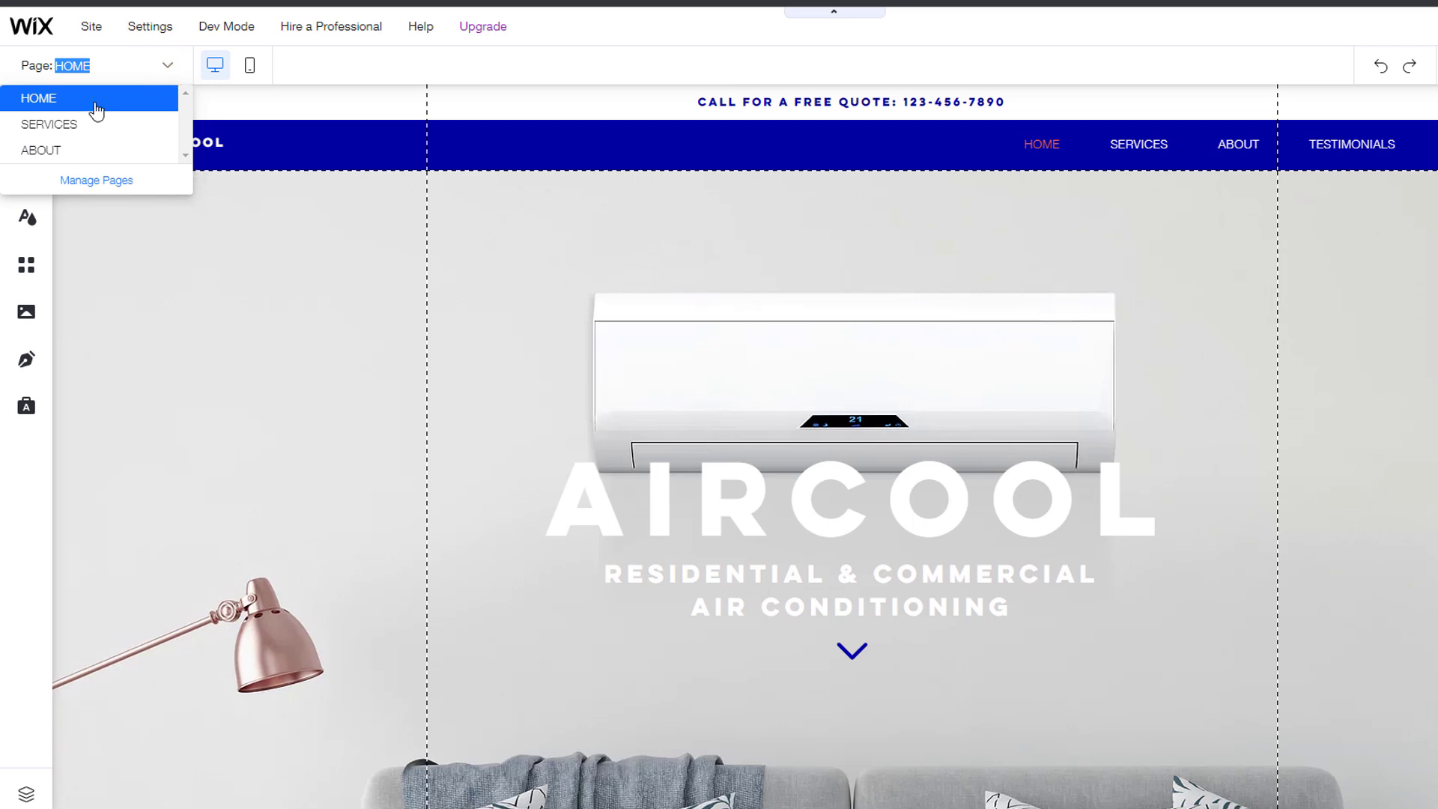
pyautogui.click(65, 105)
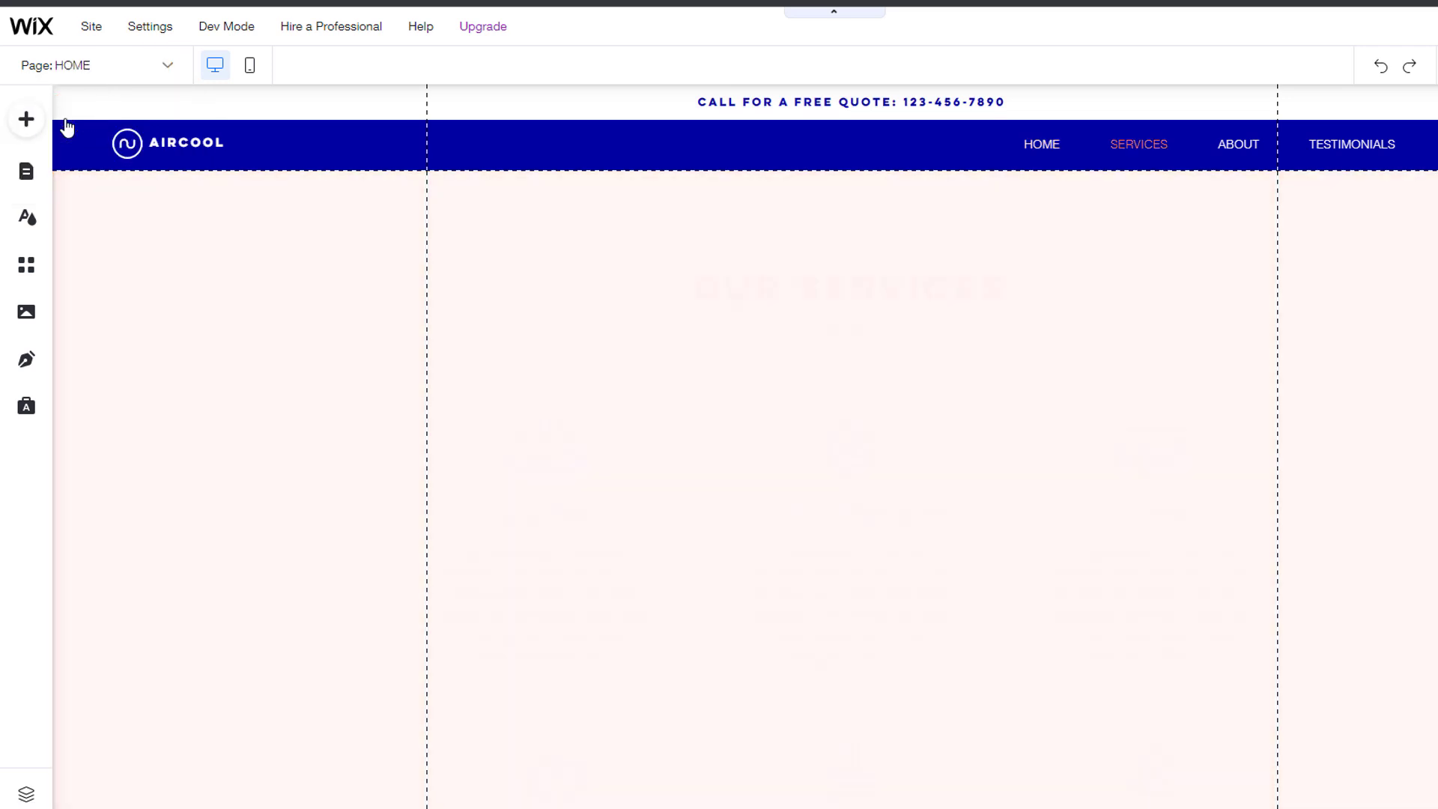
pyautogui.click(250, 75)
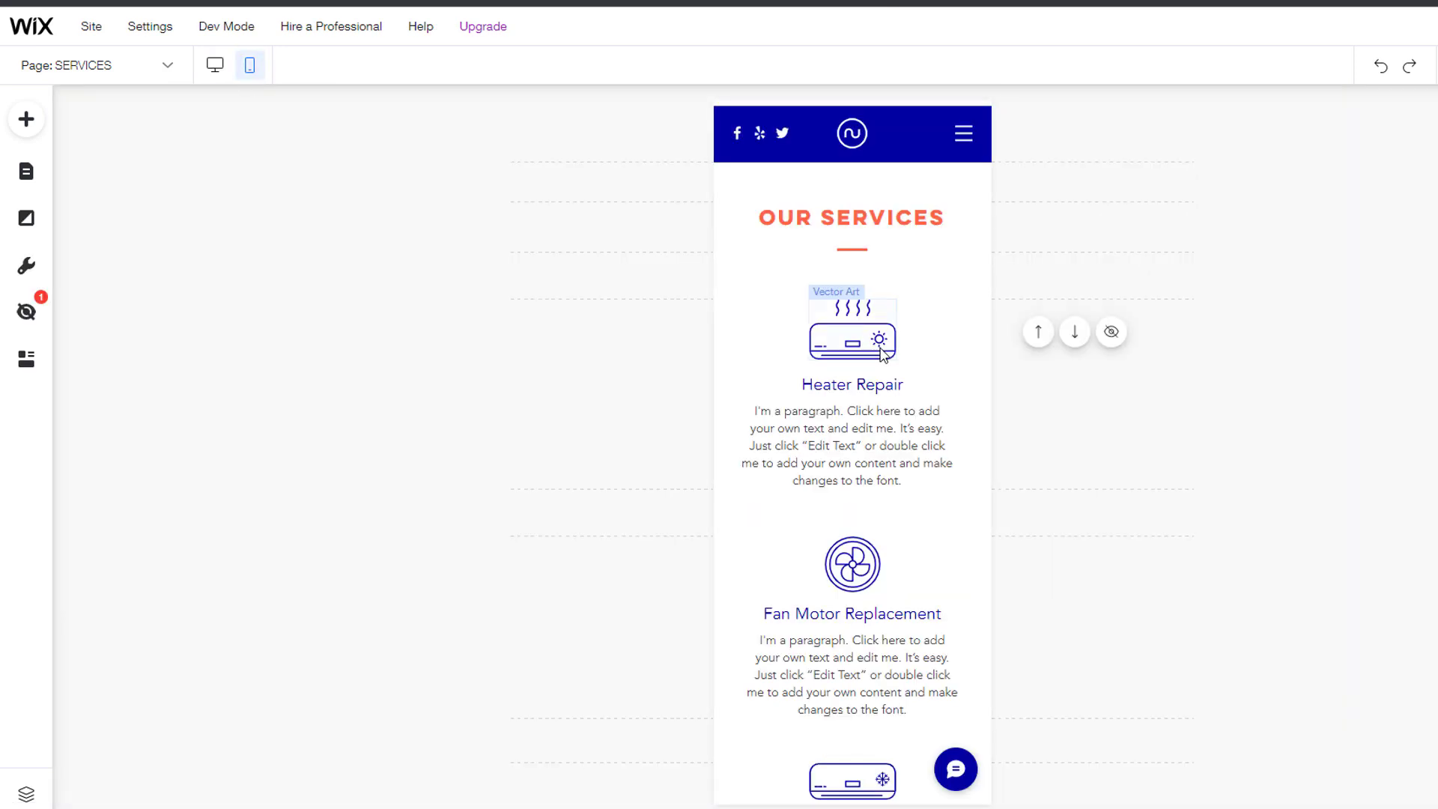
pyautogui.scroll(-10, 884, 354)
pyautogui.scroll(-5, 884, 353)
pyautogui.scroll(15, 884, 354)
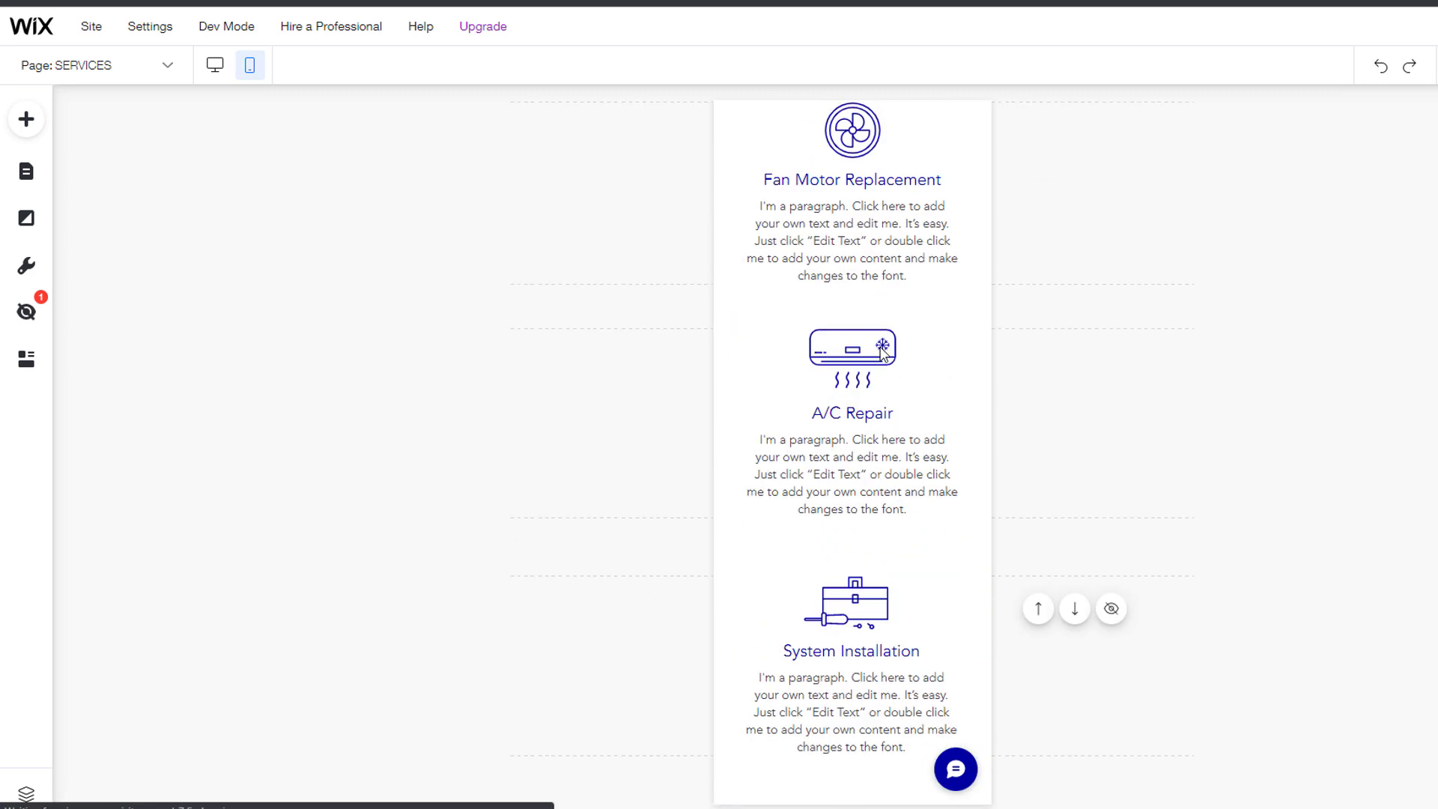
pyautogui.click(215, 65)
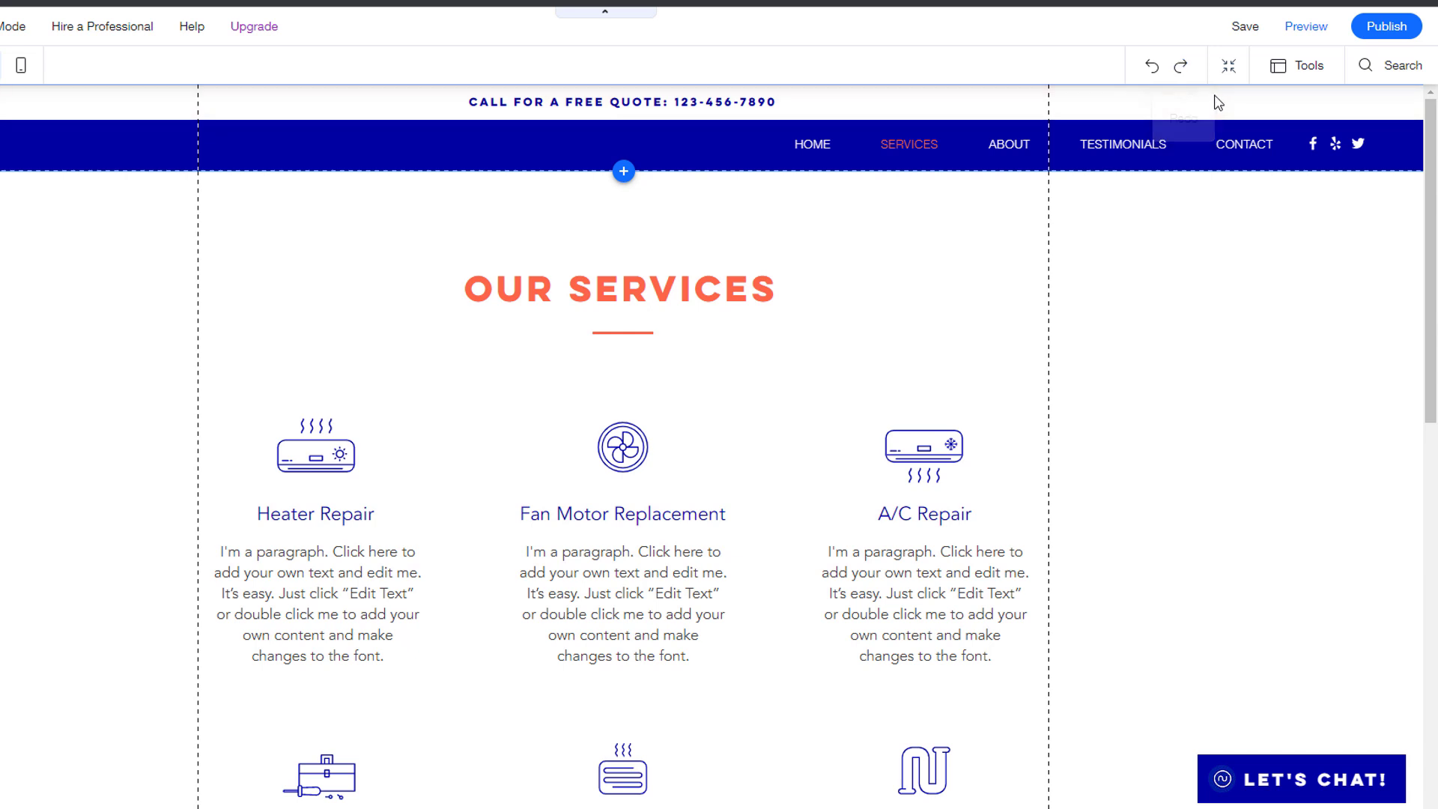
# Step: Move the Heater Repair row below the second row in the zoomed-out section view
pyautogui.click(1228, 65)
pyautogui.moveTo(1202, 189)
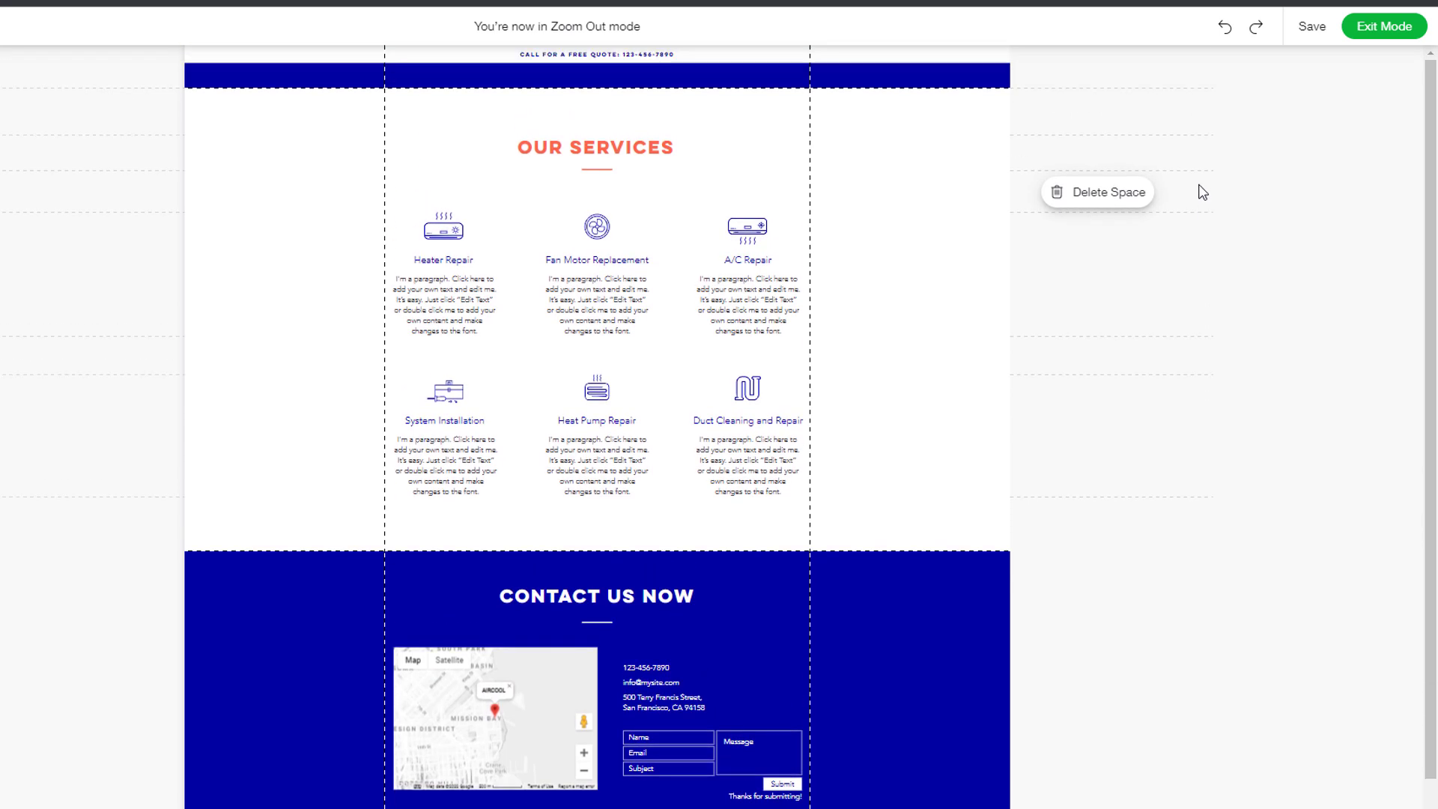
pyautogui.moveTo(734, 254); pyautogui.dragTo(734, 423)
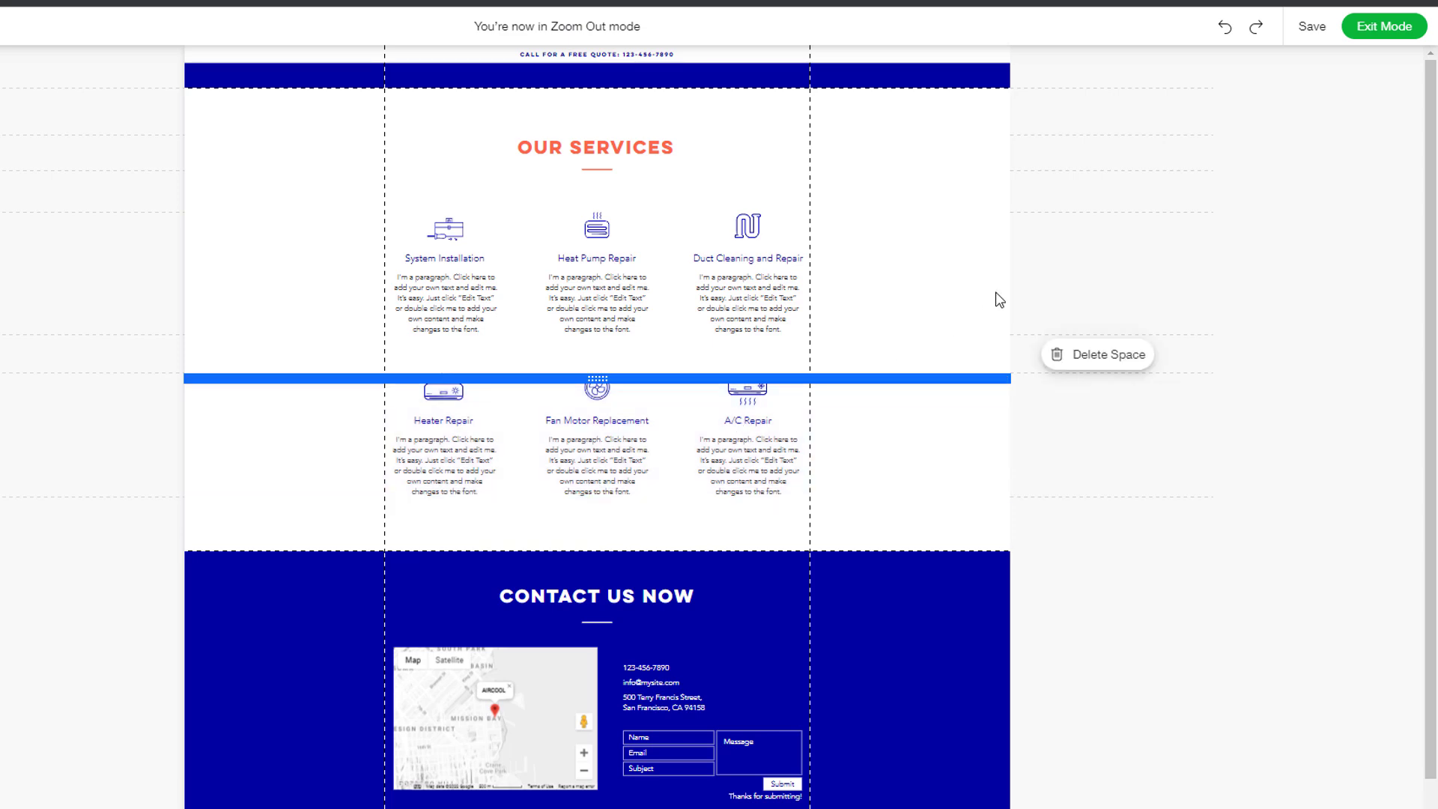
pyautogui.click(1384, 28)
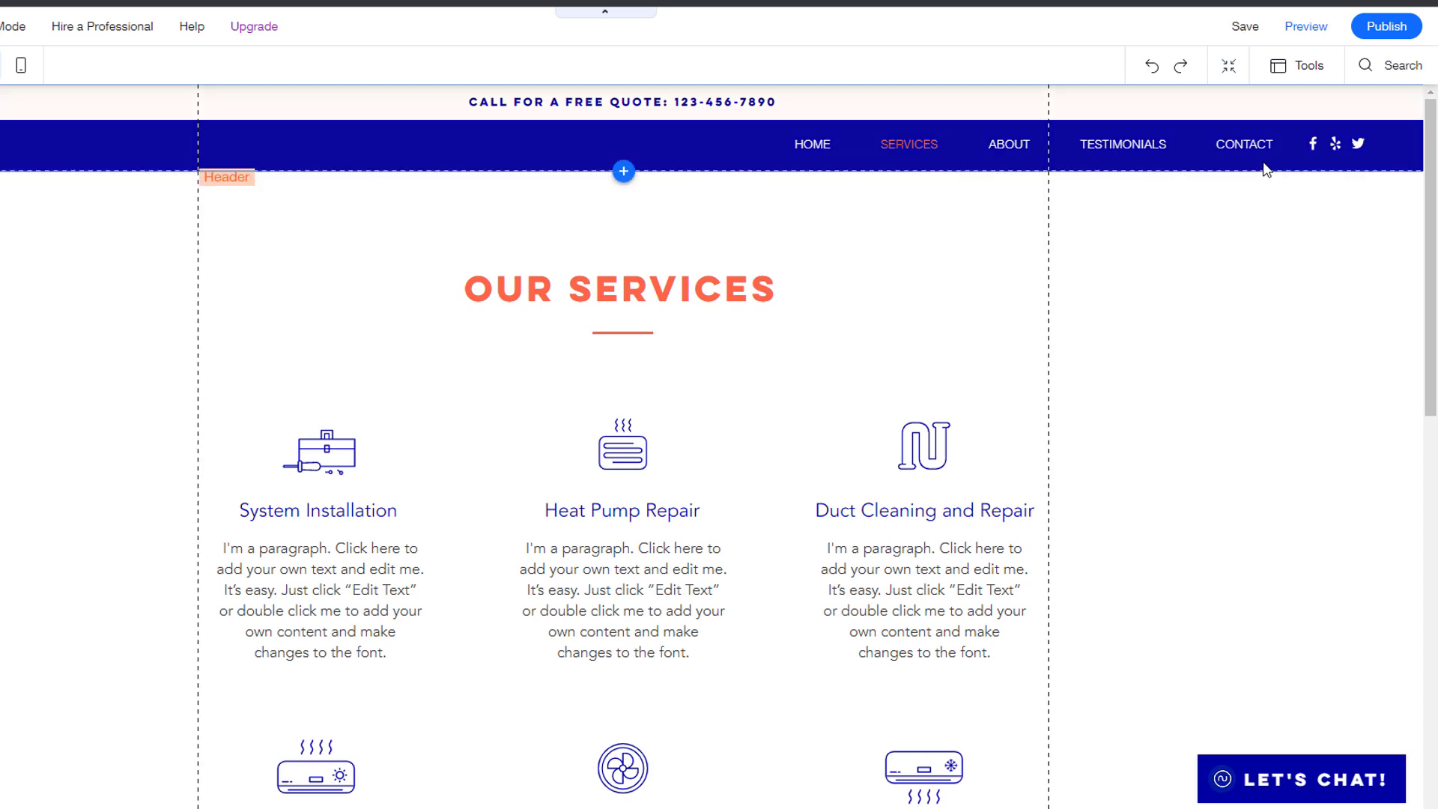
# Step: Turn the Toolbar and Layers tools on and back off
pyautogui.click(1318, 67)
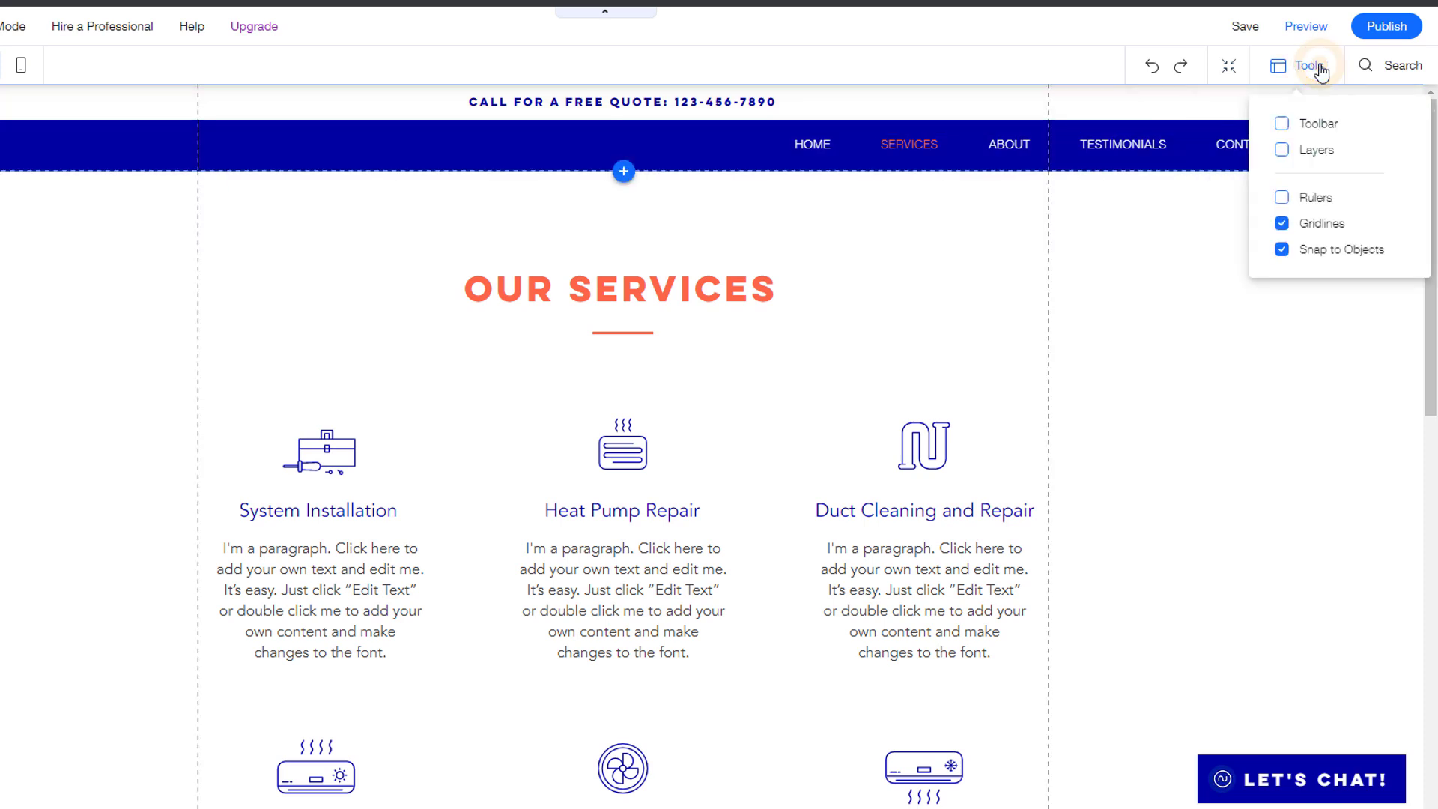
pyautogui.click(1282, 126)
pyautogui.click(1282, 152)
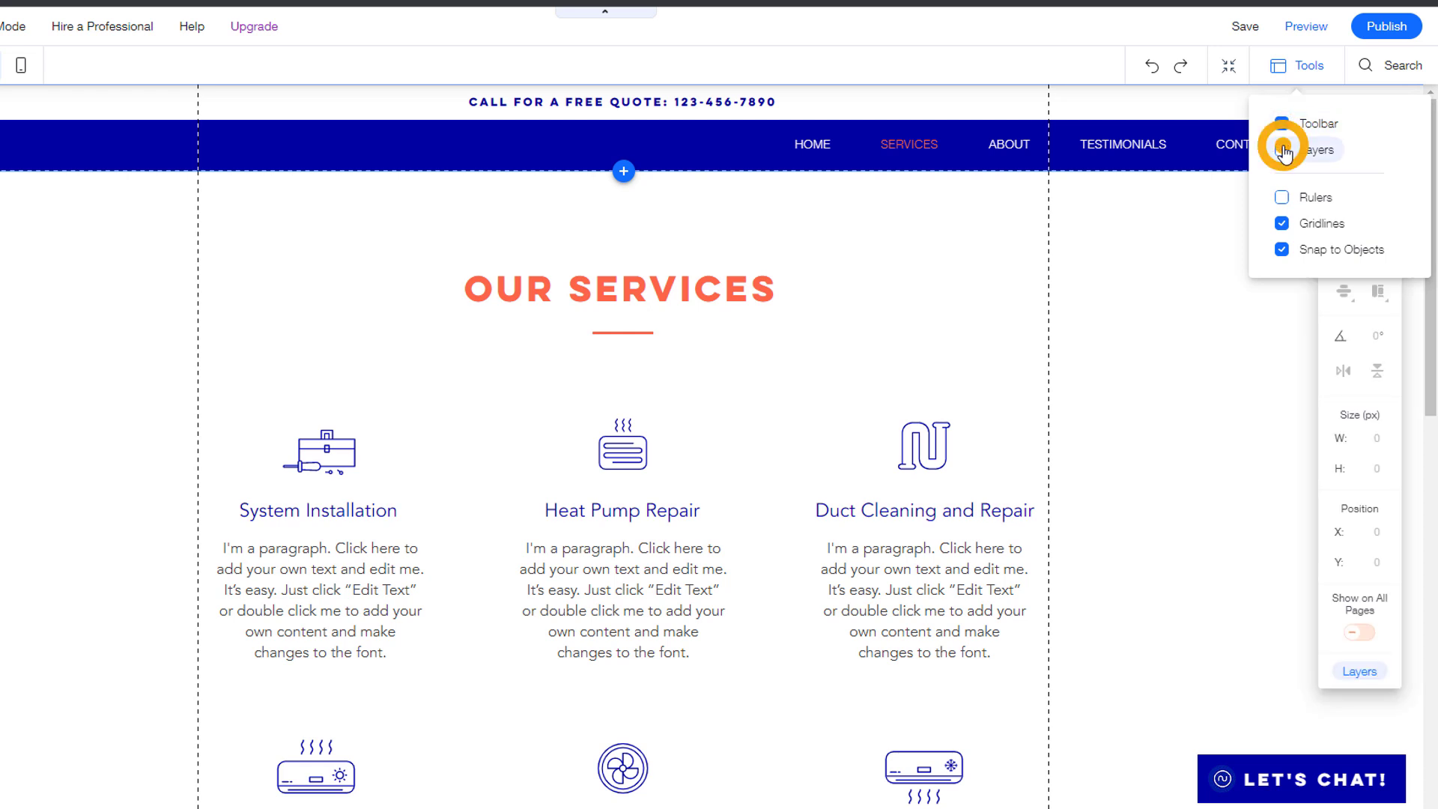
pyautogui.click(1282, 151)
pyautogui.click(1282, 123)
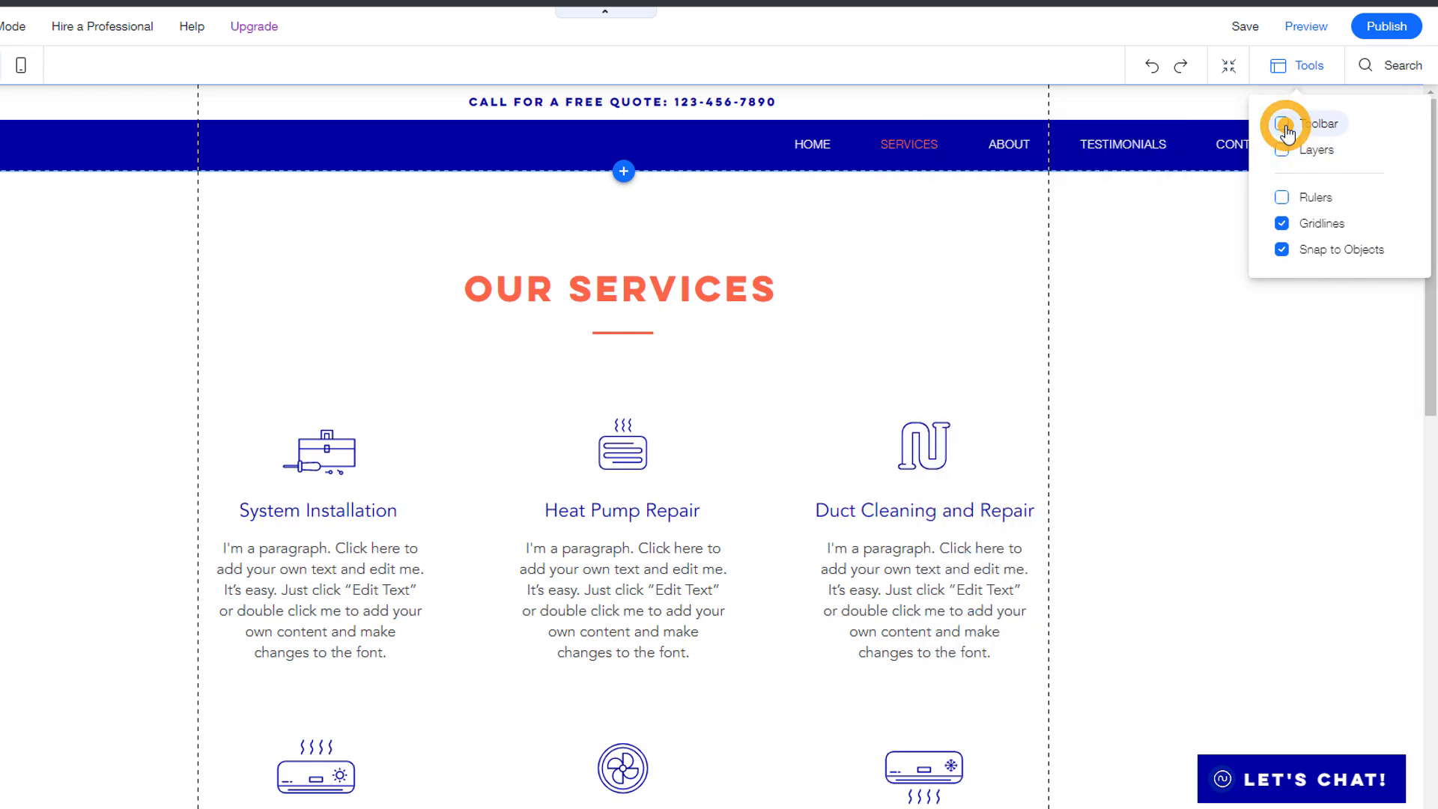
pyautogui.click(1221, 236)
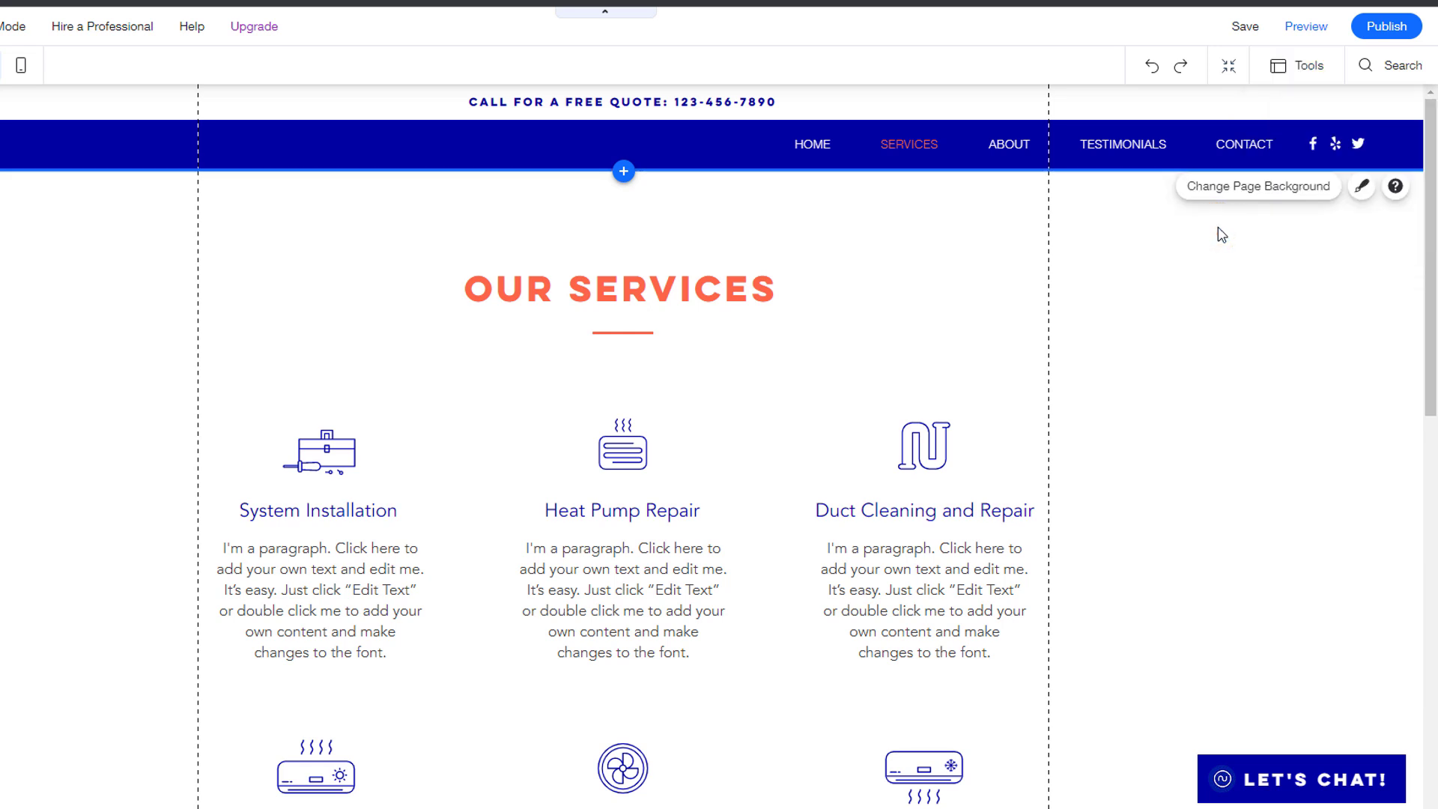
# Step: Search the editor for 'button' and choose Text & Icon Buttons
pyautogui.click(1392, 65)
pyautogui.write('button')
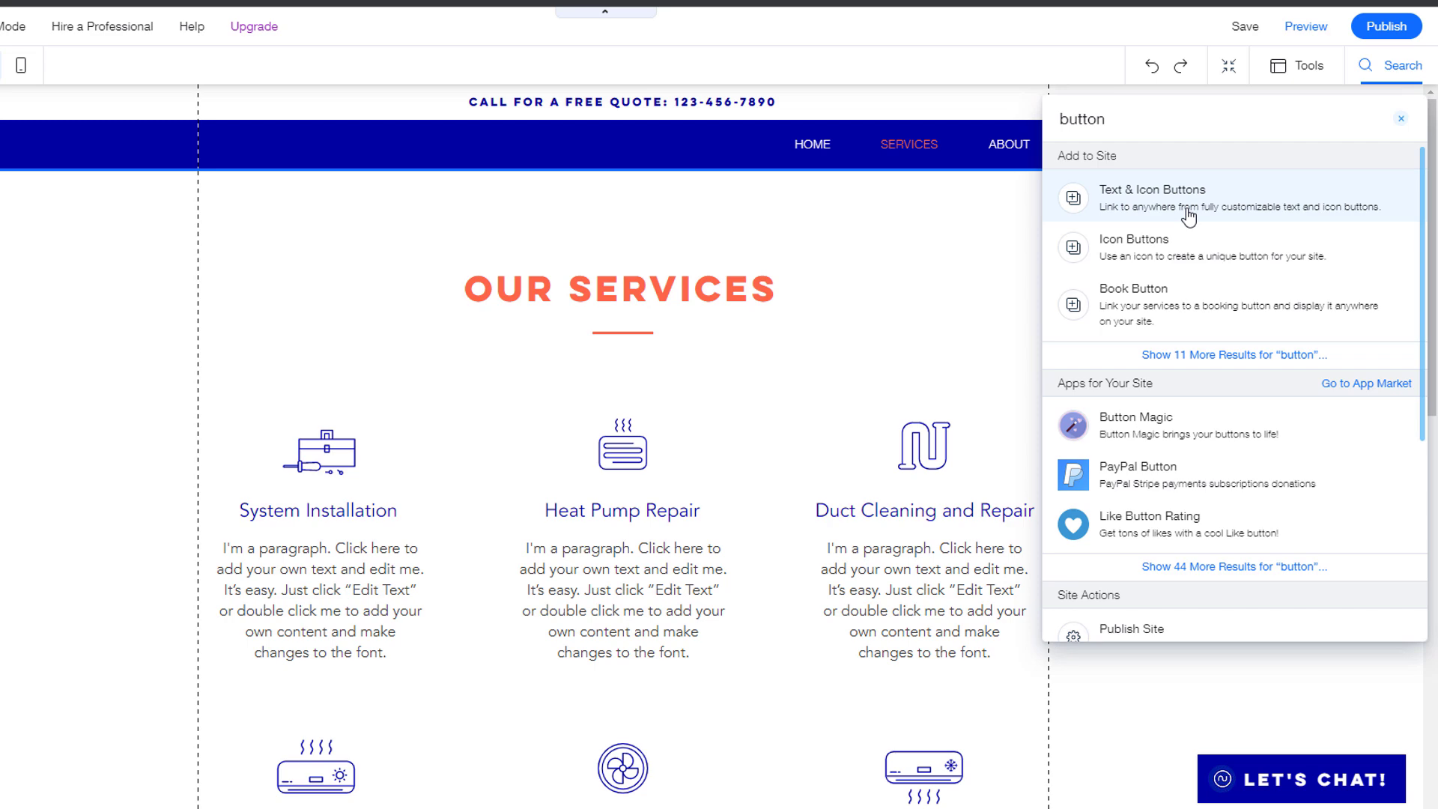
pyautogui.click(1188, 214)
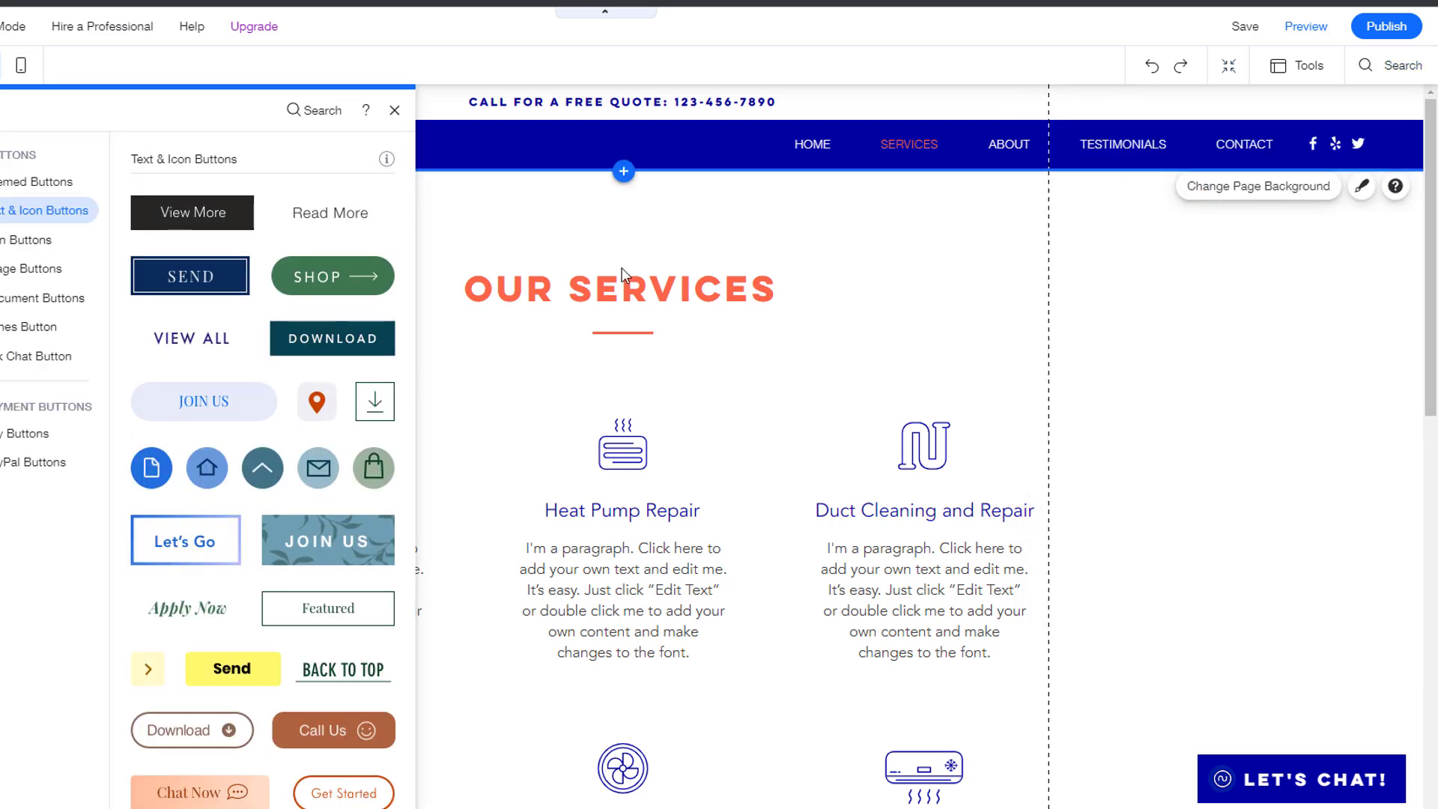
# Step: Close the button collection, view Site History, then go back to editing
pyautogui.click(394, 110)
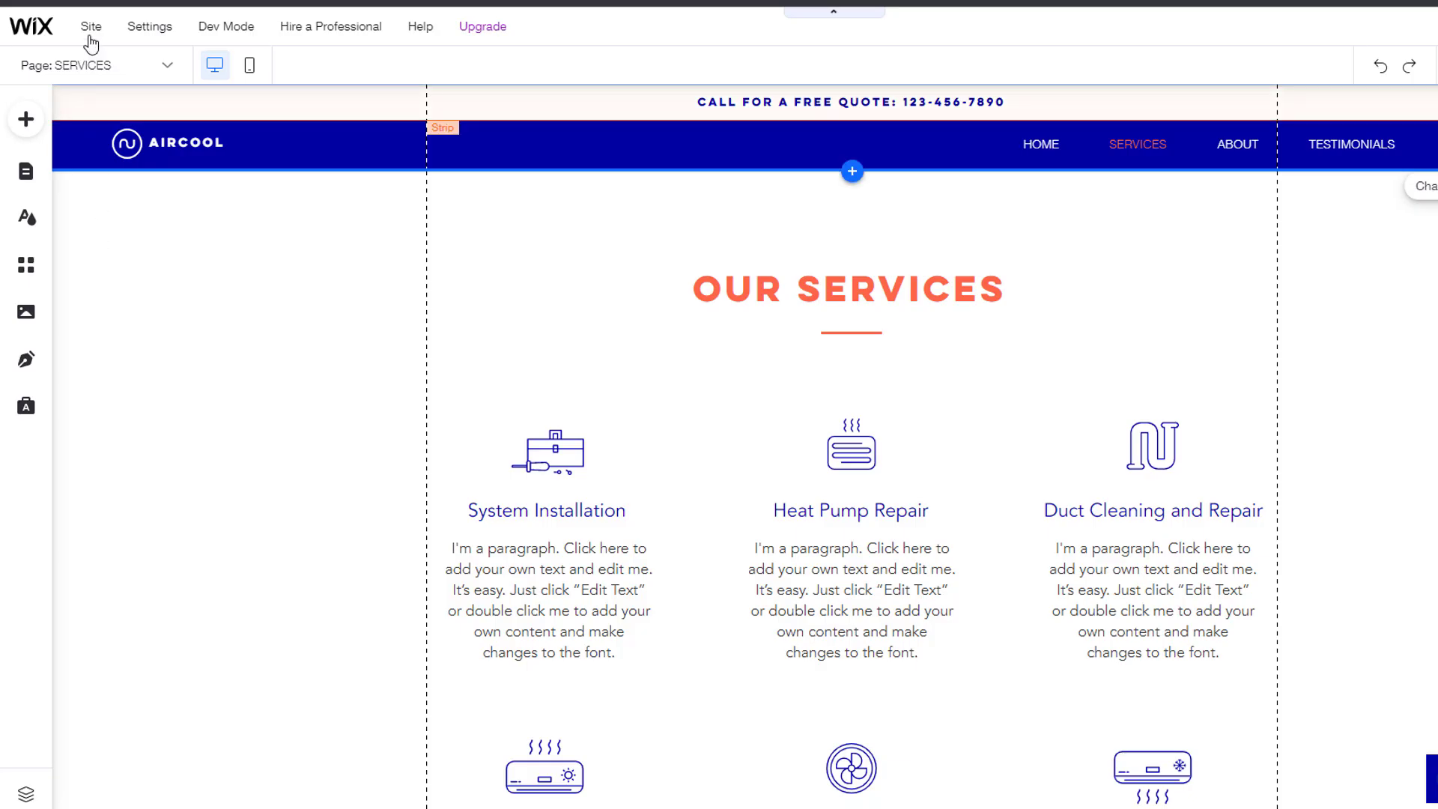
pyautogui.moveTo(92, 29)
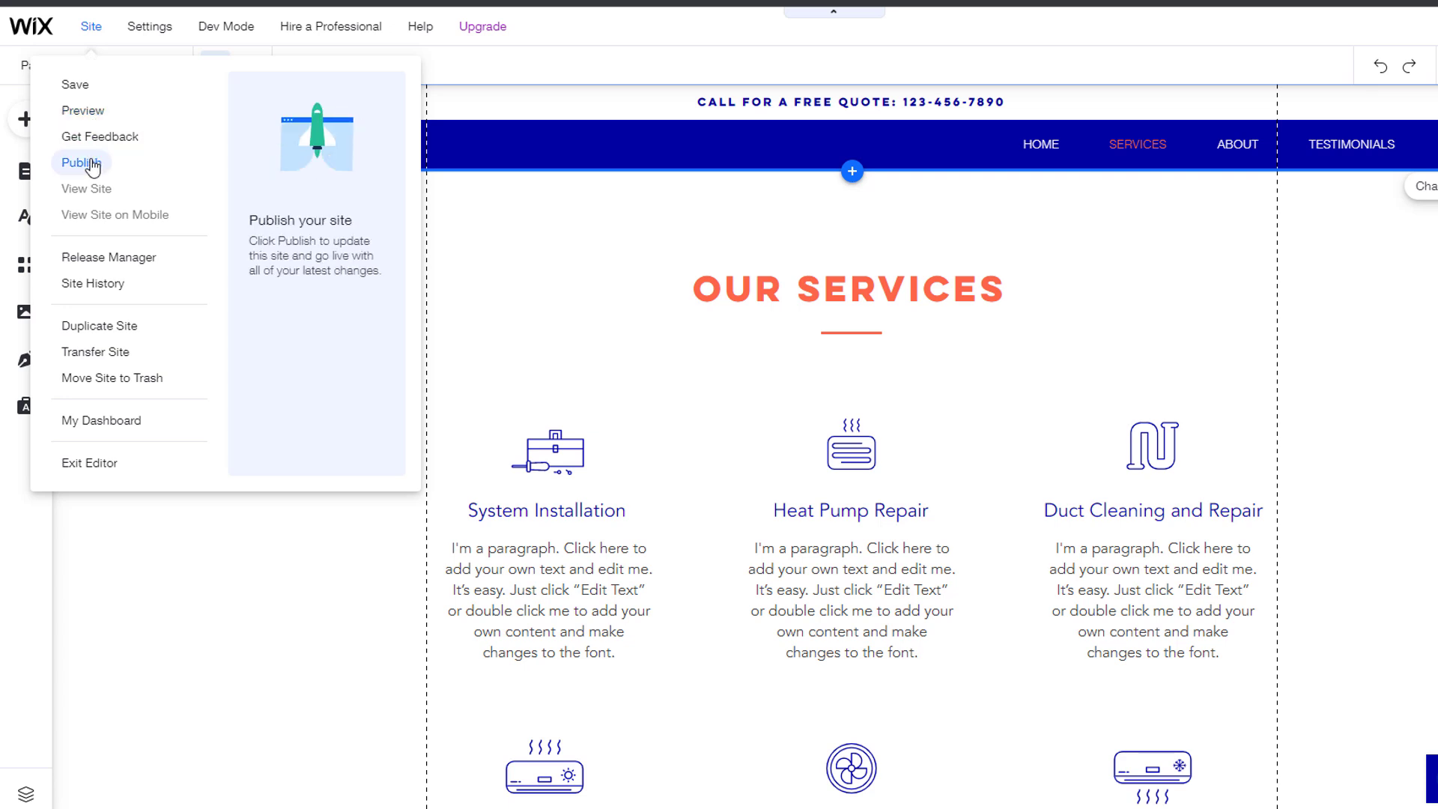
pyautogui.click(110, 281)
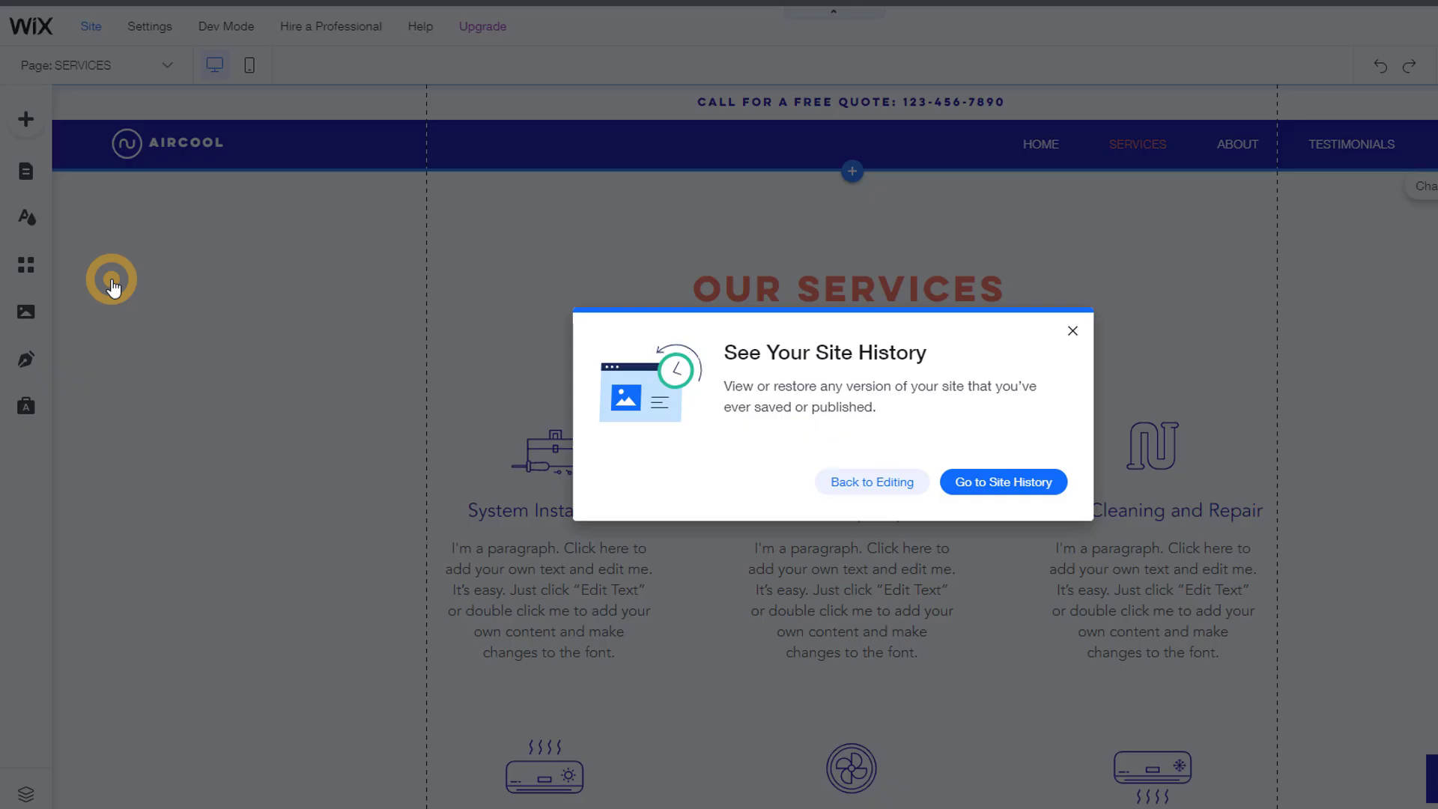
pyautogui.click(880, 483)
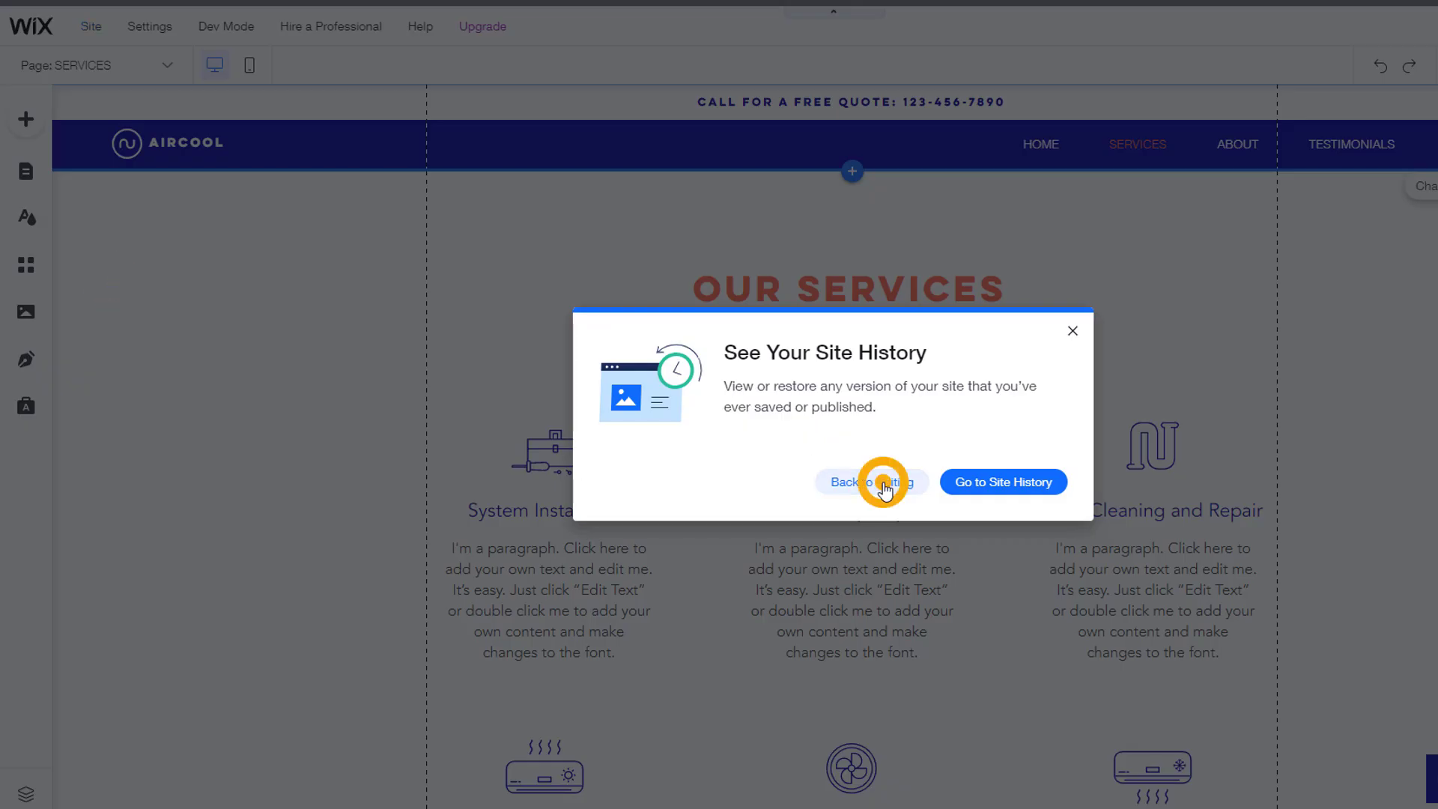
pyautogui.moveTo(150, 32)
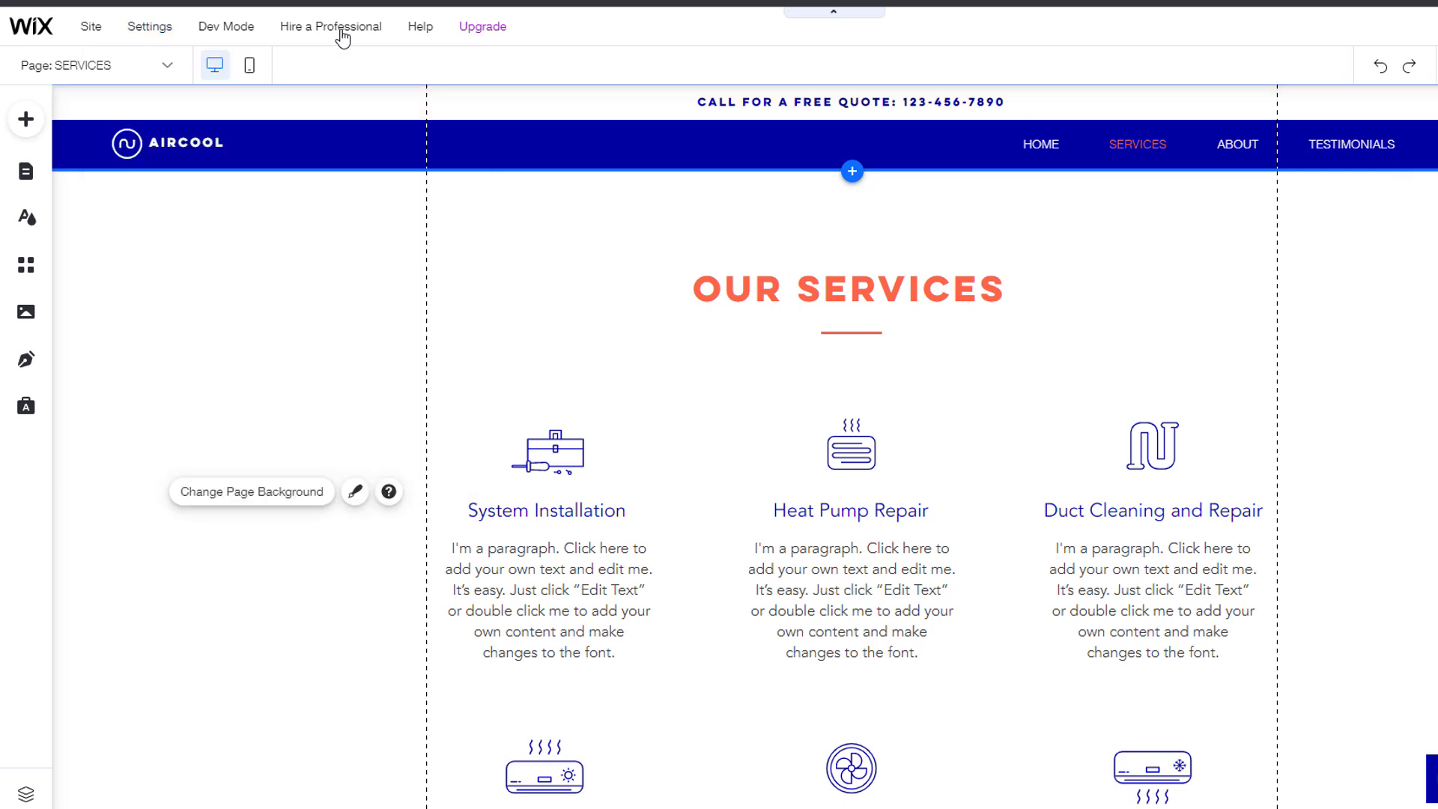
pyautogui.moveTo(343, 37)
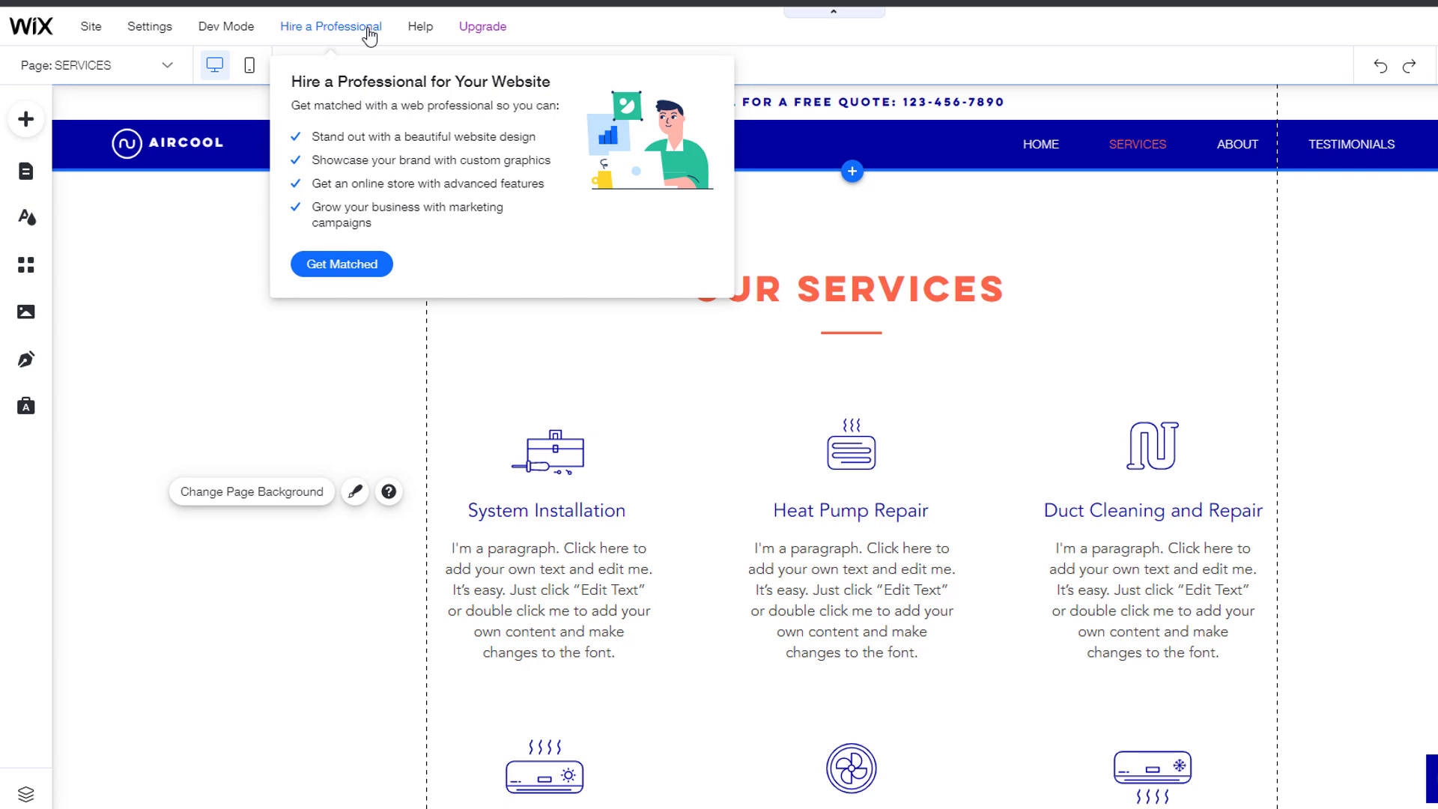
pyautogui.moveTo(422, 35)
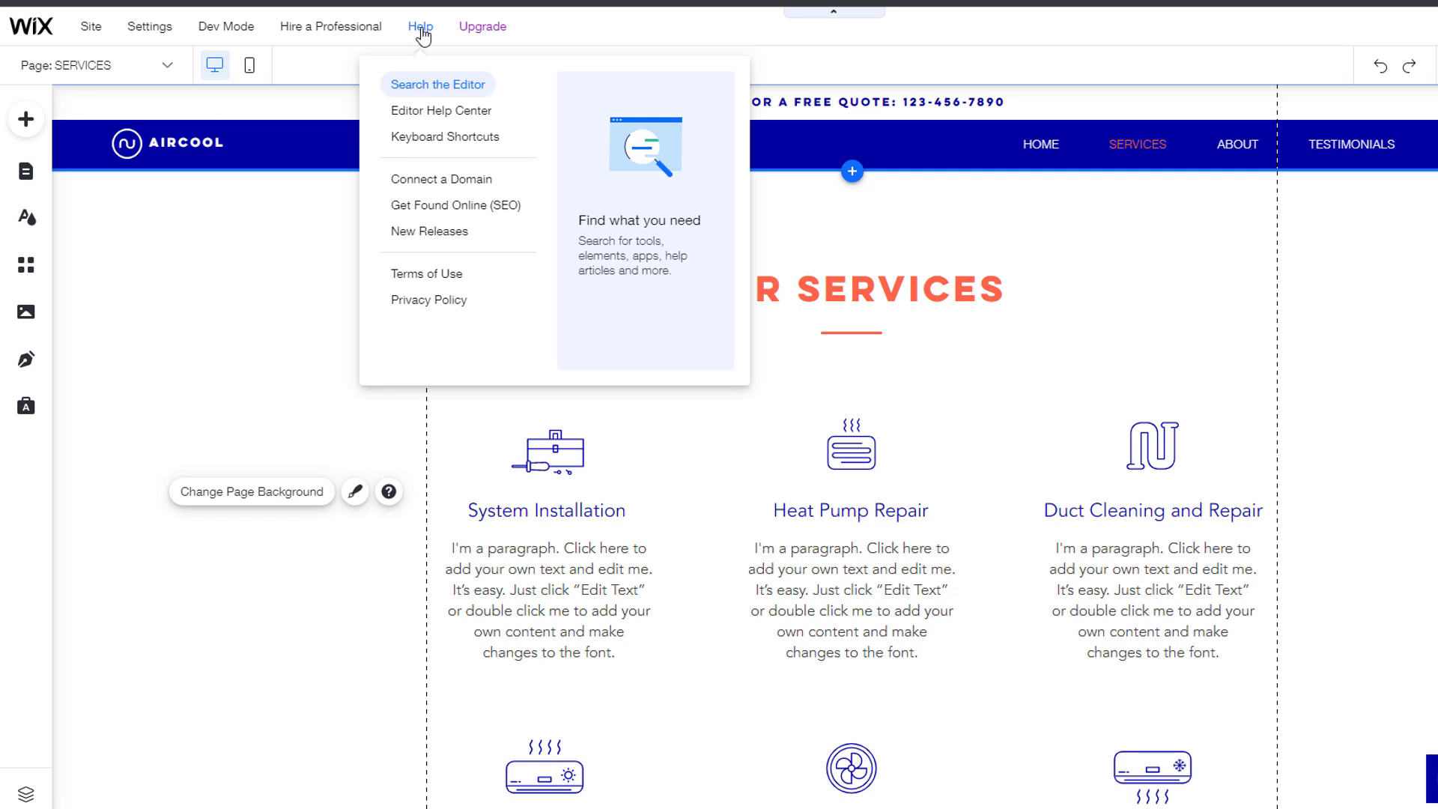
pyautogui.moveTo(480, 34)
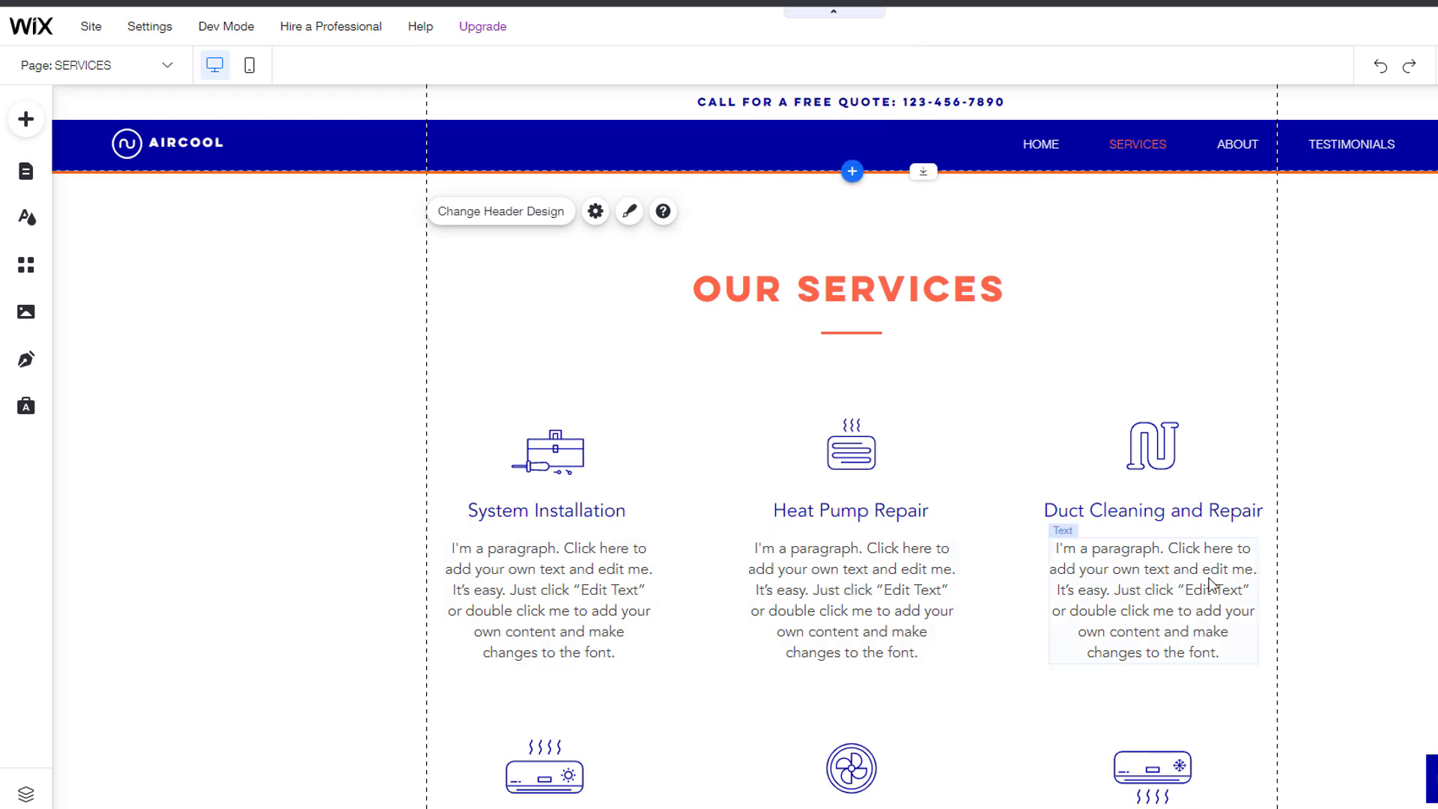
# Step: Bring up the Duct Cleaning paragraph's actions, then scroll through the HOME page back to the top
pyautogui.rightClick(1170, 558)
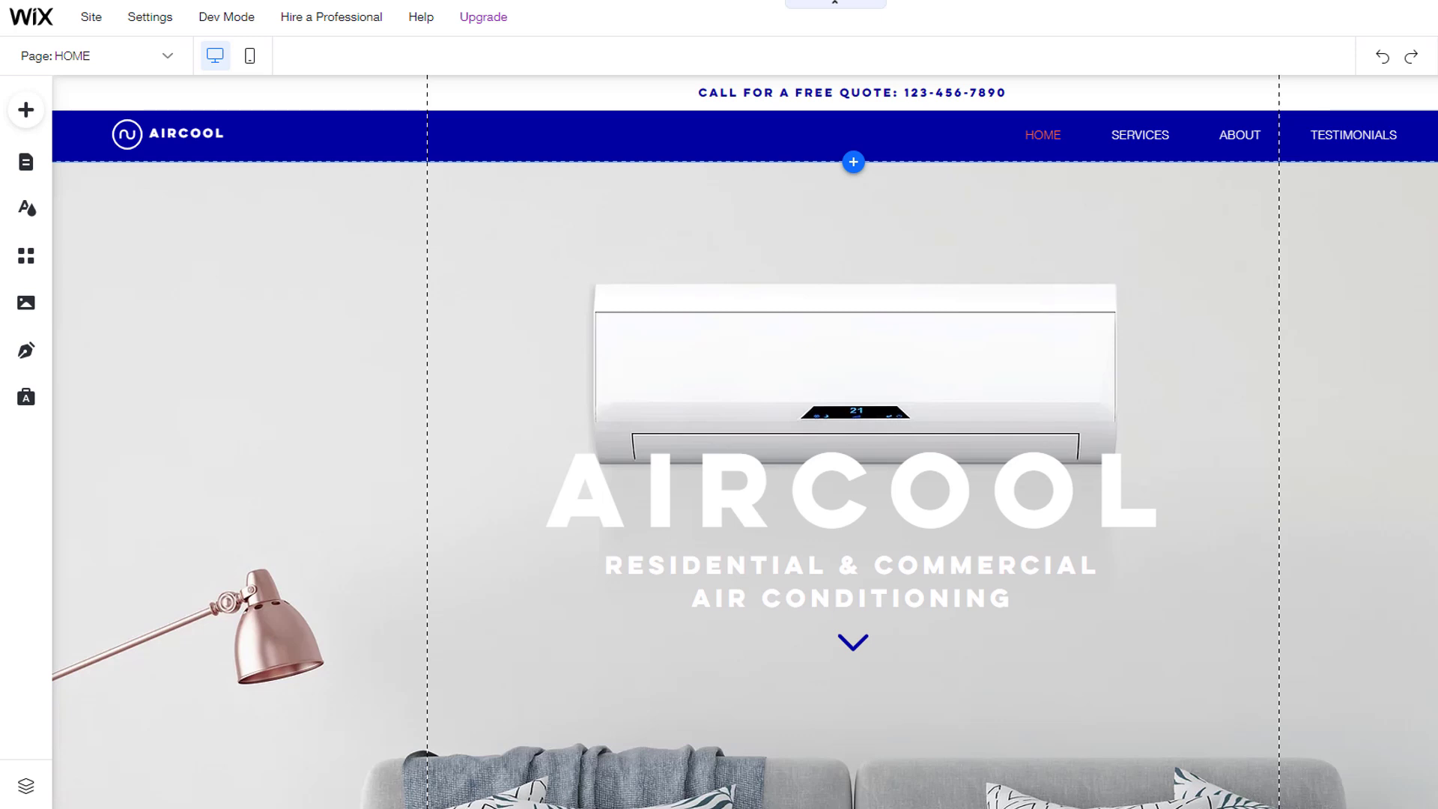
pyautogui.scroll(-20, 745, 442)
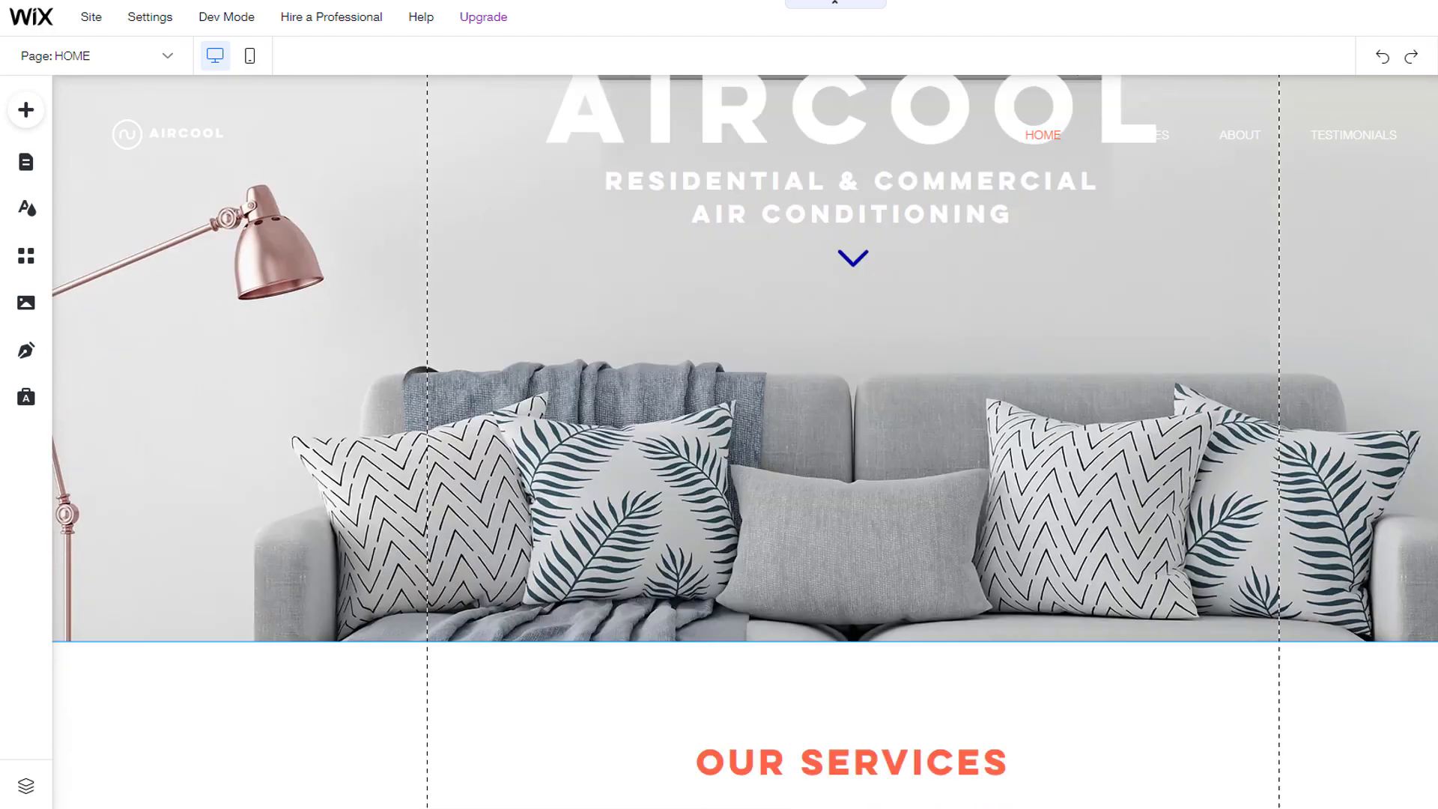
pyautogui.scroll(-20, 746, 442)
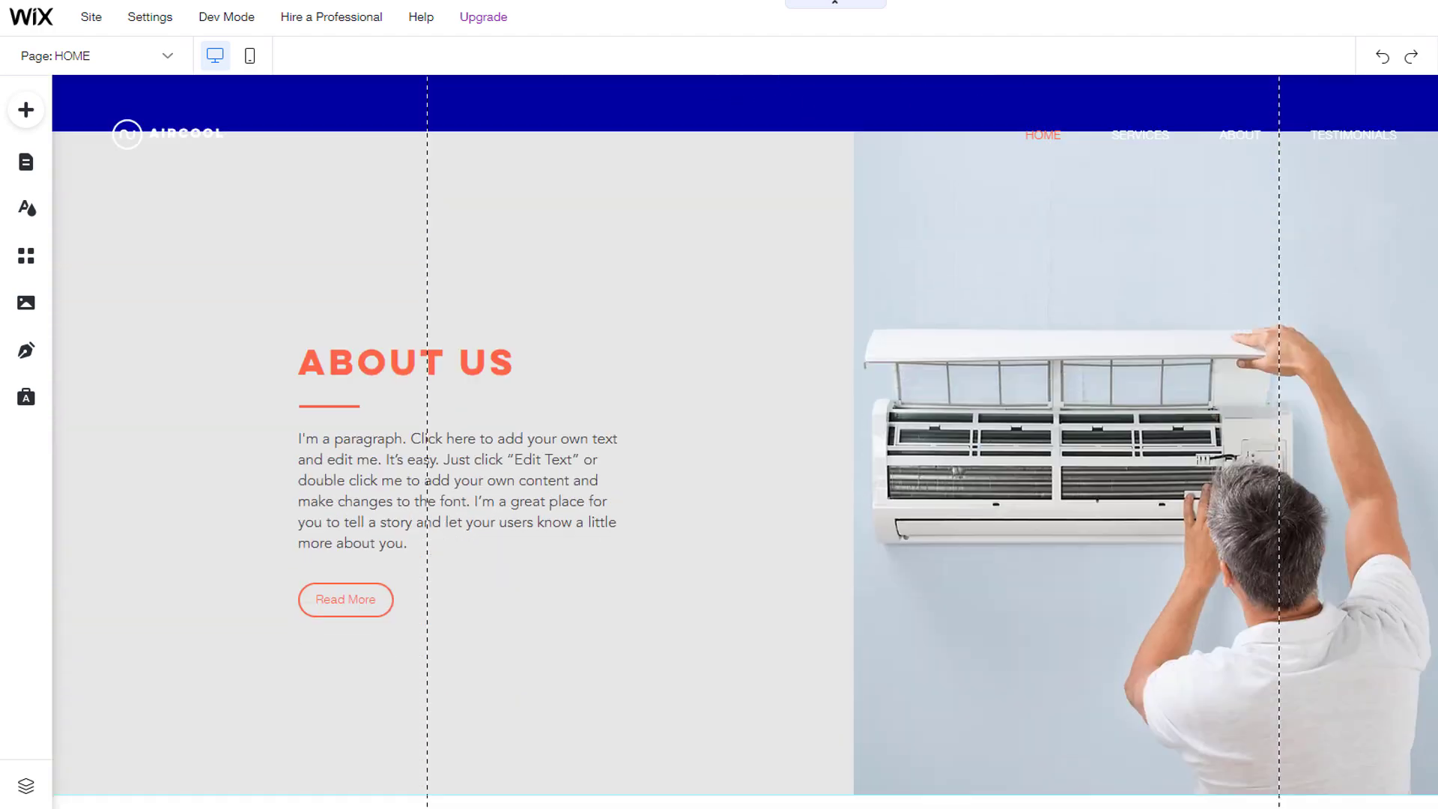
pyautogui.scroll(-3, 745, 442)
pyautogui.scroll(20, 745, 442)
pyautogui.scroll(10, 746, 442)
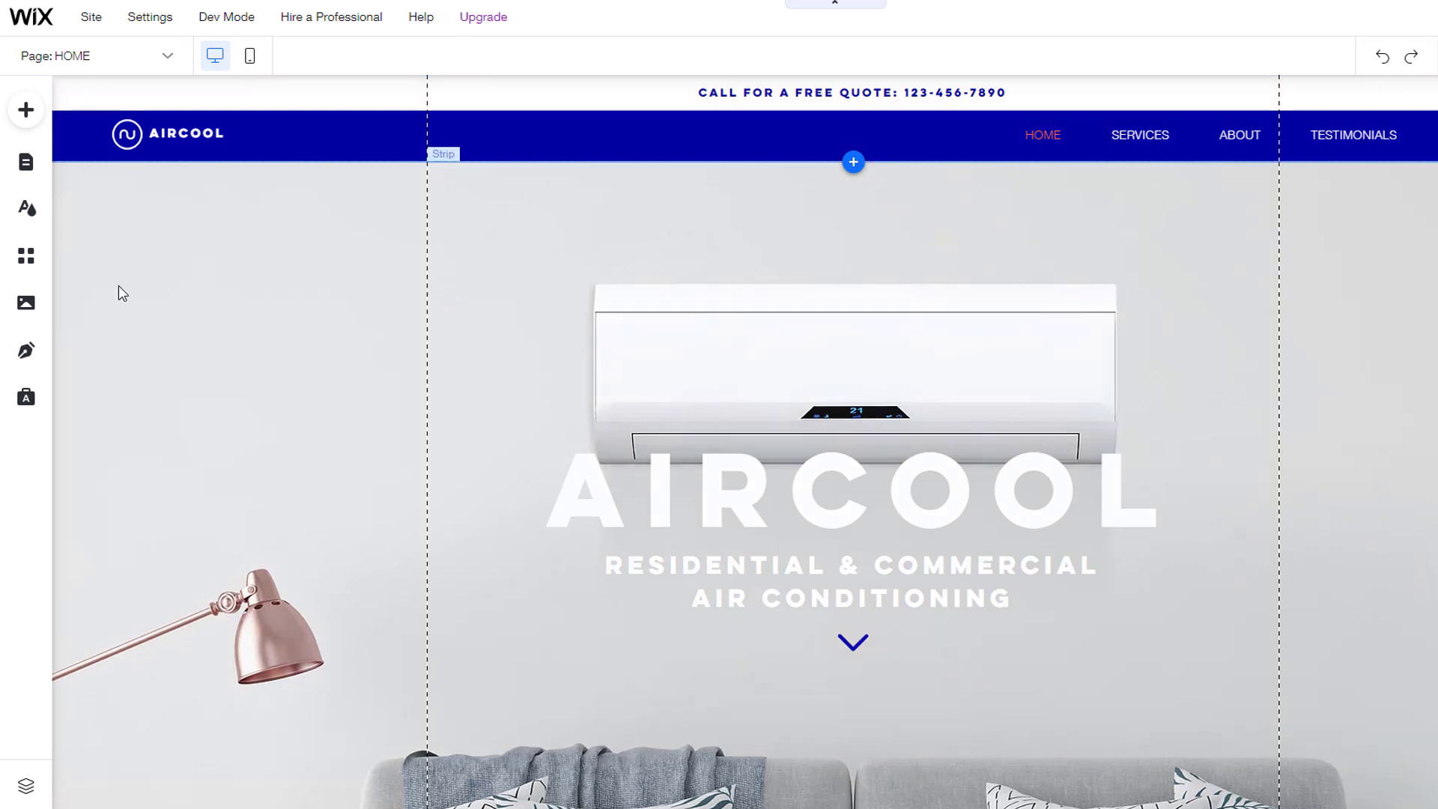
pyautogui.click(29, 210)
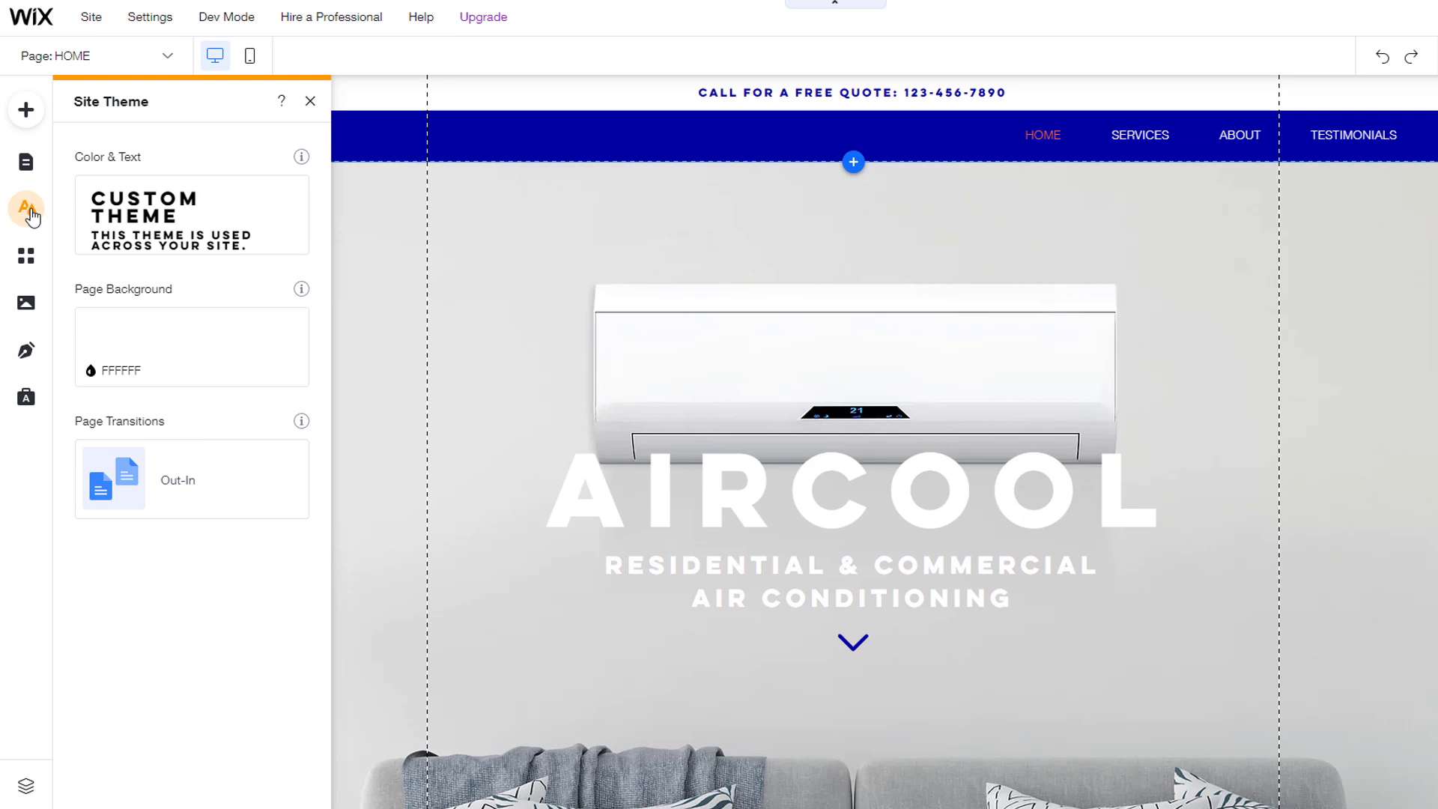
pyautogui.moveTo(190, 217)
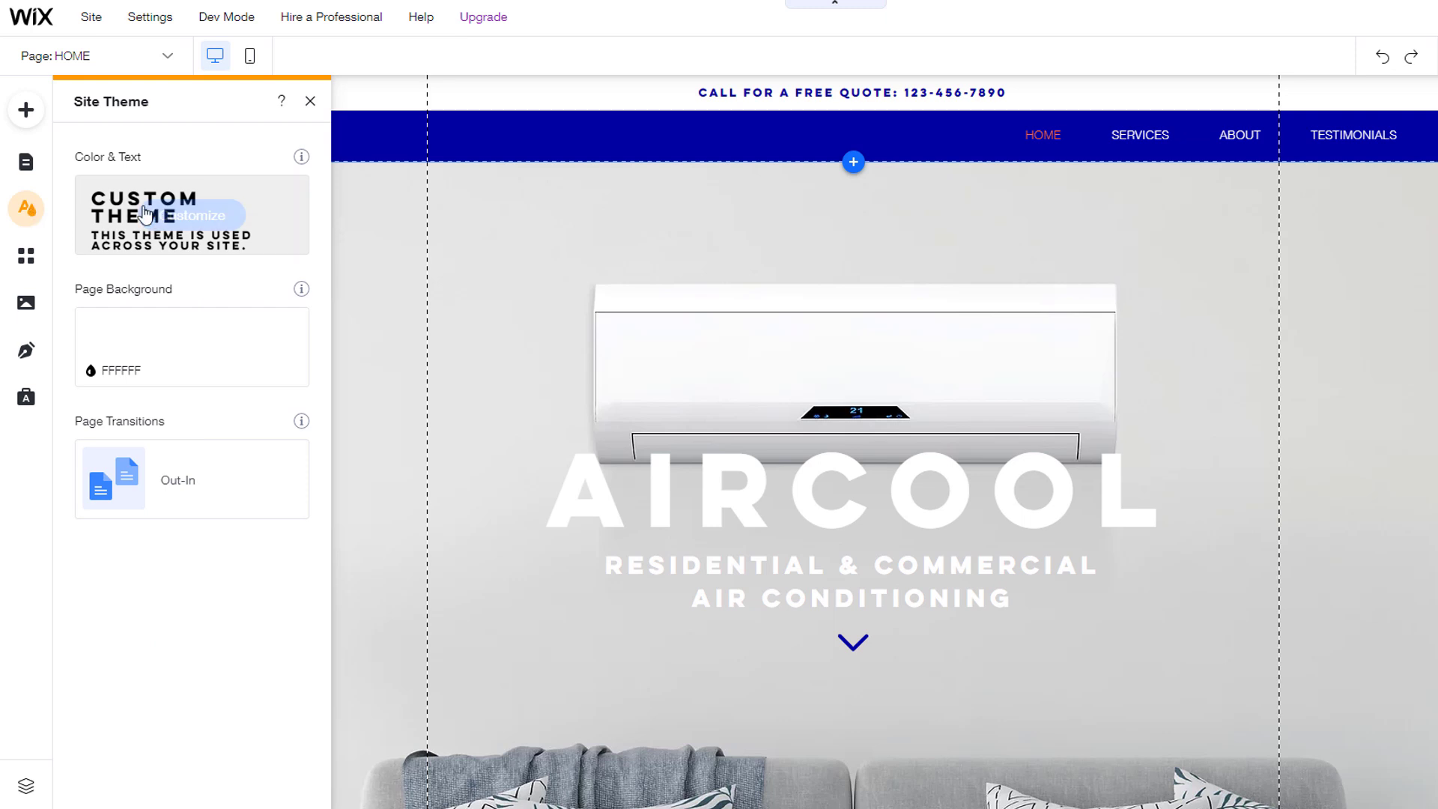
pyautogui.click(189, 216)
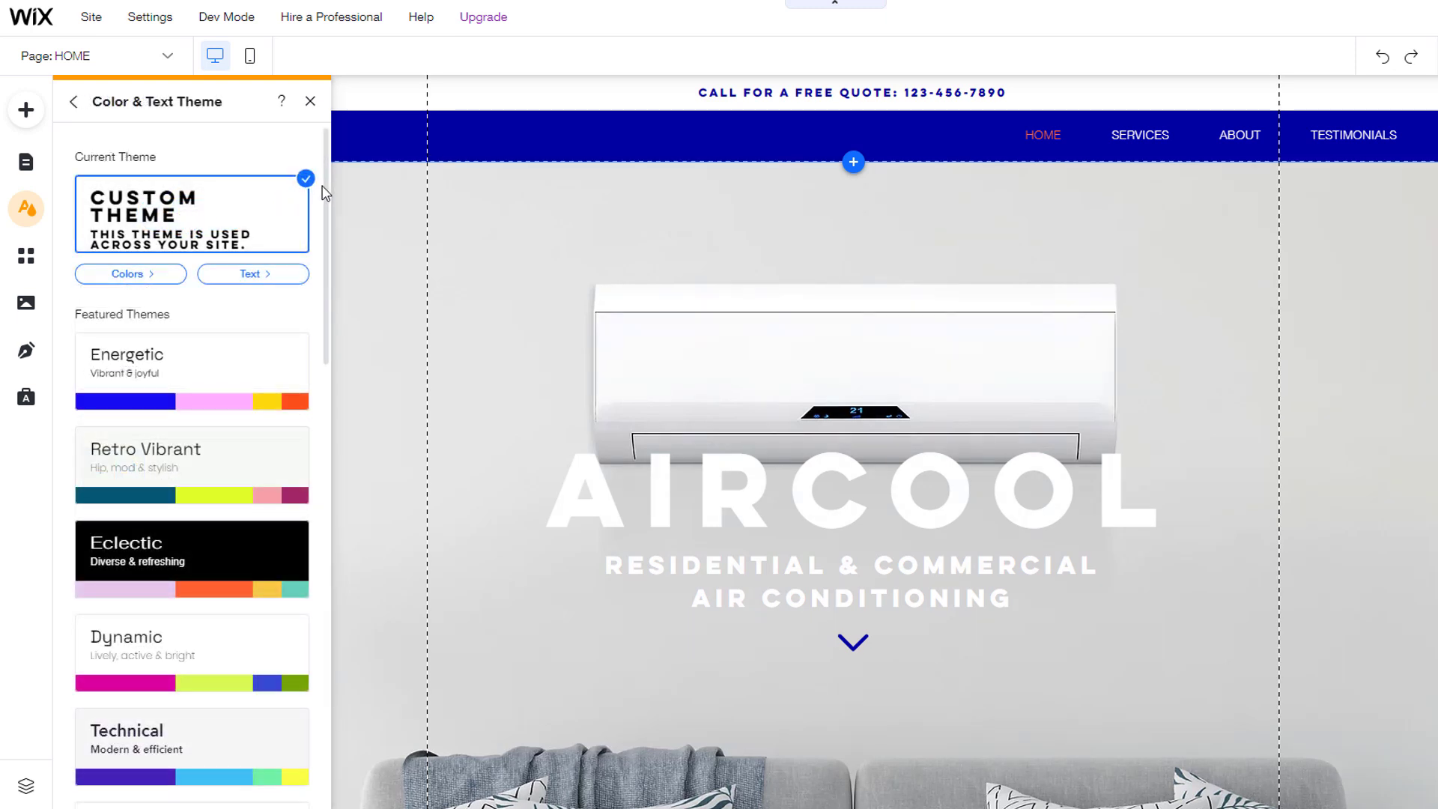
pyautogui.moveTo(323, 187); pyautogui.dragTo(340, 297)
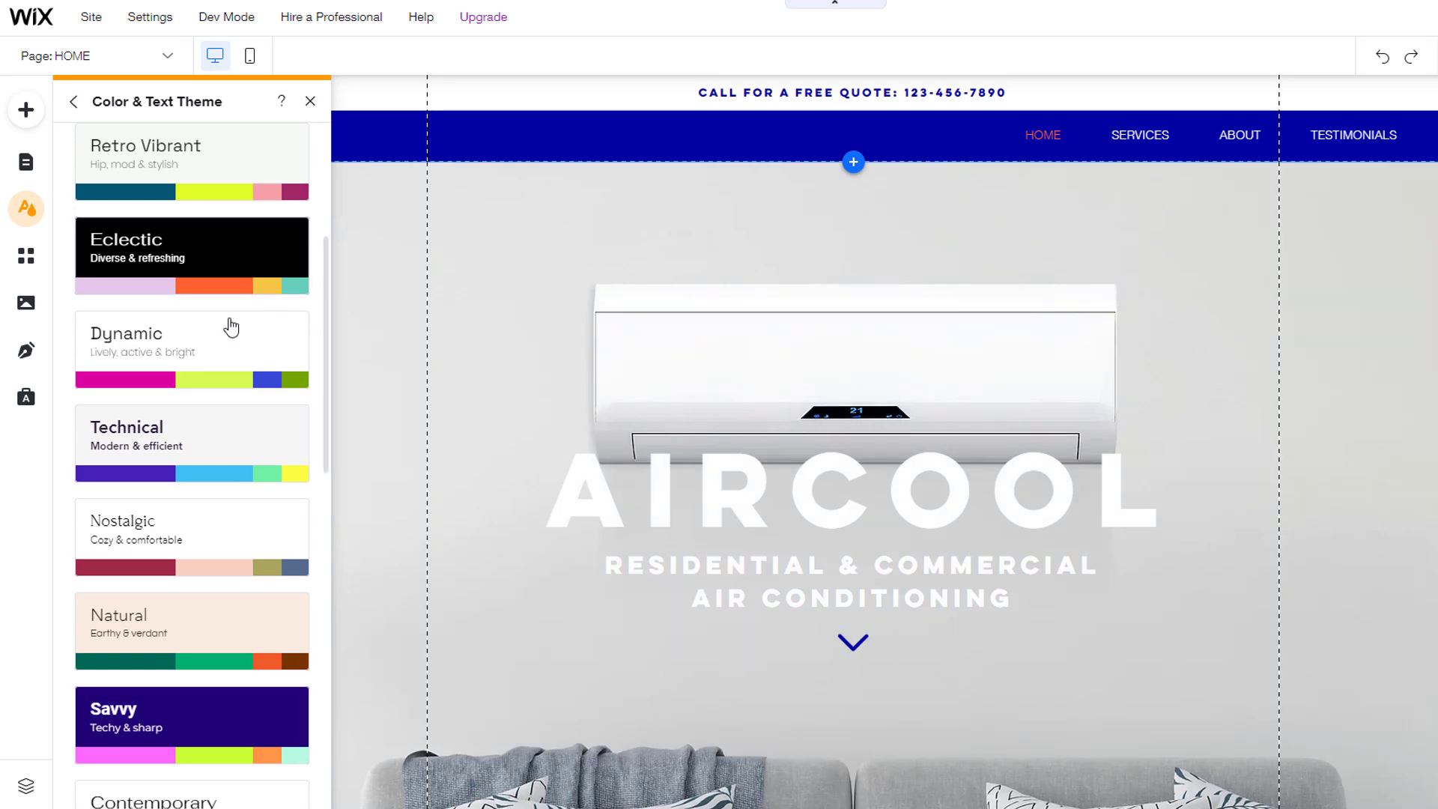
pyautogui.click(189, 339)
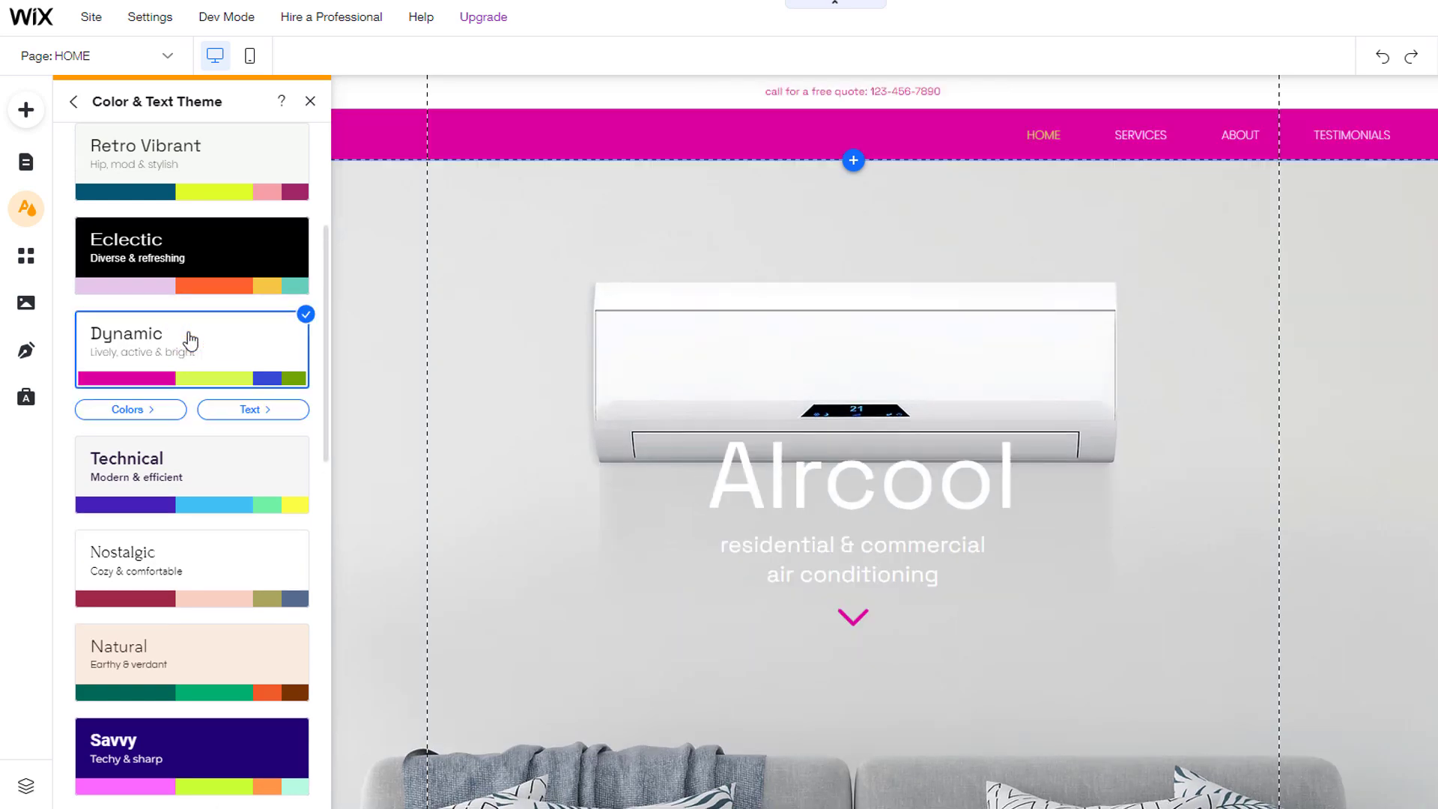
pyautogui.scroll(-20, 884, 441)
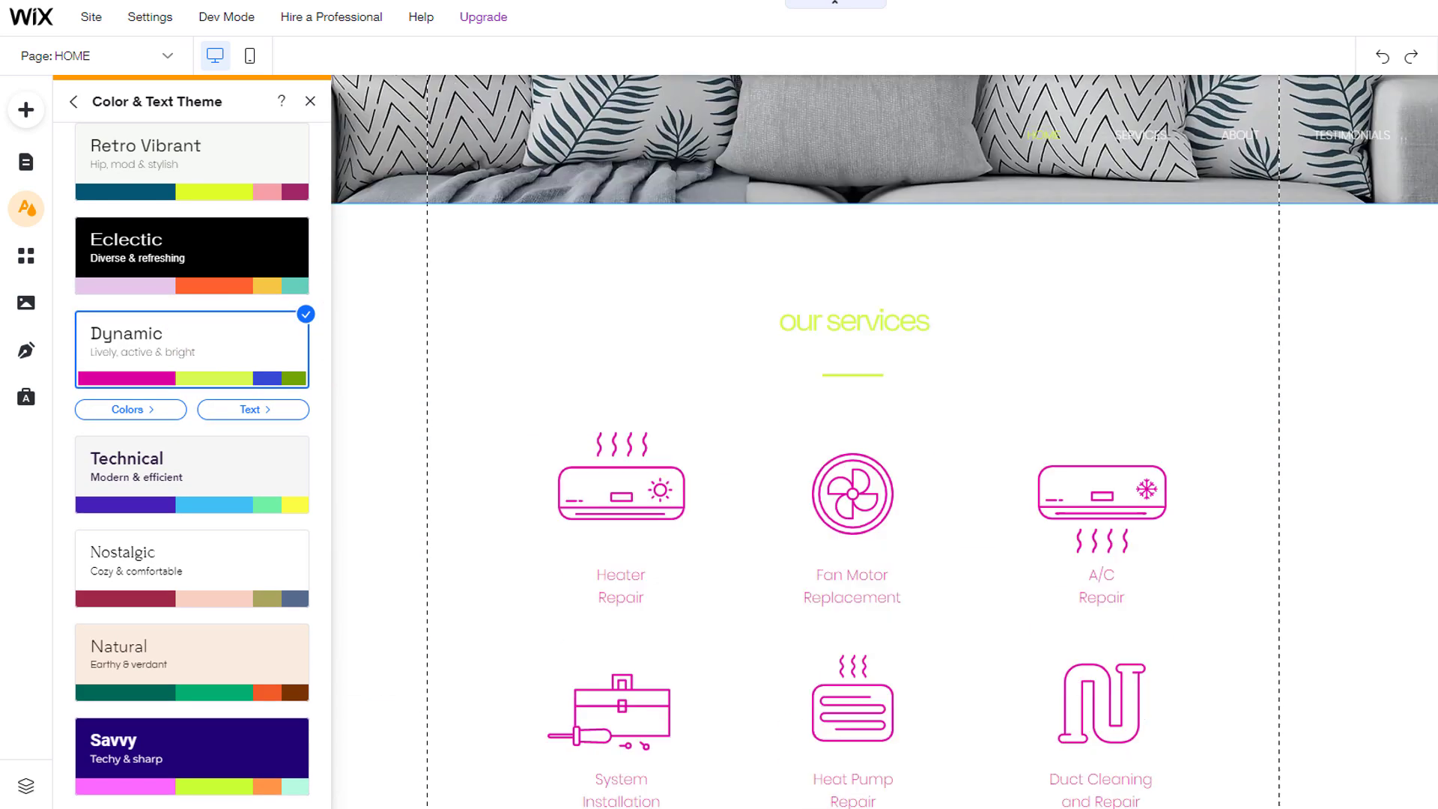
pyautogui.scroll(-8, 884, 442)
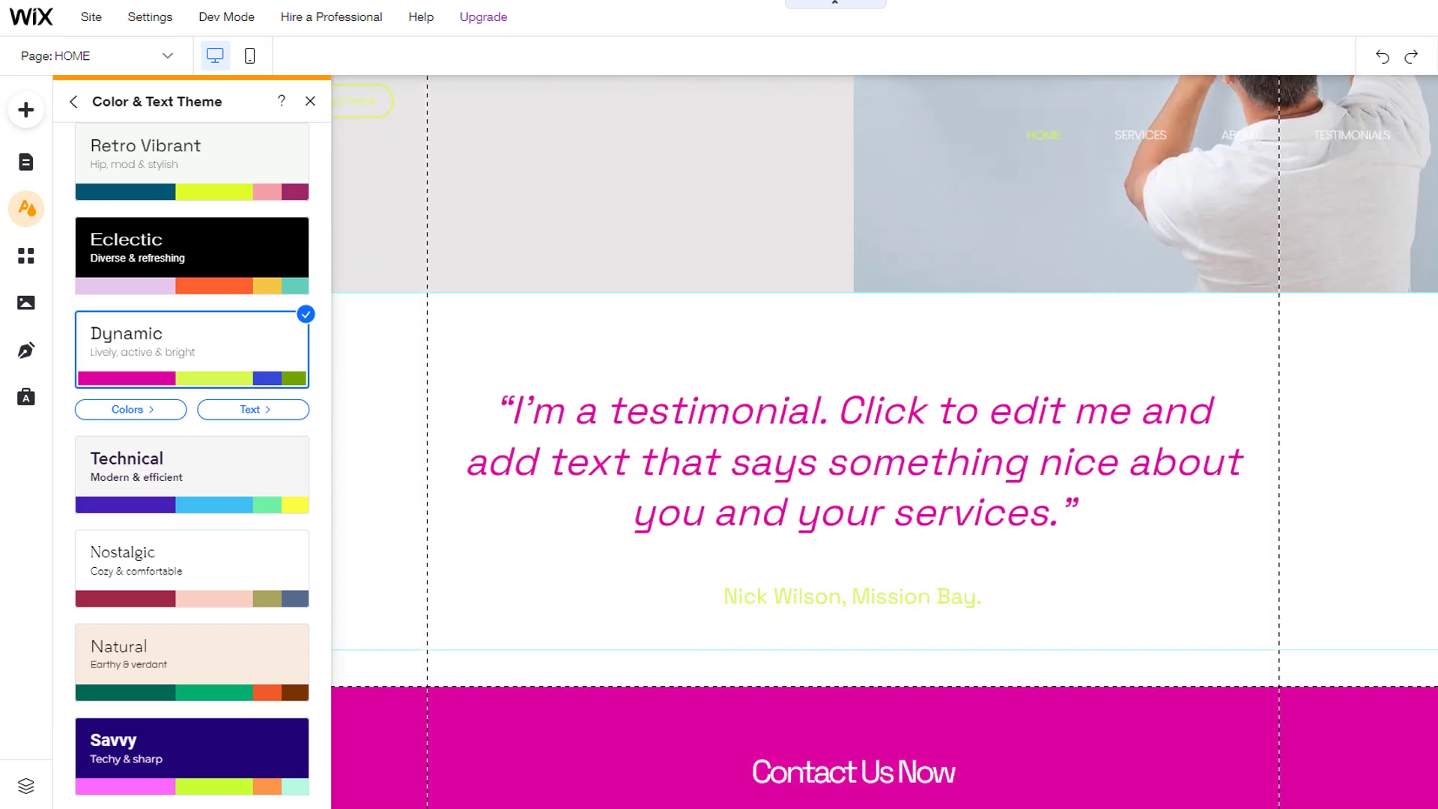
pyautogui.scroll(12, 884, 442)
pyautogui.scroll(10, 1313, 222)
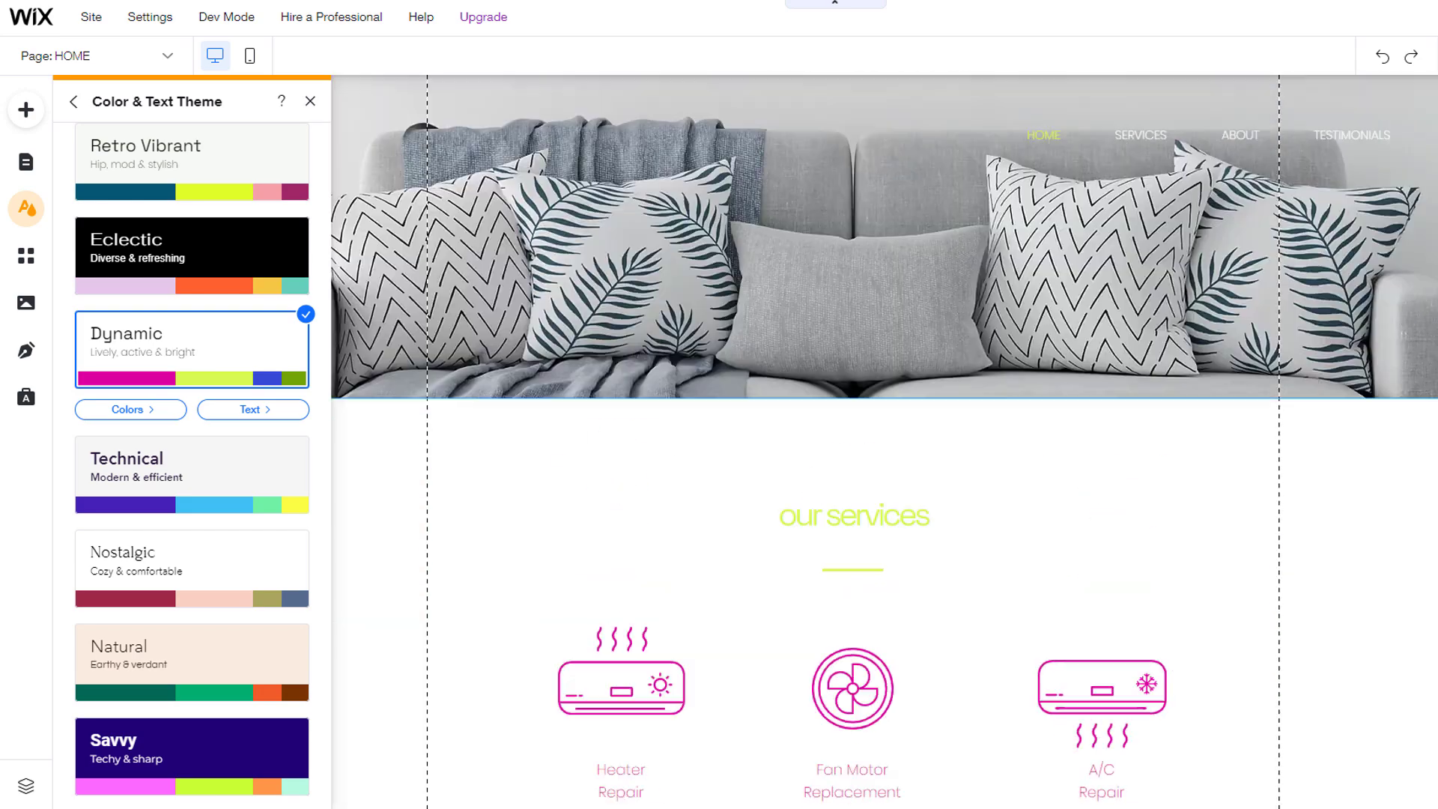
pyautogui.click(135, 572)
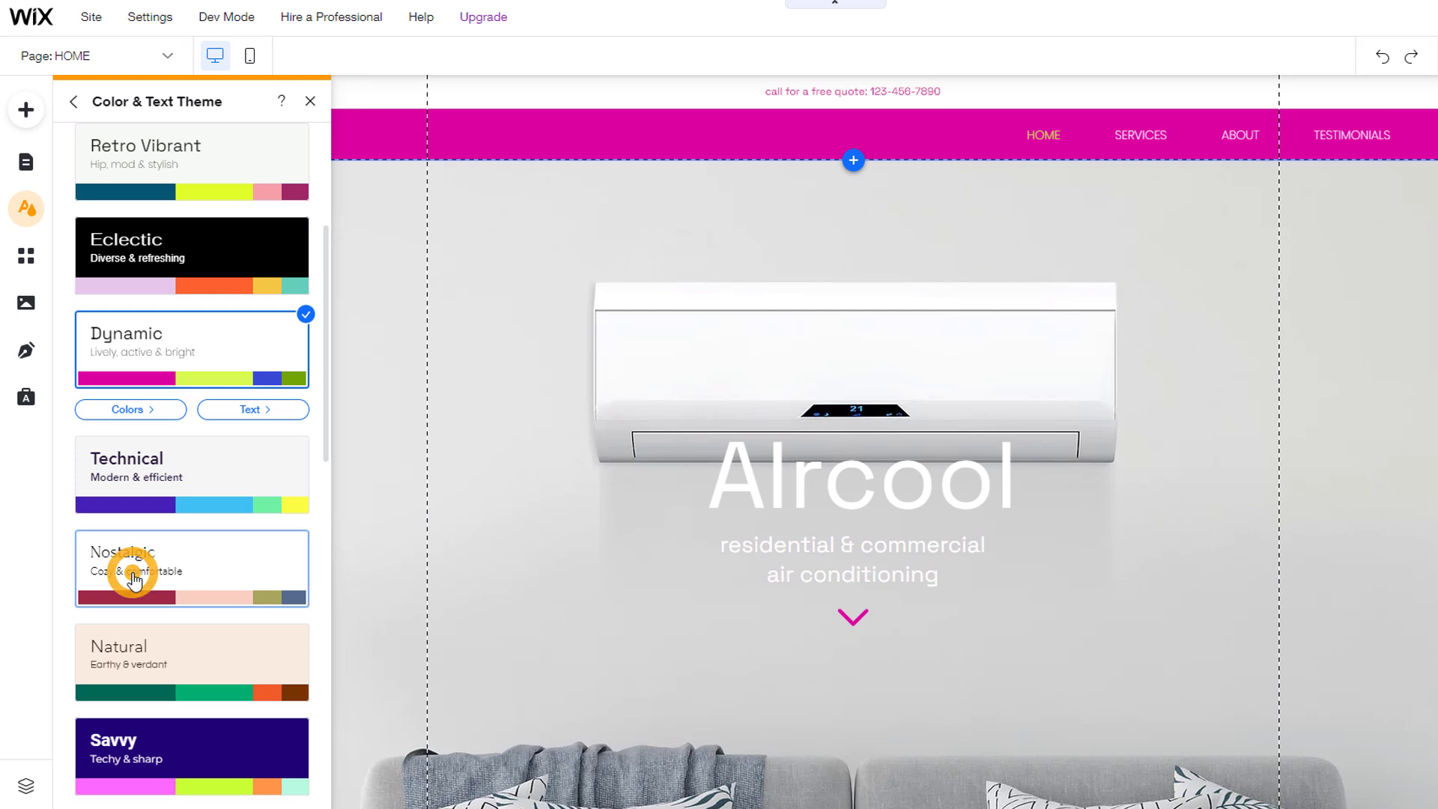
pyautogui.click(168, 659)
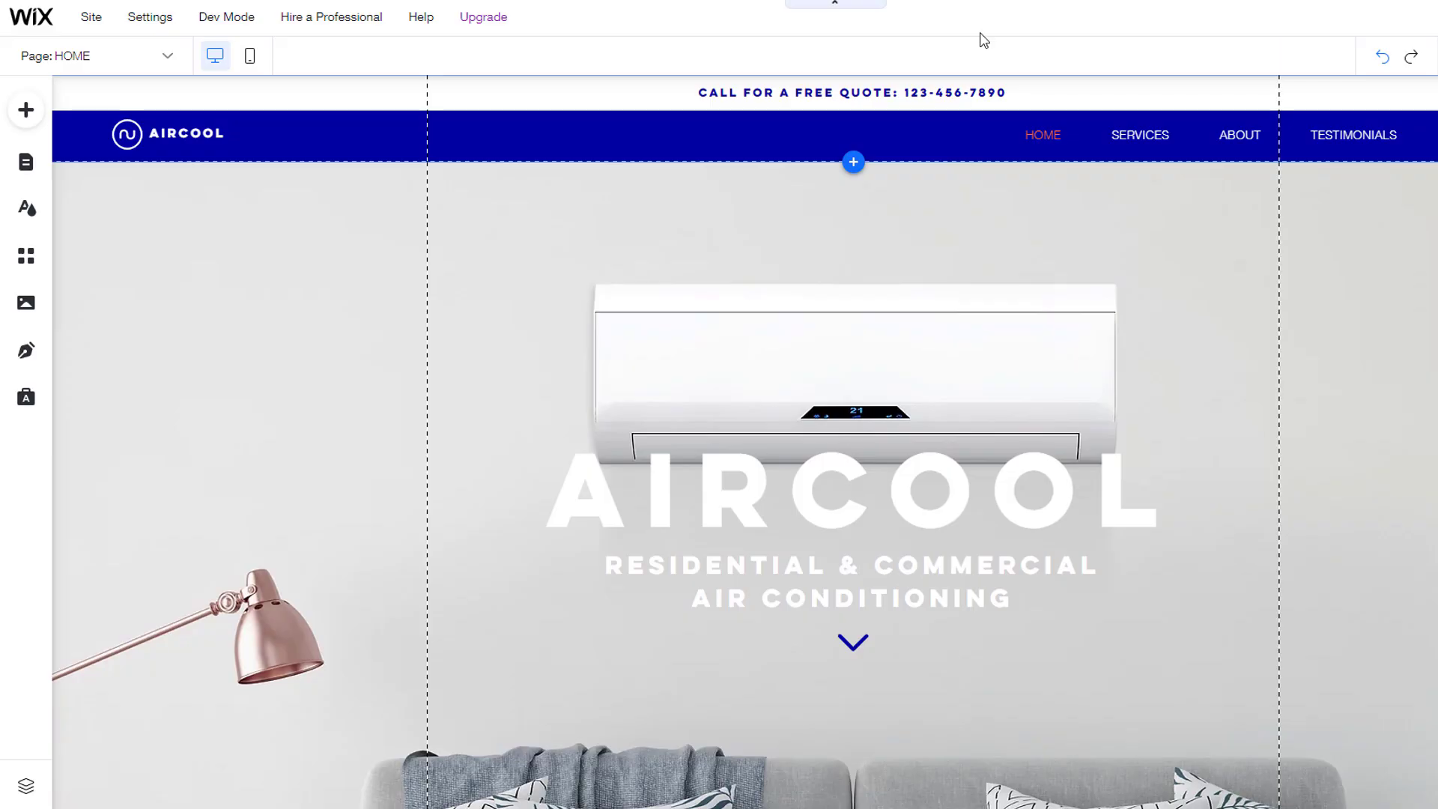
# Step: Edit the theme's Color 2, trying pink and muted green shades
pyautogui.click(26, 211)
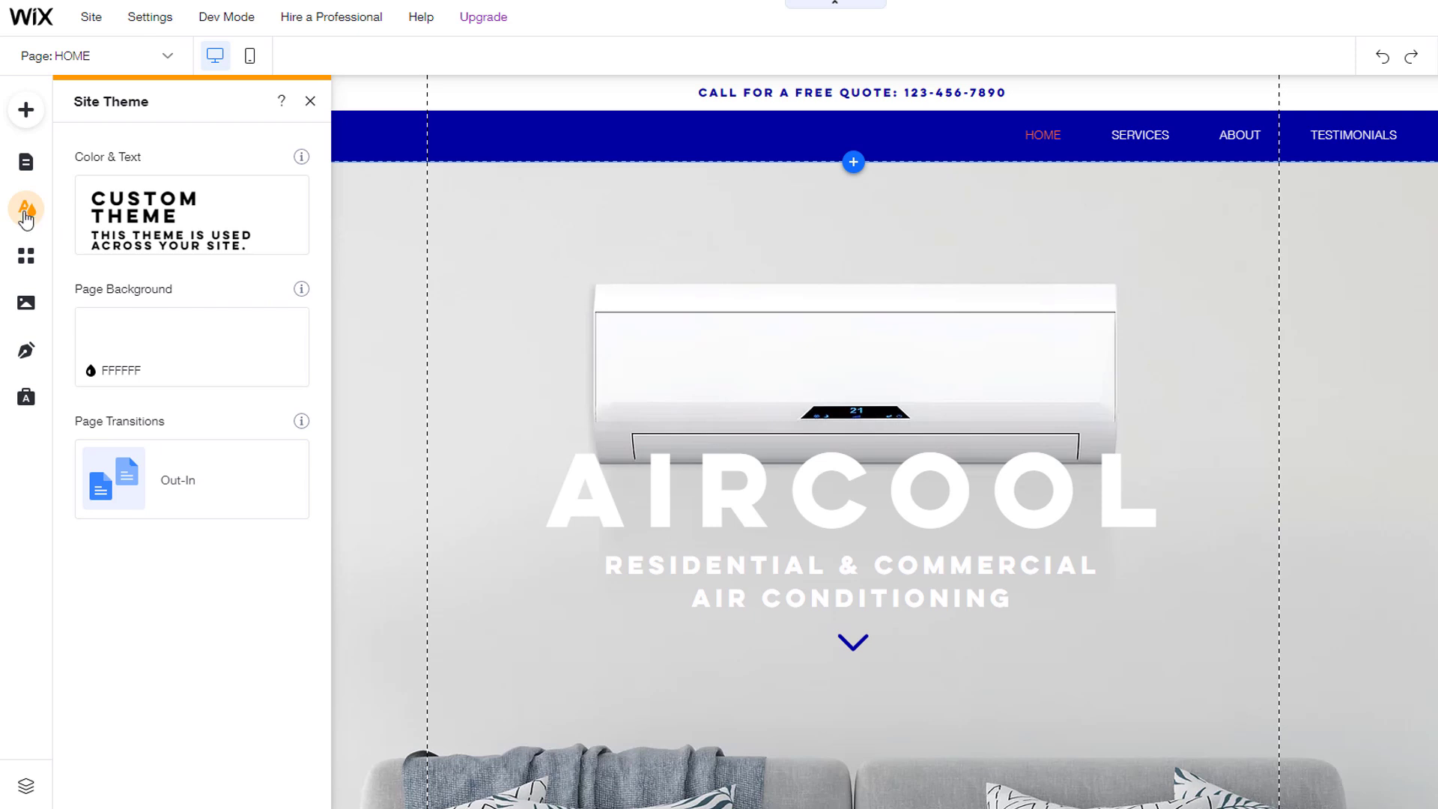
pyautogui.click(179, 215)
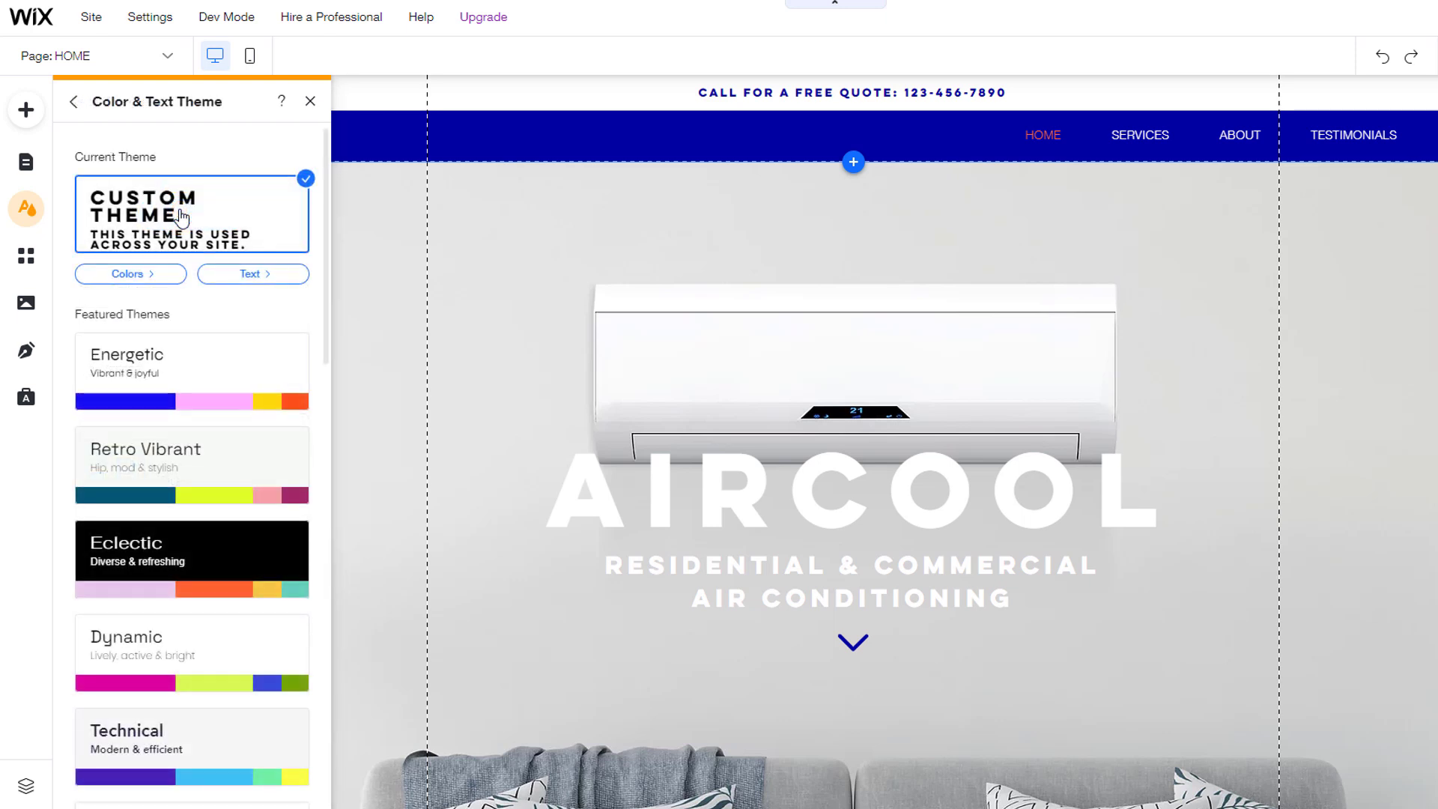
pyautogui.click(137, 277)
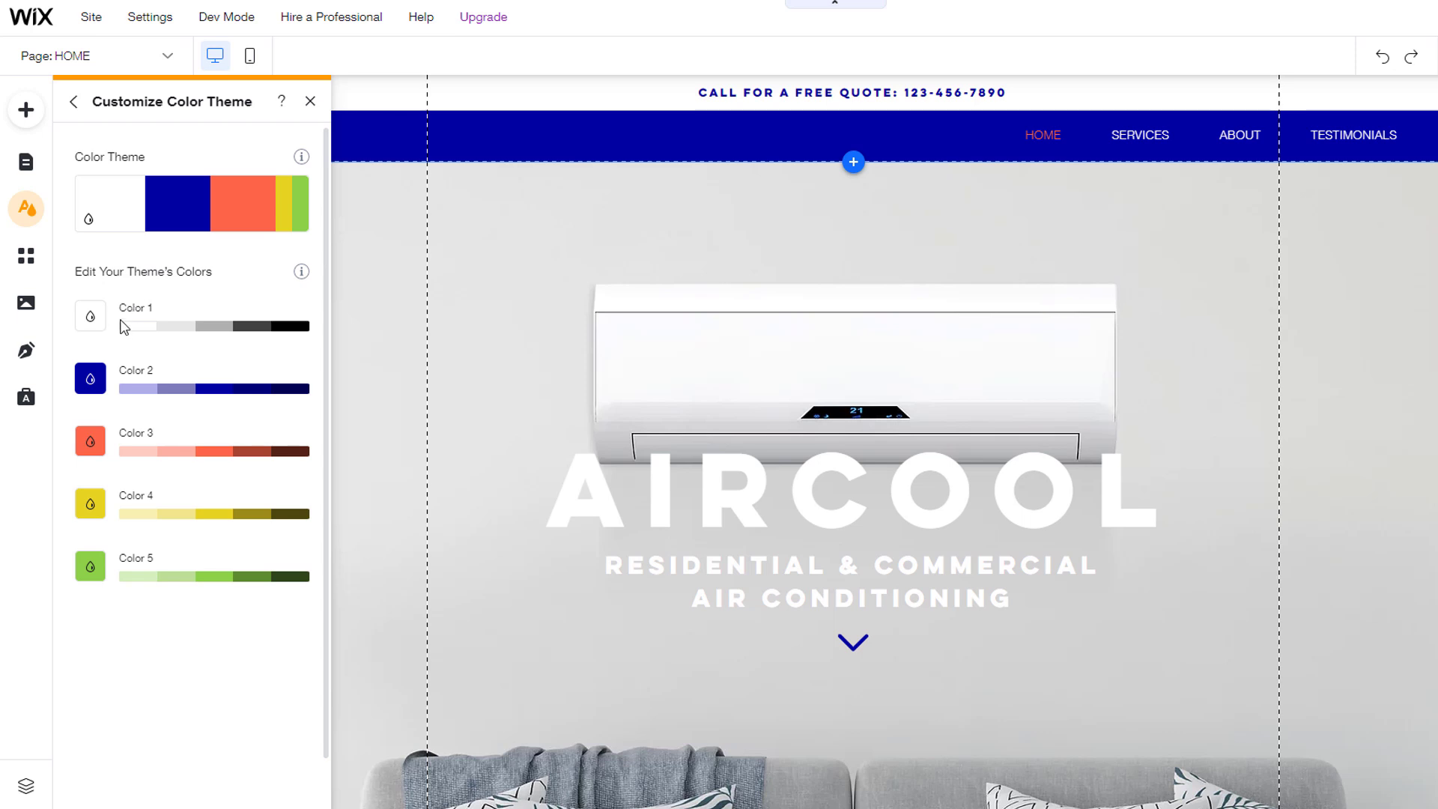
pyautogui.click(91, 379)
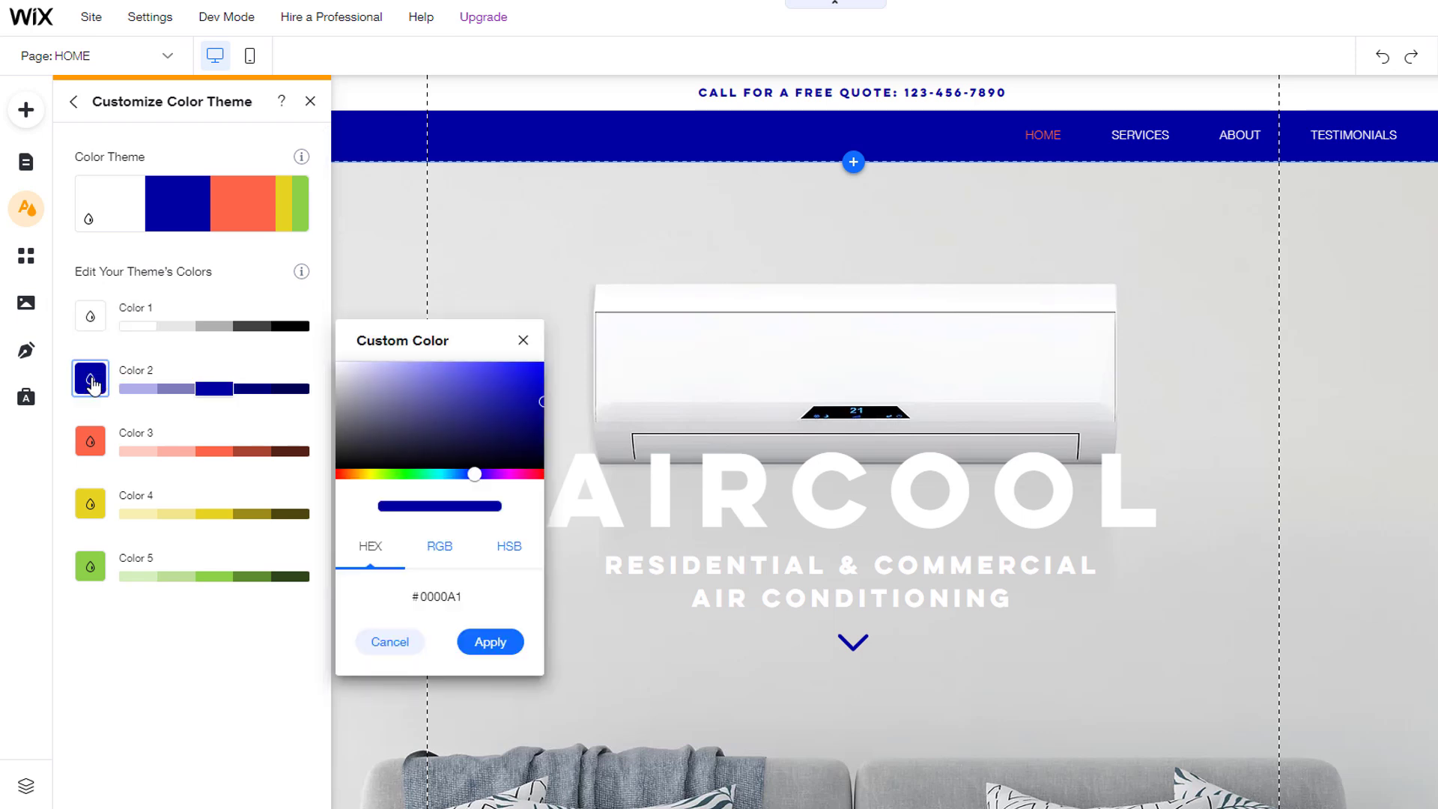
pyautogui.click(528, 473)
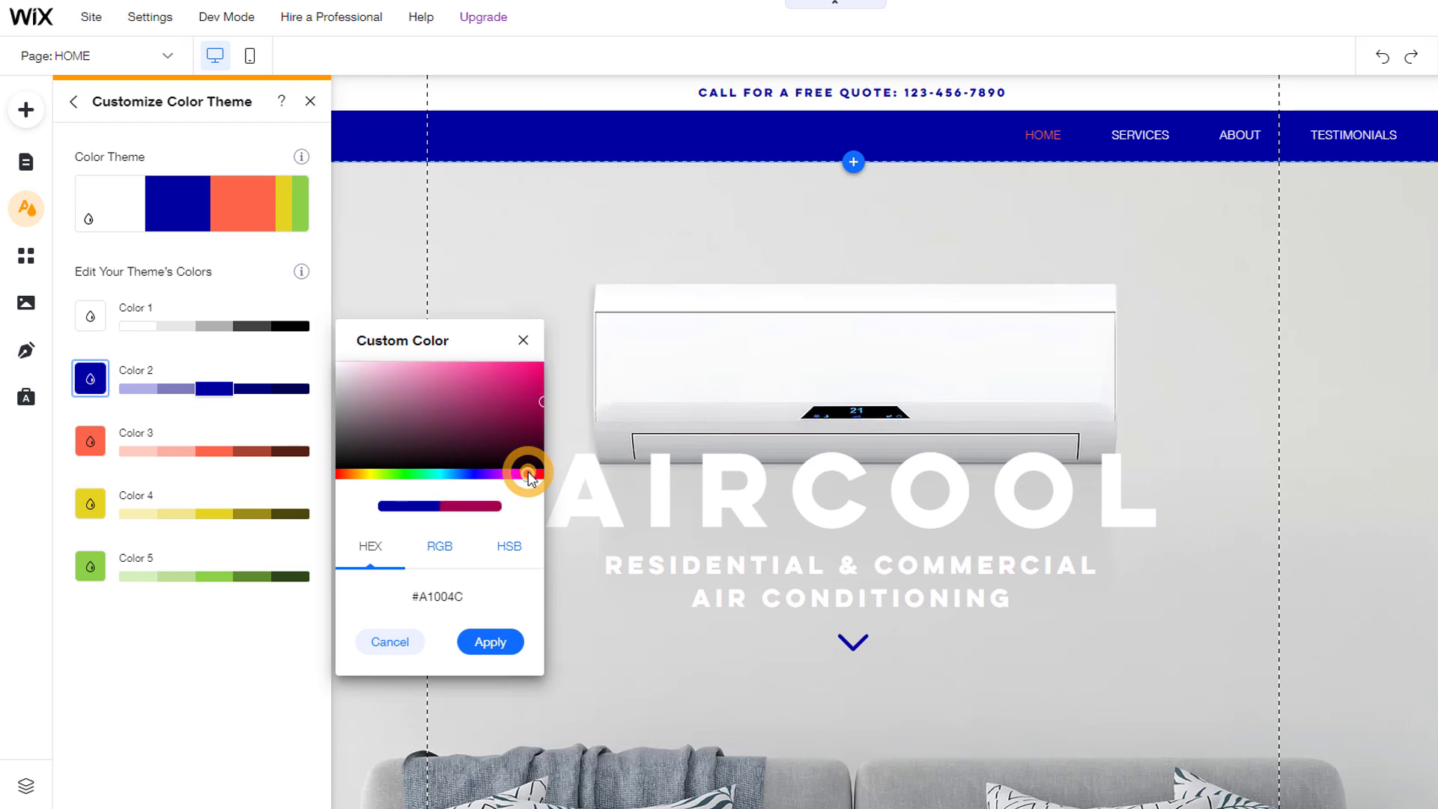
pyautogui.click(517, 374)
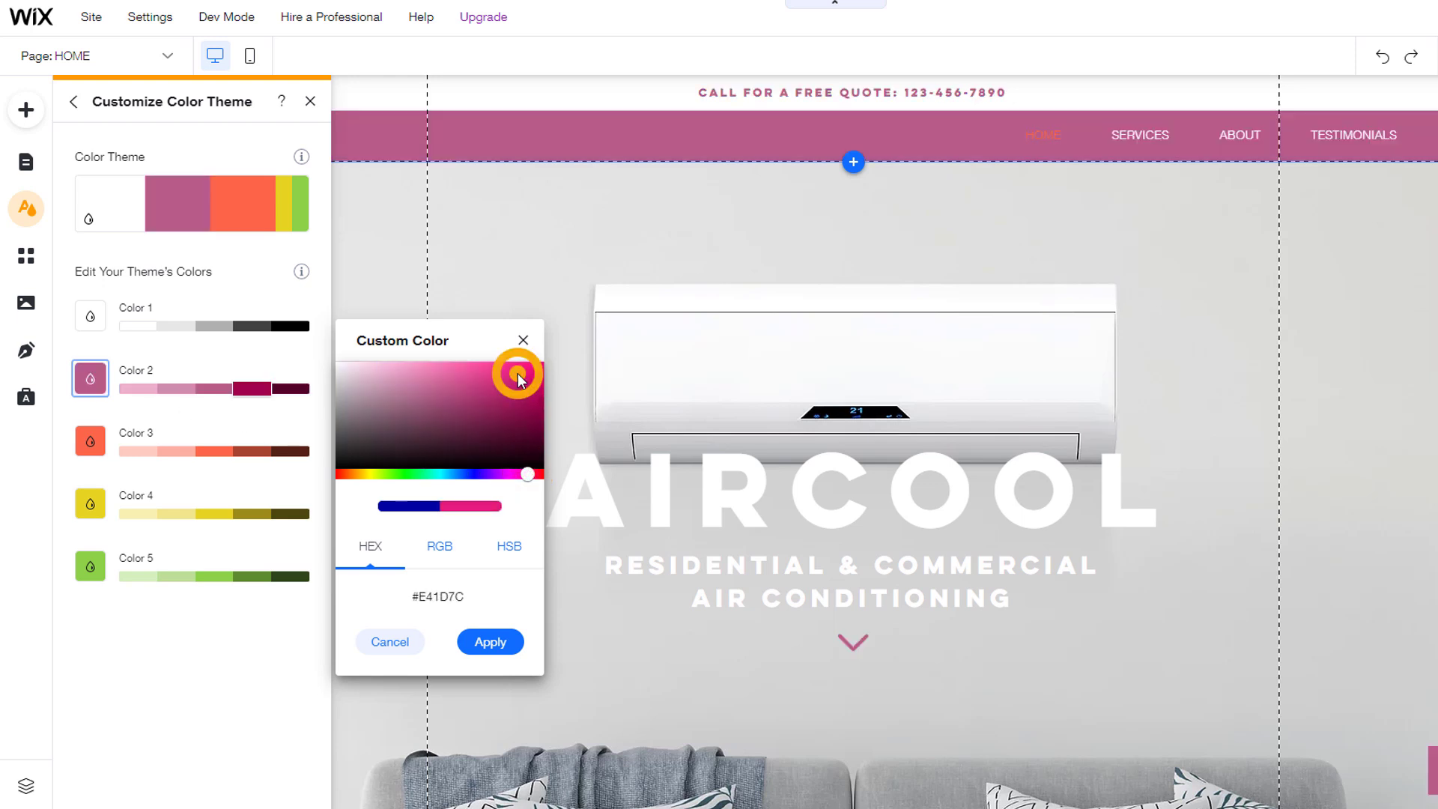
pyautogui.click(390, 474)
pyautogui.click(391, 401)
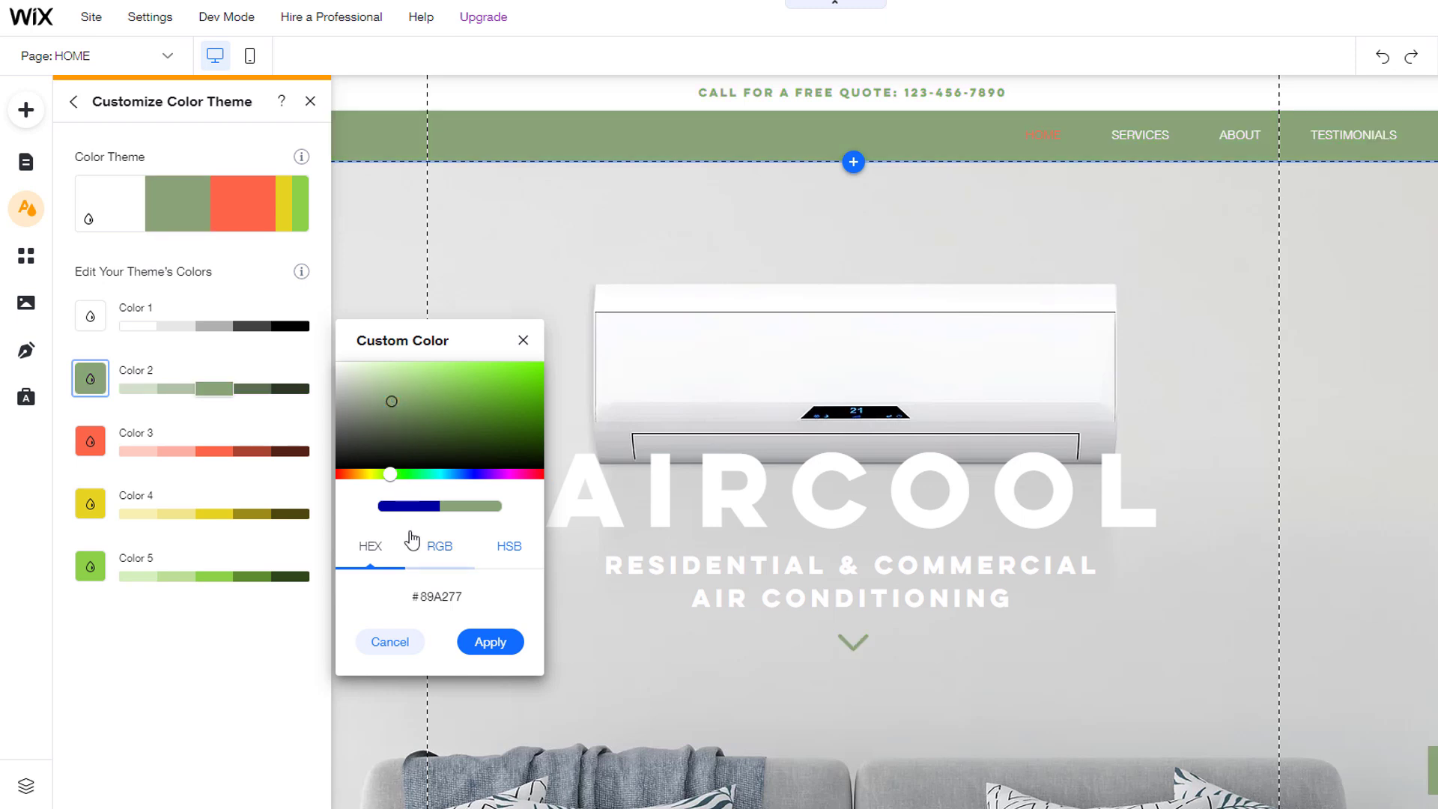
# Step: Set Color 2 to hex FFF362, apply it, and return to the featured themes
pyautogui.click(439, 546)
pyautogui.click(515, 550)
pyautogui.click(370, 545)
pyautogui.click(469, 599)
pyautogui.press('BackSpace')
pyautogui.write('FFF362')
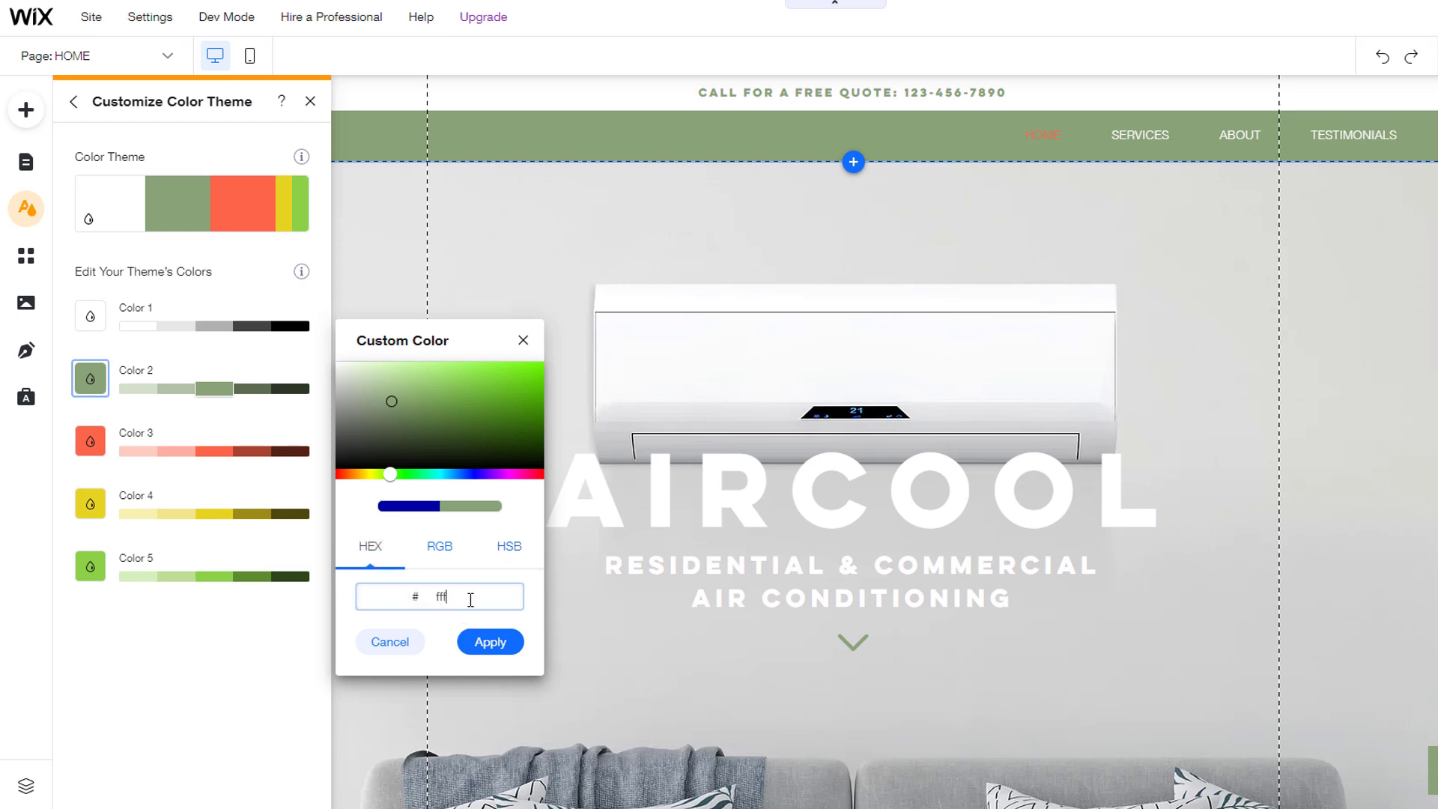
pyautogui.click(500, 644)
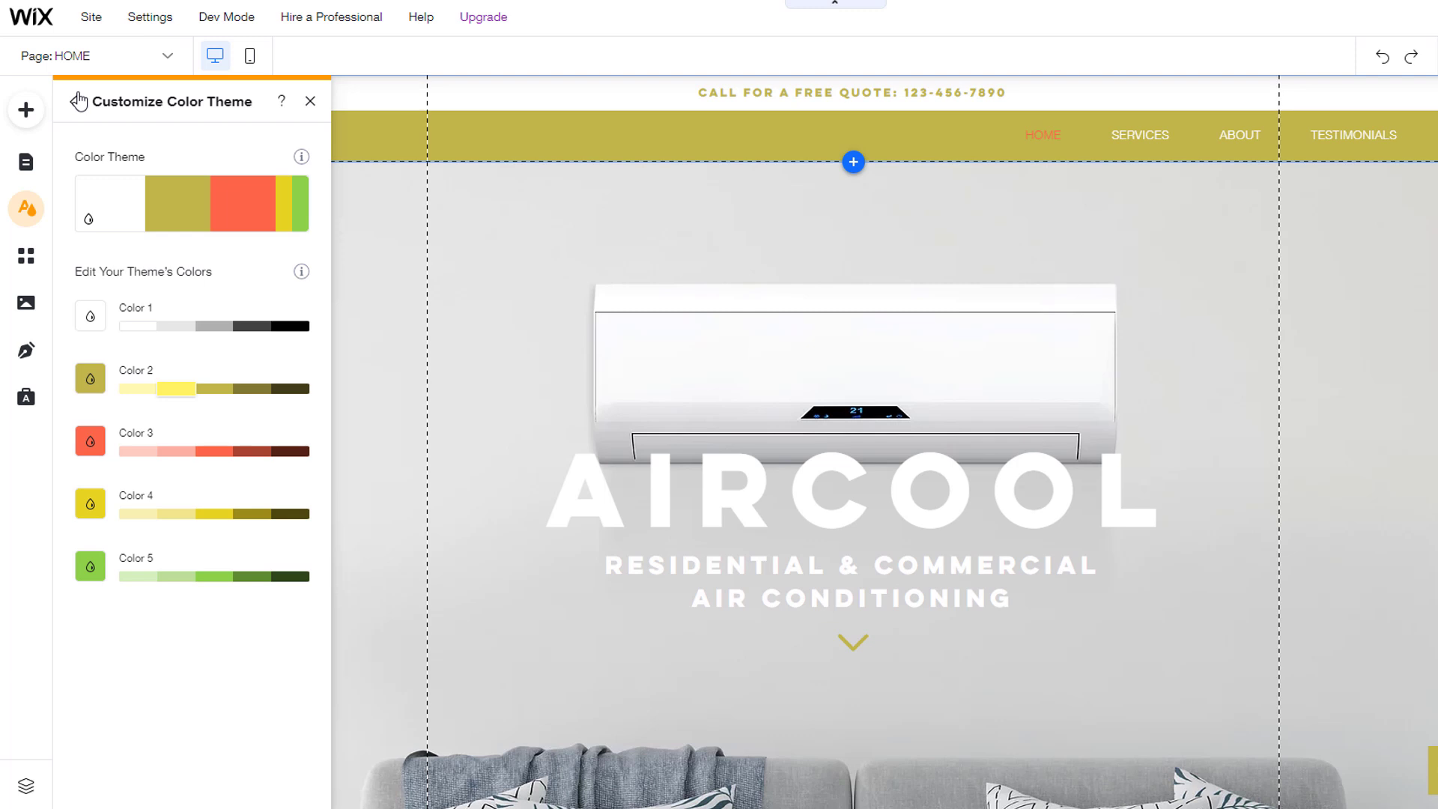
pyautogui.click(76, 101)
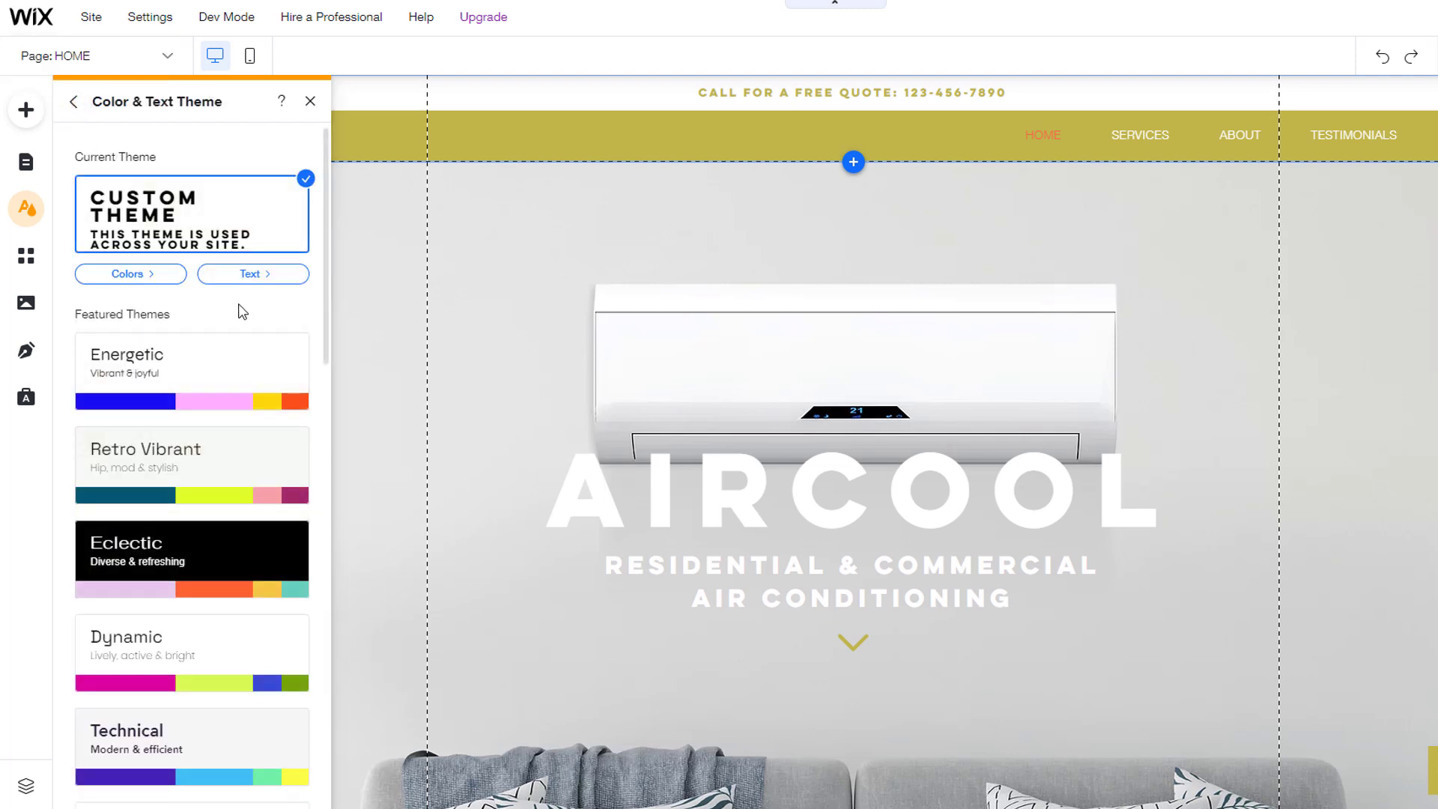
# Step: Apply the Contemporary featured theme, close the theme panel, and scroll down the home page
pyautogui.moveTo(330, 375); pyautogui.dragTo(341, 550)
pyautogui.click(202, 545)
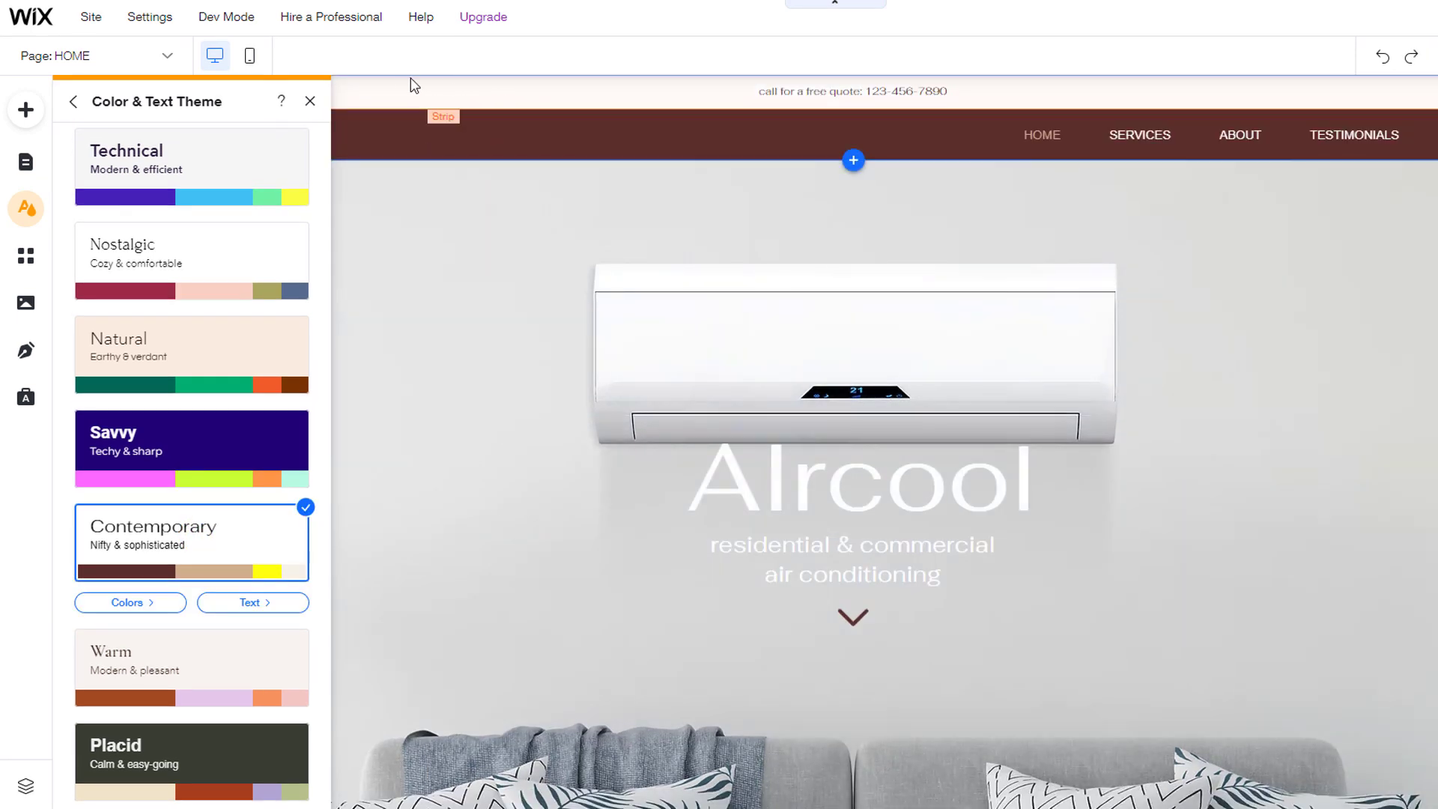
pyautogui.click(310, 101)
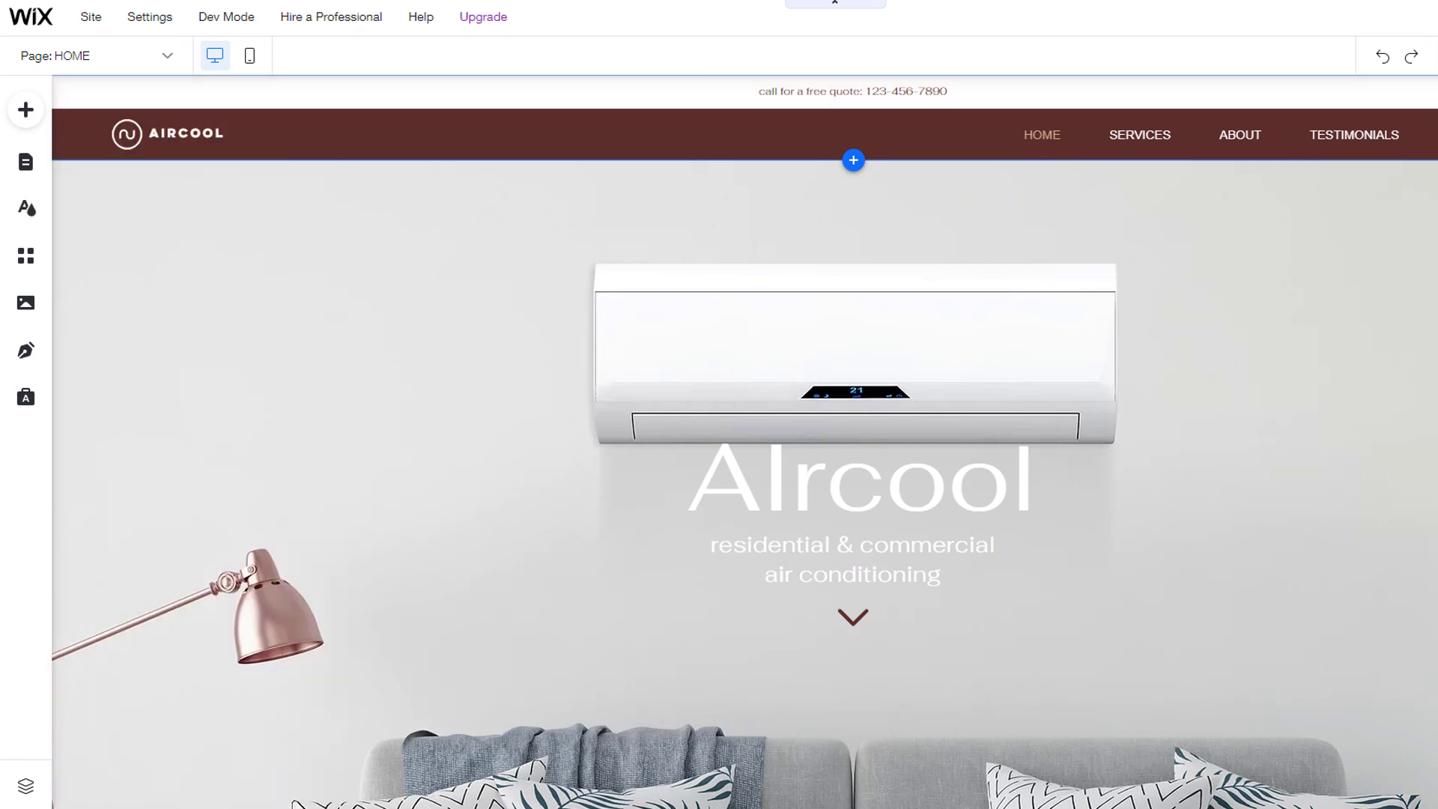
pyautogui.click(824, 300)
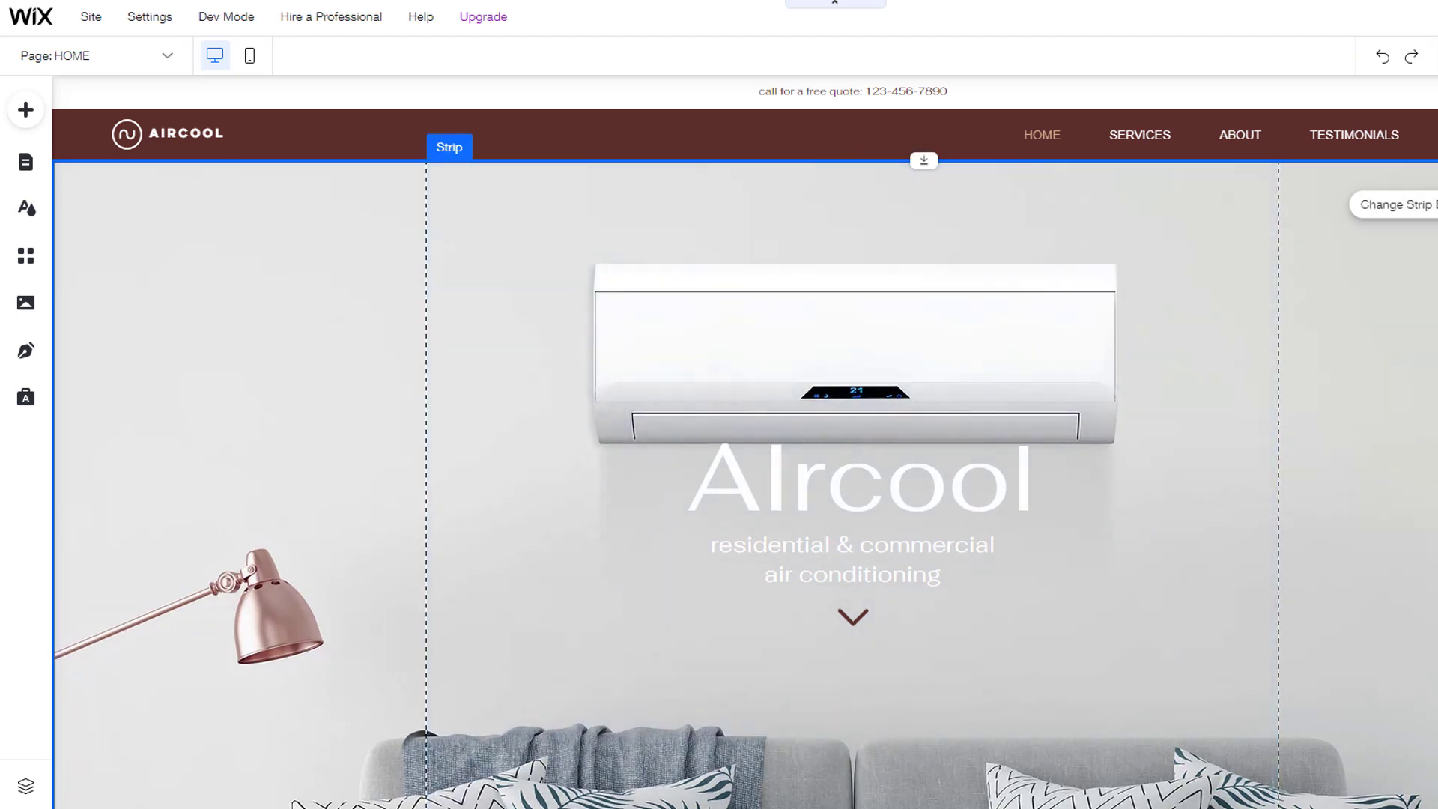
pyautogui.scroll(-15, 745, 442)
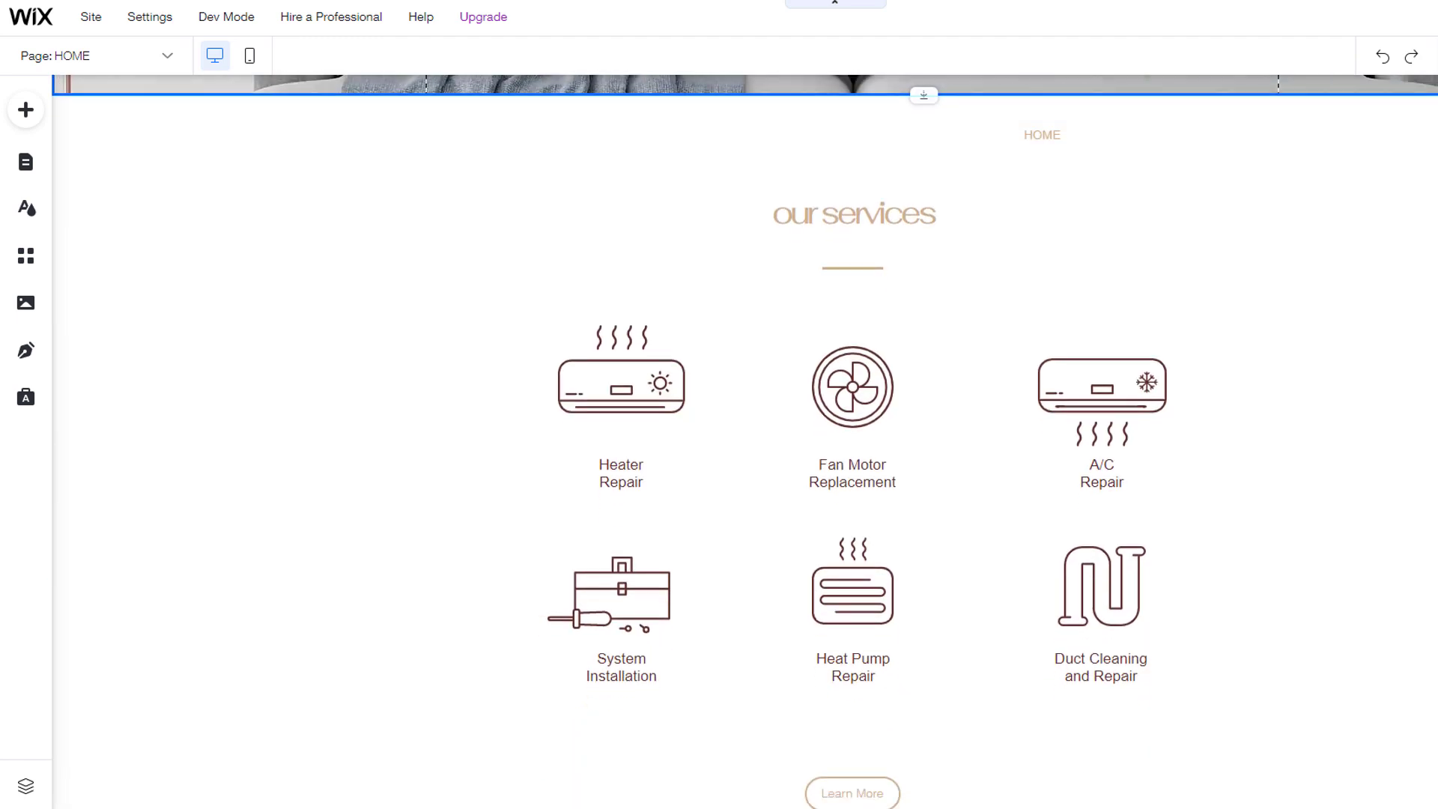
pyautogui.scroll(-3, 745, 442)
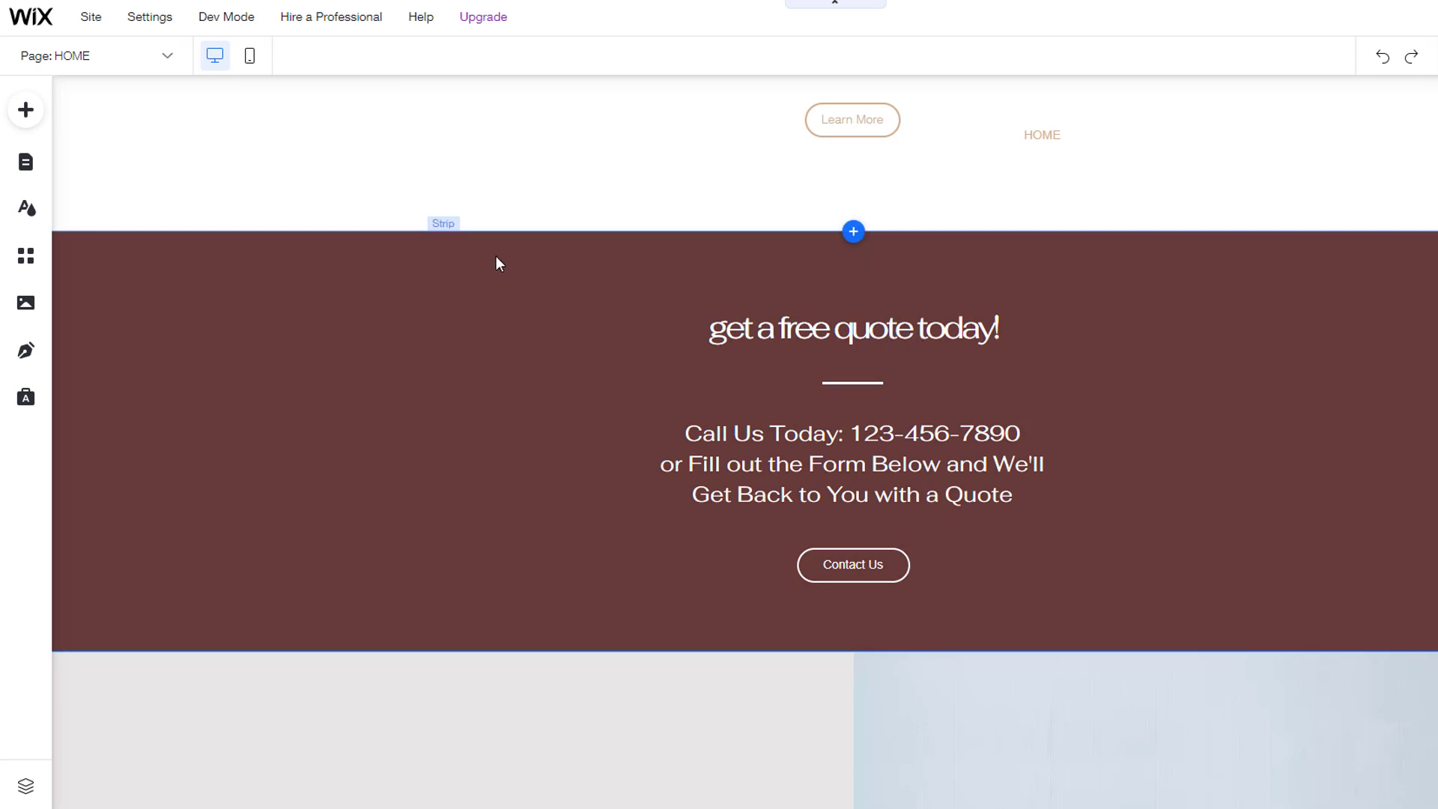
# Step: Give the 'get a free quote today!' strip a solid orange (#FB6648) background and preview the site
pyautogui.click(460, 254)
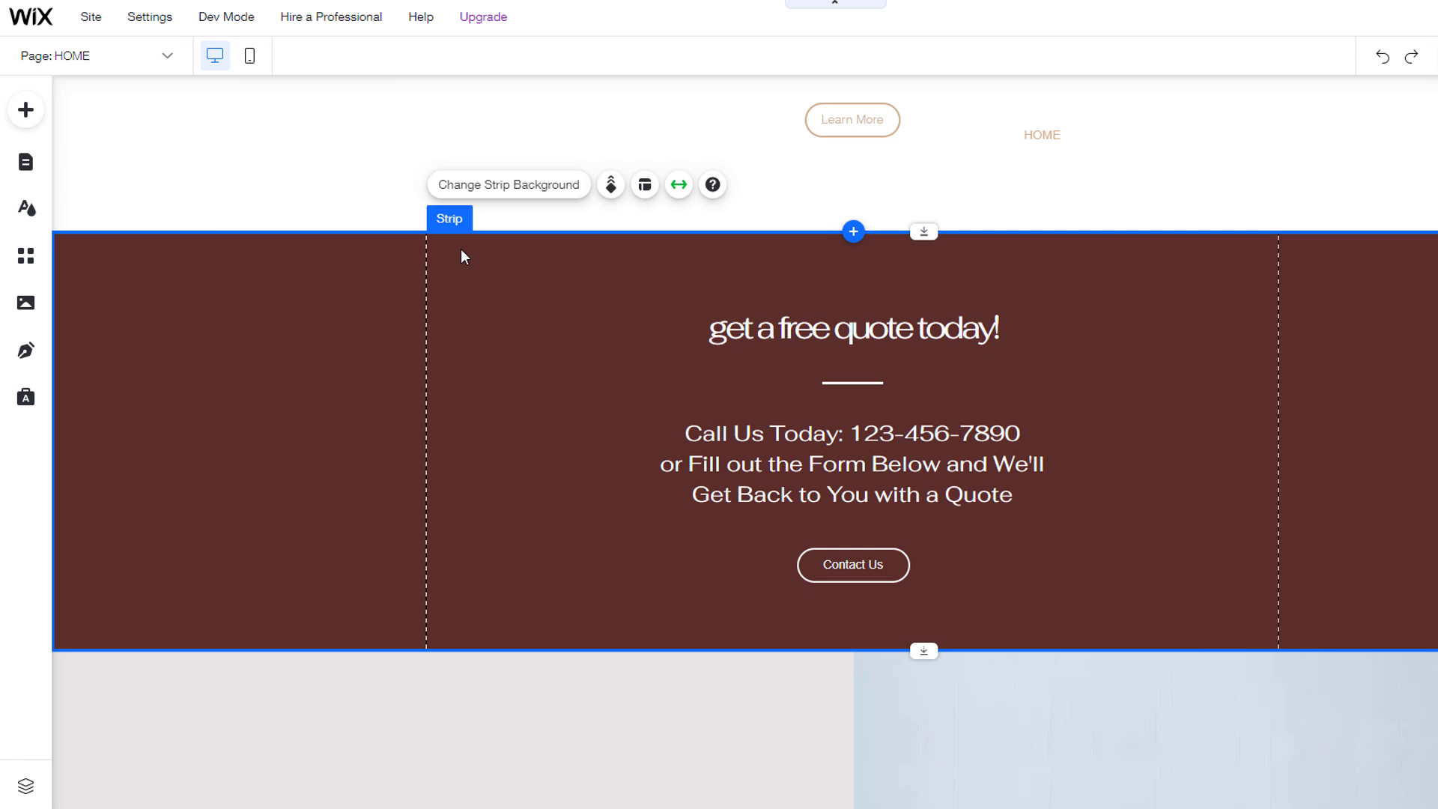
pyautogui.click(503, 185)
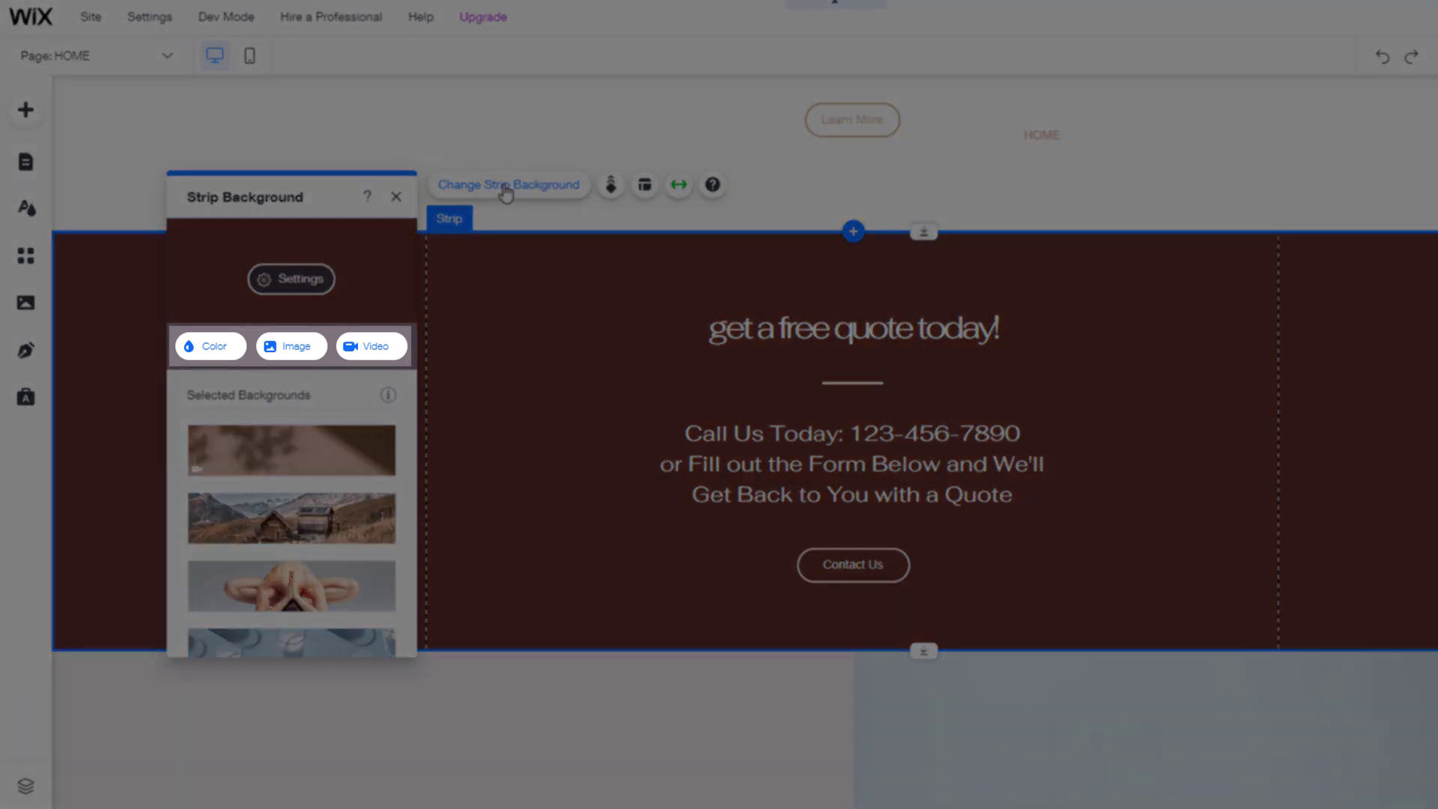
pyautogui.click(210, 346)
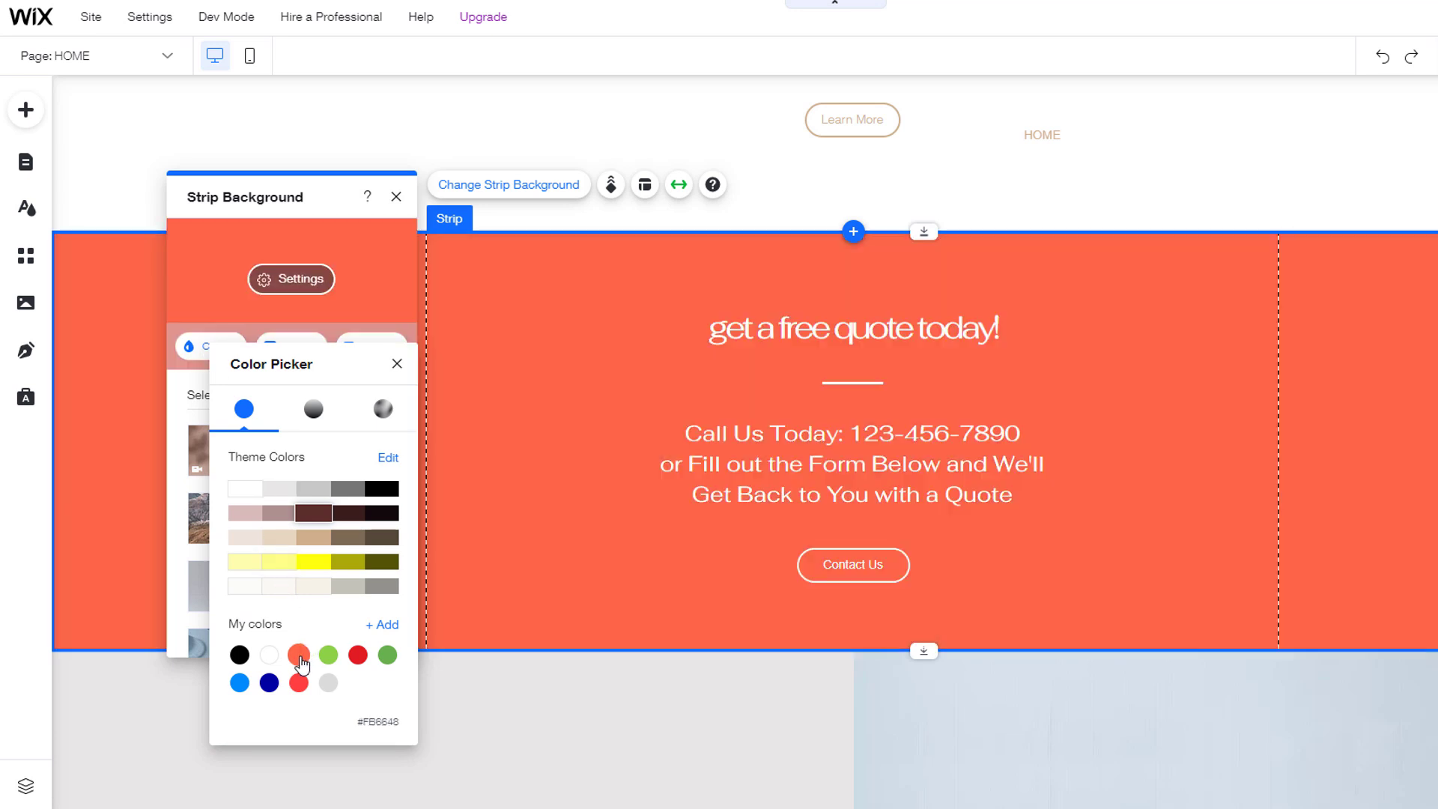
pyautogui.click(299, 656)
pyautogui.click(396, 198)
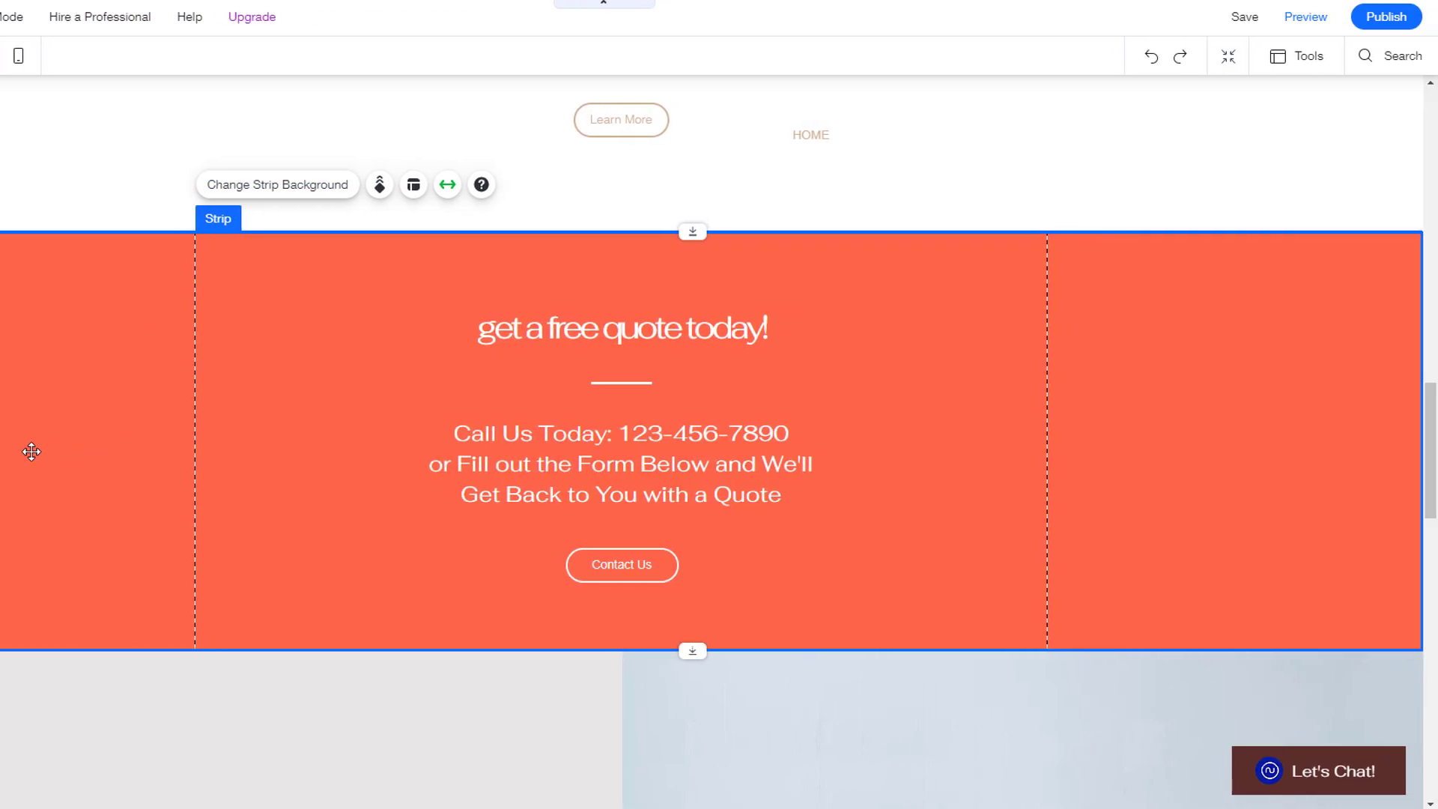
pyautogui.click(1305, 16)
pyautogui.moveTo(1436, 120); pyautogui.dragTo(1436, 408)
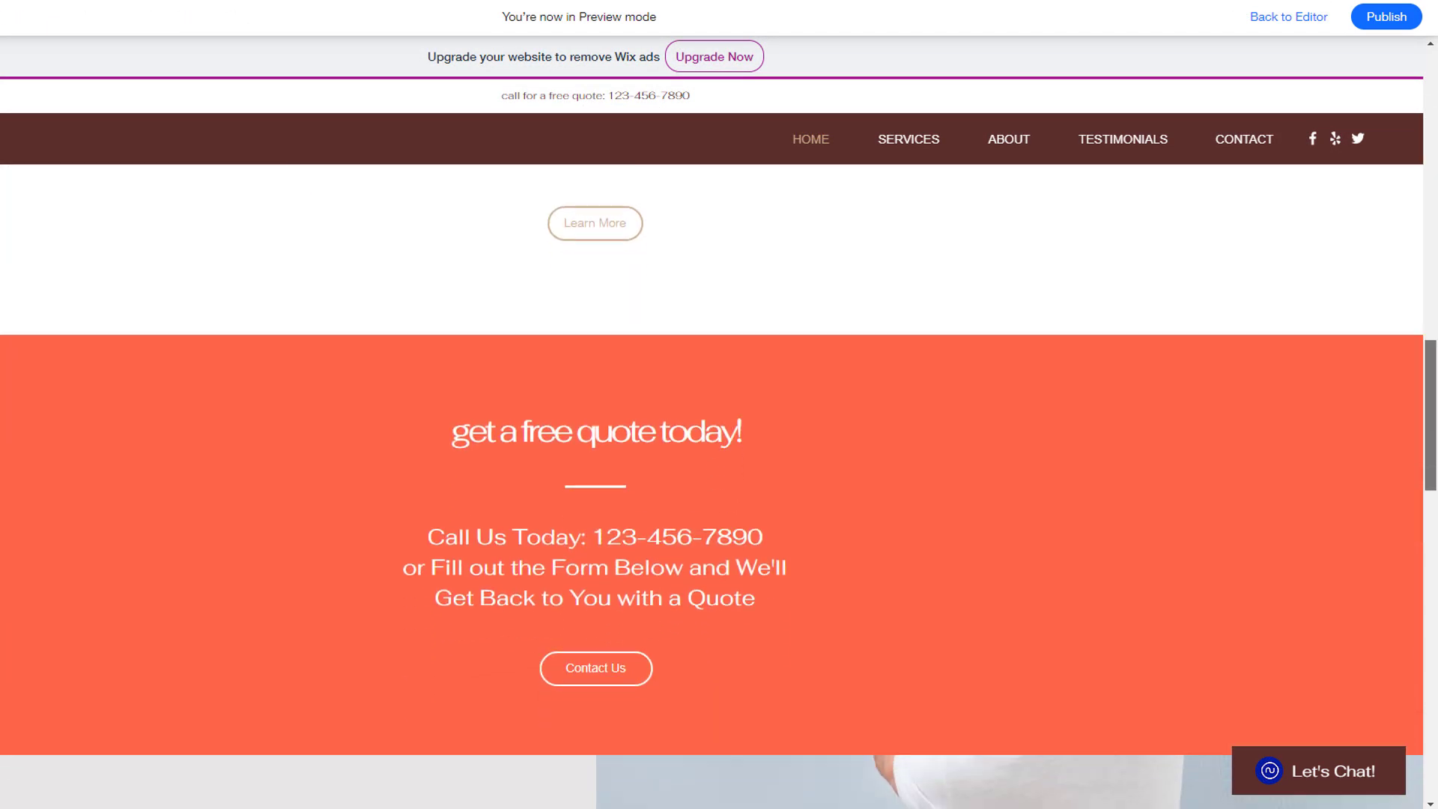
pyautogui.scroll(15, 1202, 625)
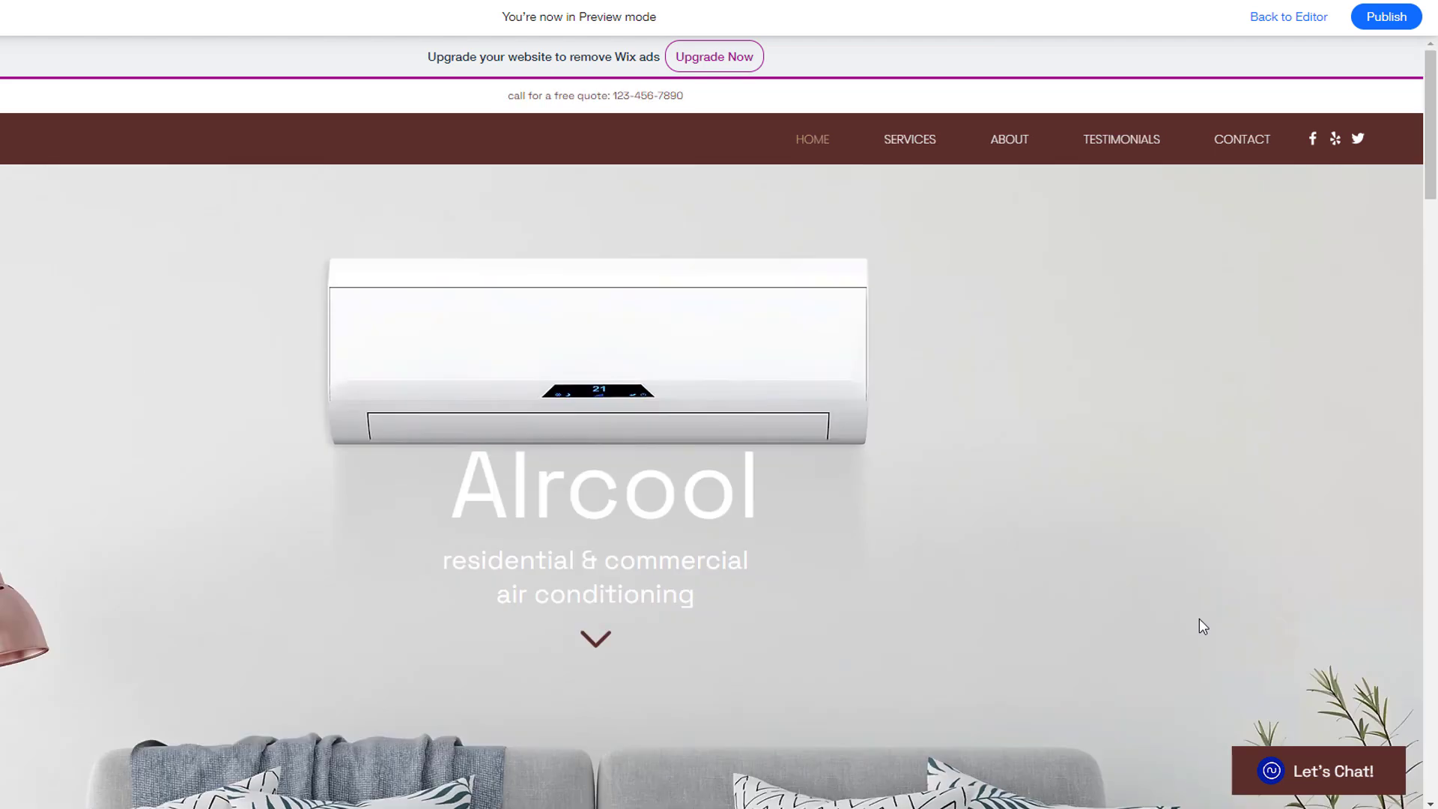
pyautogui.click(909, 139)
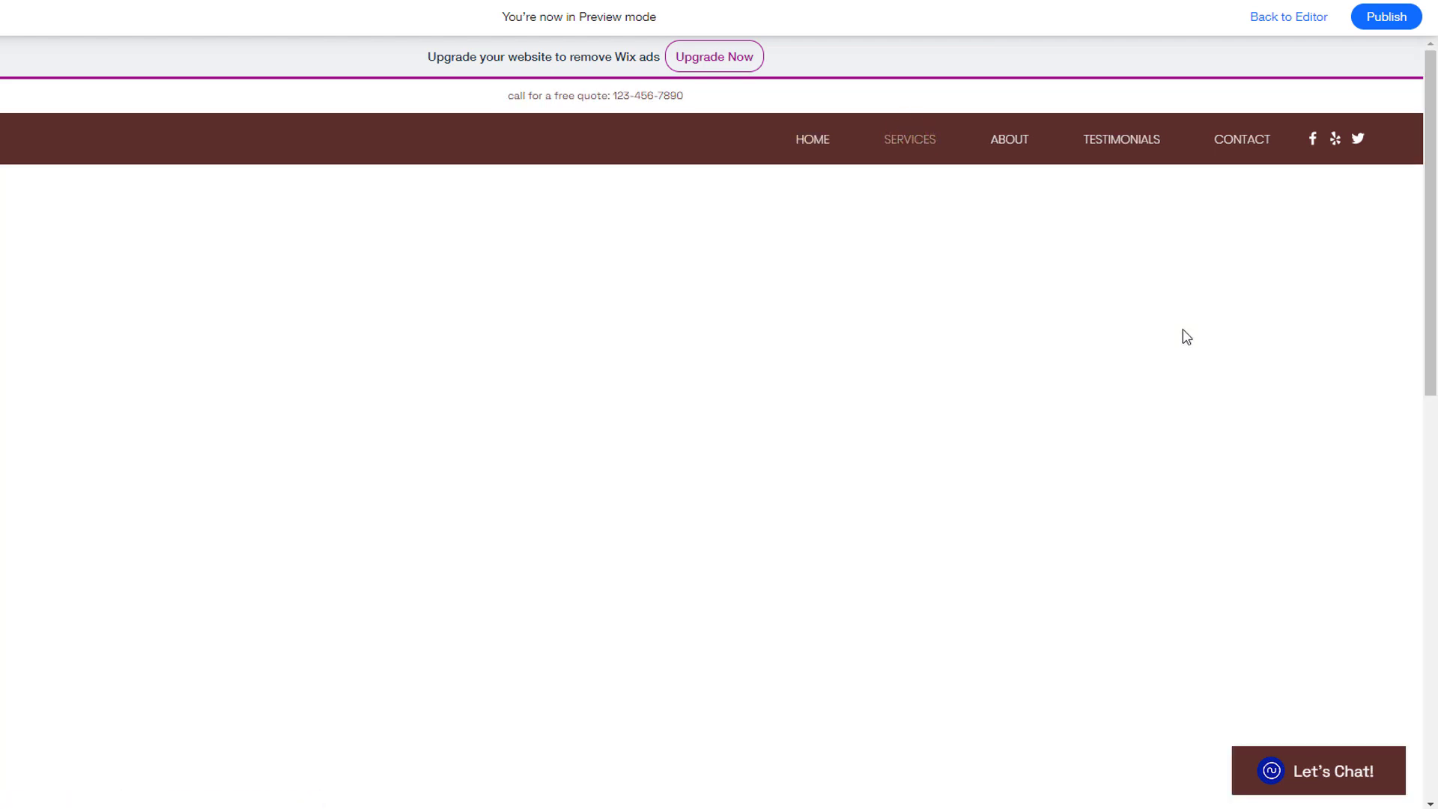
pyautogui.moveTo(1434, 193)
pyautogui.mouseDown()
pyautogui.moveTo(1435, 577)
pyautogui.moveTo(1435, 172)
pyautogui.mouseUp()
pyautogui.click(810, 141)
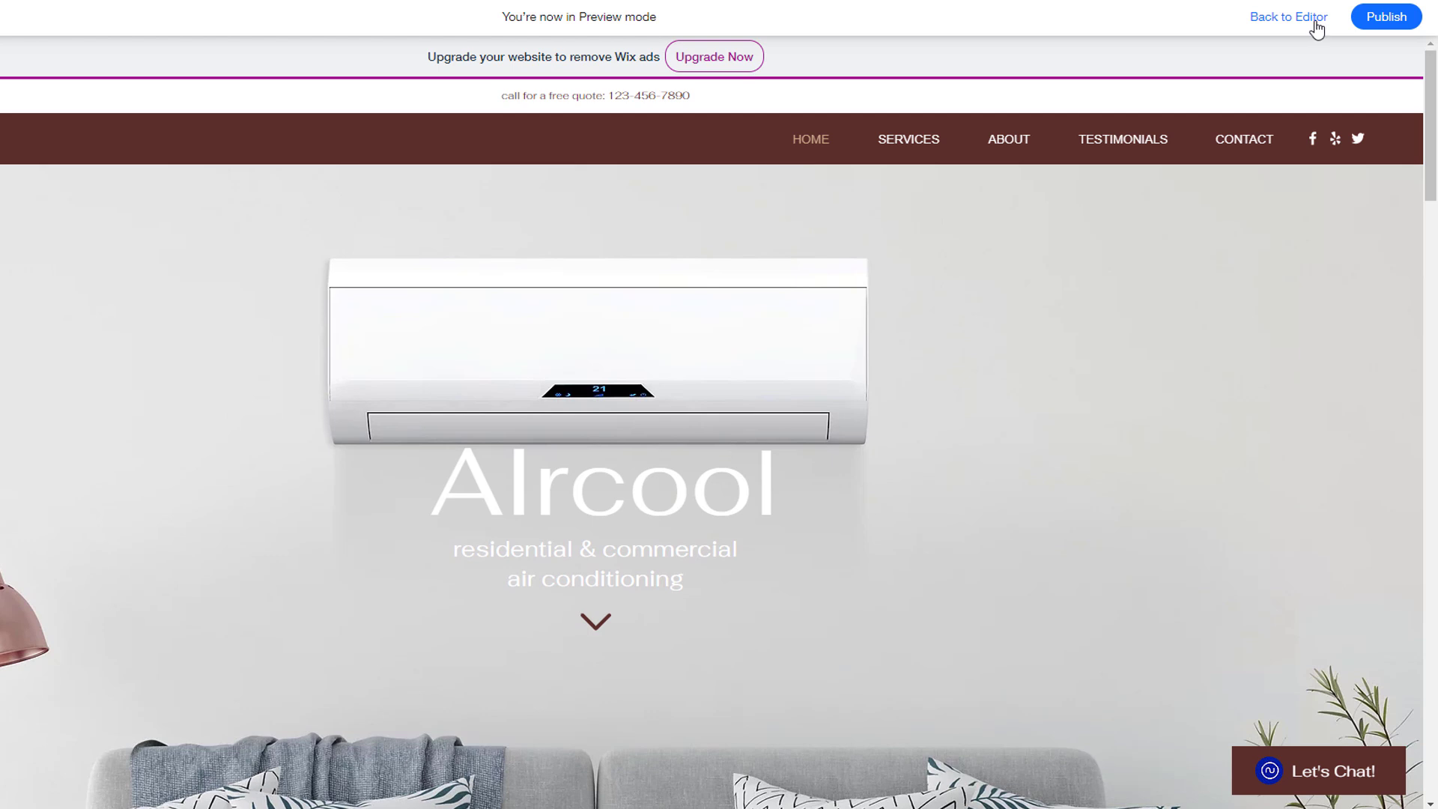
pyautogui.click(1307, 25)
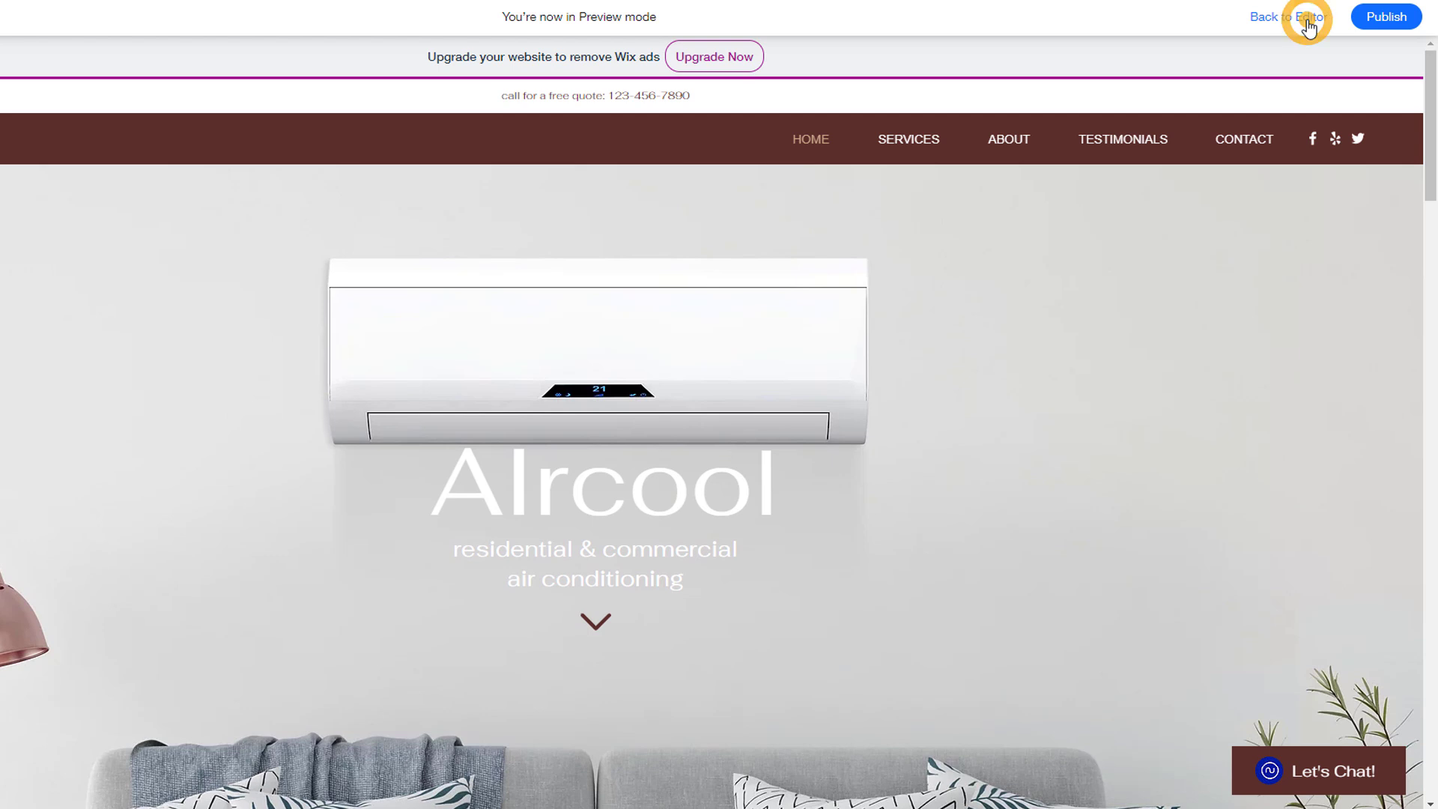
# Step: Save the site and dismiss the site-saved confirmation
pyautogui.click(1246, 18)
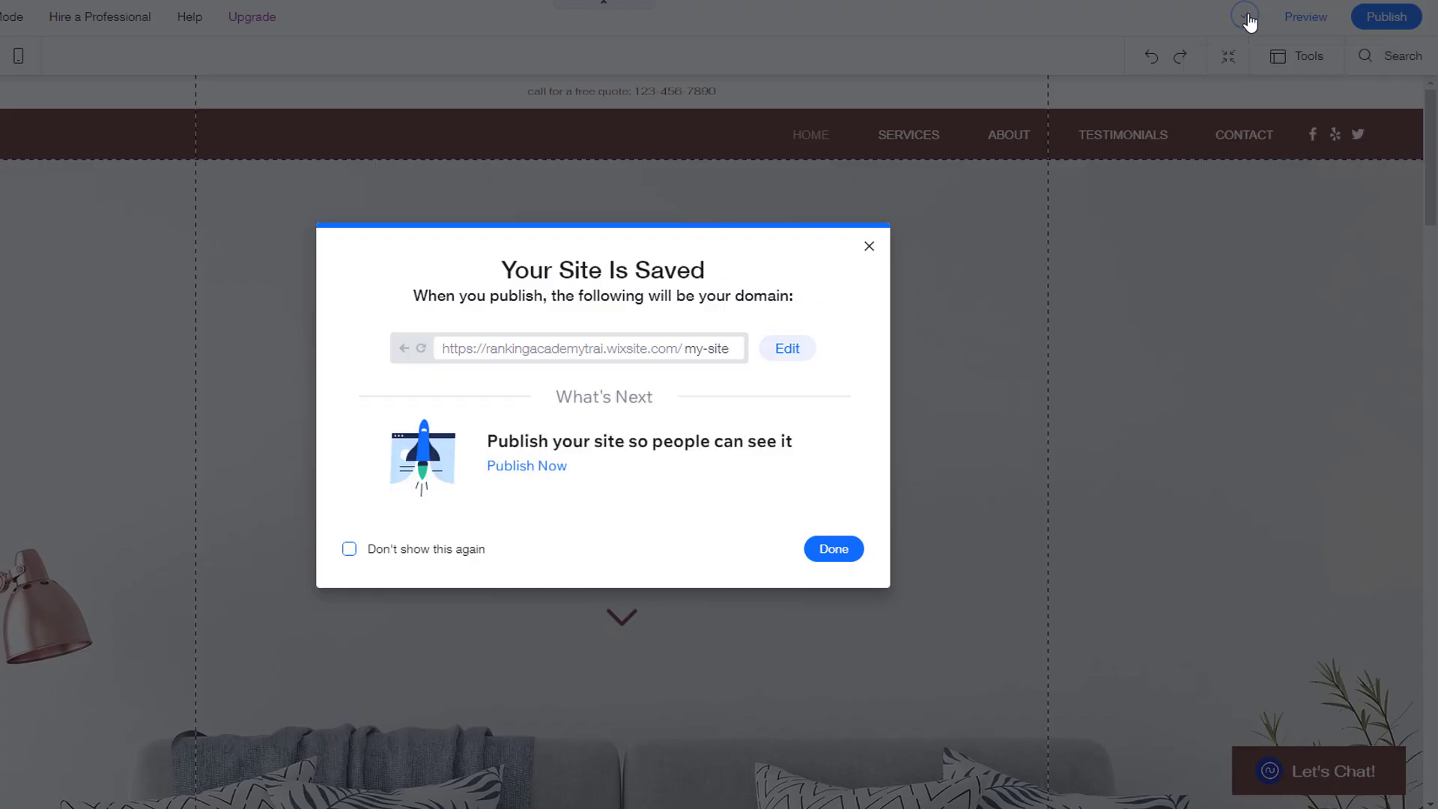
pyautogui.click(821, 553)
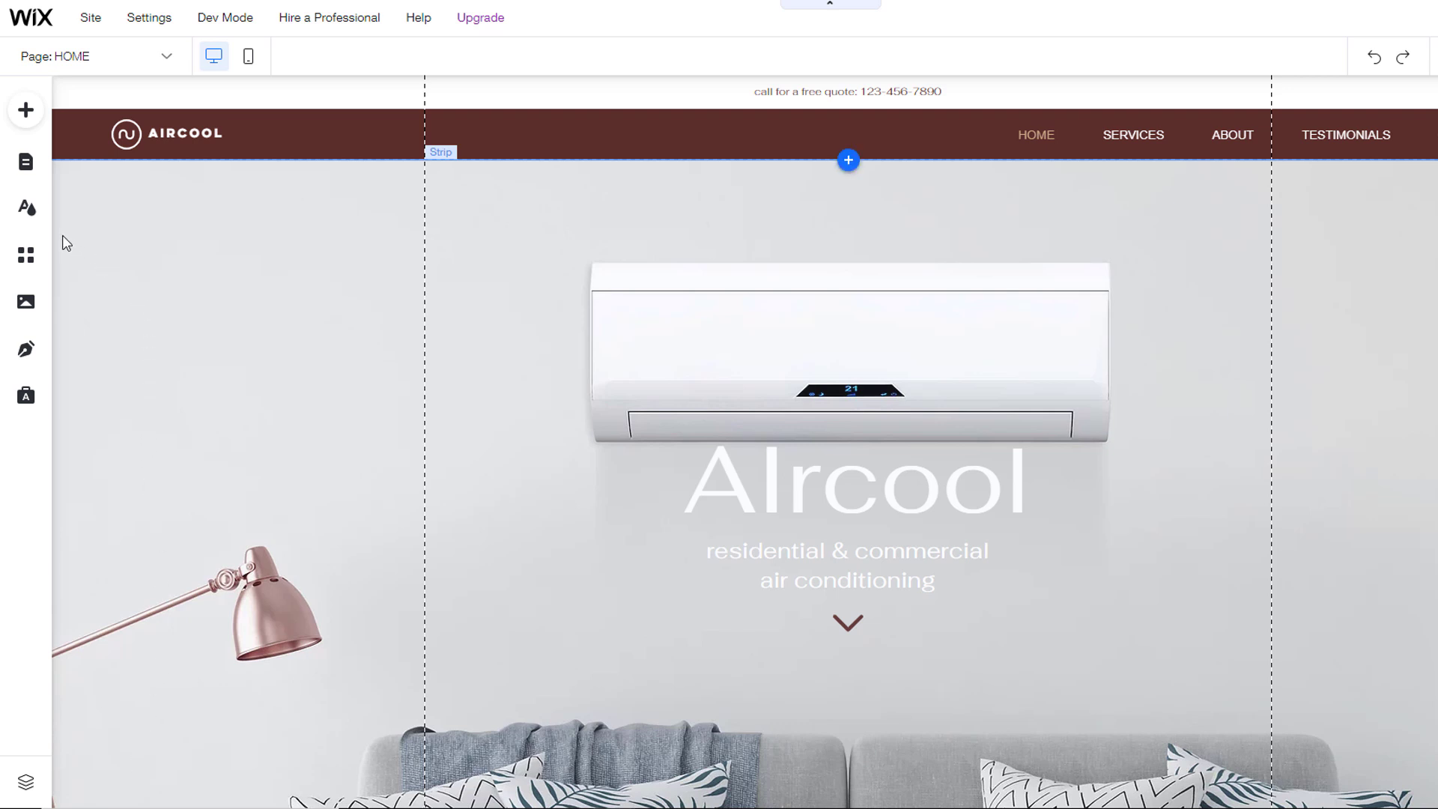
# Step: In Site Design's text theme customization, open the 17px Paragraph 2 style for editing
pyautogui.click(26, 209)
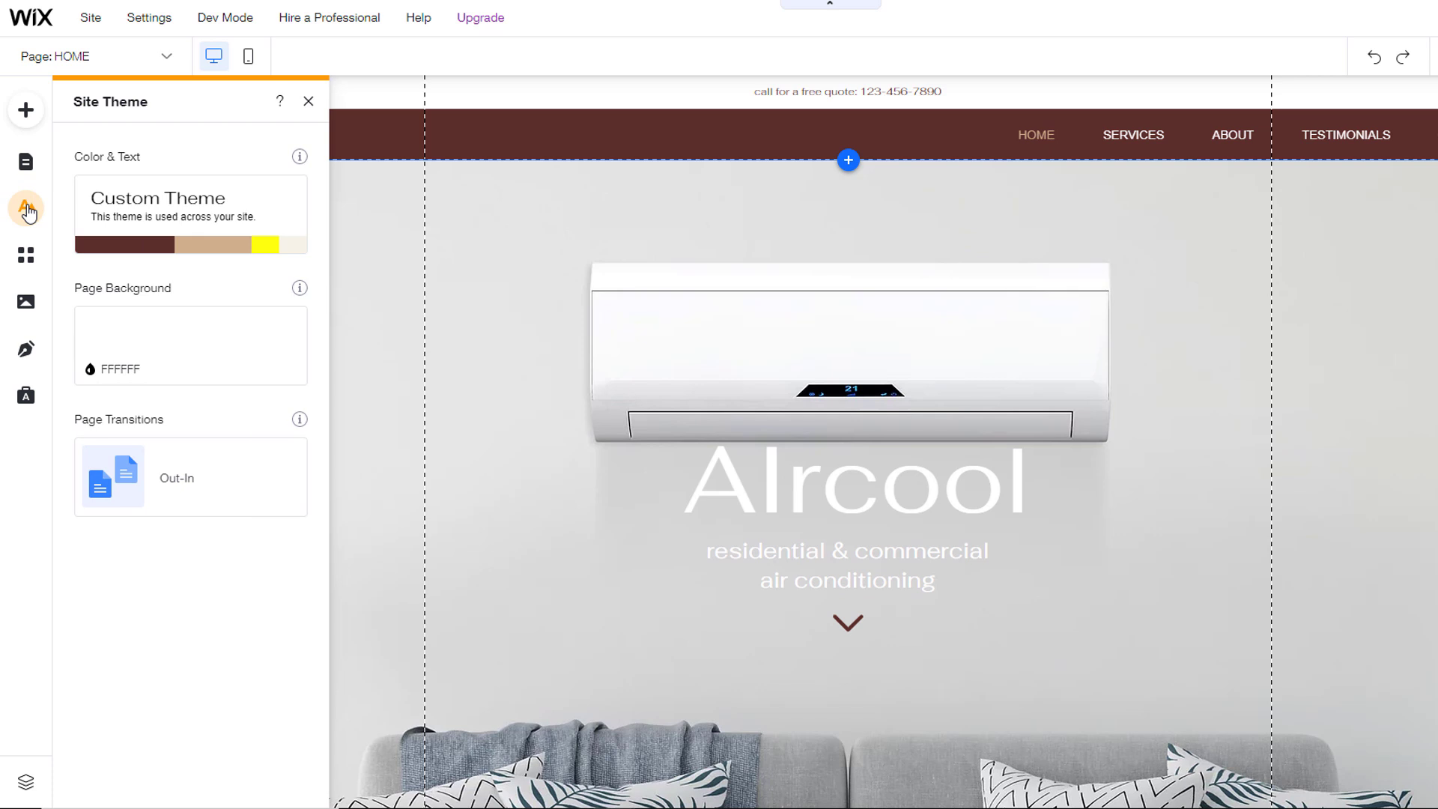
pyautogui.moveTo(166, 214)
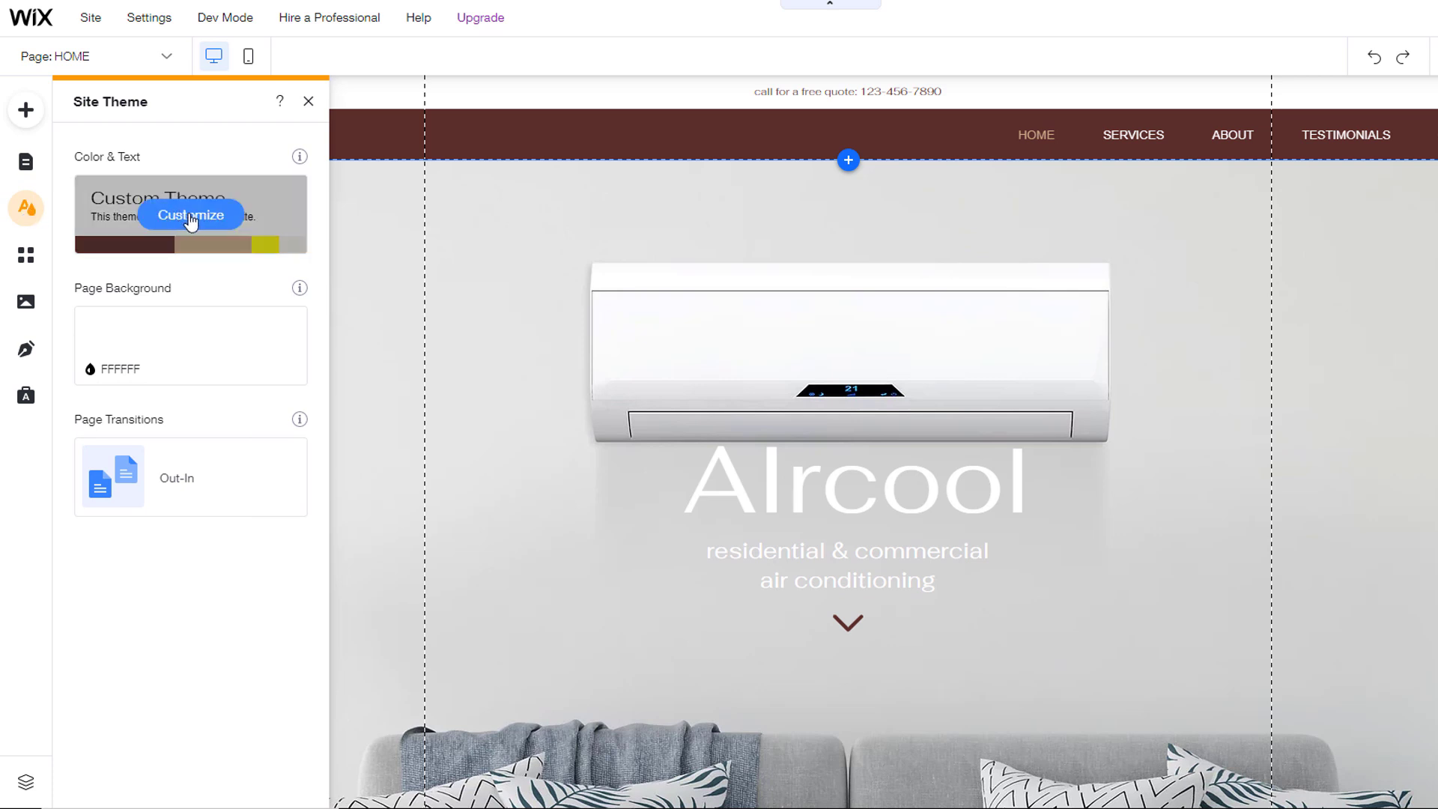
pyautogui.click(201, 224)
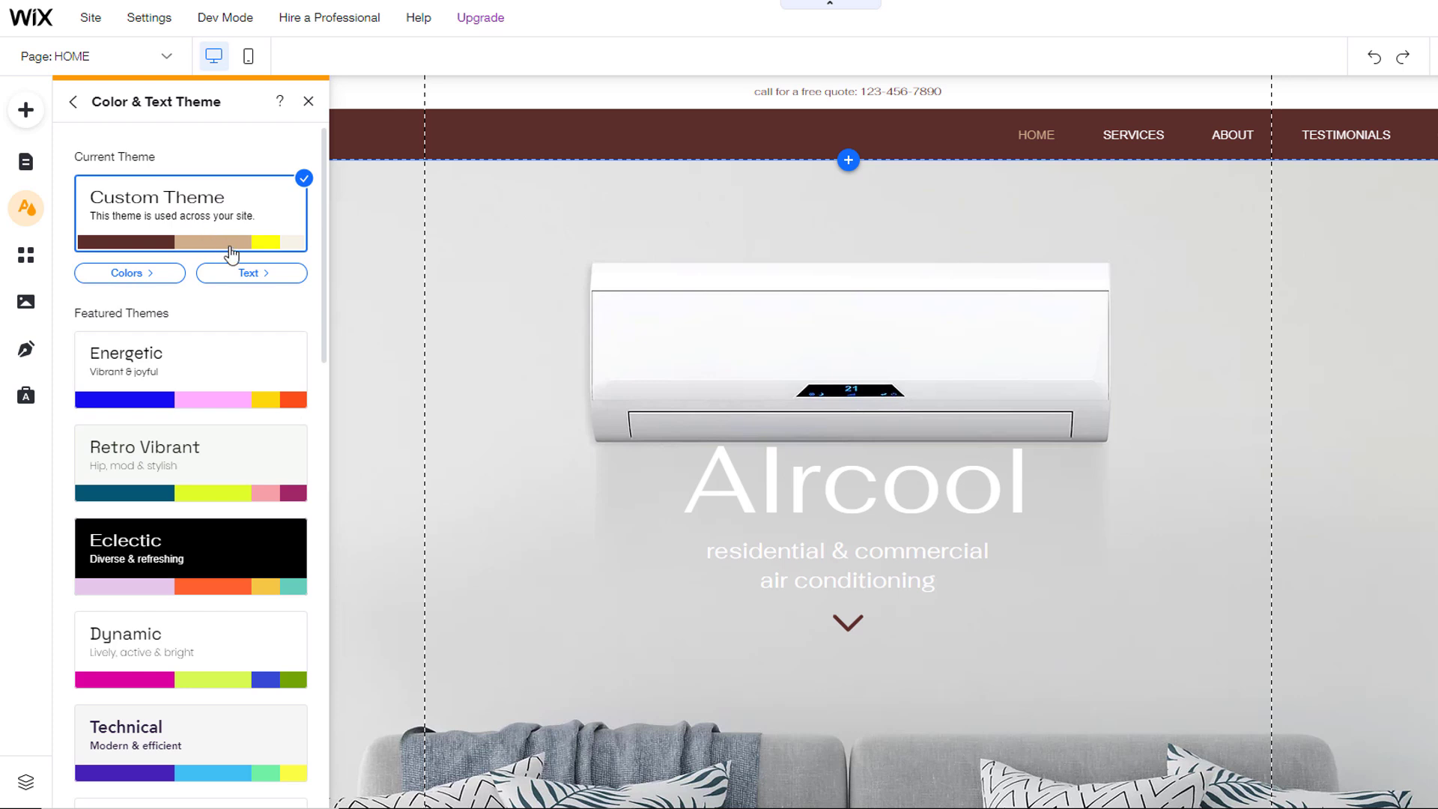
pyautogui.click(248, 276)
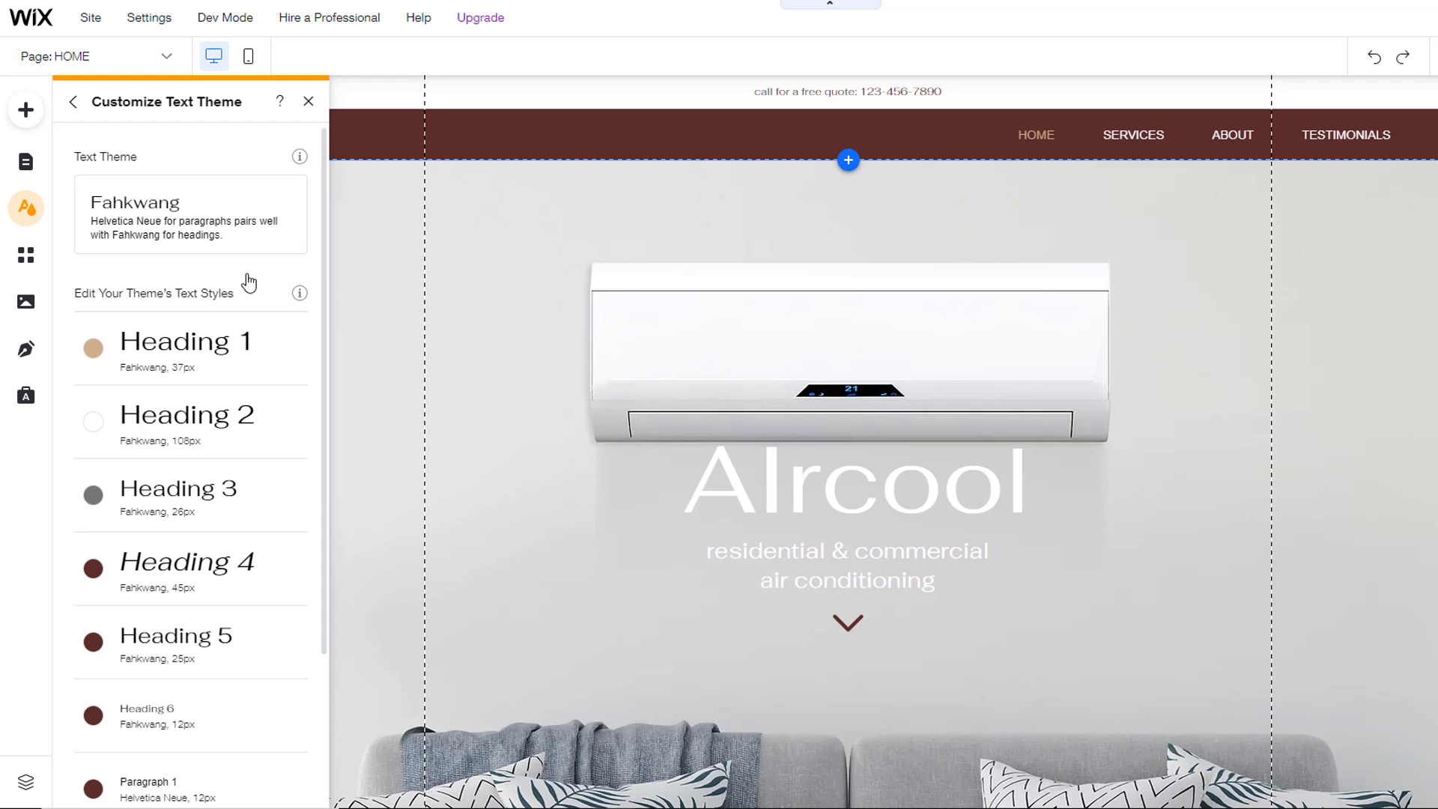
pyautogui.moveTo(321, 368); pyautogui.dragTo(325, 464)
pyautogui.moveTo(324, 482); pyautogui.dragTo(323, 496)
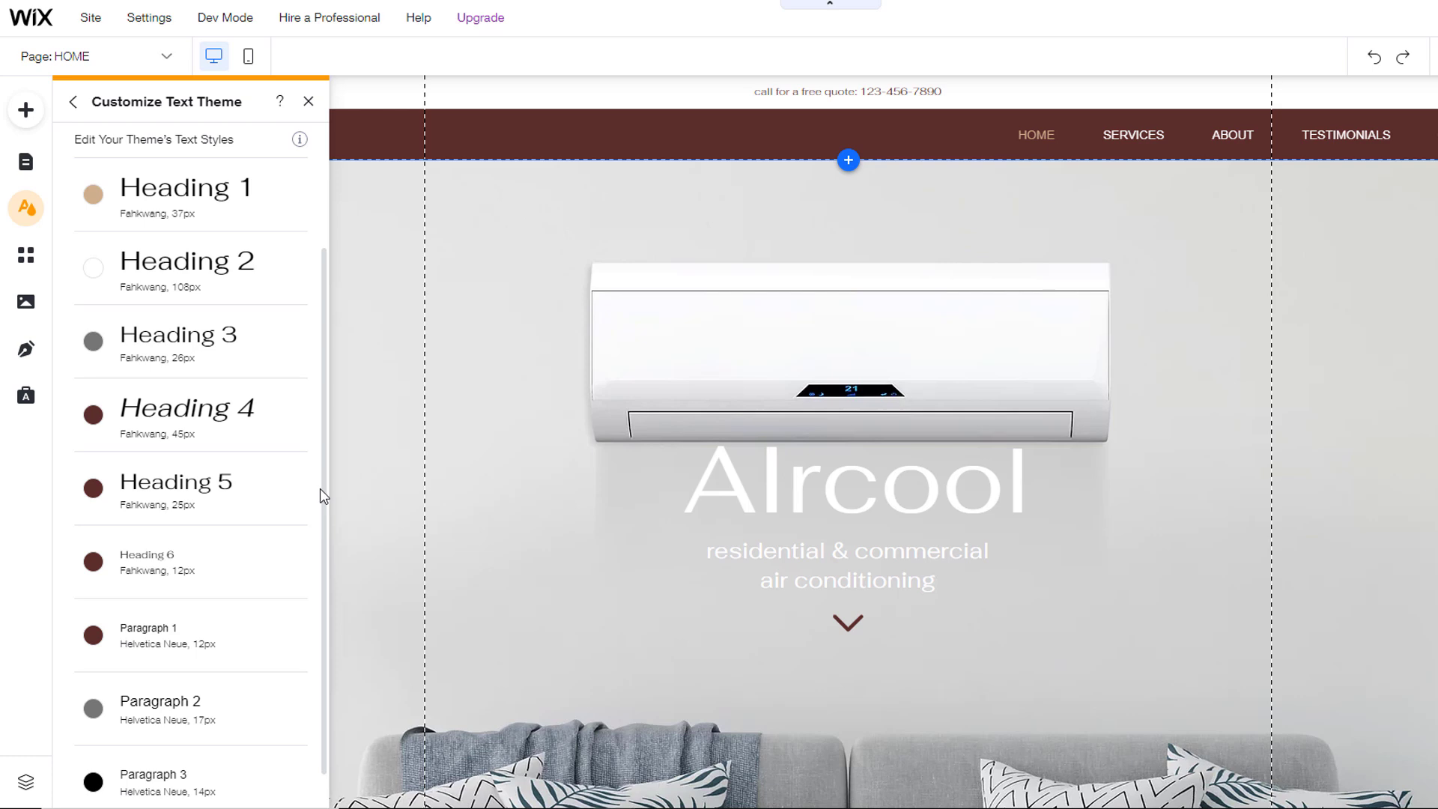
pyautogui.scroll(-5, 389, 482)
pyautogui.scroll(-15, 389, 480)
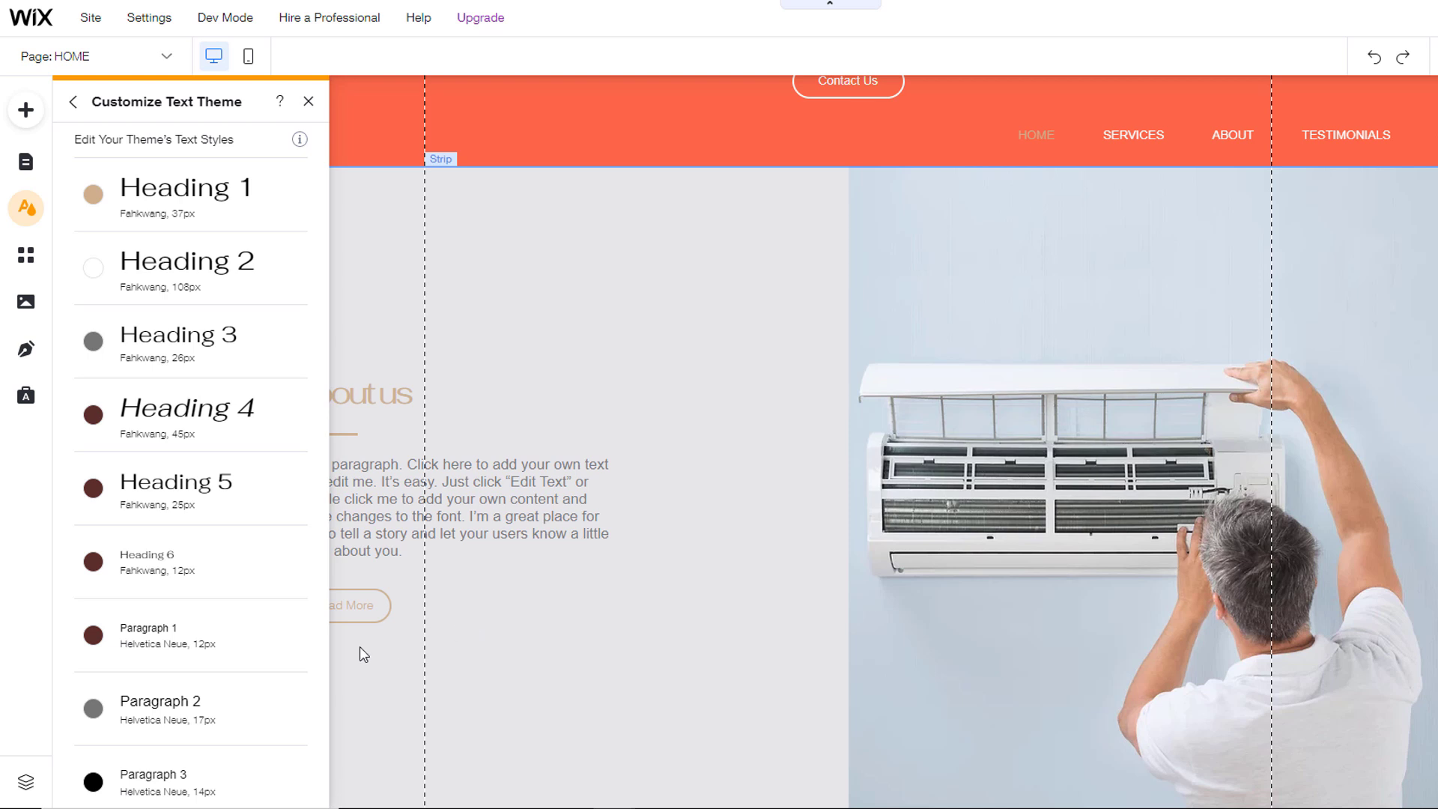
pyautogui.click(292, 713)
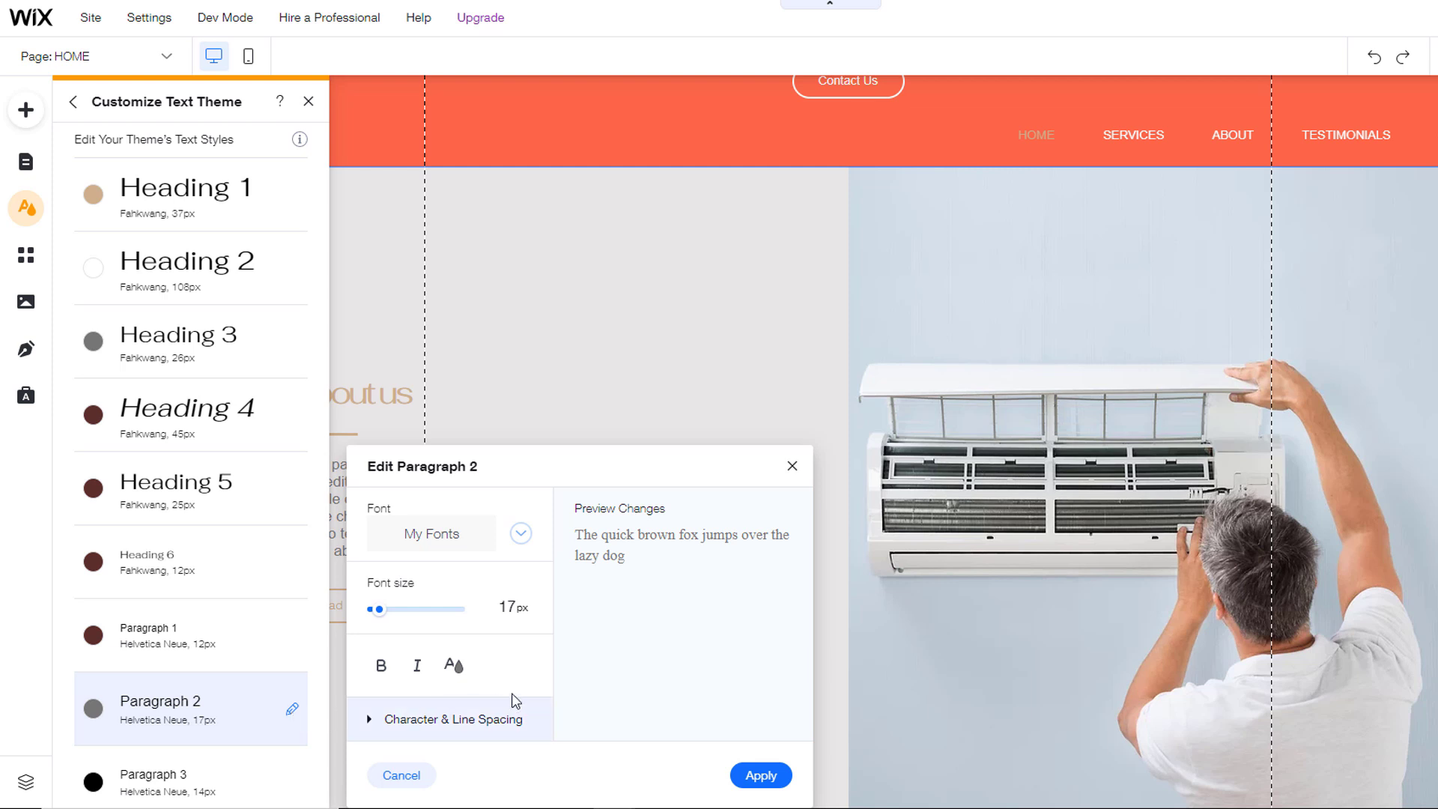
# Step: Make the Paragraph 2 style black with a 20px font size and apply it
pyautogui.click(454, 665)
pyautogui.click(678, 553)
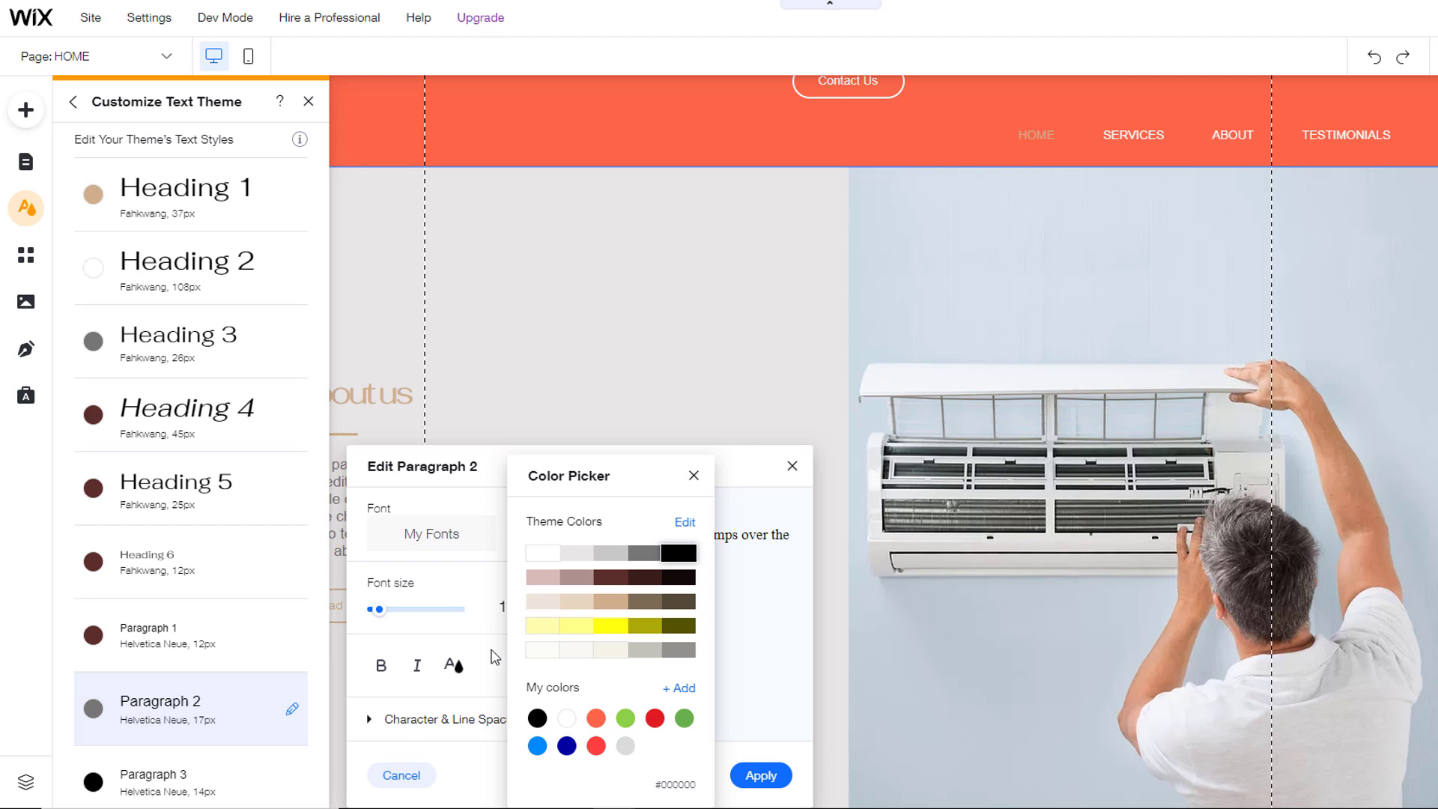
pyautogui.click(483, 627)
pyautogui.click(524, 605)
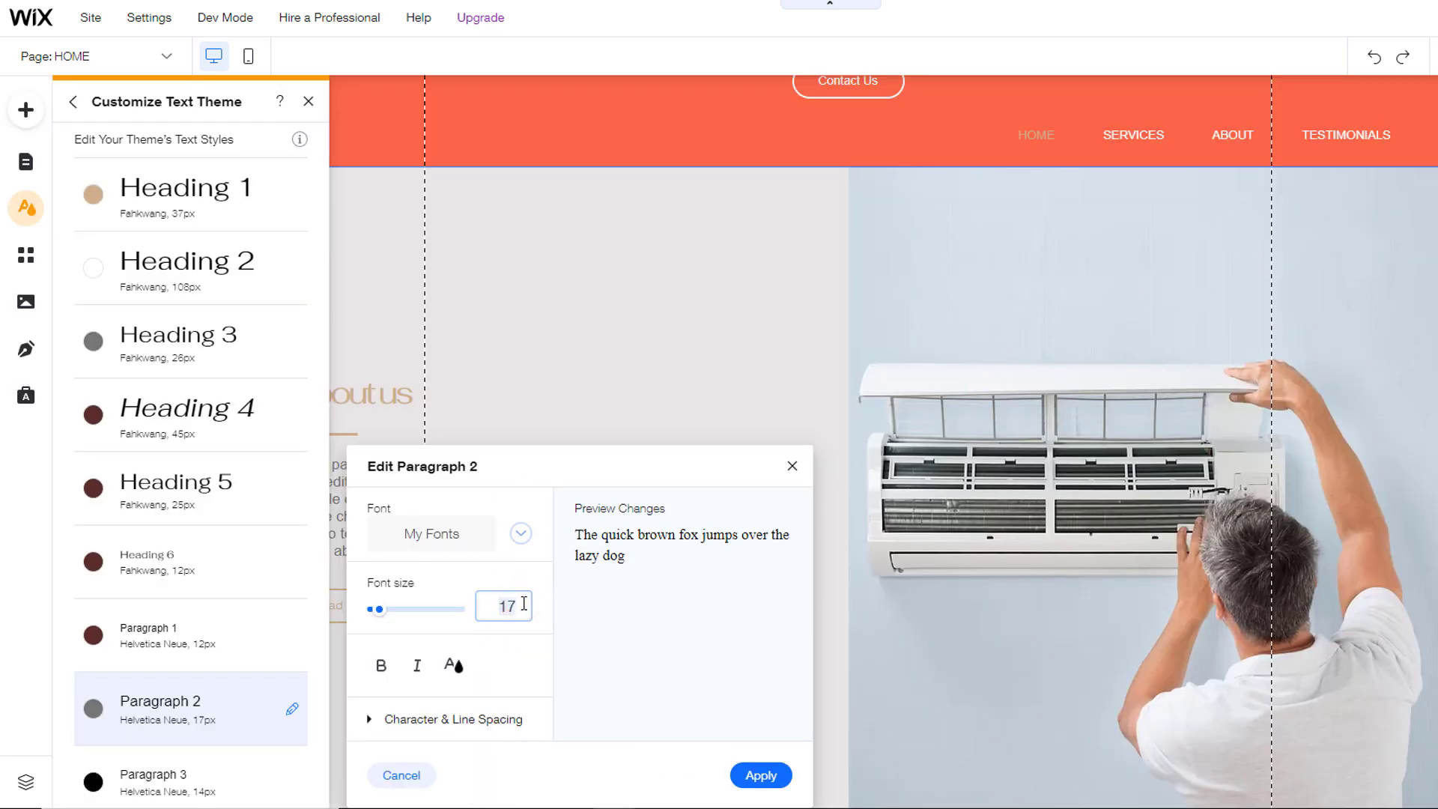
pyautogui.write('20')
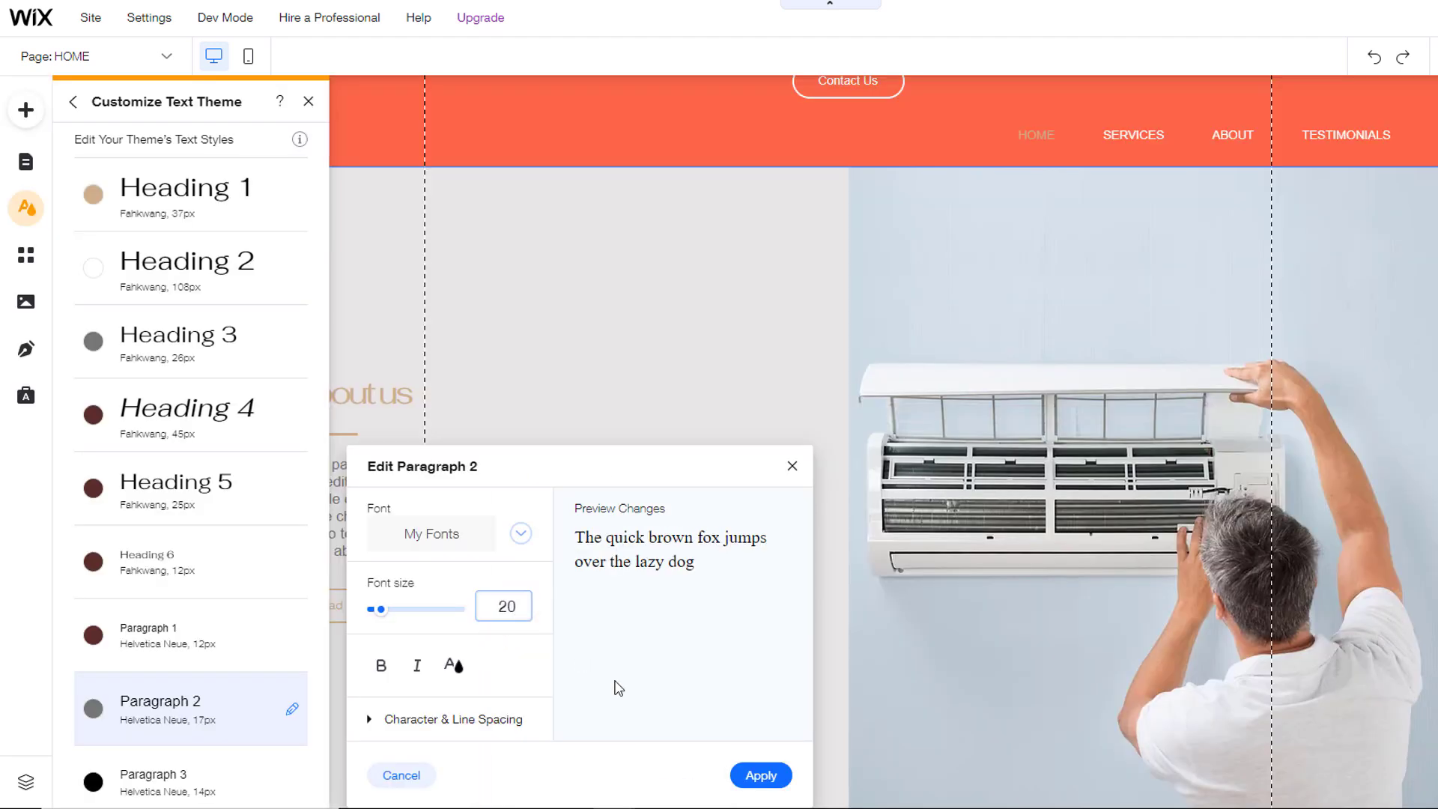
pyautogui.click(762, 779)
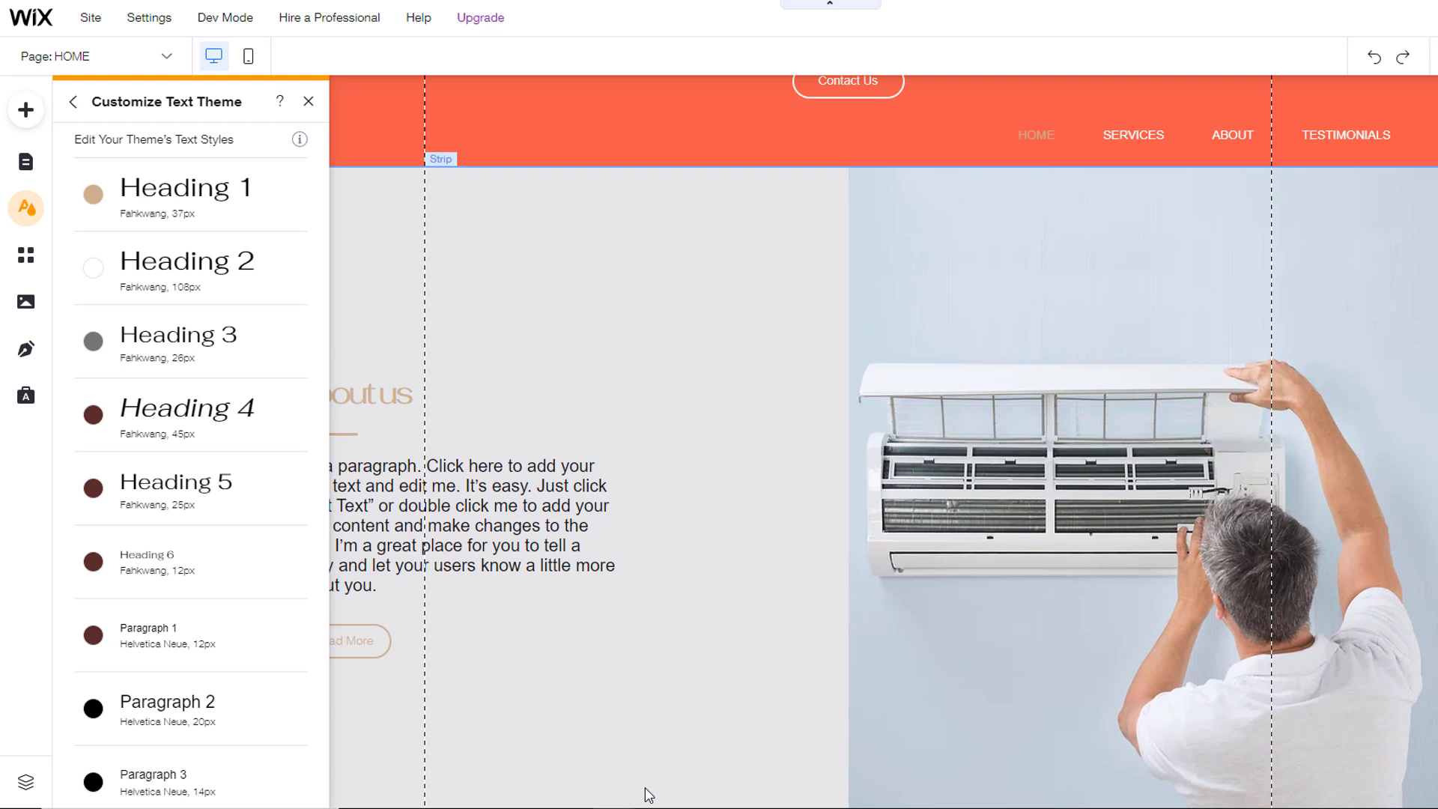
pyautogui.scroll(2, 270, 699)
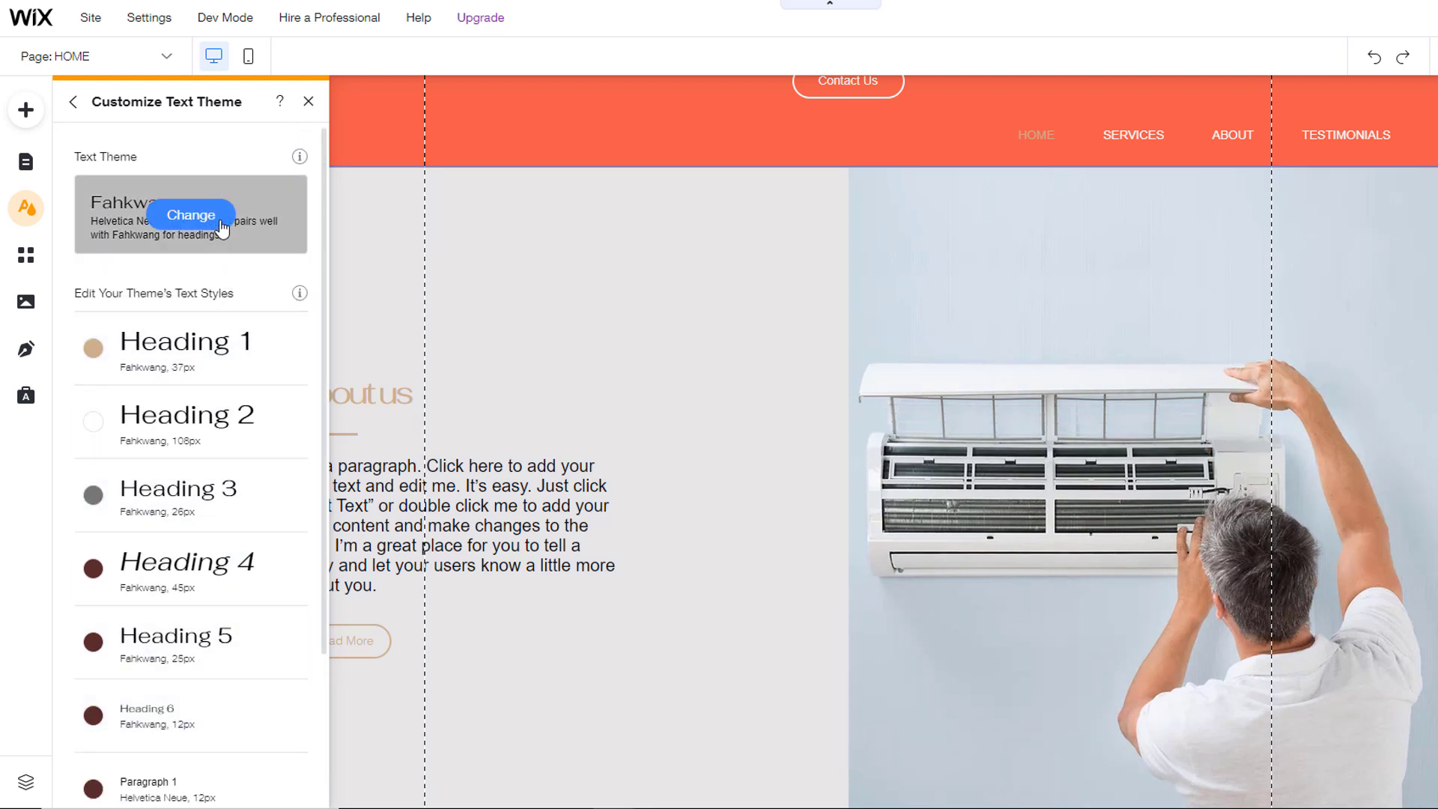
# Step: Open the text theme list and preview the Avenir and Forum themes
pyautogui.click(189, 217)
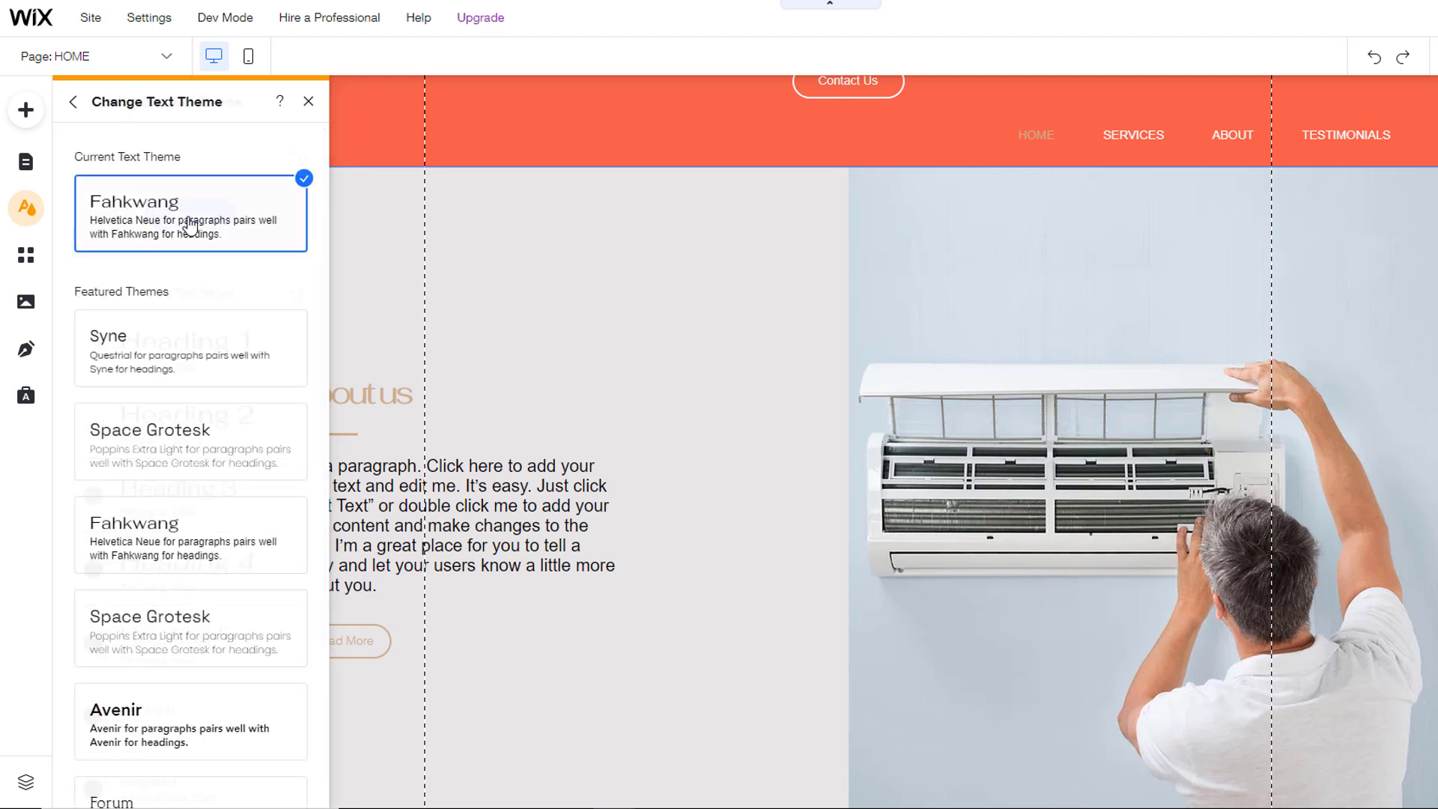
pyautogui.click(325, 200)
pyautogui.moveTo(325, 200); pyautogui.dragTo(244, 350)
pyautogui.click(198, 343)
pyautogui.click(193, 428)
# Step: Switch the site to the Space Grotesk text theme and close the theme chooser
pyautogui.scroll(-7, 681, 474)
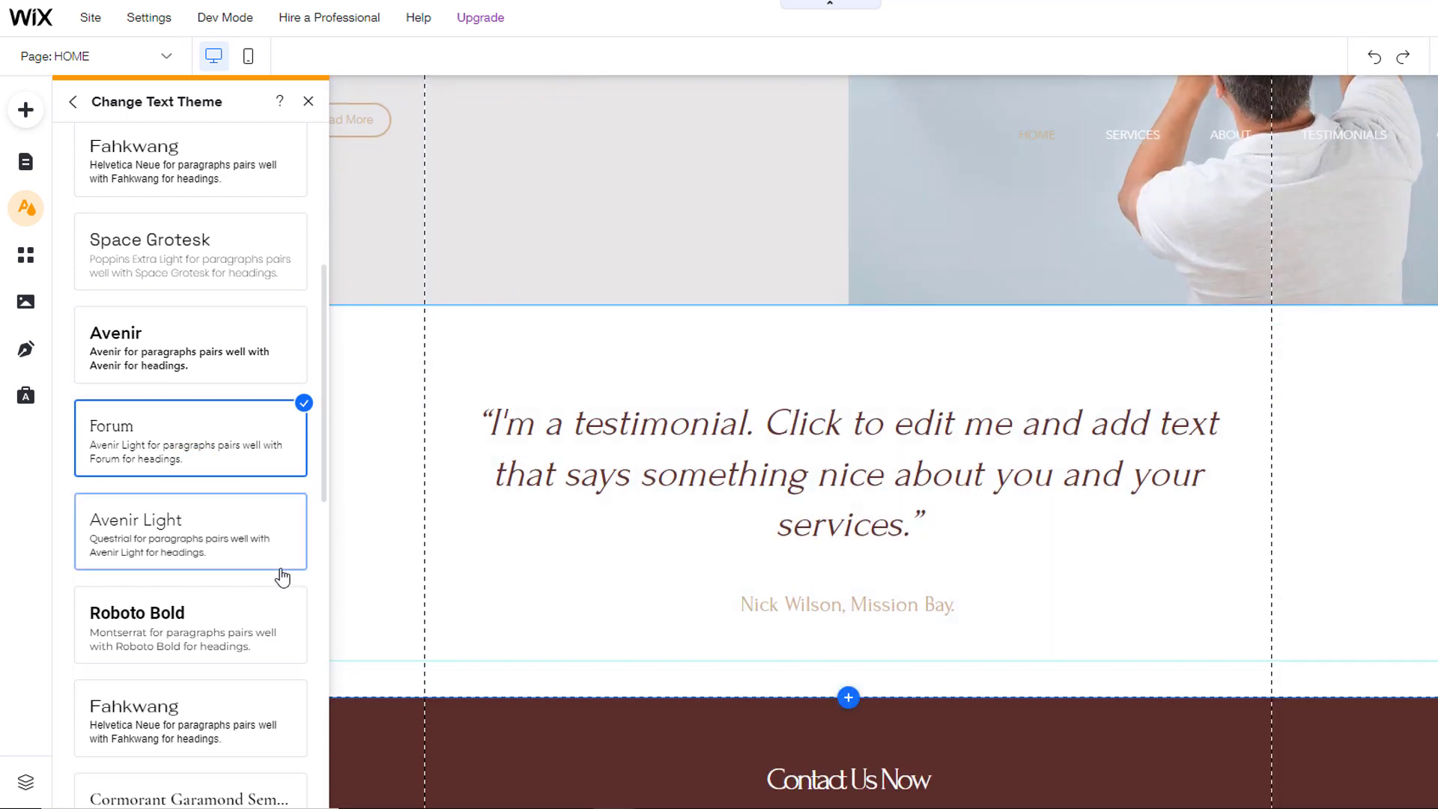
pyautogui.scroll(-3, 529, 494)
pyautogui.scroll(15, 527, 488)
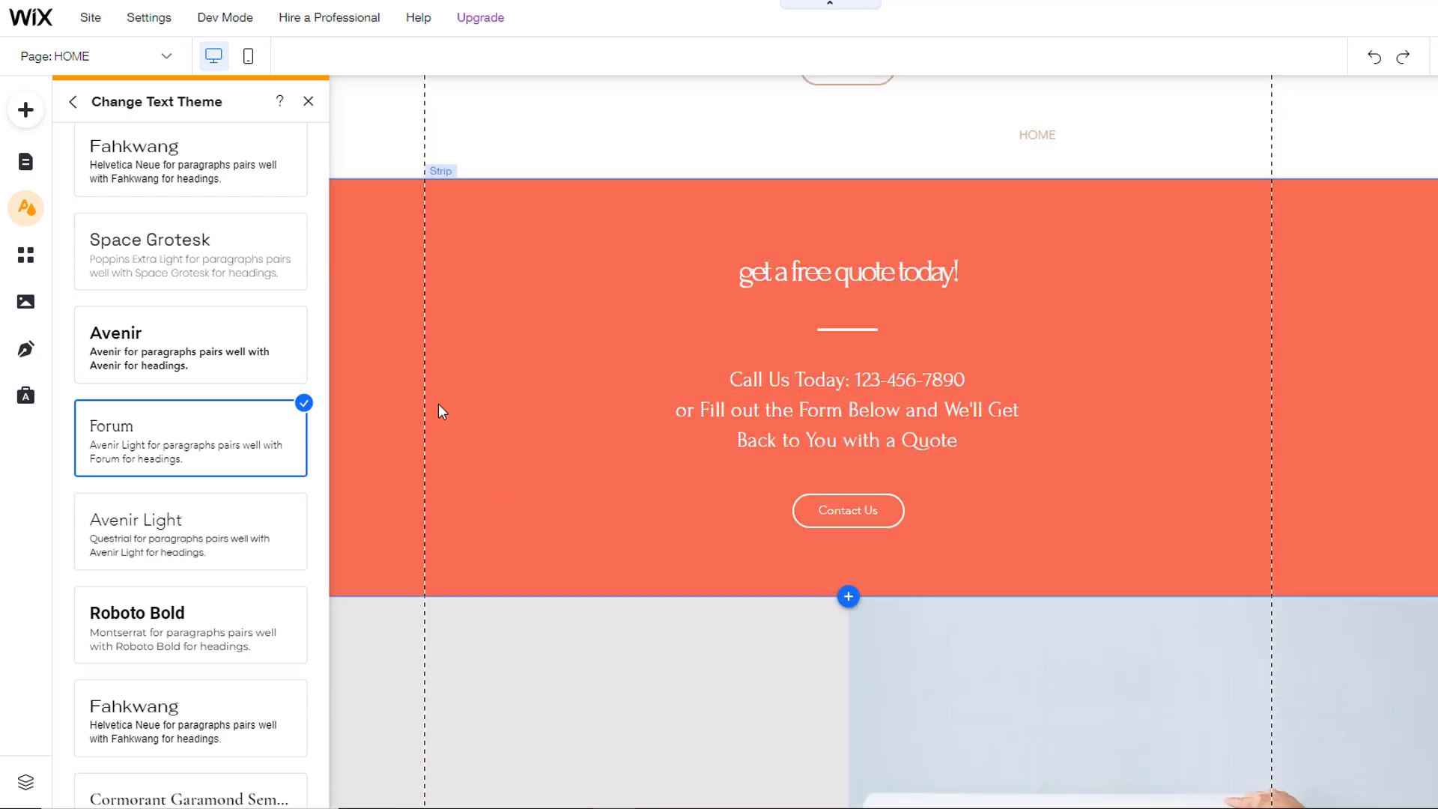
pyautogui.click(189, 241)
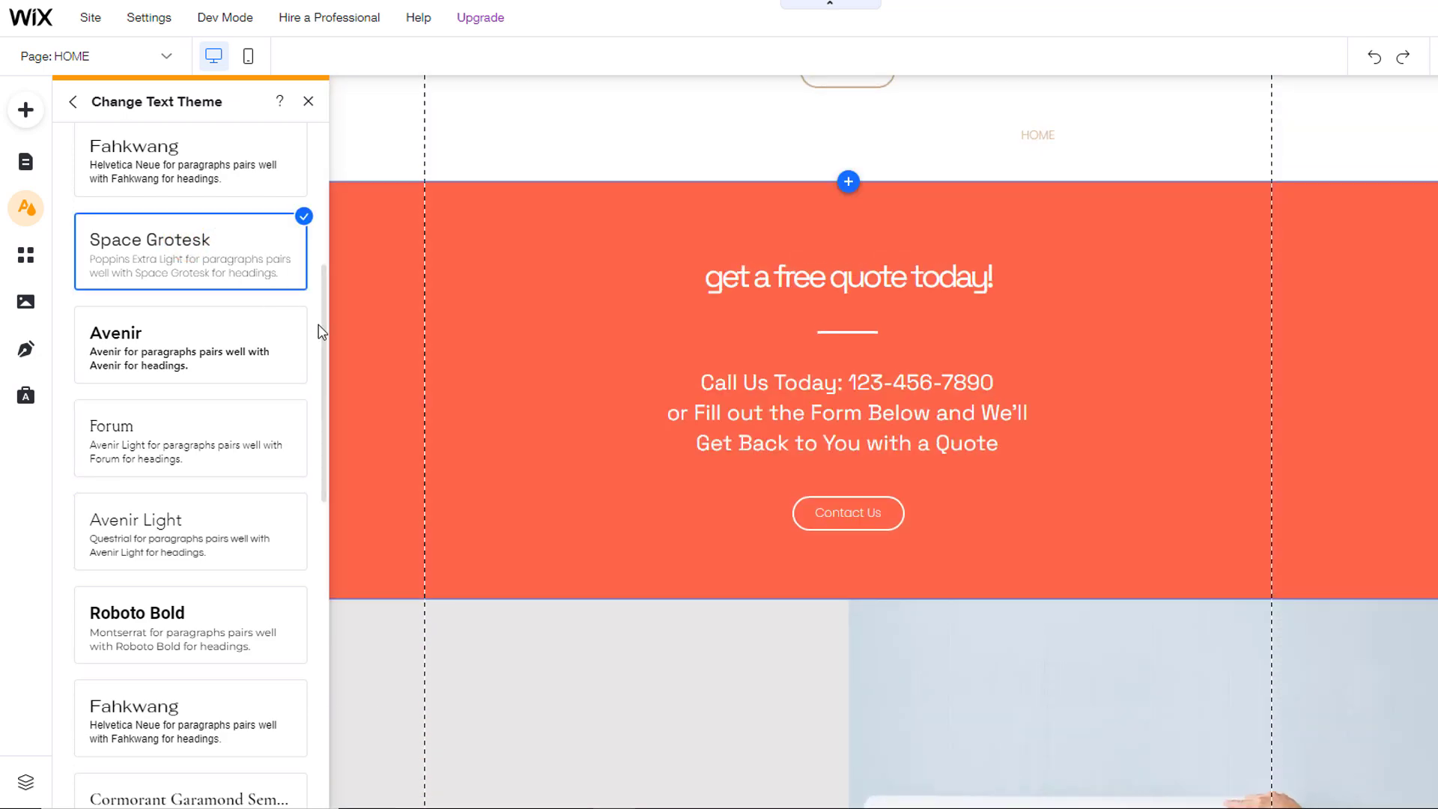
pyautogui.scroll(10, 573, 456)
pyautogui.scroll(8, 574, 463)
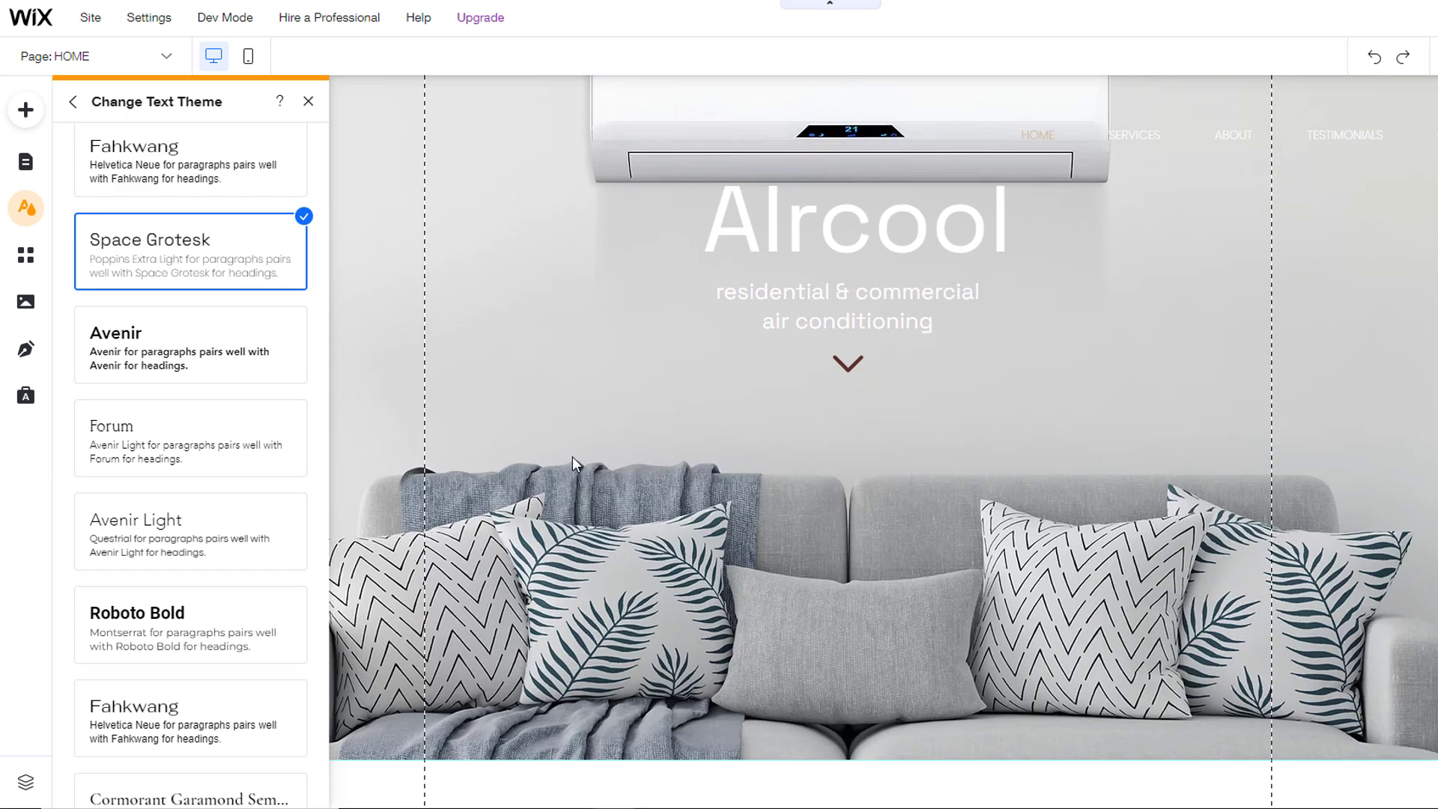
pyautogui.click(308, 101)
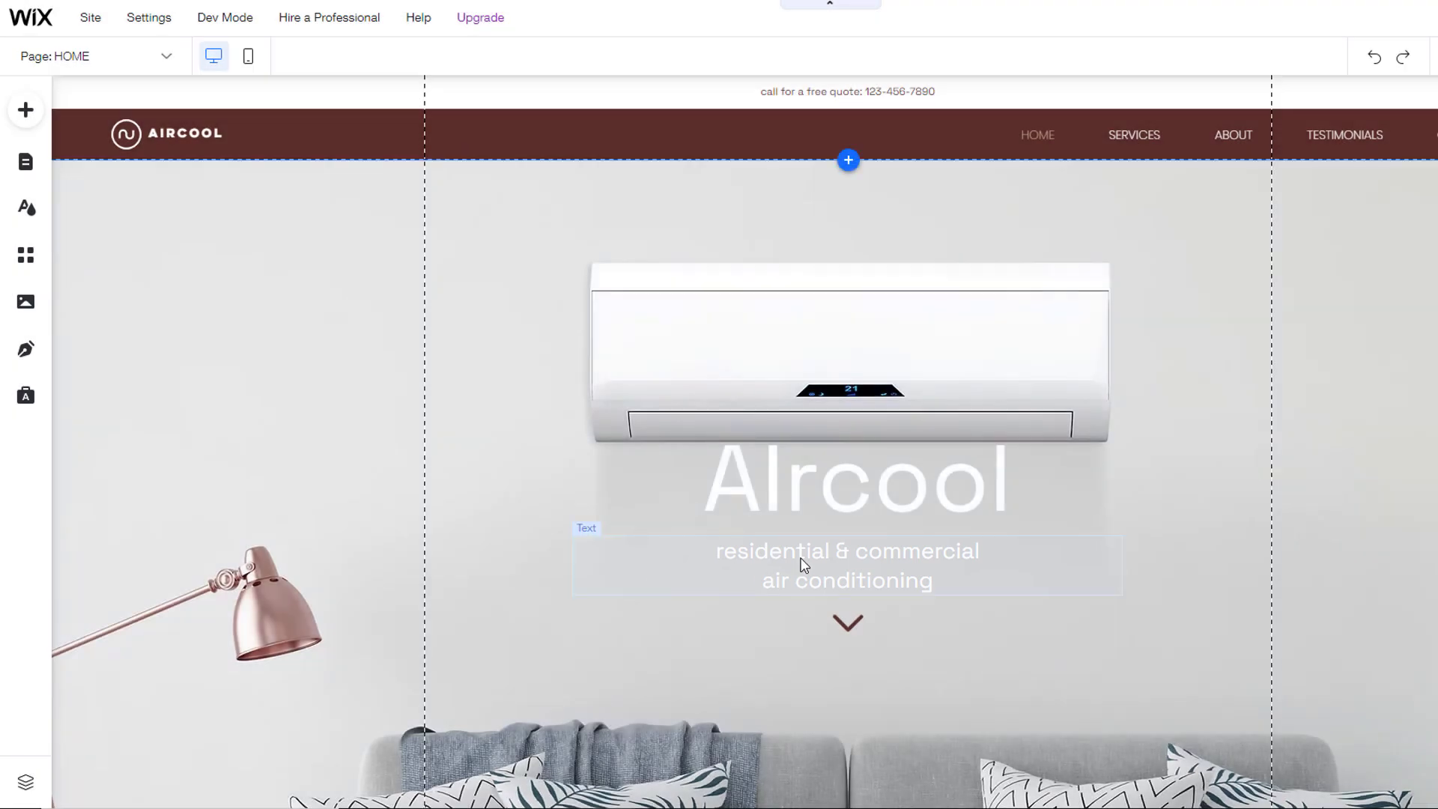
# Step: Set the 'residential & commercial air conditioning' subtitle to 30px in coral orange
pyautogui.click(802, 560)
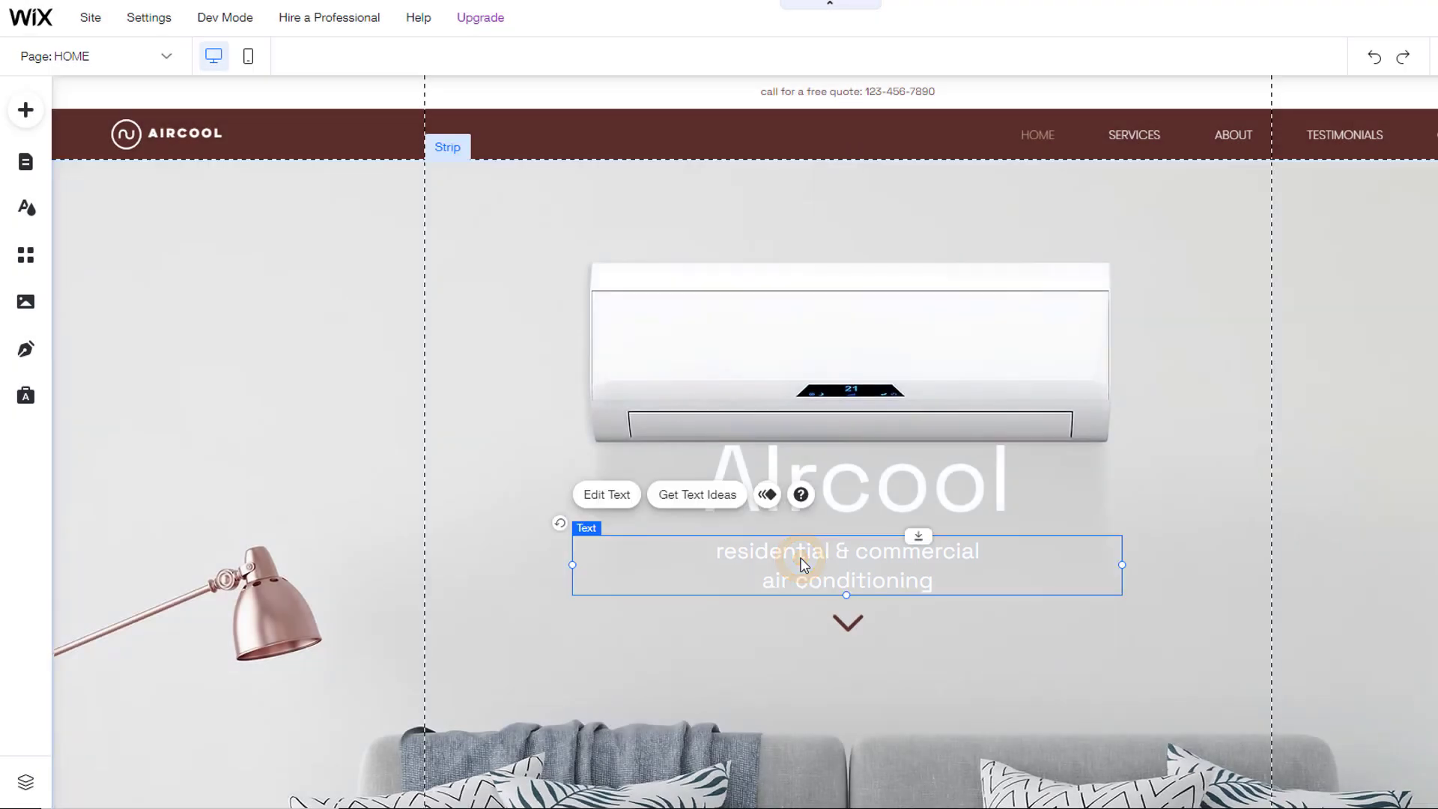
pyautogui.click(609, 495)
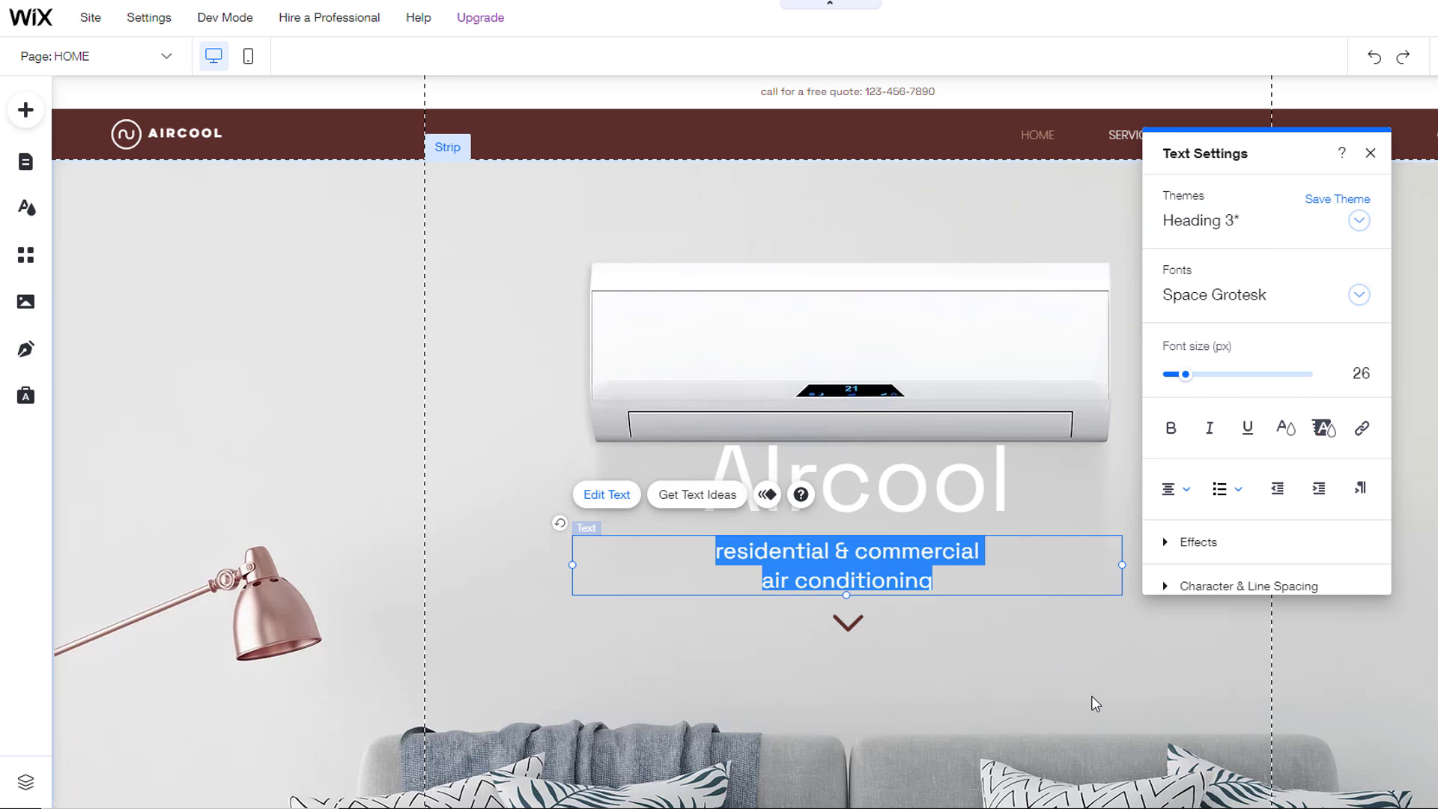
pyautogui.click(1362, 374)
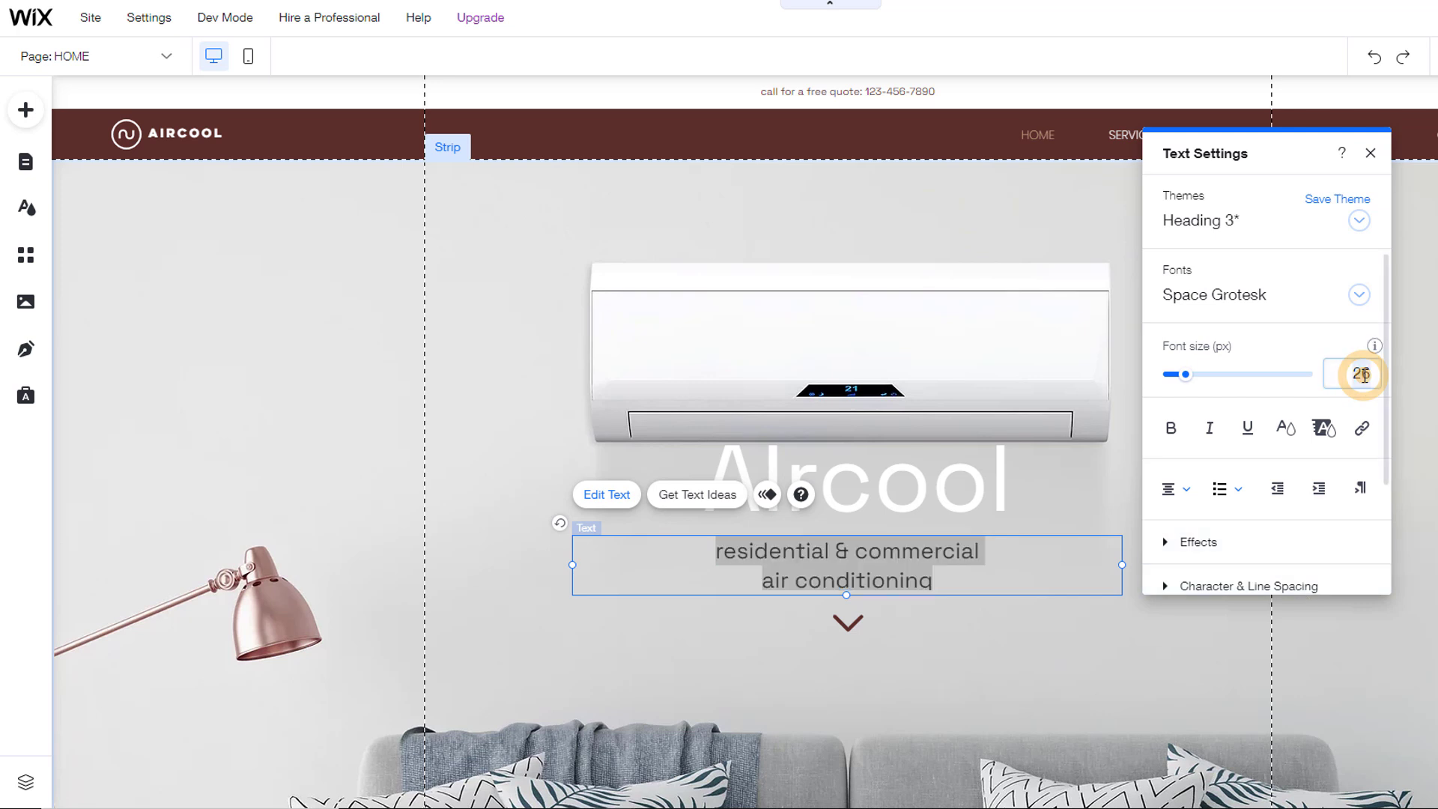
pyautogui.write('30')
pyautogui.click(1324, 428)
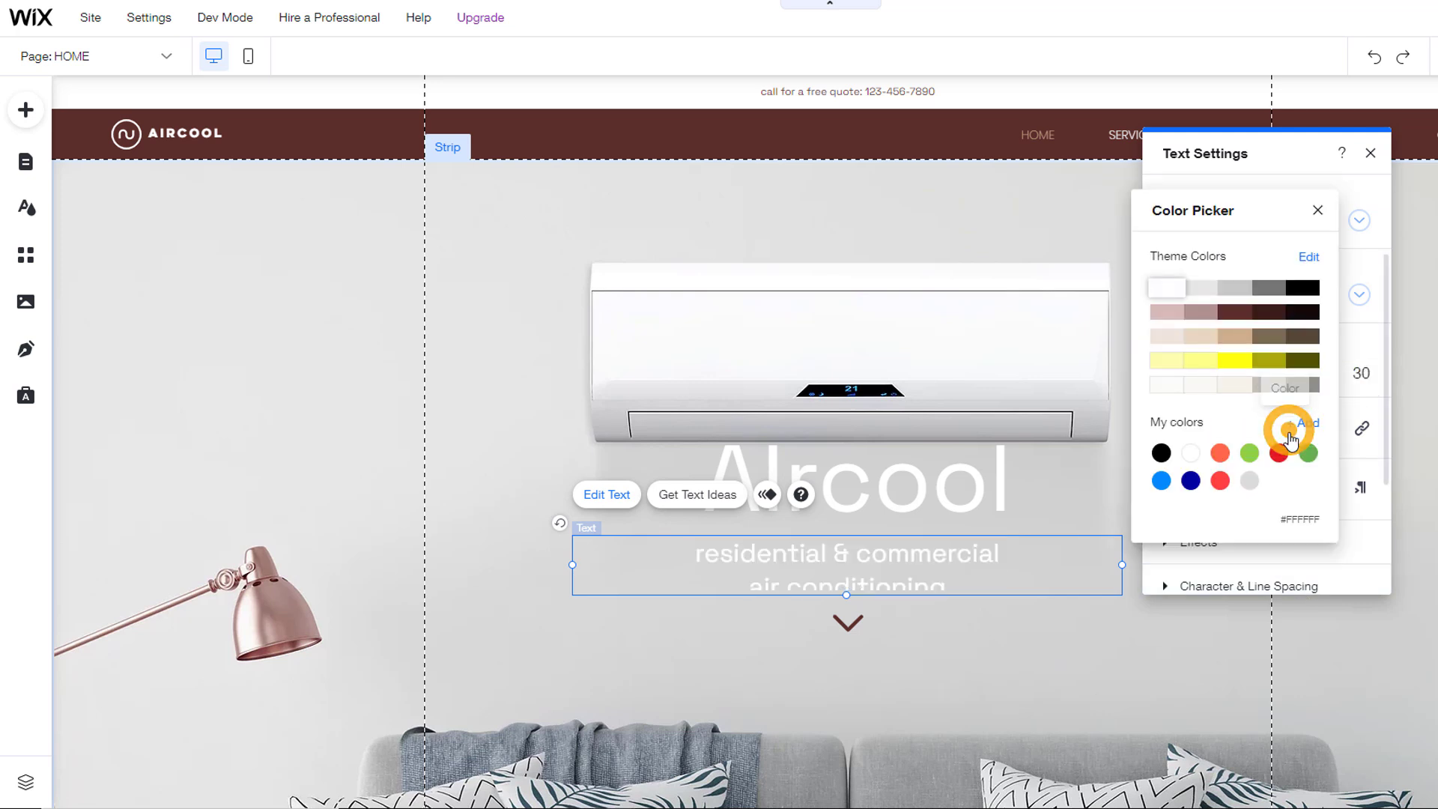
pyautogui.click(1220, 452)
pyautogui.click(1111, 657)
pyautogui.click(1370, 153)
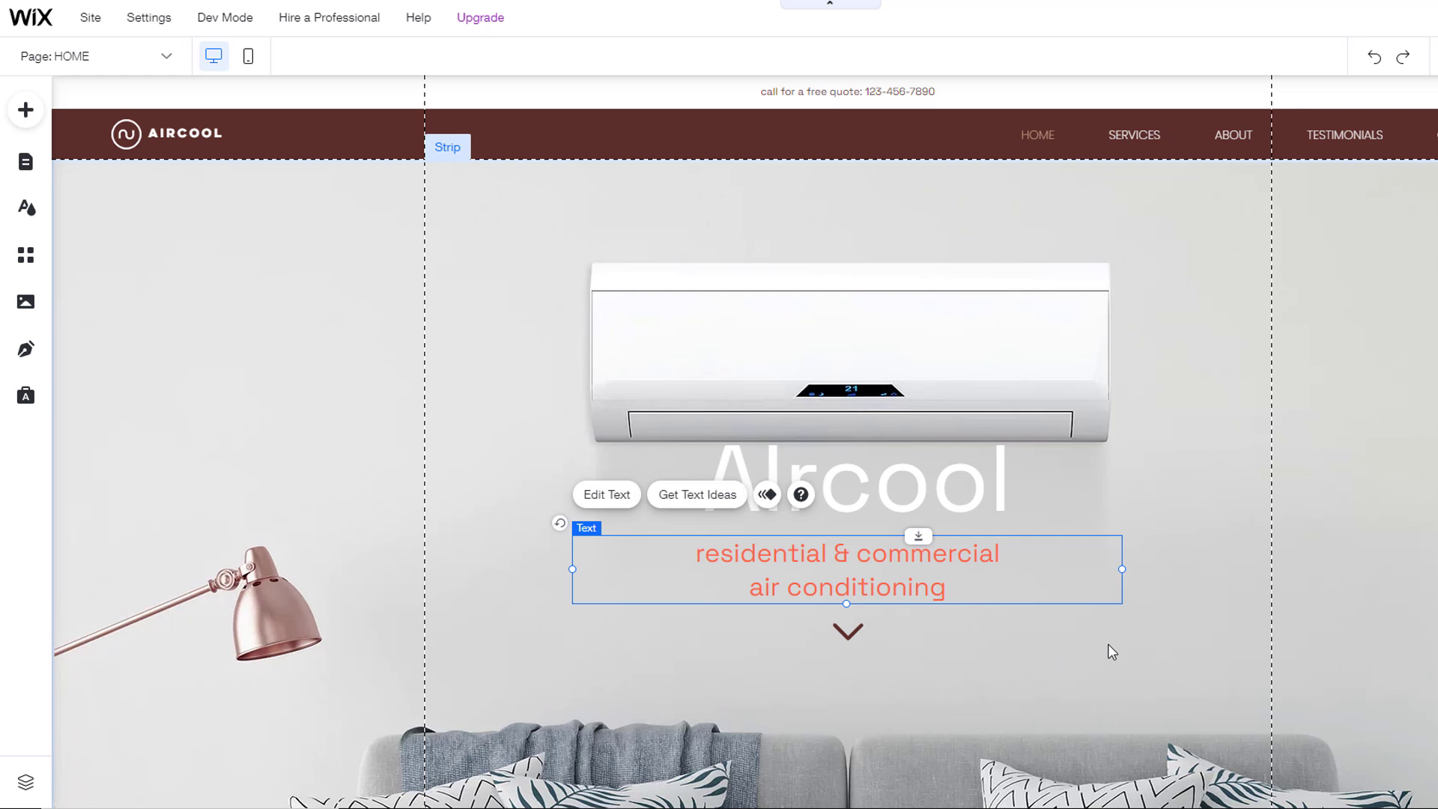
pyautogui.click(1112, 652)
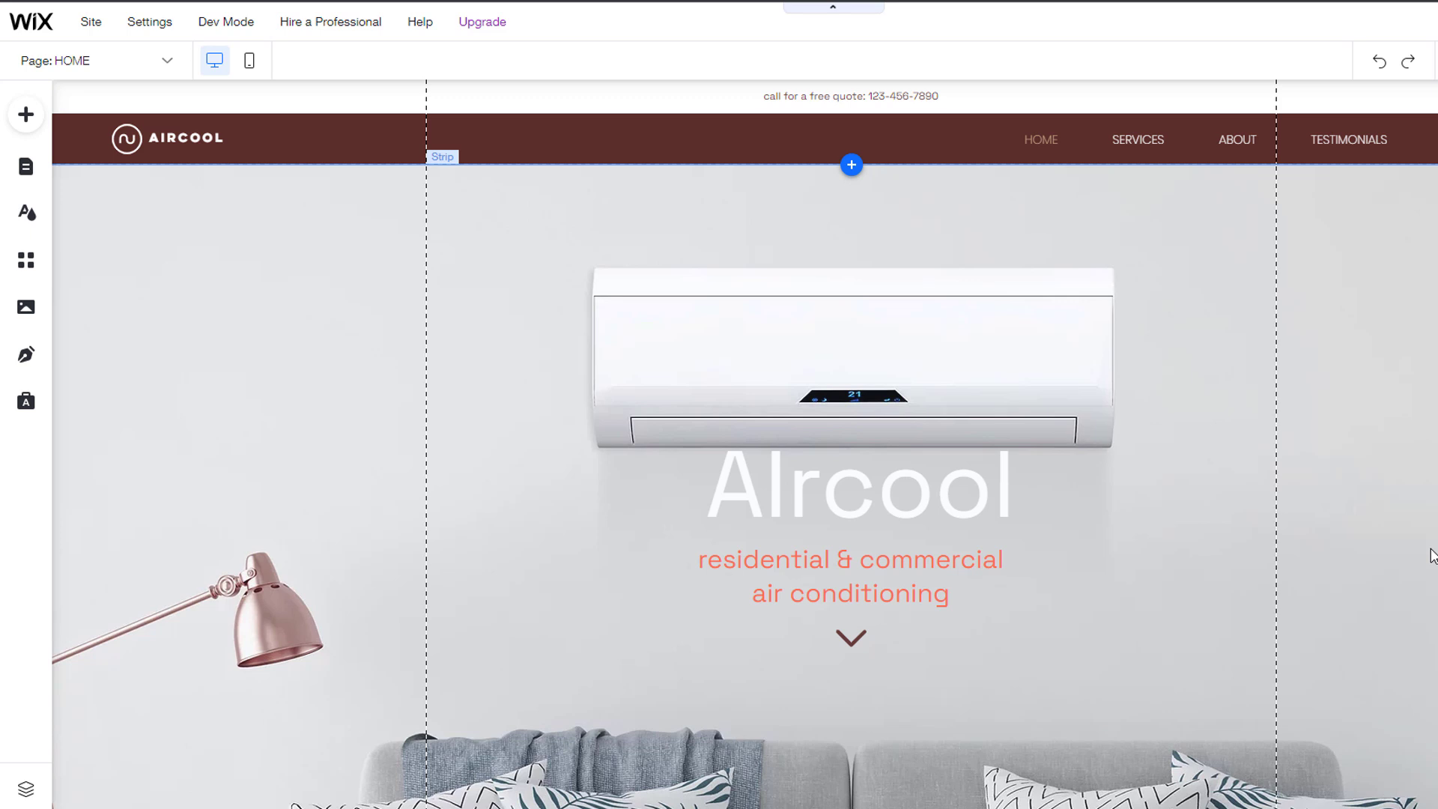
# Step: Try the Ocean video as hero strip background, undo it, and browse background images instead
pyautogui.click(821, 308)
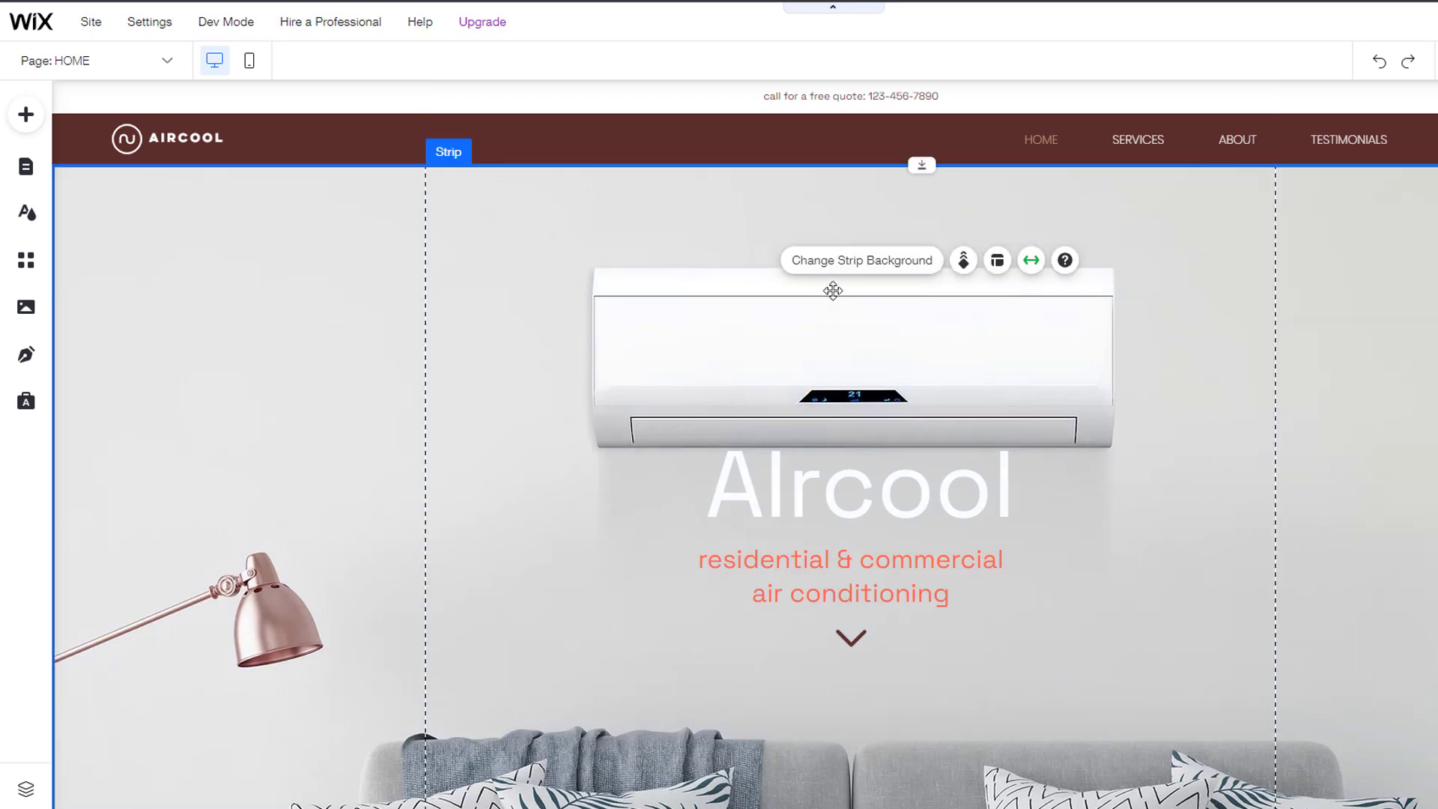
pyautogui.click(861, 260)
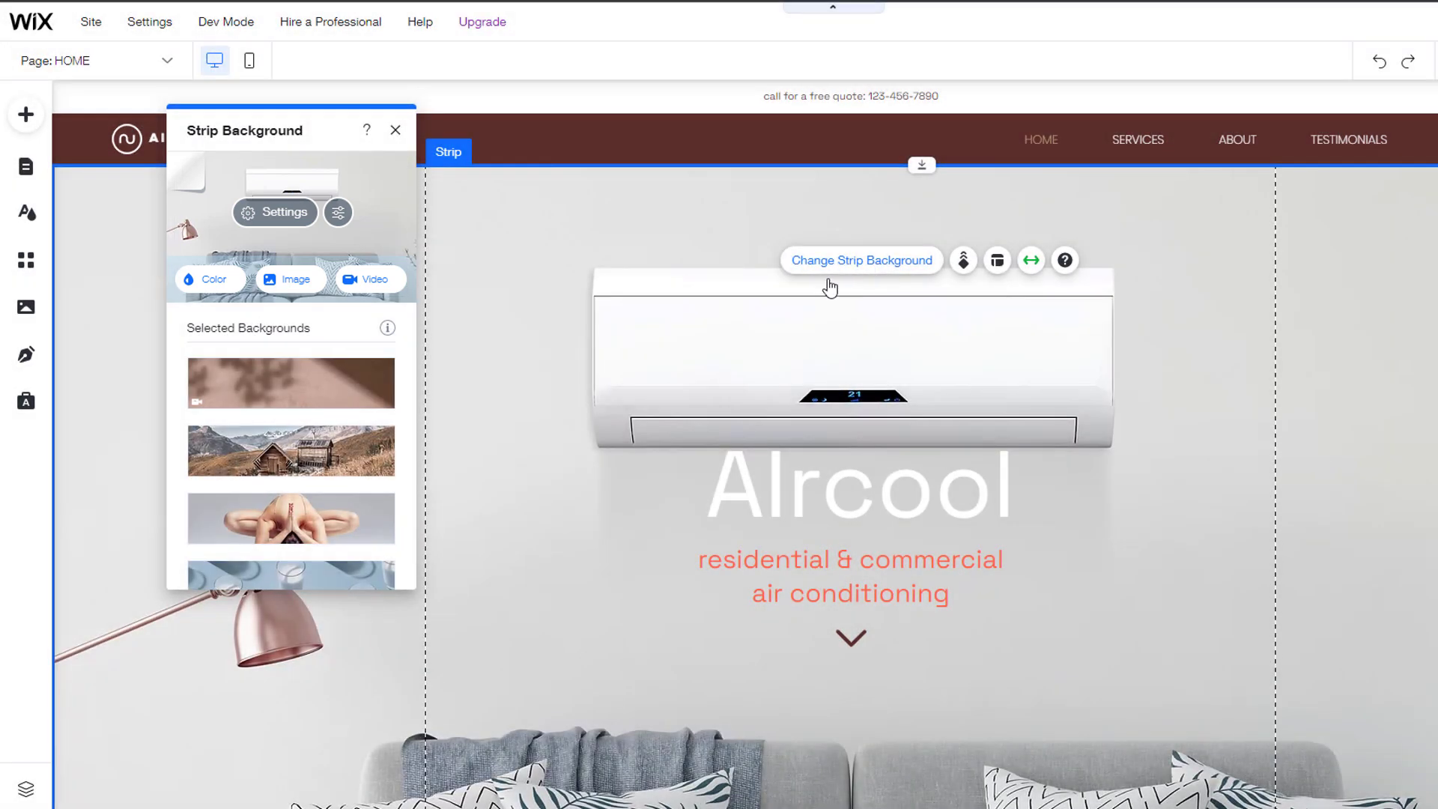
pyautogui.scroll(-1, 335, 487)
pyautogui.scroll(-2, 335, 488)
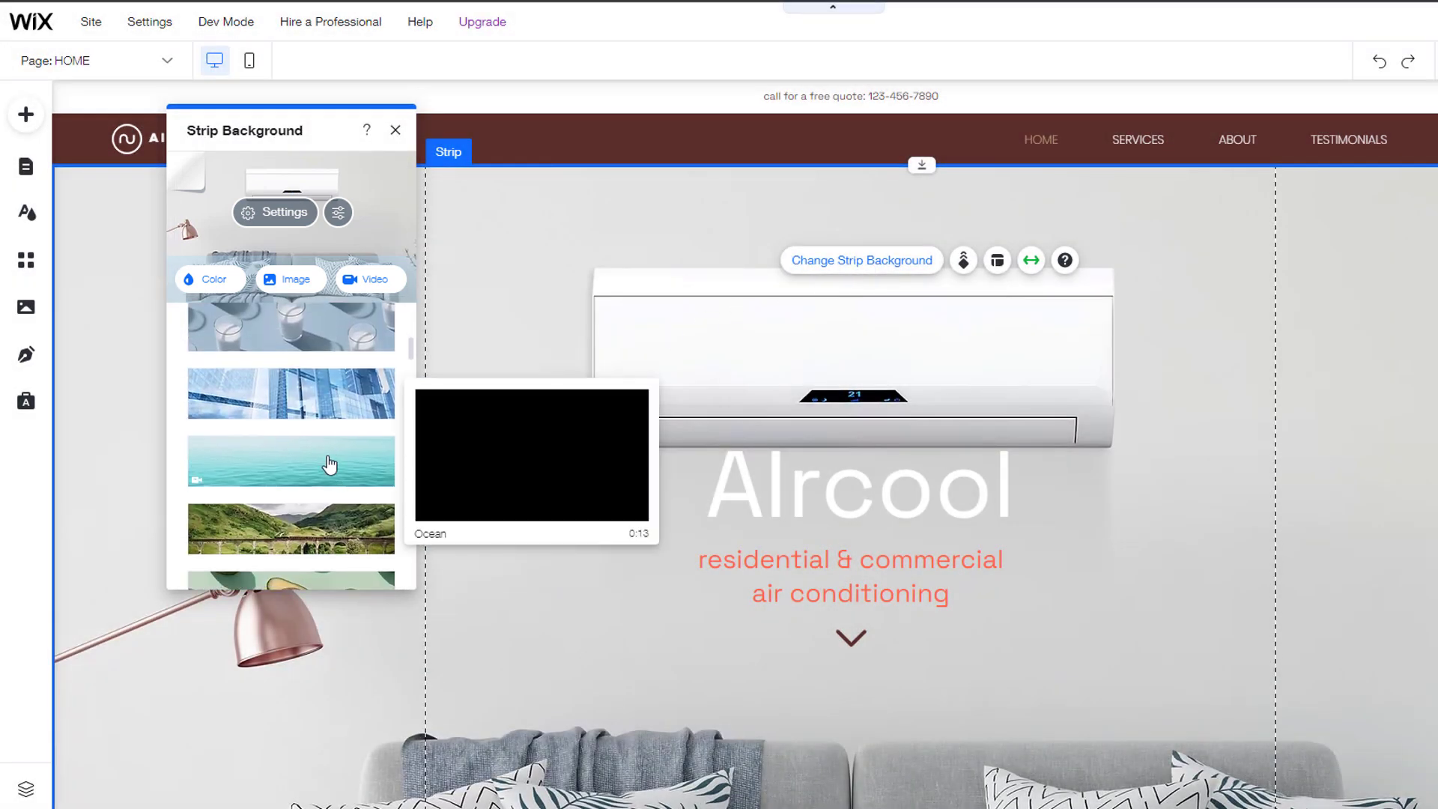
pyautogui.click(329, 463)
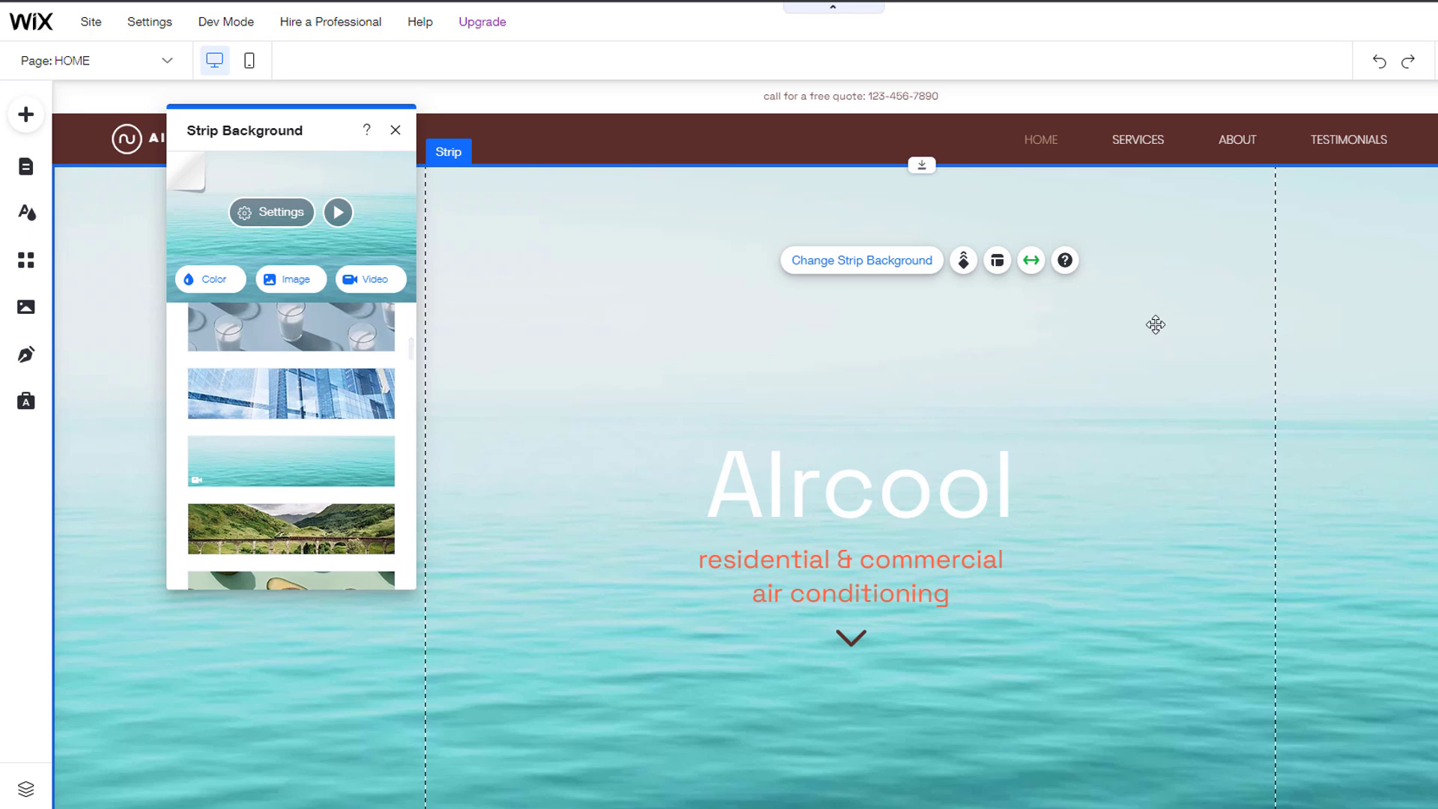
pyautogui.click(1381, 66)
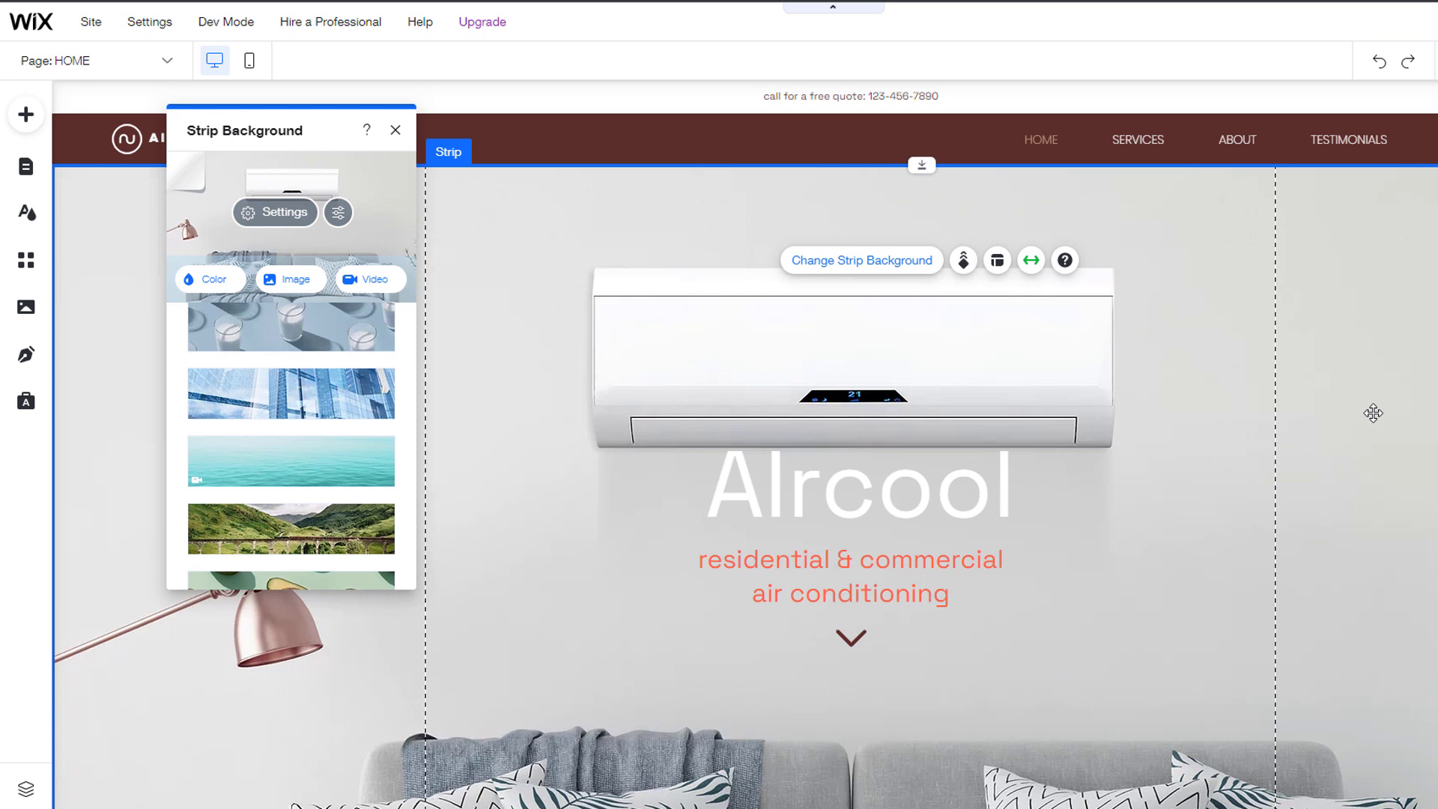
pyautogui.click(289, 279)
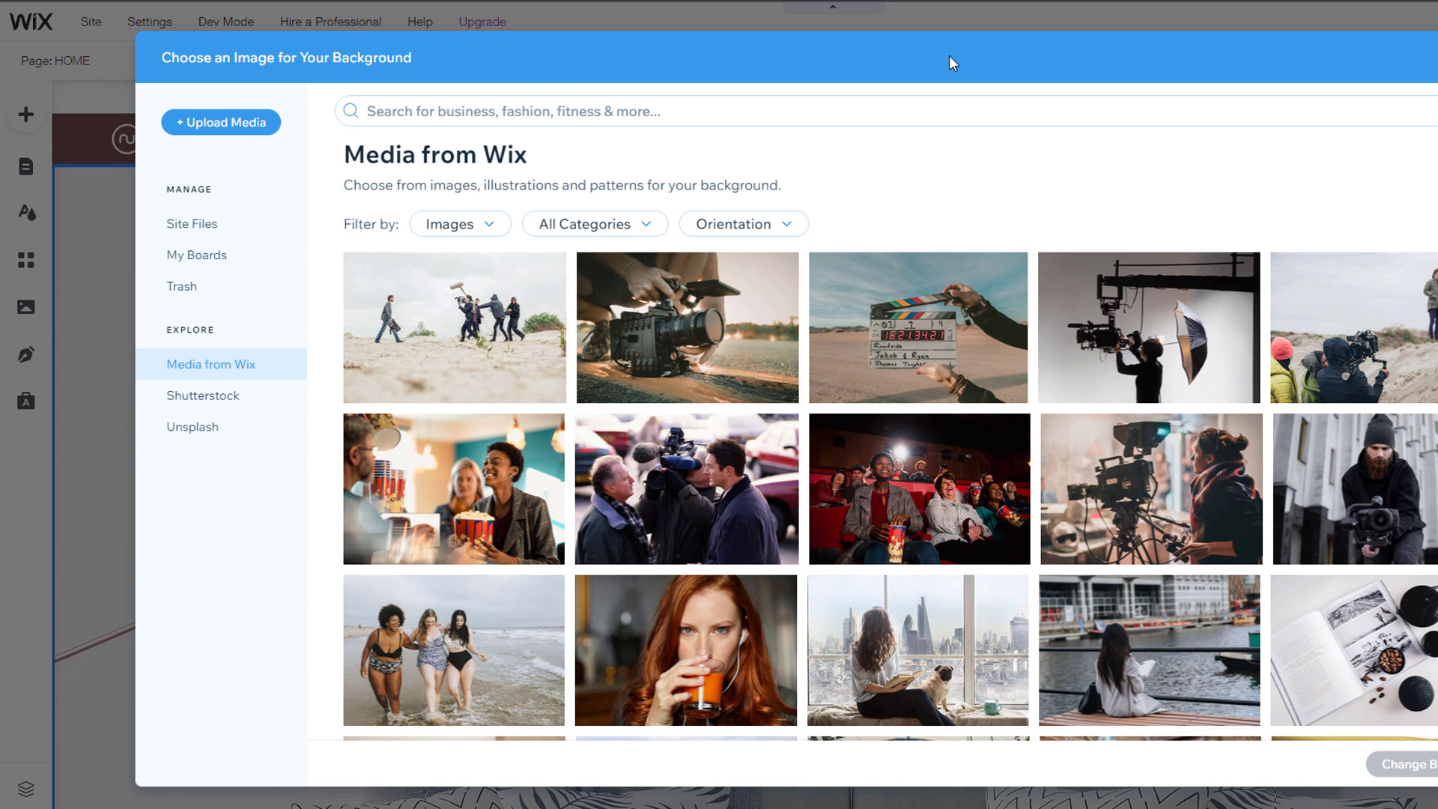
# Step: Check the media, category and orientation filters, then search the library for 'air con'
pyautogui.click(494, 233)
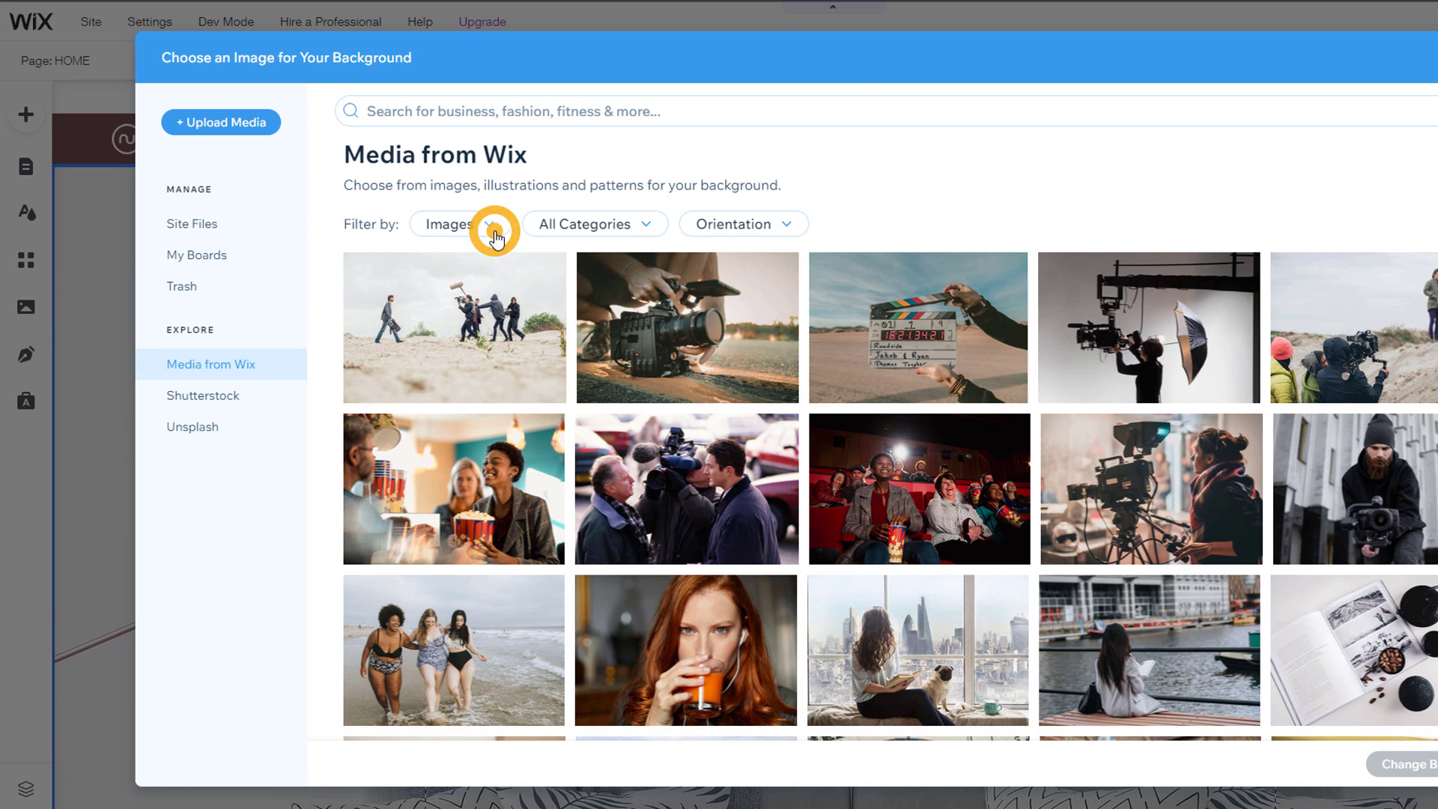
pyautogui.click(650, 229)
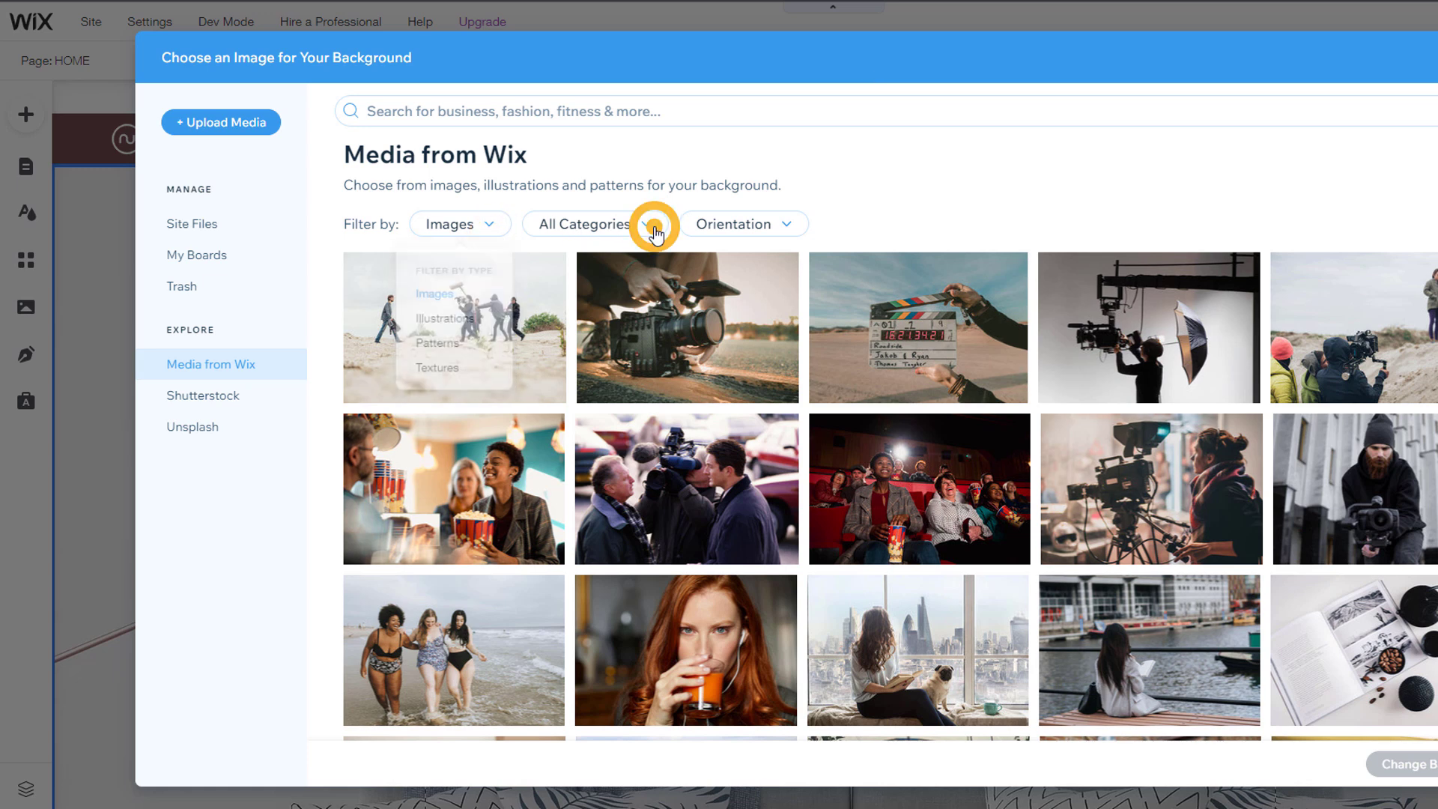
pyautogui.click(790, 224)
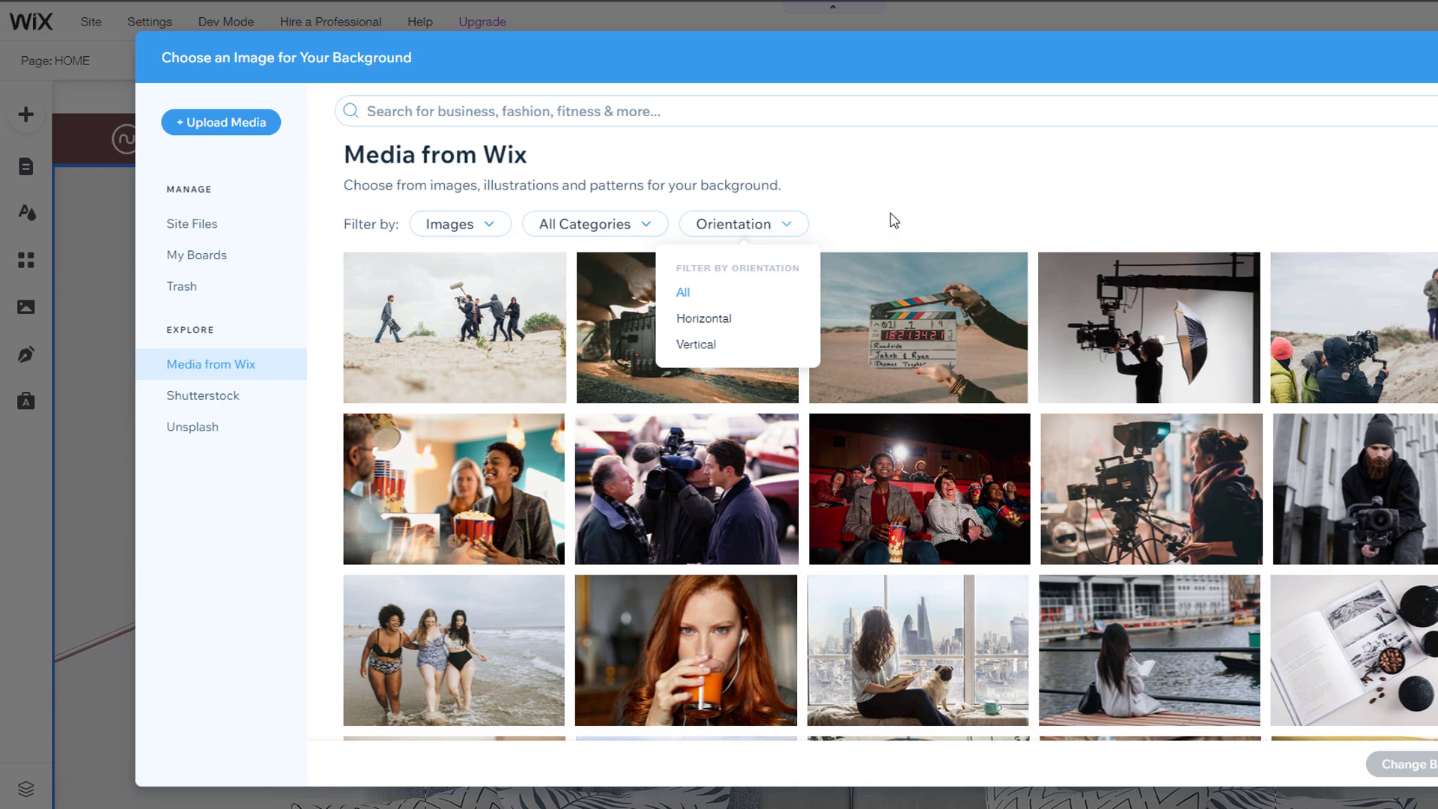
pyautogui.click(766, 118)
pyautogui.click(766, 118)
pyautogui.write('air conditioning')
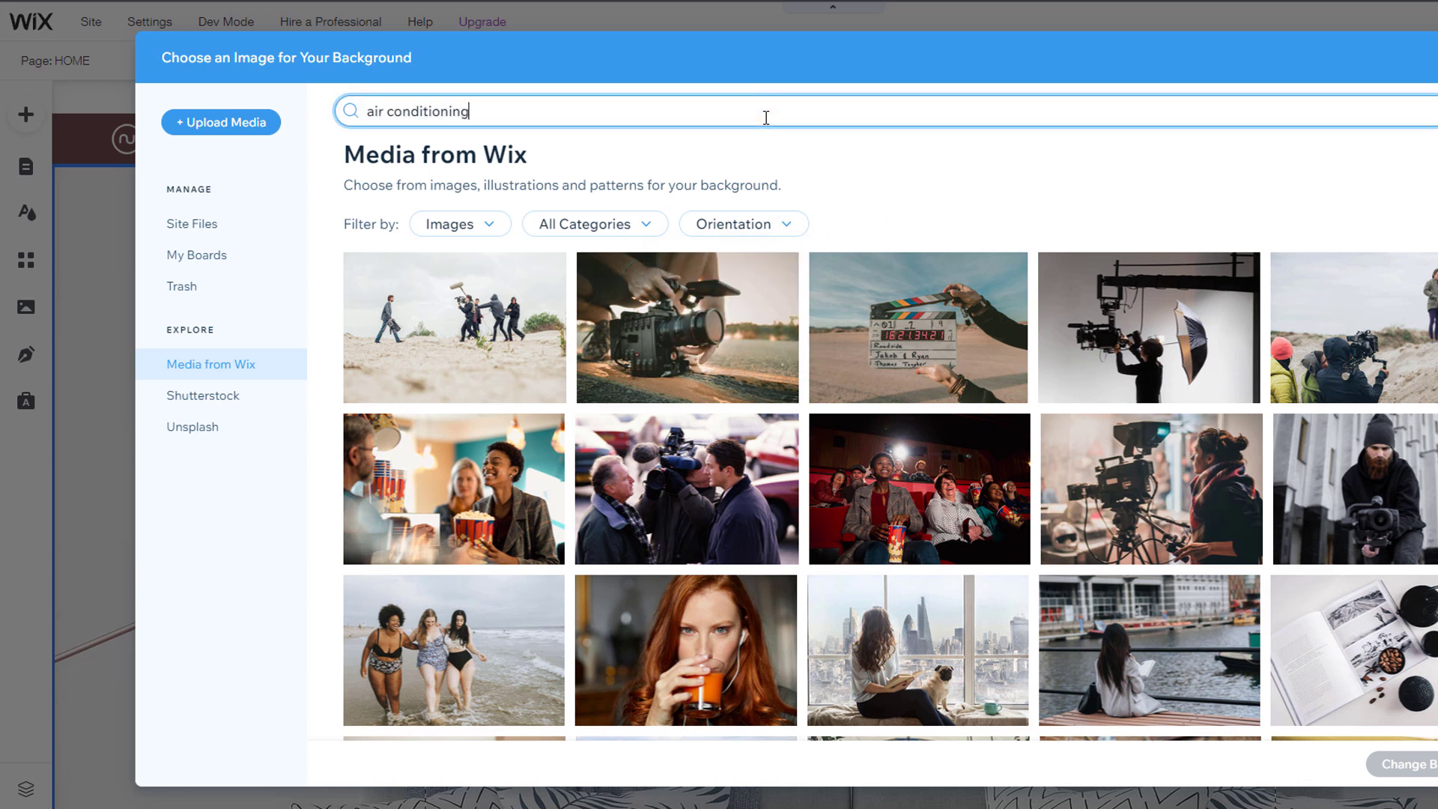
pyautogui.press('Return')
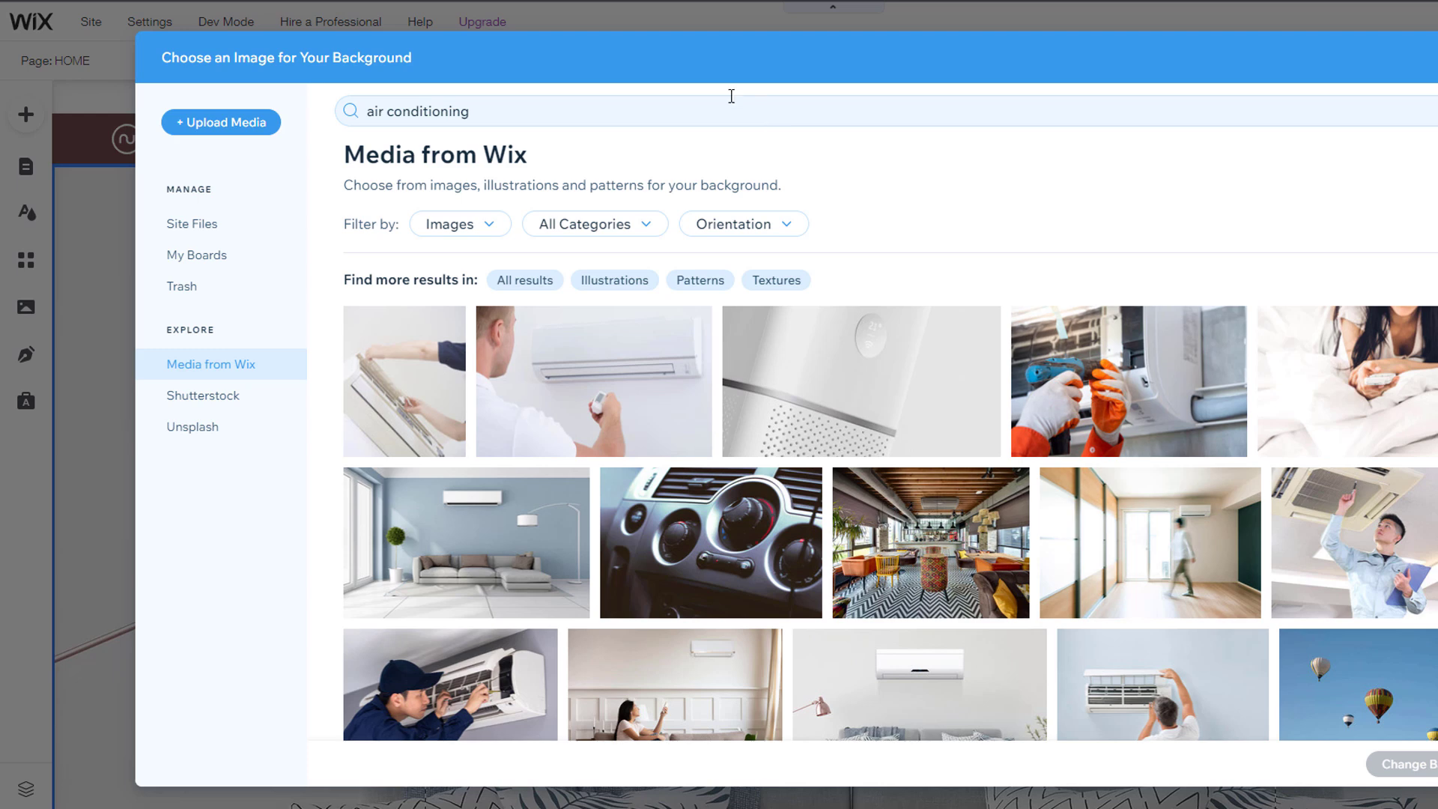
# Step: Look at the Wix account, Google Drive and Facebook upload sources, then pick the technician photo
pyautogui.click(241, 129)
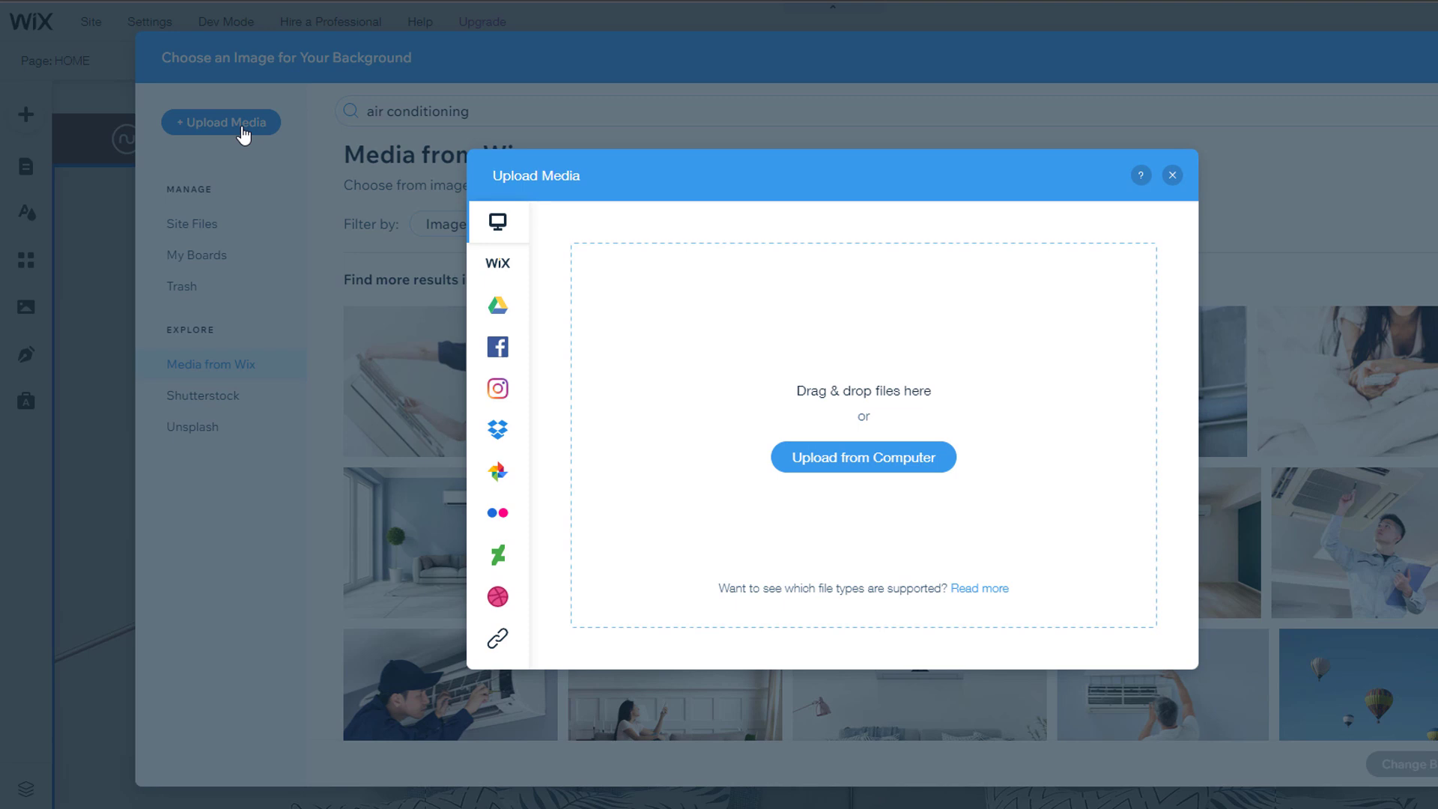
pyautogui.click(507, 273)
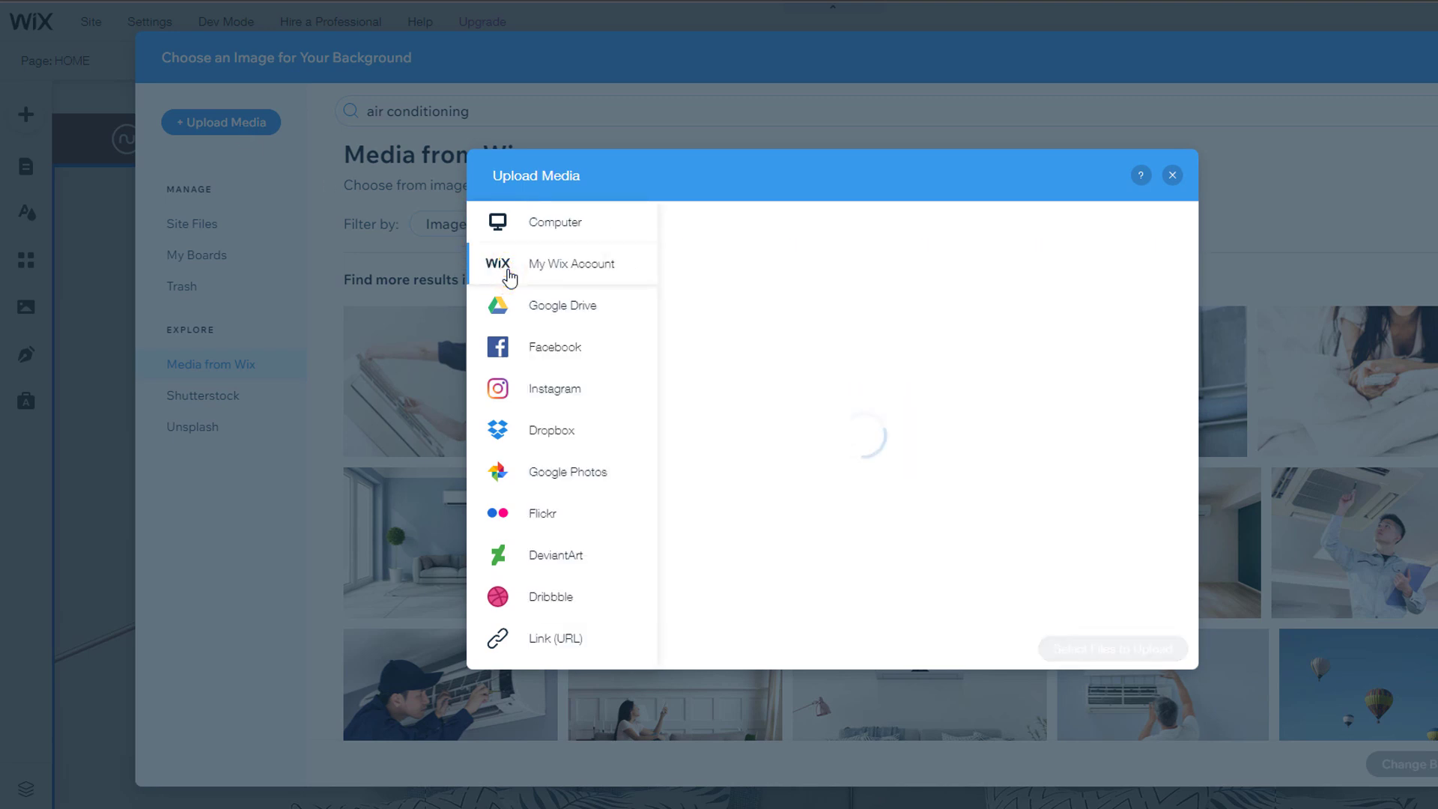
pyautogui.click(504, 306)
pyautogui.click(504, 350)
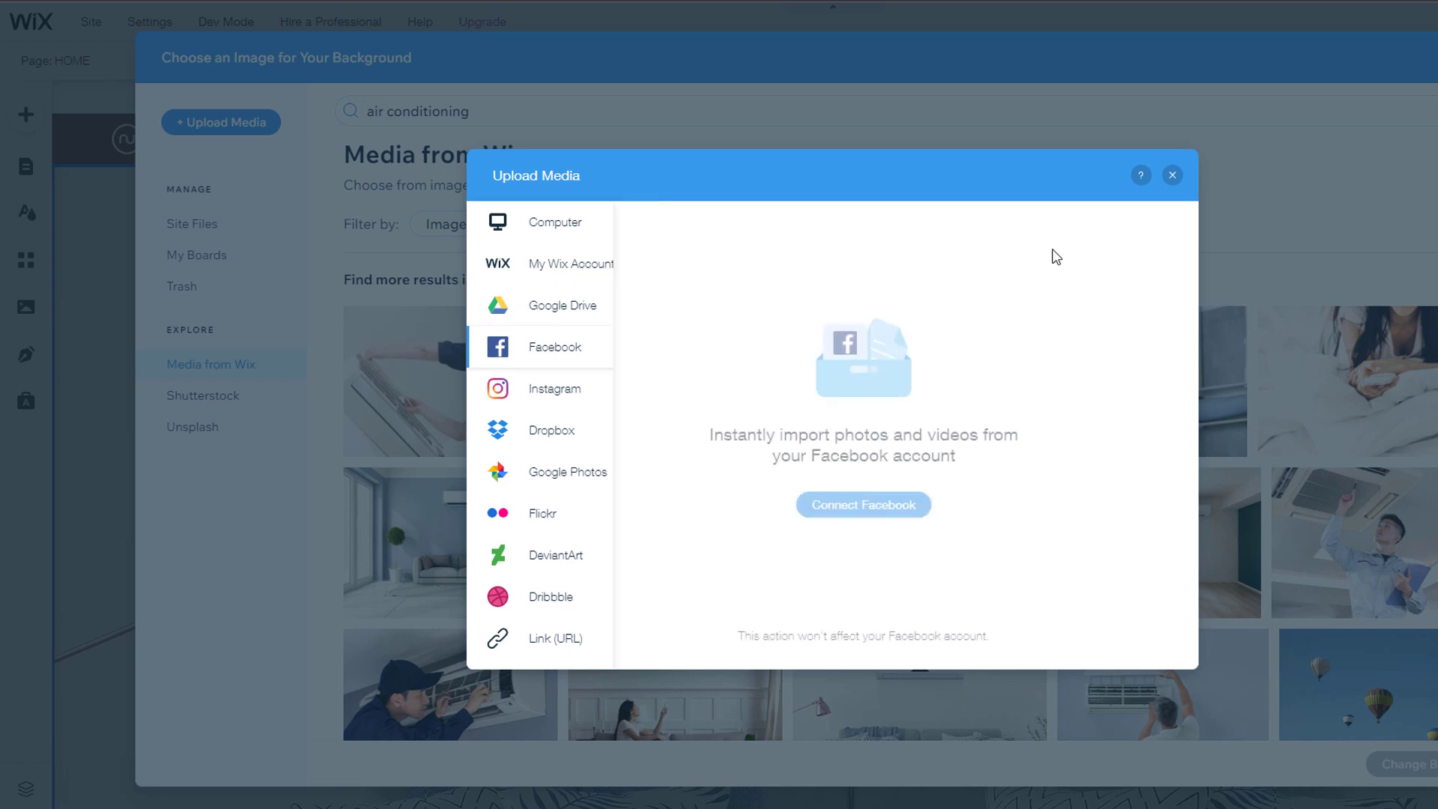
pyautogui.click(1173, 176)
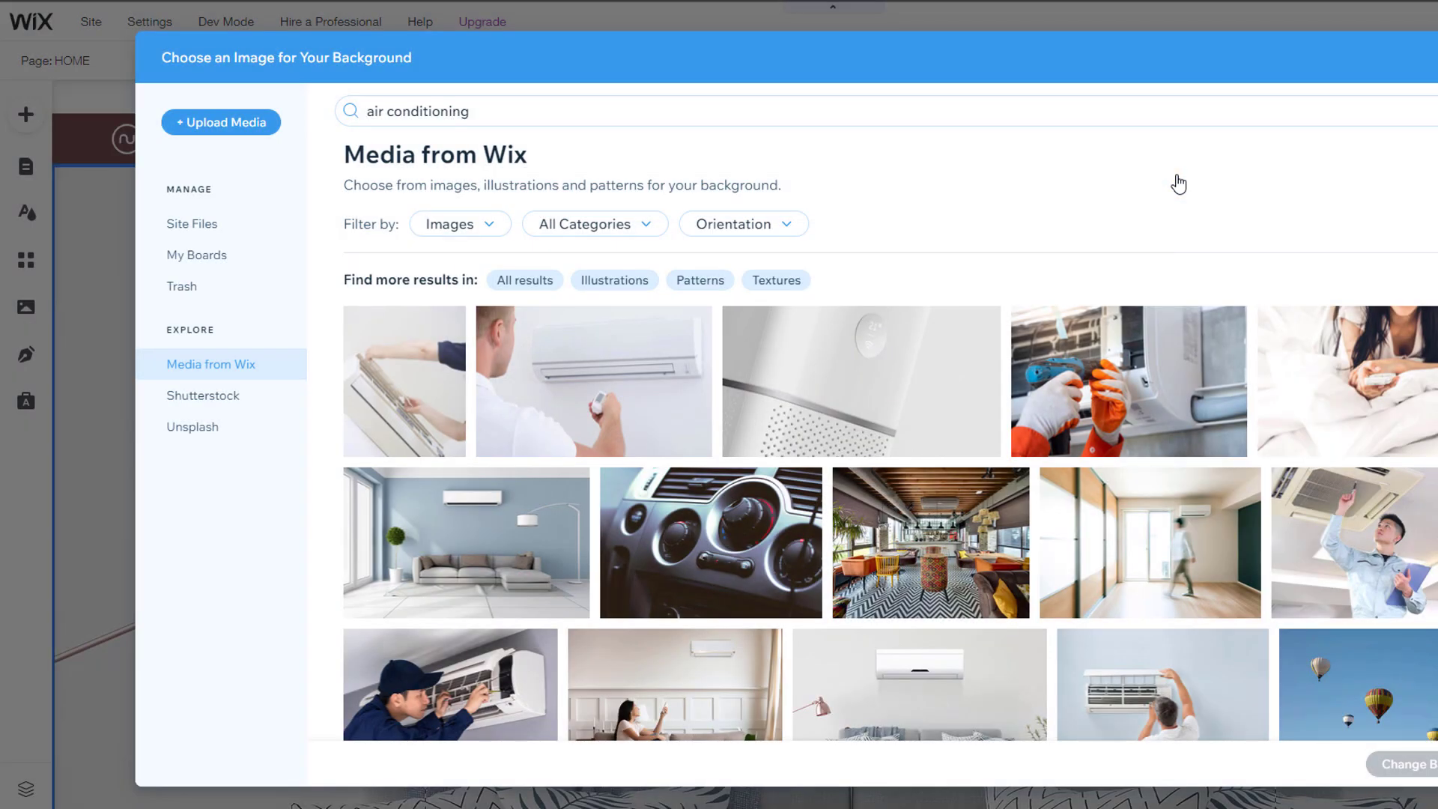
pyautogui.scroll(-3, 964, 443)
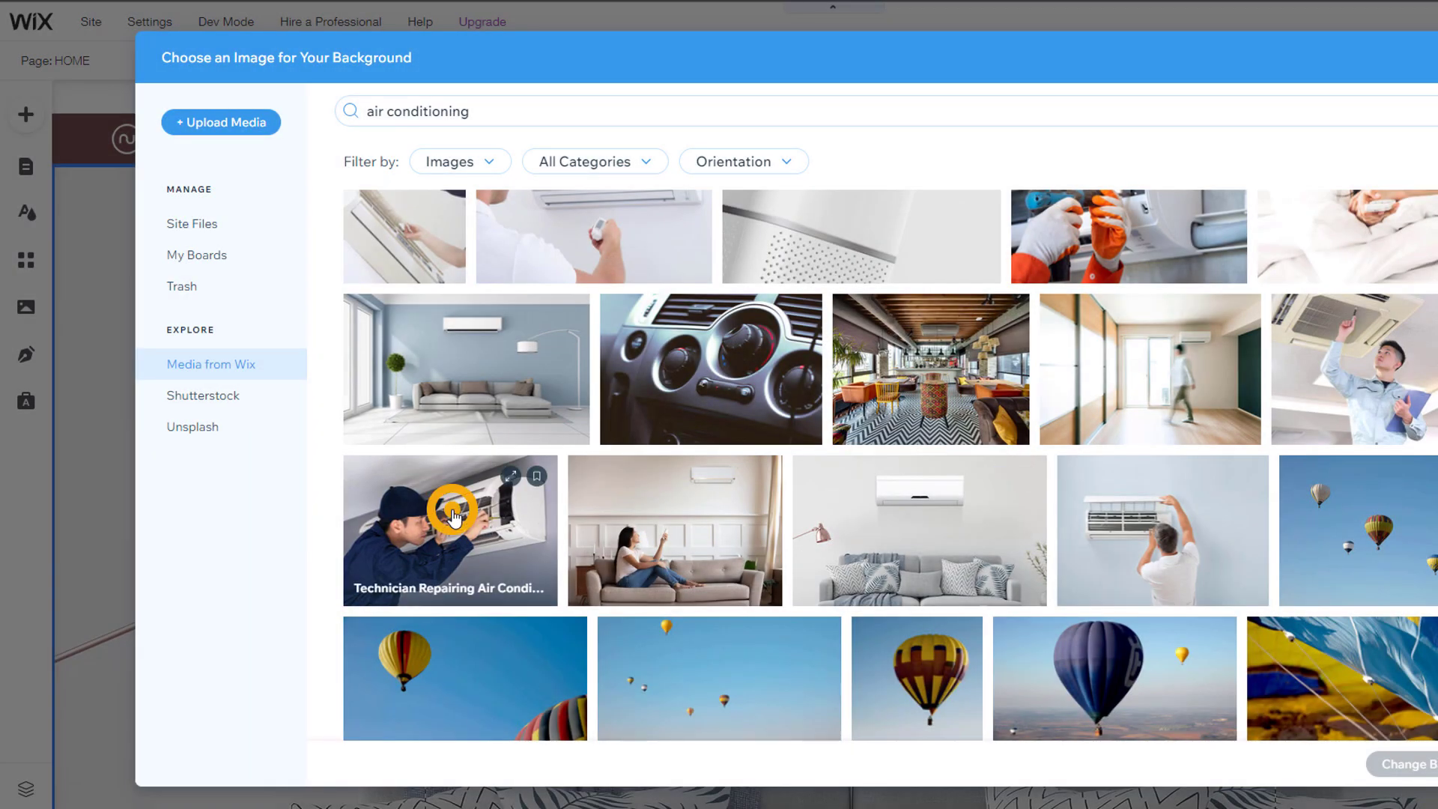
pyautogui.click(450, 517)
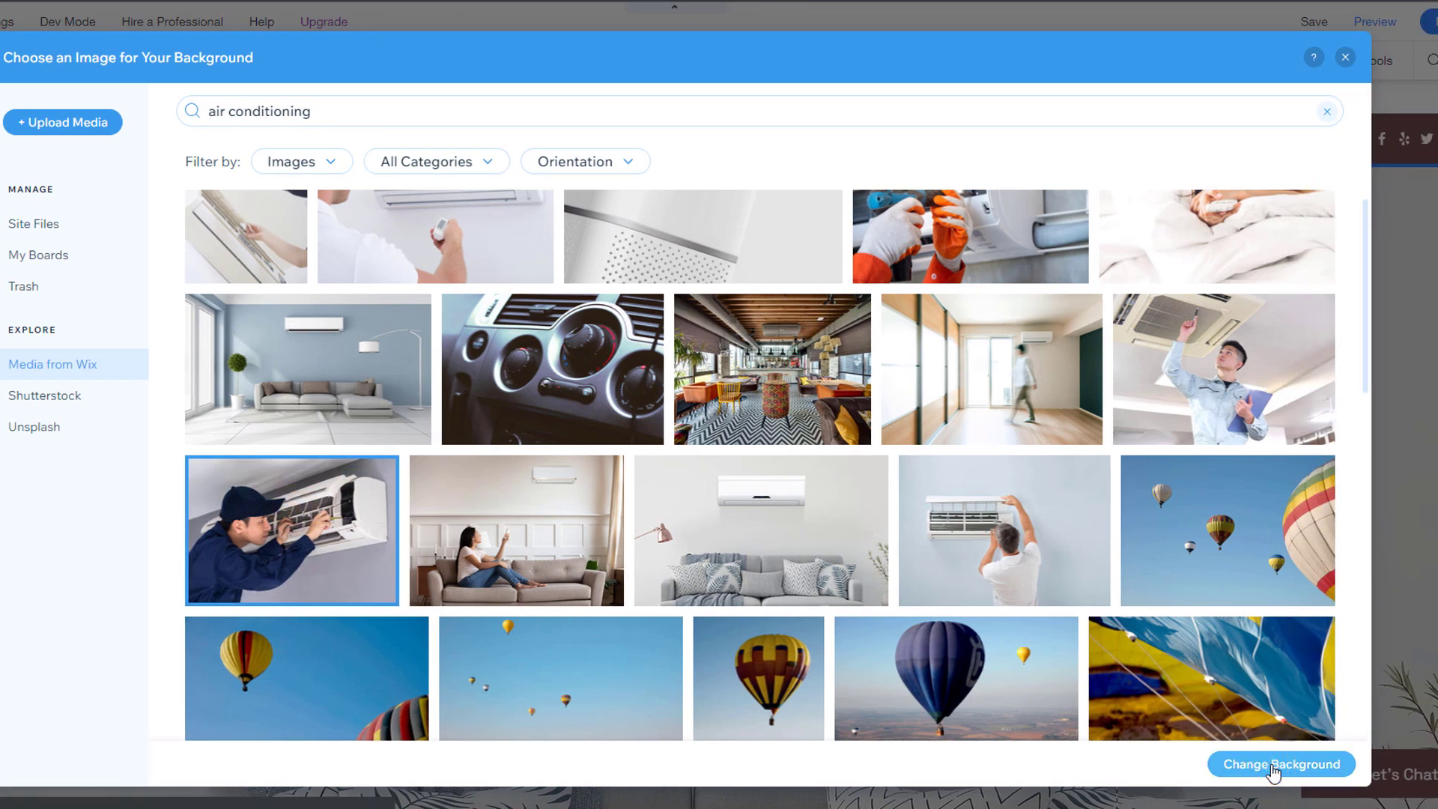
# Step: Apply the technician photo as hero background, keeping 100% opacity after trying 69%
pyautogui.click(1348, 765)
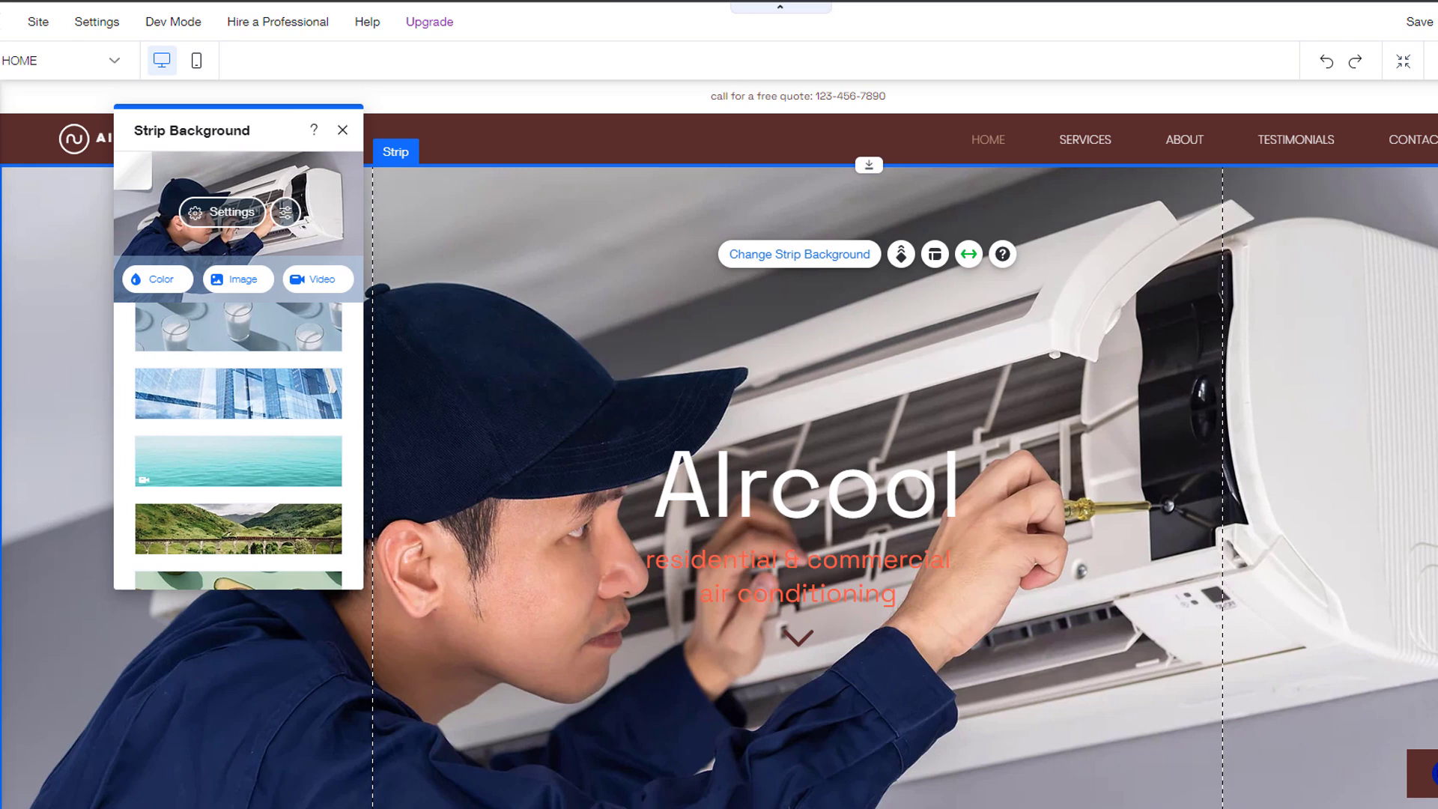
pyautogui.scroll(-2, 824, 450)
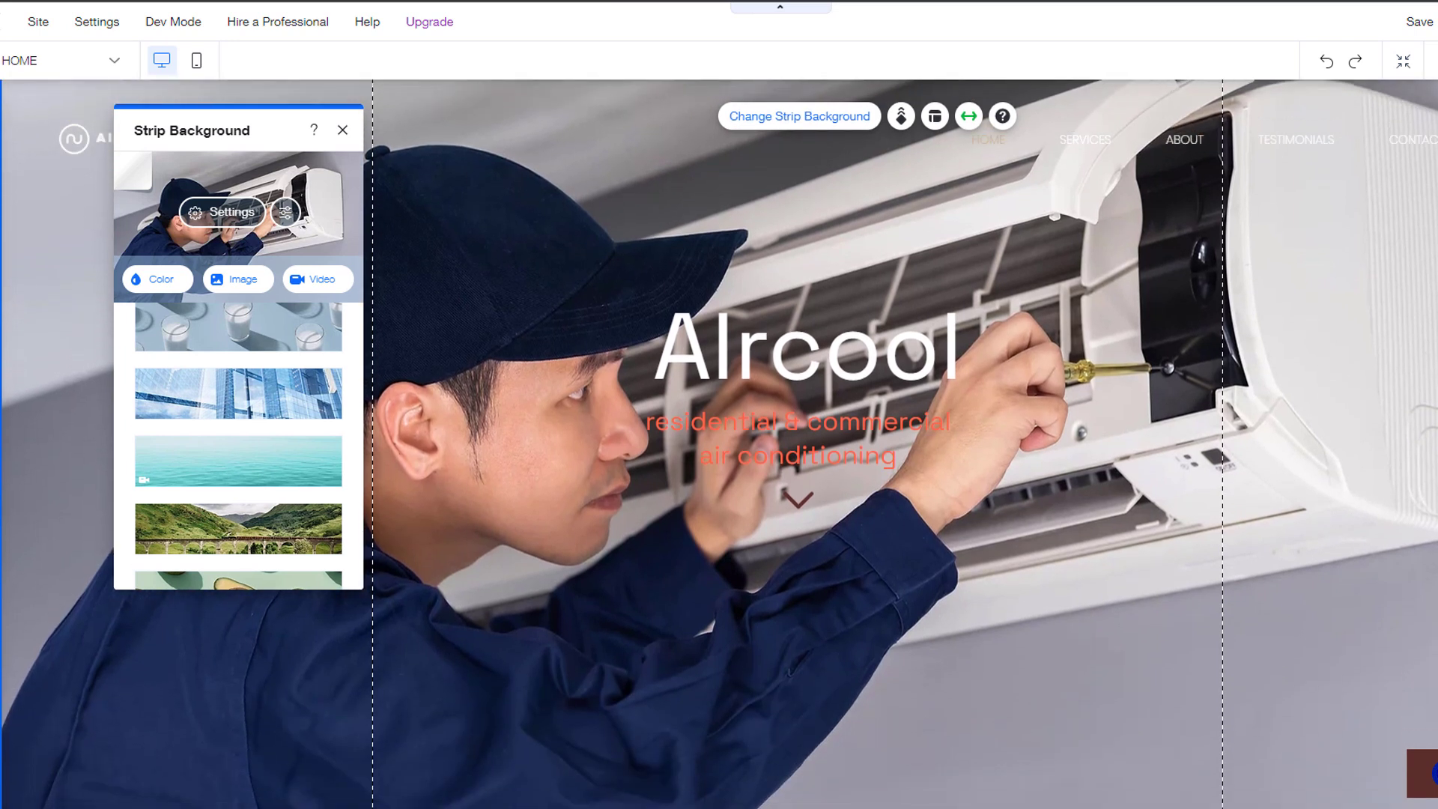
pyautogui.click(235, 212)
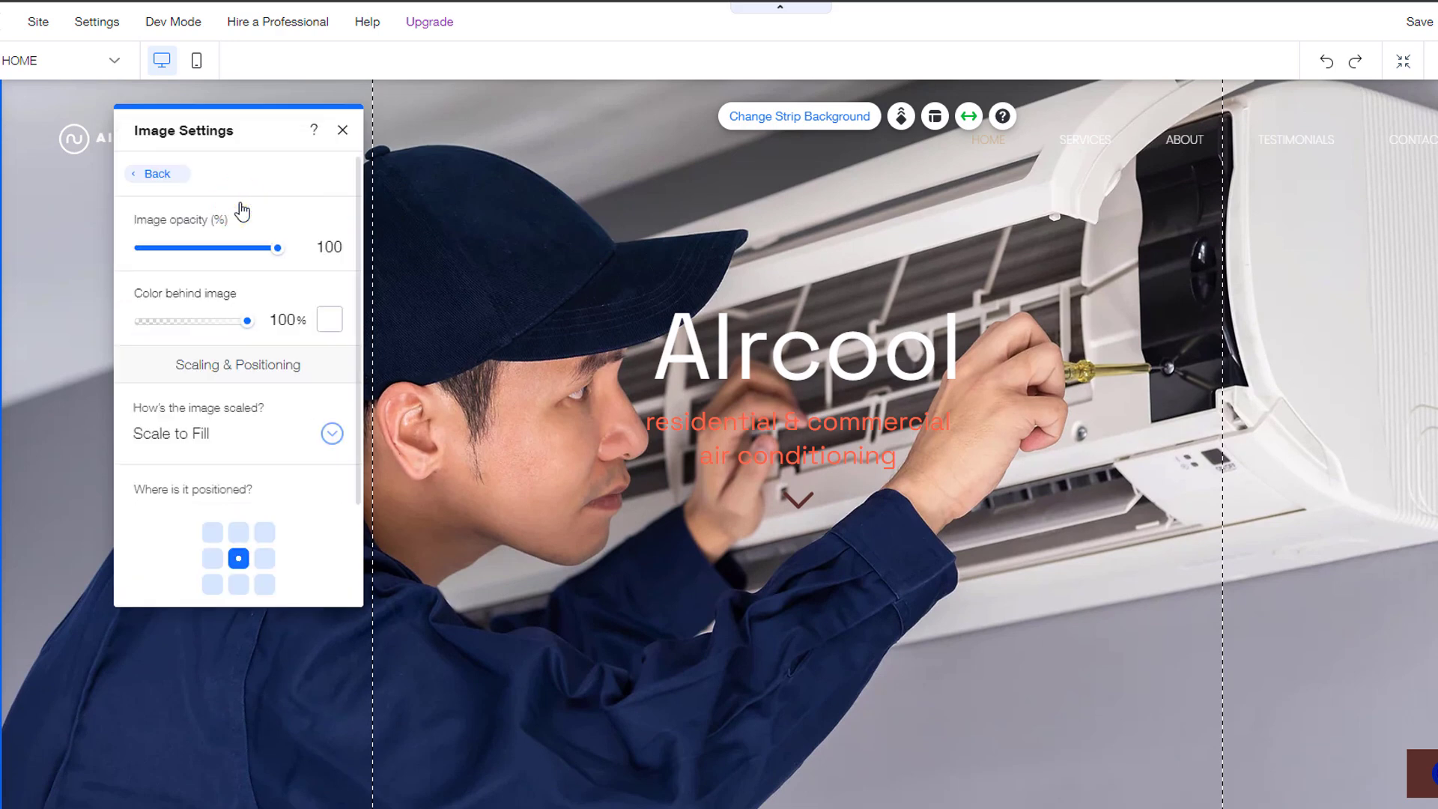
pyautogui.moveTo(281, 253)
pyautogui.mouseDown()
pyautogui.moveTo(236, 256)
pyautogui.moveTo(303, 250)
pyautogui.mouseUp()
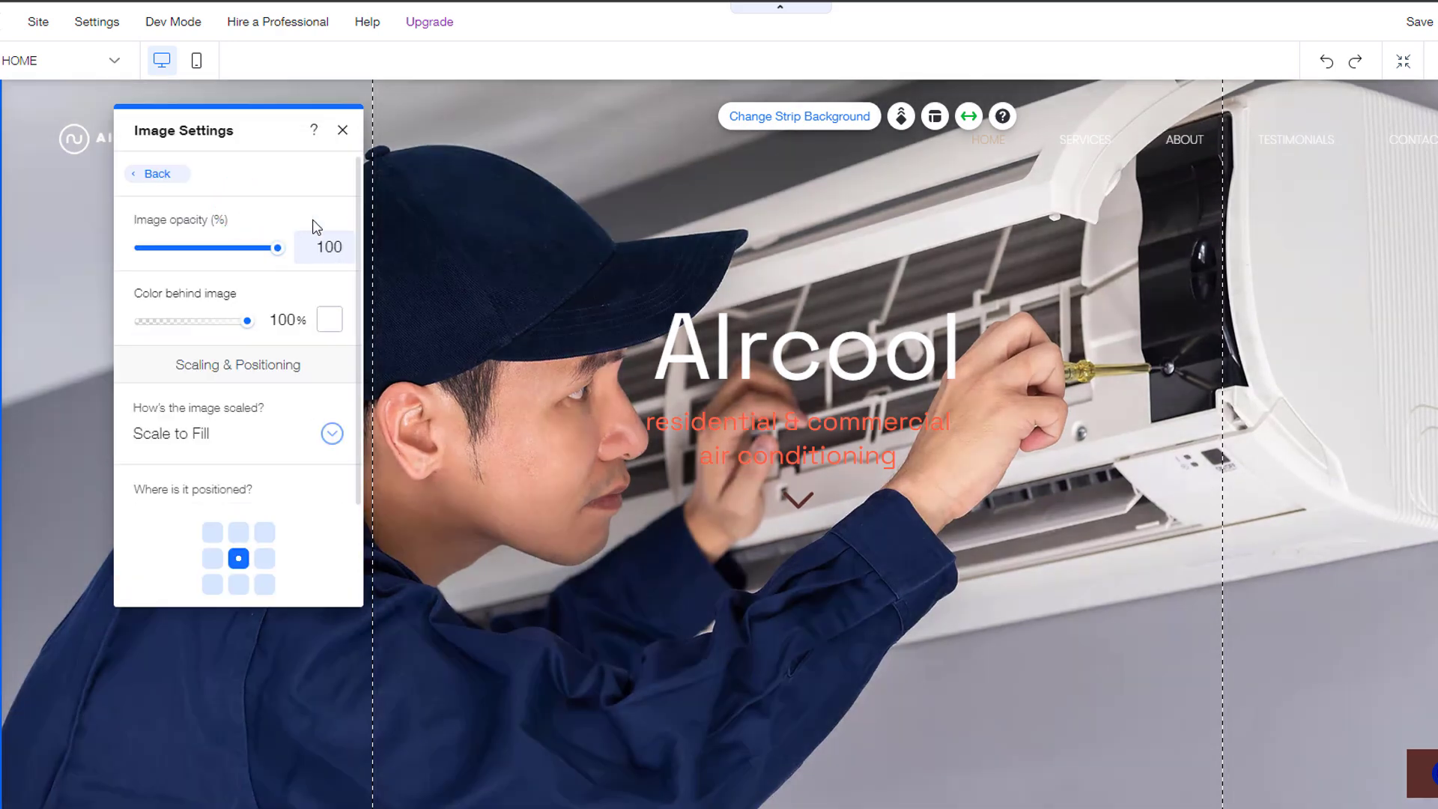
pyautogui.click(342, 131)
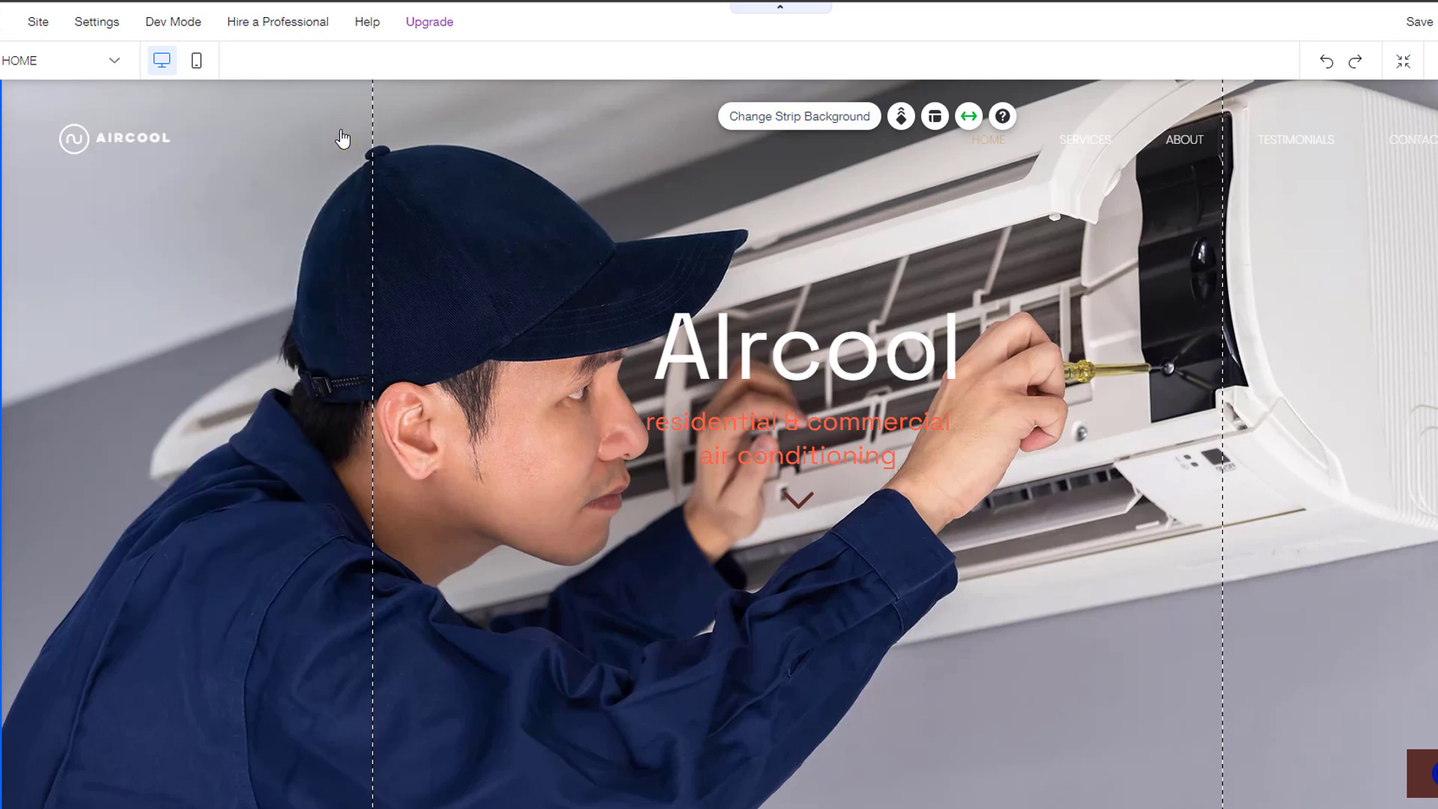
pyautogui.click(868, 416)
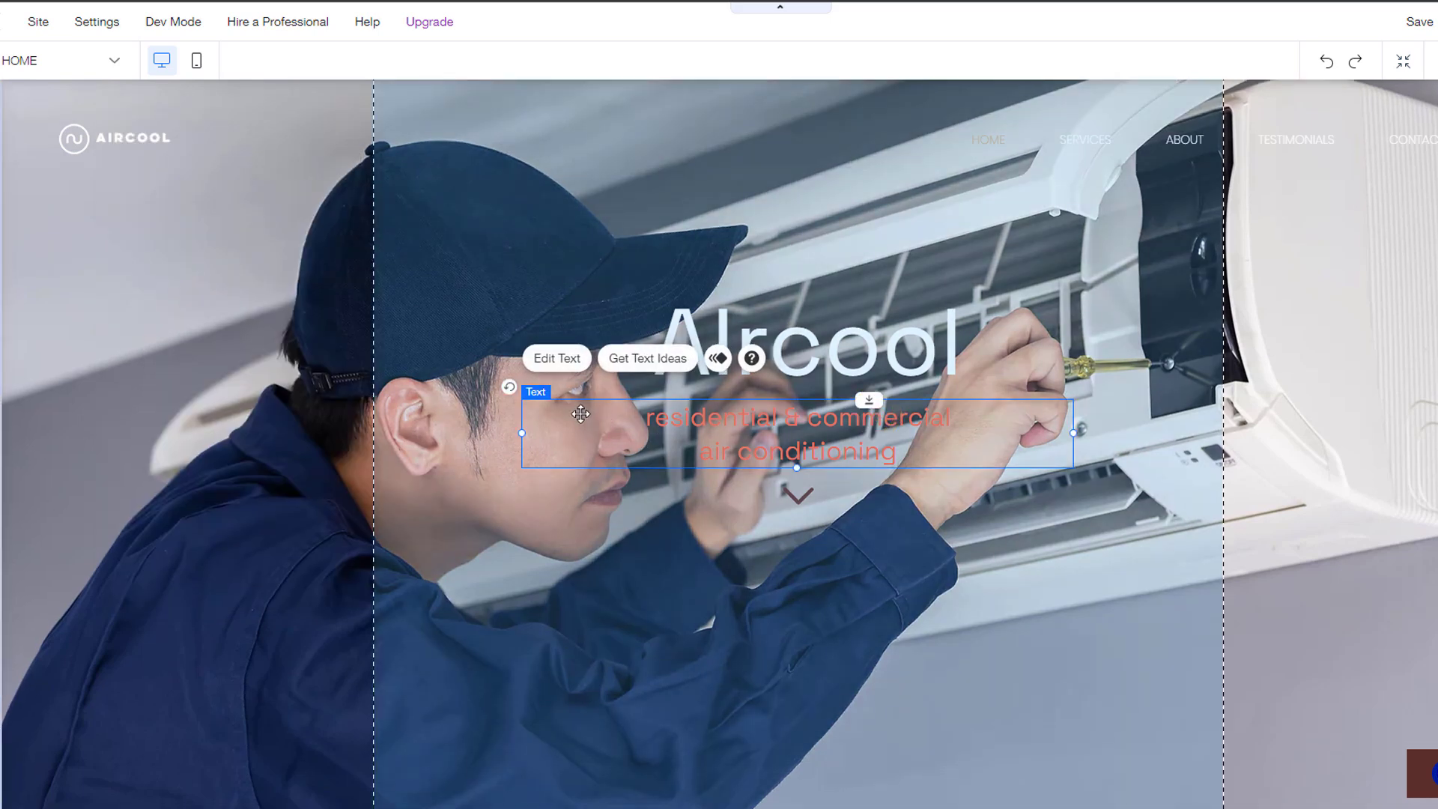
pyautogui.click(562, 355)
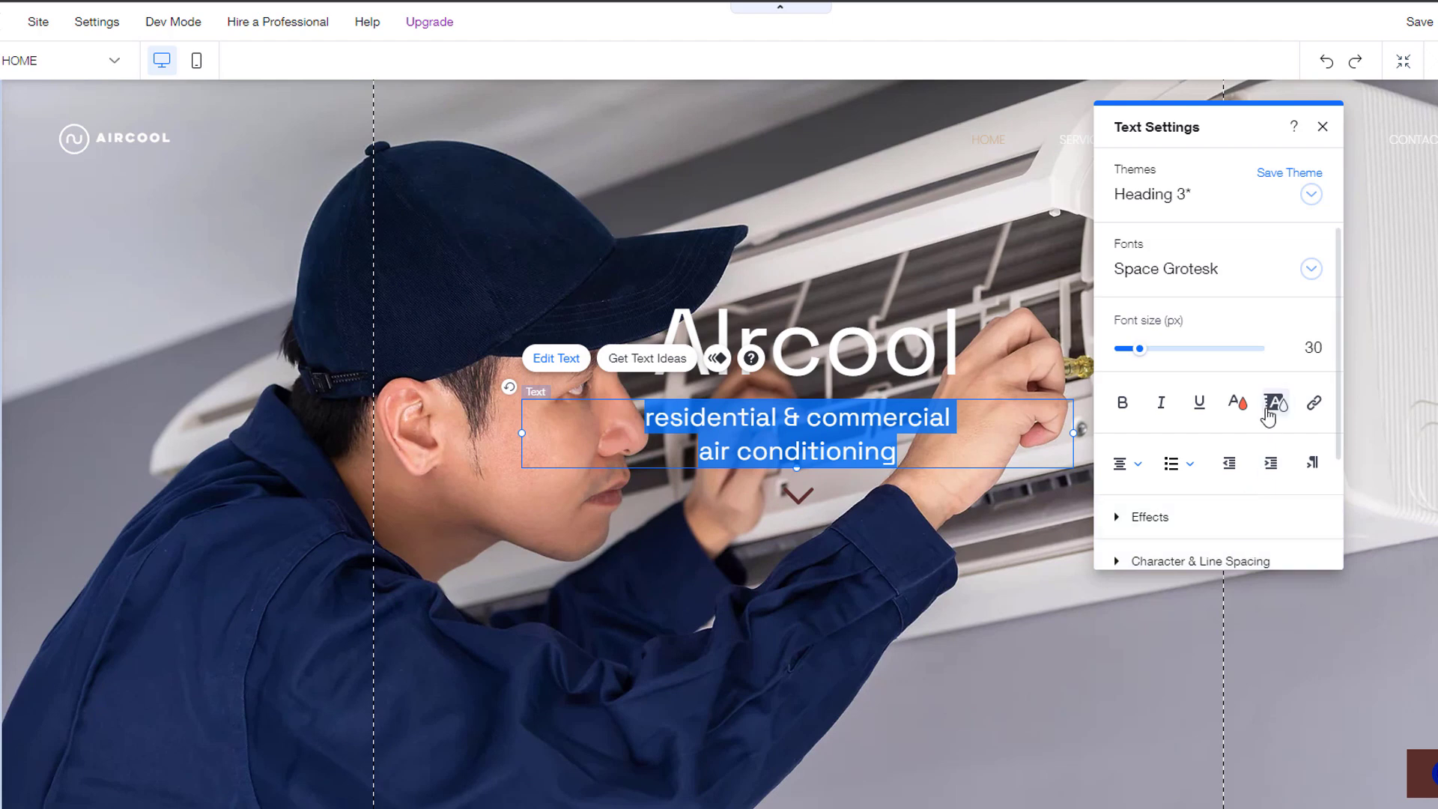
# Step: Give the subtitle a dark-brown highlight and move the subtitle and AIrcool title slightly higher
pyautogui.click(1275, 402)
pyautogui.click(1186, 285)
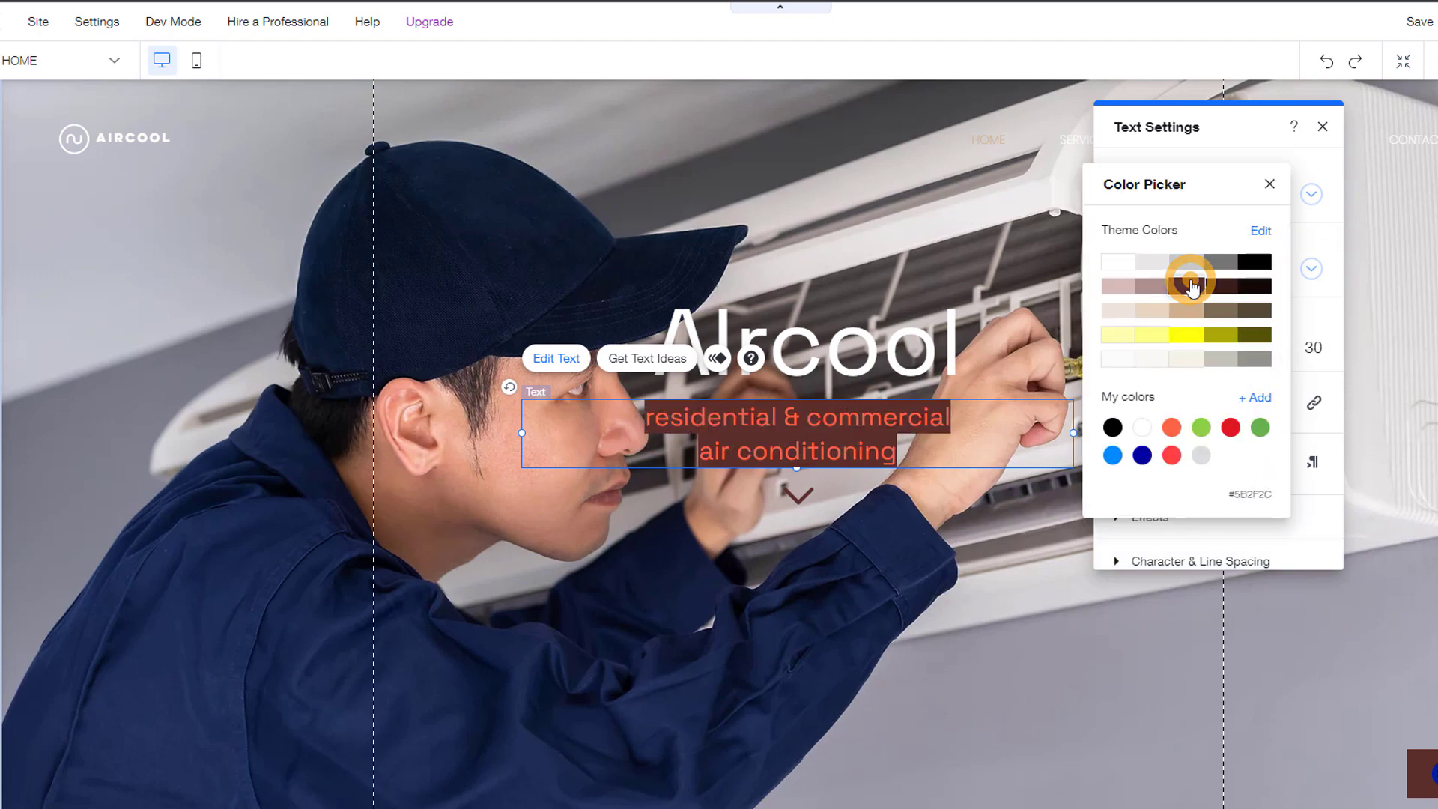
pyautogui.click(1322, 127)
pyautogui.moveTo(832, 425); pyautogui.dragTo(833, 421)
pyautogui.click(844, 369)
pyautogui.moveTo(844, 368)
pyautogui.mouseDown()
pyautogui.moveTo(842, 306)
pyautogui.moveTo(844, 341)
pyautogui.mouseUp()
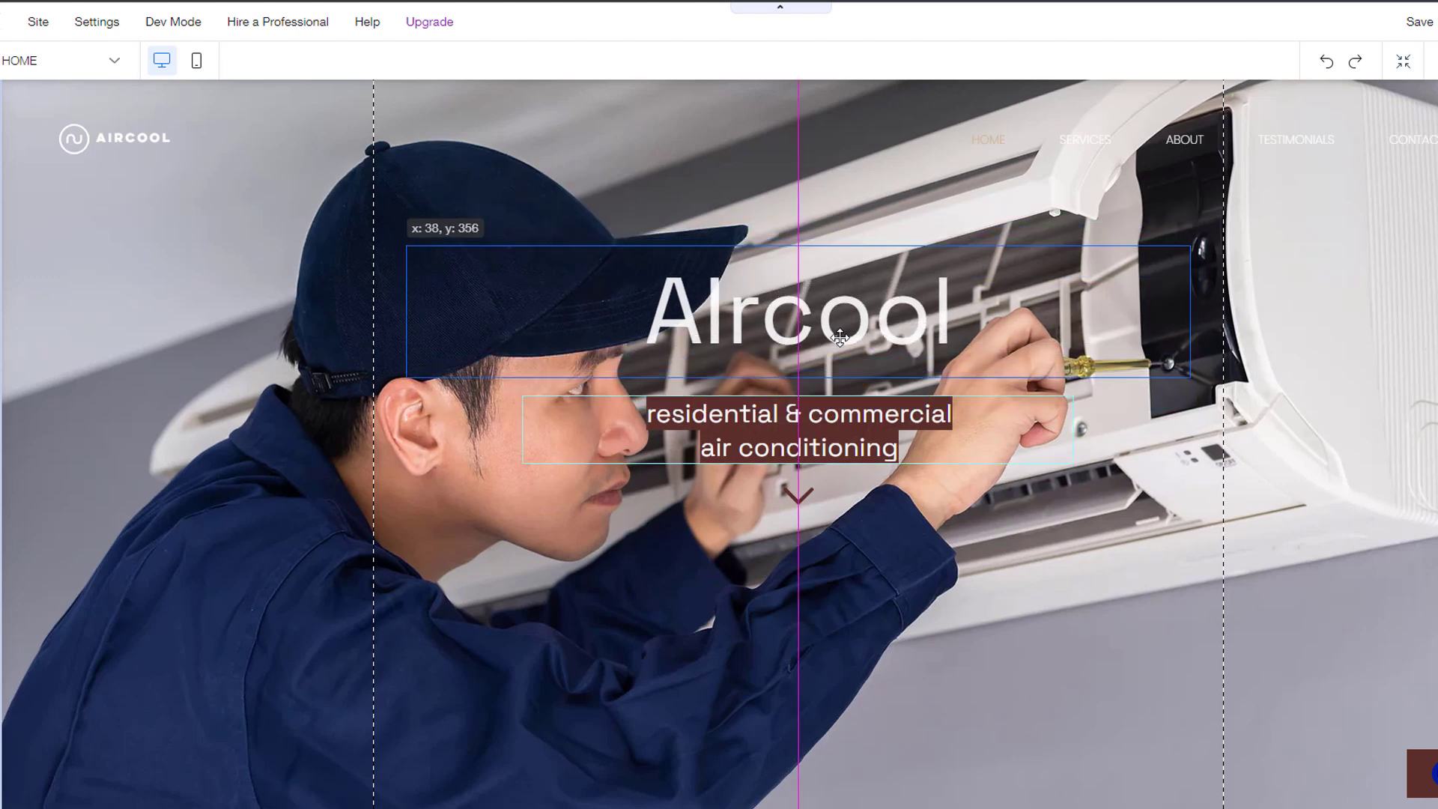
# Step: Shorten the hero strip to about 591 px tall
pyautogui.scroll(-2, 882, 620)
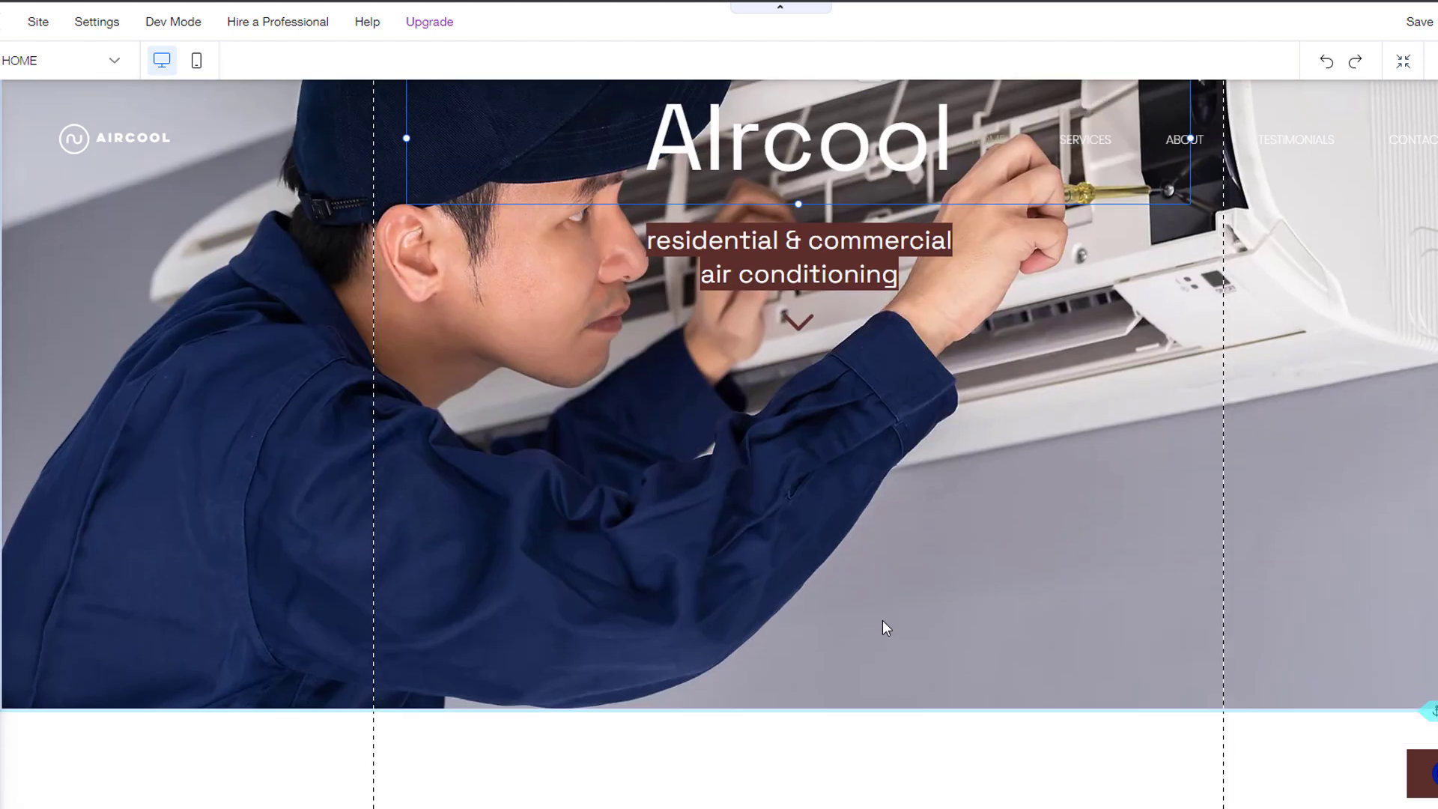
pyautogui.click(828, 713)
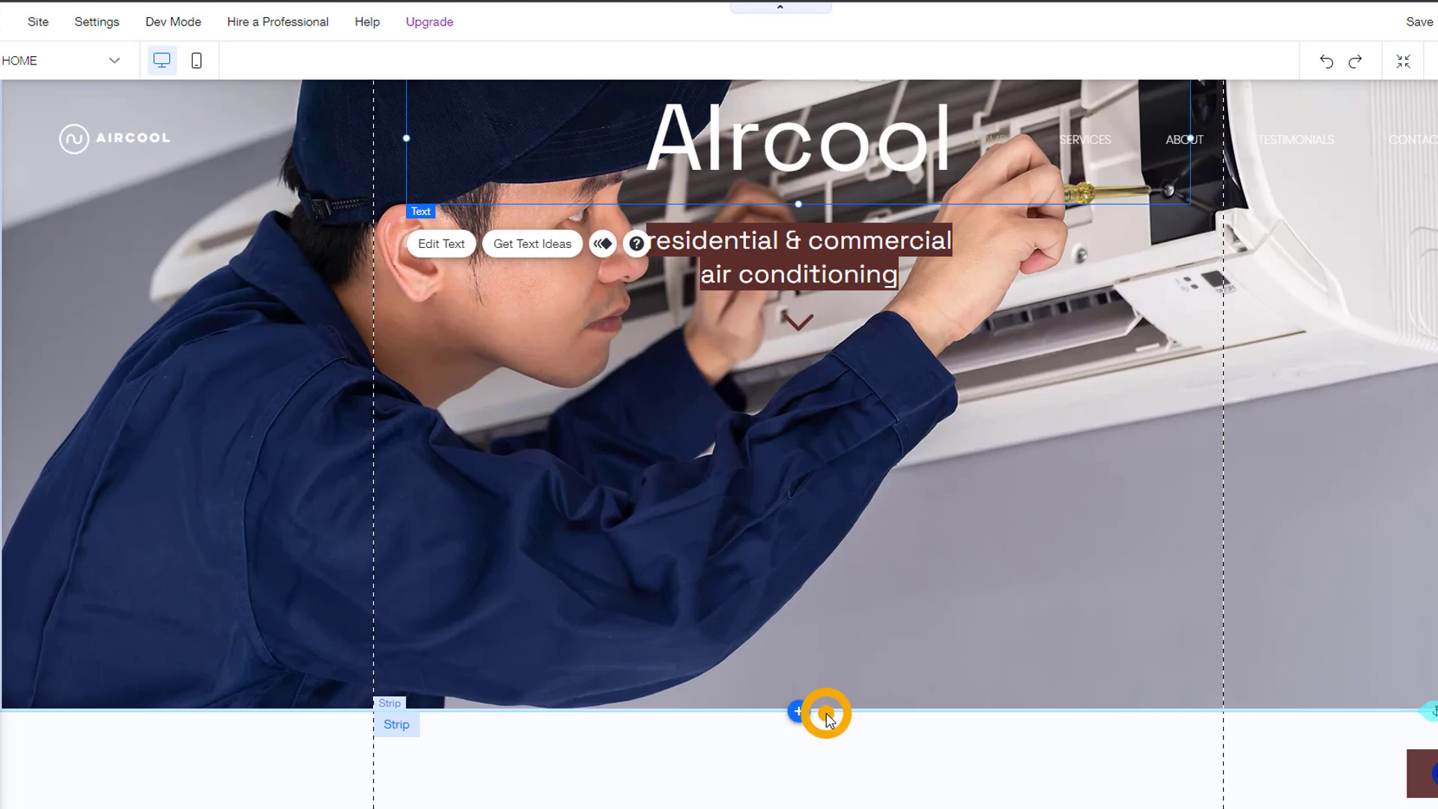
pyautogui.moveTo(953, 706); pyautogui.dragTo(931, 353)
pyautogui.scroll(5, 1028, 565)
pyautogui.scroll(-15, 719, 441)
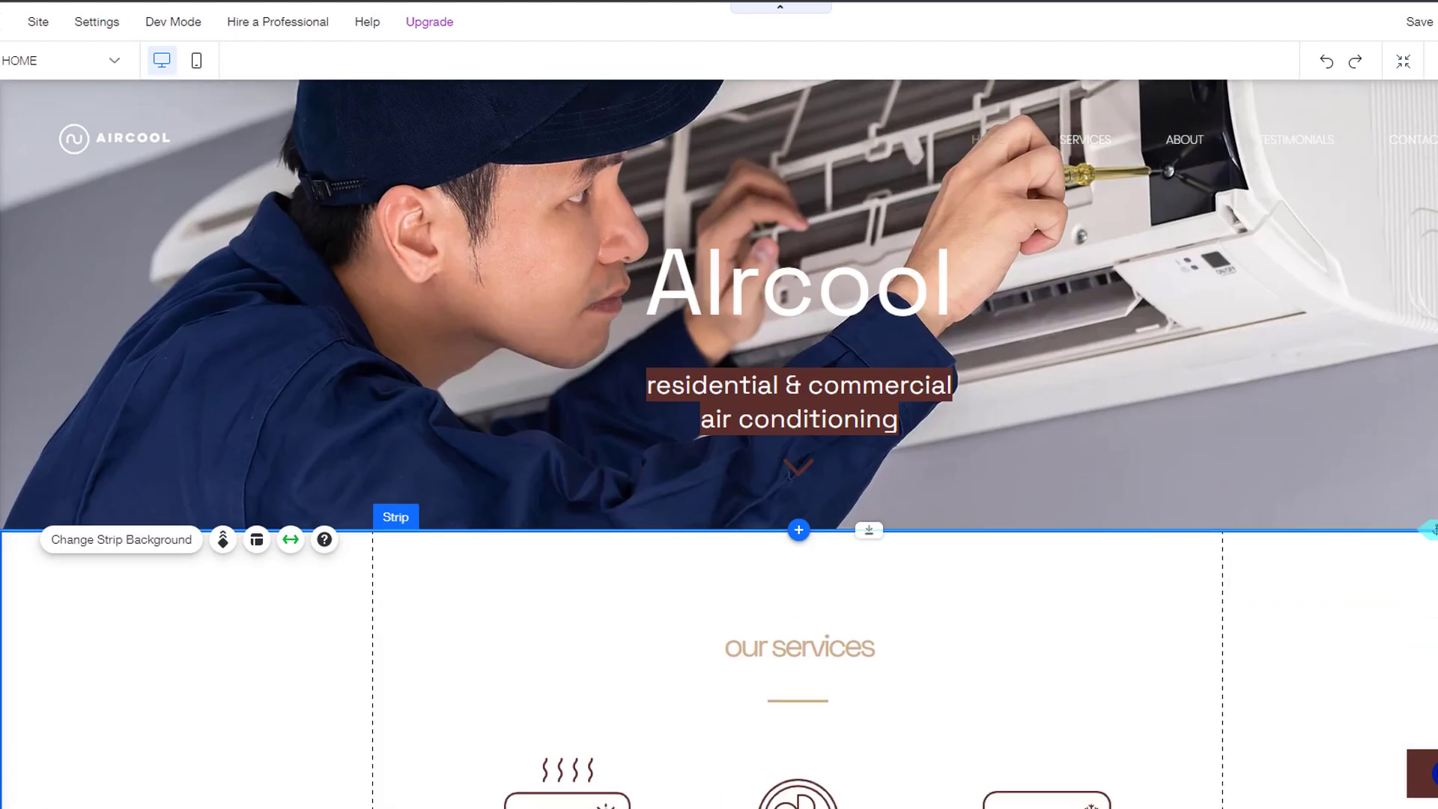
pyautogui.scroll(-3, 848, 354)
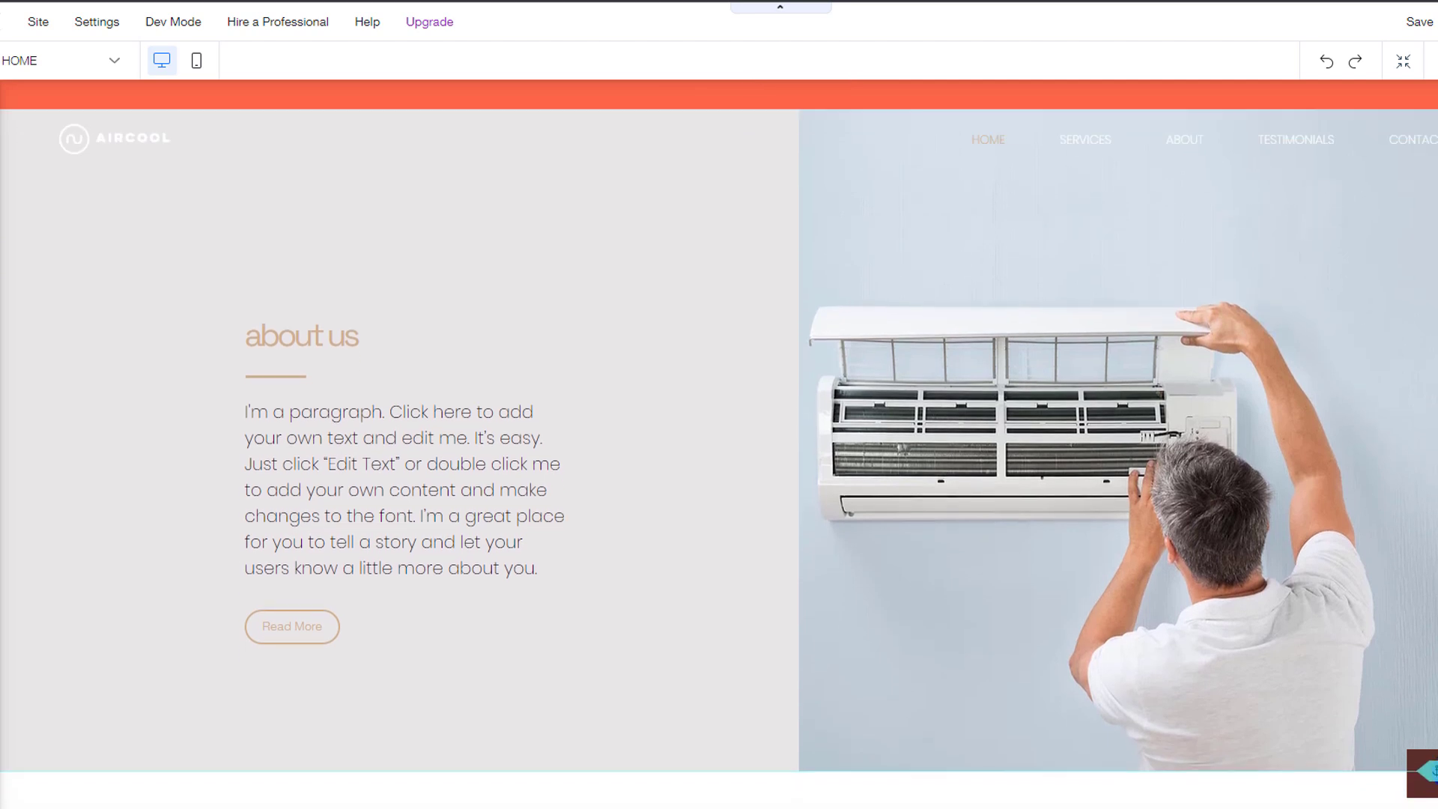
pyautogui.click(761, 364)
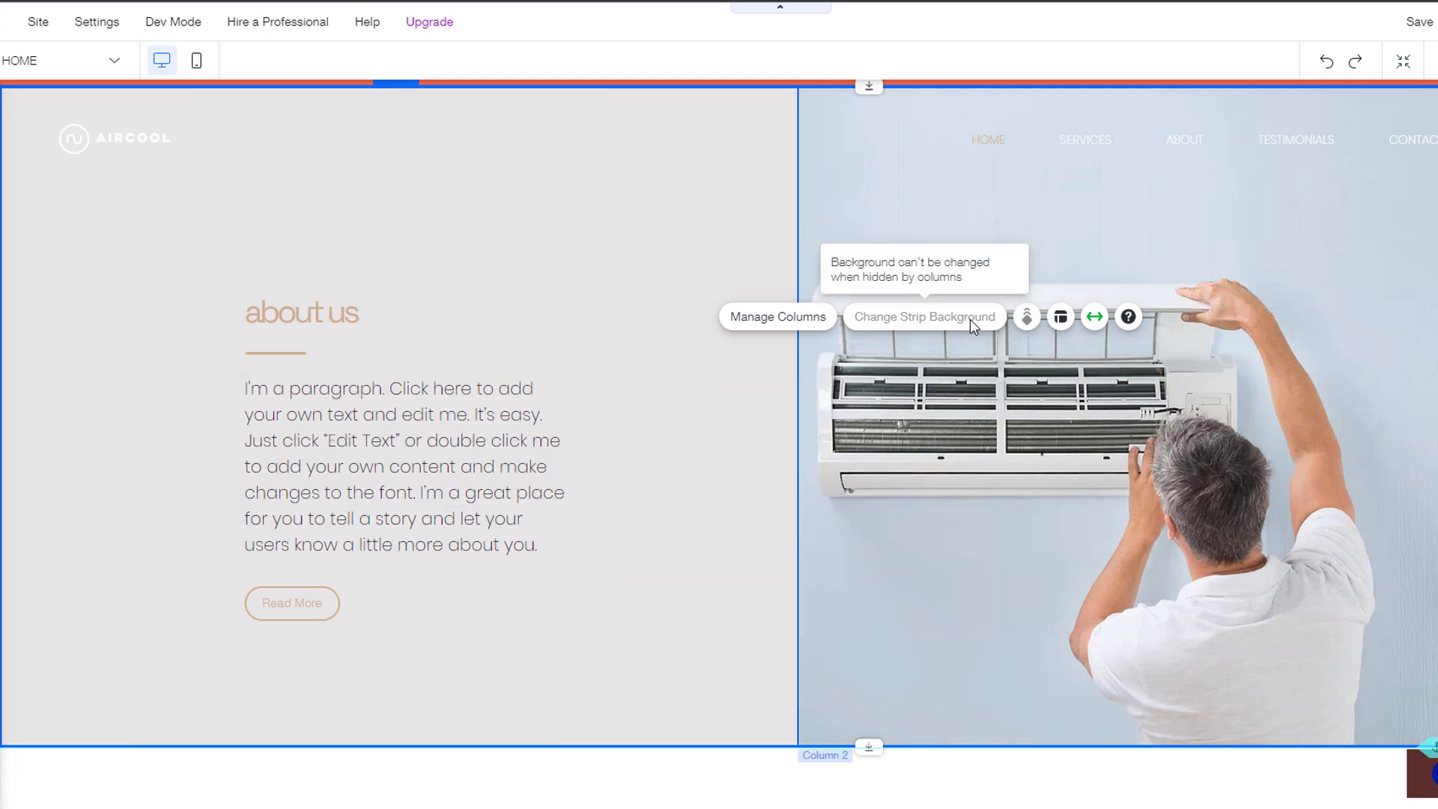
pyautogui.click(1197, 396)
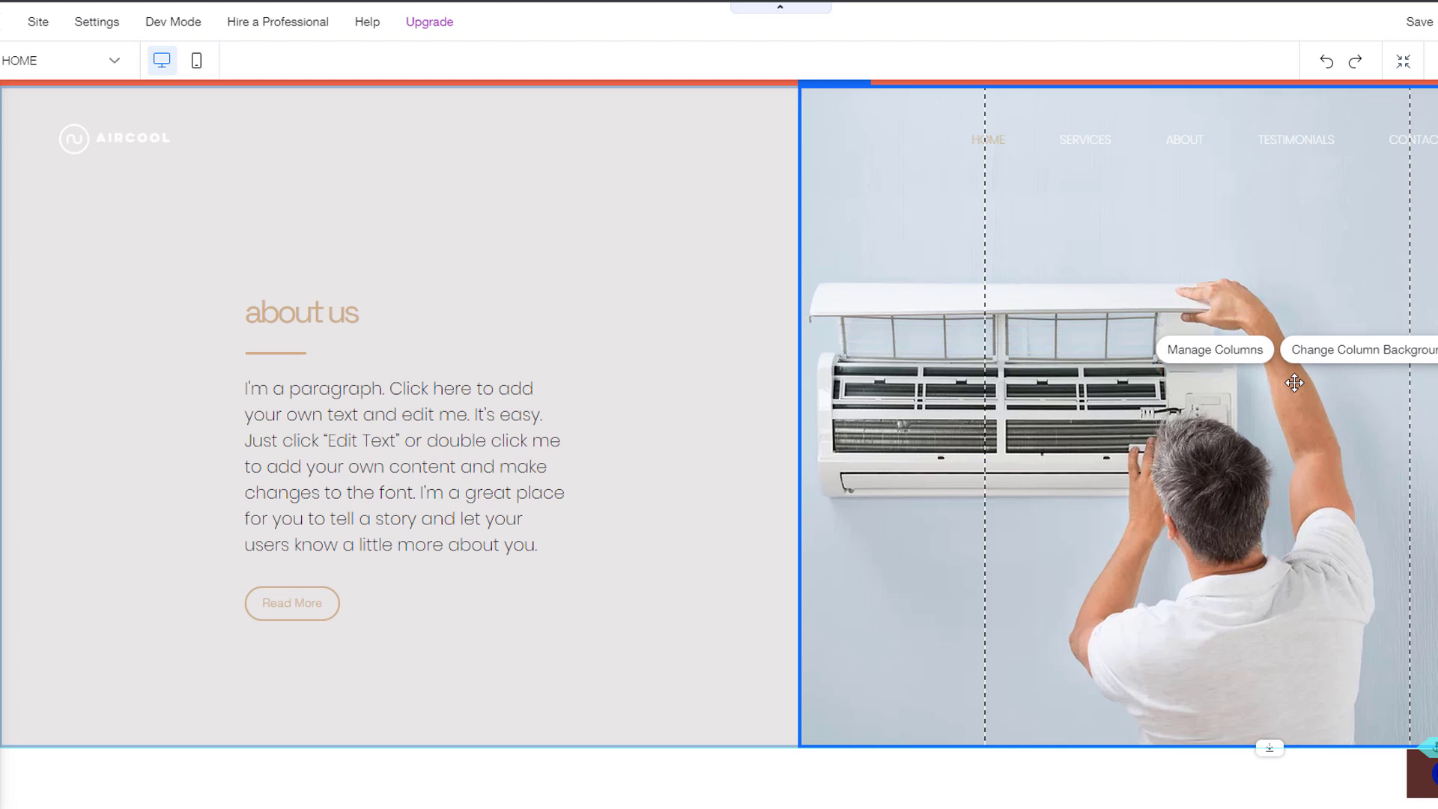
pyautogui.click(1353, 357)
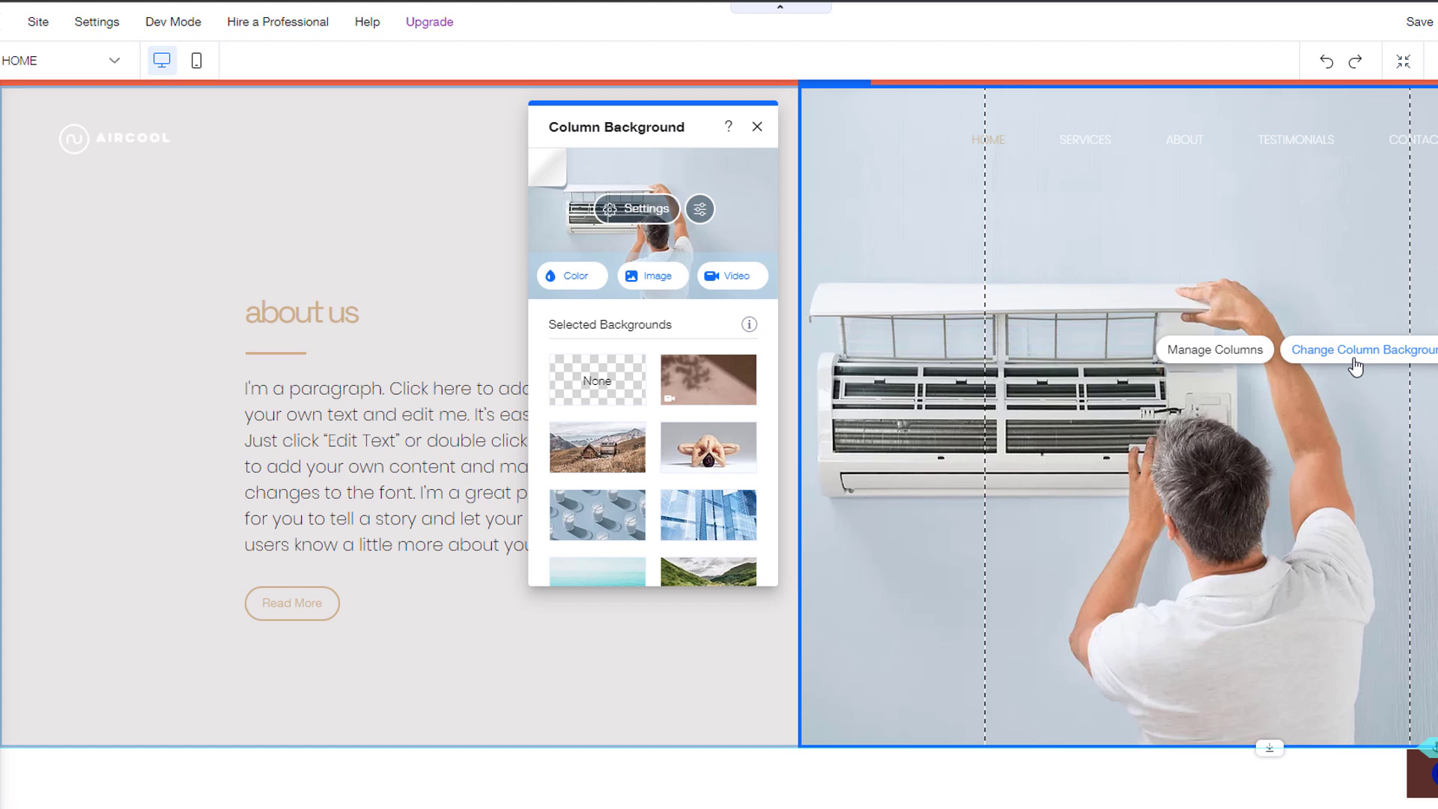
pyautogui.click(755, 126)
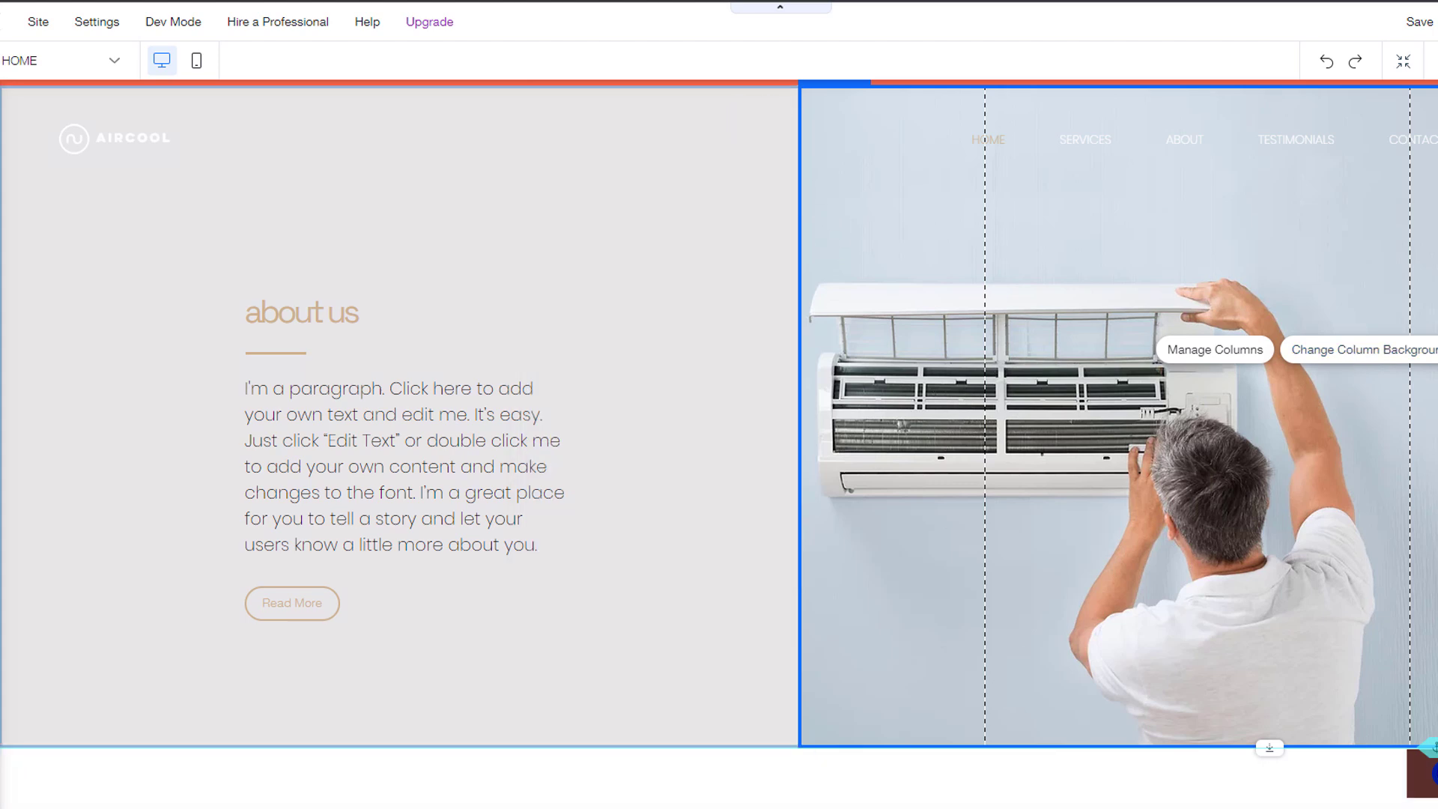
pyautogui.scroll(15, 719, 442)
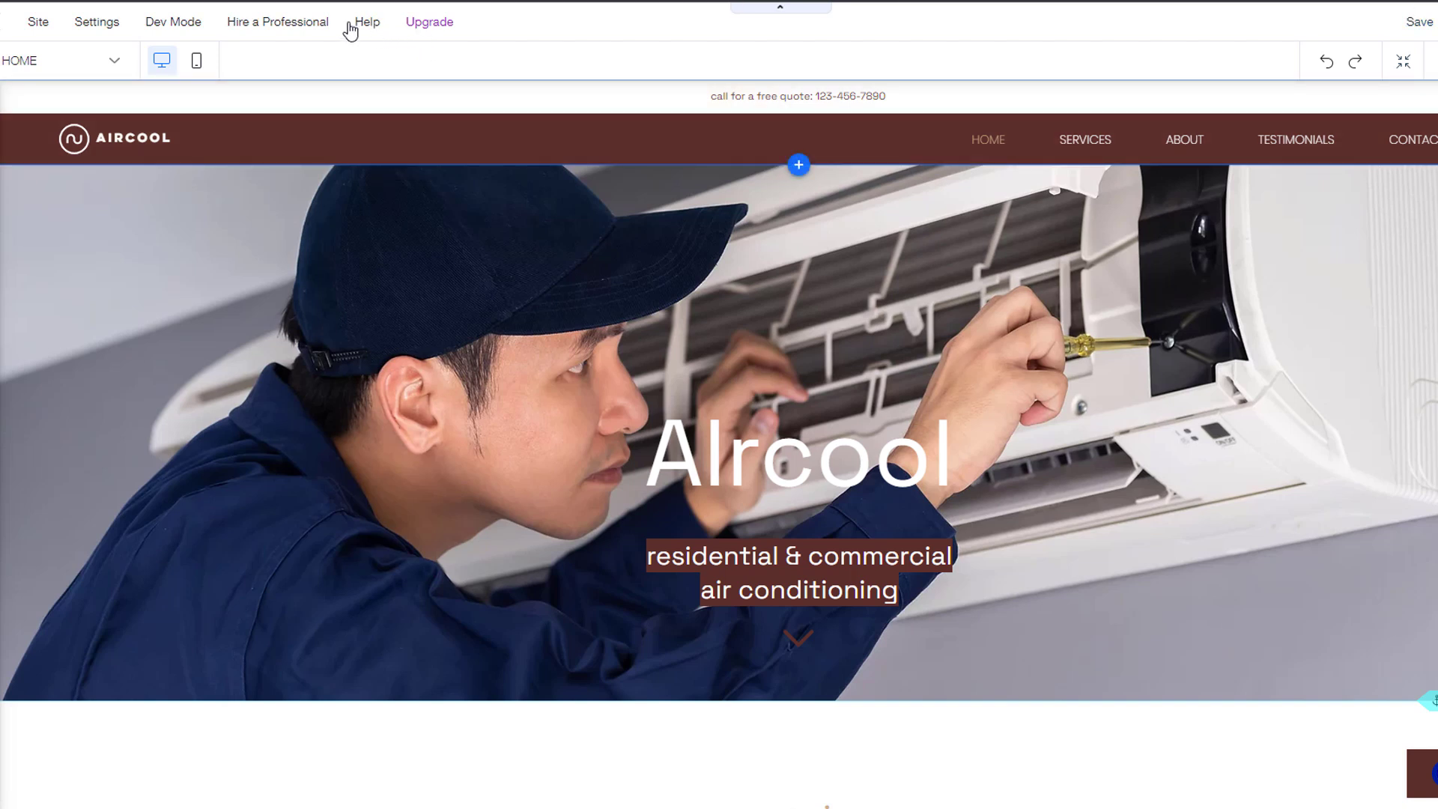
# Step: In the mobile layout, move the hero subtitle and title lower and hide the vector art
pyautogui.click(197, 64)
pyautogui.click(826, 254)
pyautogui.moveTo(827, 255); pyautogui.dragTo(828, 286)
pyautogui.click(803, 196)
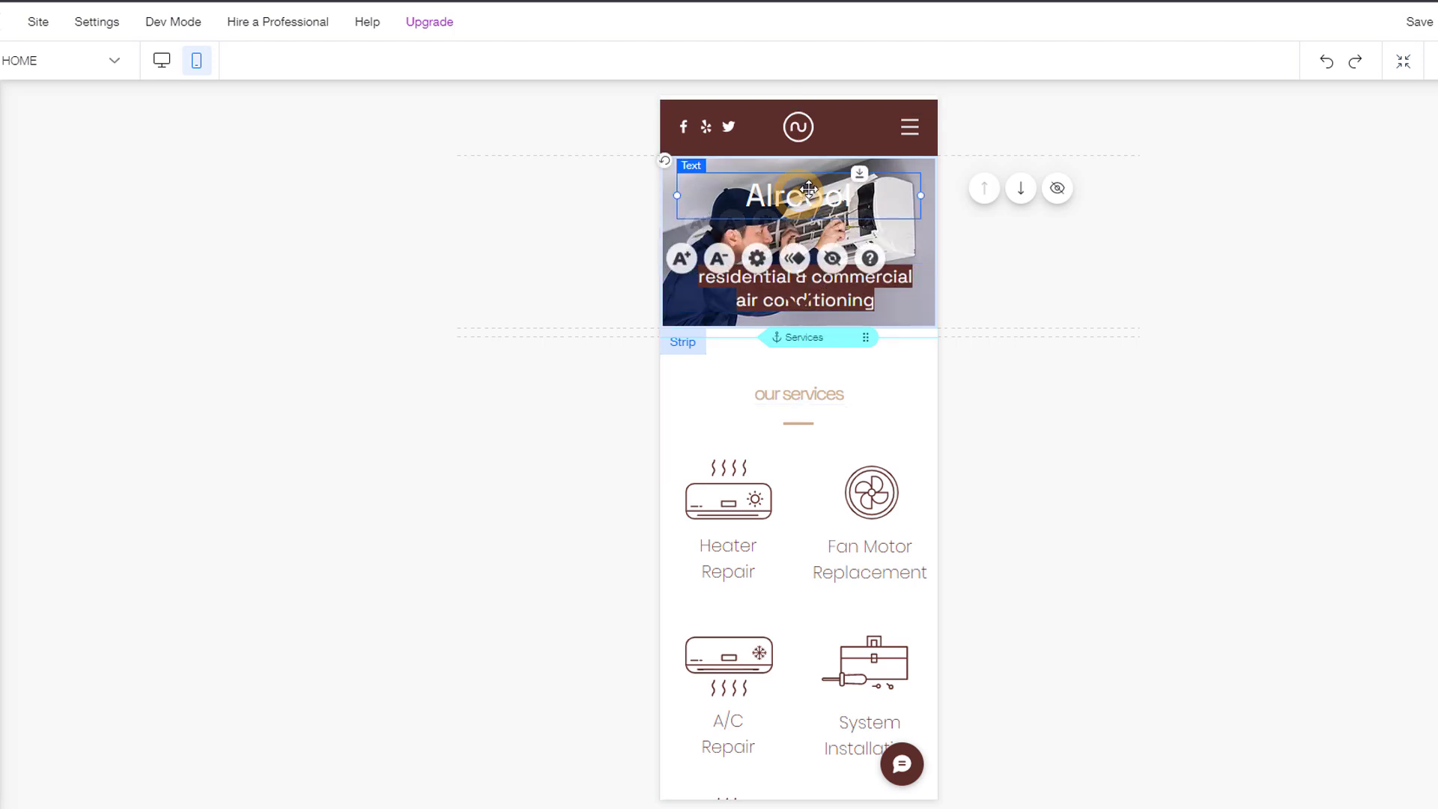
pyautogui.moveTo(803, 196); pyautogui.dragTo(806, 220)
pyautogui.click(802, 298)
pyautogui.press('Delete')
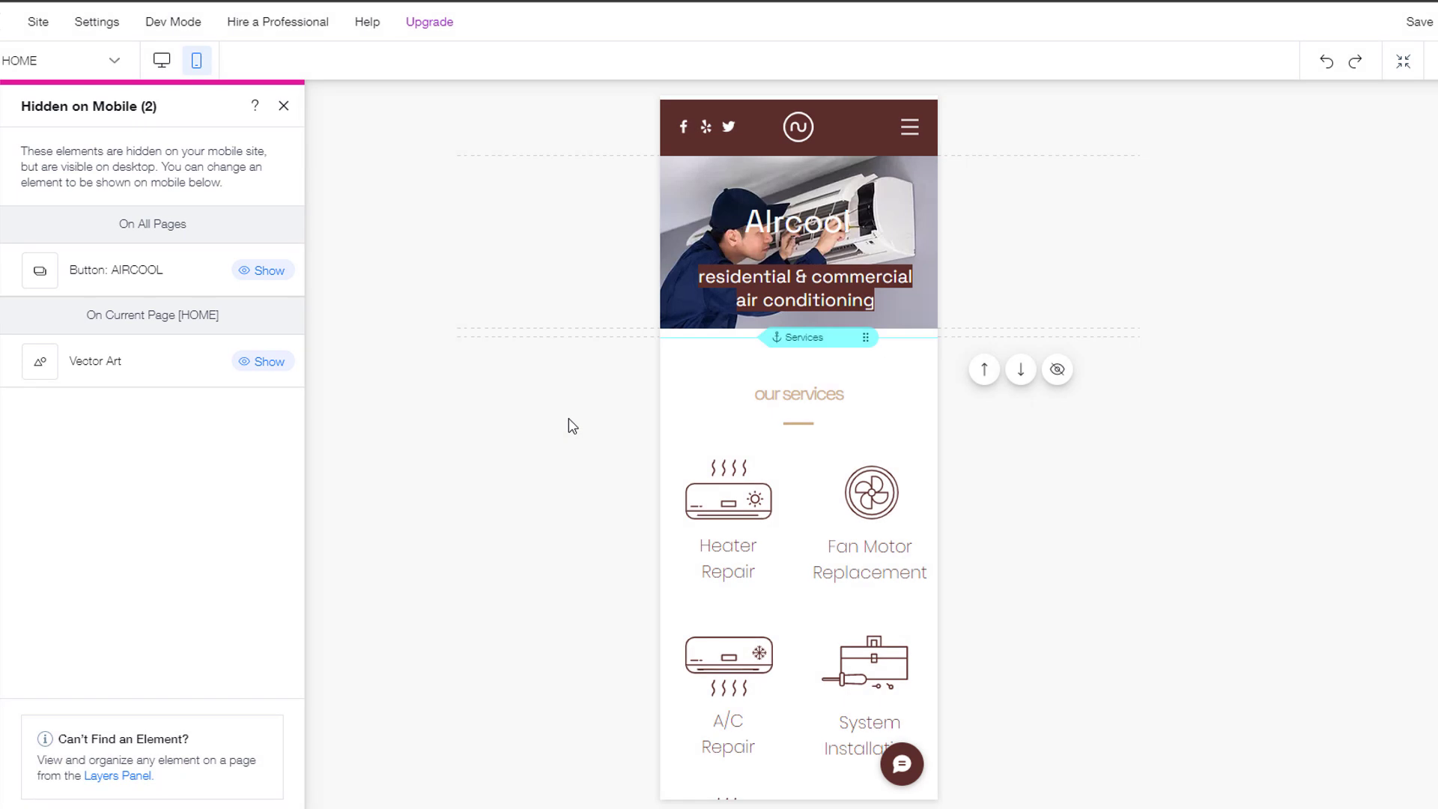
pyautogui.click(161, 60)
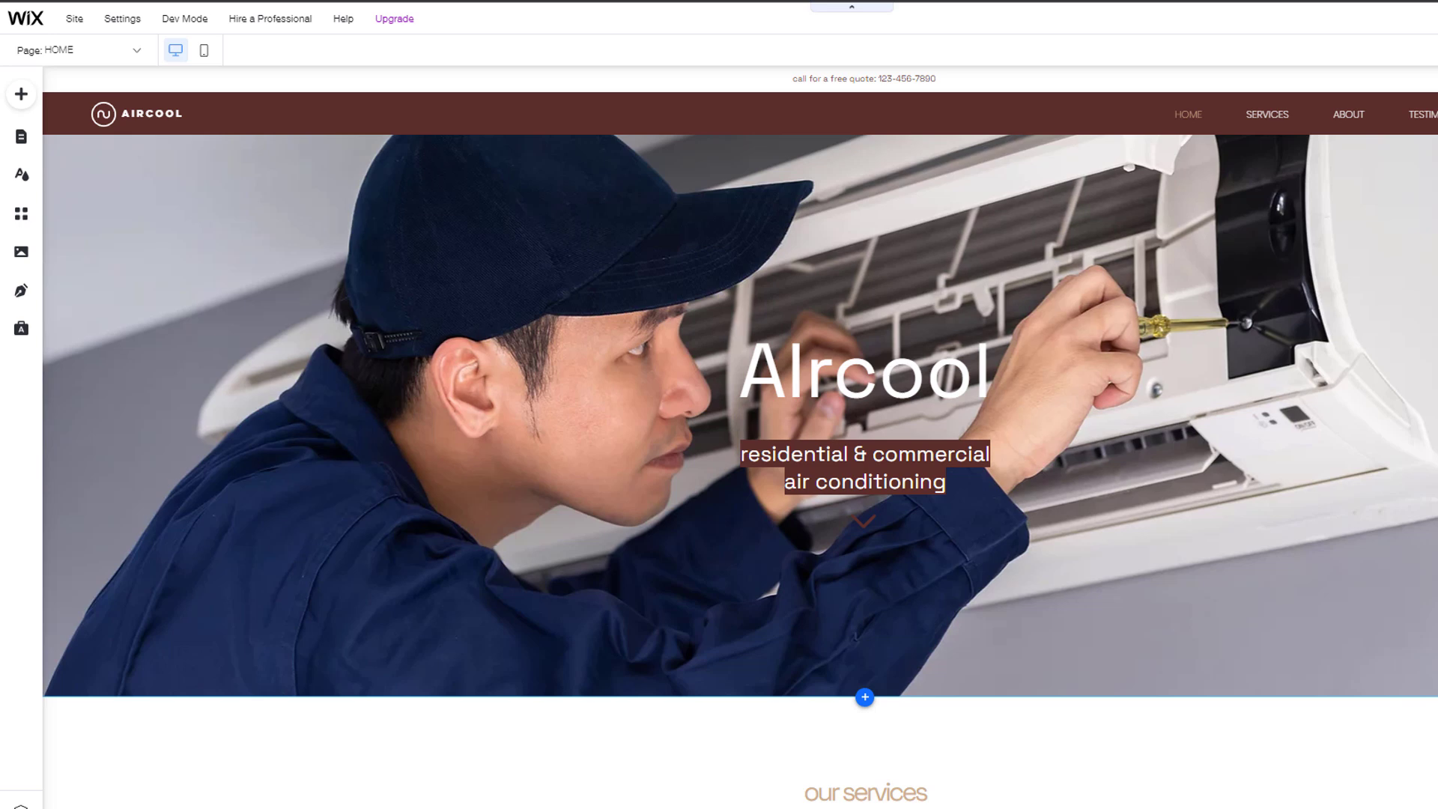
pyautogui.click(860, 195)
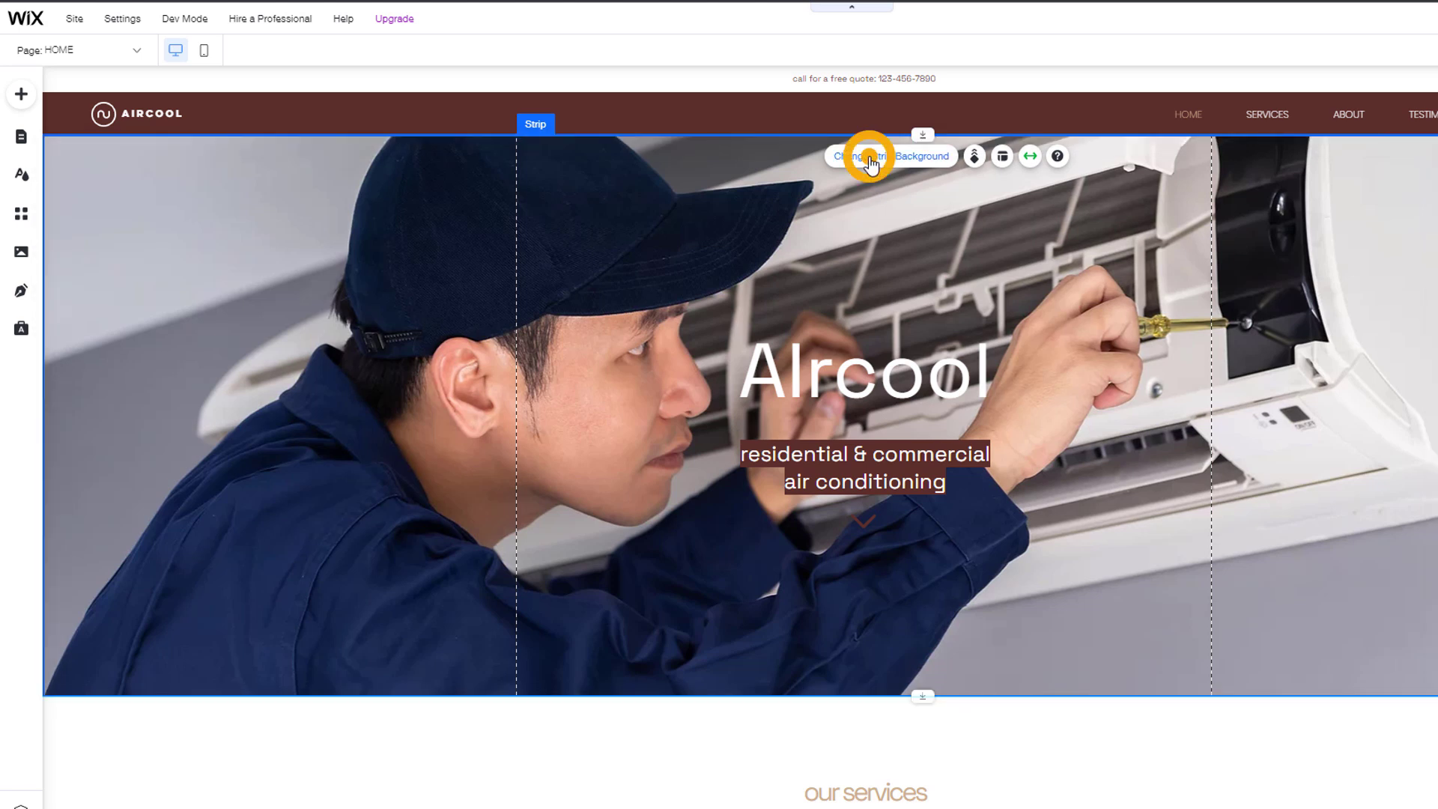
pyautogui.click(871, 161)
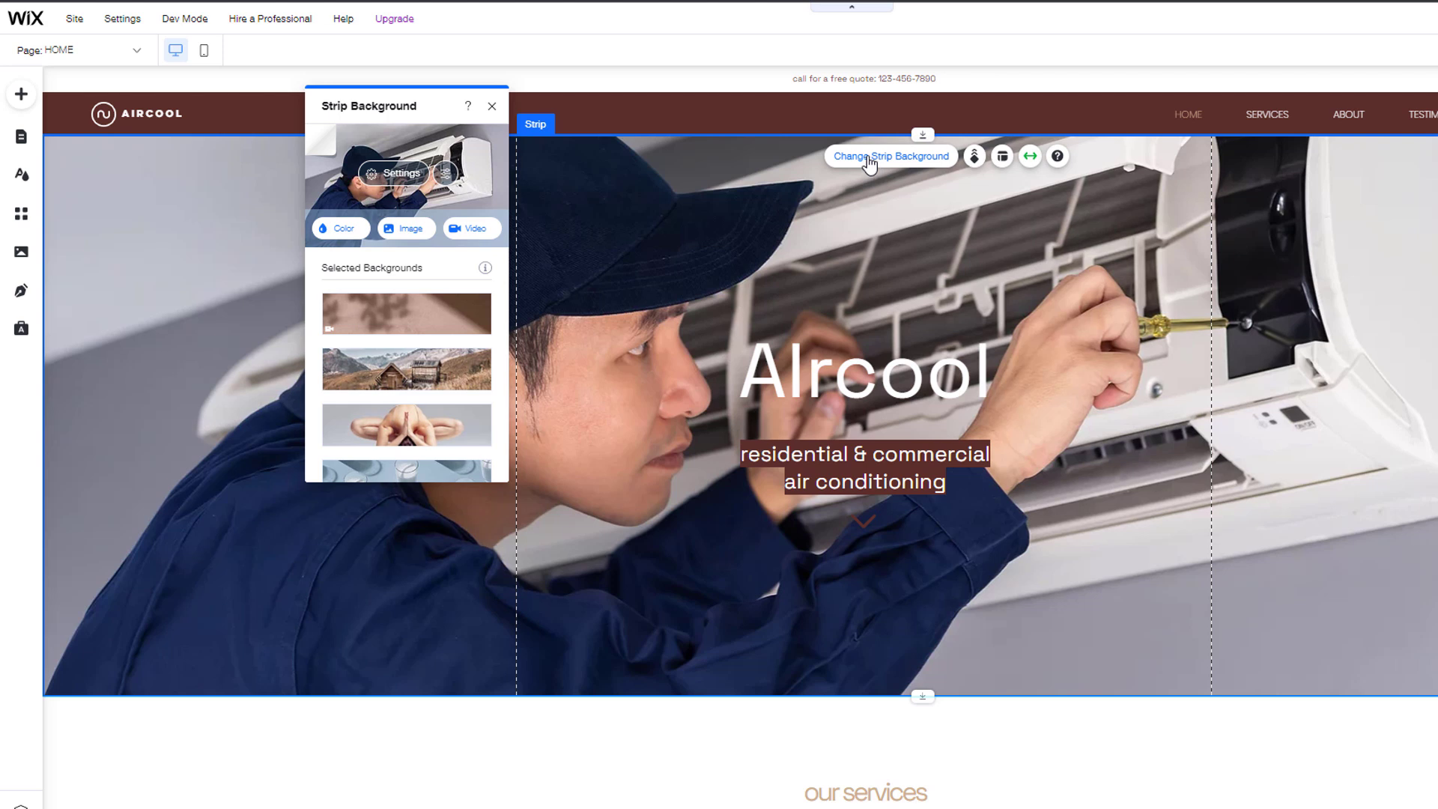
pyautogui.click(493, 107)
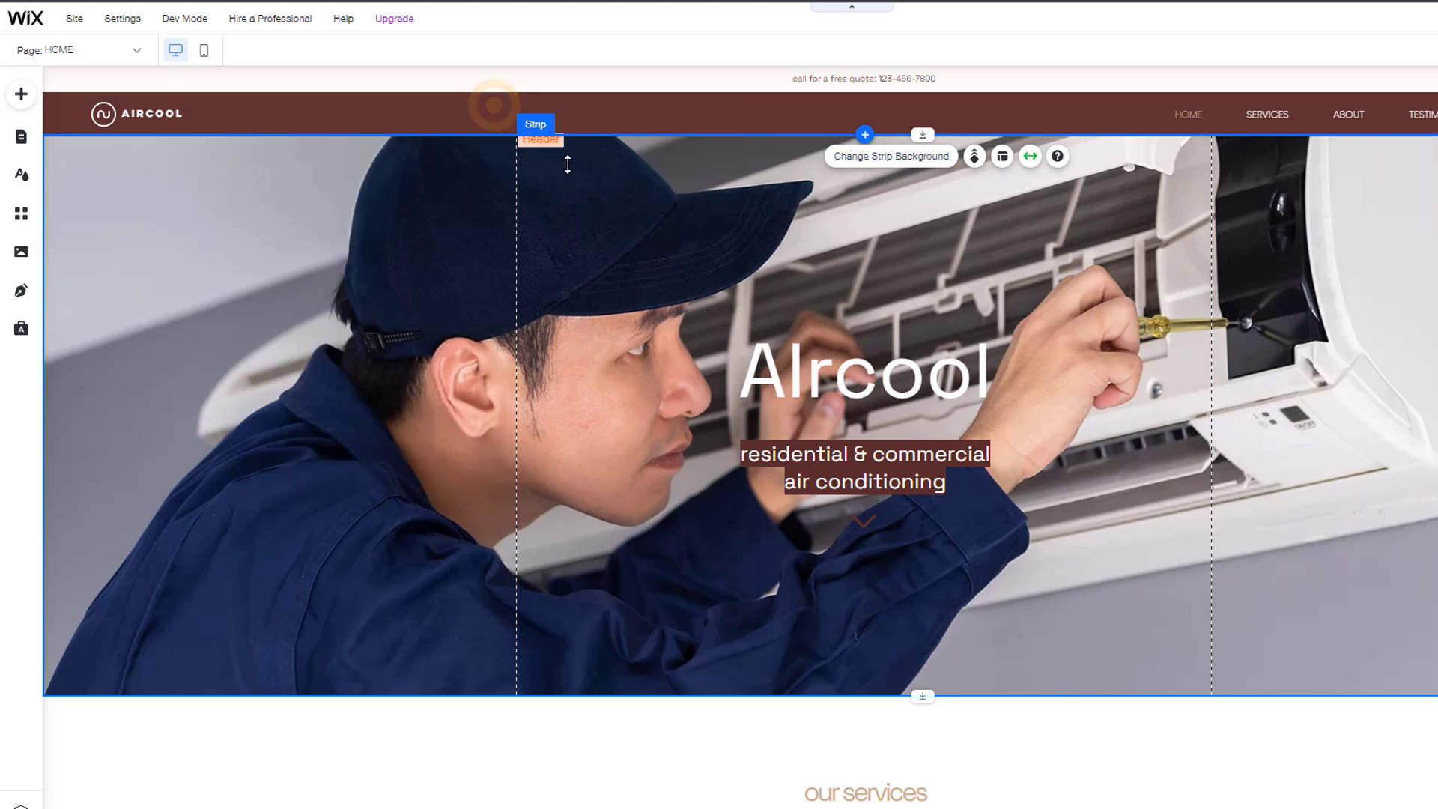
pyautogui.click(974, 159)
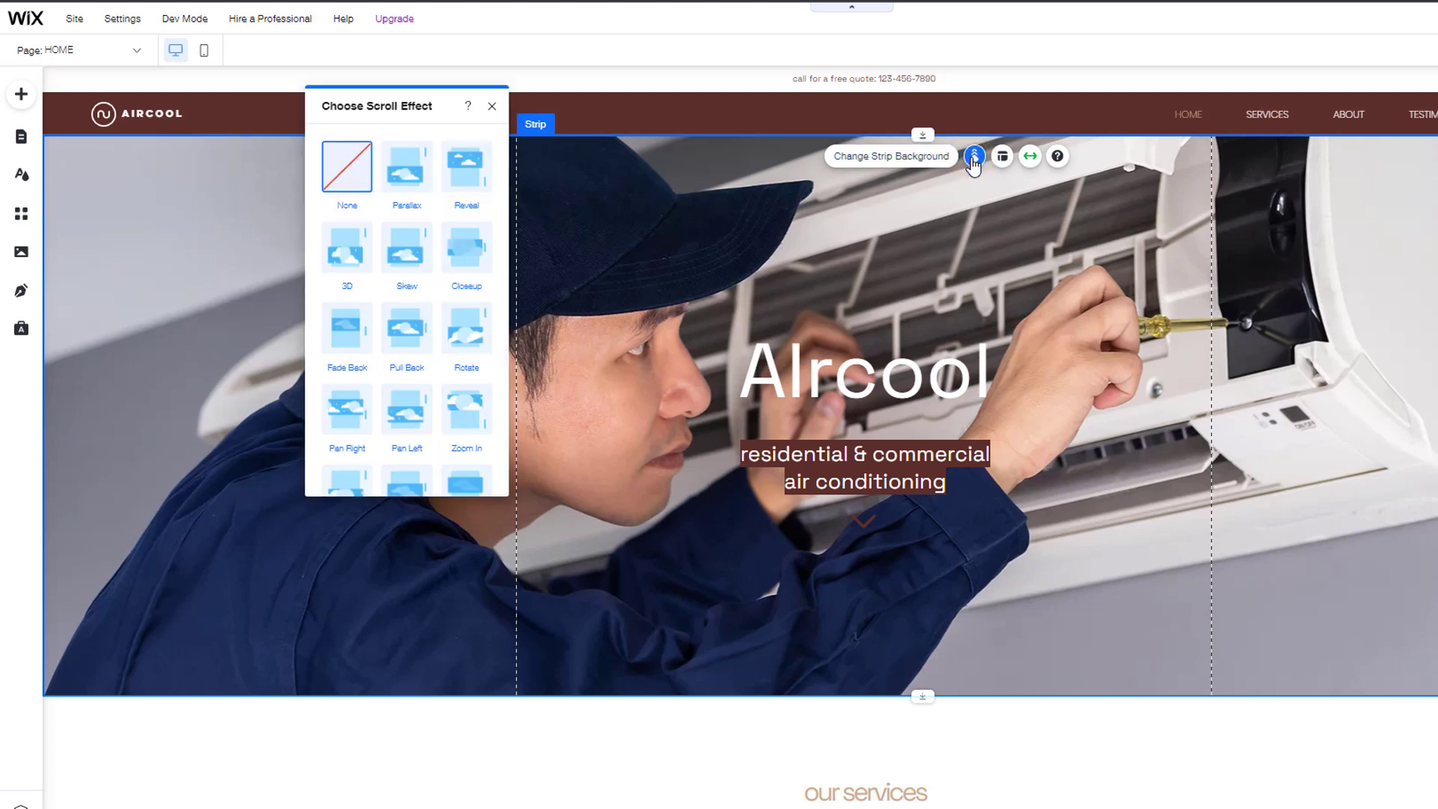
pyautogui.click(1002, 158)
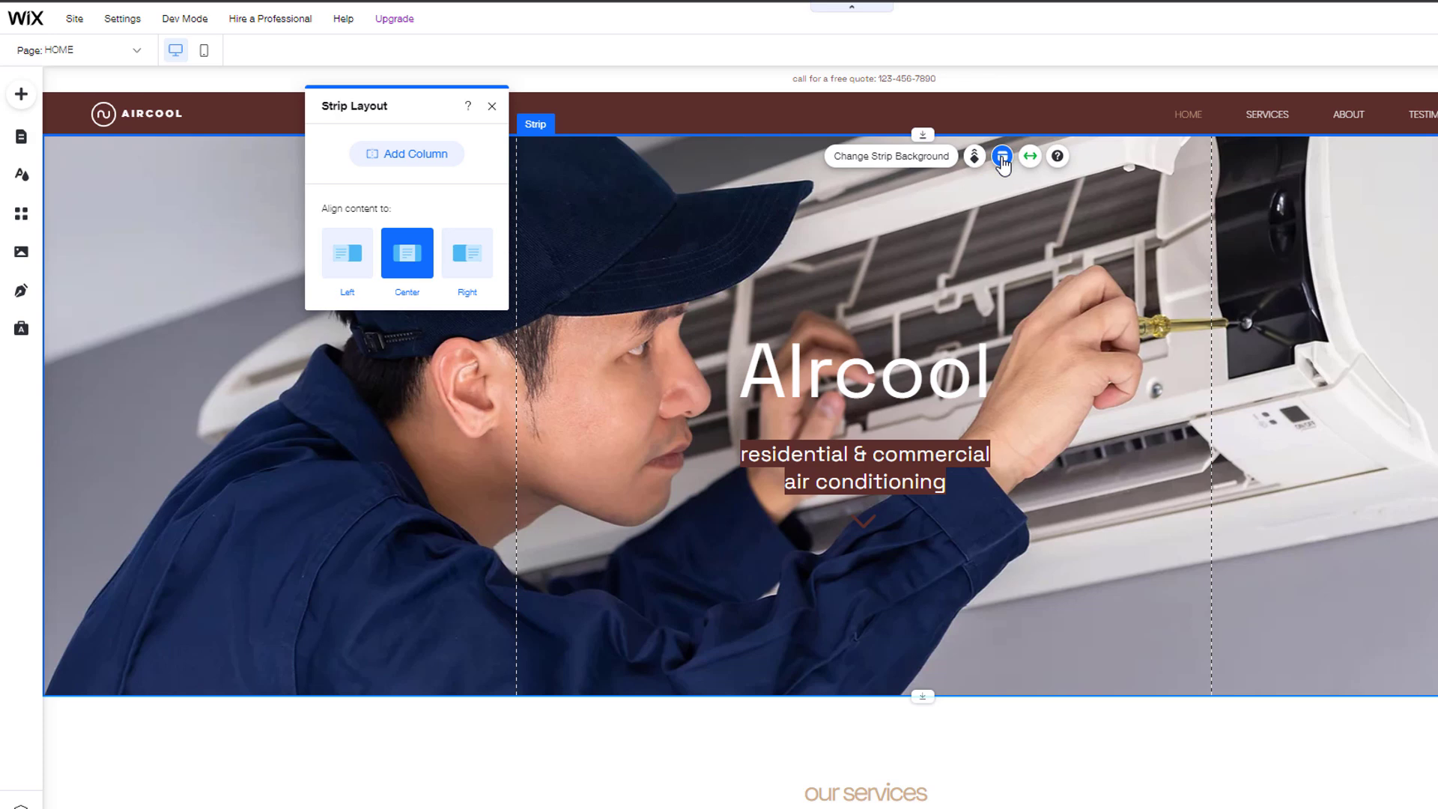
pyautogui.click(1029, 154)
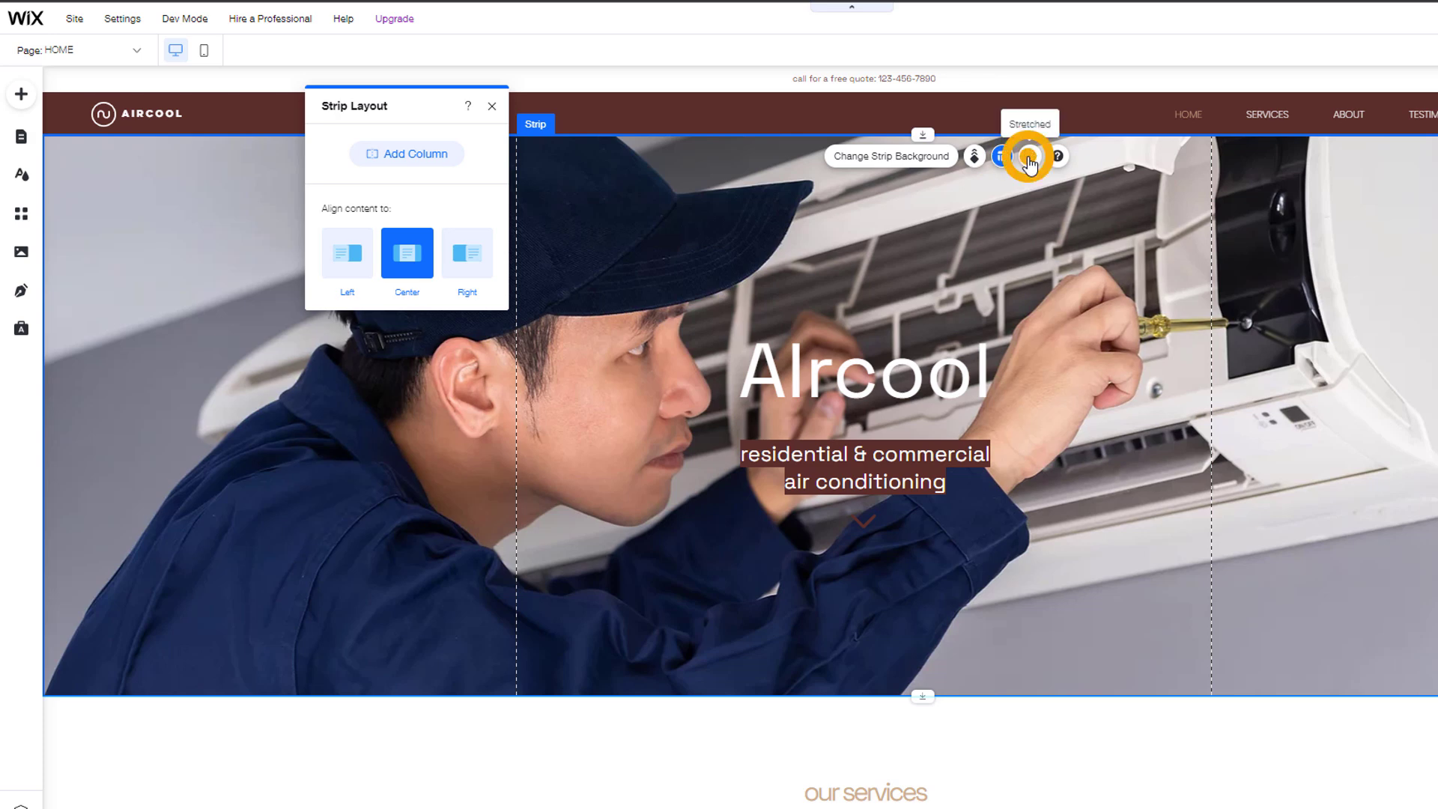
pyautogui.click(492, 103)
pyautogui.scroll(-5, 974, 448)
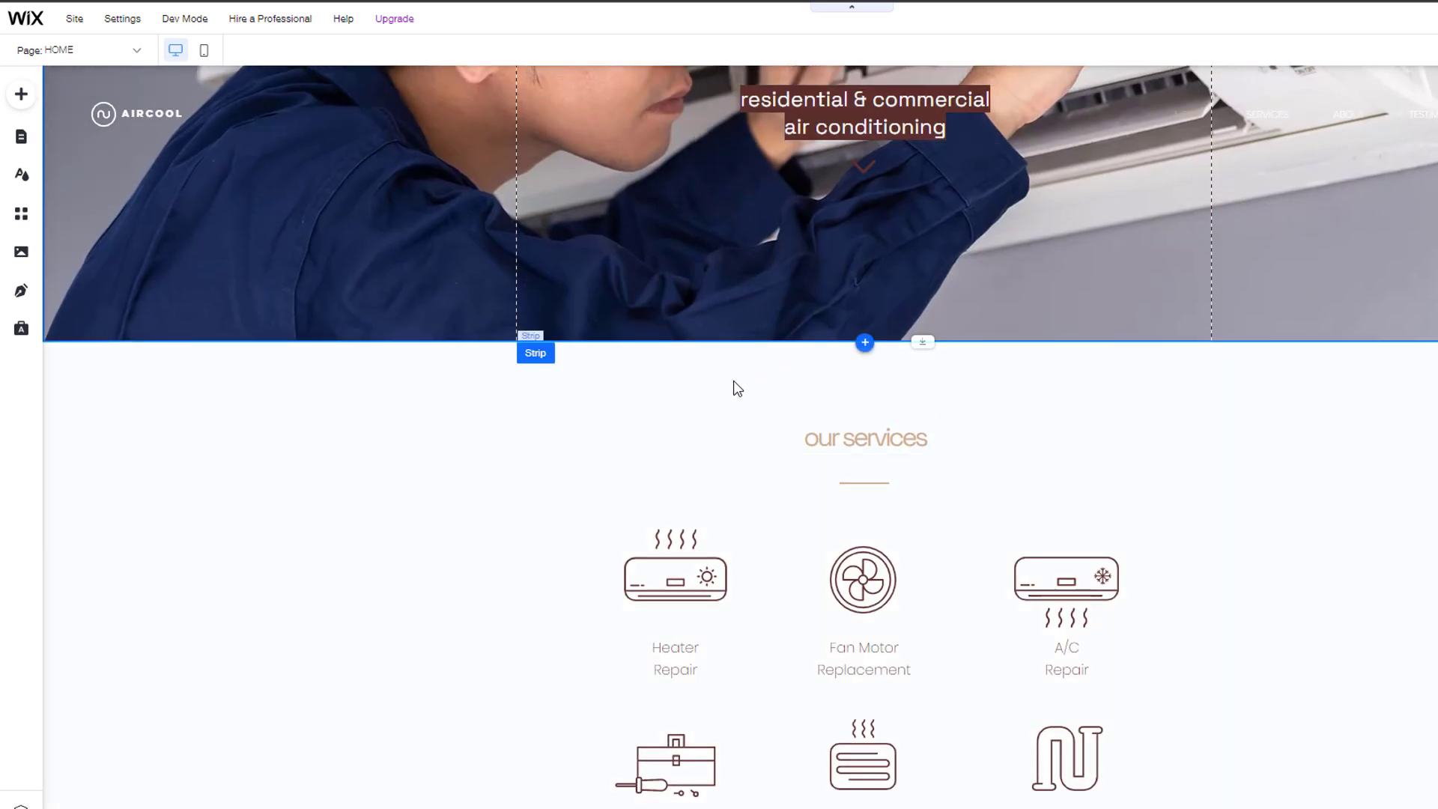
pyautogui.click(734, 383)
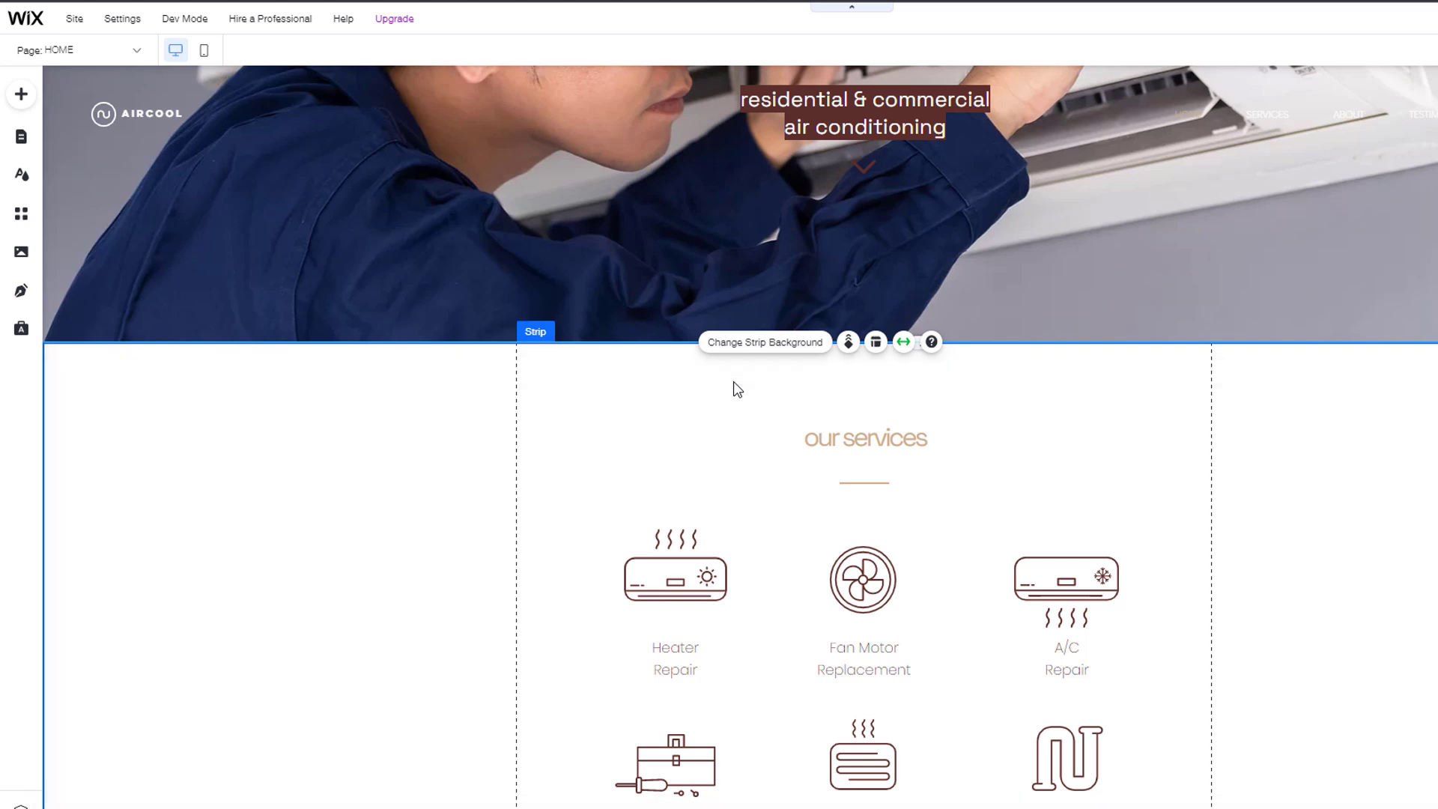
pyautogui.scroll(-9, 734, 381)
pyautogui.click(739, 409)
pyautogui.scroll(-5, 739, 408)
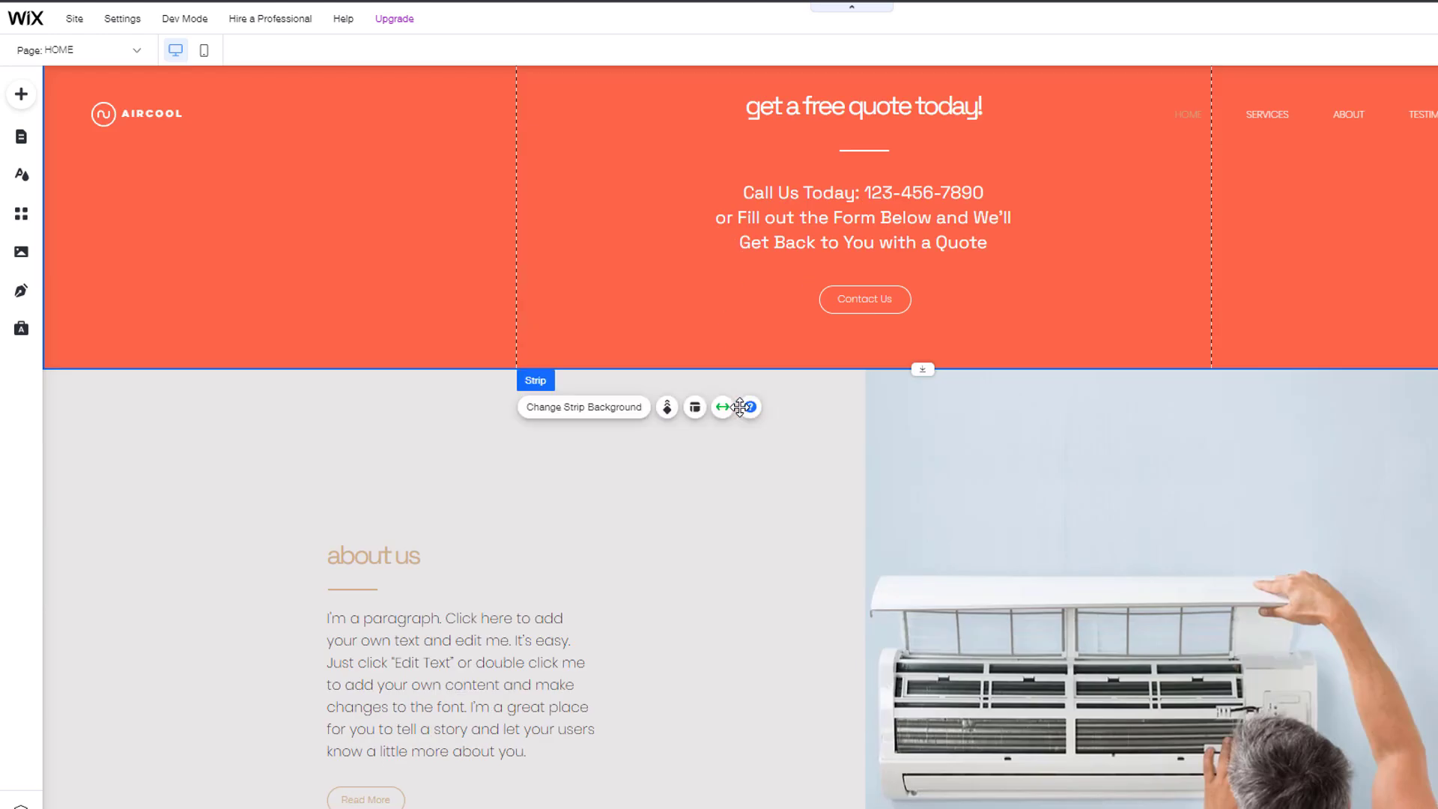
pyautogui.click(782, 435)
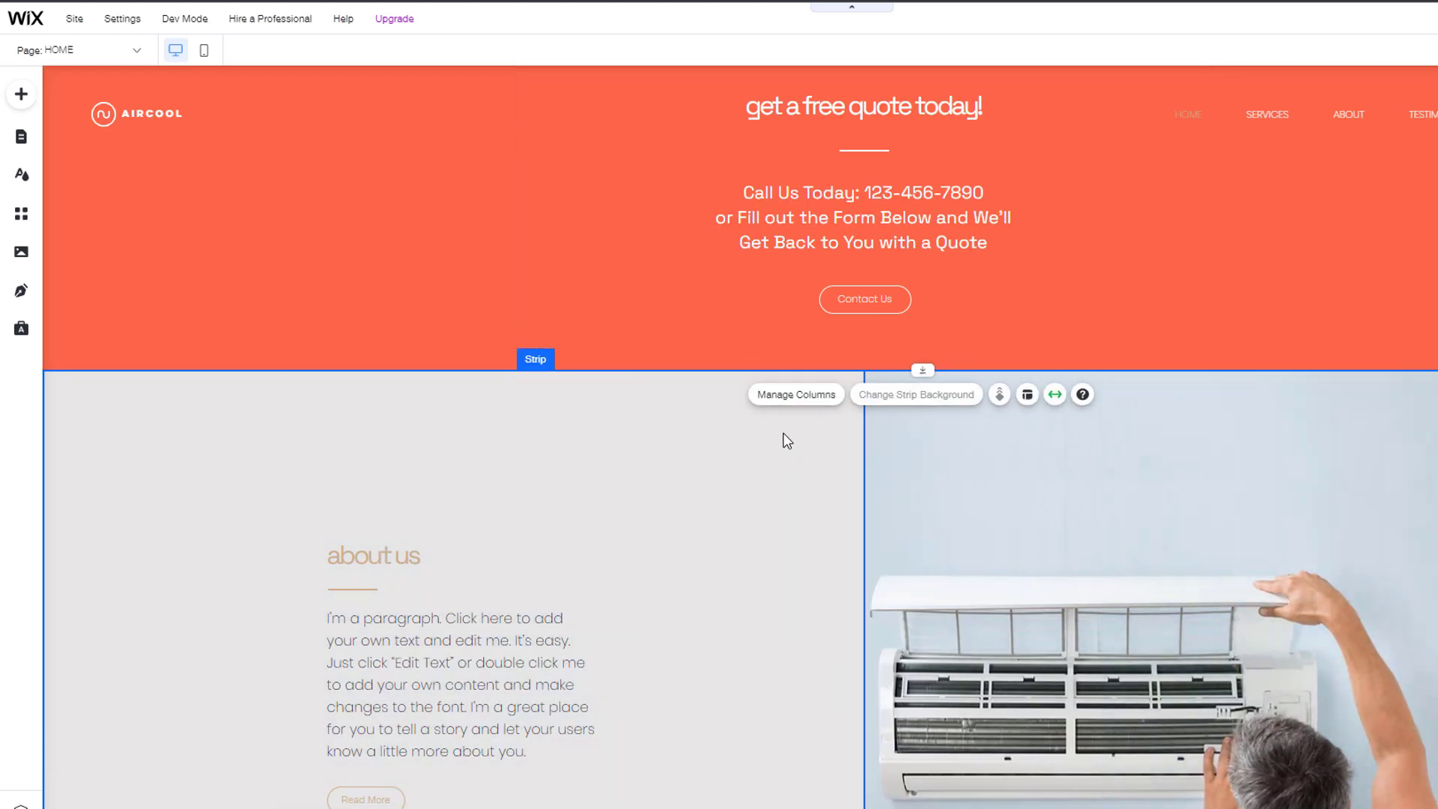
pyautogui.scroll(-11, 786, 441)
pyautogui.click(816, 137)
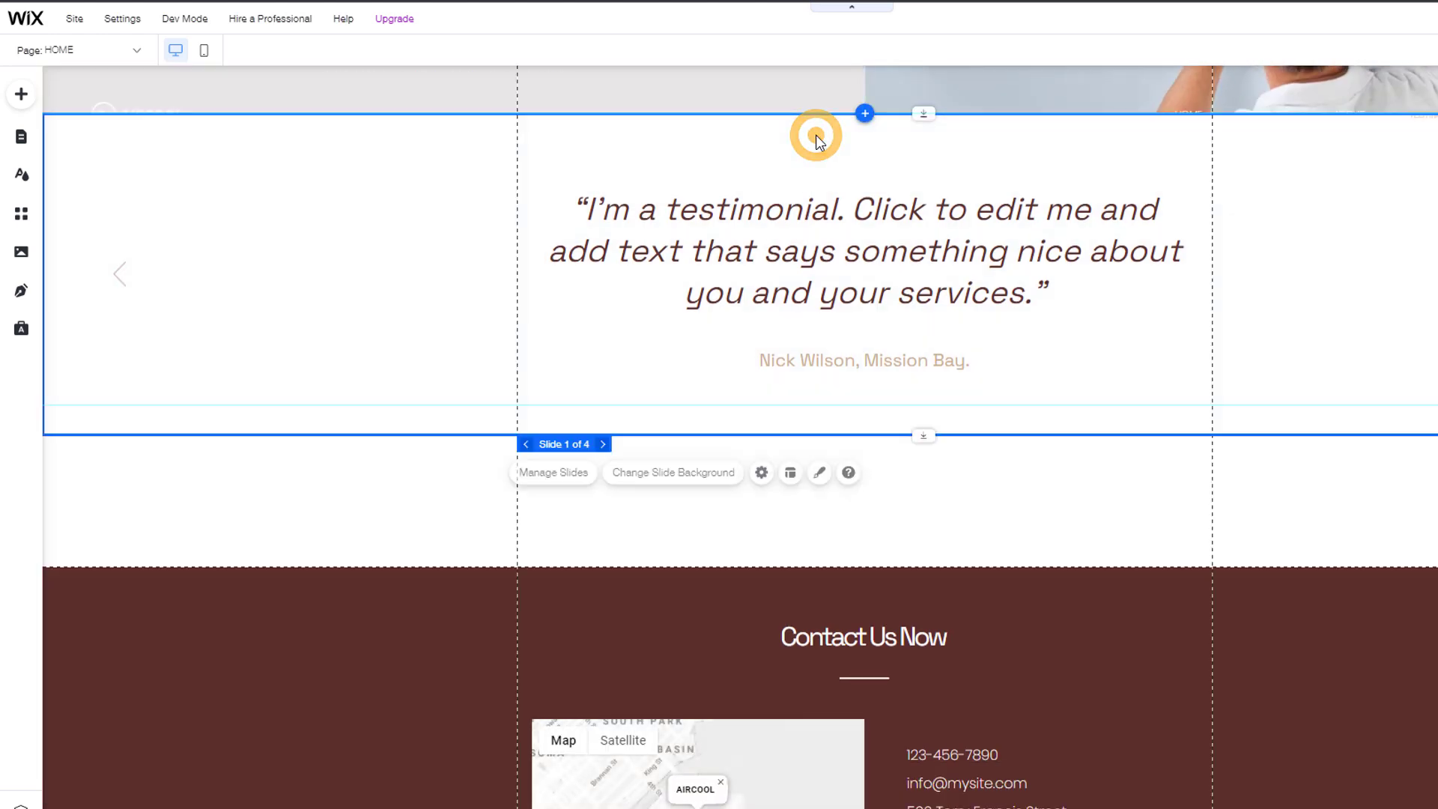
pyautogui.scroll(-3, 786, 445)
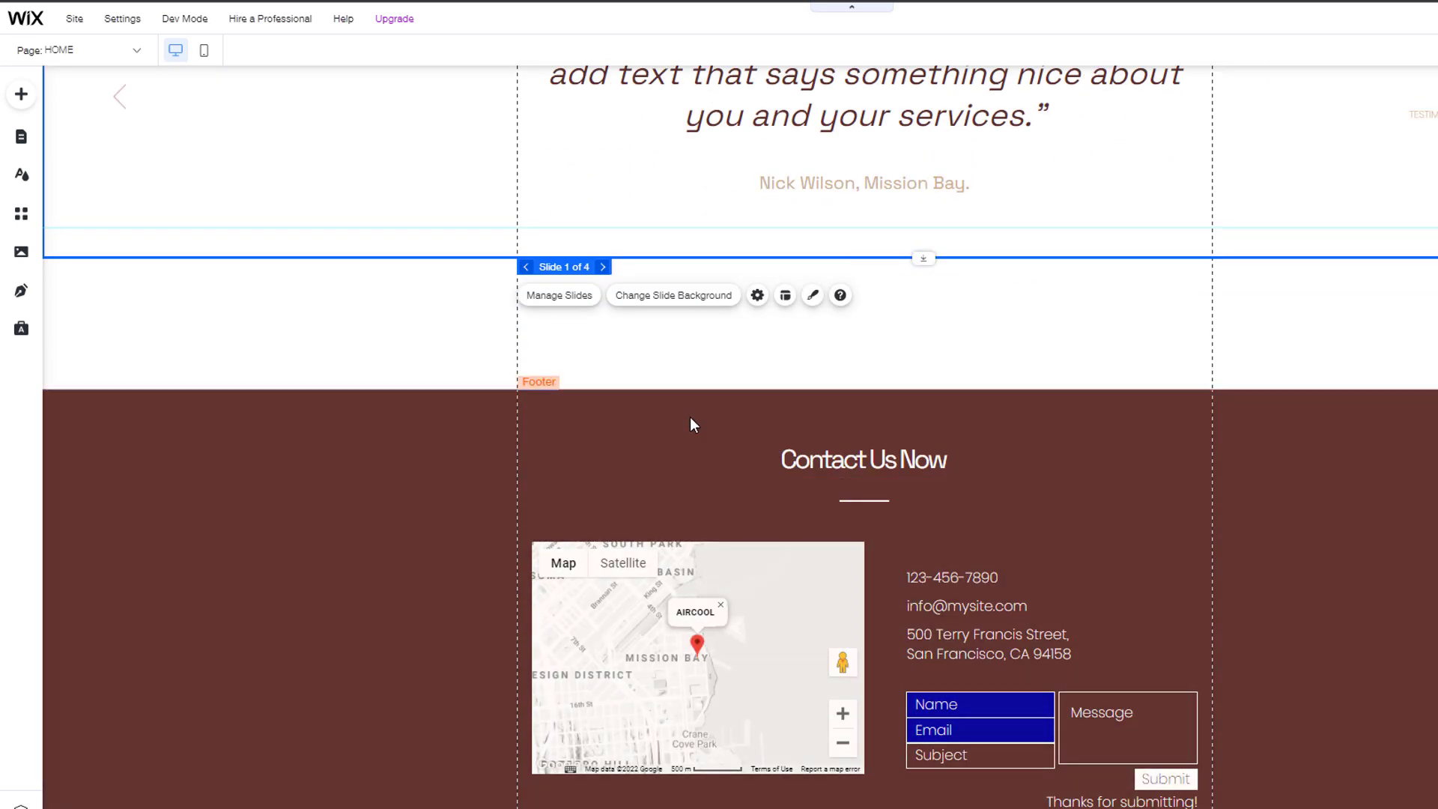
pyautogui.scroll(12, 690, 417)
pyautogui.click(1059, 235)
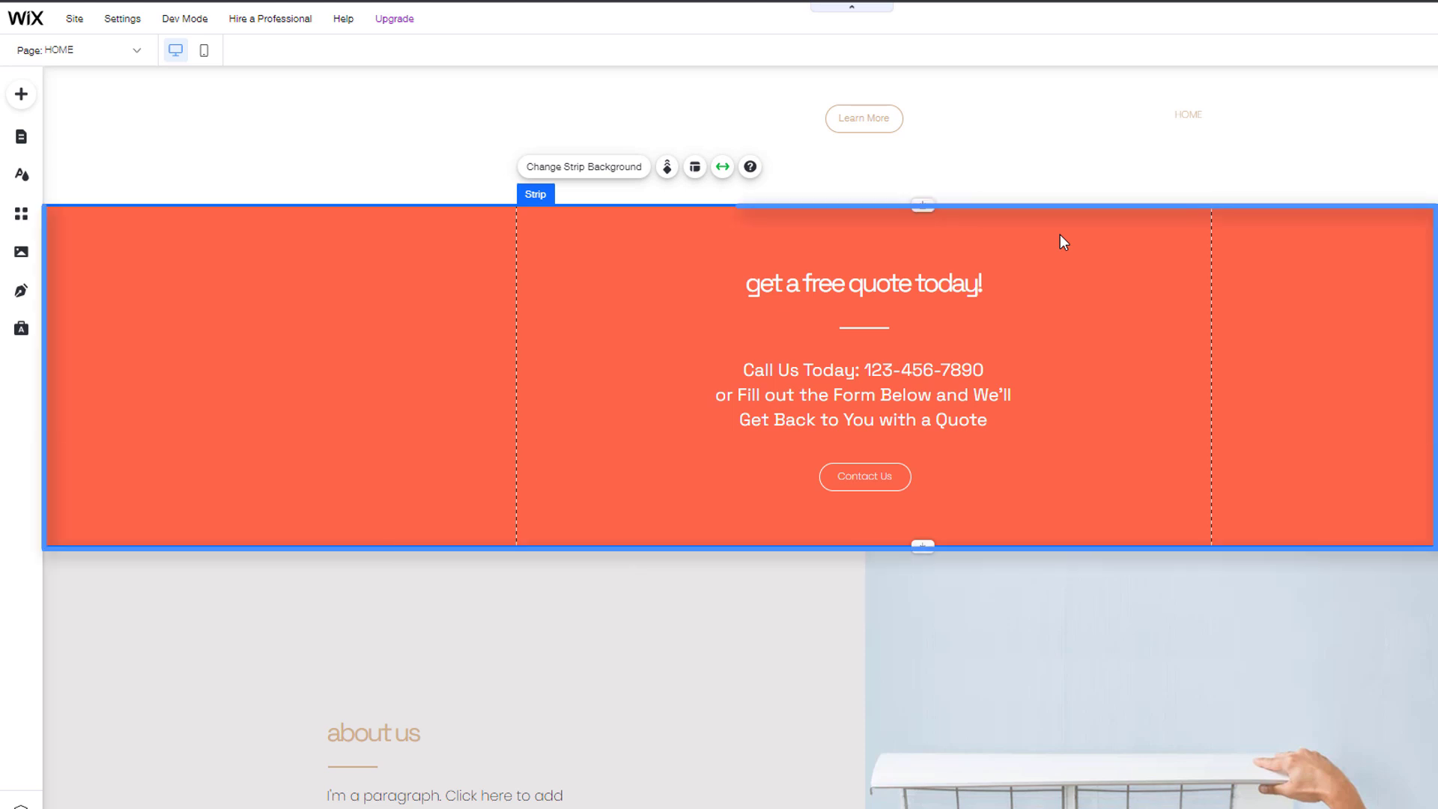
pyautogui.click(1059, 235)
# Step: Delete the orange 'get a free quote today!' strip and drag the about us section up into the gap
pyautogui.rightClick(1059, 235)
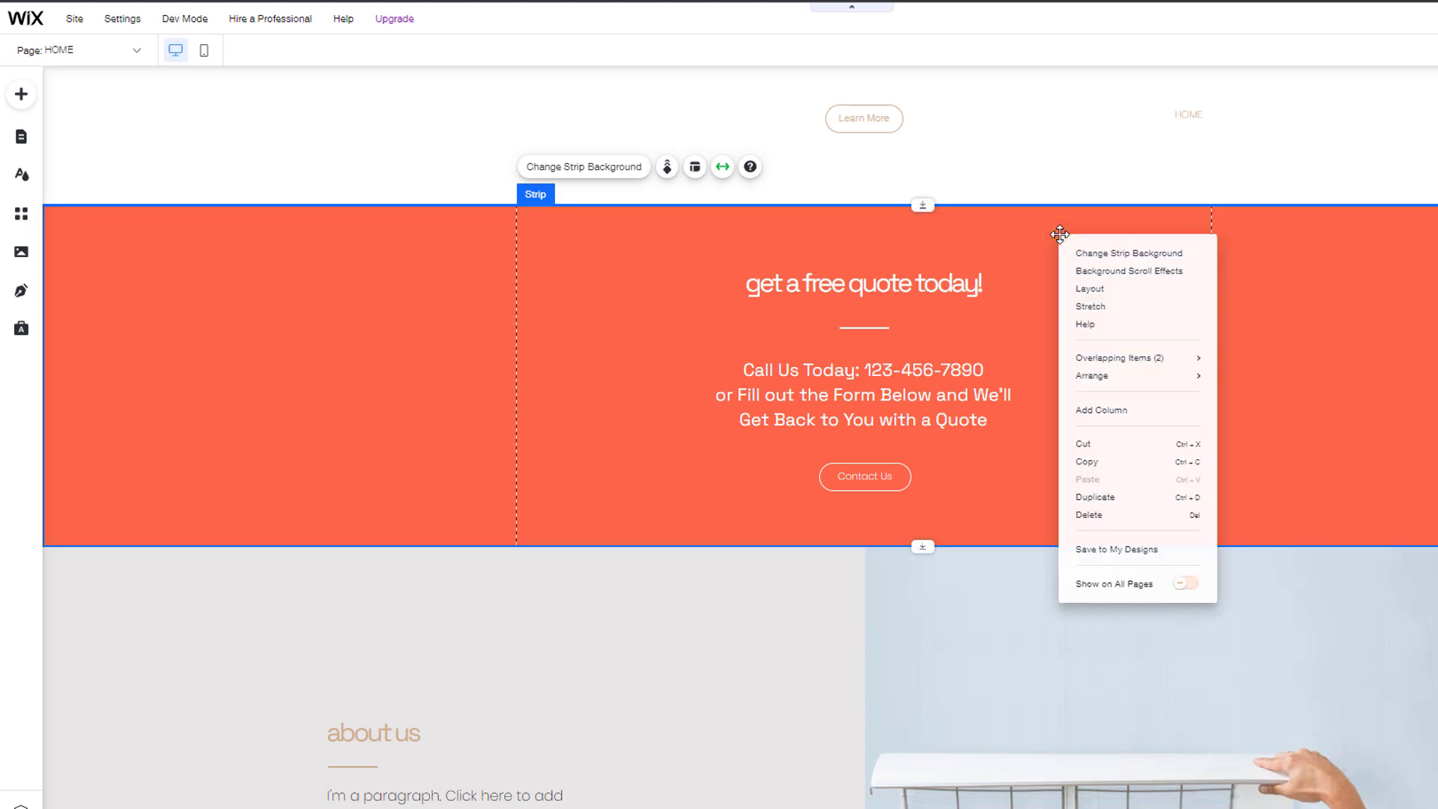
pyautogui.click(1101, 515)
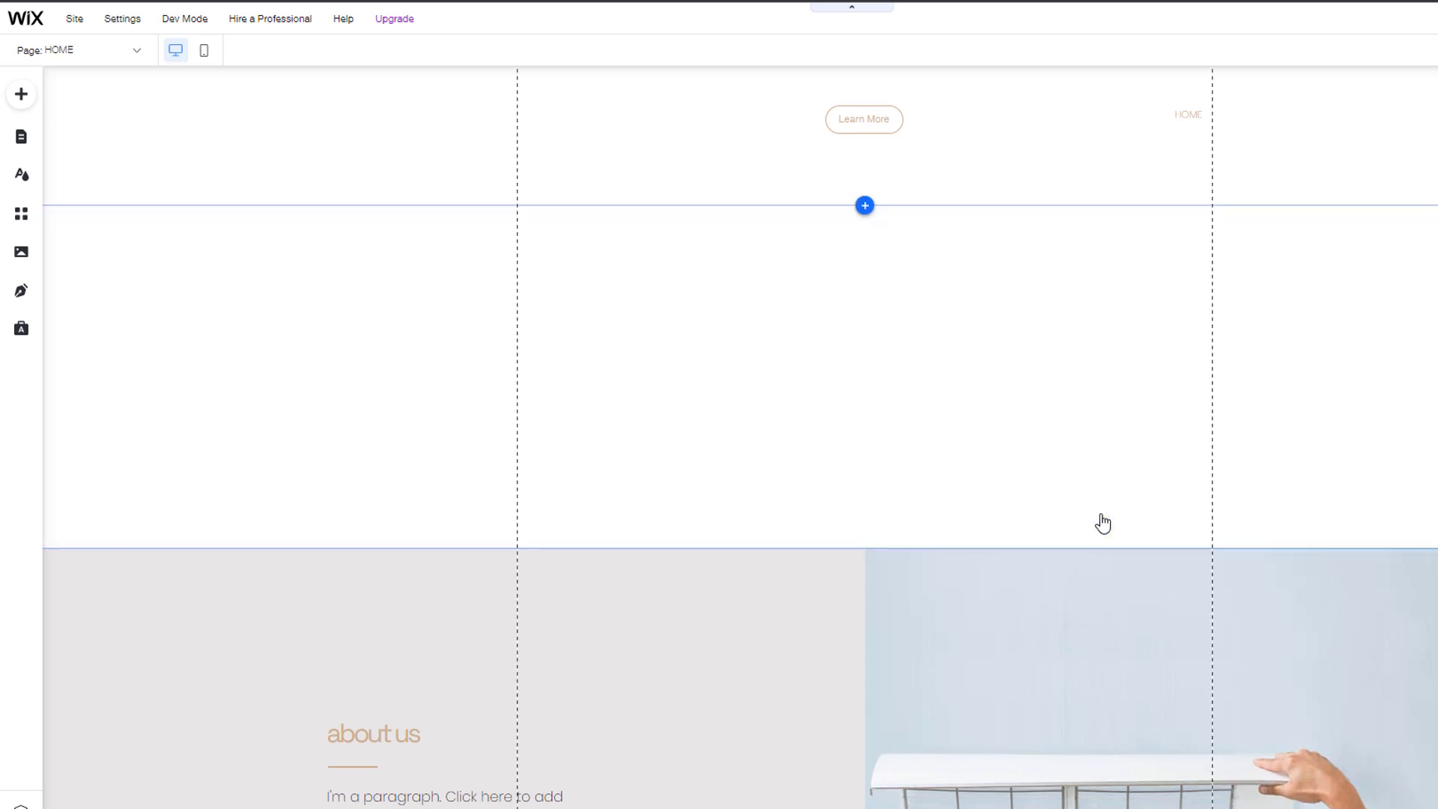
pyautogui.click(965, 561)
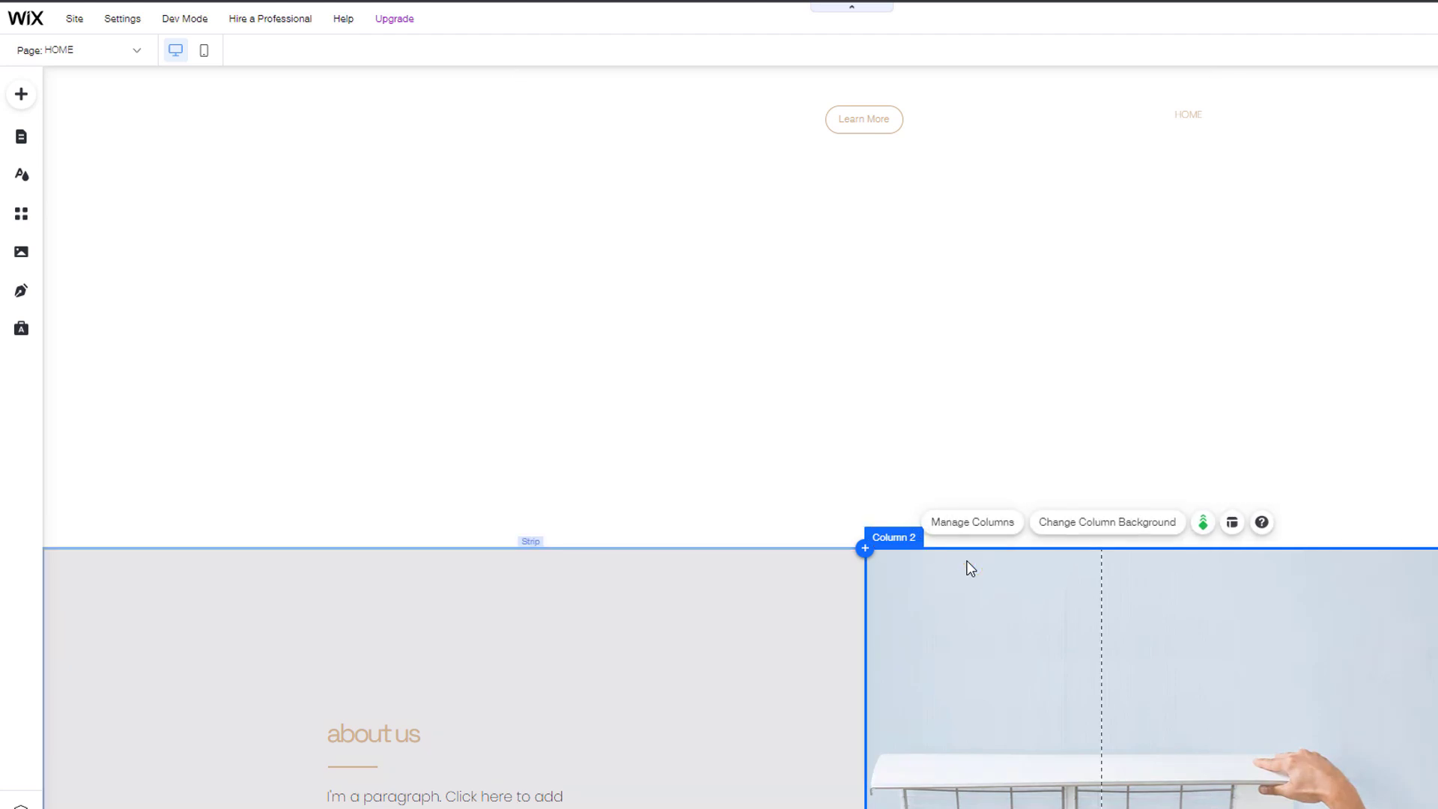
pyautogui.moveTo(953, 542); pyautogui.dragTo(930, 167)
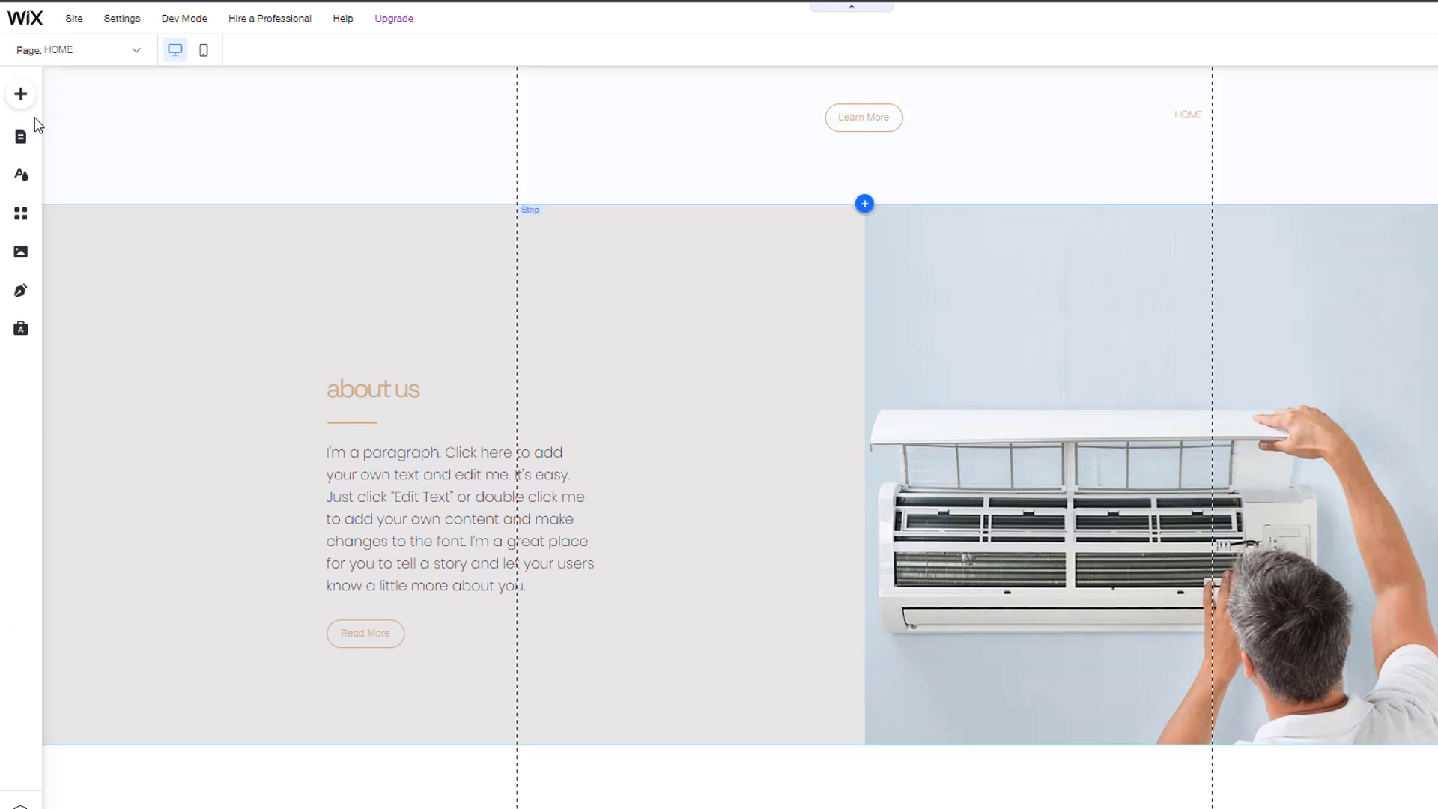
# Step: Place a Featured four-portrait team strip between about-us and testimonials, then switch to Zoom Out & Reorder
pyautogui.click(21, 97)
pyautogui.click(79, 128)
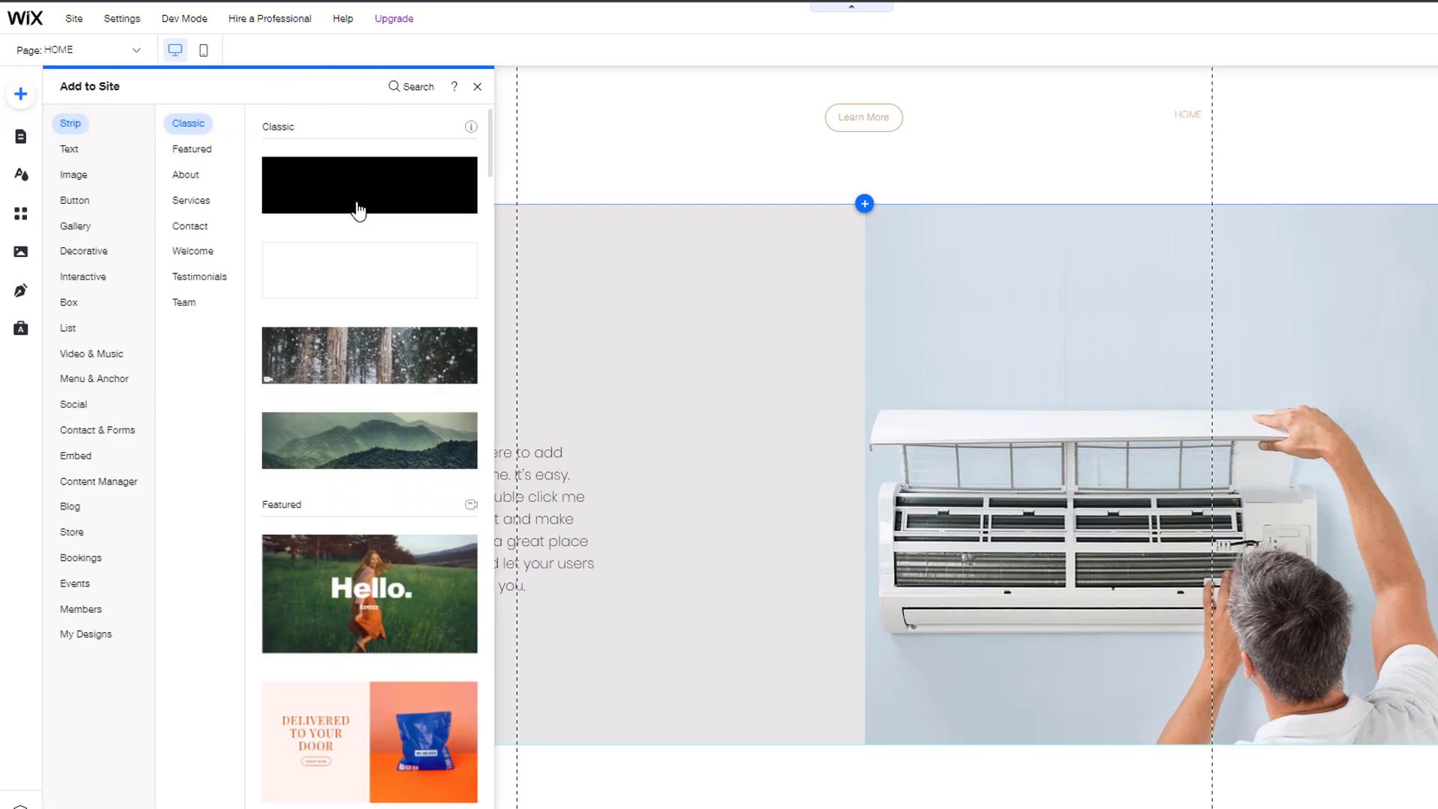
pyautogui.scroll(-4, 376, 218)
pyautogui.scroll(-15, 408, 277)
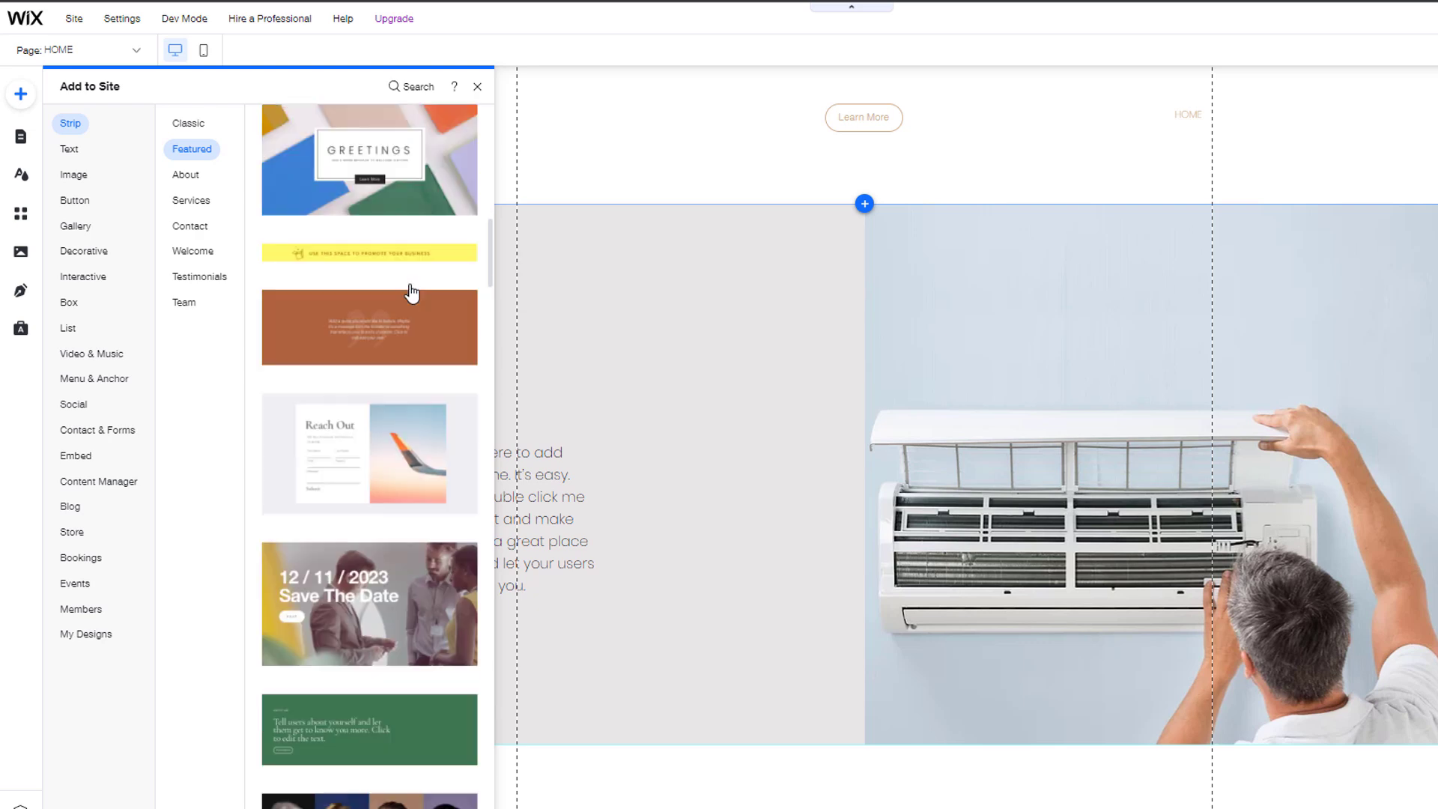
pyautogui.scroll(-4, 412, 292)
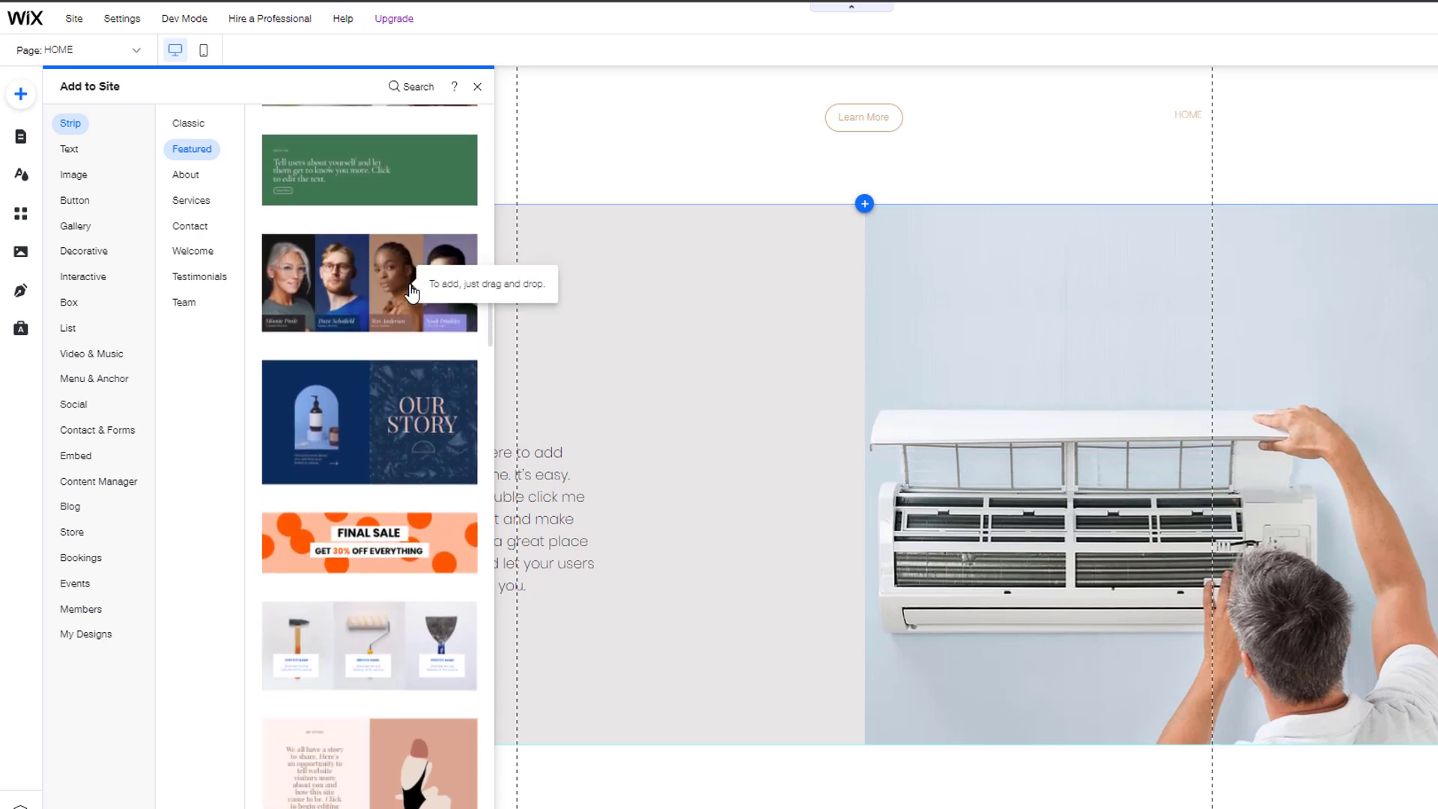
pyautogui.moveTo(411, 288); pyautogui.dragTo(899, 768)
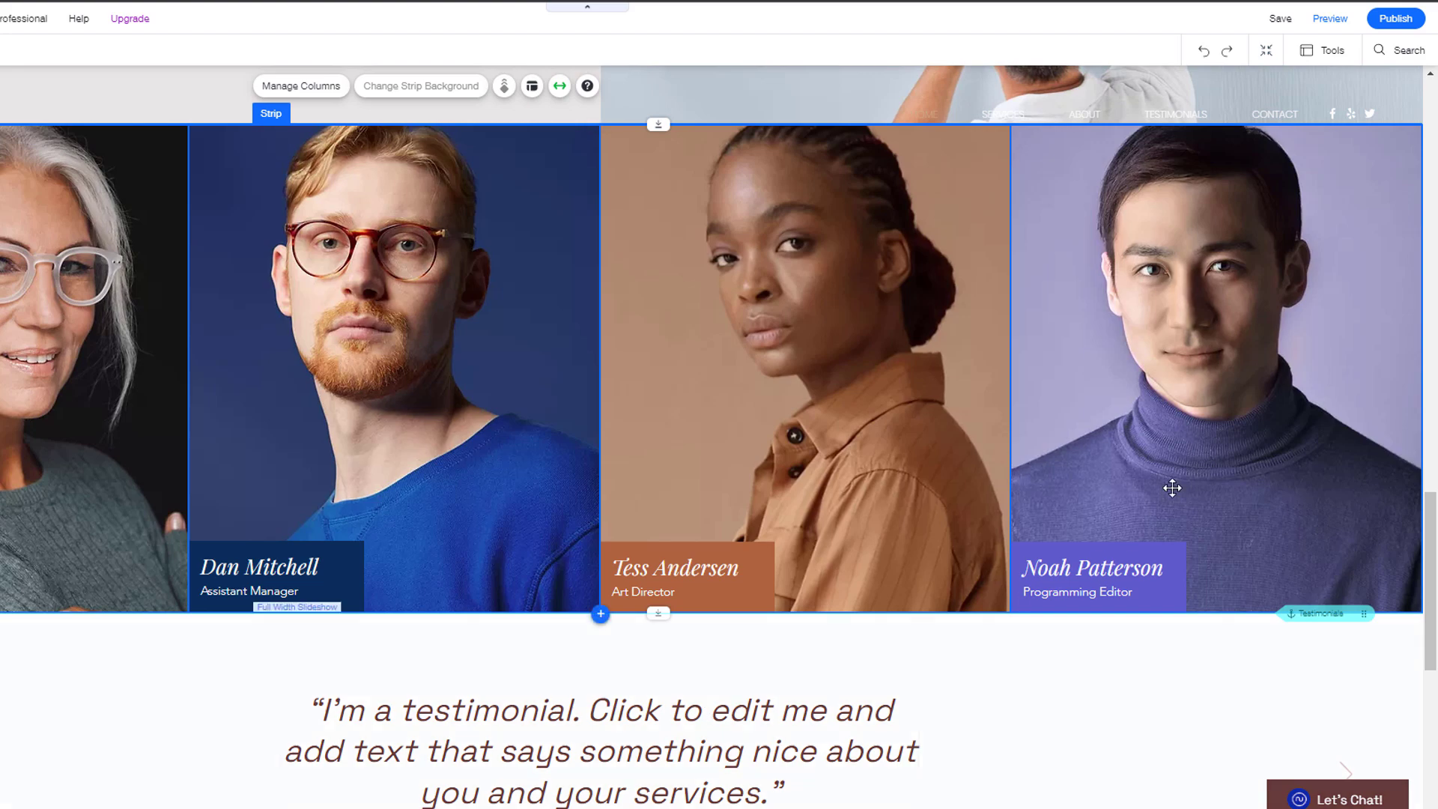
pyautogui.click(1266, 52)
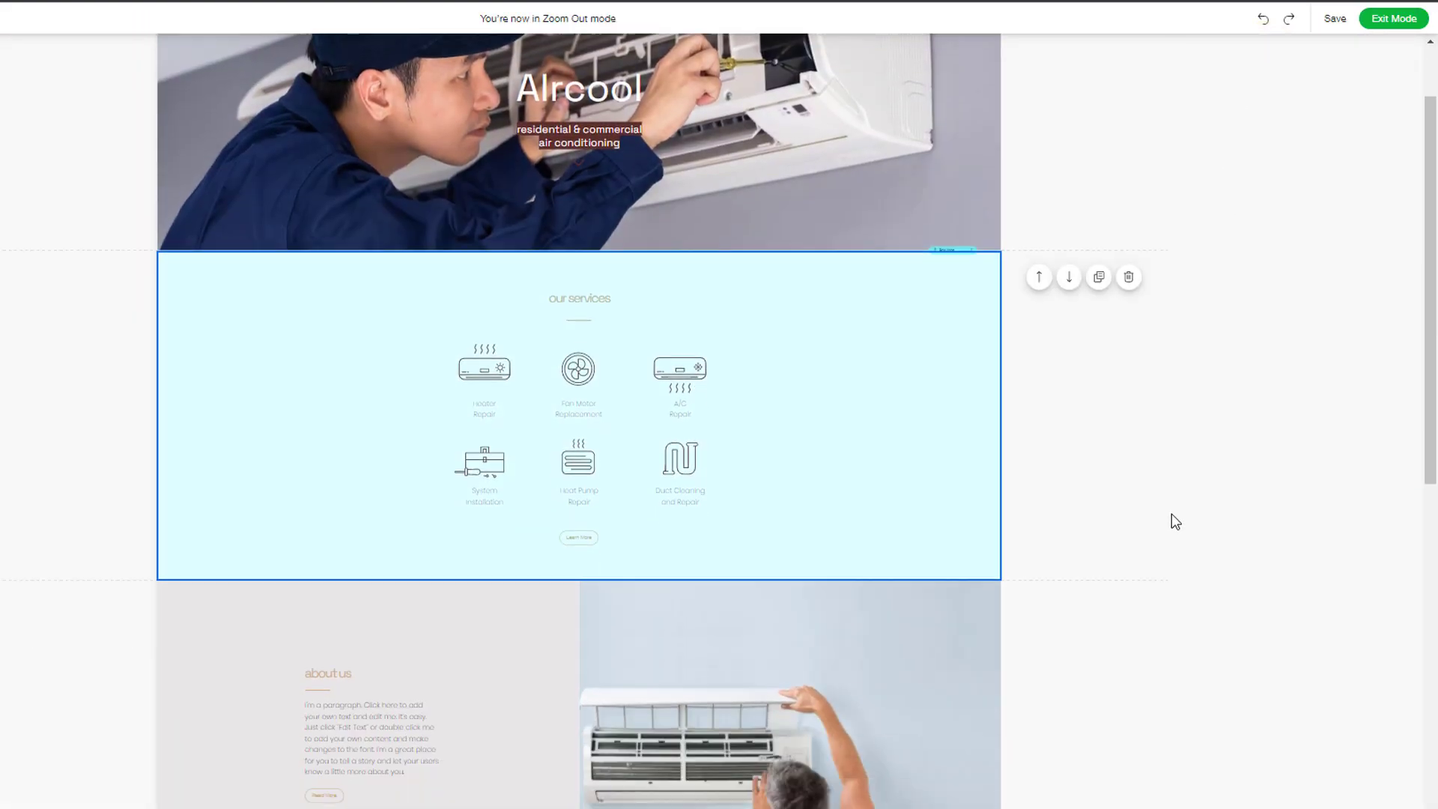
# Step: Move the team photo strip directly under the AIrcool hero, above 'our services', and exit reorder mode
pyautogui.scroll(-5, 1175, 522)
pyautogui.moveTo(591, 626); pyautogui.dragTo(599, 187)
pyautogui.scroll(6, 1281, 389)
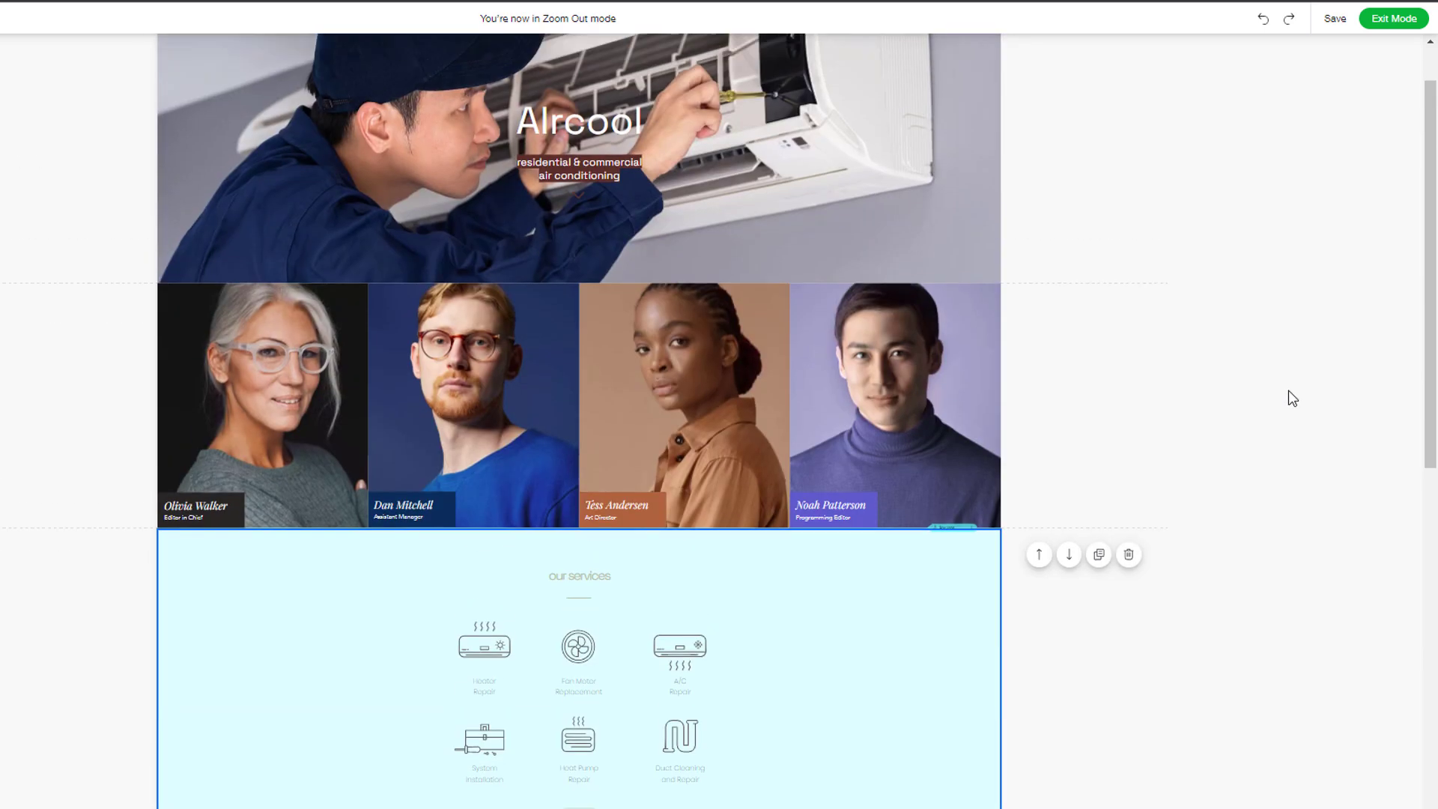
pyautogui.click(1385, 23)
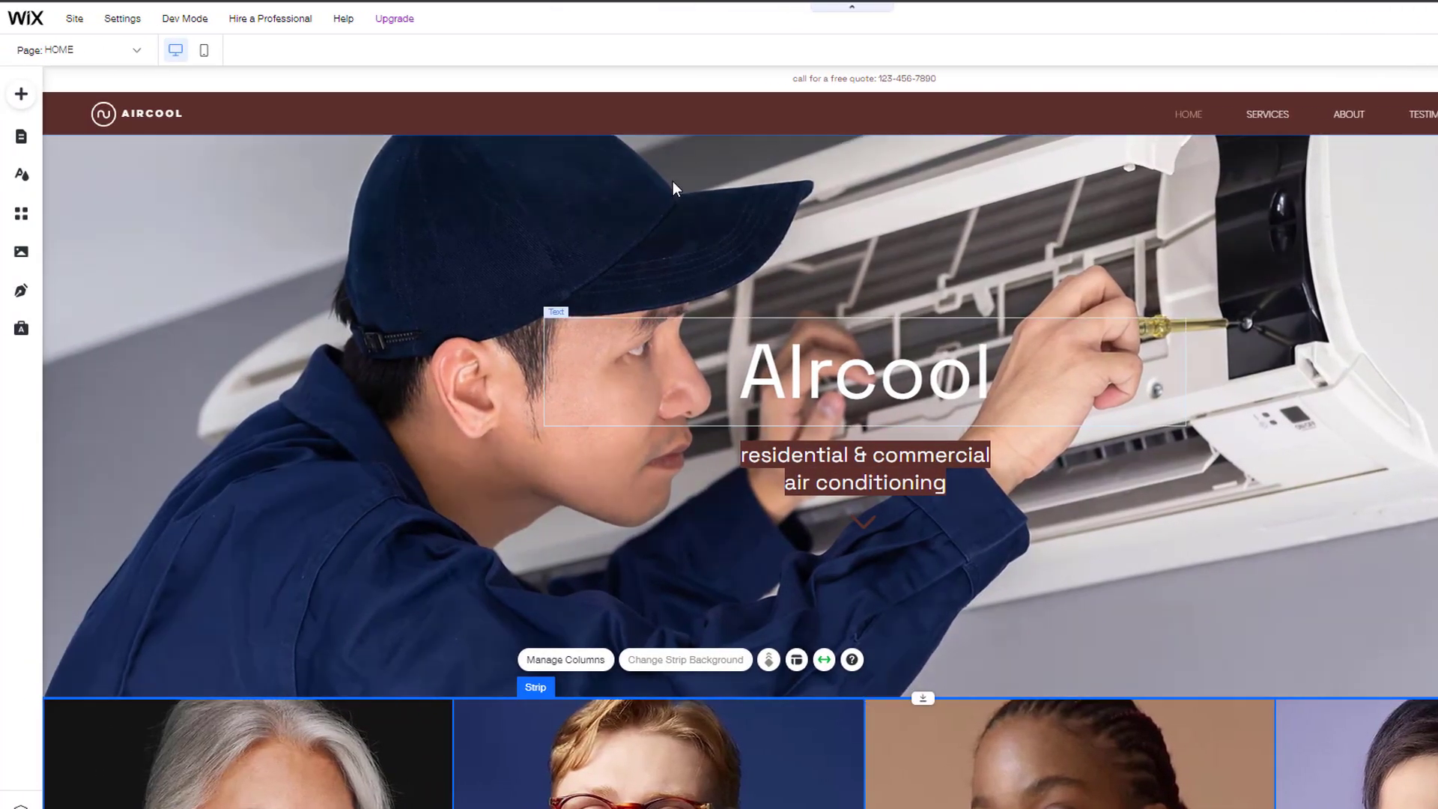
# Step: Add a plain white Classic strip directly beneath the AIrcool hero
pyautogui.click(23, 100)
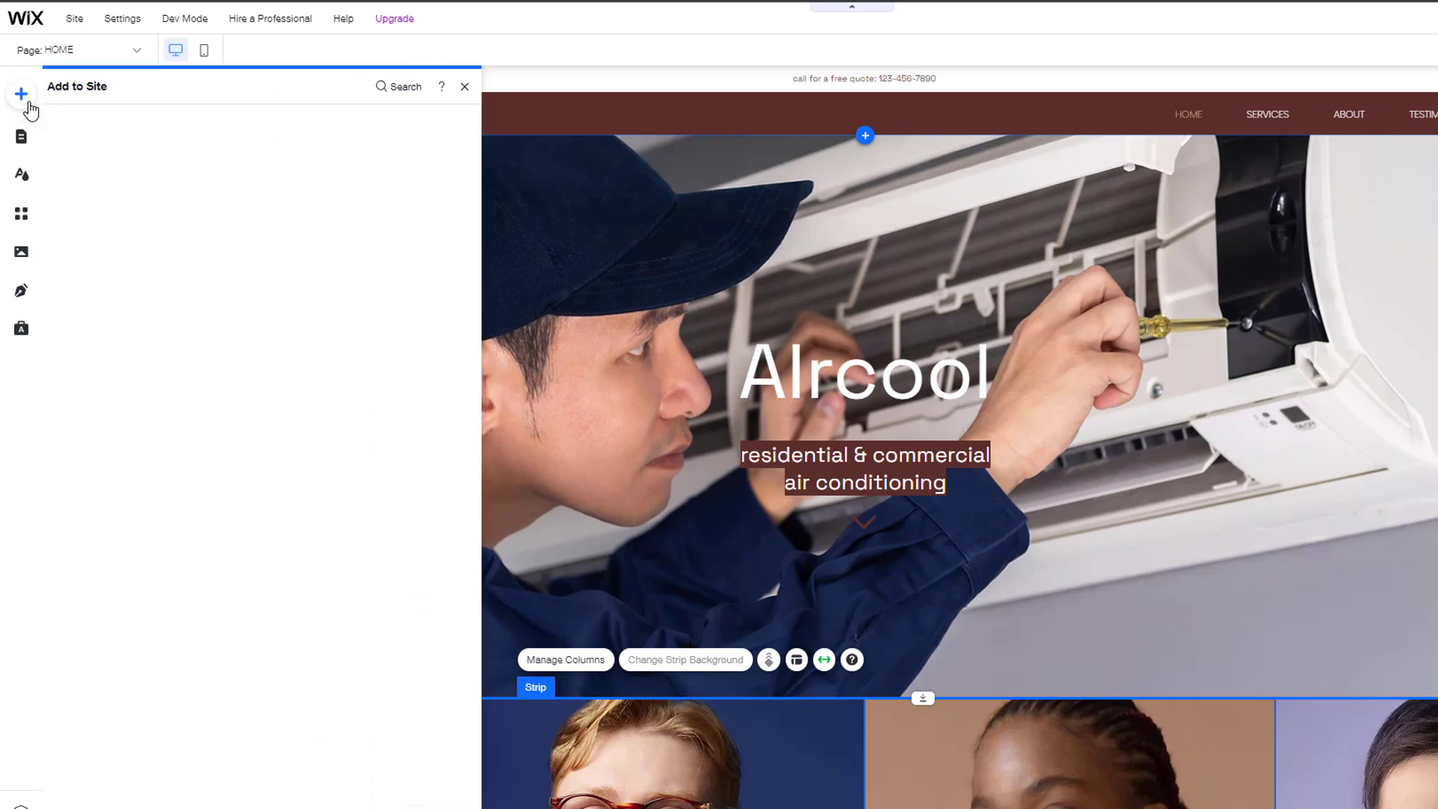
pyautogui.click(185, 129)
pyautogui.click(316, 264)
pyautogui.moveTo(316, 266); pyautogui.dragTo(864, 701)
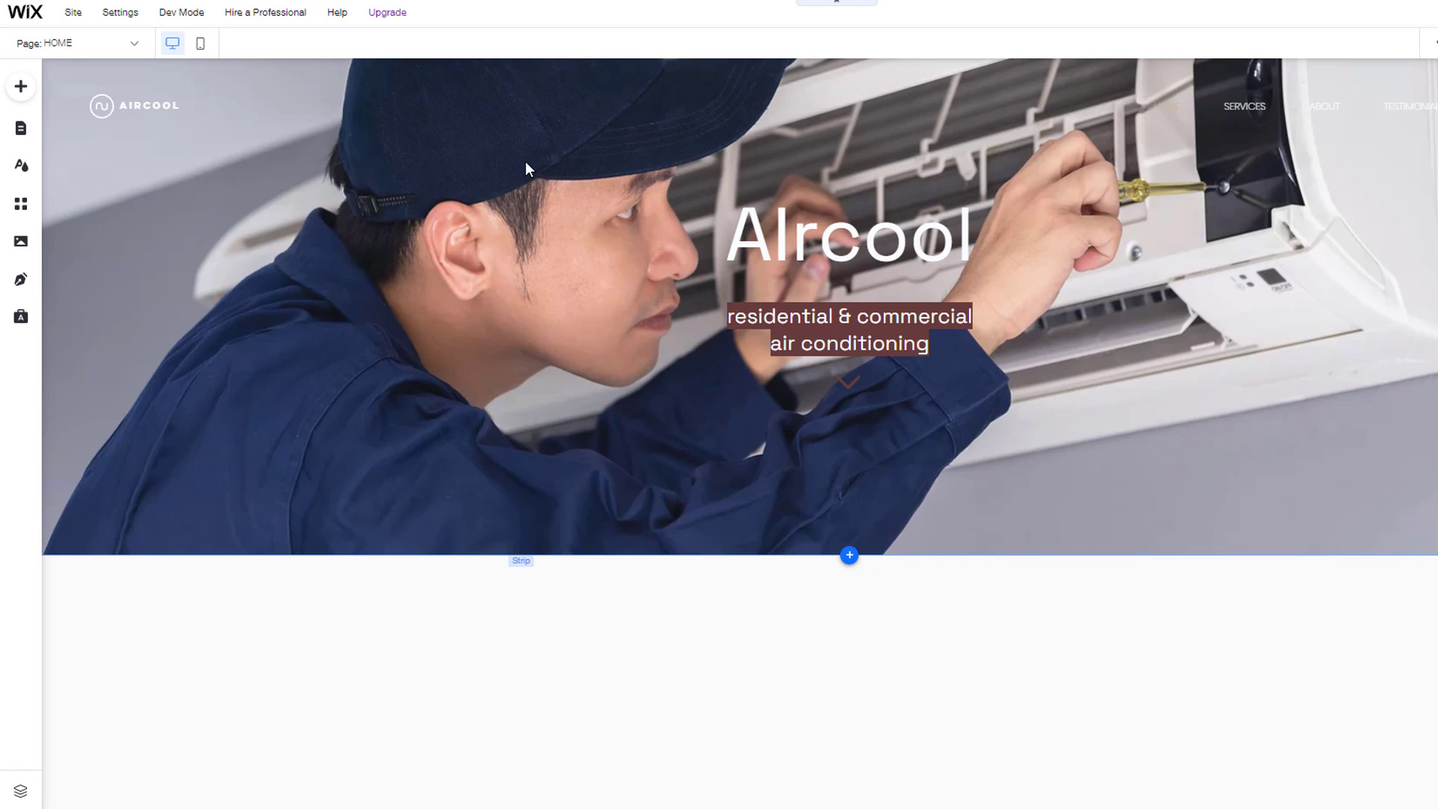
# Step: Try a pink themed button inside the new strip, then delete it to leave the strip empty
pyautogui.click(20, 87)
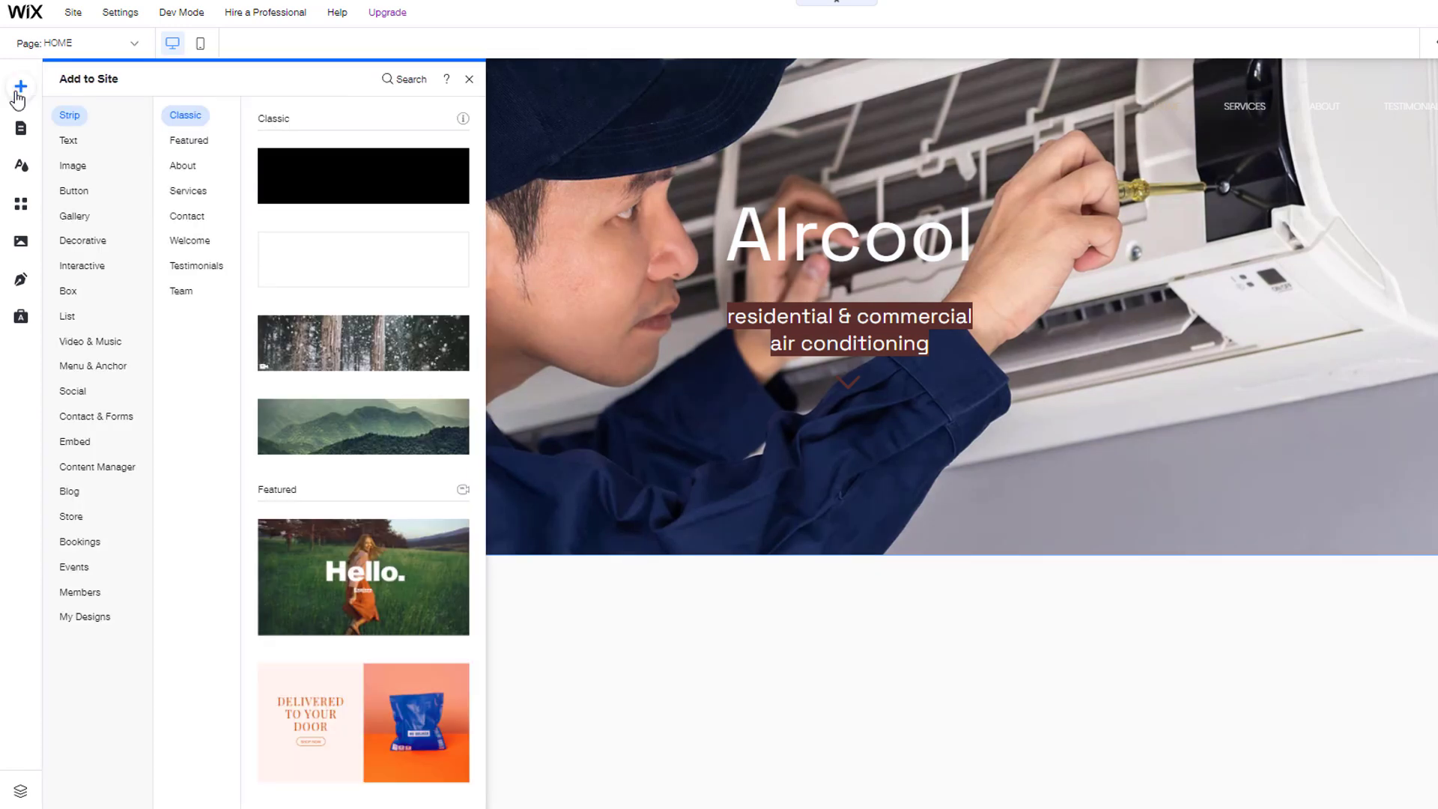
pyautogui.click(67, 140)
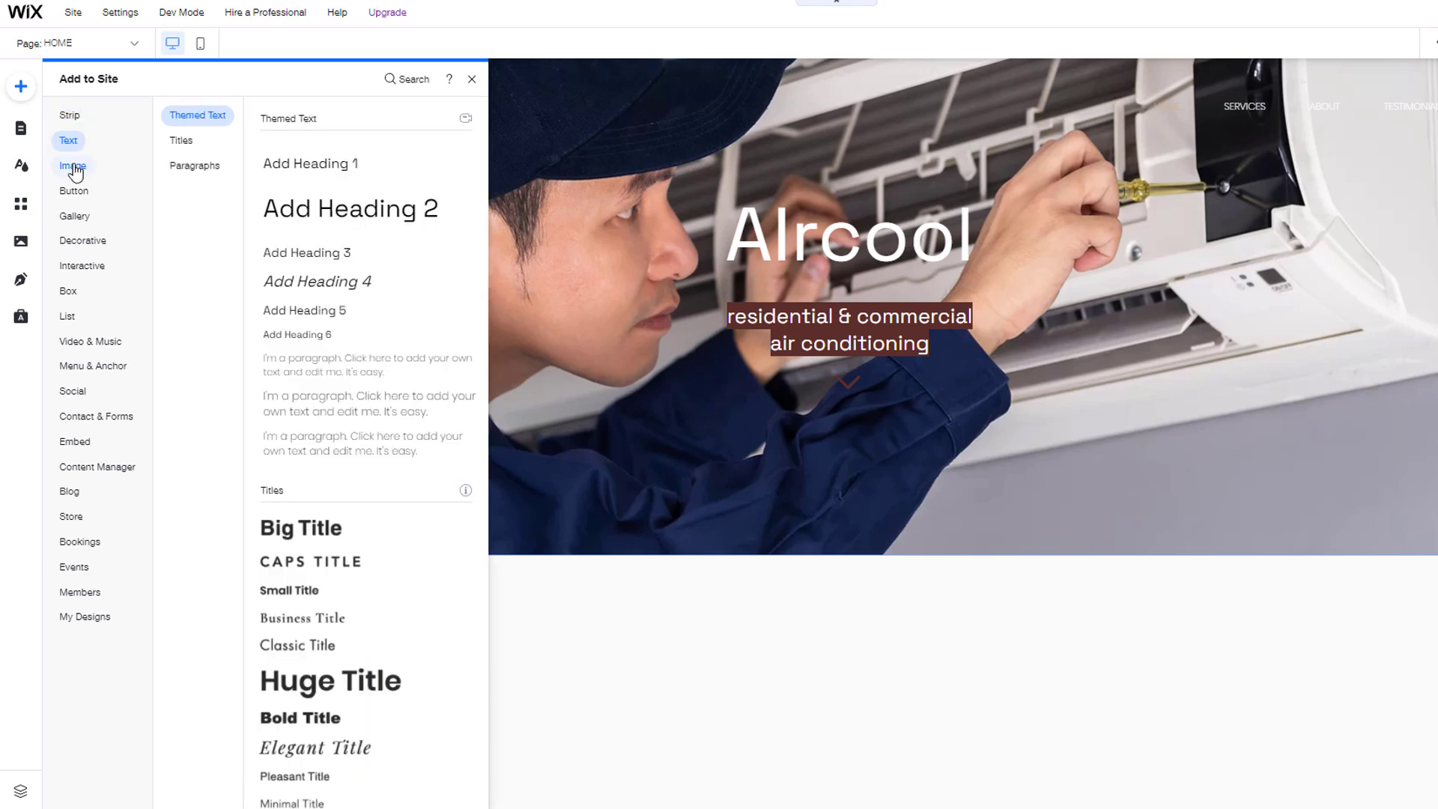
pyautogui.click(73, 165)
pyautogui.click(73, 197)
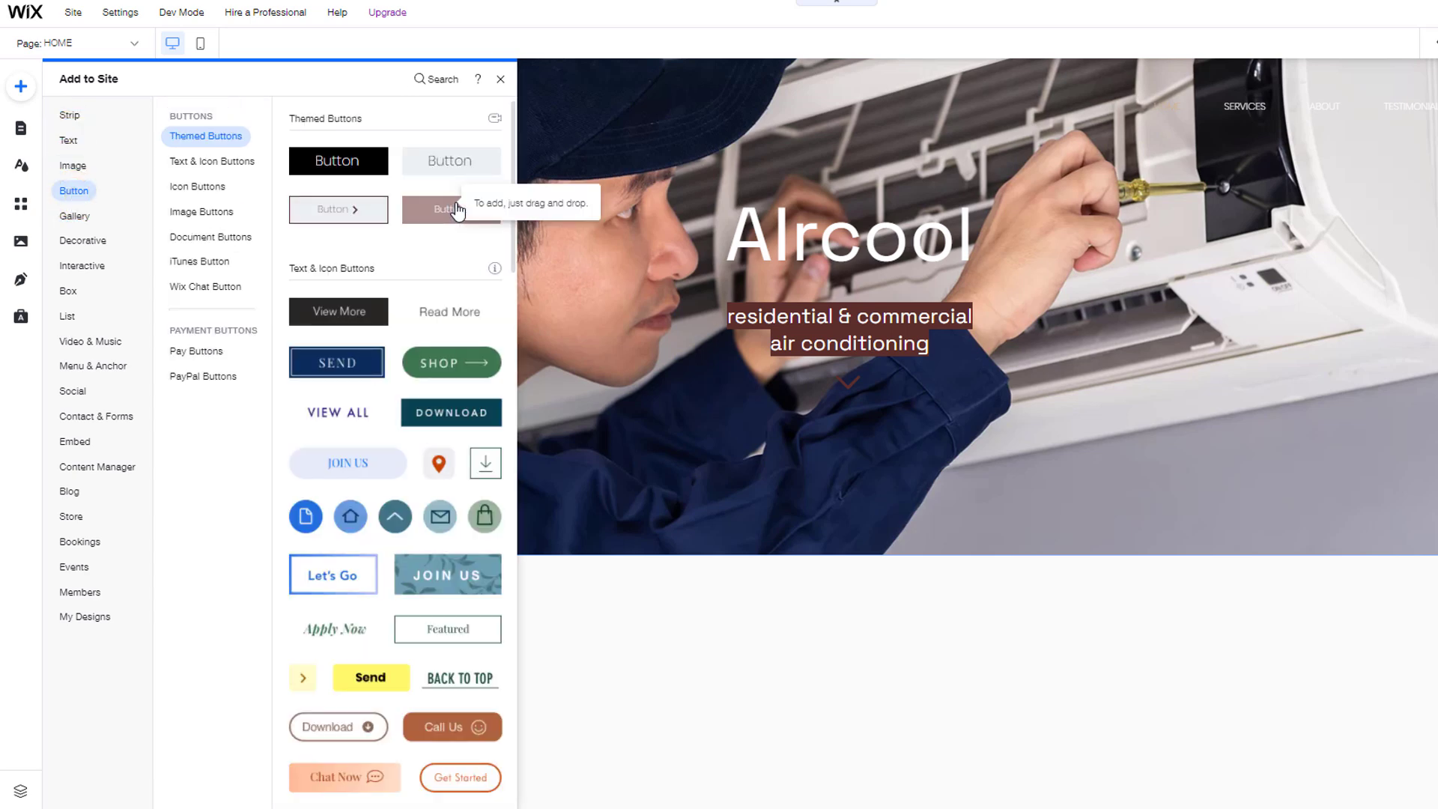
pyautogui.moveTo(457, 211); pyautogui.dragTo(838, 626)
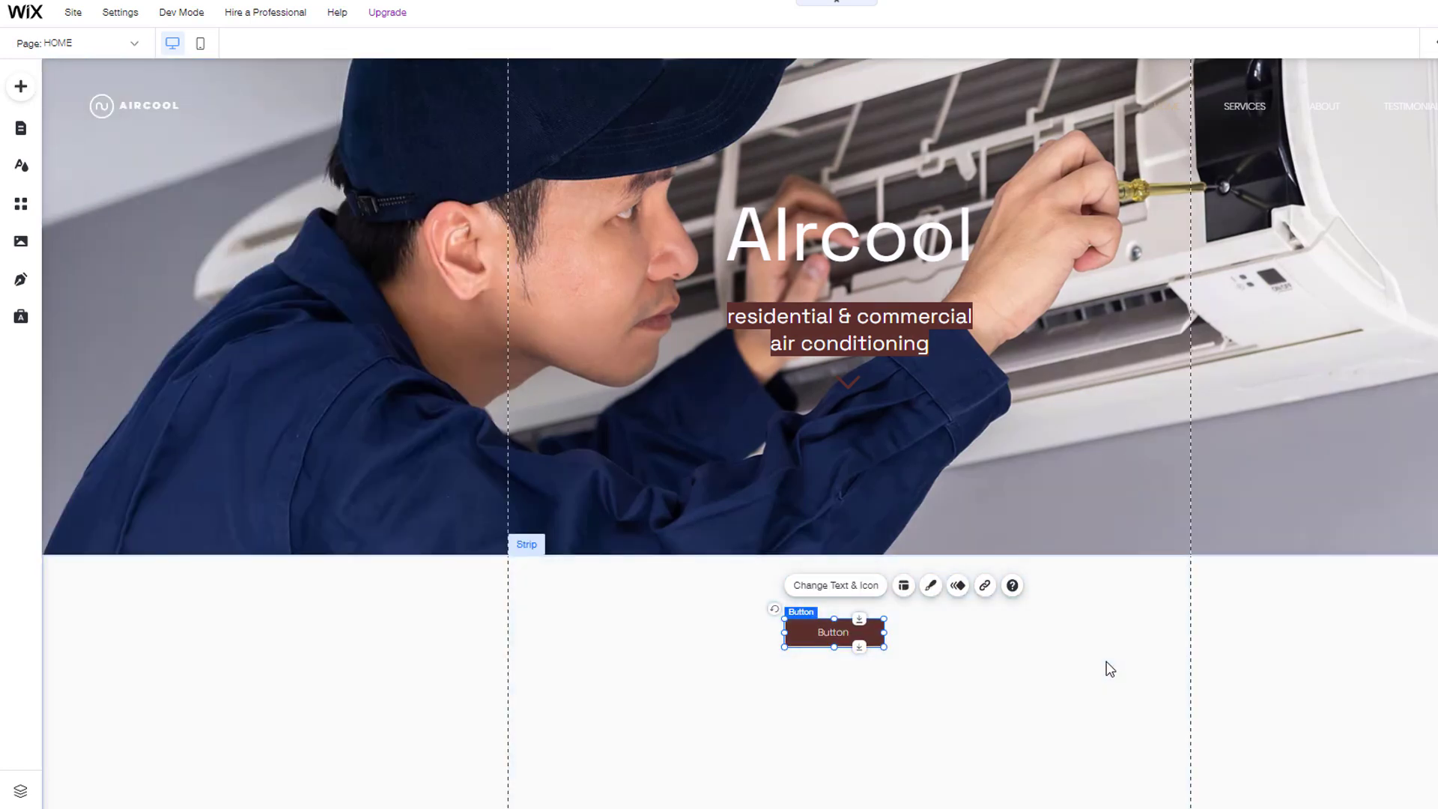
pyautogui.press('Delete')
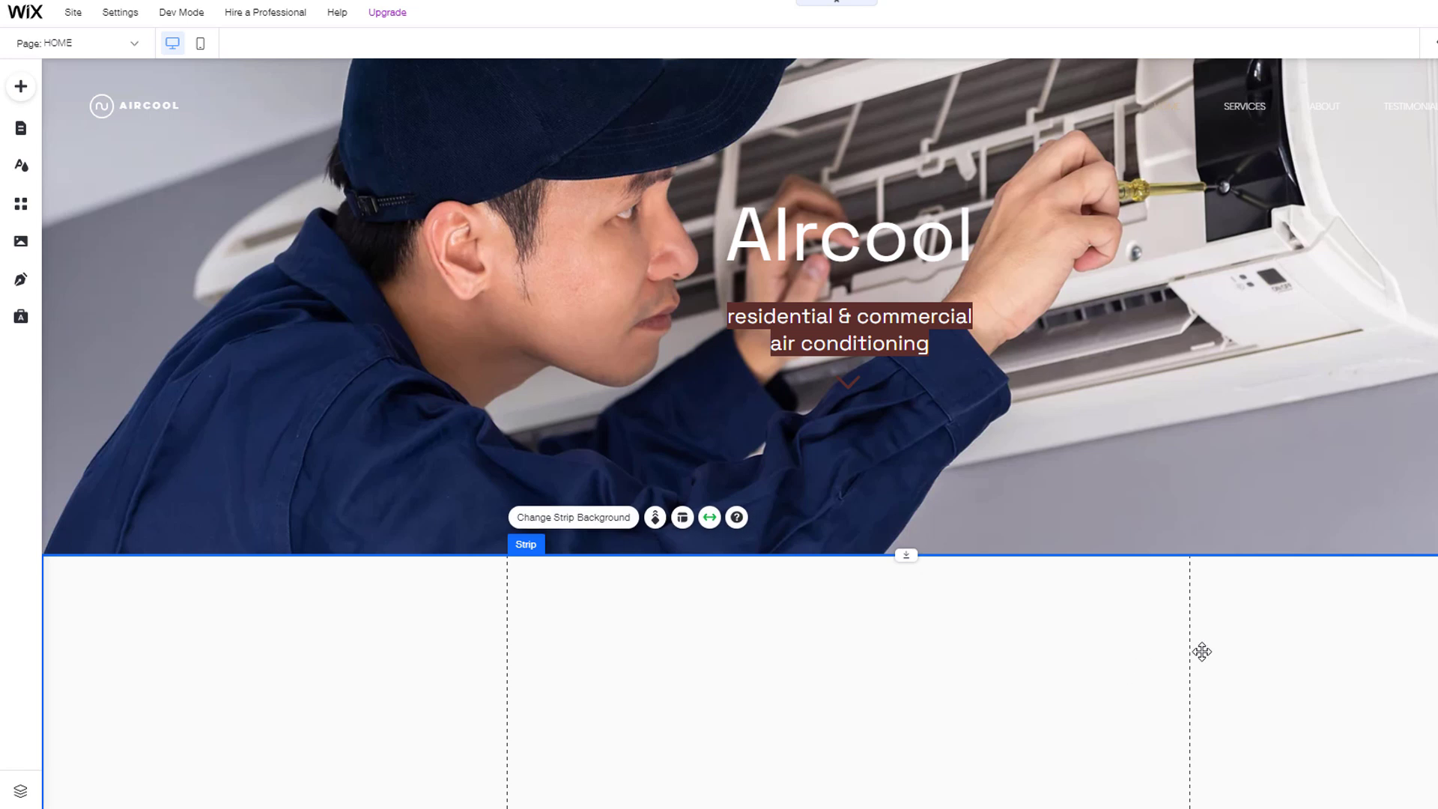
# Step: Use the empty strip's Add Column action to give it a second column
pyautogui.scroll(-3, 1180, 668)
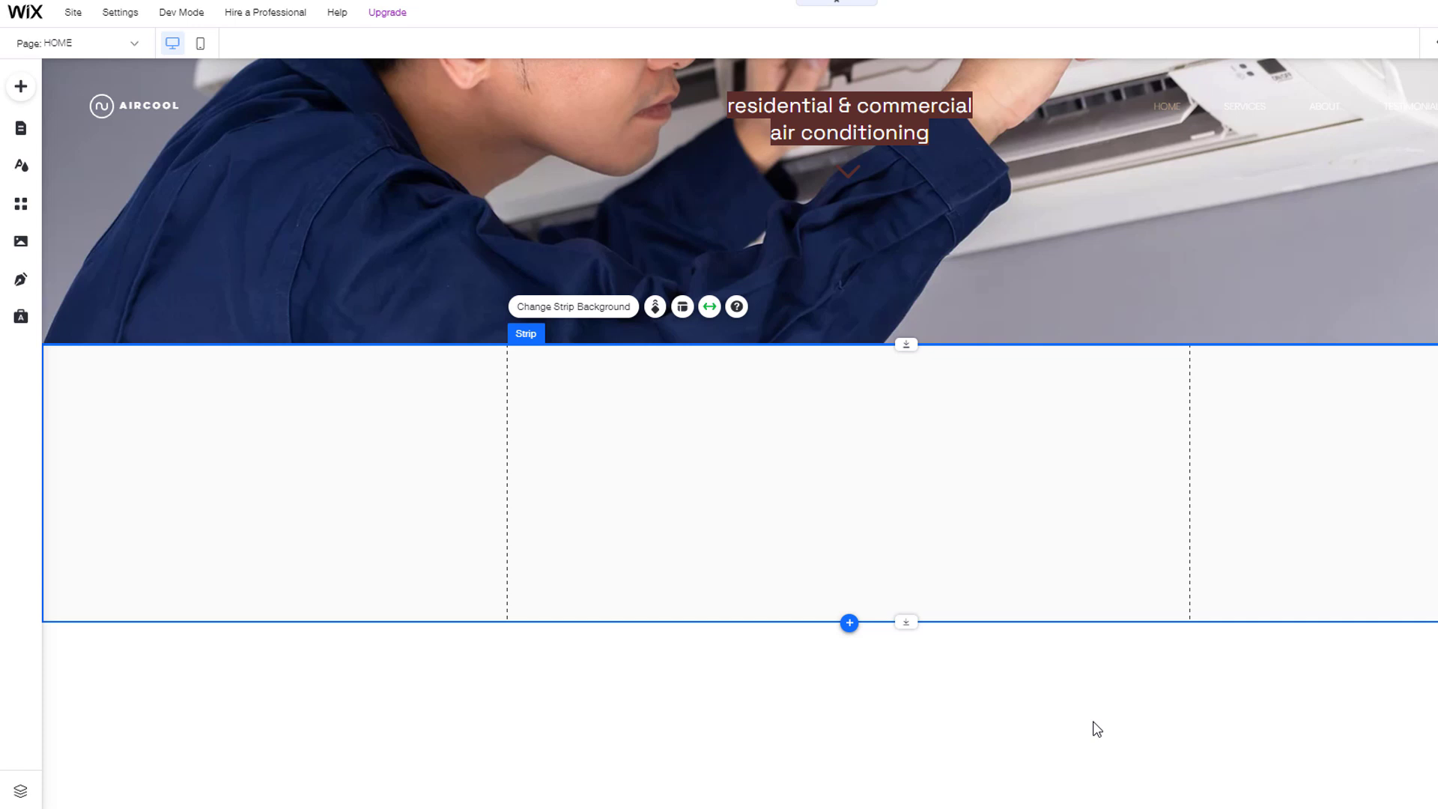
pyautogui.click(908, 482)
pyautogui.rightClick(877, 446)
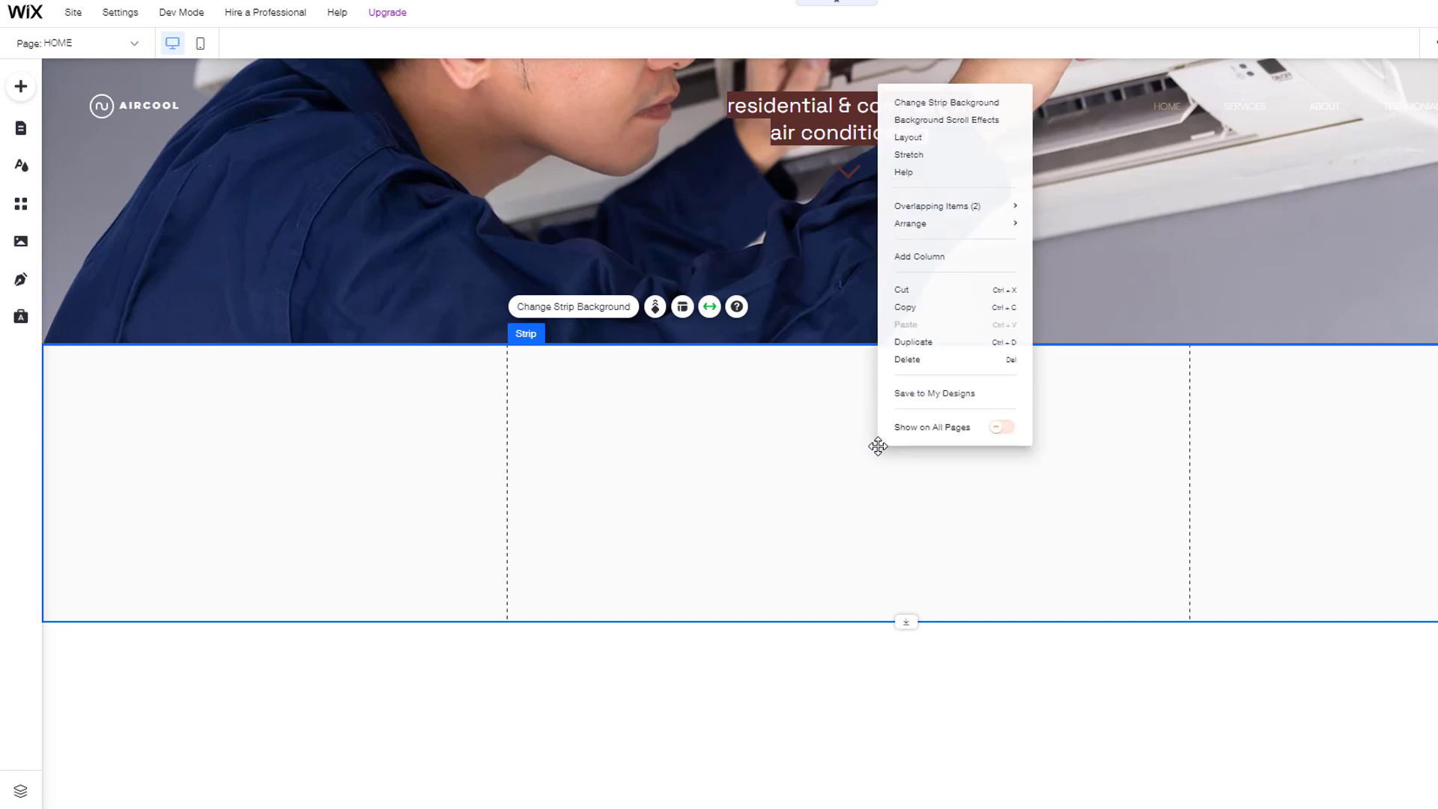
pyautogui.click(927, 256)
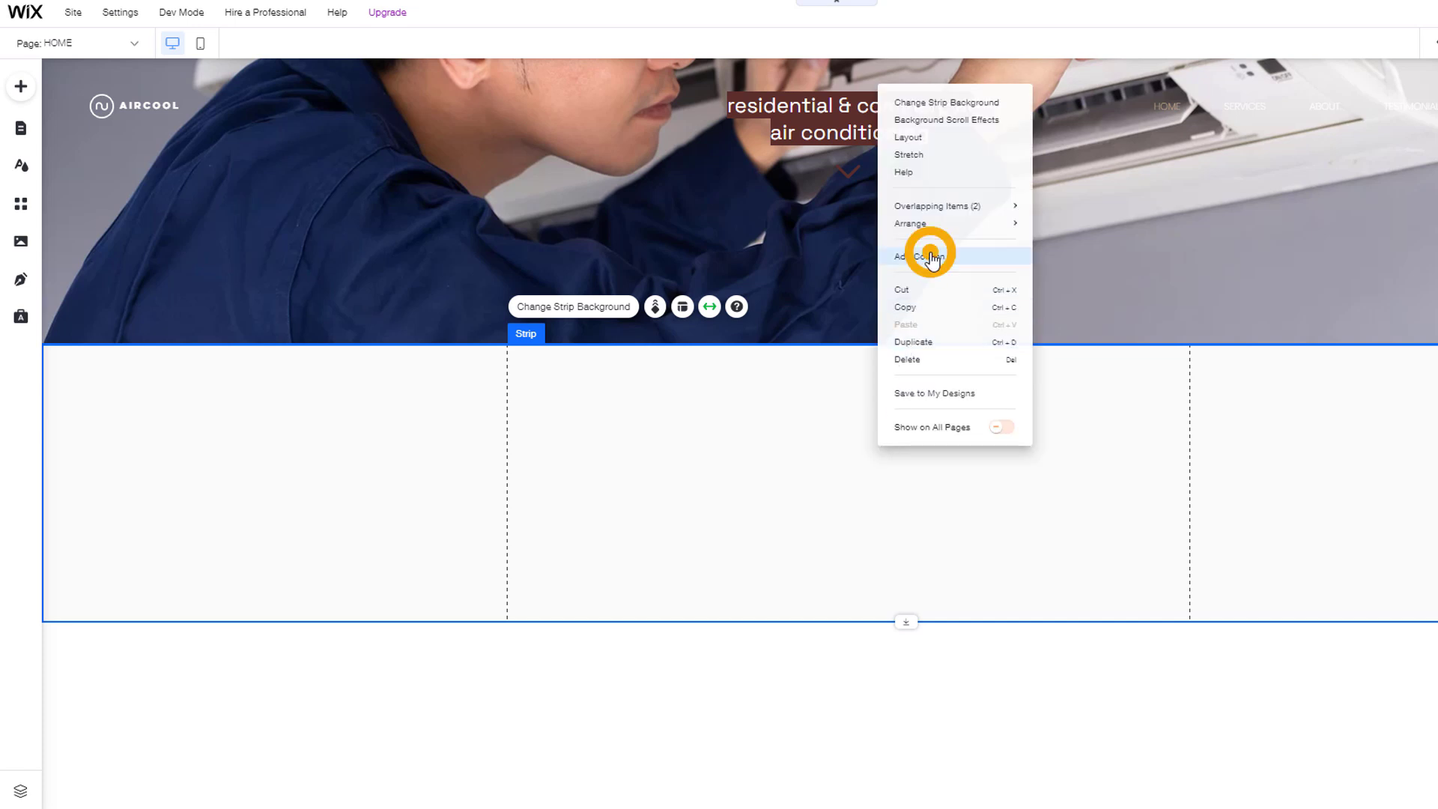
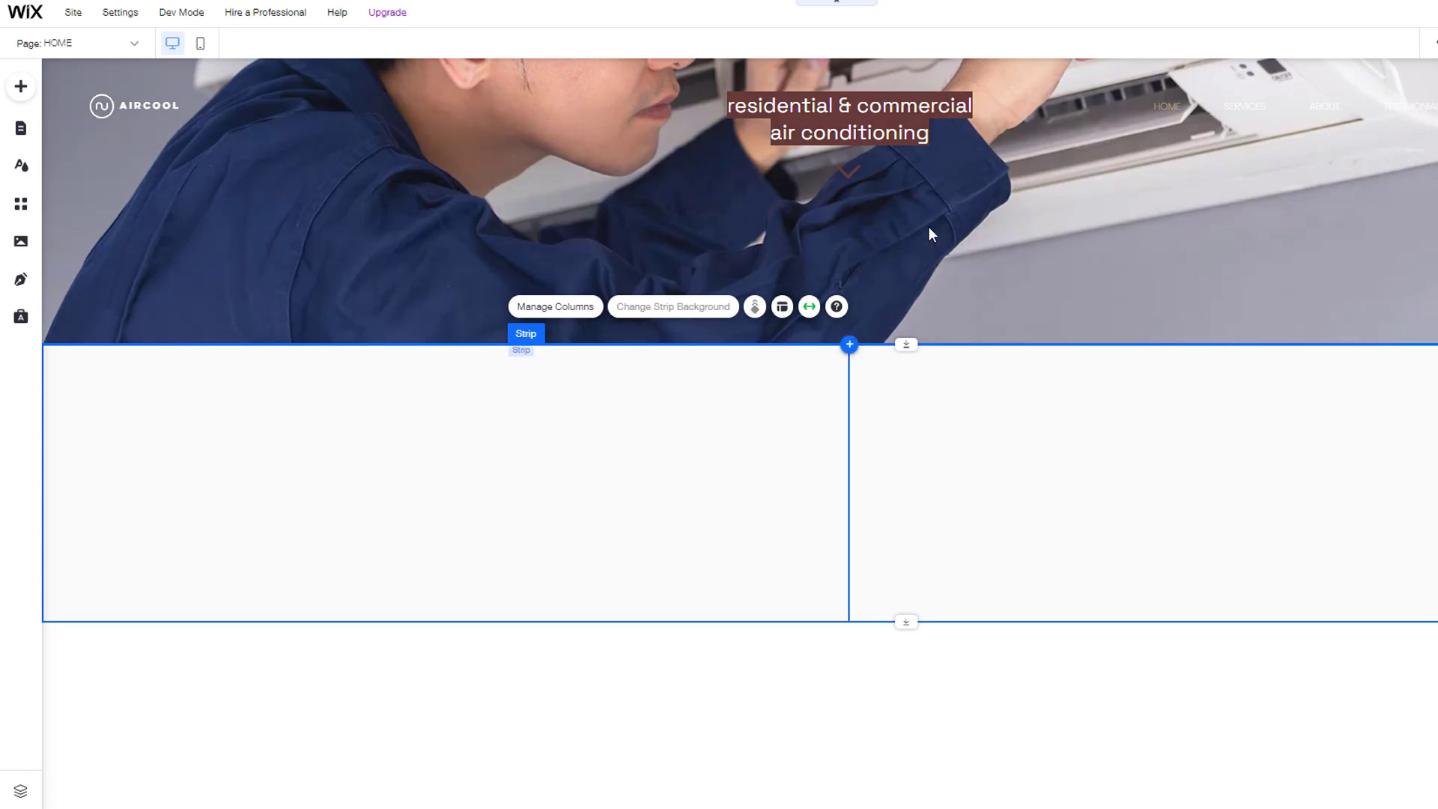
# Step: Apply the 40-60 column preset to the strip and reverse it so the left column is wider
pyautogui.click(781, 307)
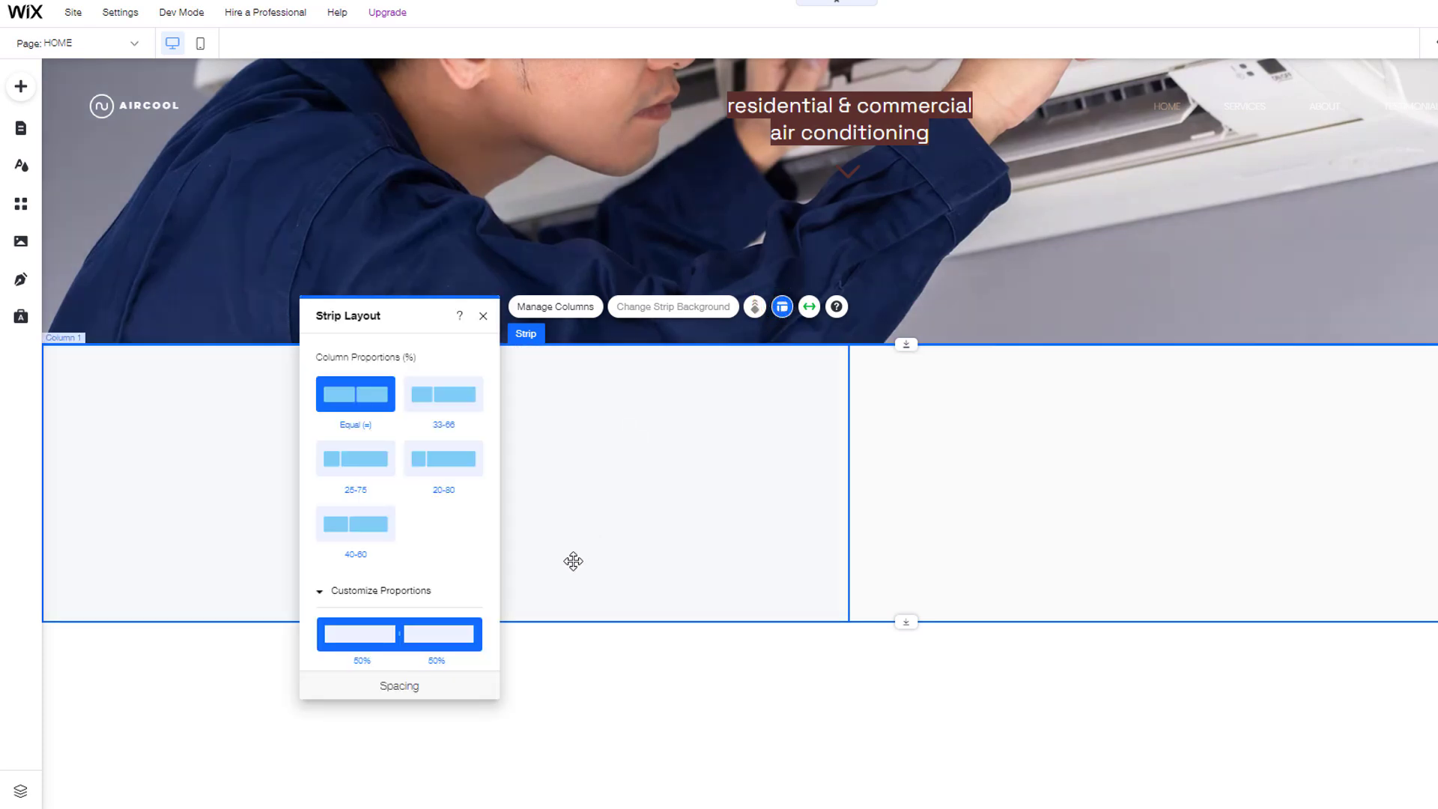
pyautogui.moveTo(395, 633)
pyautogui.mouseDown()
pyautogui.moveTo(427, 632)
pyautogui.moveTo(408, 635)
pyautogui.mouseUp()
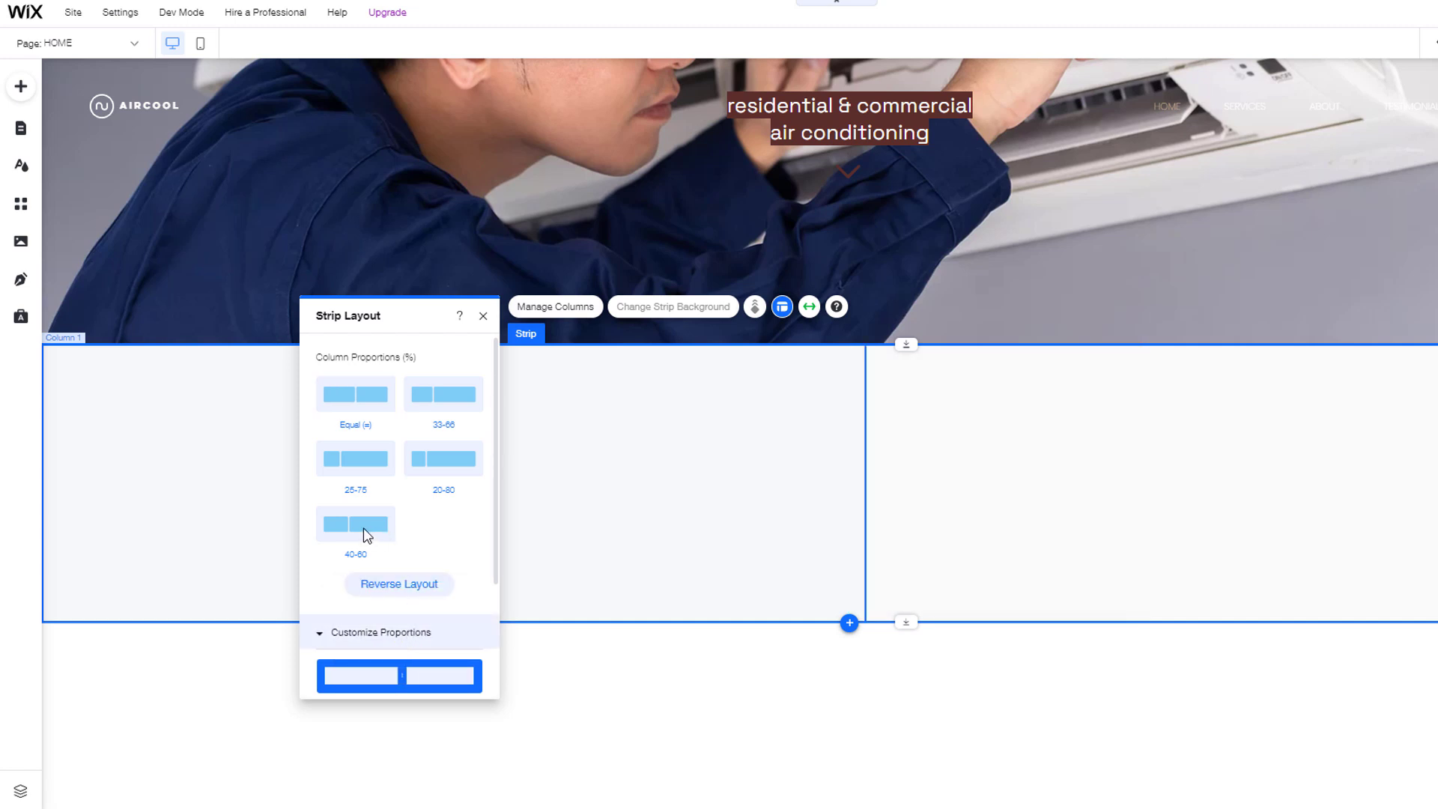
pyautogui.click(367, 534)
pyautogui.click(413, 592)
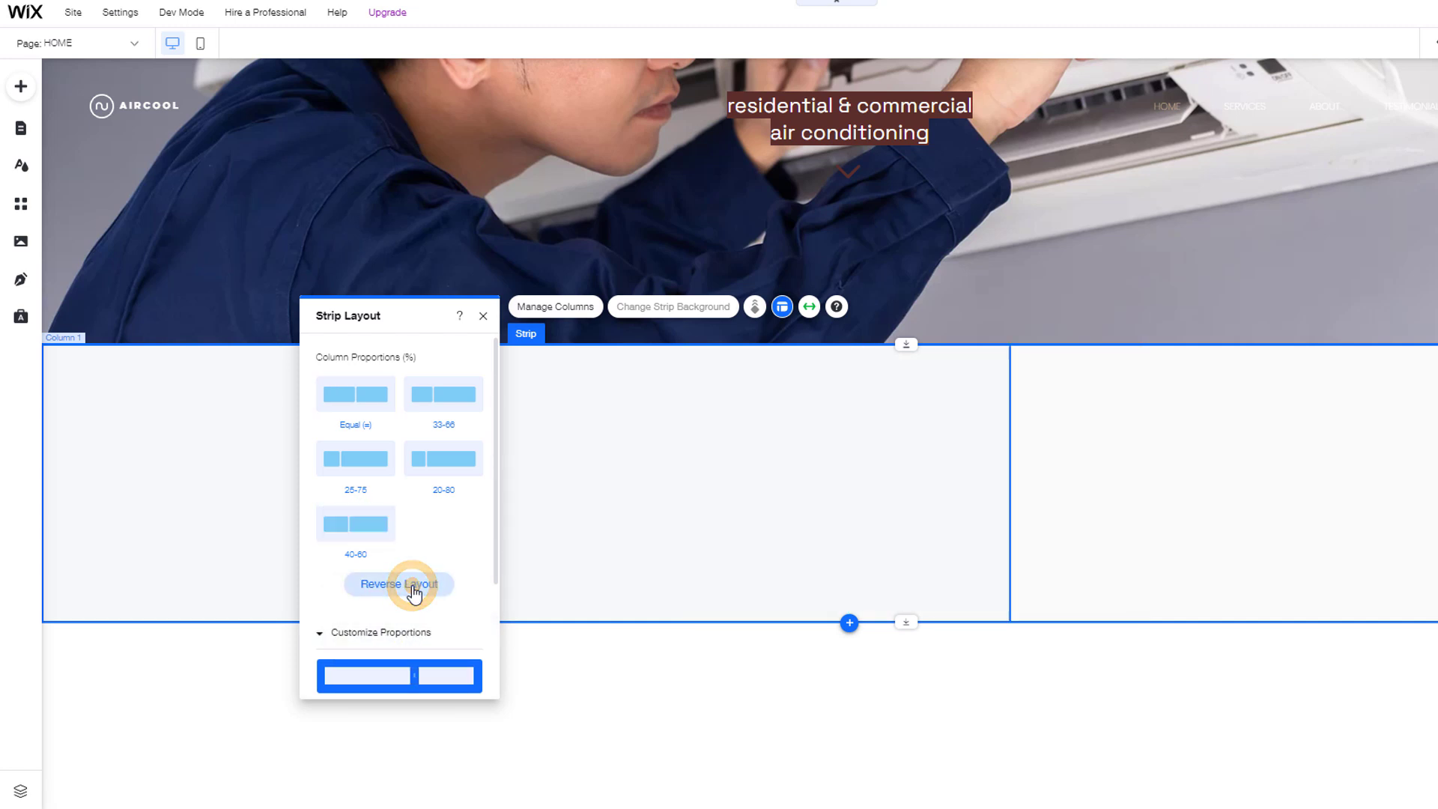
pyautogui.click(652, 738)
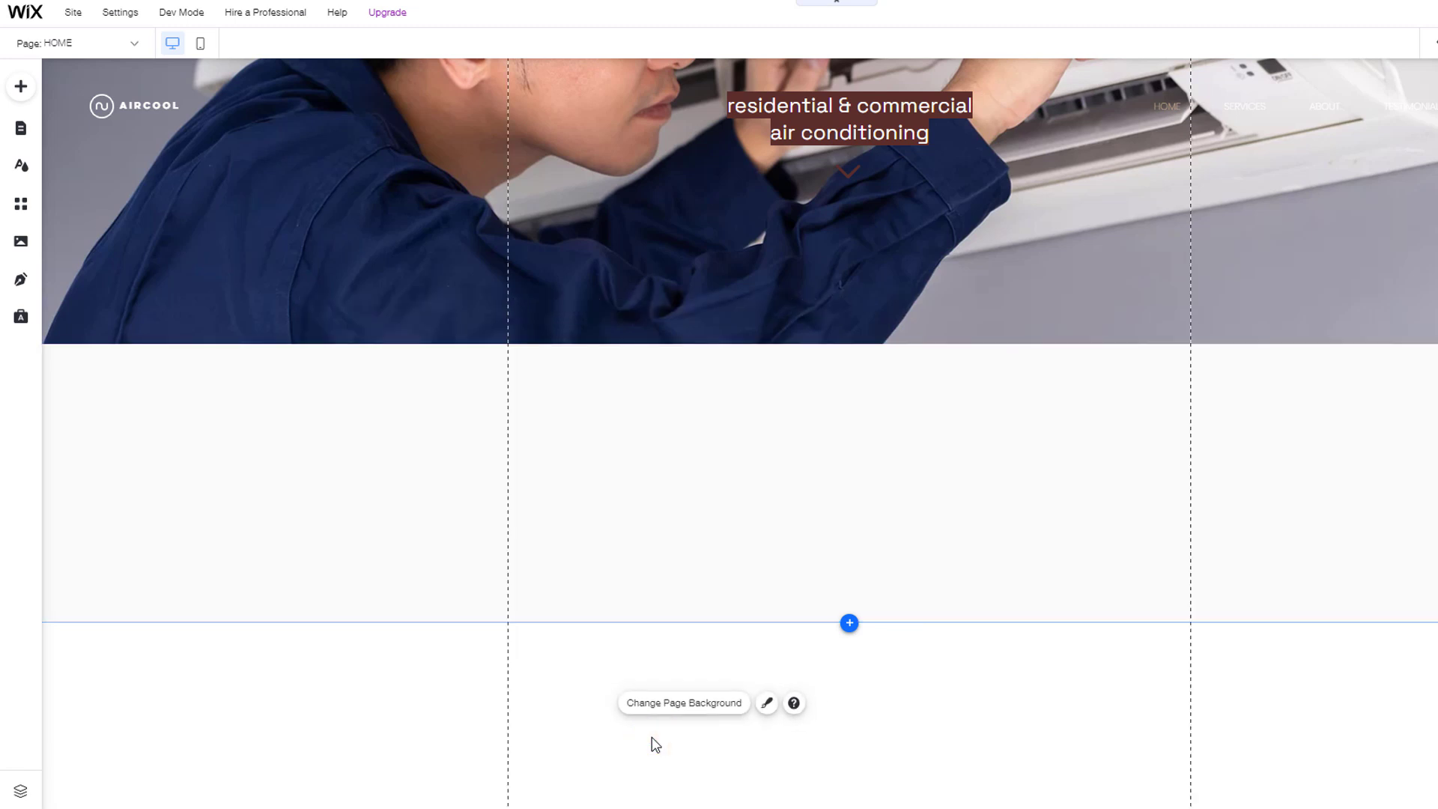
# Step: Select the strip's right column, Column 2, and bring up its background settings
pyautogui.click(1249, 472)
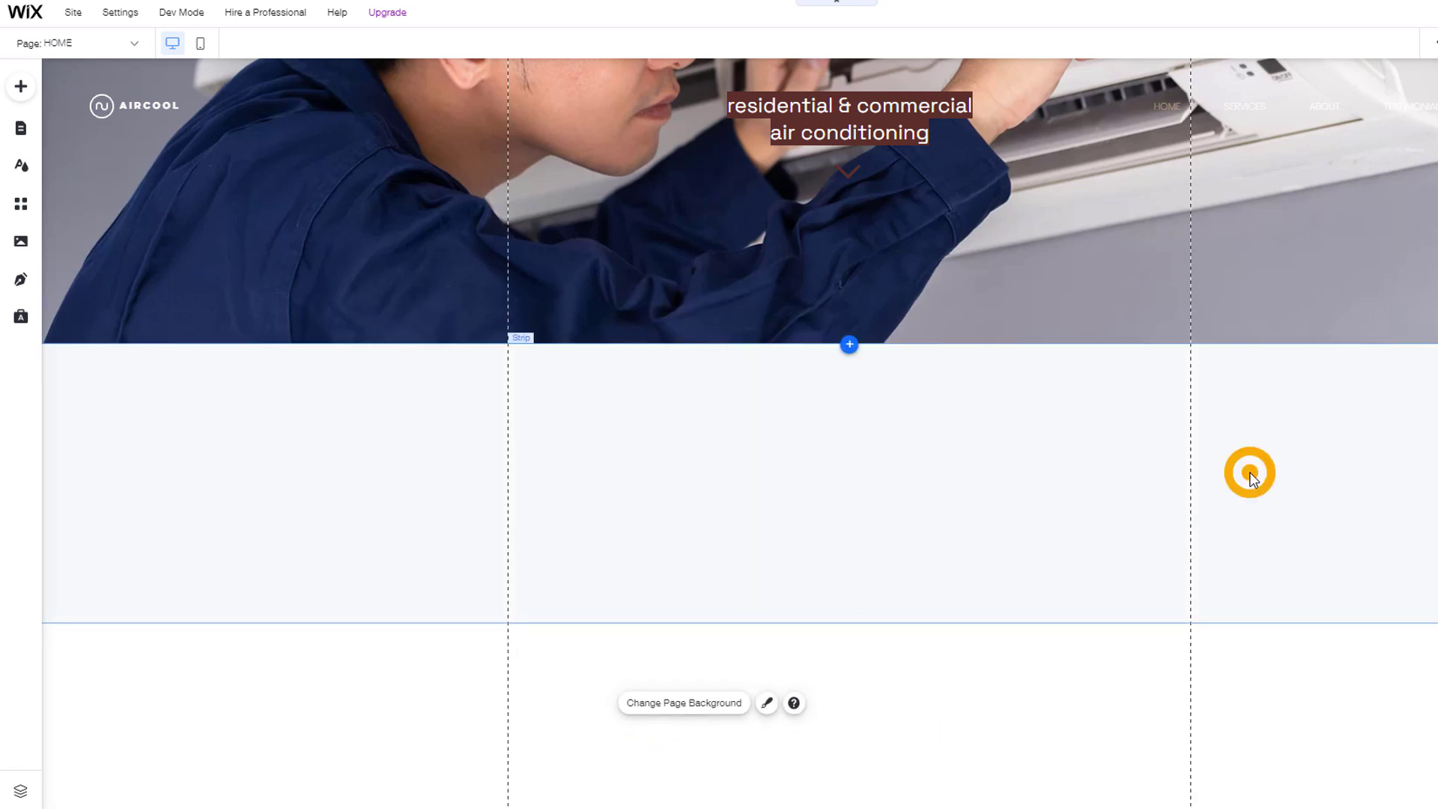
pyautogui.click(1292, 455)
pyautogui.click(1190, 311)
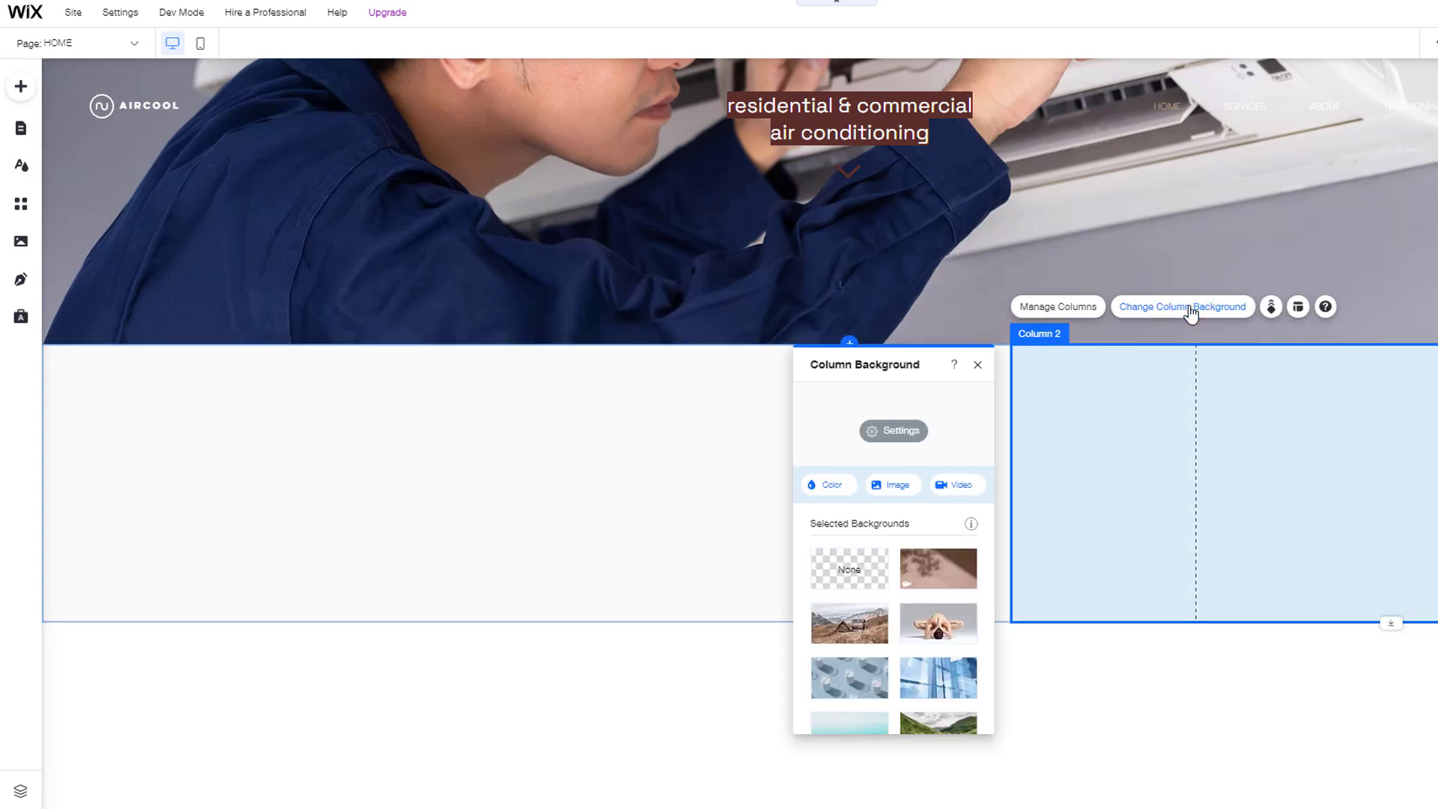
# Step: Set Column 2's background to the 'air conditioning' stock photo of gloved hands drilling an AC unit
pyautogui.click(893, 489)
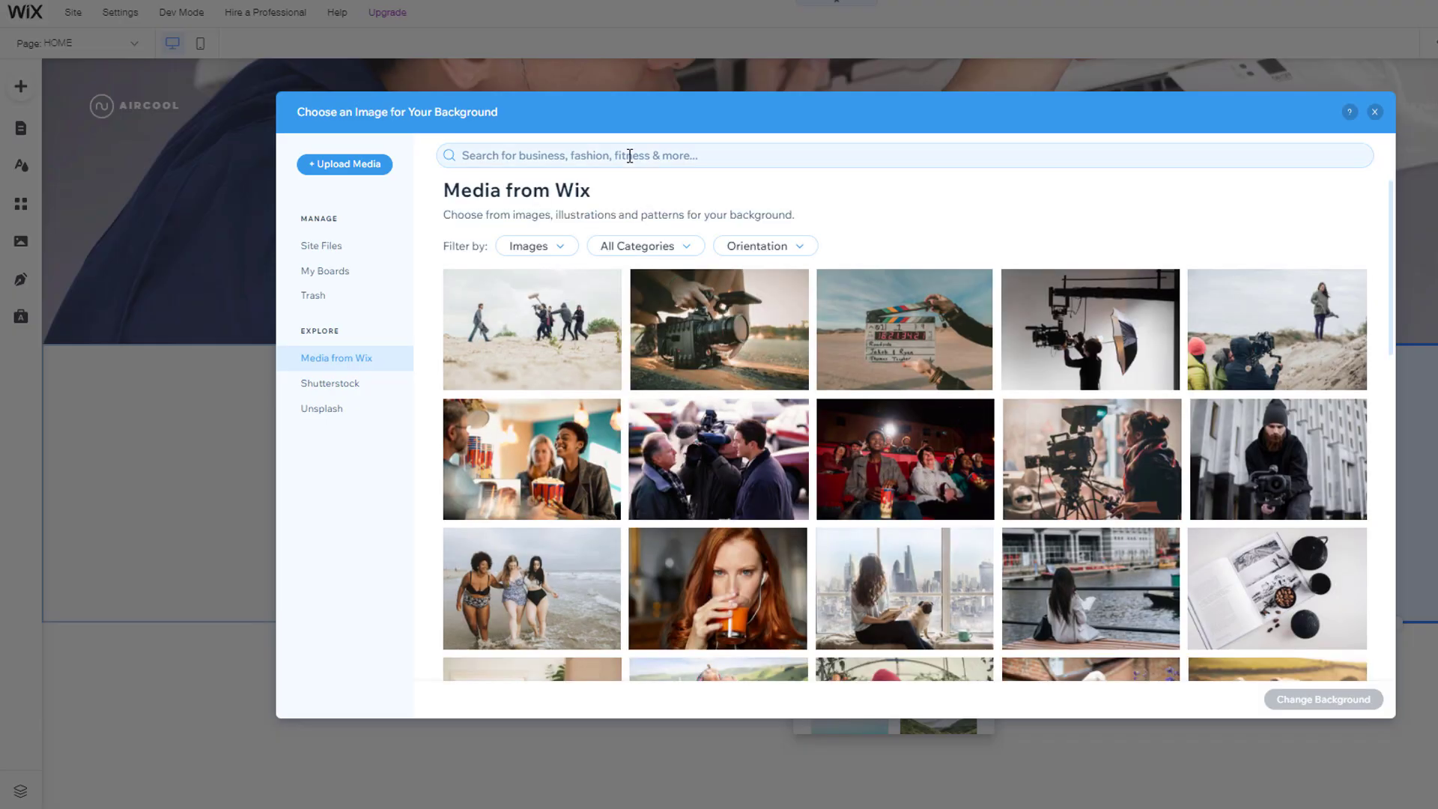
pyautogui.click(630, 155)
pyautogui.write('air c')
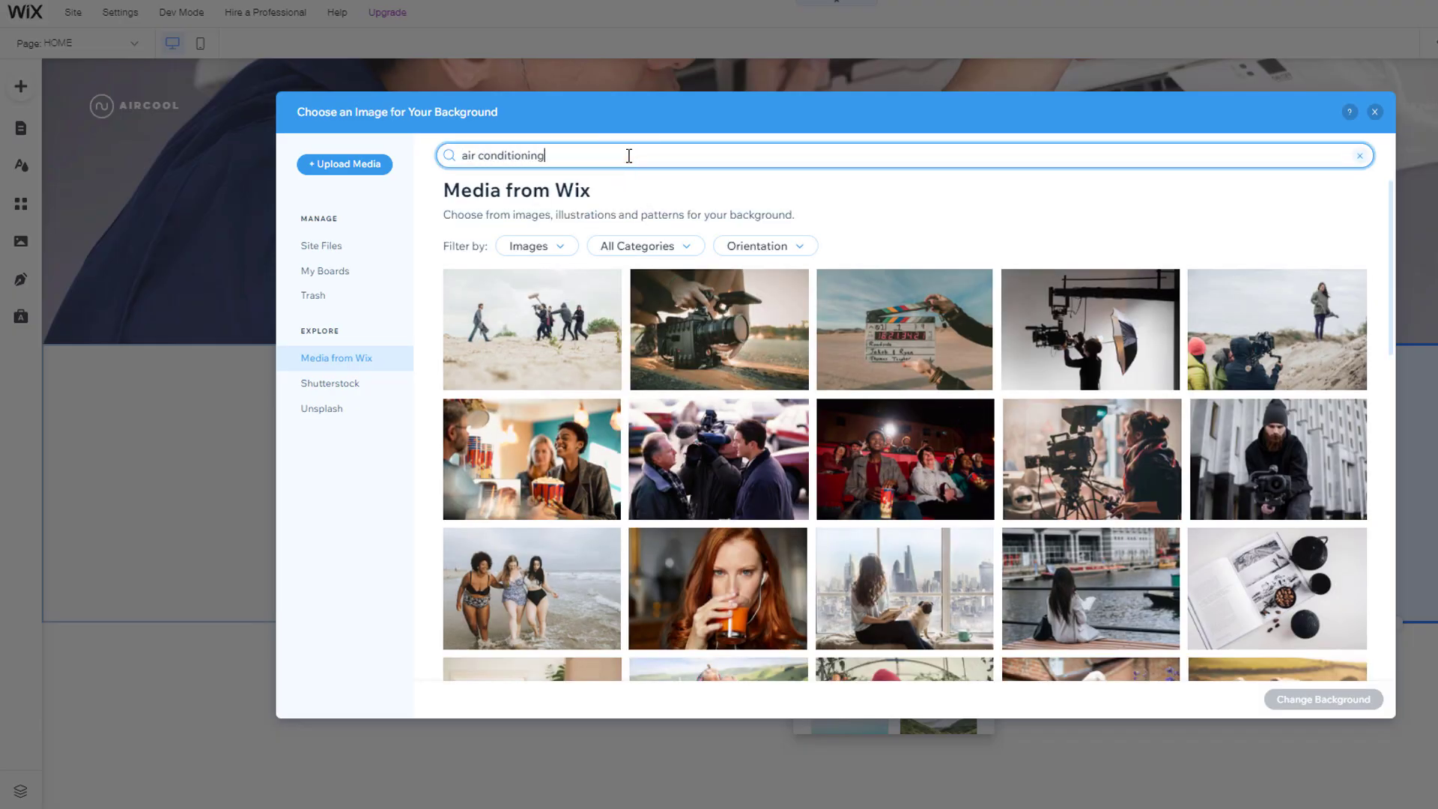
pyautogui.write('onditioning')
pyautogui.press('Return')
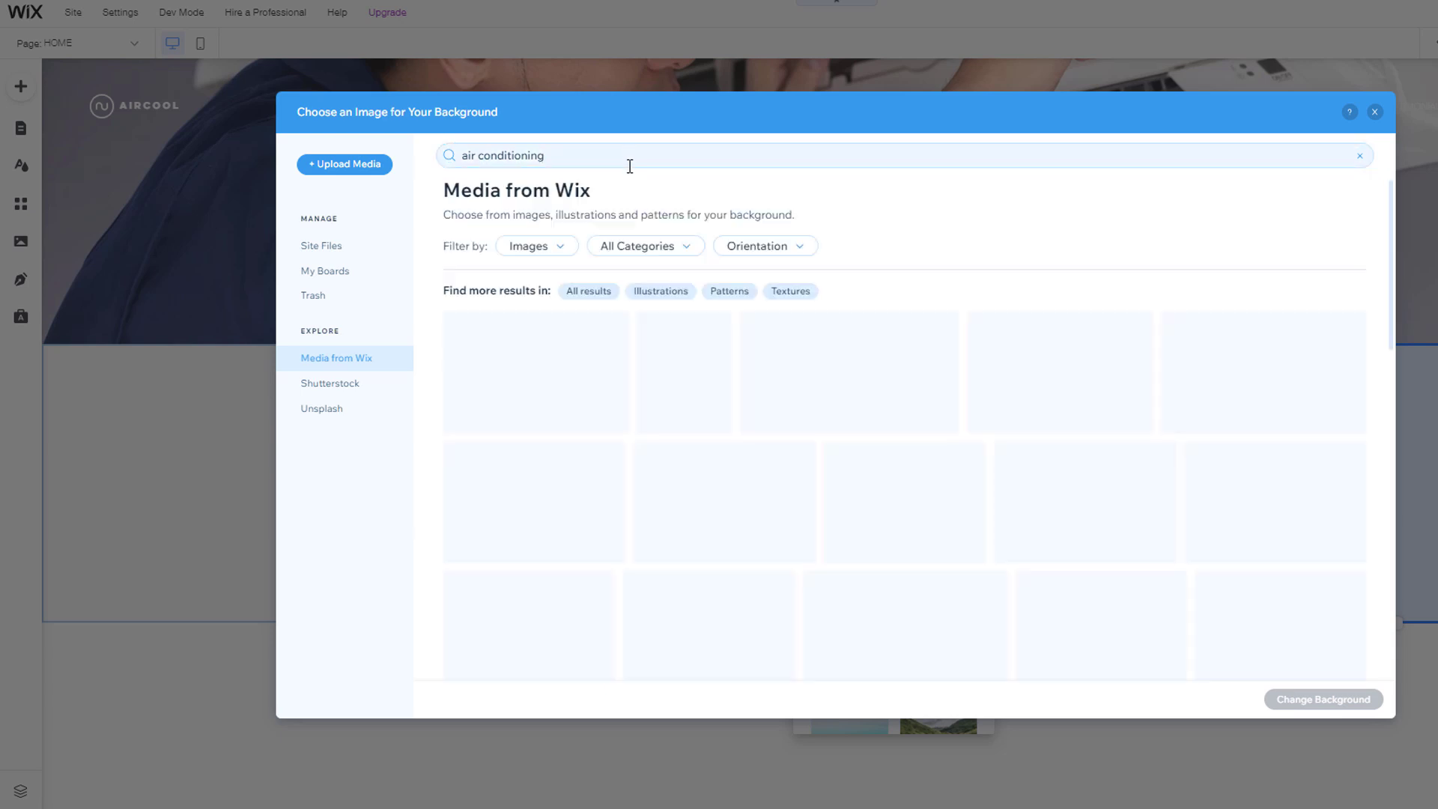
pyautogui.scroll(-2, 741, 449)
pyautogui.scroll(2, 738, 426)
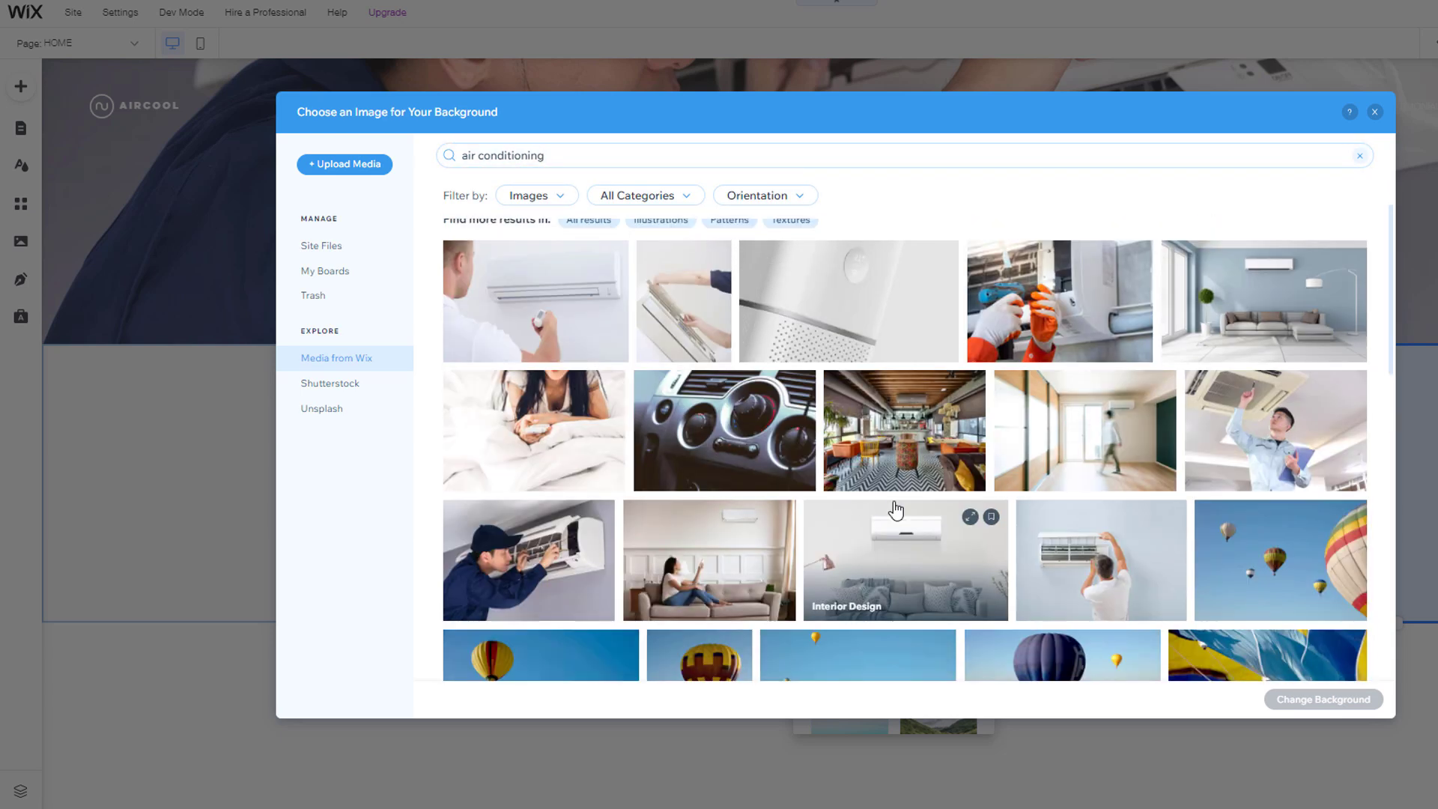
pyautogui.click(1051, 369)
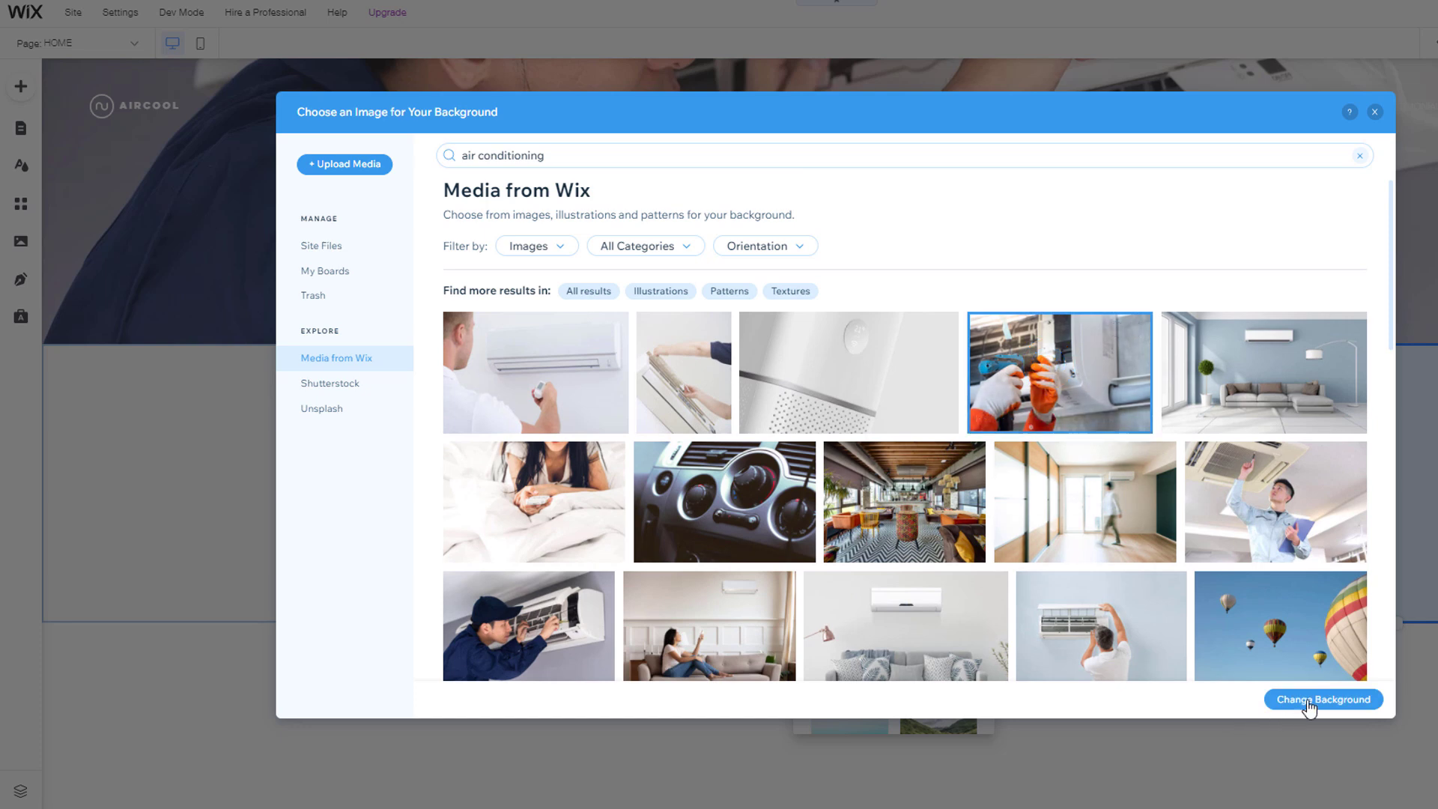
pyautogui.click(1334, 699)
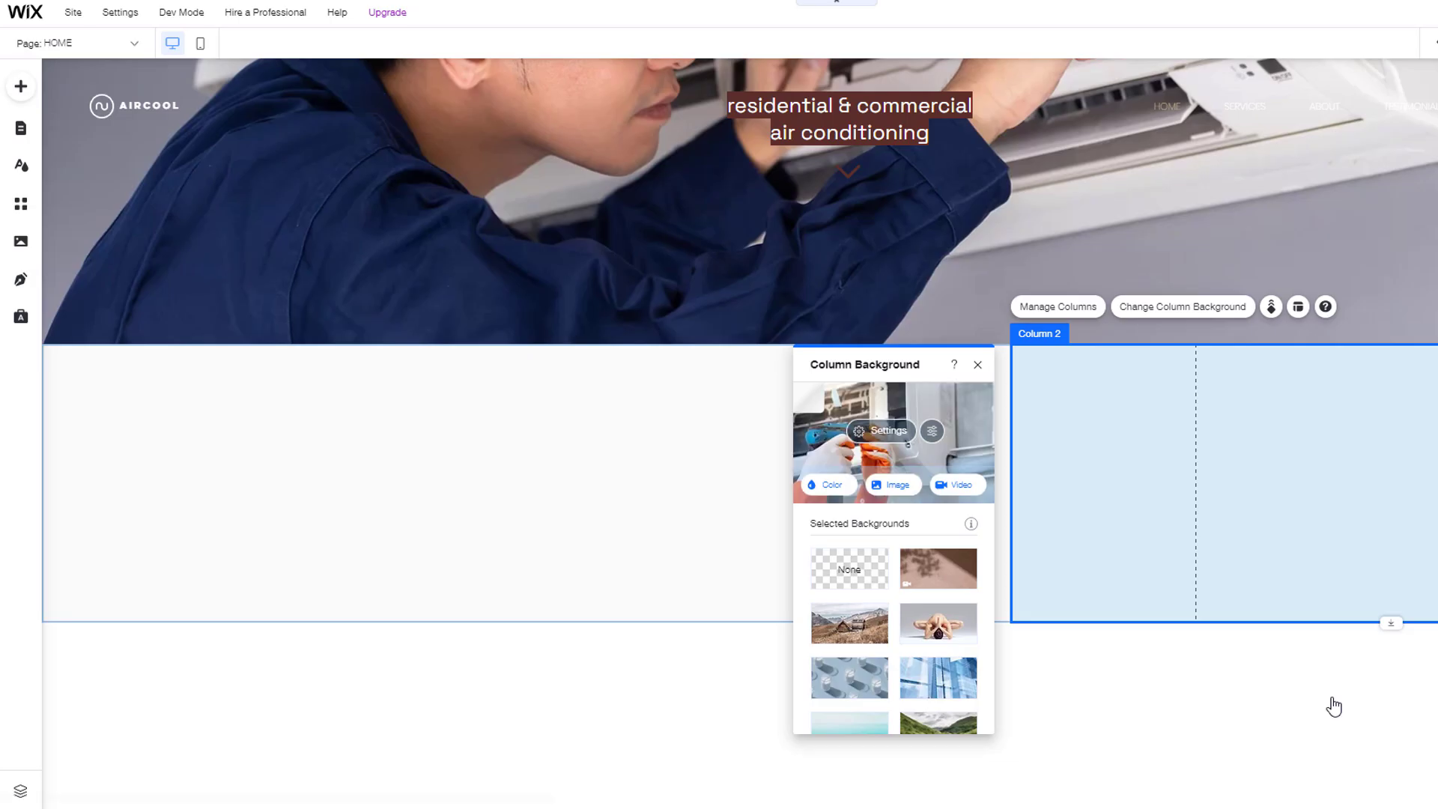
pyautogui.click(977, 365)
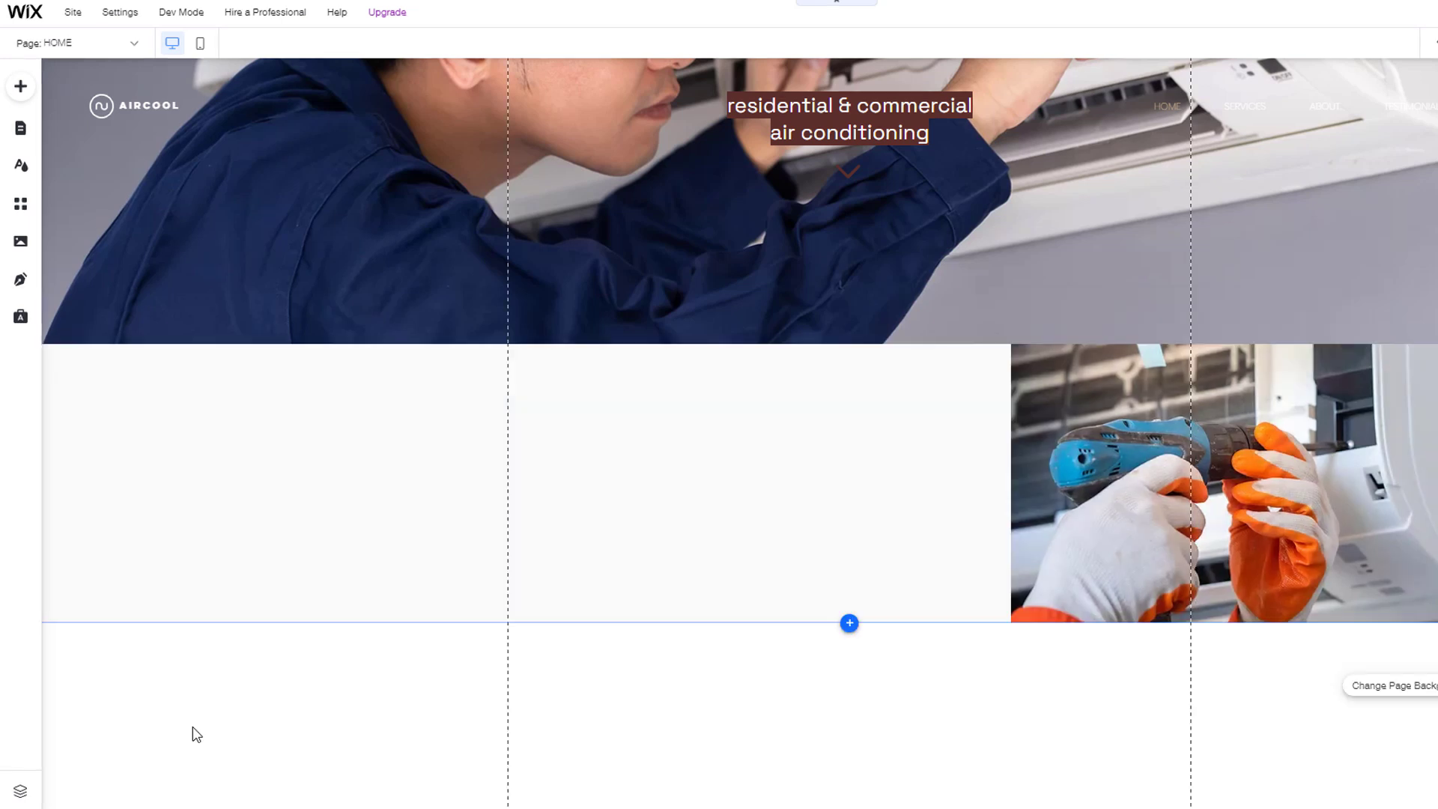
# Step: Give the wider left column a light grey solid colour background
pyautogui.click(566, 466)
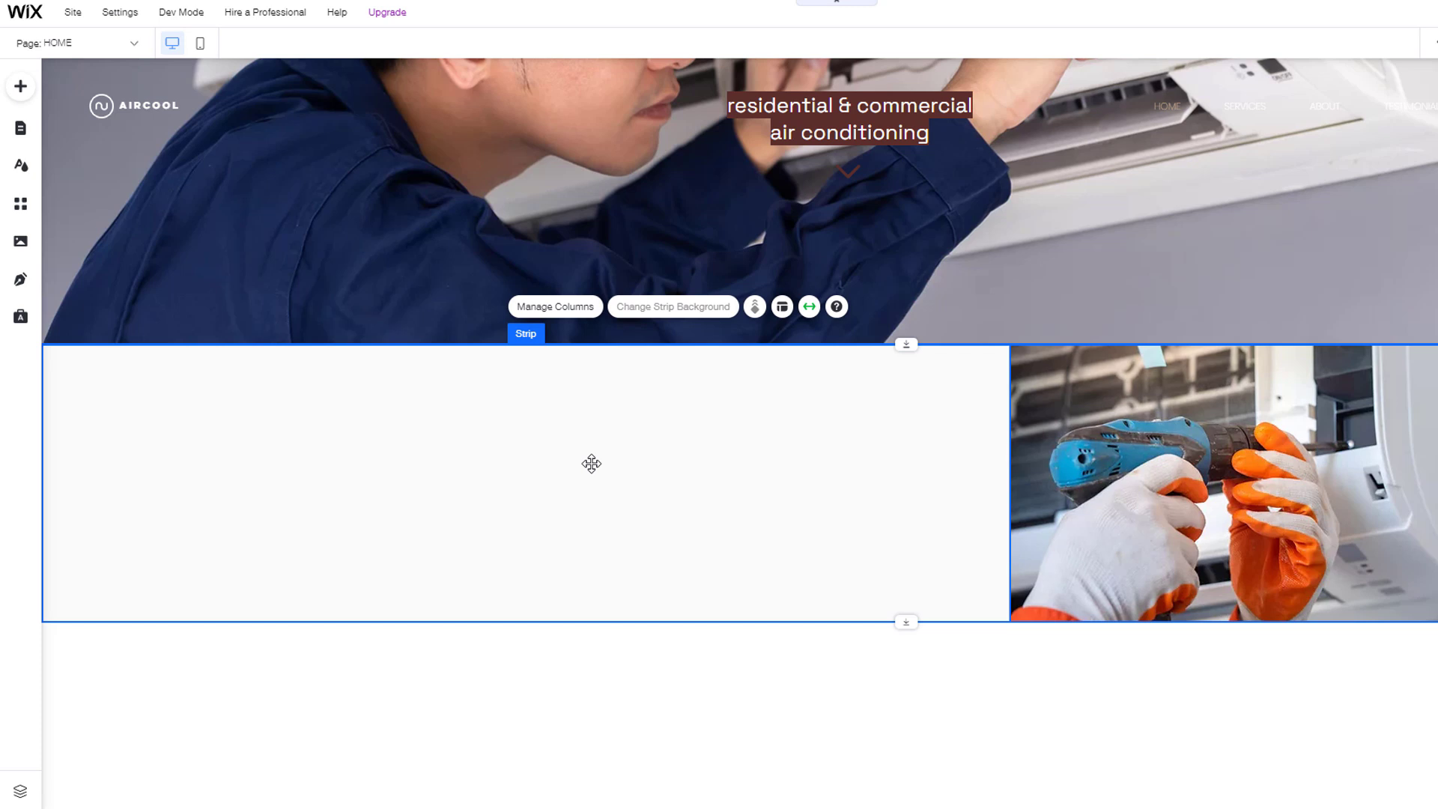
pyautogui.click(592, 463)
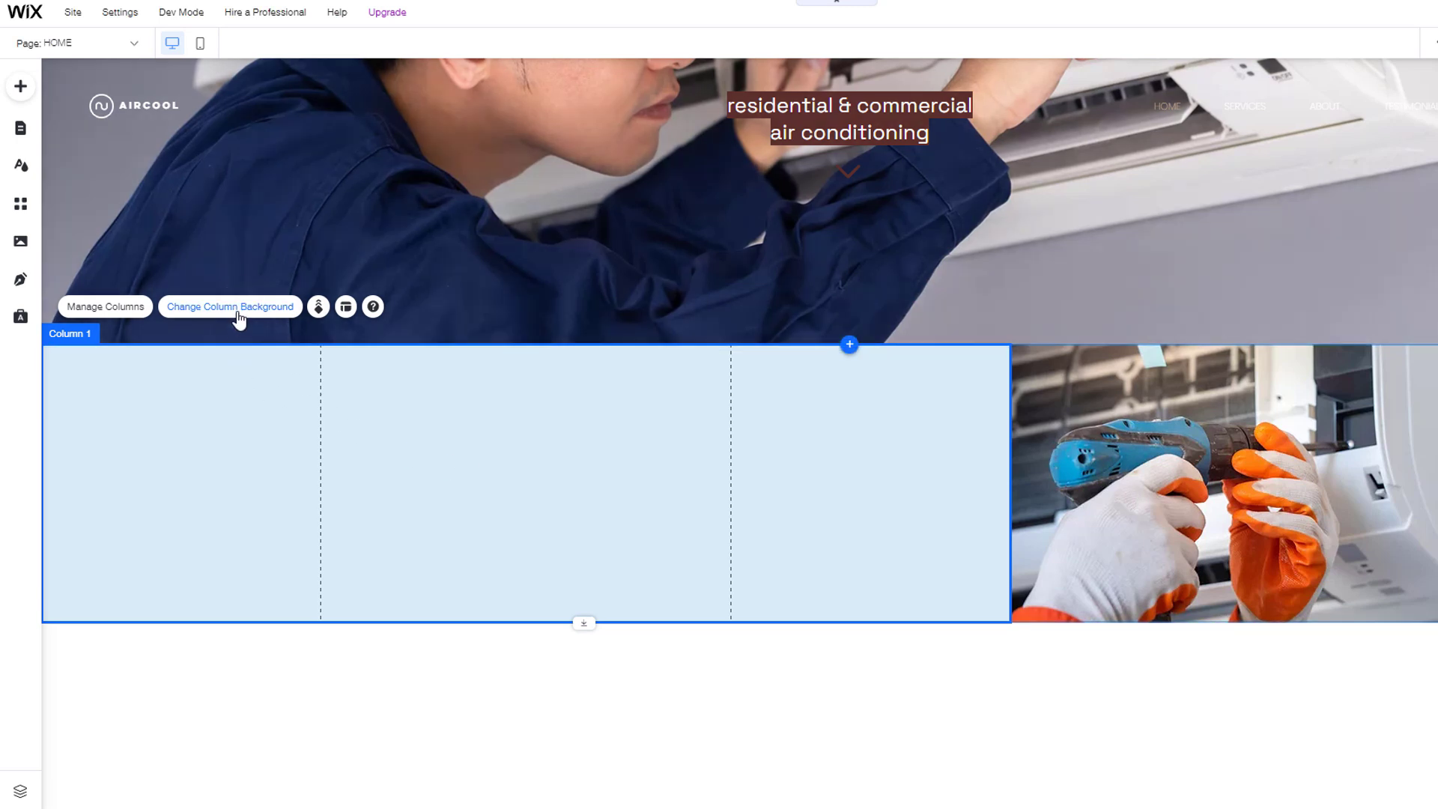
pyautogui.click(239, 319)
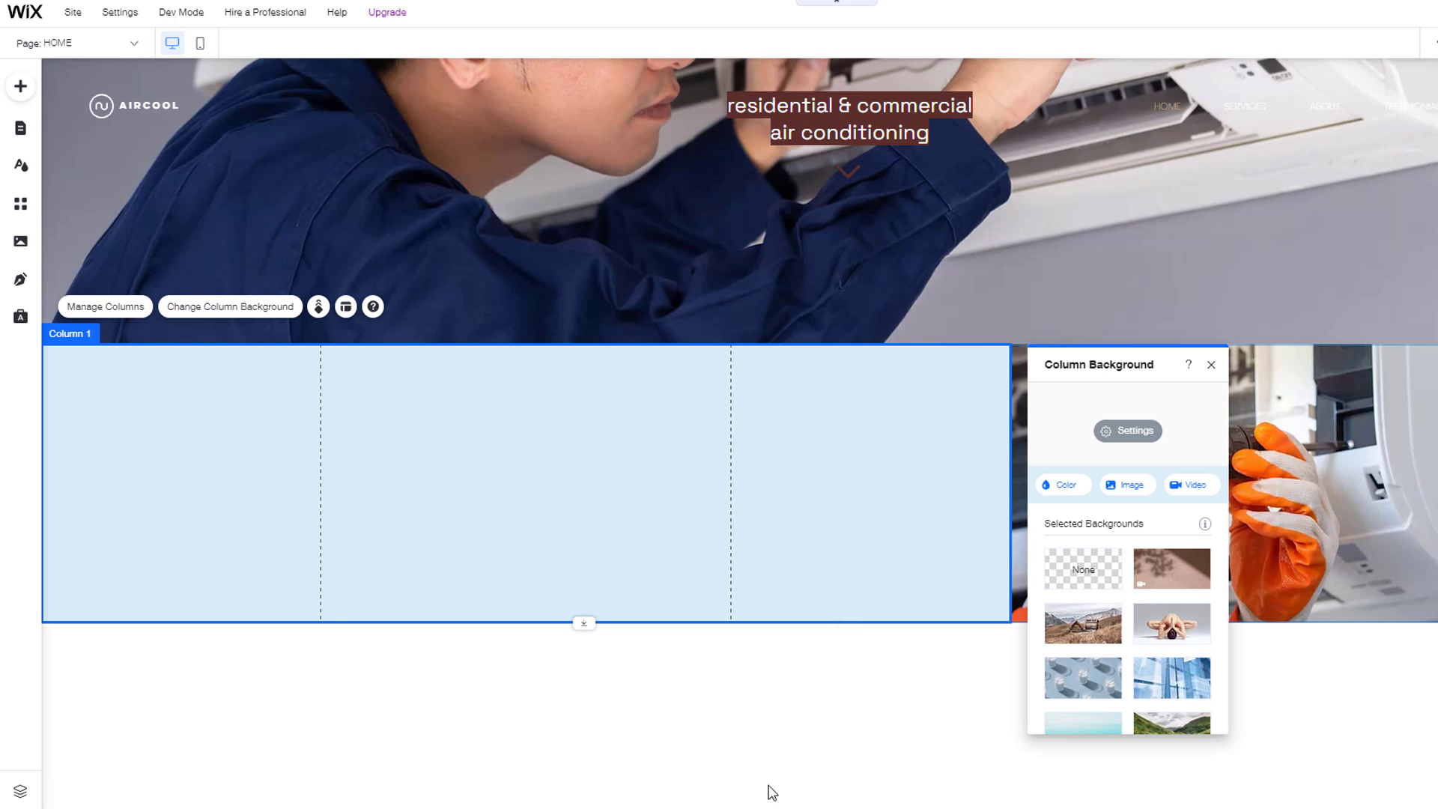
pyautogui.click(1066, 488)
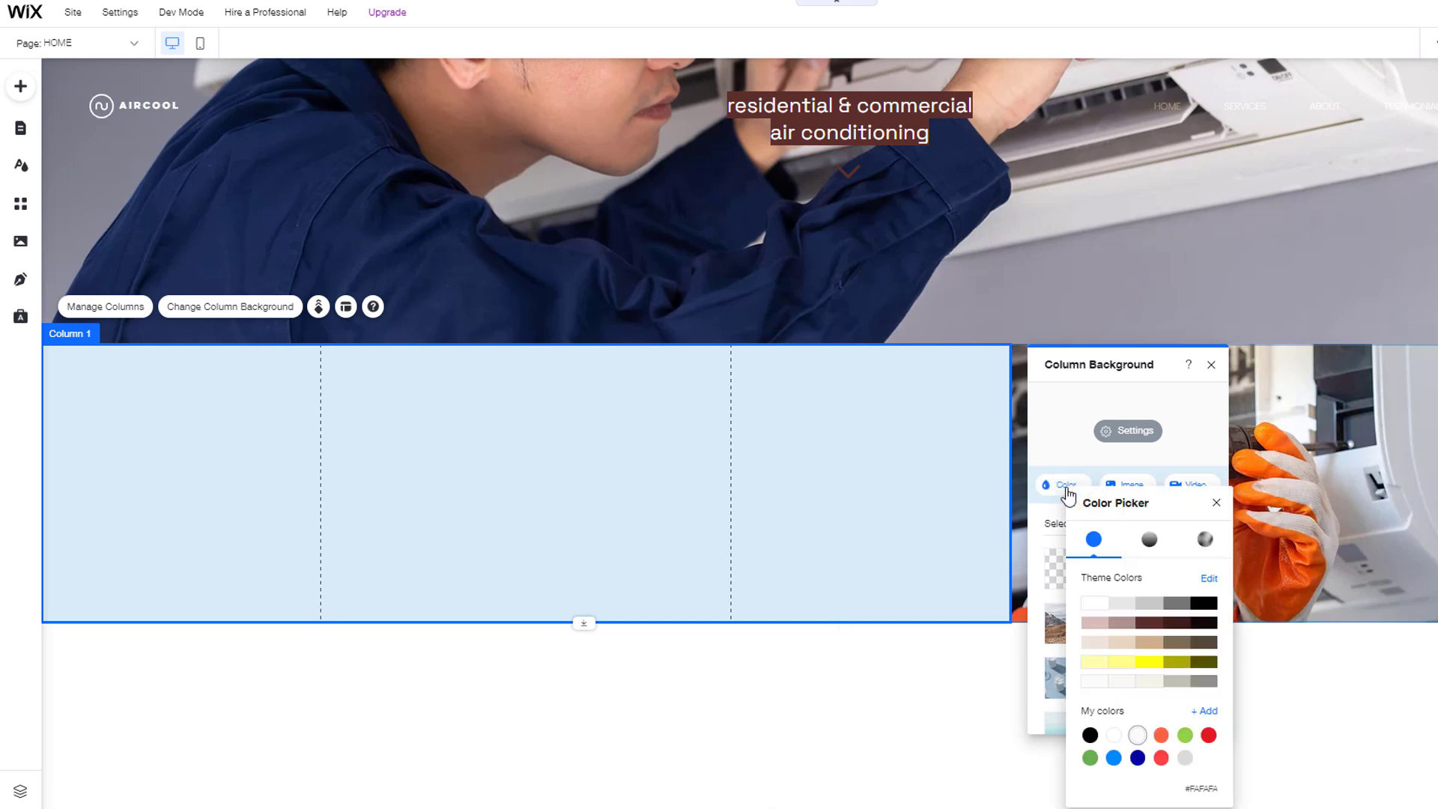
pyautogui.click(1127, 605)
pyautogui.click(957, 739)
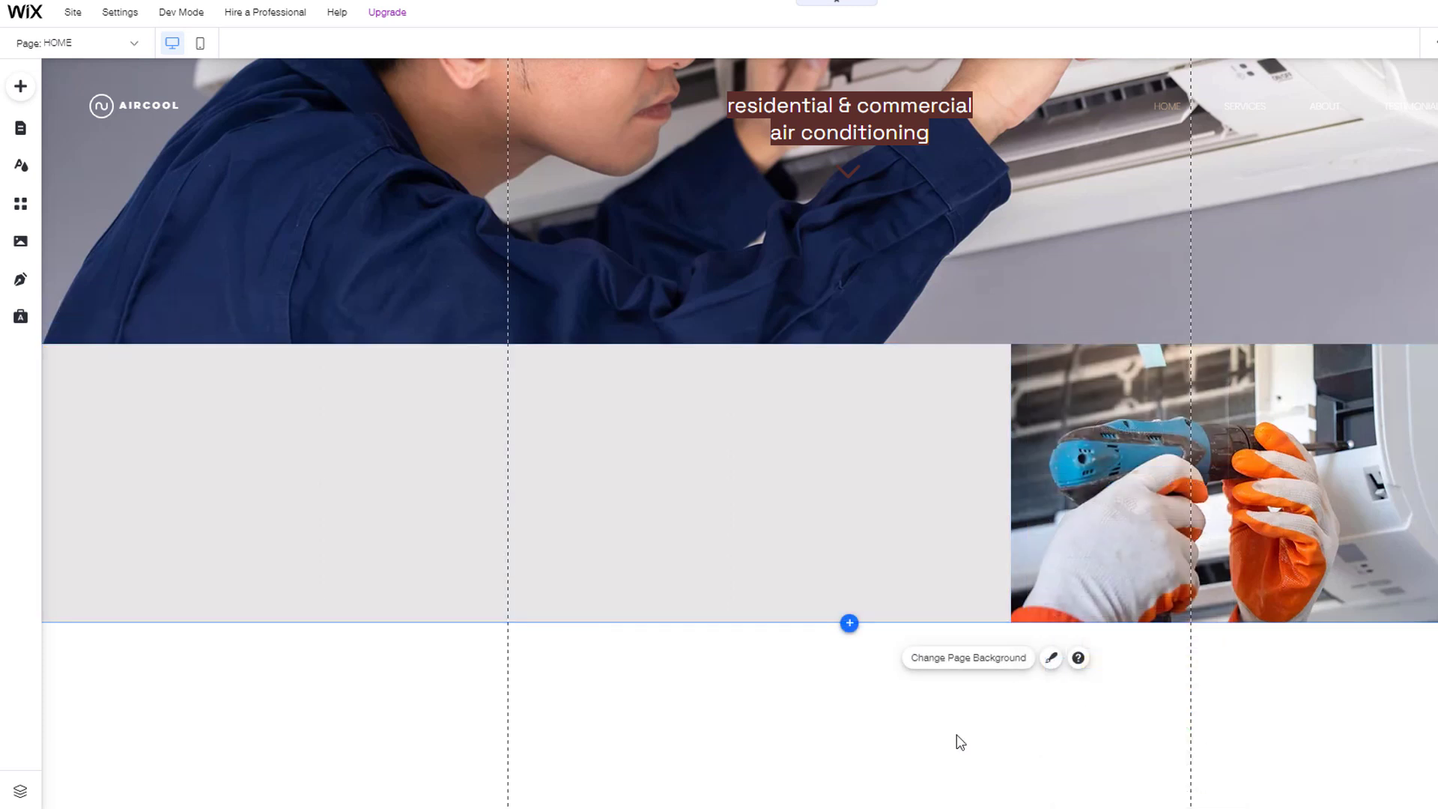
# Step: Drag a themed Heading 1 text element into the left column
pyautogui.click(23, 90)
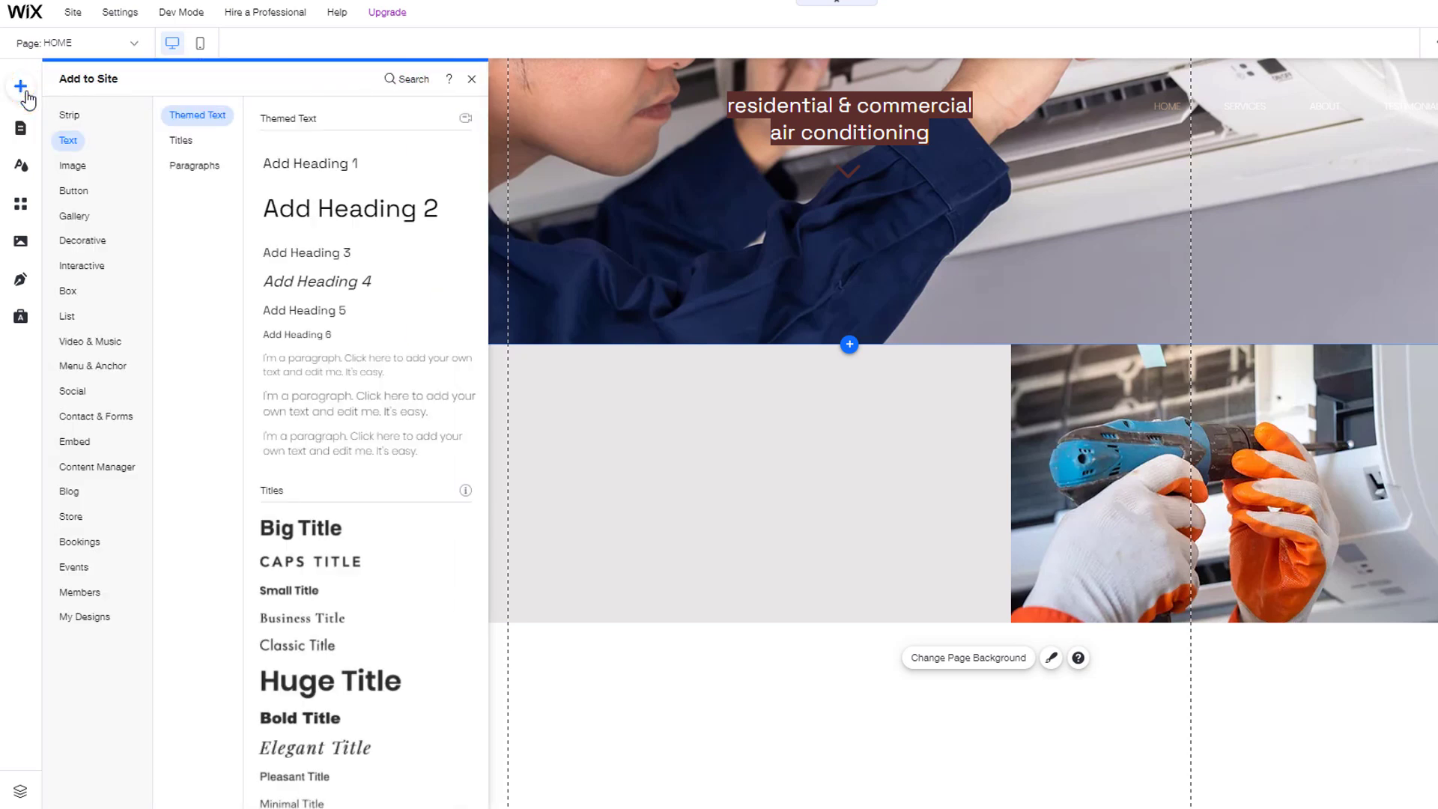
pyautogui.click(75, 145)
pyautogui.click(180, 141)
pyautogui.click(194, 169)
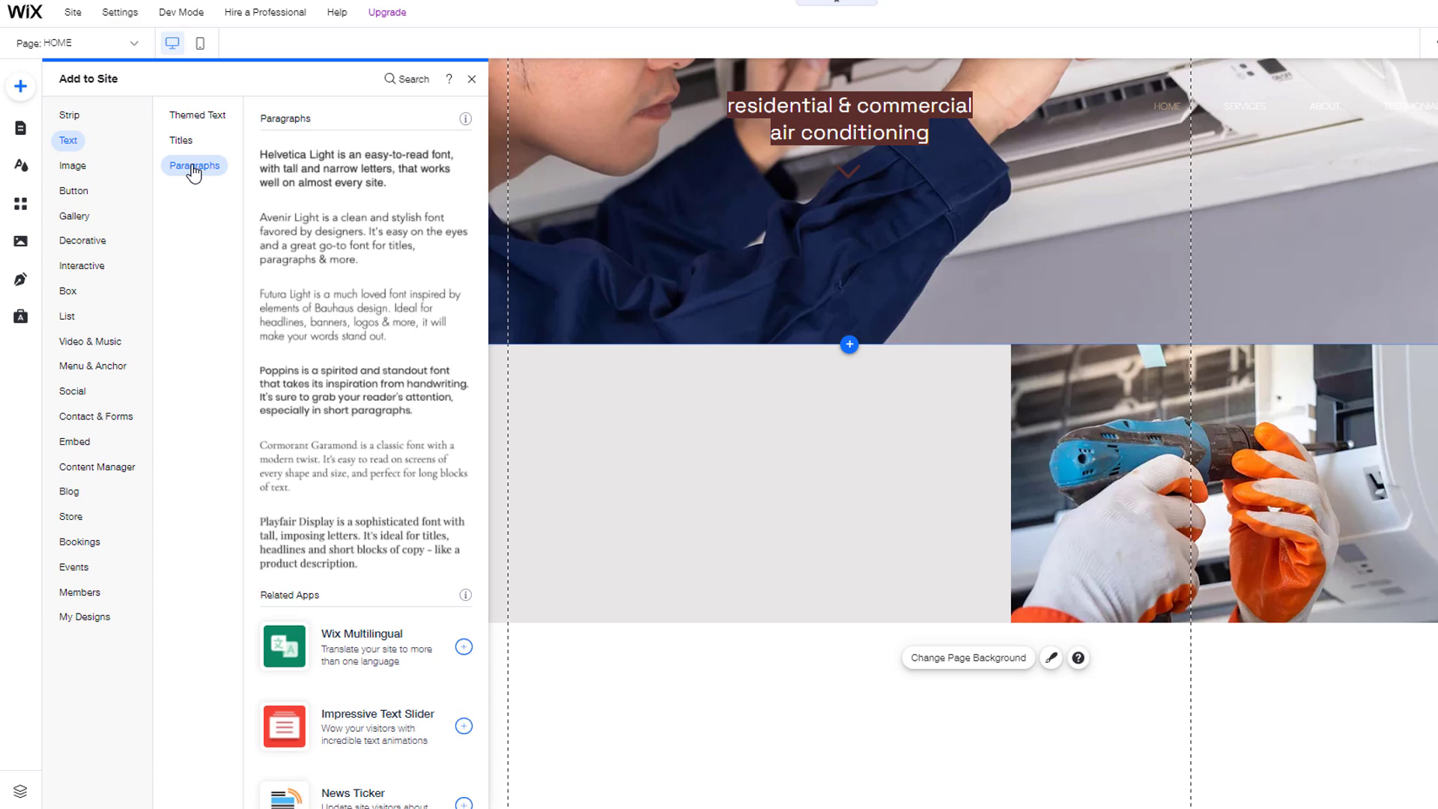
pyautogui.click(184, 122)
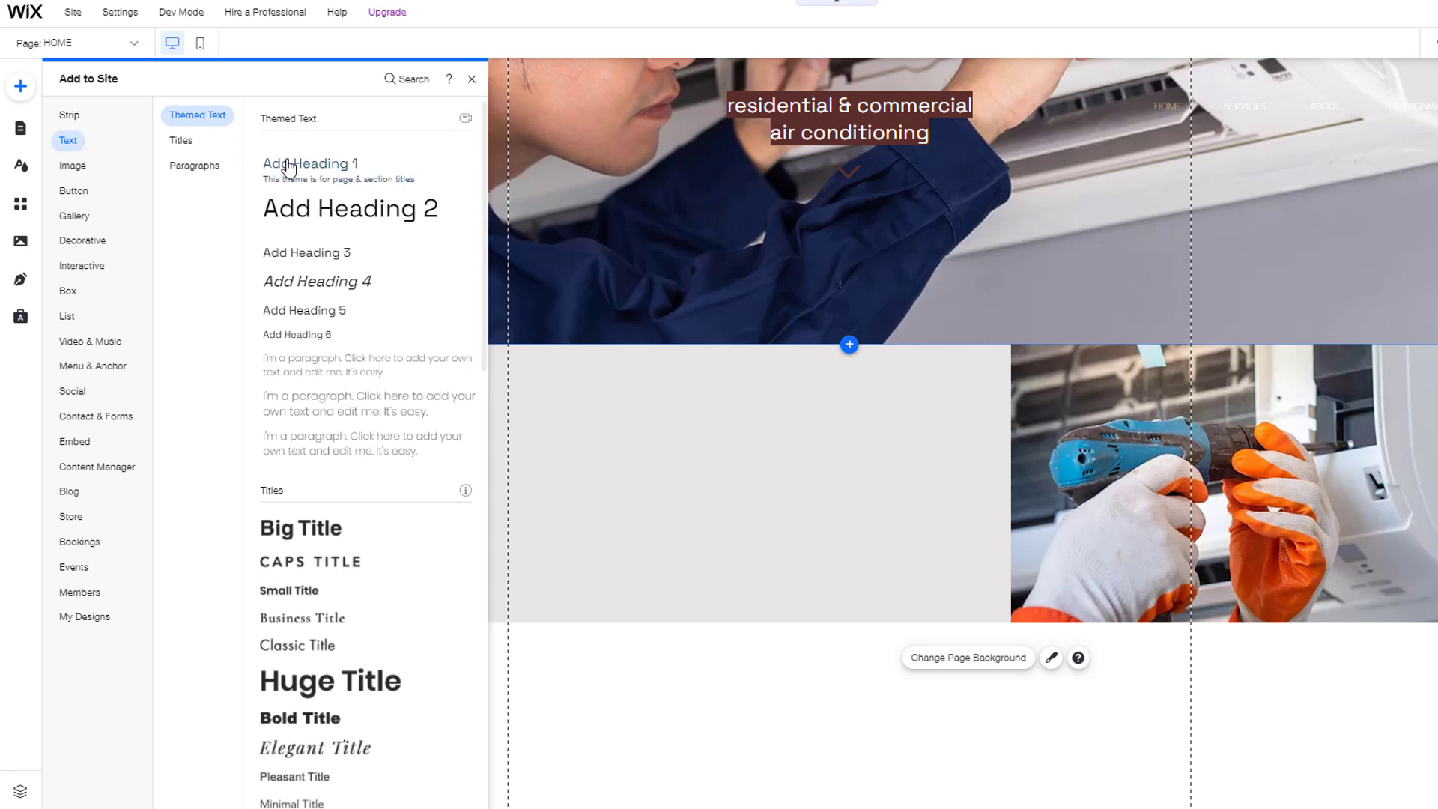
pyautogui.moveTo(288, 162); pyautogui.dragTo(589, 421)
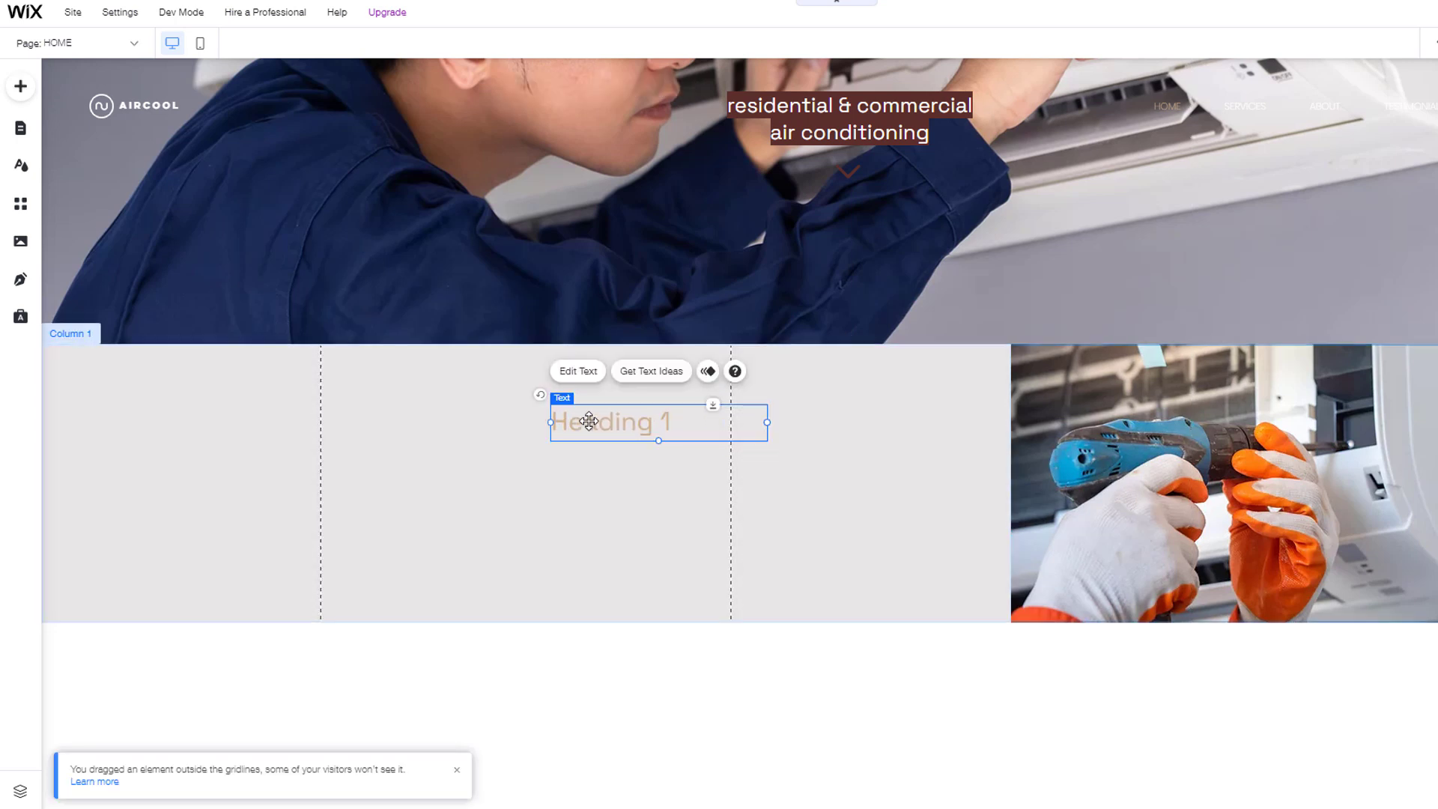
# Step: Retype the heading as 'Commercial Installation' and widen it to fit on one line
pyautogui.doubleClick(589, 421)
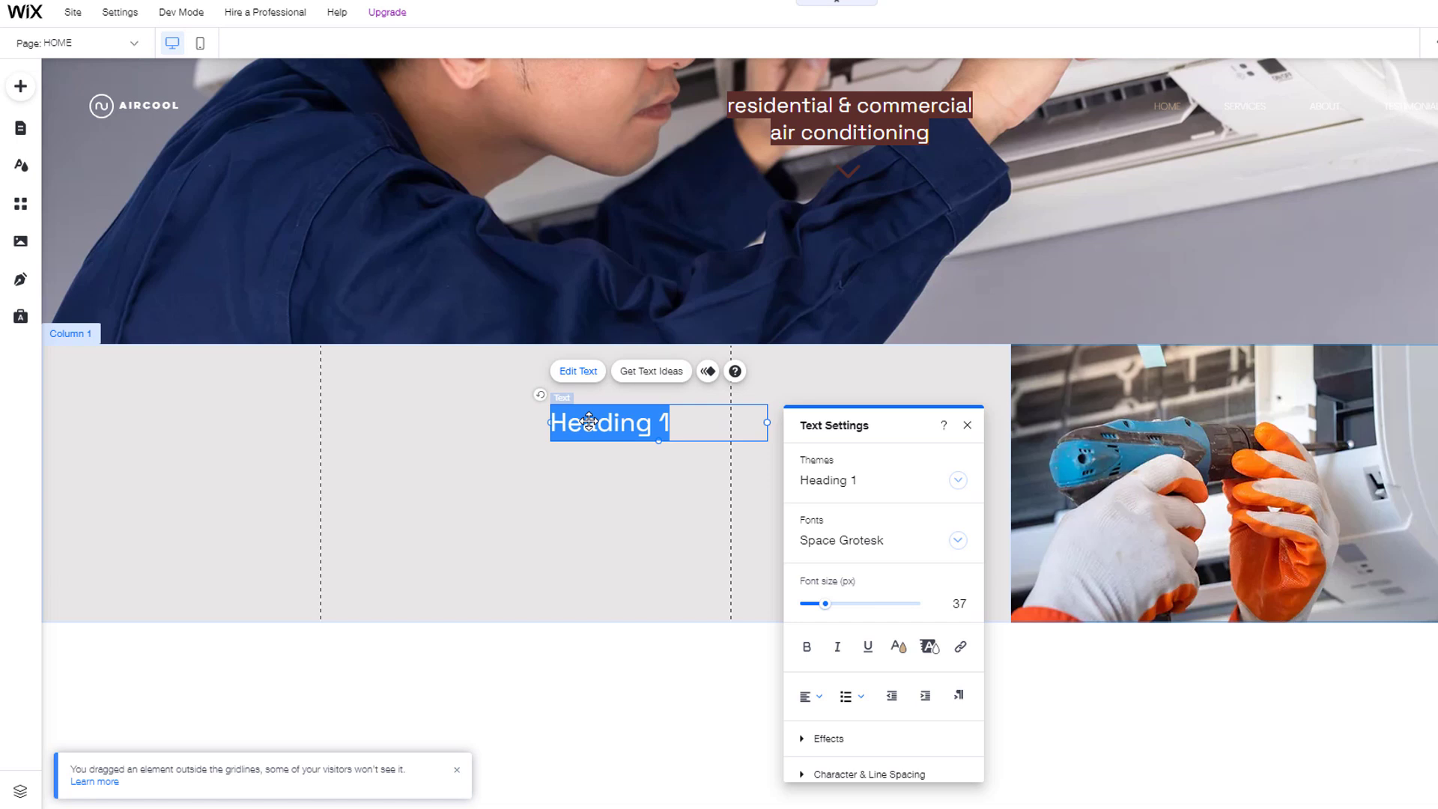
pyautogui.write('Commercial Installation')
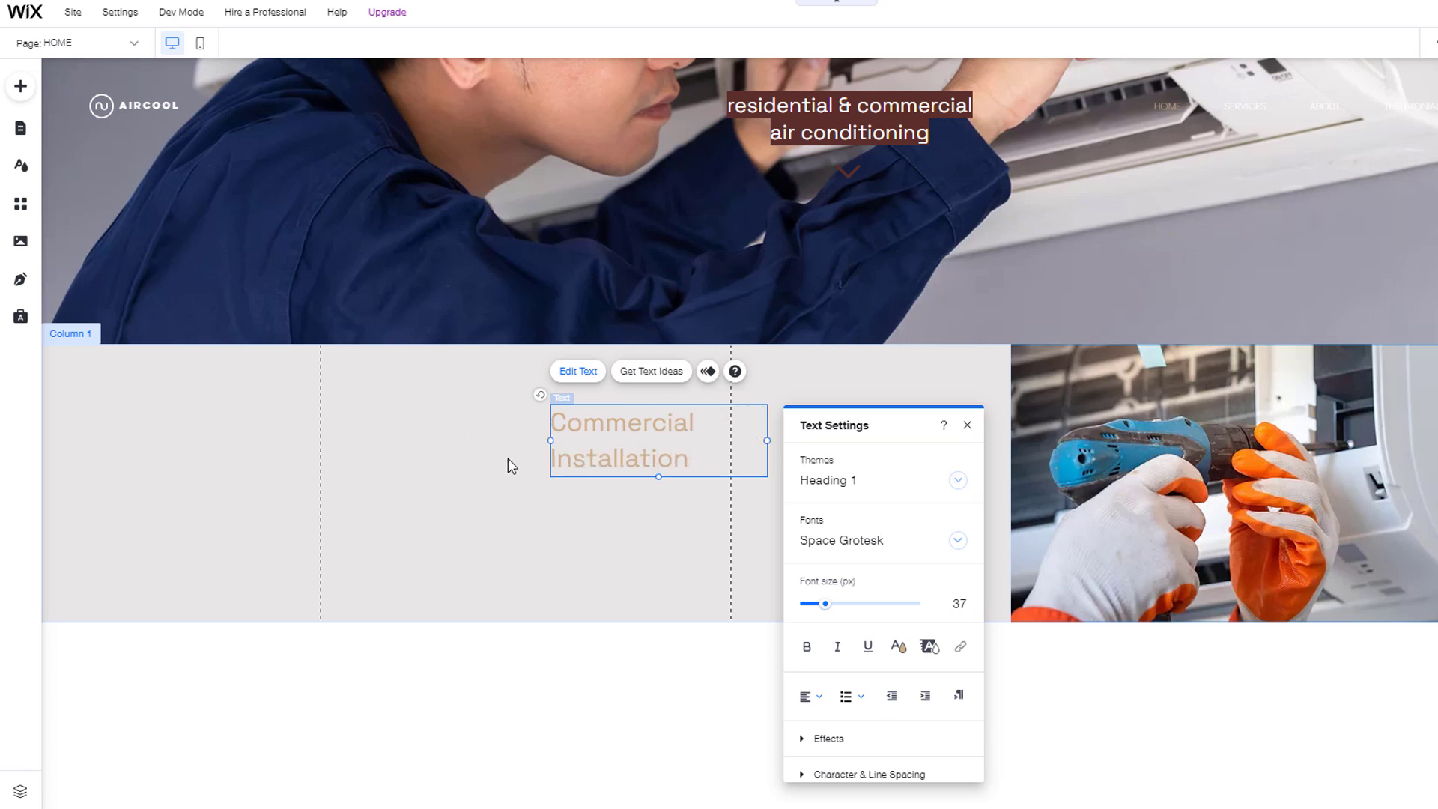
pyautogui.click(549, 442)
pyautogui.moveTo(460, 437); pyautogui.dragTo(407, 434)
pyautogui.click(517, 457)
pyautogui.moveTo(607, 427); pyautogui.dragTo(550, 414)
# Step: Place a paragraph below the heading and give it the Paragraph 2 theme
pyautogui.click(21, 87)
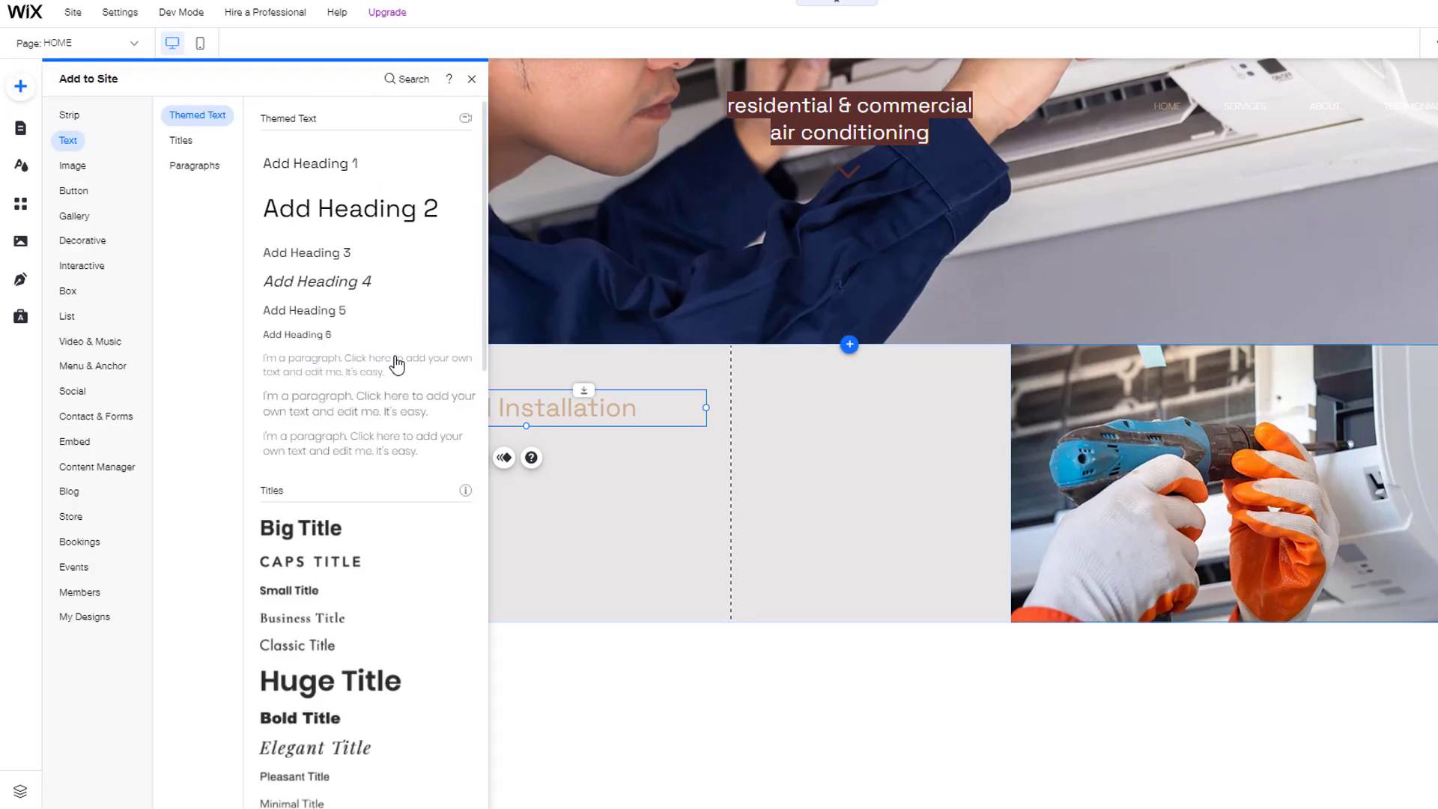
pyautogui.click(341, 363)
pyautogui.moveTo(342, 363); pyautogui.dragTo(423, 463)
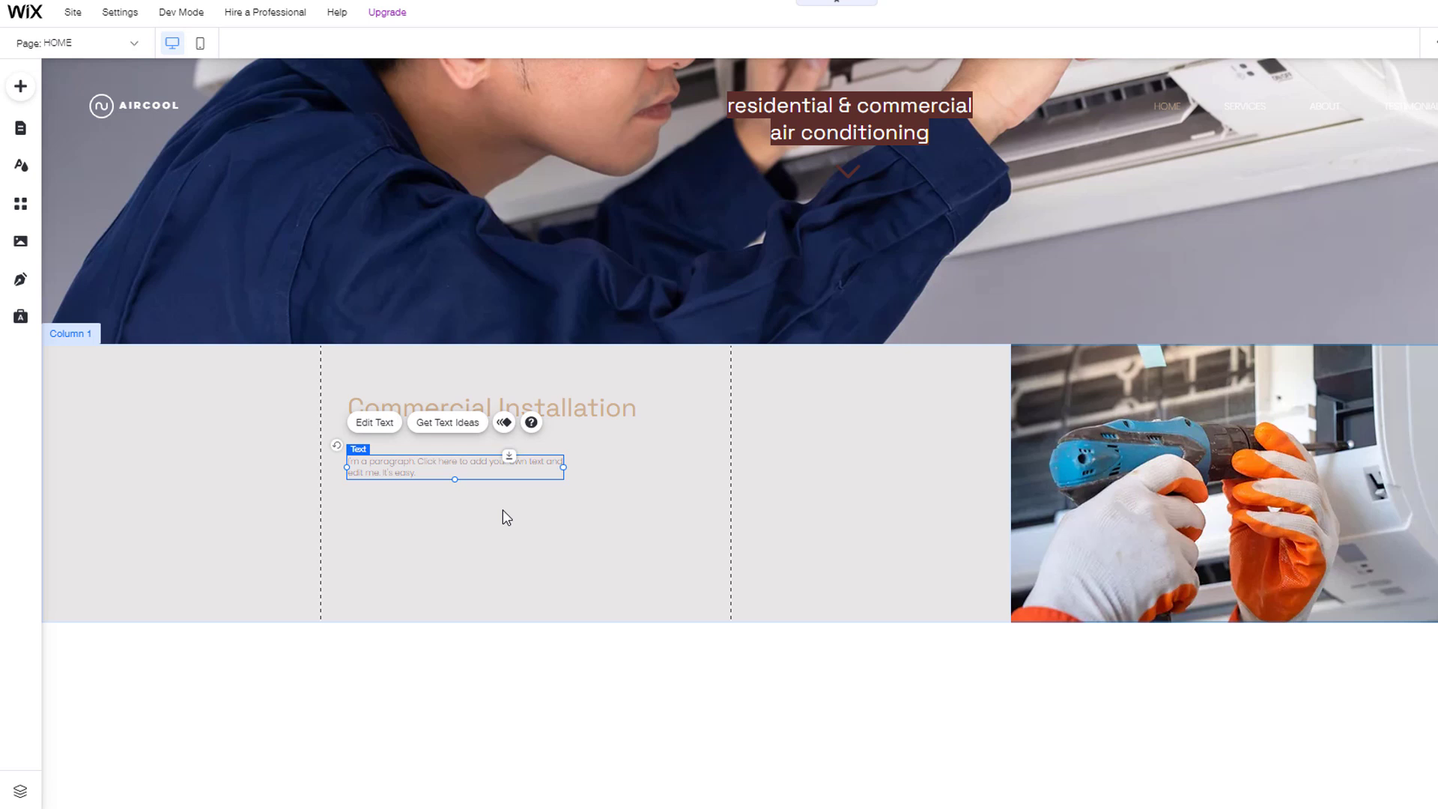
pyautogui.click(382, 423)
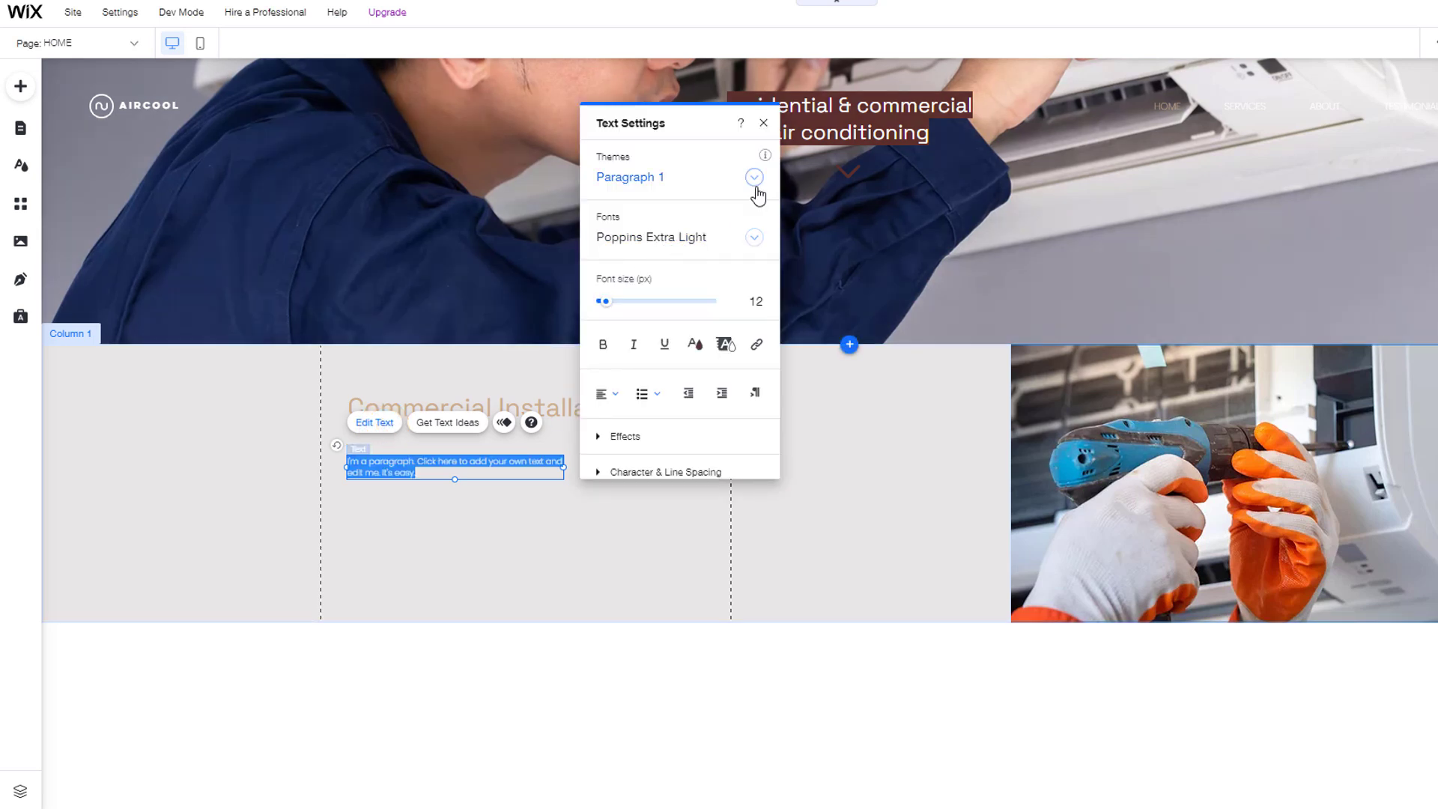
pyautogui.click(754, 185)
pyautogui.click(684, 240)
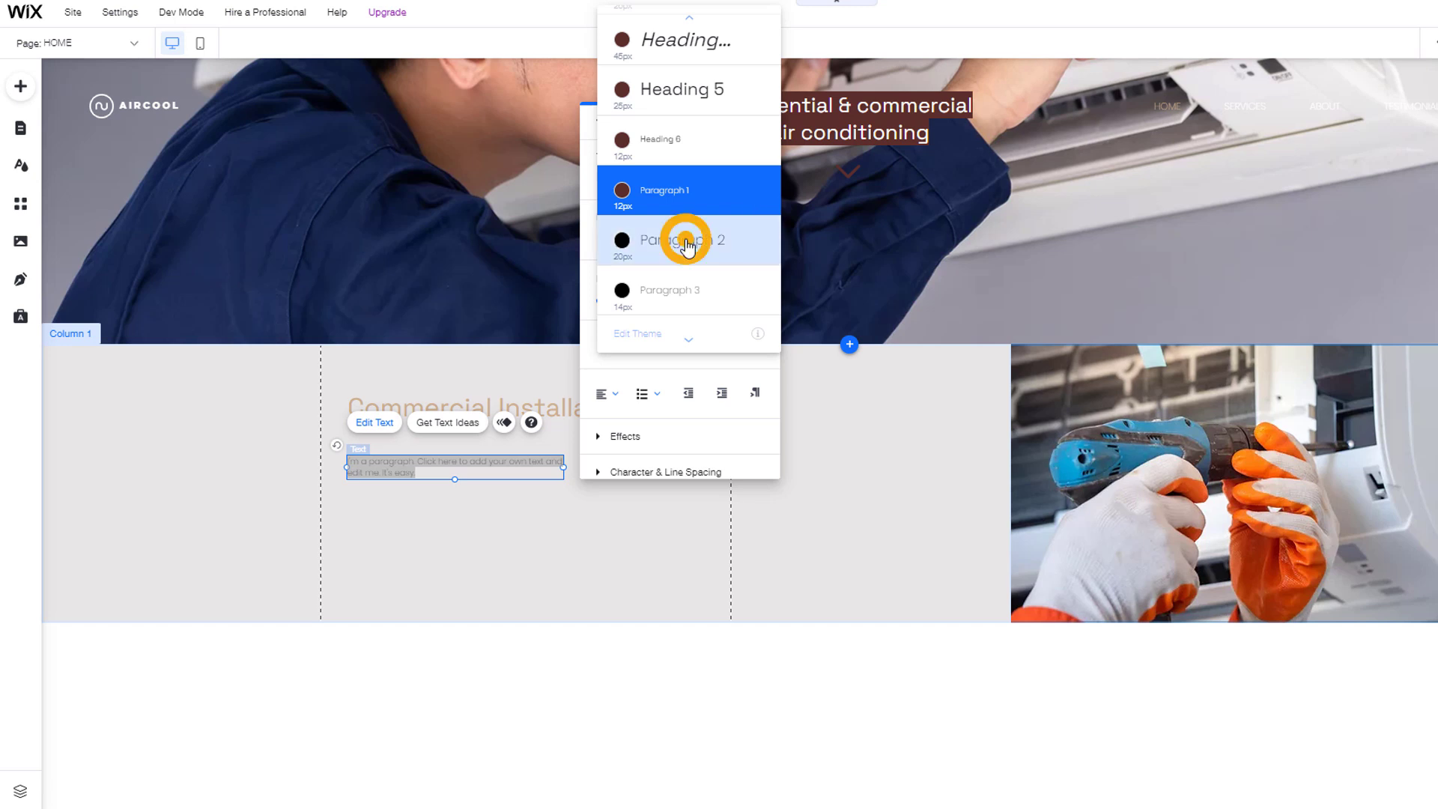
pyautogui.click(514, 477)
# Step: Paste the HVAC description over the placeholder and widen the box beneath the heading
pyautogui.tripleClick(514, 477)
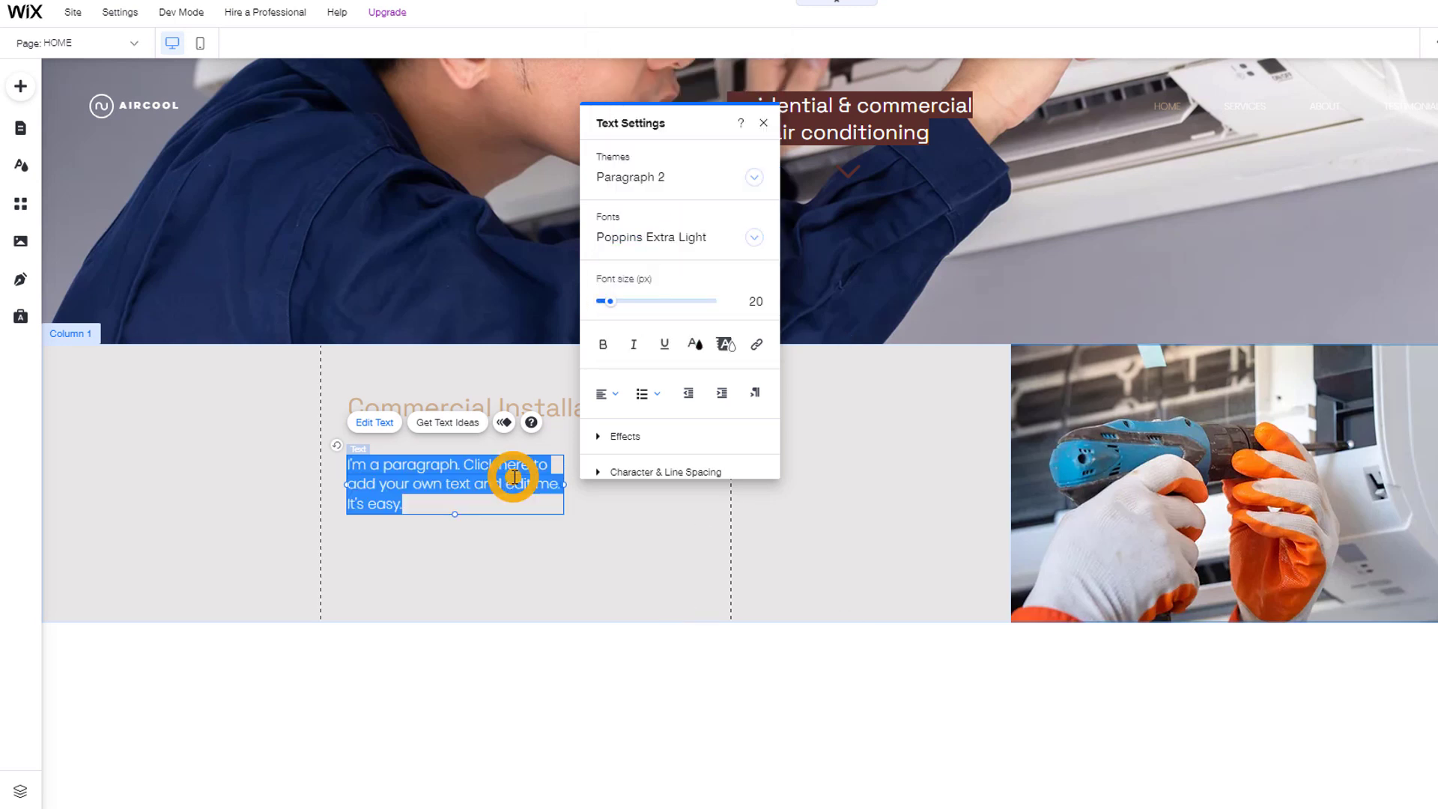
pyautogui.write('We have been installing, commissioning & maintaining air conditioning and heating systems for over 15 years, over this time we have gained a strong and varied knowledge of the HVAC industry')
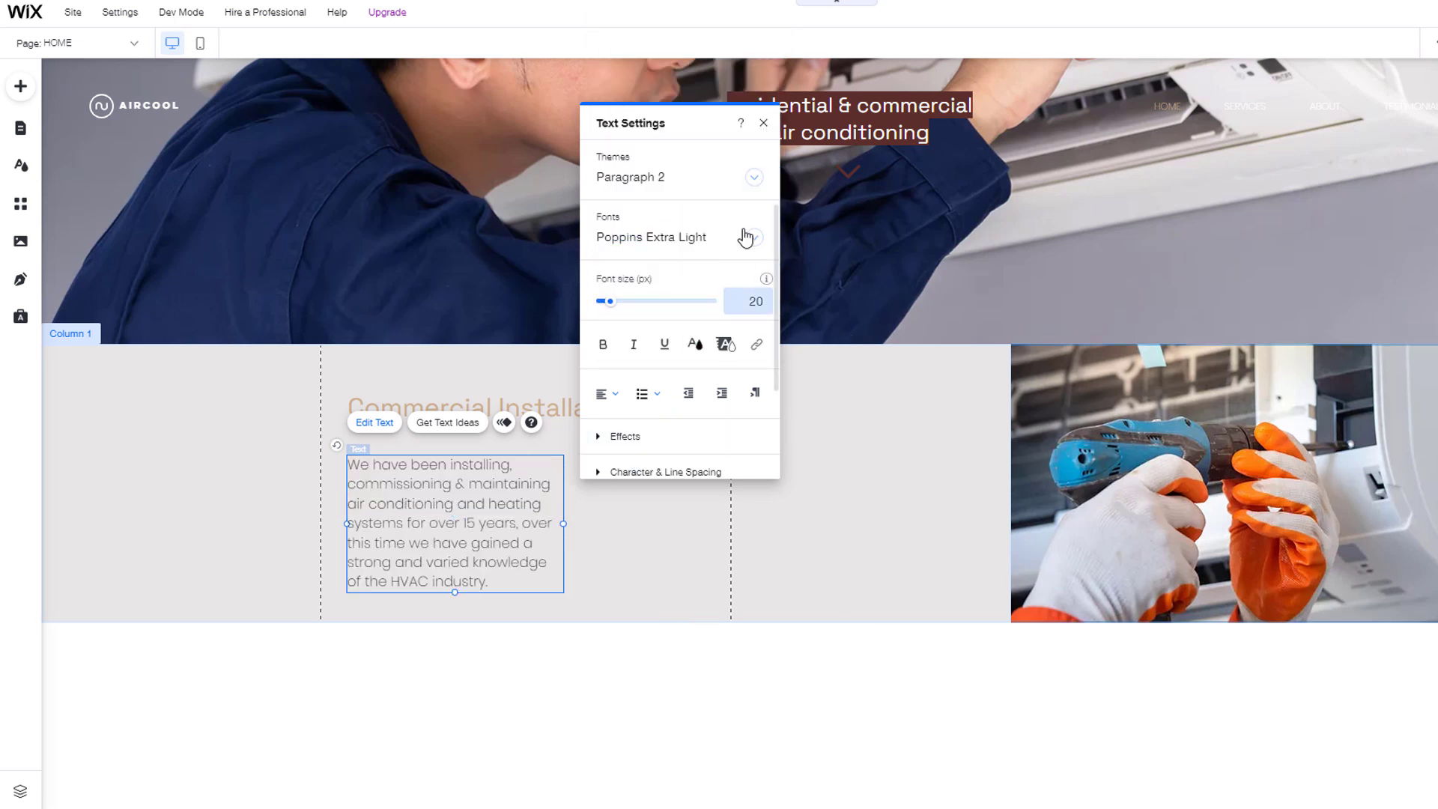
pyautogui.click(763, 123)
pyautogui.moveTo(563, 523); pyautogui.dragTo(689, 504)
pyautogui.click(541, 485)
pyautogui.moveTo(541, 485); pyautogui.dragTo(540, 475)
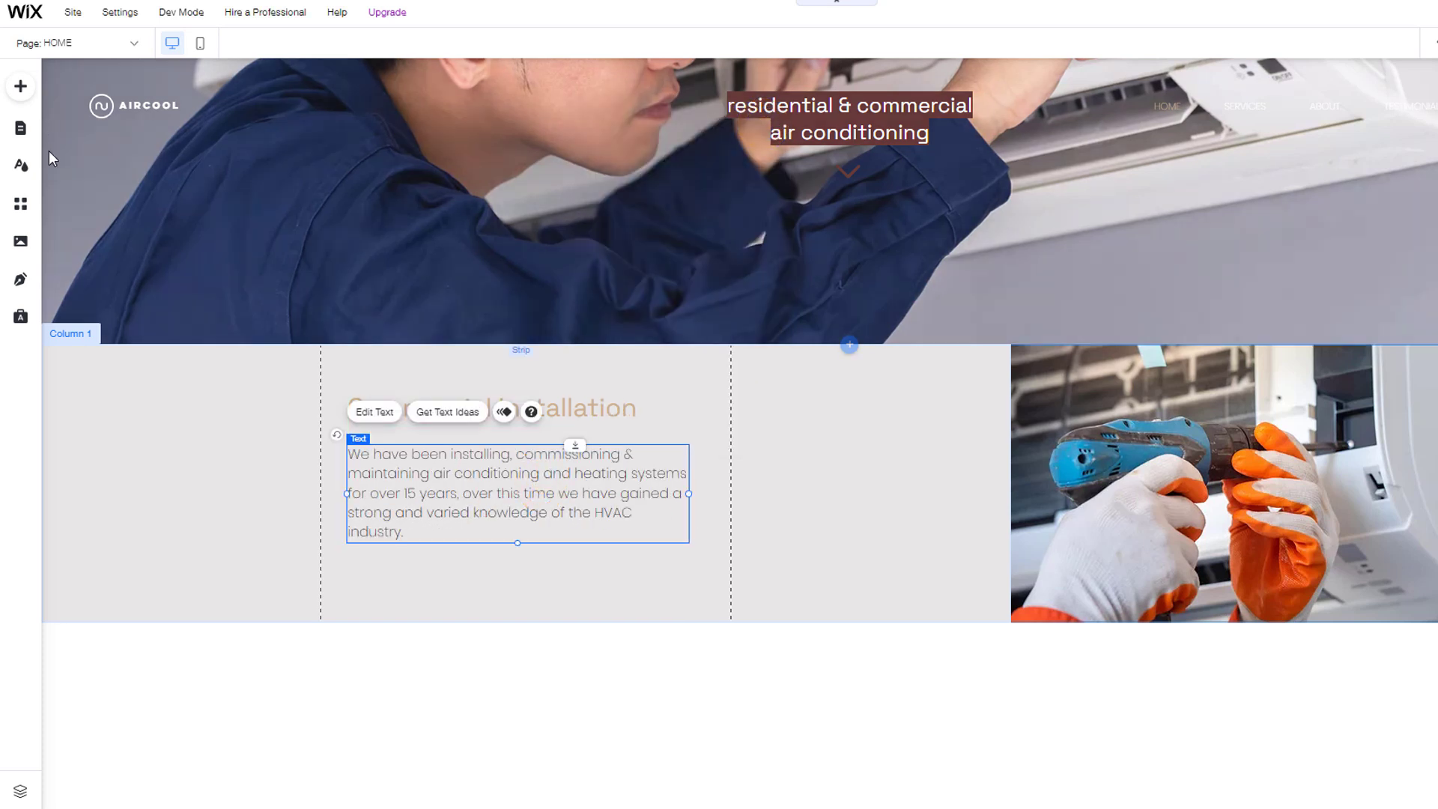
pyautogui.click(25, 85)
# Step: Drag the brown themed button in below the HVAC paragraph
pyautogui.click(66, 114)
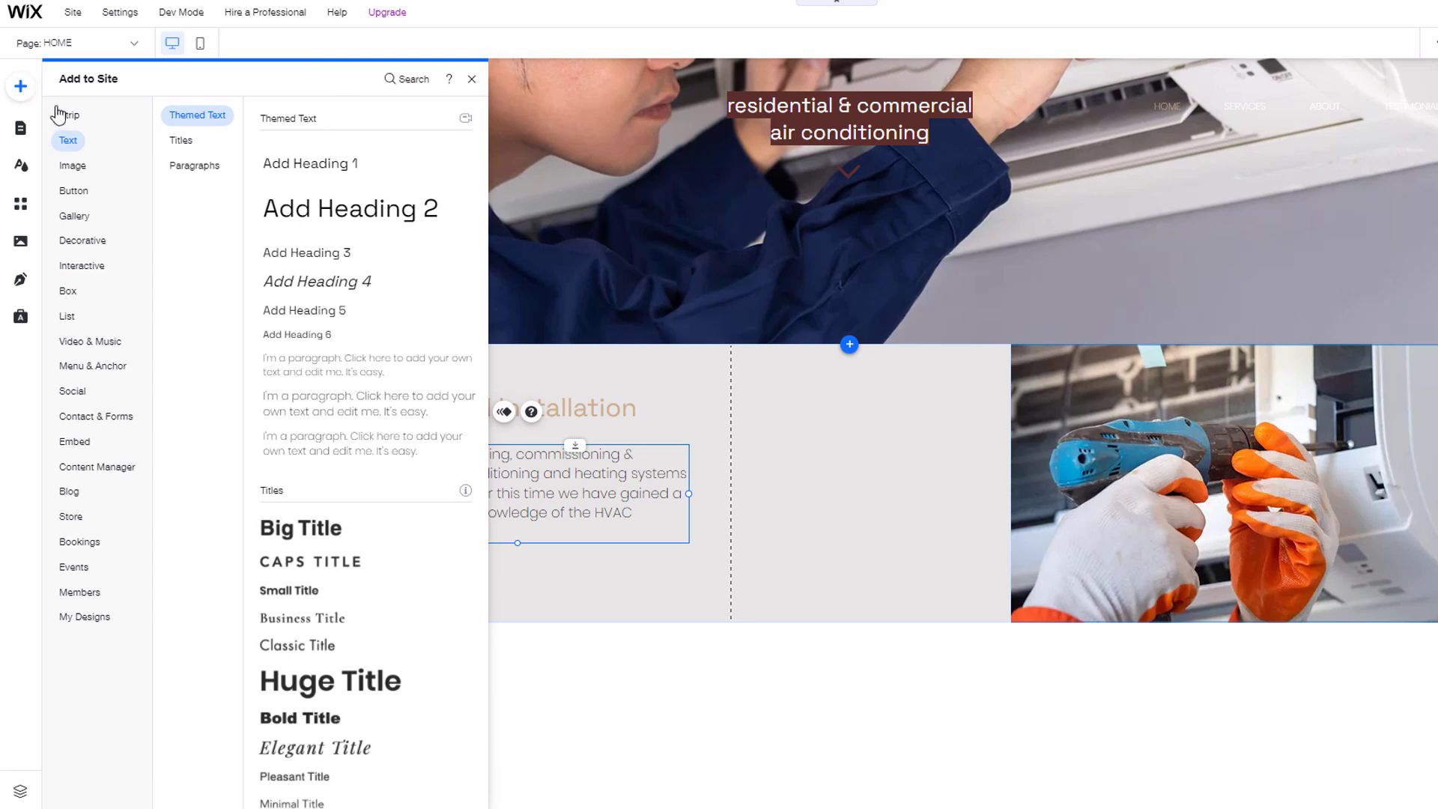
pyautogui.click(76, 193)
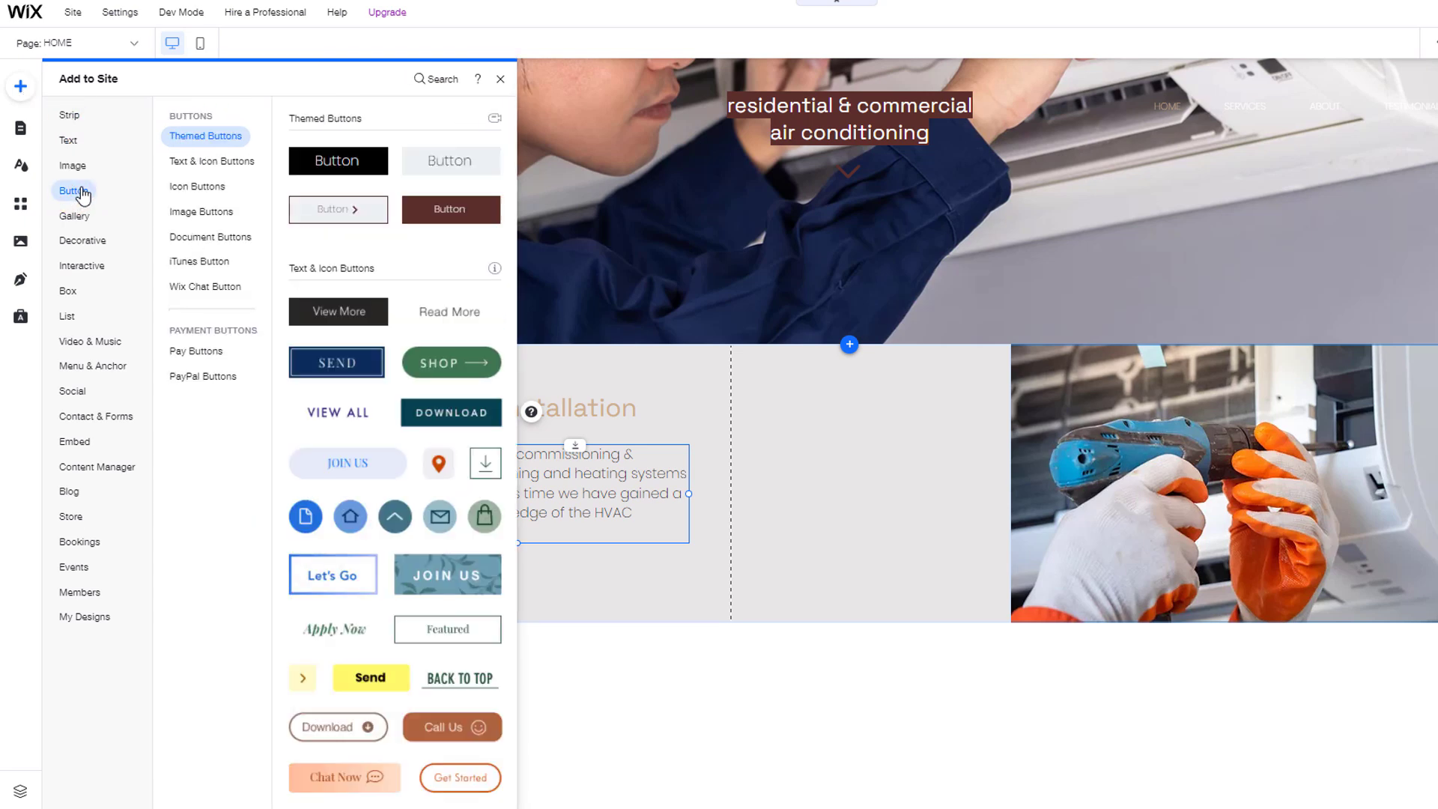
pyautogui.click(204, 167)
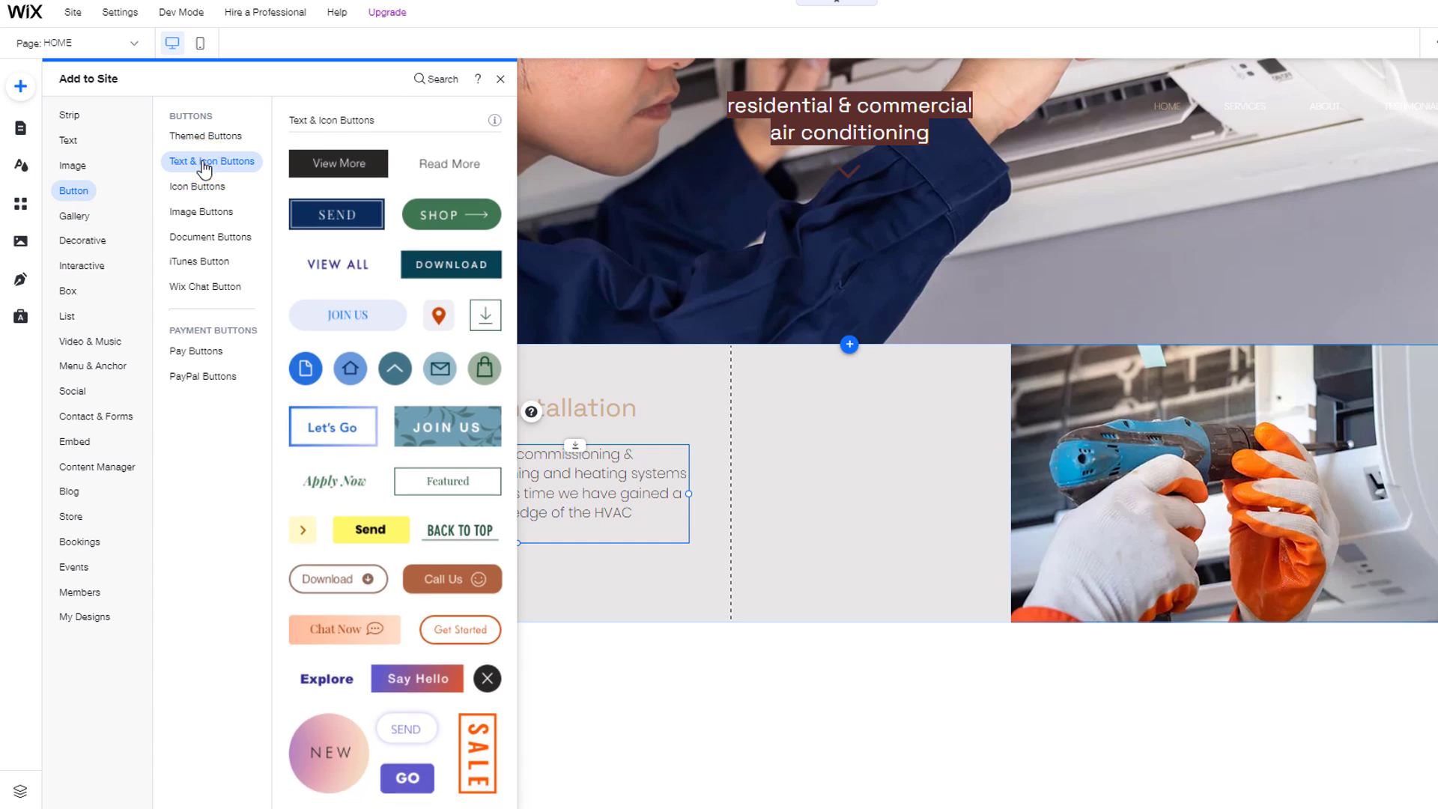
pyautogui.click(205, 140)
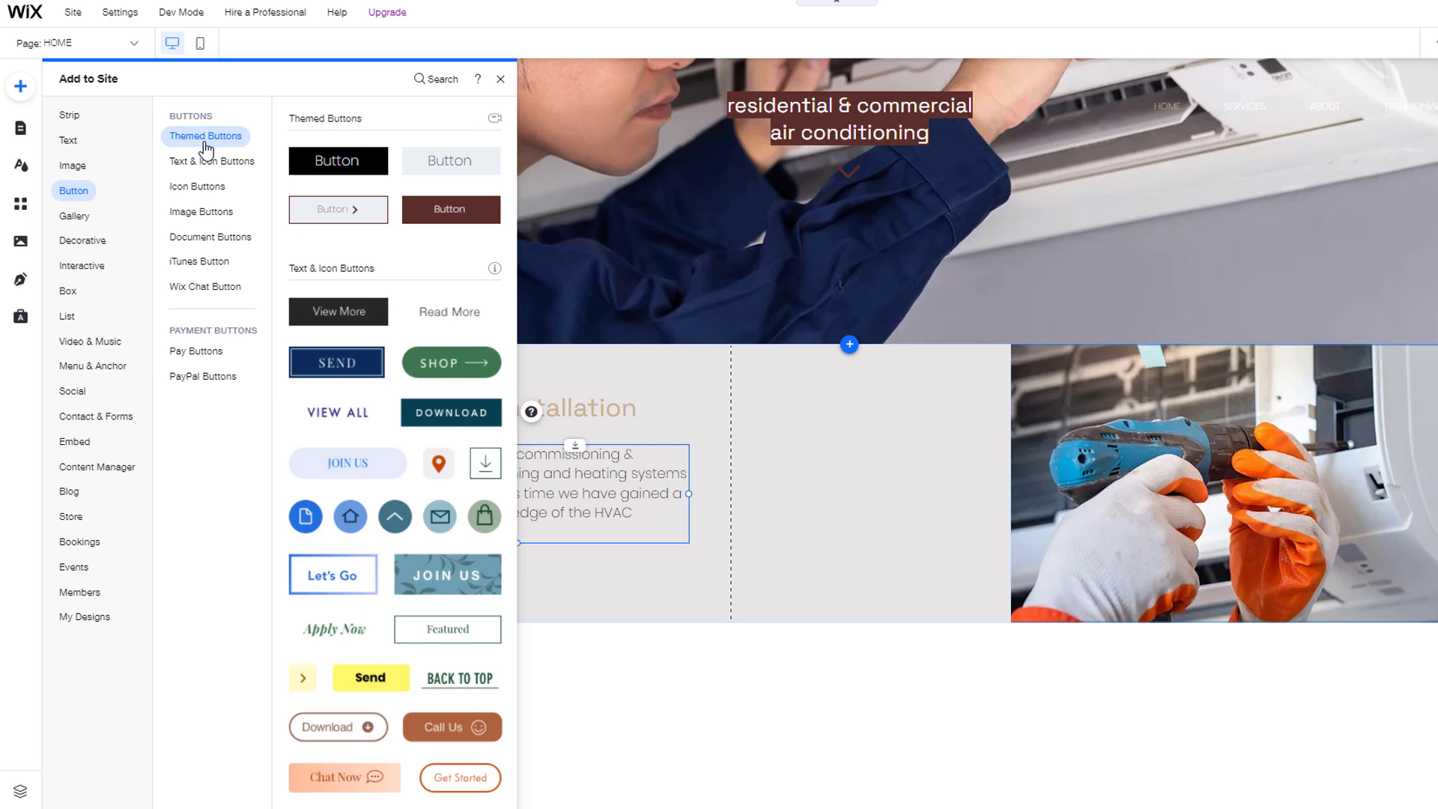
pyautogui.moveTo(435, 211); pyautogui.dragTo(383, 575)
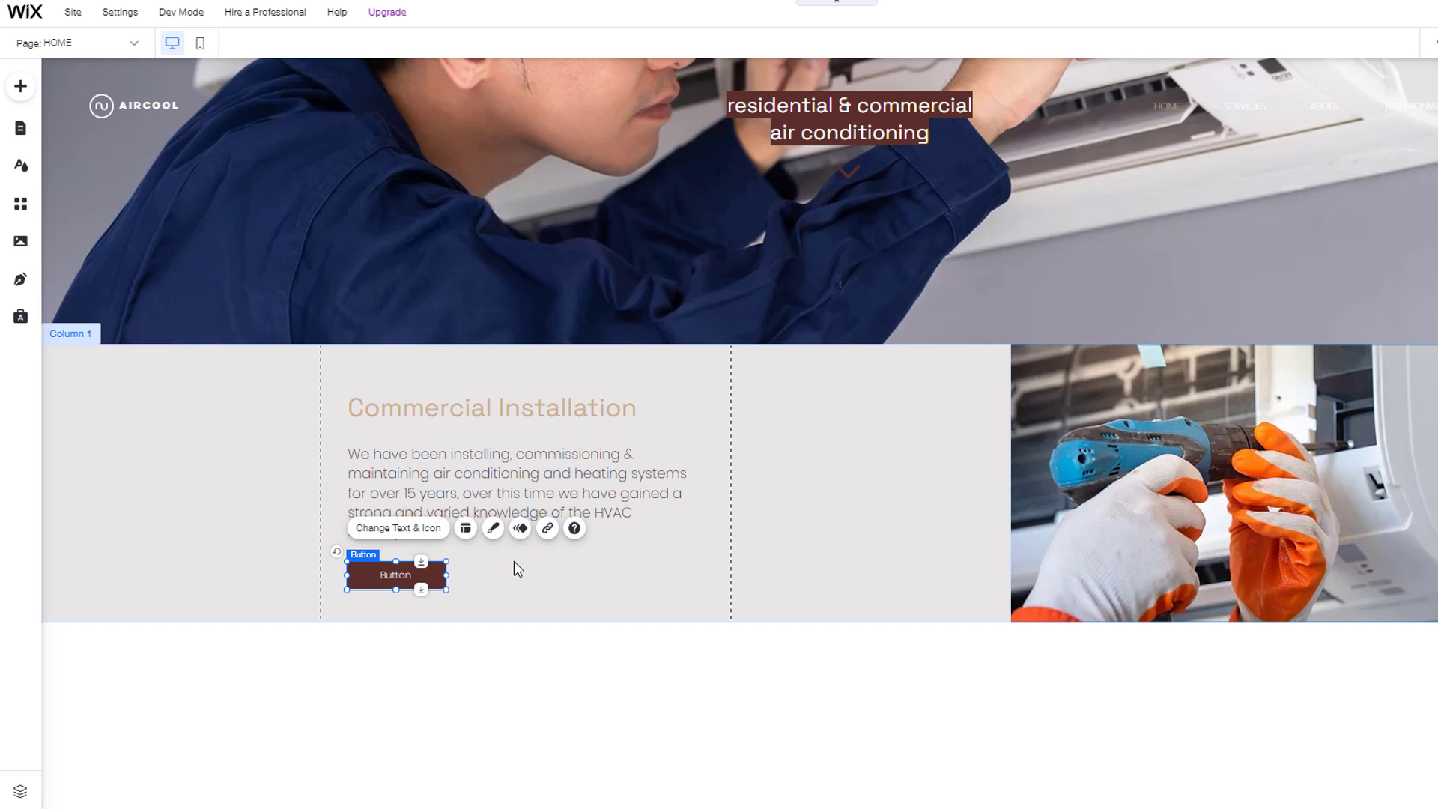
# Step: Make the button show text and an icon, using the solid black phone icon
pyautogui.click(431, 530)
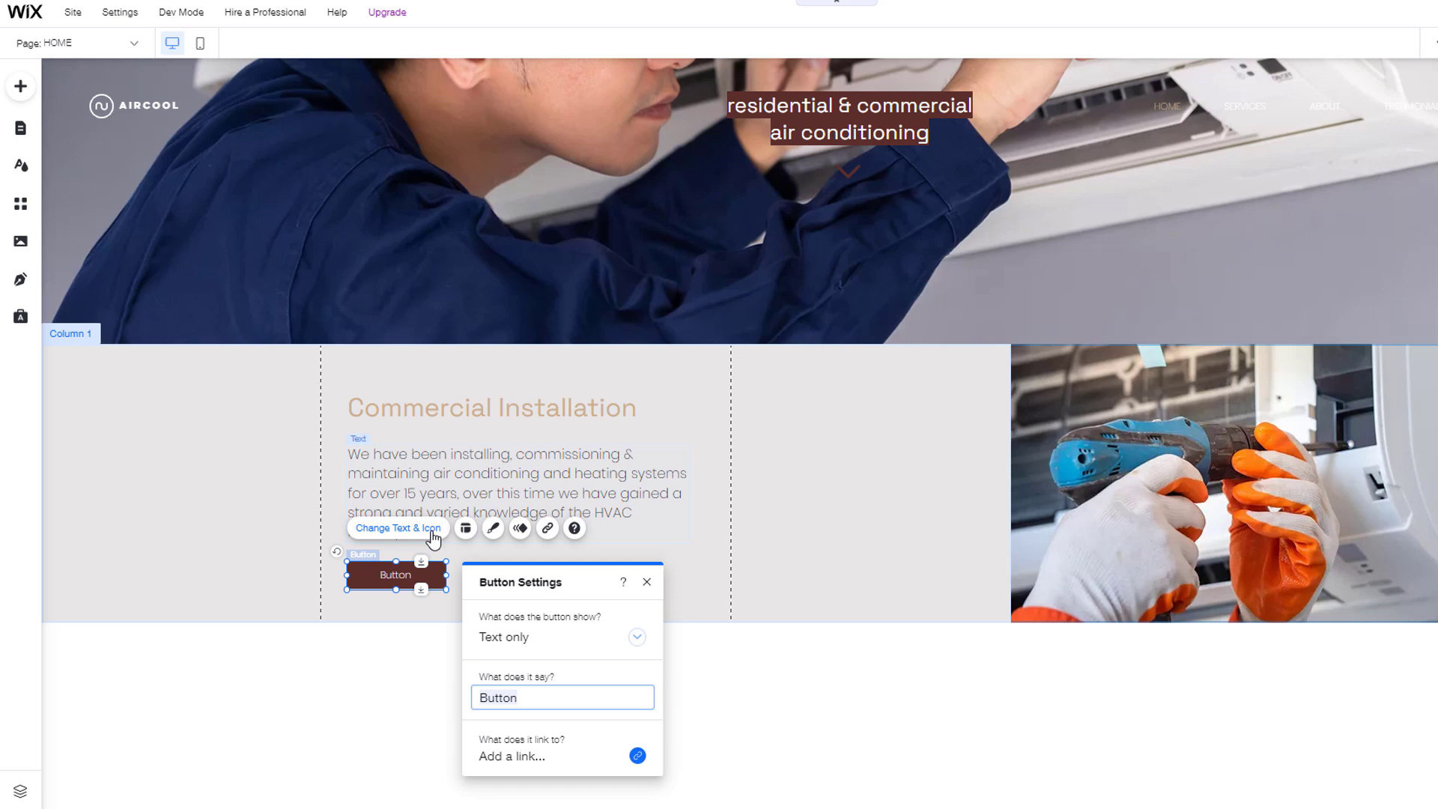
pyautogui.click(637, 637)
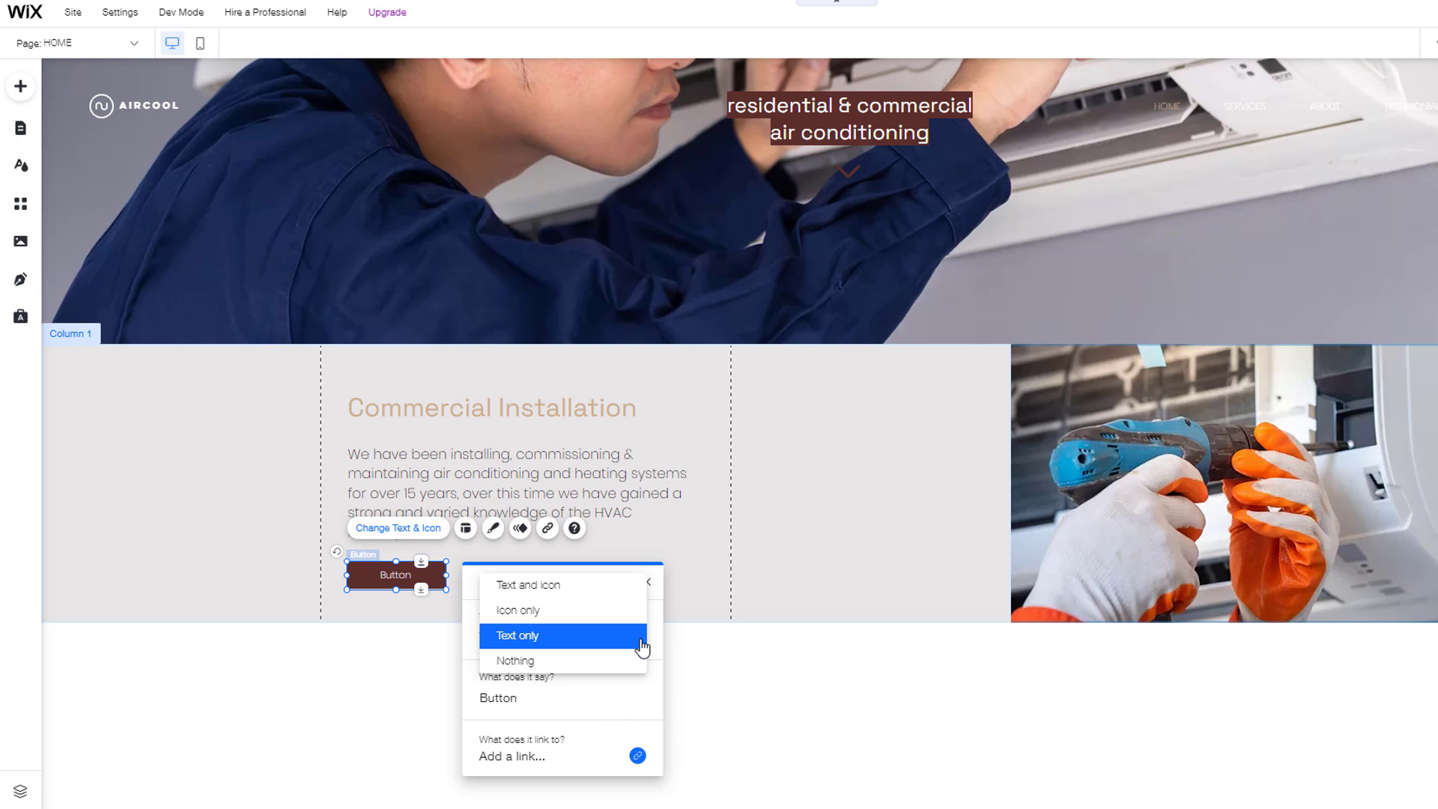
pyautogui.click(565, 586)
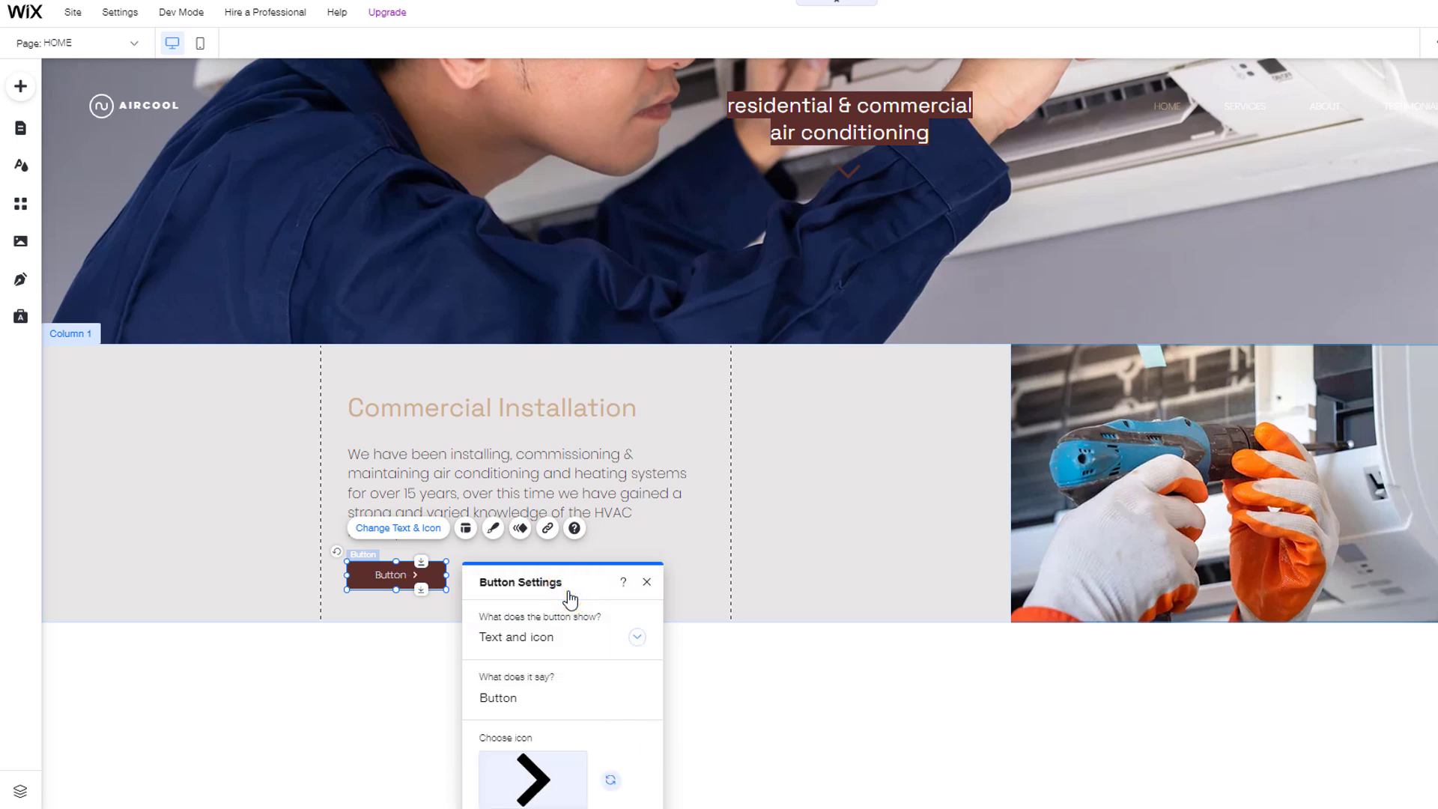
pyautogui.click(551, 766)
pyautogui.click(621, 152)
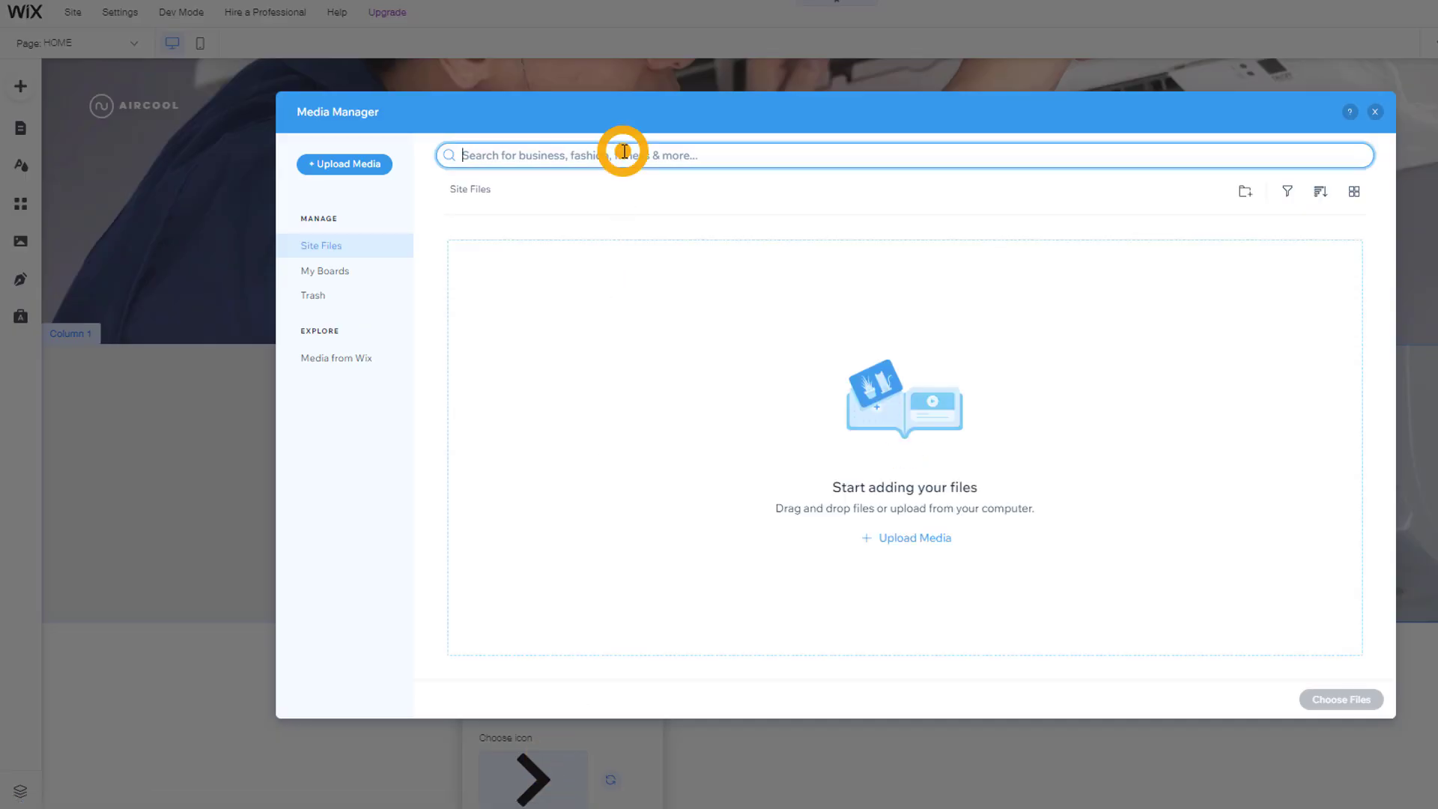
pyautogui.write('phone')
pyautogui.press('Return')
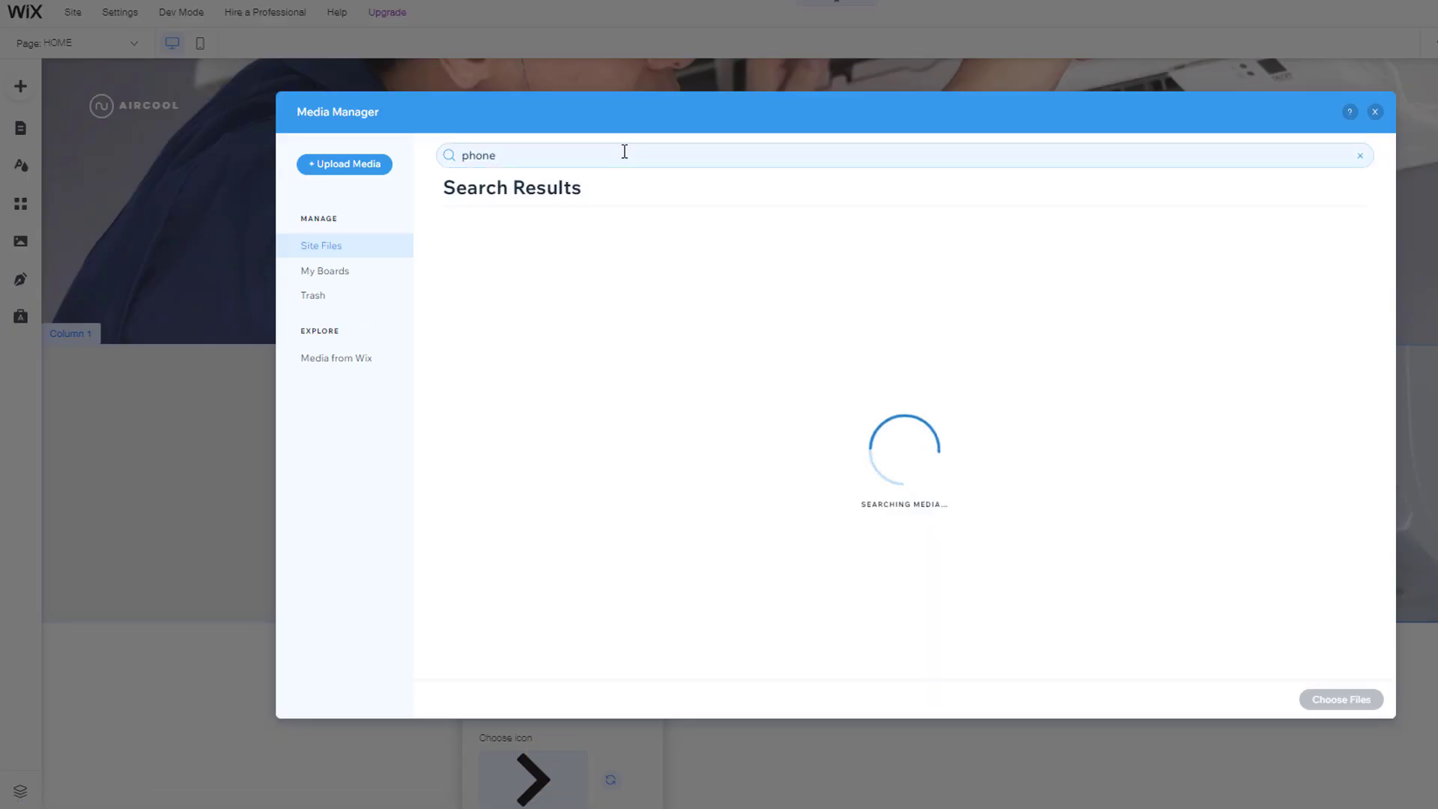
pyautogui.click(1022, 375)
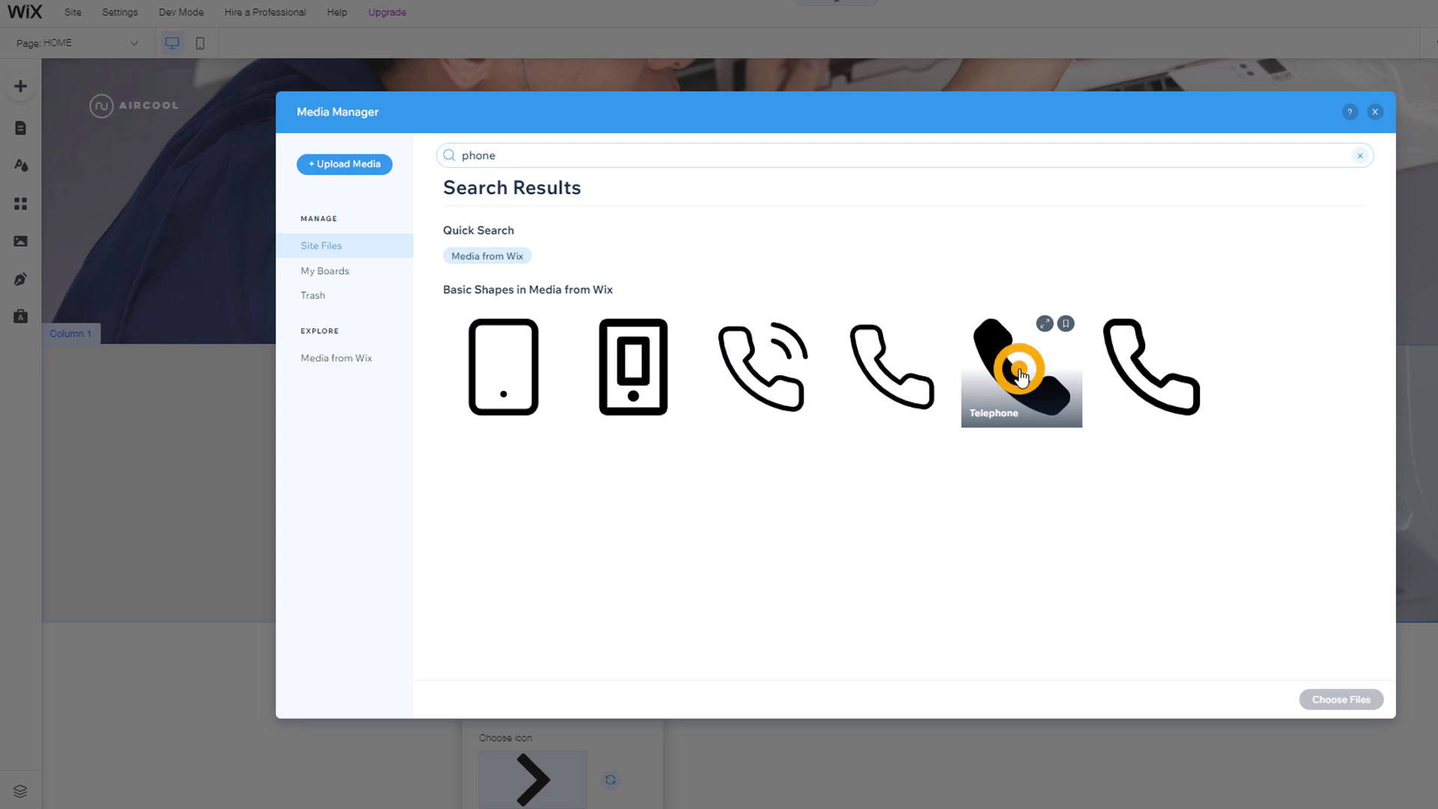
pyautogui.click(1343, 698)
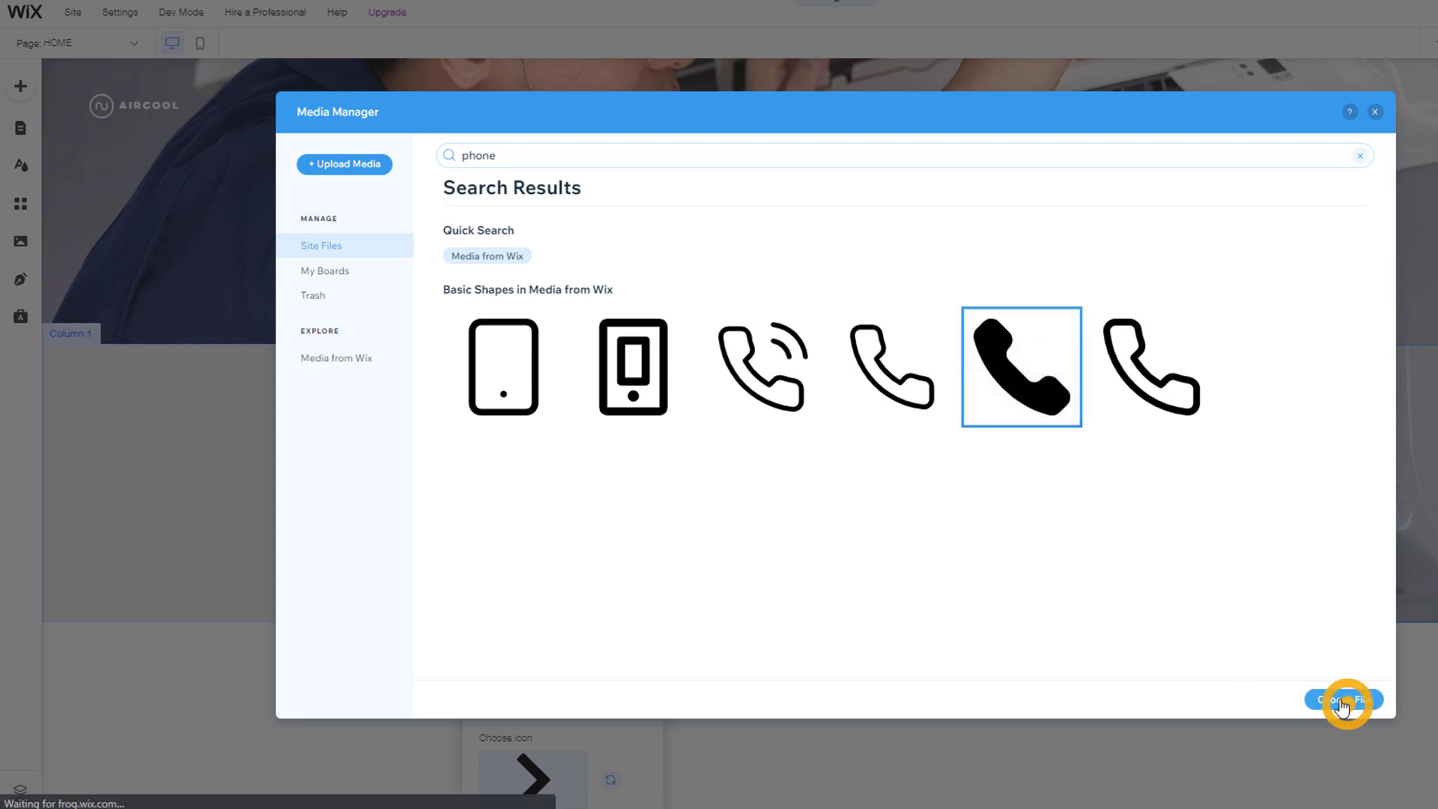
# Step: Label the button 'CALL NOW'
pyautogui.click(483, 685)
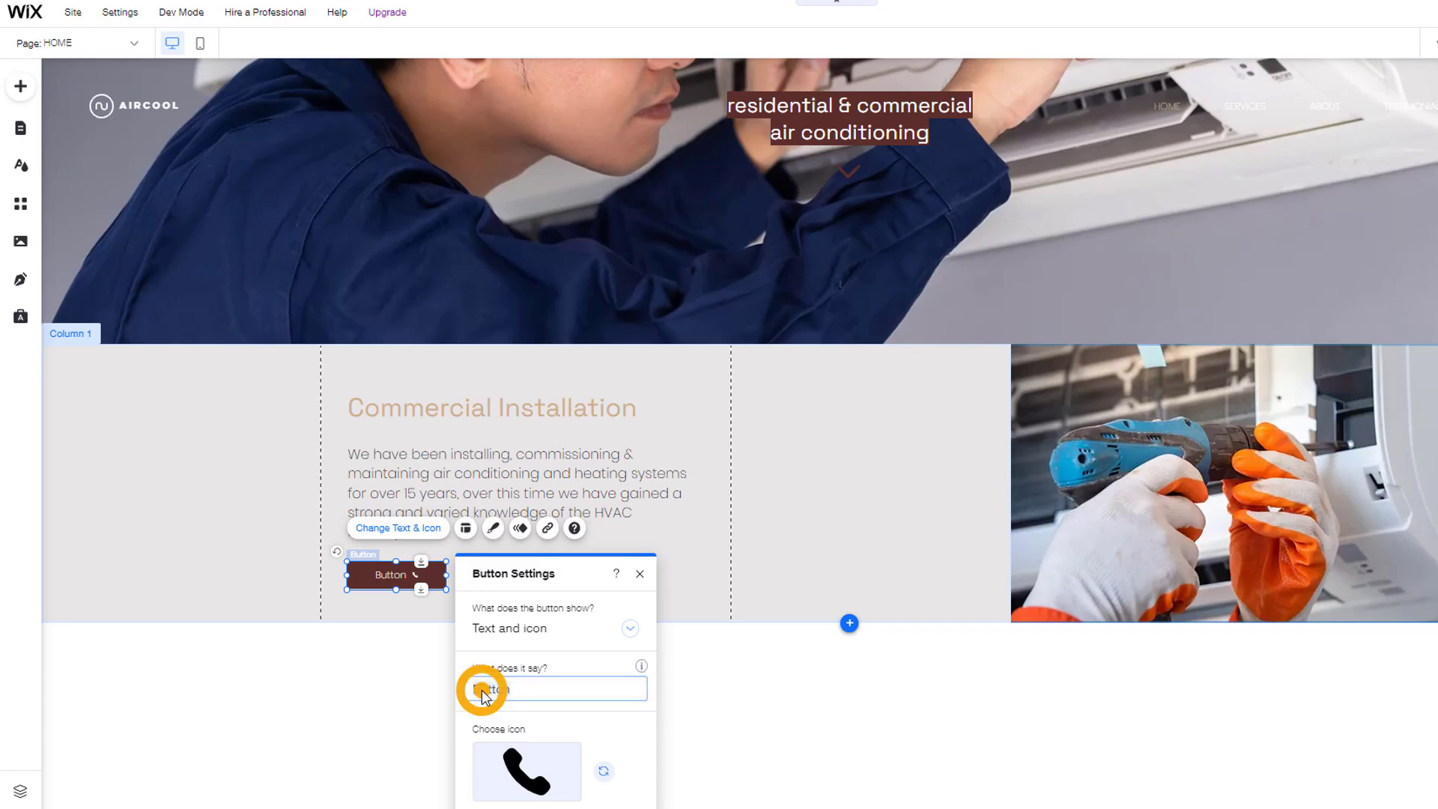
pyautogui.write('CALL NOW')
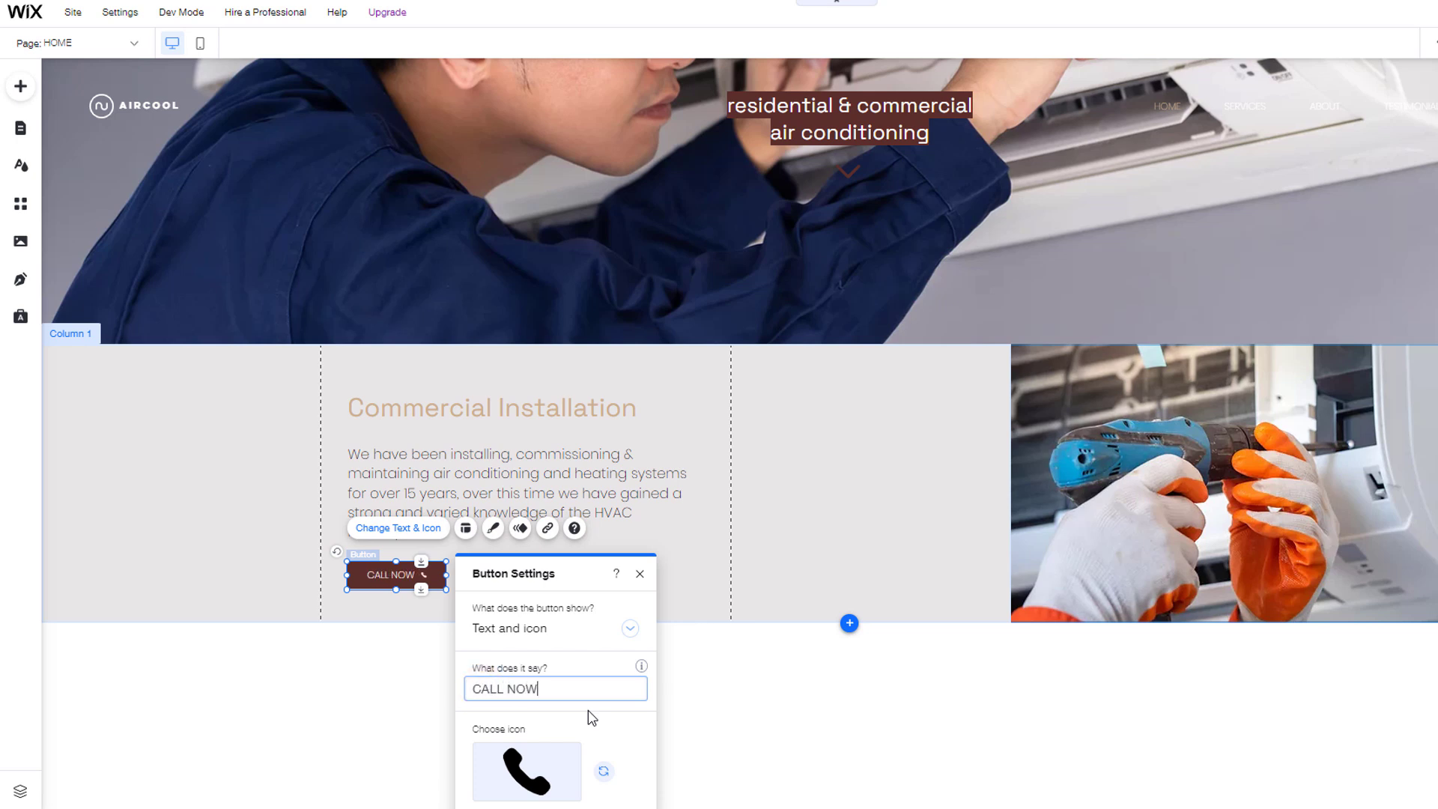
pyautogui.moveTo(590, 564); pyautogui.dragTo(862, 353)
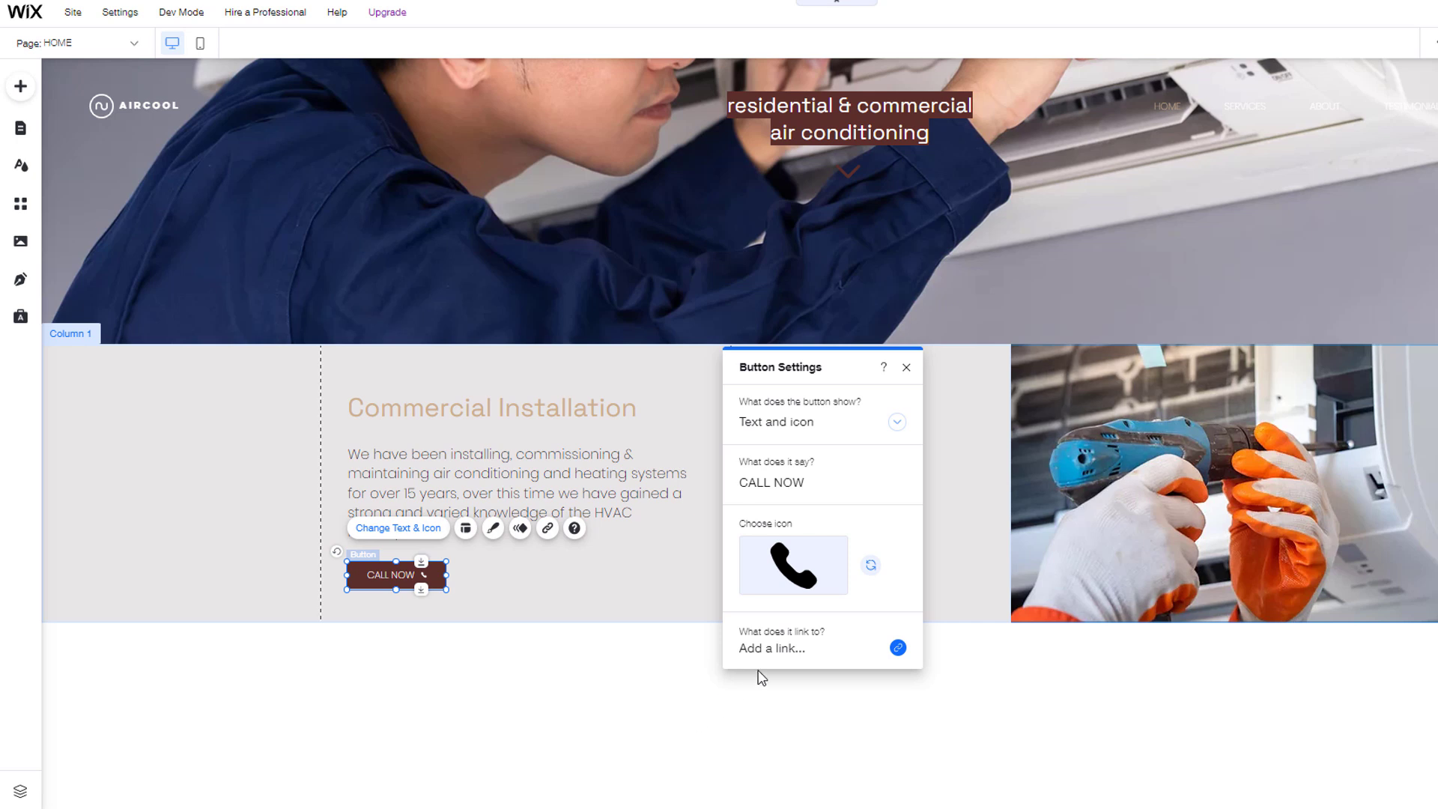
pyautogui.click(778, 652)
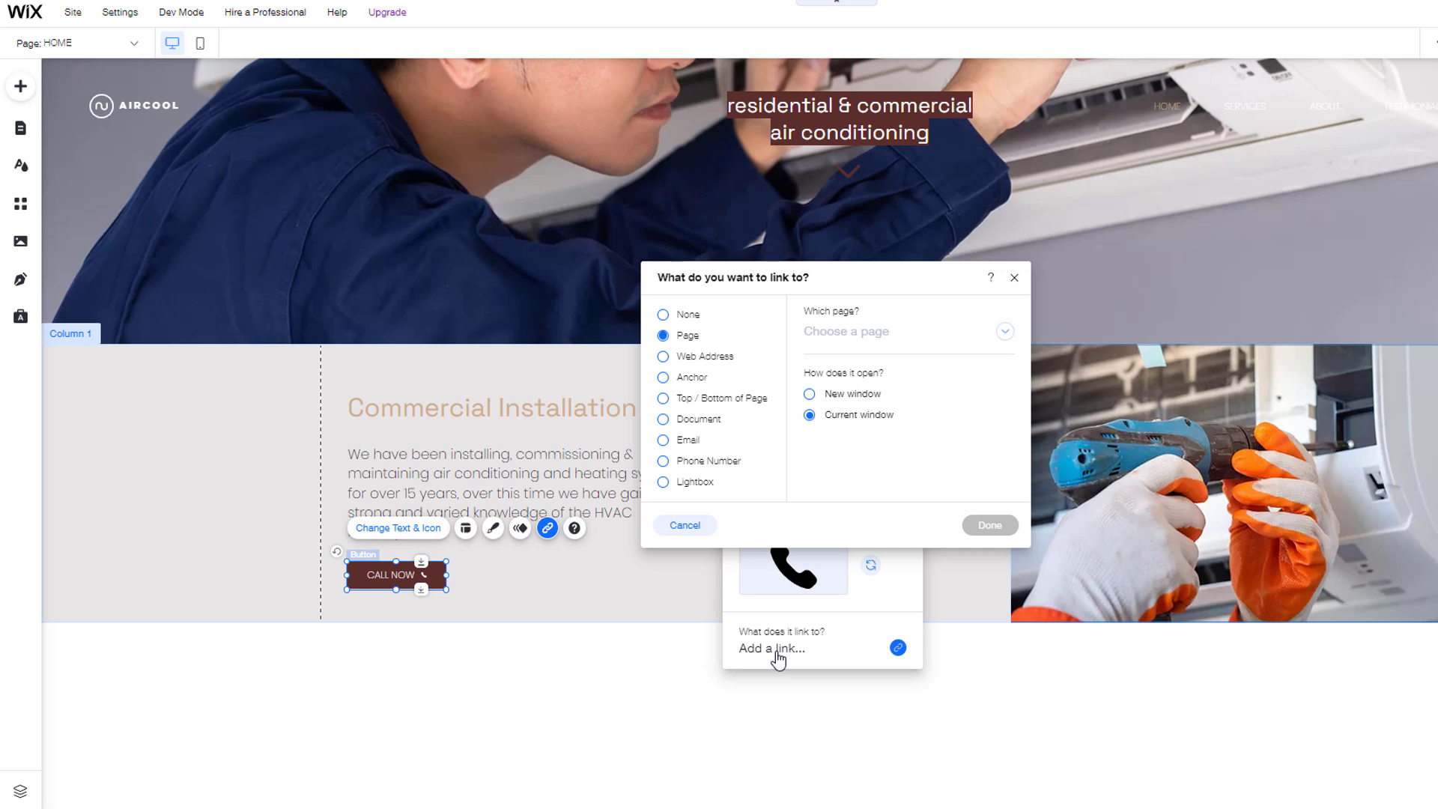
# Step: Link the CALL NOW button to the business phone number and close its settings
pyautogui.click(1005, 332)
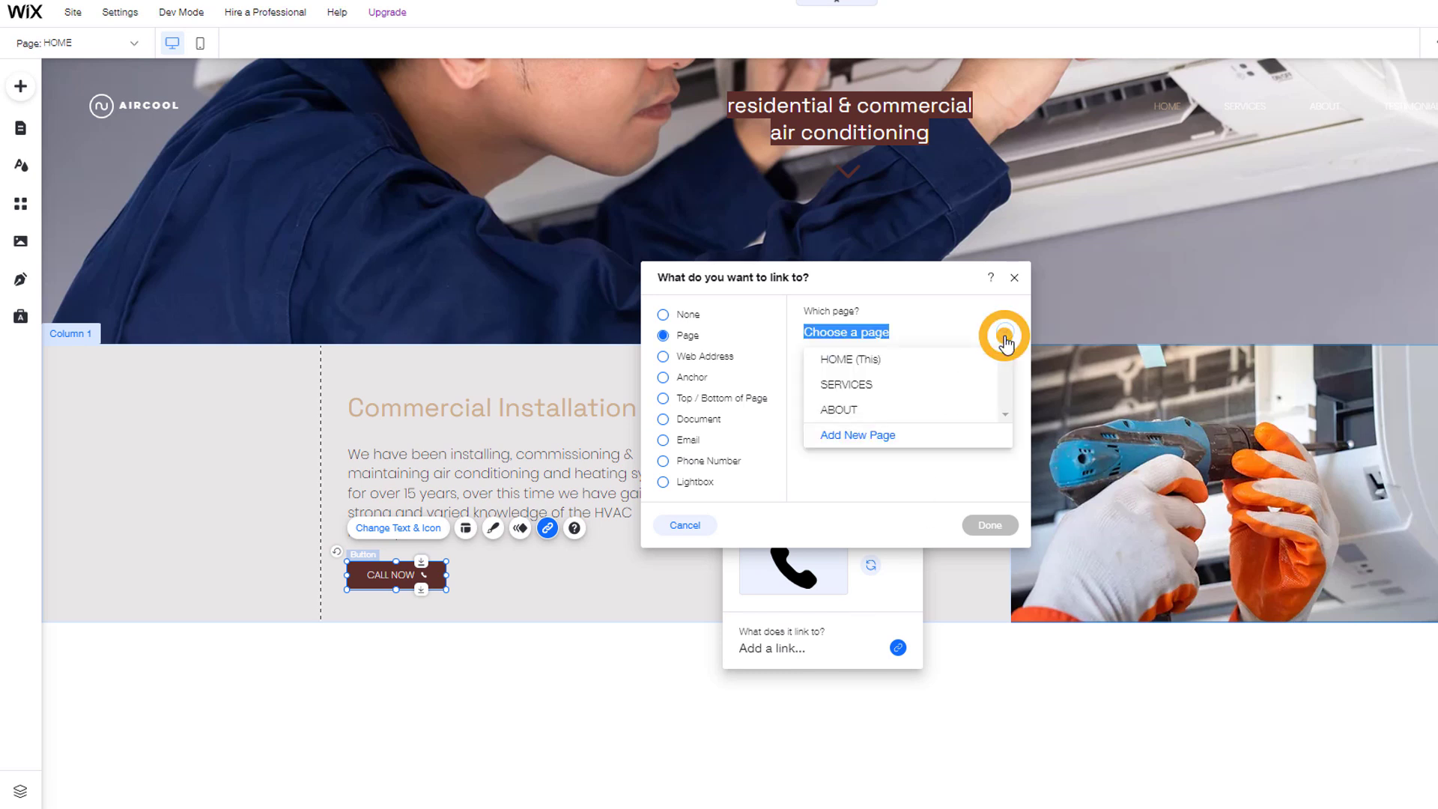
pyautogui.click(1005, 333)
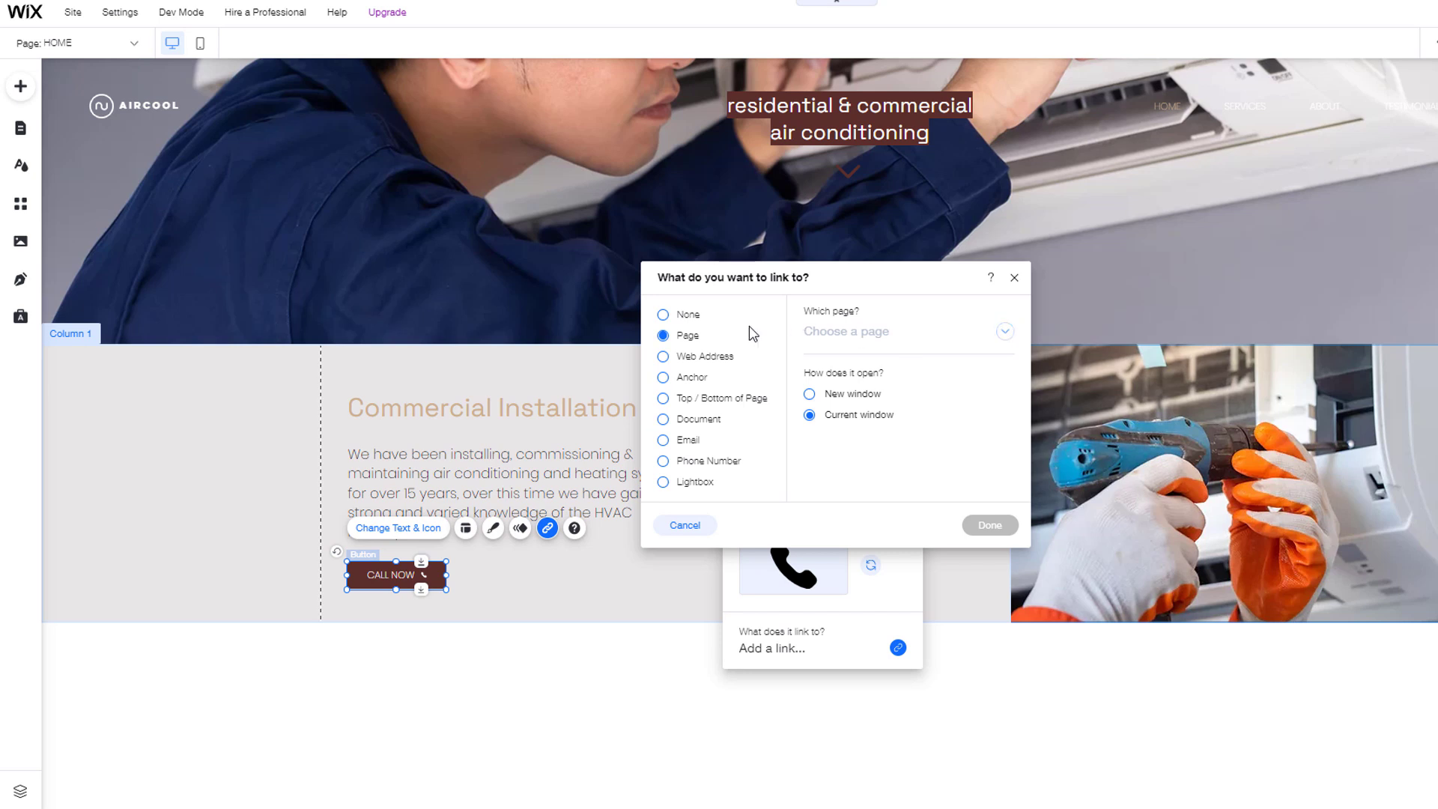
pyautogui.click(663, 357)
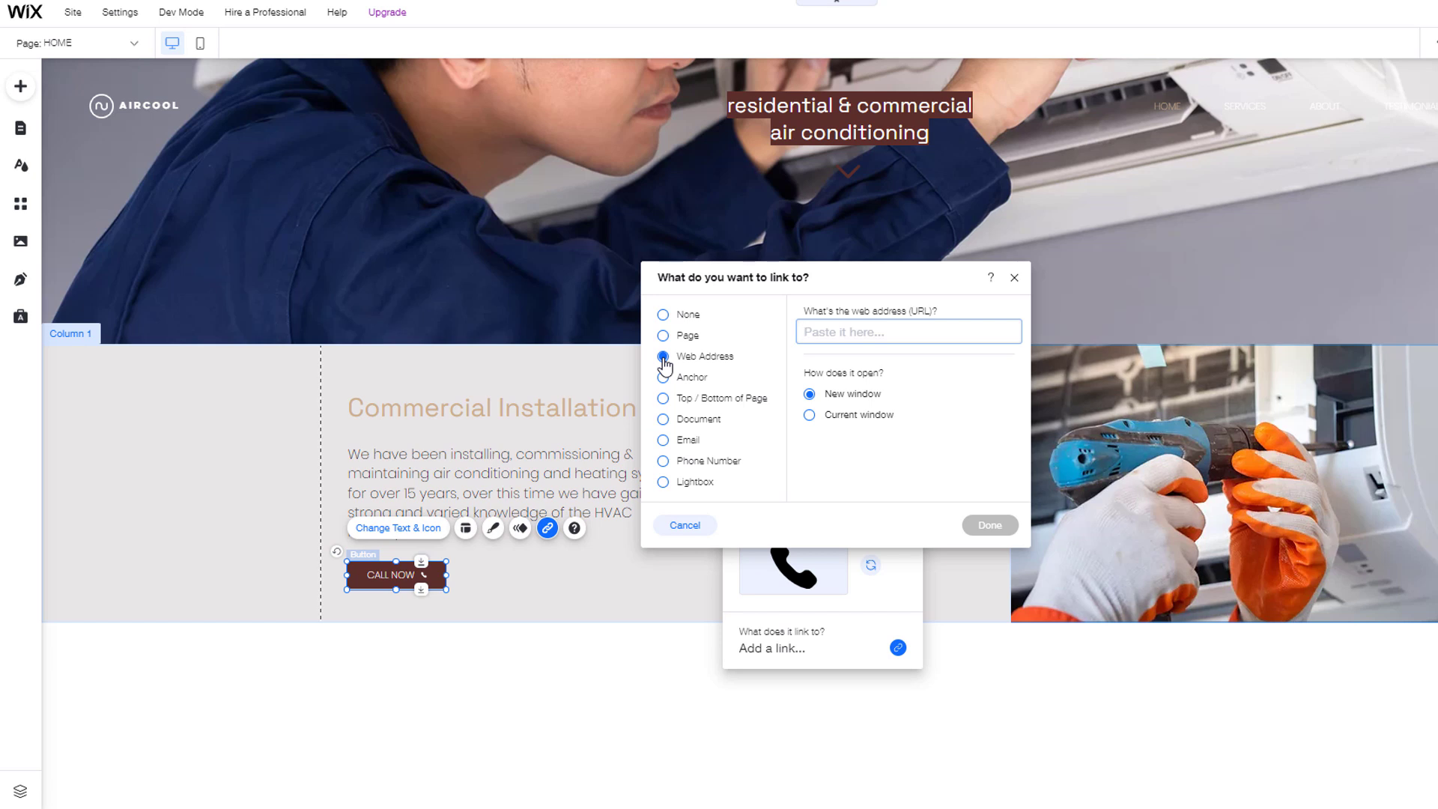
pyautogui.click(665, 467)
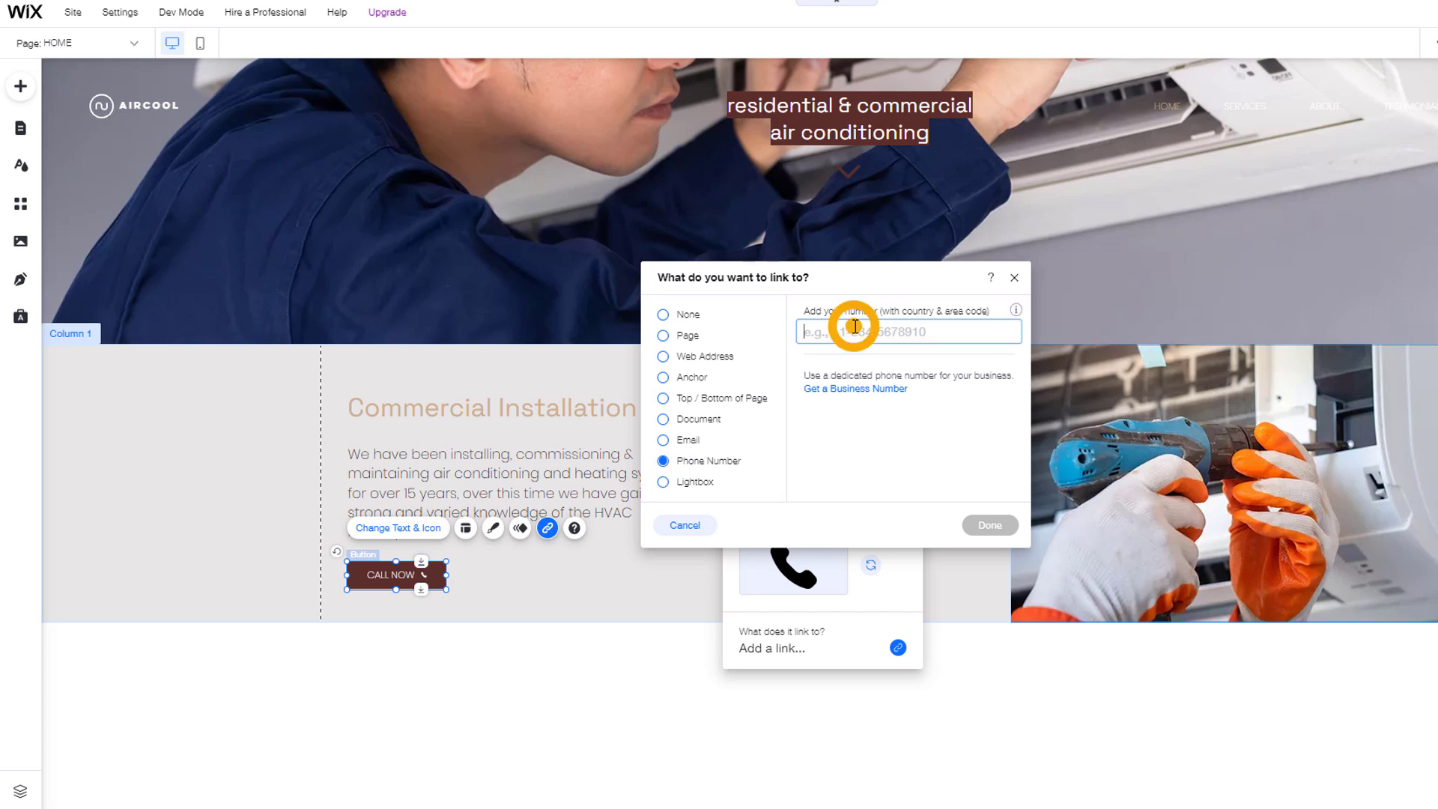
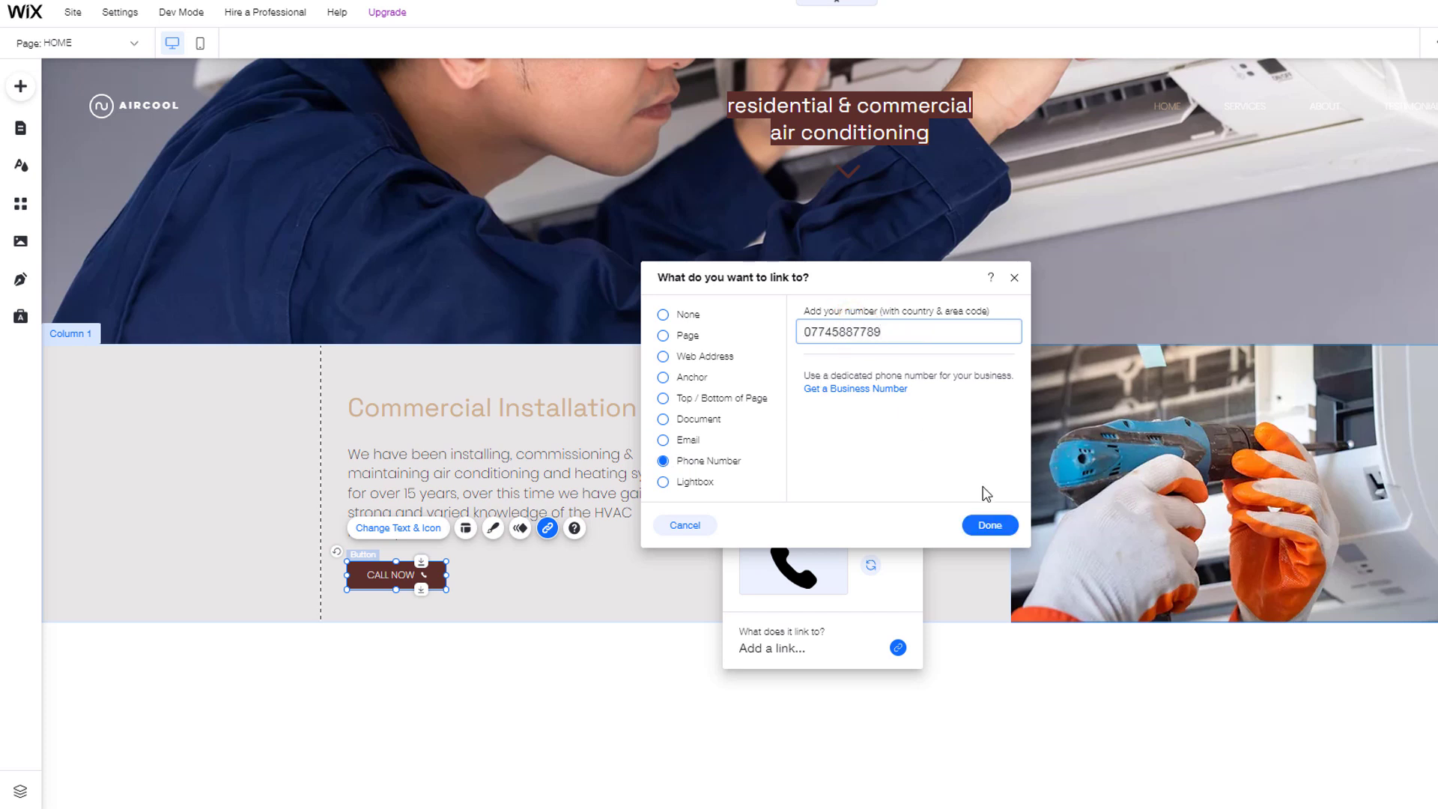
pyautogui.click(990, 526)
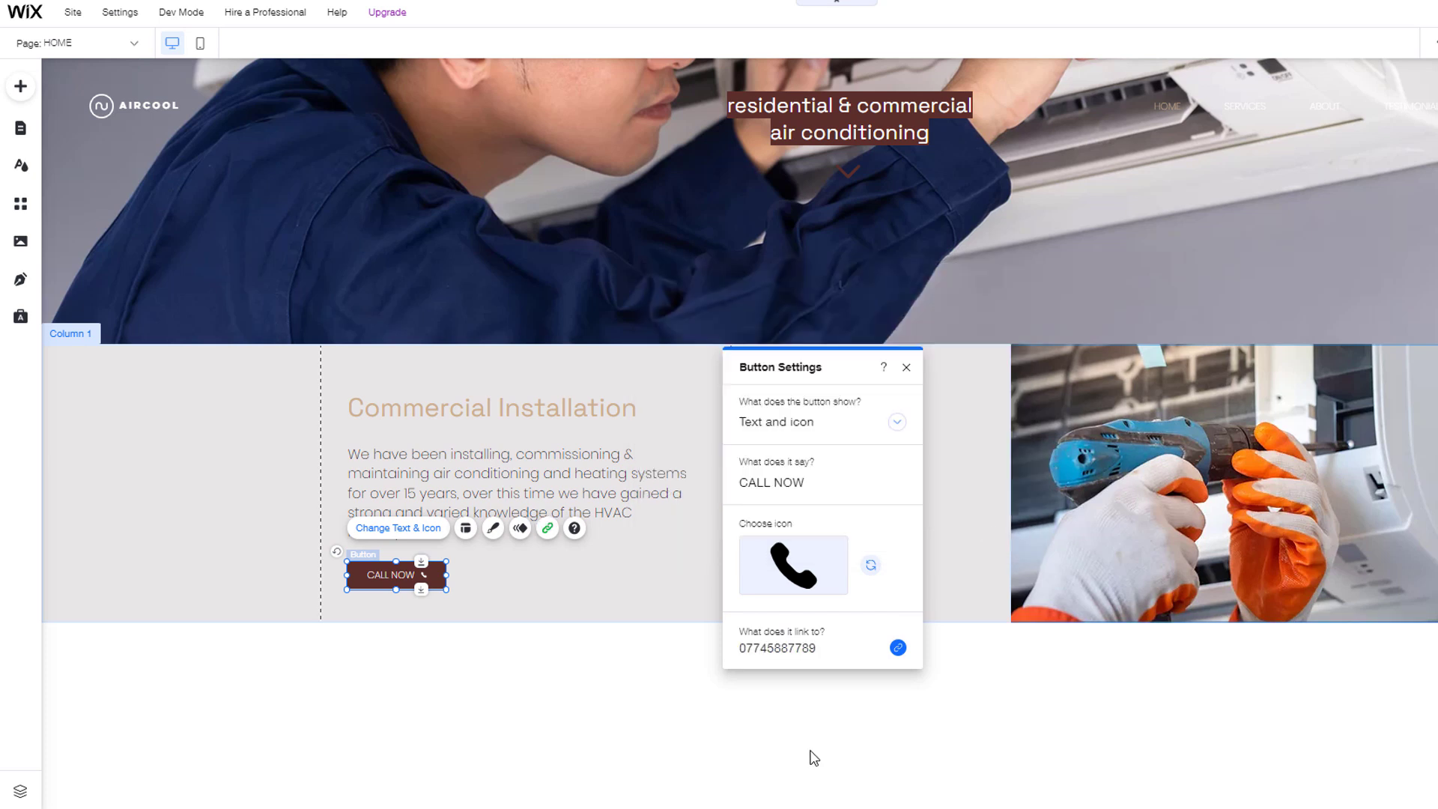
pyautogui.click(905, 369)
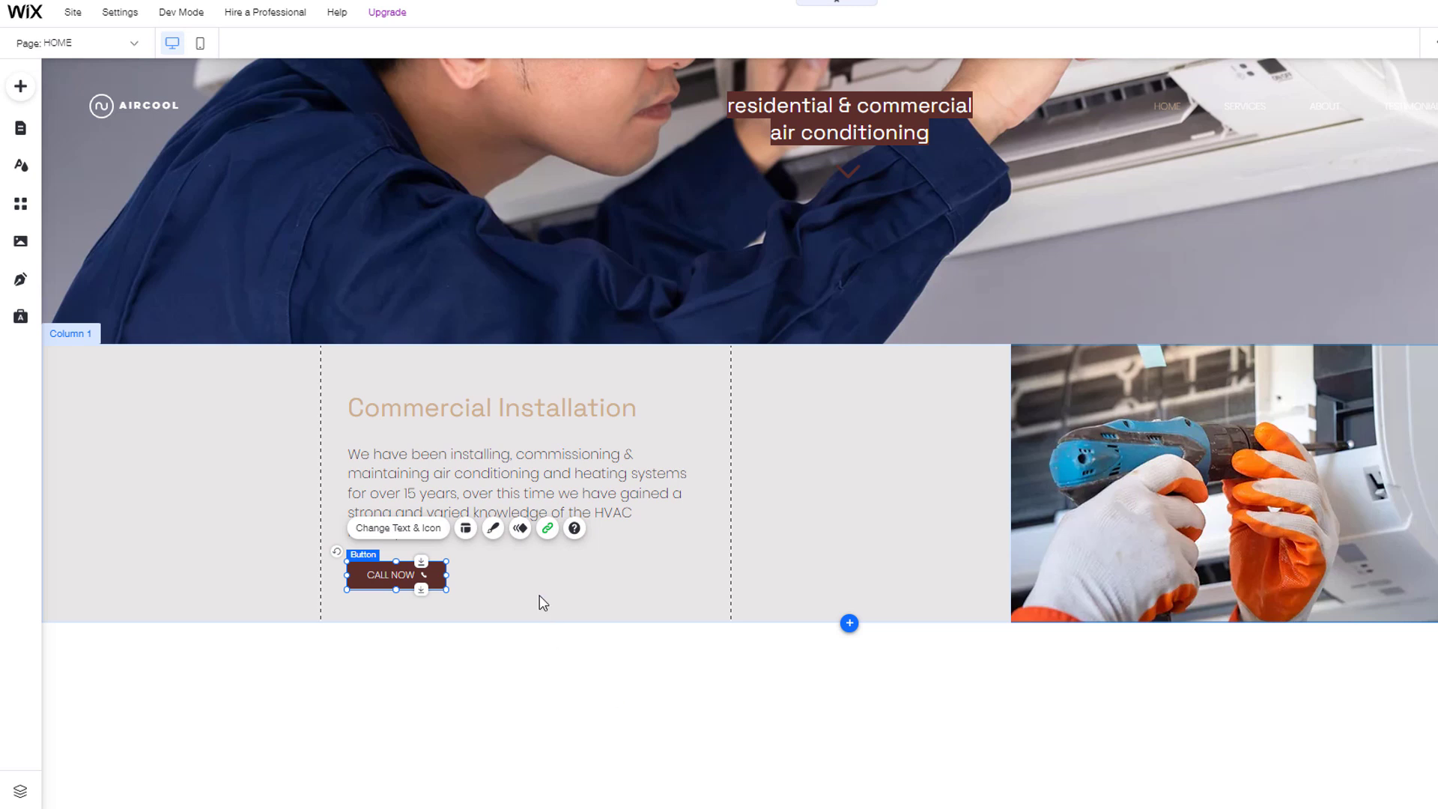
pyautogui.click(493, 528)
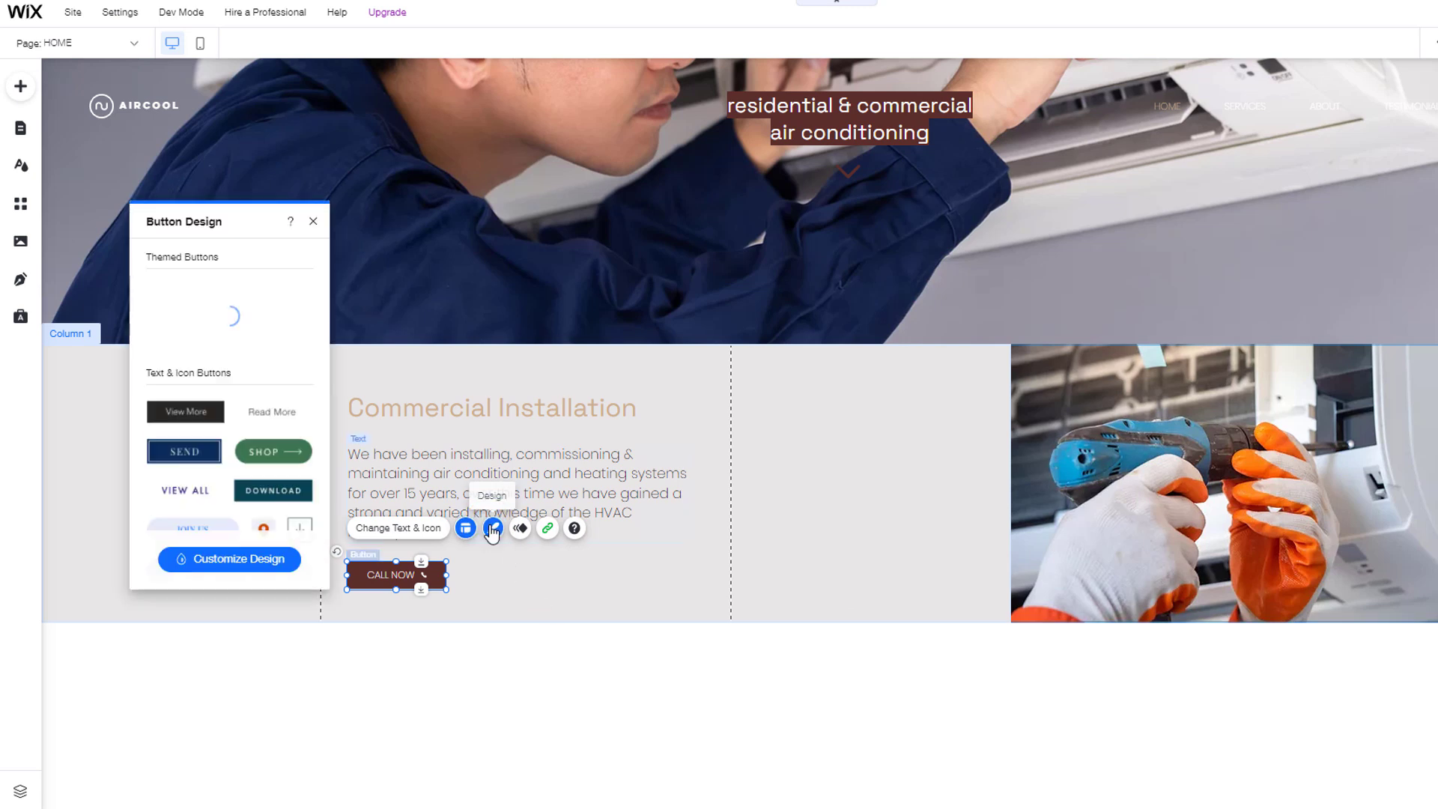
pyautogui.click(244, 559)
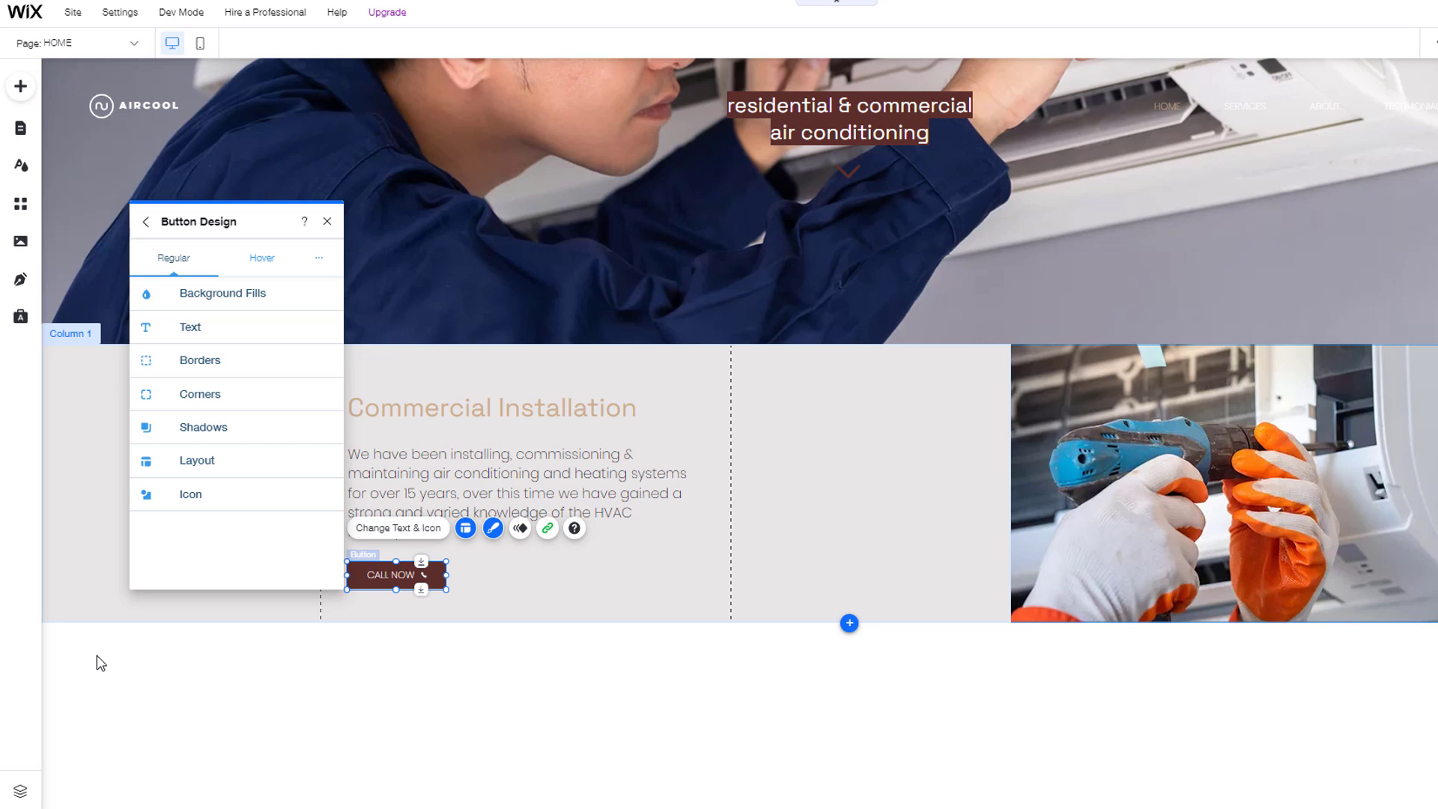
pyautogui.click(183, 324)
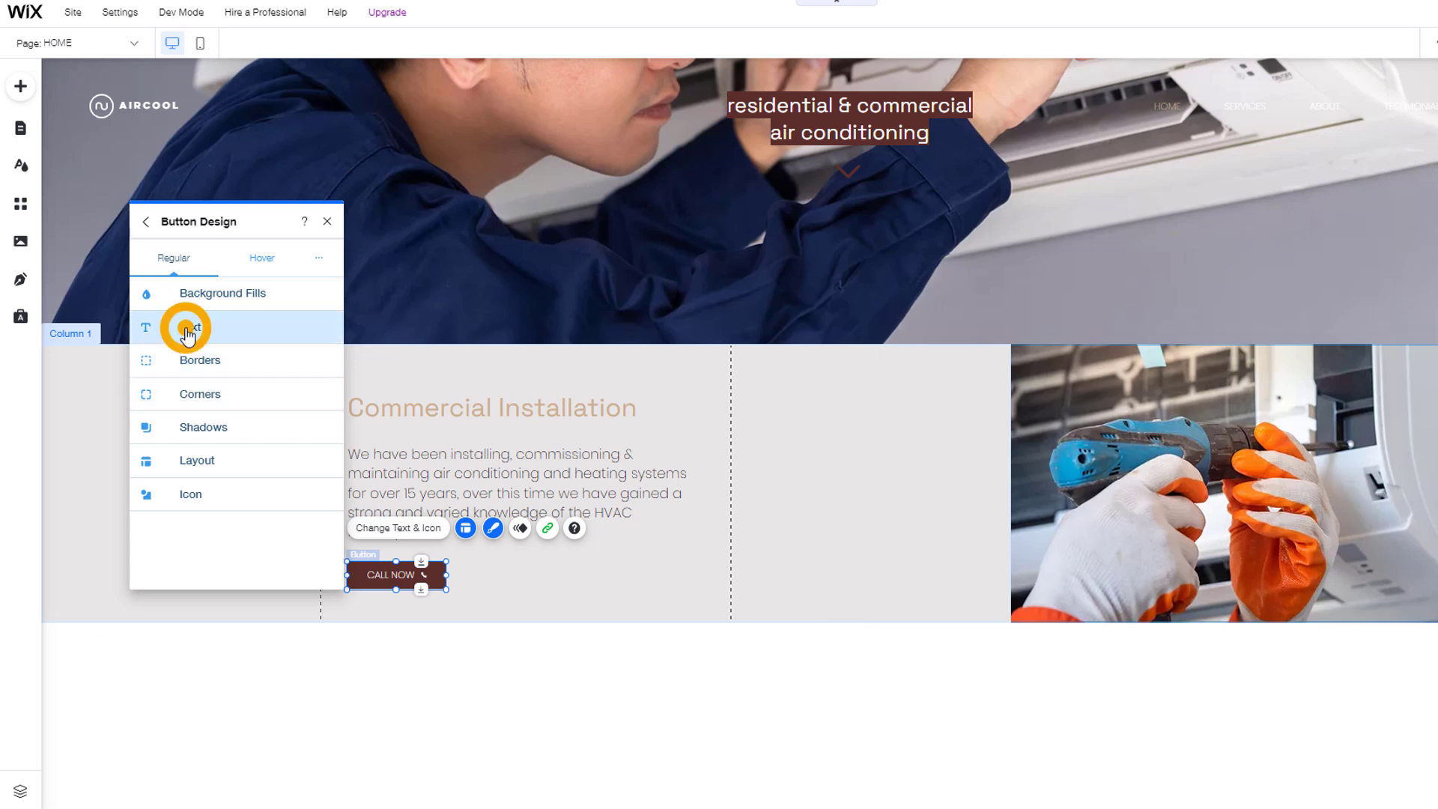
pyautogui.click(305, 487)
pyautogui.write('20')
pyautogui.press('Return')
pyautogui.click(146, 493)
pyautogui.click(308, 374)
pyautogui.write('20')
pyautogui.click(400, 672)
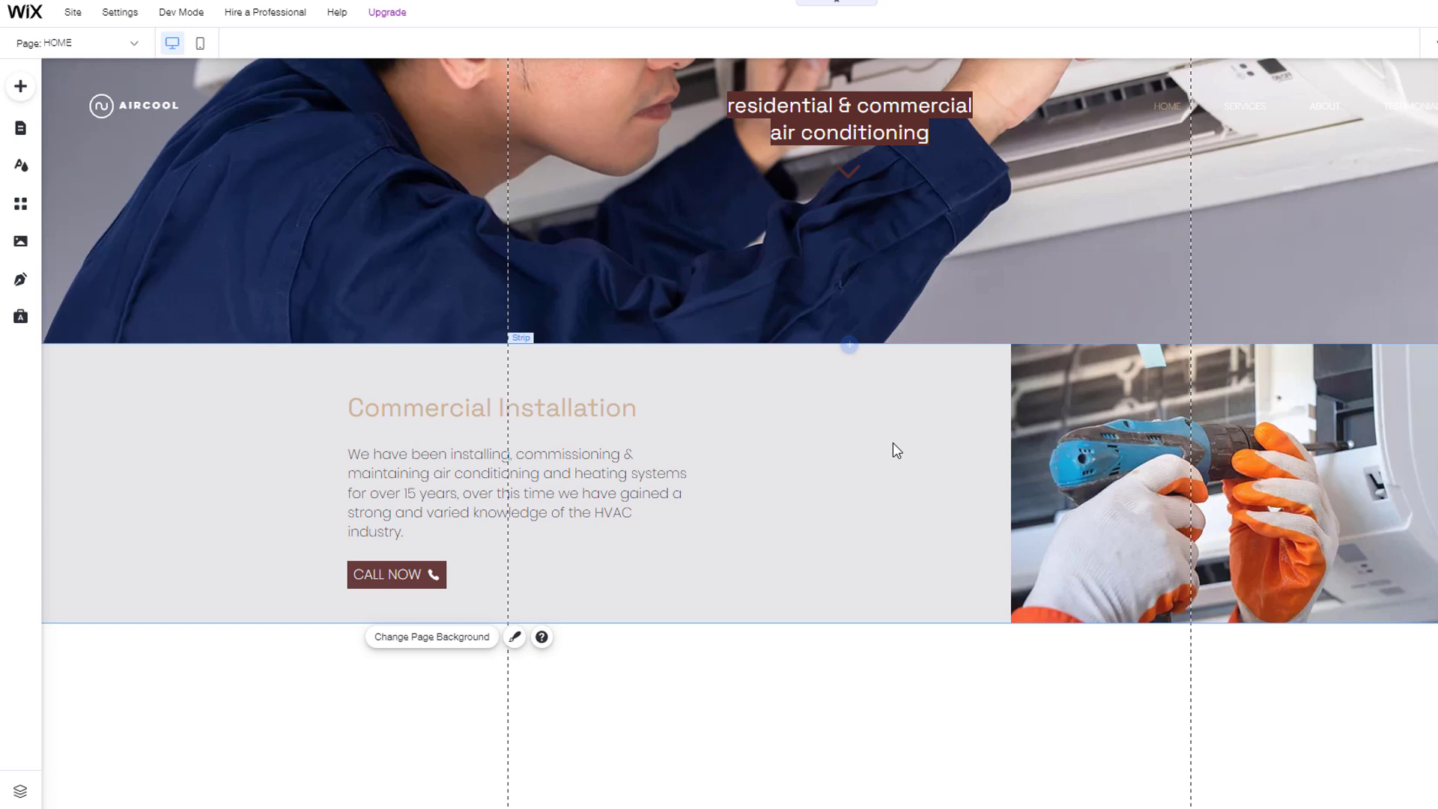
# Step: Duplicate the Commercial Installation strip via its right-click menu
pyautogui.click(893, 446)
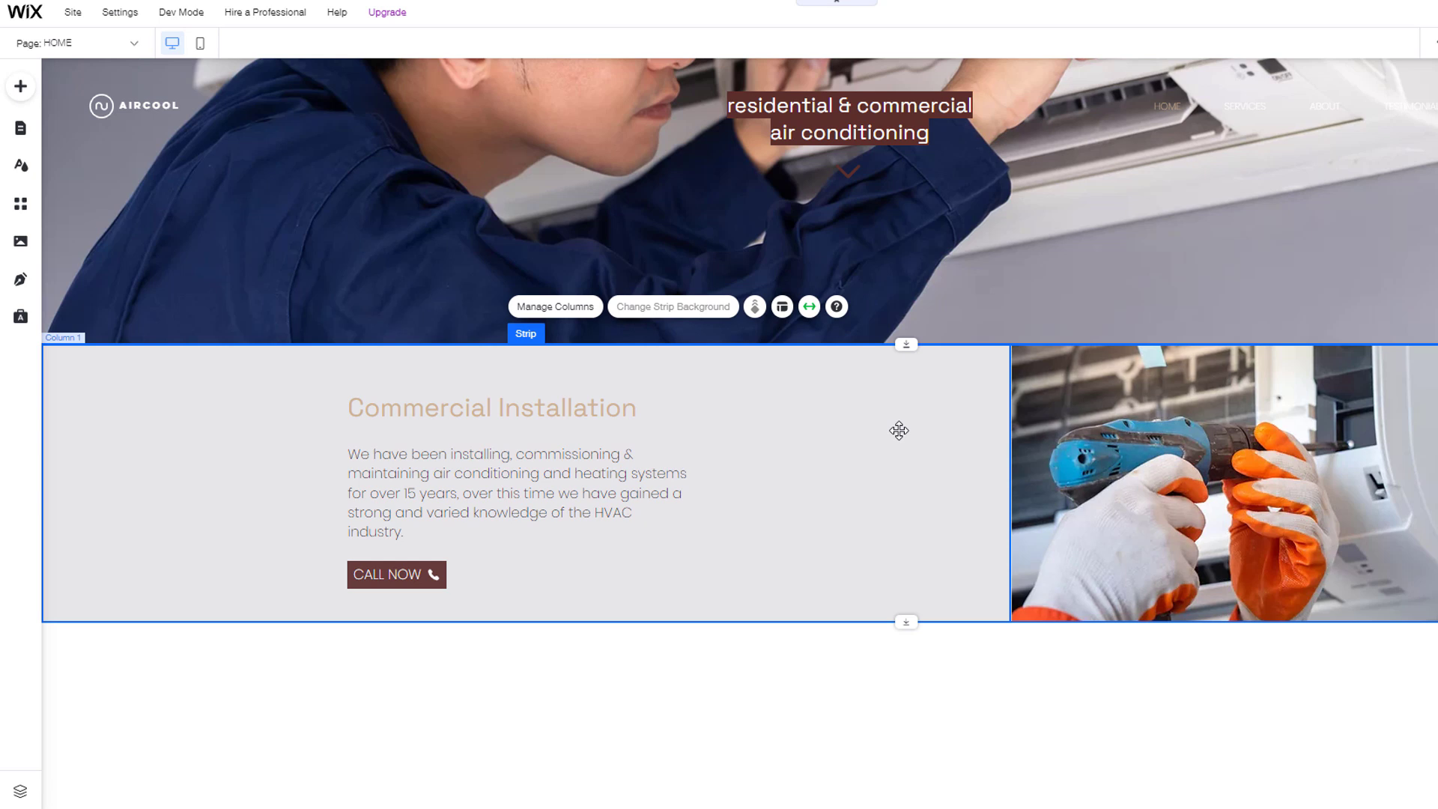
pyautogui.rightClick(899, 431)
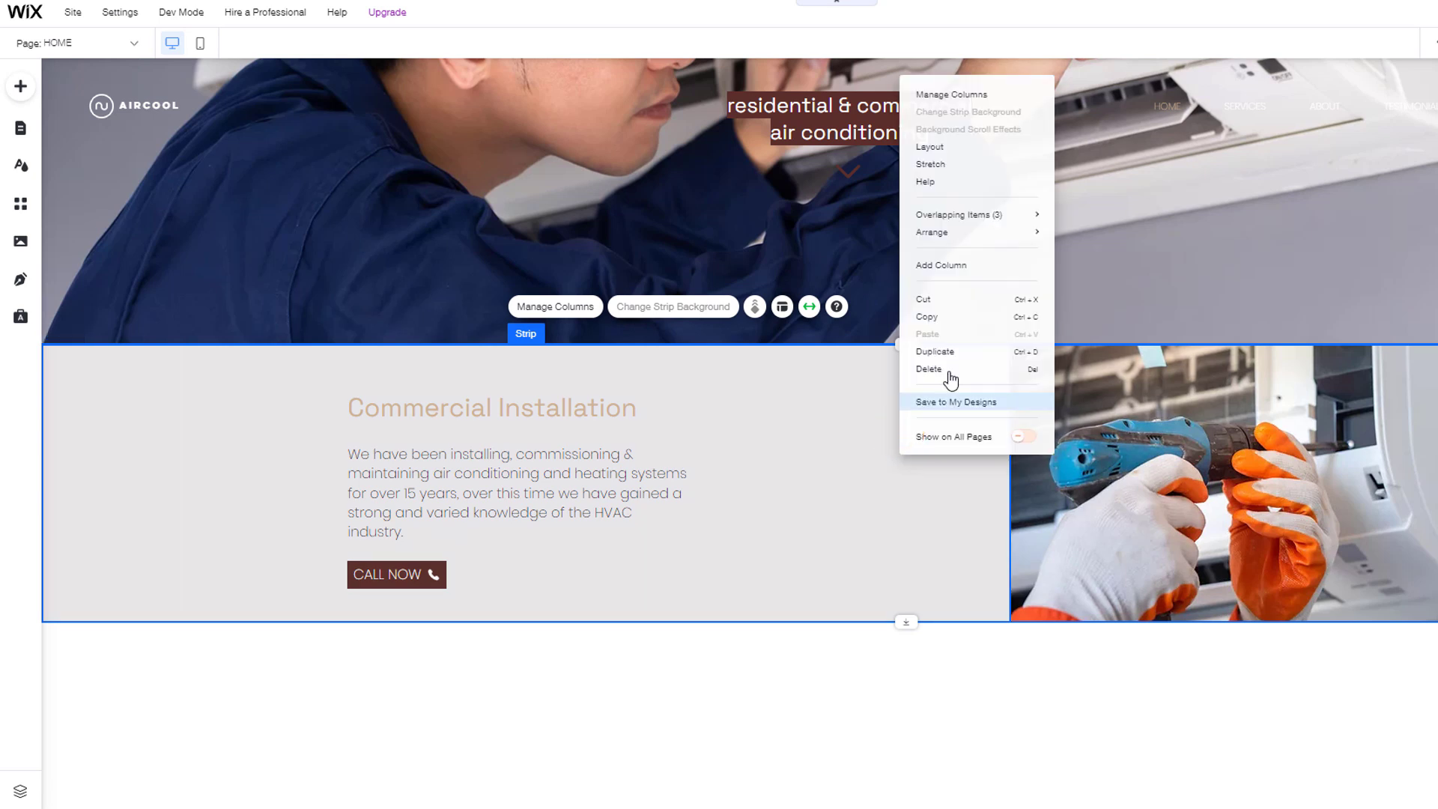
pyautogui.click(948, 353)
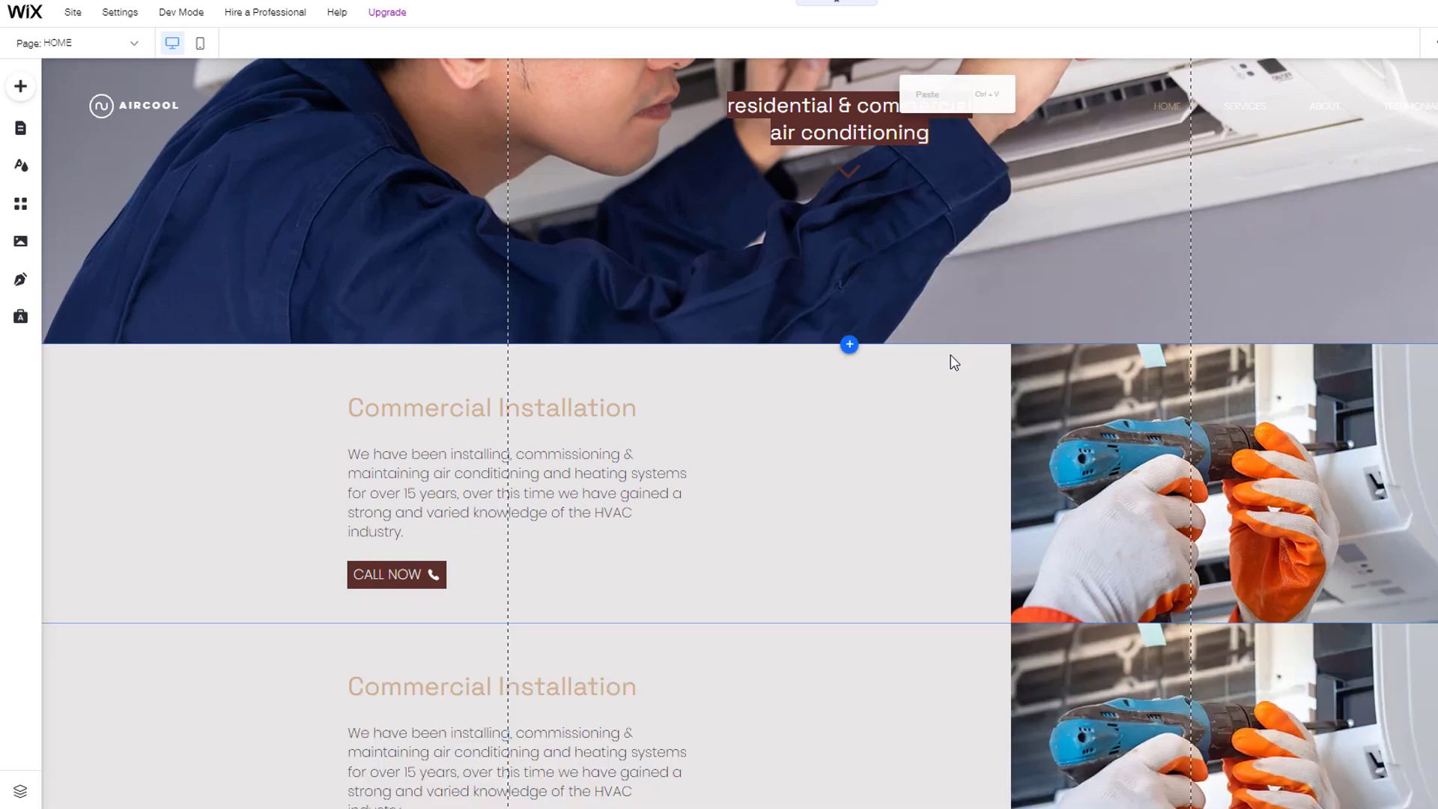
pyautogui.scroll(-2, 932, 552)
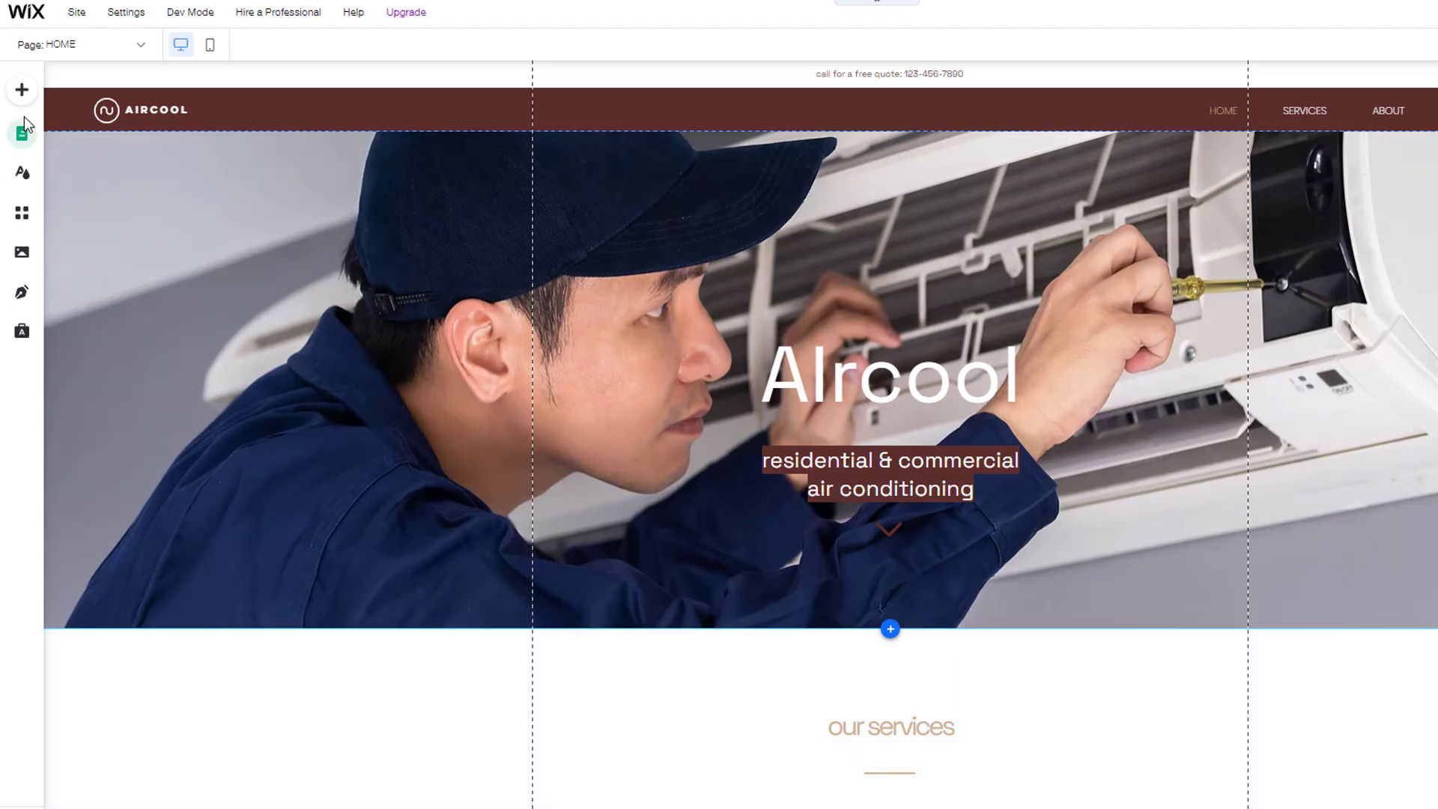
# Step: Upload the logo.png wind icon from the computer and add it to the home page
pyautogui.click(23, 91)
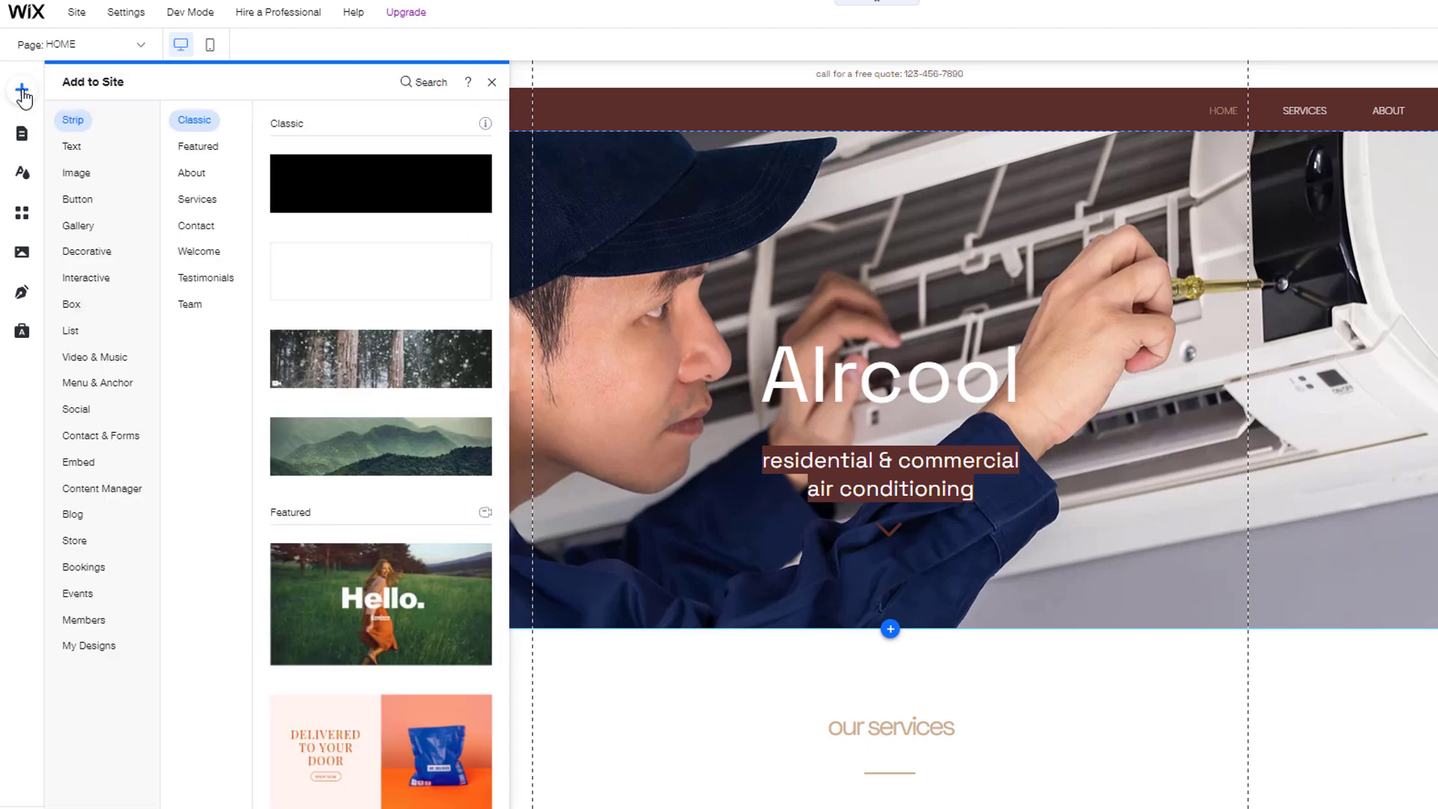
pyautogui.moveTo(80, 180)
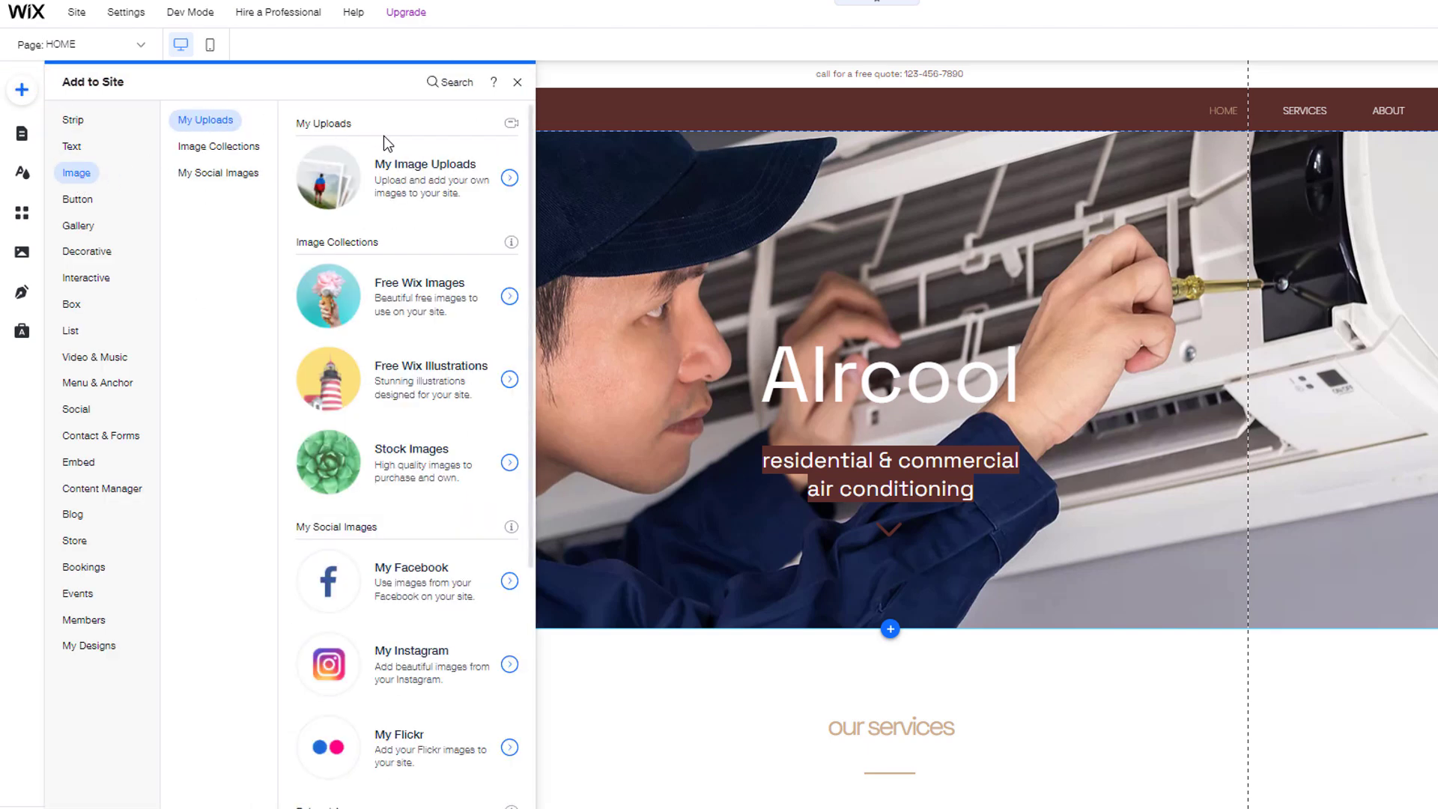
pyautogui.click(492, 178)
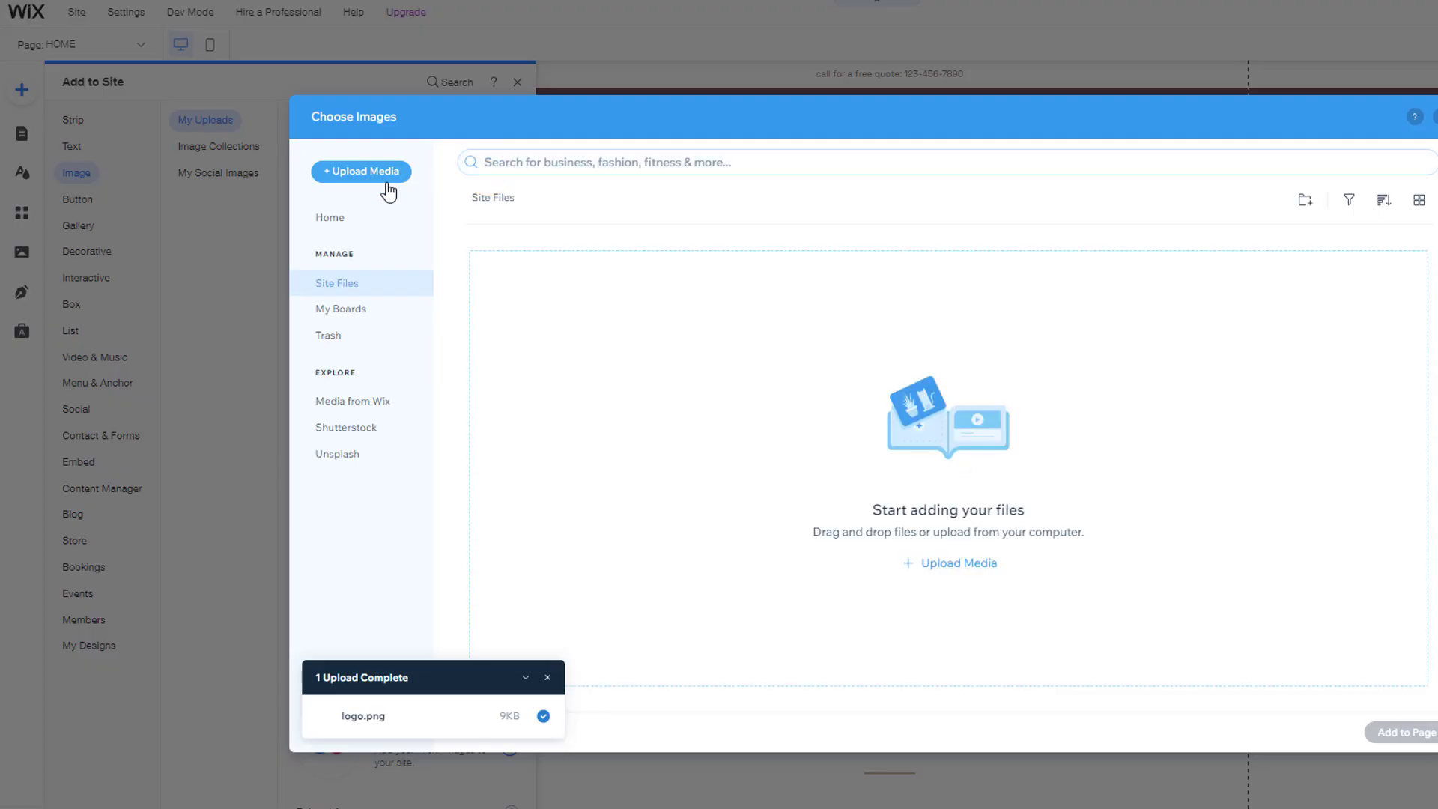
pyautogui.click(367, 173)
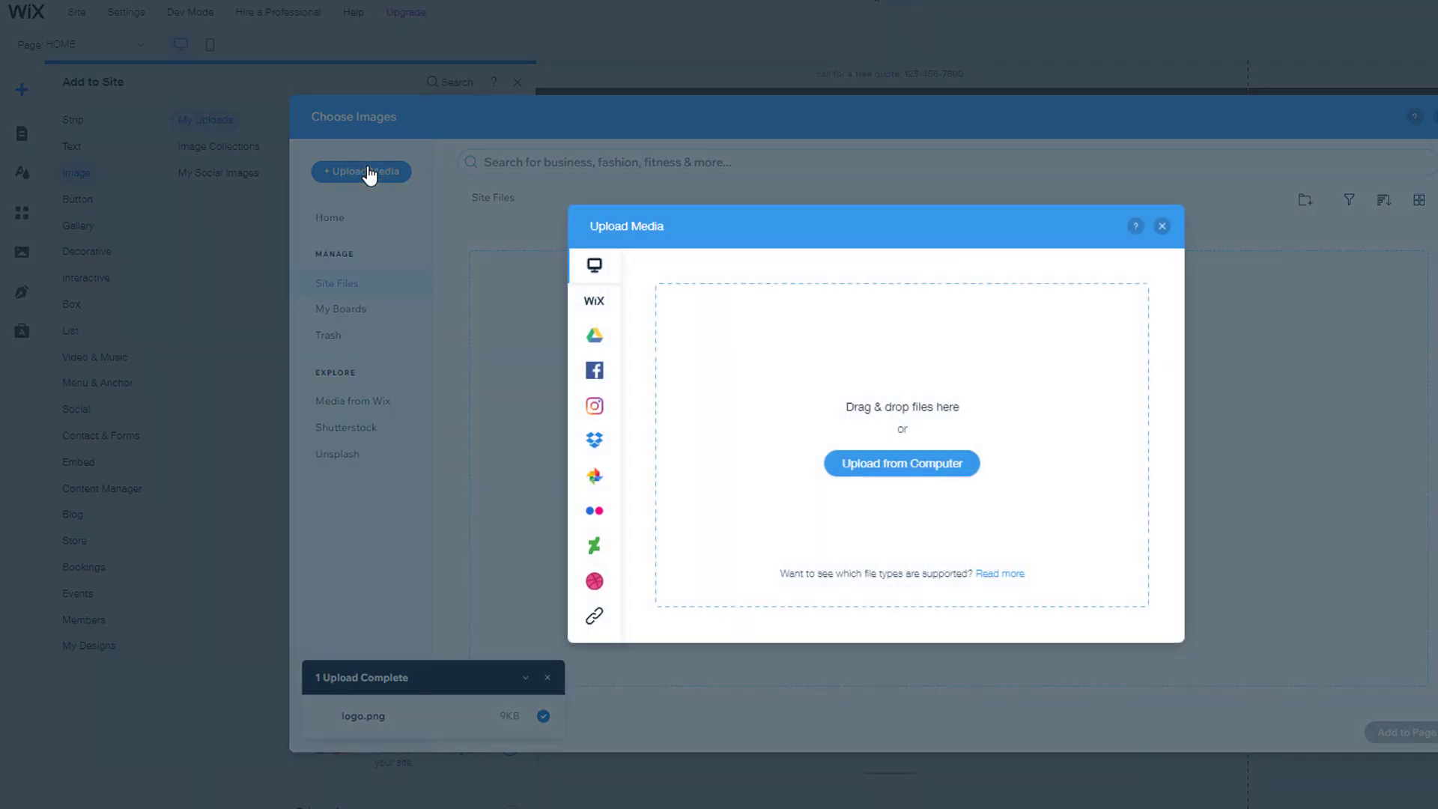
pyautogui.click(903, 464)
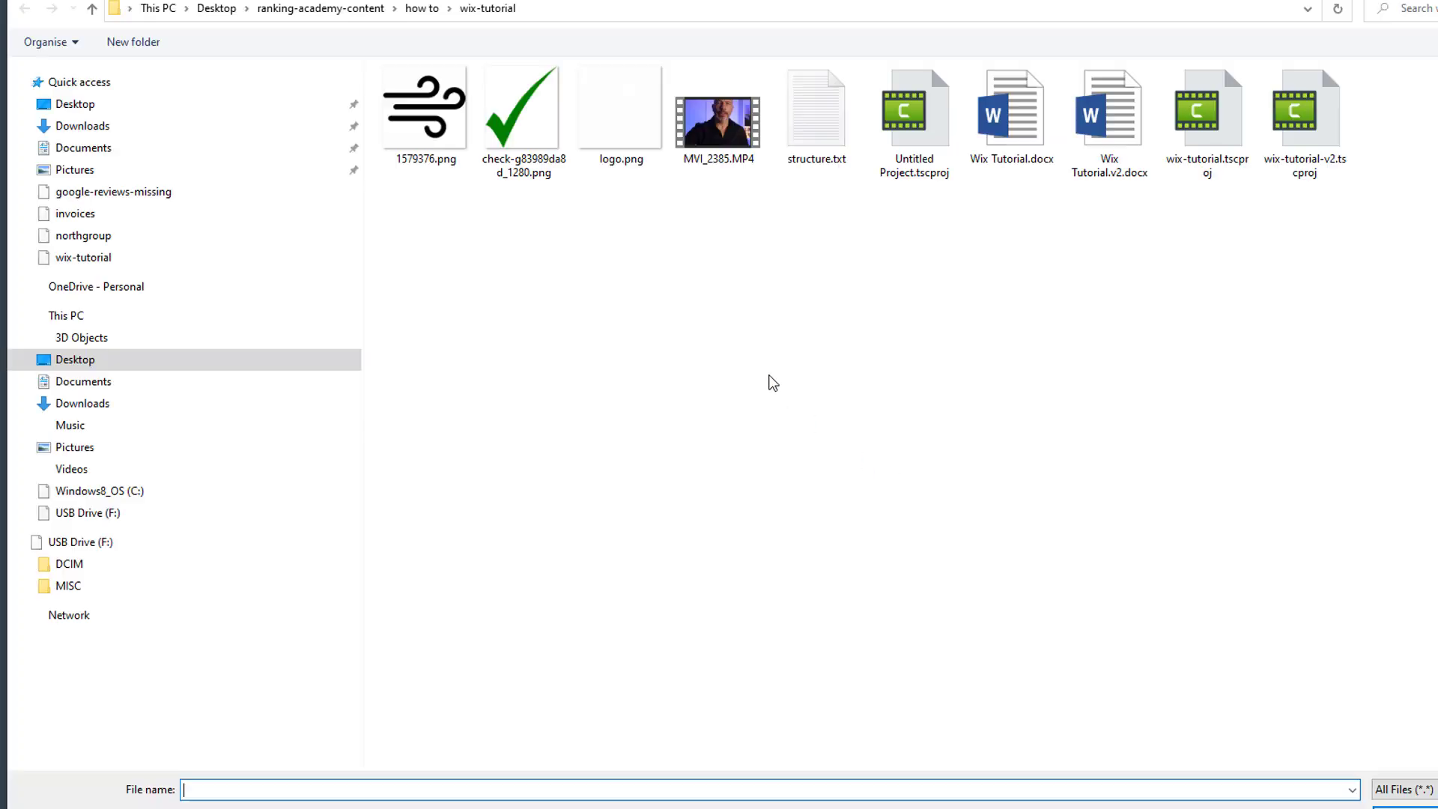
pyautogui.click(633, 127)
pyautogui.click(1405, 803)
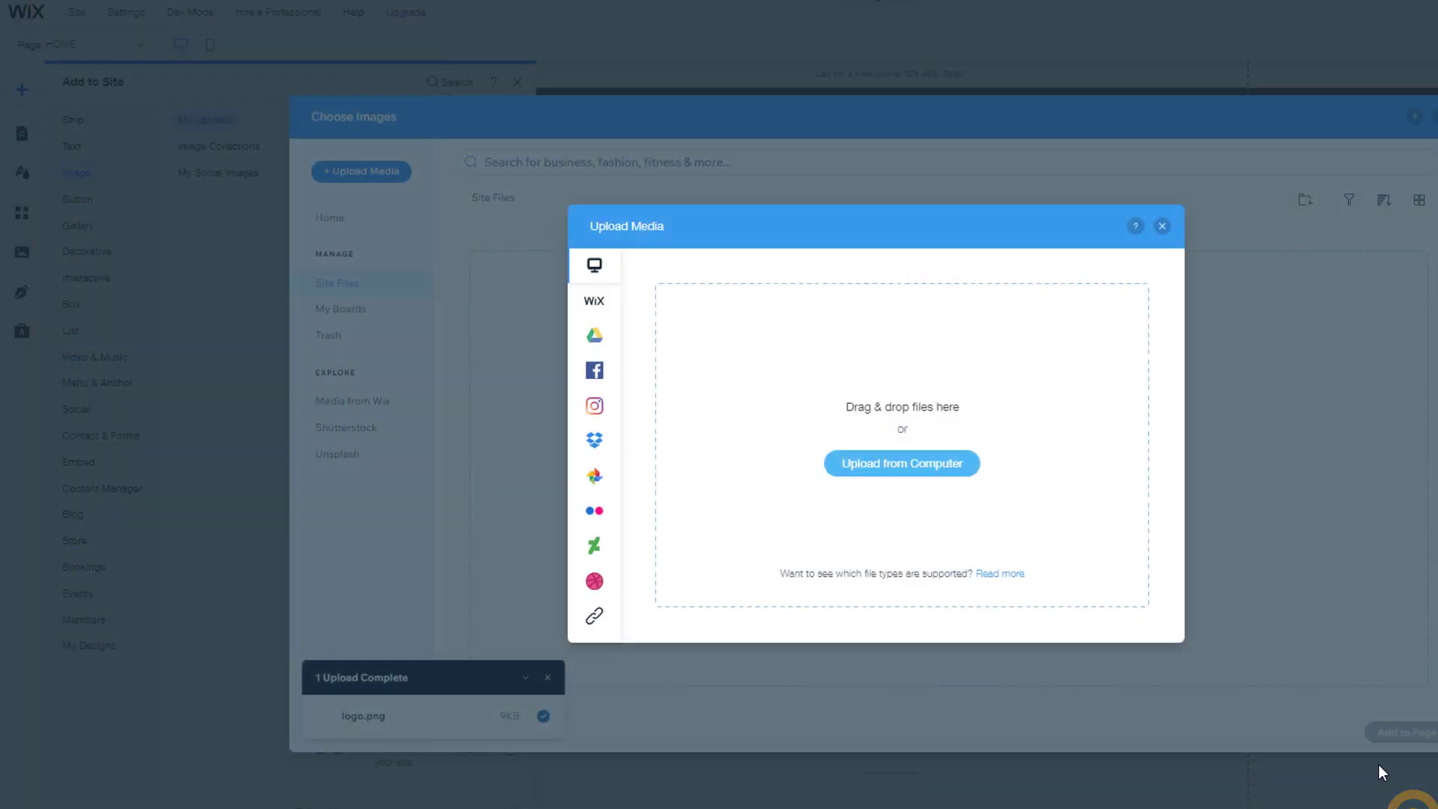
pyautogui.click(1411, 742)
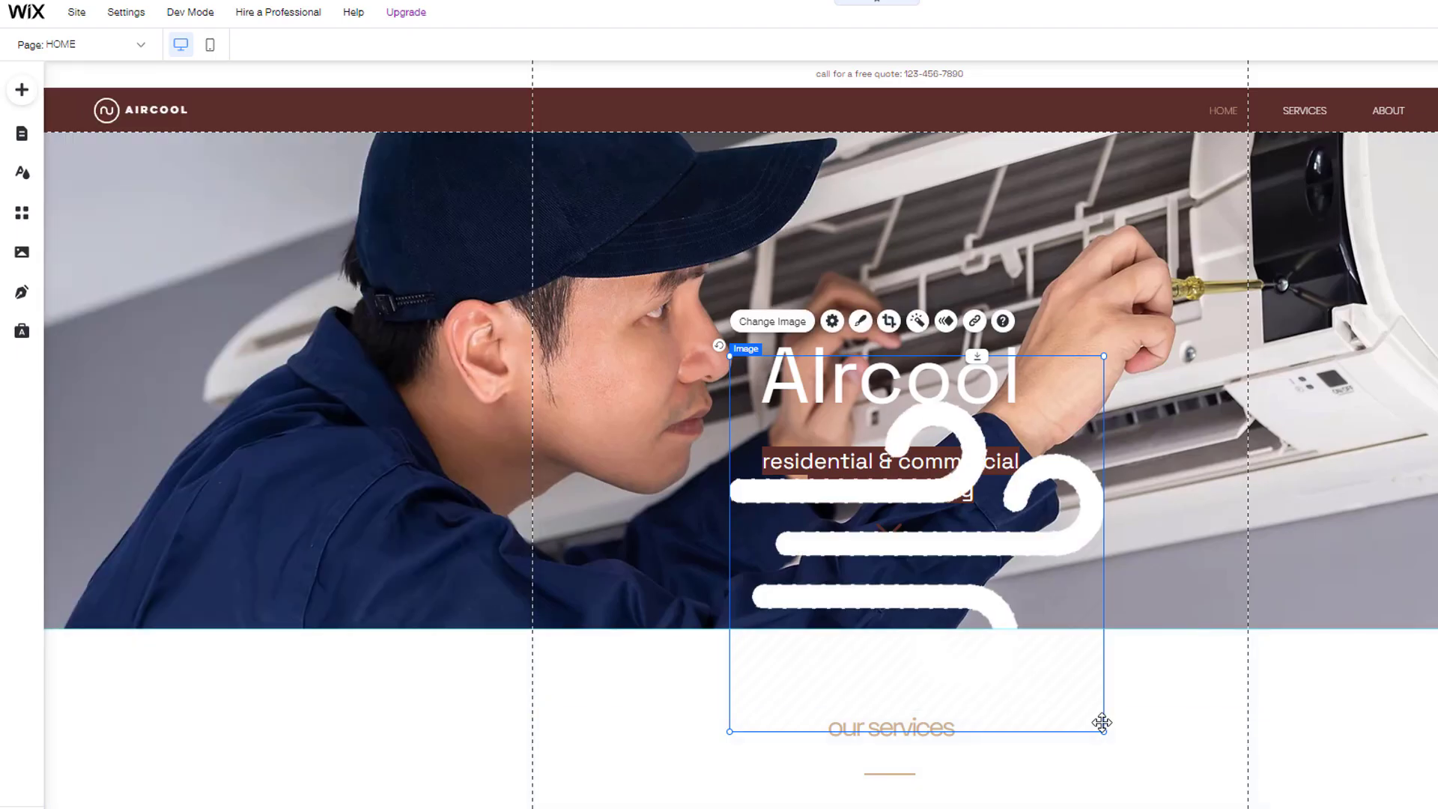
# Step: Shrink the wind icon to about 109 by 109 and swap it in for the old circle logo
pyautogui.moveTo(1103, 727); pyautogui.dragTo(728, 439)
pyautogui.moveTo(748, 378); pyautogui.dragTo(216, 120)
pyautogui.click(110, 116)
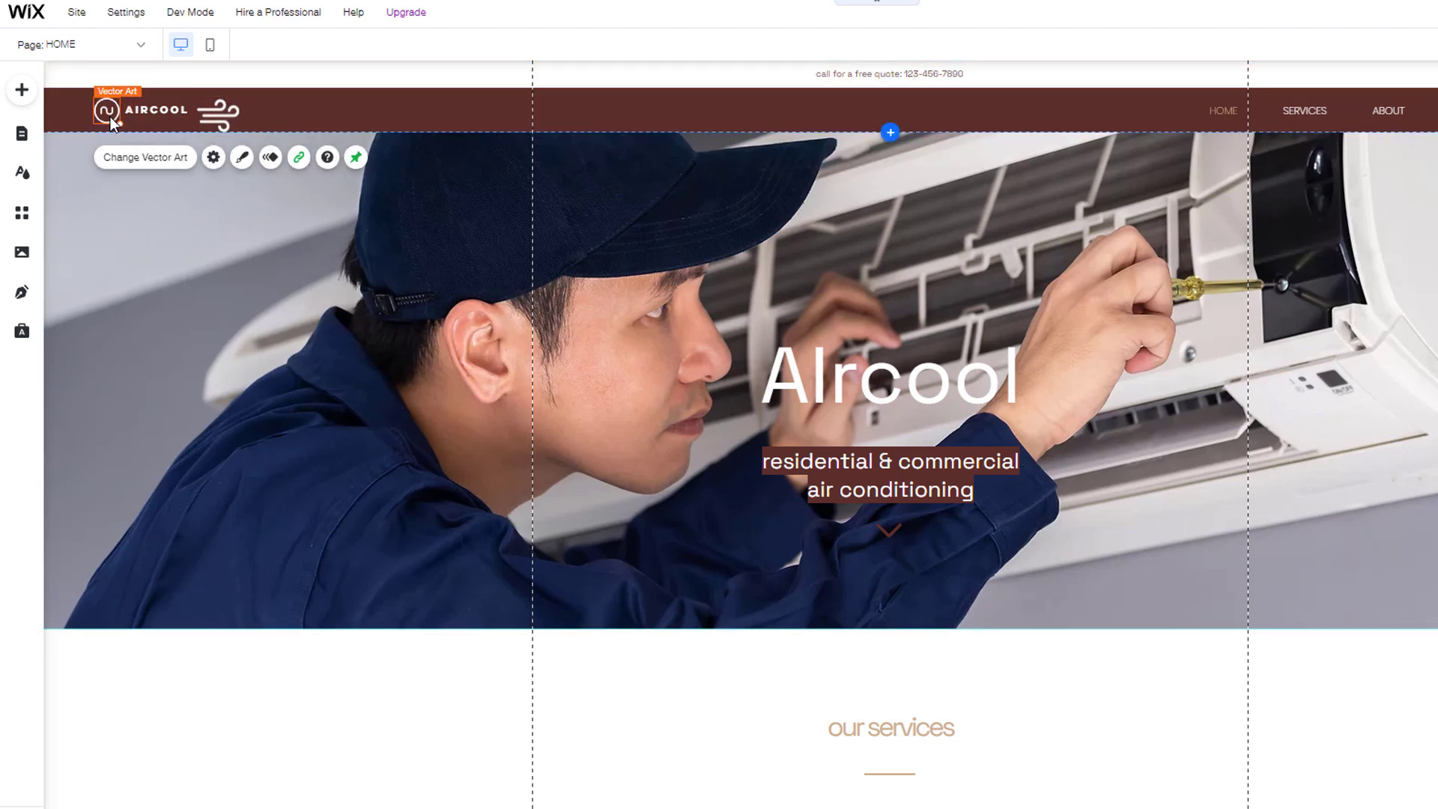
pyautogui.press('Delete')
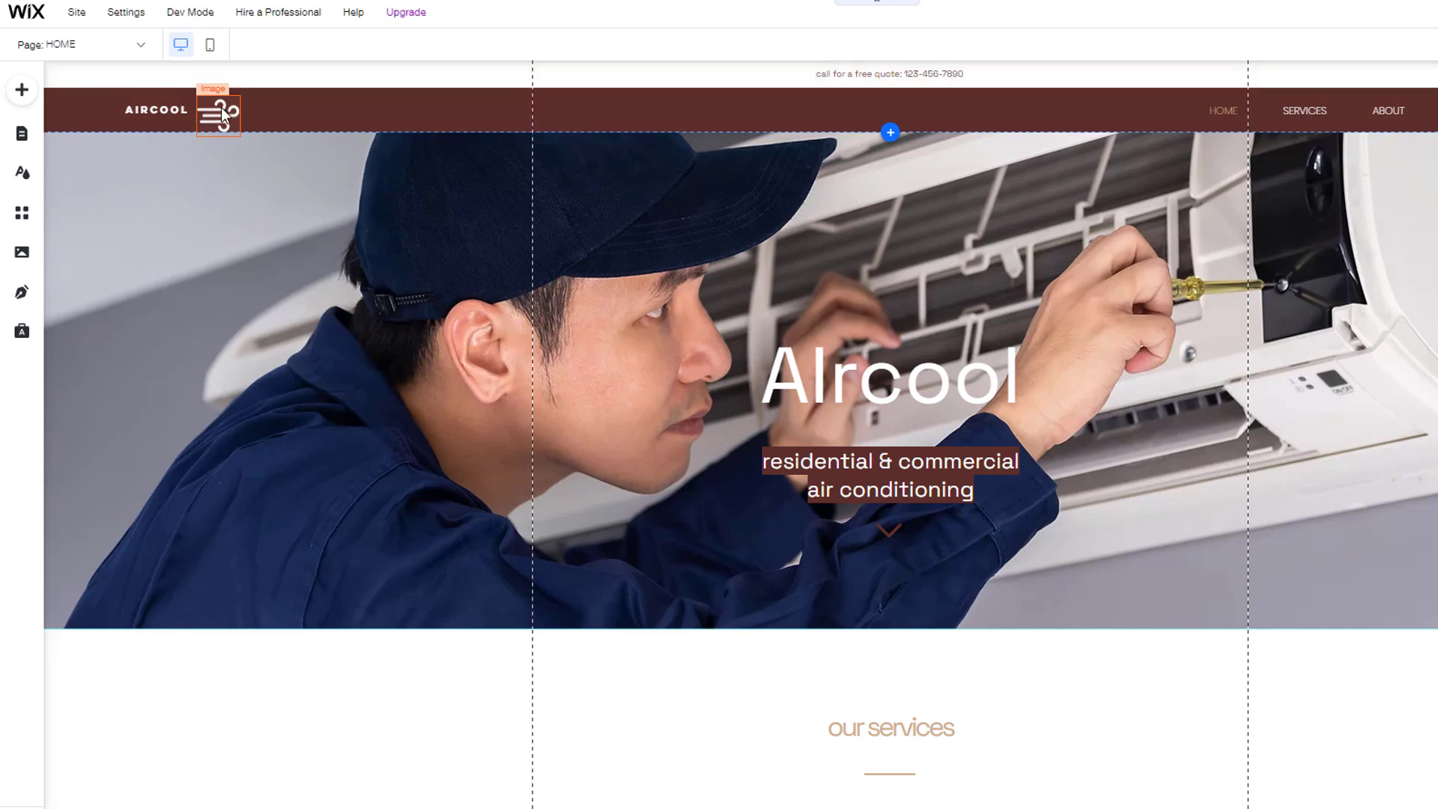
pyautogui.moveTo(219, 112); pyautogui.dragTo(103, 103)
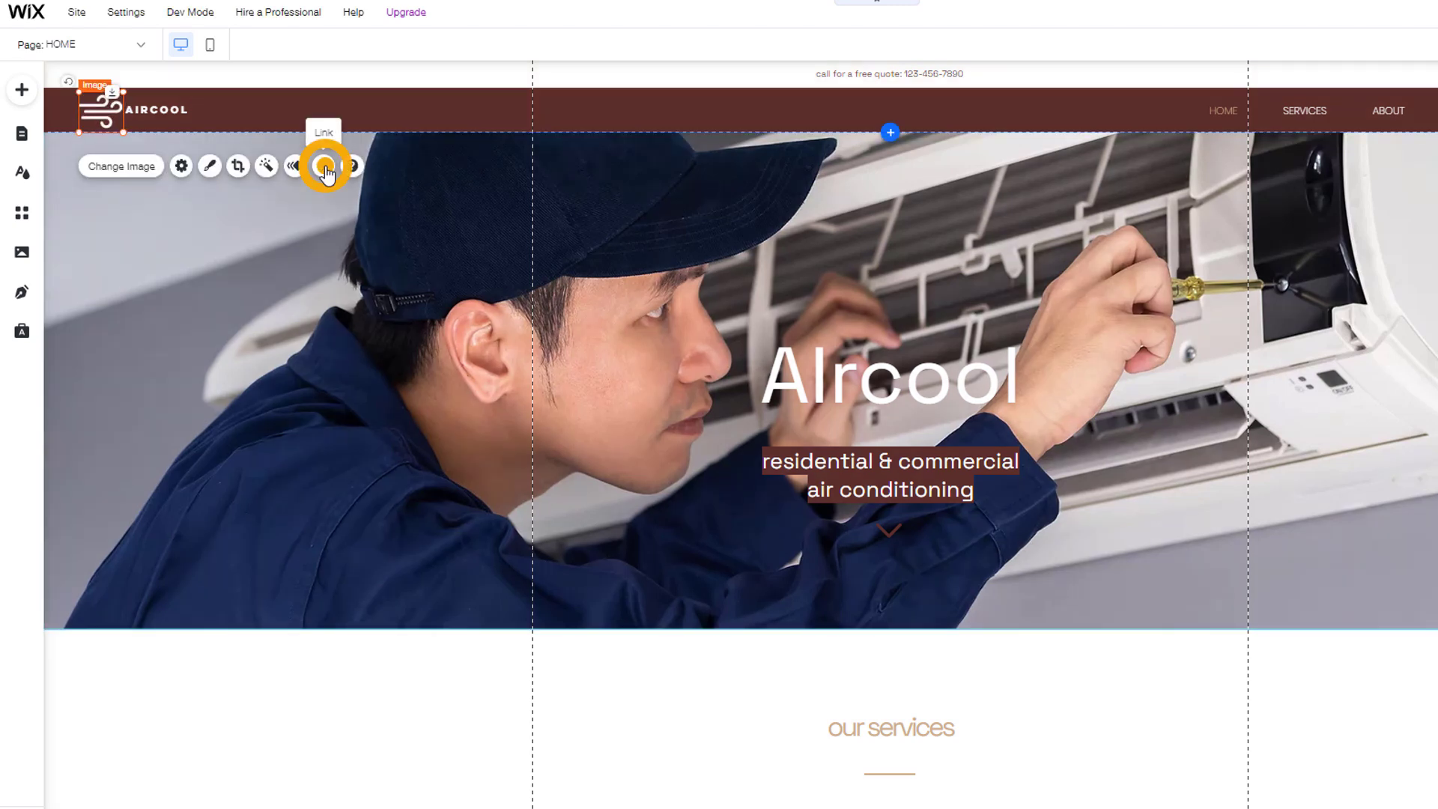
# Step: Link the wind icon to the HOME page
pyautogui.click(324, 166)
pyautogui.click(1053, 346)
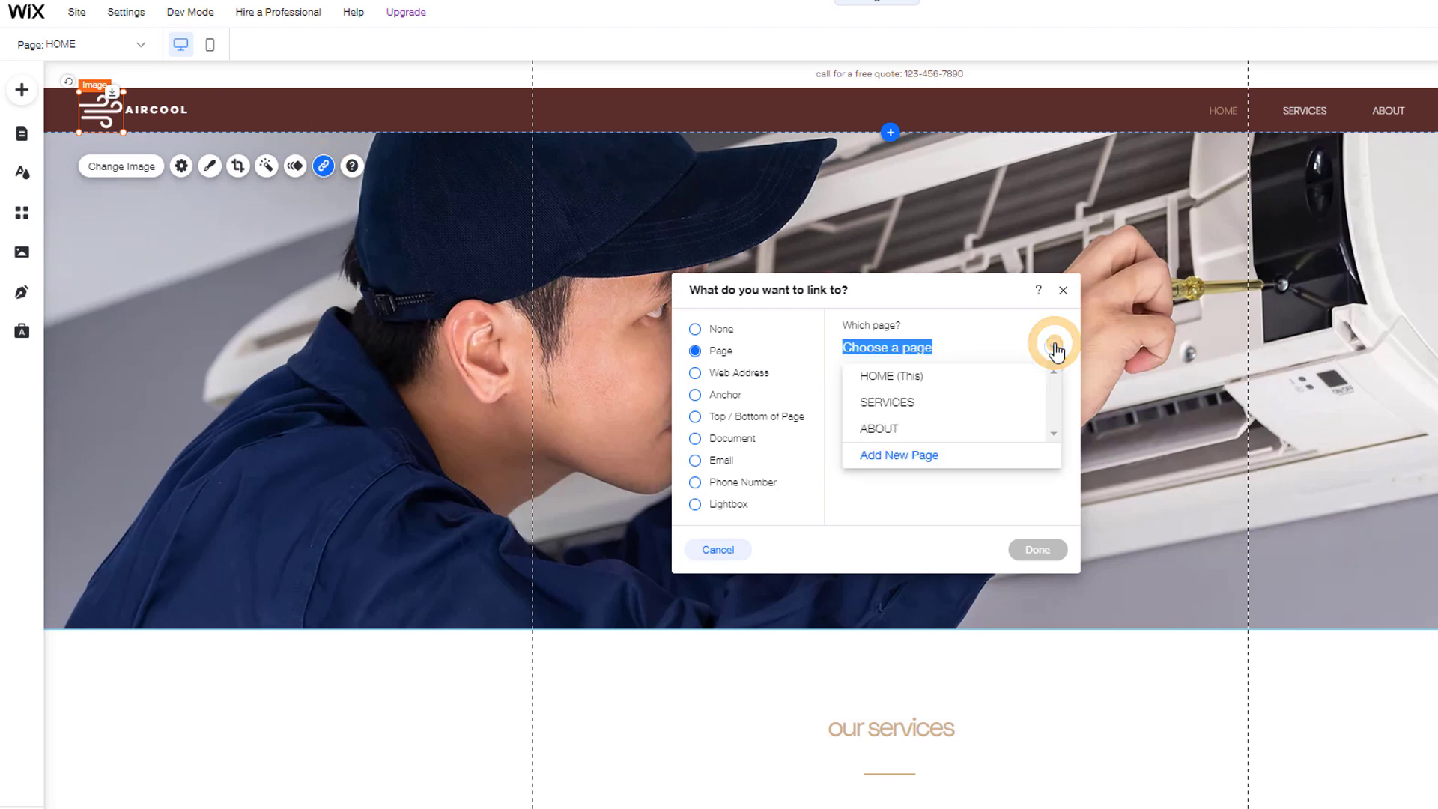
pyautogui.click(894, 384)
pyautogui.click(1029, 550)
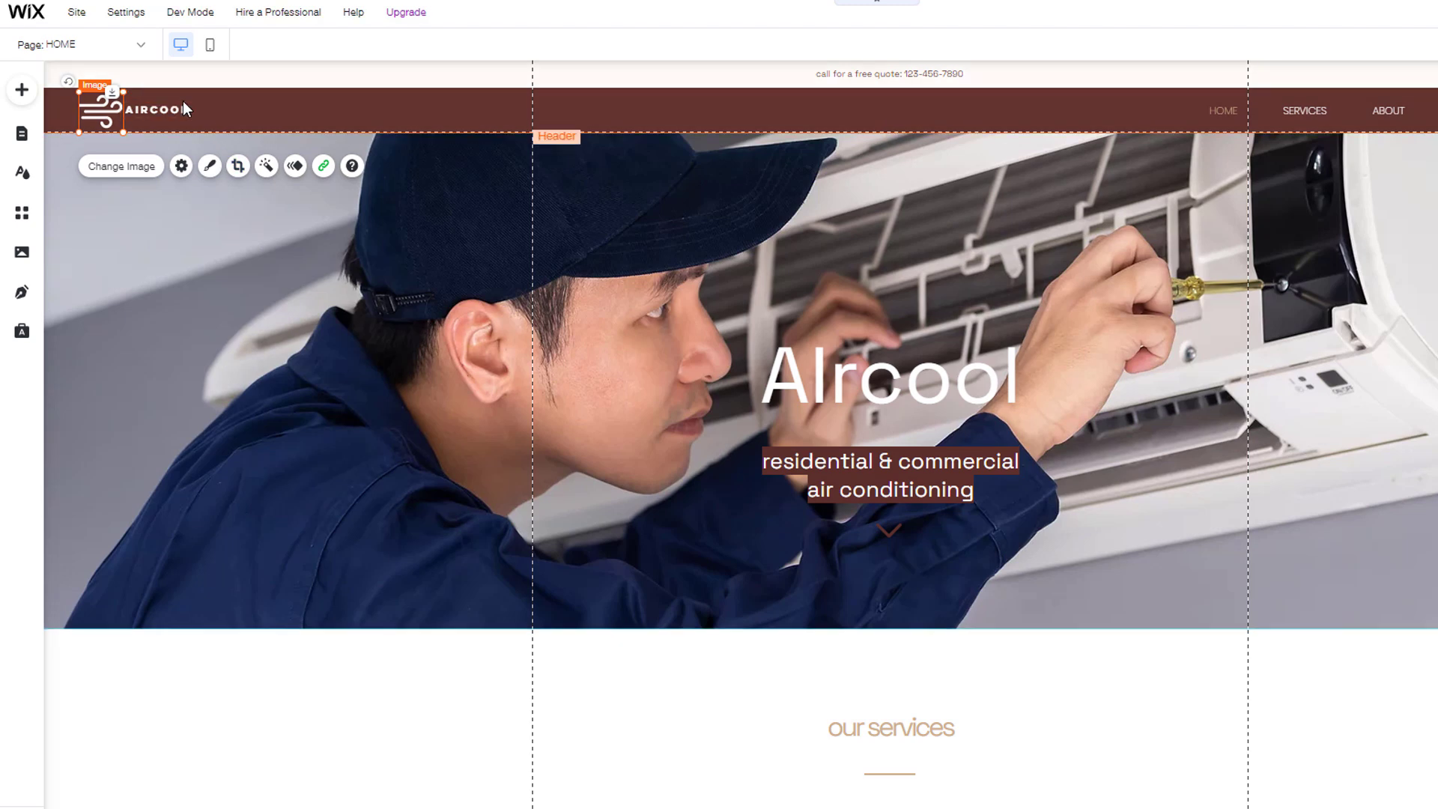
# Step: Rename the AIRCOOL site name to 'HOUSTON AC REPAIR' and position it beside the icon
pyautogui.click(179, 111)
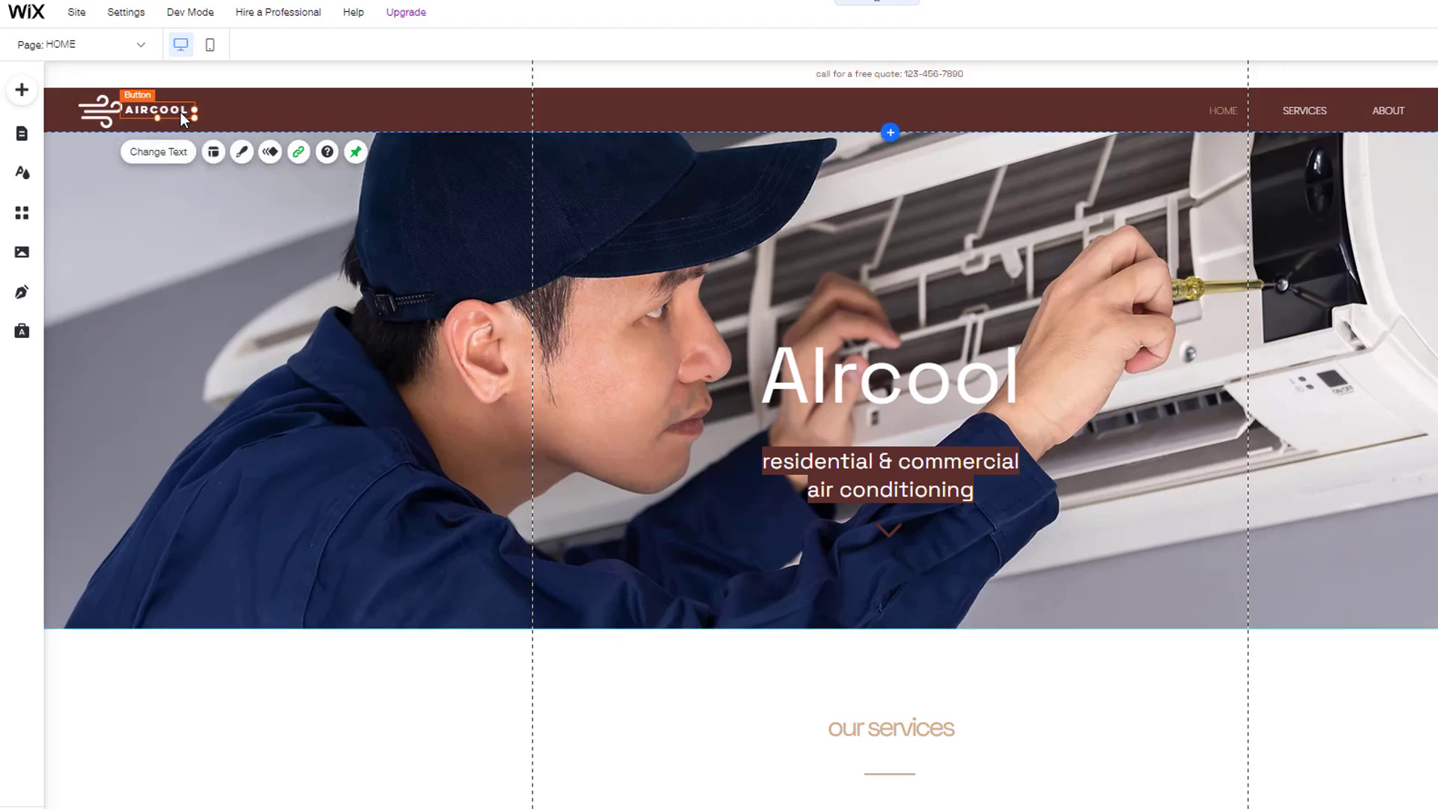
pyautogui.click(166, 152)
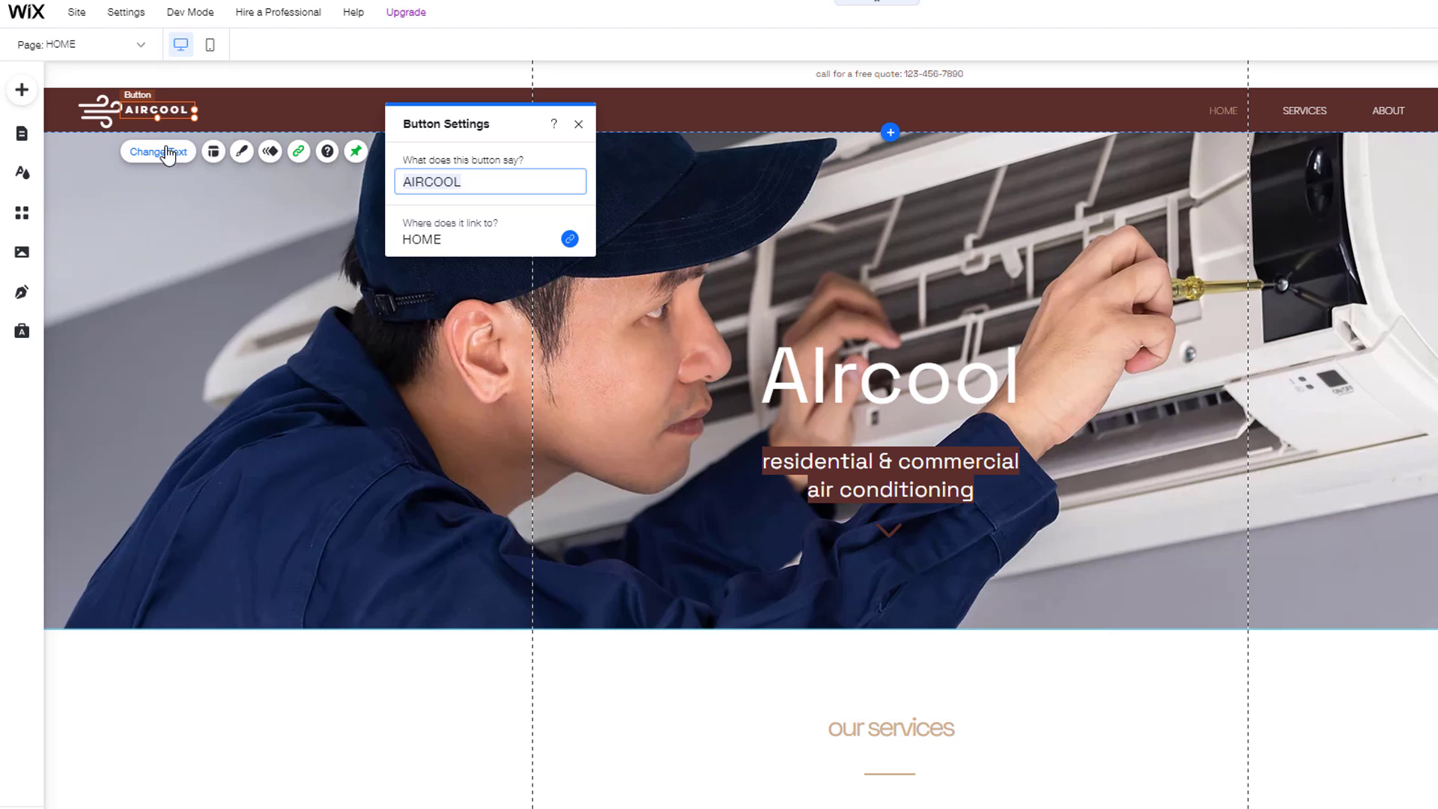
pyautogui.write('HOUSTON AC REPAIR')
pyautogui.click(187, 184)
pyautogui.moveTo(164, 110); pyautogui.dragTo(185, 111)
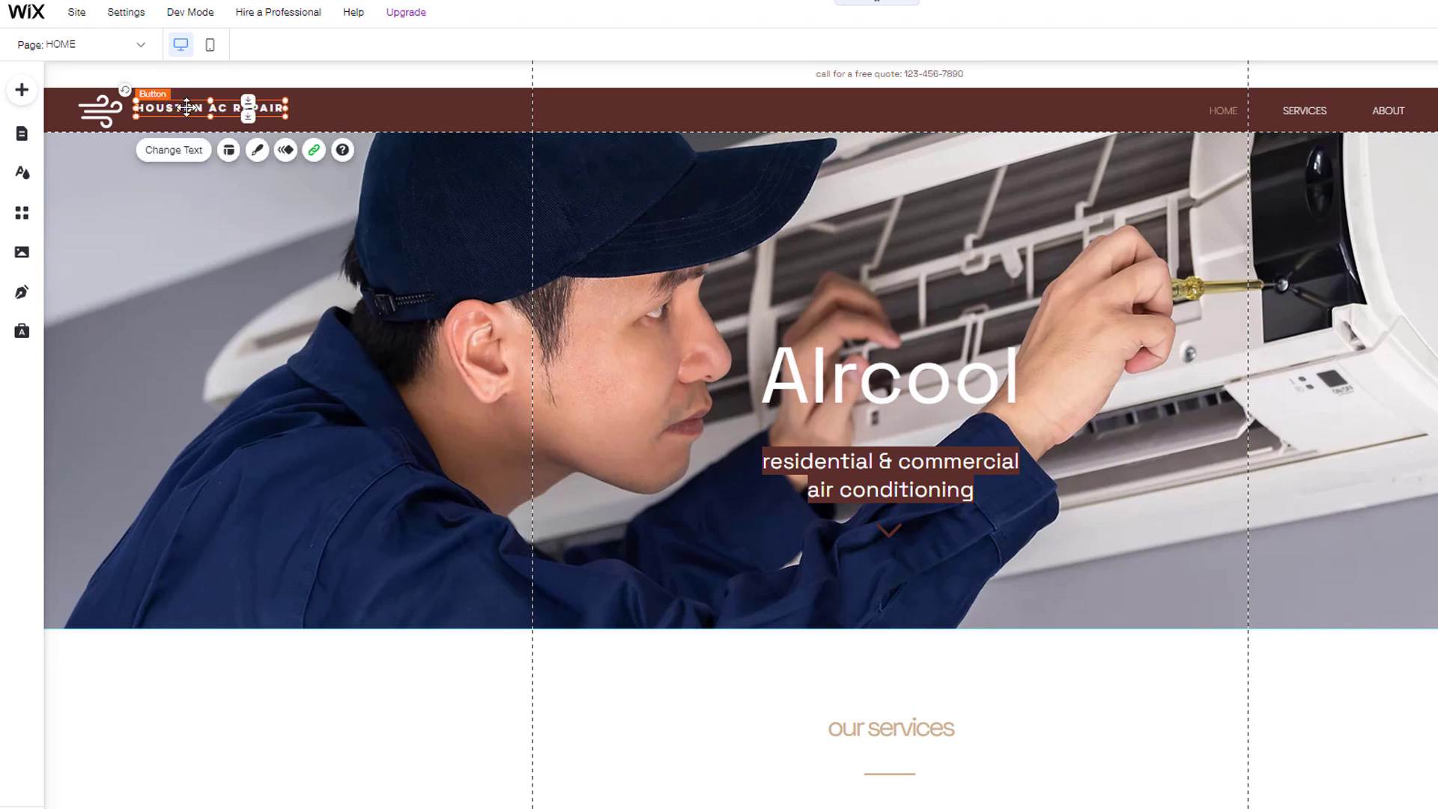
pyautogui.click(313, 149)
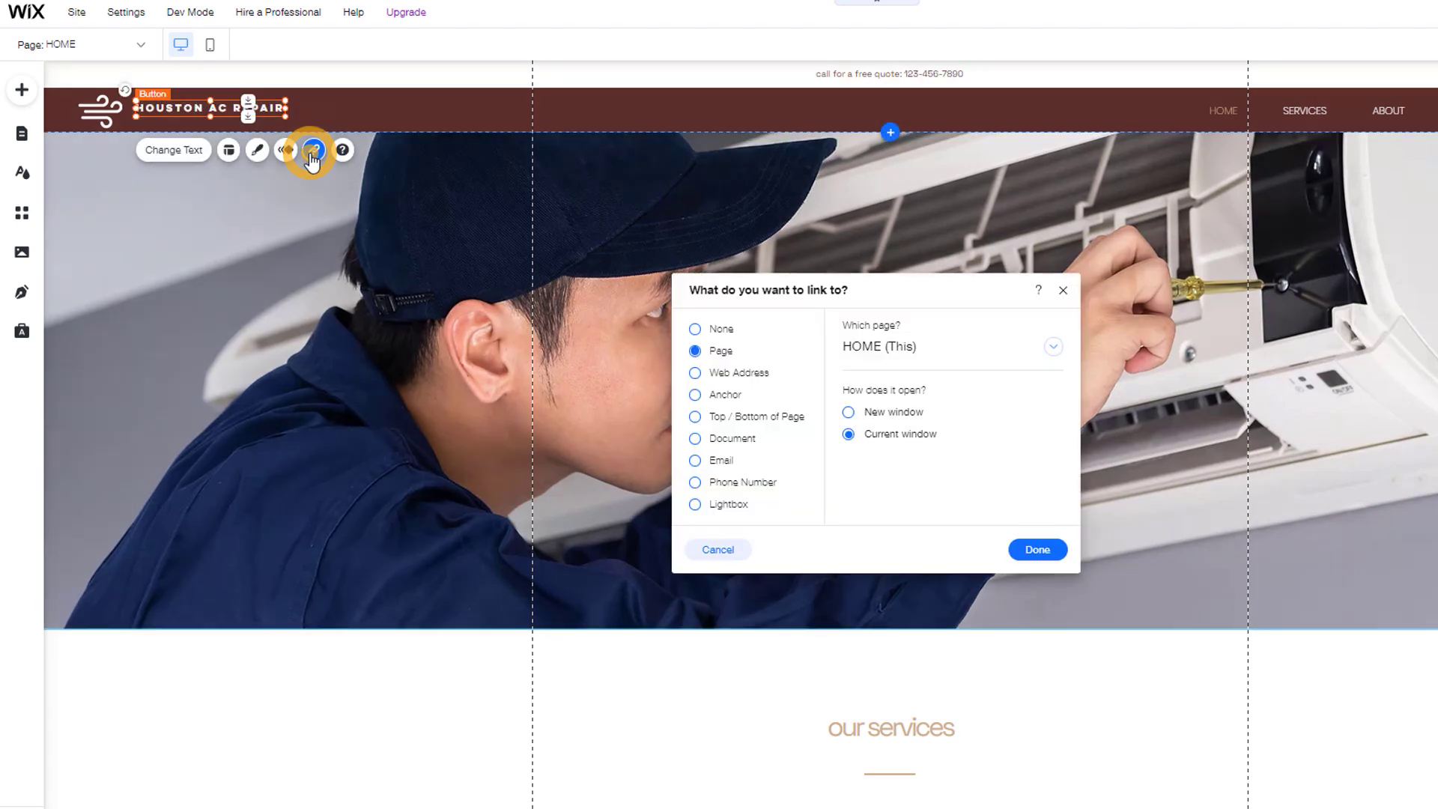
pyautogui.click(312, 154)
pyautogui.click(374, 330)
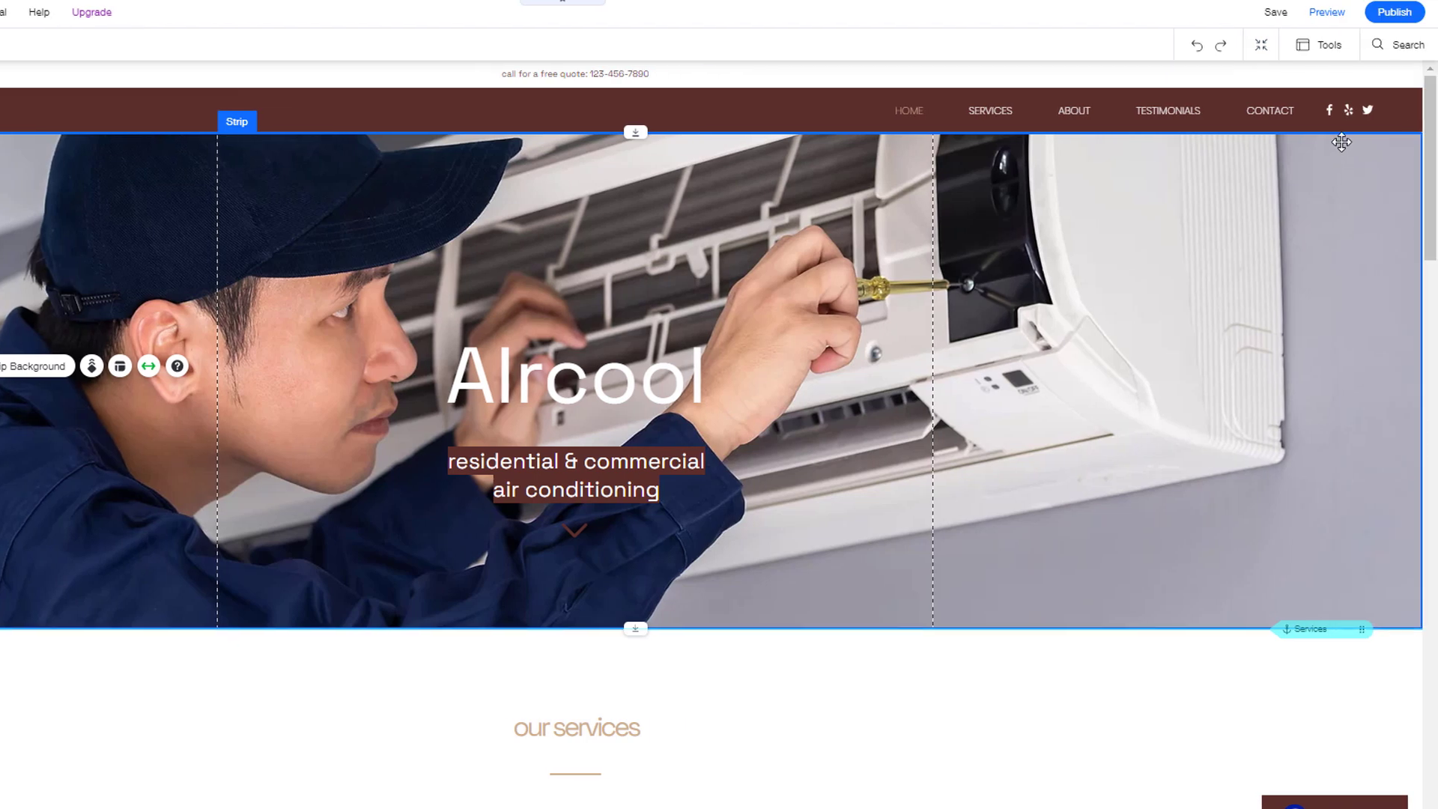
# Step: Preview the site's Services section and home link, then bring up the header's design choices
pyautogui.click(1330, 13)
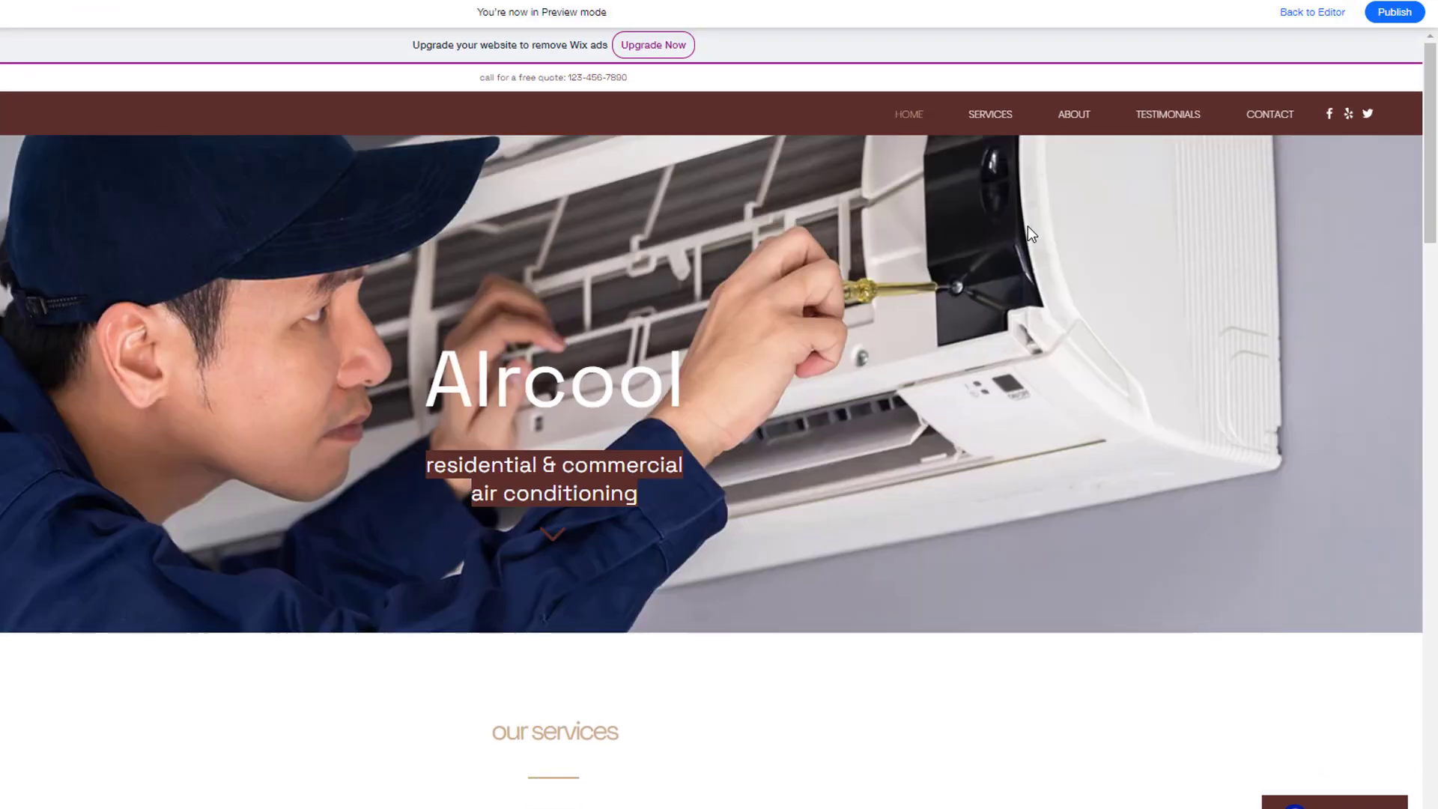
pyautogui.click(1000, 116)
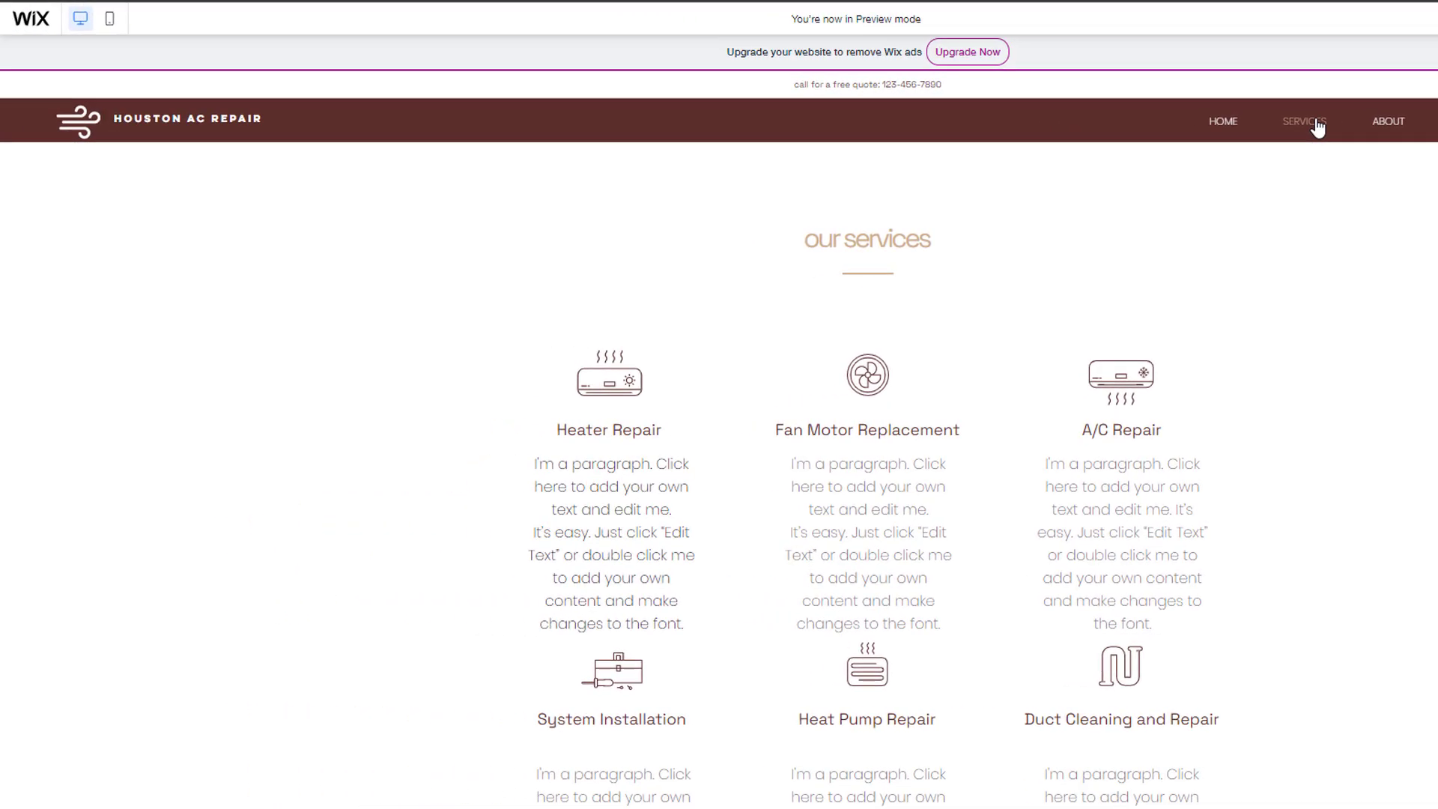
pyautogui.click(220, 121)
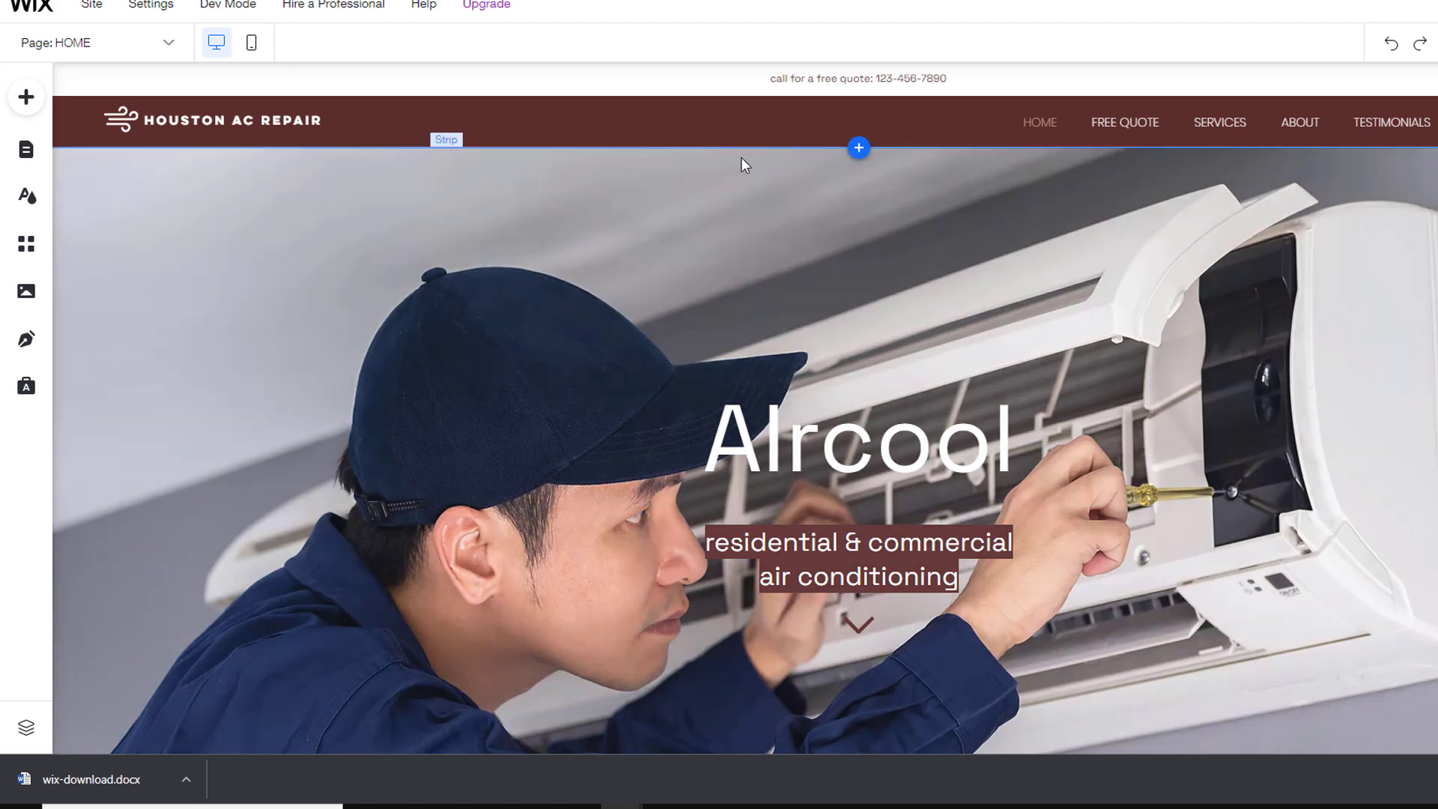
pyautogui.click(721, 104)
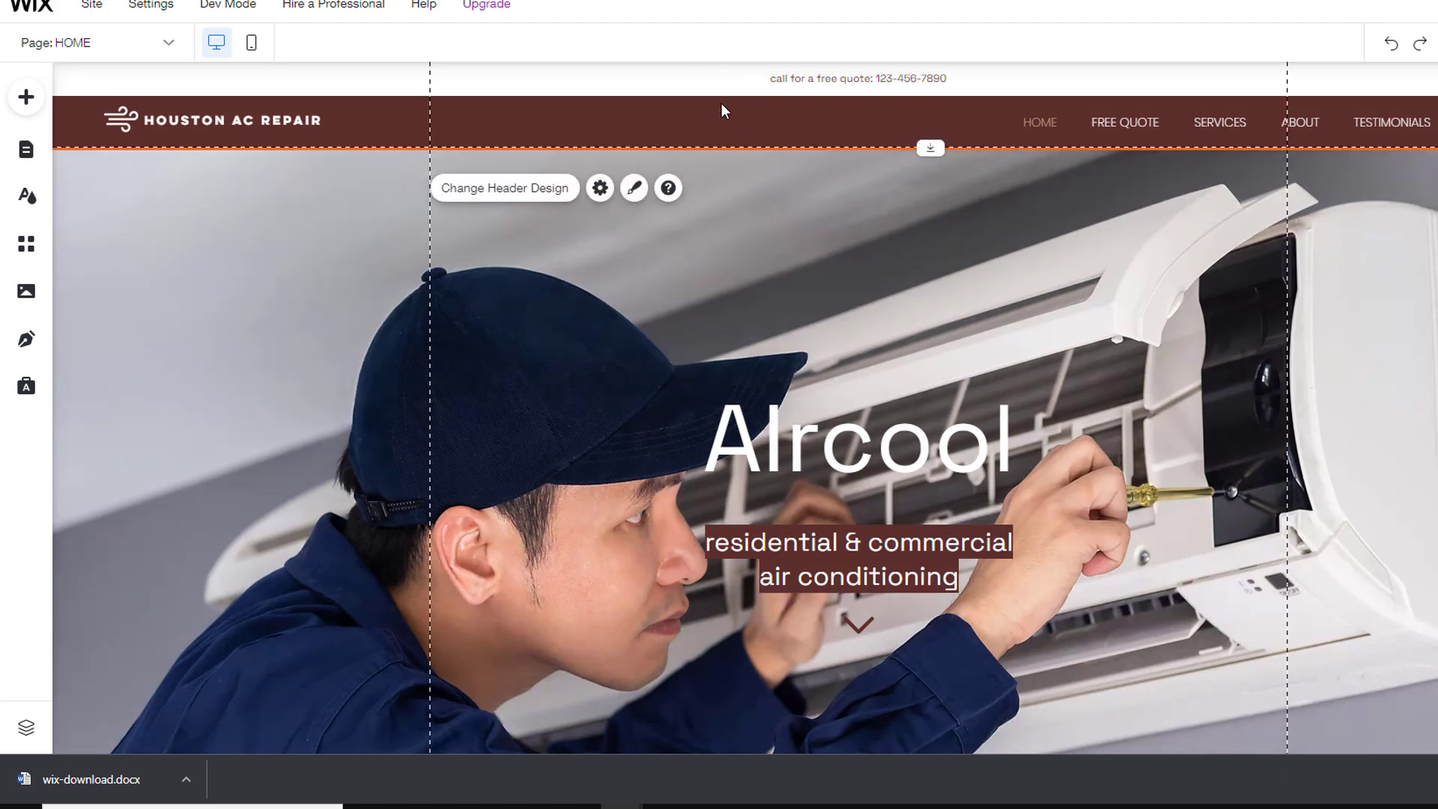
pyautogui.click(534, 201)
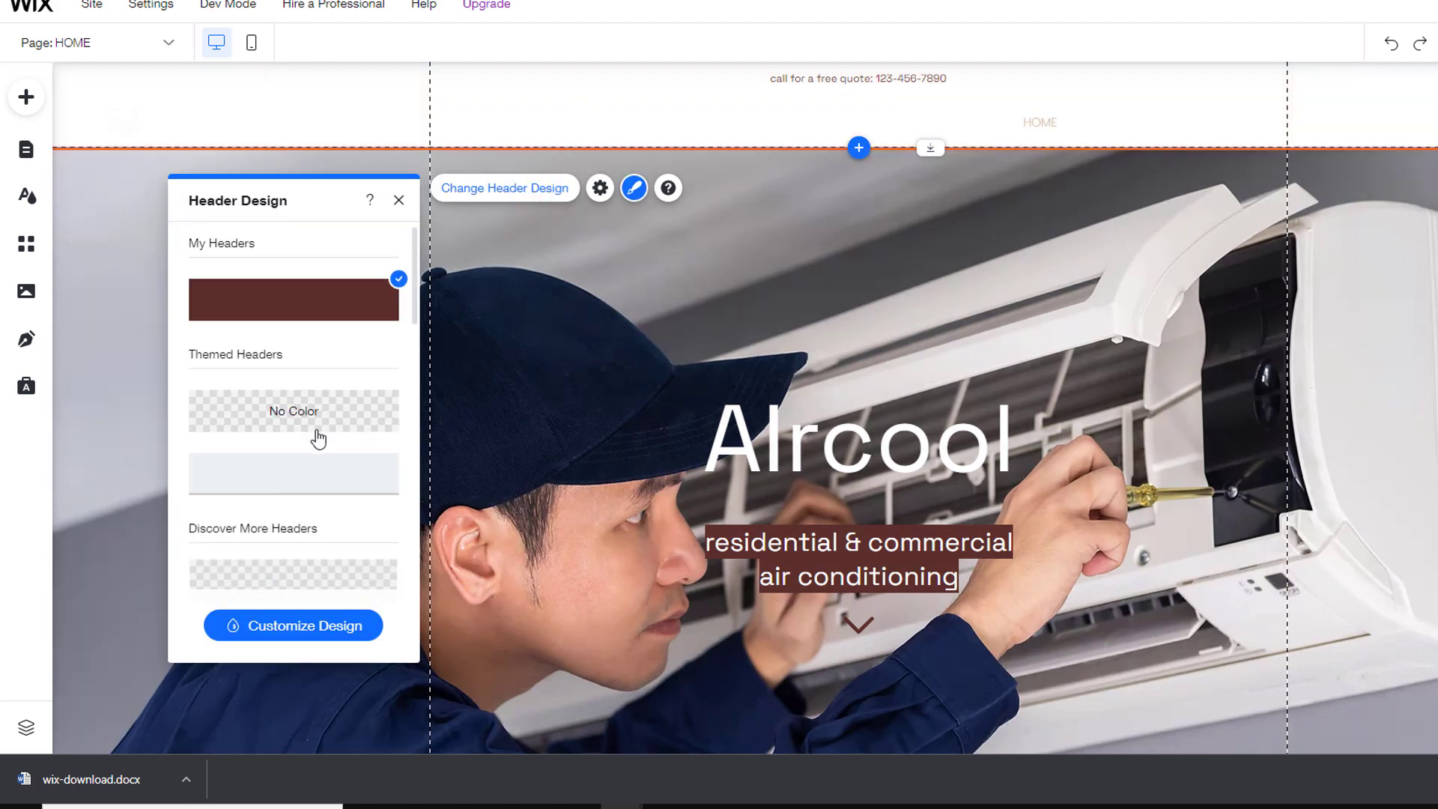
# Step: Review the header's fill, border, corners and scroll settings, keeping solid brown and freeze-on-scroll
pyautogui.scroll(-5, 315, 438)
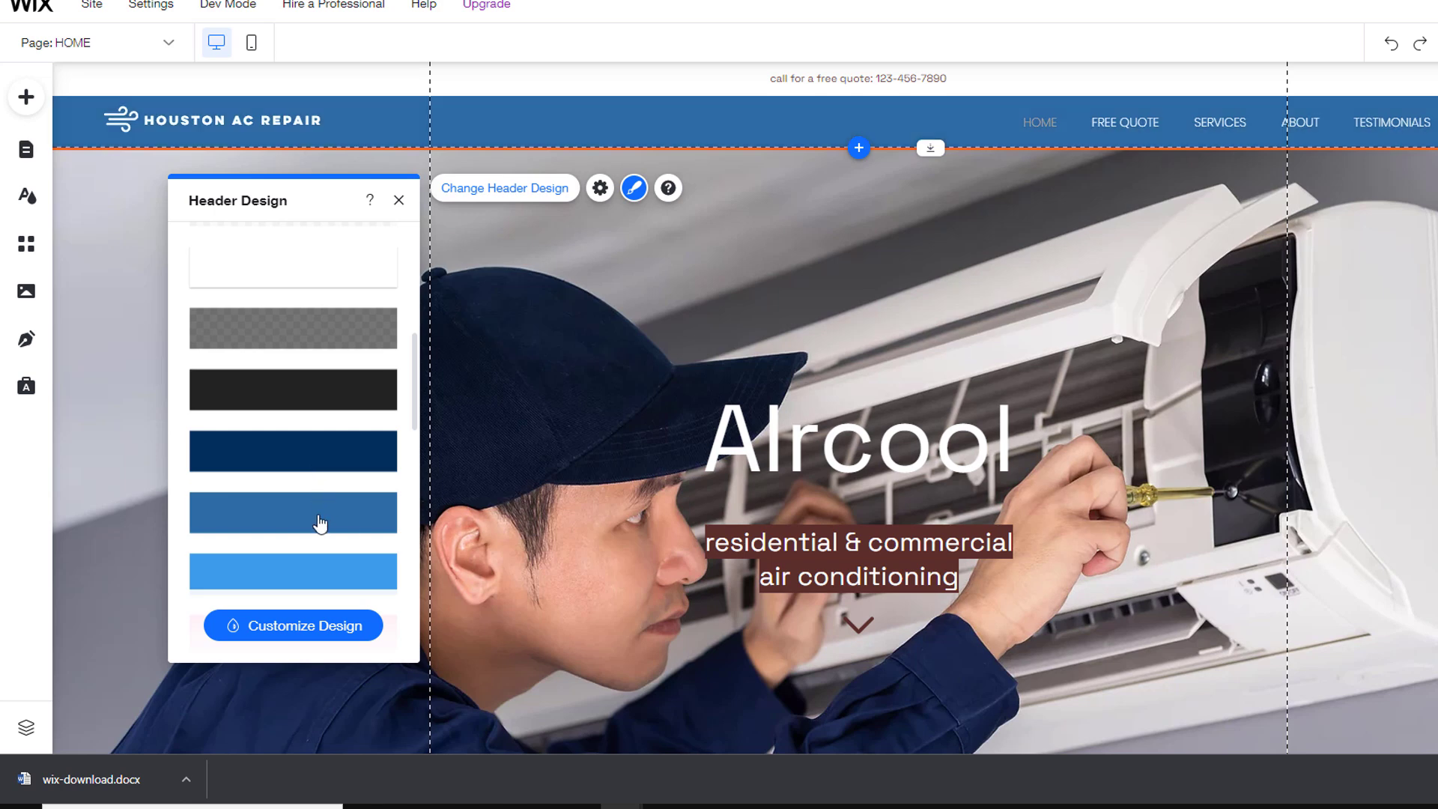
pyautogui.click(311, 626)
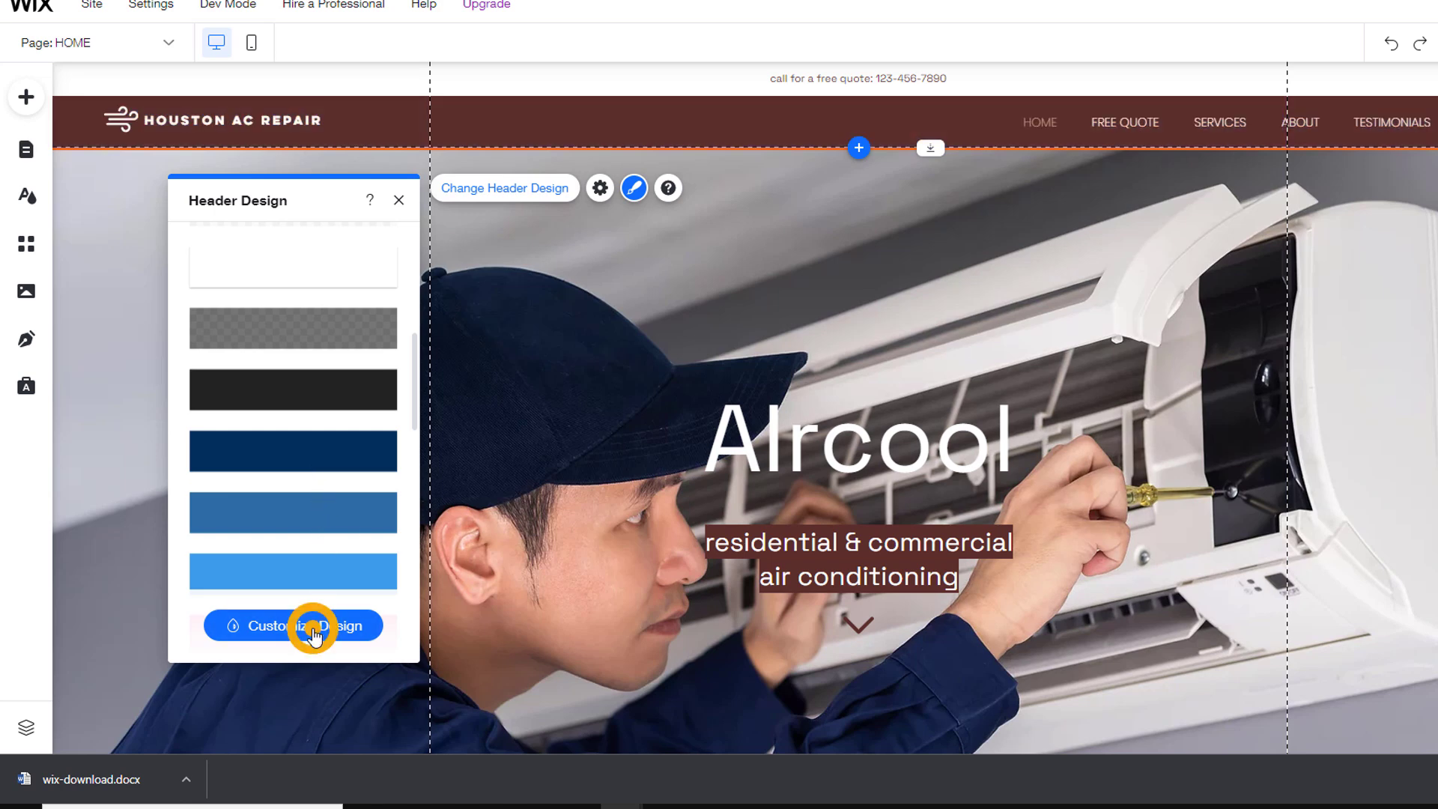
pyautogui.click(293, 315)
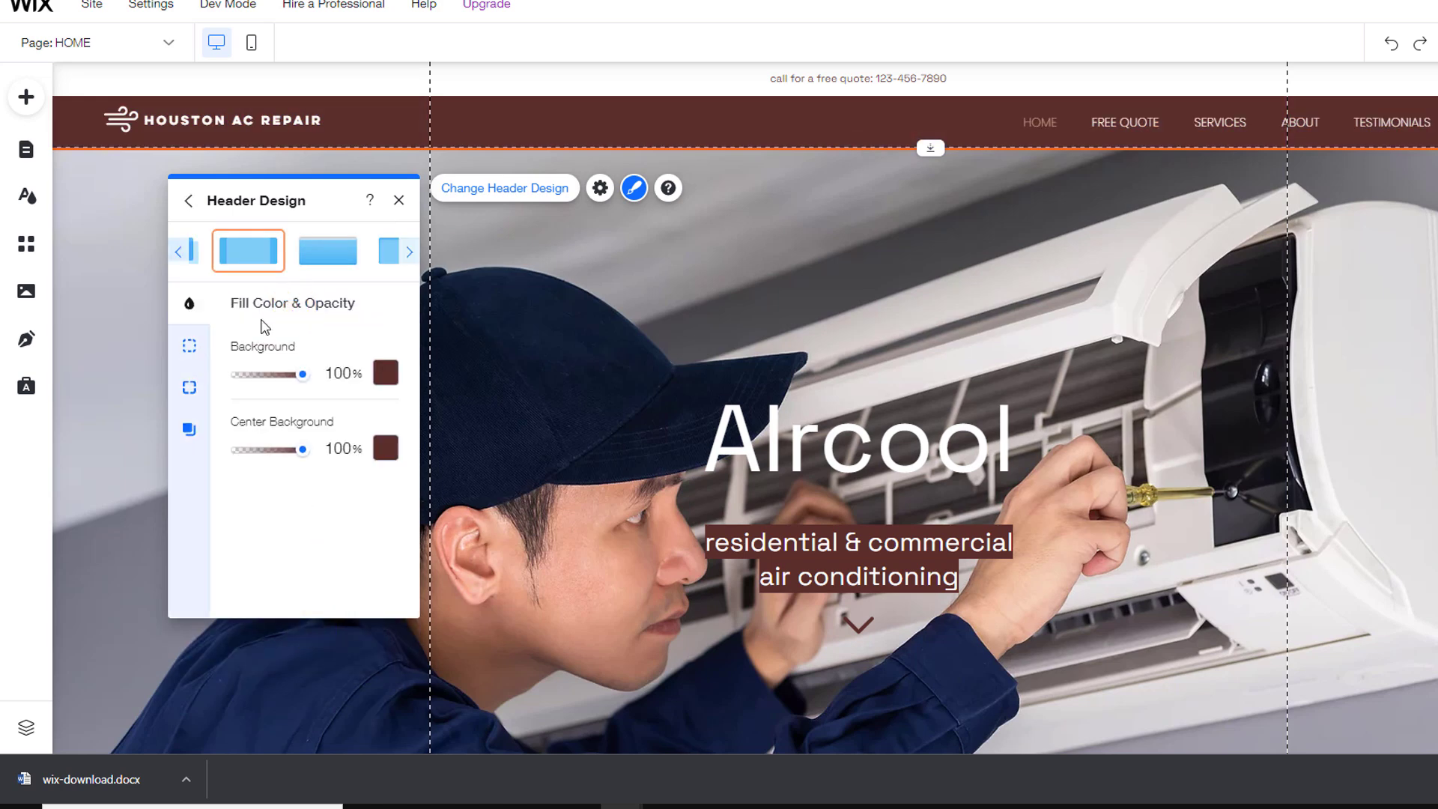
pyautogui.click(191, 345)
pyautogui.click(190, 385)
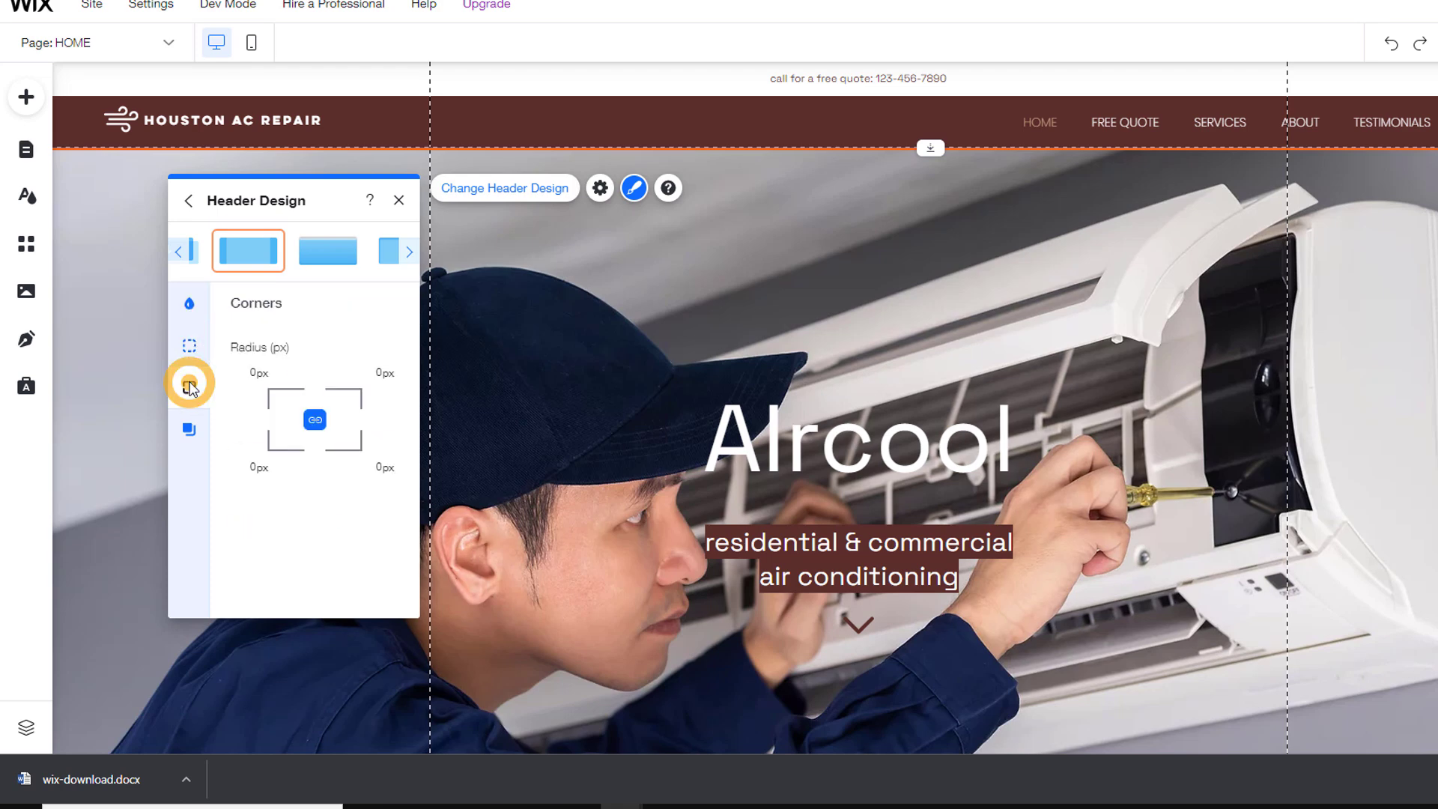
pyautogui.click(600, 191)
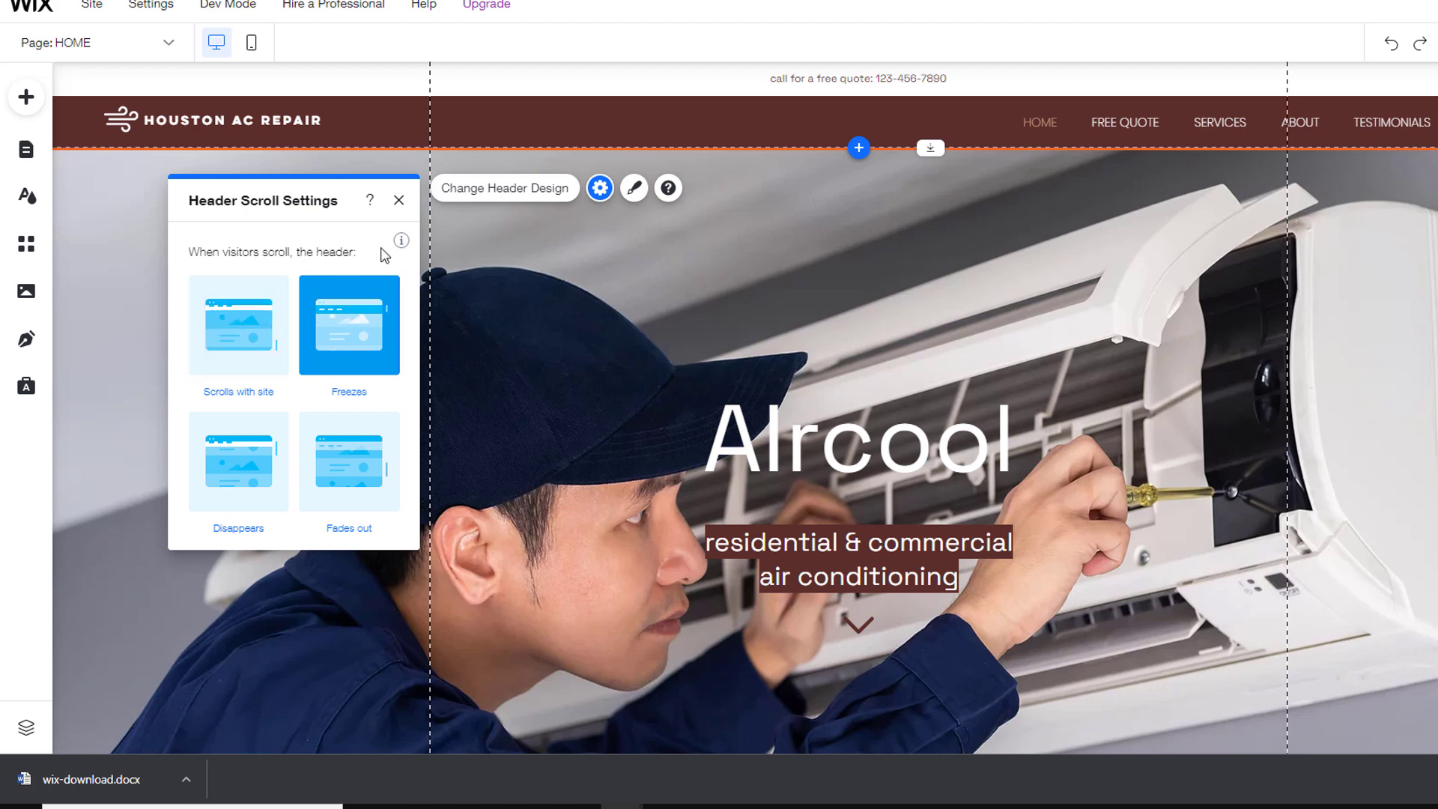
pyautogui.click(399, 200)
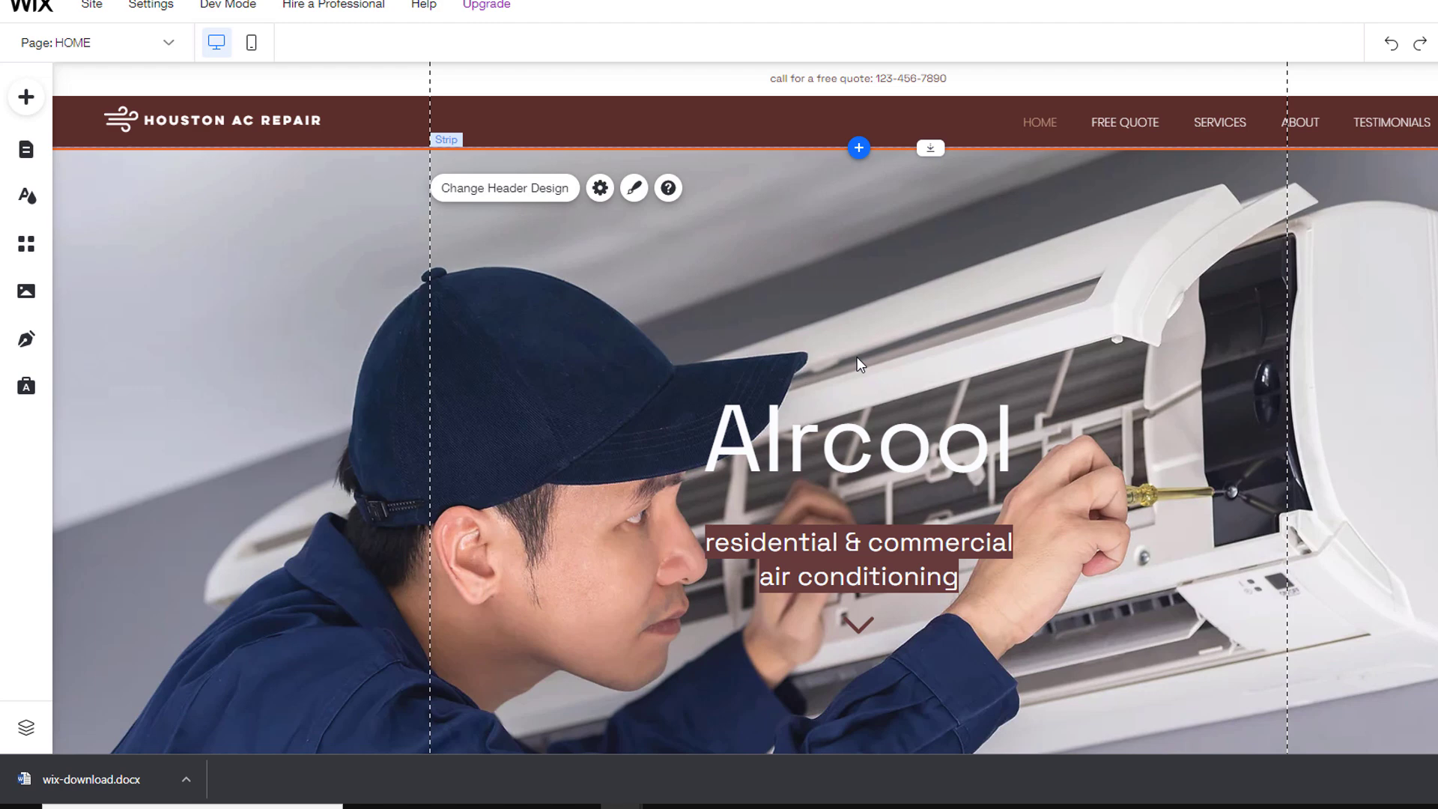
# Step: Delete the thin free-quote announcement strip above the brown header
pyautogui.click(1077, 123)
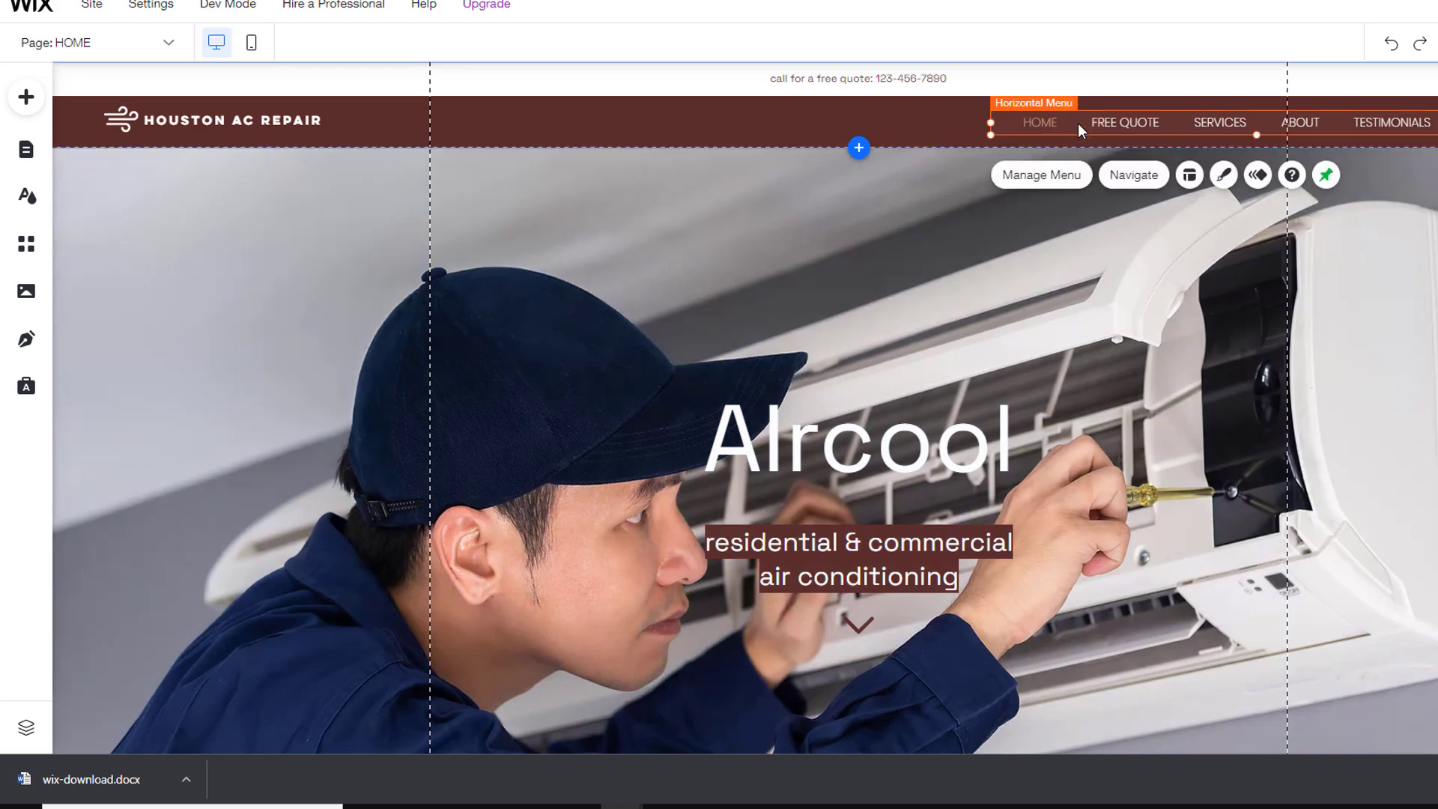
pyautogui.click(282, 127)
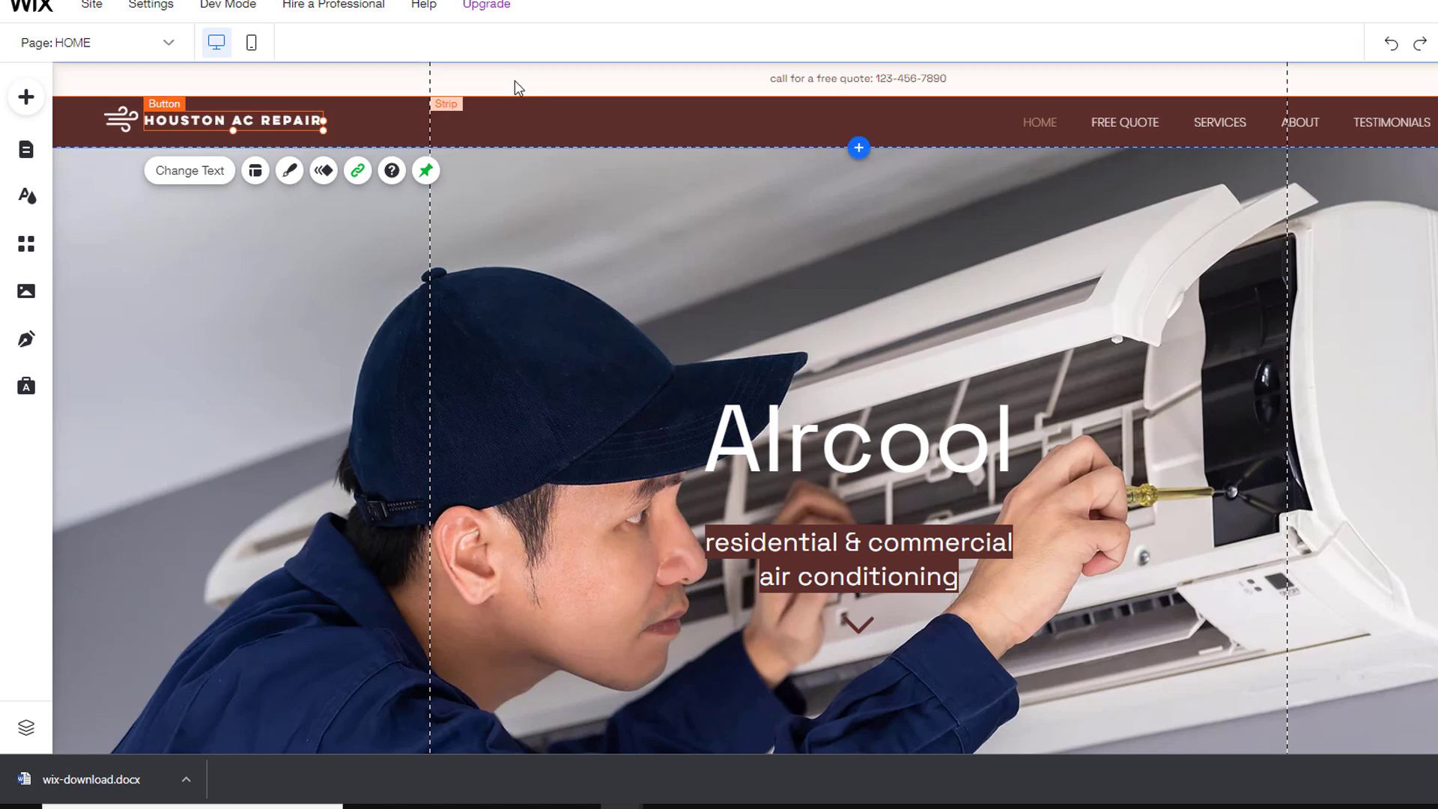
pyautogui.click(511, 79)
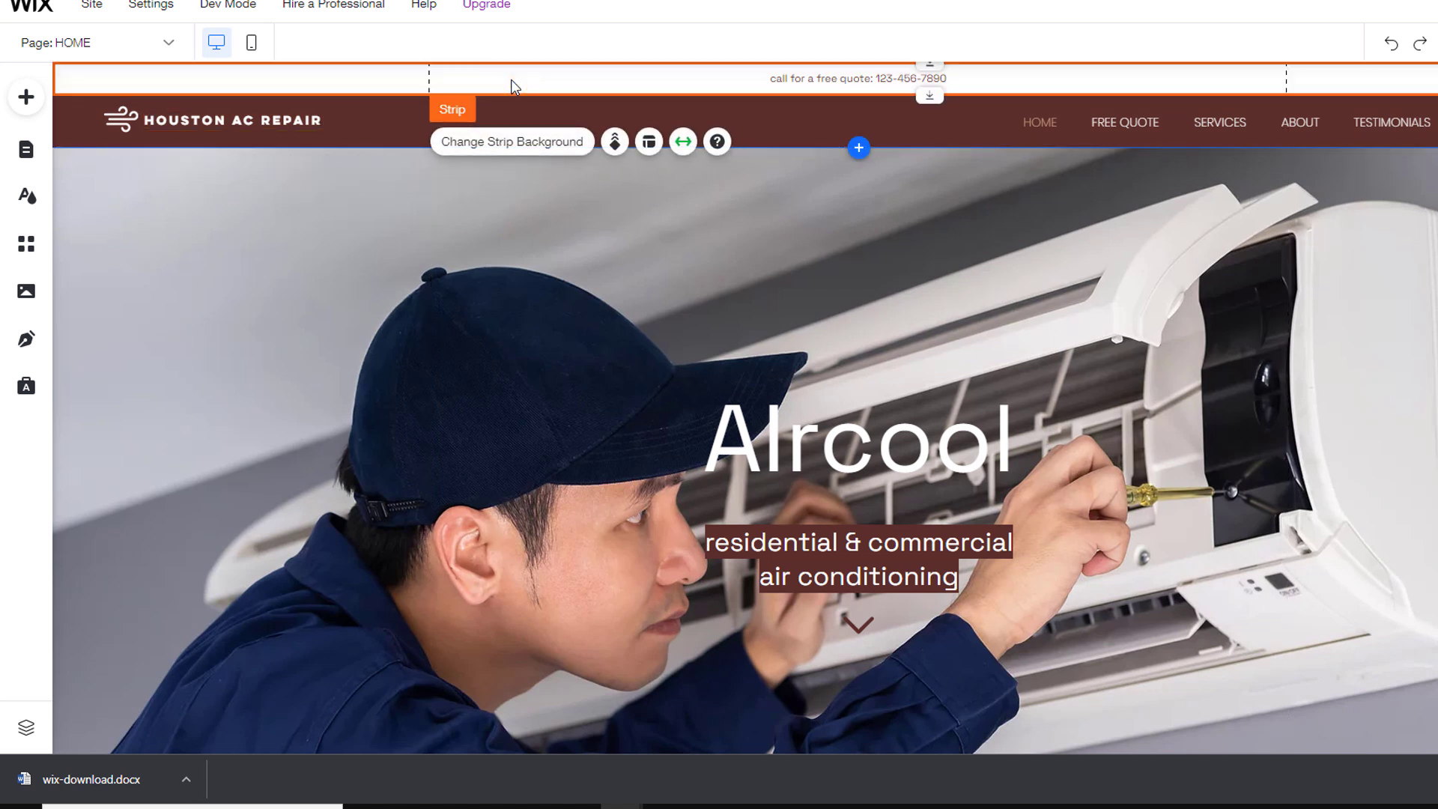
pyautogui.rightClick(511, 79)
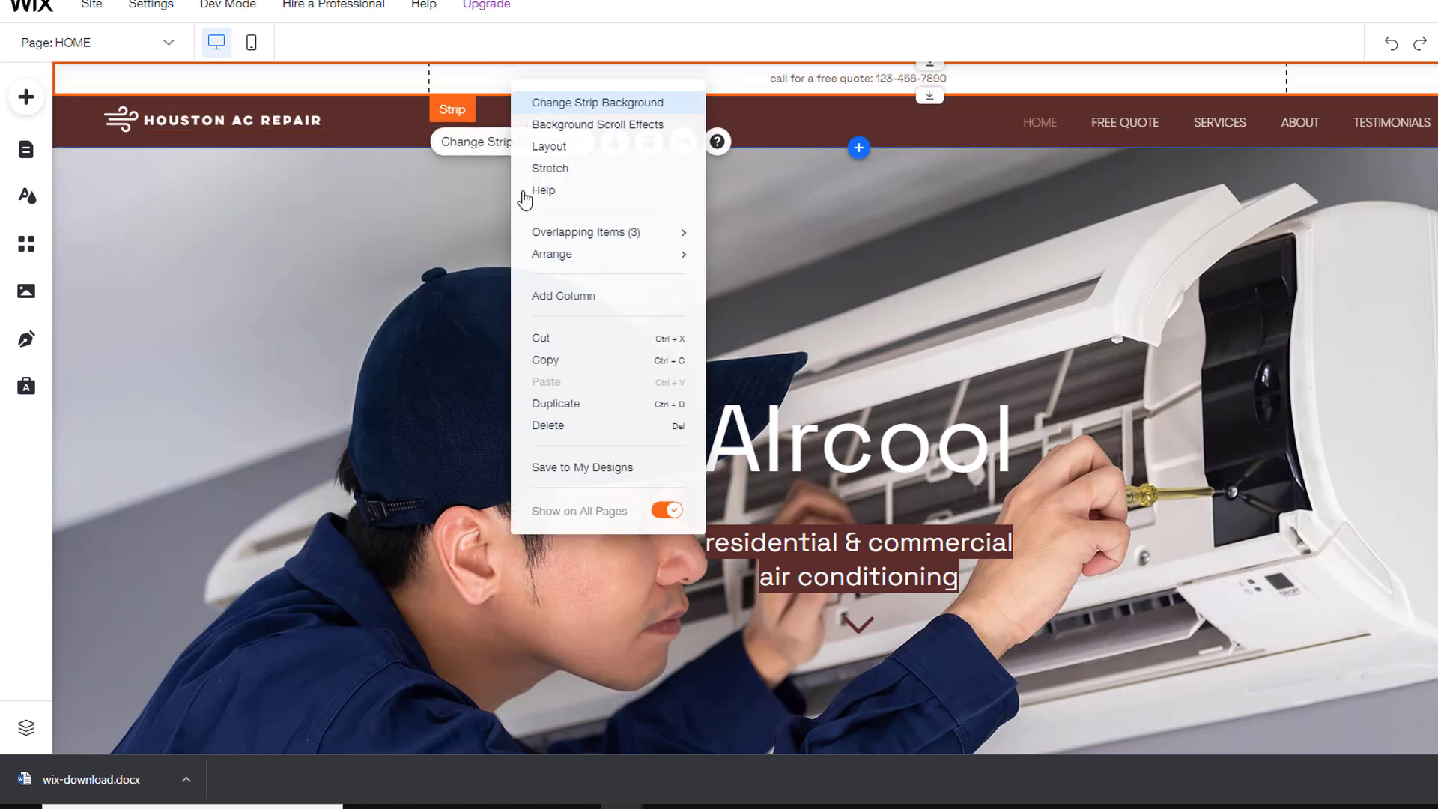
pyautogui.click(563, 424)
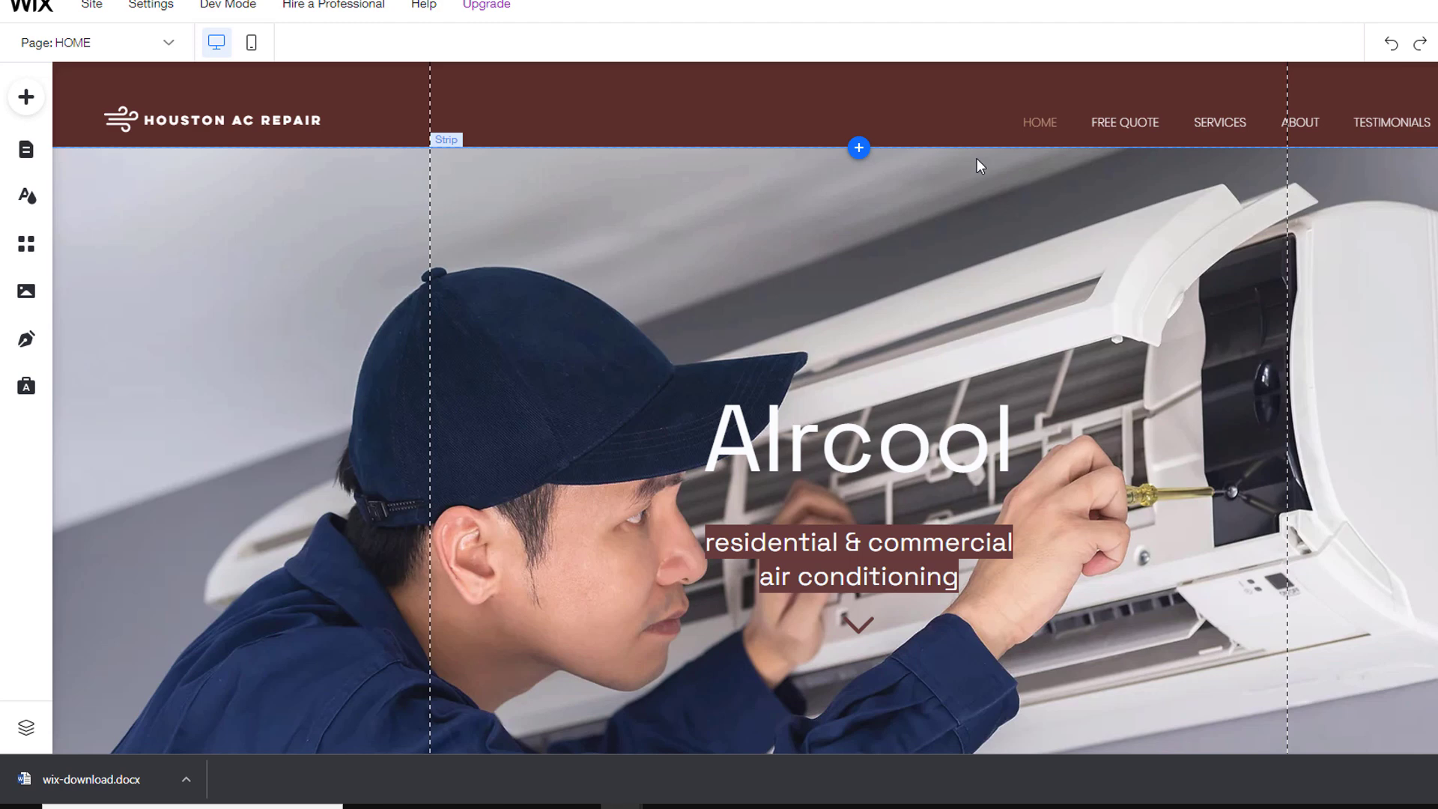
# Step: Shorten the header slightly and place the wind logo beside HOUSTON AC REPAIR
pyautogui.click(962, 146)
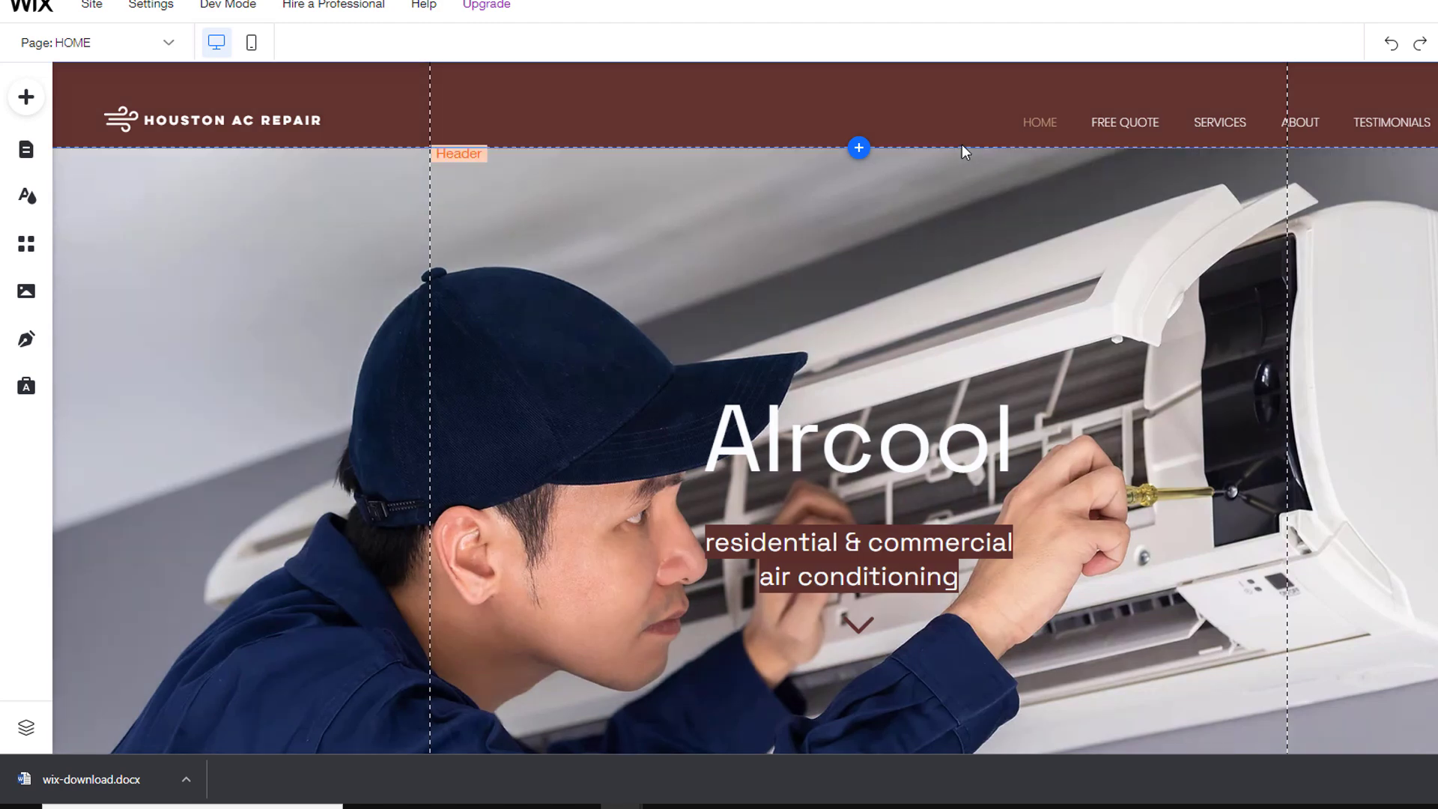
pyautogui.moveTo(962, 147)
pyautogui.mouseDown()
pyautogui.moveTo(963, 102)
pyautogui.moveTo(973, 133)
pyautogui.mouseUp()
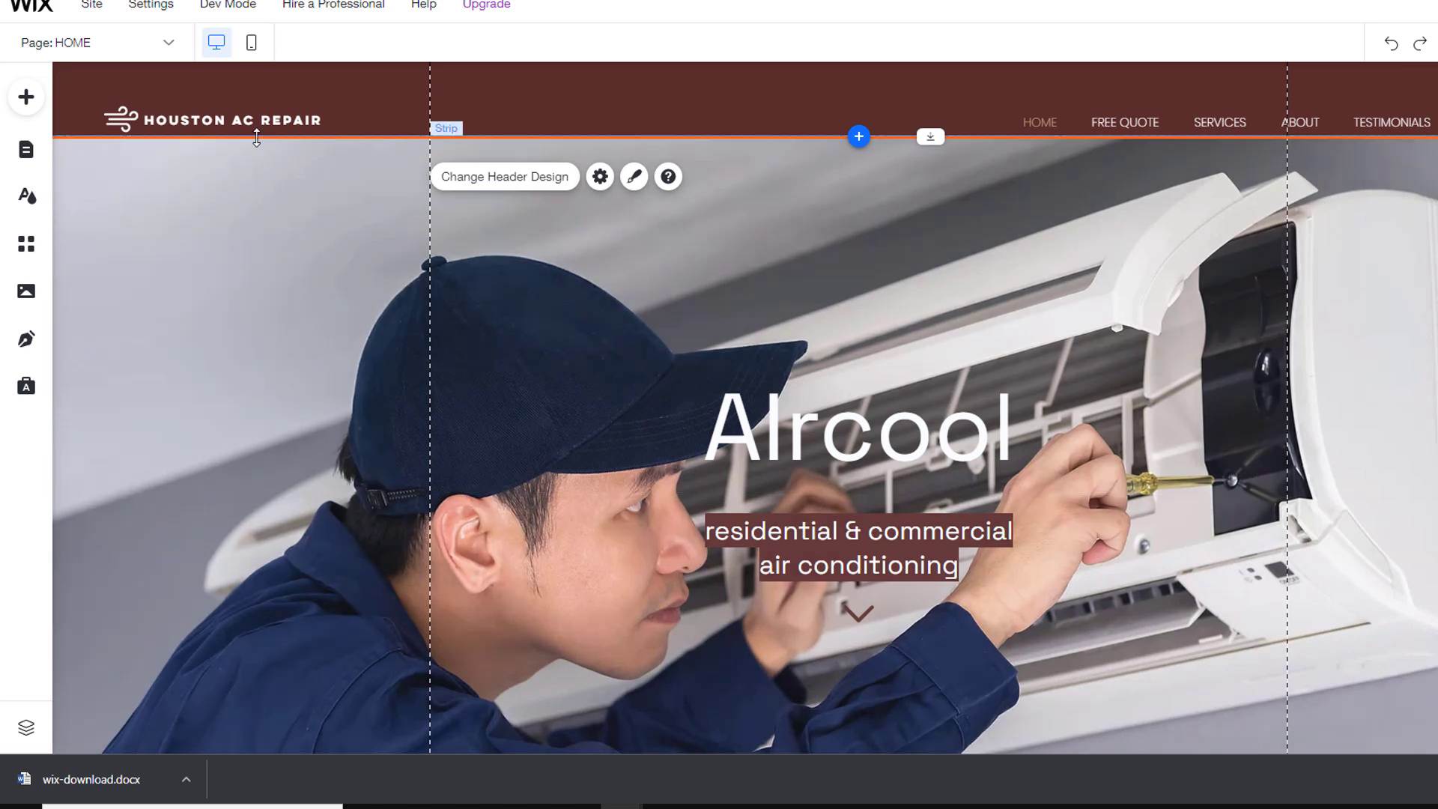
pyautogui.click(184, 119)
pyautogui.moveTo(183, 119); pyautogui.dragTo(275, 102)
pyautogui.click(122, 119)
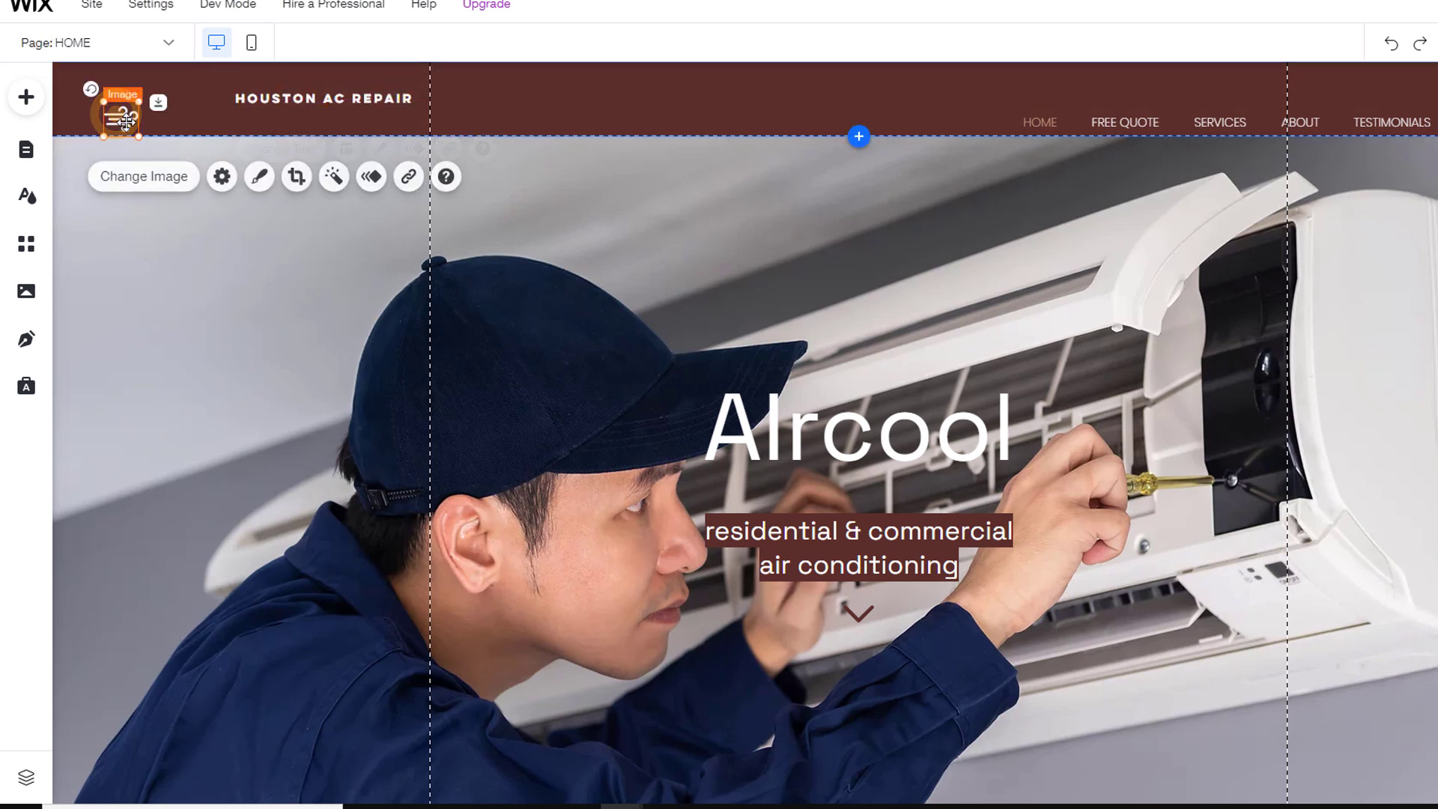
pyautogui.moveTo(126, 122); pyautogui.dragTo(212, 103)
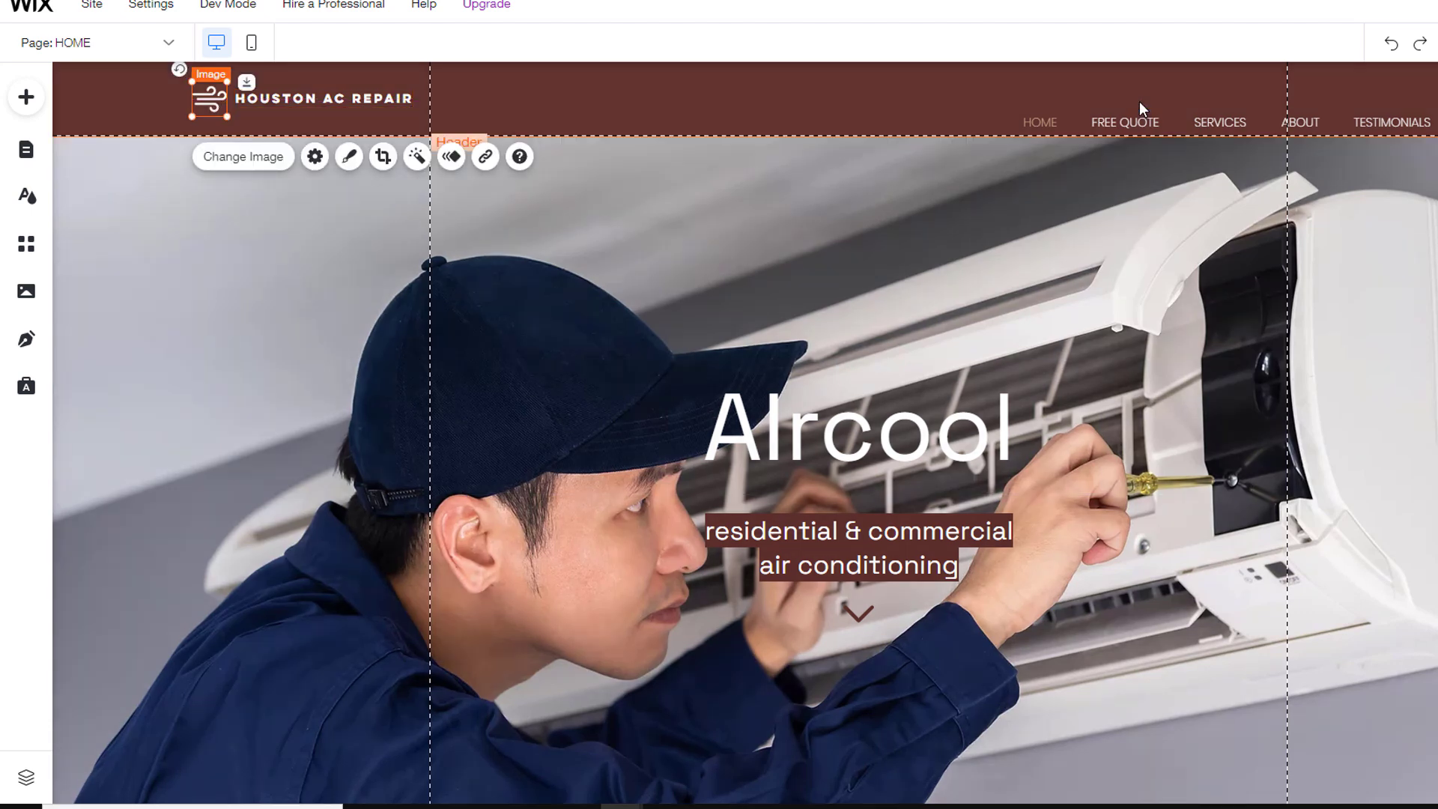
# Step: Unpin the navigation menu from the screen and move it into the header
pyautogui.click(1151, 128)
pyautogui.click(1075, 109)
pyautogui.moveTo(1086, 123); pyautogui.dragTo(979, 105)
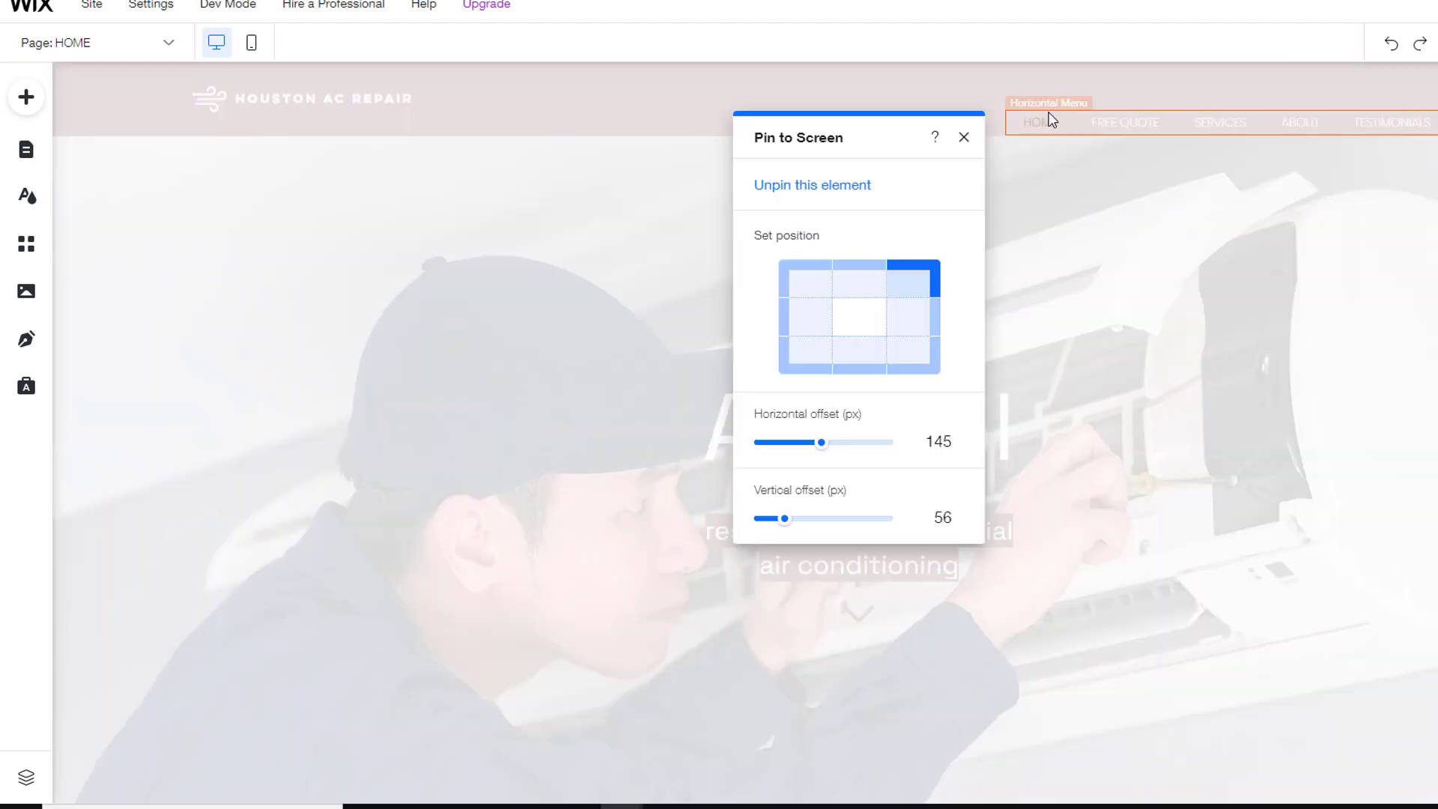
pyautogui.click(964, 138)
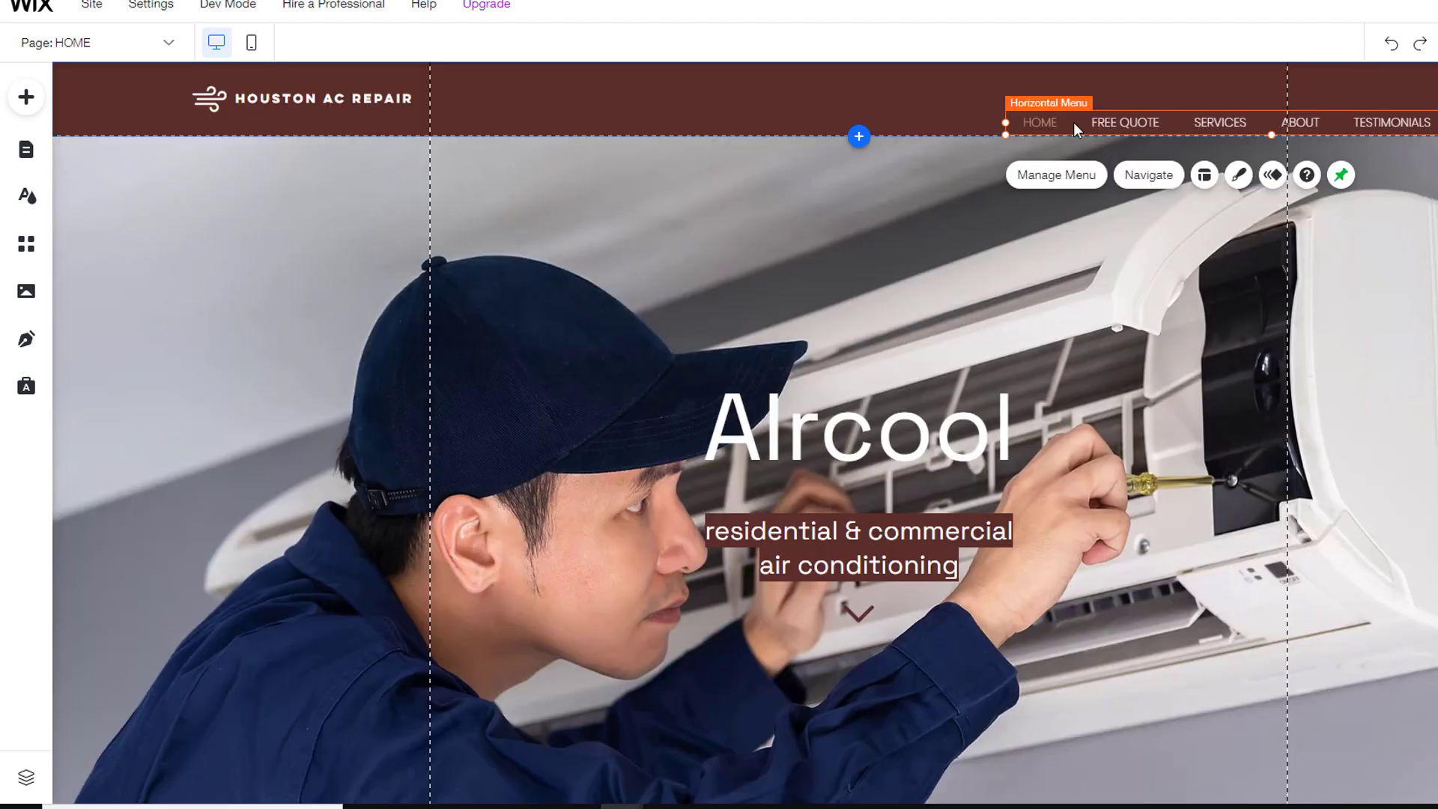
pyautogui.scroll(-10, 1039, 354)
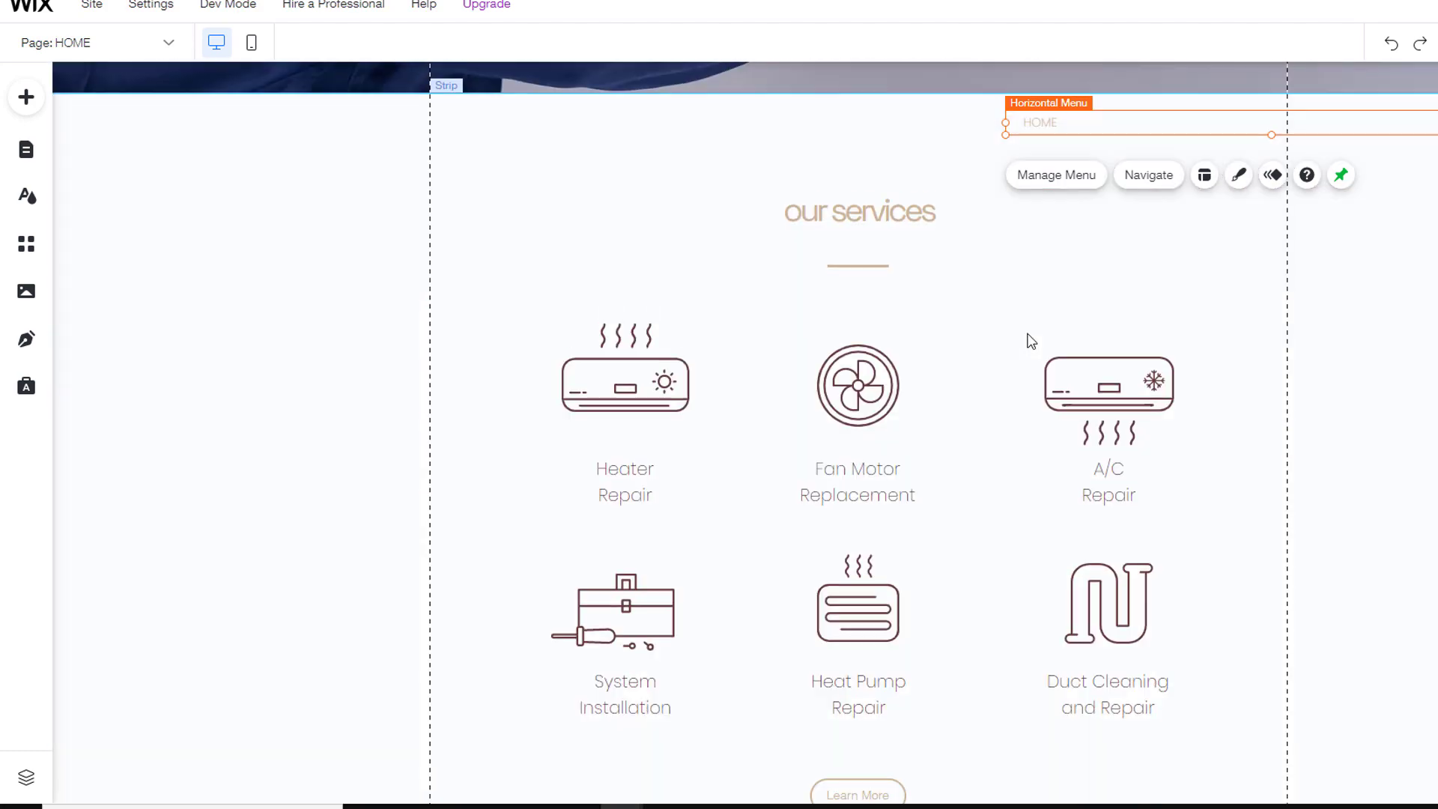
pyautogui.scroll(2, 1030, 335)
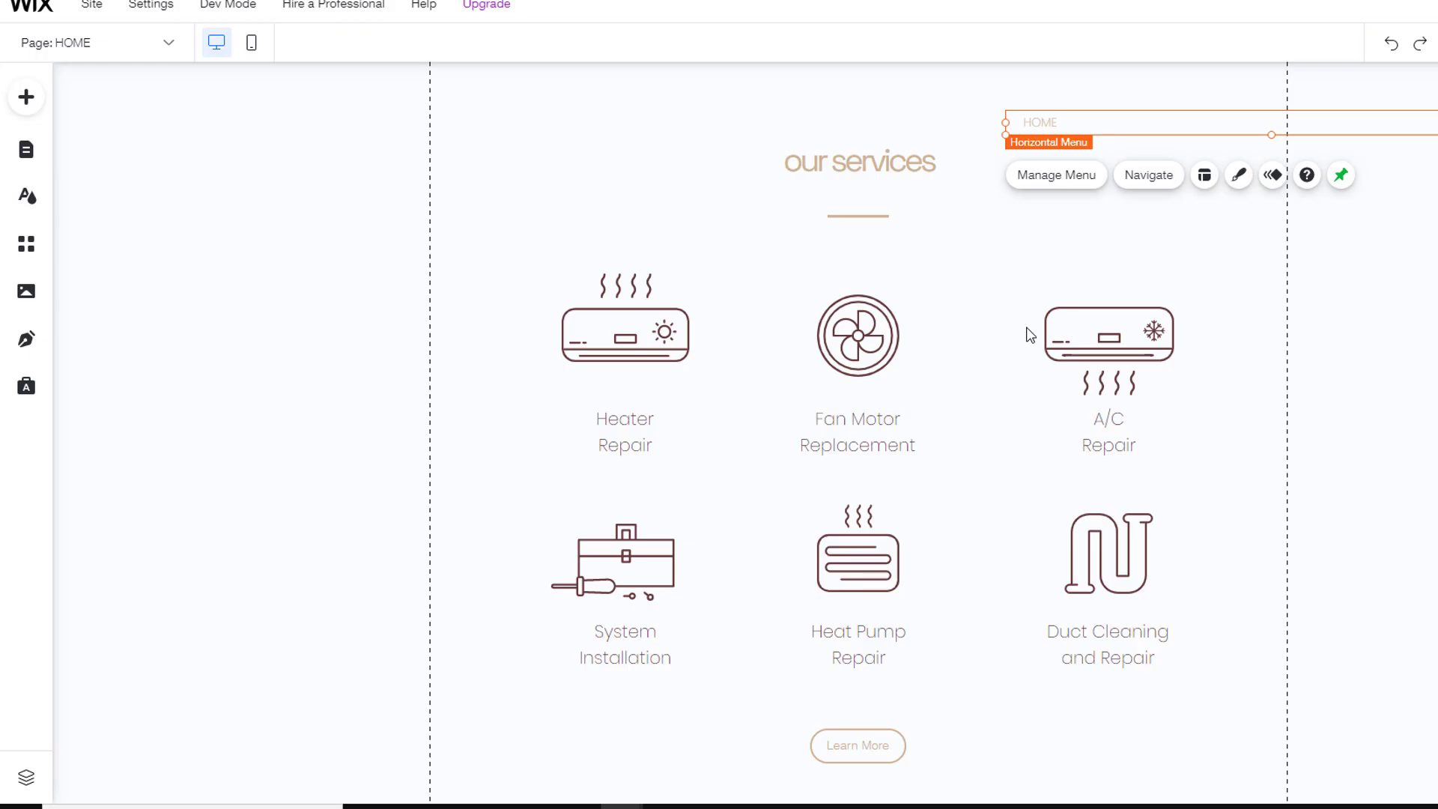
pyautogui.scroll(8, 1026, 335)
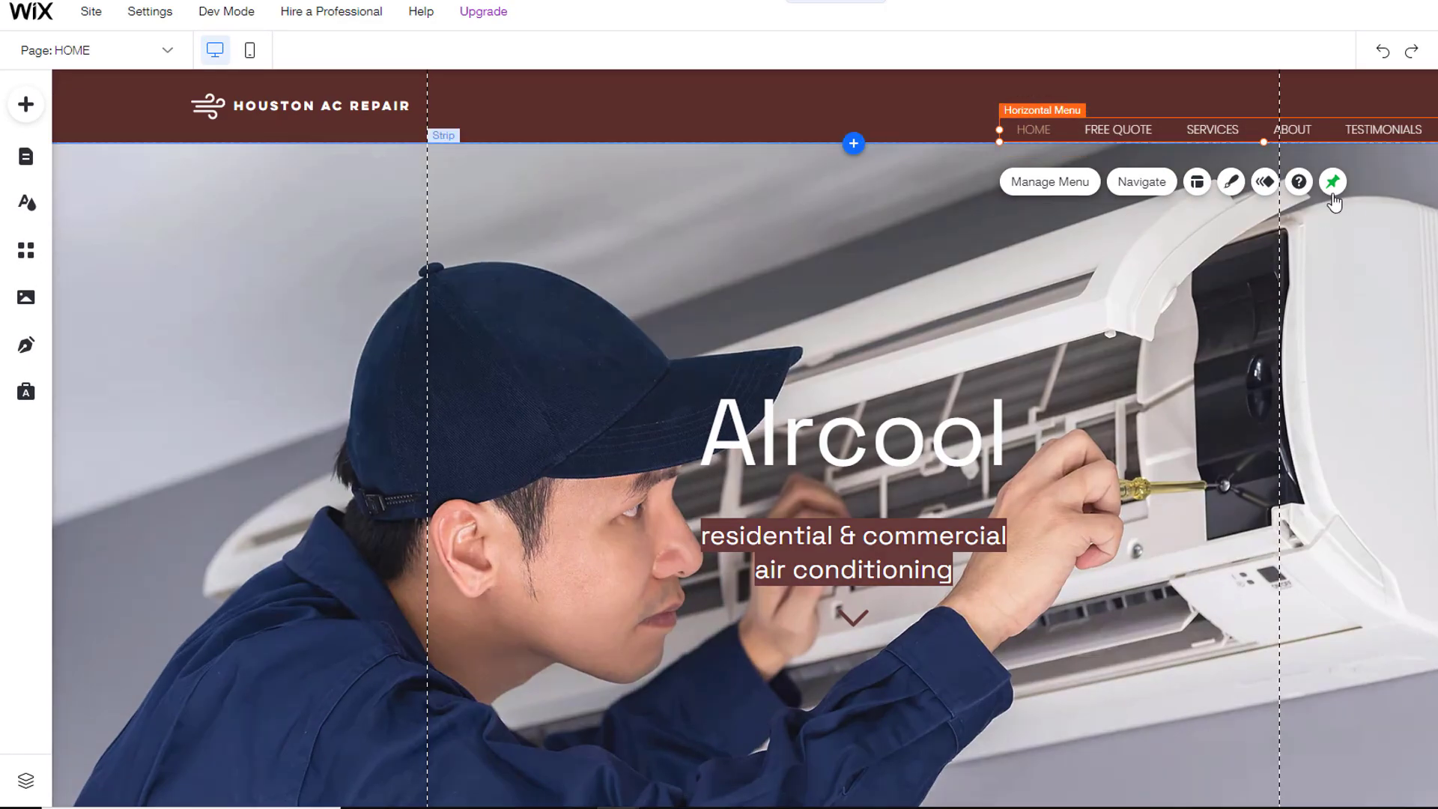
pyautogui.click(1332, 181)
pyautogui.click(827, 192)
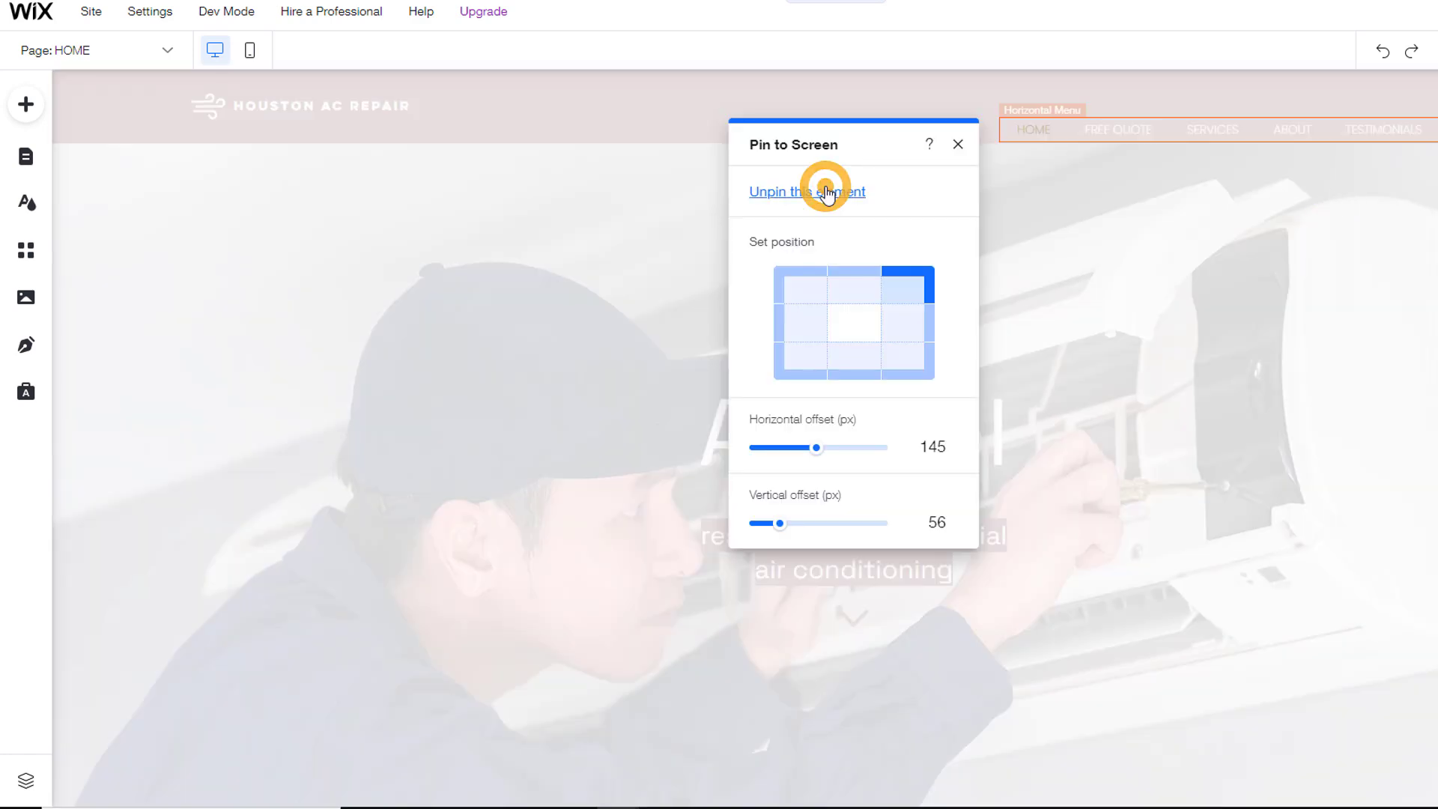
pyautogui.moveTo(1056, 112); pyautogui.dragTo(677, 90)
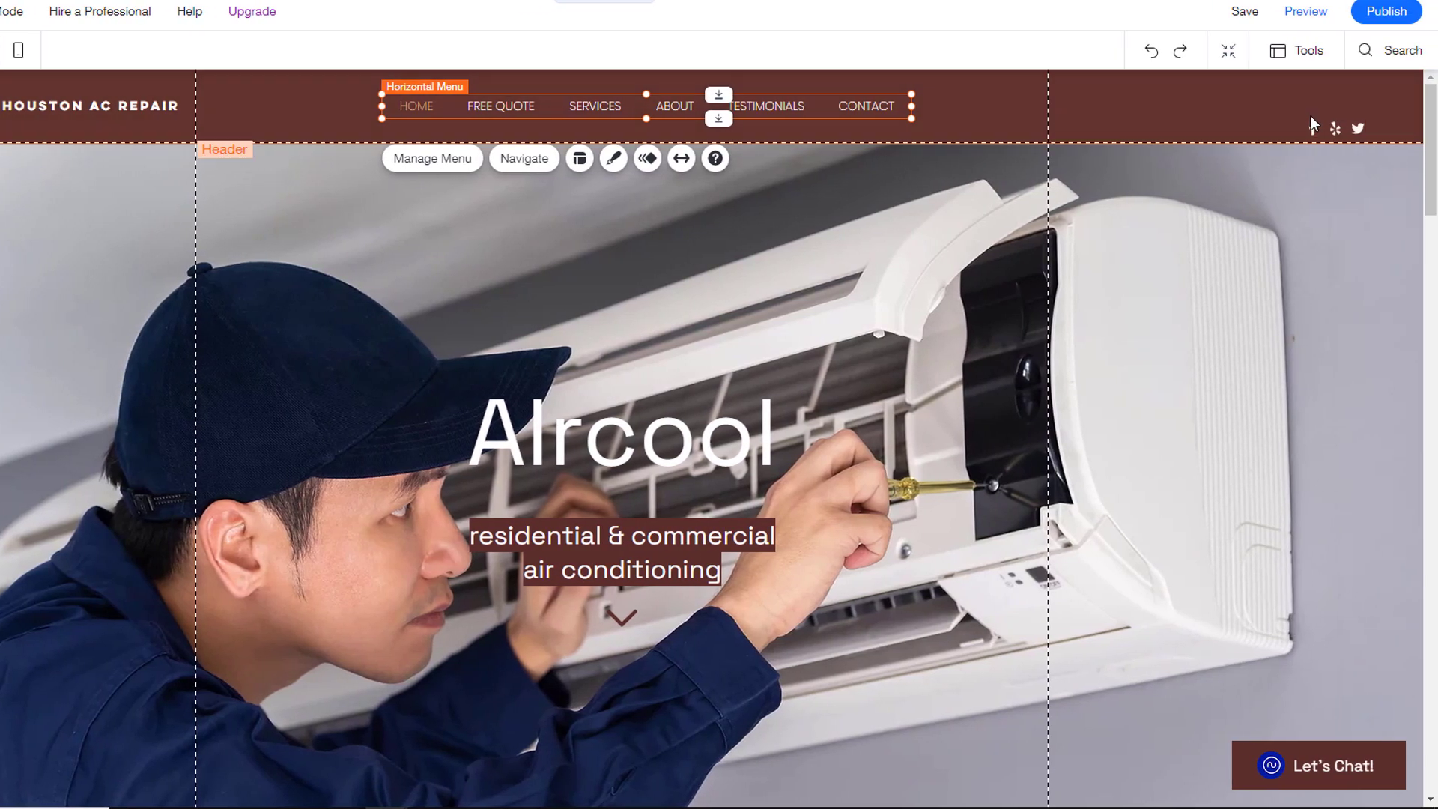
# Step: Unpin the social icons bar and attach it at the header's right
pyautogui.click(1429, 129)
pyautogui.click(1402, 181)
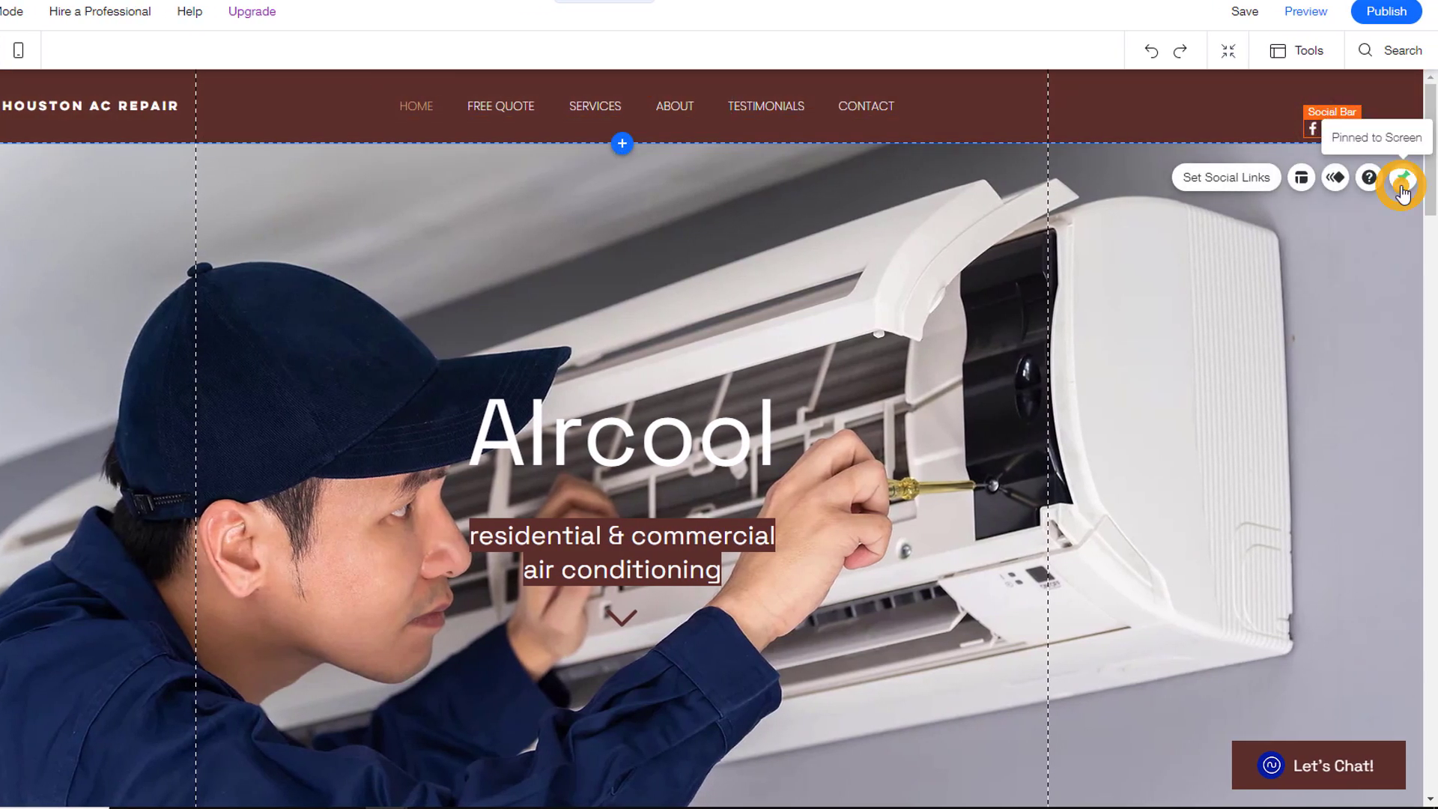
pyautogui.click(1154, 188)
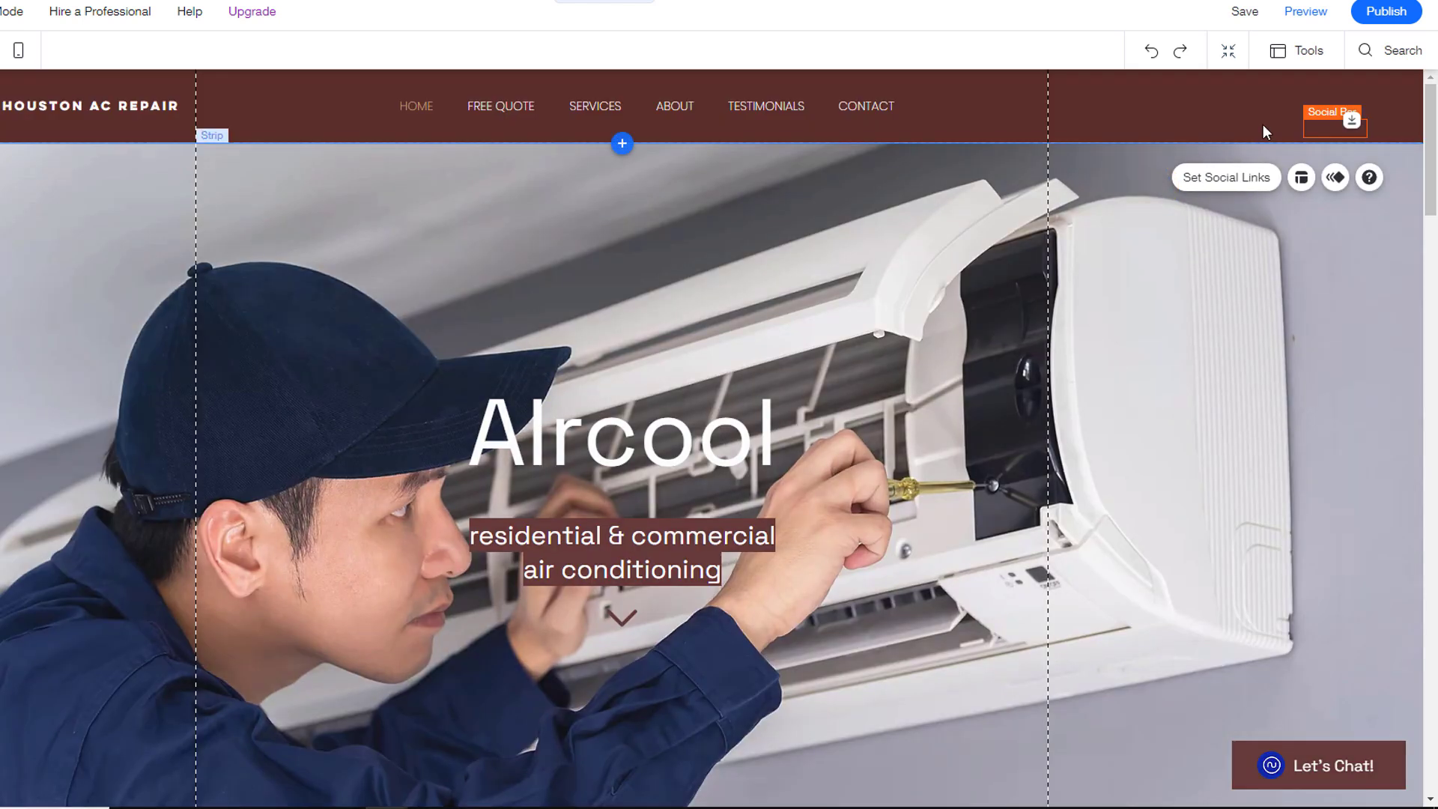
pyautogui.moveTo(1370, 116); pyautogui.dragTo(1058, 103)
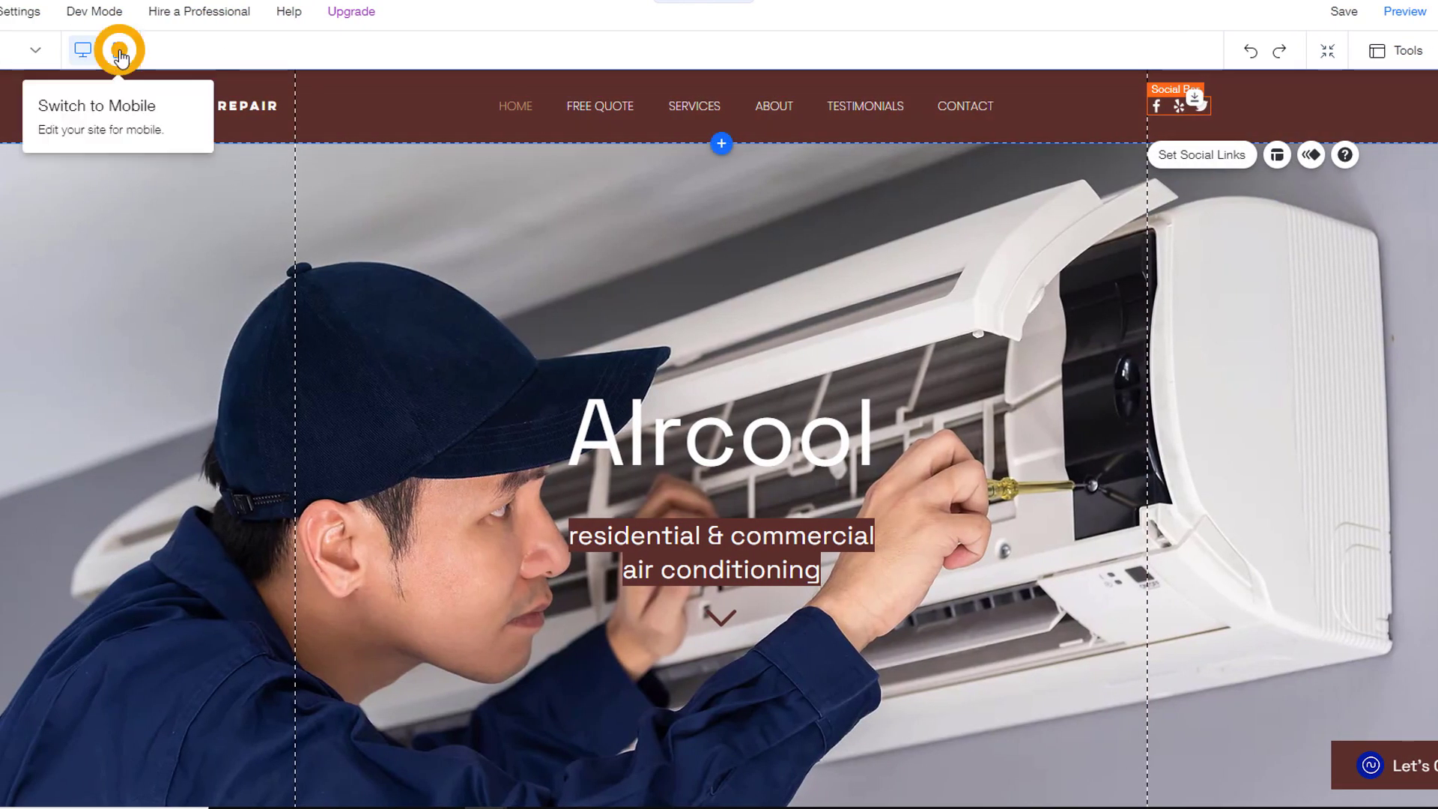
# Step: In mobile view, hide the social icons, move the logo left, and save the site
pyautogui.click(119, 51)
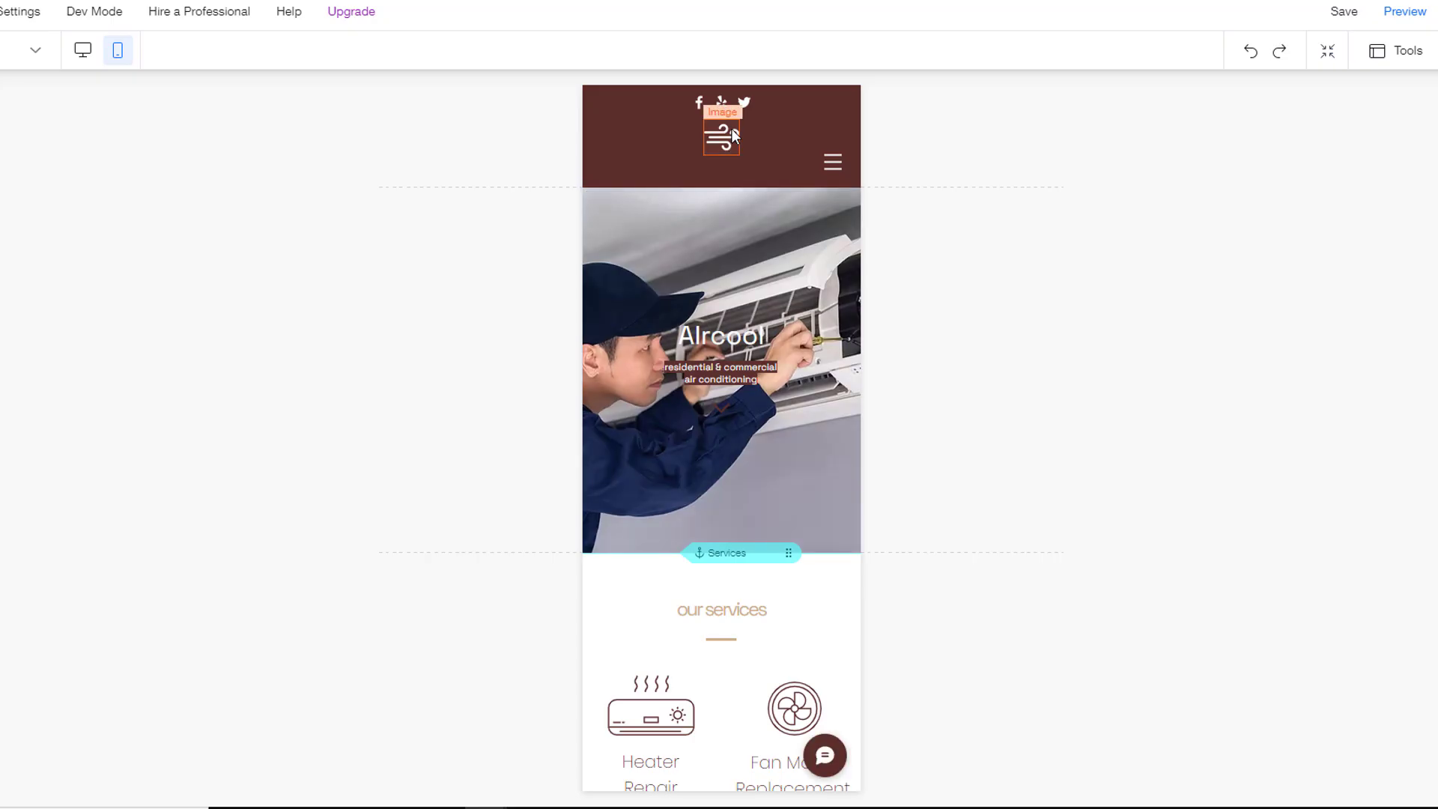
pyautogui.click(735, 104)
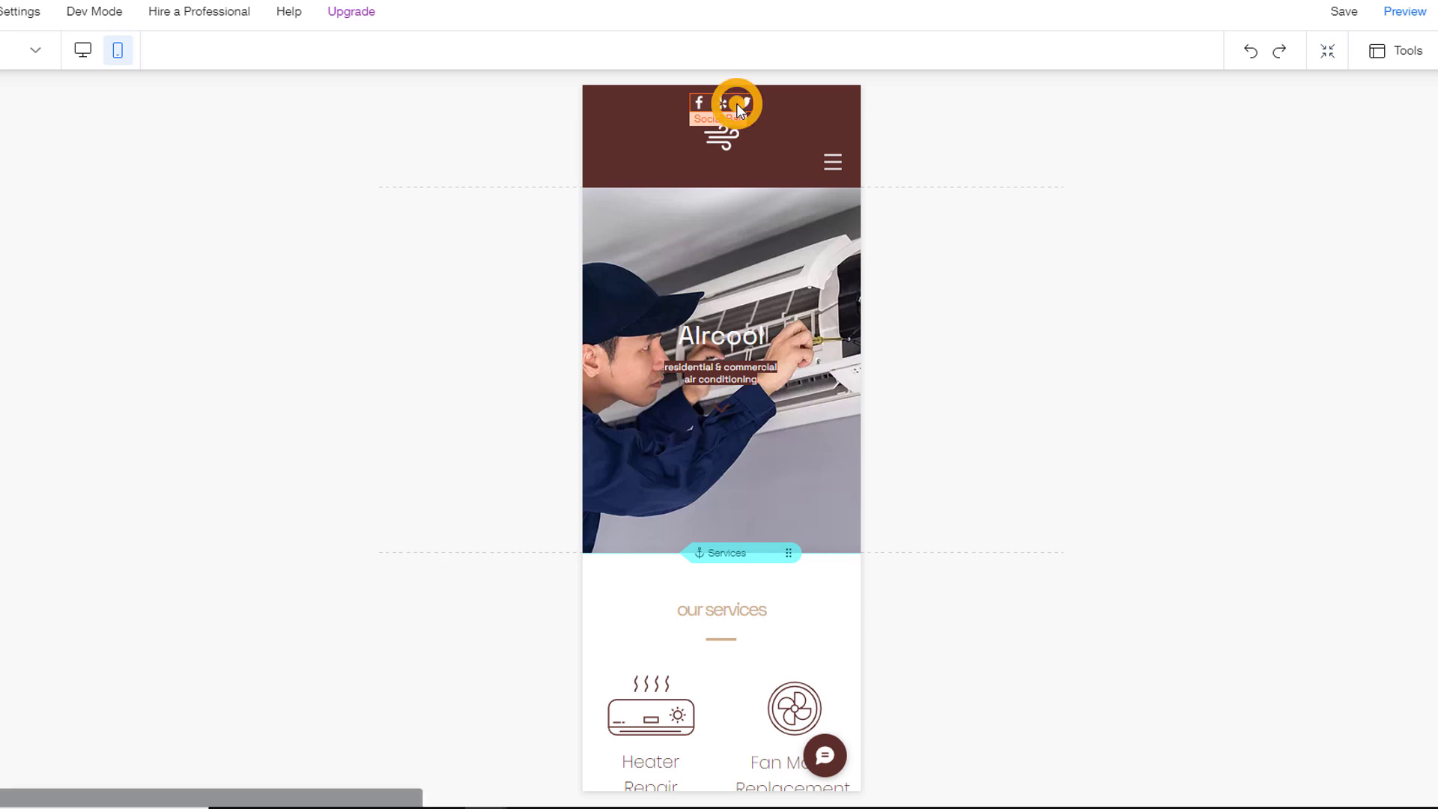
pyautogui.press('Delete')
pyautogui.moveTo(721, 123); pyautogui.dragTo(608, 145)
pyautogui.moveTo(829, 139); pyautogui.dragTo(826, 123)
pyautogui.moveTo(614, 139); pyautogui.dragTo(614, 128)
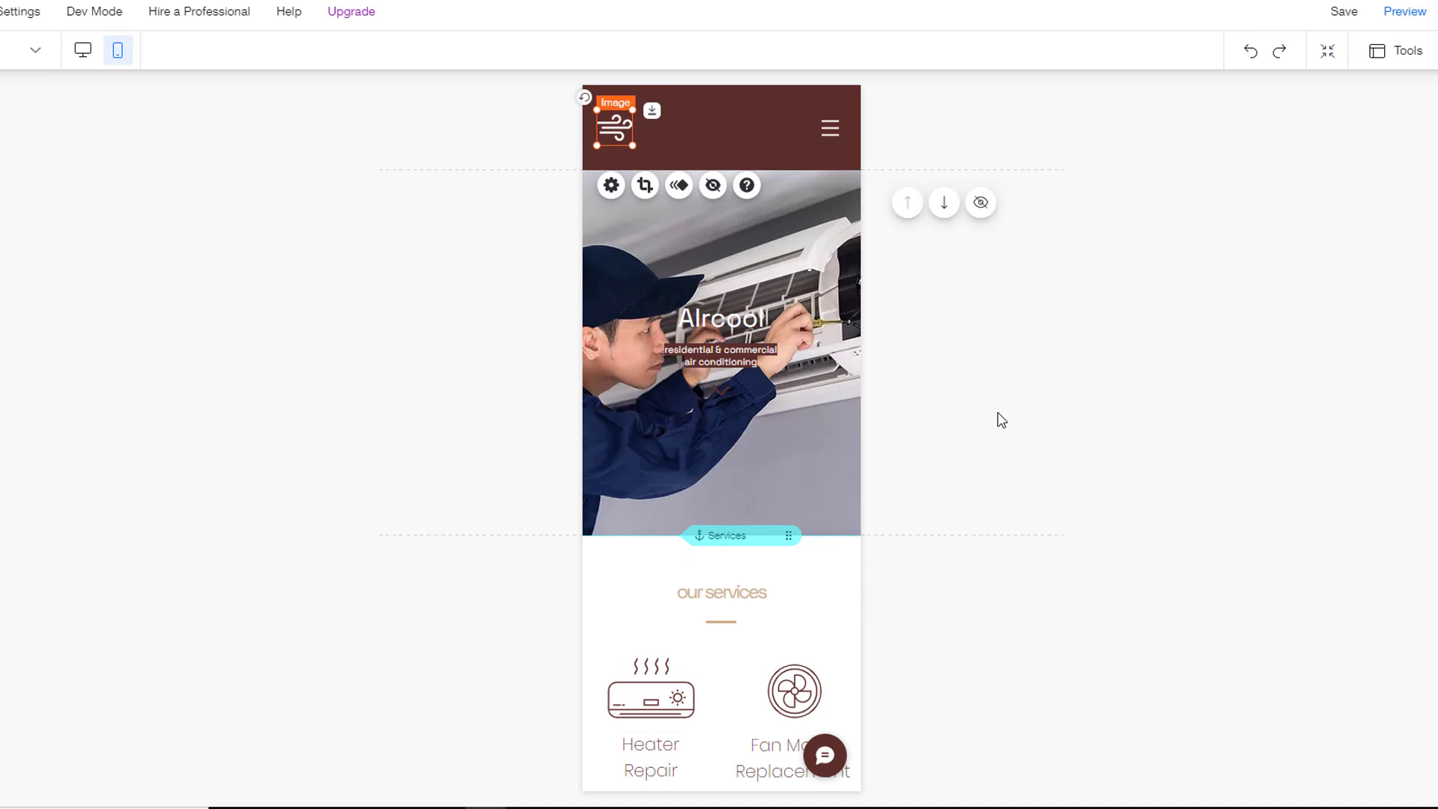
pyautogui.click(1343, 17)
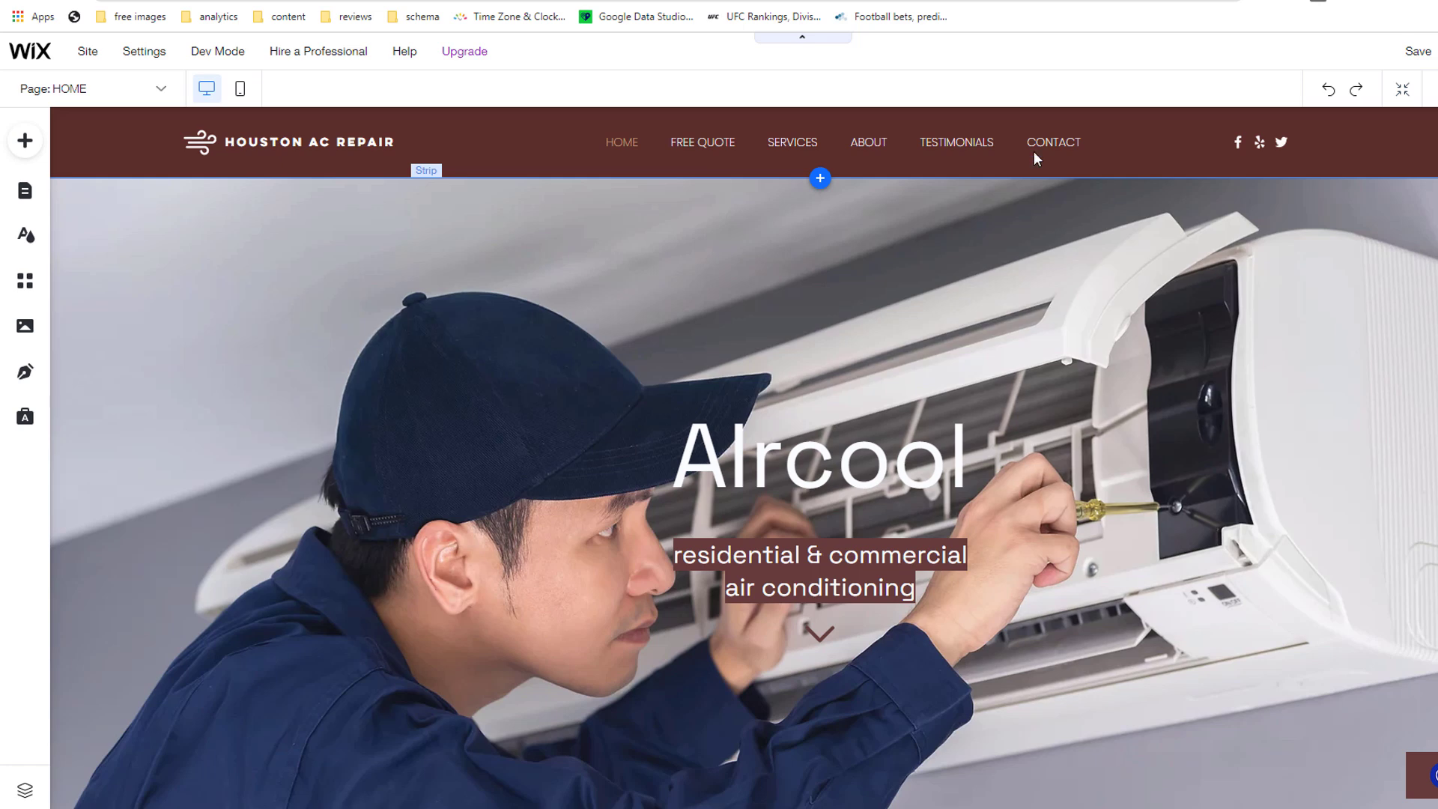
# Step: Apply the thin, light first themed horizontal style to the header menu
pyautogui.click(611, 143)
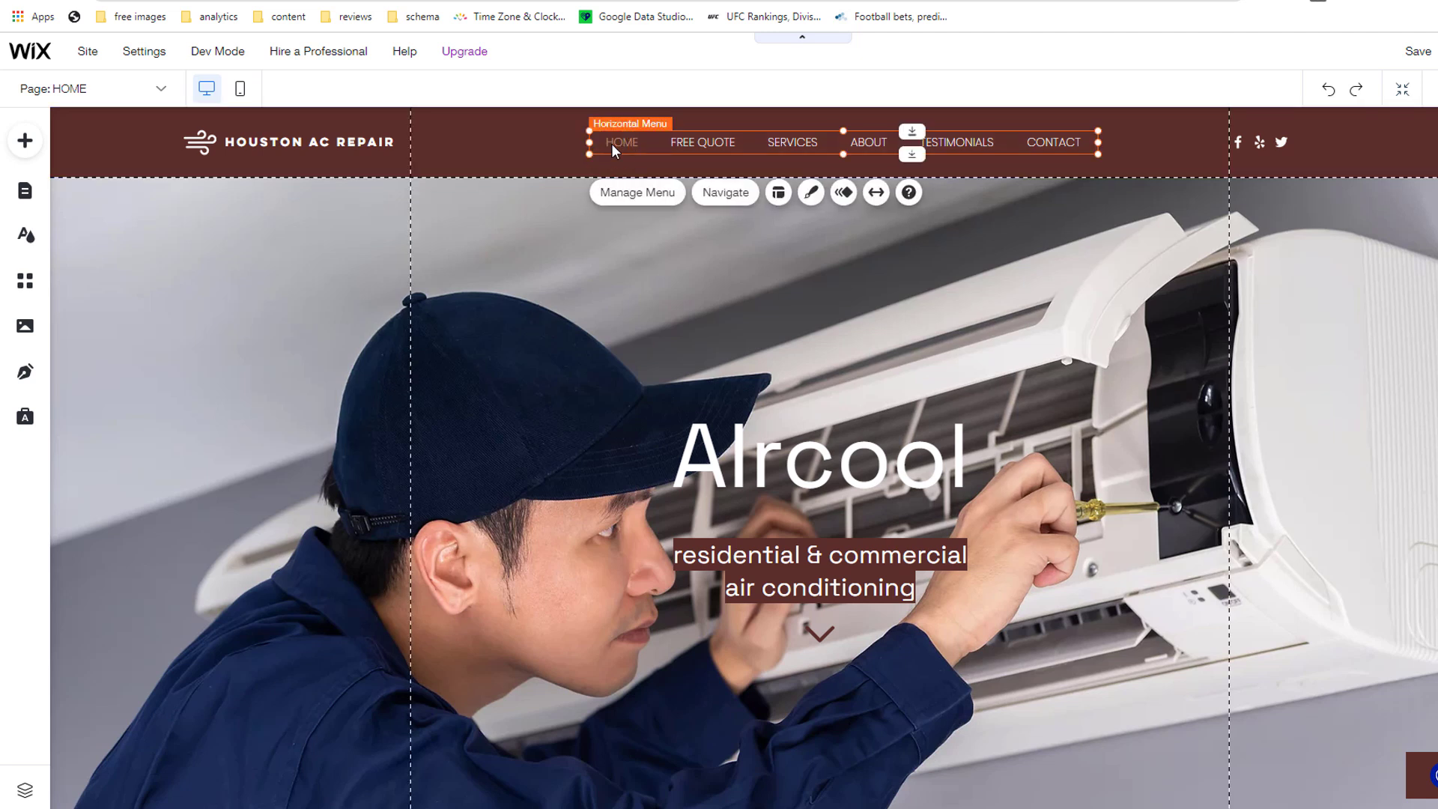
pyautogui.click(812, 194)
pyautogui.click(1177, 438)
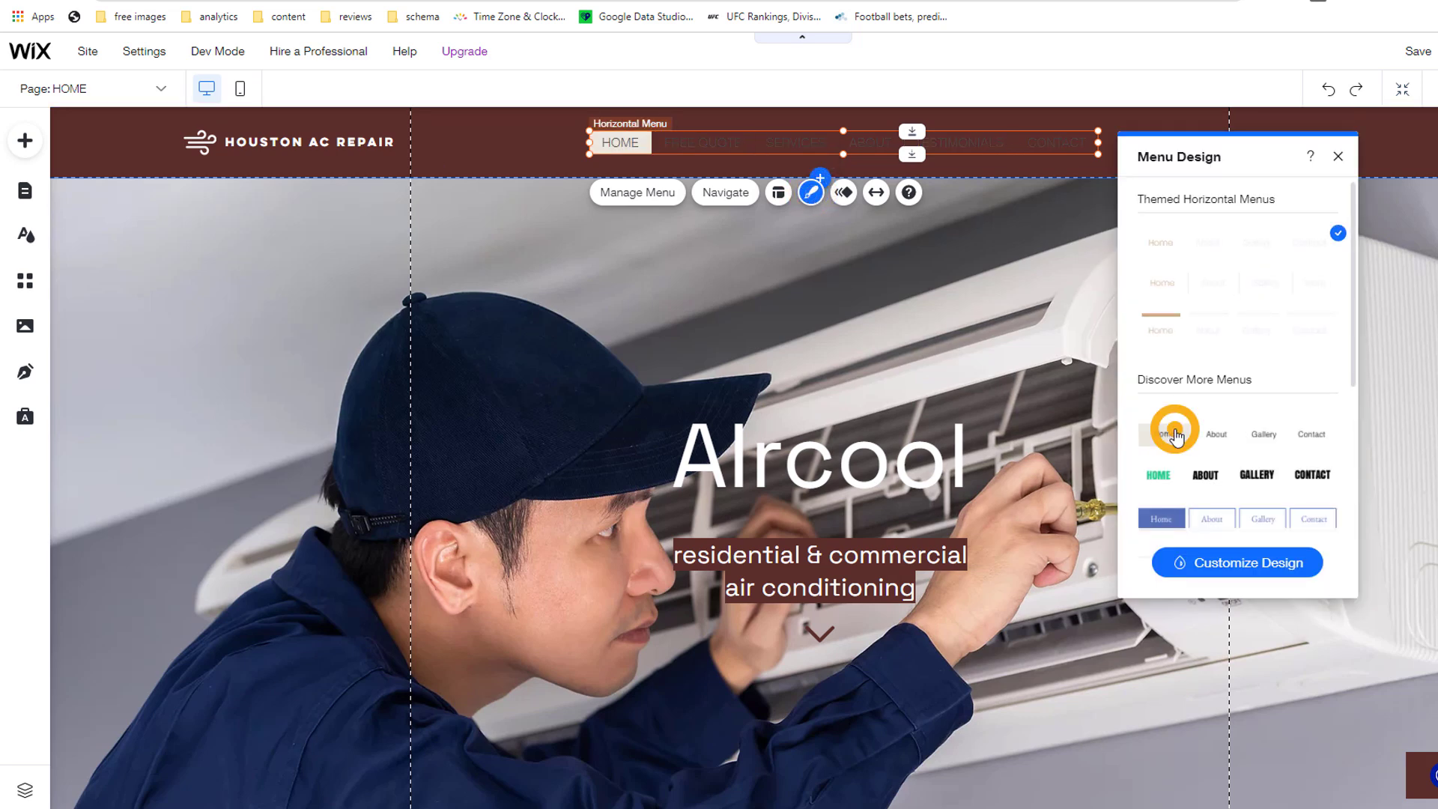
pyautogui.click(1171, 479)
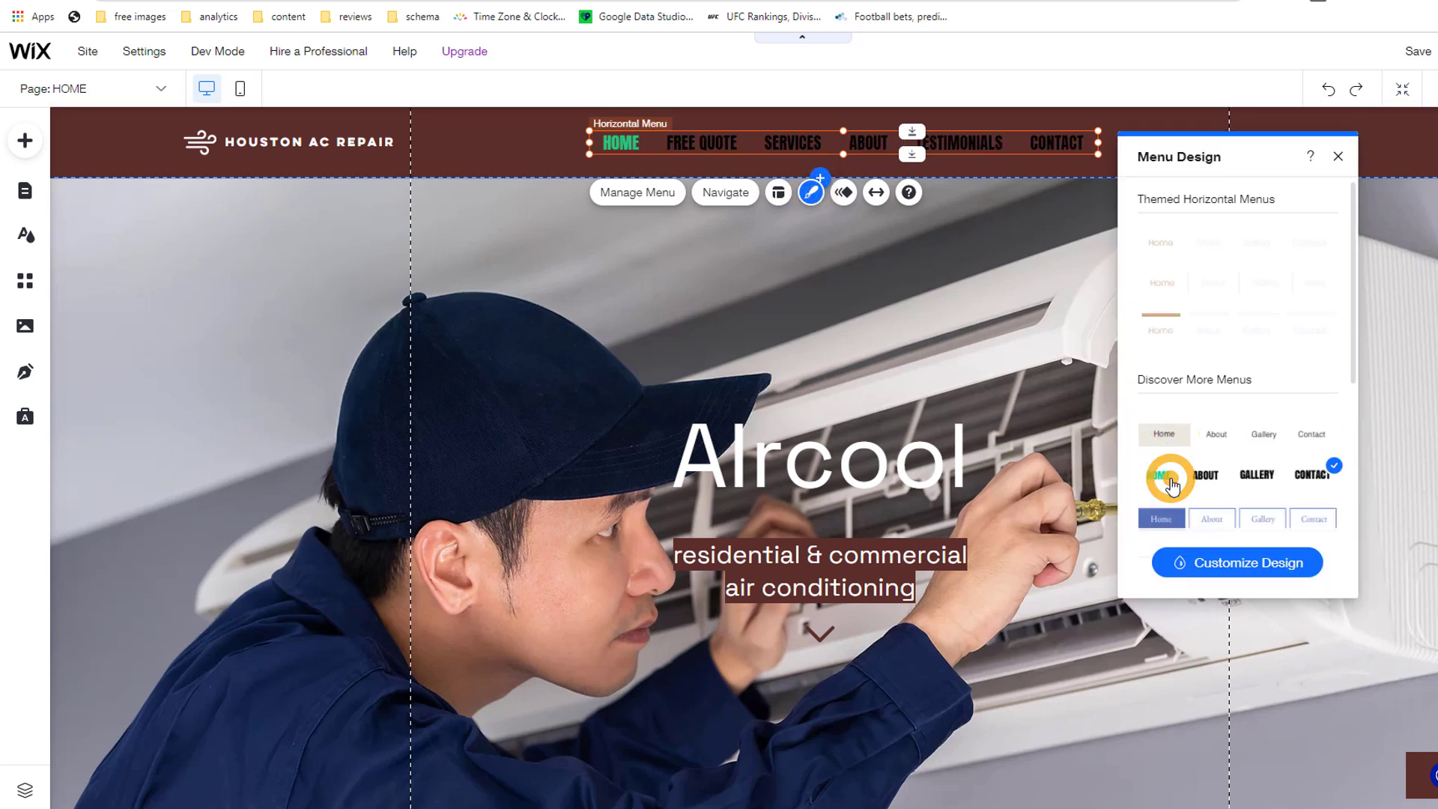
pyautogui.click(1172, 259)
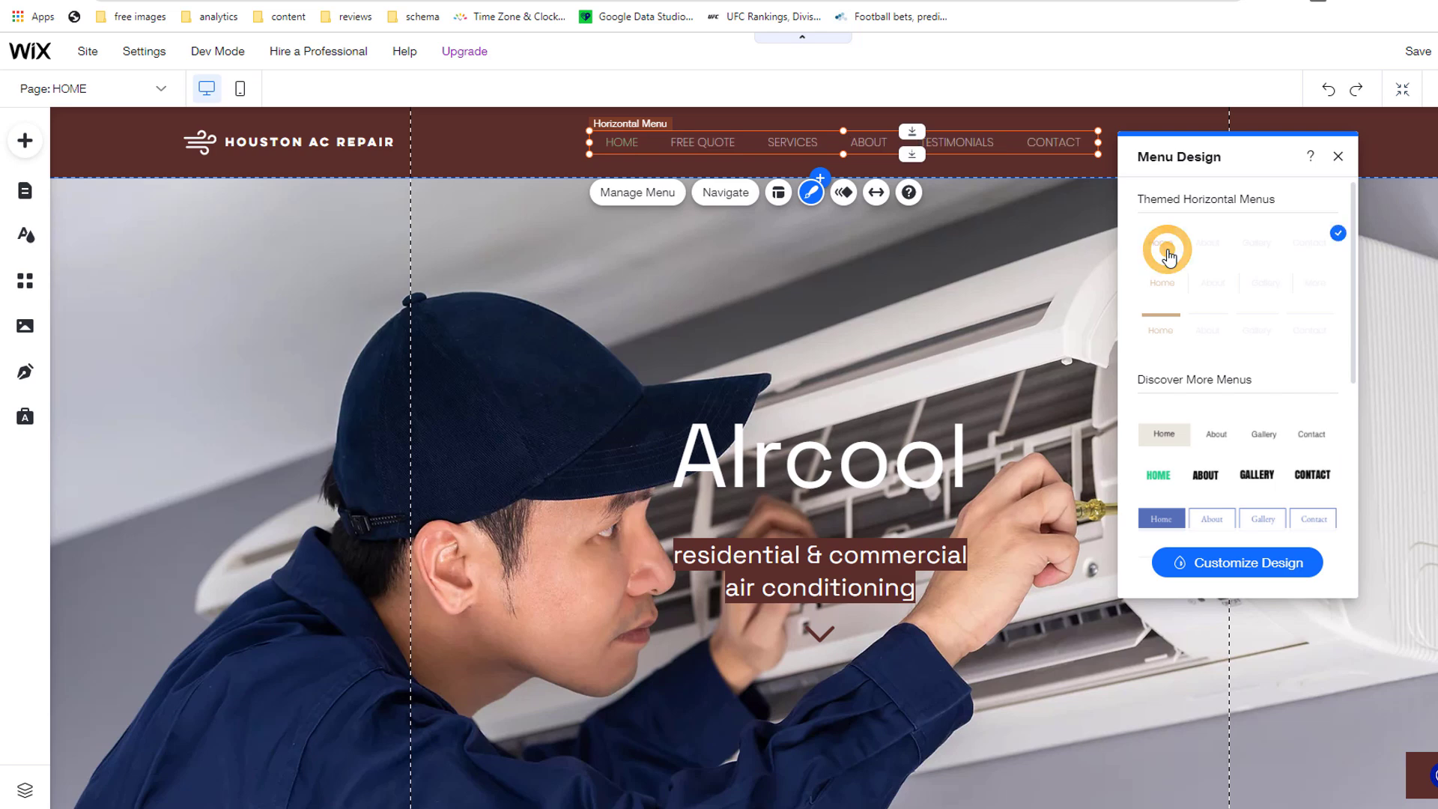
# Step: Set the menu's text font size to 20px in its design settings
pyautogui.click(1221, 559)
pyautogui.click(1152, 302)
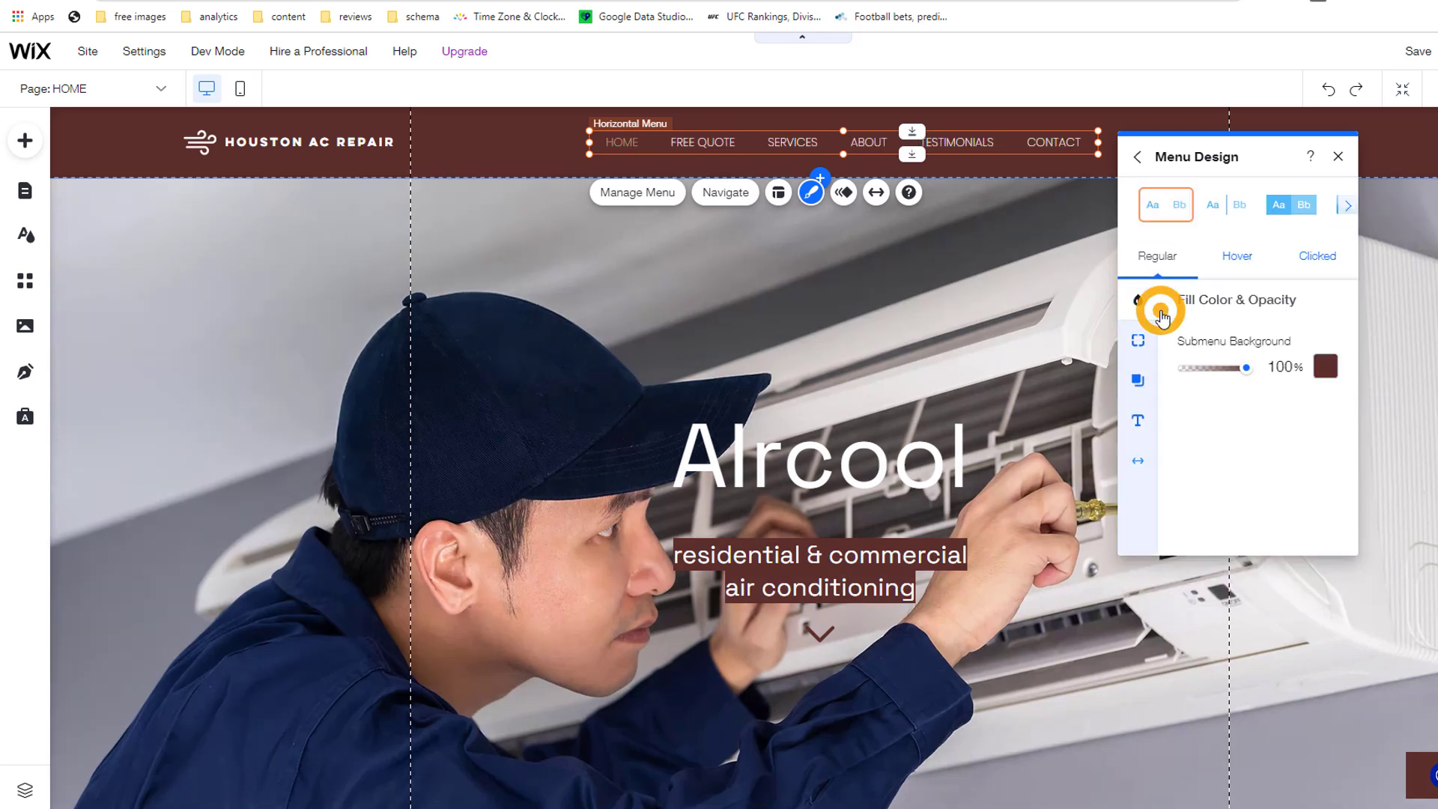
pyautogui.click(1138, 342)
pyautogui.click(1137, 380)
pyautogui.click(1140, 430)
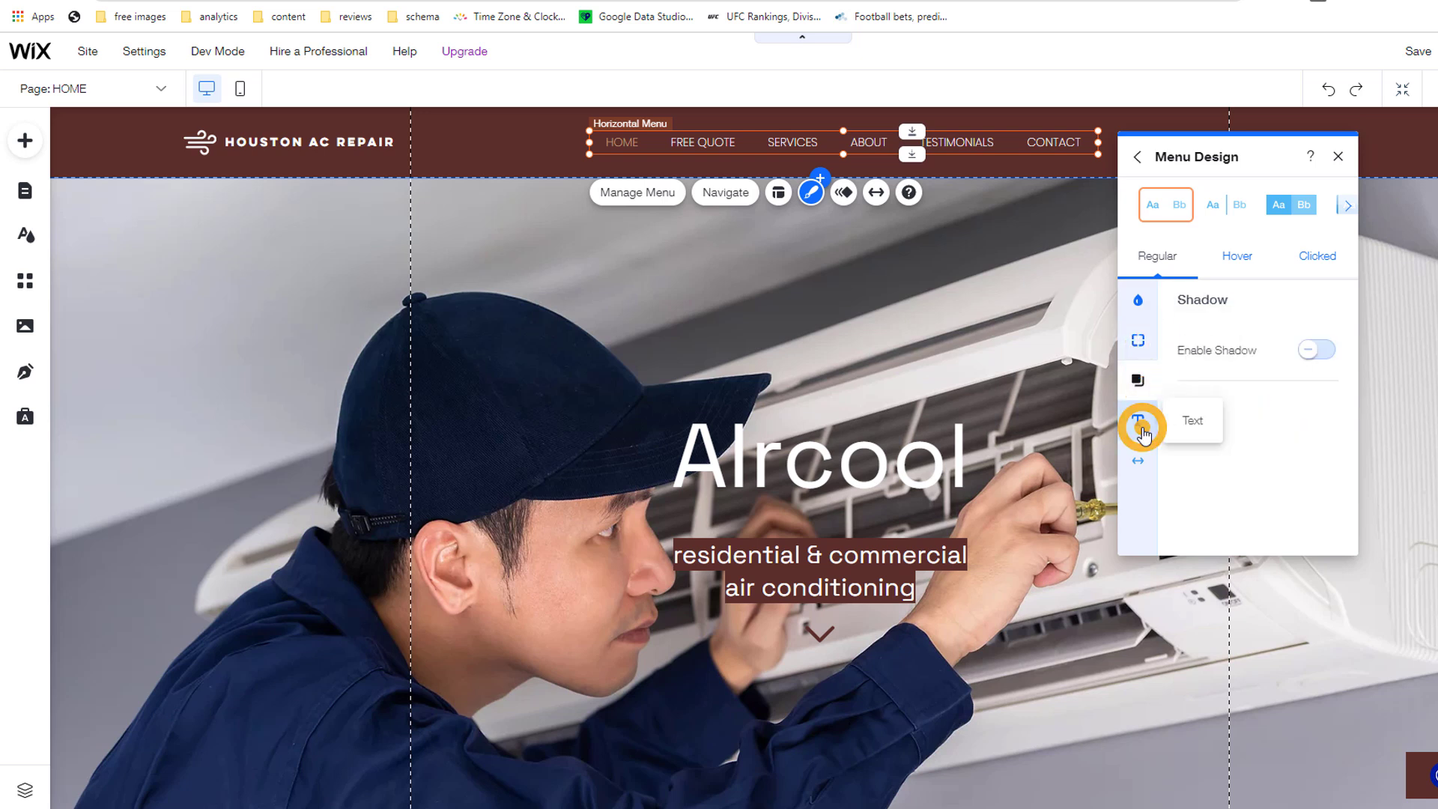
pyautogui.scroll(-2, 1282, 427)
pyautogui.click(1315, 472)
pyautogui.write('20')
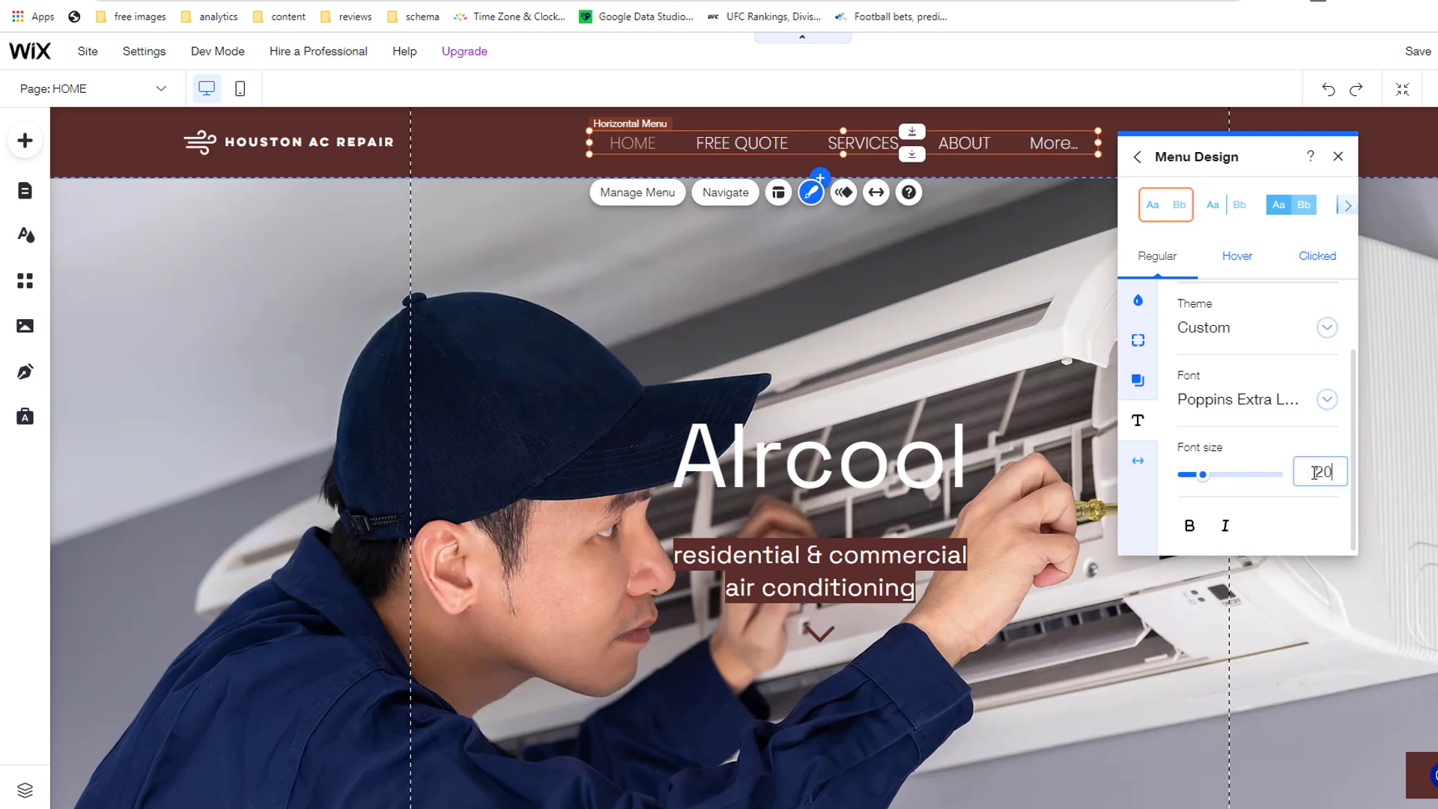
pyautogui.press('Return')
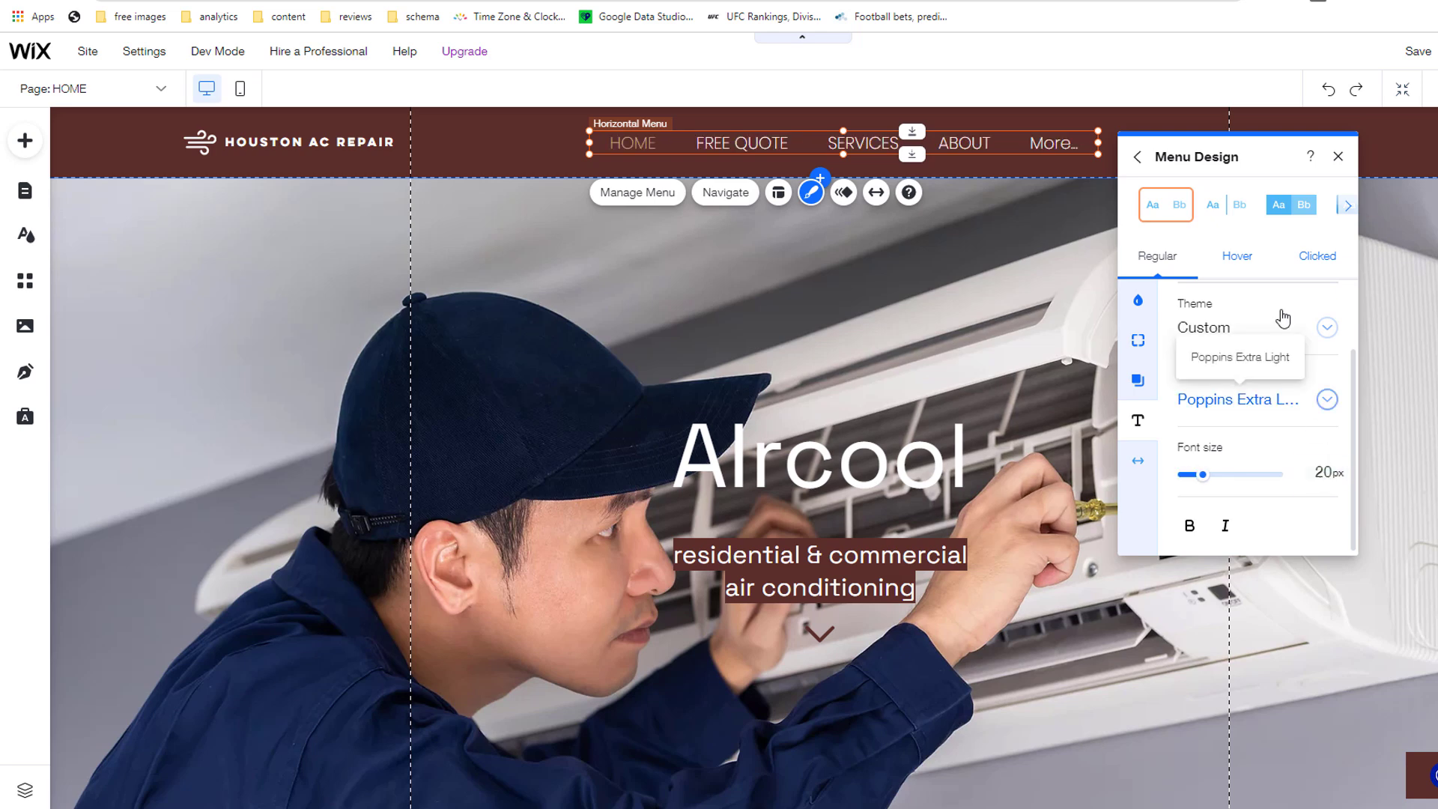
pyautogui.click(1337, 157)
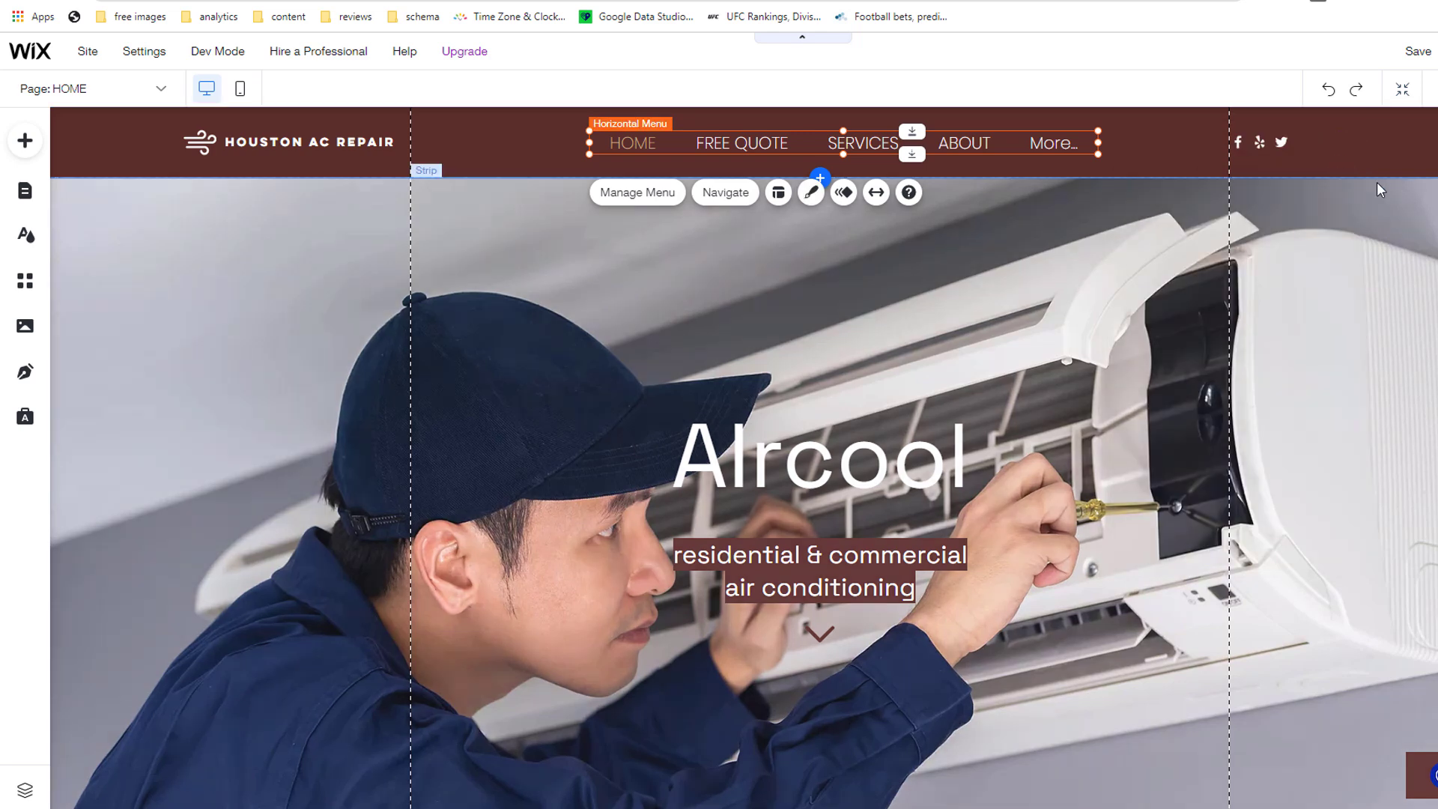
# Step: Try right-to-left menu layout, revert to left-to-right, and leave animation unchanged
pyautogui.click(779, 191)
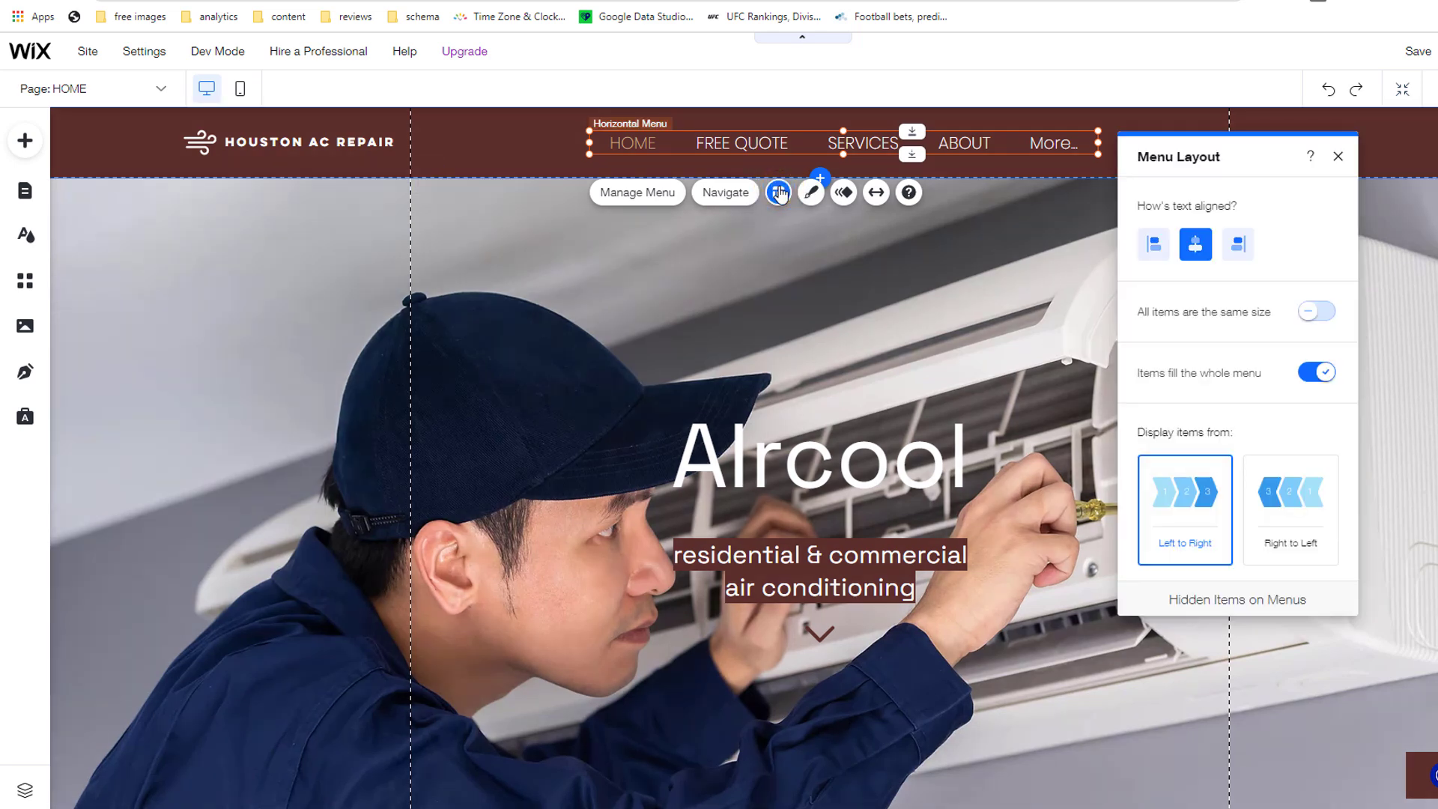
pyautogui.click(1301, 488)
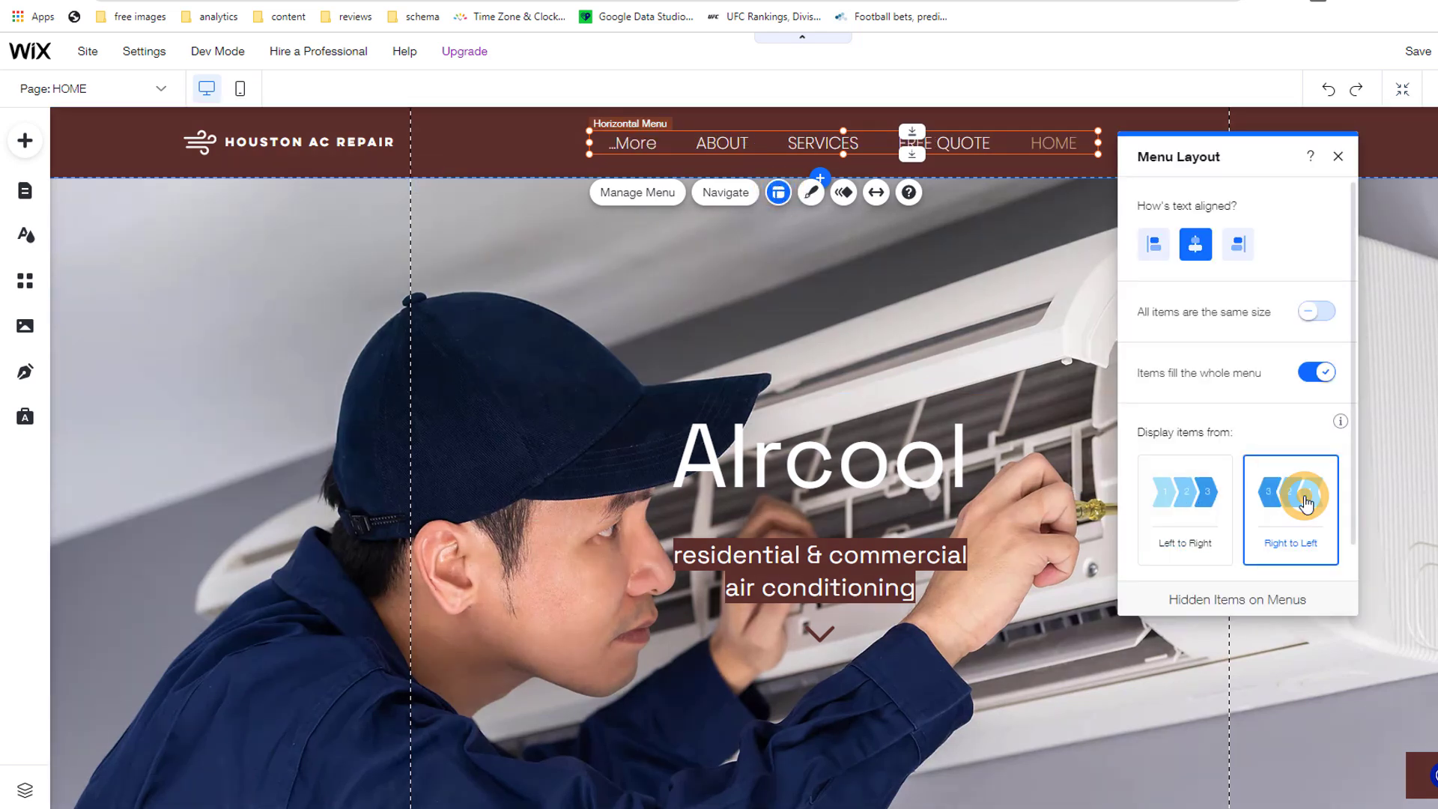
pyautogui.click(1189, 516)
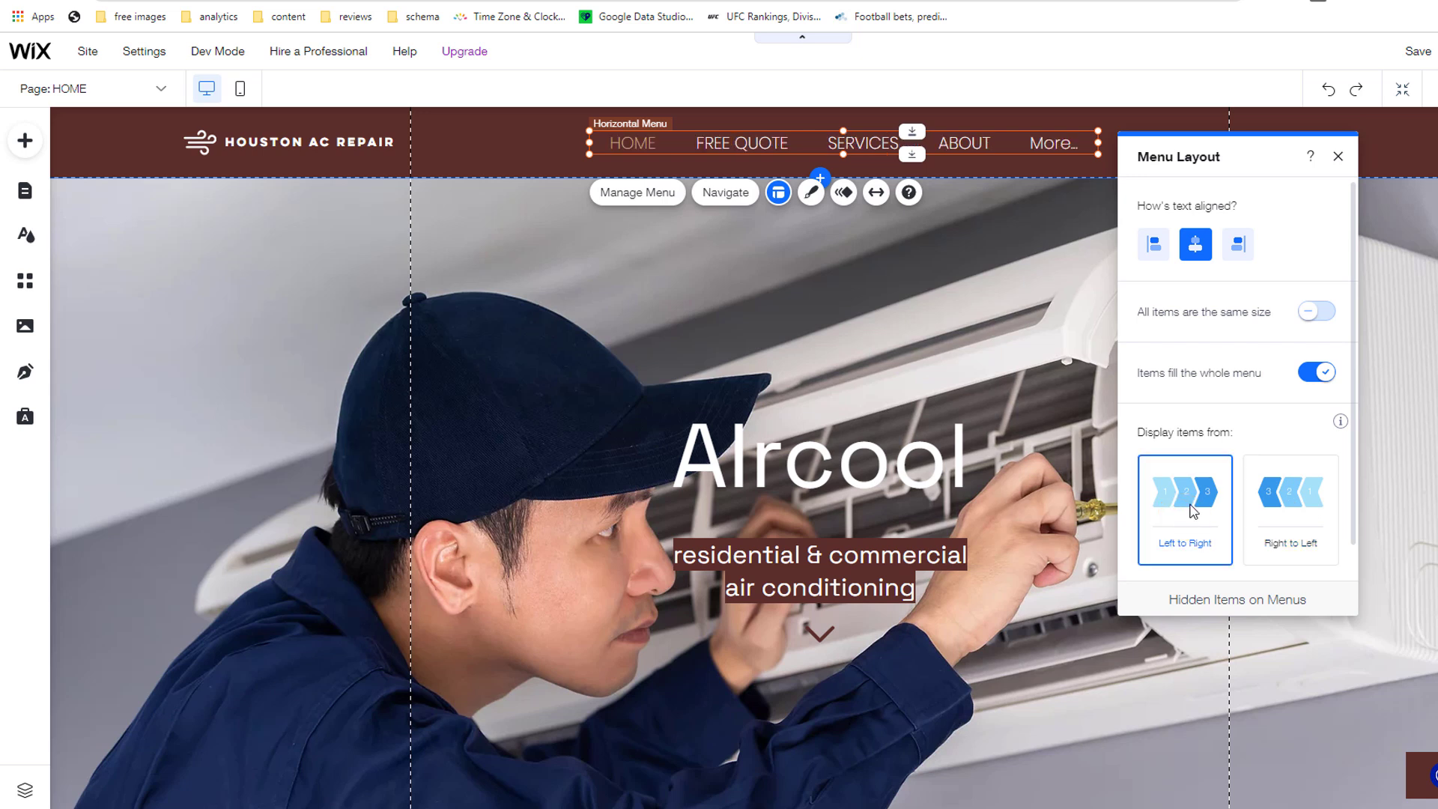
pyautogui.click(1337, 159)
pyautogui.click(841, 193)
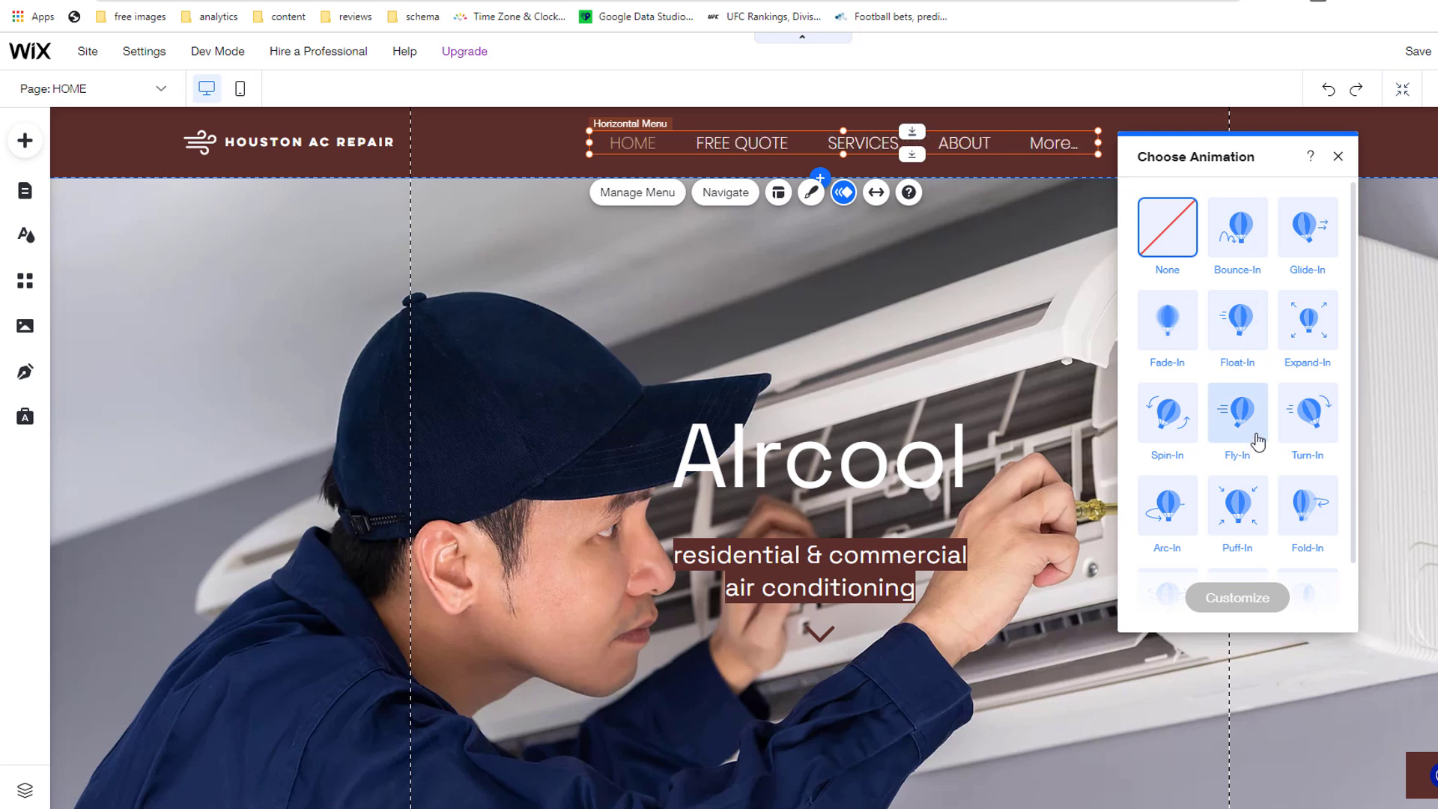
pyautogui.click(1337, 156)
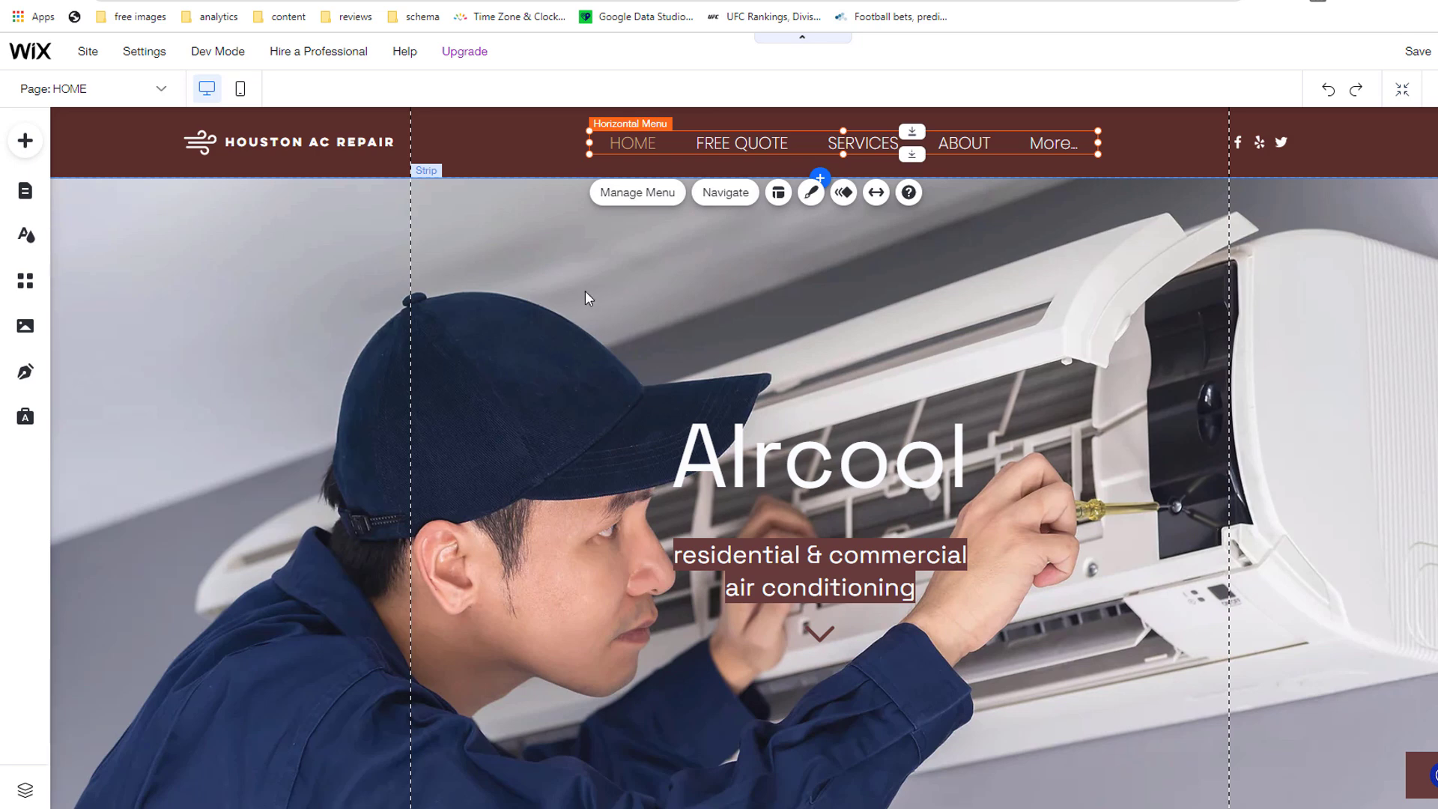
# Step: Switch to the SERVICES page from the Site Pages list
pyautogui.click(725, 193)
pyautogui.click(73, 139)
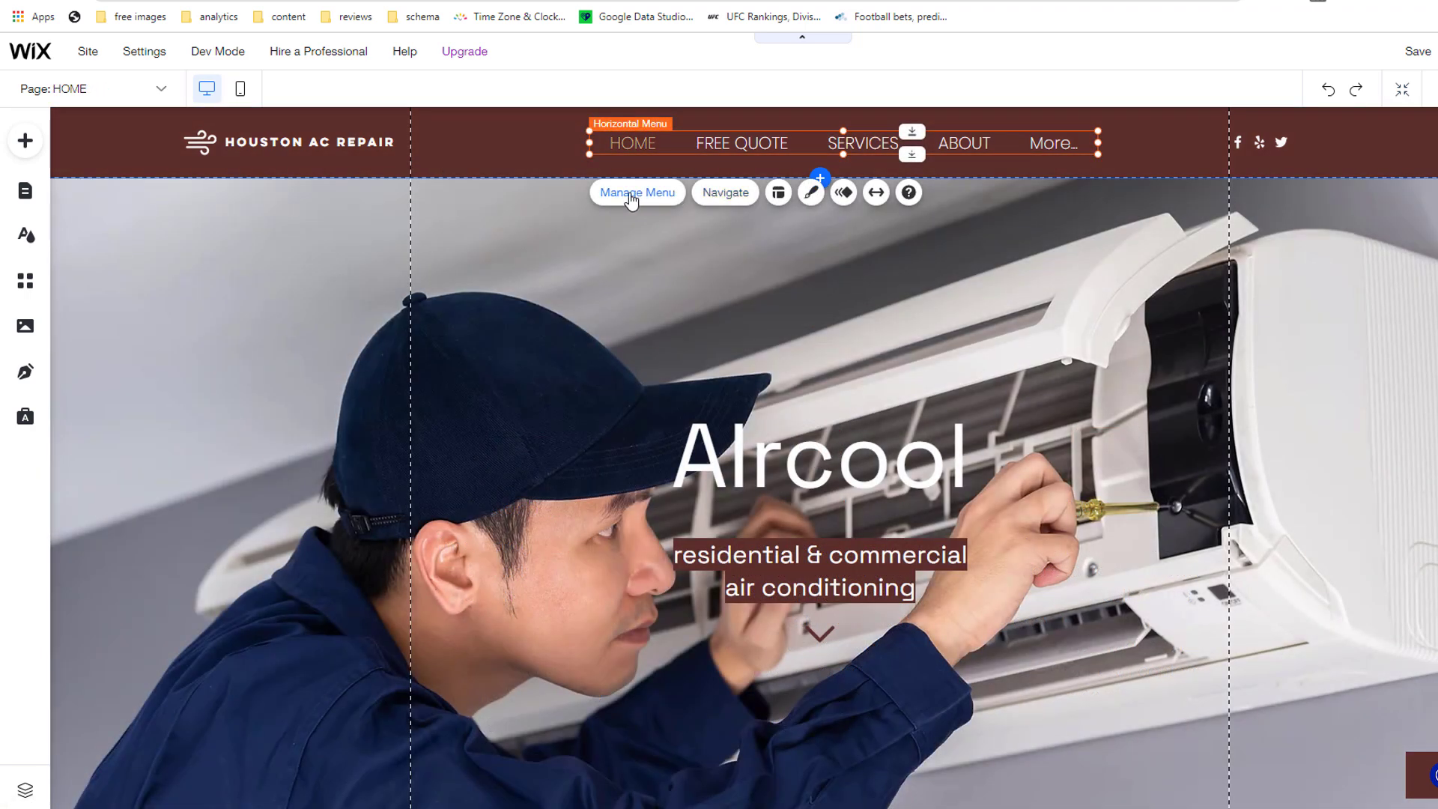
pyautogui.click(629, 196)
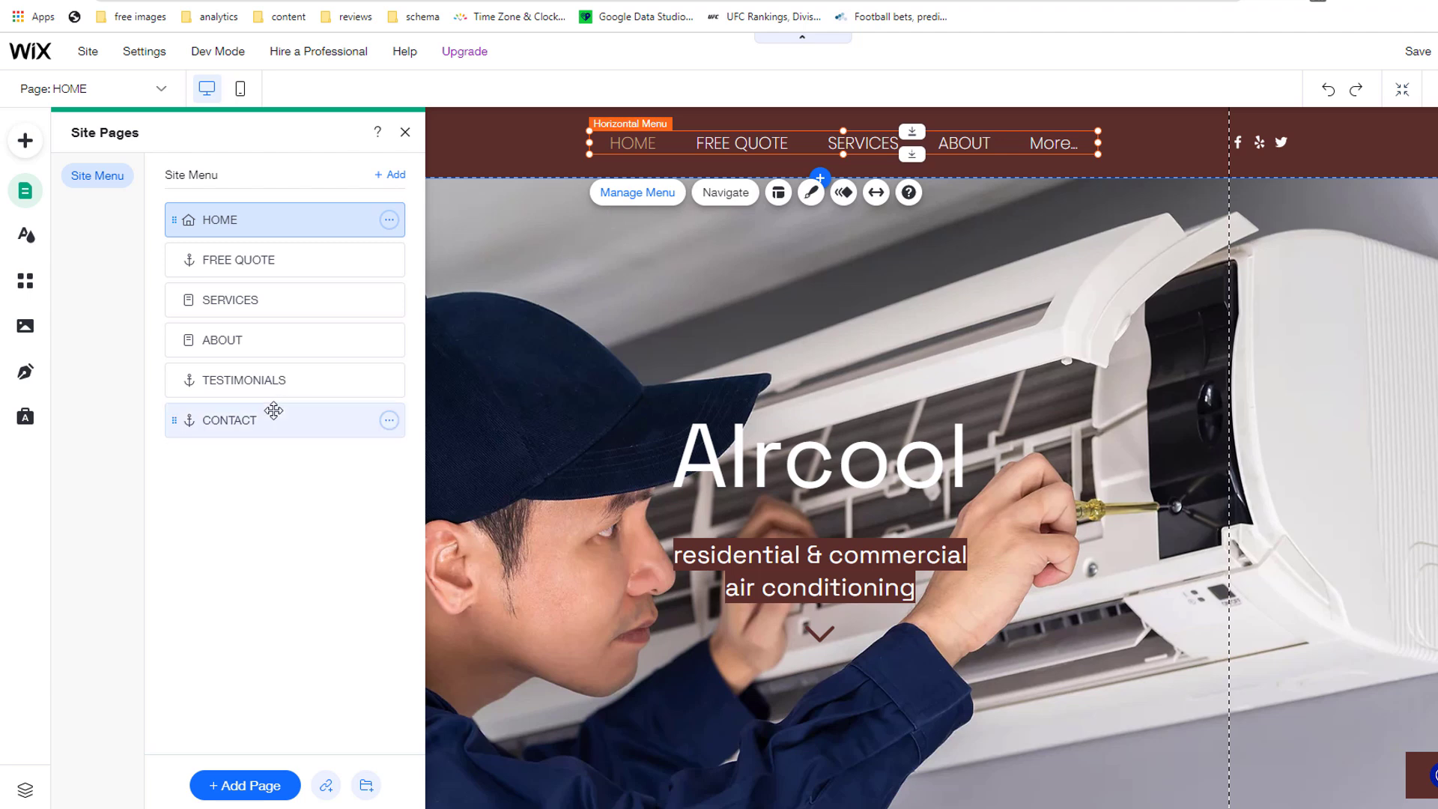
# Step: Move TESTIMONIALS below HOME, nest ABOUT under HOME, and preview the menu
pyautogui.moveTo(233, 385); pyautogui.dragTo(232, 259)
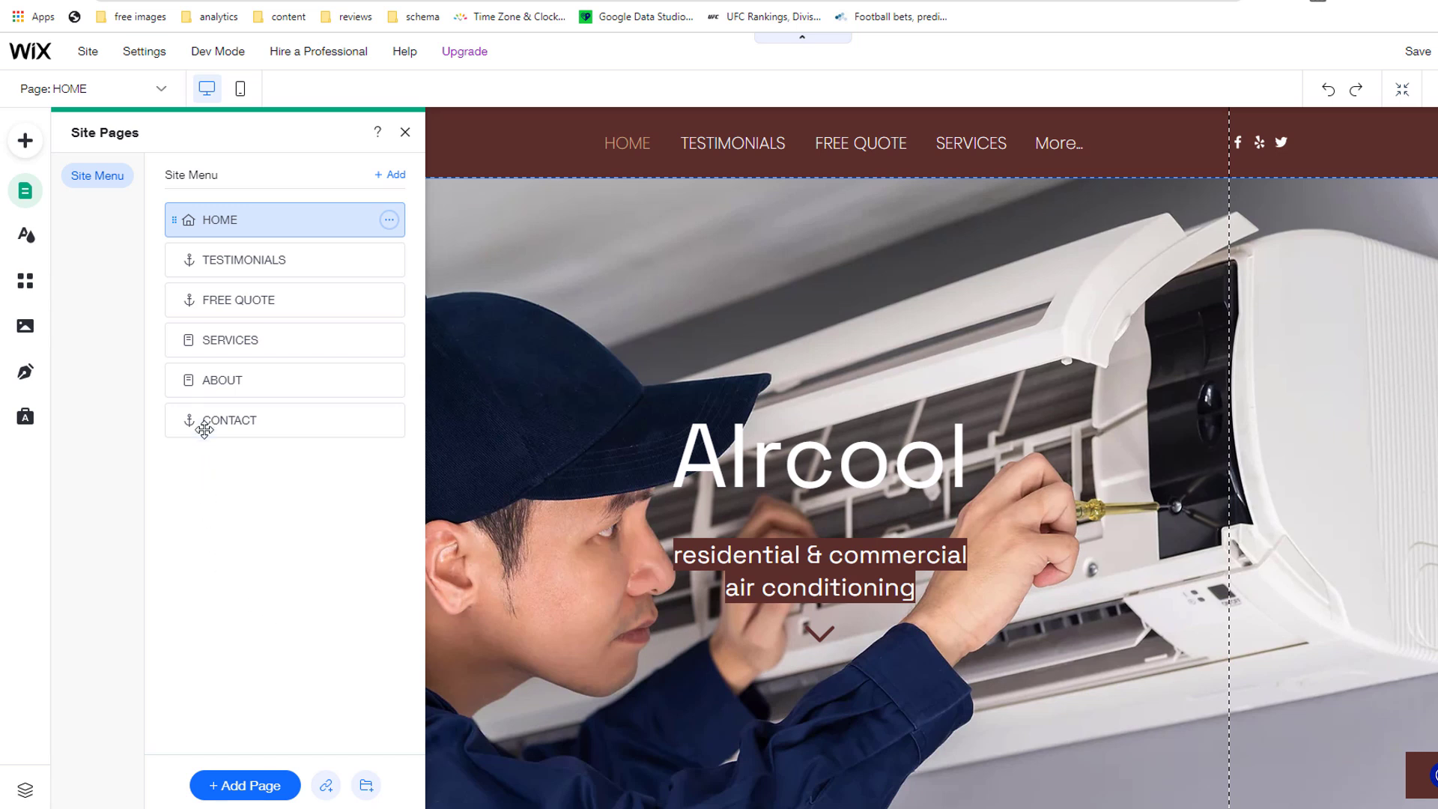
pyautogui.moveTo(209, 379); pyautogui.dragTo(257, 257)
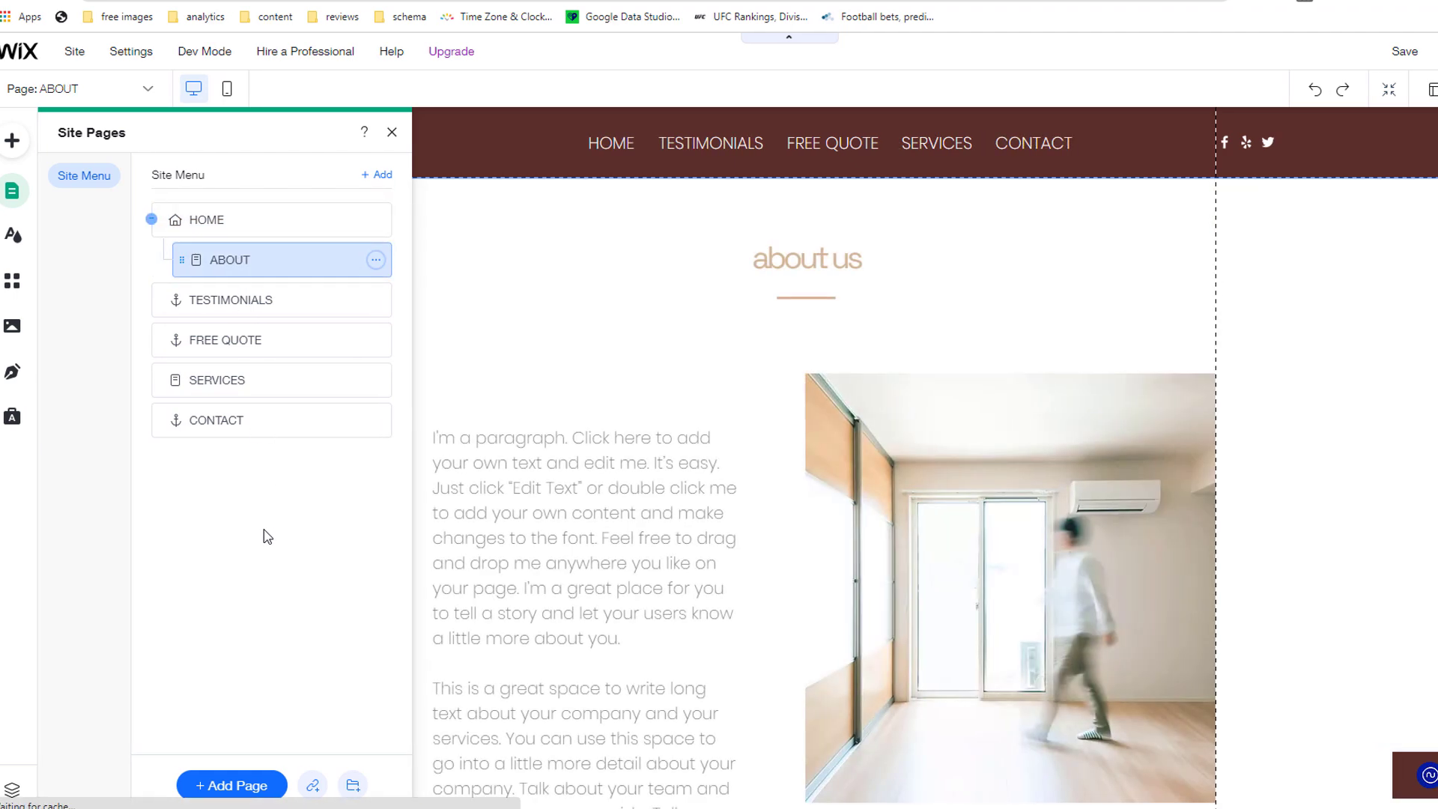
pyautogui.click(1346, 52)
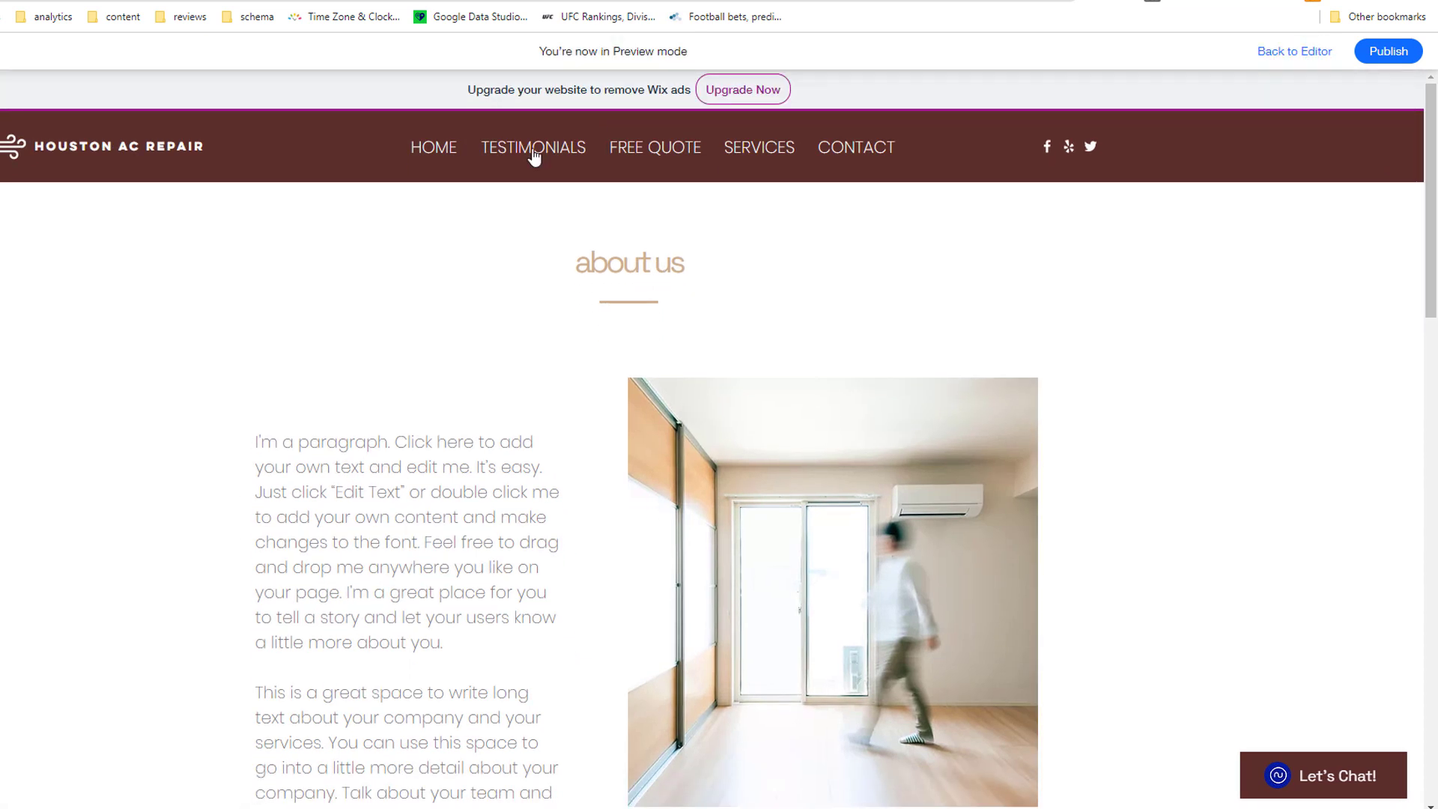
pyautogui.moveTo(442, 160)
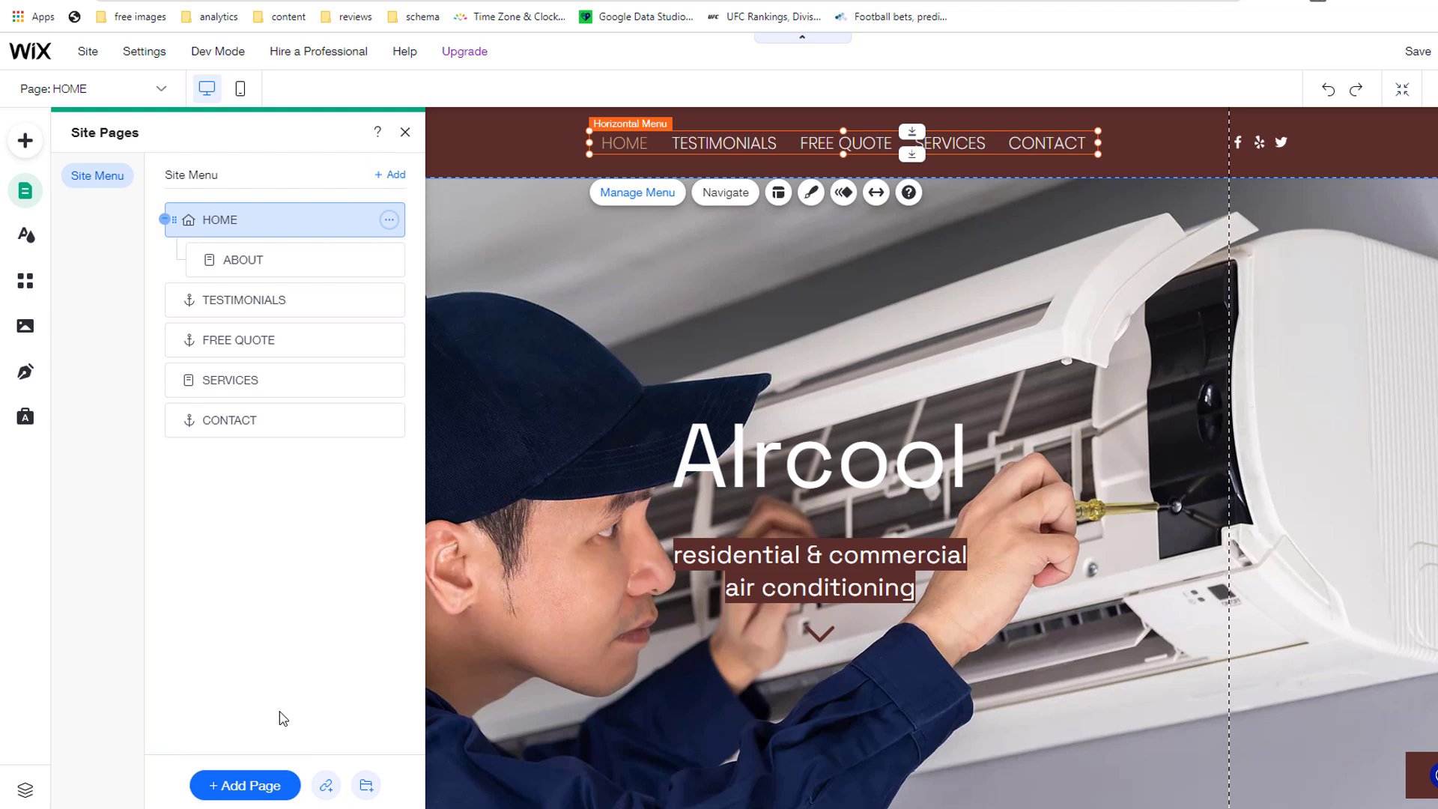
# Step: Add a Basic-layout page named AC REPAIRS, nest it under SERVICES, and preview the dropdown
pyautogui.click(247, 786)
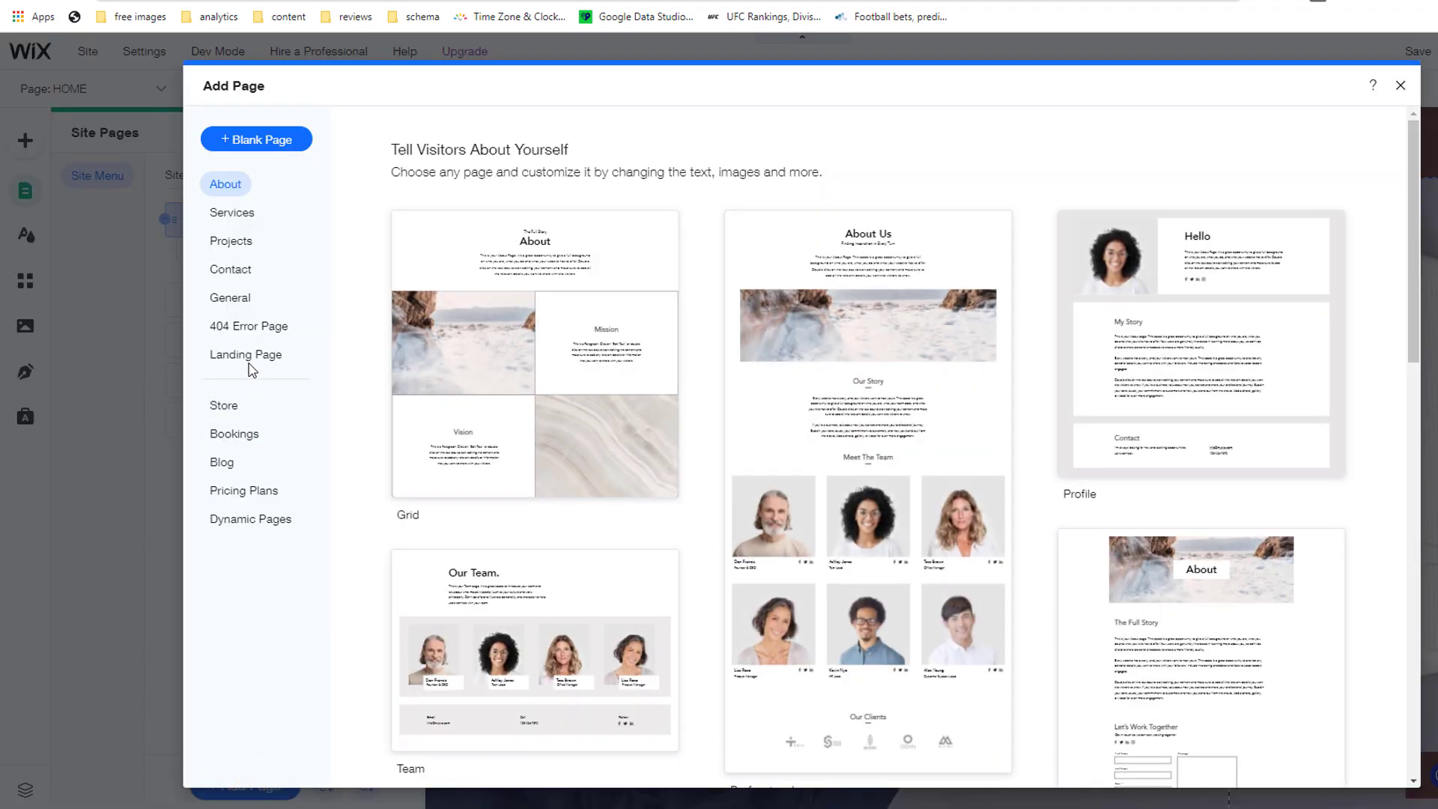
pyautogui.click(237, 301)
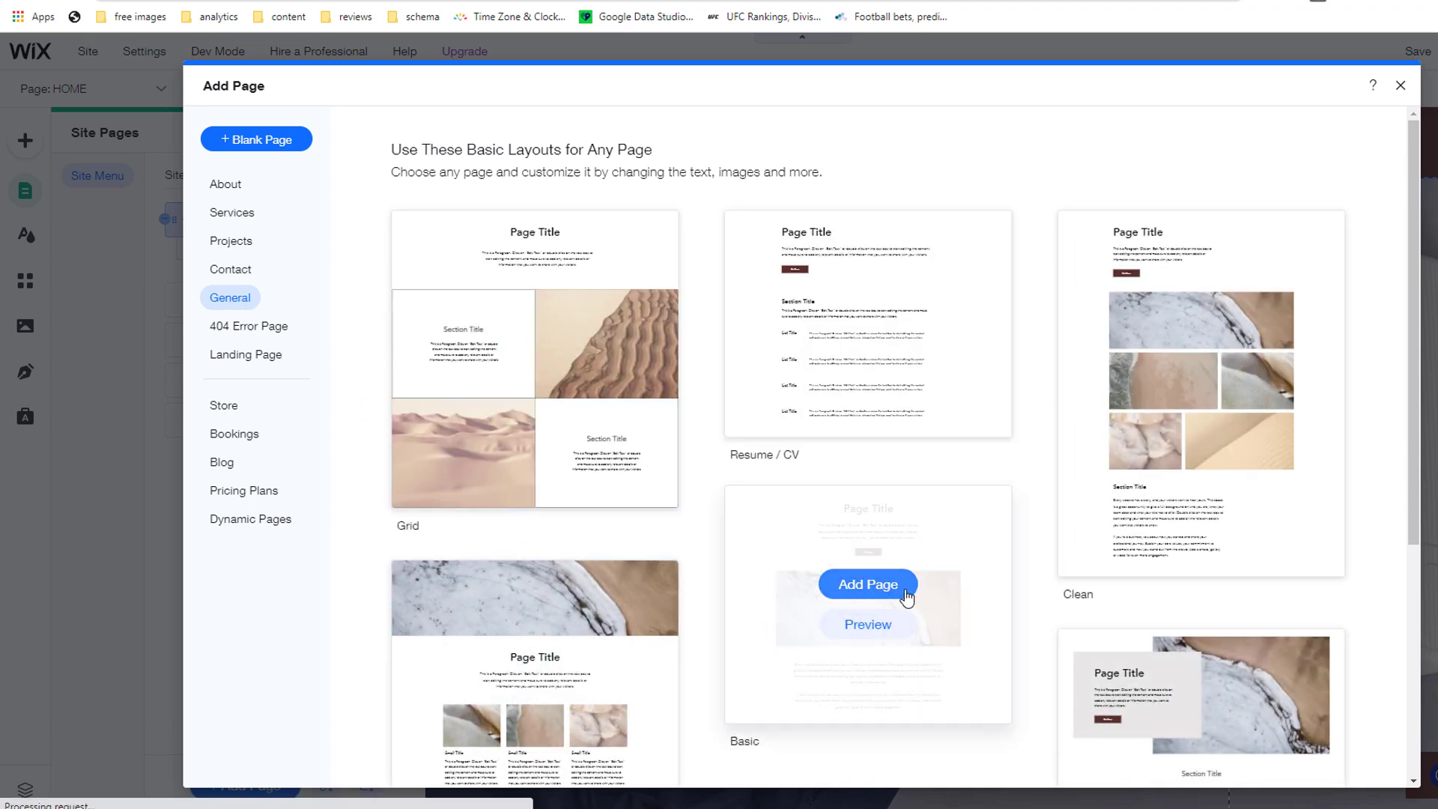
pyautogui.click(898, 593)
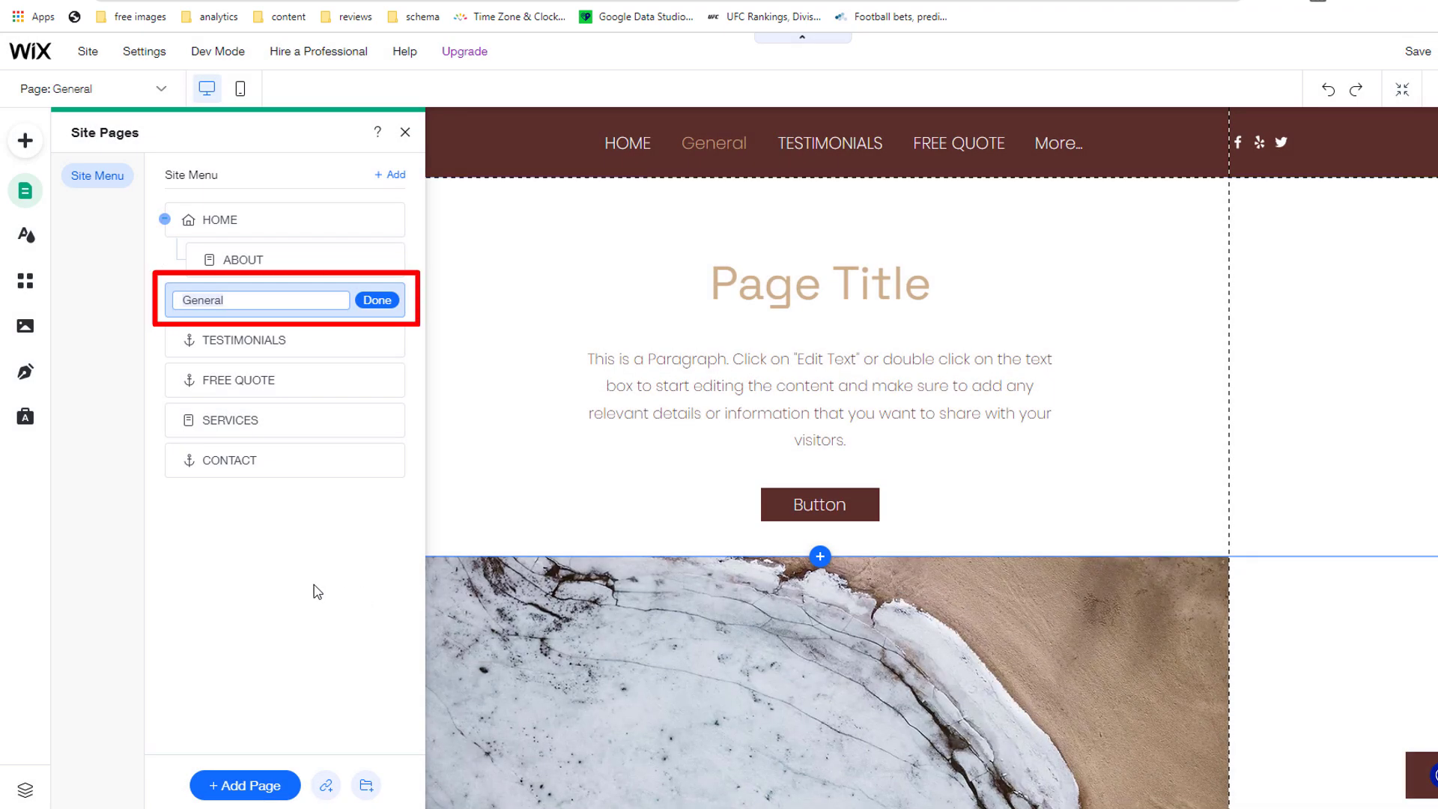
pyautogui.write('AC REPAIRS')
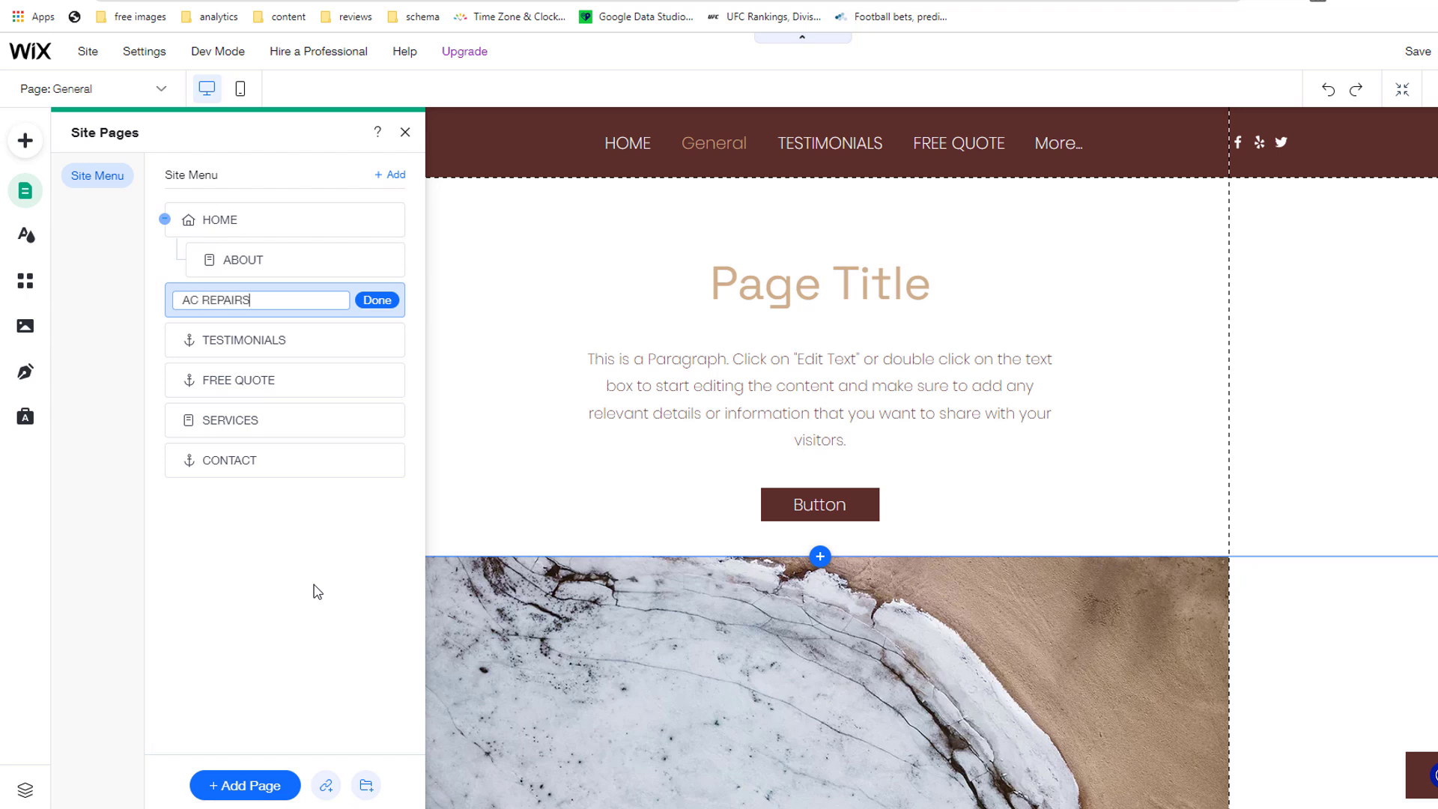
pyautogui.click(317, 591)
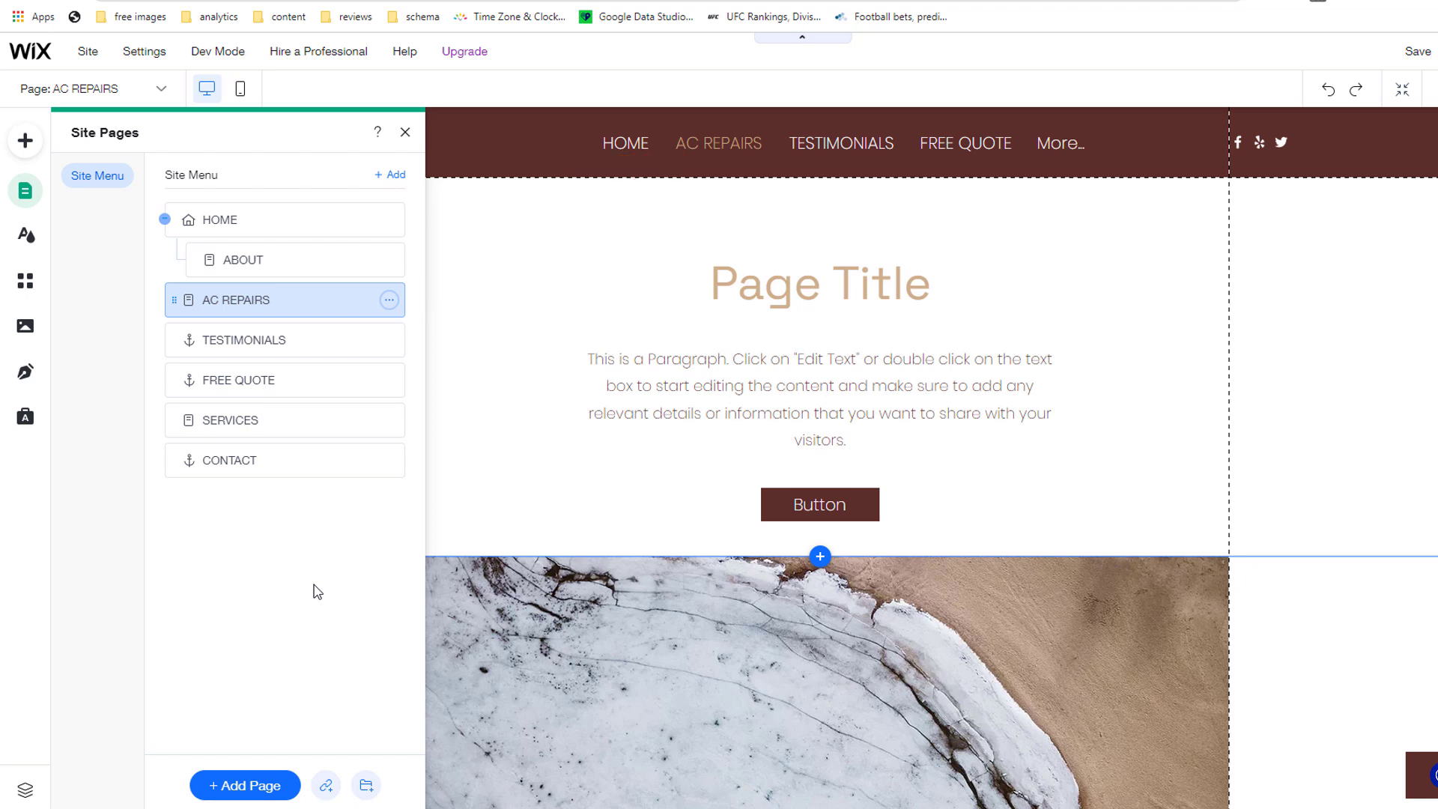
pyautogui.moveTo(276, 303); pyautogui.dragTo(318, 427)
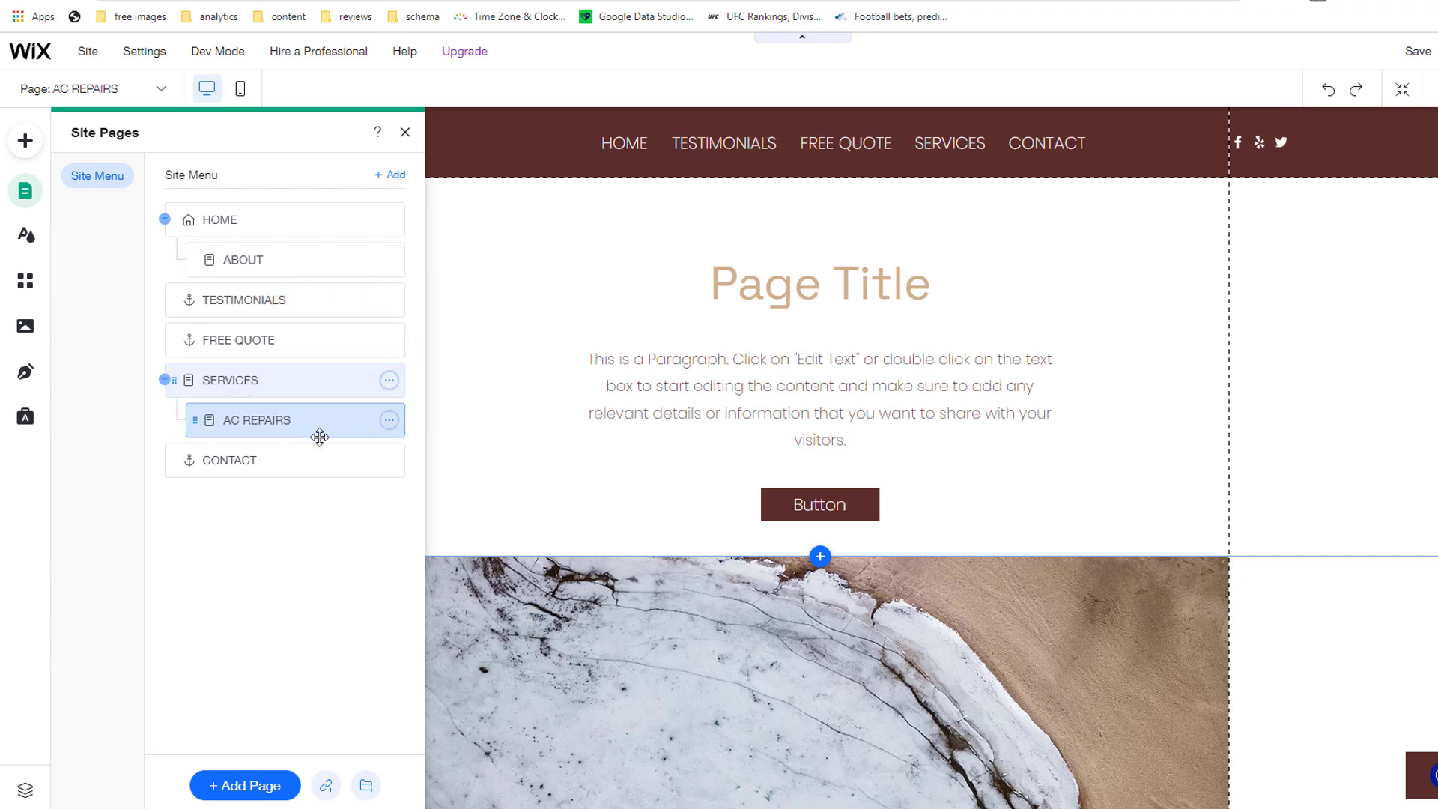
pyautogui.click(1328, 53)
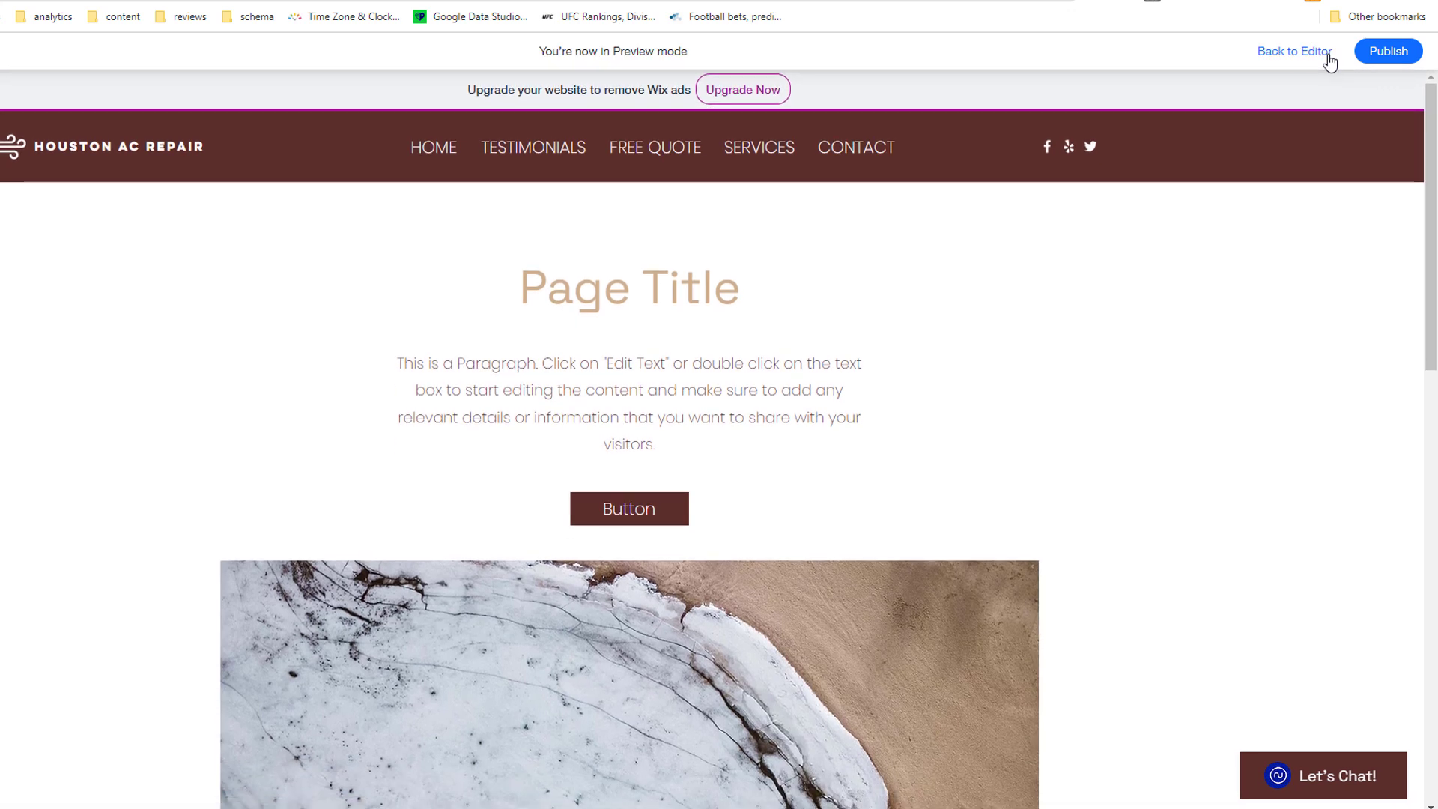
pyautogui.moveTo(749, 150)
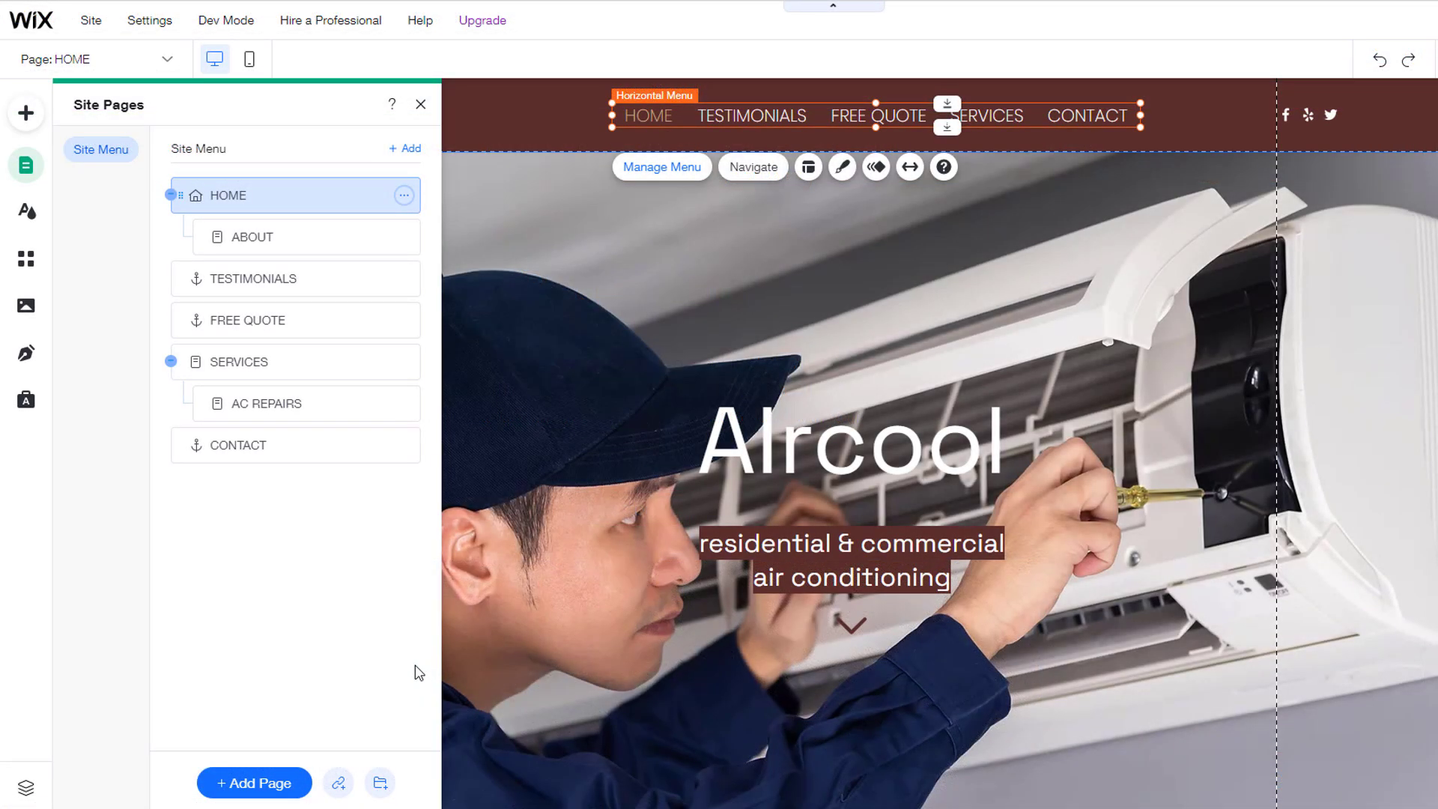
# Step: Add a menu link to the uploaded wix-download.docx document
pyautogui.click(338, 784)
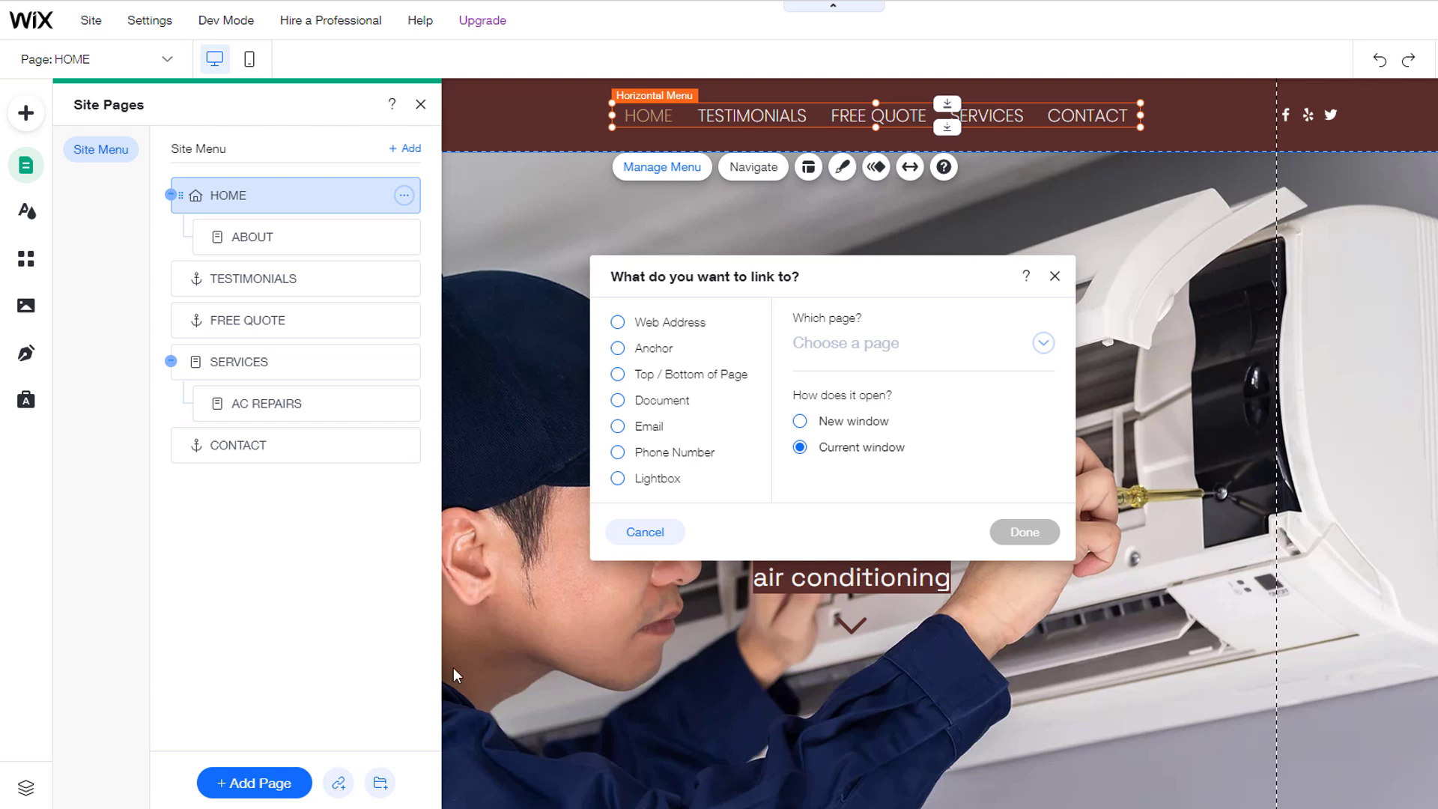
pyautogui.click(616, 402)
pyautogui.click(930, 357)
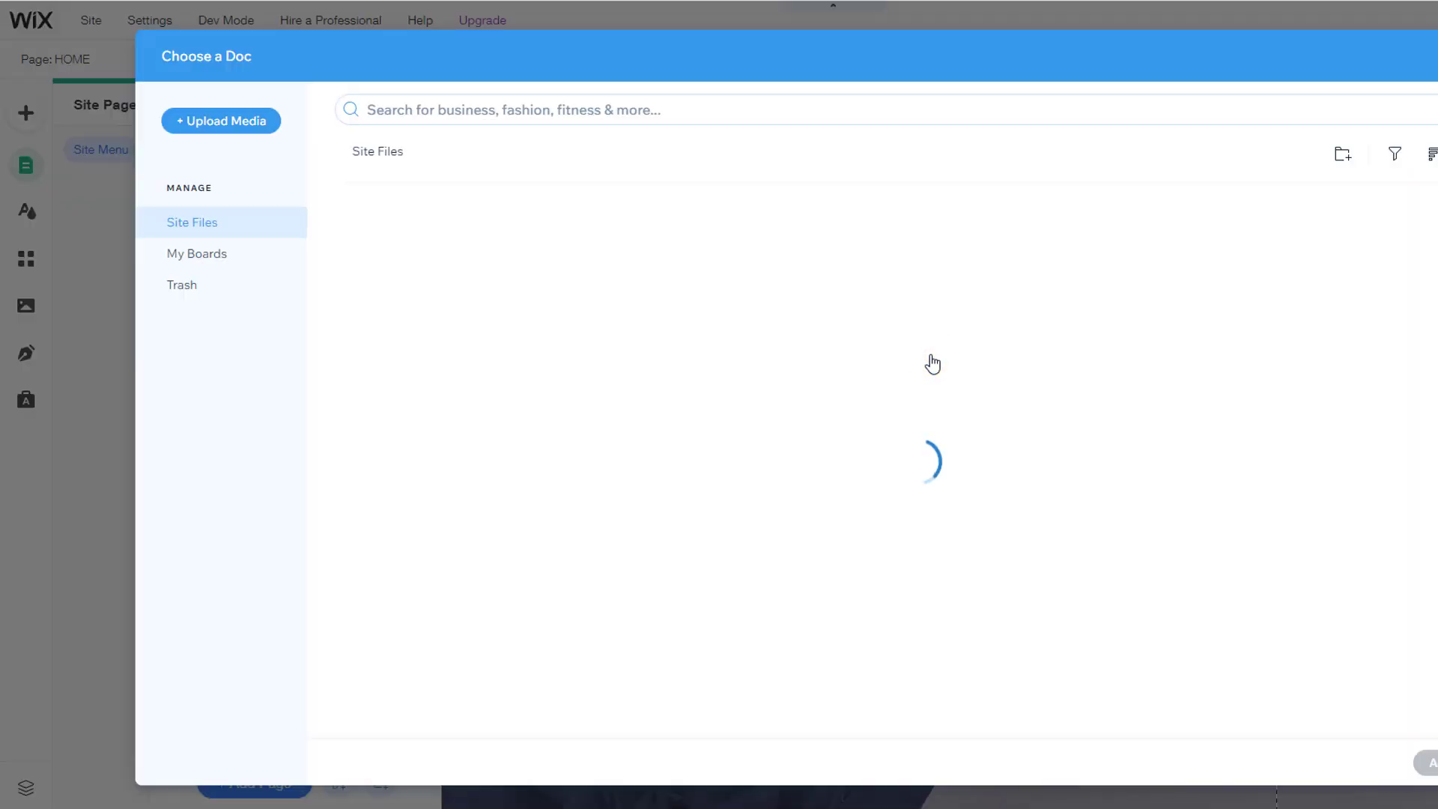
pyautogui.click(225, 122)
pyautogui.click(901, 457)
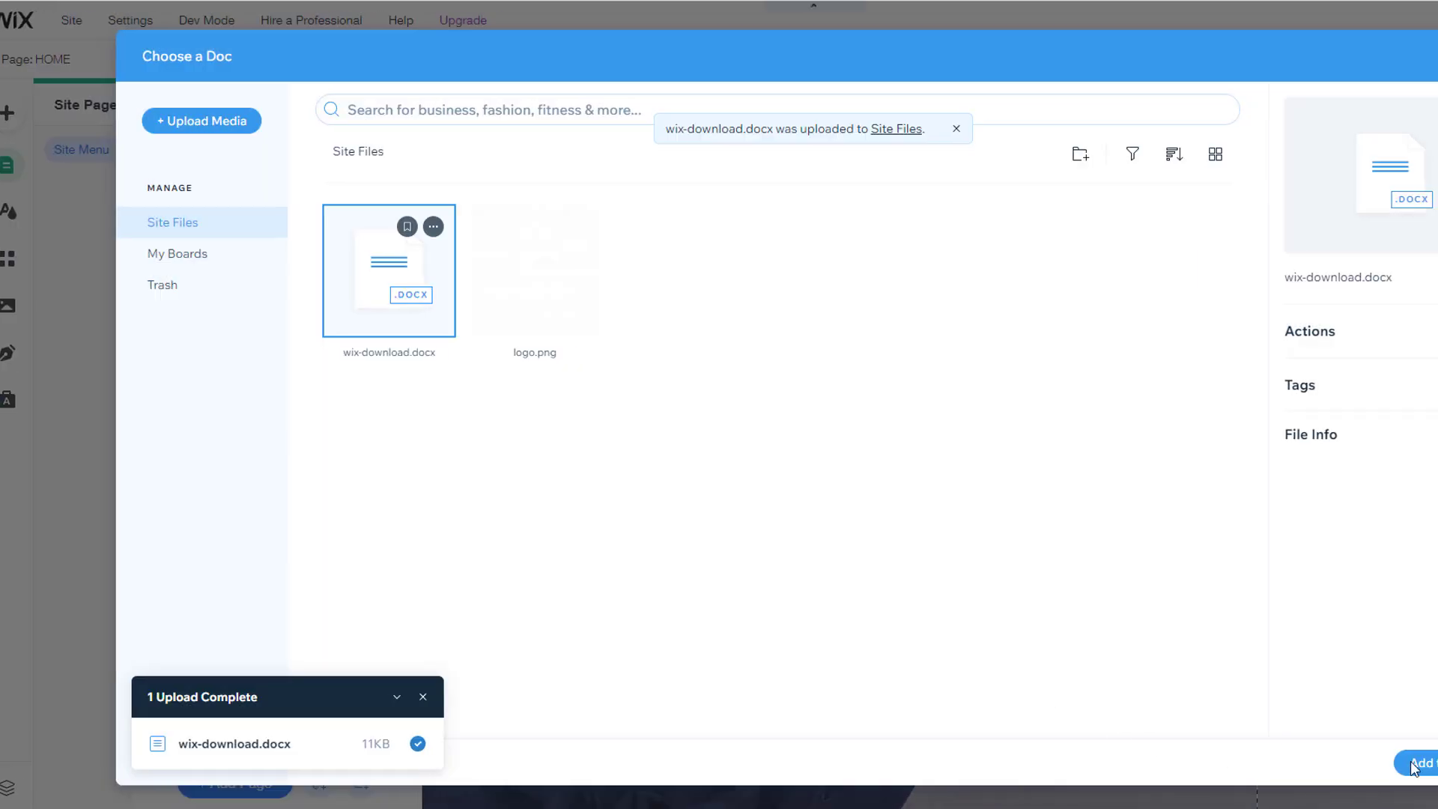
pyautogui.click(1366, 766)
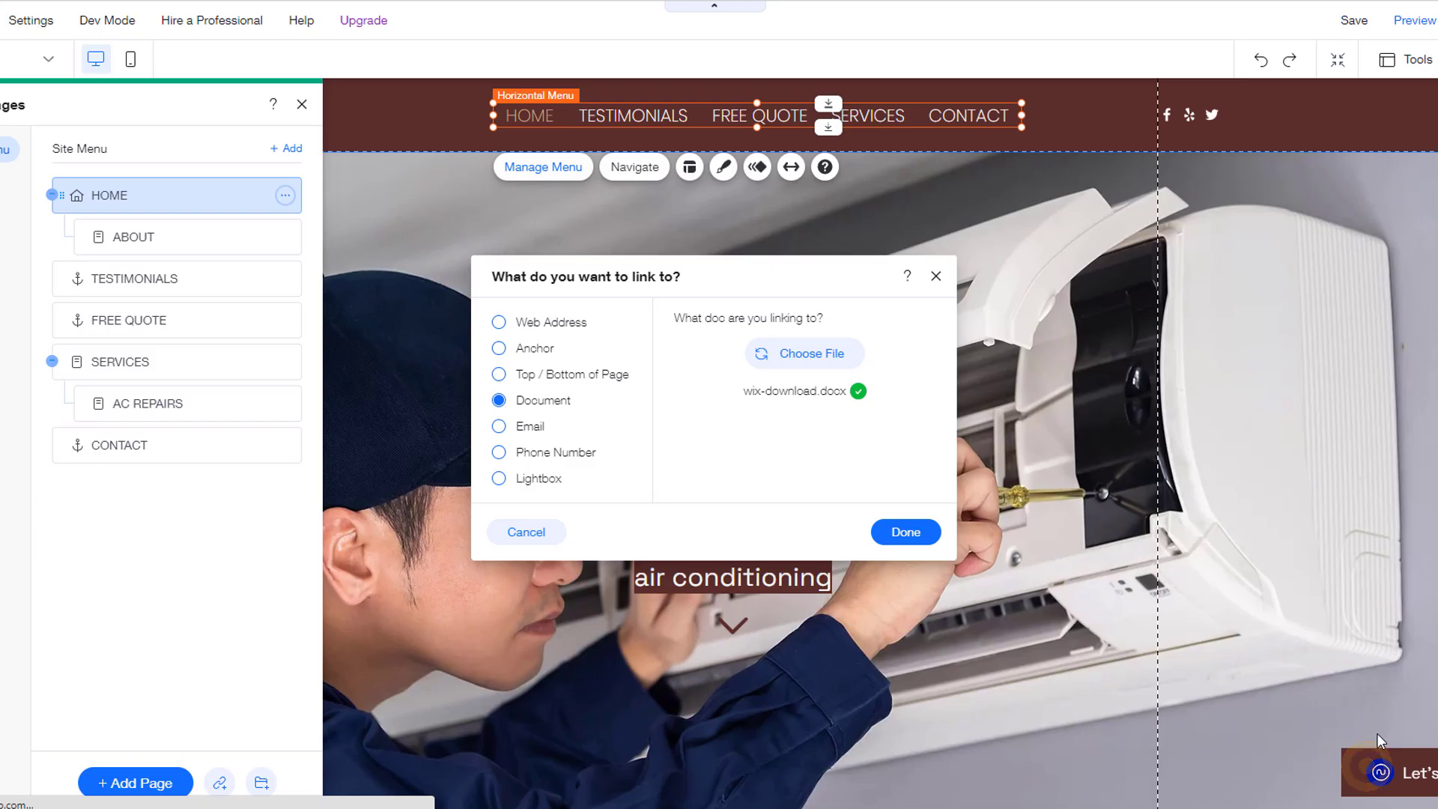
pyautogui.click(929, 534)
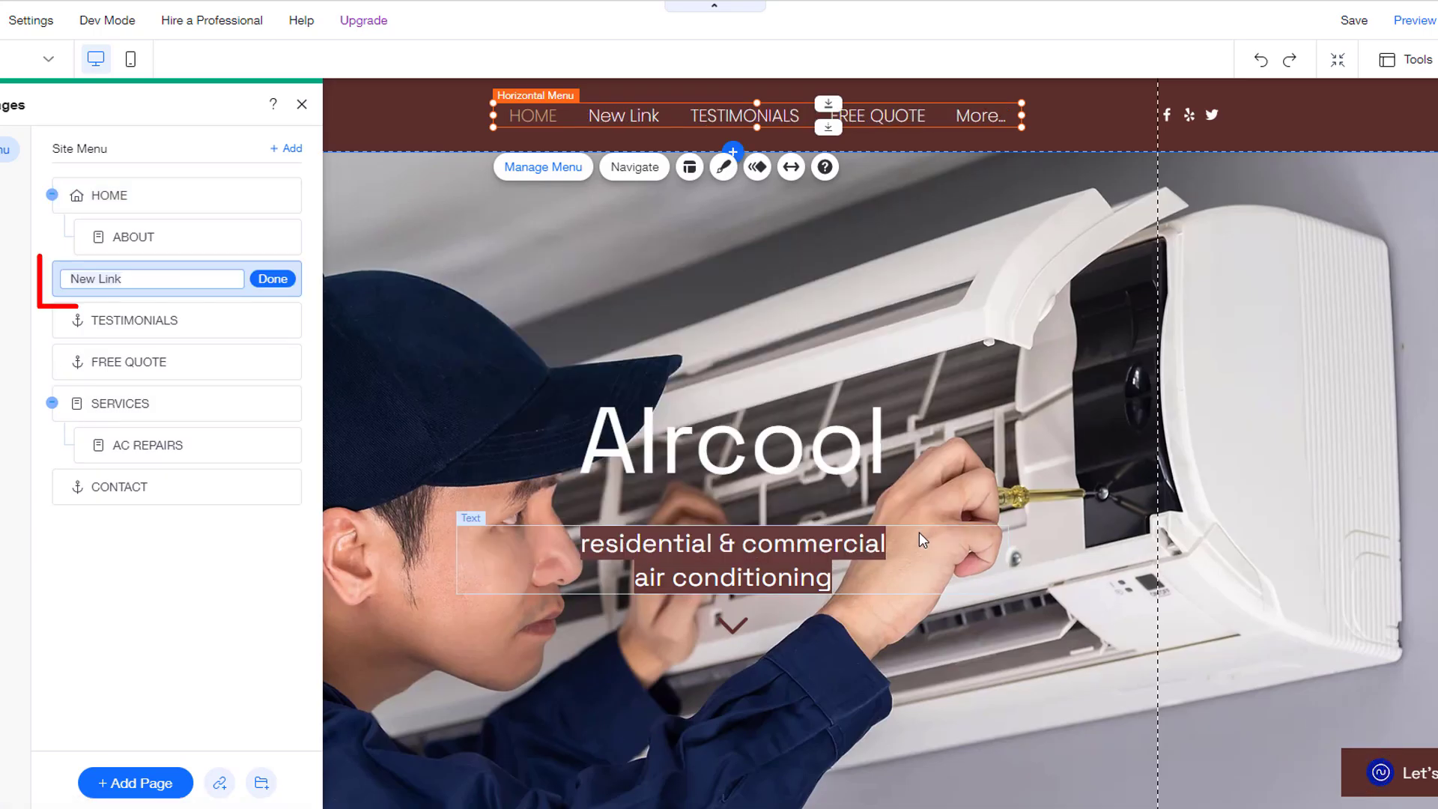
# Step: Name the link COUPON, move it last, widen the header menu, and test in preview
pyautogui.write('COUPON')
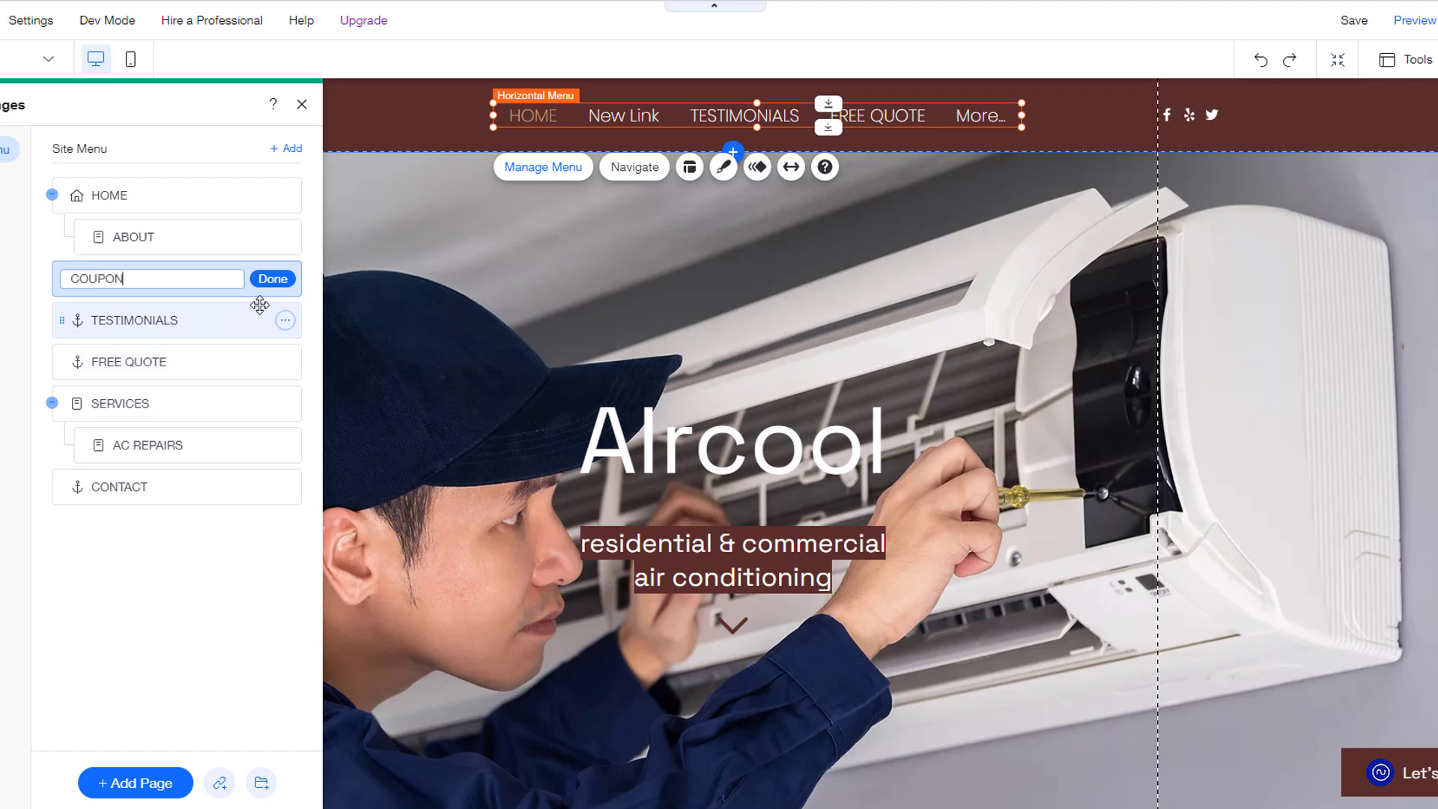
pyautogui.click(273, 279)
pyautogui.moveTo(120, 279); pyautogui.dragTo(118, 513)
pyautogui.moveTo(1021, 115); pyautogui.dragTo(1103, 115)
pyautogui.moveTo(491, 117); pyautogui.dragTo(417, 120)
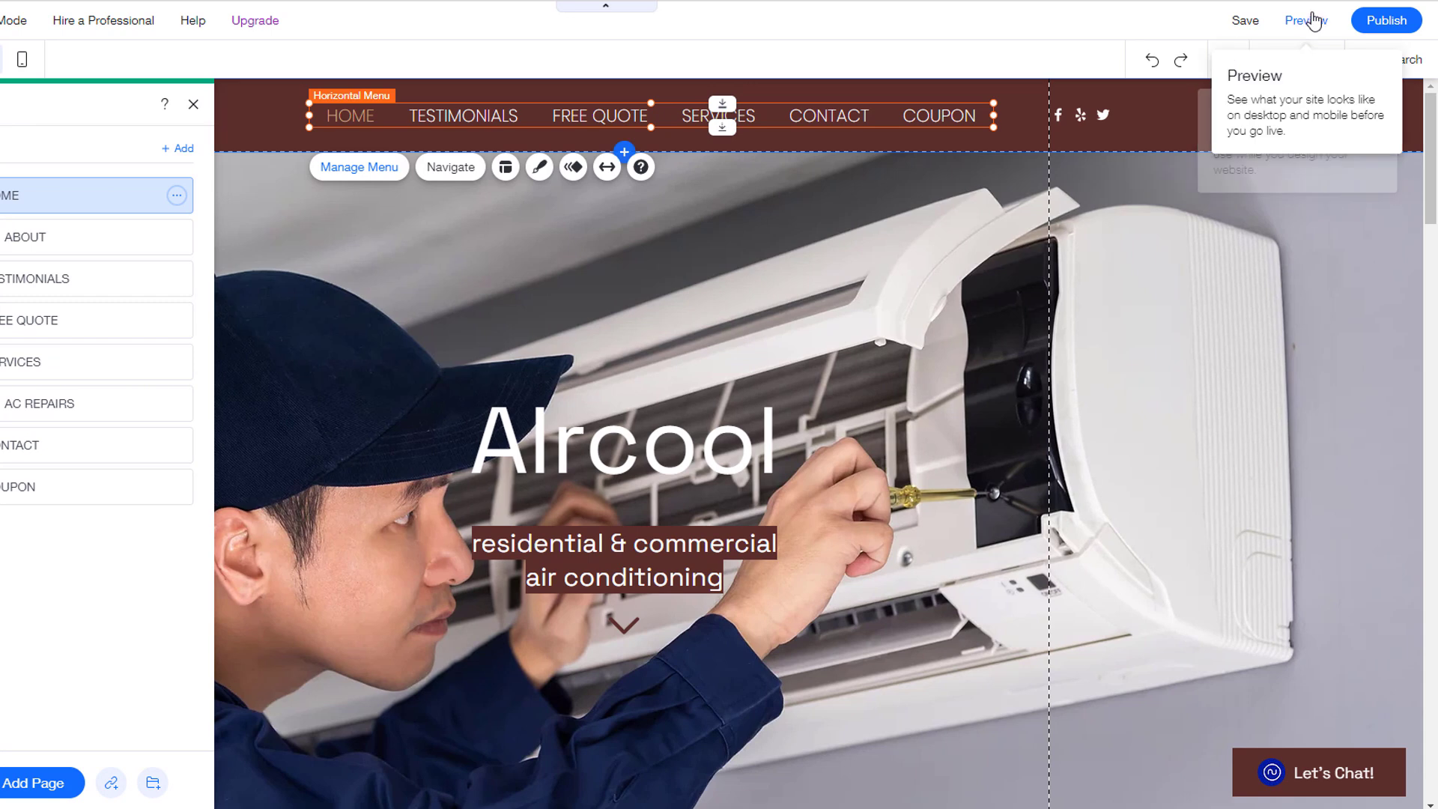
pyautogui.click(1312, 20)
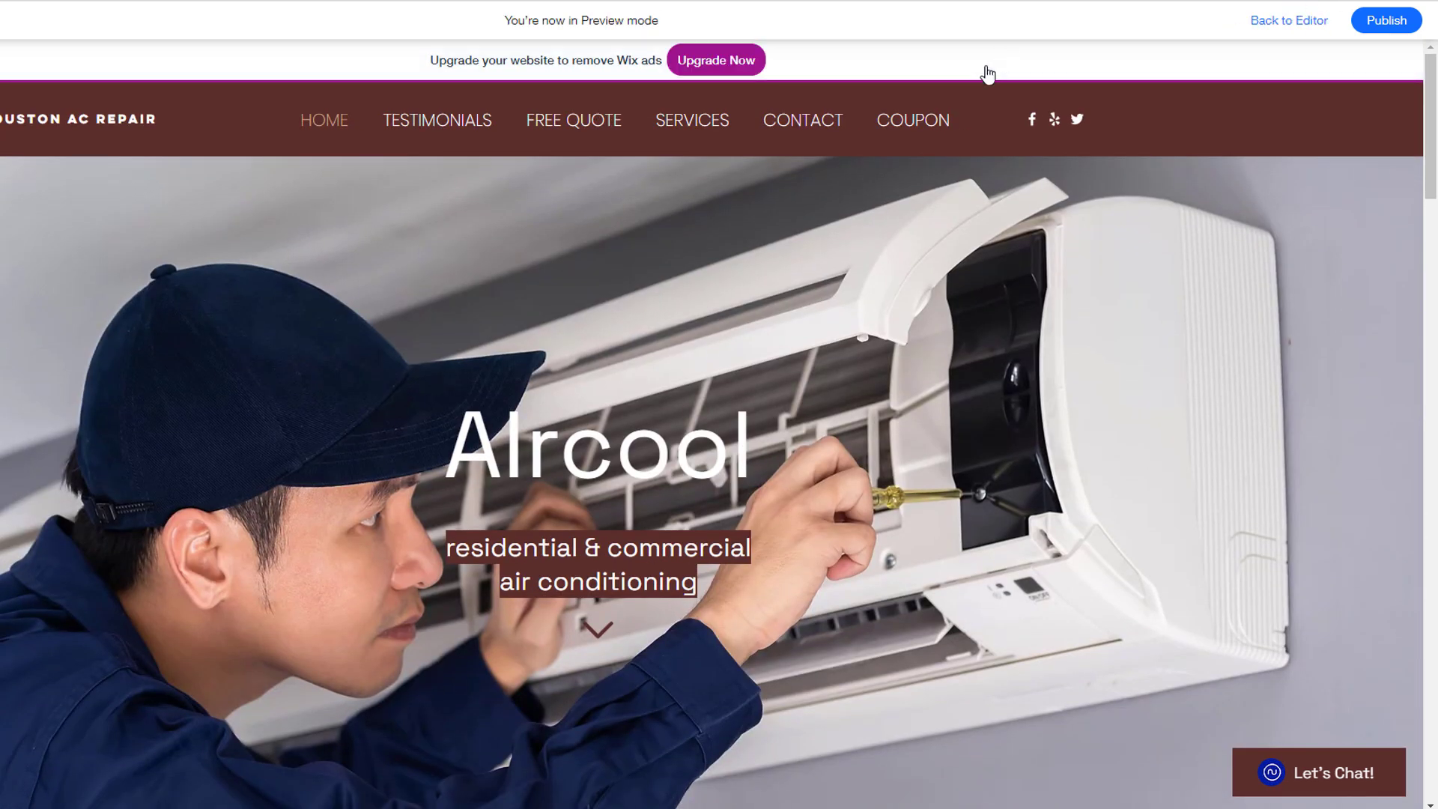
pyautogui.click(913, 124)
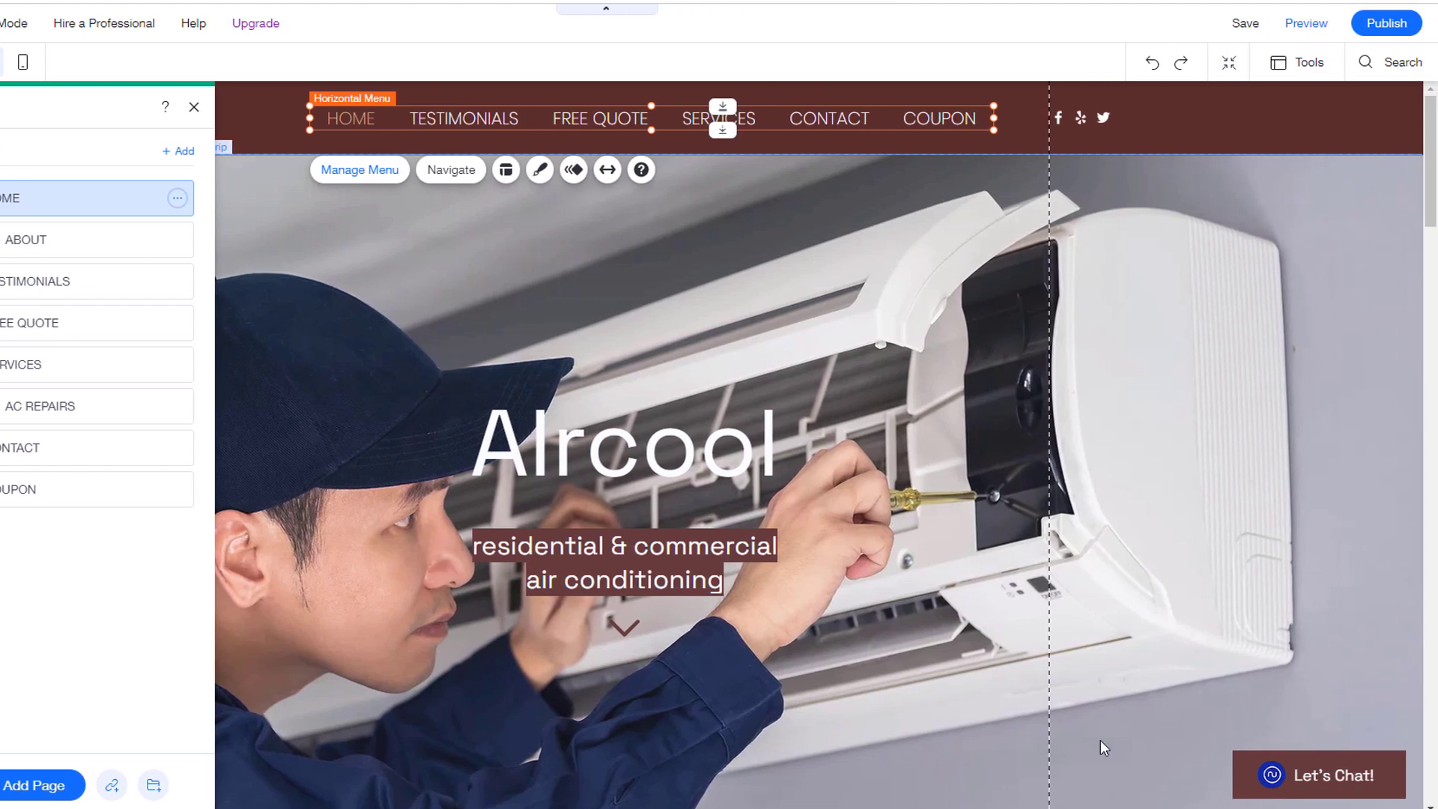
pyautogui.click(1304, 24)
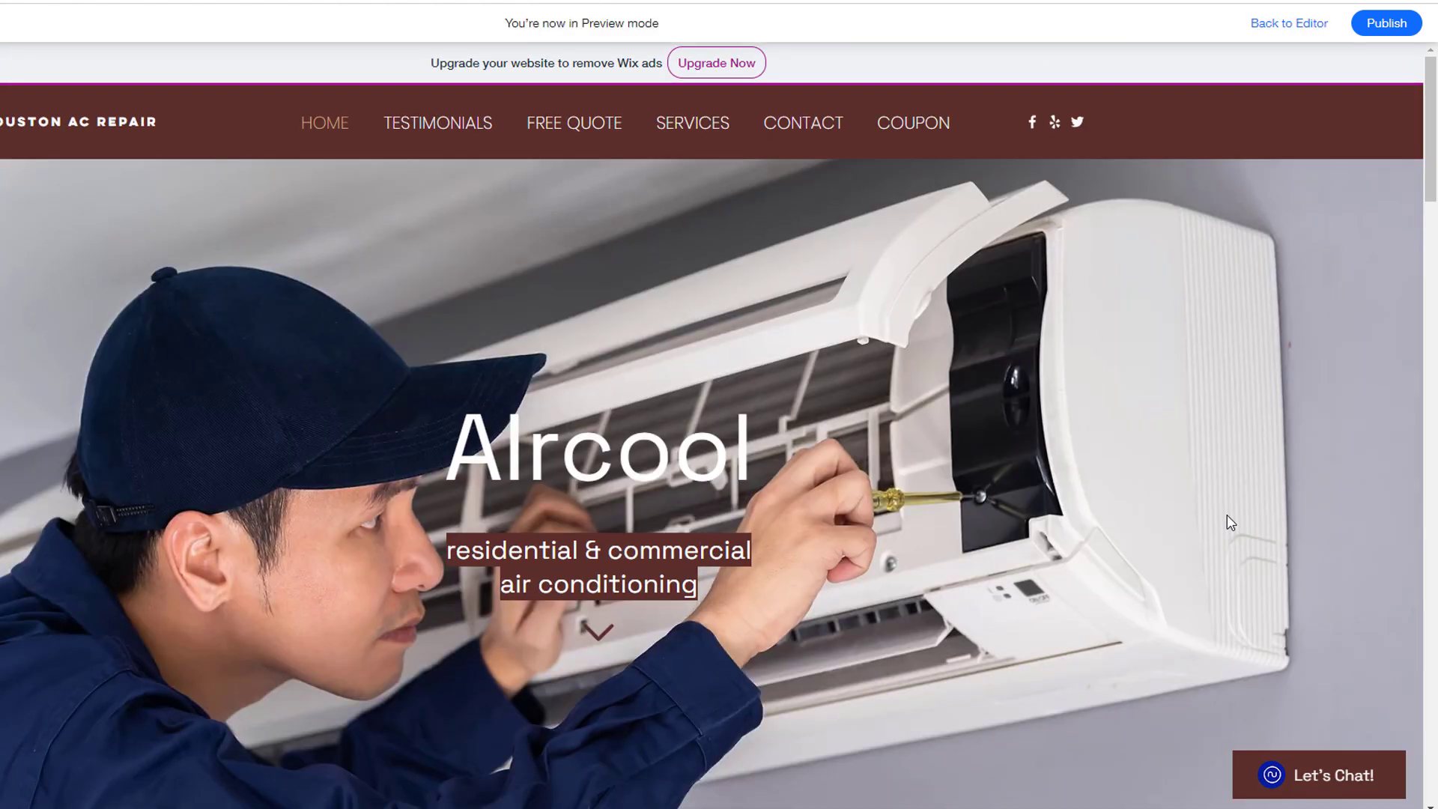
pyautogui.moveTo(704, 128)
pyautogui.click(699, 167)
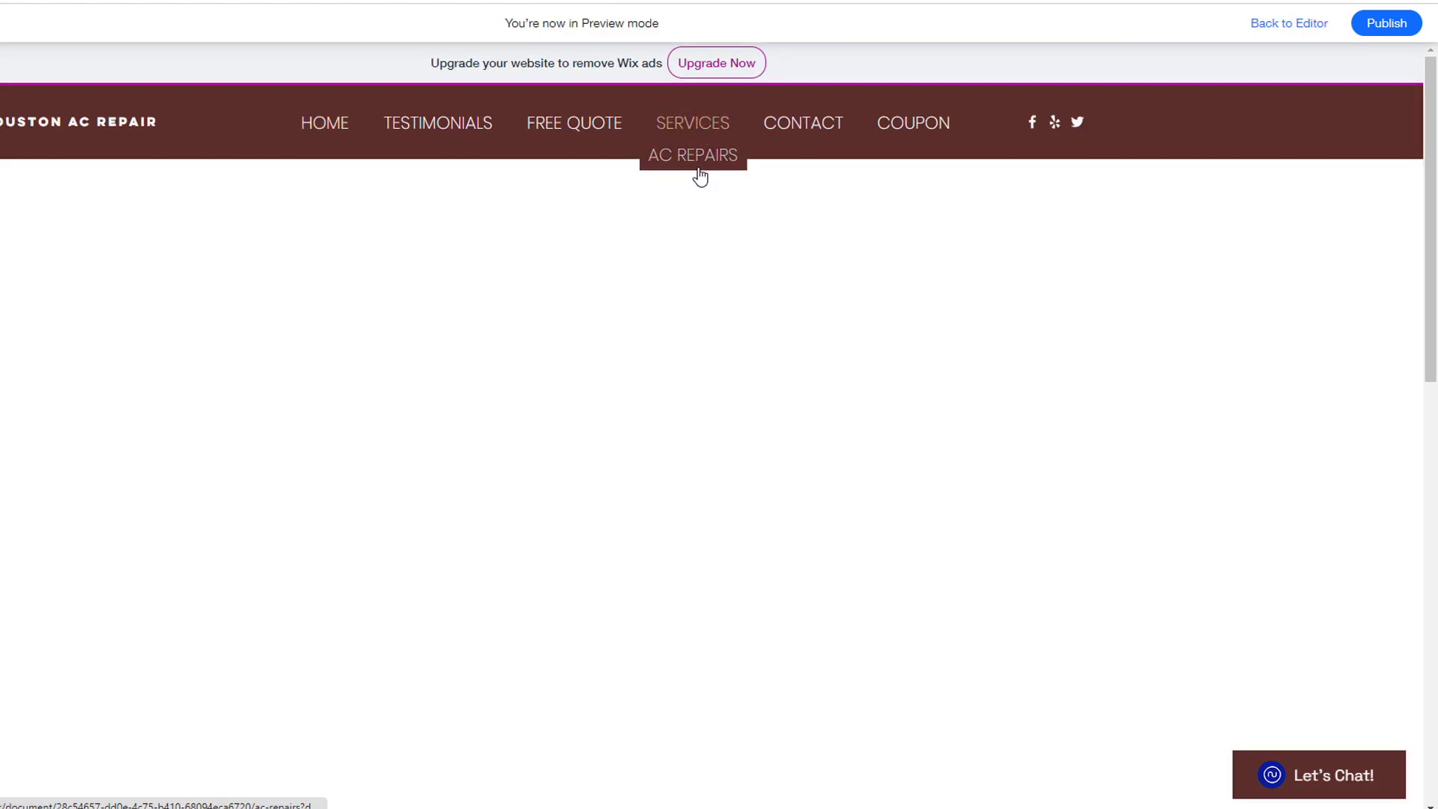
pyautogui.click(308, 126)
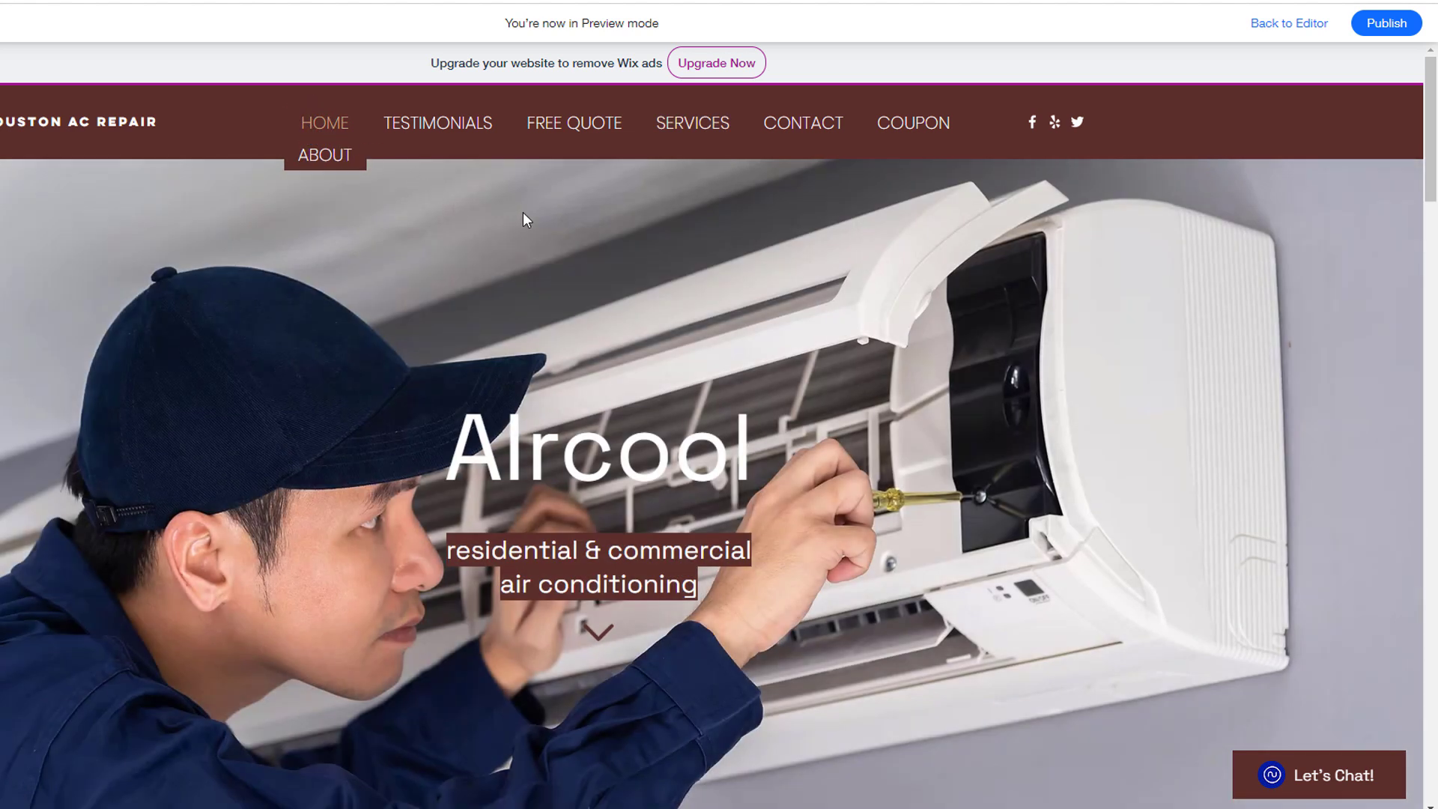
pyautogui.click(452, 132)
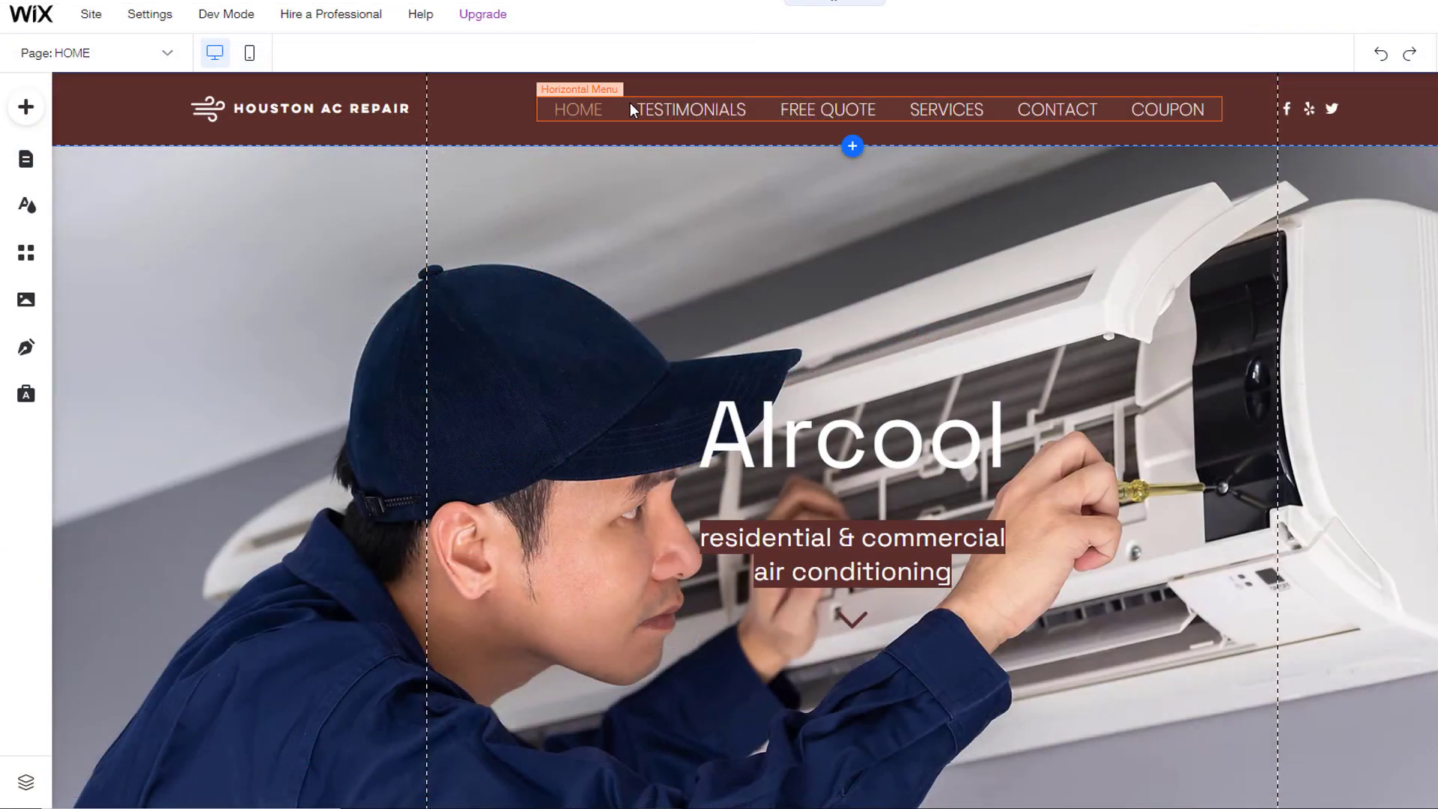
pyautogui.click(630, 101)
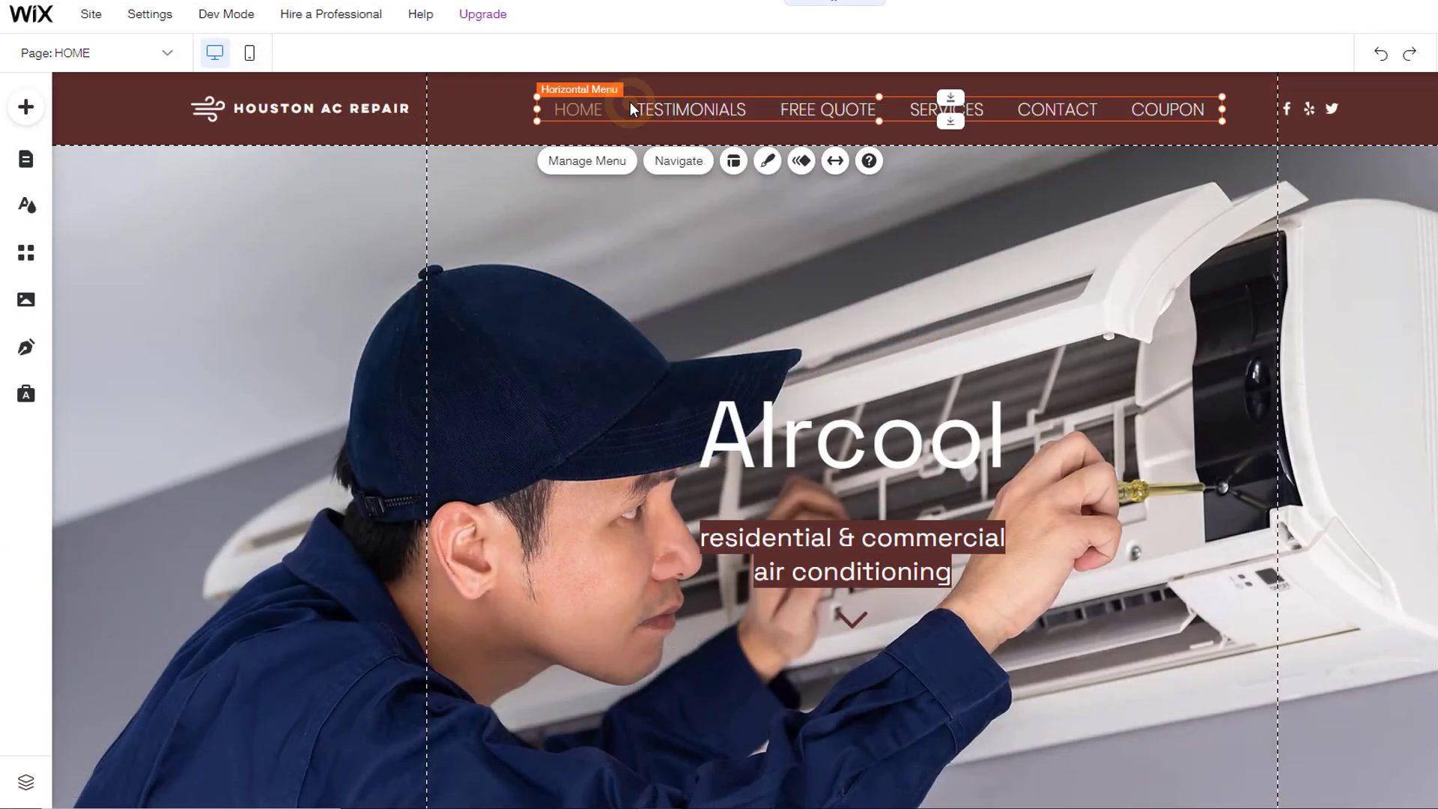
# Step: Add an anchor menu link on the HOME page with a new anchor
pyautogui.click(602, 162)
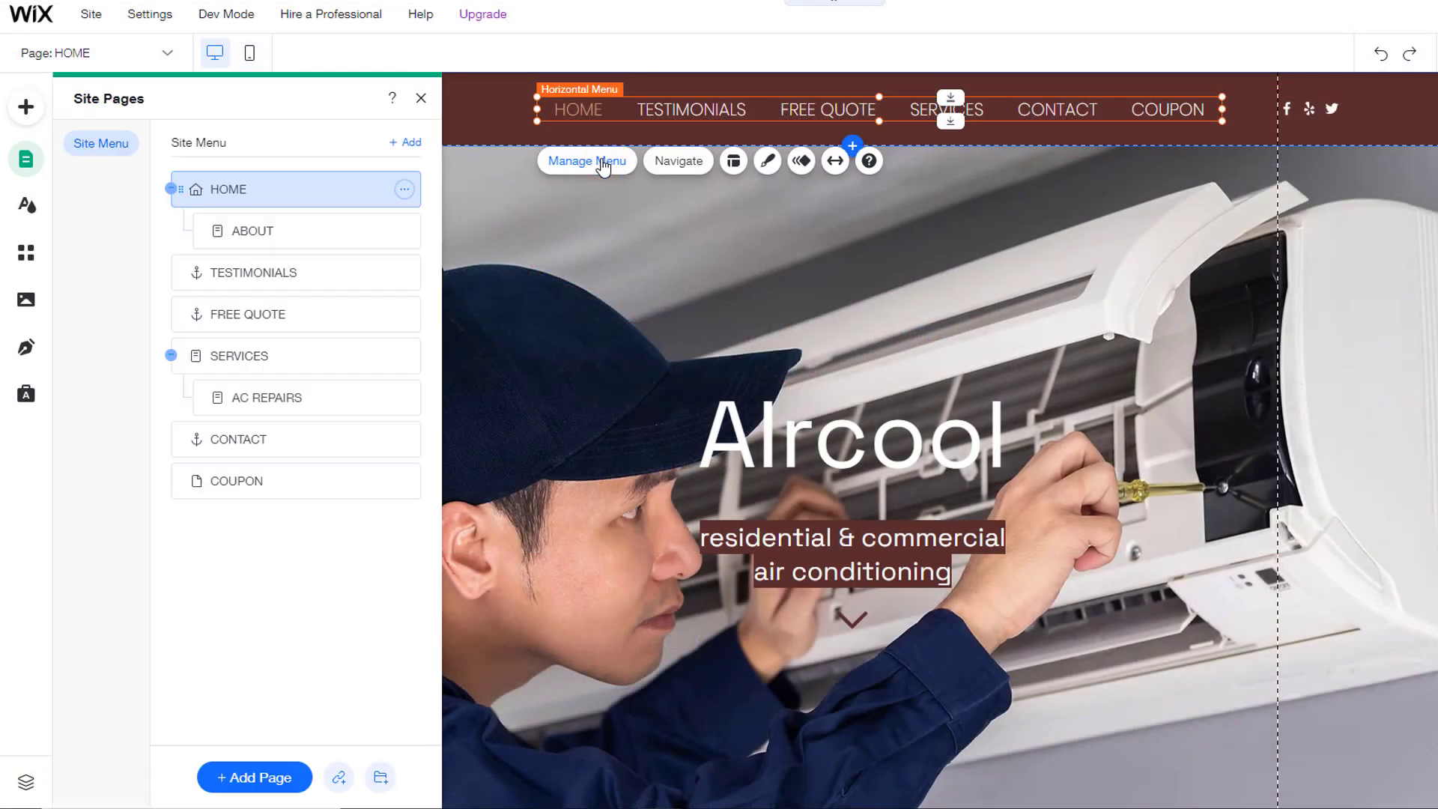
pyautogui.click(338, 777)
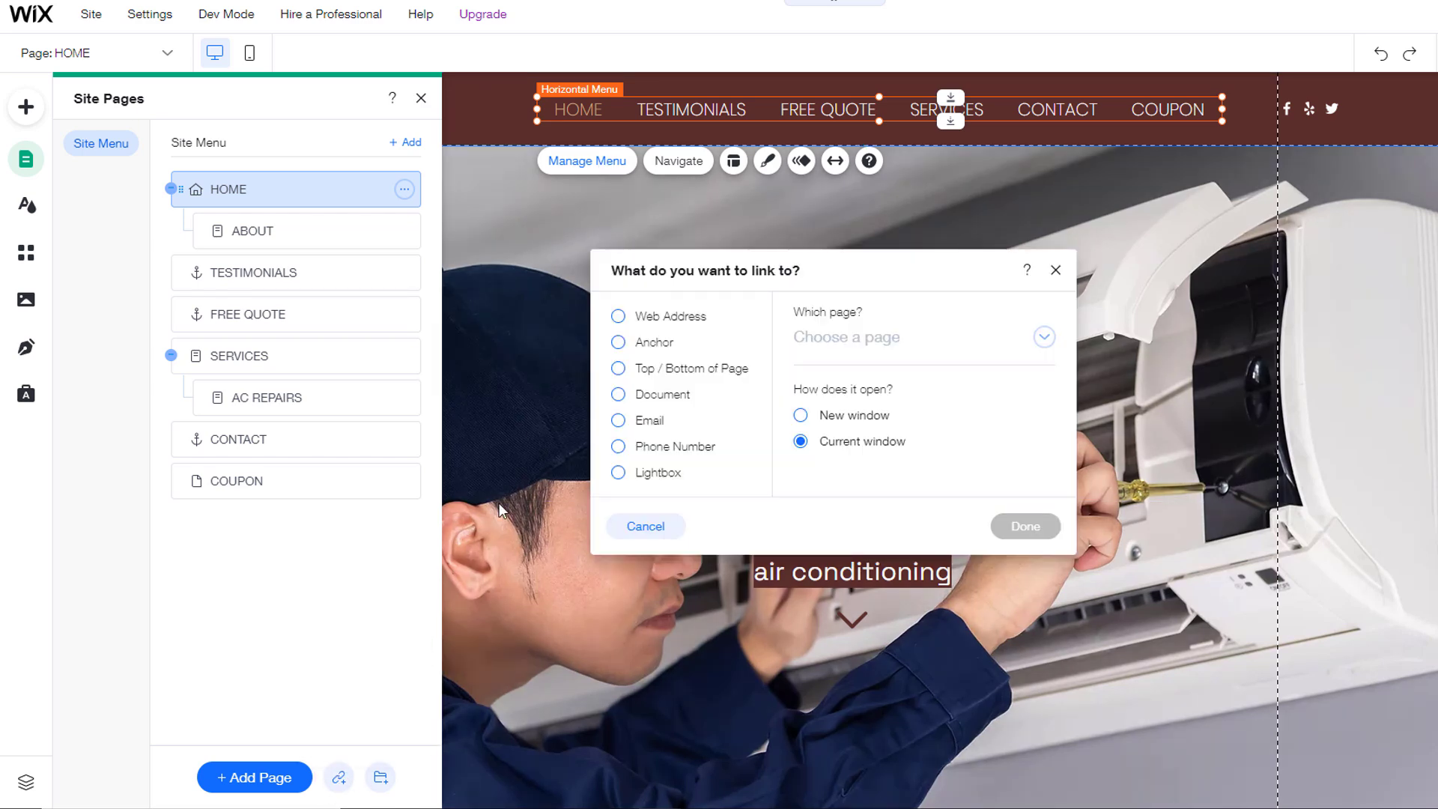
pyautogui.click(616, 344)
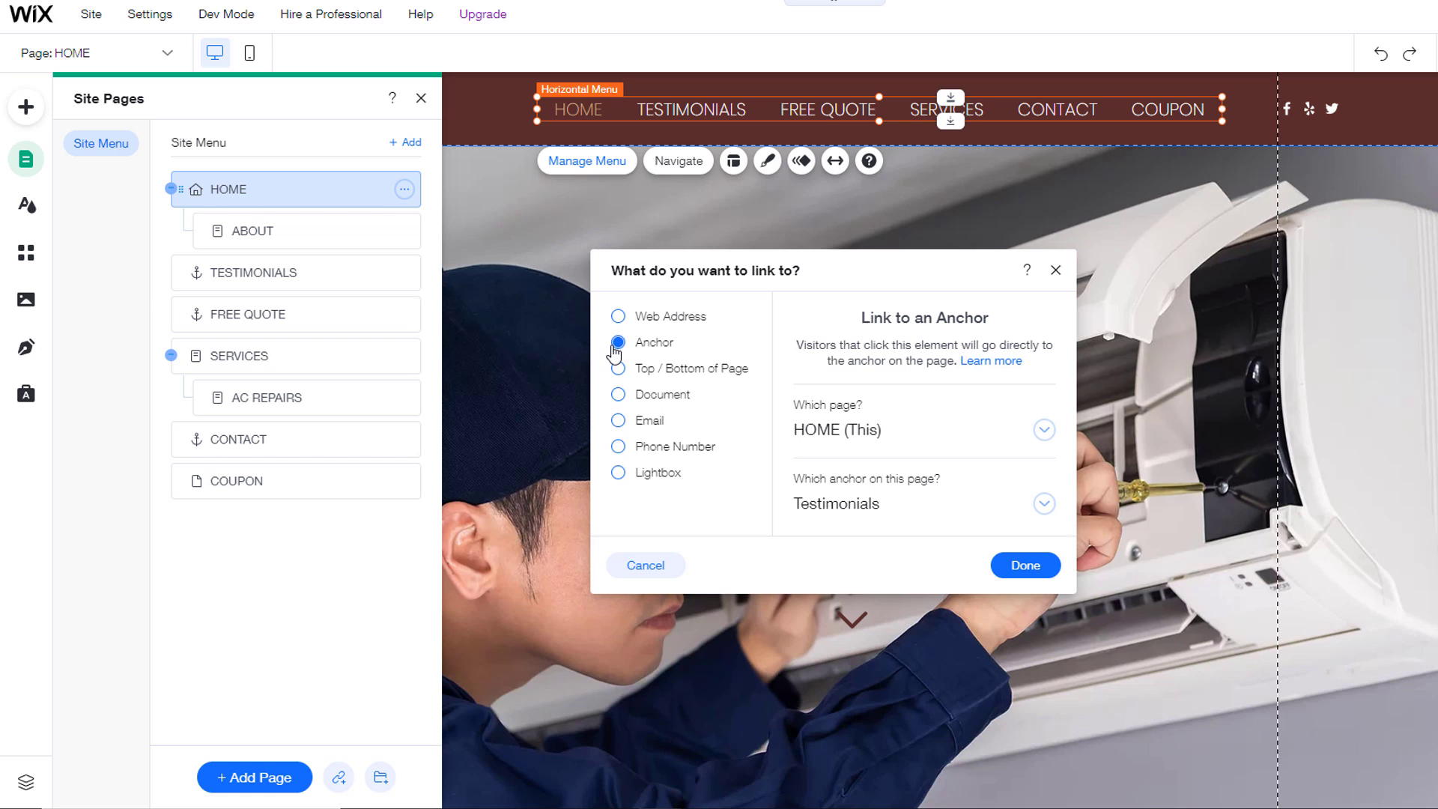
pyautogui.click(1043, 431)
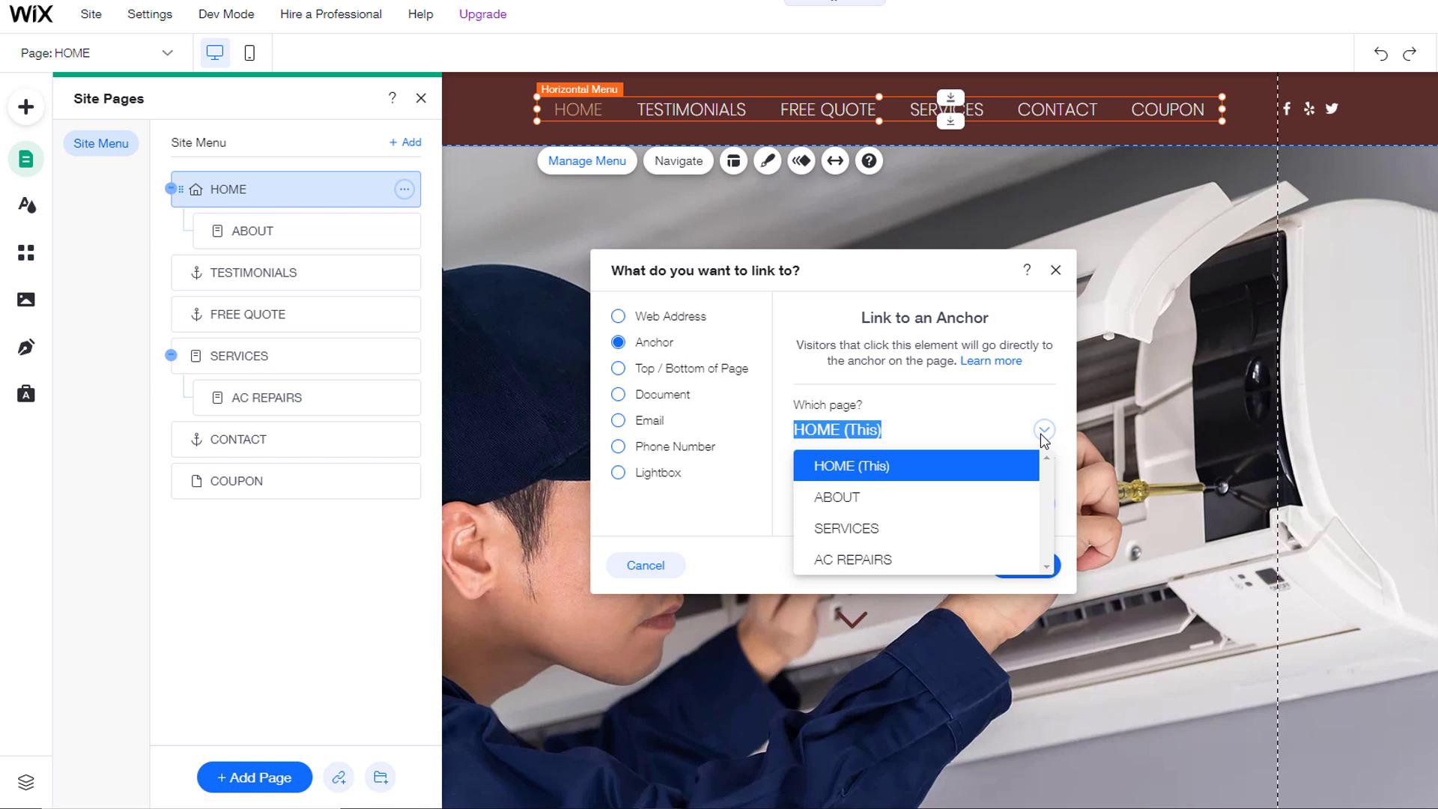
pyautogui.click(1043, 431)
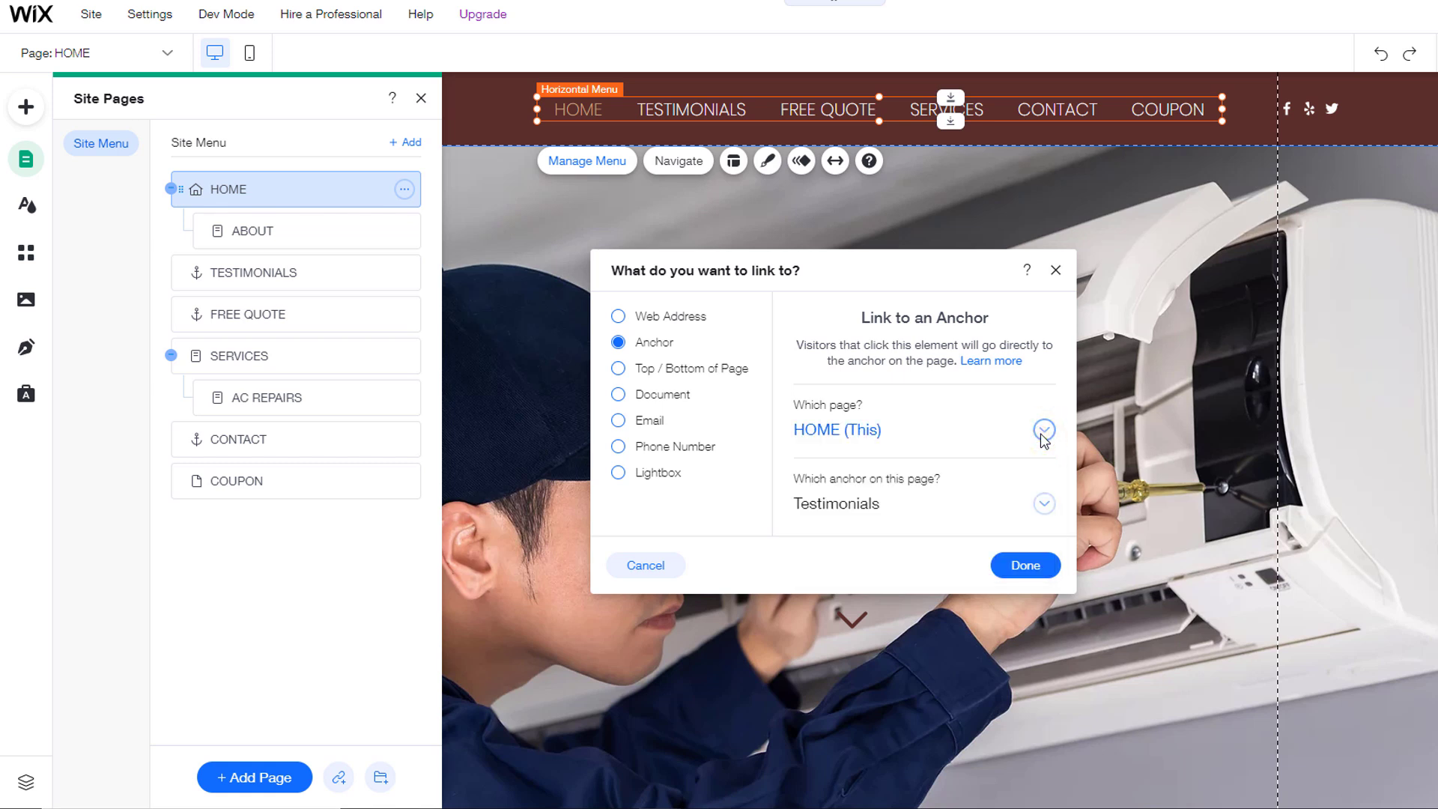
pyautogui.click(1045, 506)
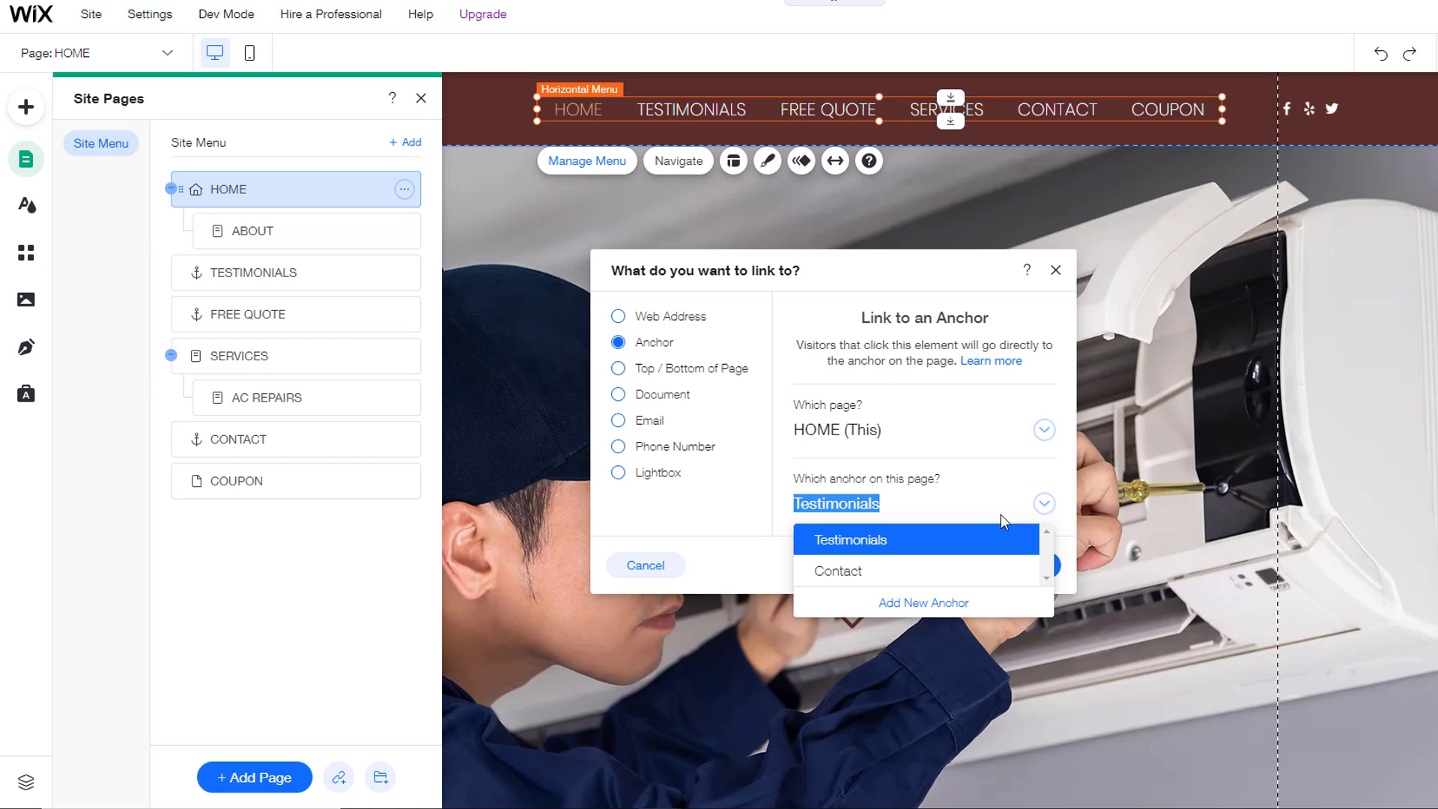
pyautogui.click(924, 604)
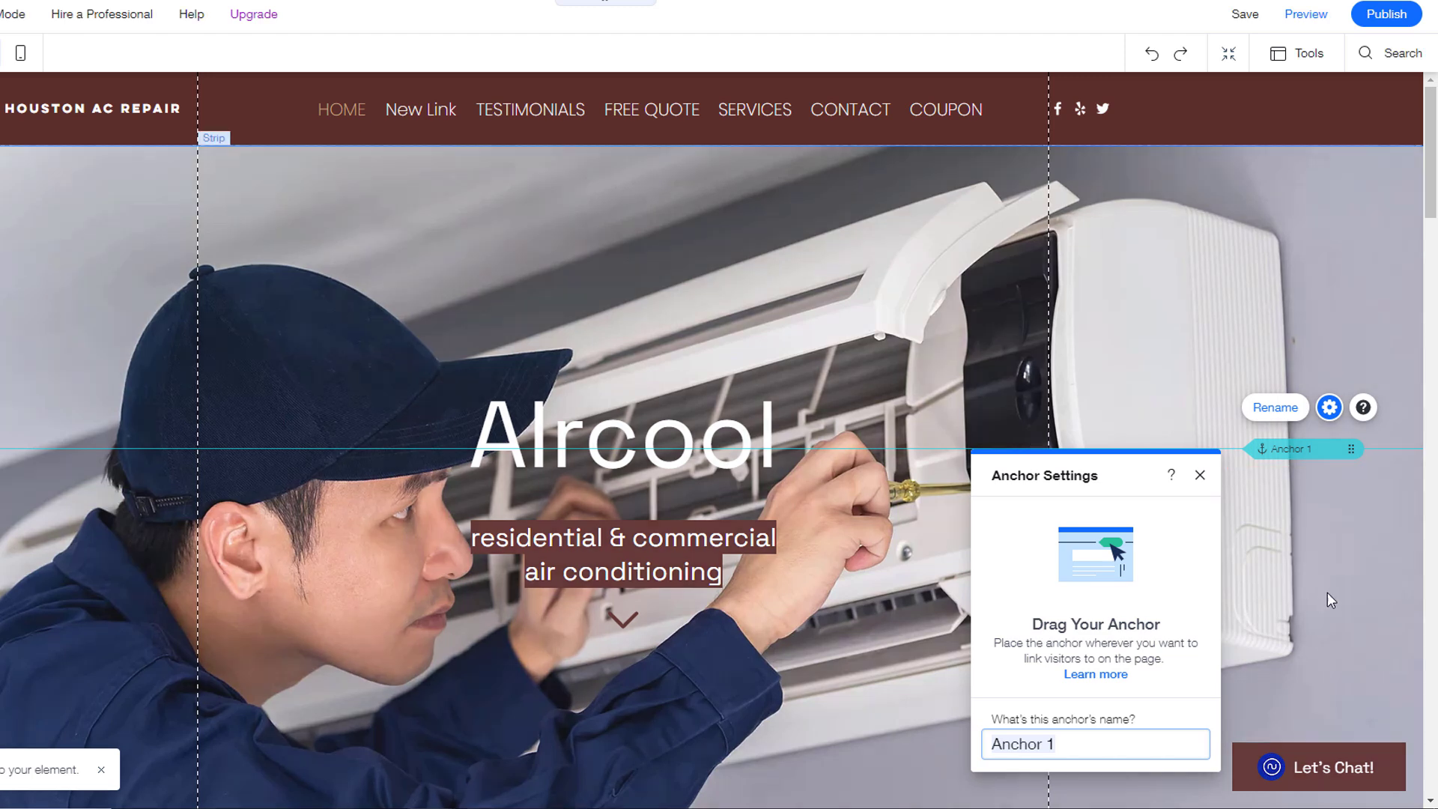
# Step: Position the new anchor at the quote section and name it FREE QUOTE
pyautogui.moveTo(1351, 450); pyautogui.dragTo(1315, 517)
pyautogui.scroll(-10, 1292, 630)
pyautogui.scroll(-4, 1291, 634)
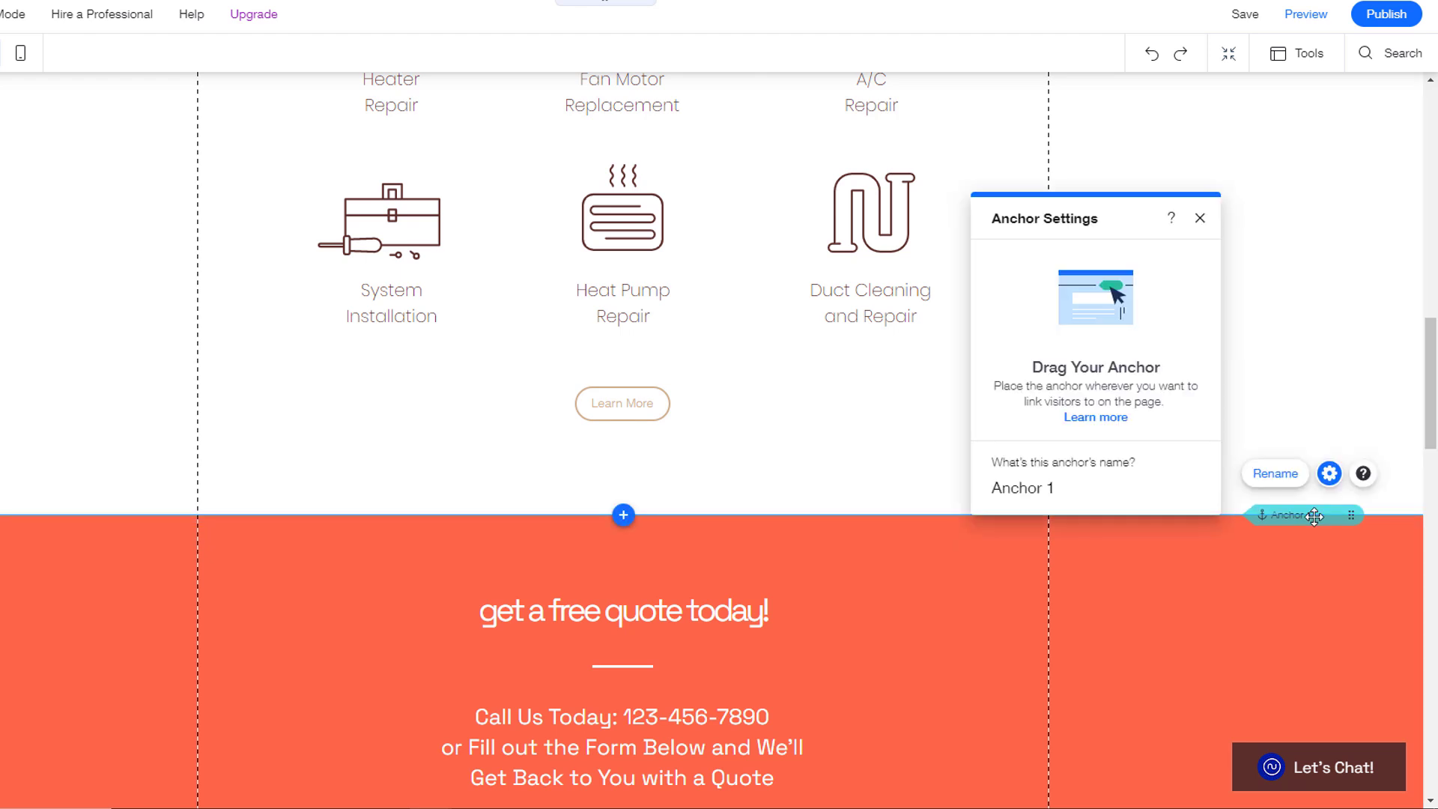
pyautogui.click(1077, 487)
pyautogui.write('FREE QUOTE')
pyautogui.moveTo(1431, 416); pyautogui.dragTo(1432, 176)
# Step: Rename the New Link item to FREE QUOTE and move it after COUPON
pyautogui.click(341, 109)
pyautogui.click(348, 166)
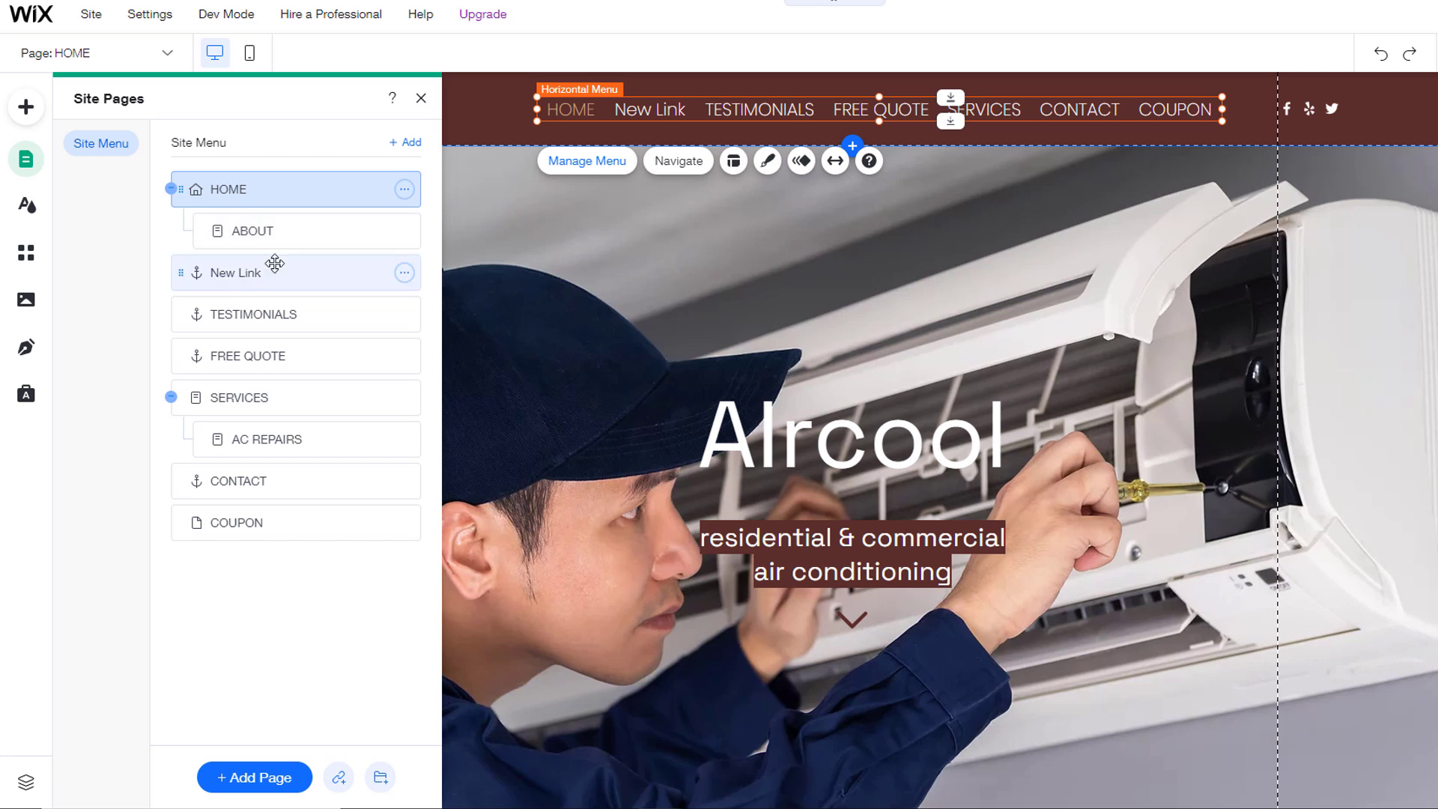
pyautogui.click(275, 268)
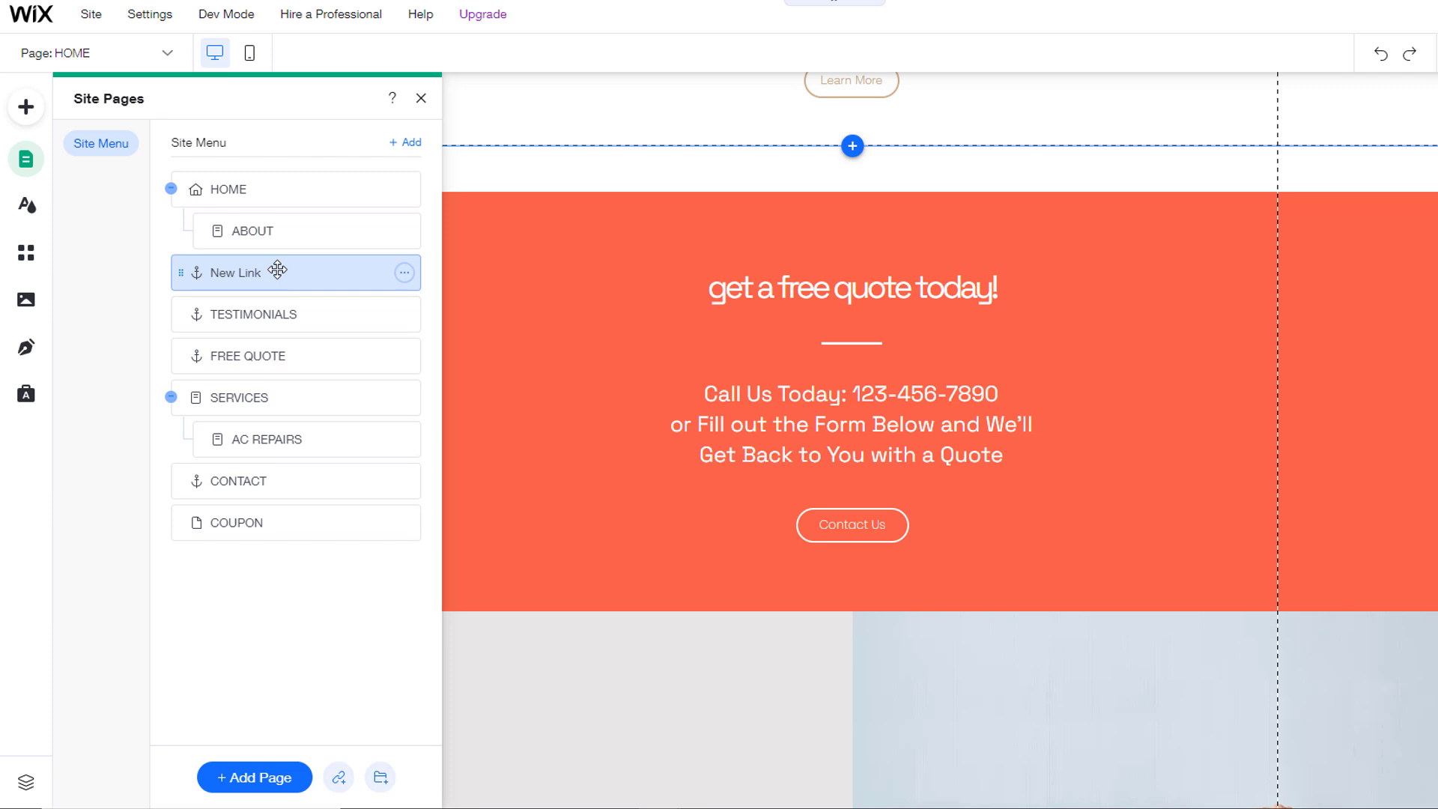
pyautogui.doubleClick(277, 270)
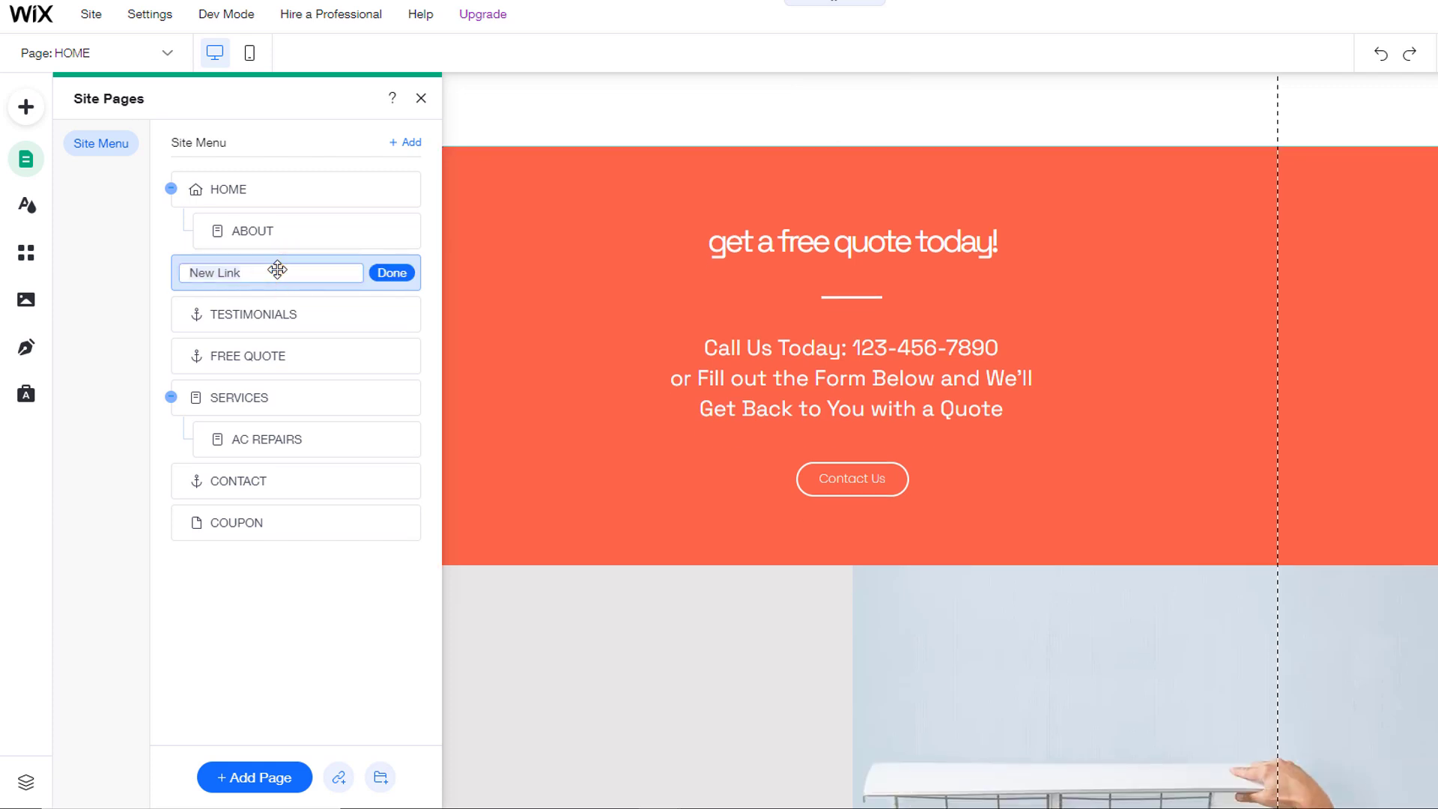
pyautogui.write('FREE QUOTE')
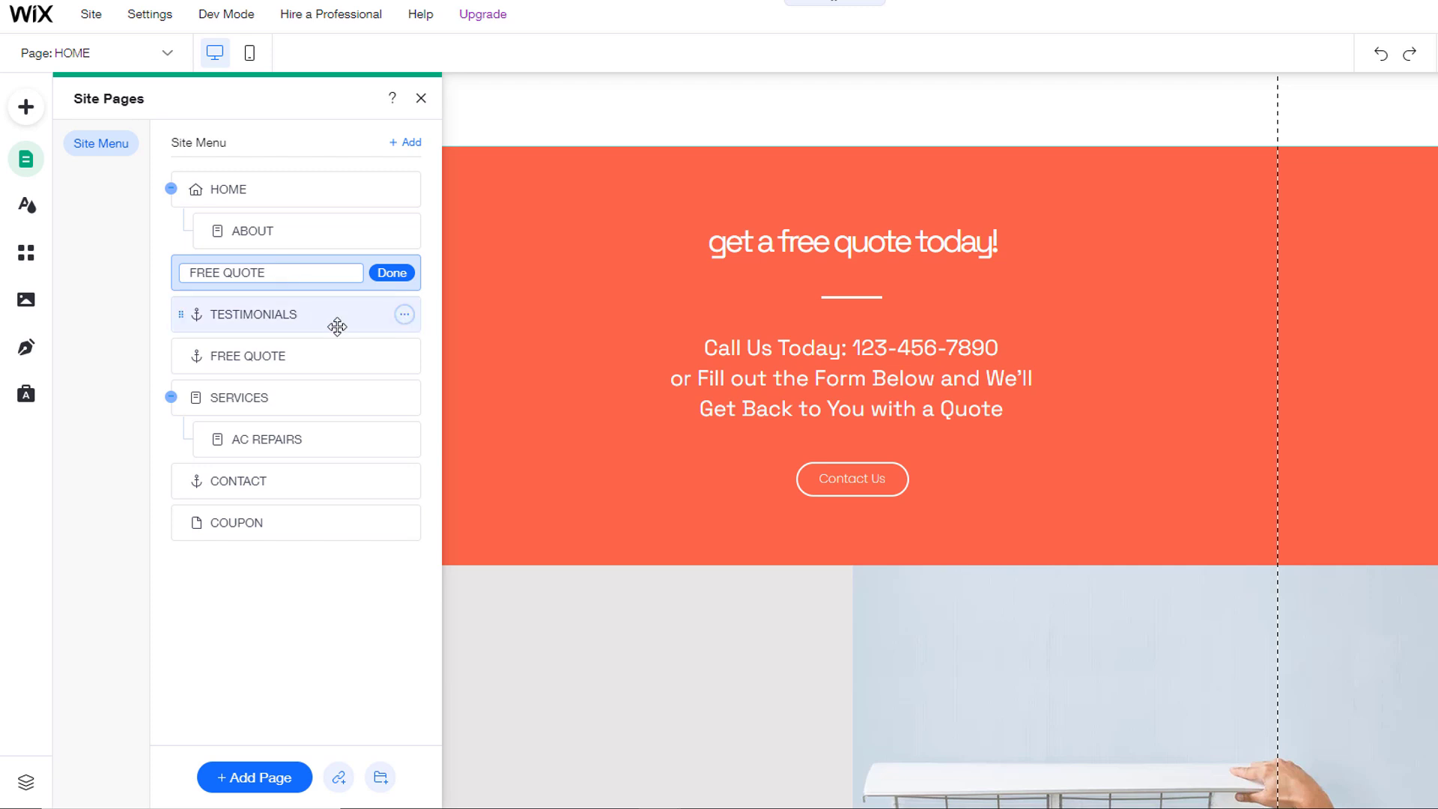
pyautogui.click(382, 273)
pyautogui.moveTo(327, 272); pyautogui.dragTo(283, 519)
# Step: Preview the site and check that More > FREE QUOTE jumps down to its section
pyautogui.click(1437, 13)
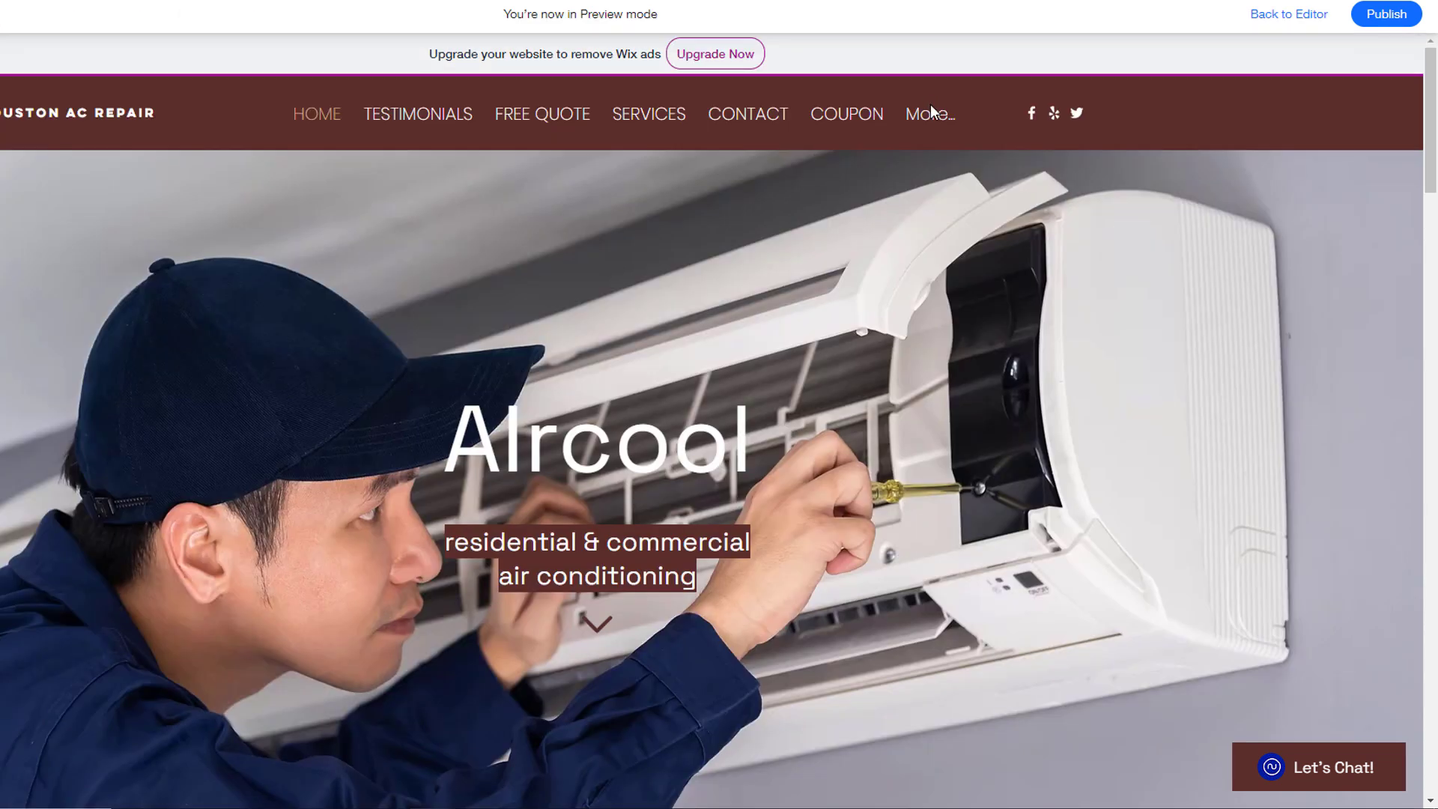
pyautogui.moveTo(936, 114)
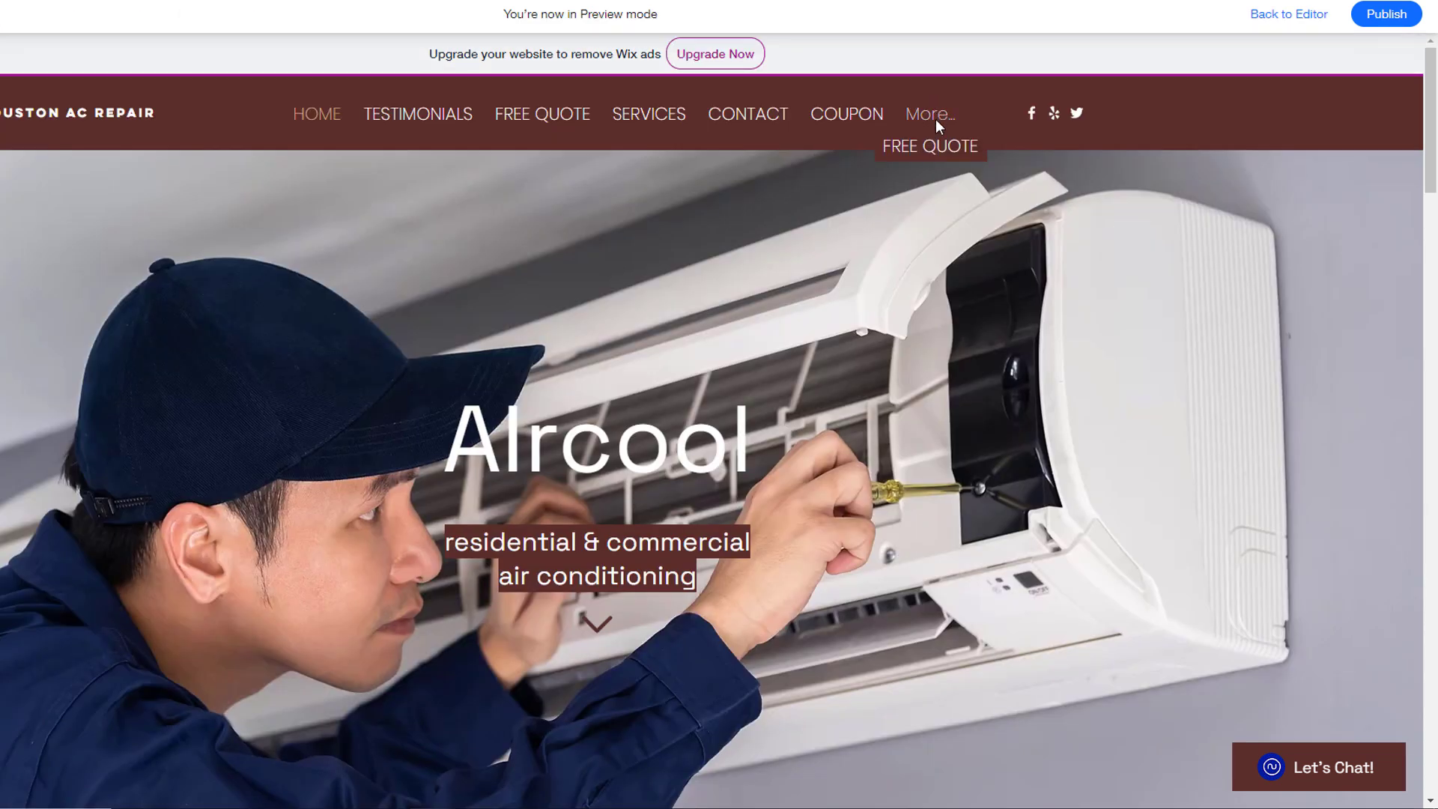
pyautogui.click(934, 153)
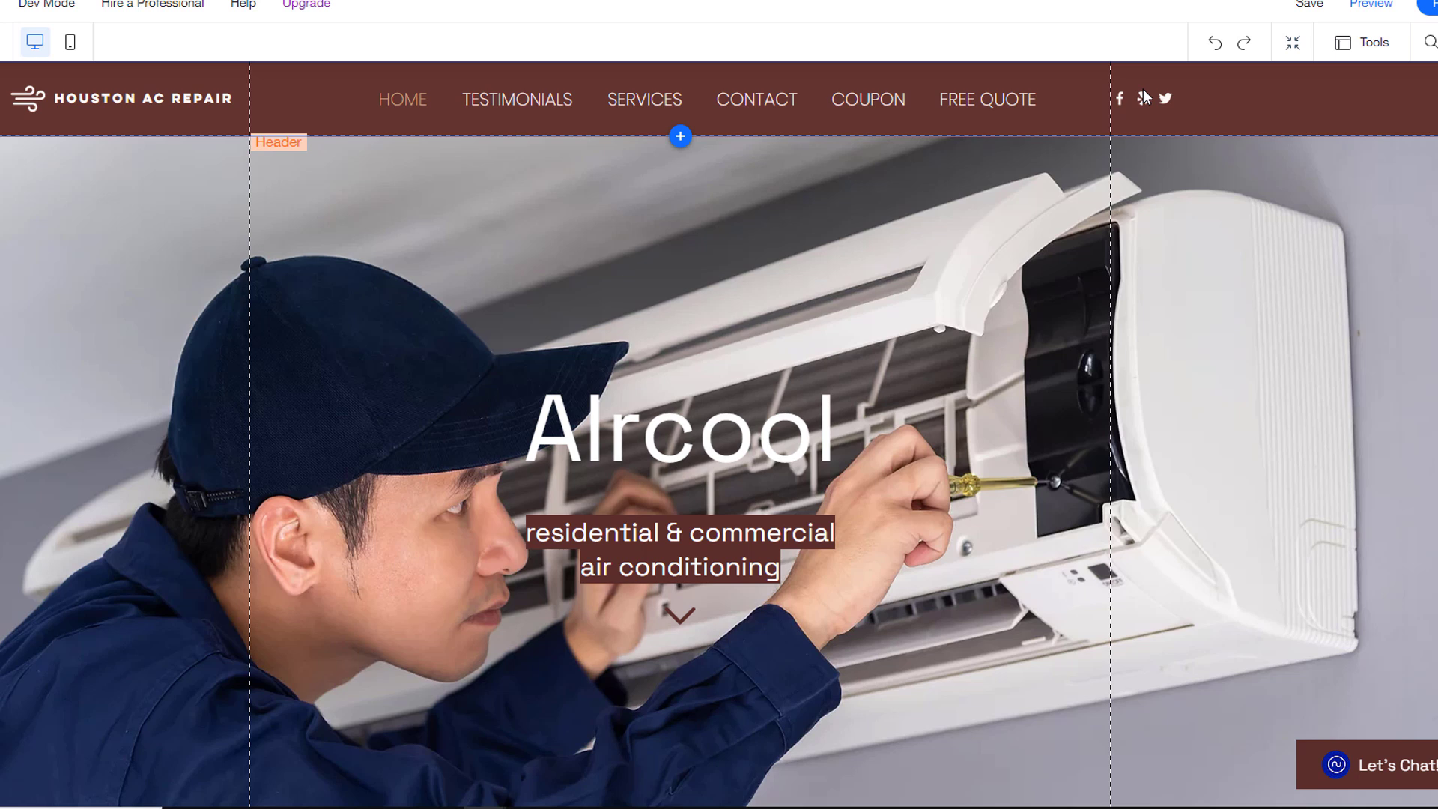
# Step: Remove the Facebook icon from the header's social links bar
pyautogui.click(1144, 94)
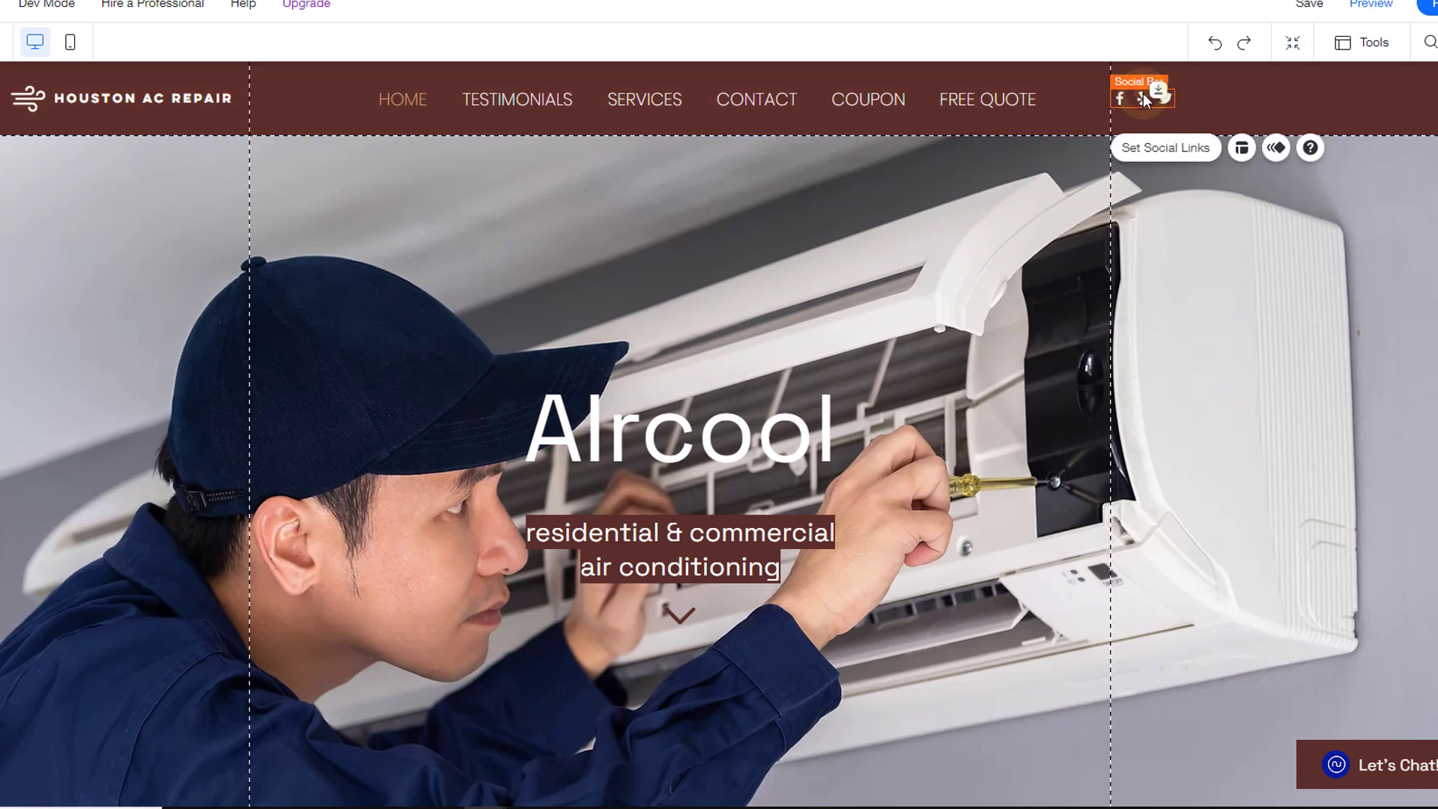
pyautogui.click(1150, 146)
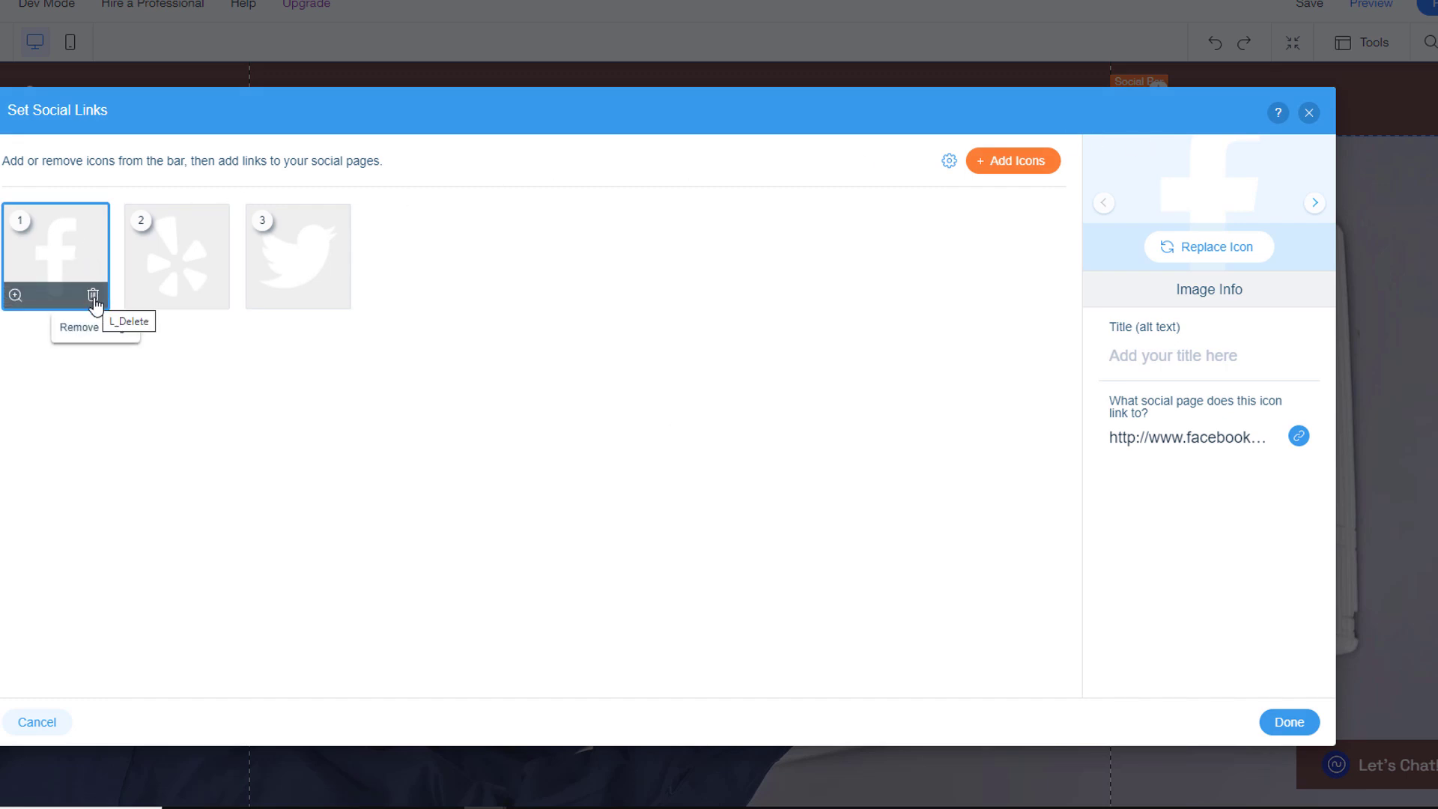
pyautogui.click(93, 297)
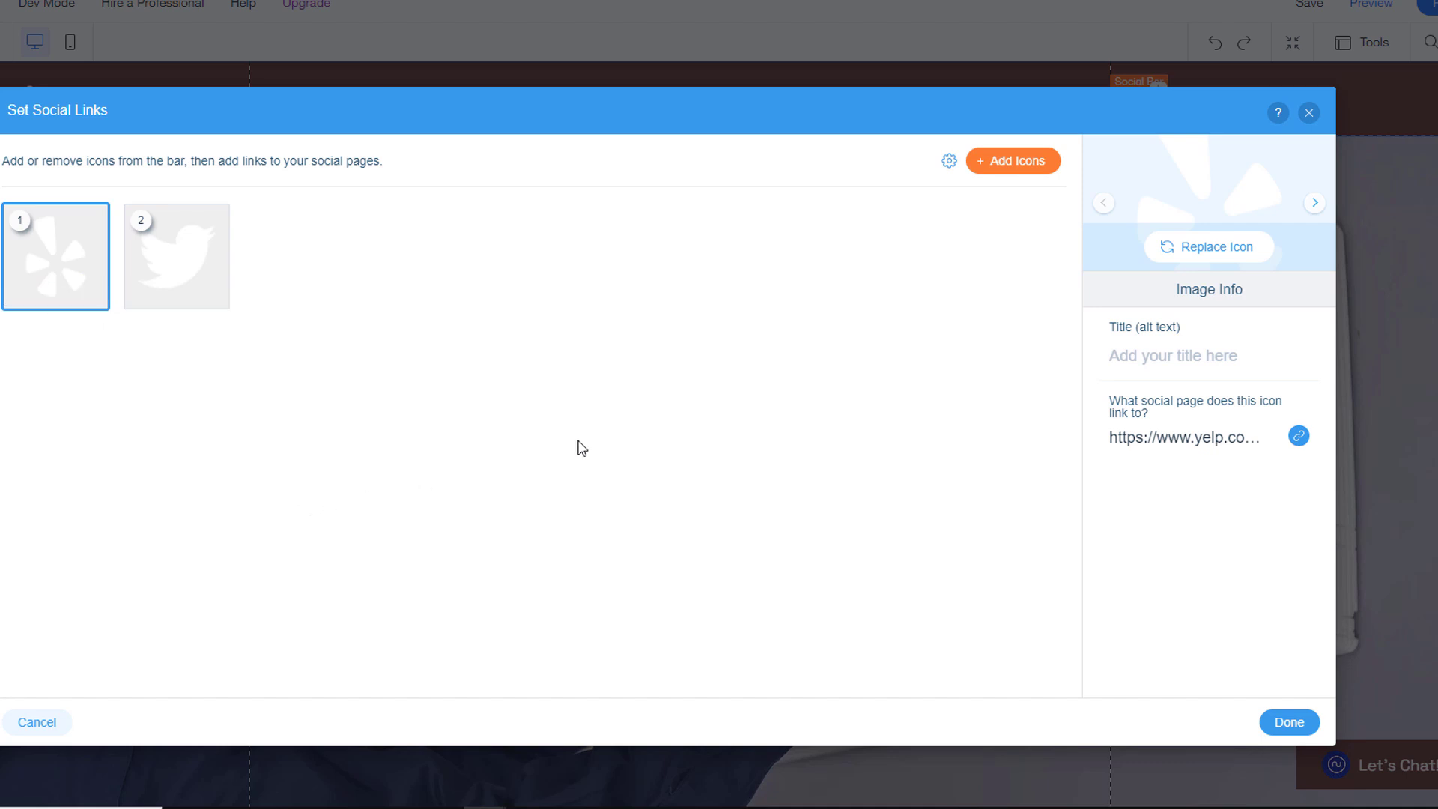
# Step: Add an Instagram icon from Wix media to the social bar and begin linking it
pyautogui.click(996, 165)
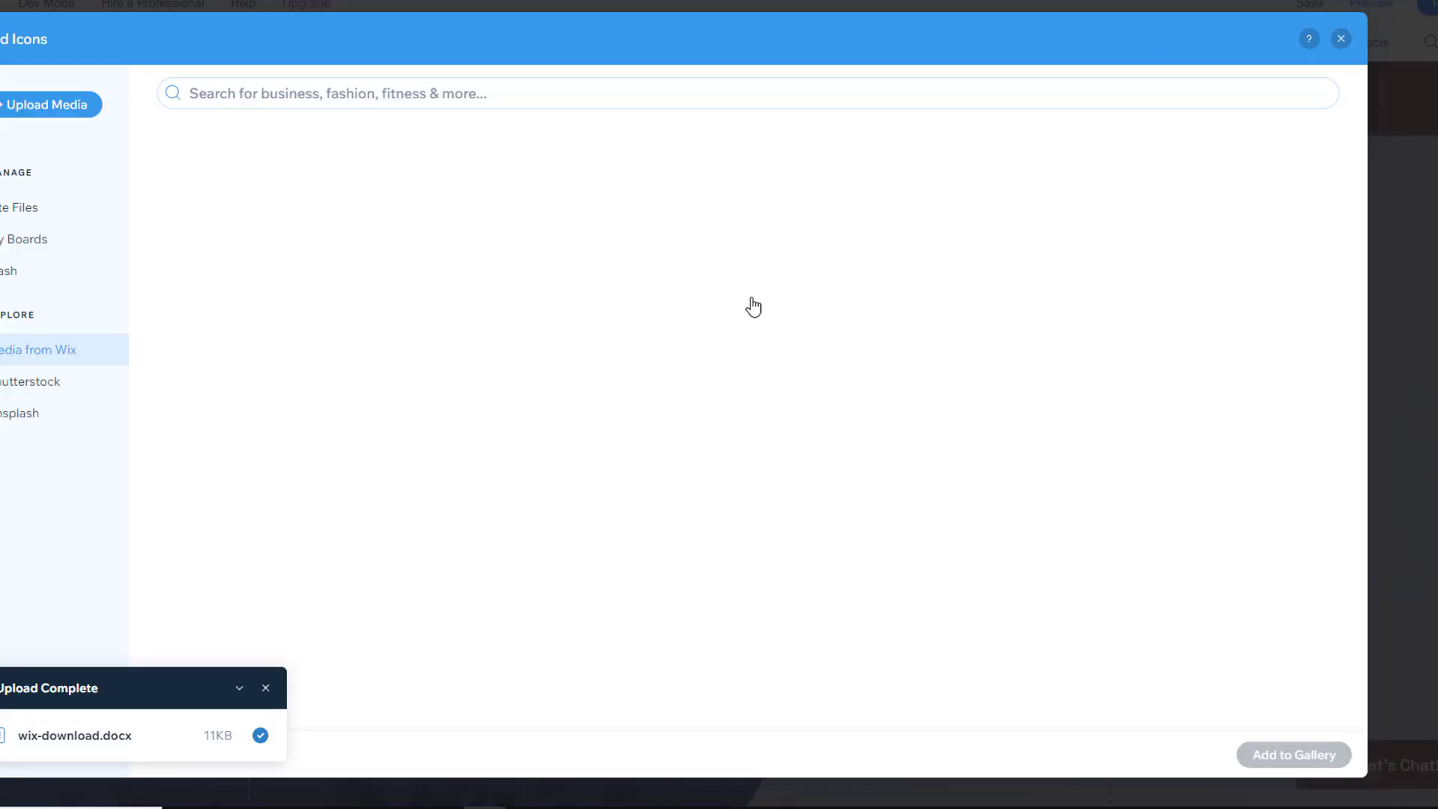
pyautogui.scroll(-1, 914, 427)
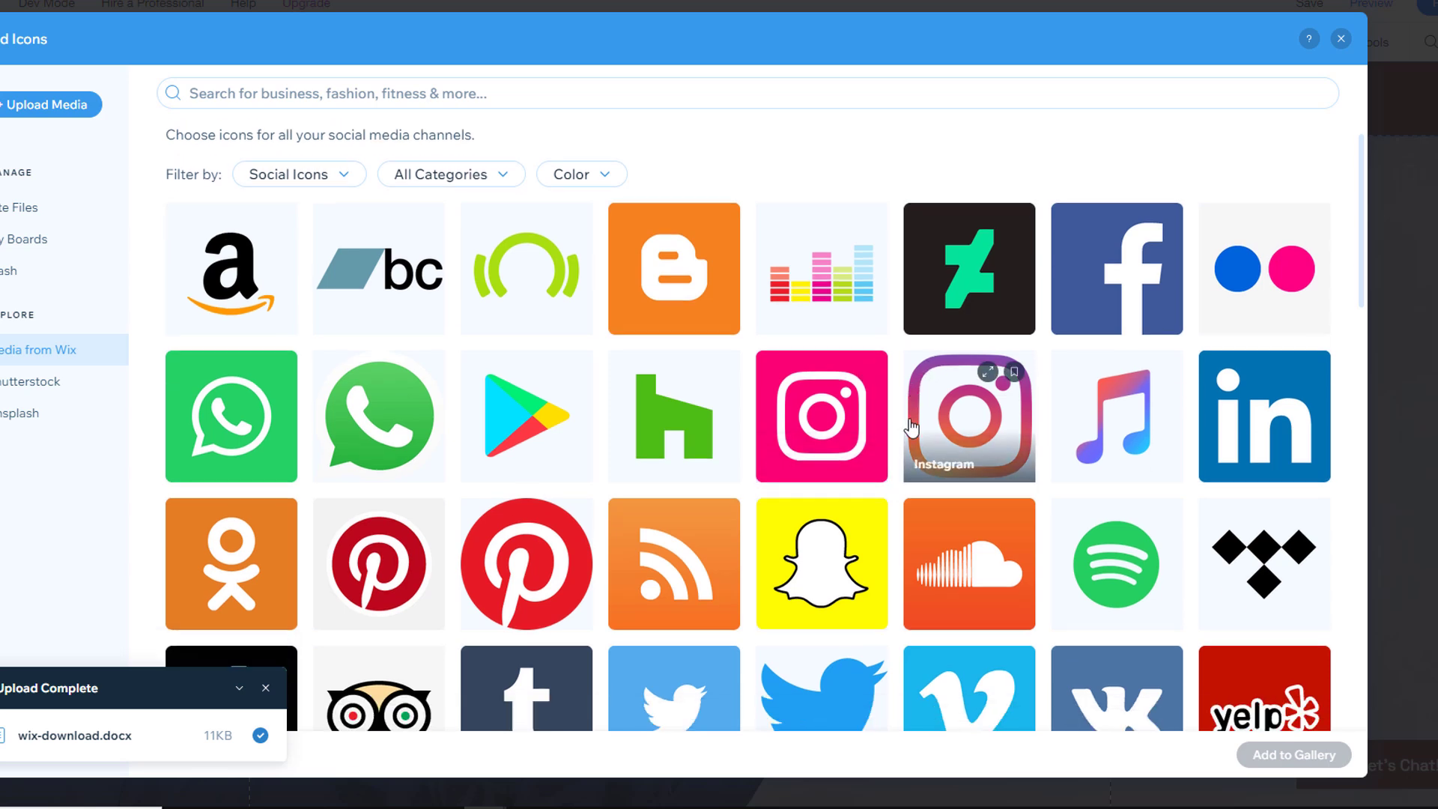
pyautogui.scroll(-6, 912, 426)
pyautogui.click(816, 443)
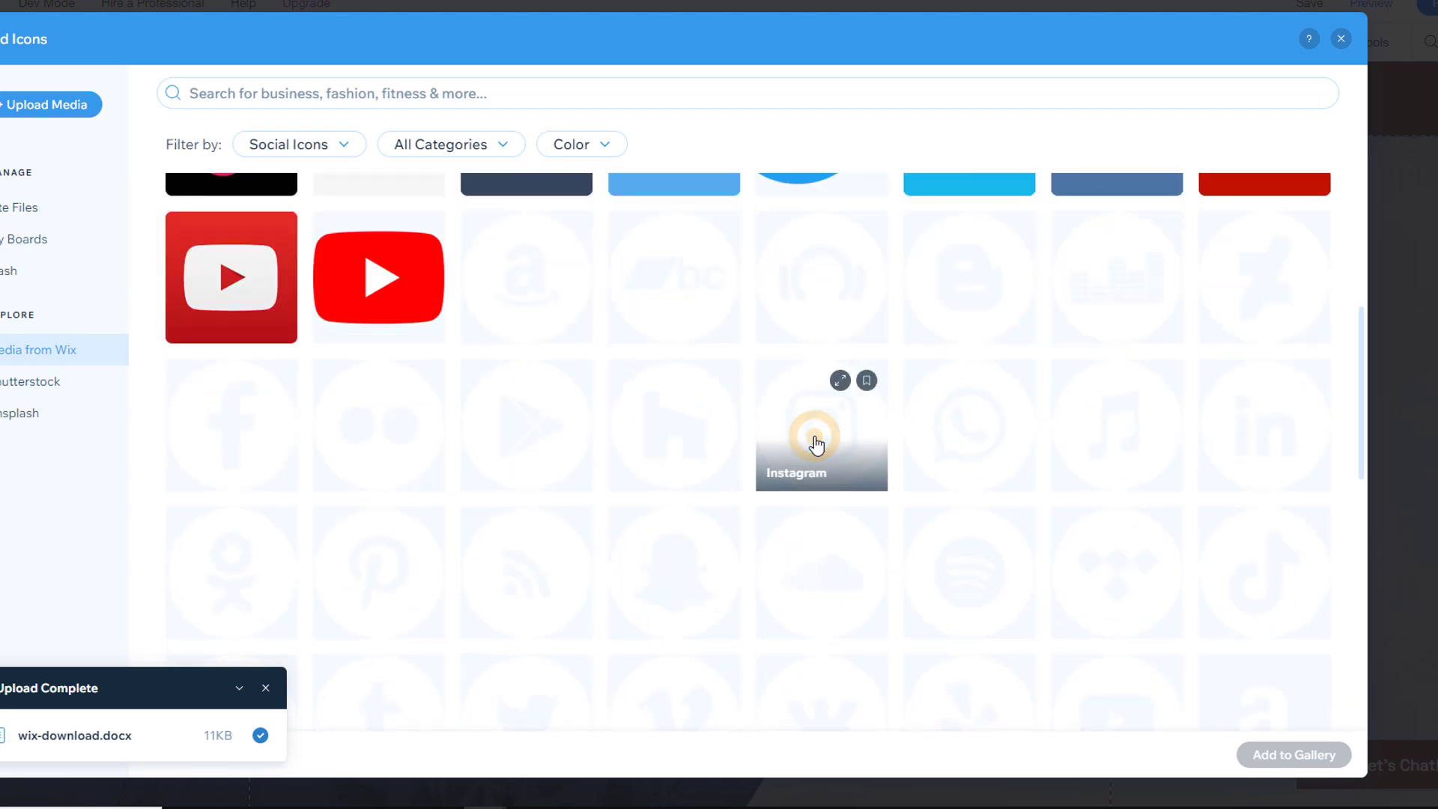
pyautogui.click(1267, 758)
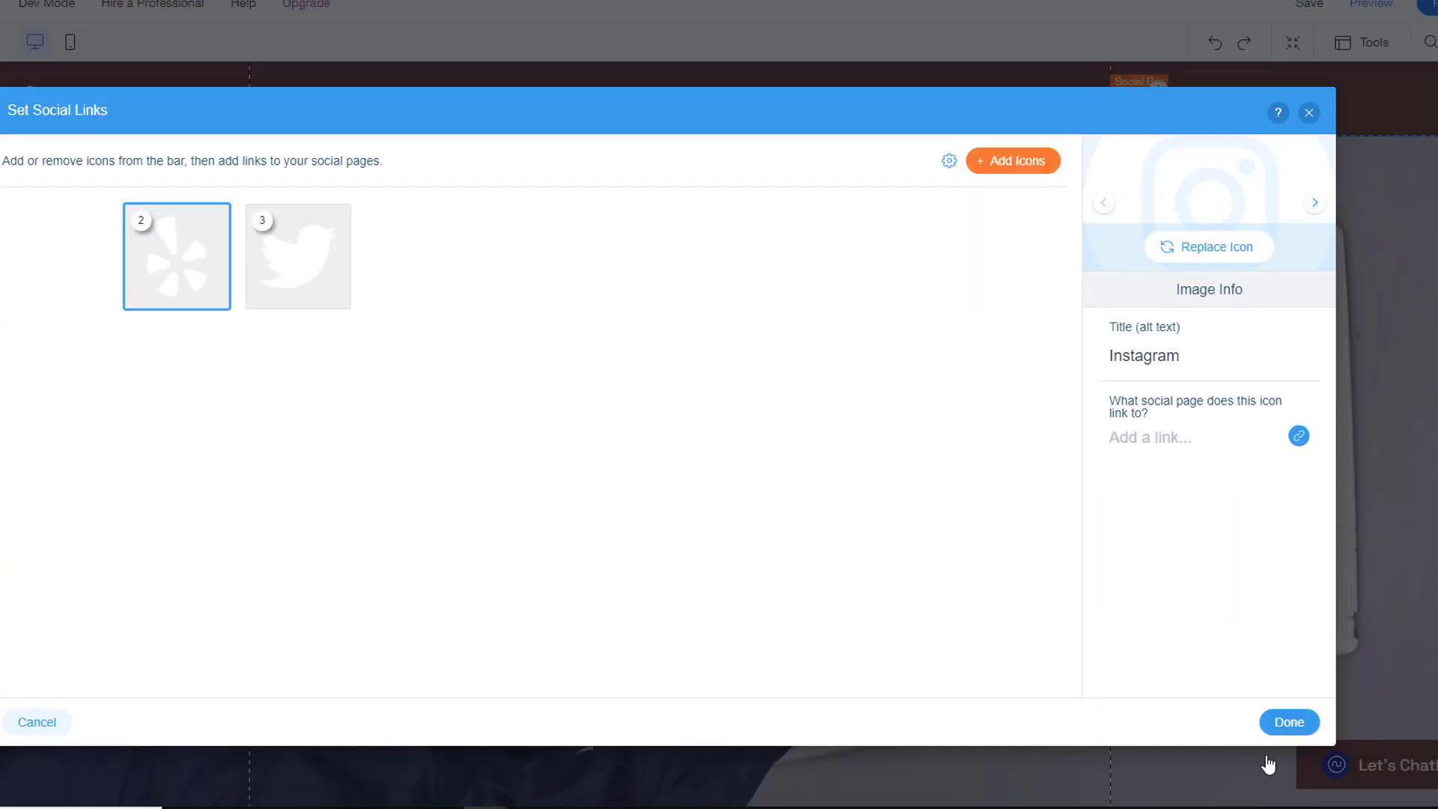
pyautogui.click(1184, 445)
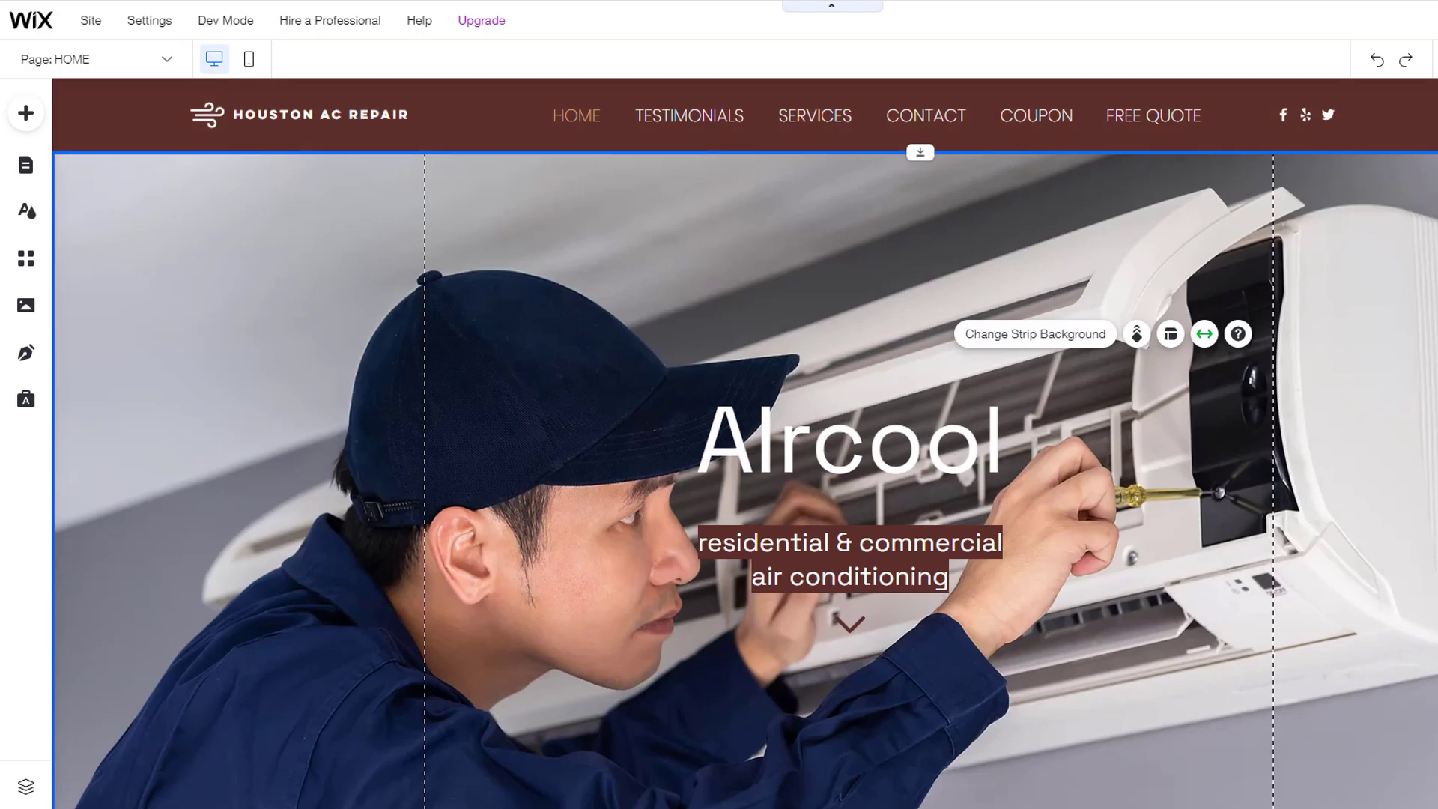
# Step: Scroll down to the Contact Us Now footer and open the Add to Site panel
pyautogui.scroll(-8, 745, 442)
pyautogui.scroll(-15, 745, 442)
pyautogui.scroll(-8, 745, 442)
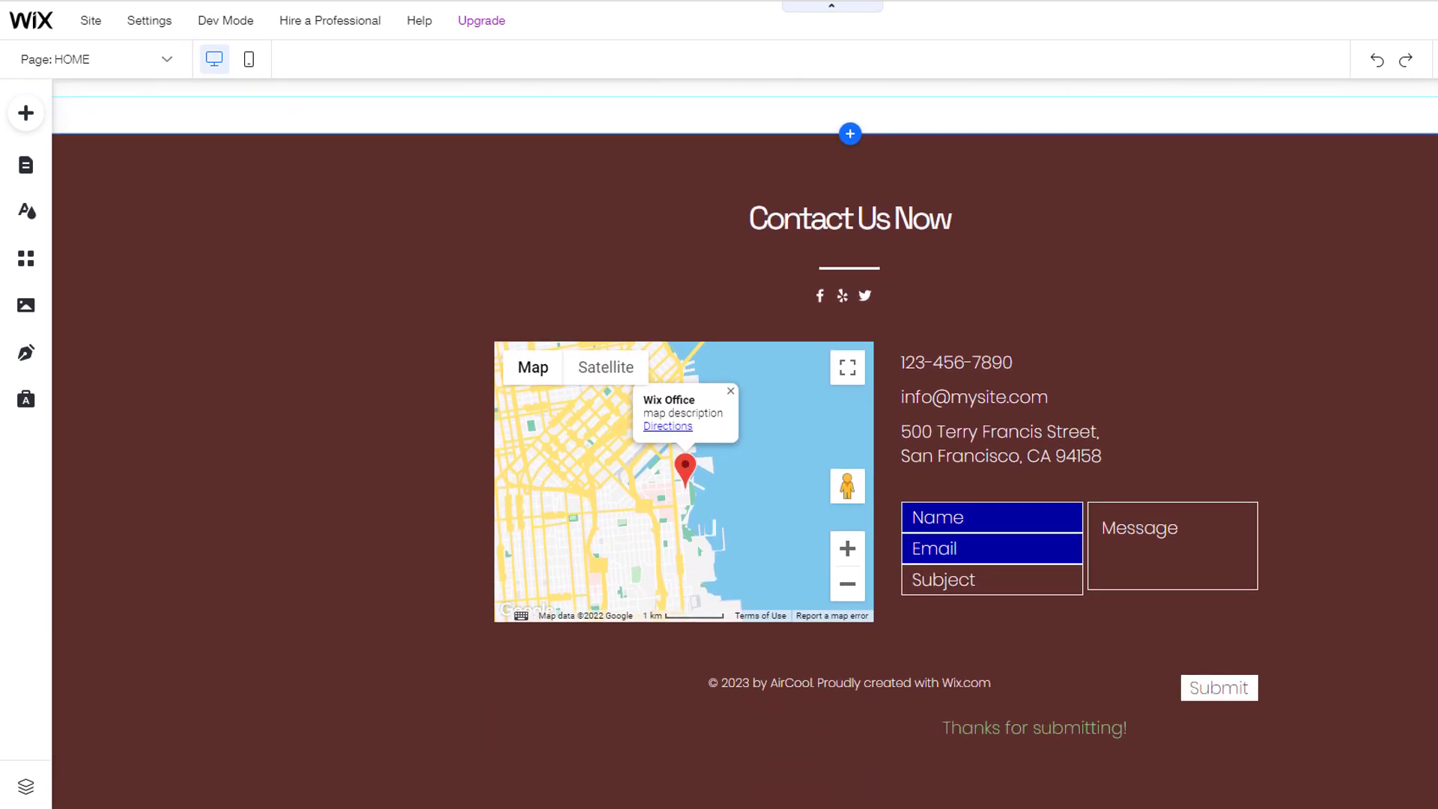
pyautogui.scroll(-1, 745, 442)
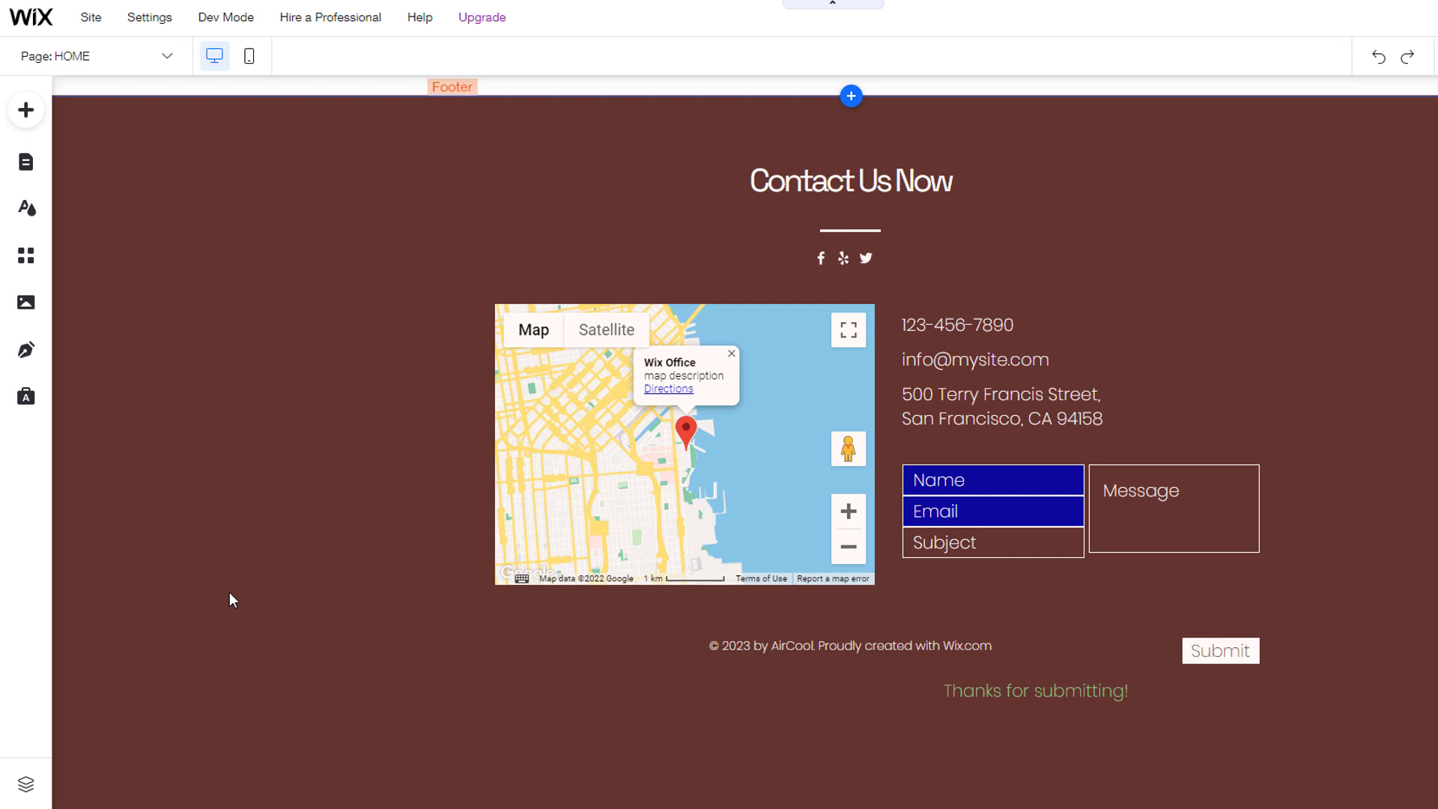
pyautogui.click(25, 110)
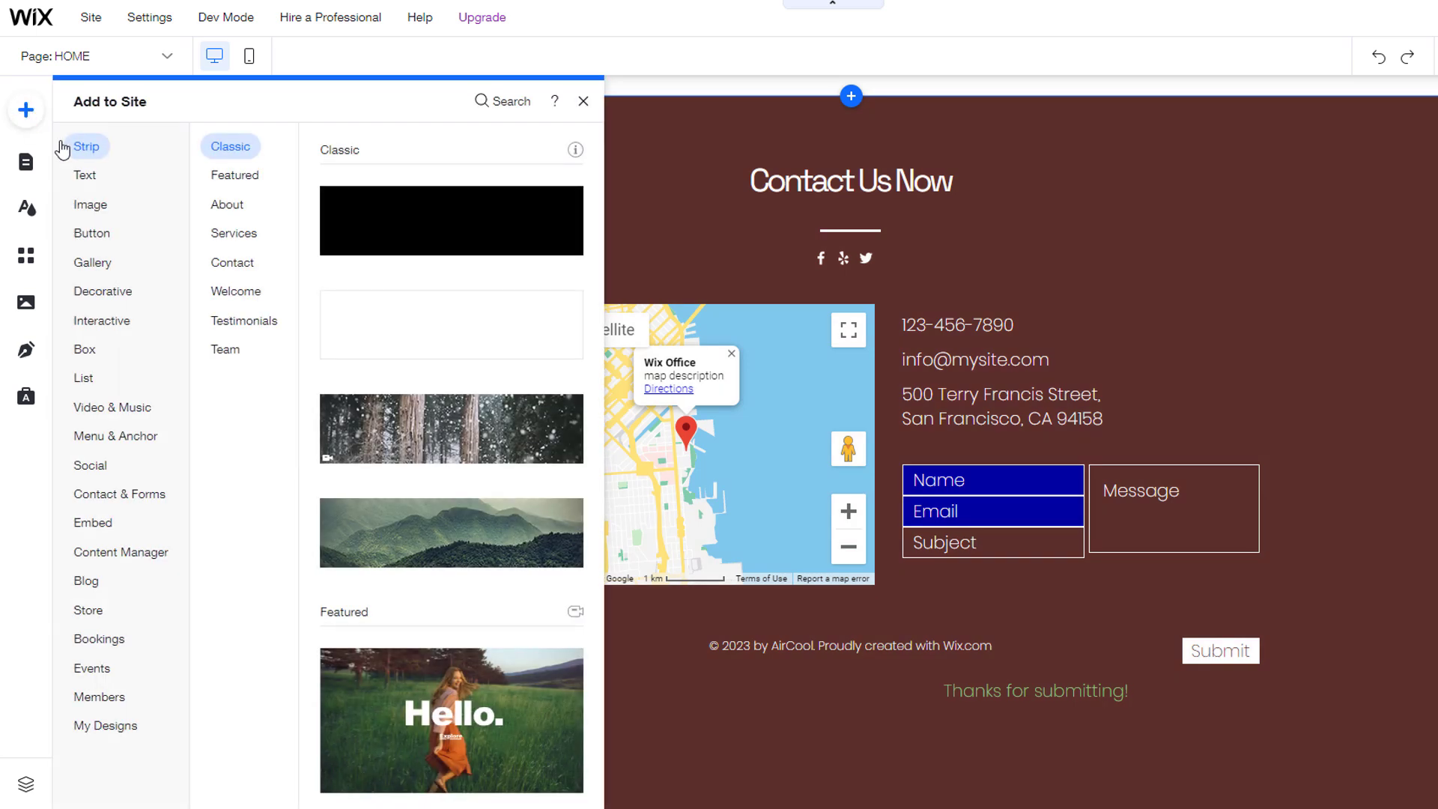
# Step: Drop a Sky Blue Google map onto the footer, delete it, and select the original map
pyautogui.click(134, 498)
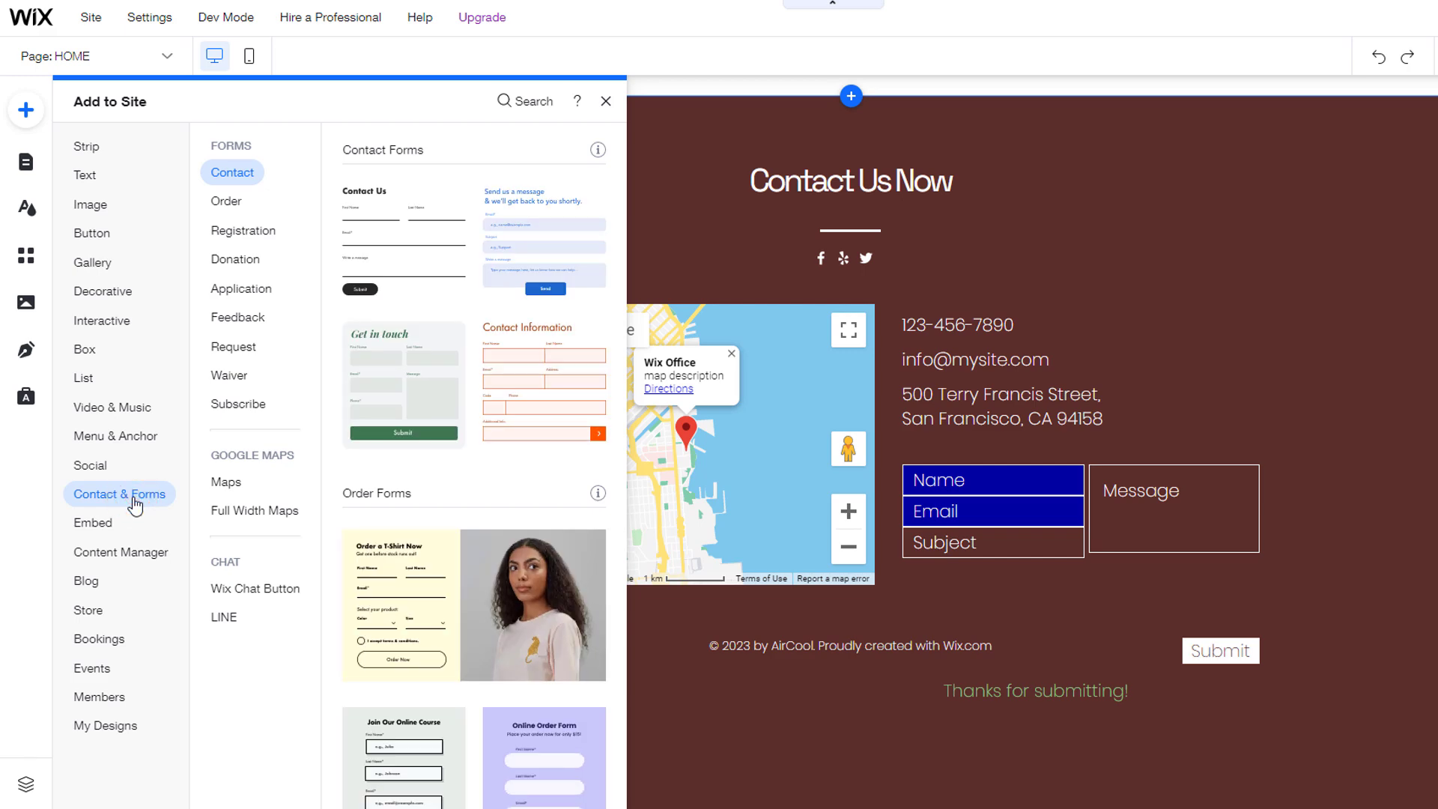
pyautogui.click(226, 489)
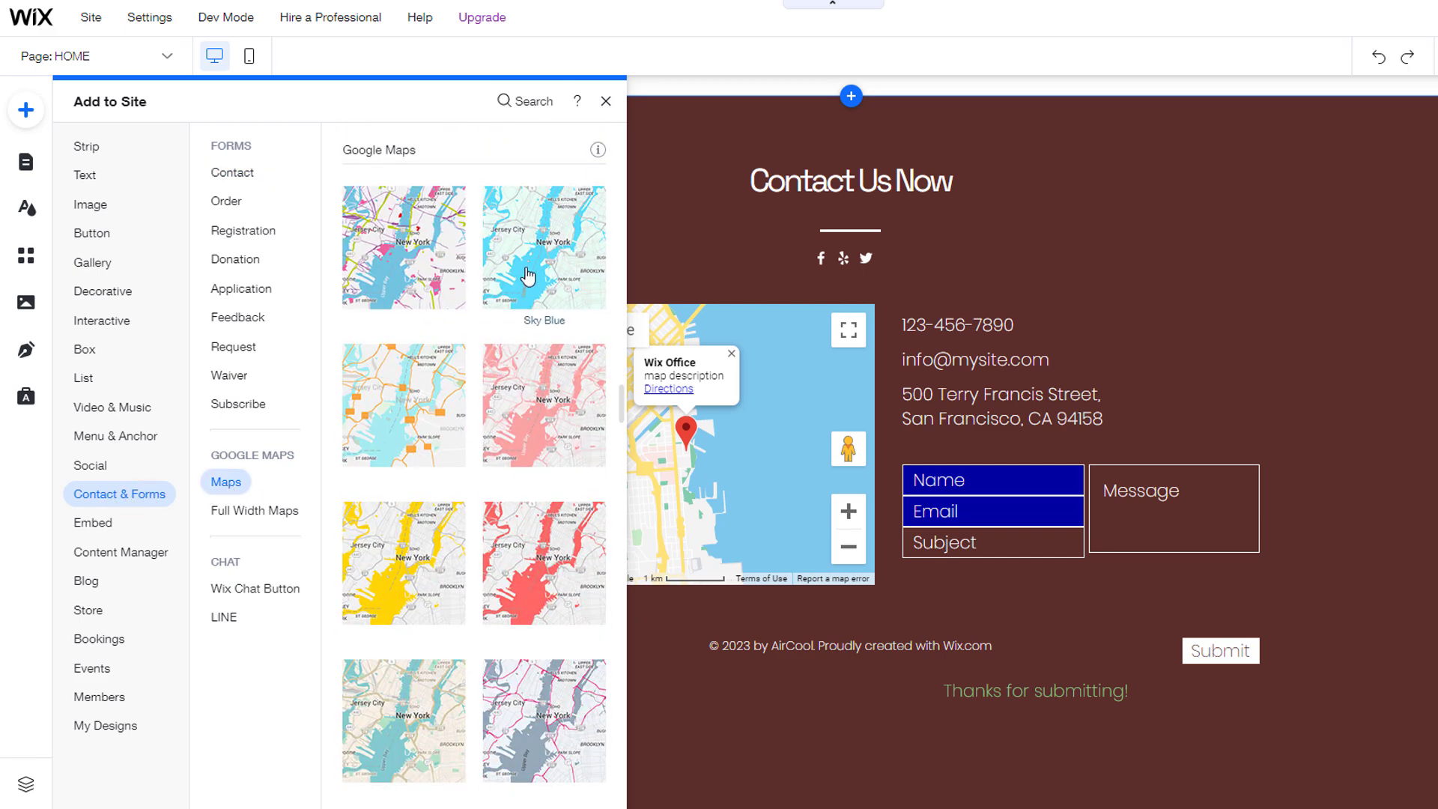
pyautogui.moveTo(528, 274); pyautogui.dragTo(1111, 330)
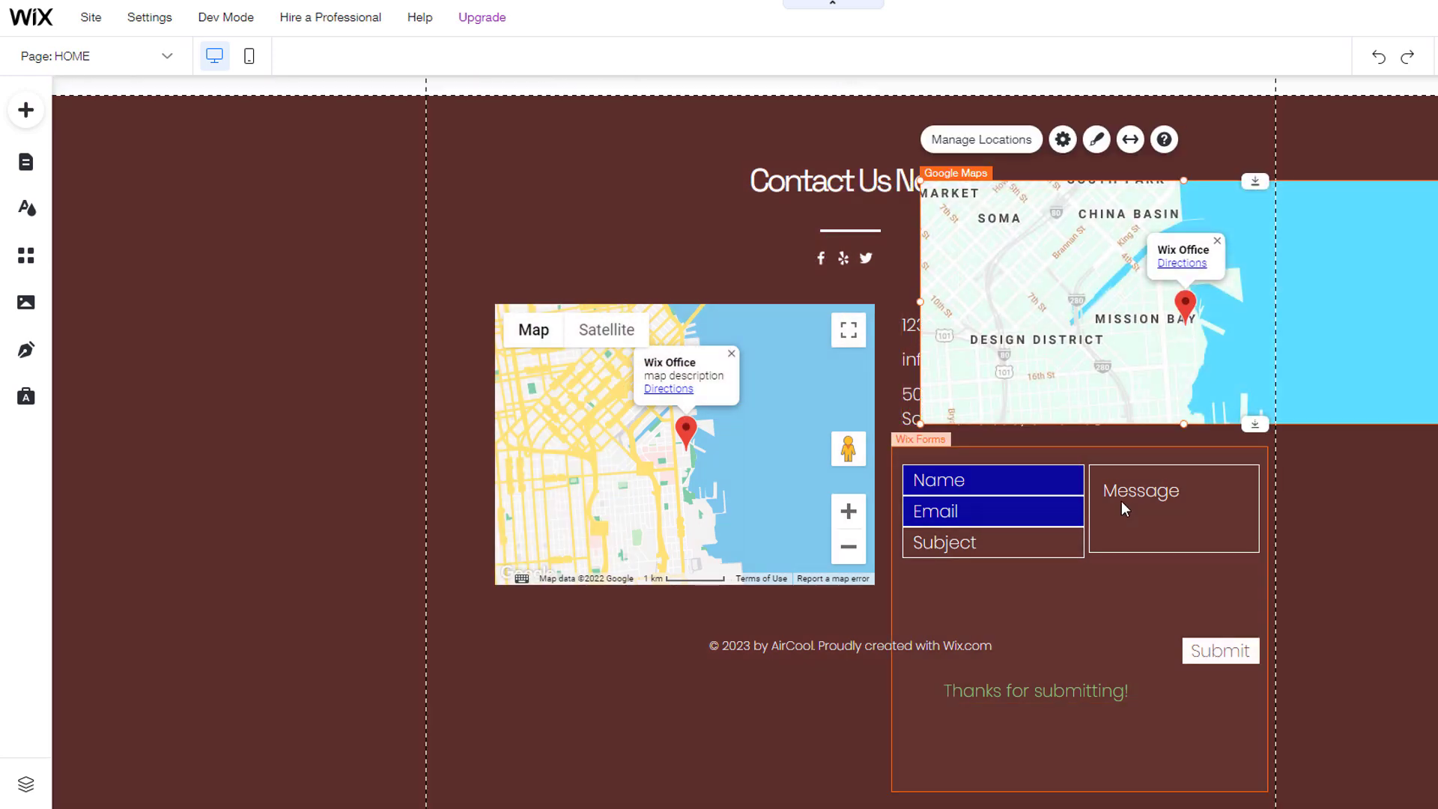
pyautogui.press('Delete')
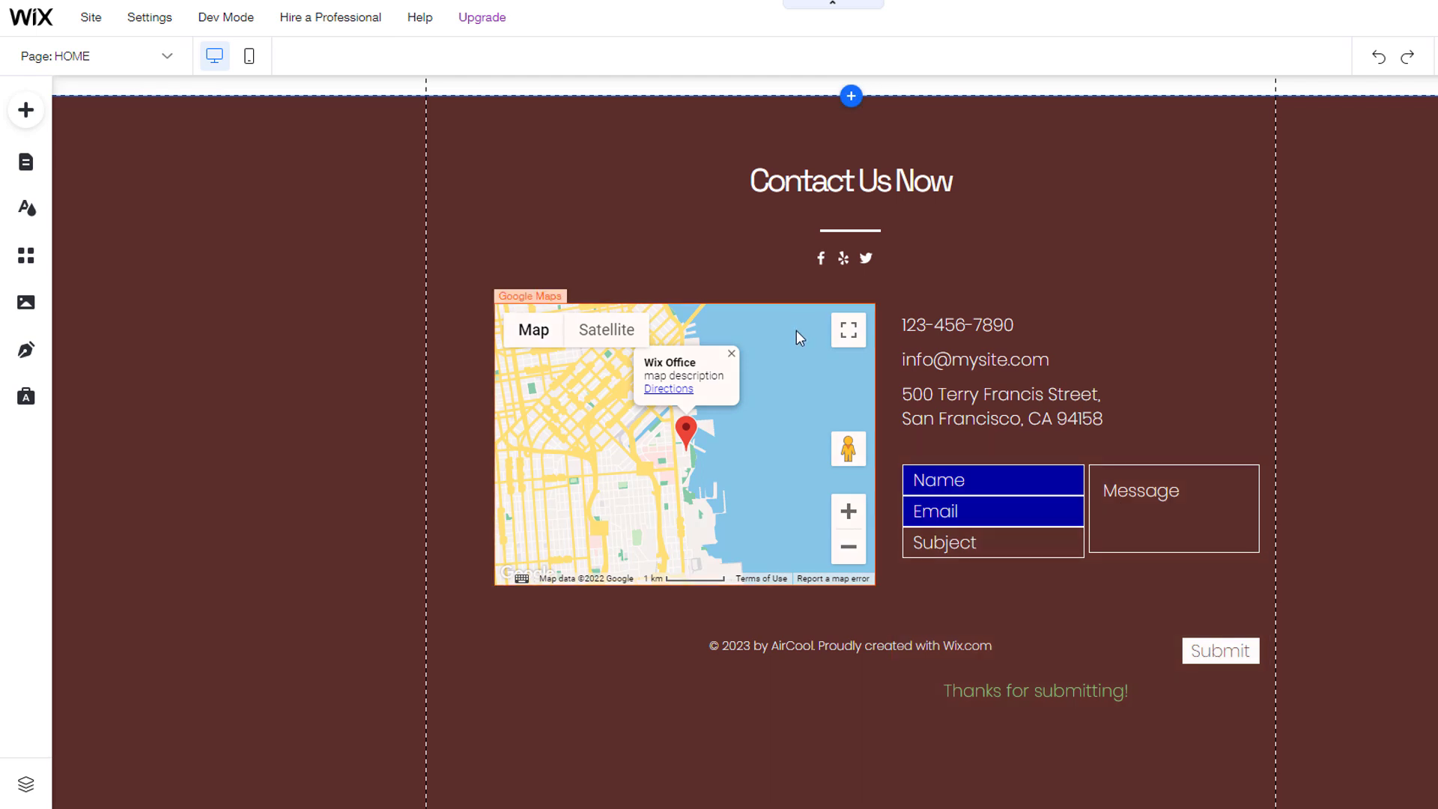
pyautogui.click(797, 333)
# Step: Set the footer map's zoom level from 13 to 14
pyautogui.click(580, 266)
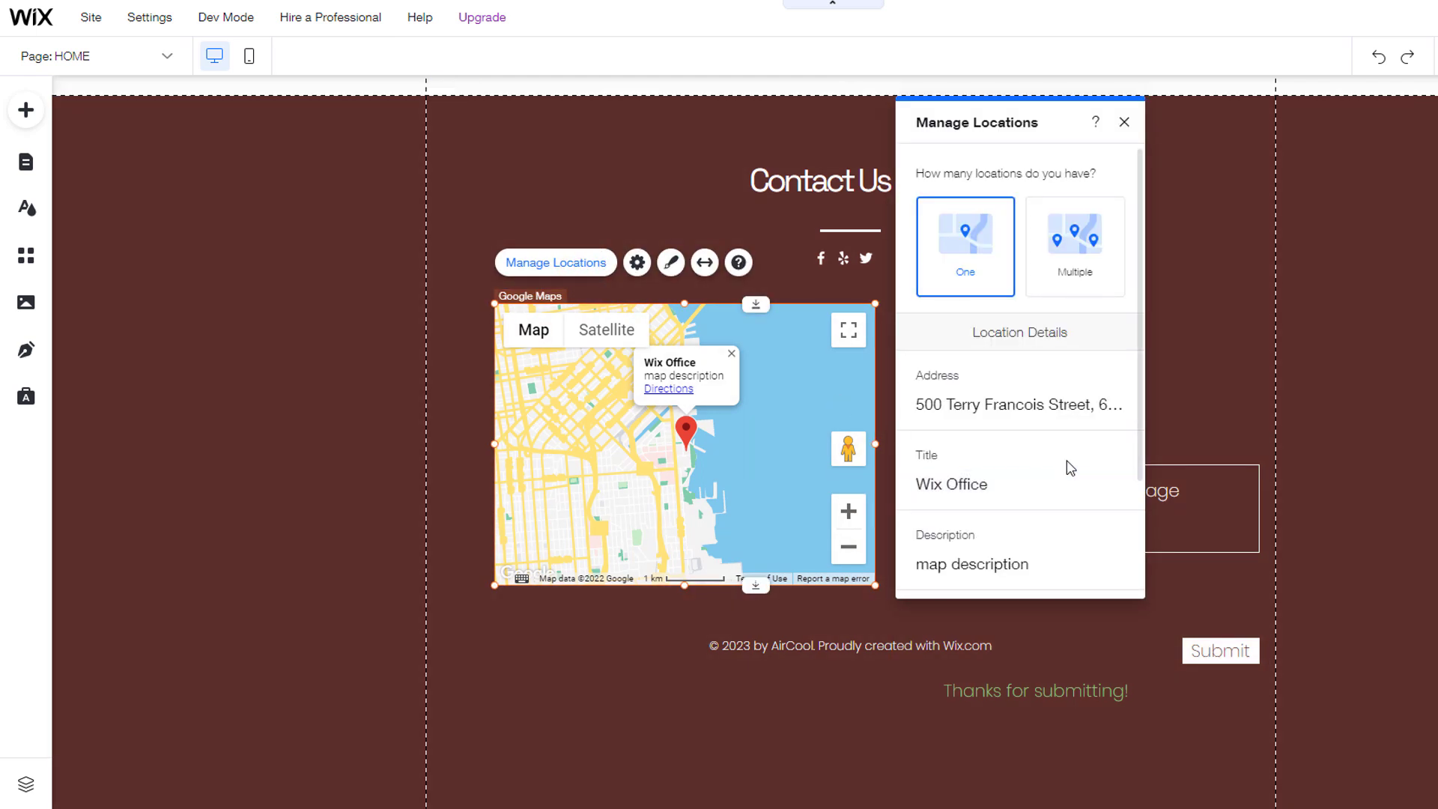
pyautogui.scroll(-1, 1071, 468)
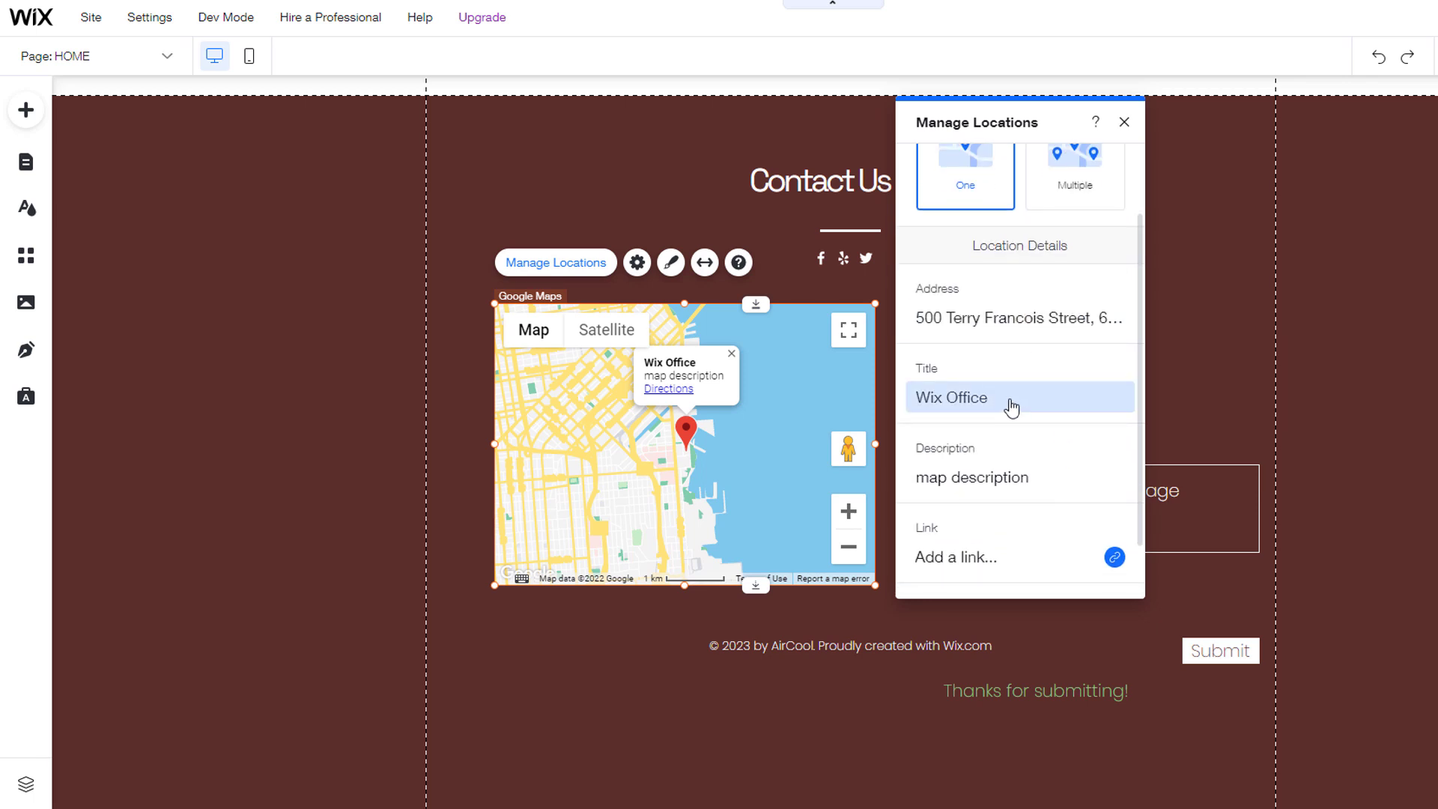
pyautogui.scroll(1, 1015, 404)
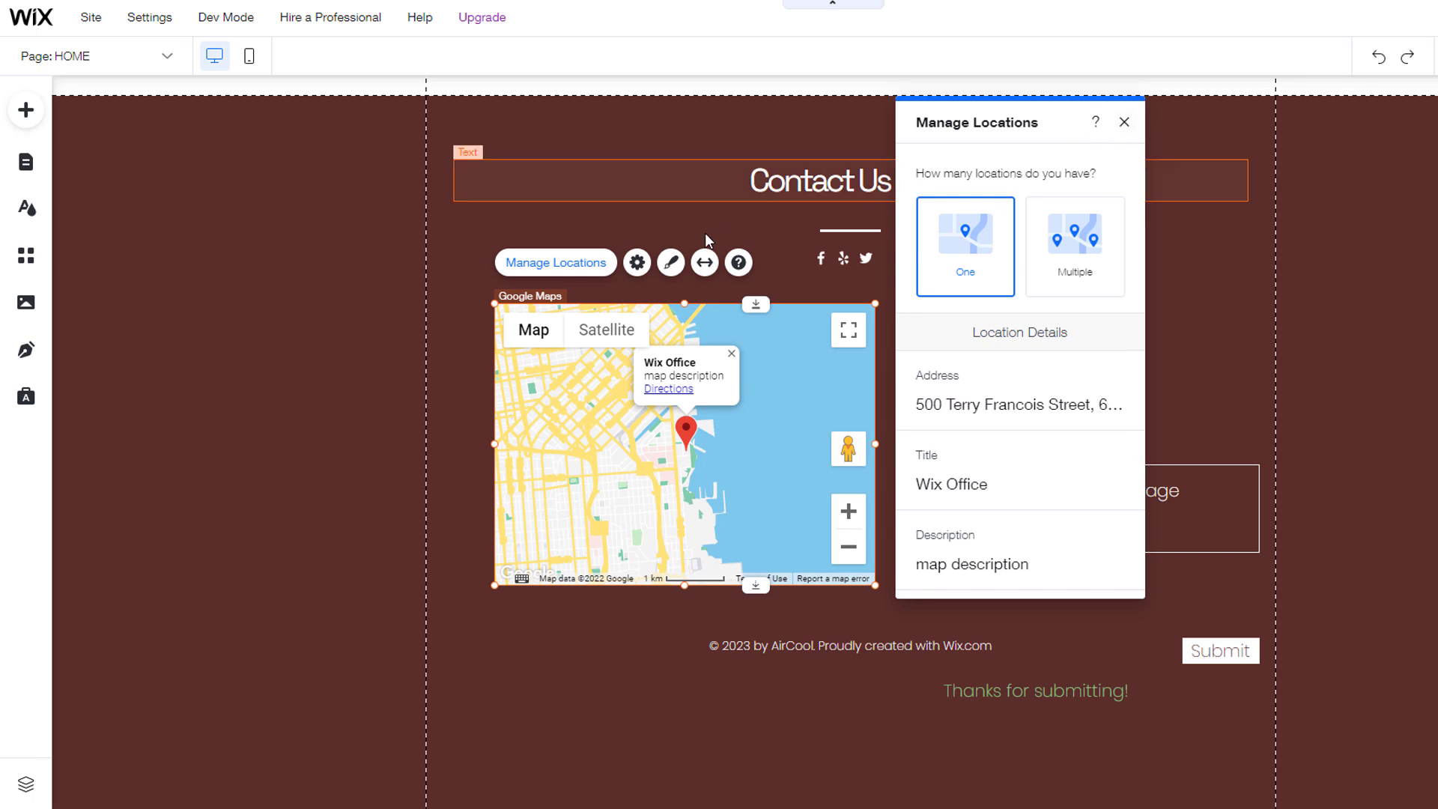
pyautogui.click(637, 262)
pyautogui.moveTo(1011, 401); pyautogui.dragTo(1019, 402)
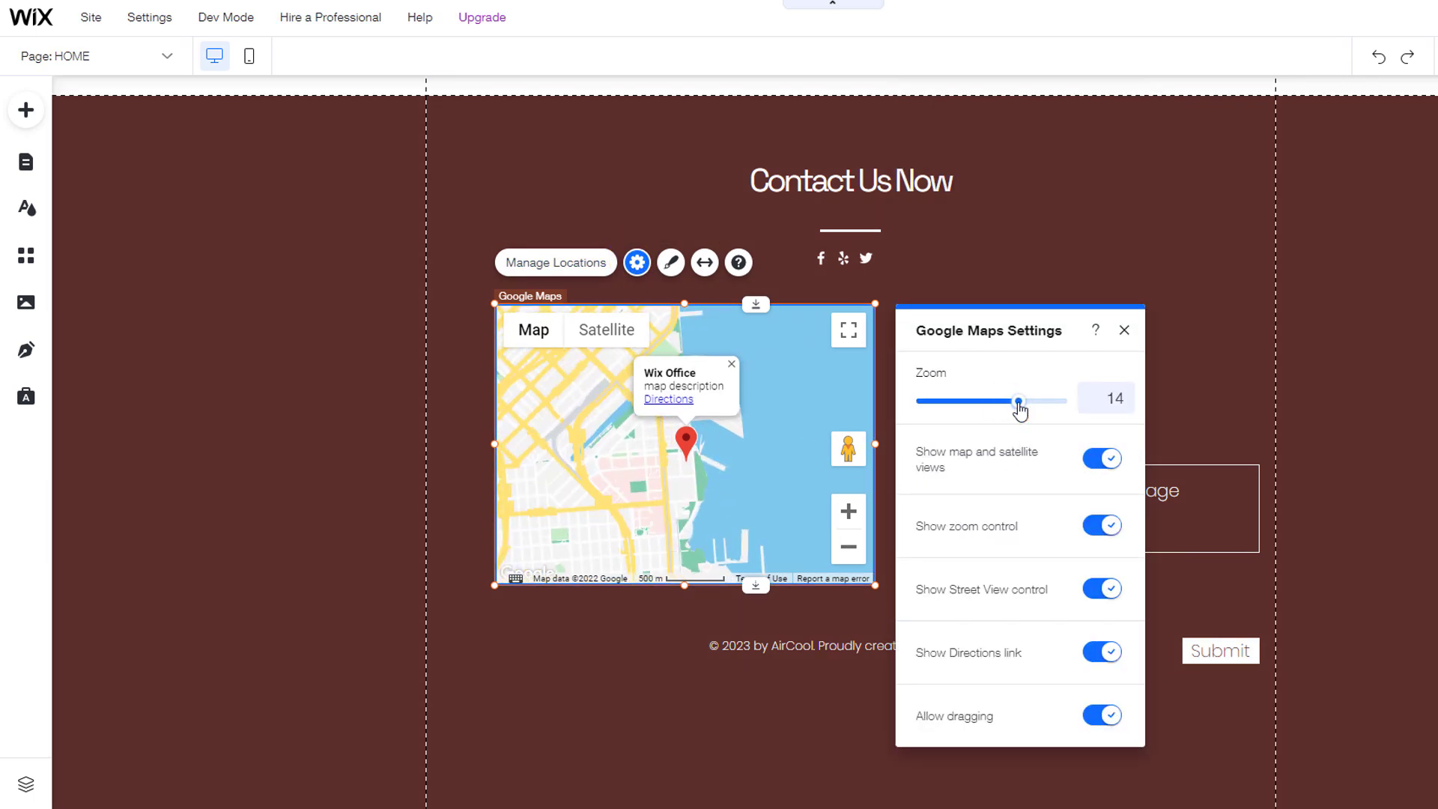
# Step: Give the map the cyan Sky Blue style and a dark blue pin
pyautogui.click(672, 262)
pyautogui.click(1078, 507)
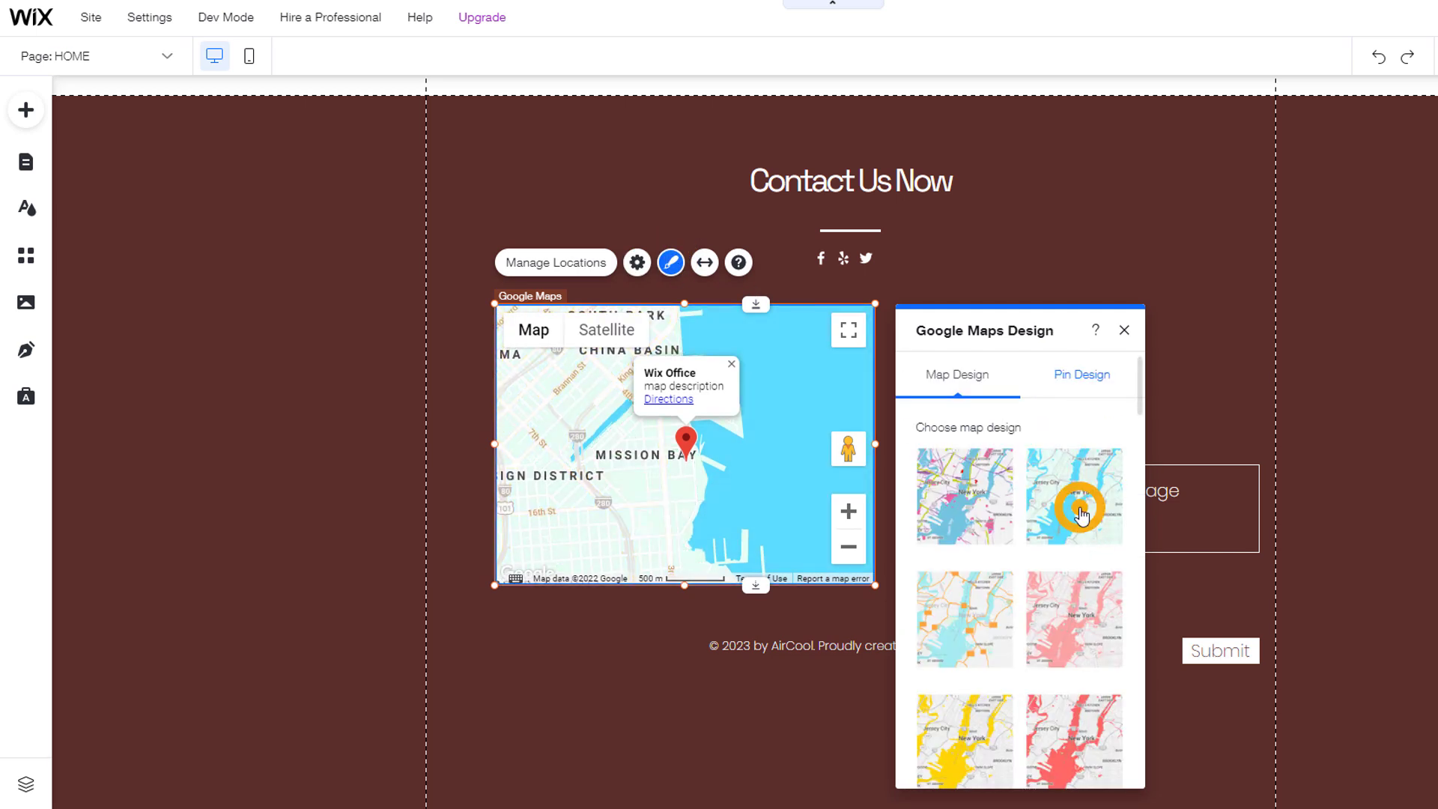
pyautogui.click(1049, 622)
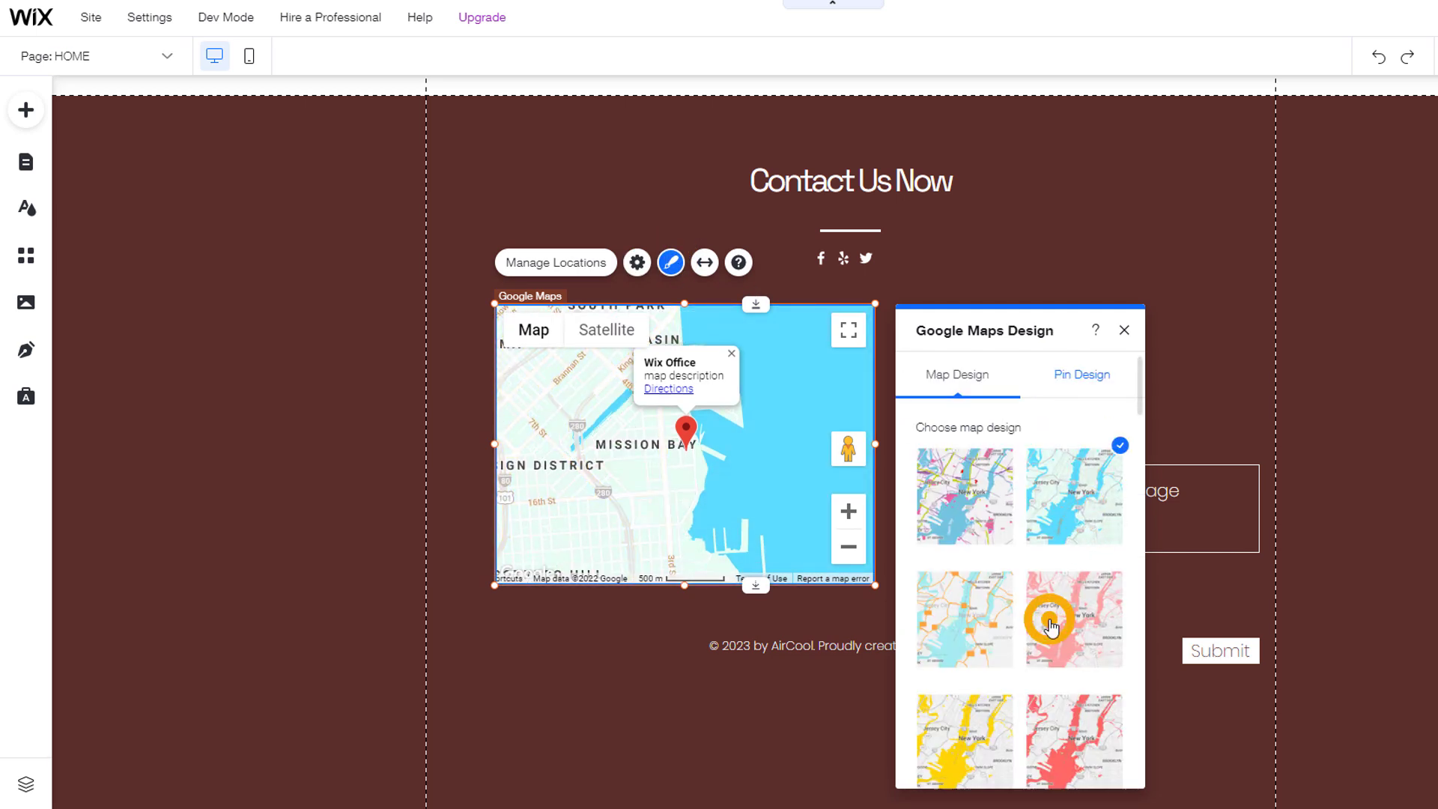
pyautogui.click(1078, 376)
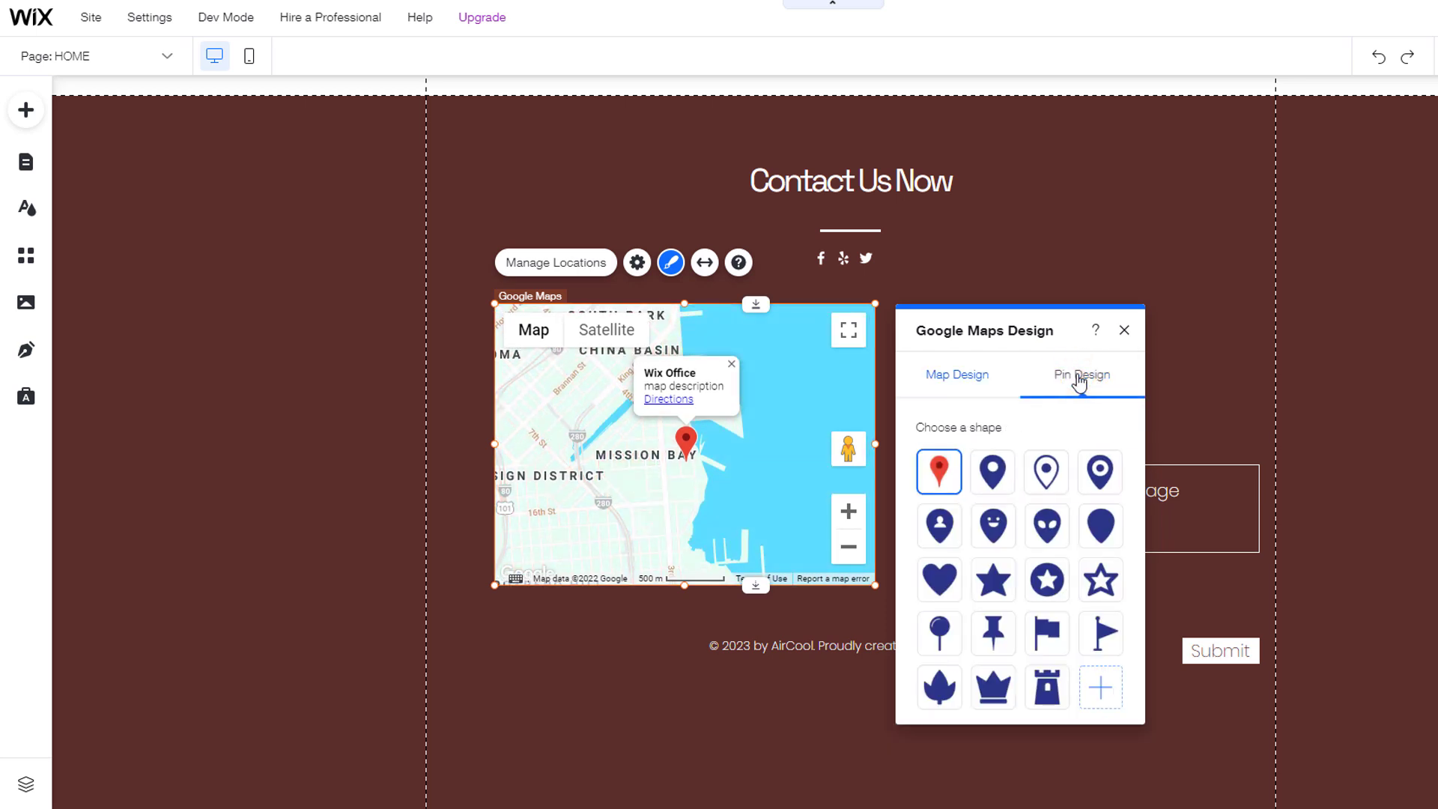
pyautogui.click(987, 473)
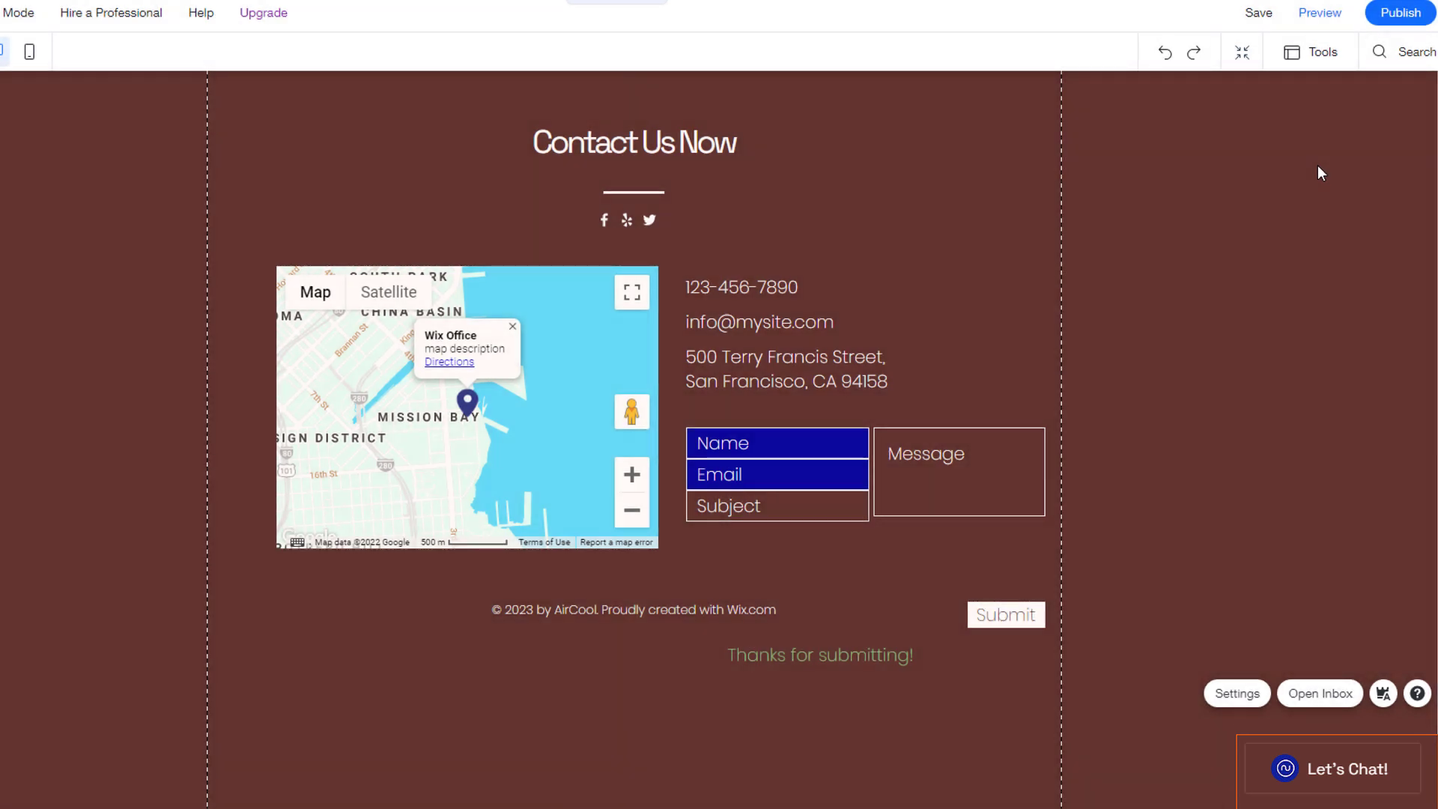
# Step: Send a test chat message from the site preview and open its notification e-mail
pyautogui.click(1323, 19)
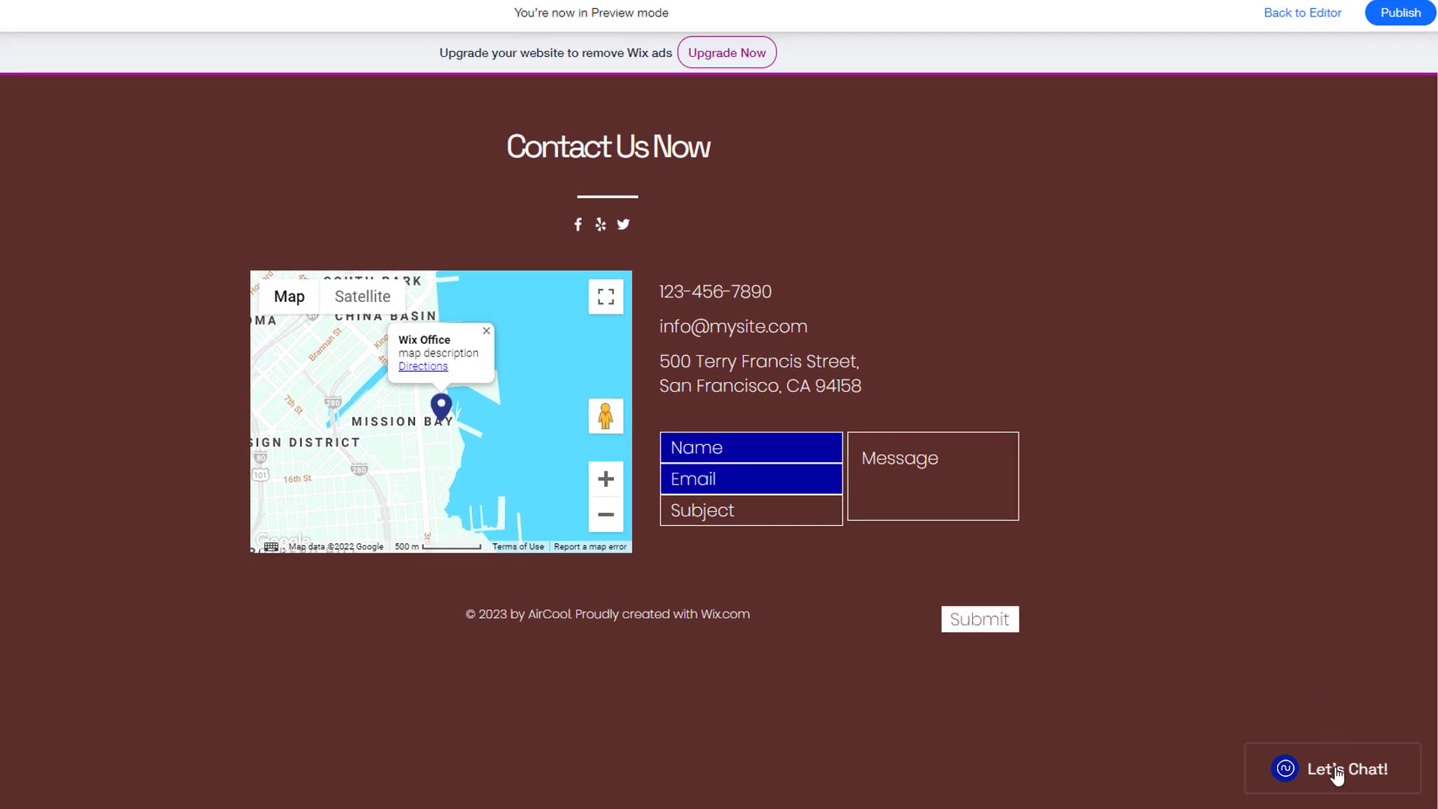
pyautogui.click(1334, 771)
pyautogui.click(1262, 771)
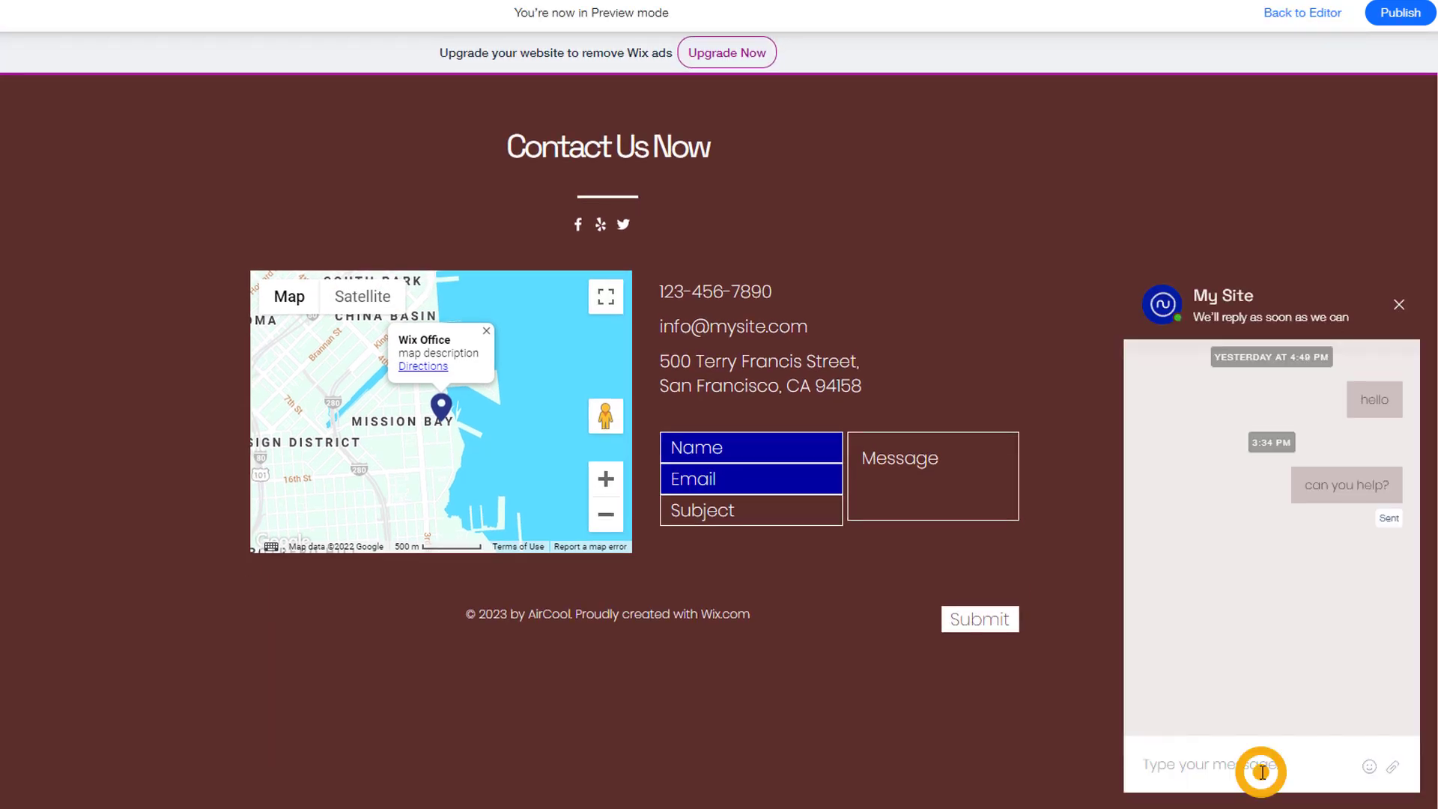
pyautogui.write('My name is luc')
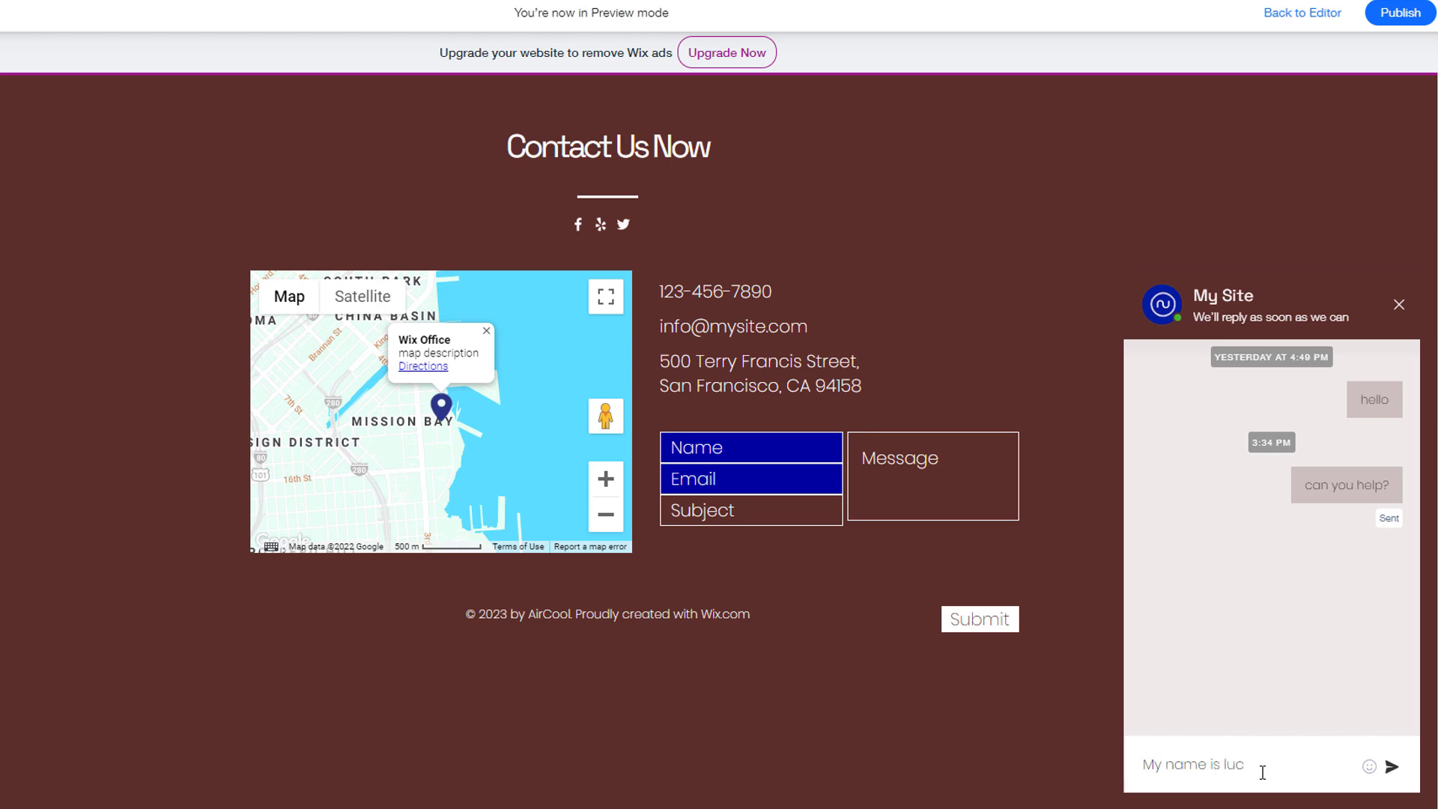
pyautogui.press('Return')
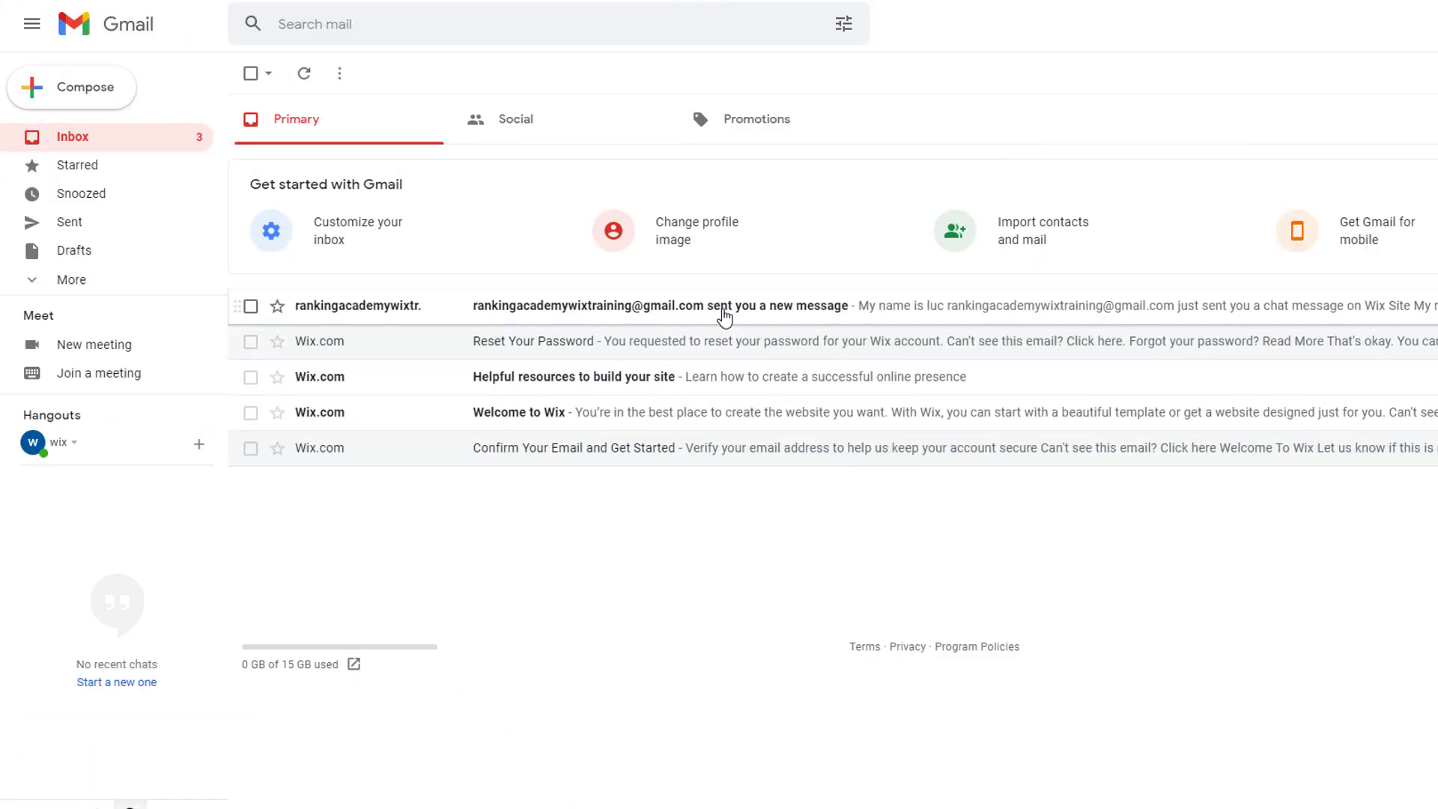
pyautogui.click(724, 309)
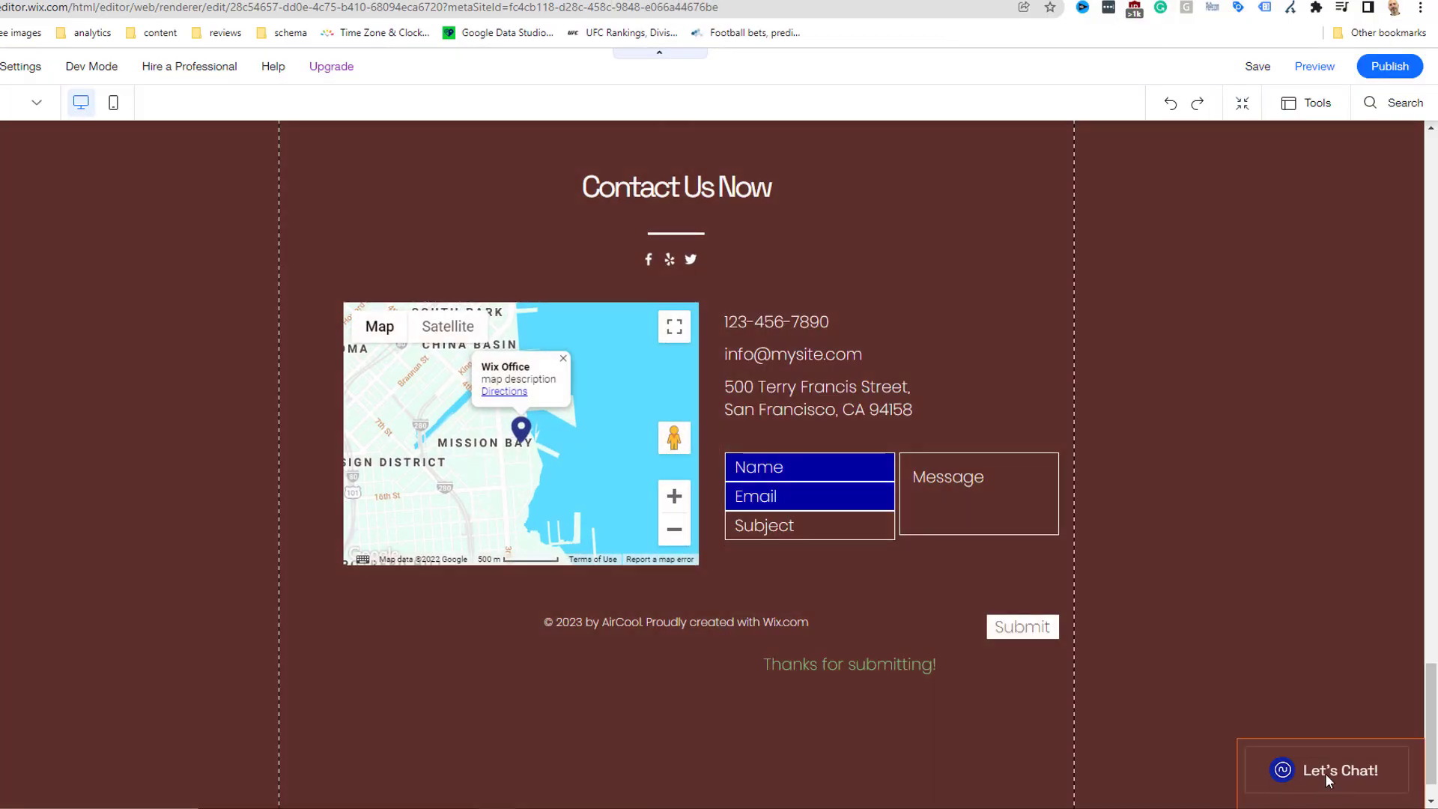
pyautogui.click(1325, 779)
pyautogui.click(1237, 700)
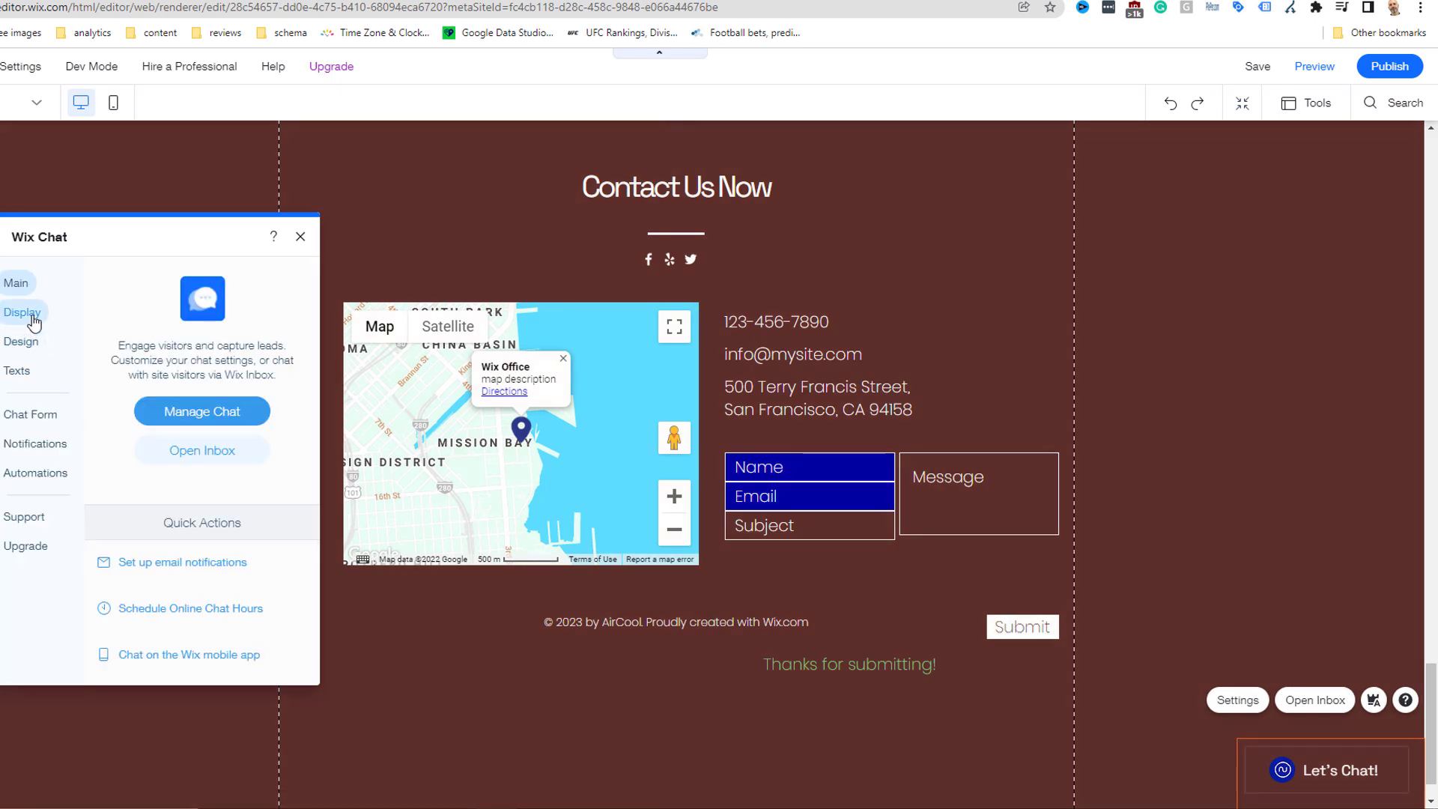
pyautogui.click(22, 312)
pyautogui.click(29, 346)
pyautogui.click(17, 375)
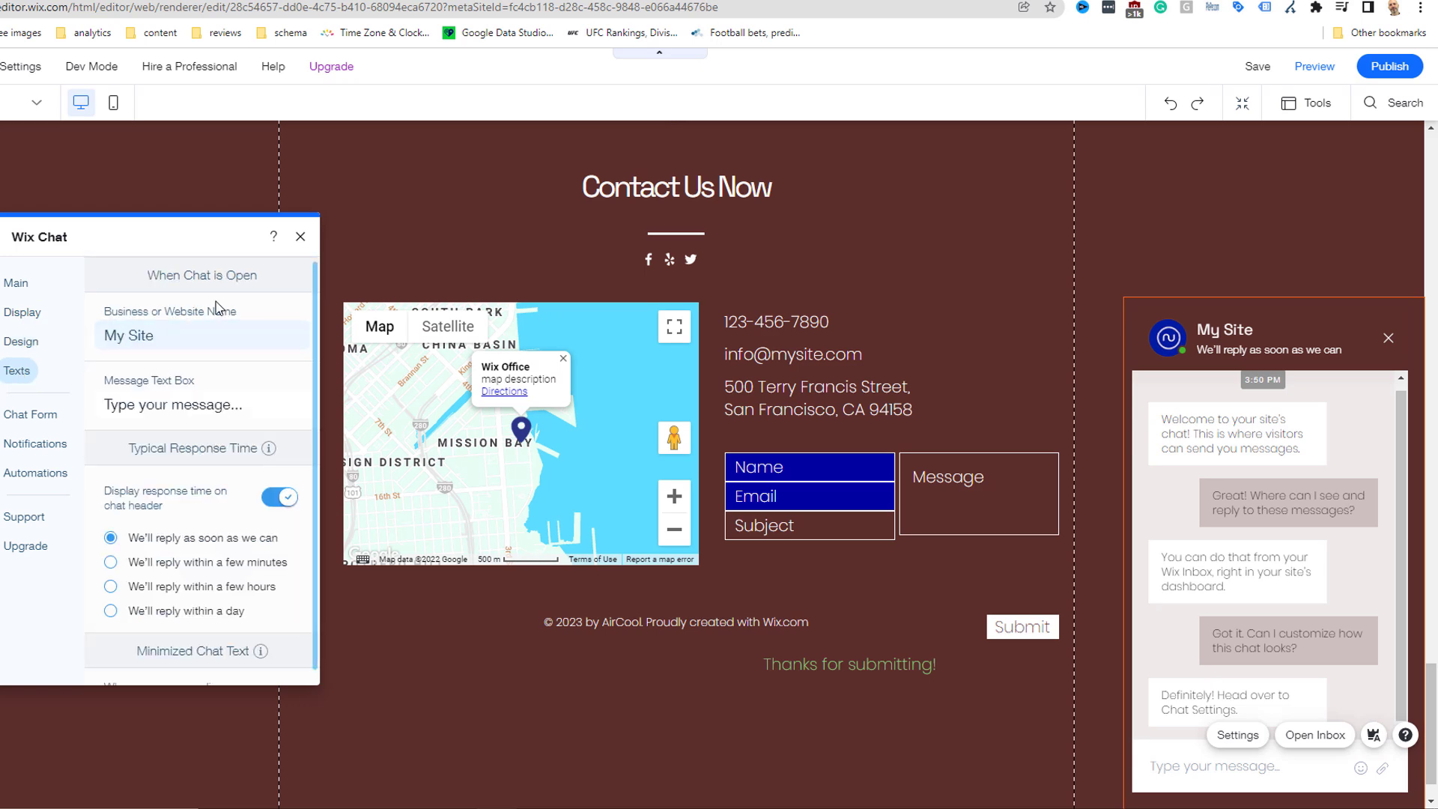
pyautogui.click(300, 238)
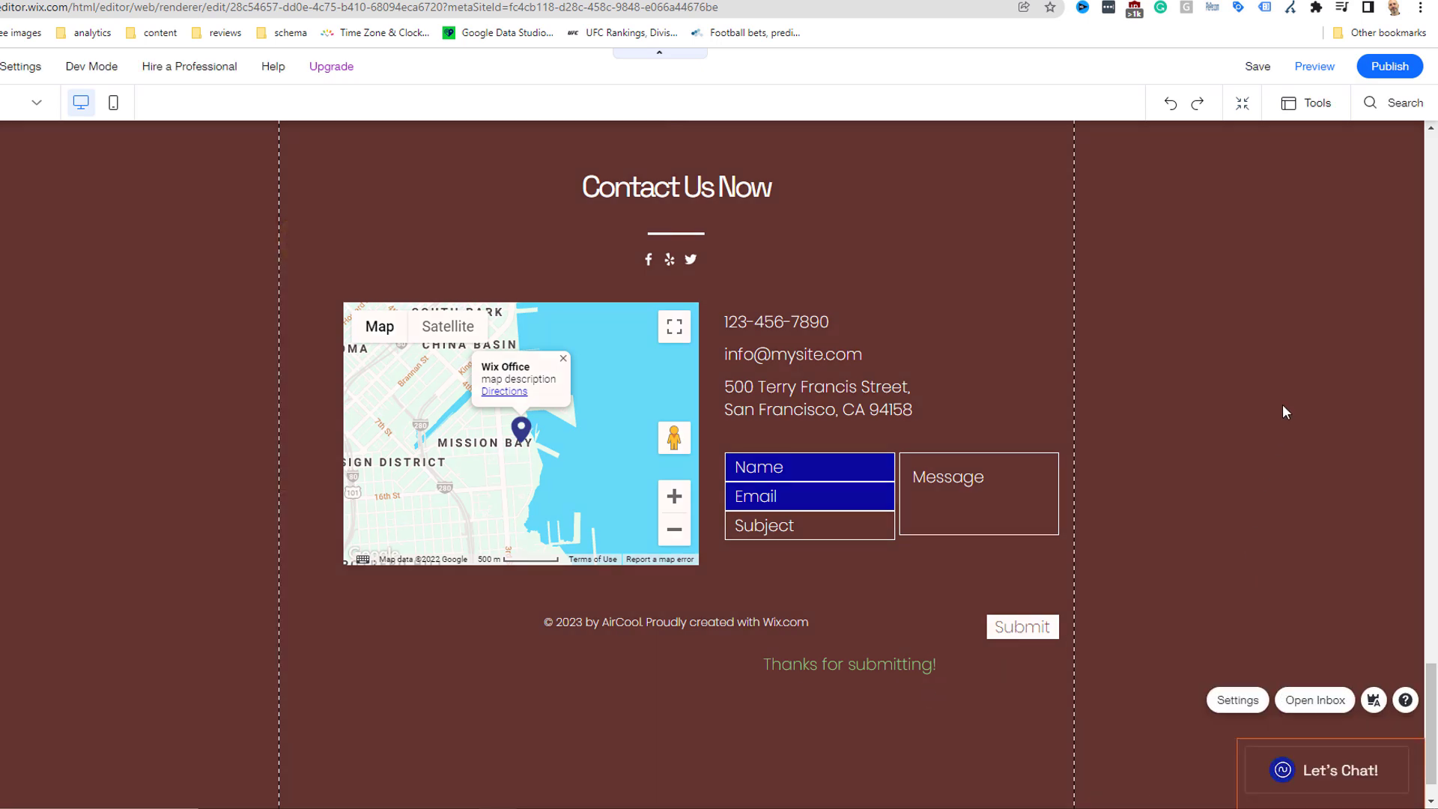
pyautogui.rightClick(1302, 754)
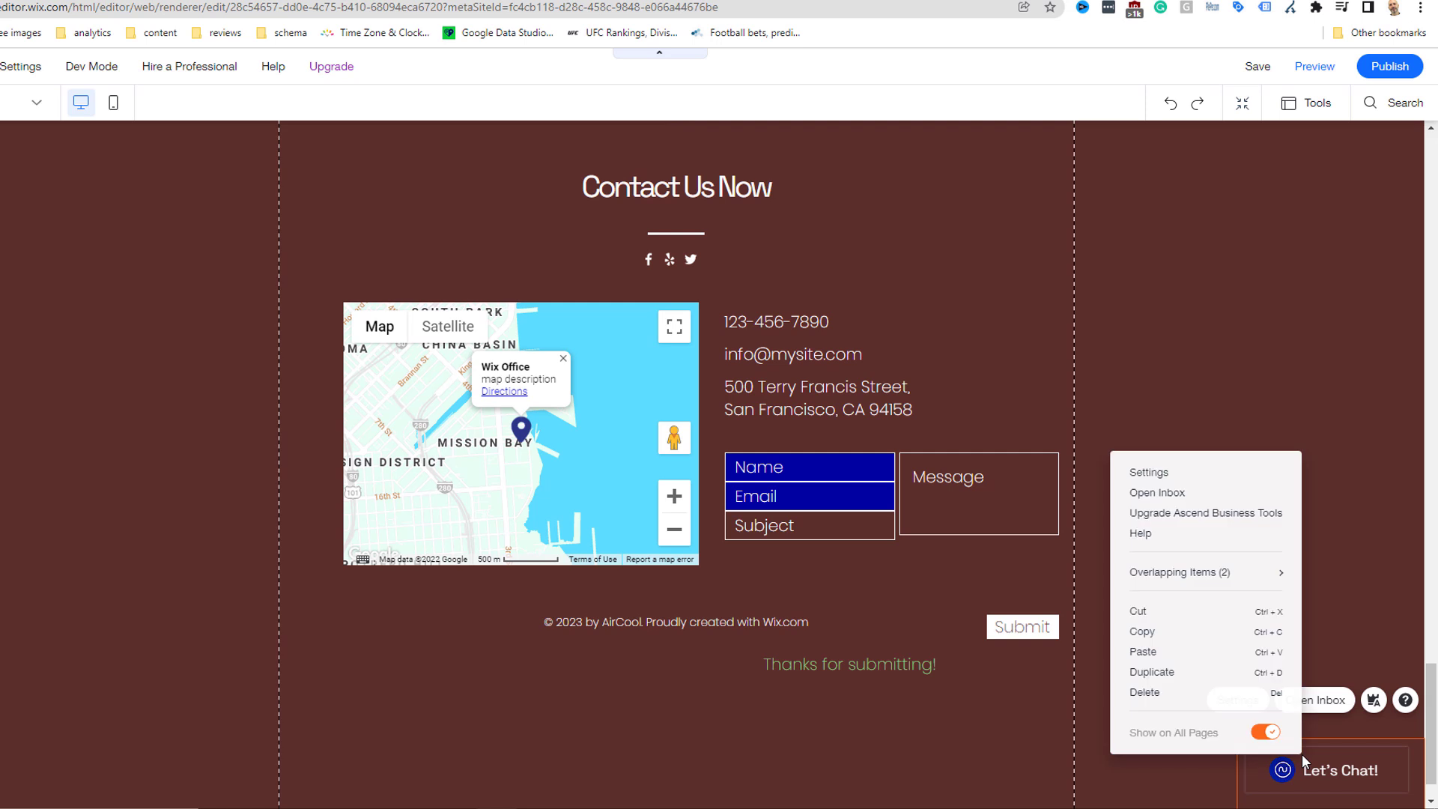
pyautogui.click(1196, 700)
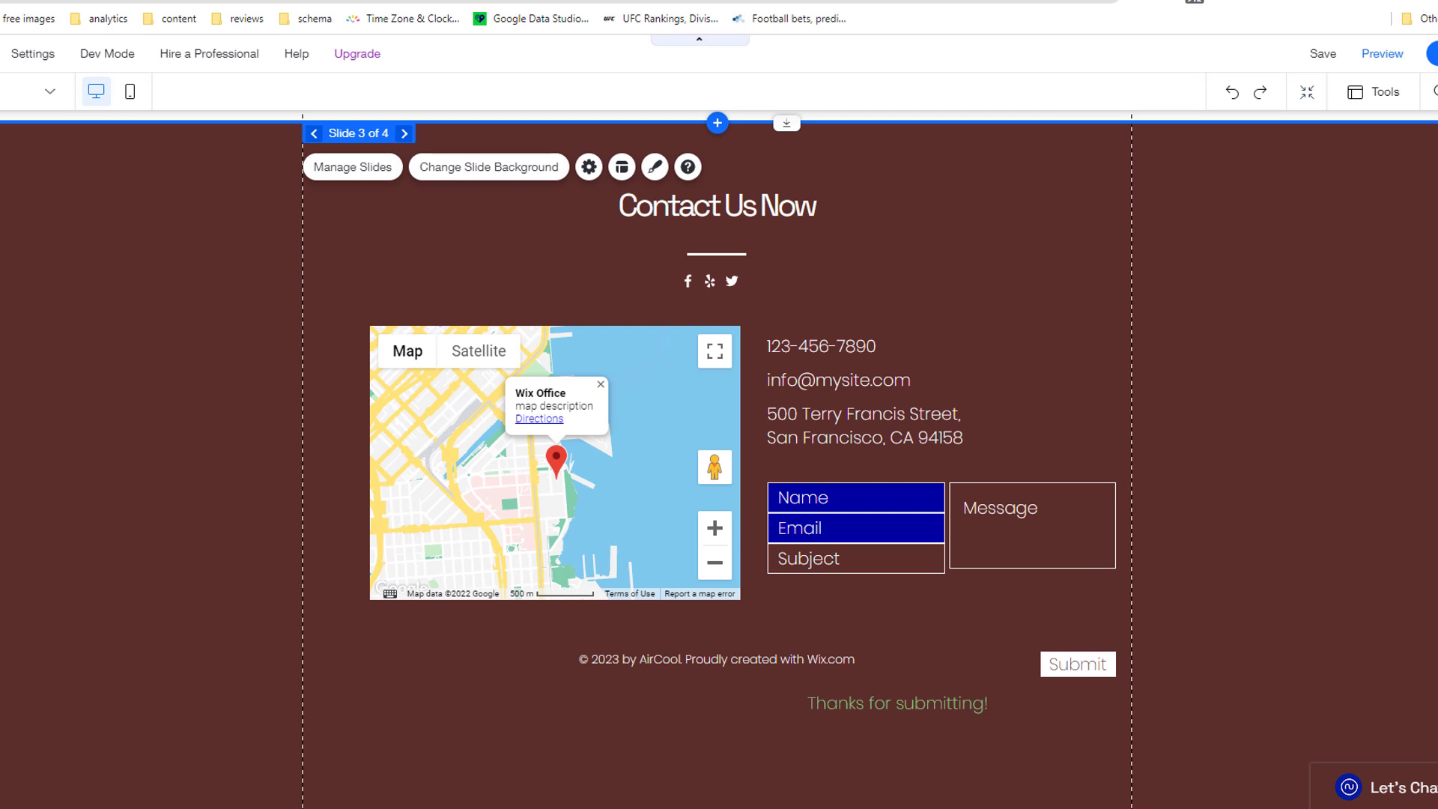
# Step: Delete the footer contact form, then undo to restore it
pyautogui.click(990, 469)
pyautogui.rightClick(990, 469)
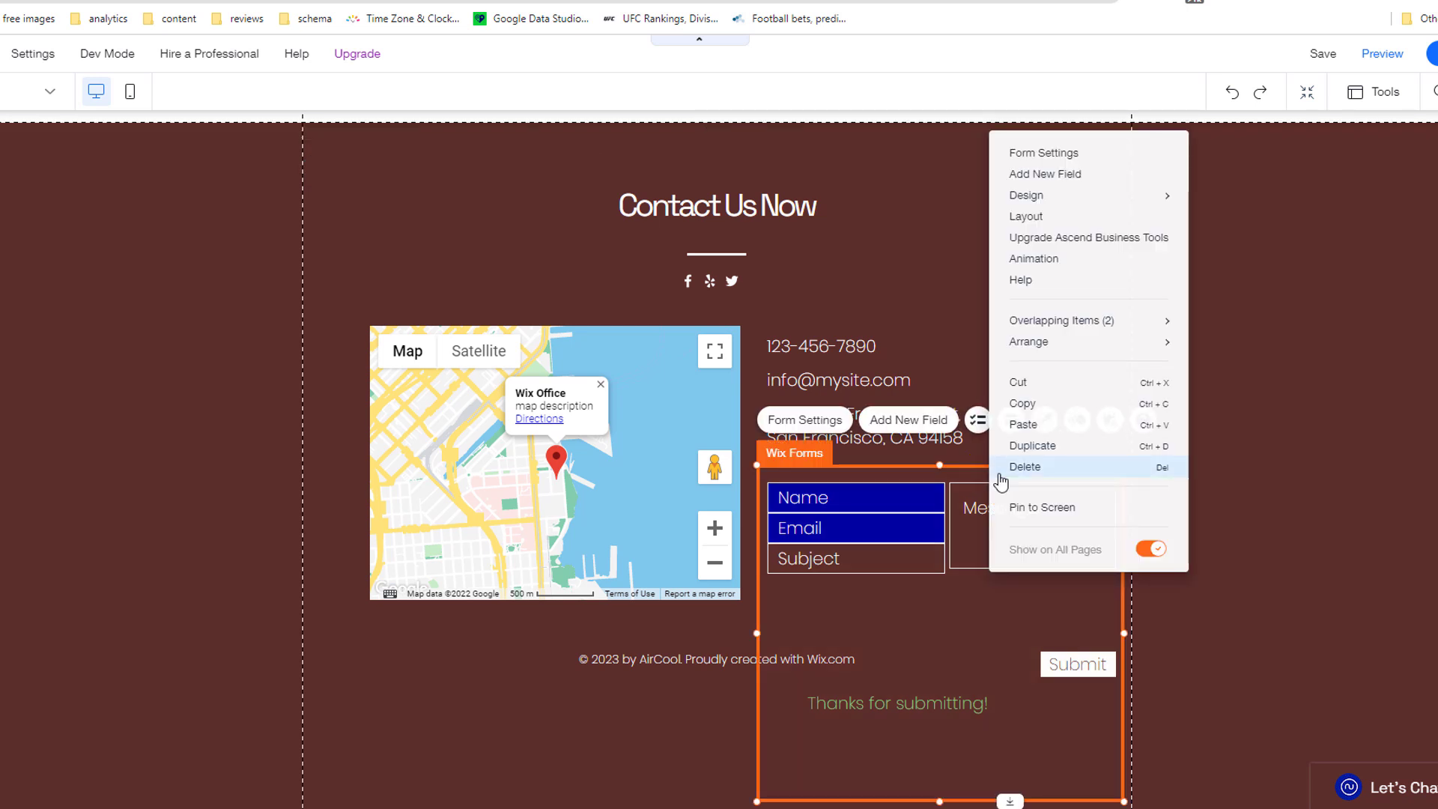
pyautogui.click(1033, 476)
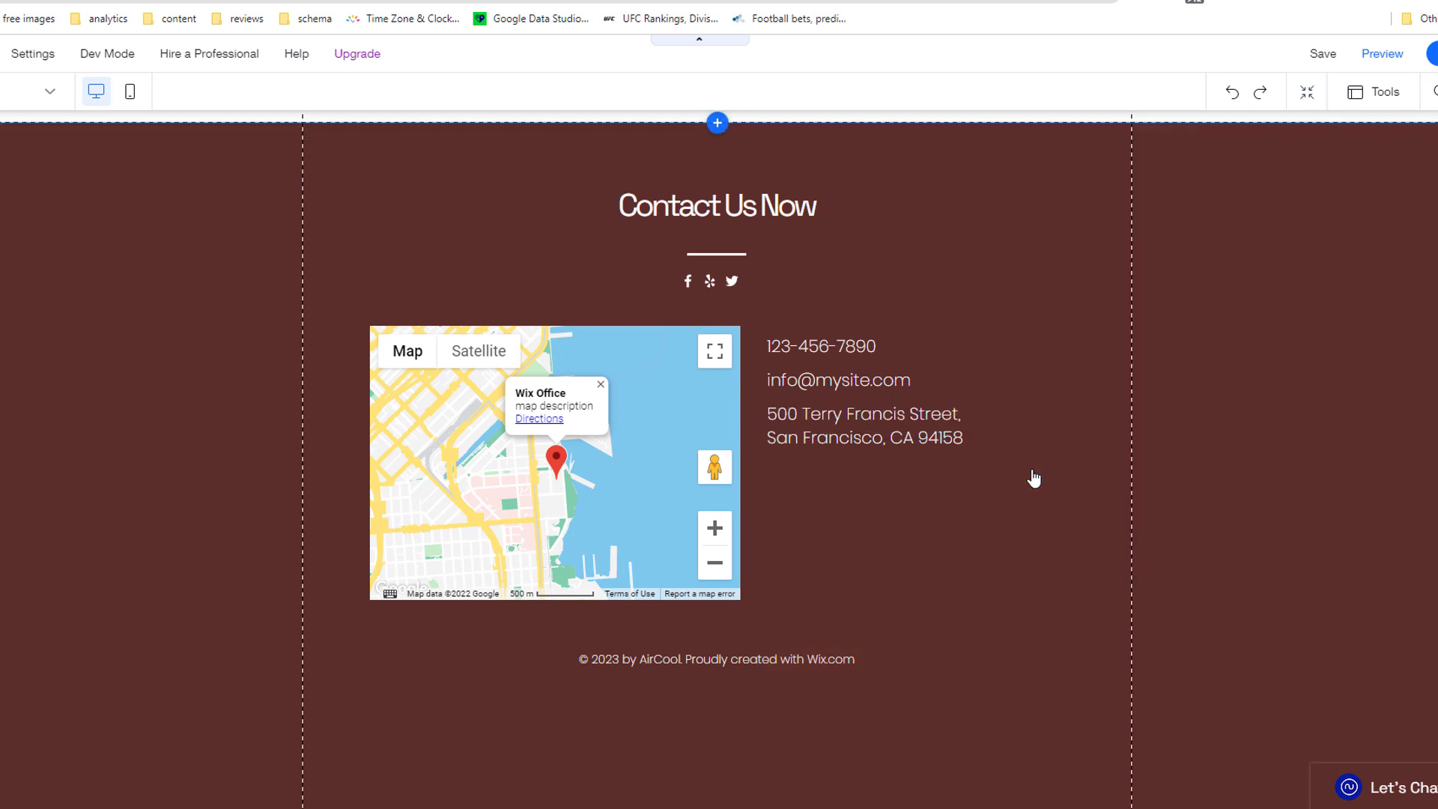
pyautogui.click(1234, 91)
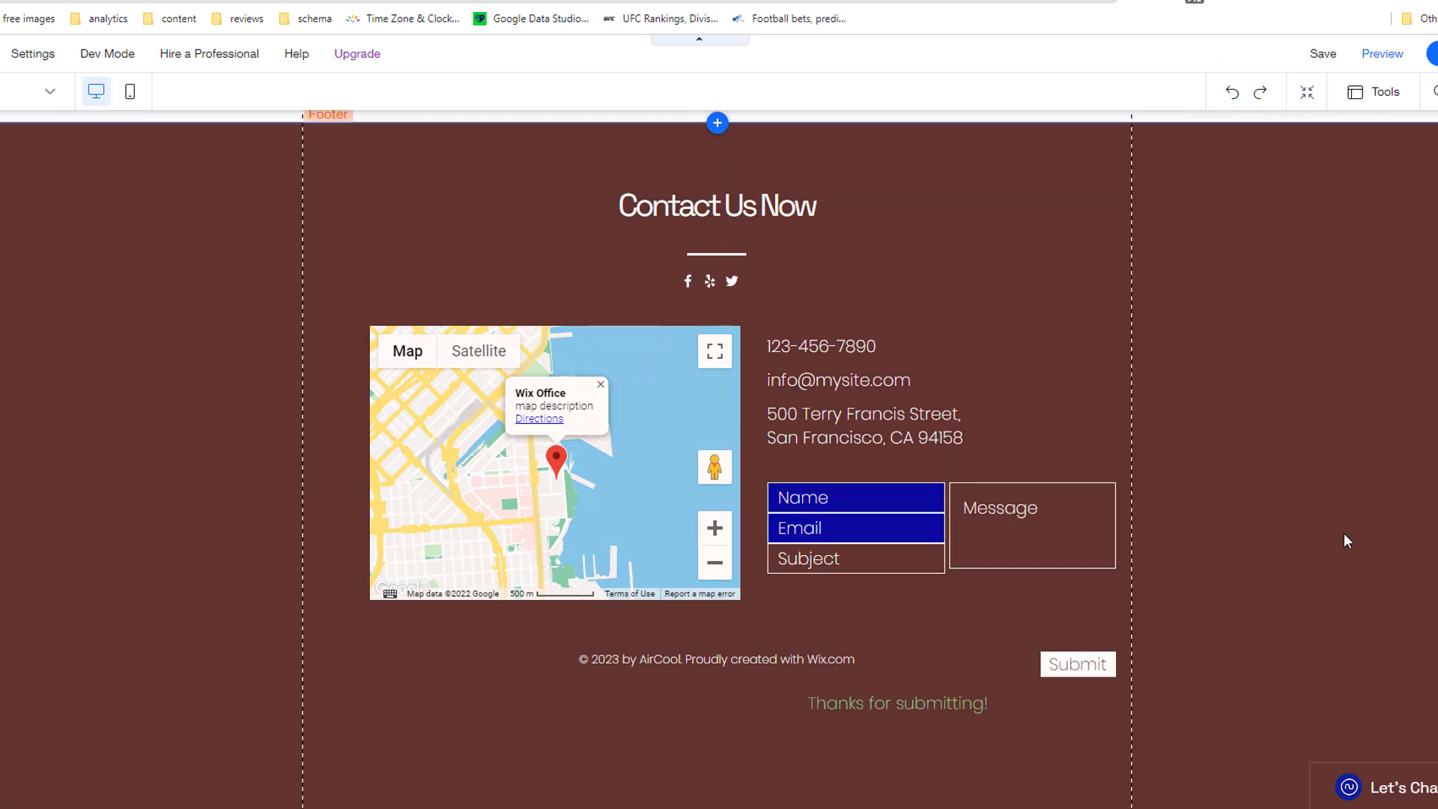
# Step: Set up the form's email notifications and add a reCAPTCHA field
pyautogui.click(840, 480)
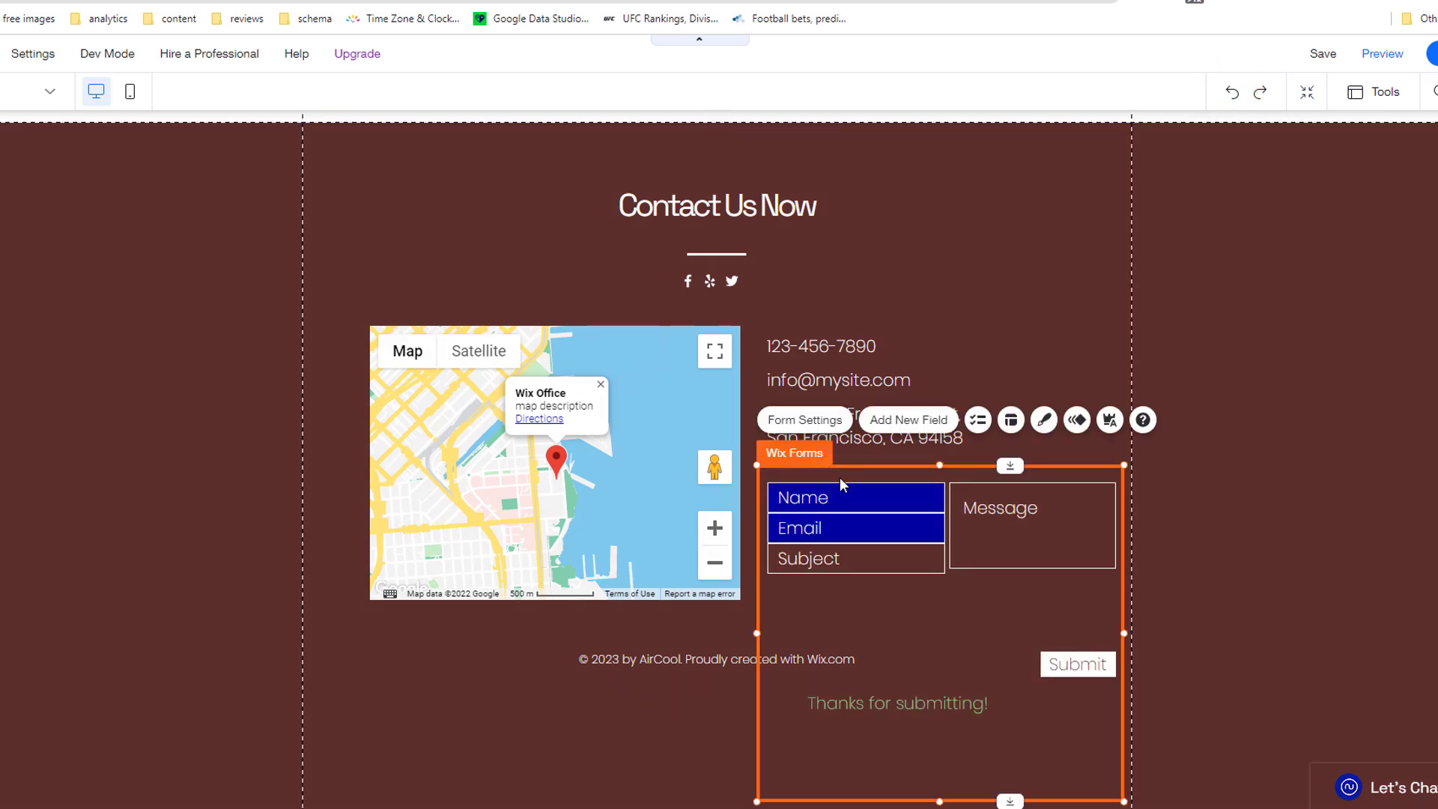
pyautogui.click(806, 418)
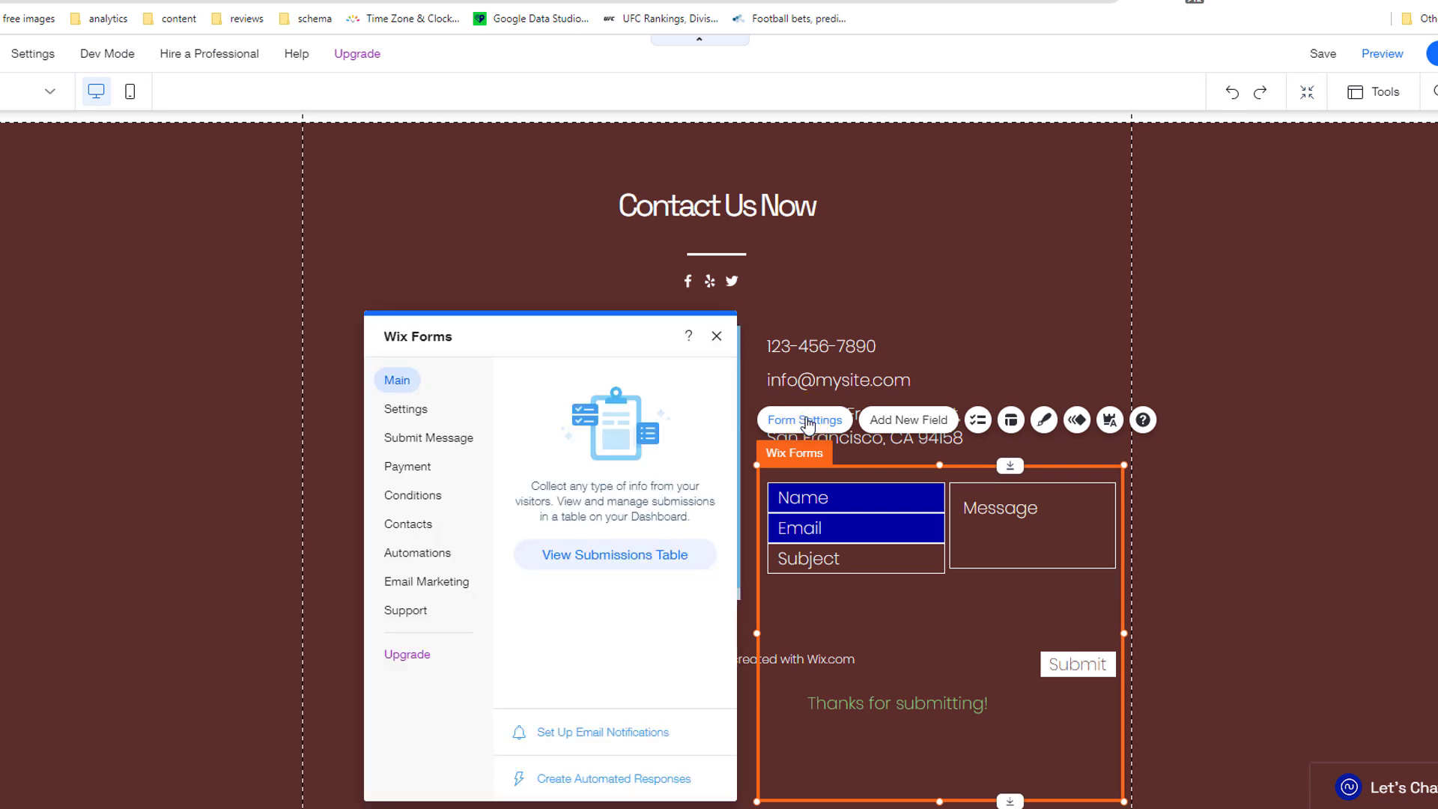
pyautogui.click(418, 409)
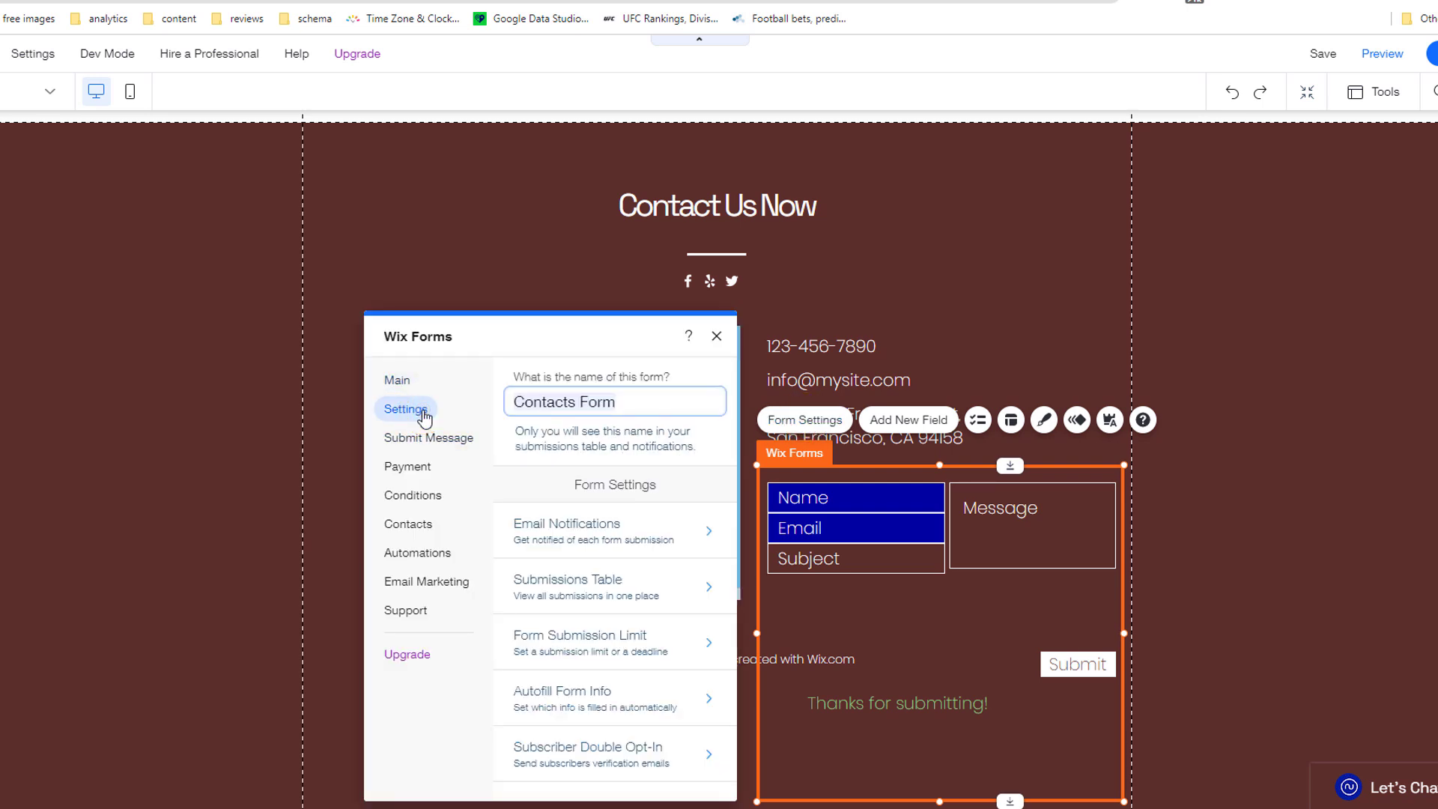
pyautogui.click(599, 539)
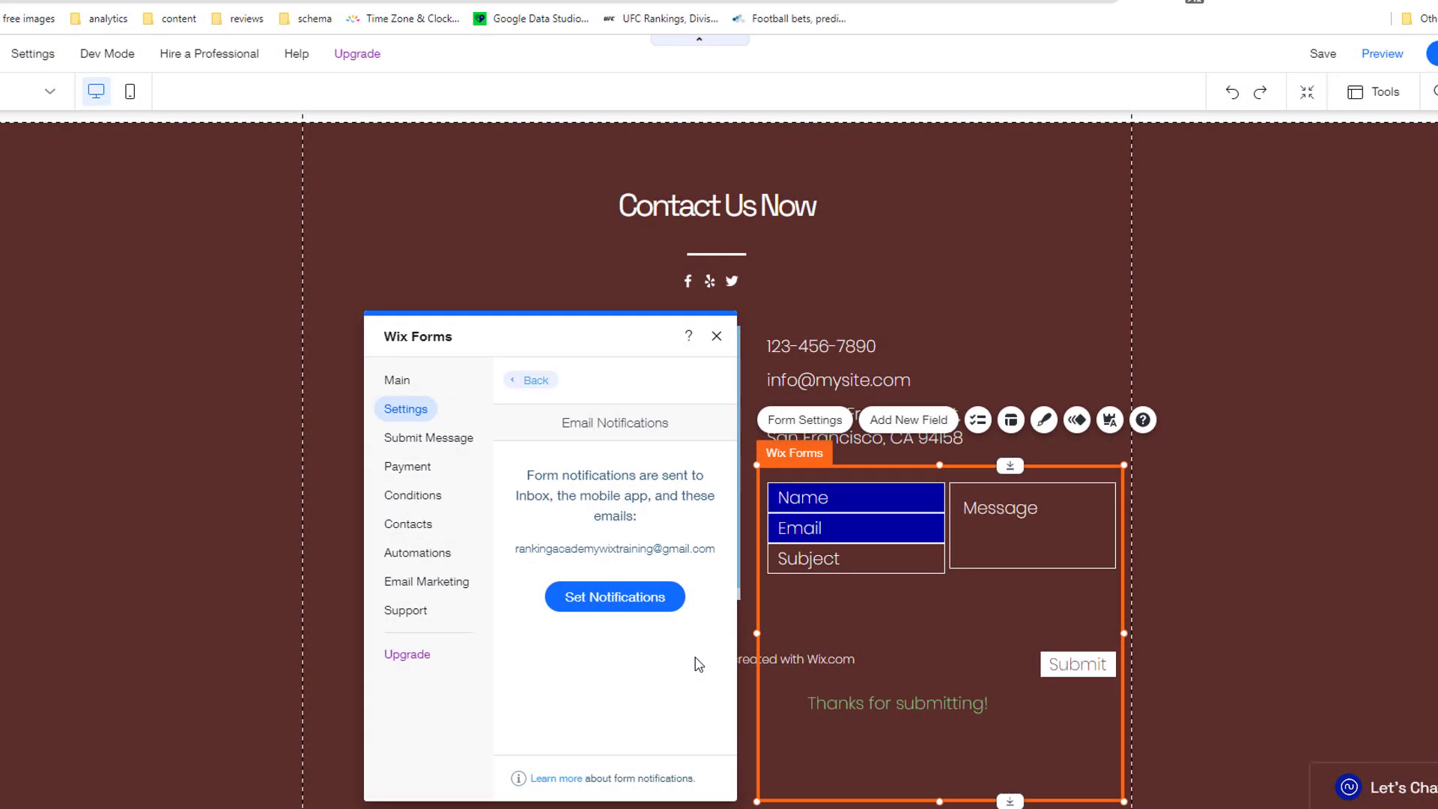
pyautogui.click(611, 597)
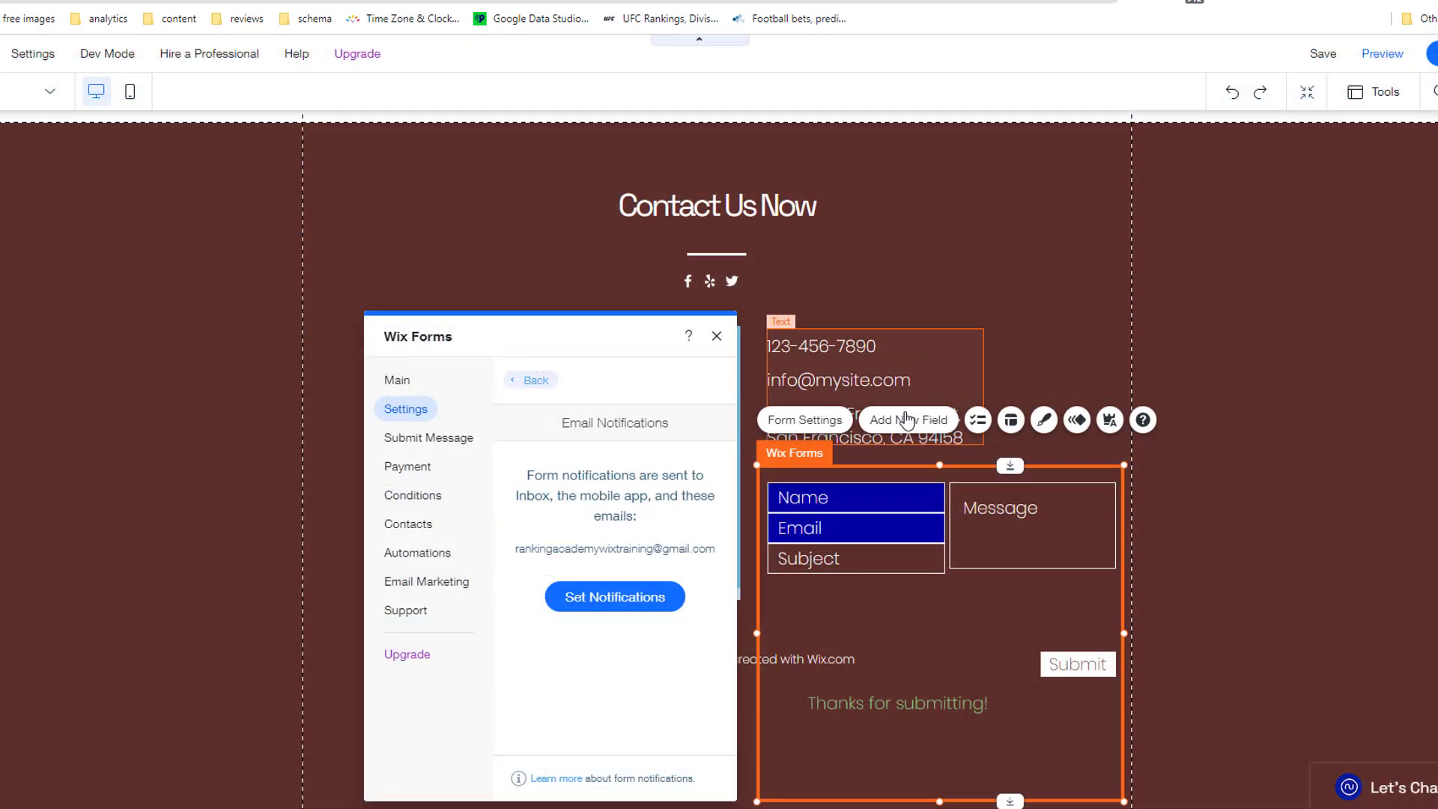
pyautogui.click(906, 422)
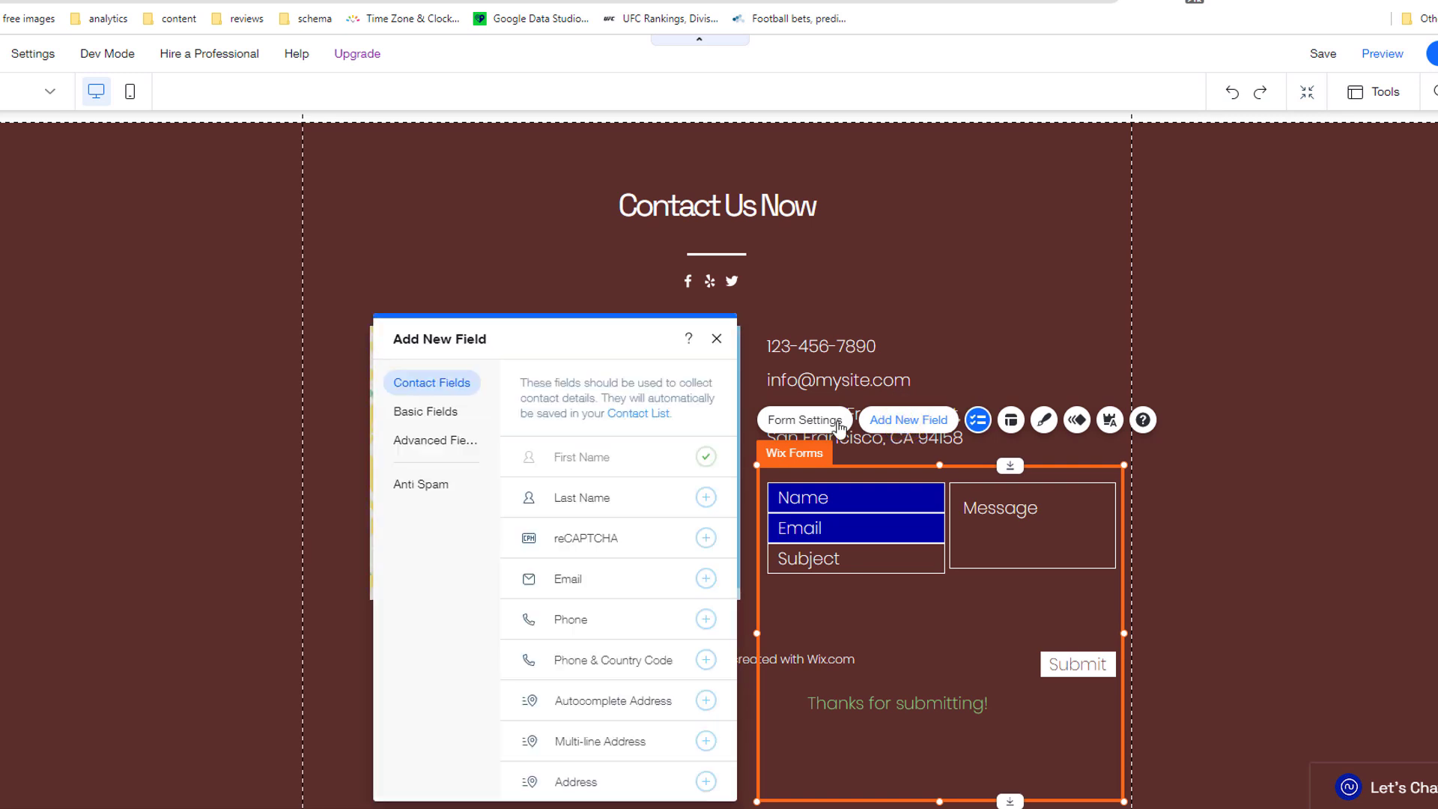
pyautogui.click(641, 544)
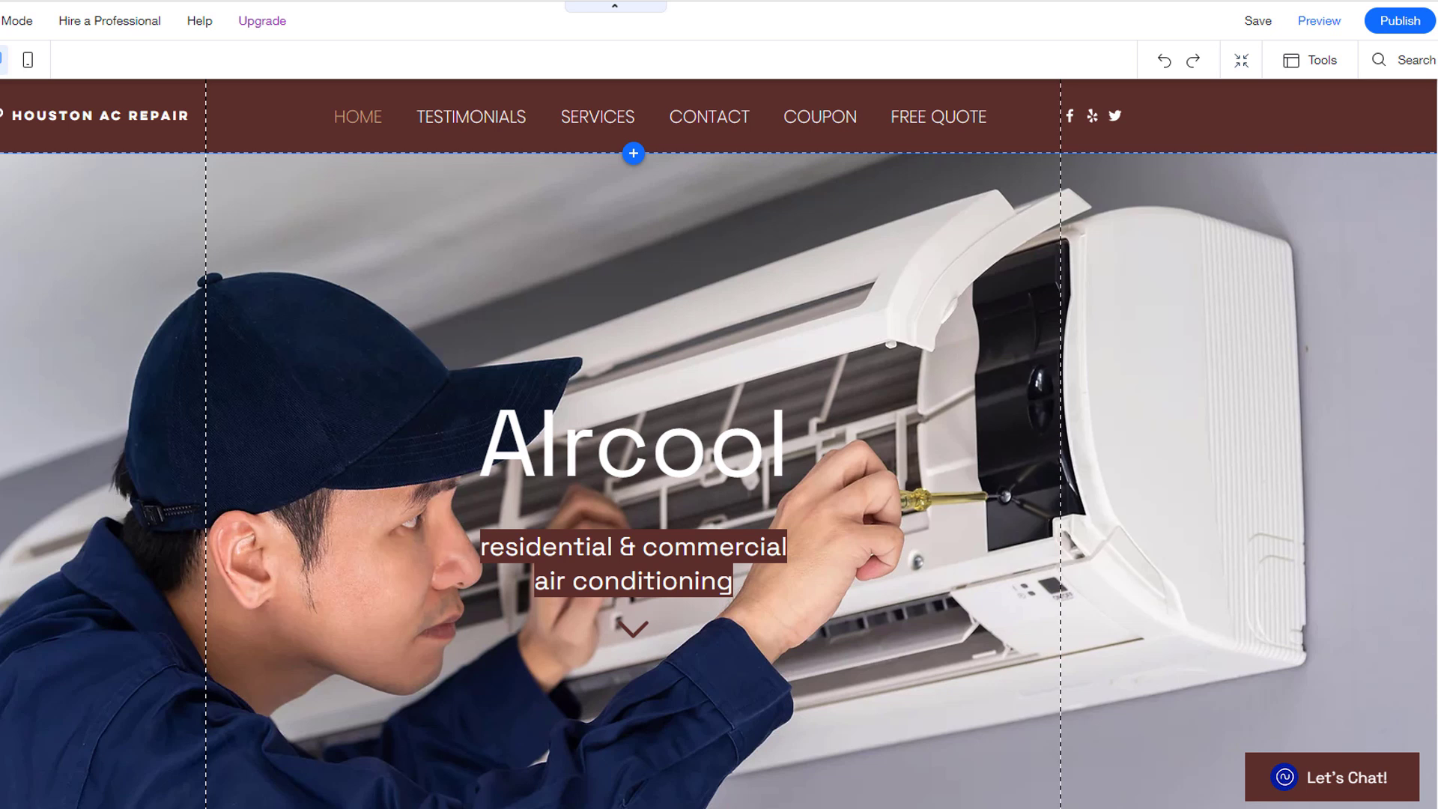
pyautogui.click(1320, 21)
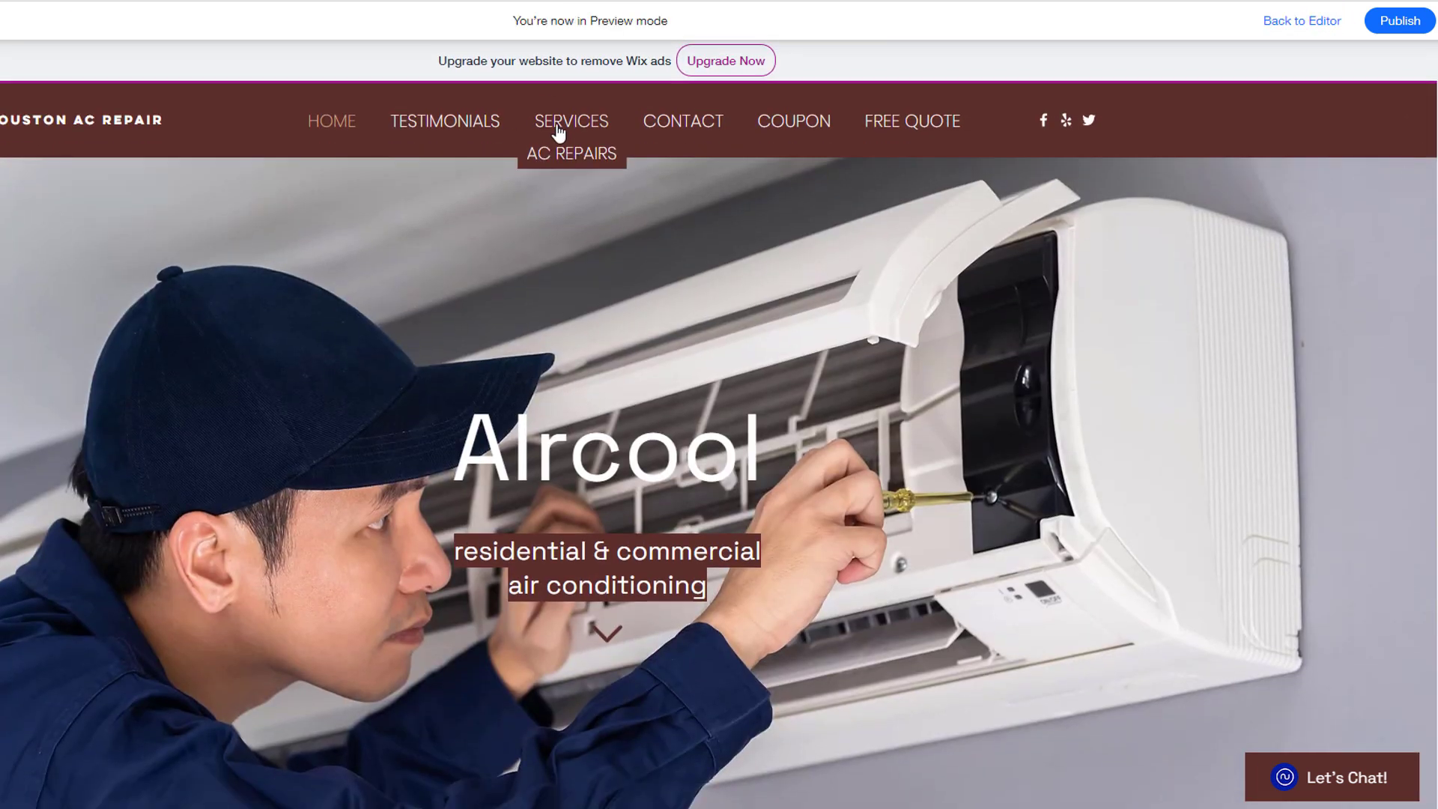
pyautogui.click(558, 129)
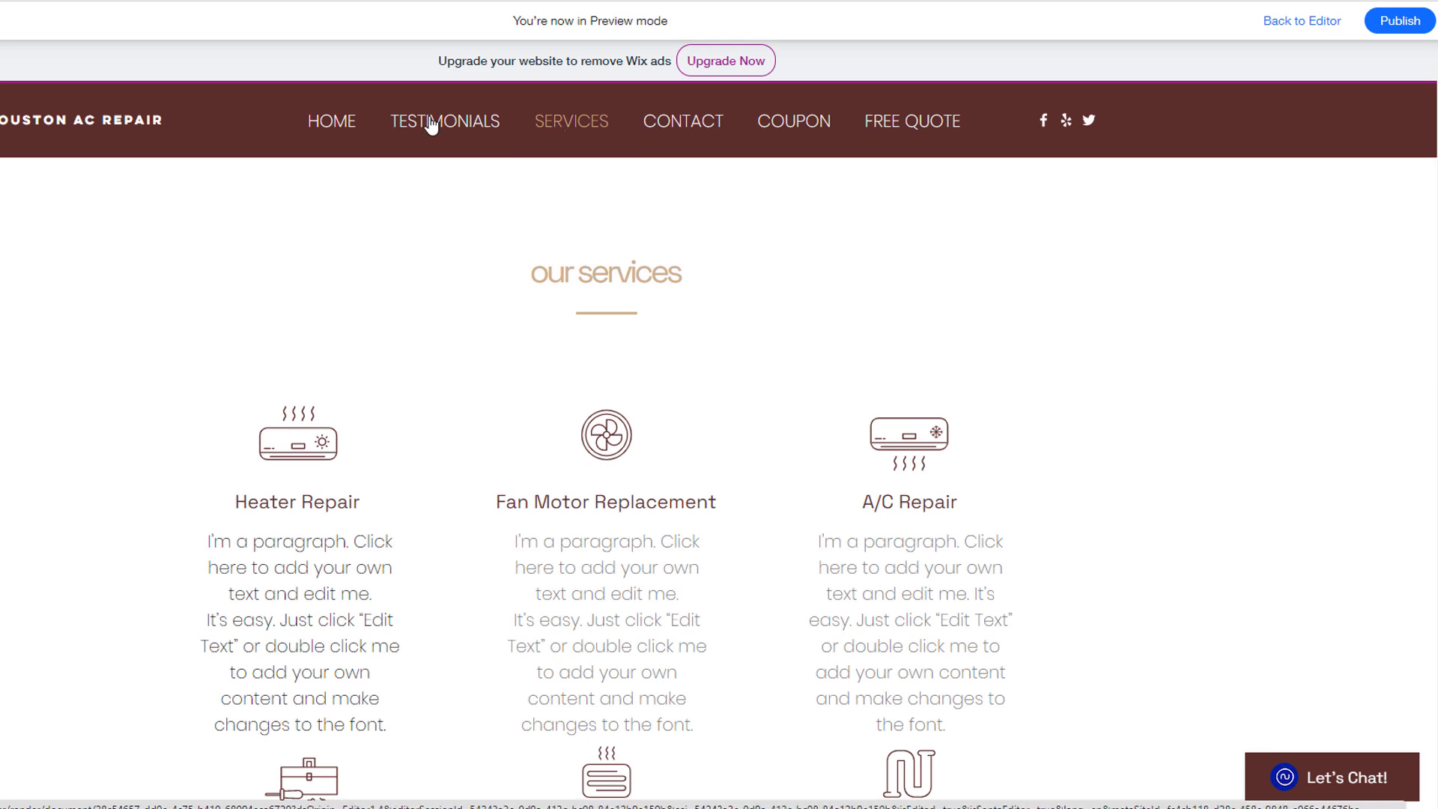
pyautogui.click(335, 154)
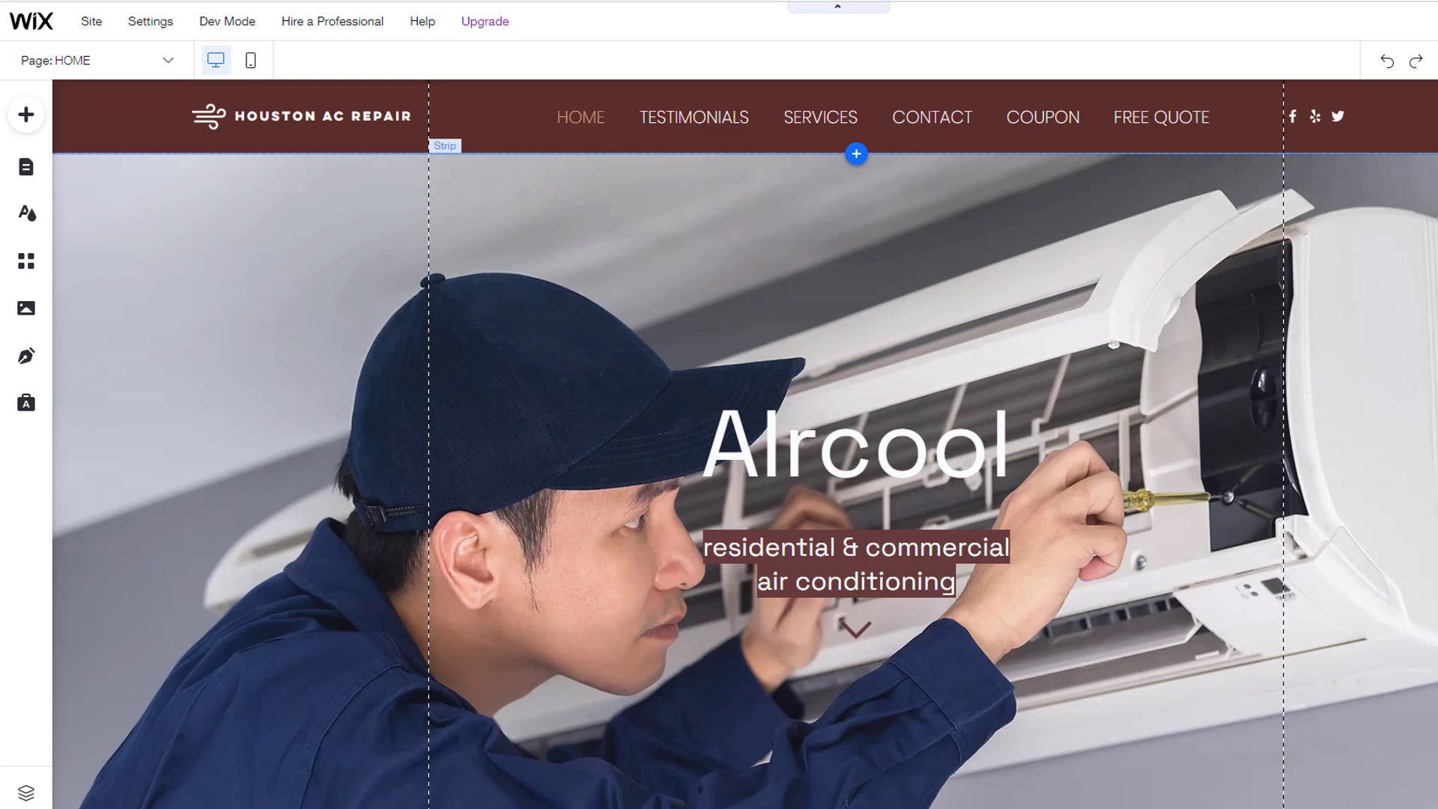
# Step: Switch to the SERVICES page and select the fan icon and Fan Motor Replacement text
pyautogui.click(165, 60)
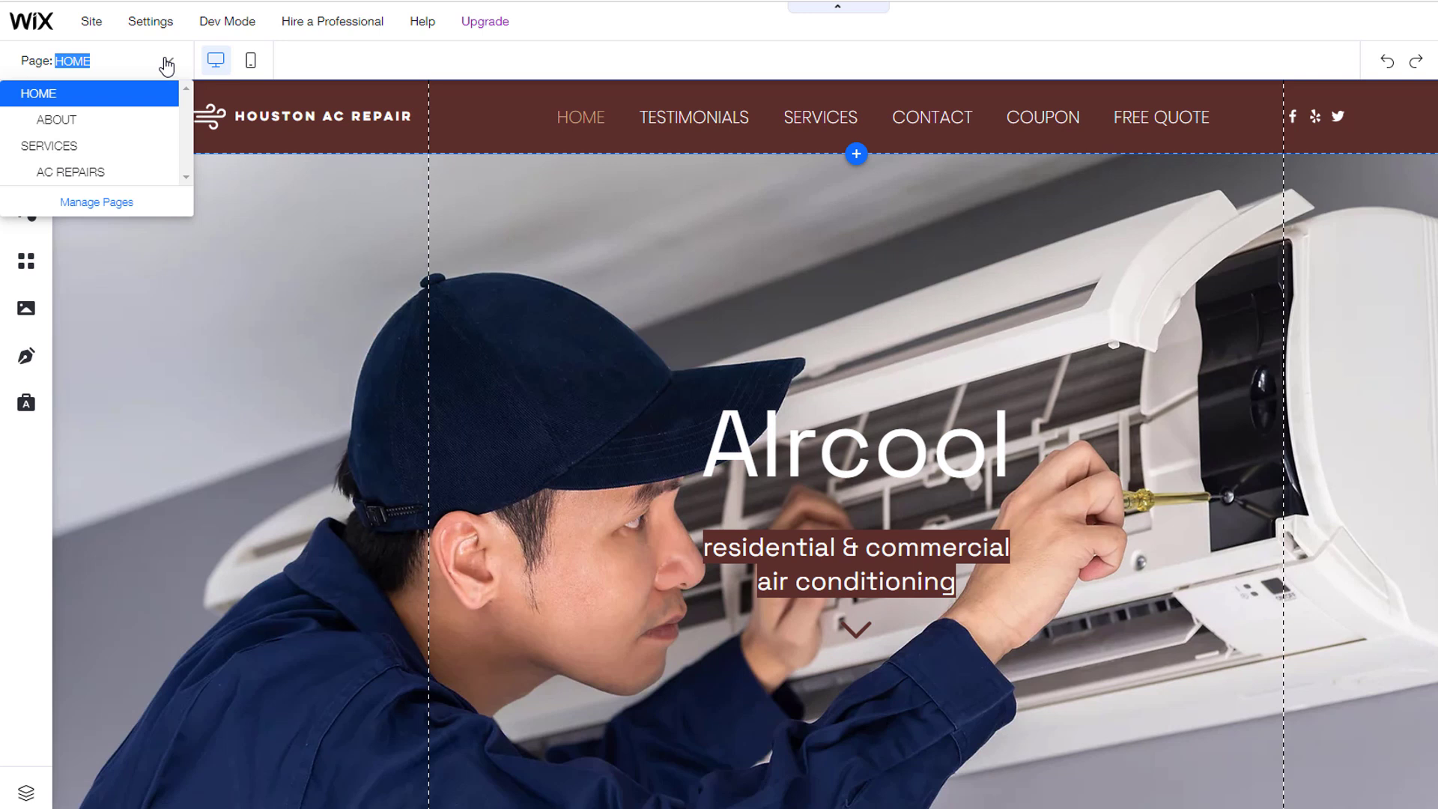
pyautogui.click(60, 145)
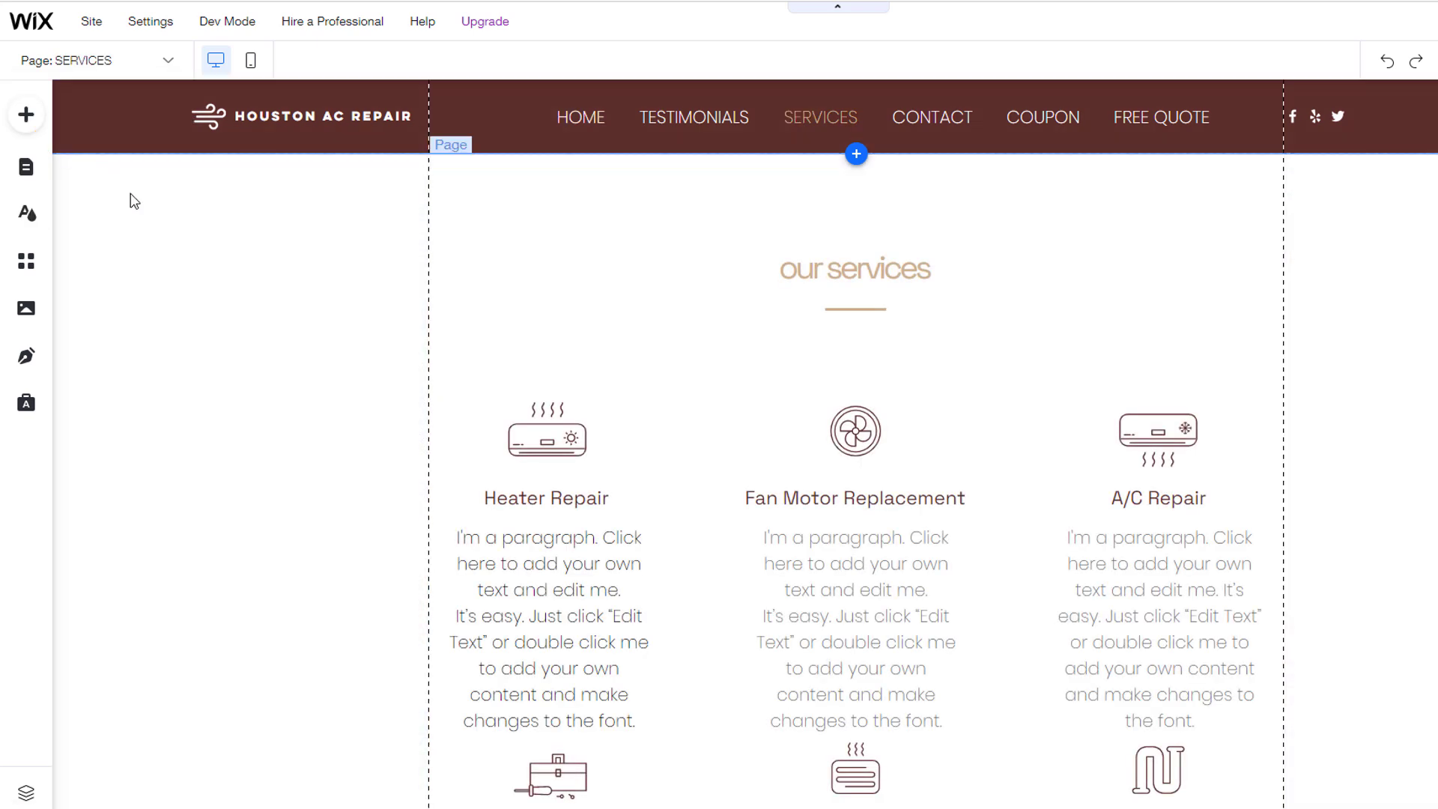
pyautogui.scroll(-5, 940, 600)
pyautogui.scroll(2, 944, 605)
pyautogui.scroll(3, 944, 605)
pyautogui.click(855, 431)
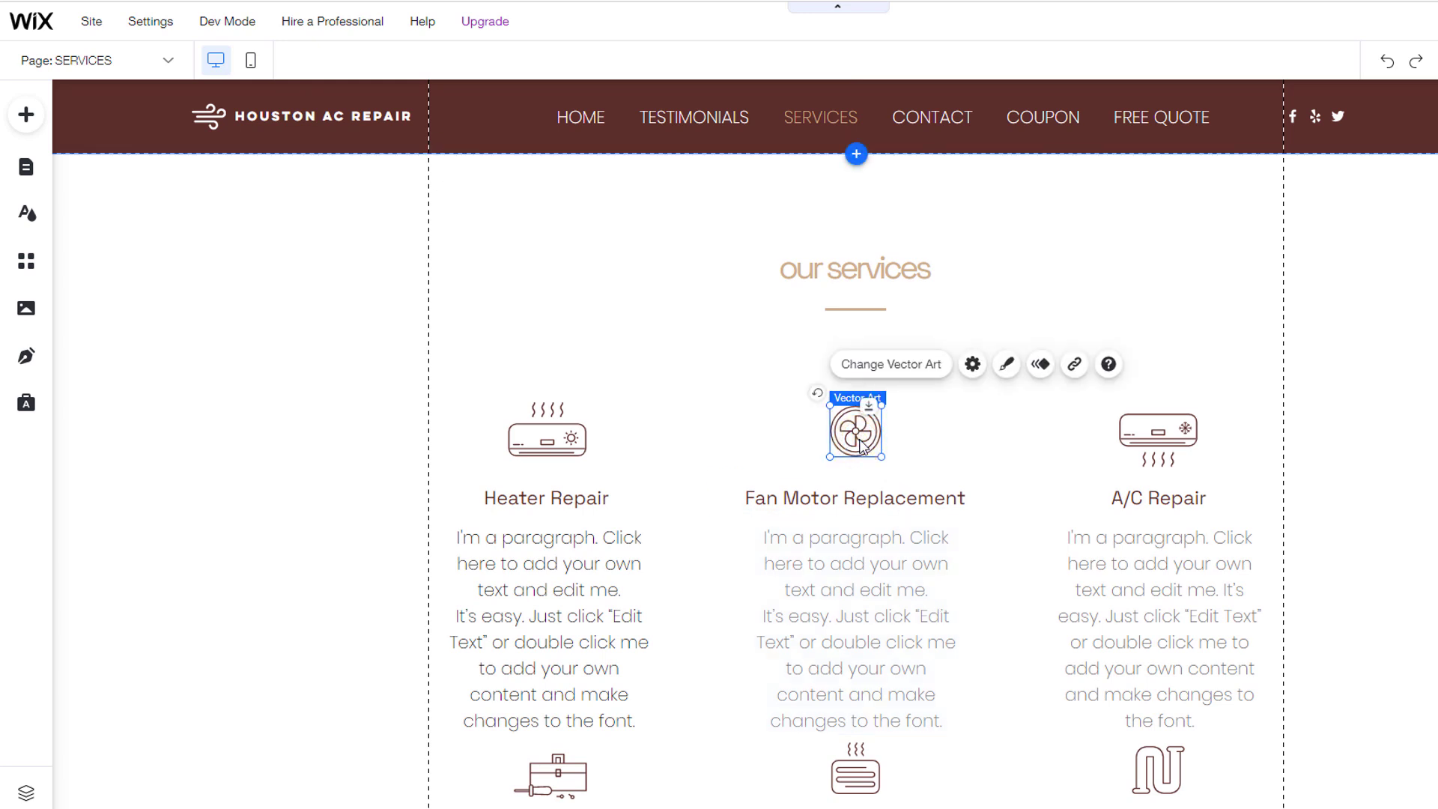
pyautogui.click(857, 568)
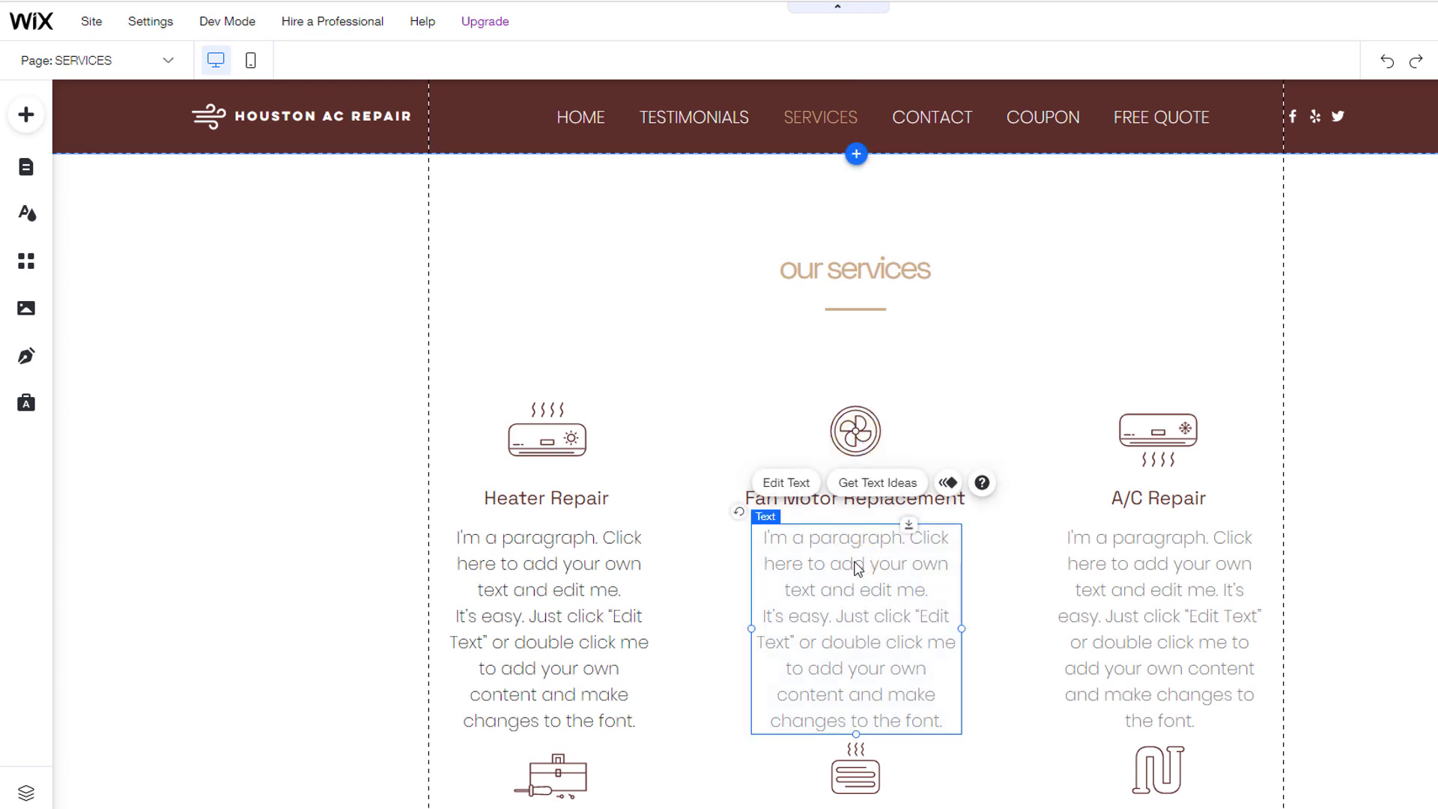
# Step: Drag a maroon themed button under the 'our services' heading
pyautogui.click(22, 123)
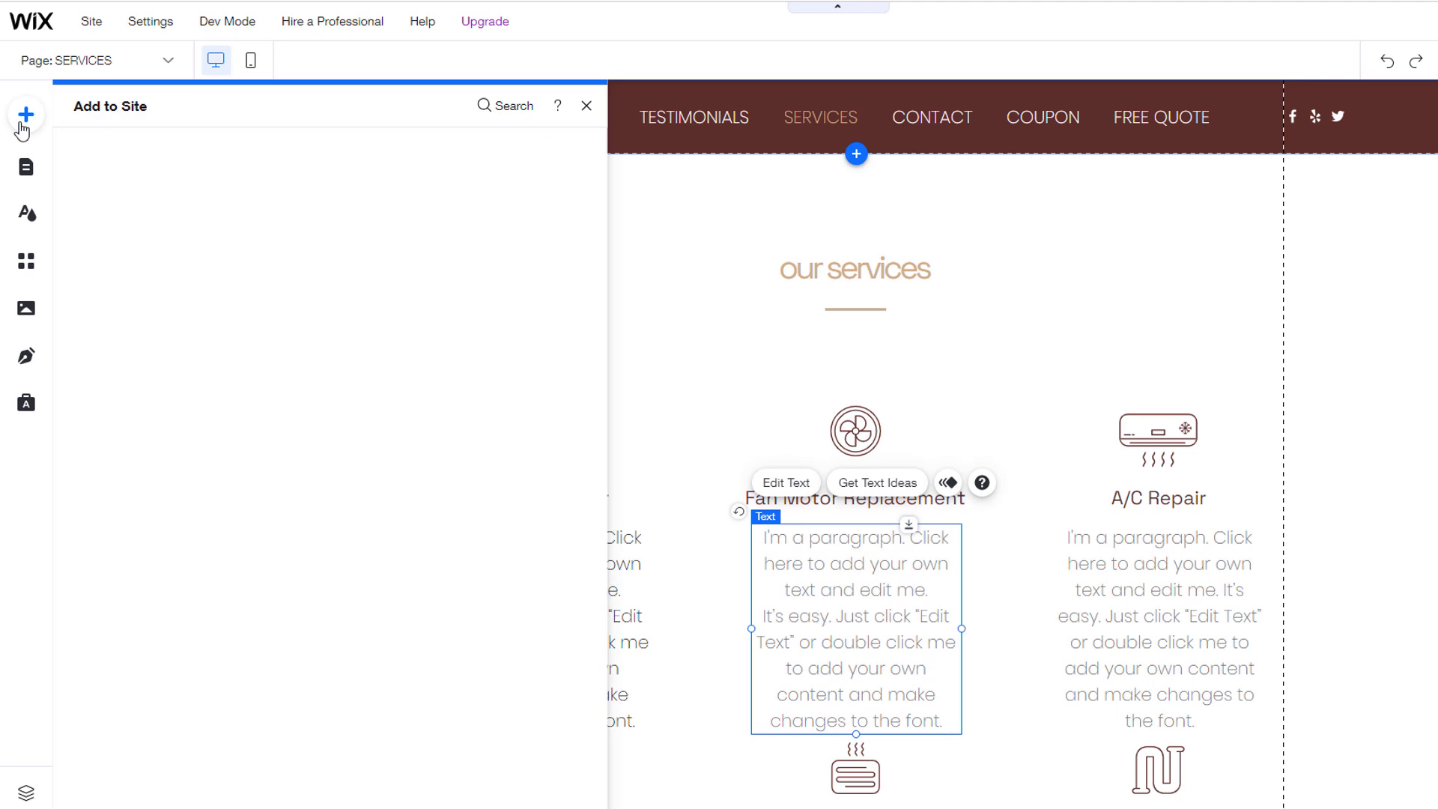
pyautogui.click(90, 210)
pyautogui.click(90, 240)
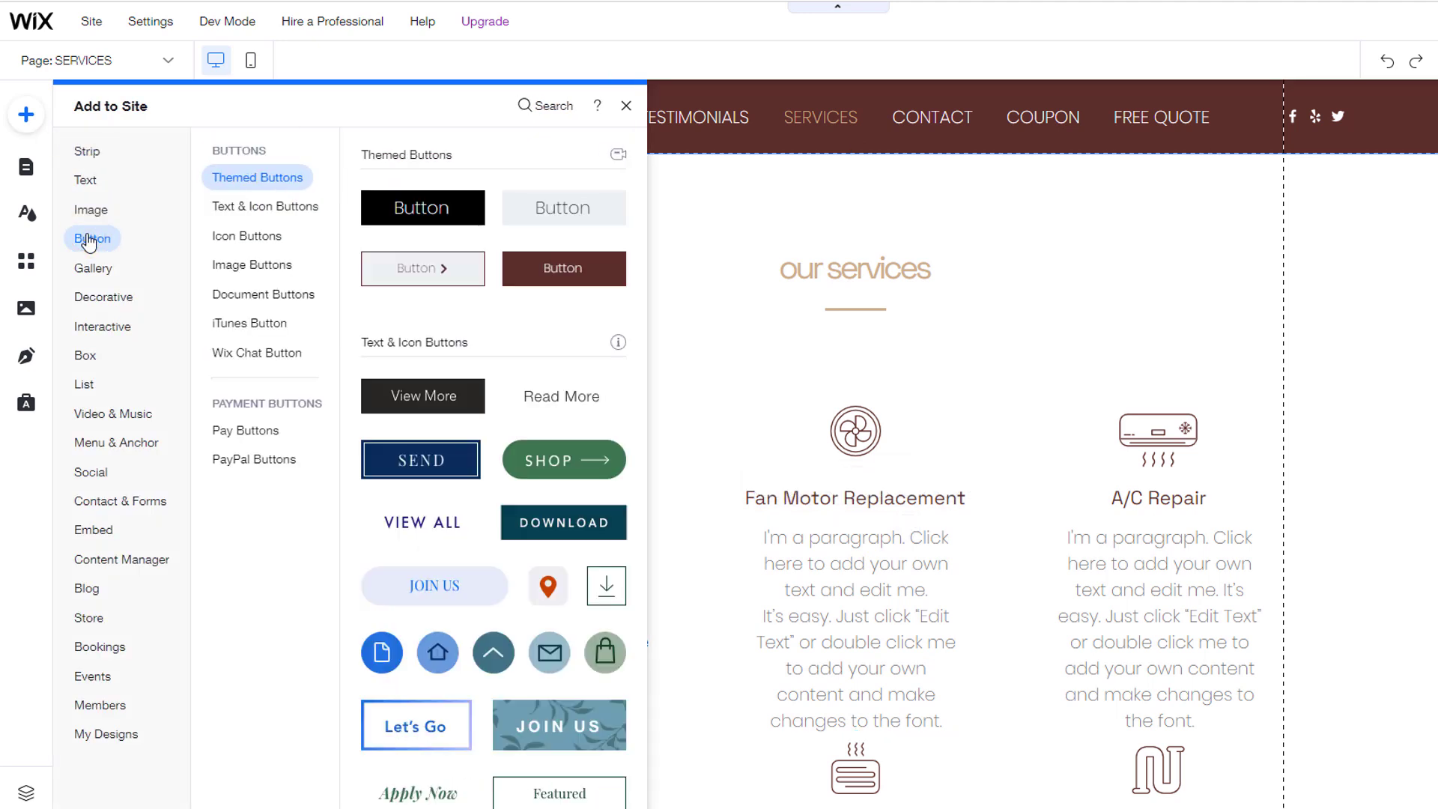
pyautogui.moveTo(551, 268); pyautogui.dragTo(851, 346)
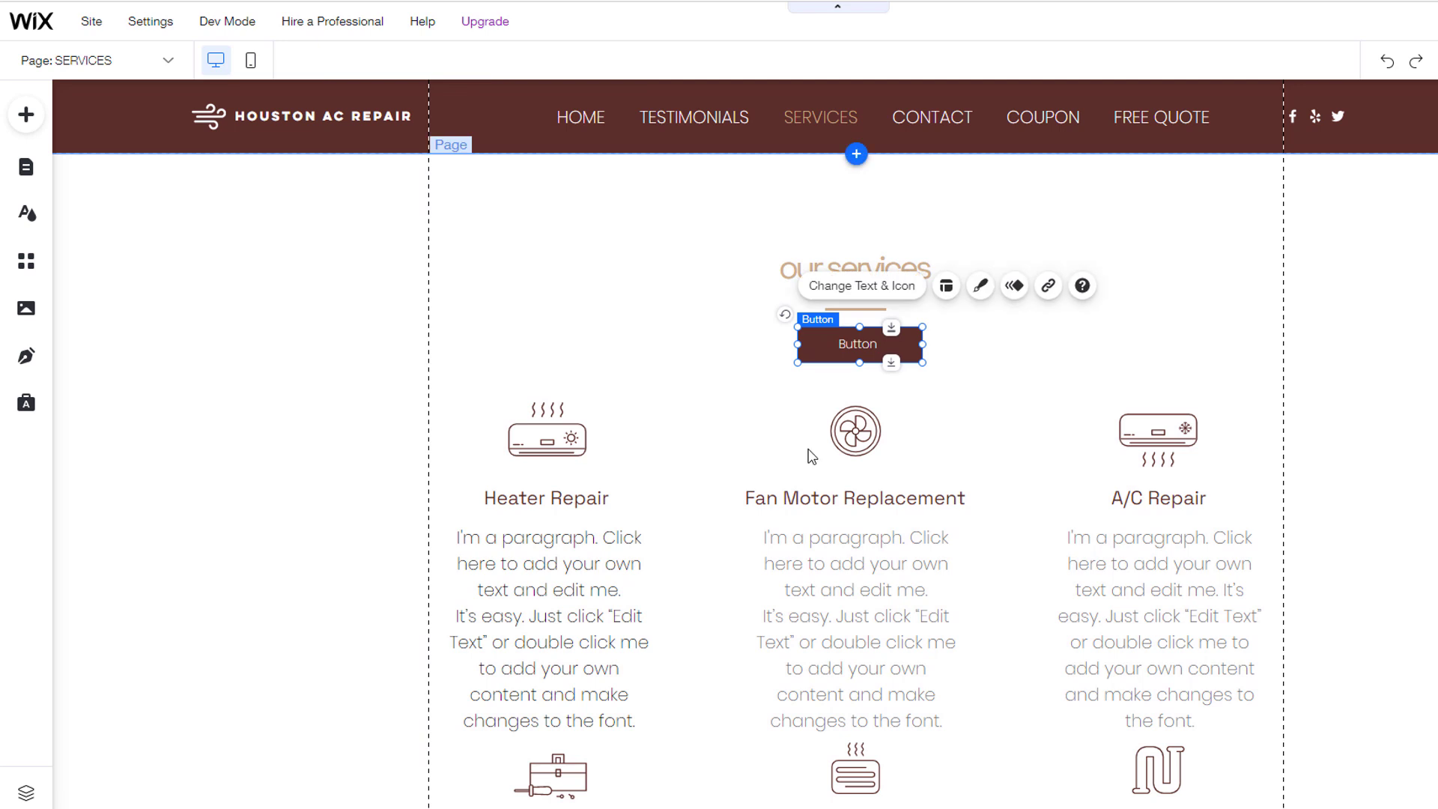
# Step: Use the site menu's Navigate list to go to the ABOUT page
pyautogui.click(725, 119)
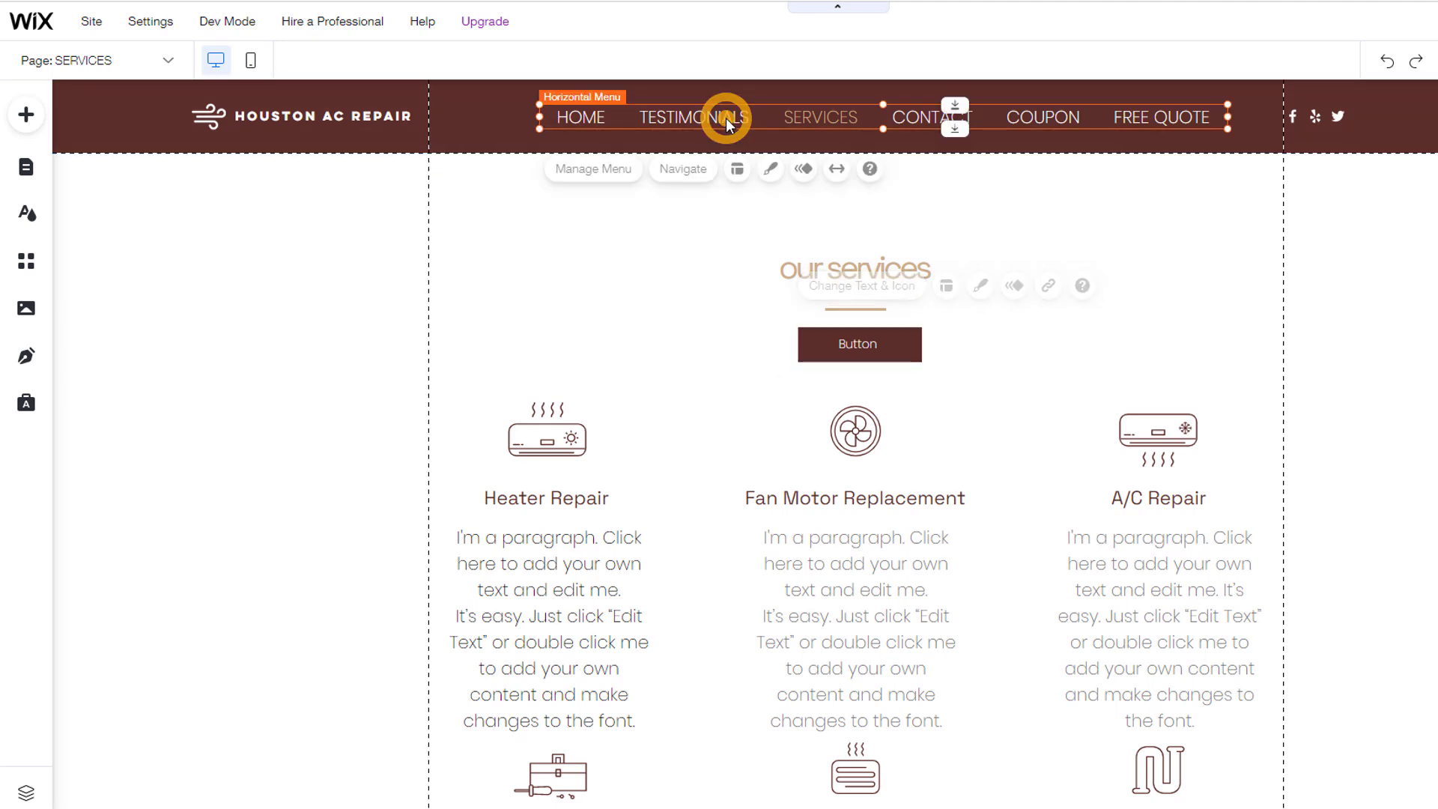
pyautogui.click(690, 170)
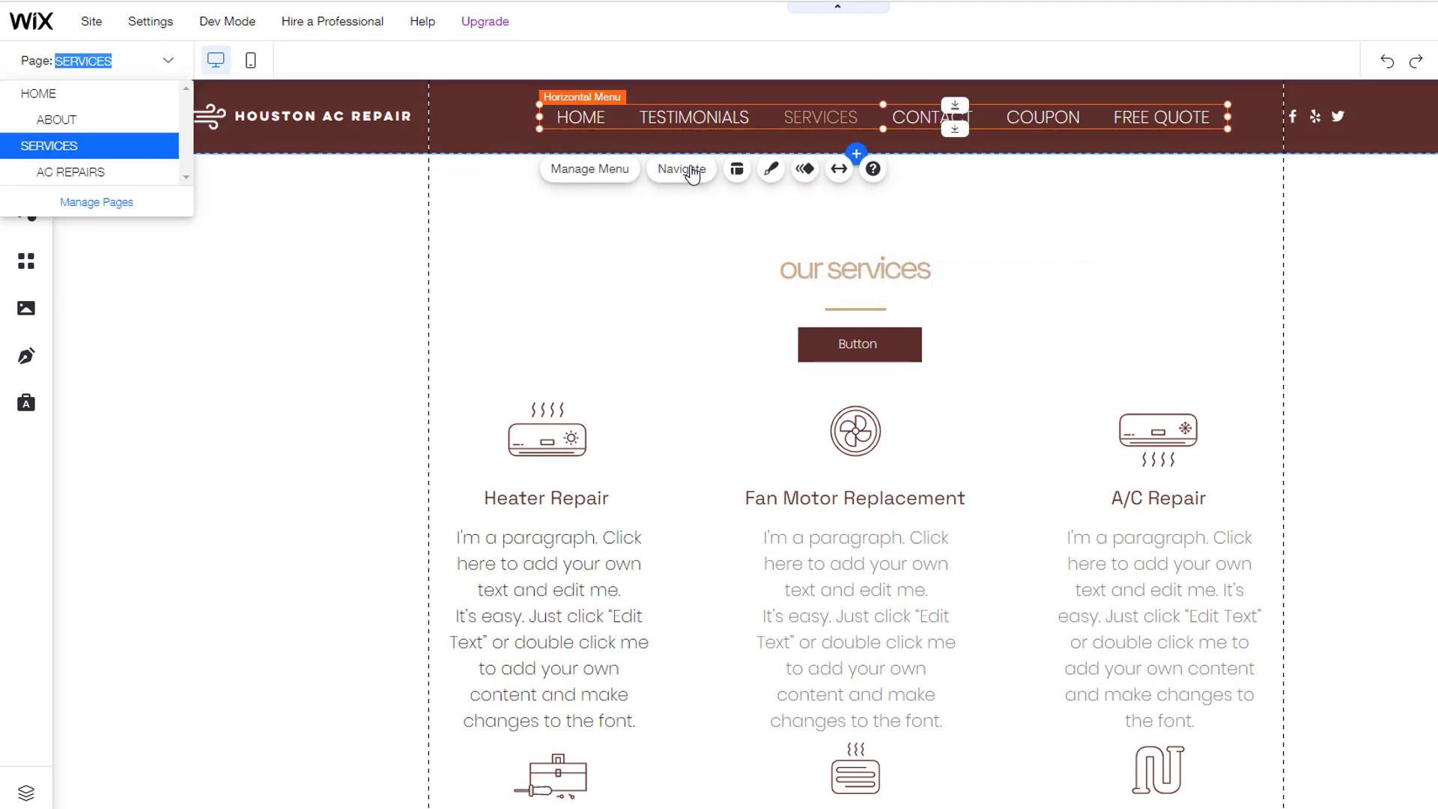
pyautogui.click(76, 120)
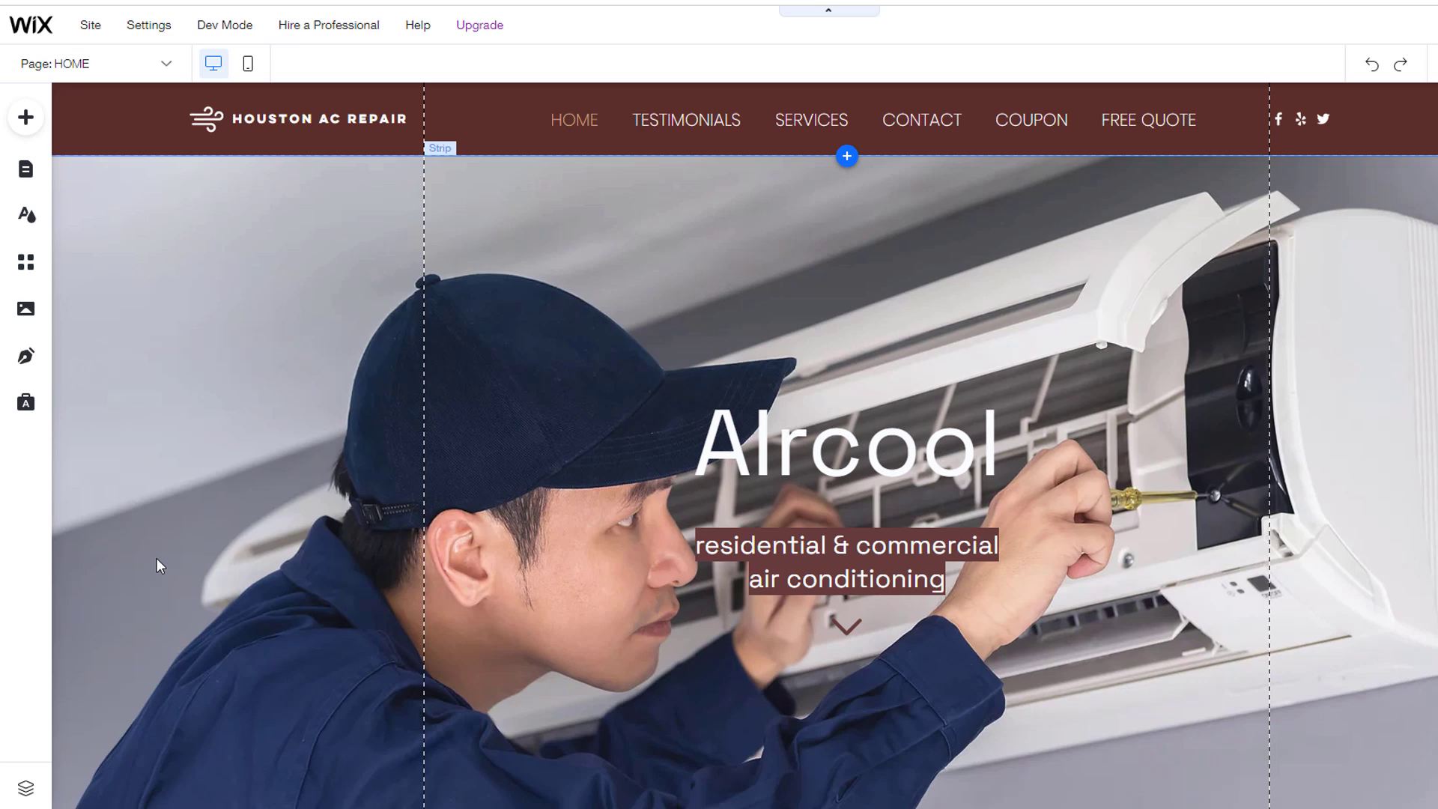
# Step: Delete the ABOUT page in Manage Pages and close the Site Pages panel
pyautogui.click(165, 63)
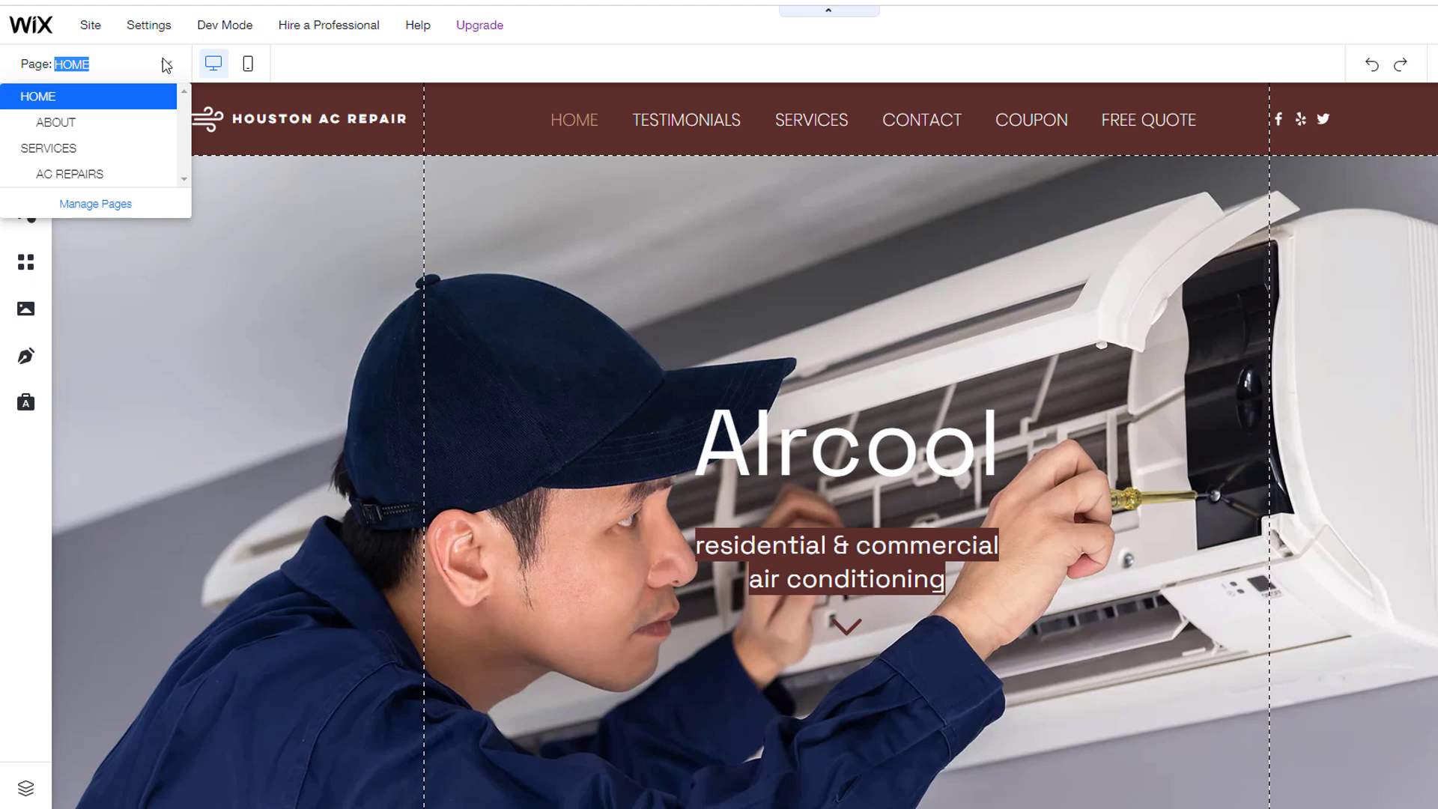
pyautogui.click(112, 204)
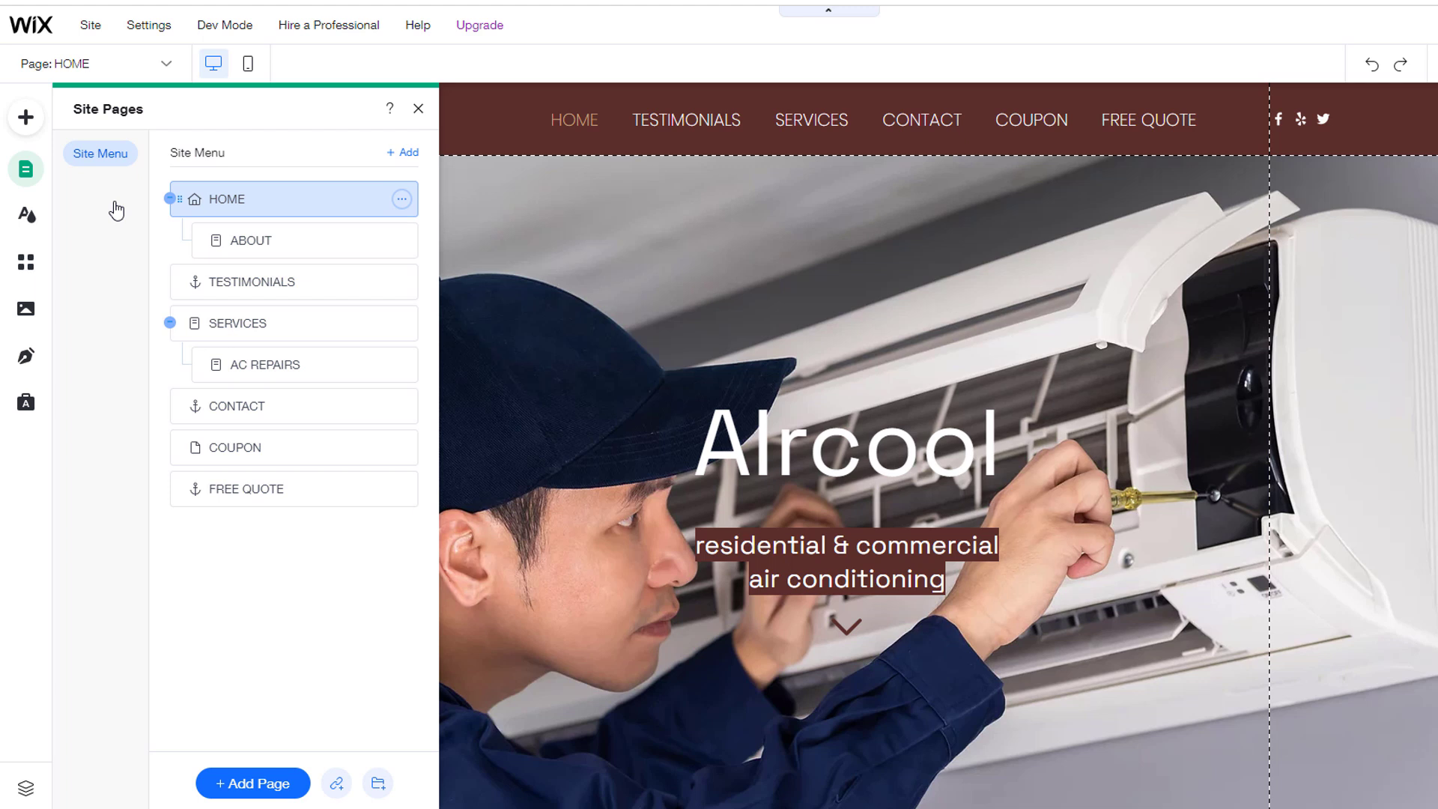
pyautogui.moveTo(305, 247)
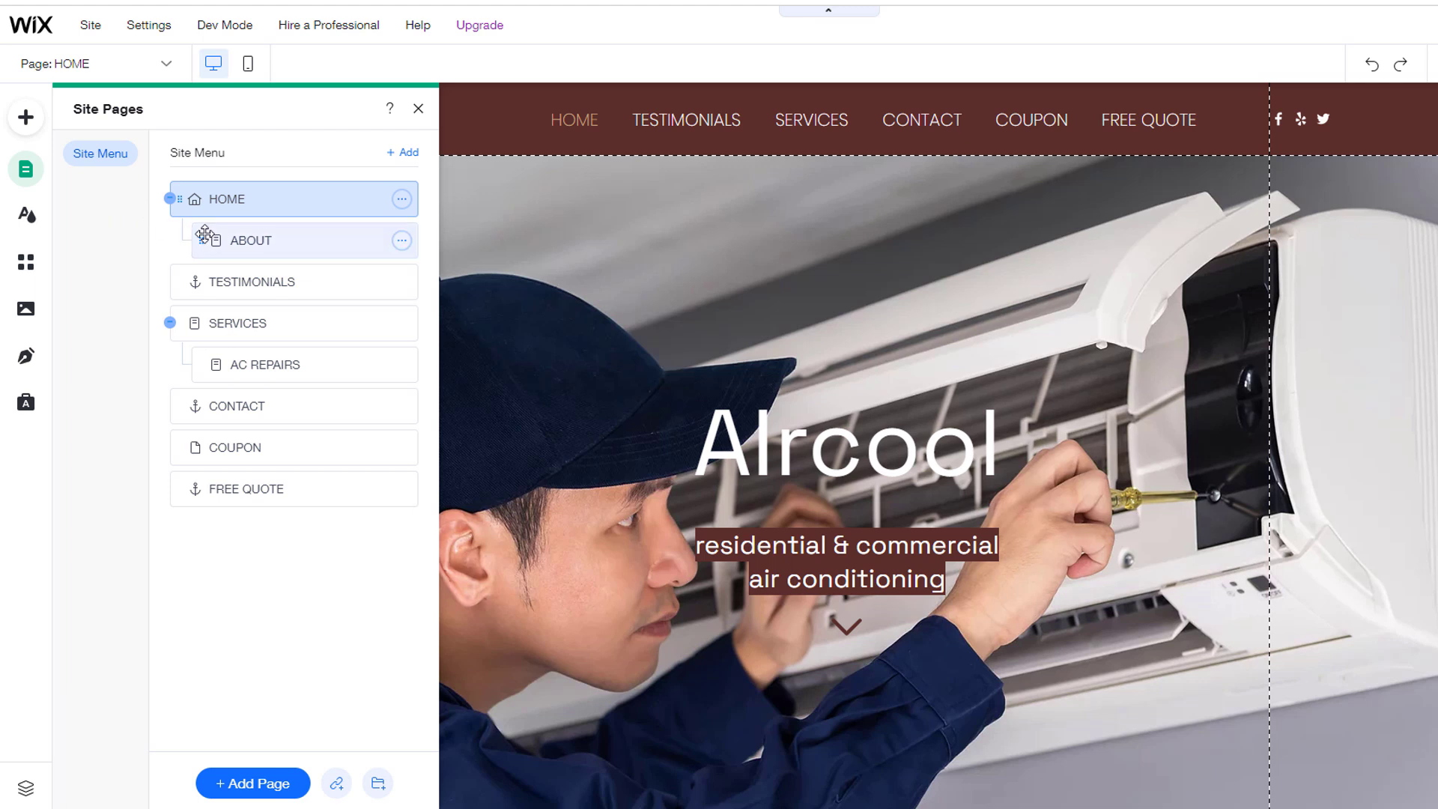
pyautogui.click(402, 241)
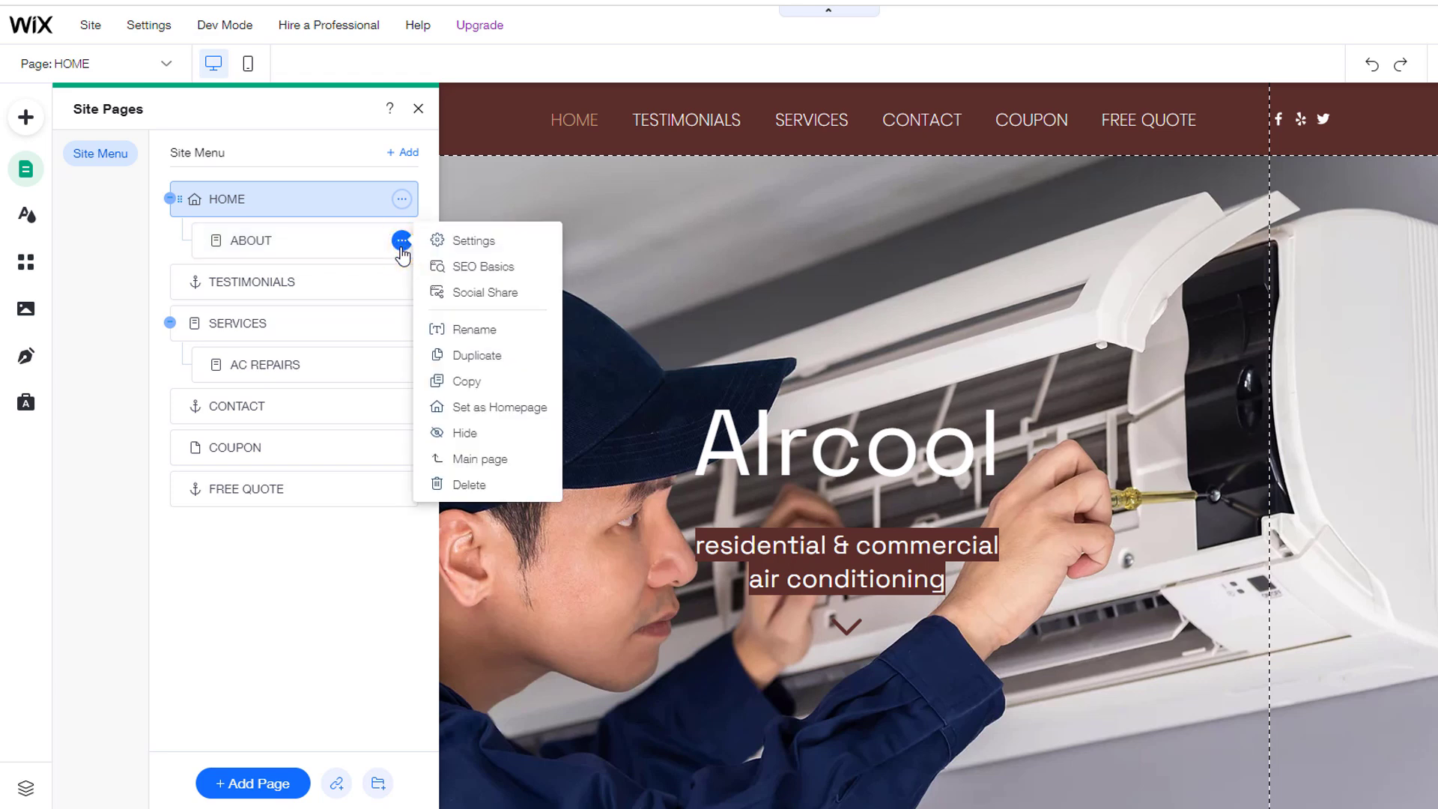
pyautogui.click(478, 484)
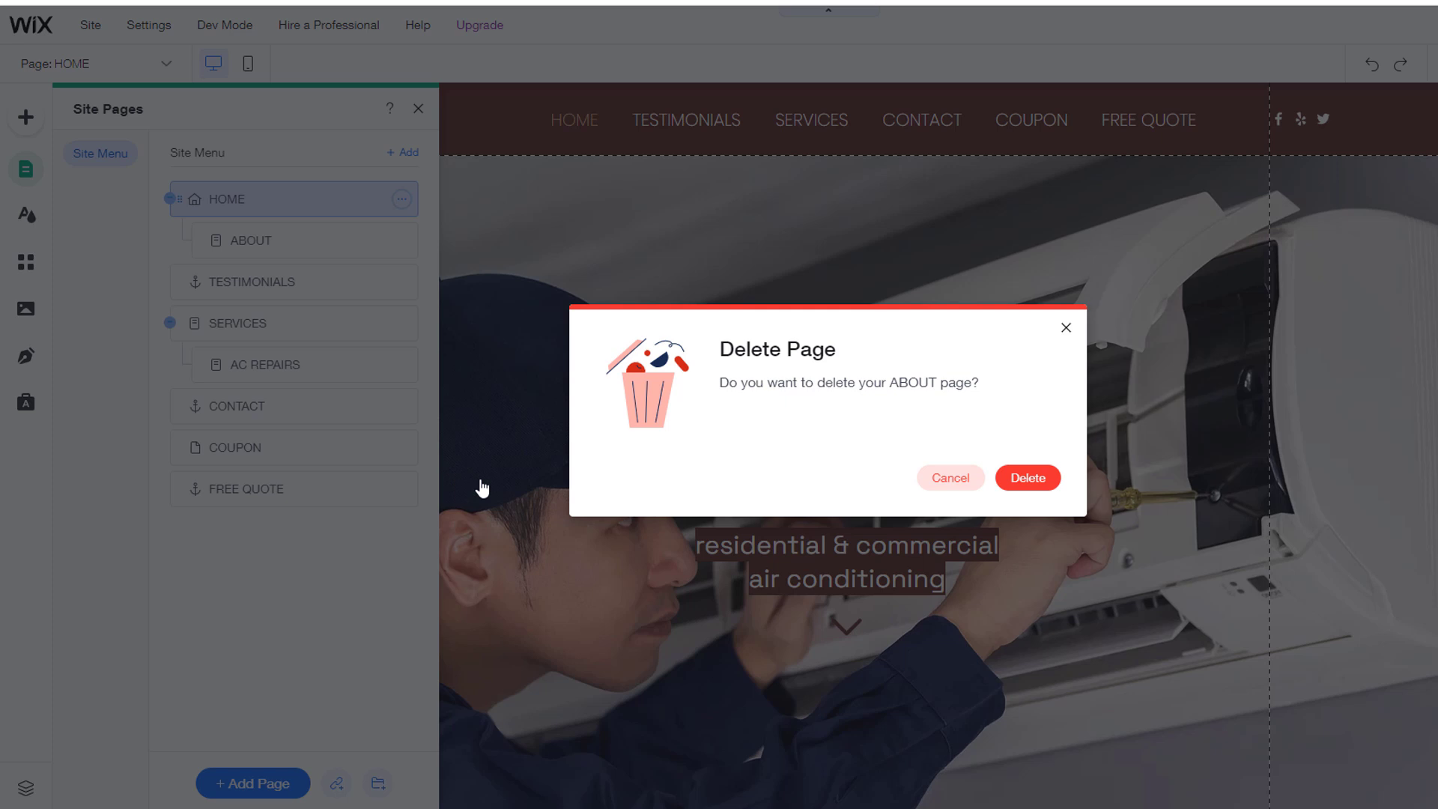
pyautogui.click(1026, 479)
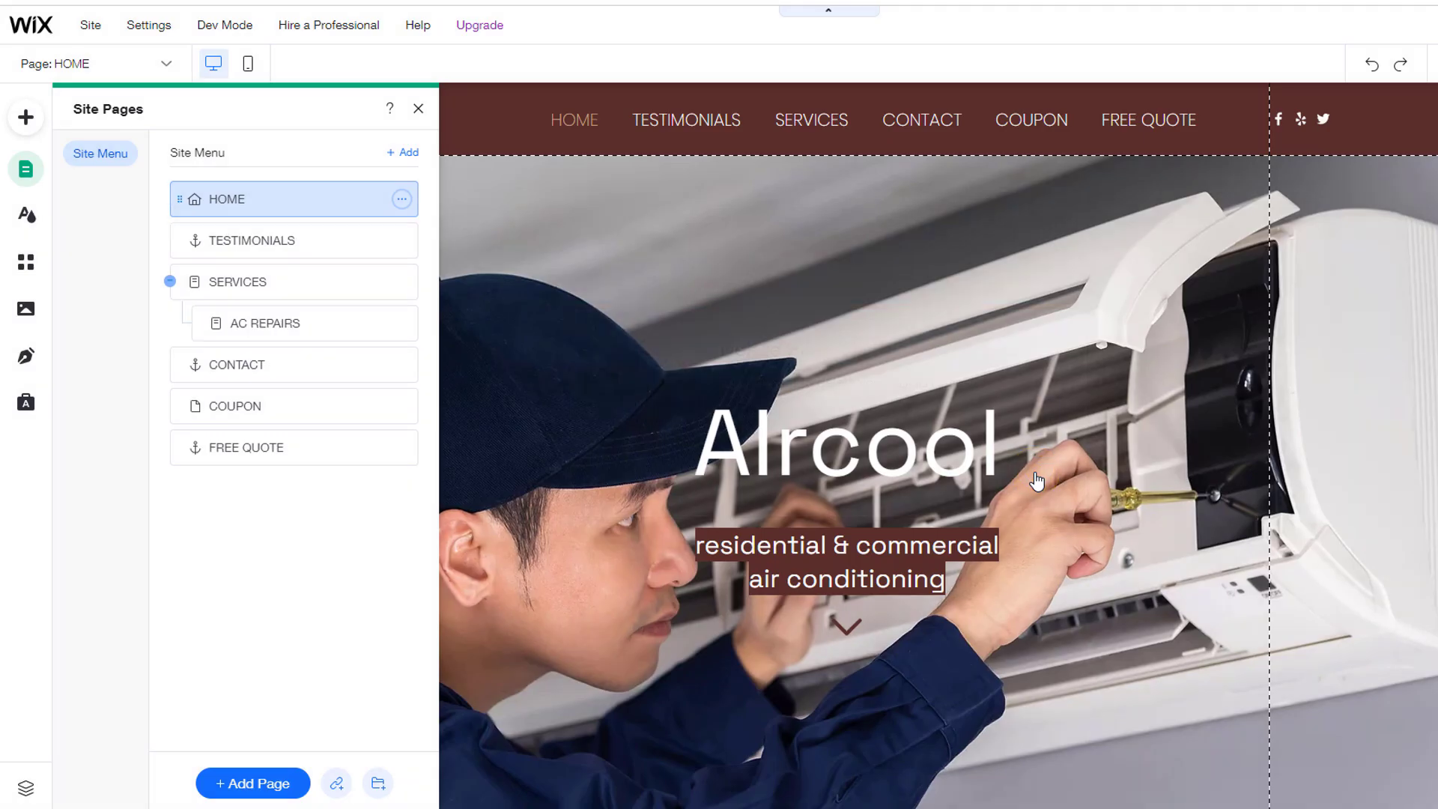
pyautogui.click(418, 108)
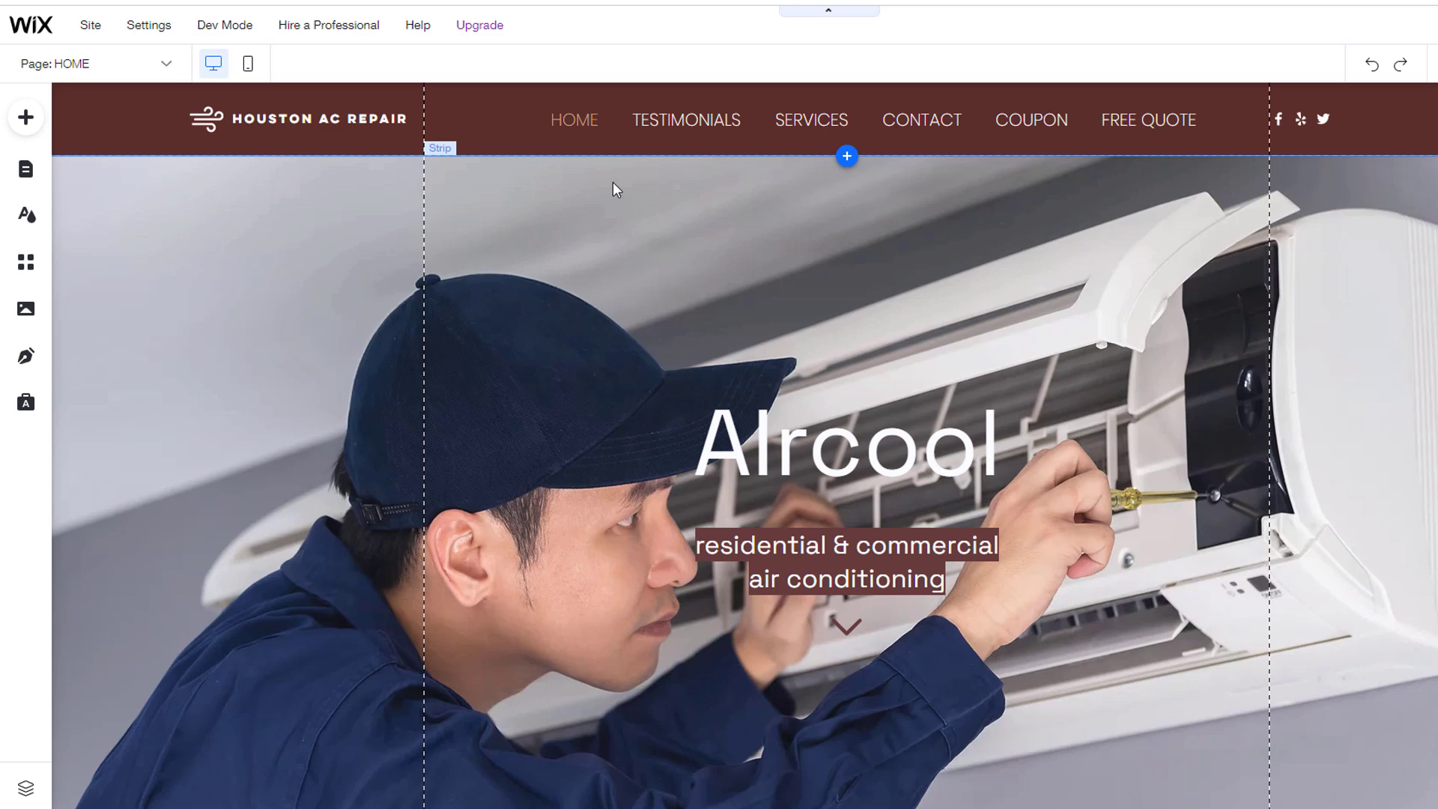
pyautogui.click(659, 120)
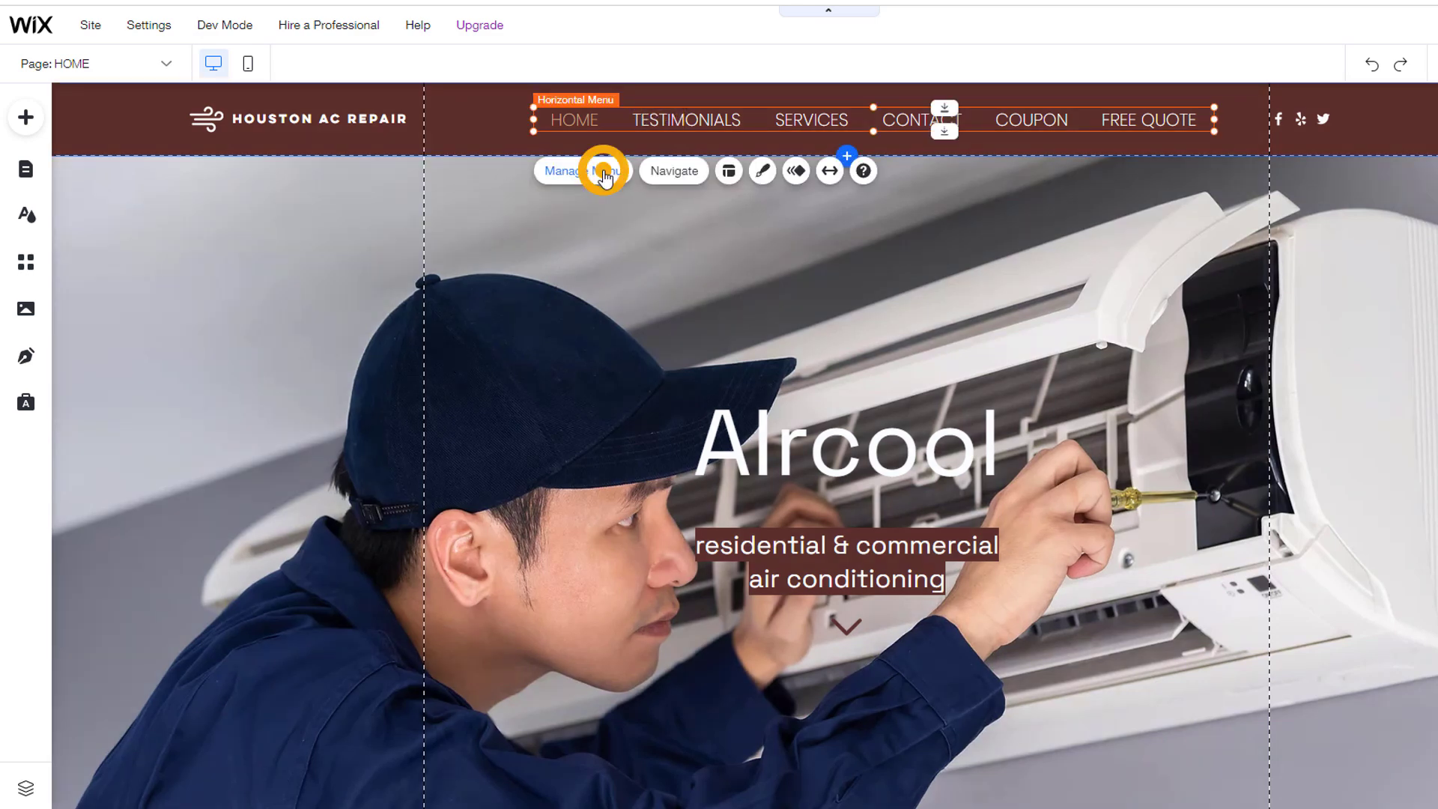
pyautogui.click(599, 171)
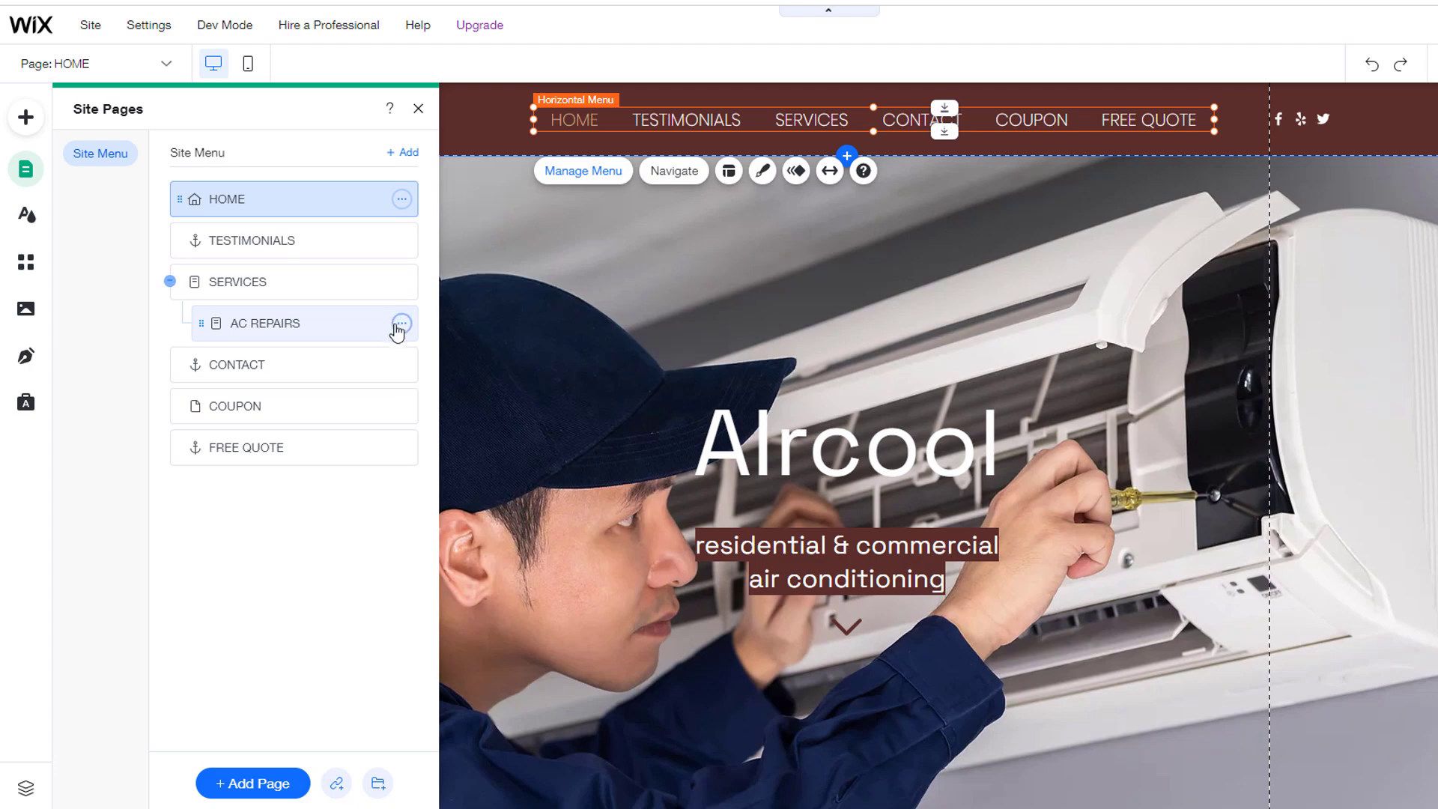
pyautogui.click(399, 323)
pyautogui.click(470, 567)
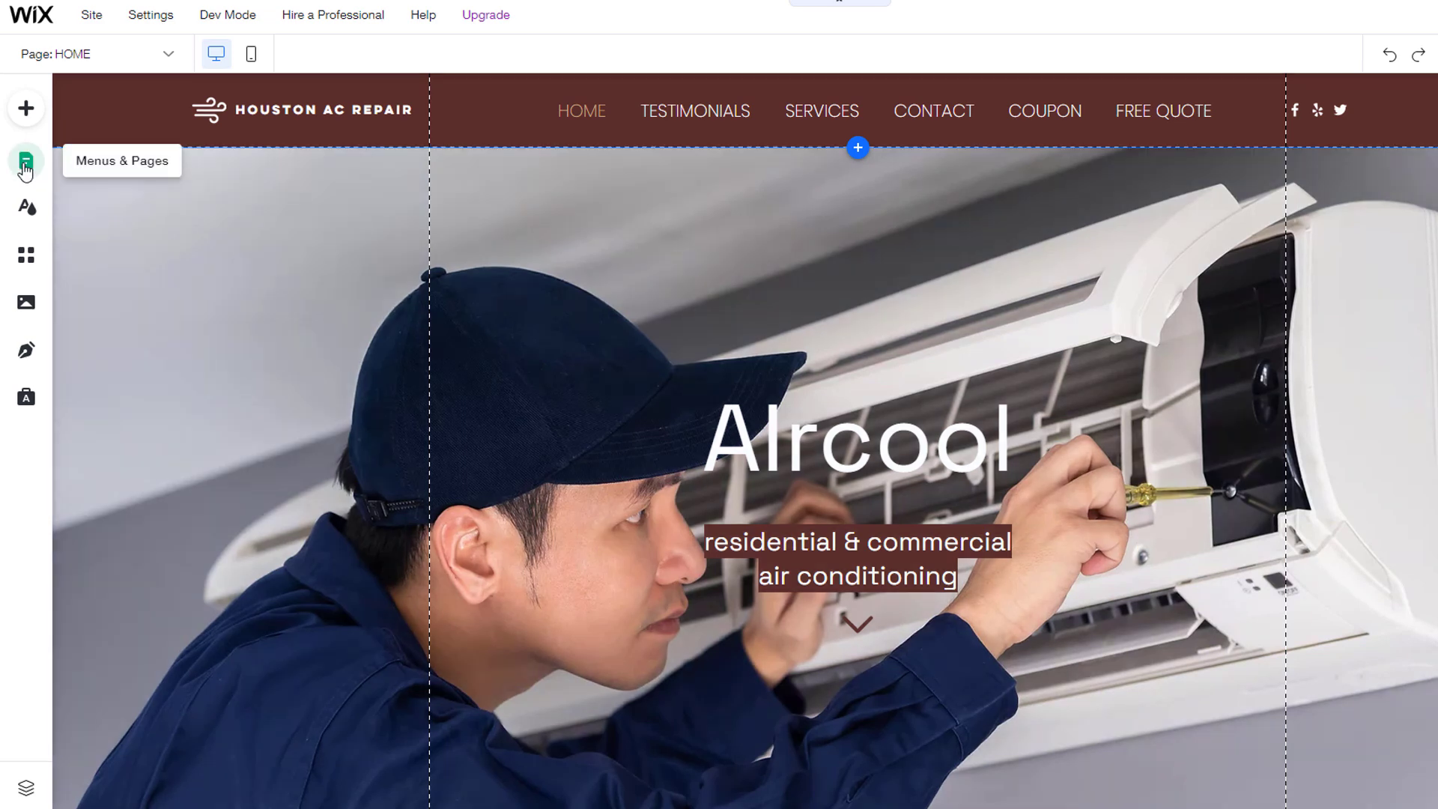
pyautogui.click(26, 161)
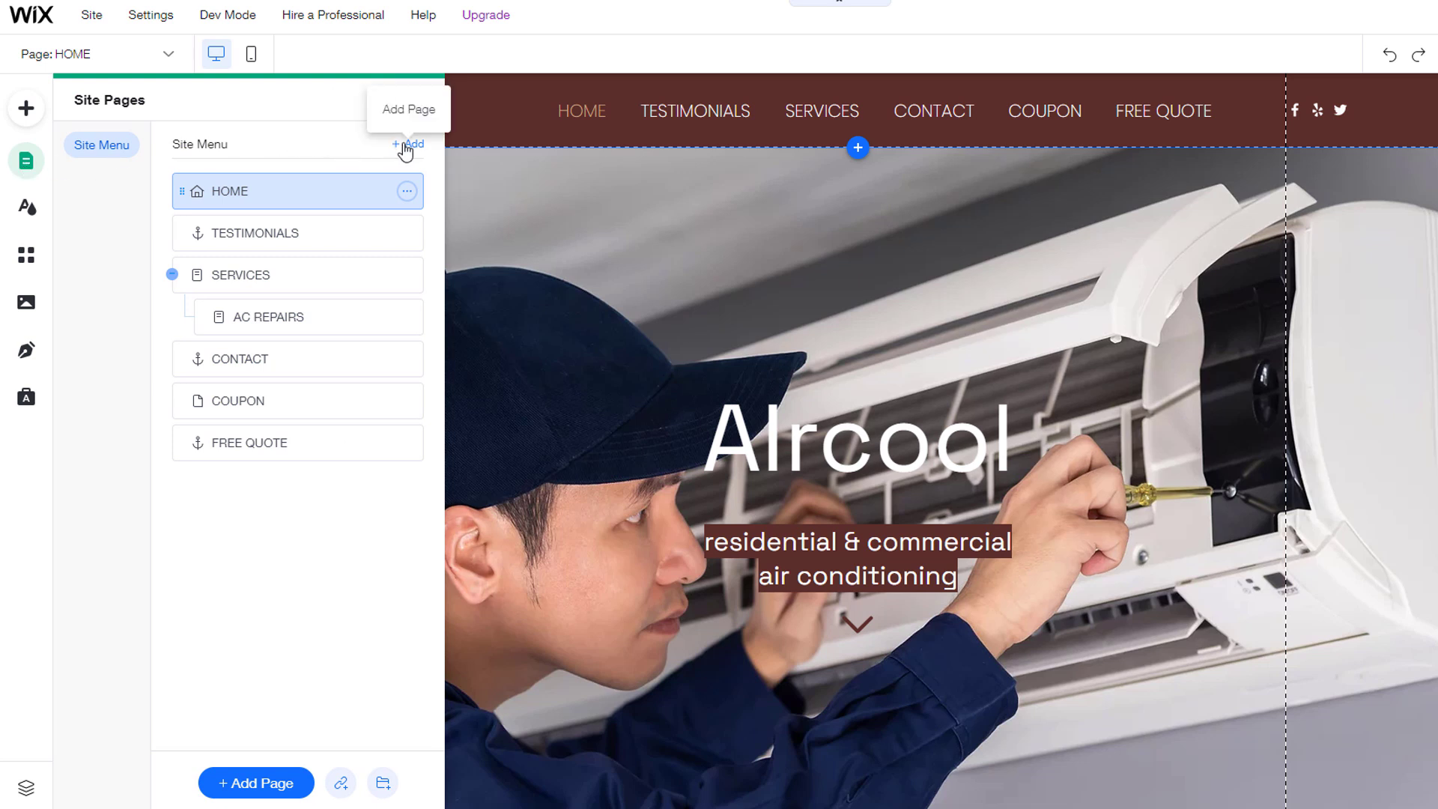
# Step: Add a Basic Services page named HEATING REPAIRS and retitle its heading 'Heating Repairs'
pyautogui.click(256, 783)
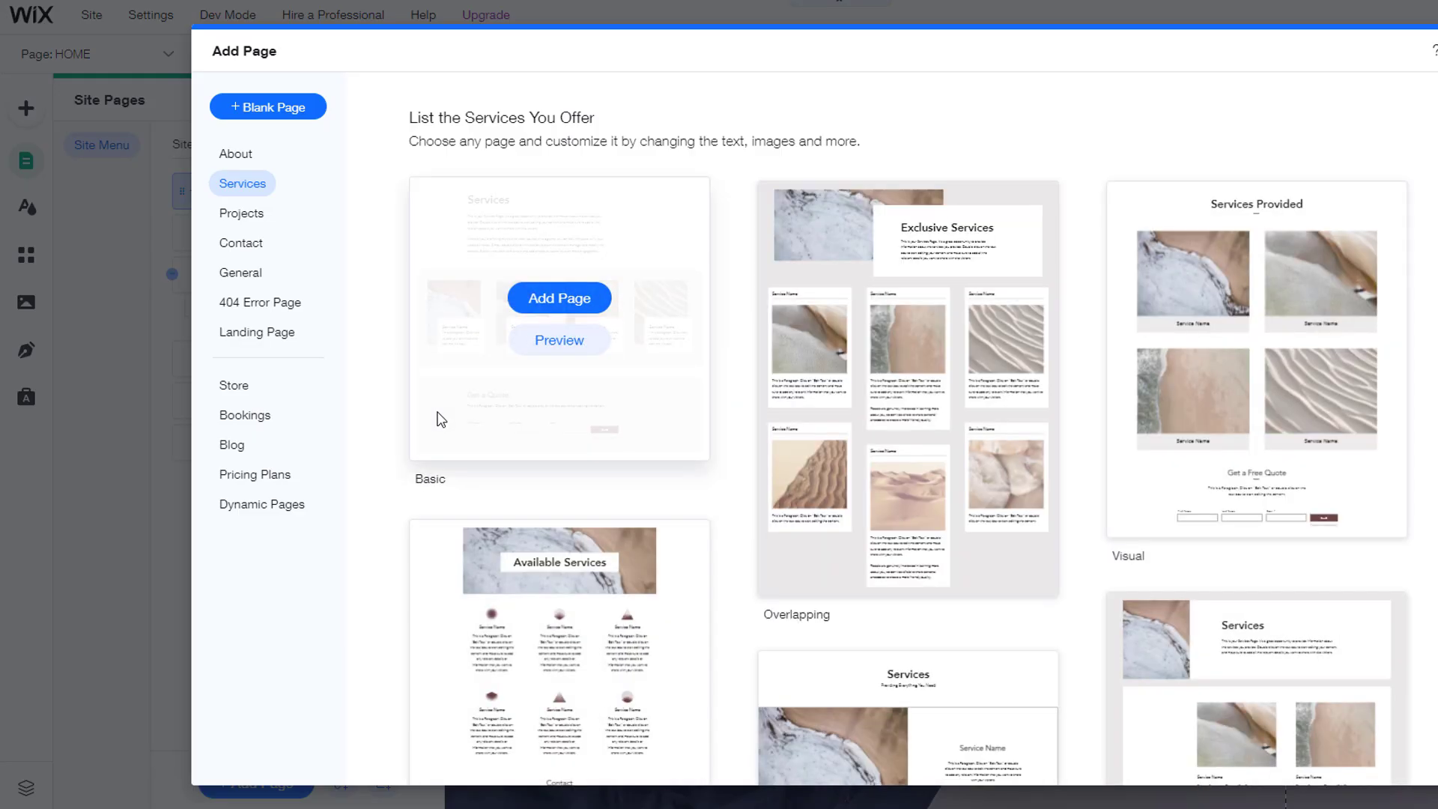
pyautogui.click(530, 299)
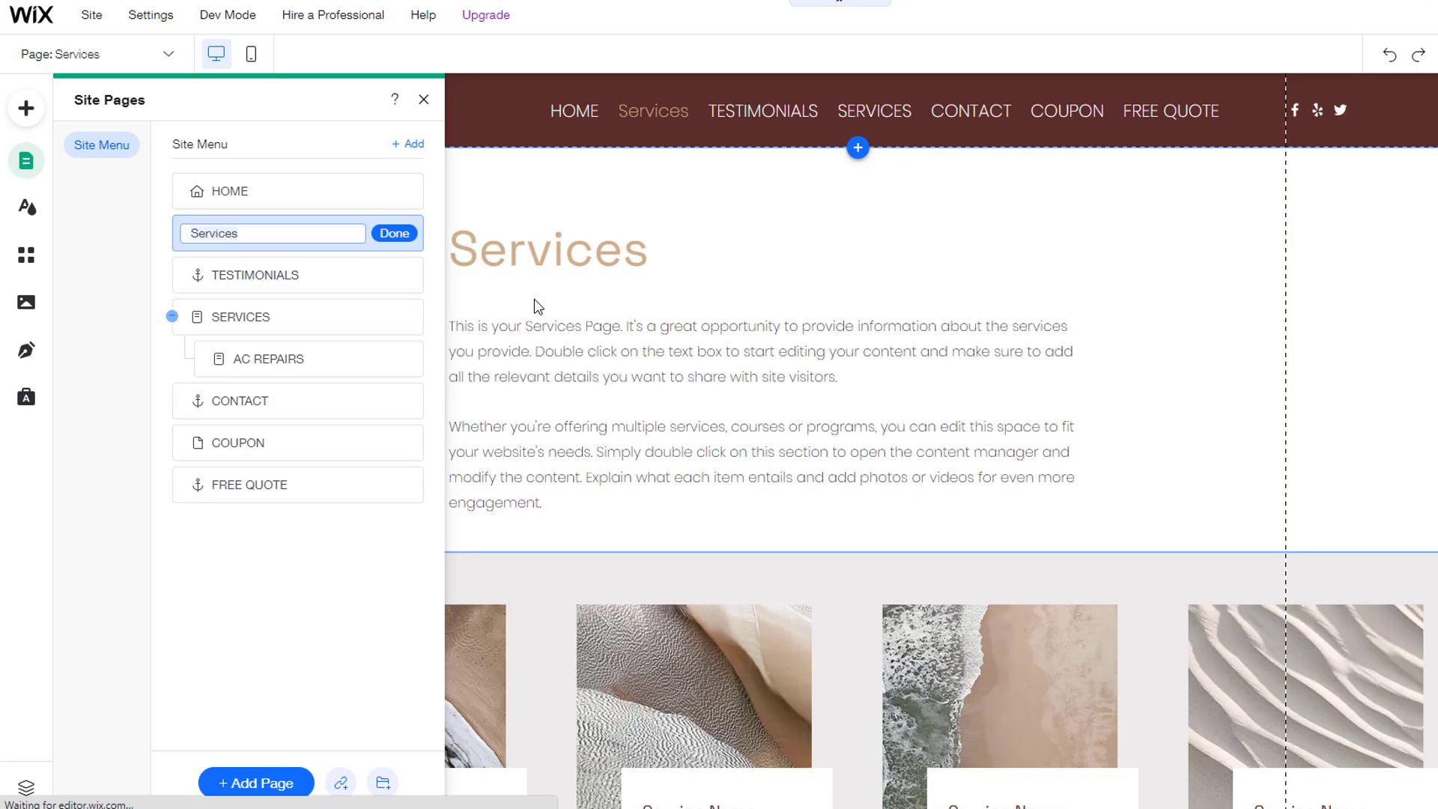
pyautogui.write('HEATING REPAIRS')
pyautogui.click(387, 232)
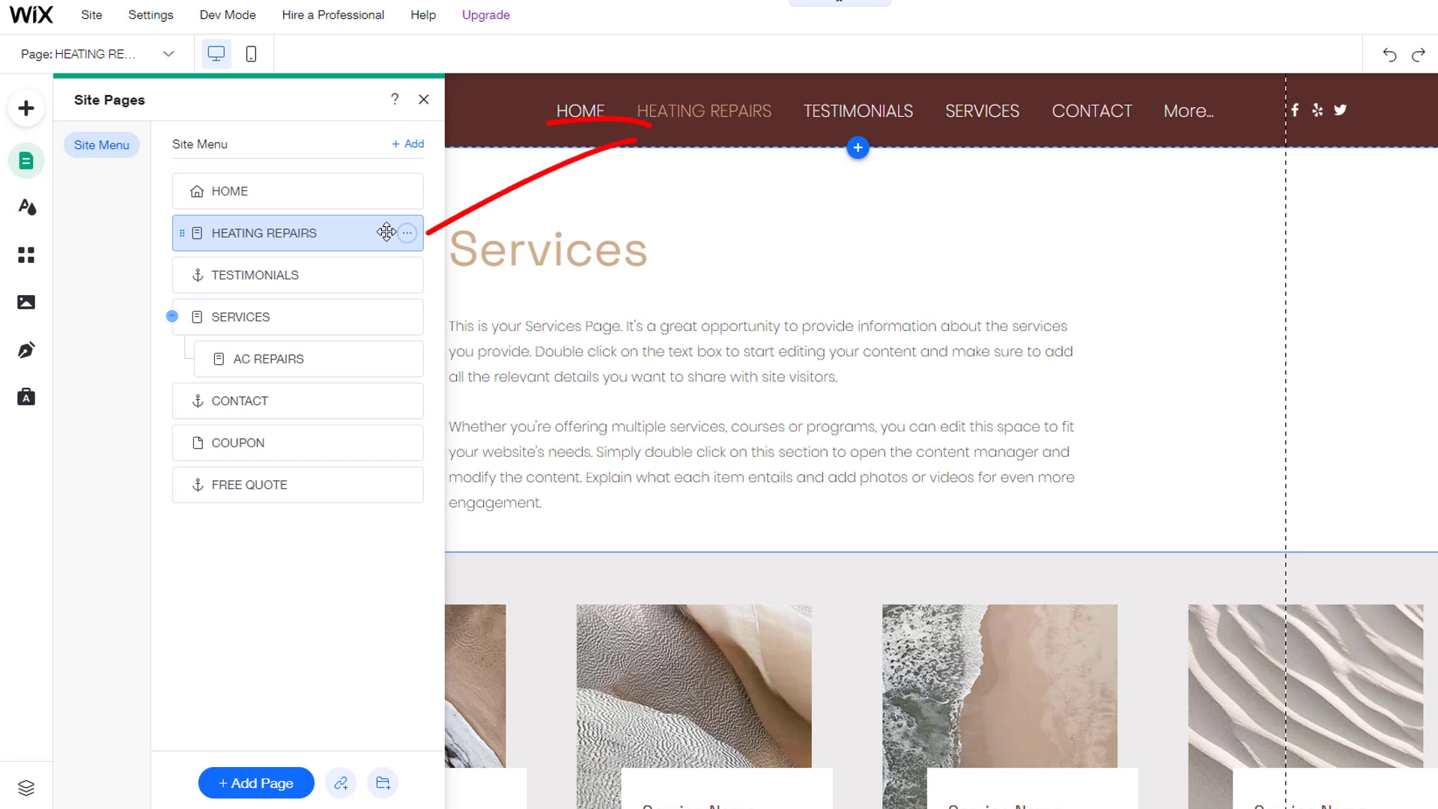
pyautogui.doubleClick(544, 257)
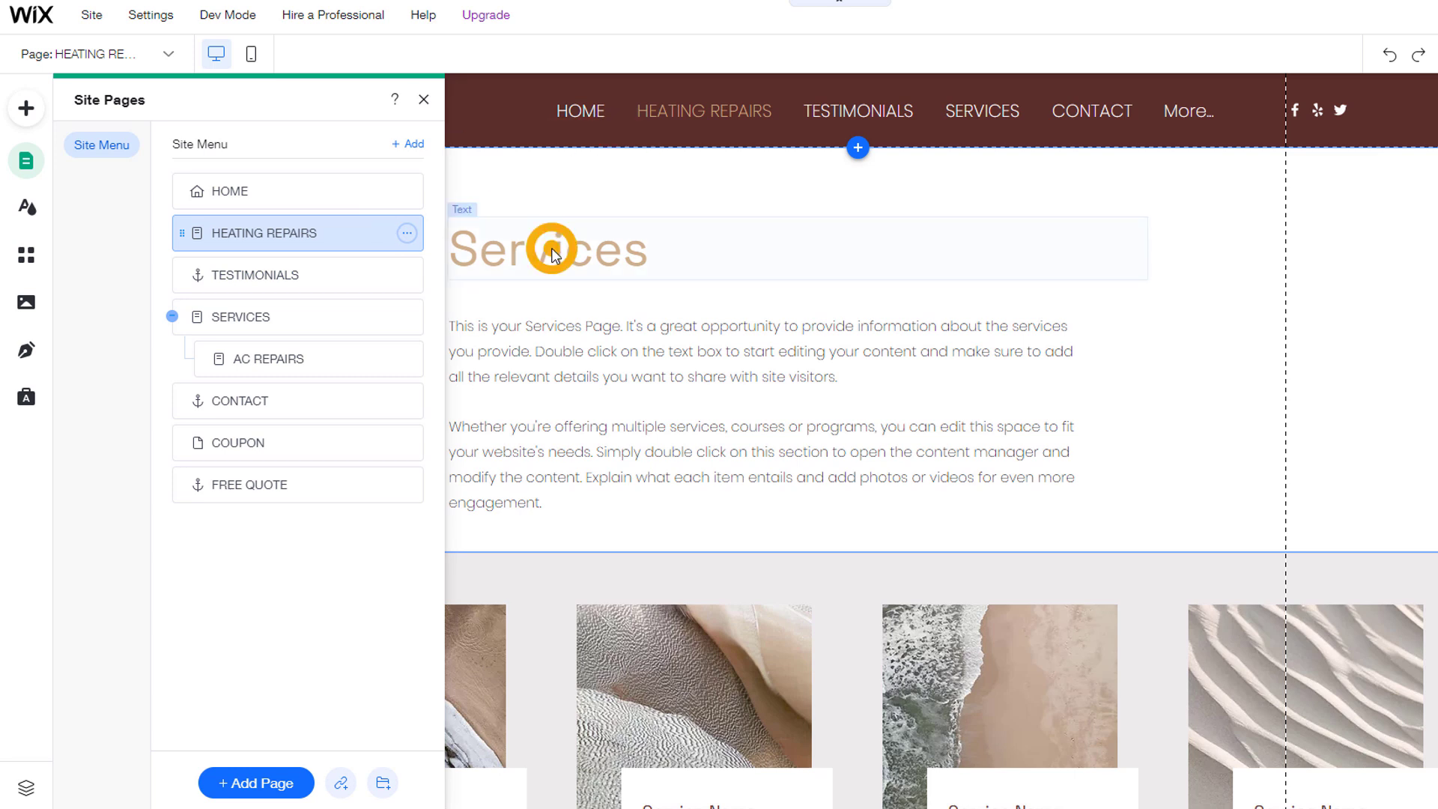
pyautogui.write('Heating Repairs')
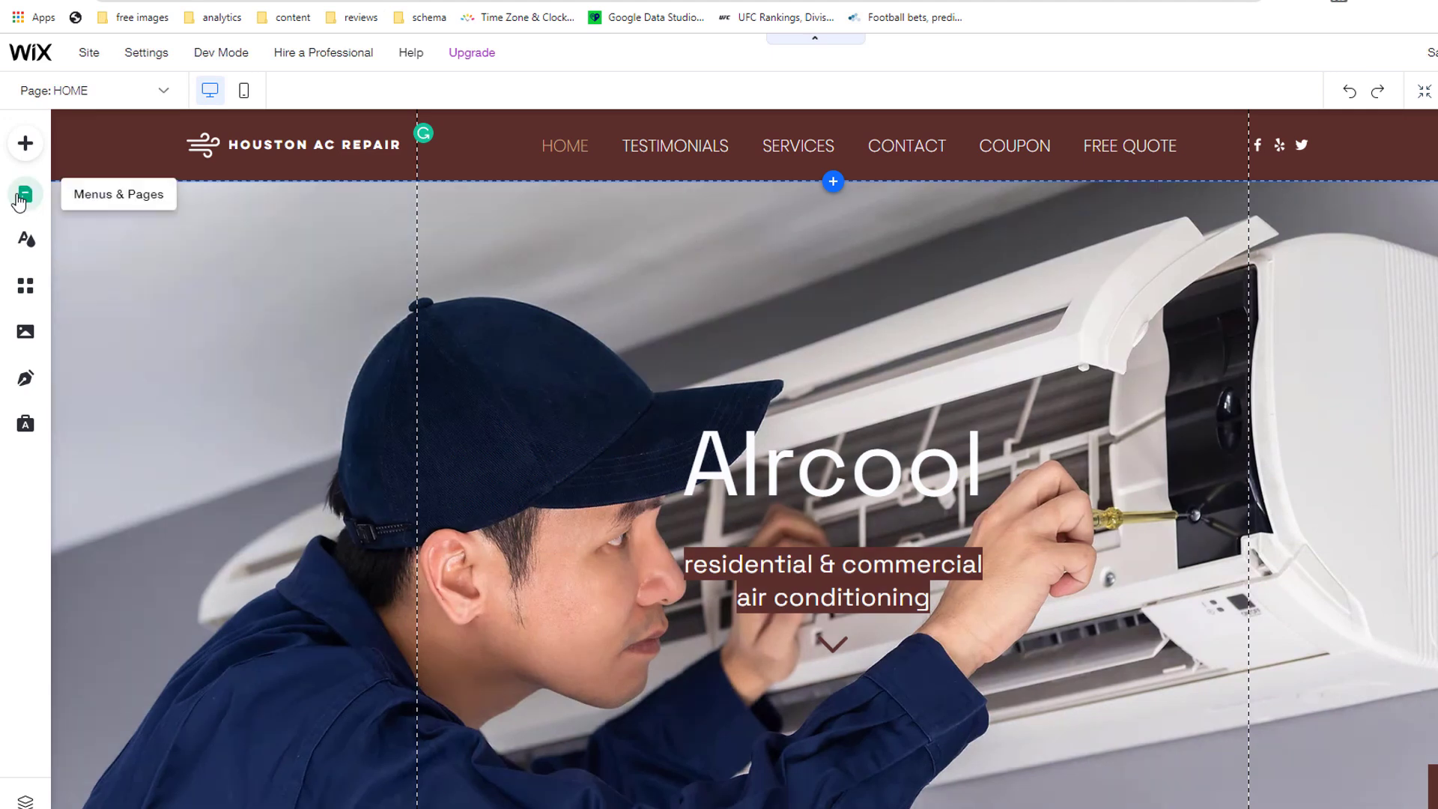
# Step: Add a new blank page named HEATING REPAIRS to the site's pages
pyautogui.click(19, 197)
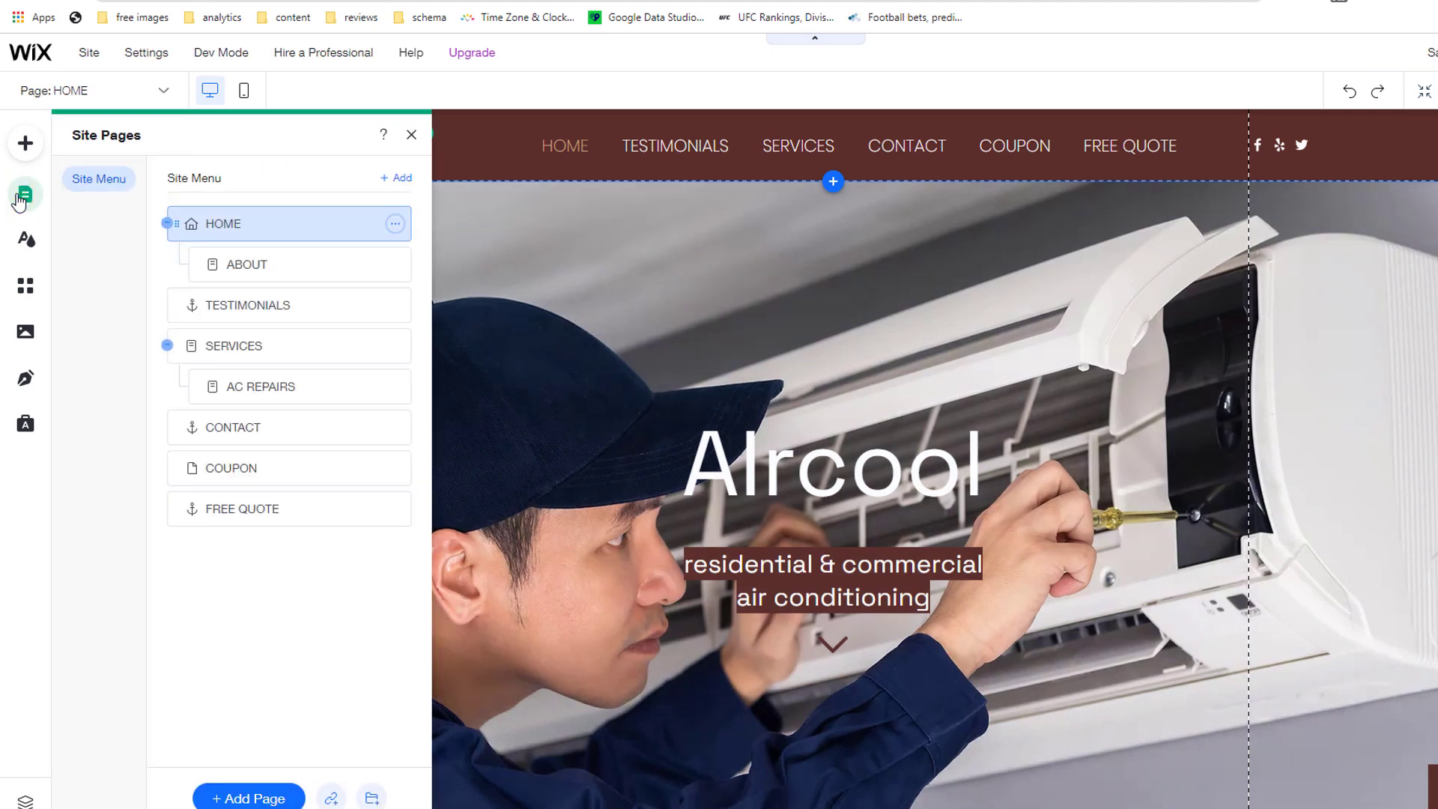
pyautogui.click(408, 178)
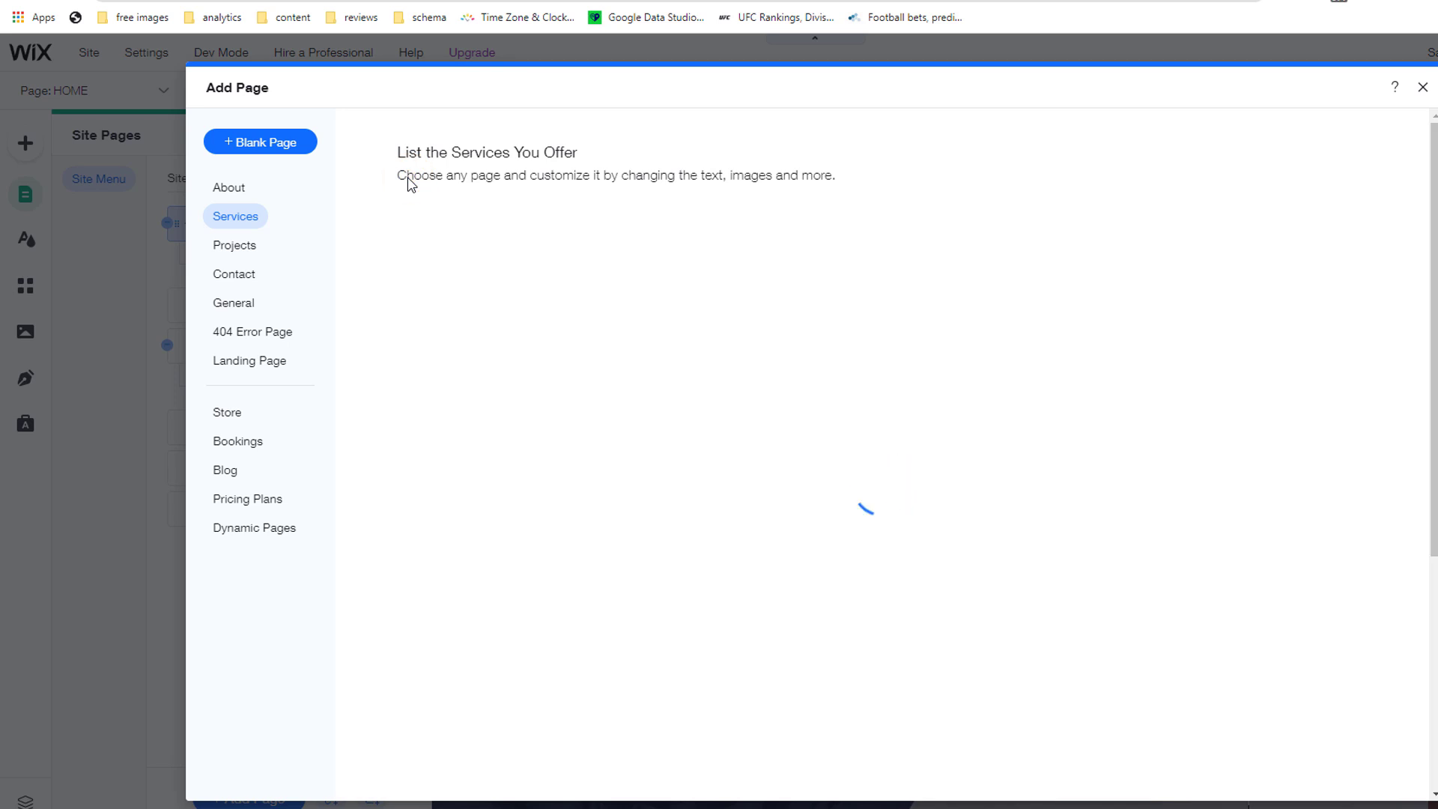
pyautogui.click(271, 151)
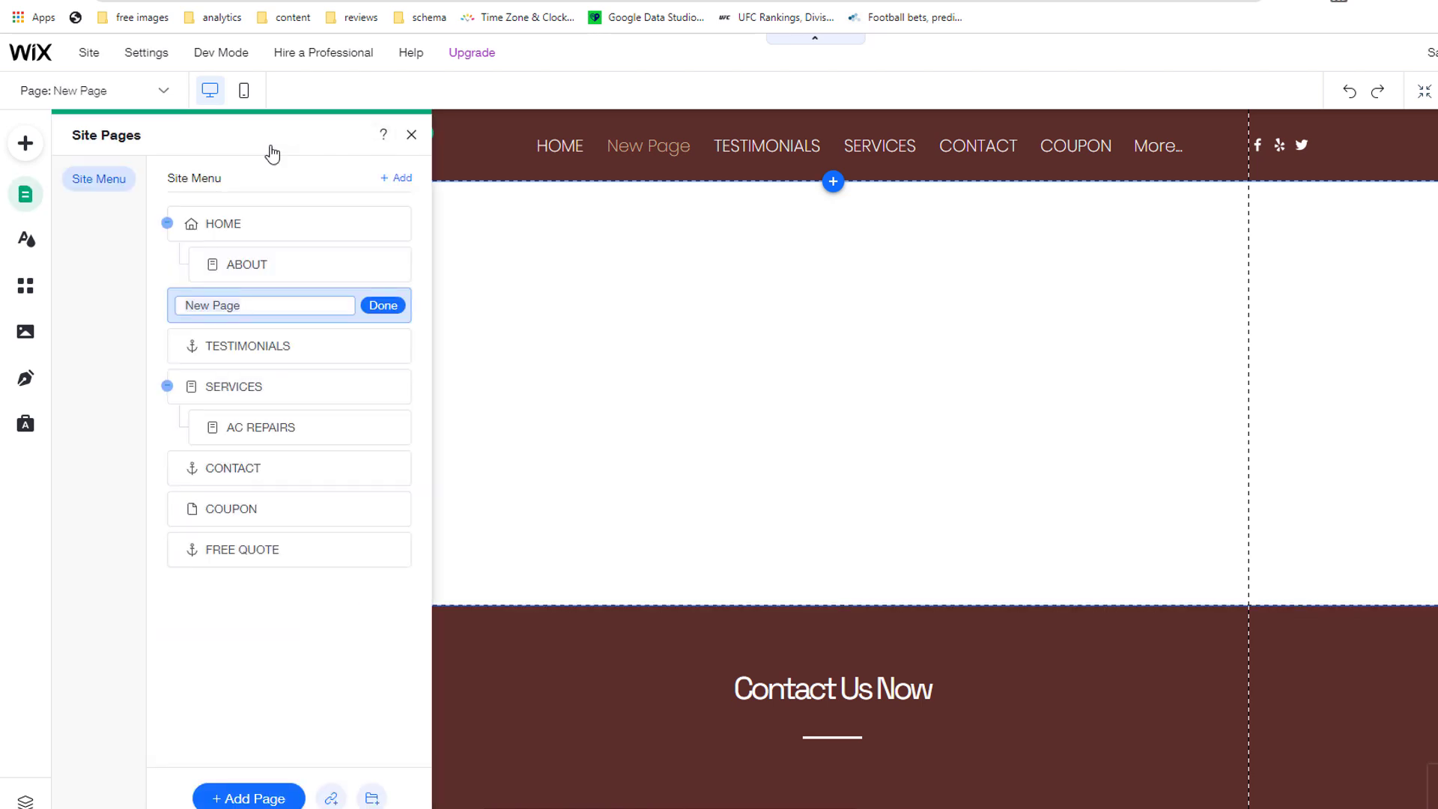
pyautogui.write('HEATING REPAIRS')
pyautogui.click(382, 305)
pyautogui.click(409, 135)
# Step: Add the Invest Smartly featured strip and retitle its heading 'Heating Repairs'
pyautogui.click(27, 148)
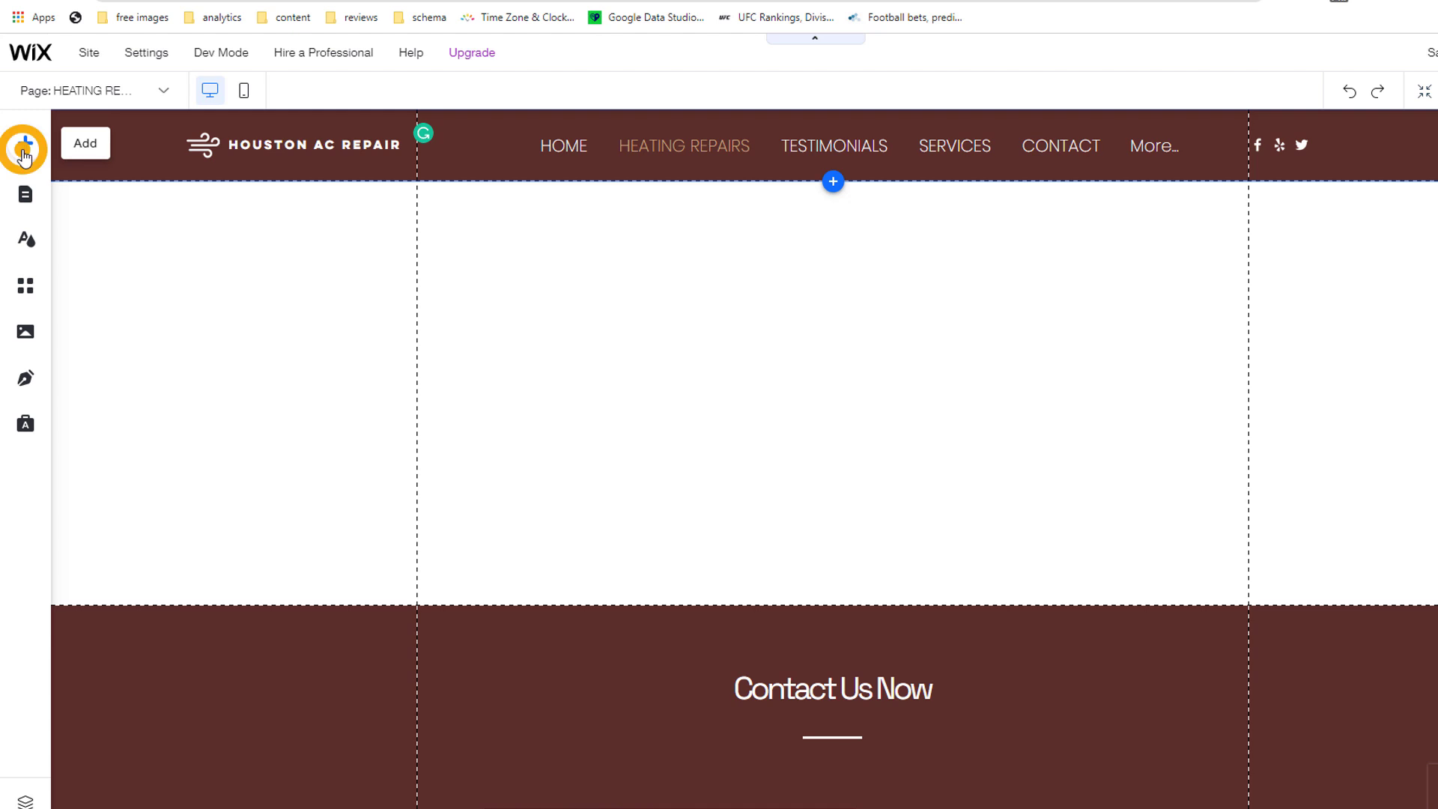
pyautogui.click(102, 184)
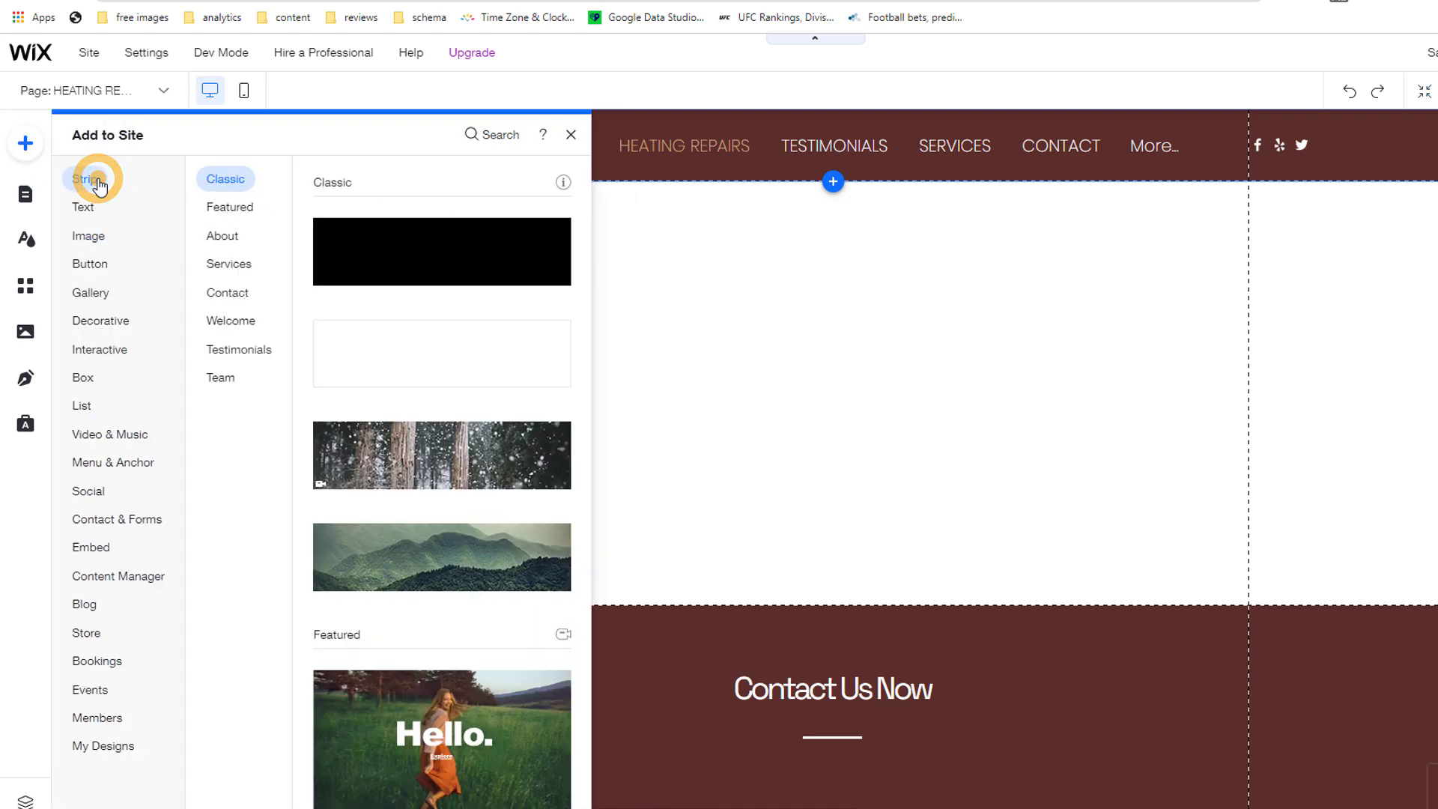
pyautogui.scroll(-8, 465, 442)
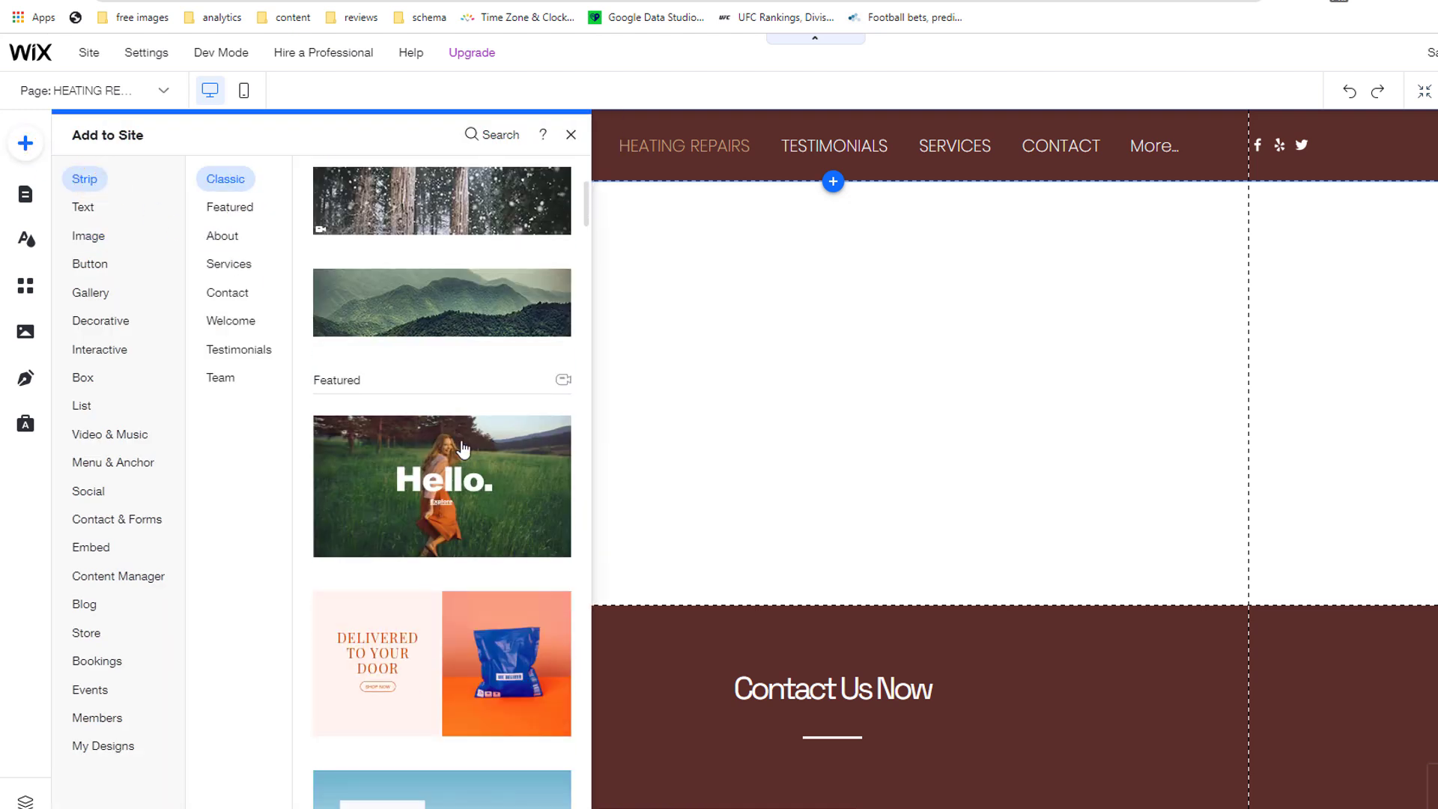
pyautogui.click(444, 517)
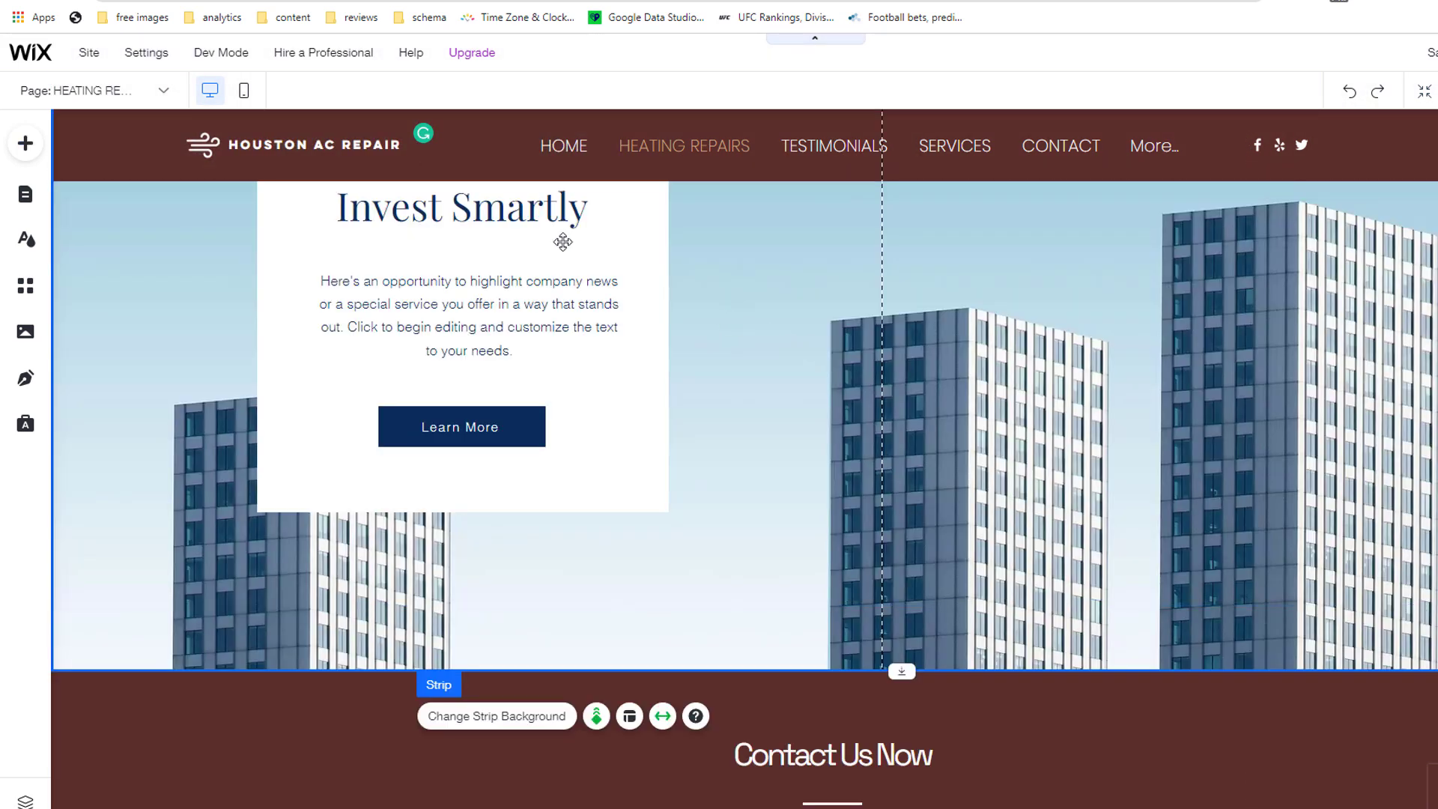
pyautogui.click(552, 219)
pyautogui.click(551, 221)
pyautogui.write('Heating')
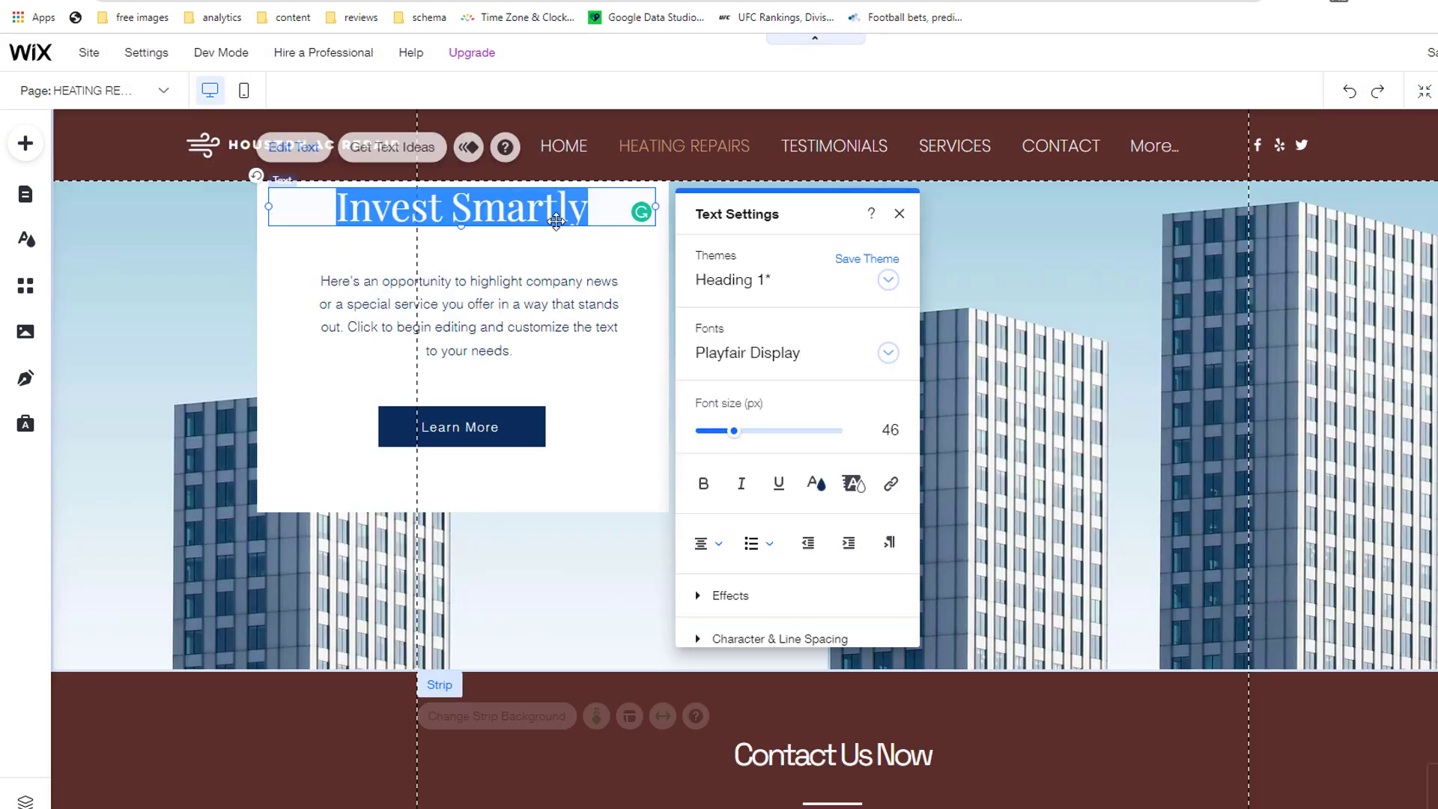
pyautogui.write(' Repairs')
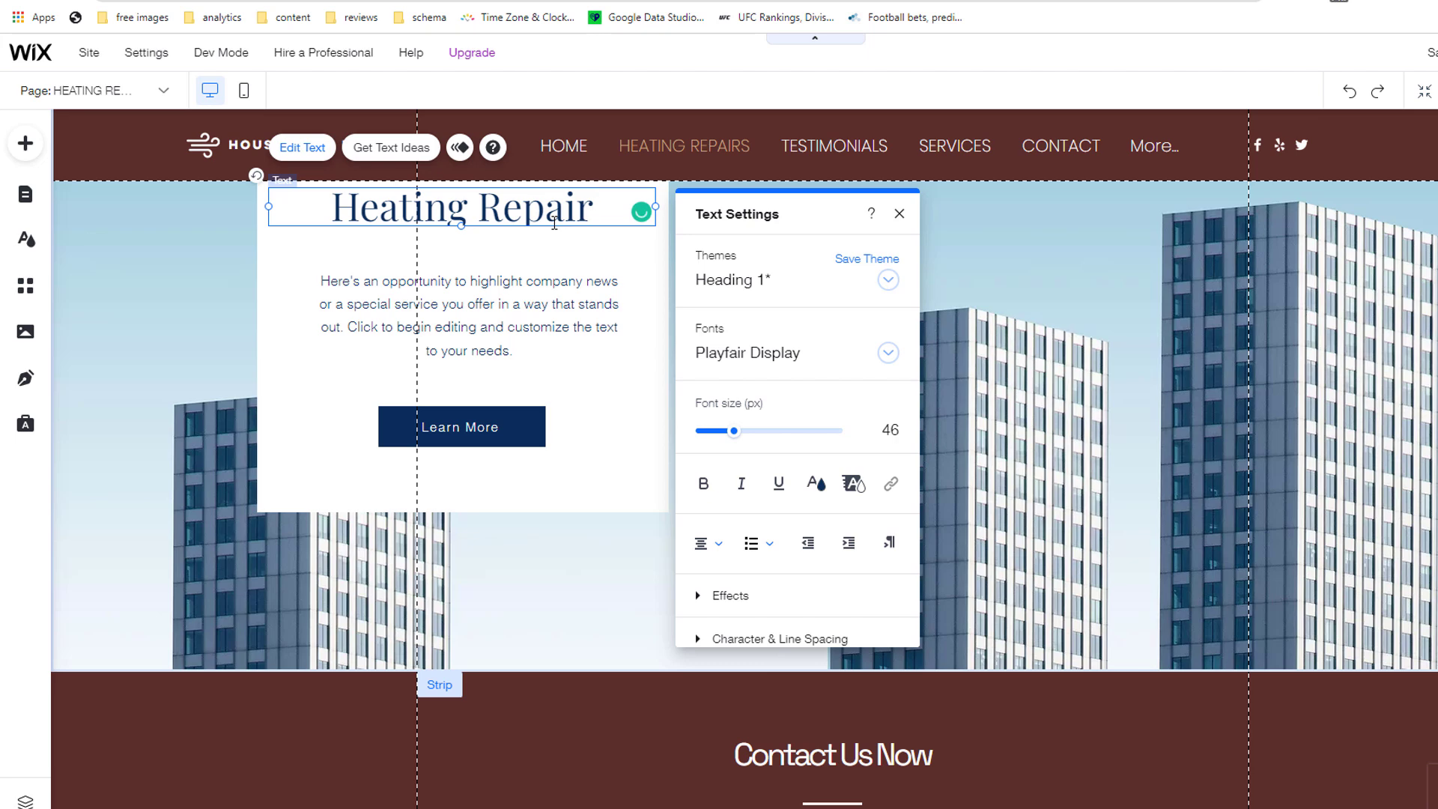
# Step: Add a plain white classic strip below the heading strip
pyautogui.click(30, 149)
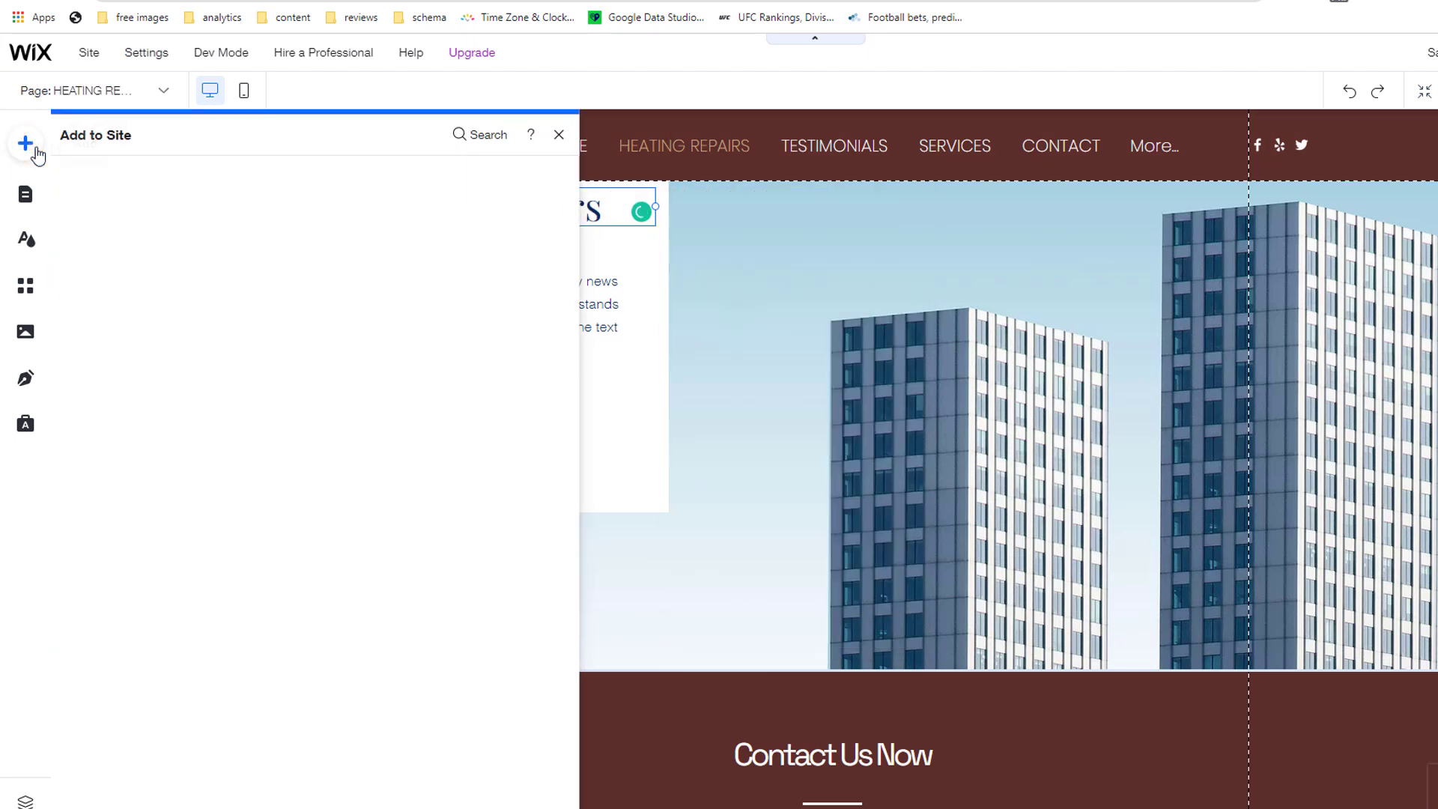
pyautogui.click(219, 180)
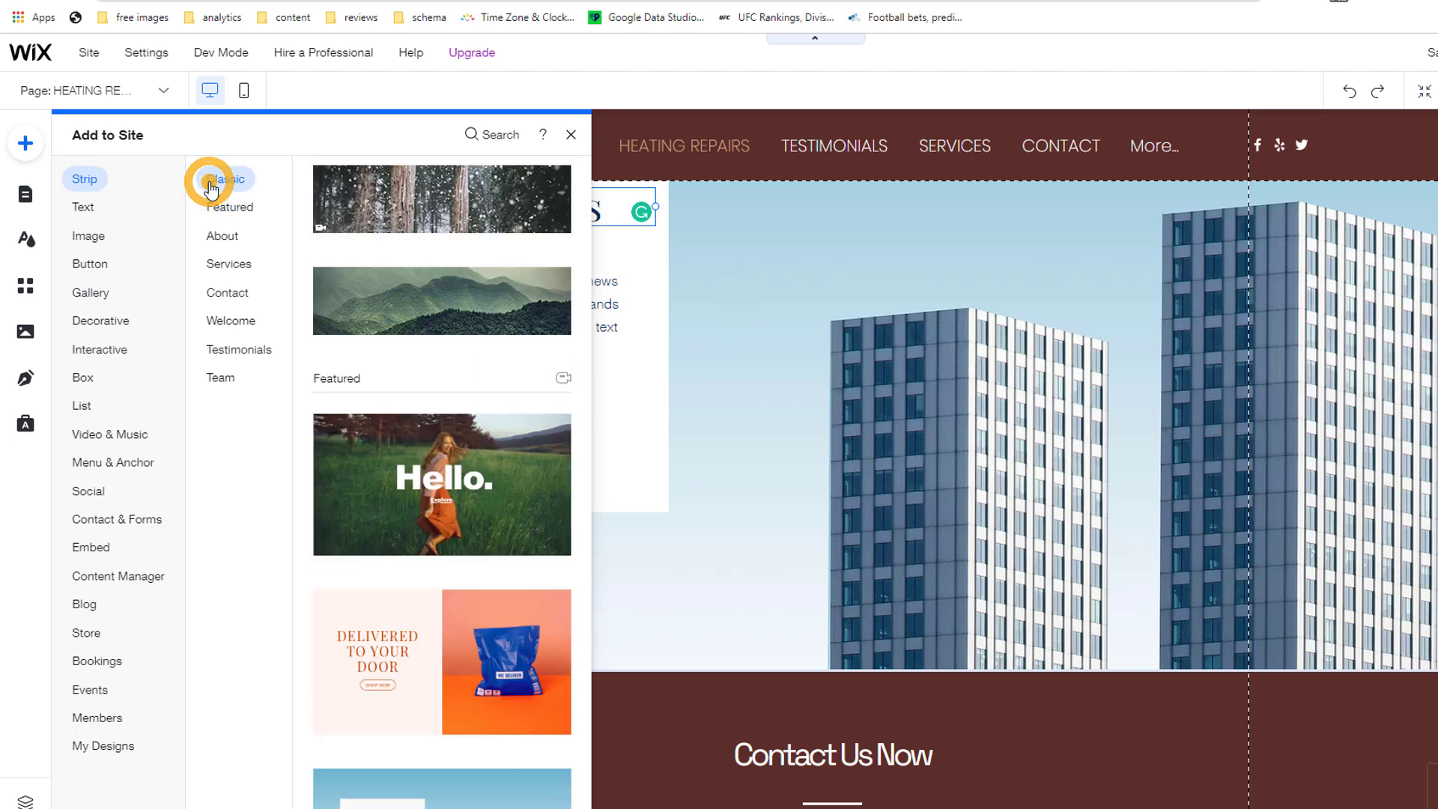
pyautogui.moveTo(418, 364); pyautogui.dragTo(866, 674)
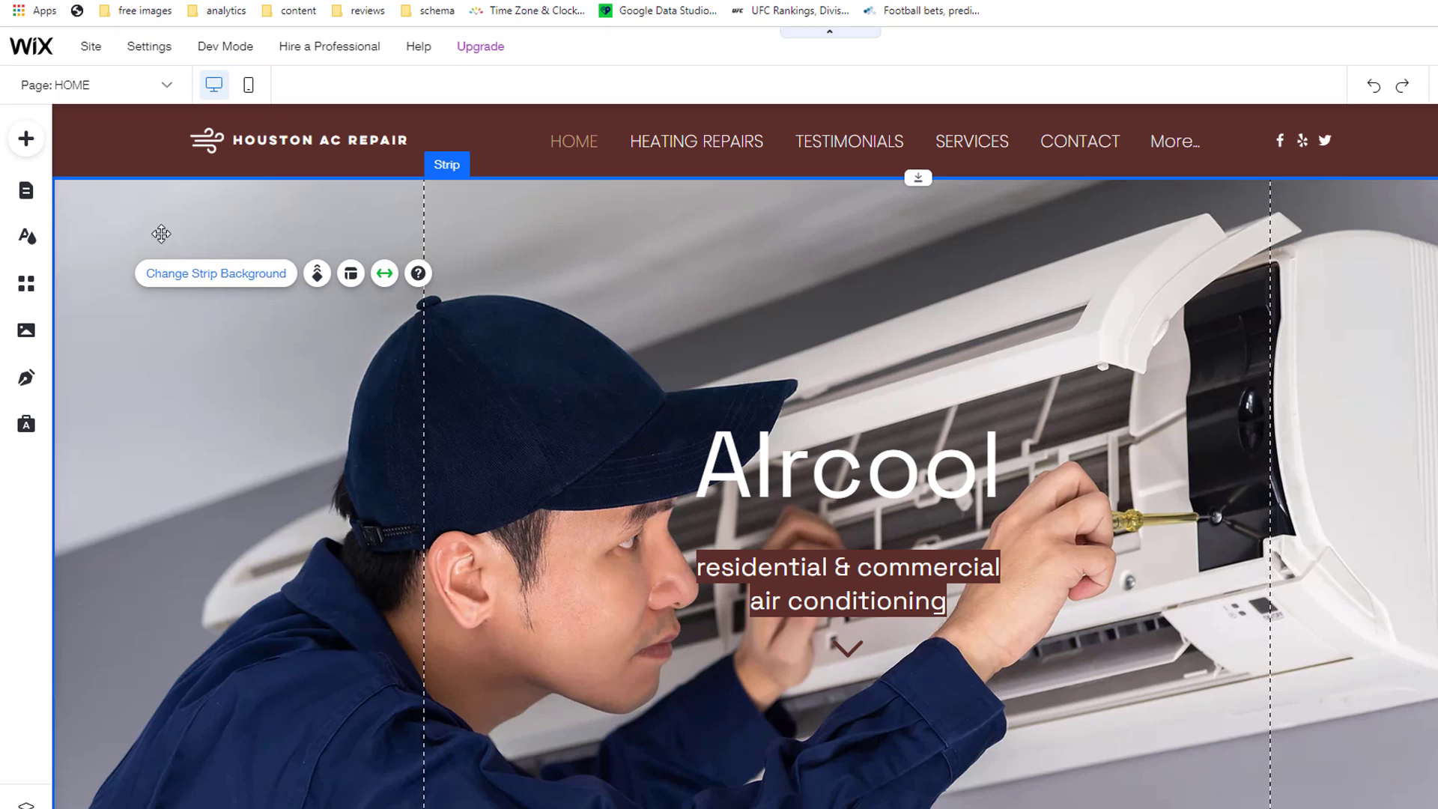
# Step: Switch to the AC REPAIRS page, look through it, and show the site pages list
pyautogui.click(166, 86)
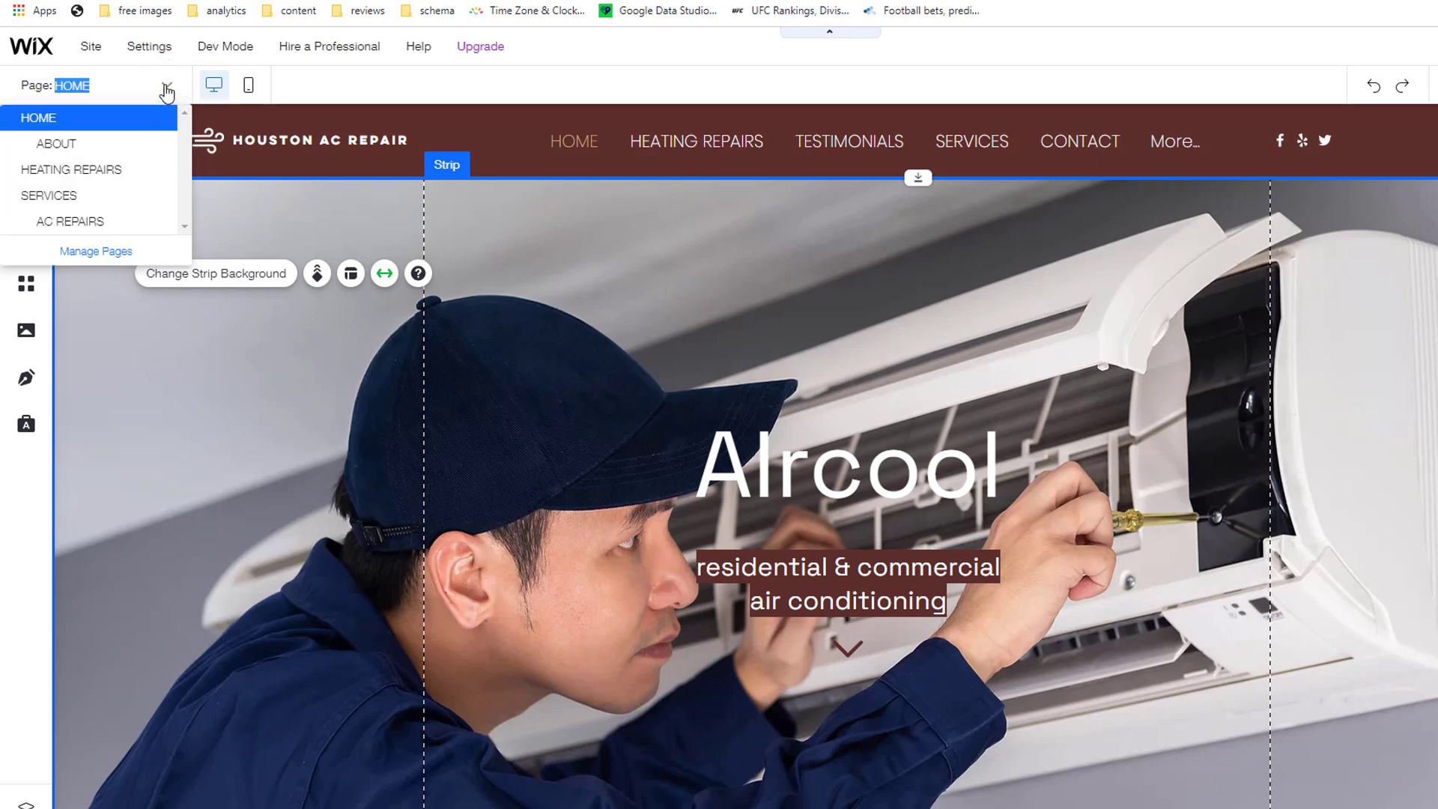
pyautogui.click(79, 220)
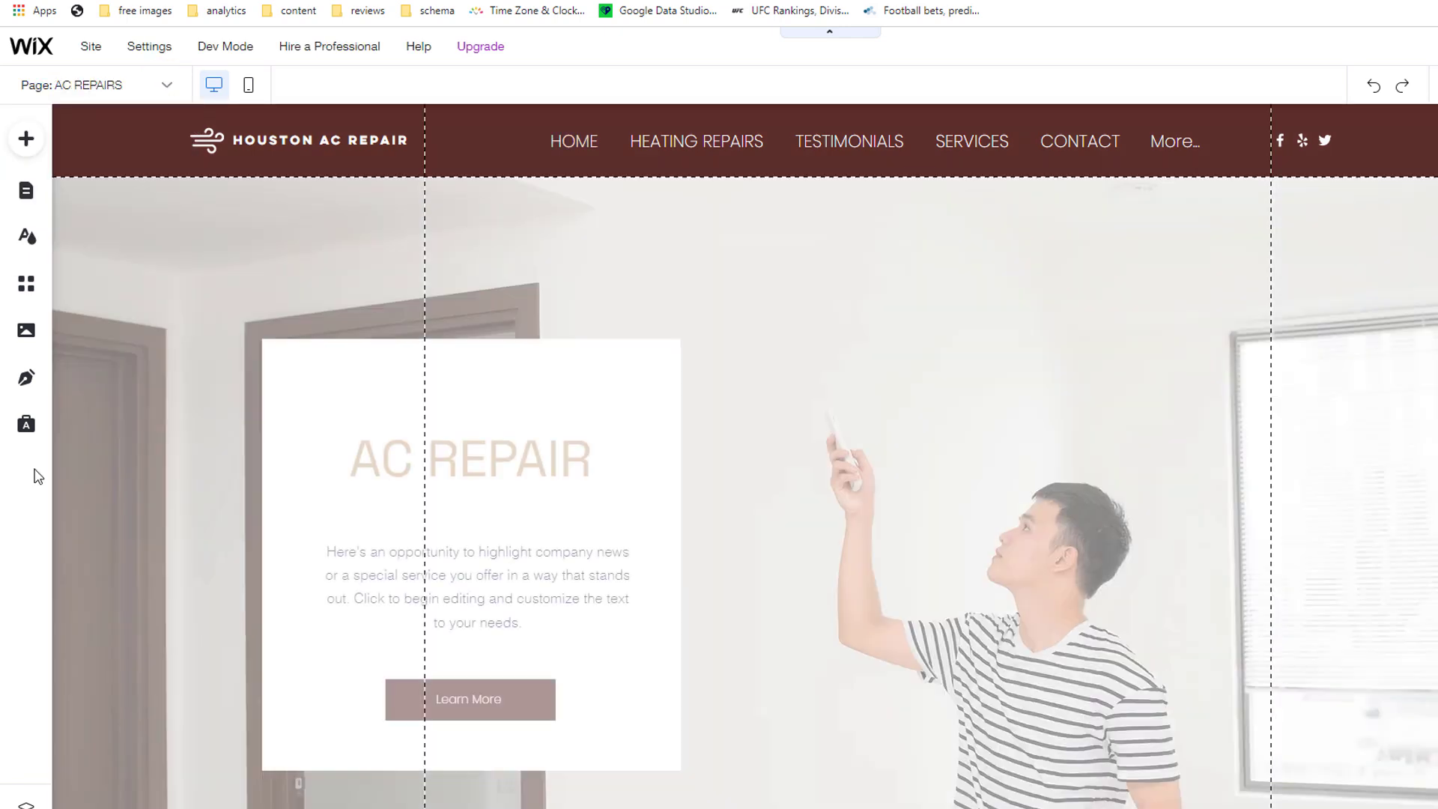
pyautogui.scroll(-8, 686, 466)
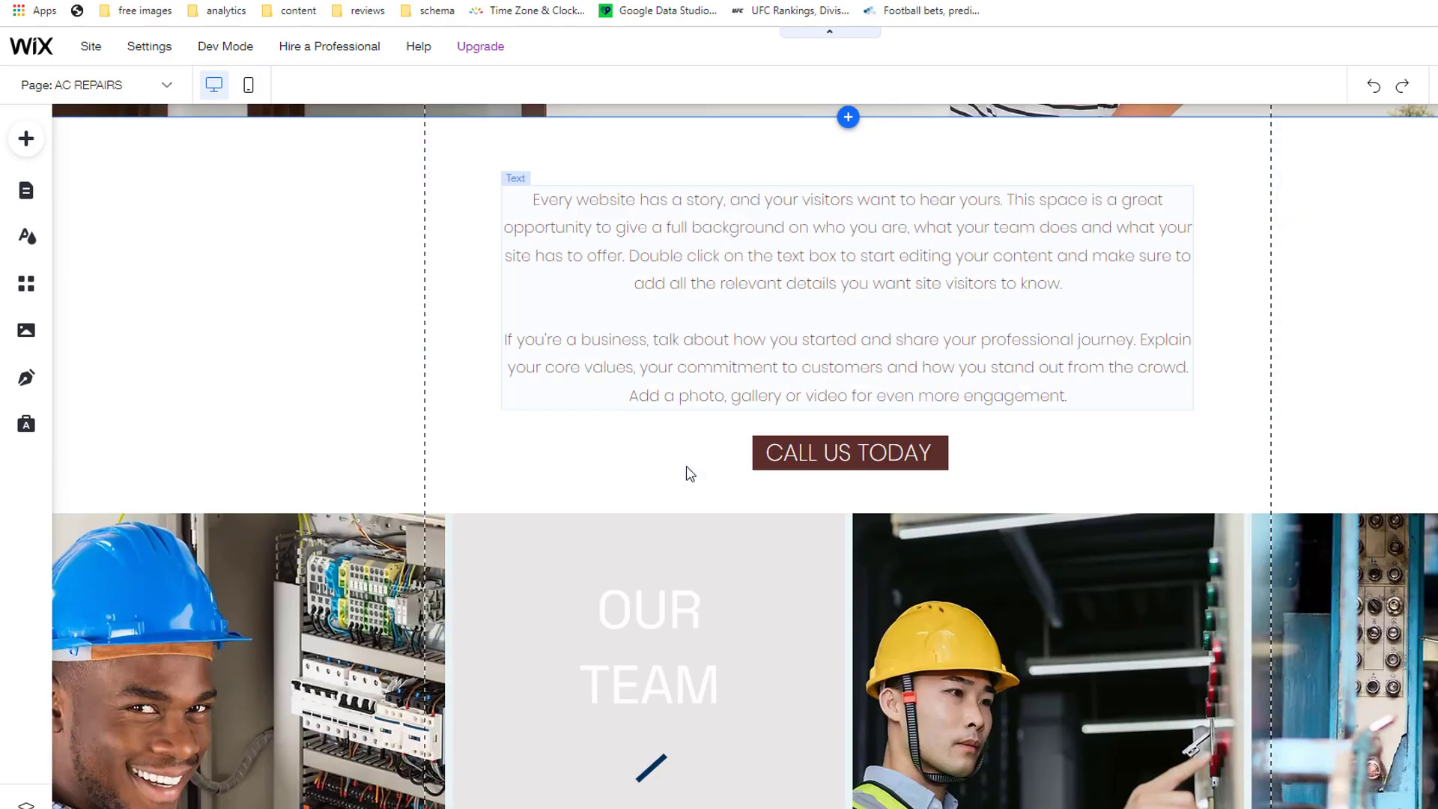
pyautogui.scroll(-15, 686, 465)
pyautogui.scroll(-4, 686, 466)
pyautogui.scroll(20, 687, 468)
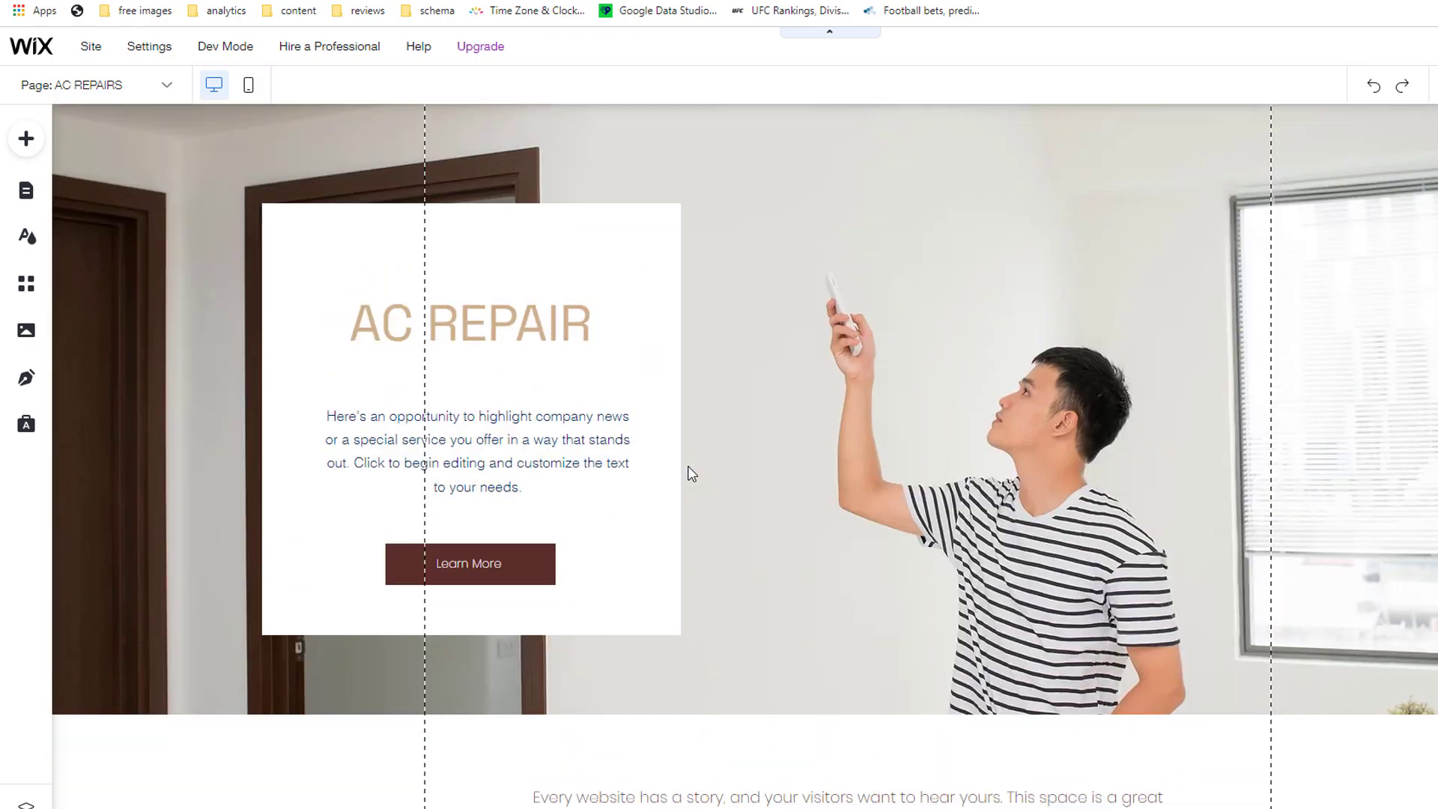
pyautogui.scroll(2, 691, 473)
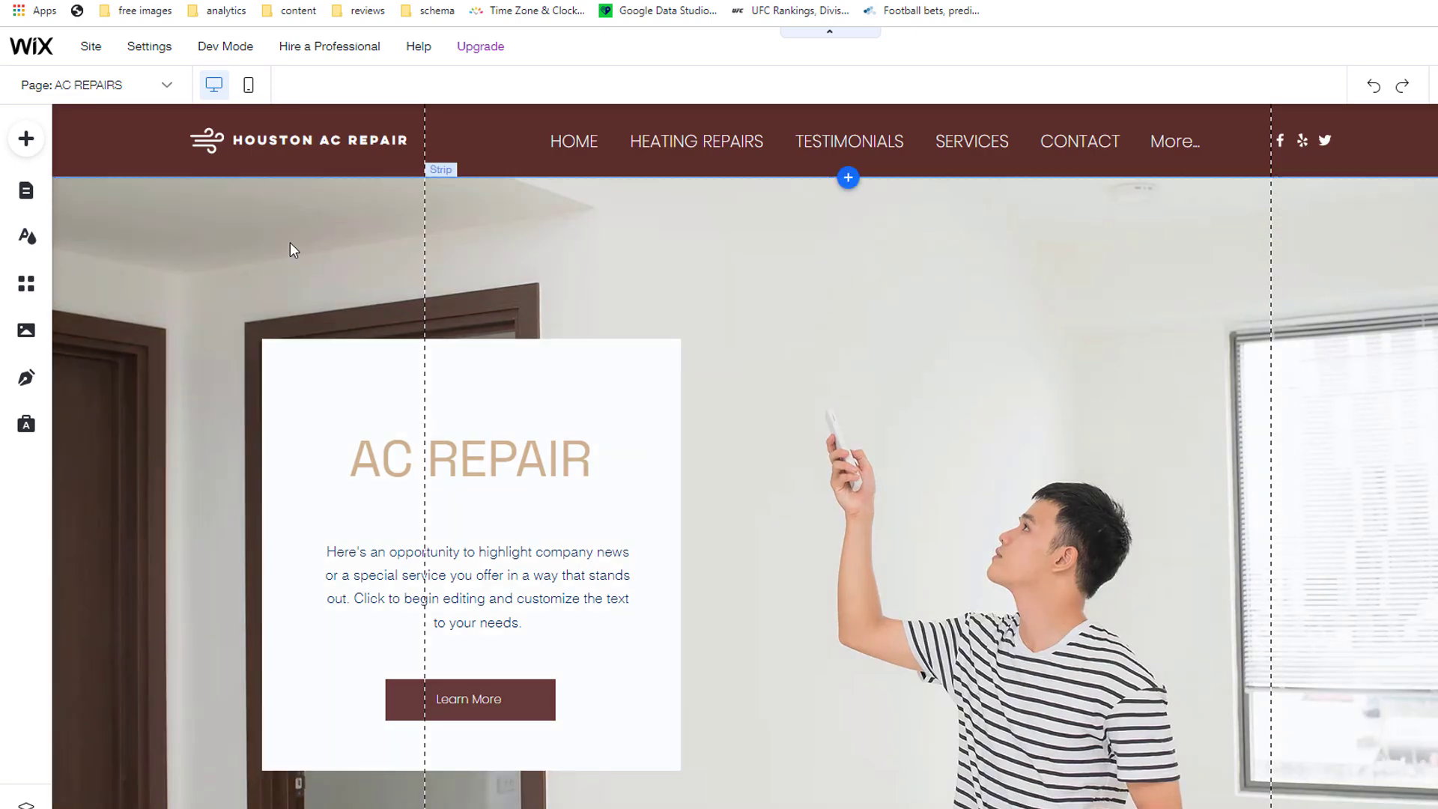
pyautogui.click(25, 197)
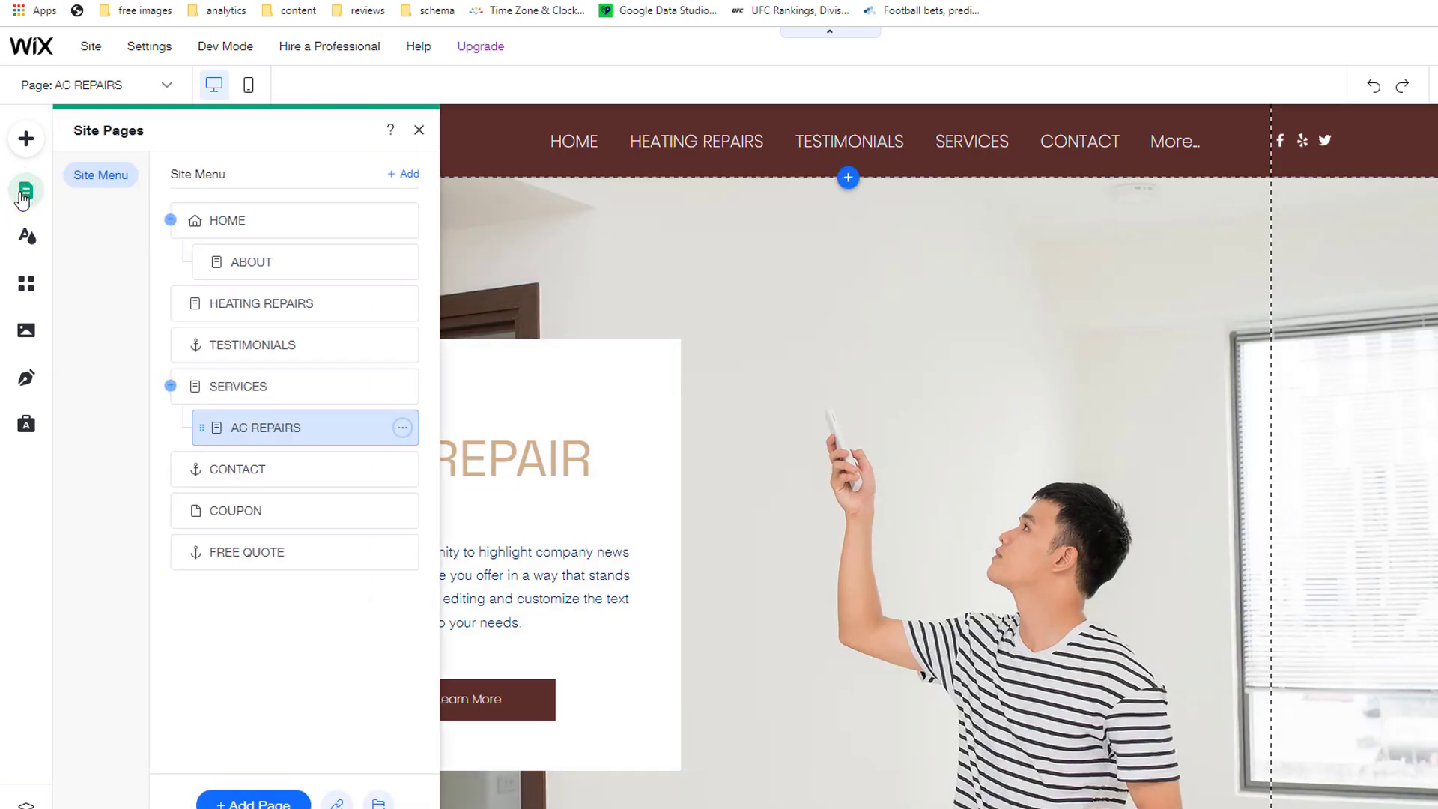
# Step: Duplicate AC REPAIRS as a page named HEATING REPAIRS and retitle its heading HEATING REPAIRS
pyautogui.click(403, 429)
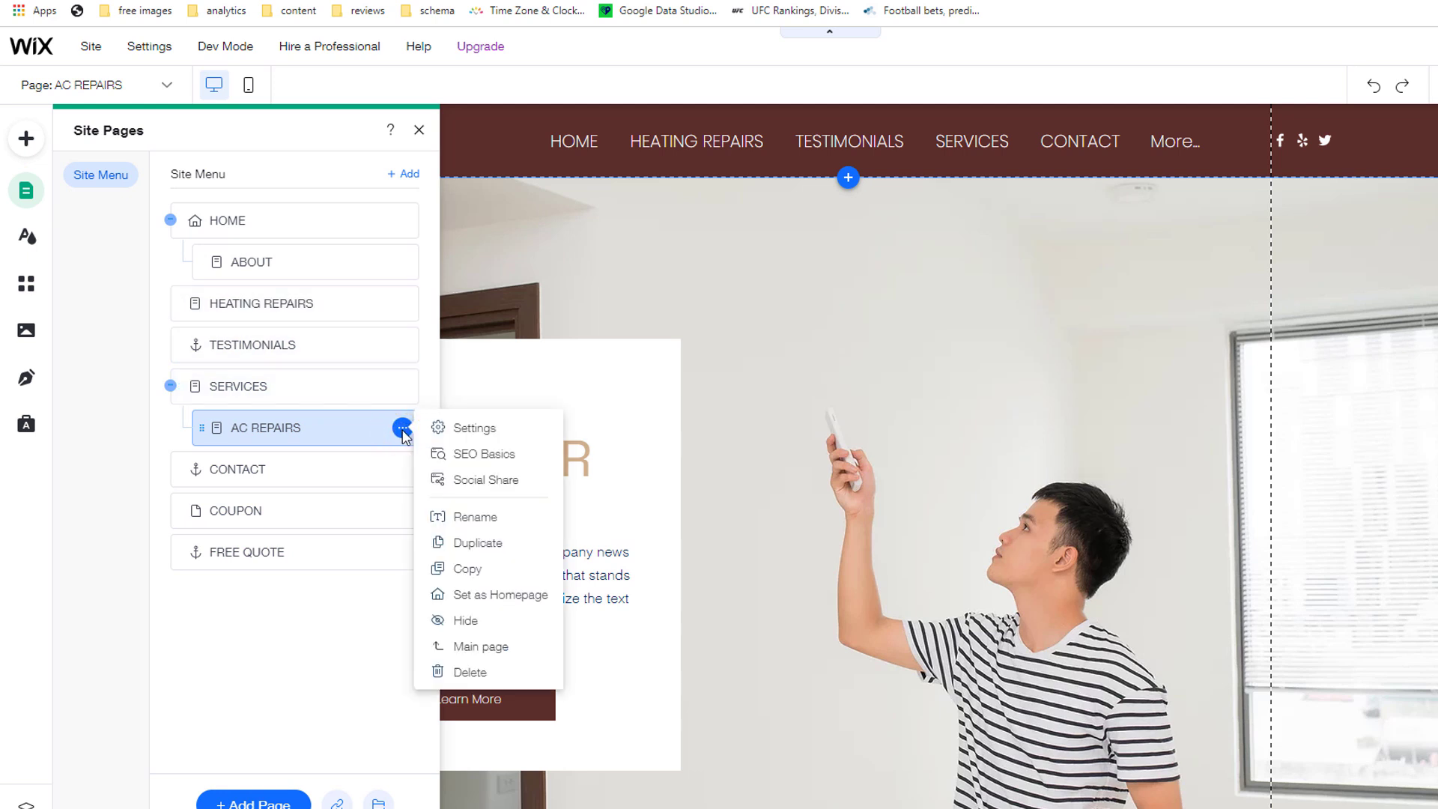
pyautogui.click(479, 543)
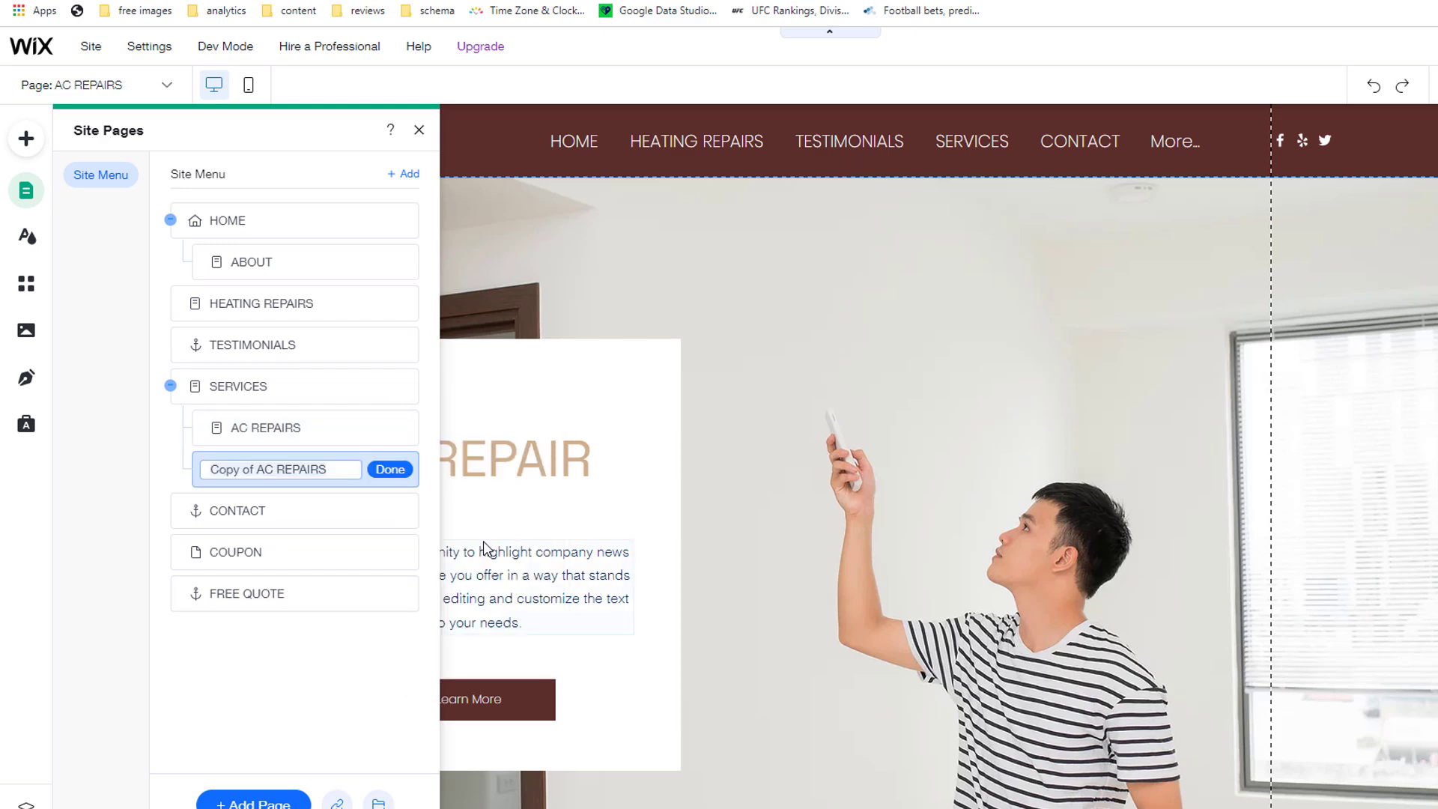
pyautogui.write('HEATING')
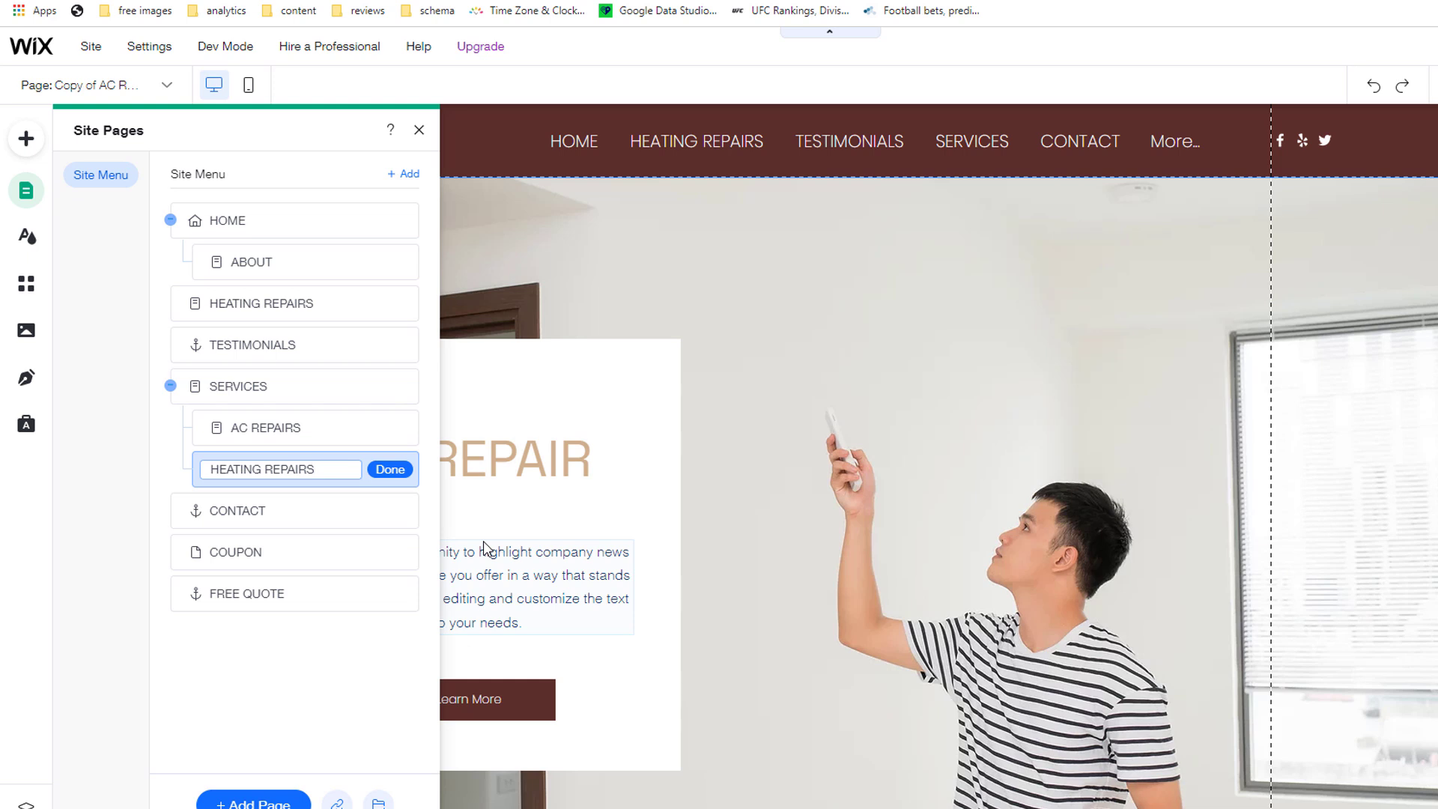
pyautogui.click(378, 469)
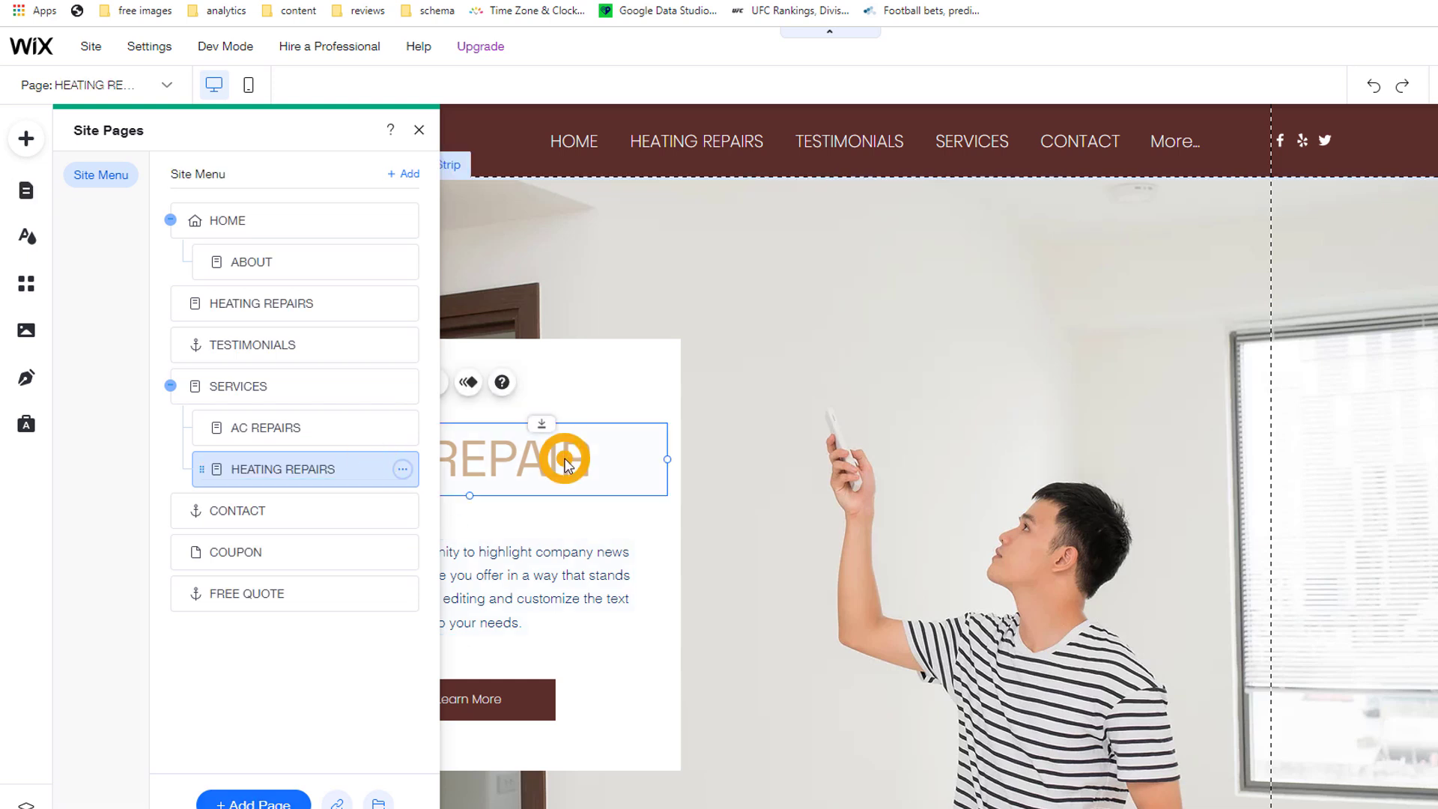
pyautogui.doubleClick(566, 464)
pyautogui.write('HEATING REPAIRS')
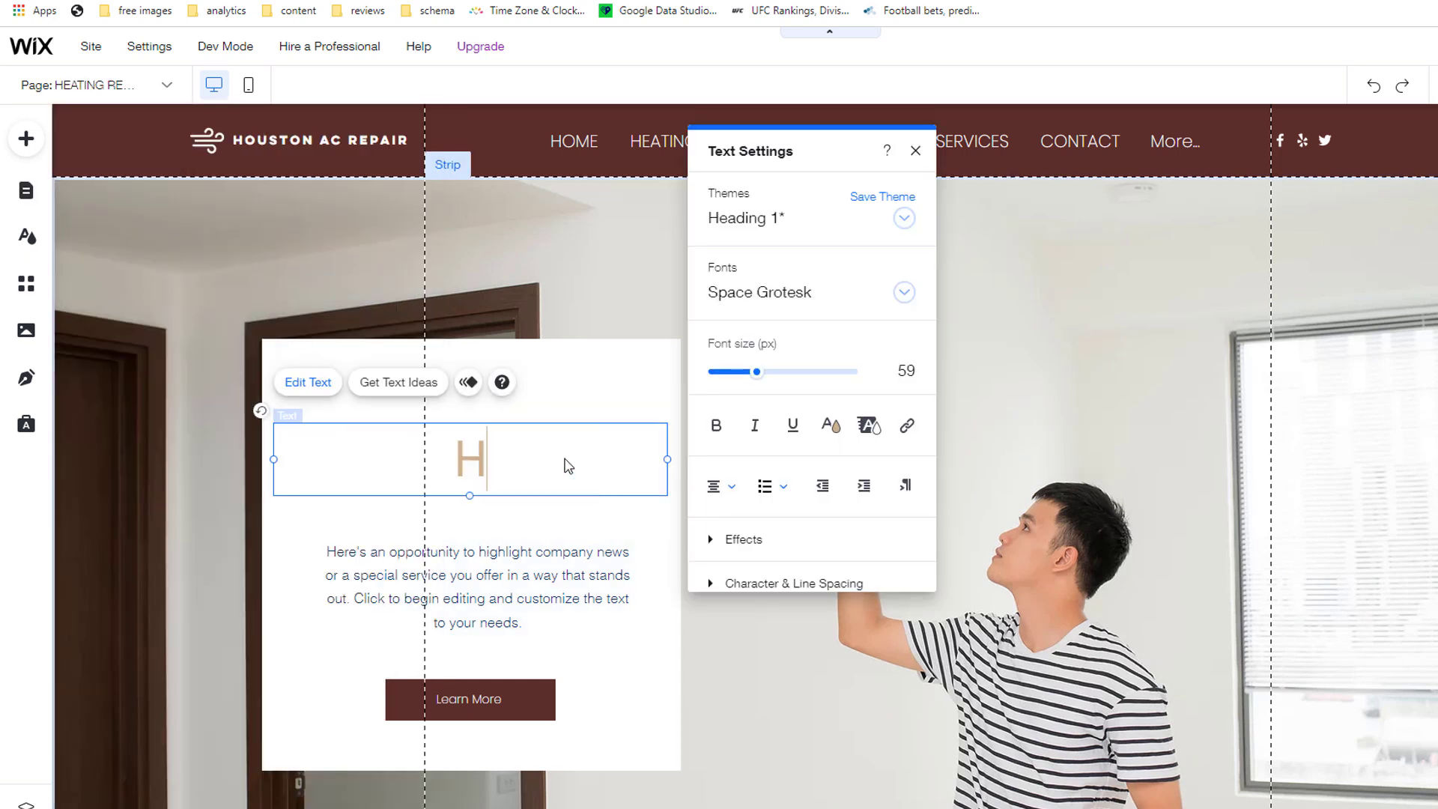
# Step: Replace the hero strip's background with the engineer-inspecting-ceiling-unit photo
pyautogui.click(1103, 546)
pyautogui.click(1226, 452)
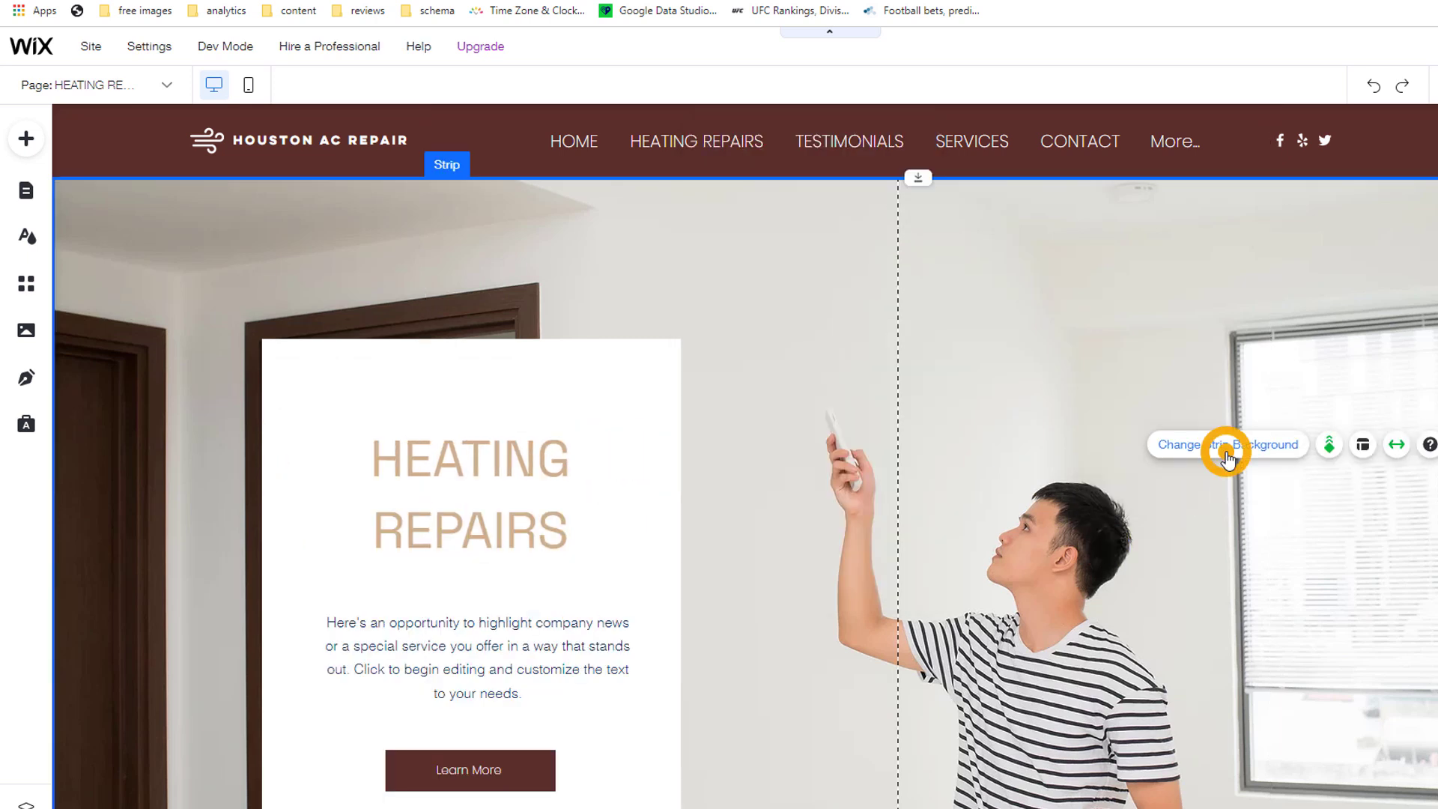
pyautogui.click(282, 296)
pyautogui.doubleClick(1349, 562)
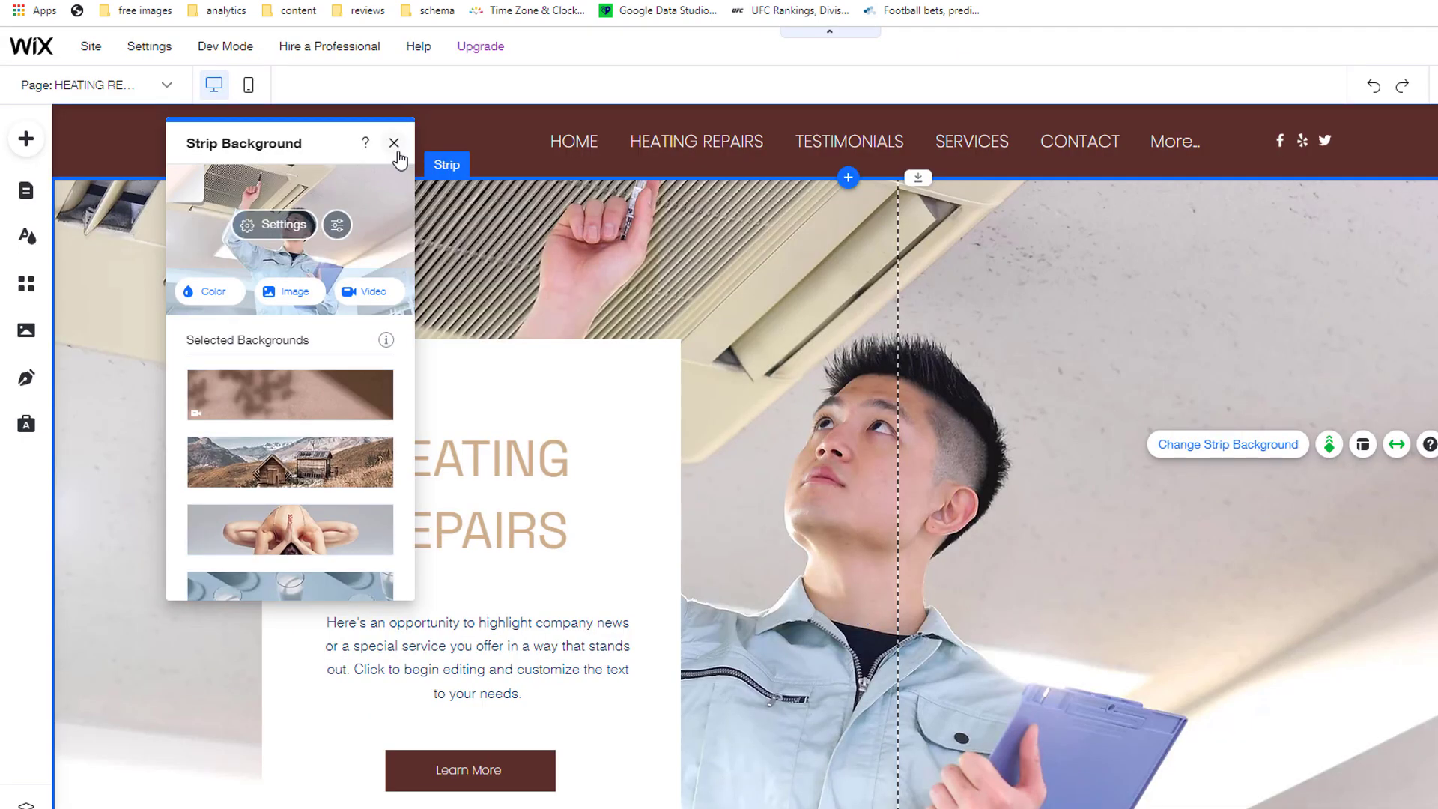
pyautogui.click(394, 143)
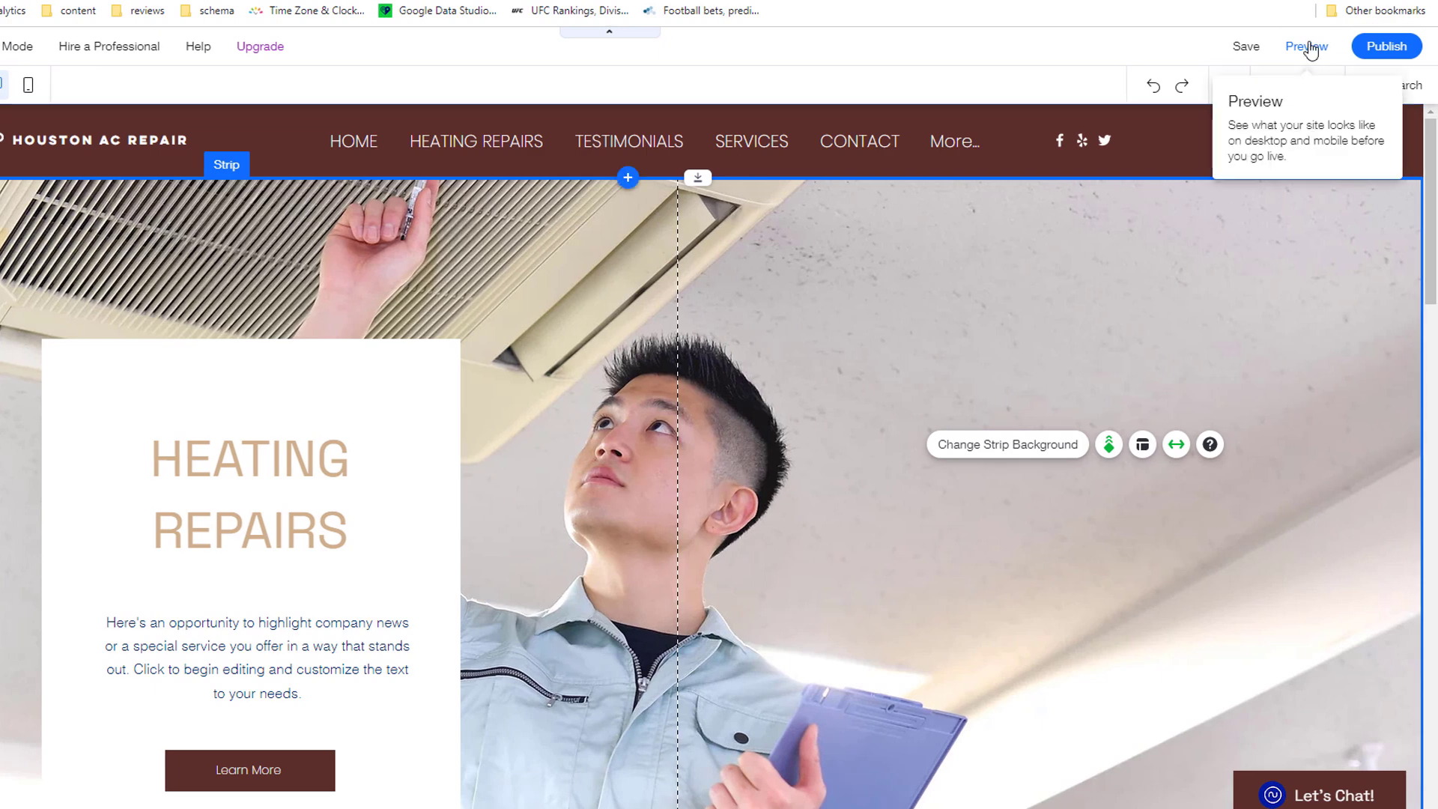
# Step: Preview the site and visit AC REPAIRS and HEATING REPAIRS from the SERVICES menu
pyautogui.click(1307, 46)
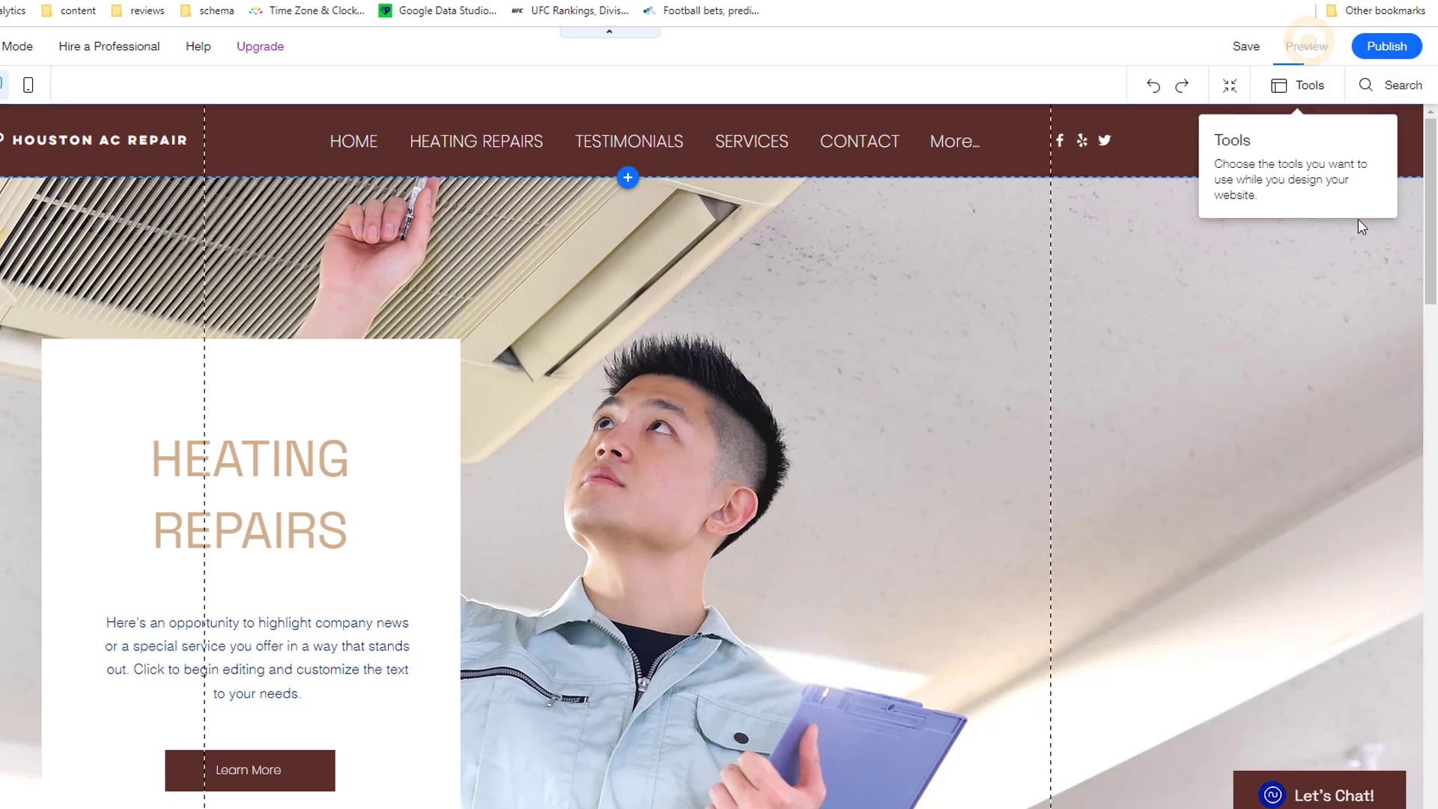
pyautogui.moveTo(741, 147)
pyautogui.click(743, 174)
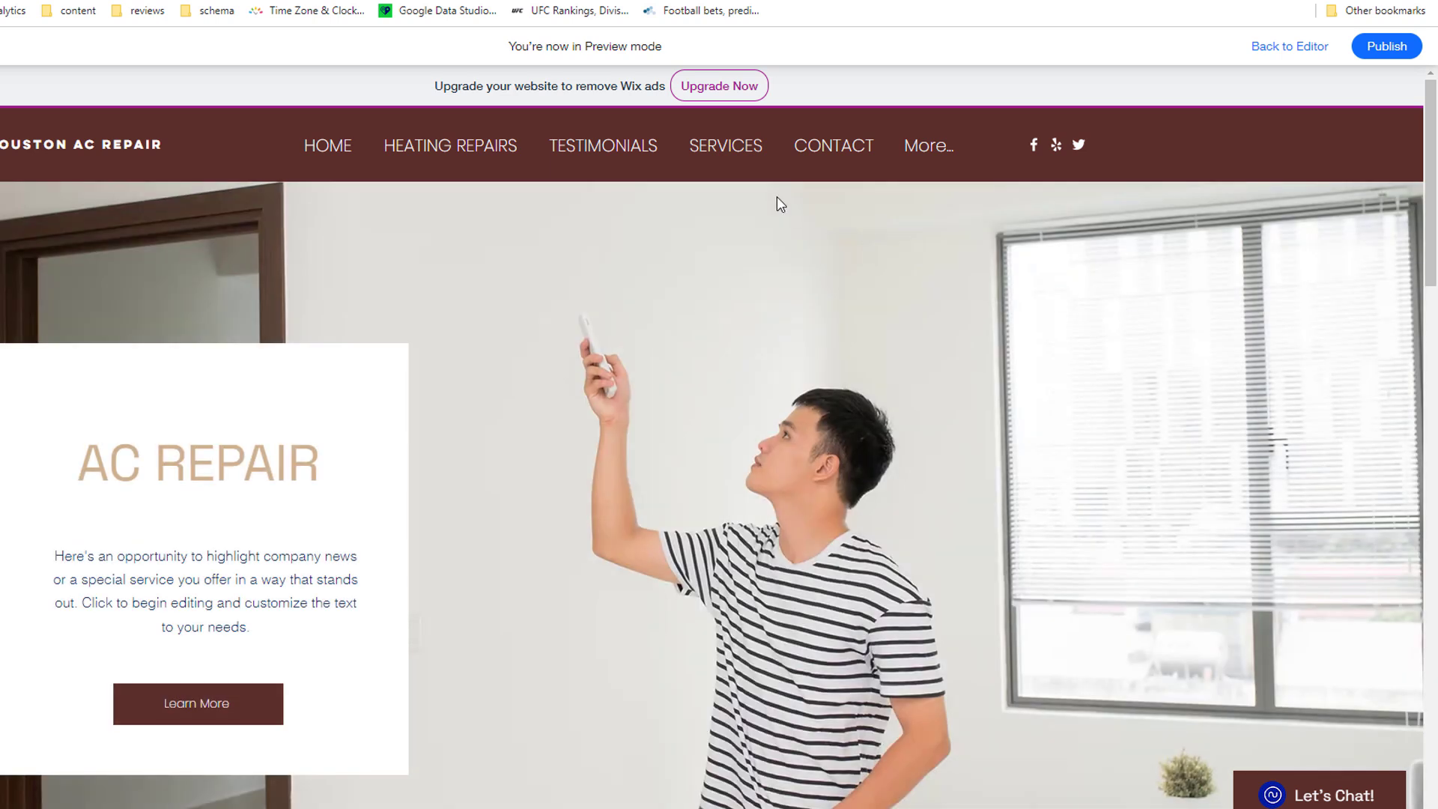
pyautogui.moveTo(719, 150)
pyautogui.click(730, 208)
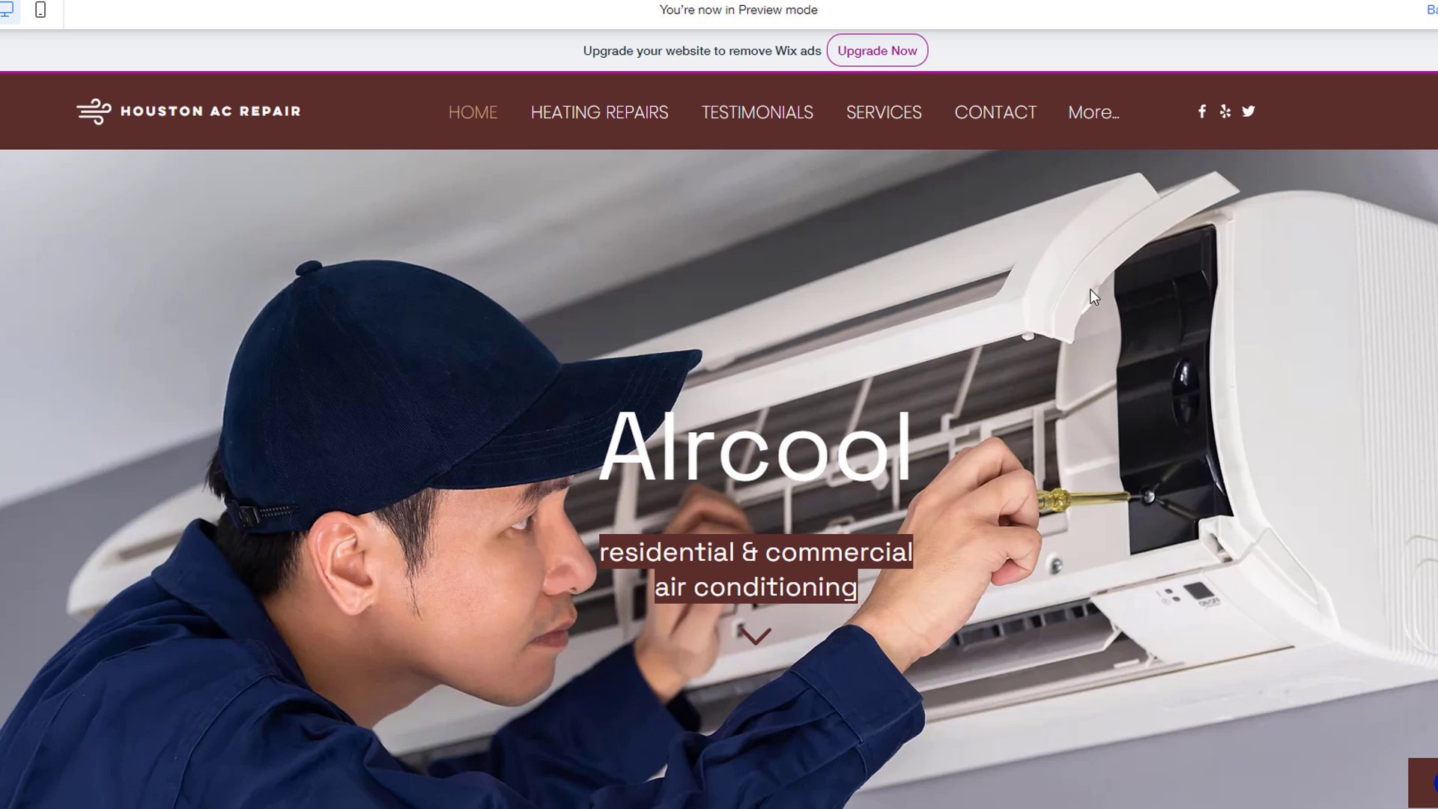
# Step: Jump to the home services section, revisit AC REPAIRS and HEATING REPAIRS, then return Home
pyautogui.click(898, 127)
pyautogui.click(898, 150)
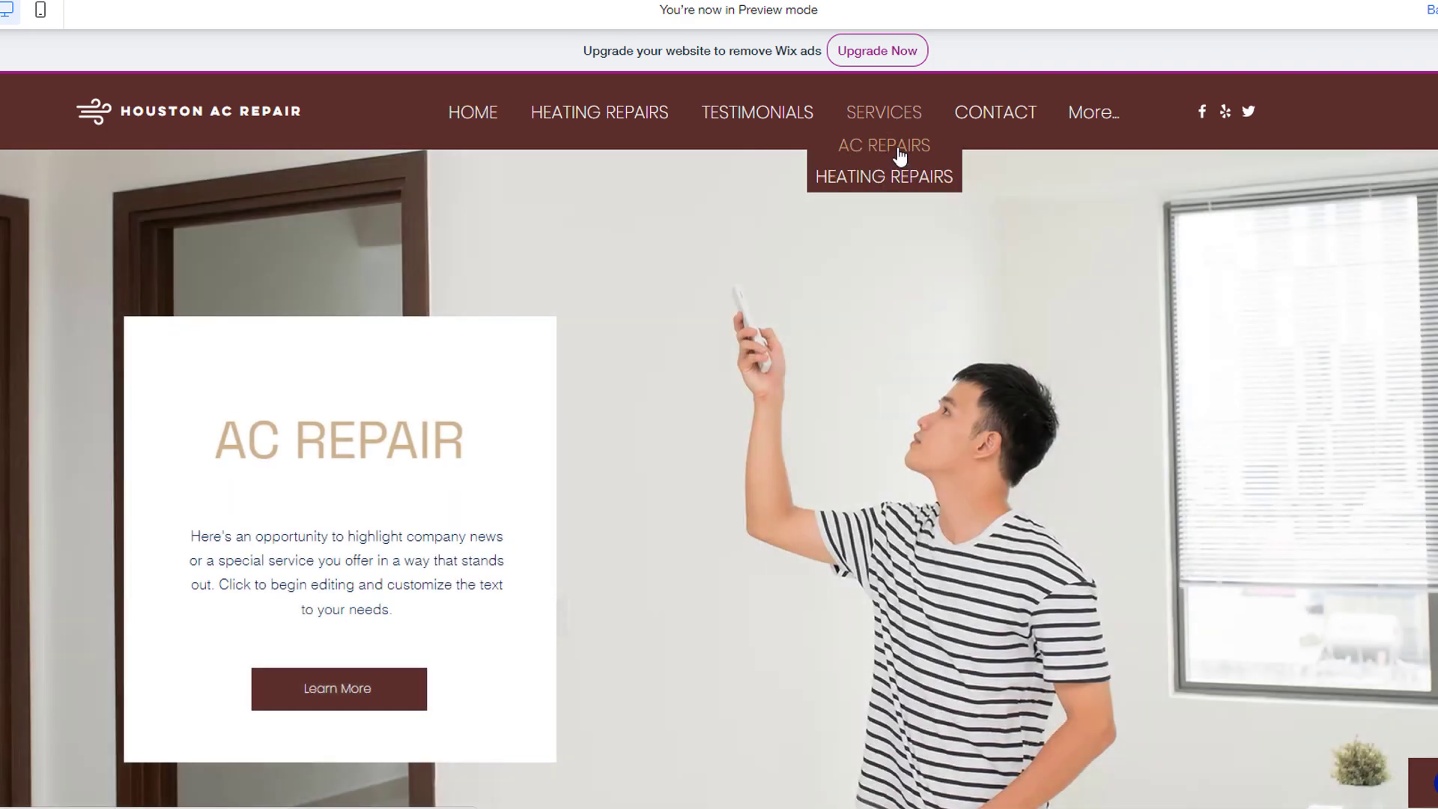
pyautogui.click(898, 181)
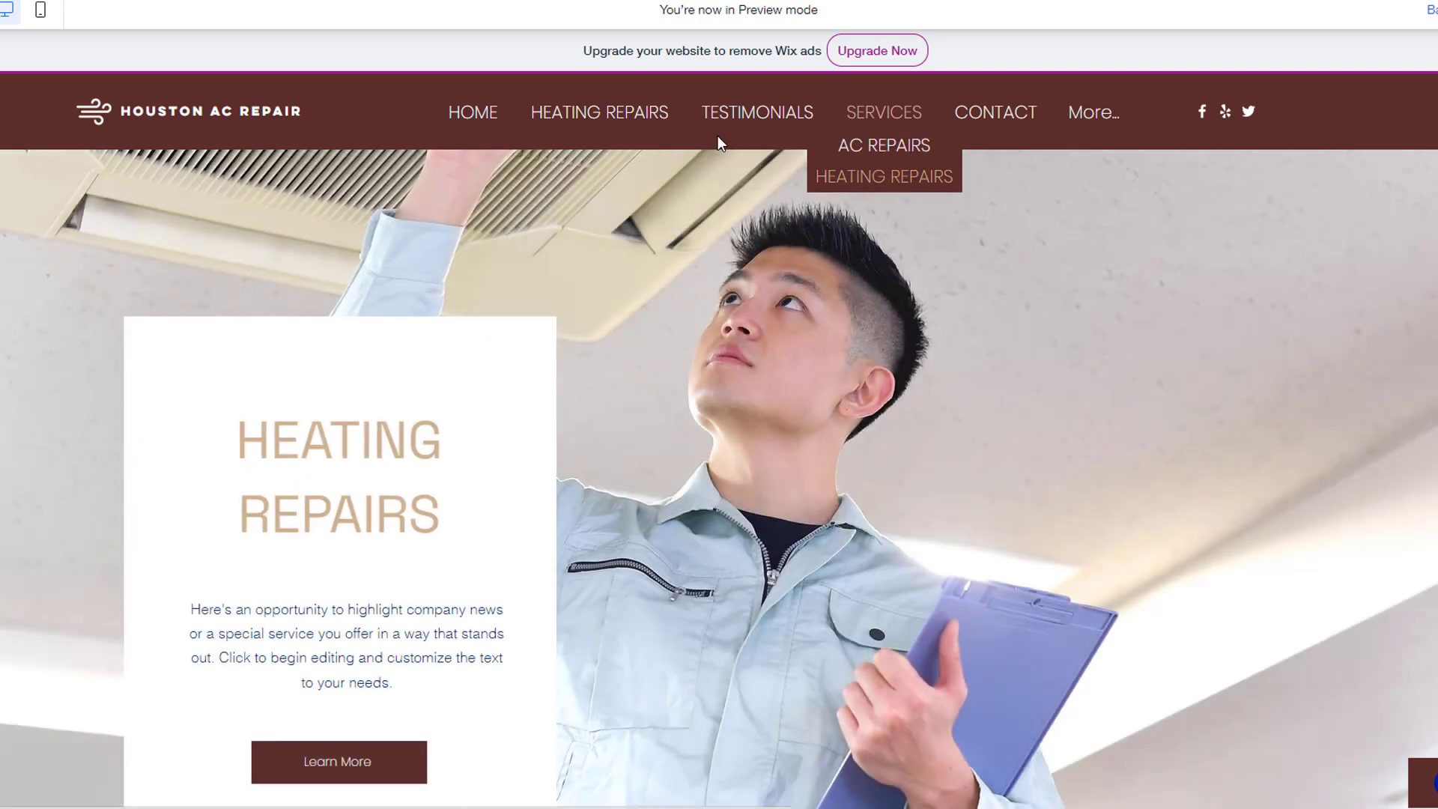
pyautogui.click(494, 120)
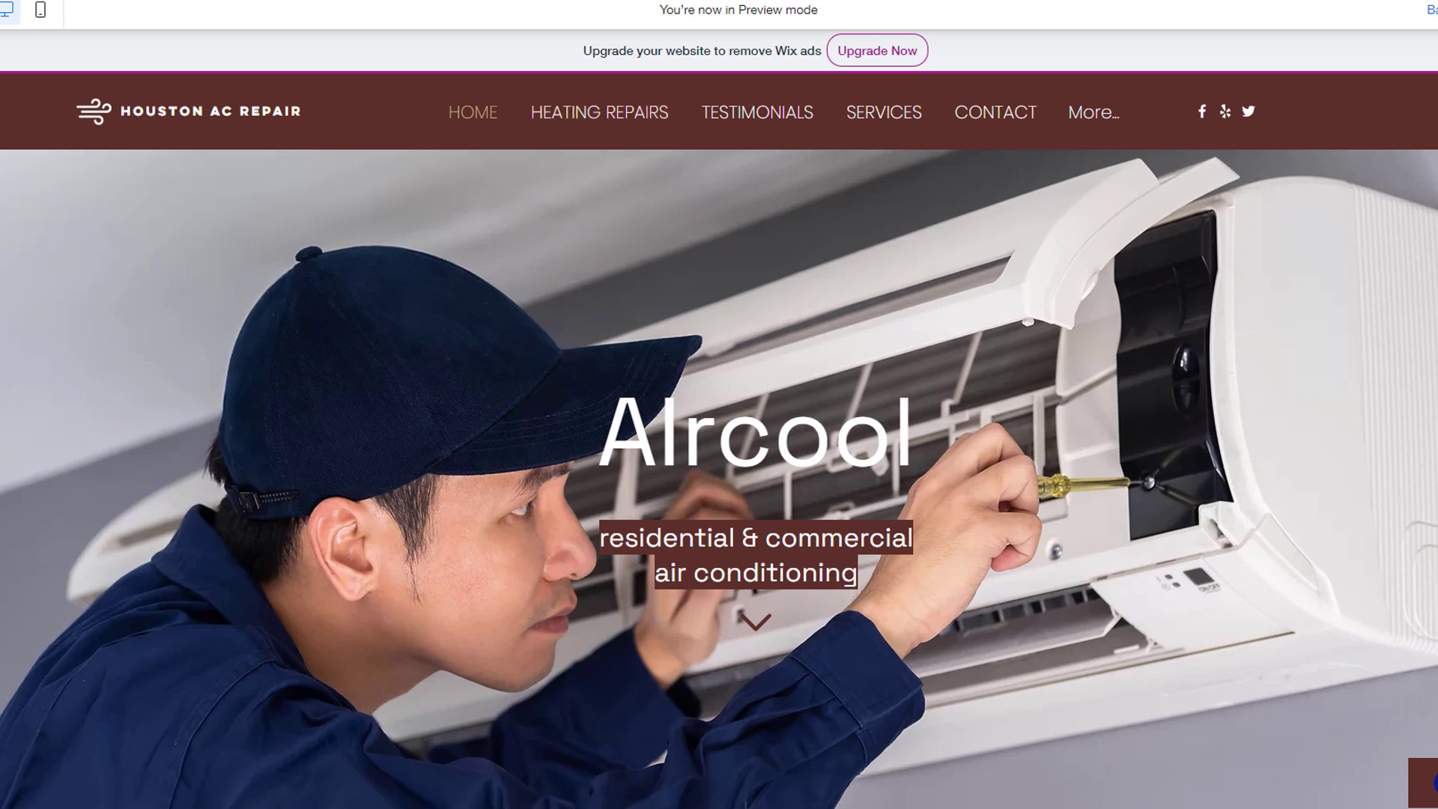
# Step: Test whether the Heater Repair caption, service icons and Fan Motor item on Home are clickable
pyautogui.scroll(-5, 719, 479)
pyautogui.scroll(-3, 719, 480)
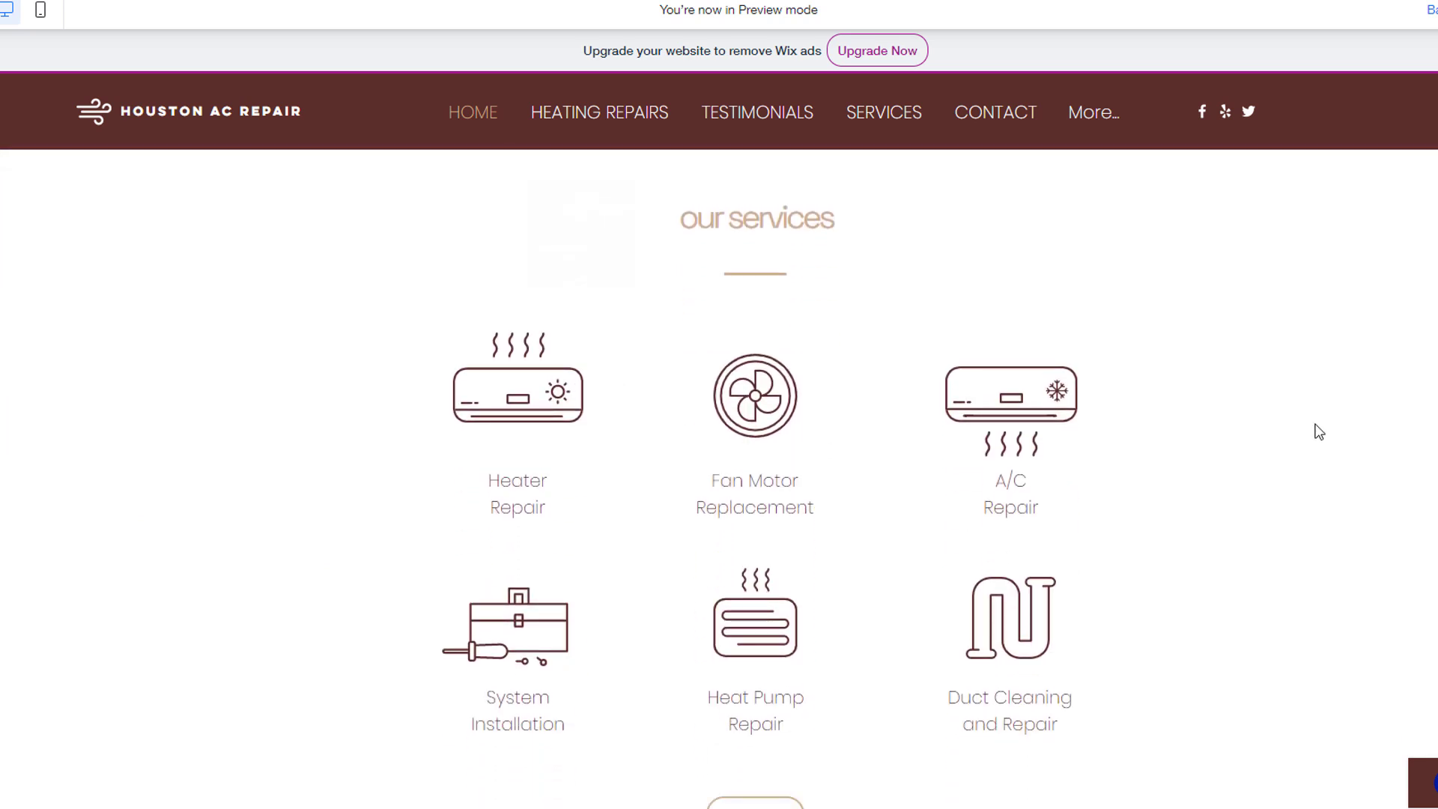
pyautogui.doubleClick(522, 400)
pyautogui.doubleClick(538, 498)
pyautogui.click(776, 399)
pyautogui.click(751, 481)
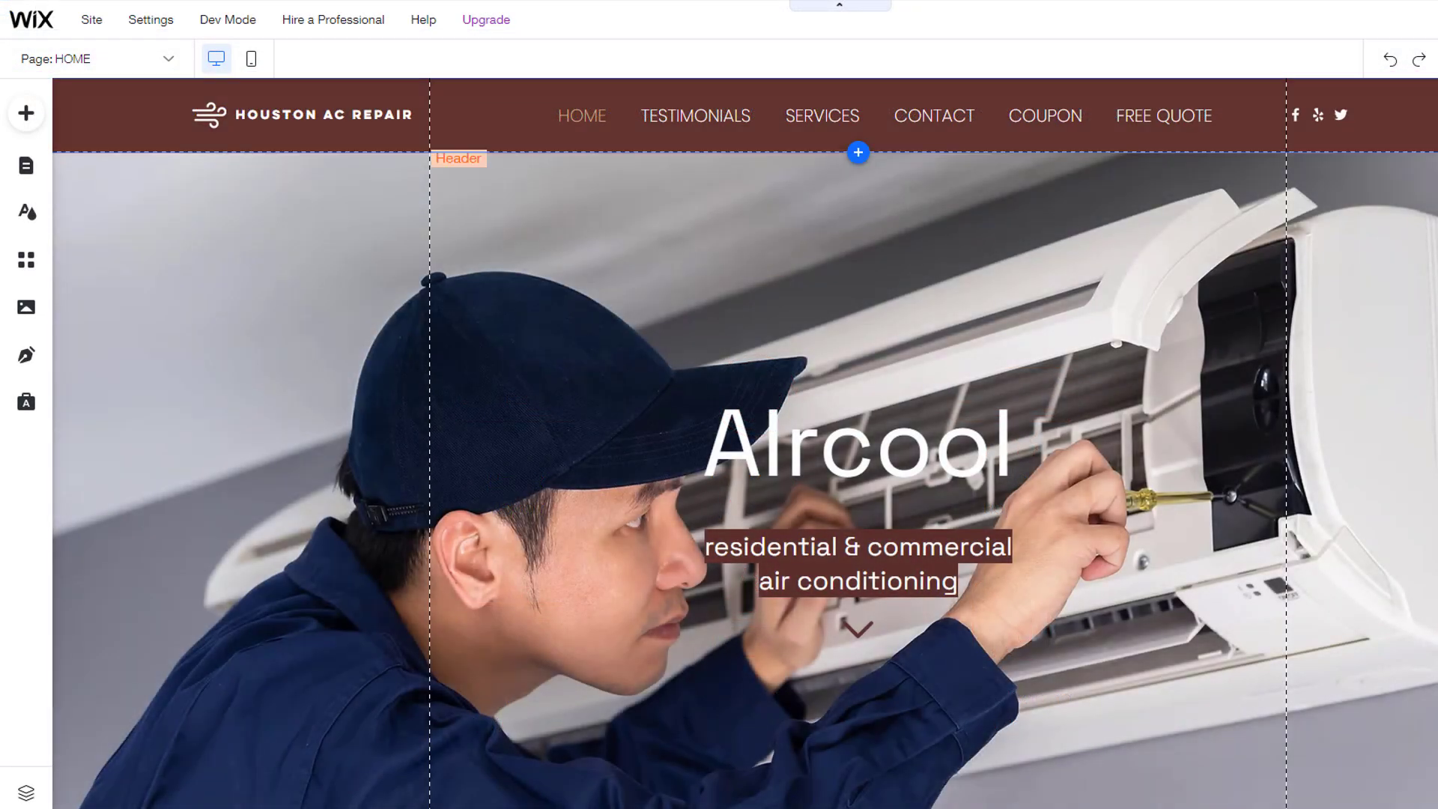
# Step: Link the heater icon in the Home services section to the HEATING REPAIRS page, current window
pyautogui.scroll(-6, 745, 442)
pyautogui.scroll(-6, 745, 442)
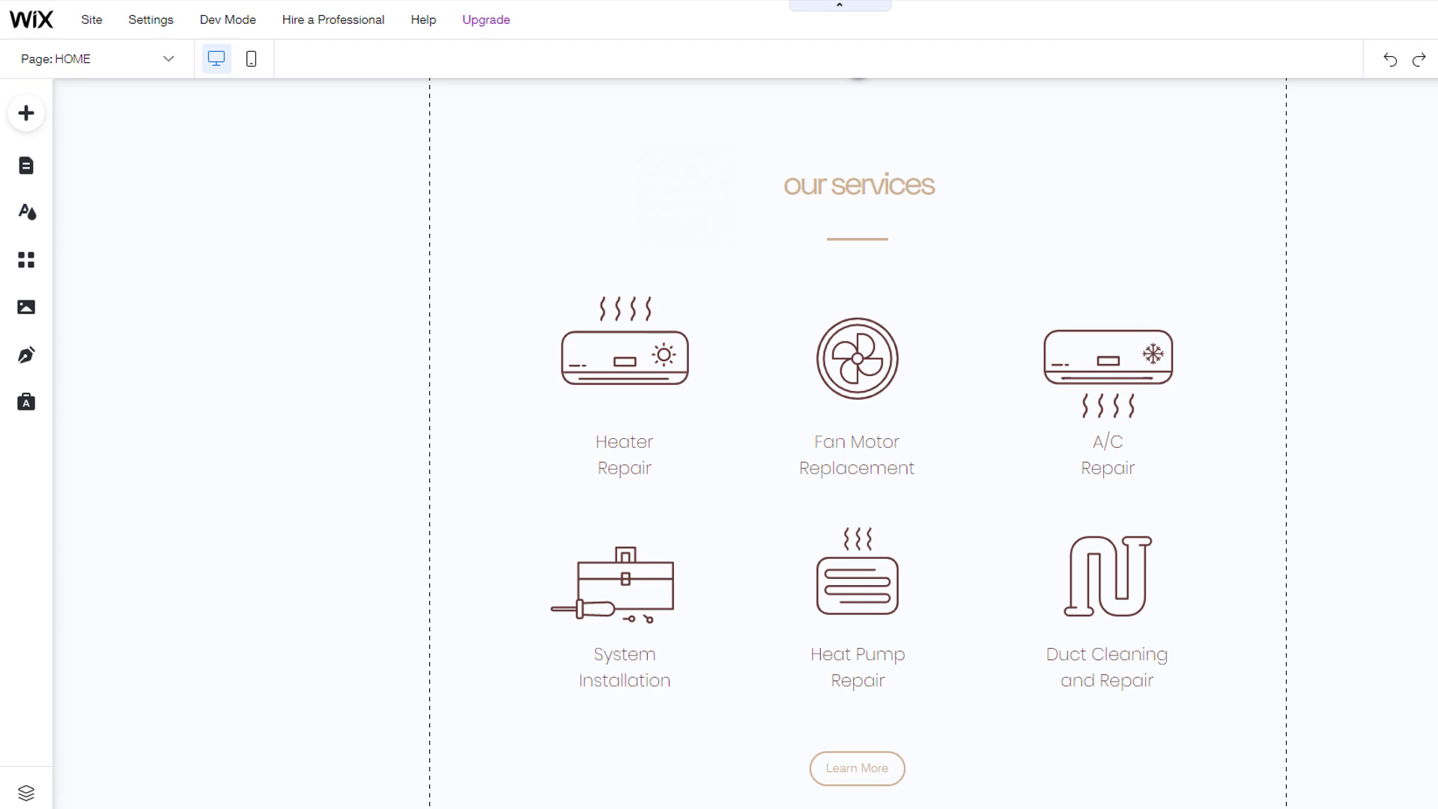
pyautogui.click(599, 365)
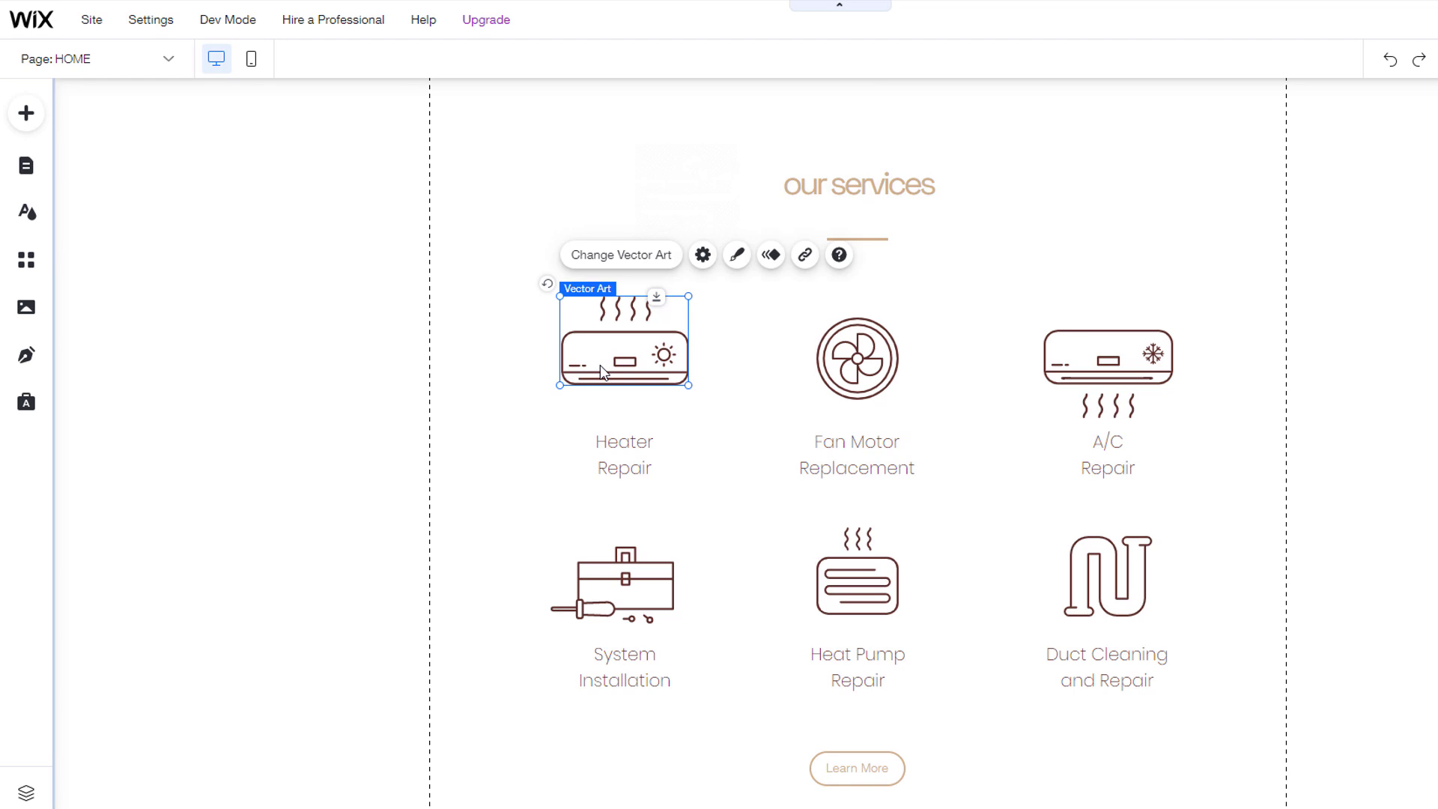
pyautogui.click(809, 258)
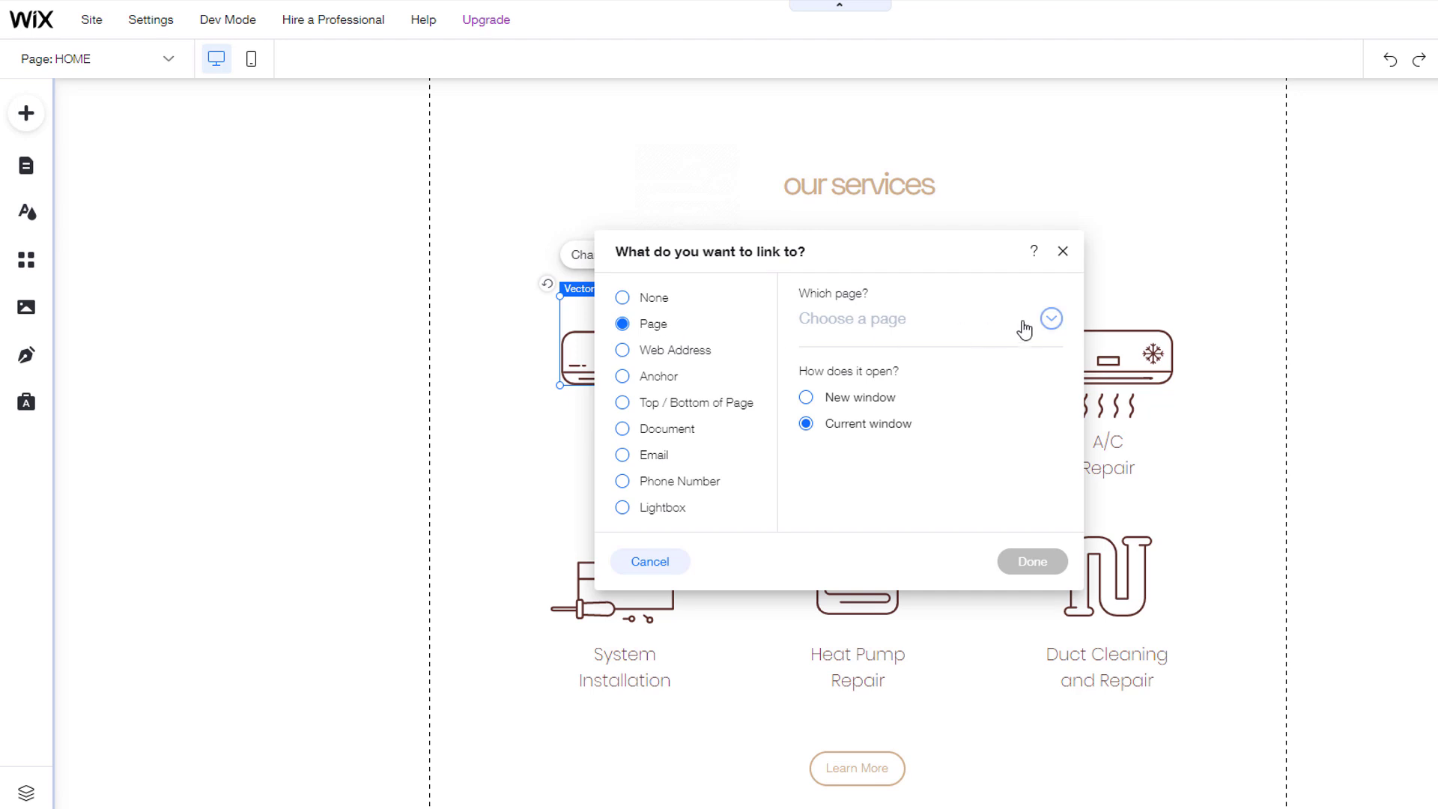
pyautogui.click(1051, 319)
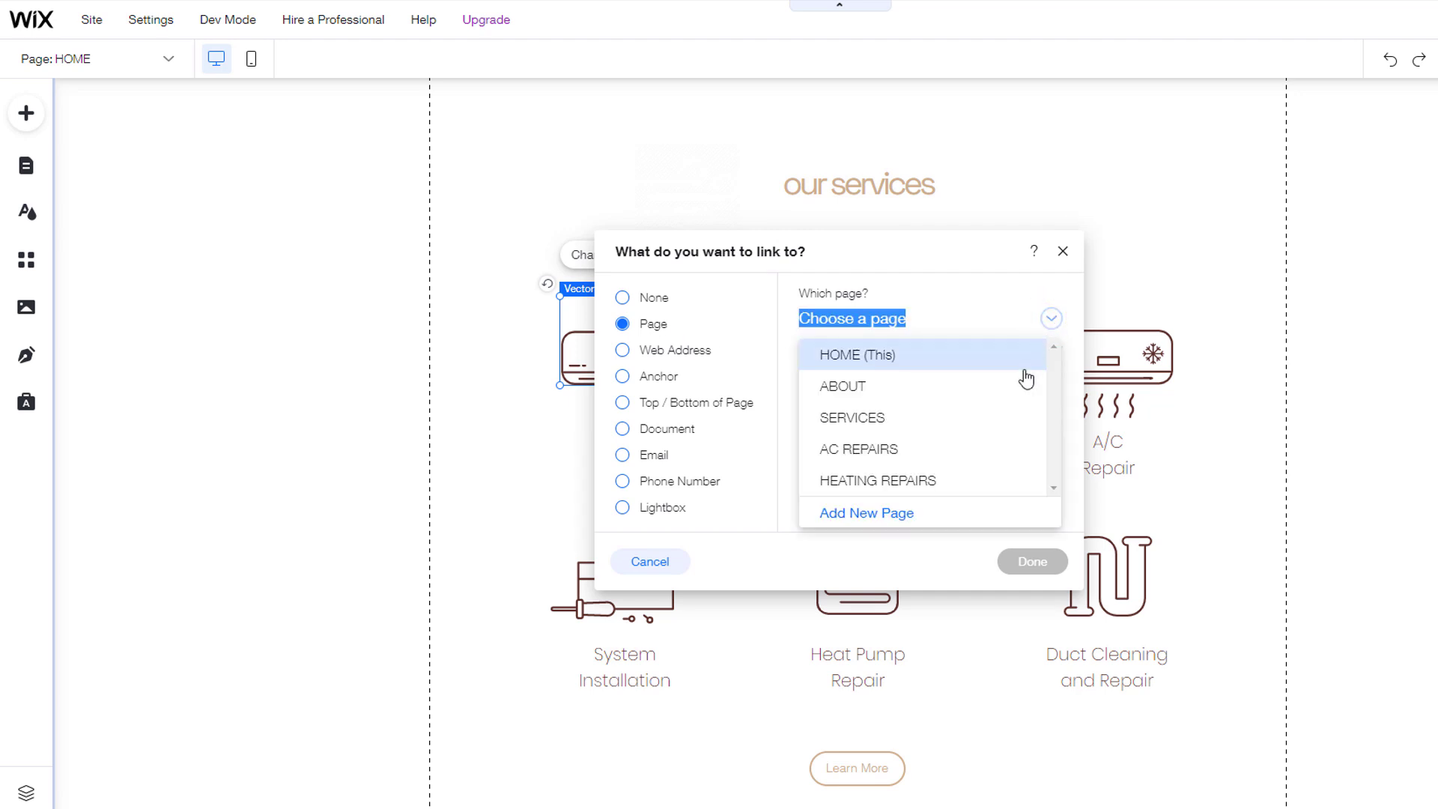
pyautogui.click(921, 482)
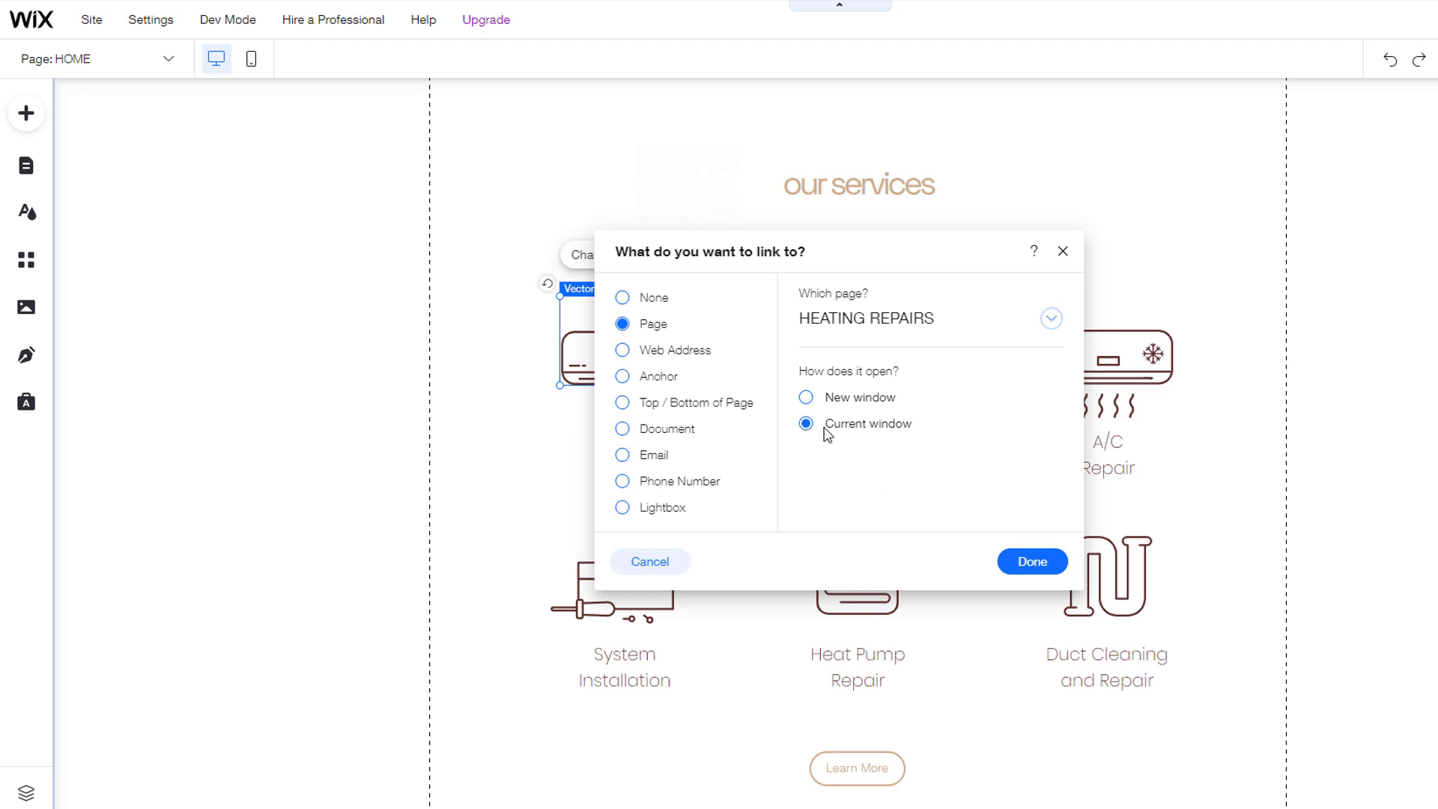
pyautogui.click(1038, 567)
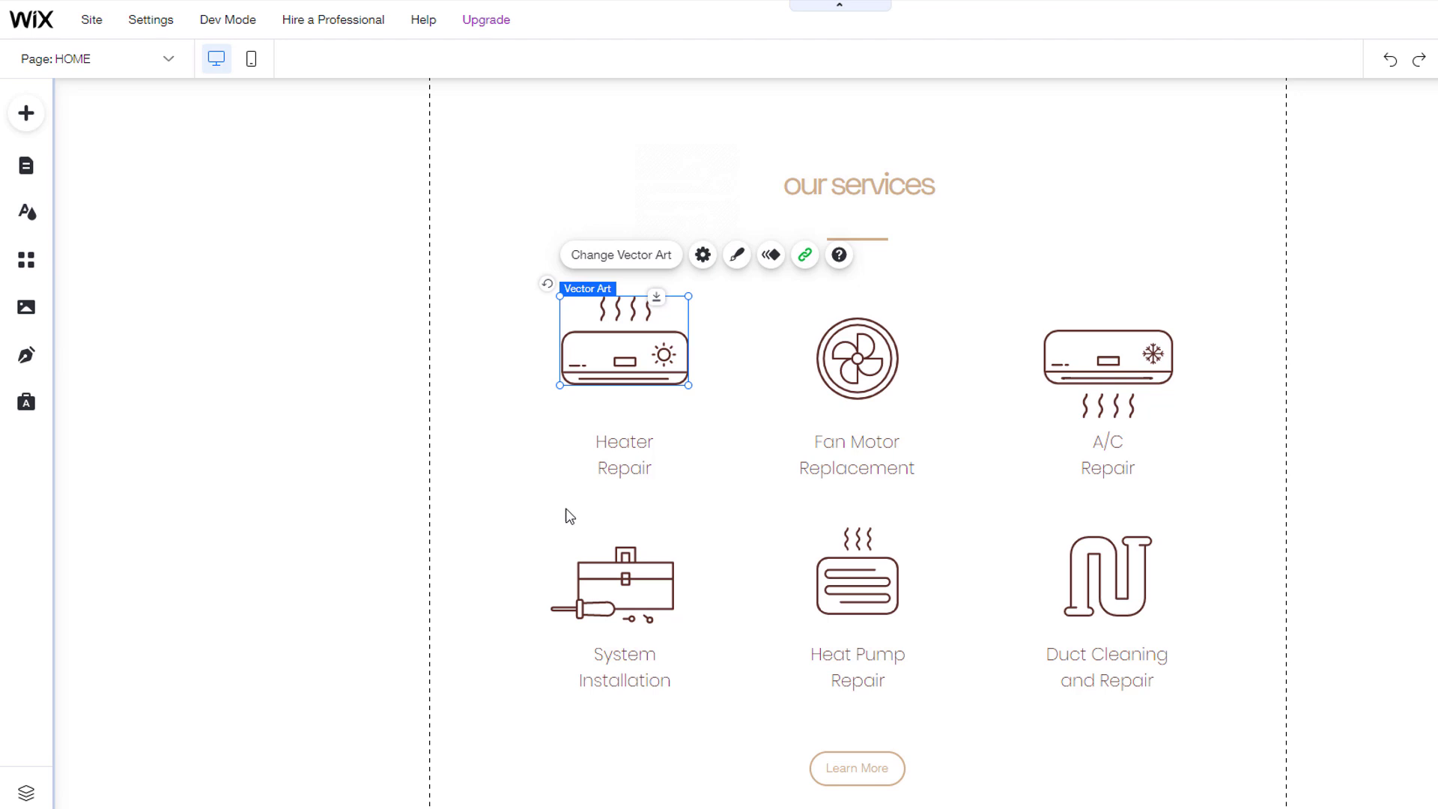
# Step: Link the 'Heater Repair' caption text to the HEATING REPAIRS page through Text Settings
pyautogui.click(618, 458)
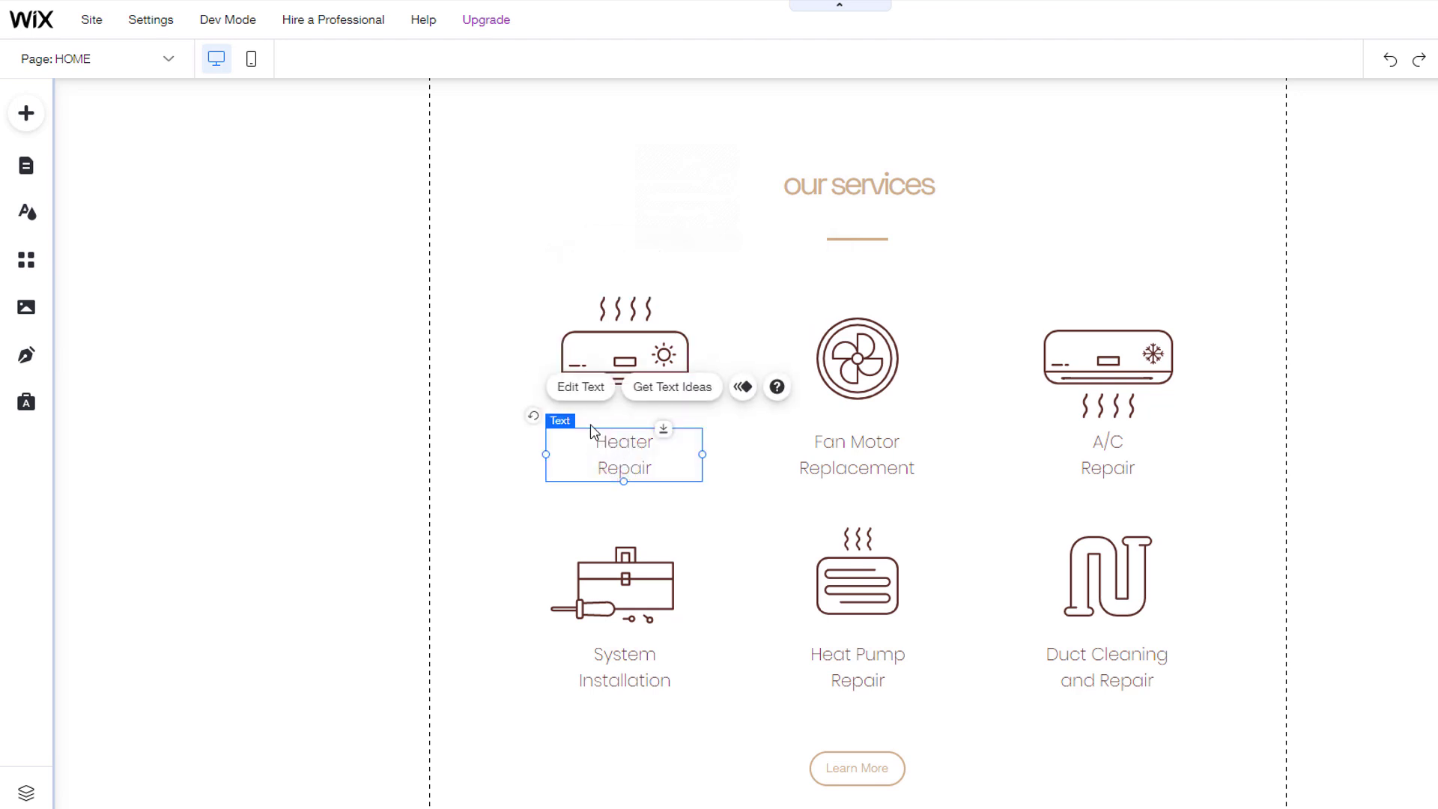
pyautogui.click(589, 388)
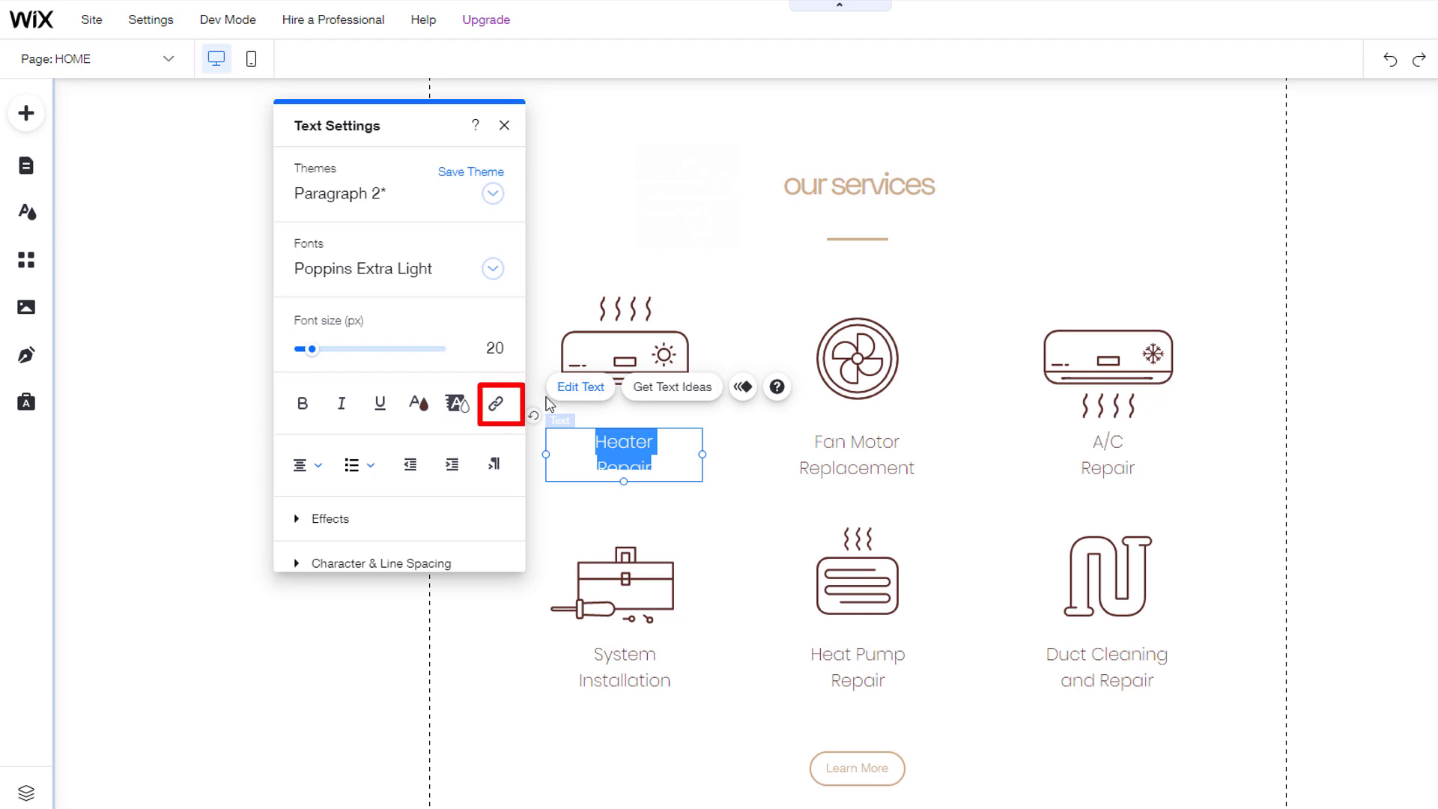
pyautogui.click(495, 405)
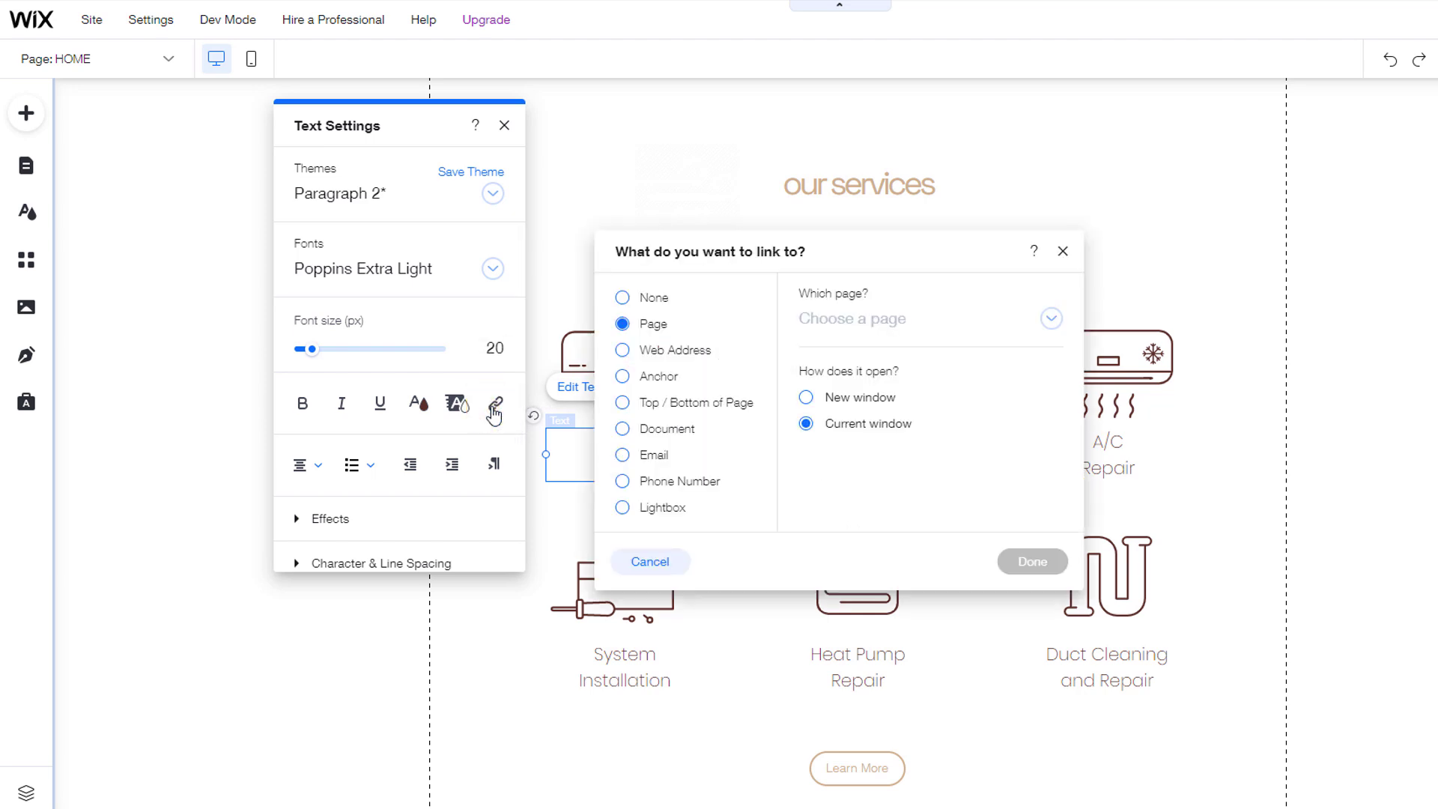
pyautogui.click(1051, 318)
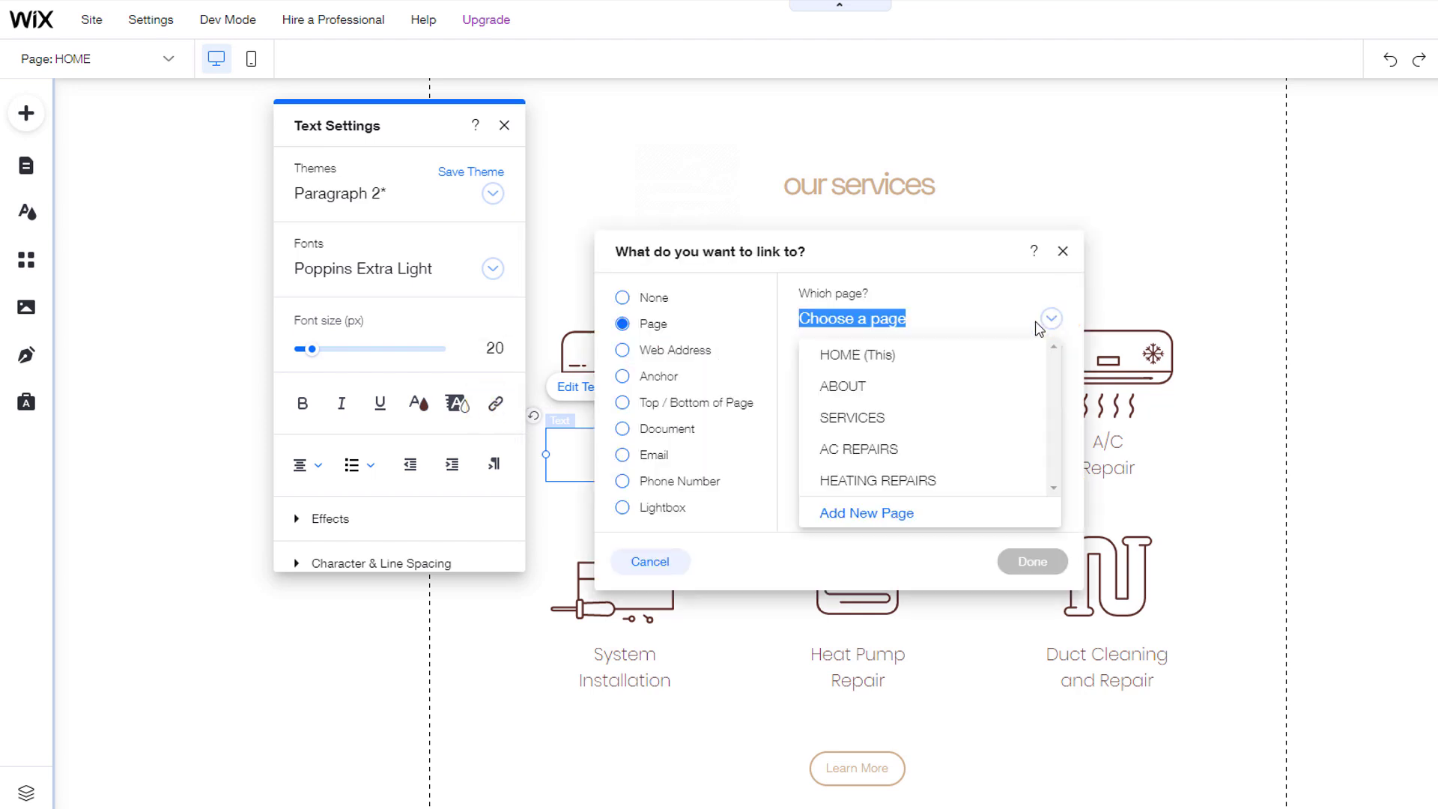
pyautogui.click(940, 476)
pyautogui.click(1030, 561)
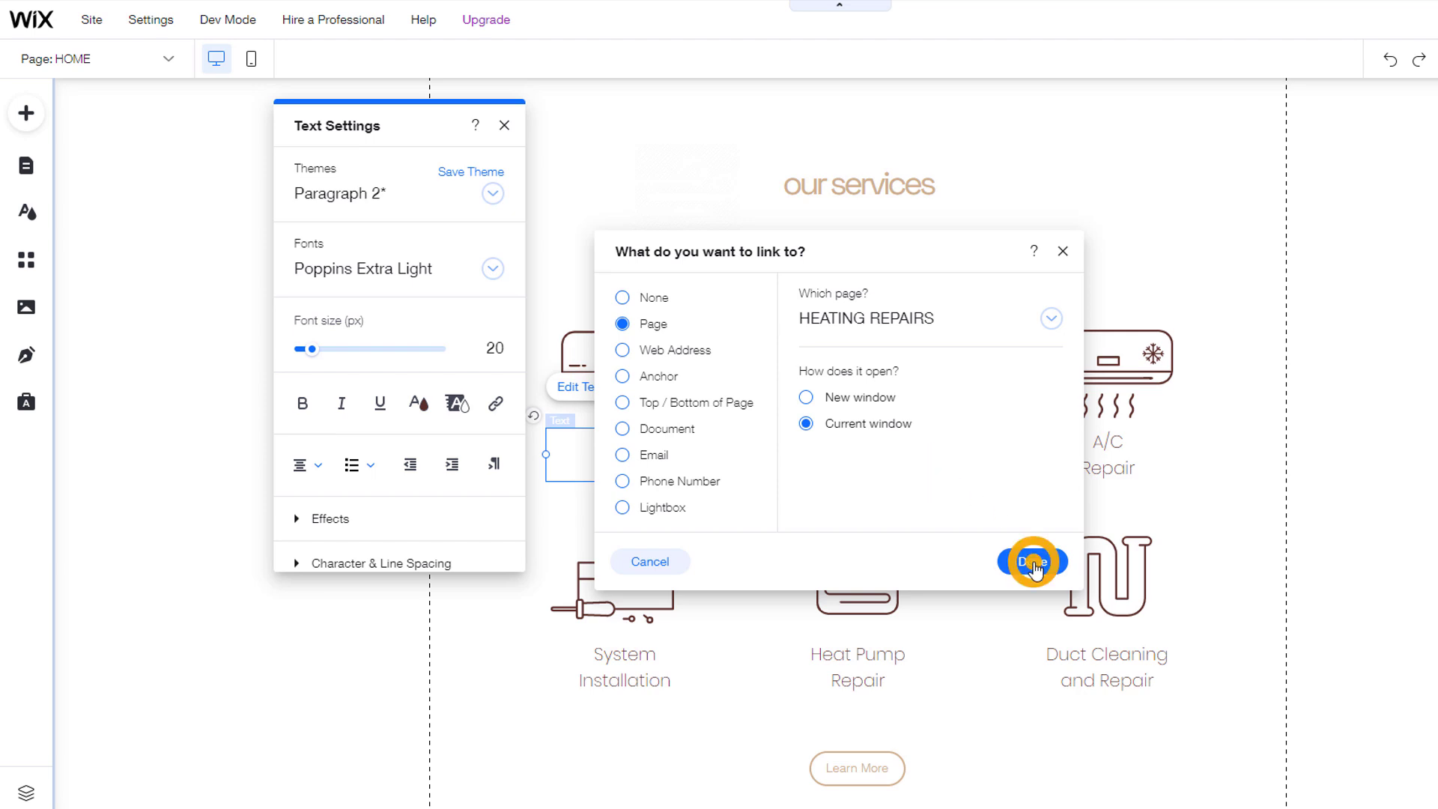
pyautogui.click(504, 125)
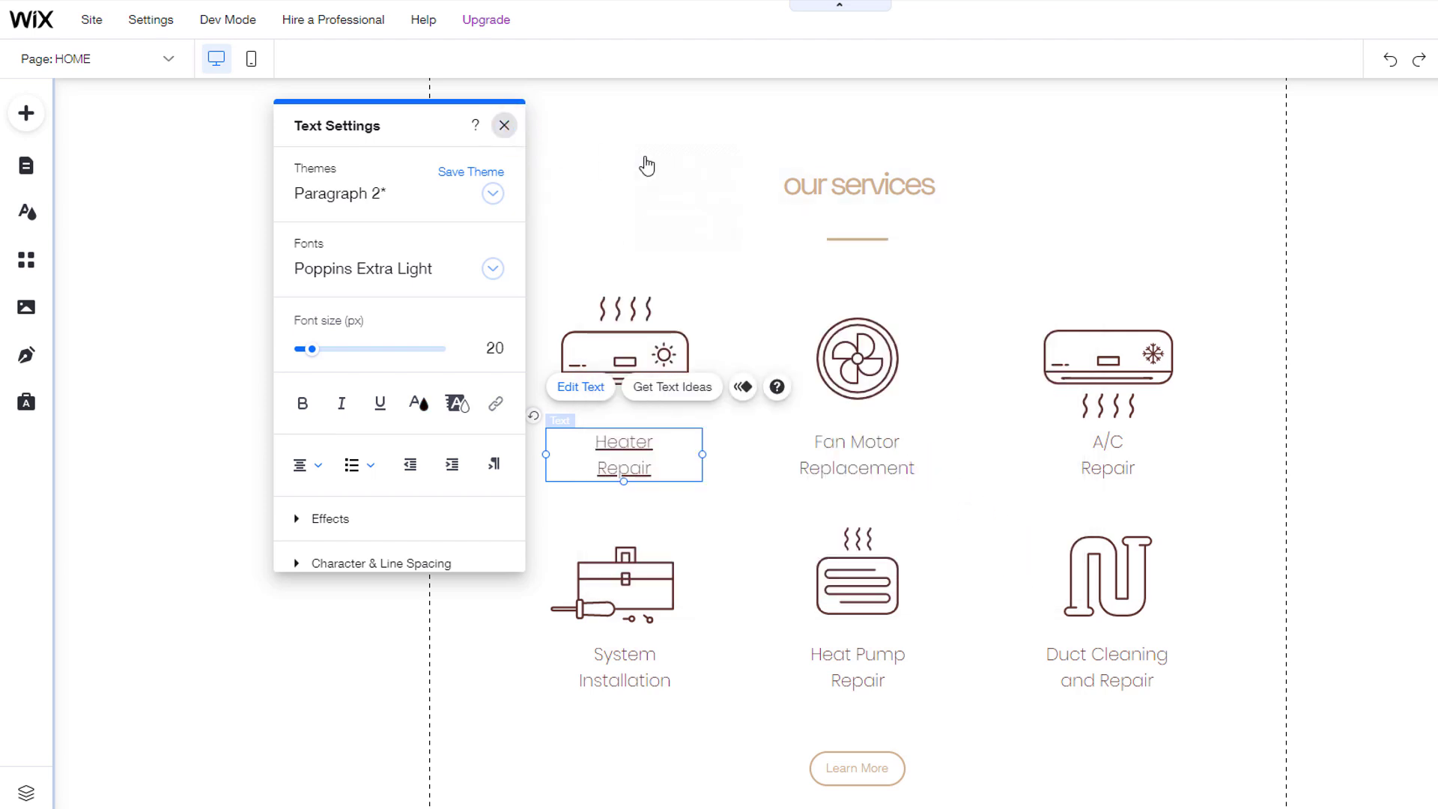
pyautogui.click(590, 155)
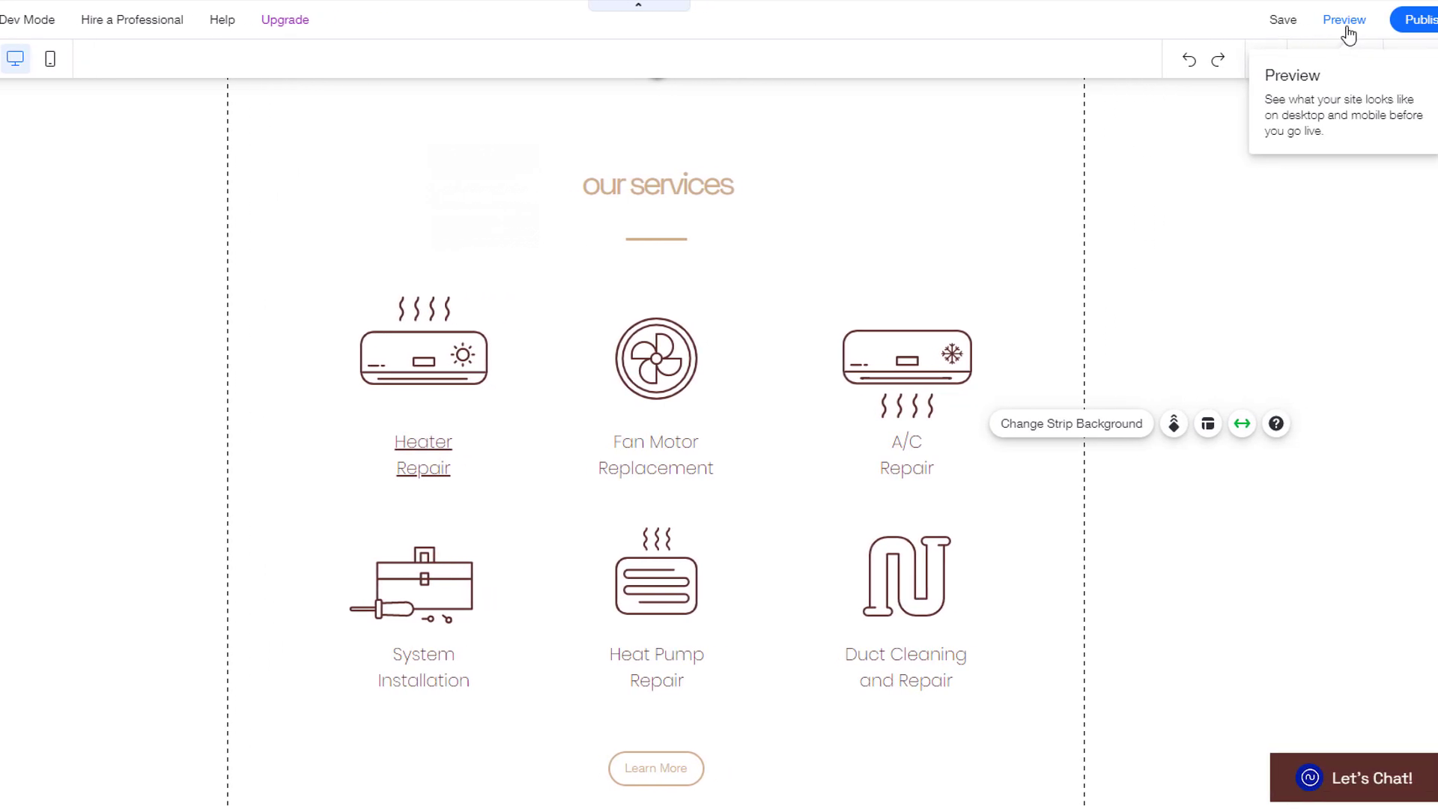
# Step: Preview the site and click the Heater Repair icon to test its Heating Repairs link
pyautogui.click(1306, 24)
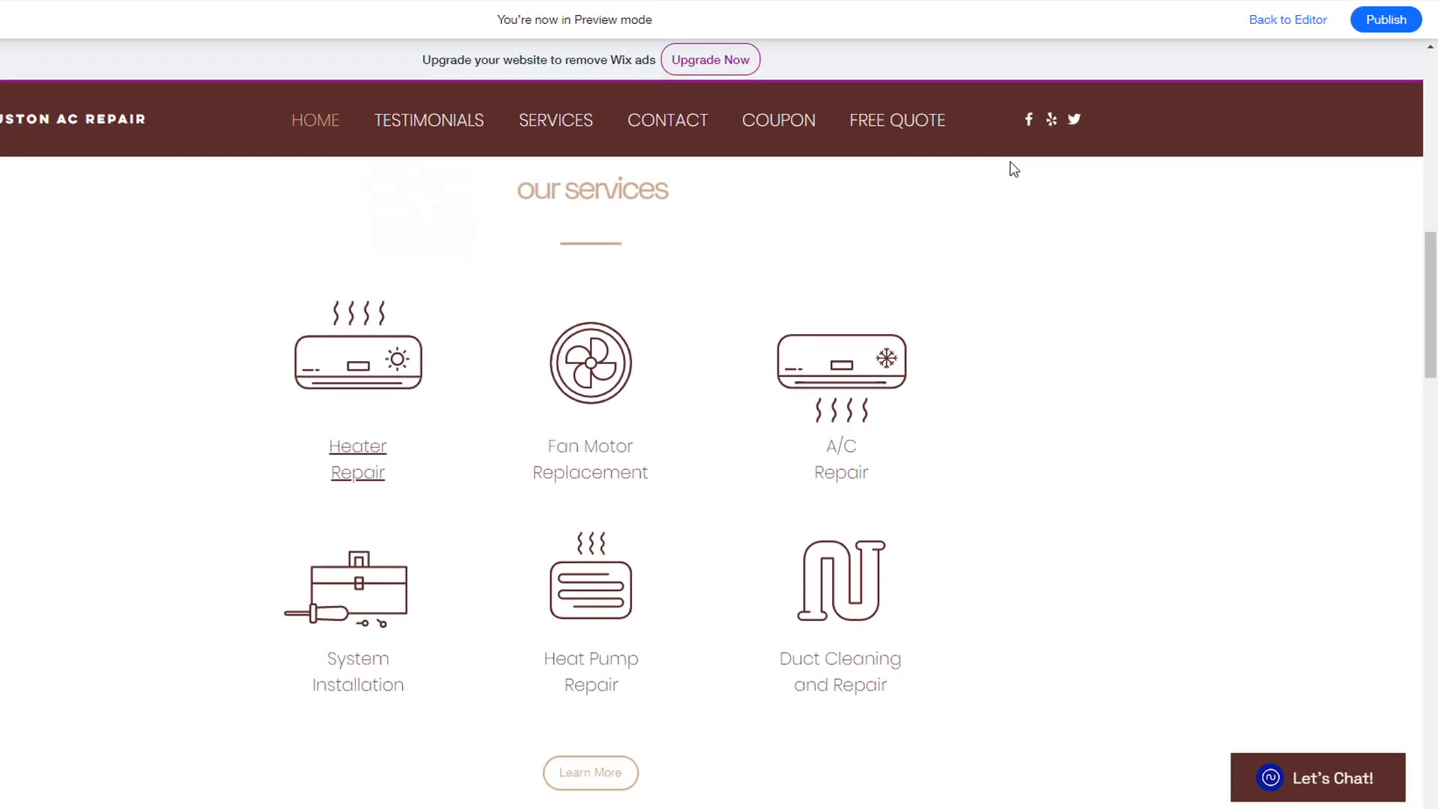
pyautogui.click(363, 353)
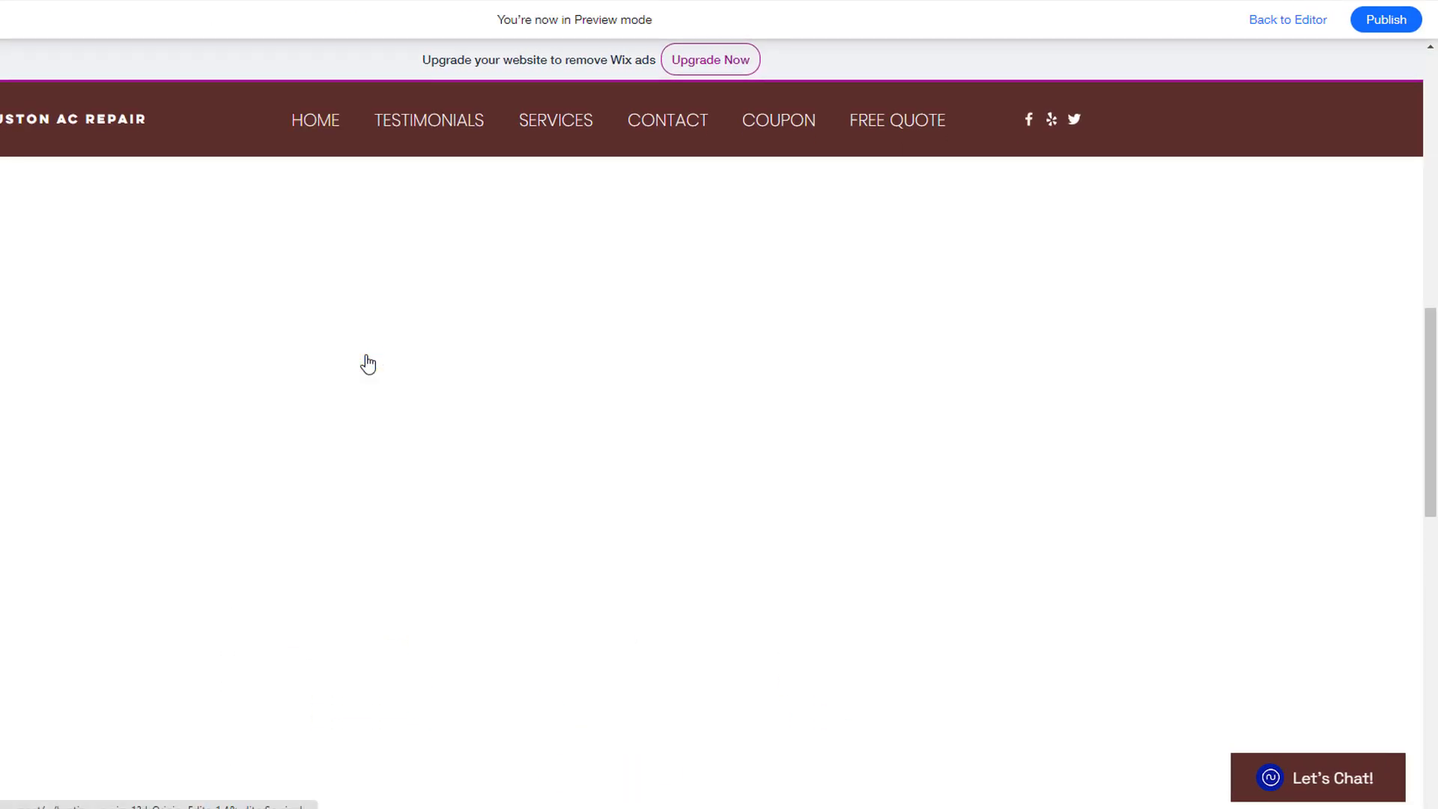
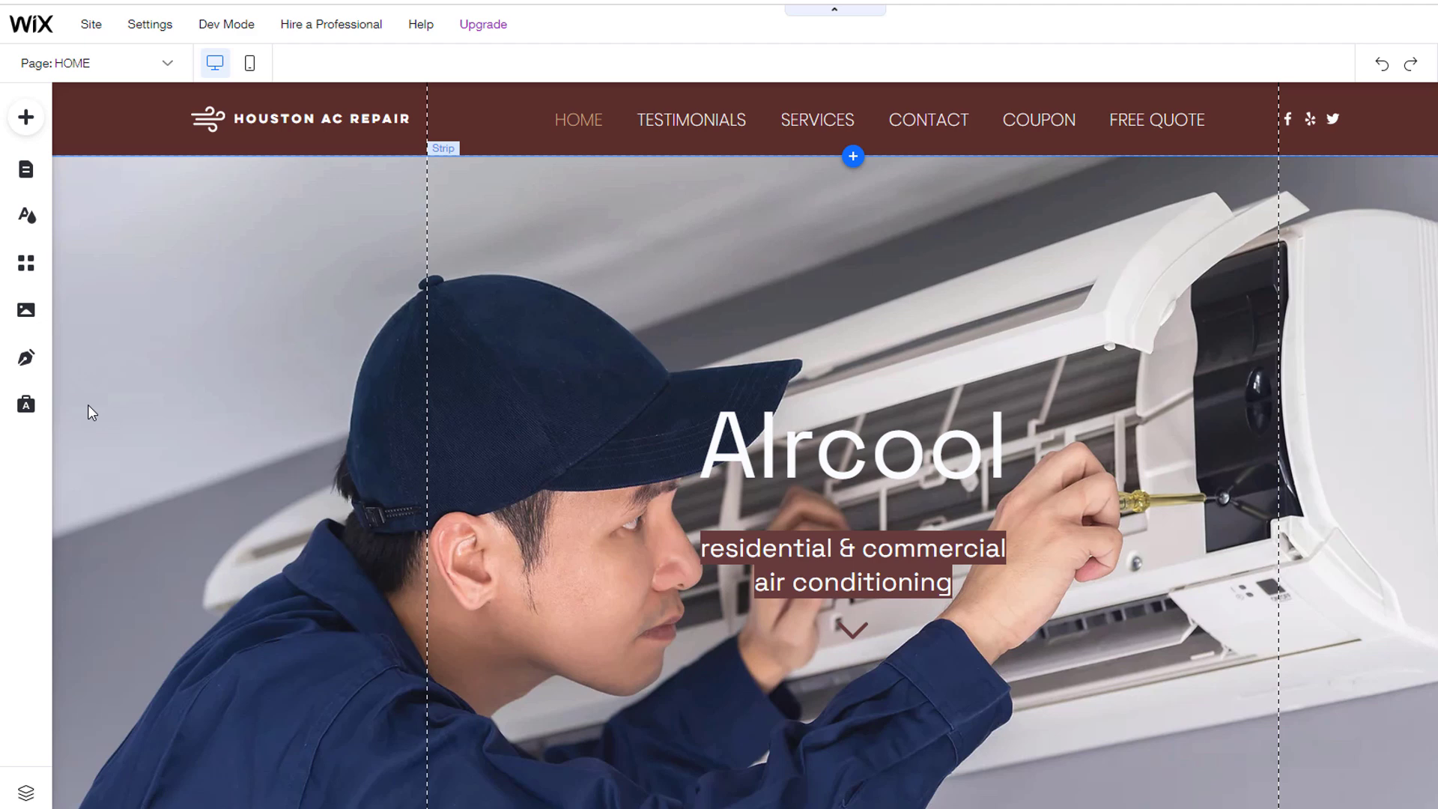
# Step: Add the standard Wix Blog, creating a Blog page with sample posts and a header menu link
pyautogui.click(24, 363)
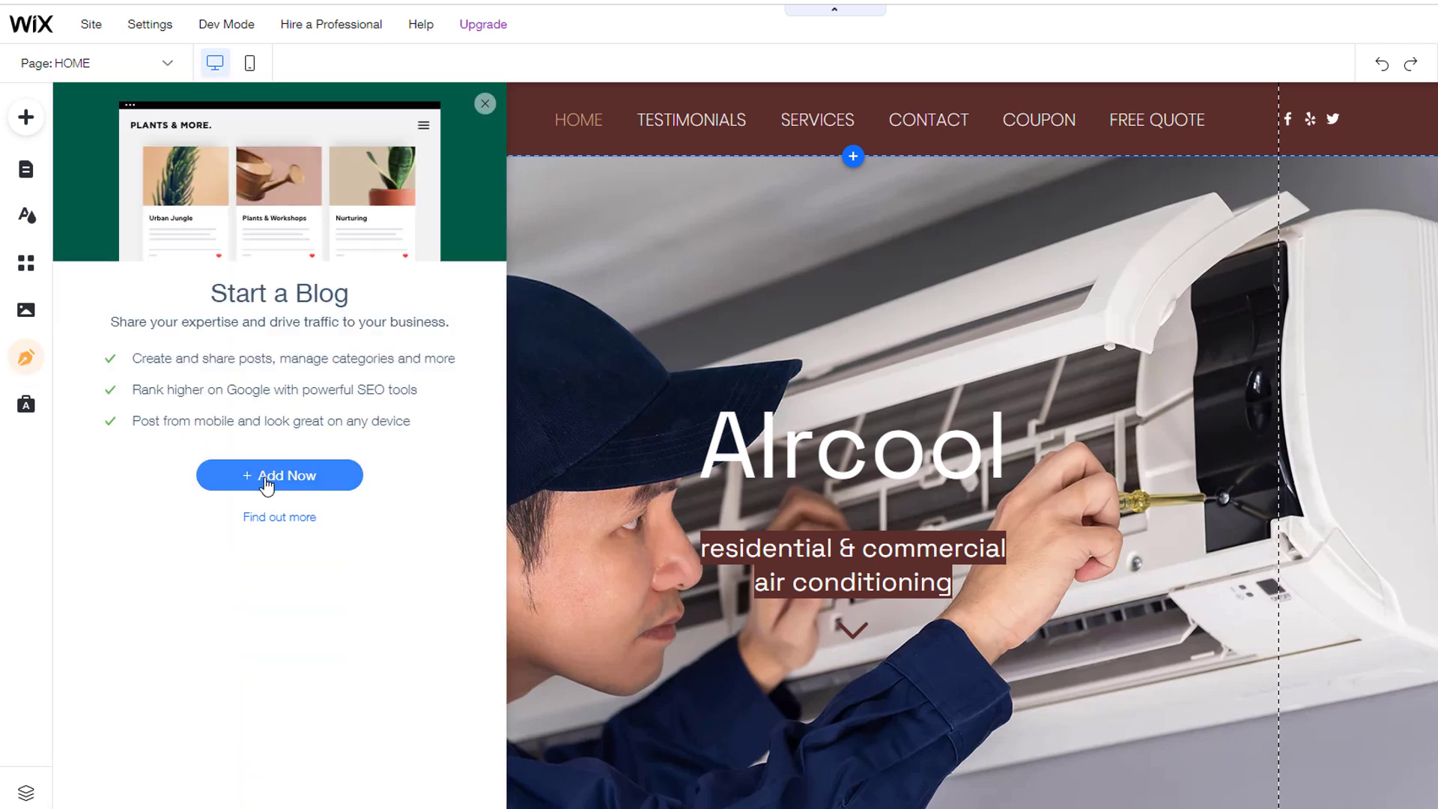
pyautogui.click(270, 478)
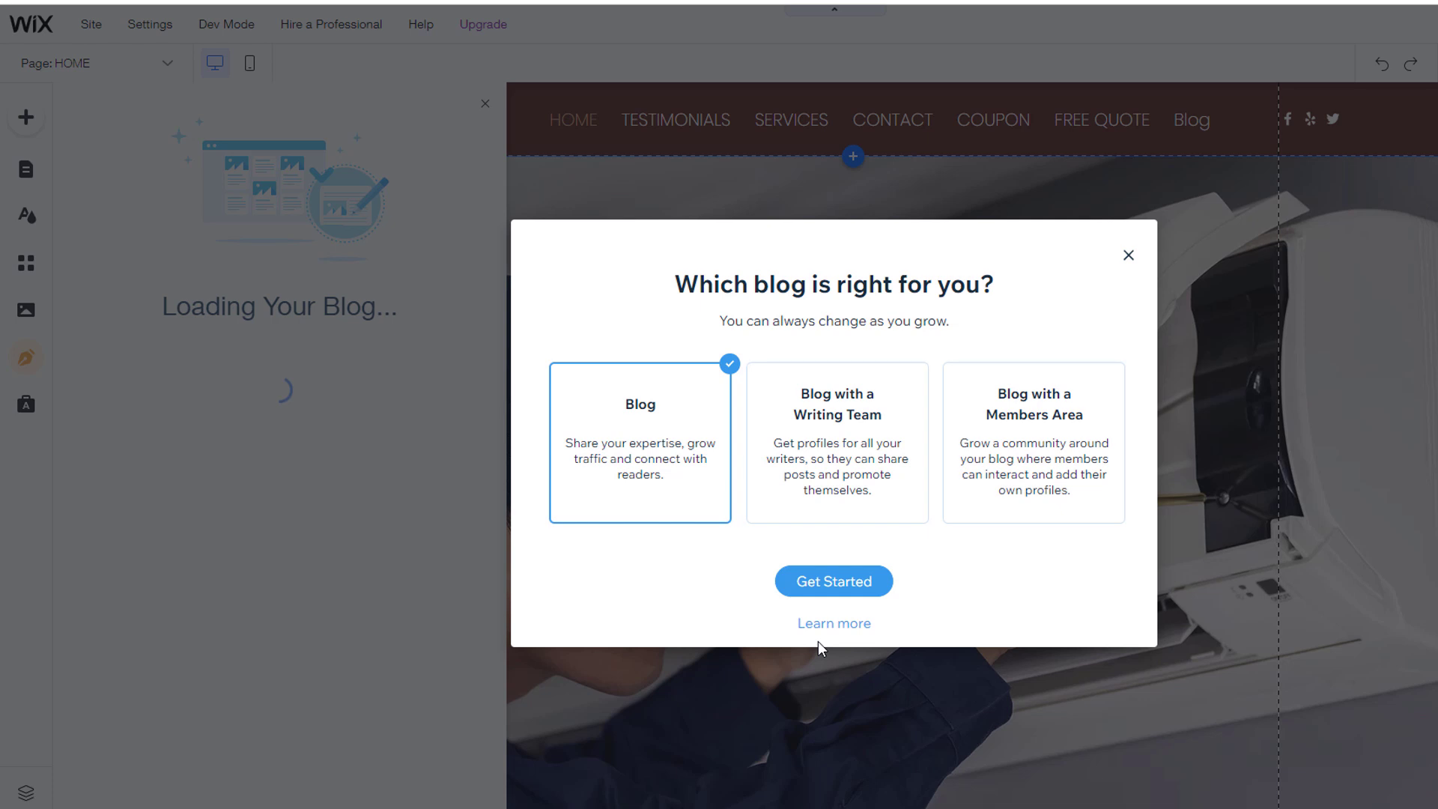
pyautogui.click(832, 588)
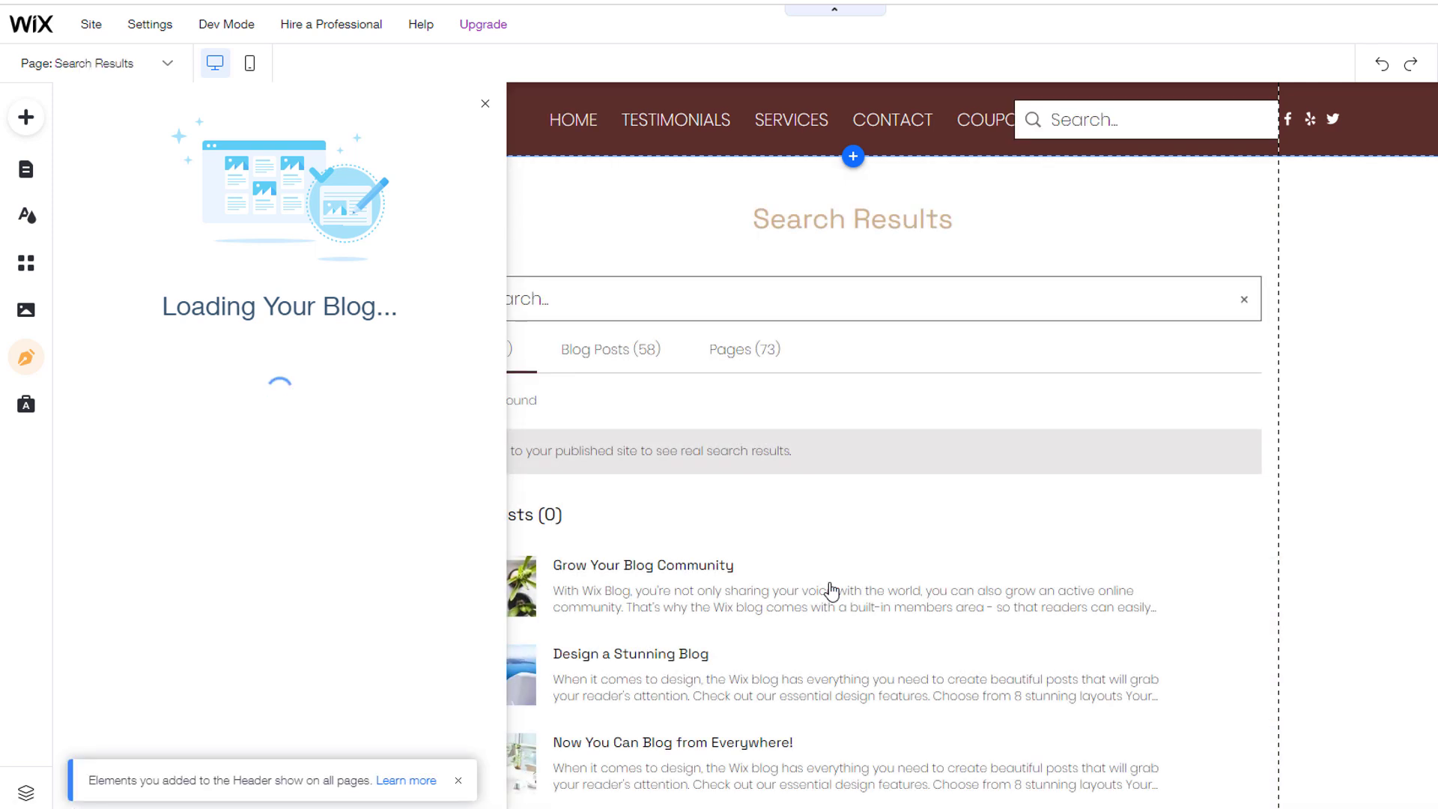
pyautogui.moveTo(1068, 120); pyautogui.dragTo(1063, 219)
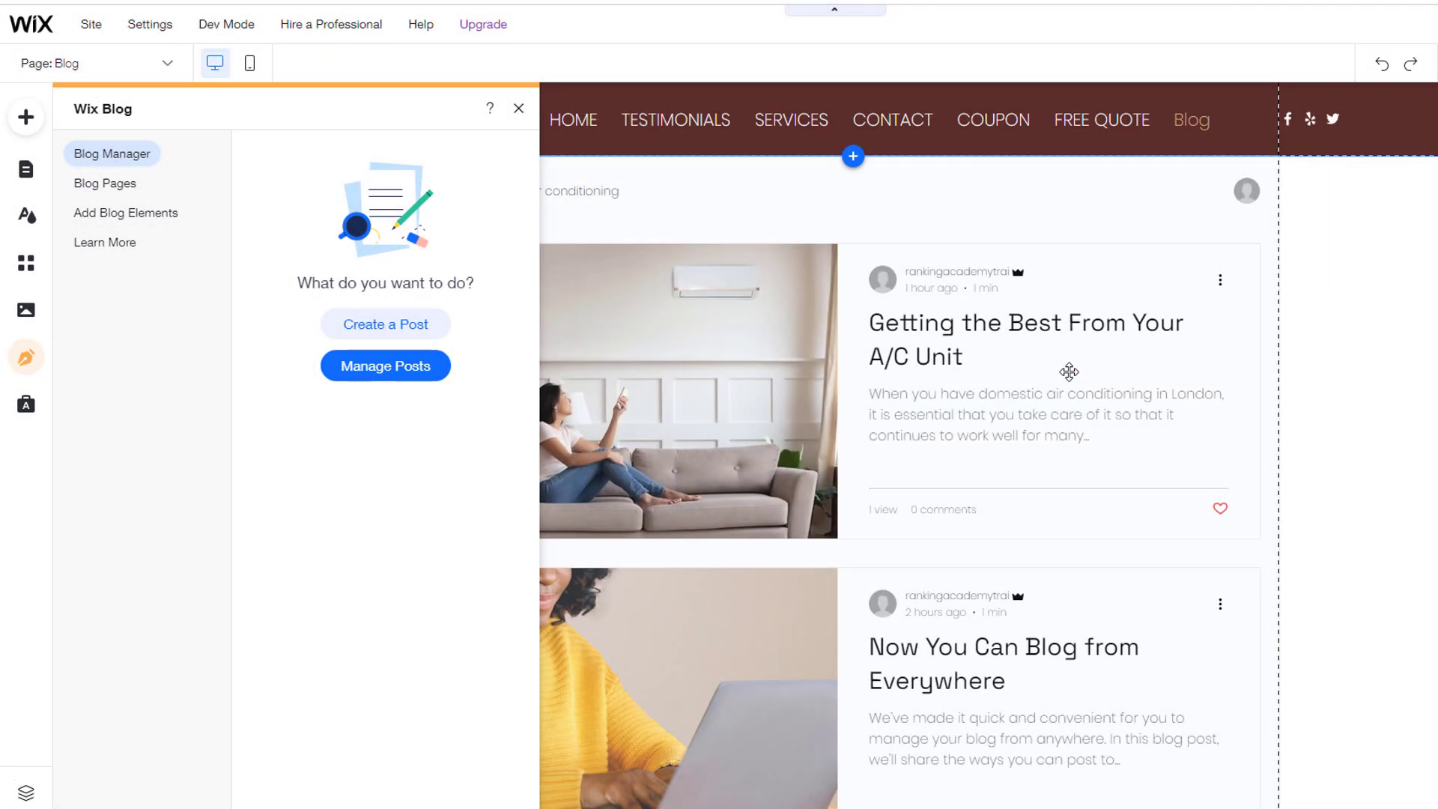
# Step: Scroll through the sample blog posts, then start a new blank post
pyautogui.scroll(-7, 1069, 371)
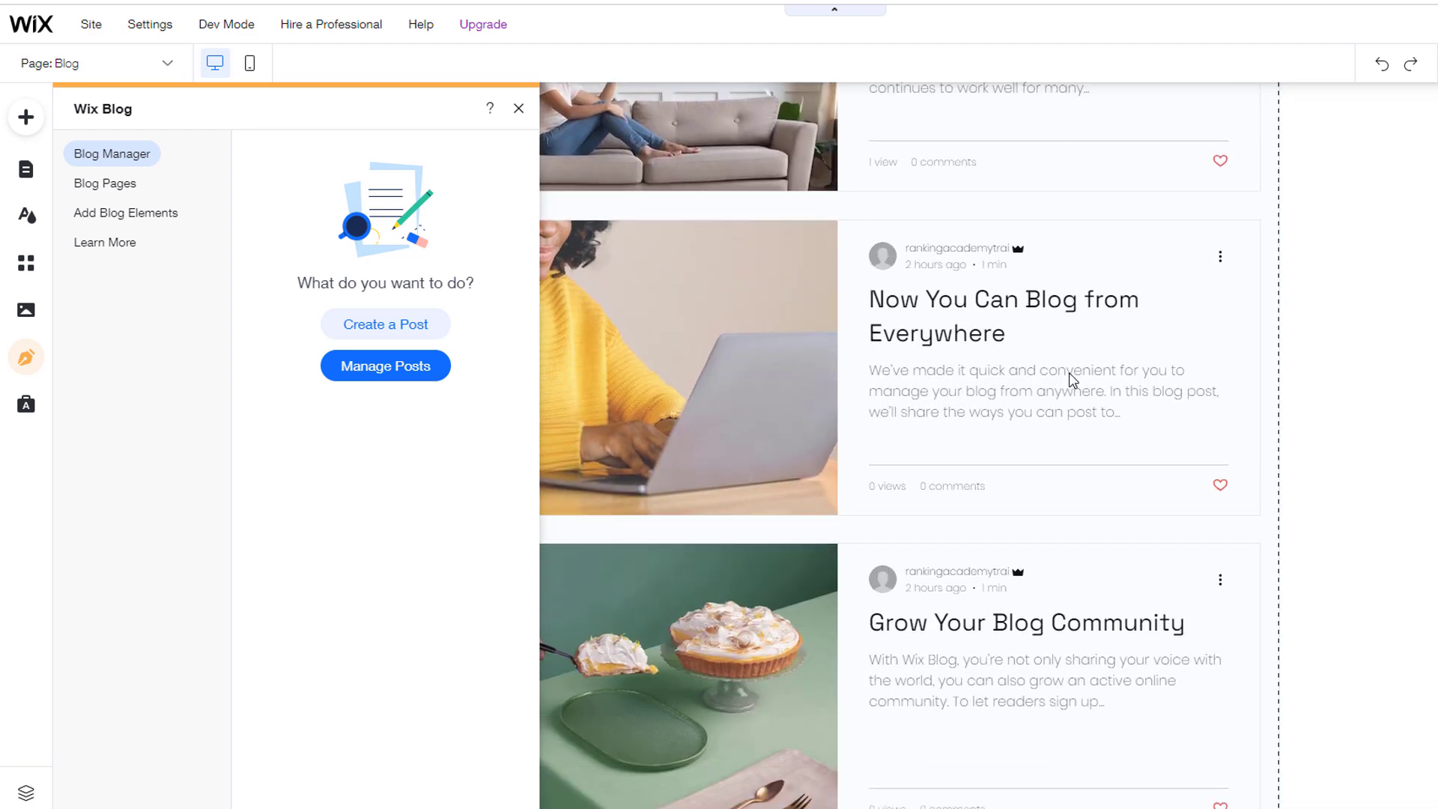
pyautogui.scroll(-2, 1069, 375)
pyautogui.scroll(9, 1071, 378)
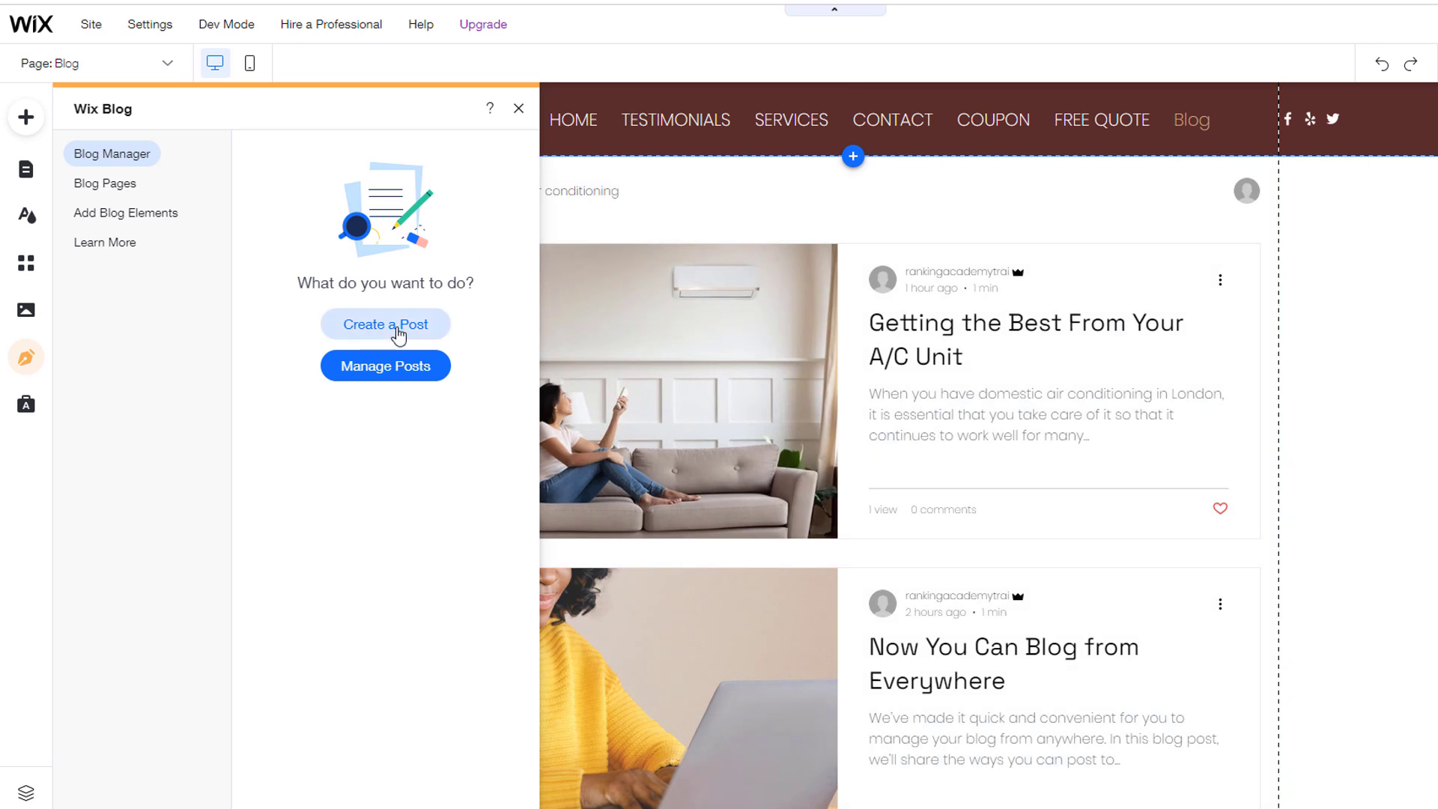
pyautogui.click(394, 327)
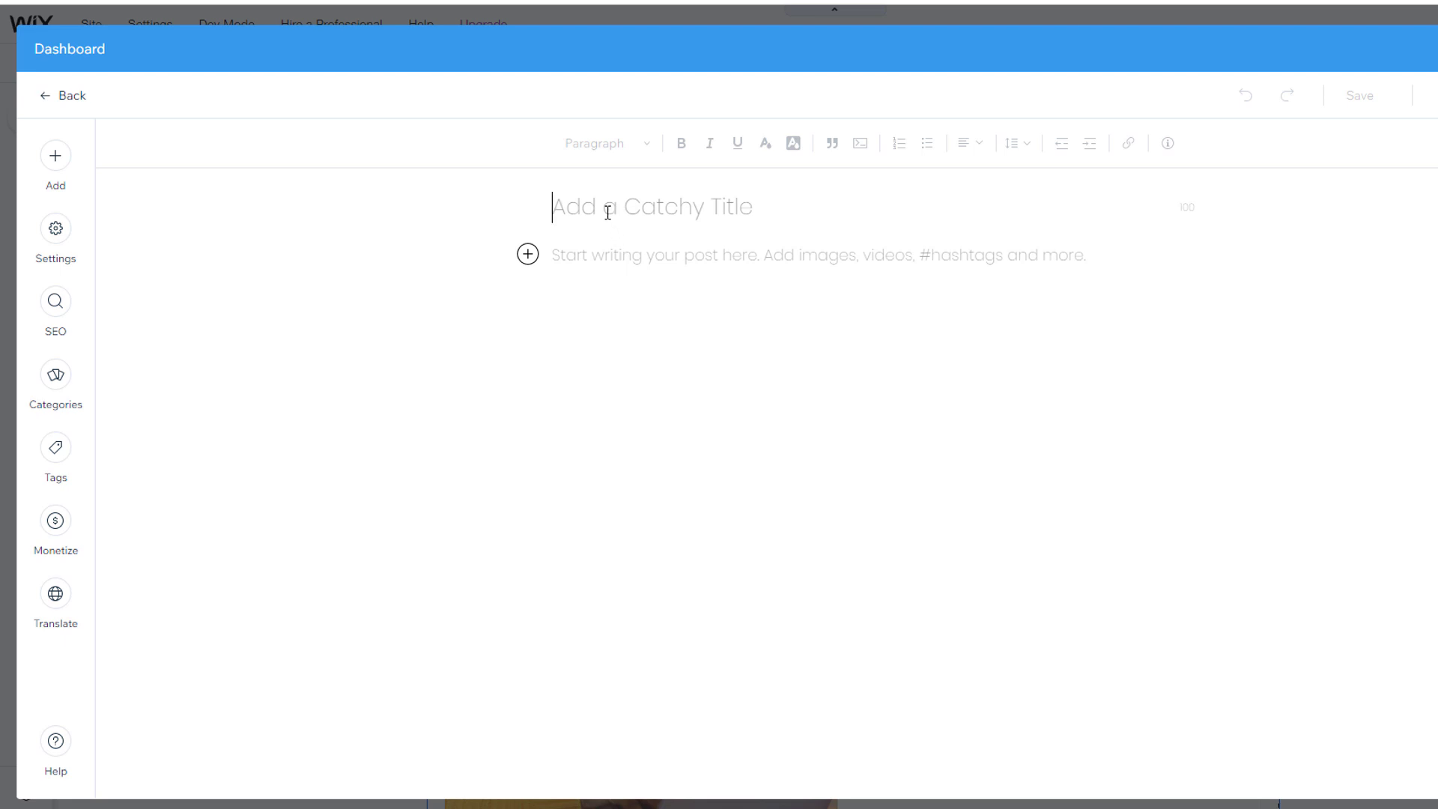
# Step: Title the post '3 Air Conditioning secrets you need to know' and write its three-tip body
pyautogui.write('3 Air Conditioning secrets you need to know')
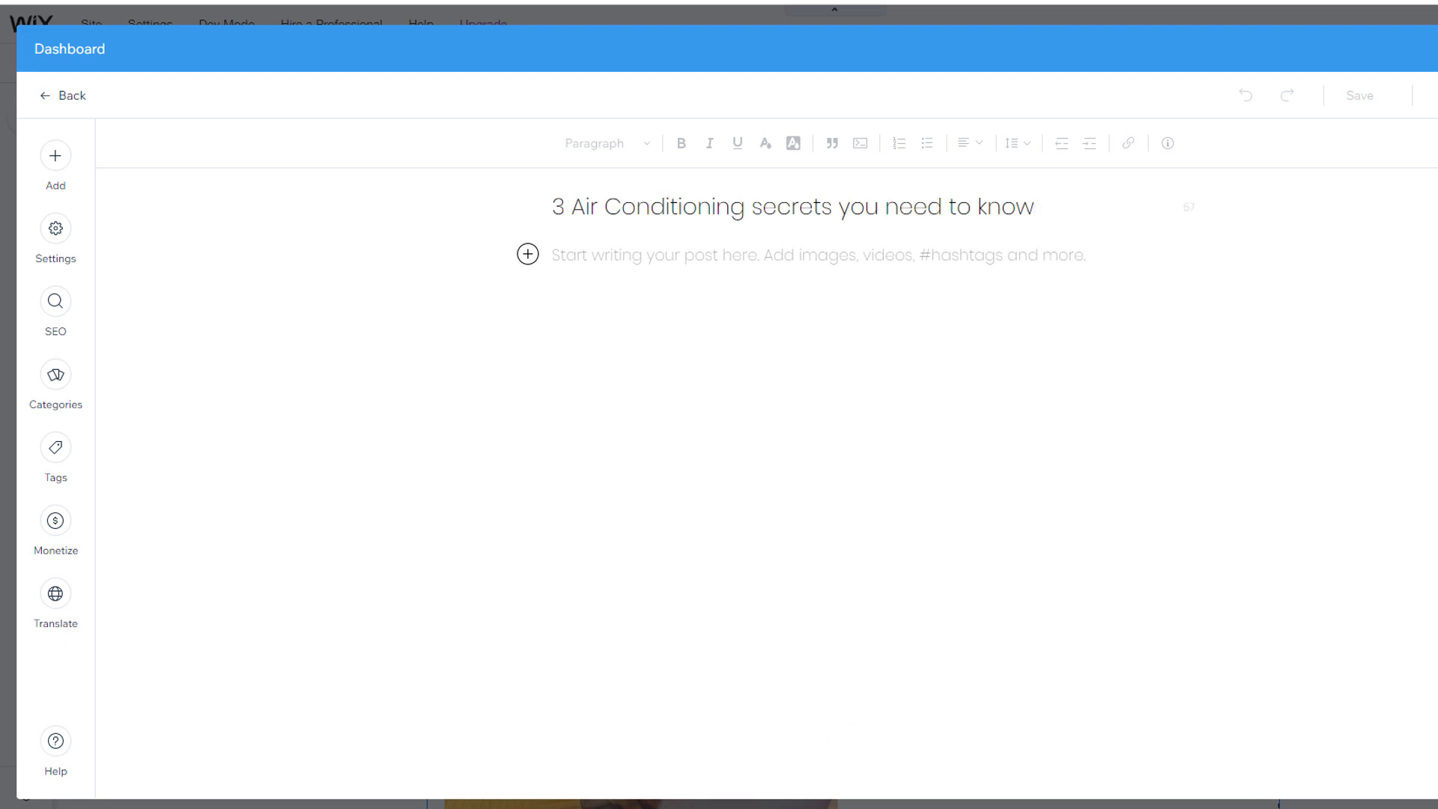
pyautogui.click(597, 497)
pyautogui.write("The secrets of air conditioning are not as complicated as you may think. In this article, we will explore the best practices for using your air conditioner and cooling system in any climate.  1) Do not keep your thermostat set too high during the summer months. This will make it difficult for your system to cool down and can result in a breakdown or other costly repairs.  2) Keep the thermostat set at a reasonable level when you are home and awake. Setting it lower than usual when you're asleep will help to save energy and money on your monthly energy bill.  3) Keep an eye on the filter in your unit to ensure that it is clean and functioning properly. Filters collect dust, dirt, hair, pet hair, pollen, mold spores and")
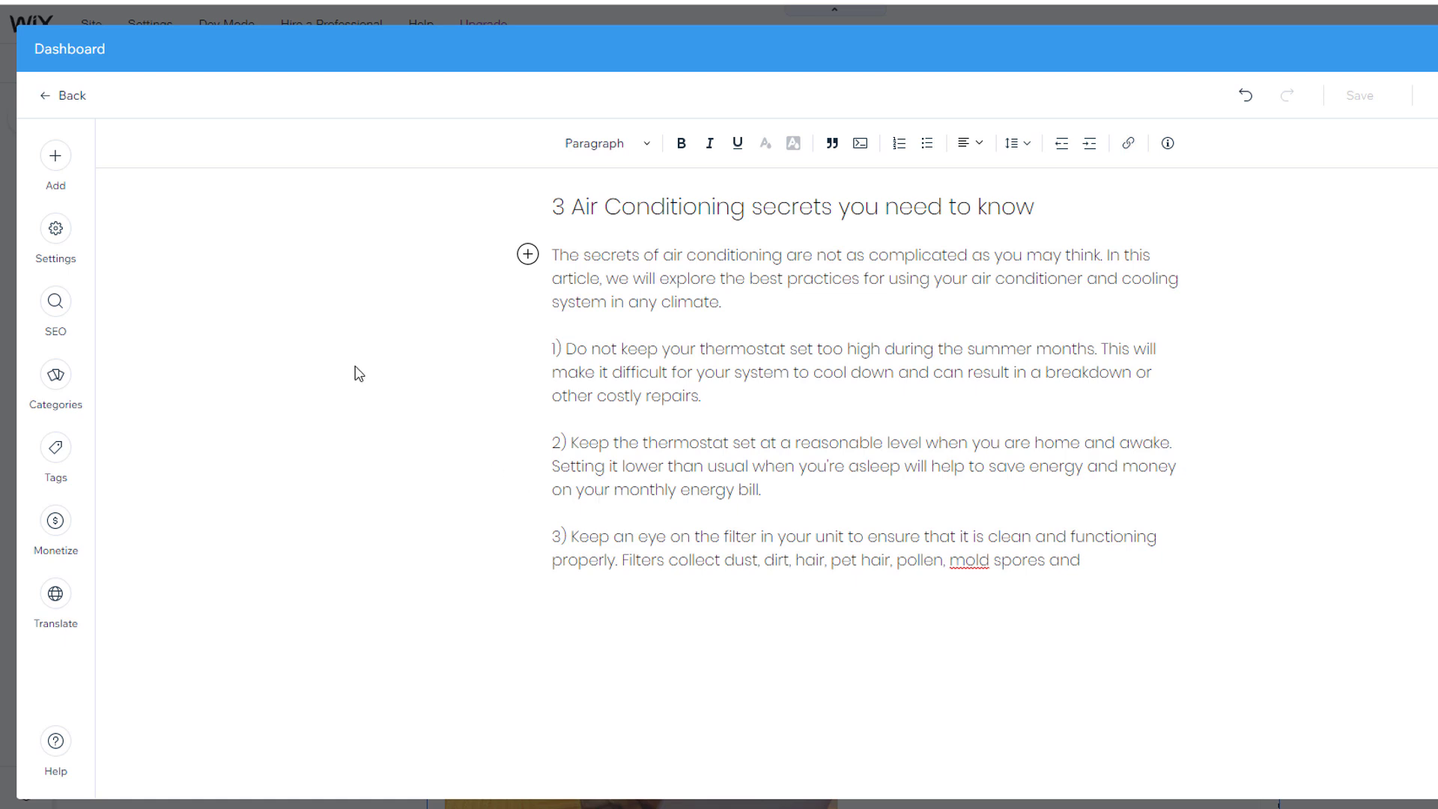
# Step: Insert the first 'air conditioning' stock photo from the media library into the post
pyautogui.click(67, 168)
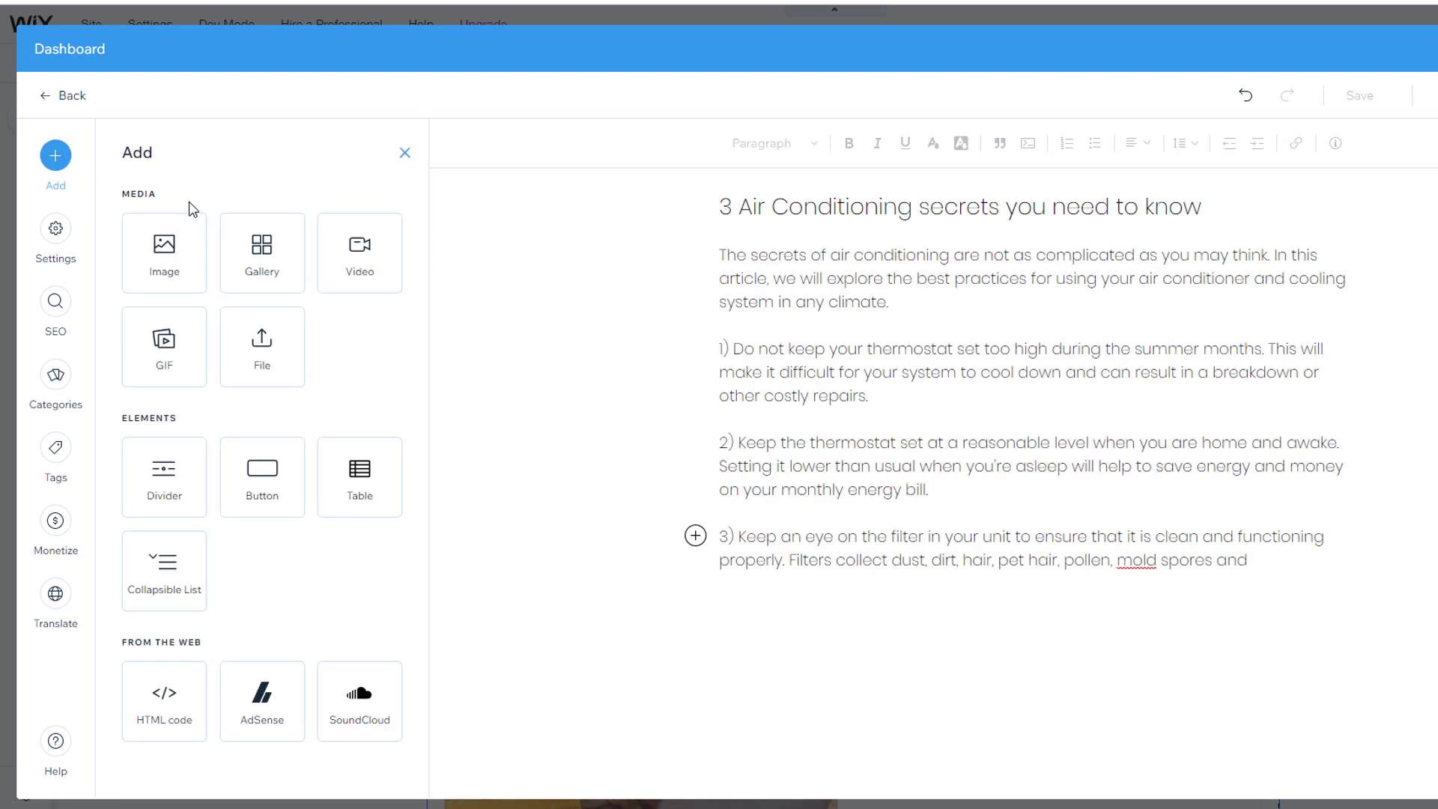
pyautogui.click(169, 251)
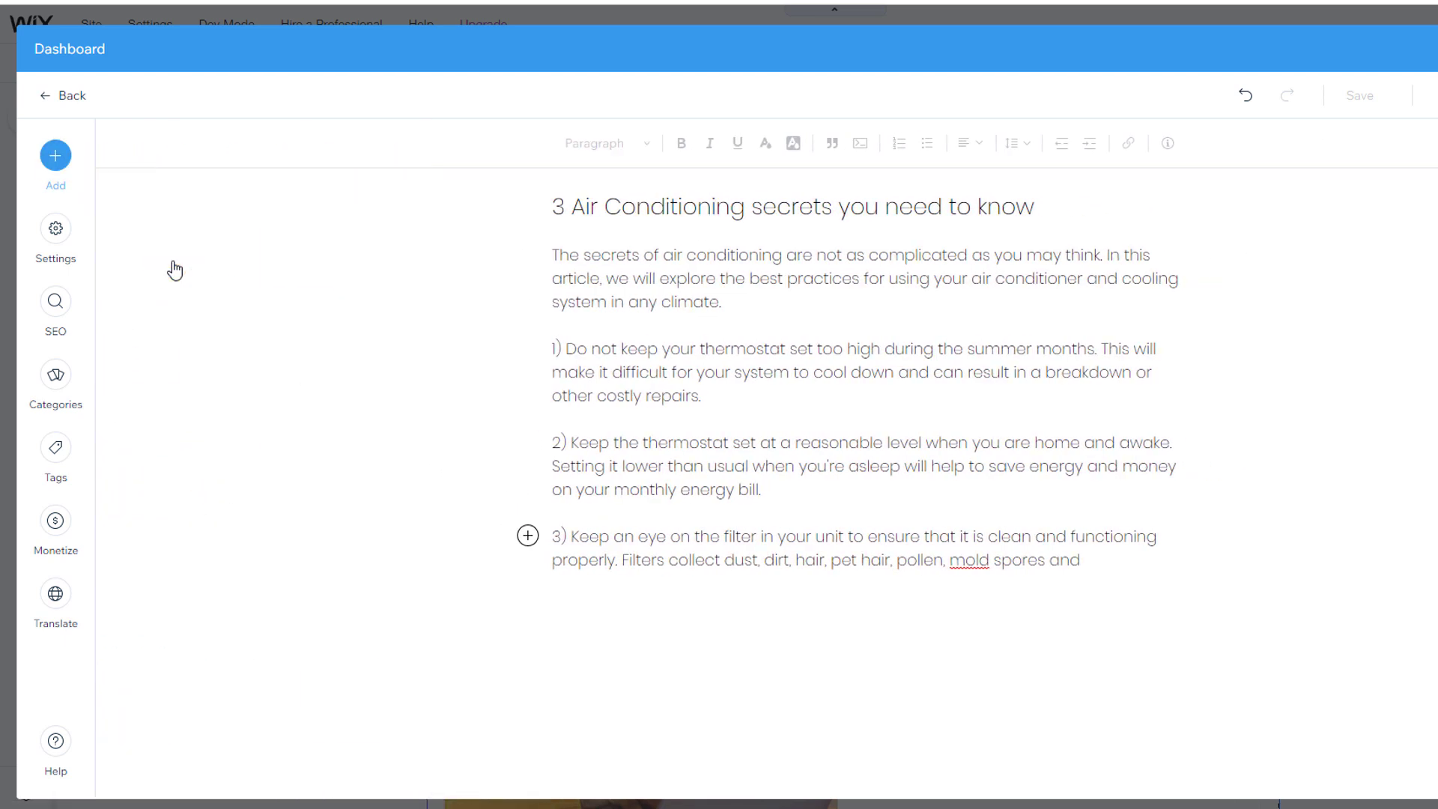
pyautogui.click(432, 133)
pyautogui.write('air conditioning')
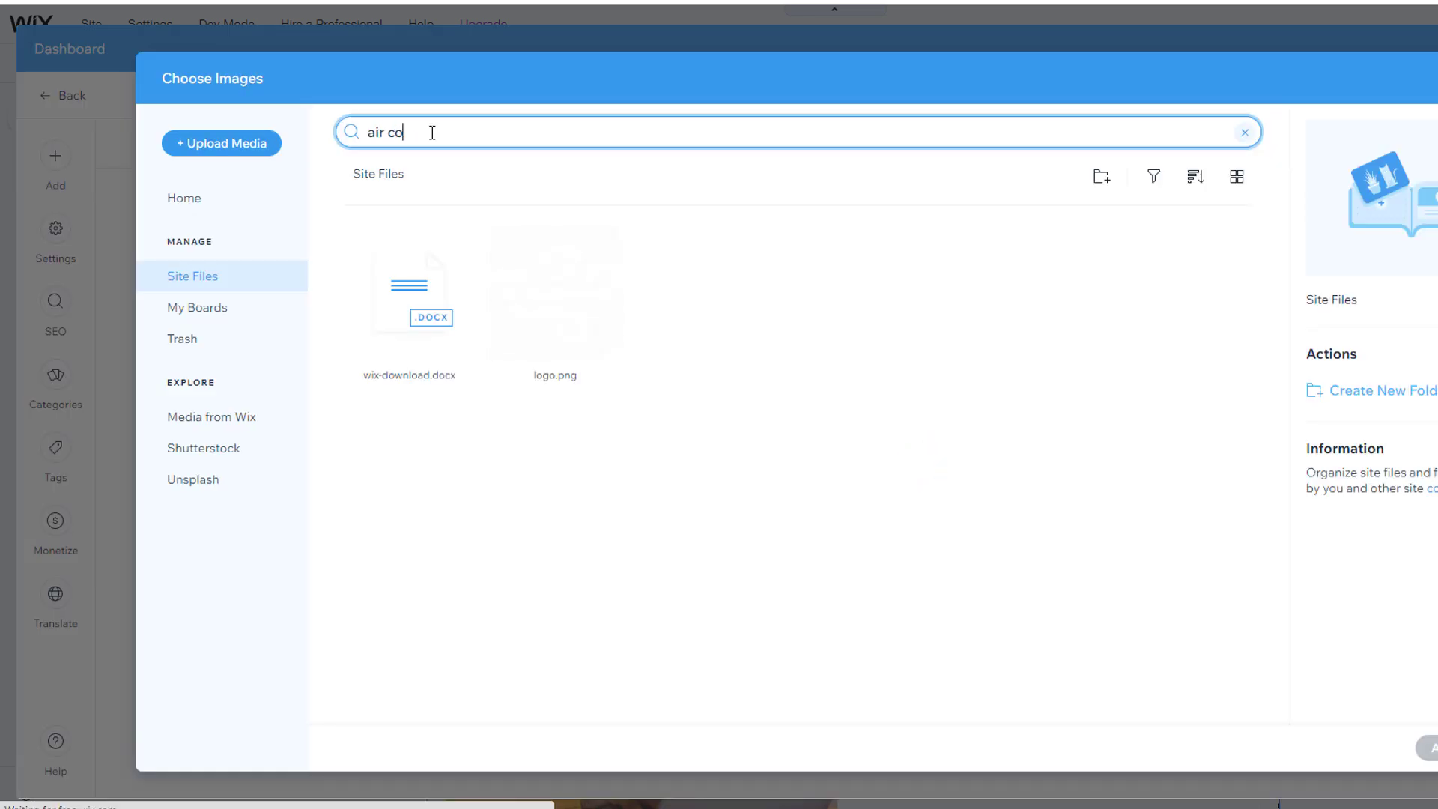
pyautogui.press('Return')
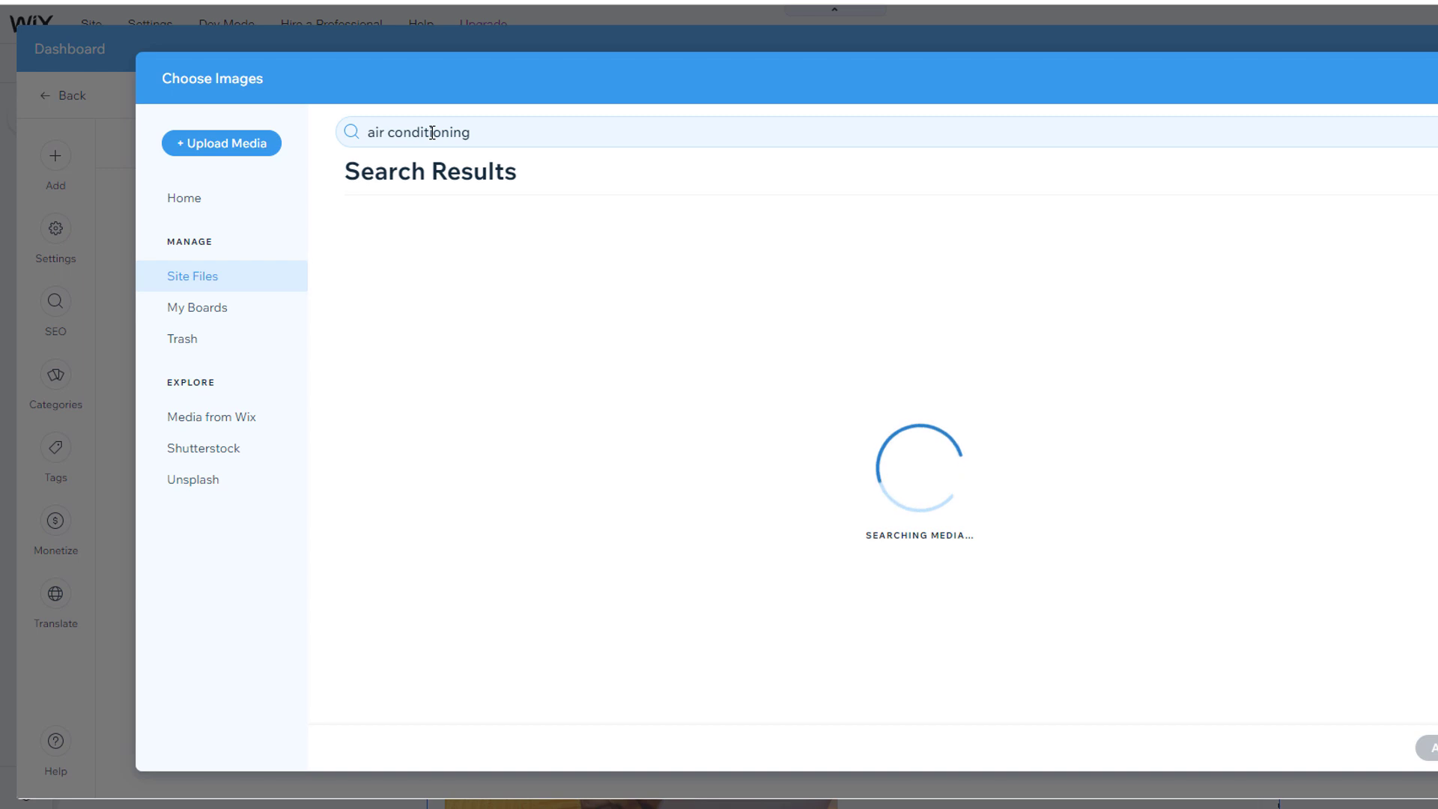
pyautogui.click(451, 419)
pyautogui.click(1426, 748)
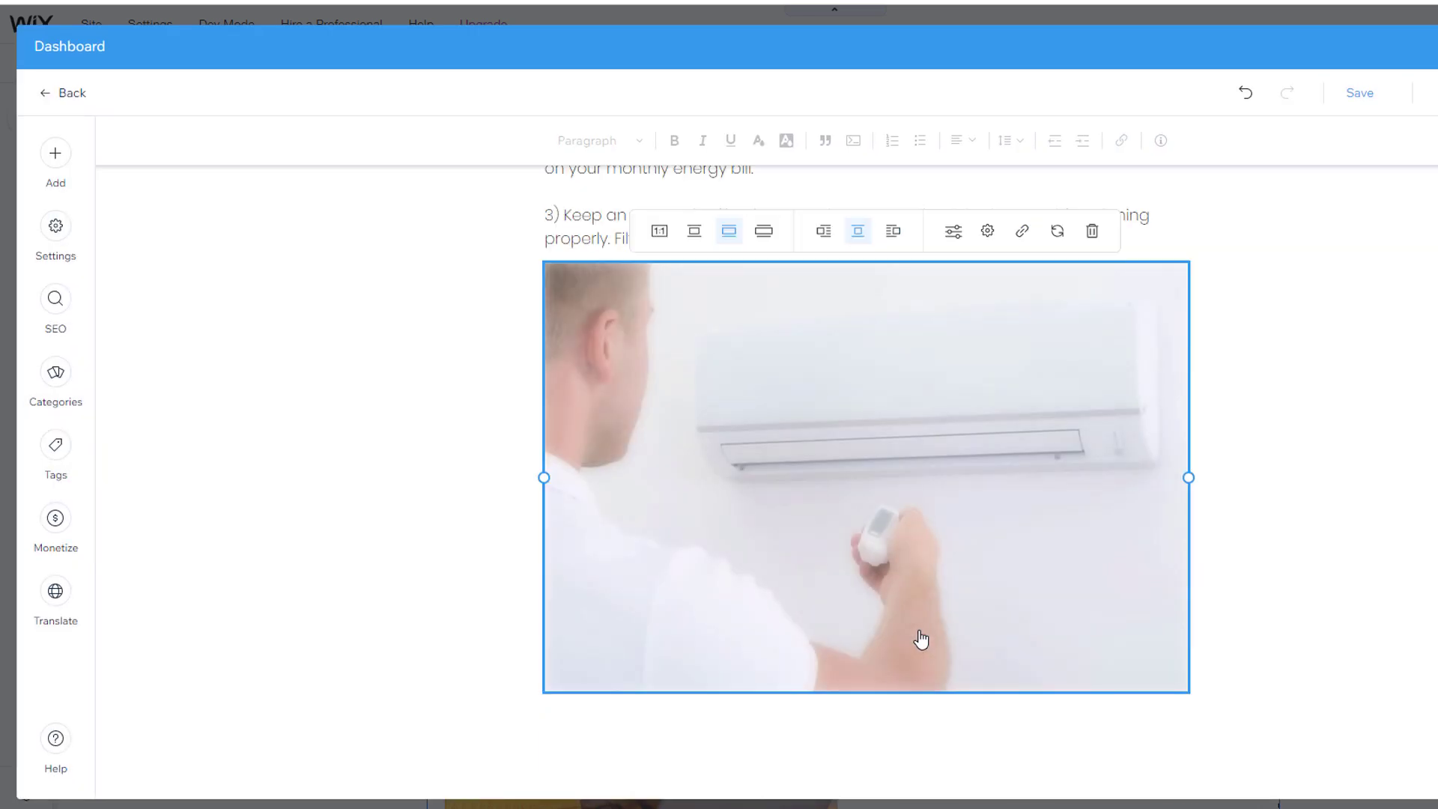
pyautogui.click(55, 371)
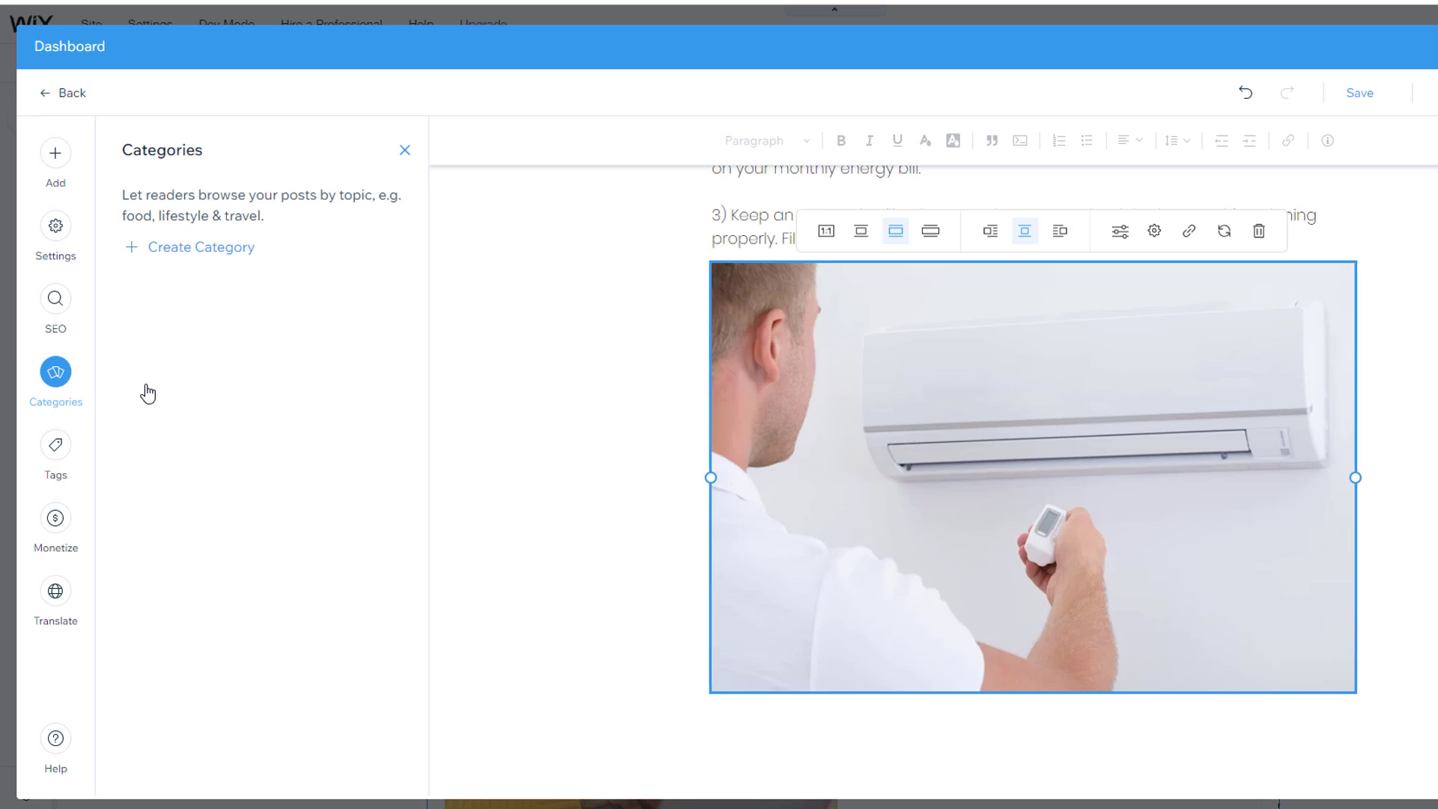
# Step: Assign the post a new 'Air Conditioning' category, review its SEO settings, and publish it
pyautogui.click(205, 250)
pyautogui.click(208, 259)
pyautogui.write('Air Conditioning')
pyautogui.click(390, 254)
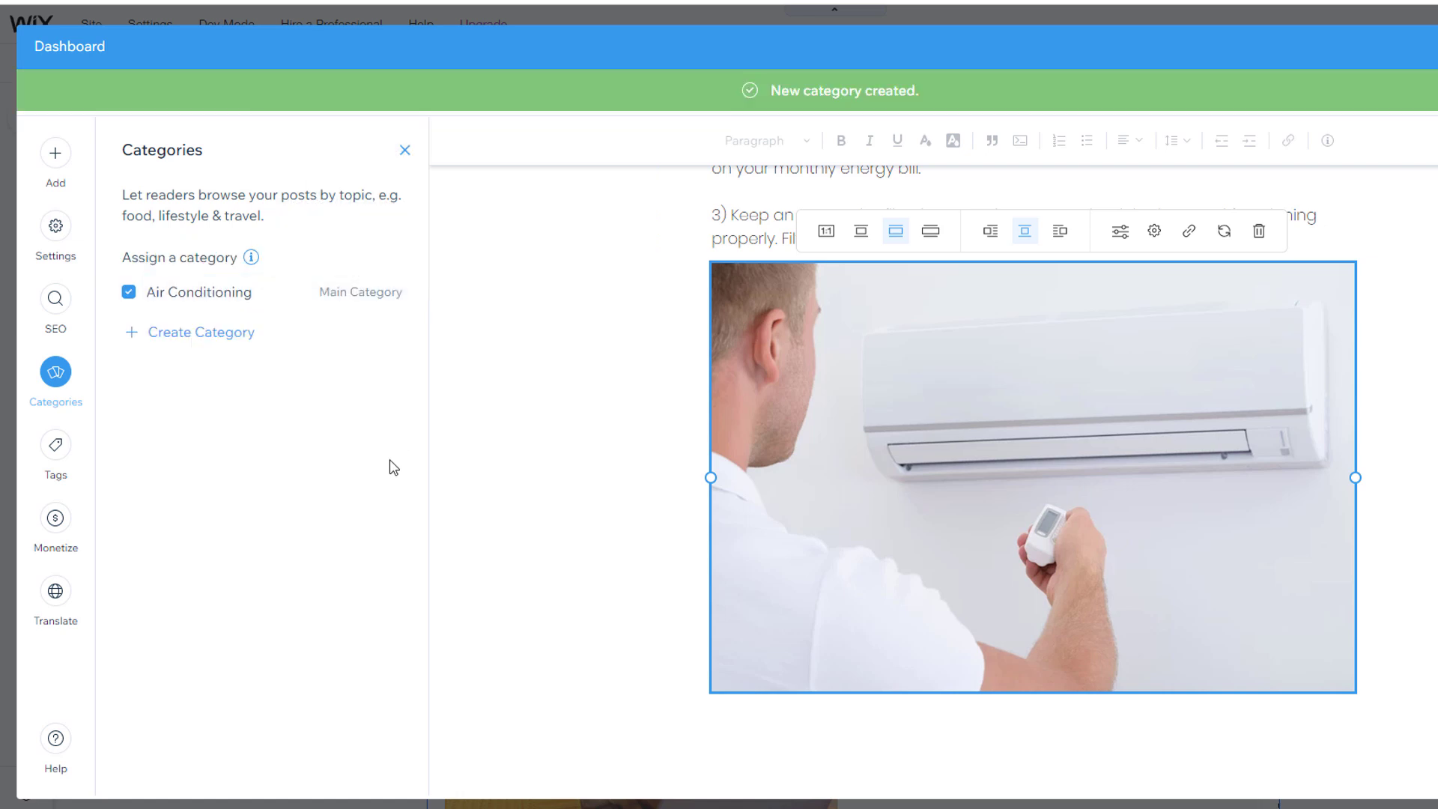
pyautogui.click(58, 302)
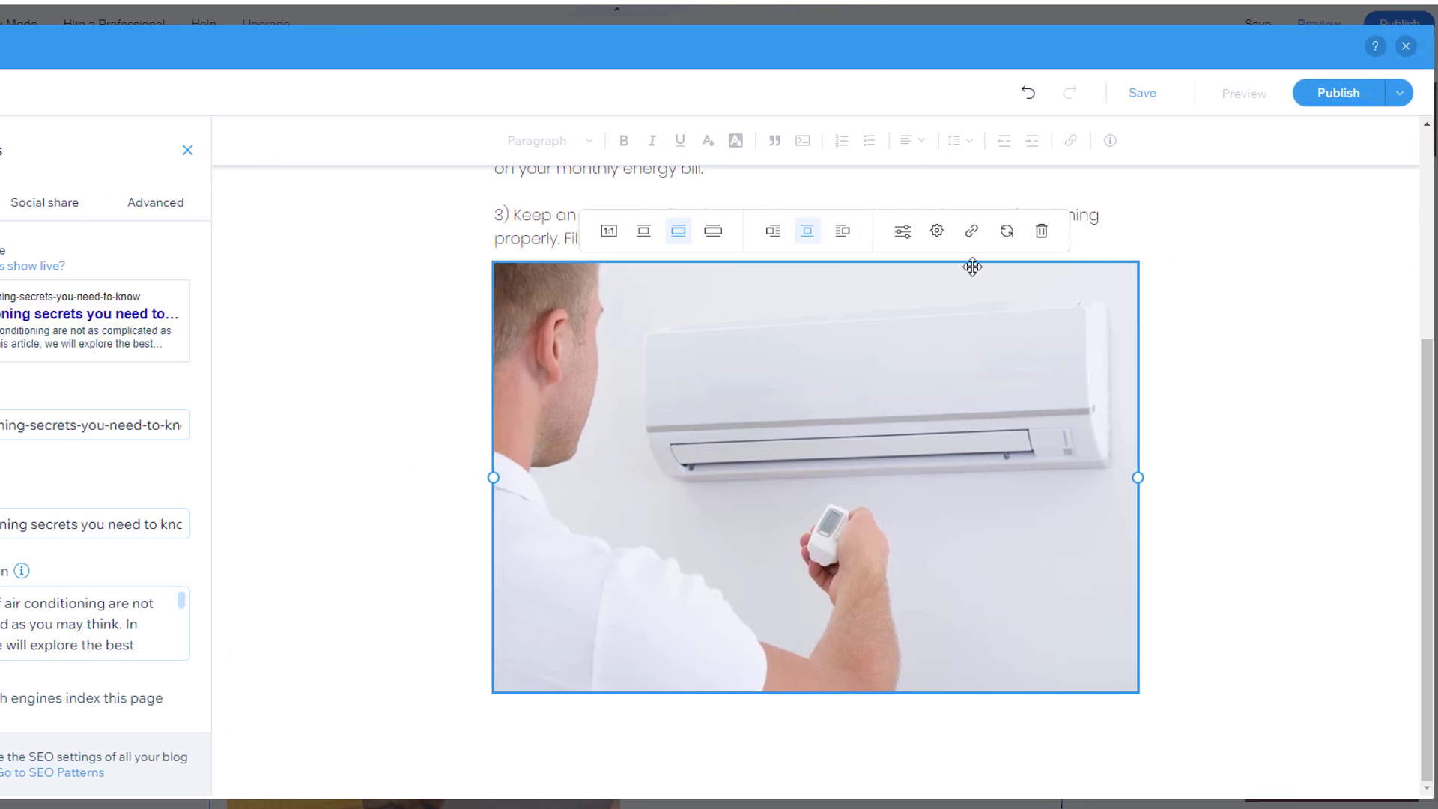
pyautogui.click(1323, 95)
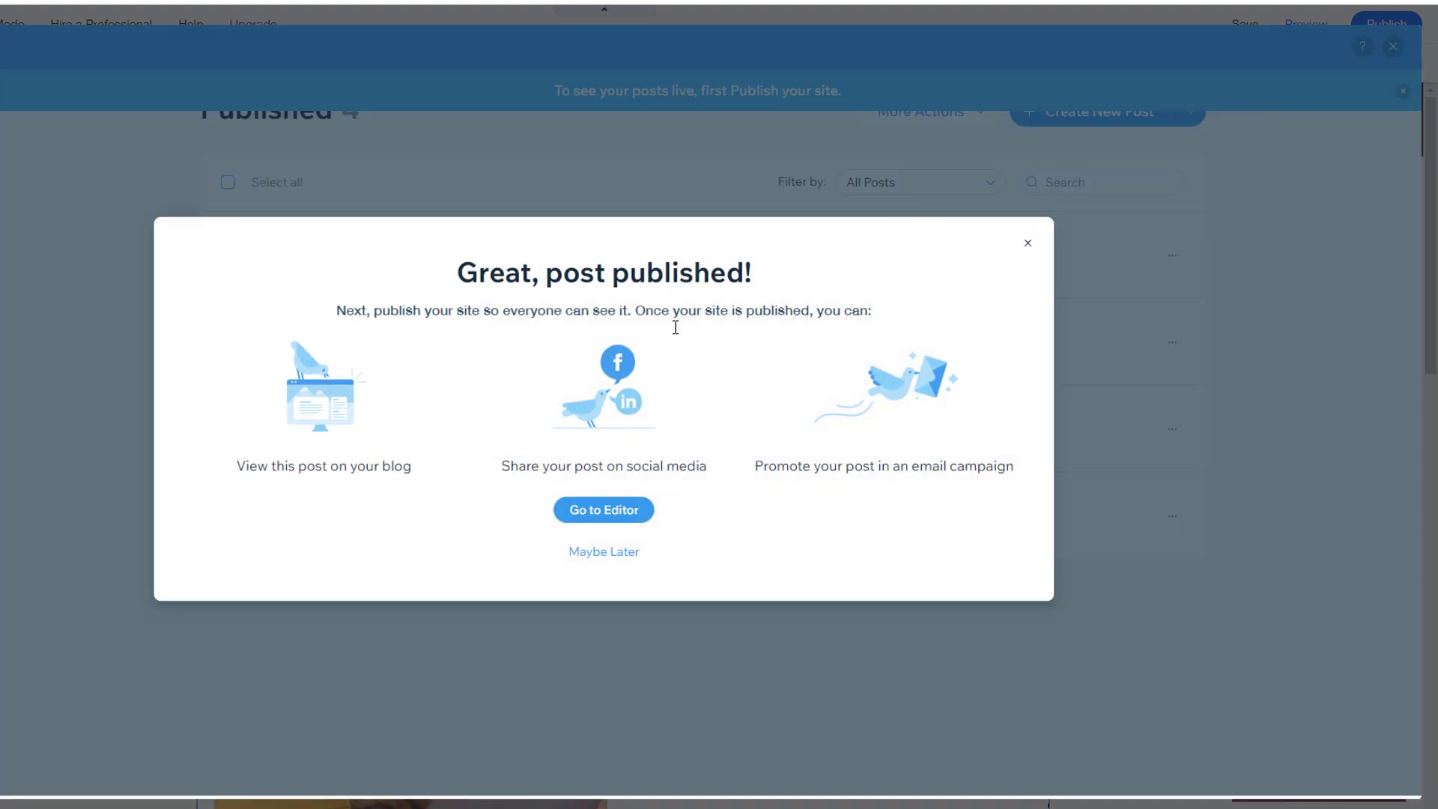
# Step: Return to the editor, switch to the Blog page, and open Manage Posts for the feed
pyautogui.click(604, 510)
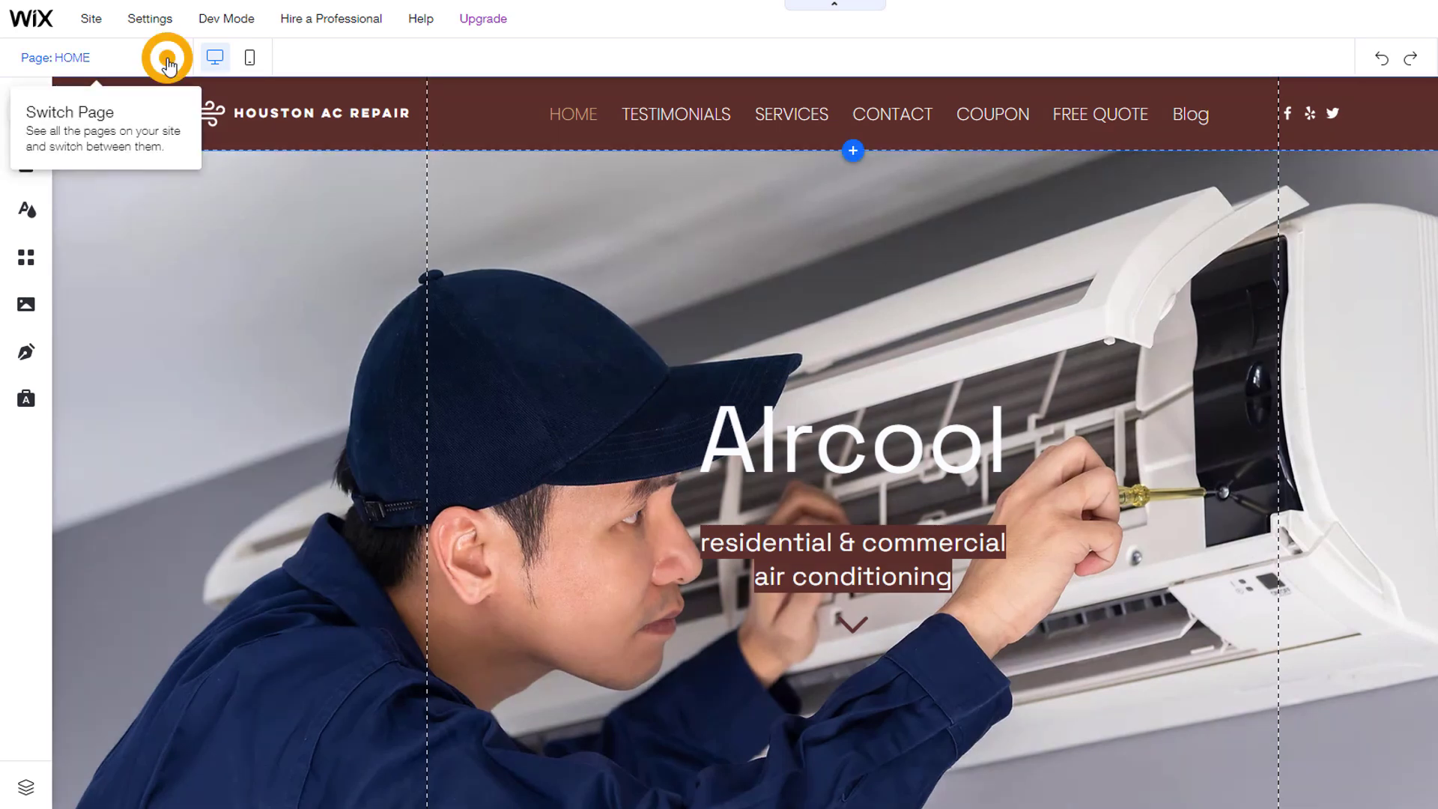
pyautogui.click(166, 56)
pyautogui.click(41, 240)
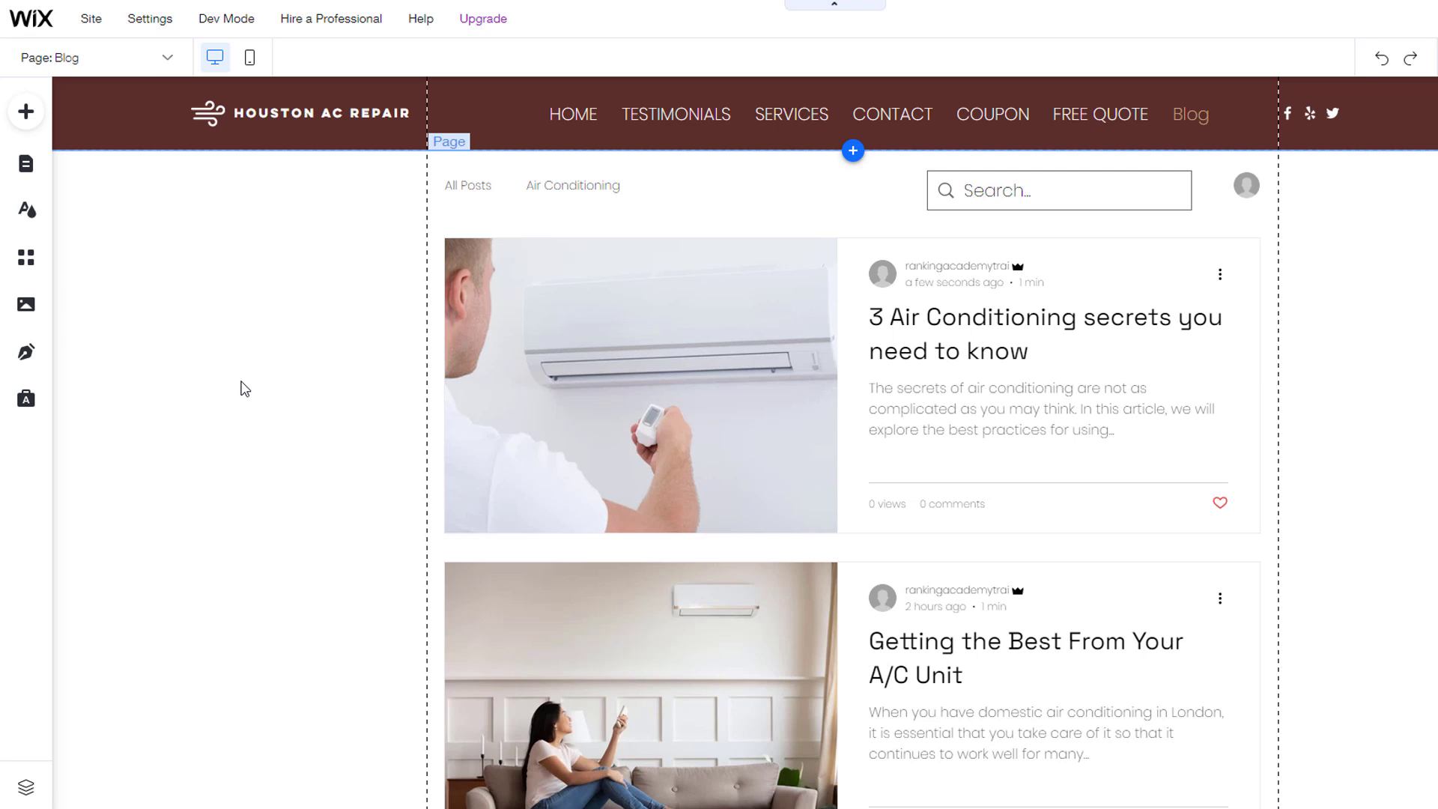
pyautogui.click(1081, 434)
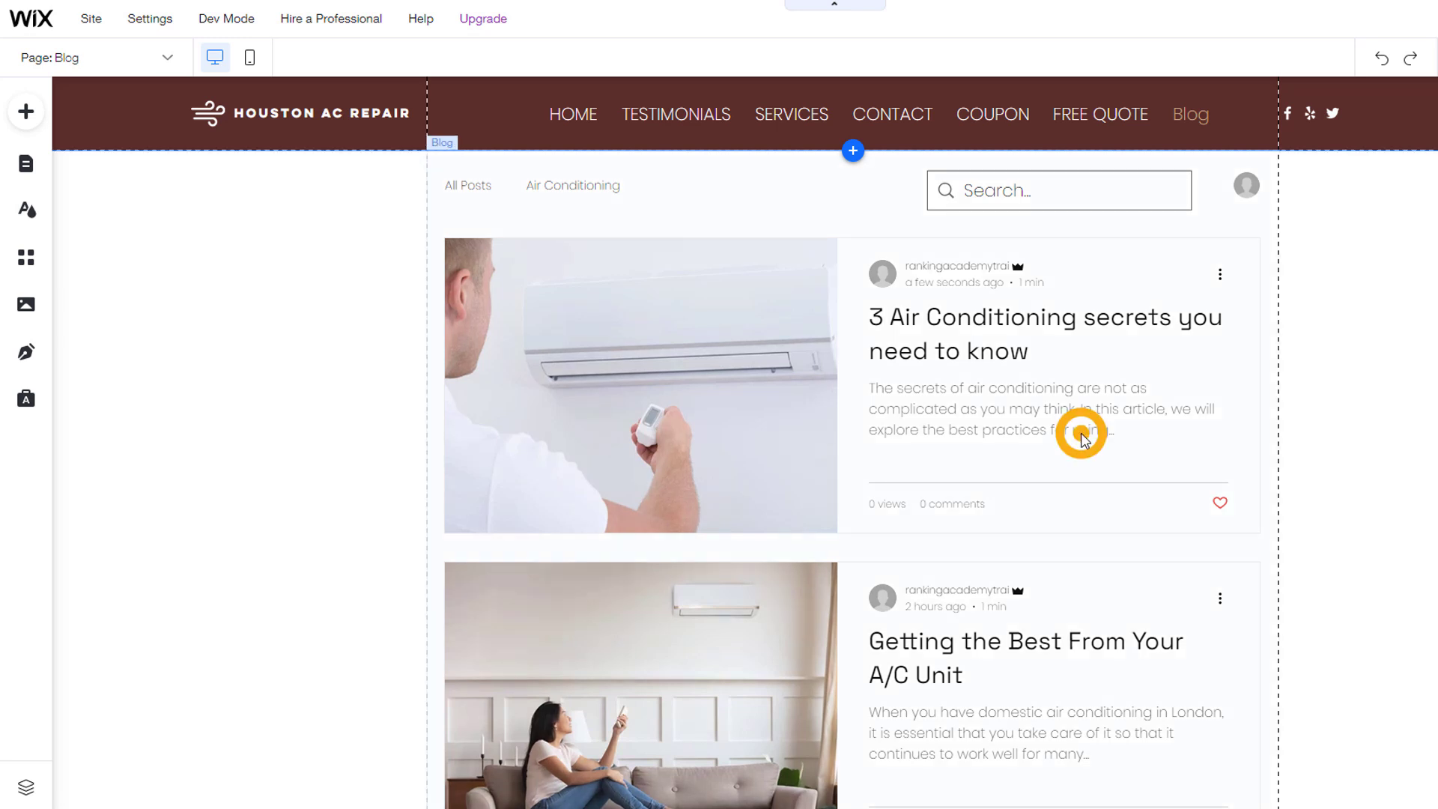
pyautogui.click(1086, 392)
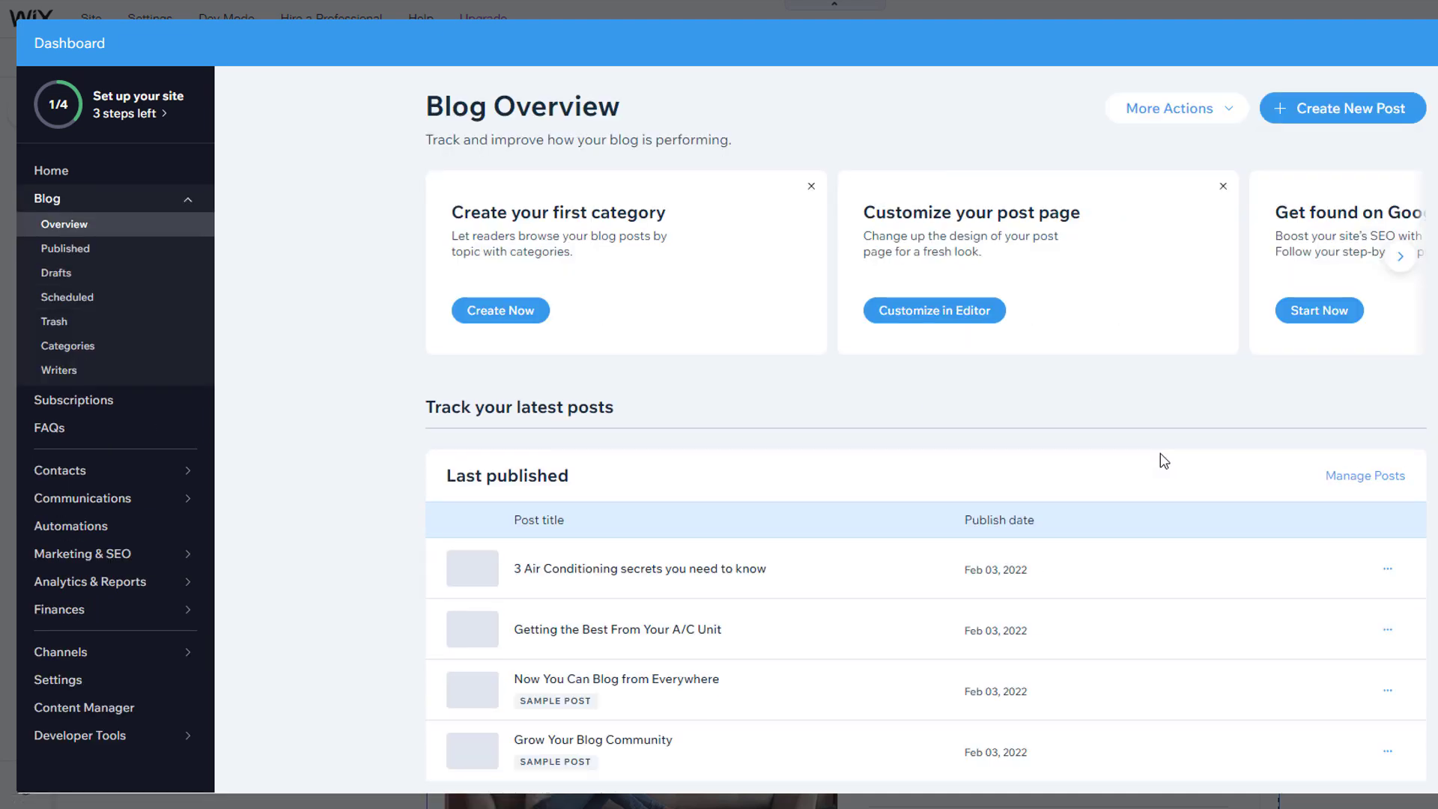
# Step: Move the sample post 'Now You Can Blog from Everywhere' to trash and close the dashboard
pyautogui.scroll(-1, 1199, 472)
pyautogui.scroll(-2, 1212, 476)
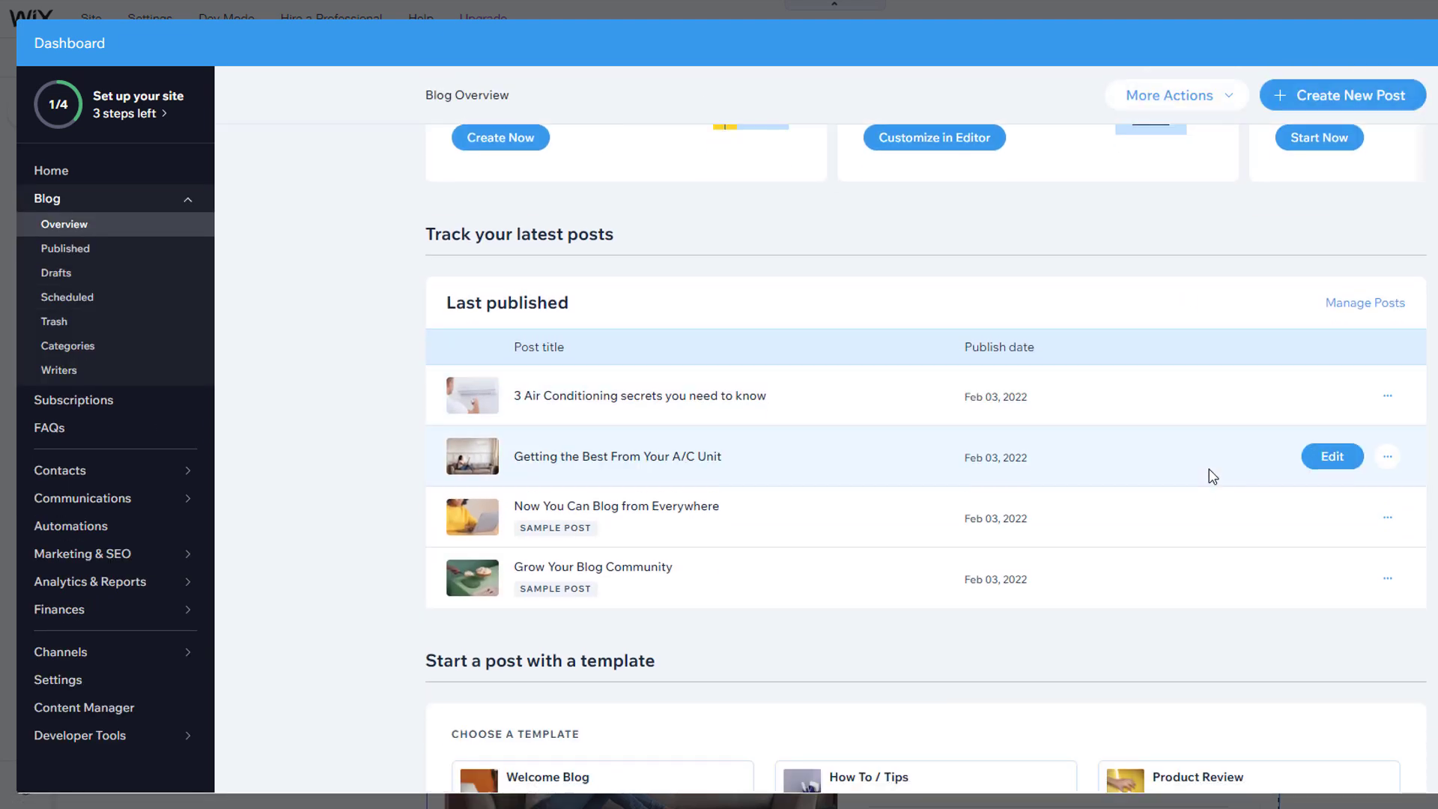
pyautogui.click(1387, 517)
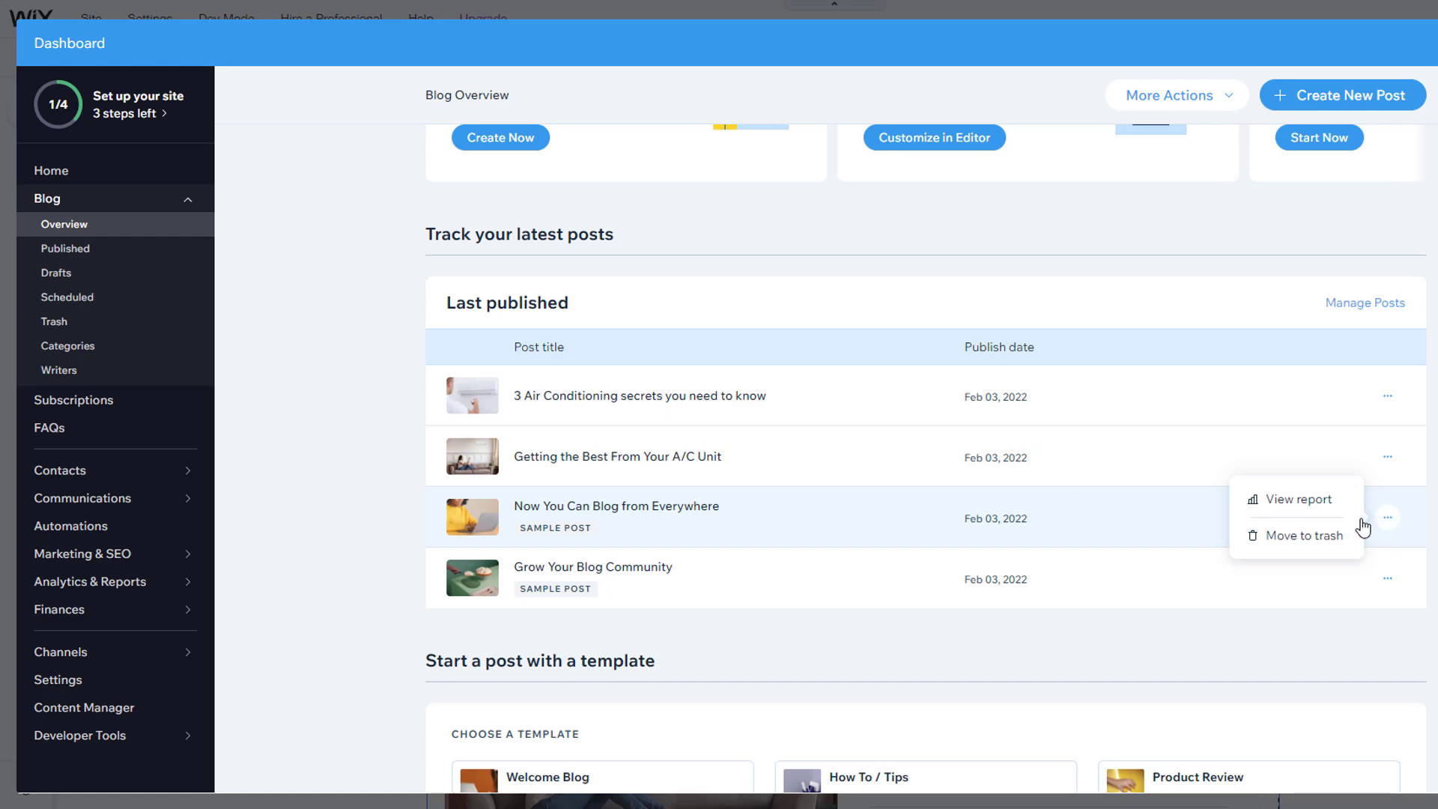
pyautogui.click(1340, 535)
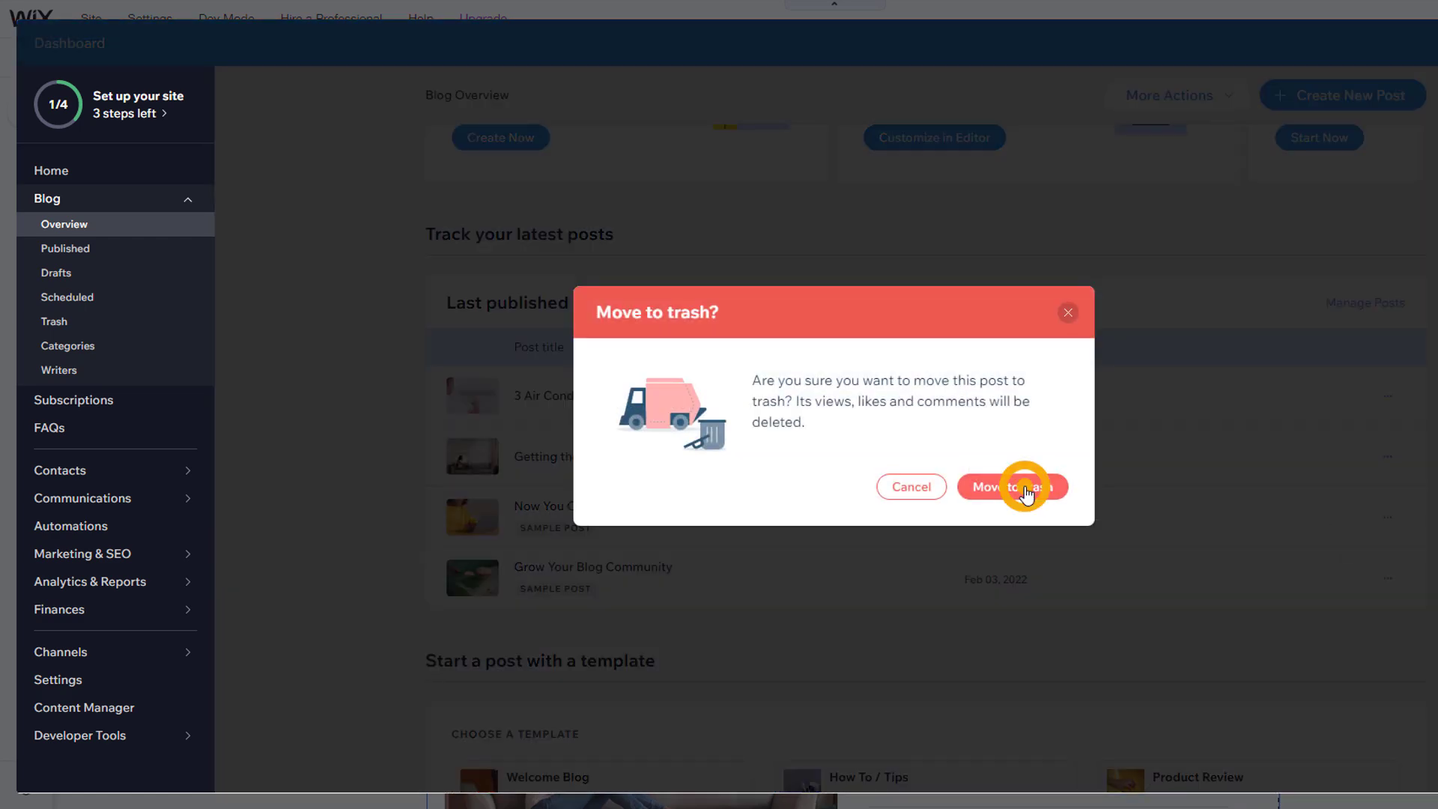
pyautogui.click(1026, 490)
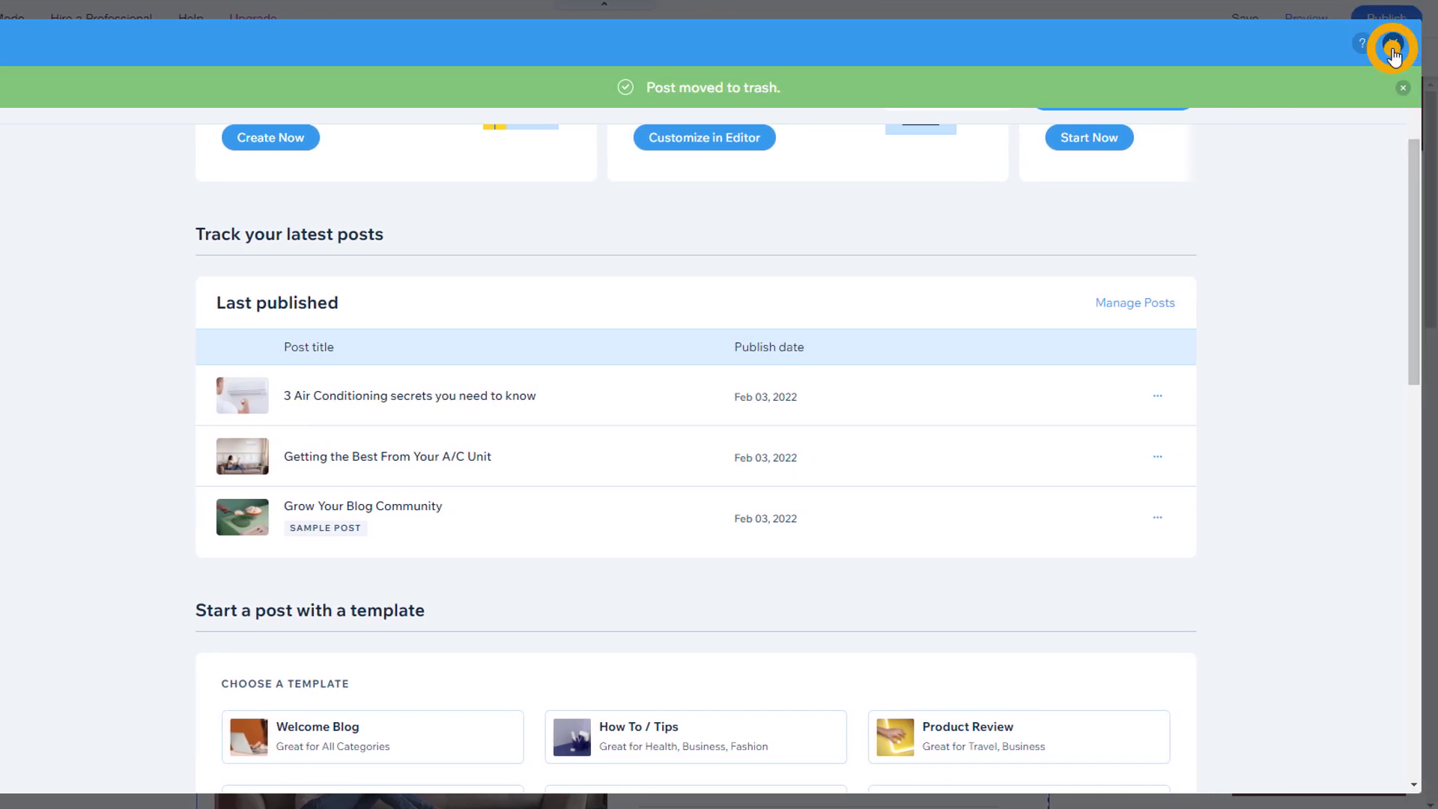
pyautogui.click(1392, 49)
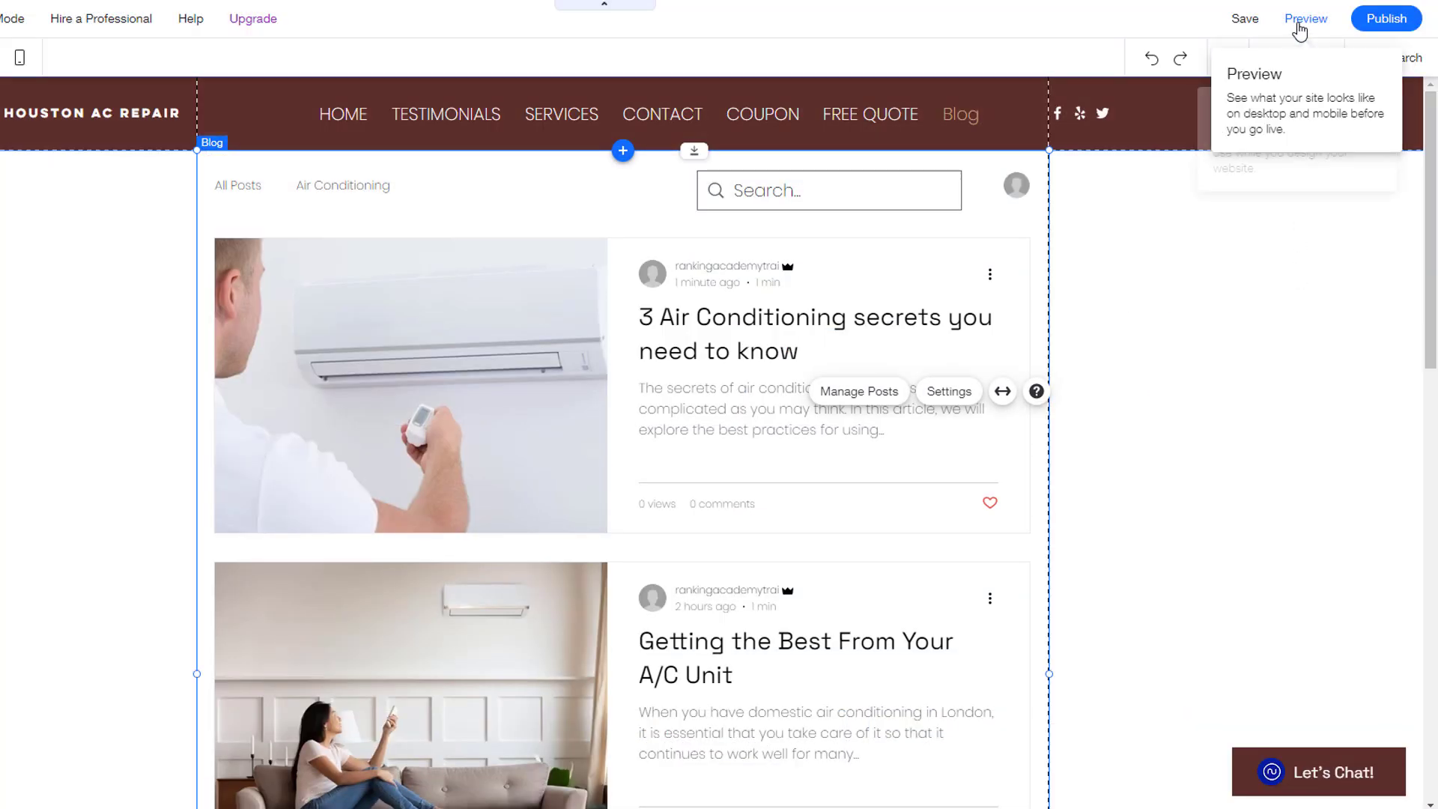
# Step: Preview the Blog page to check the new post appears at the top
pyautogui.click(1301, 22)
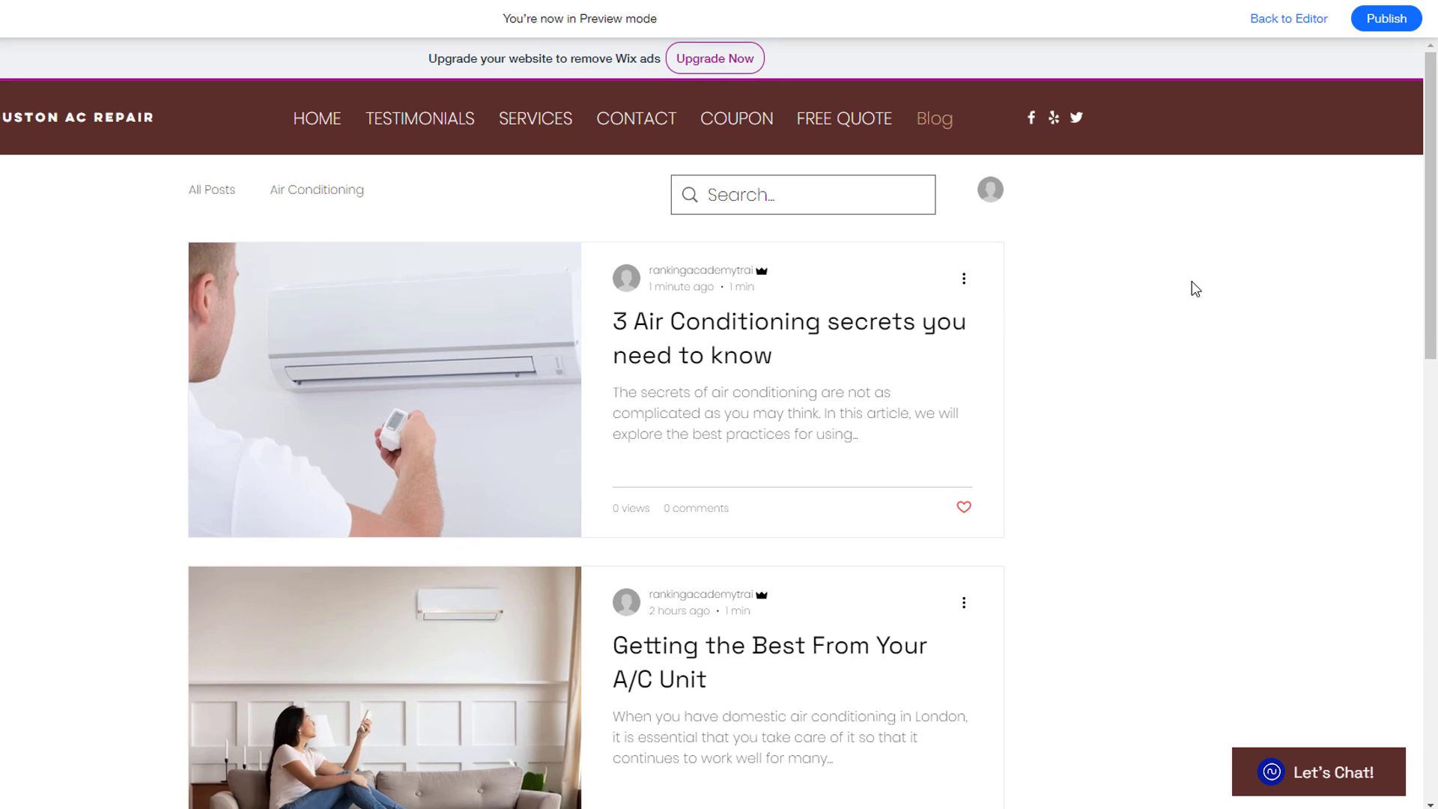
pyautogui.scroll(-9, 1090, 453)
pyautogui.scroll(7, 1090, 453)
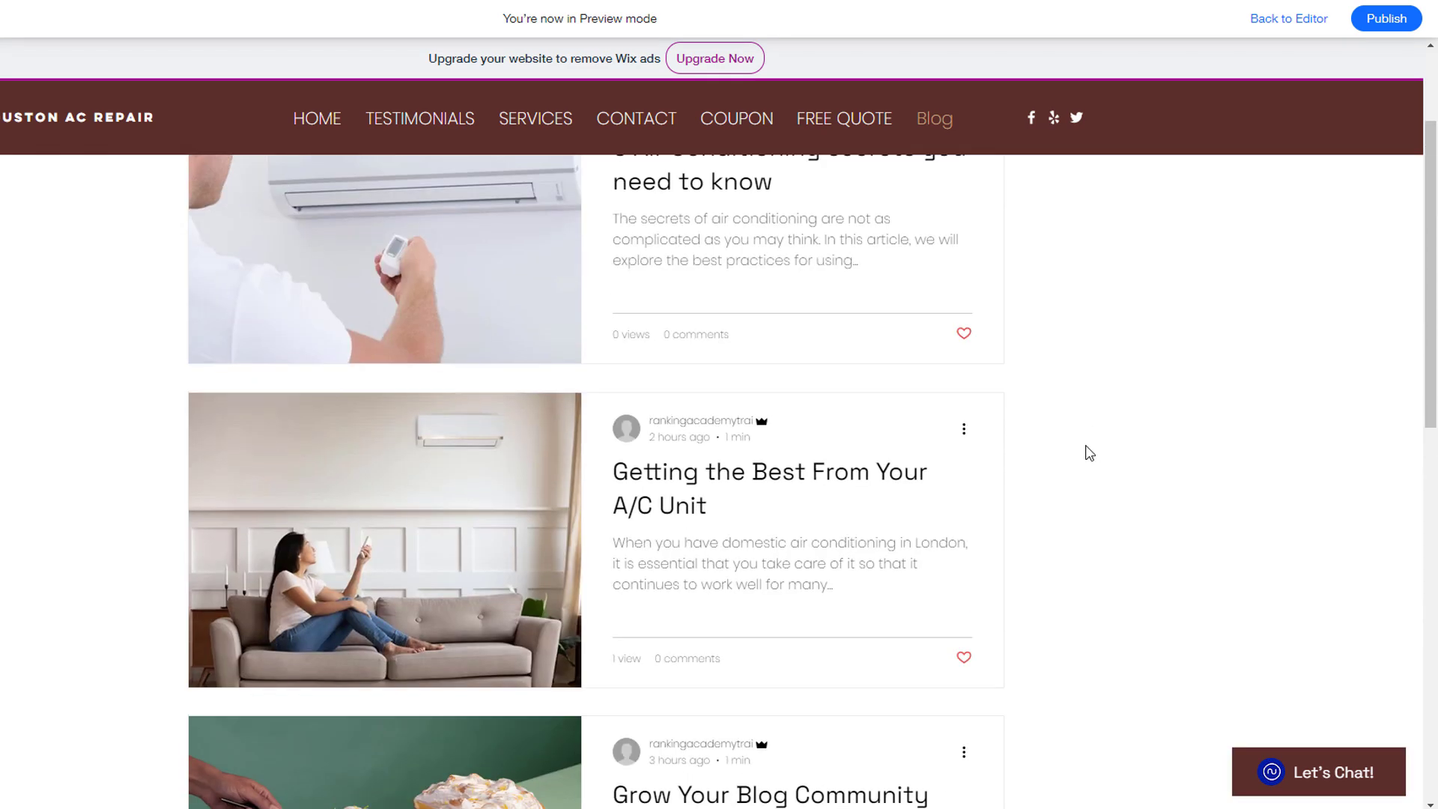
pyautogui.scroll(2, 1090, 453)
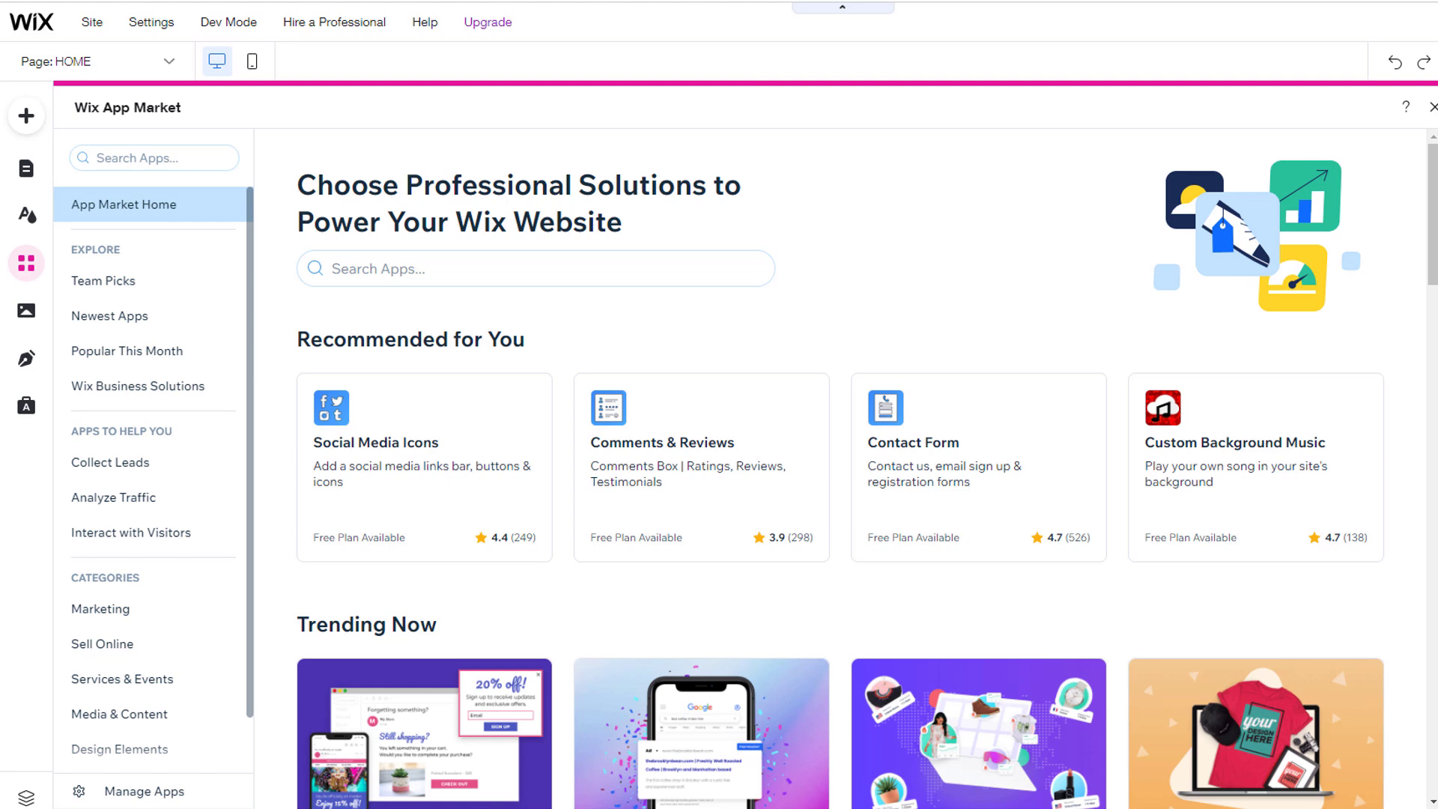
# Step: Browse the App Market's New, Analytics and Marketing categories and the Social Media Icons app
pyautogui.moveTo(1433, 170); pyautogui.dragTo(1432, 382)
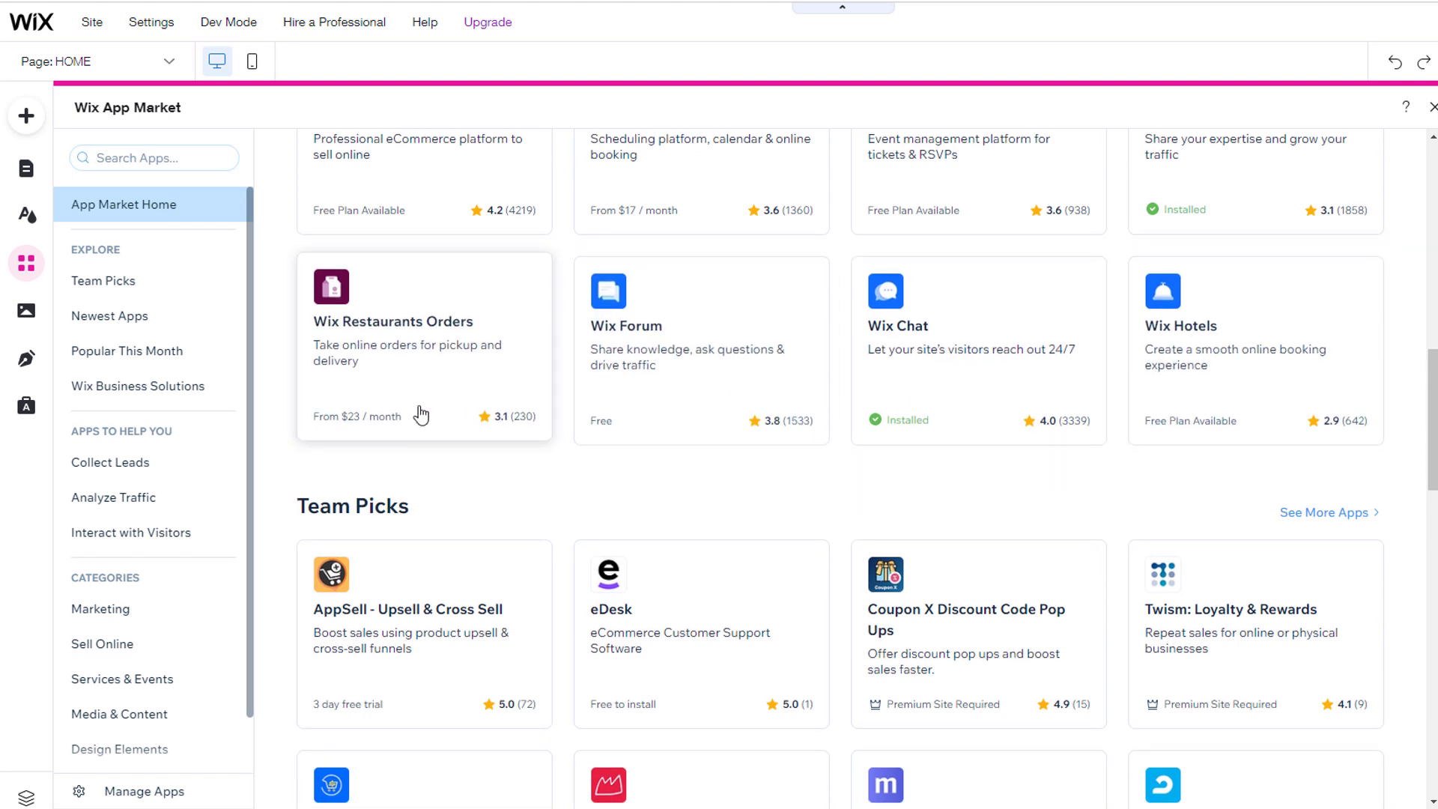
pyautogui.click(133, 328)
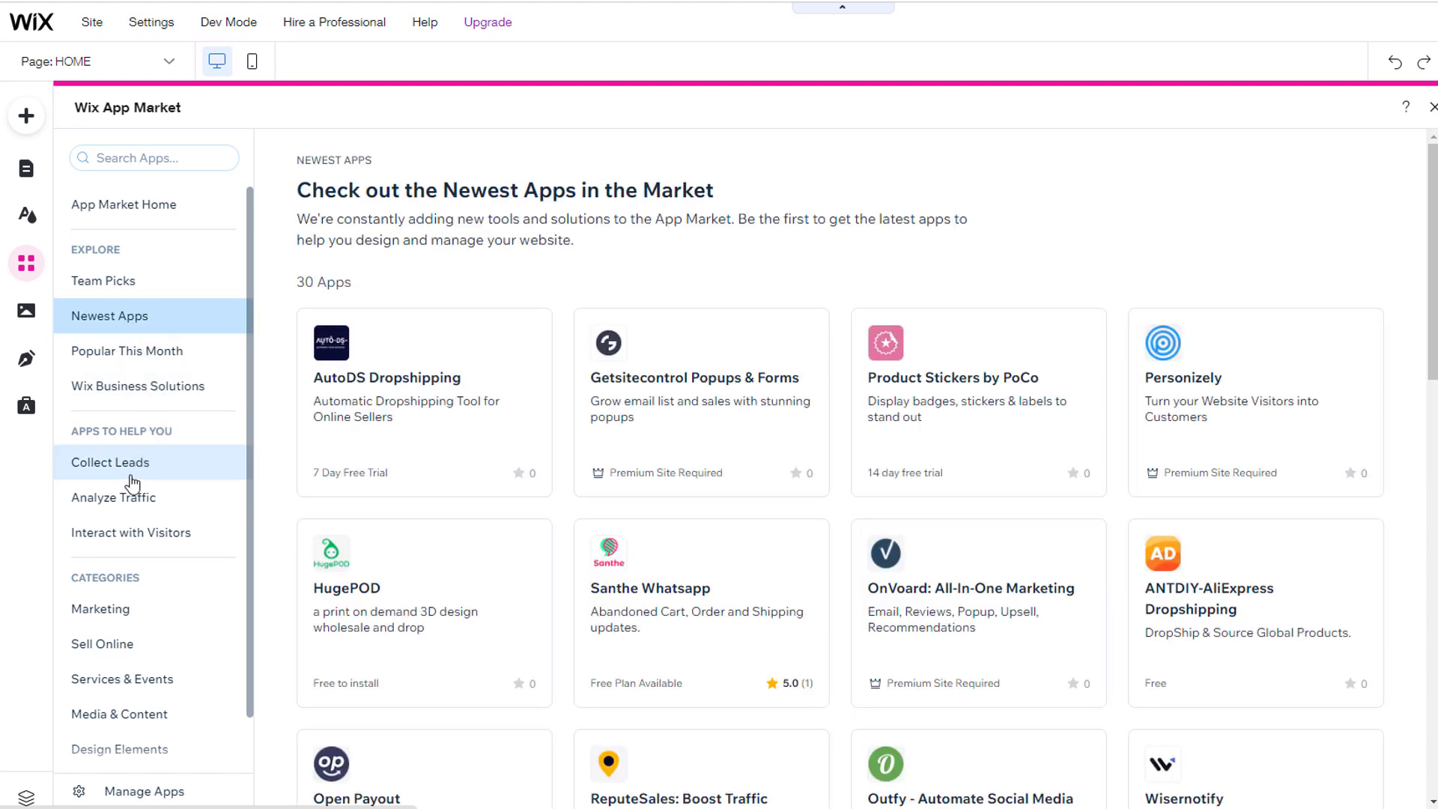
pyautogui.click(129, 499)
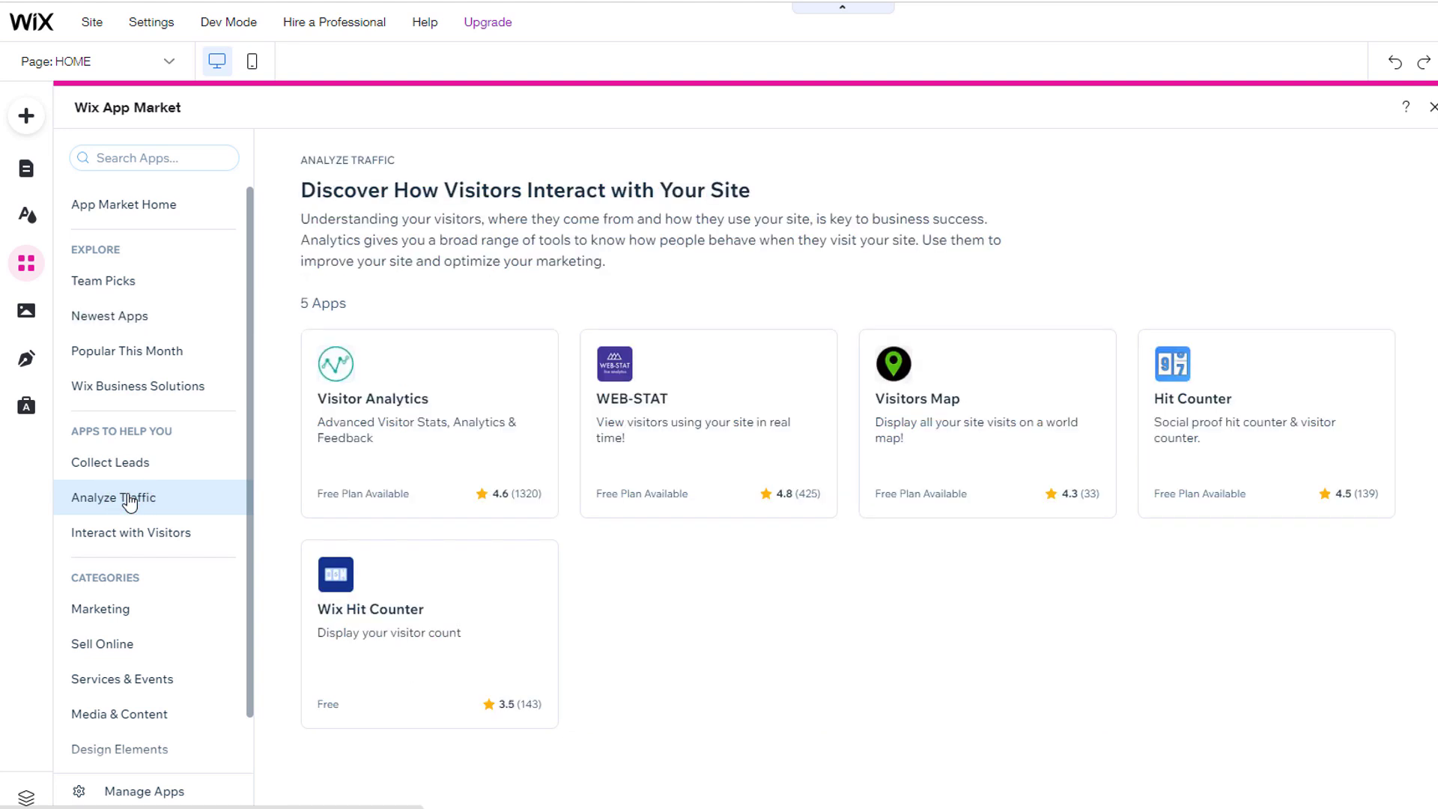
pyautogui.click(107, 609)
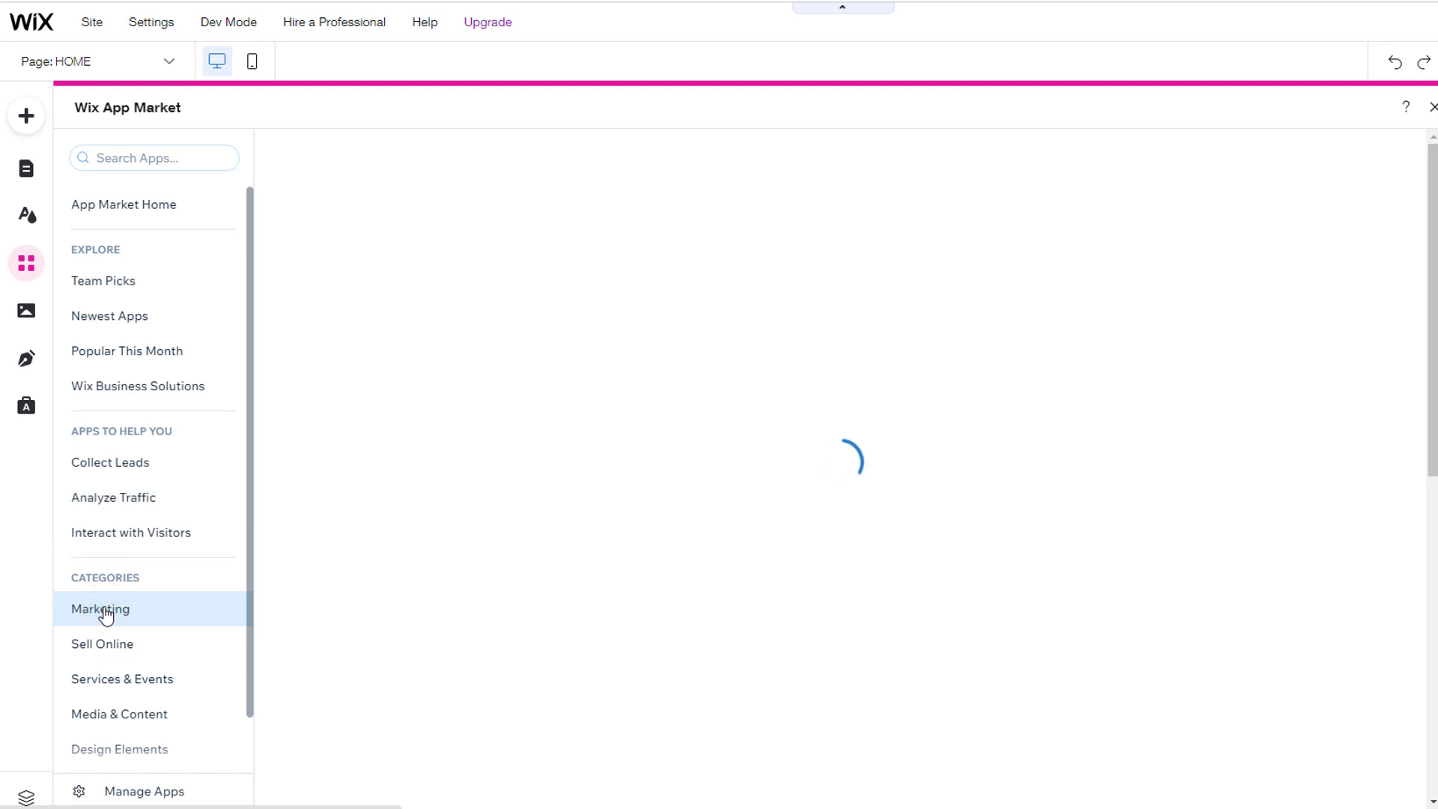
pyautogui.click(11, 274)
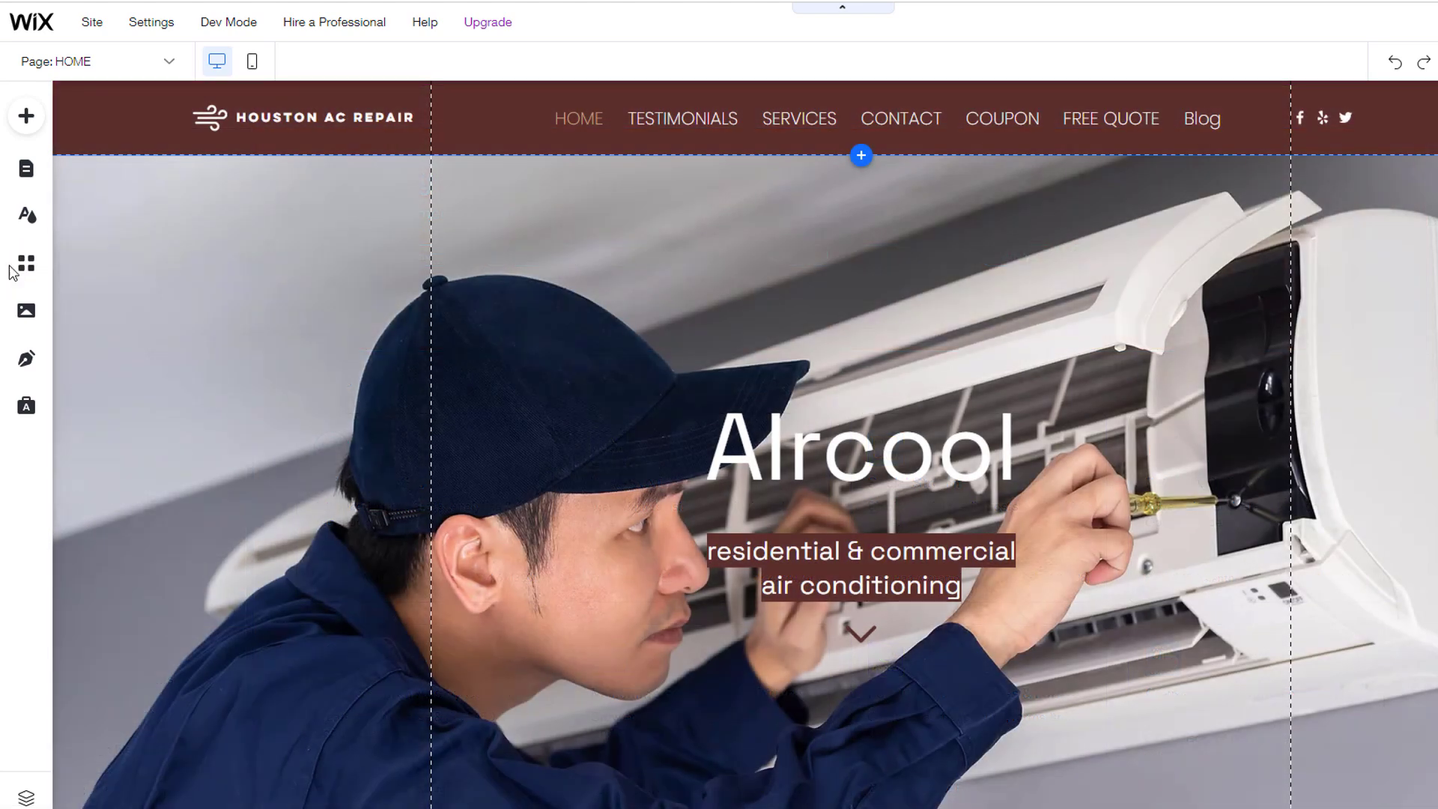
pyautogui.click(25, 264)
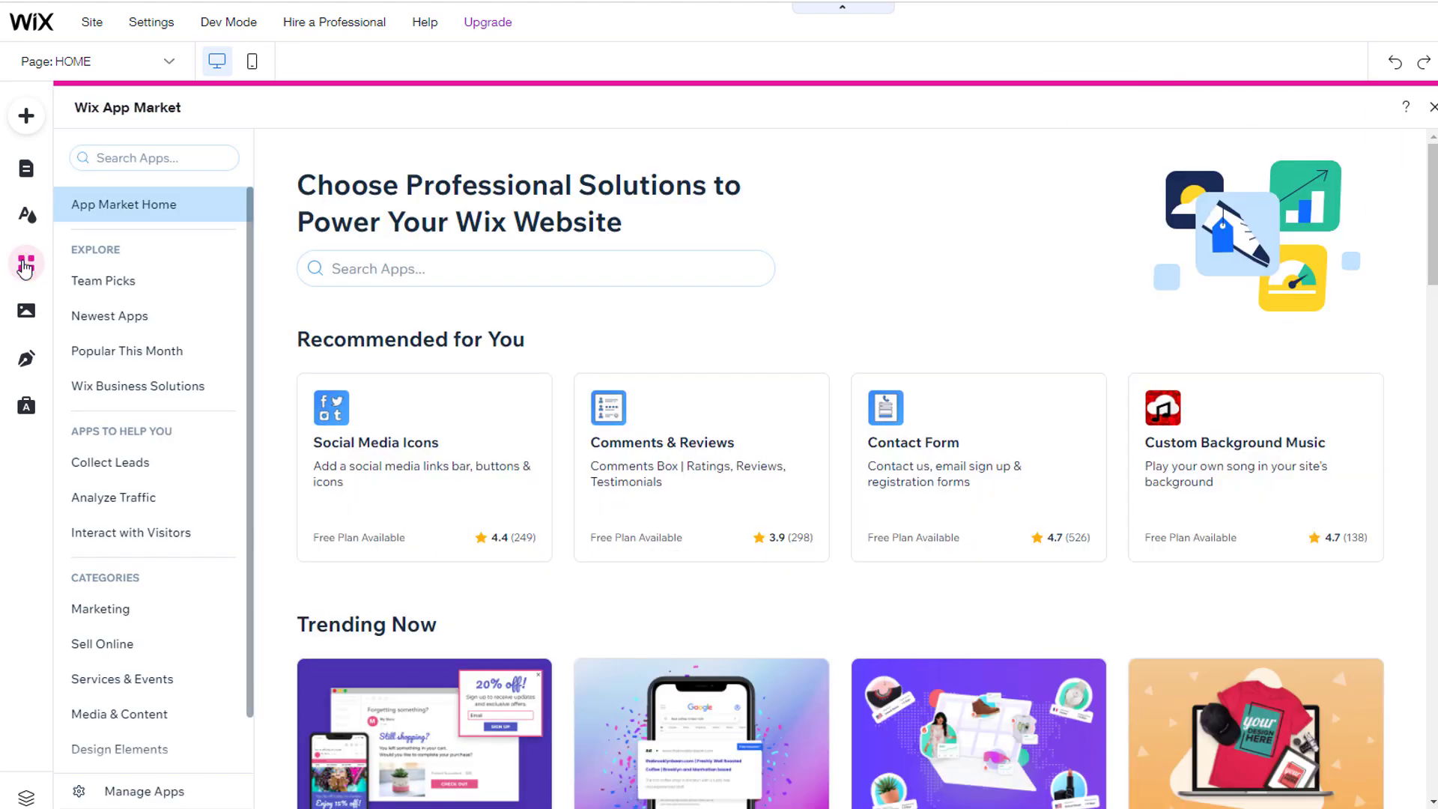
pyautogui.scroll(-5, 572, 488)
pyautogui.scroll(5, 577, 488)
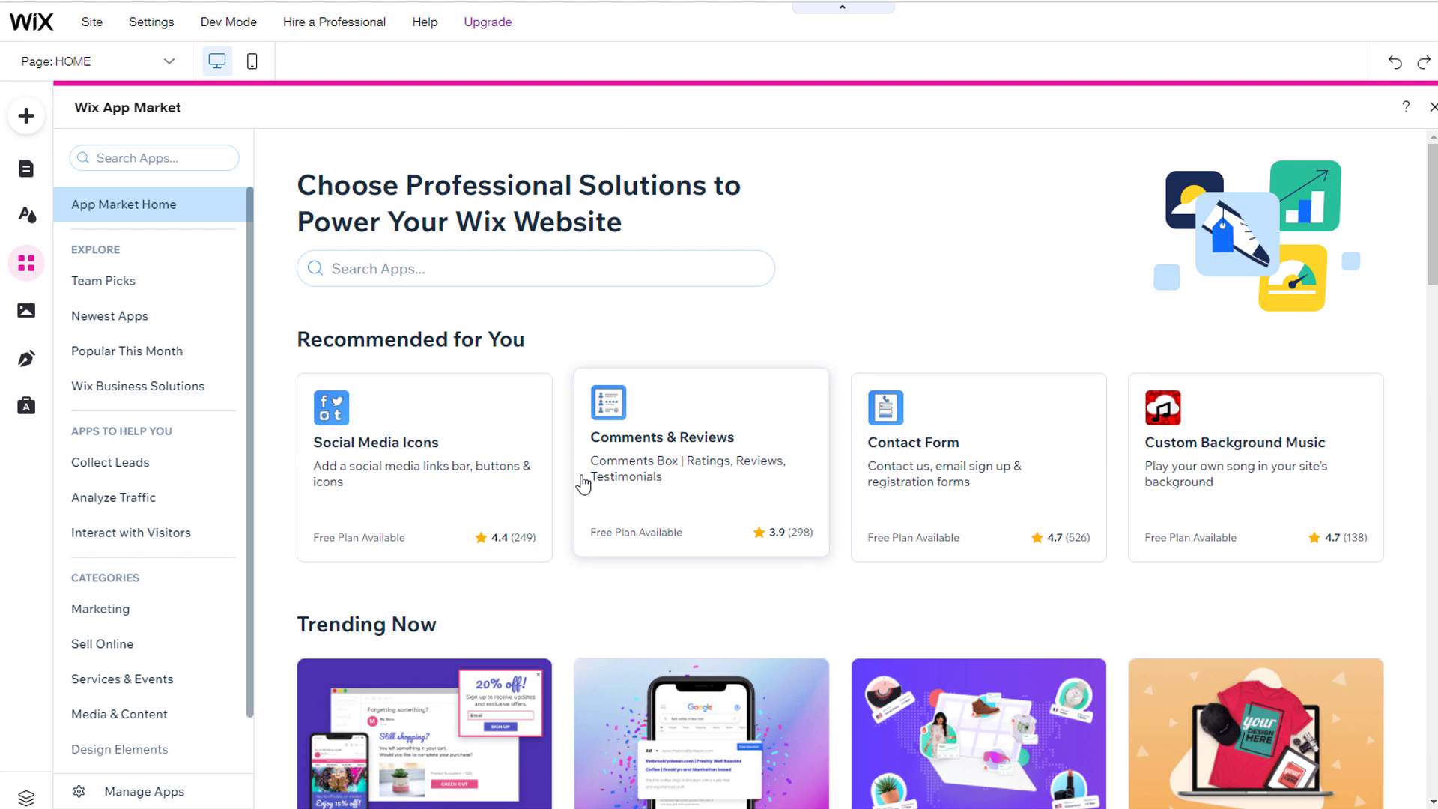
pyautogui.click(462, 477)
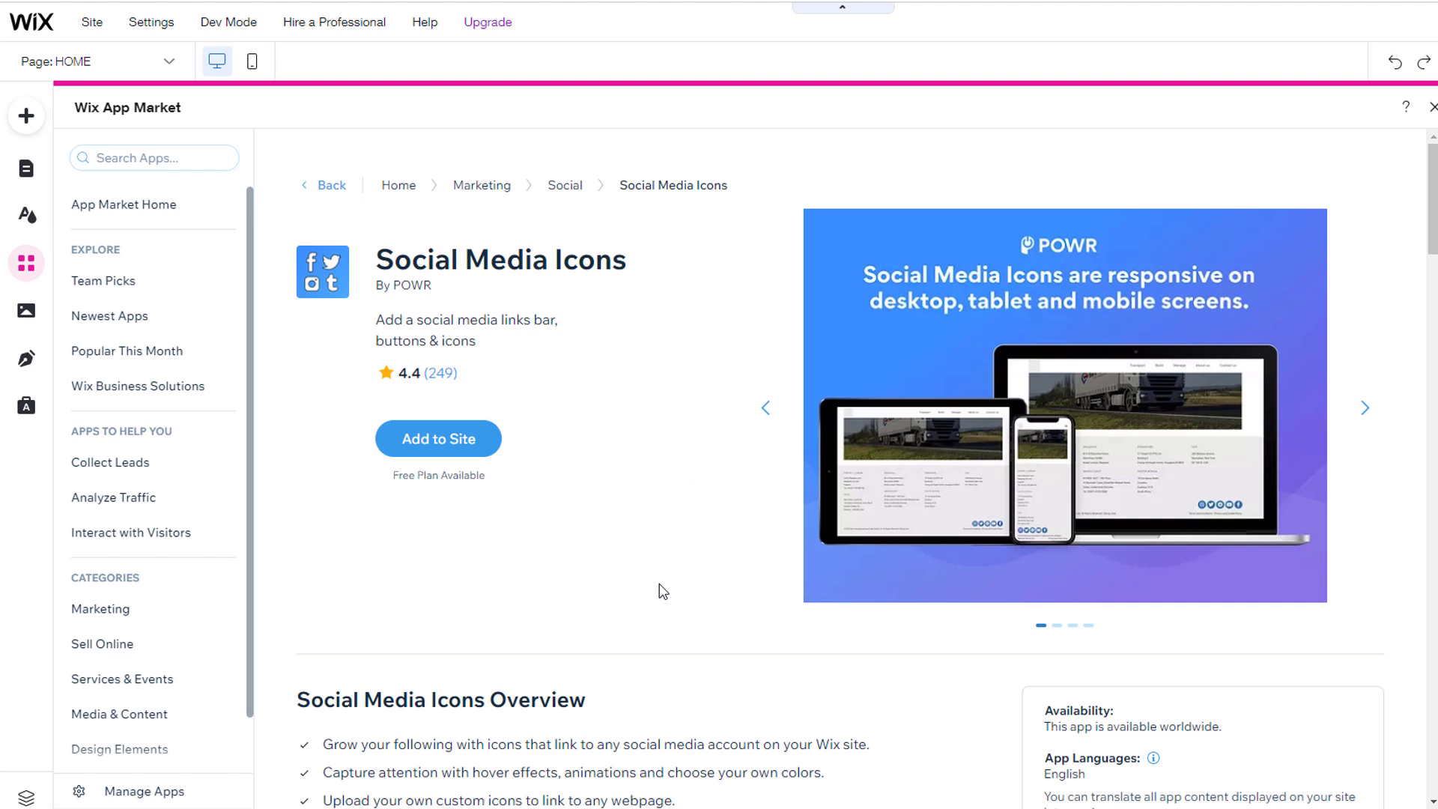
pyautogui.scroll(-3, 663, 592)
pyautogui.scroll(3, 663, 592)
# Step: Search 'instagram feed', add the Instagram Feed app, and move its widget lower on the page
pyautogui.click(158, 158)
pyautogui.write('instagram feed')
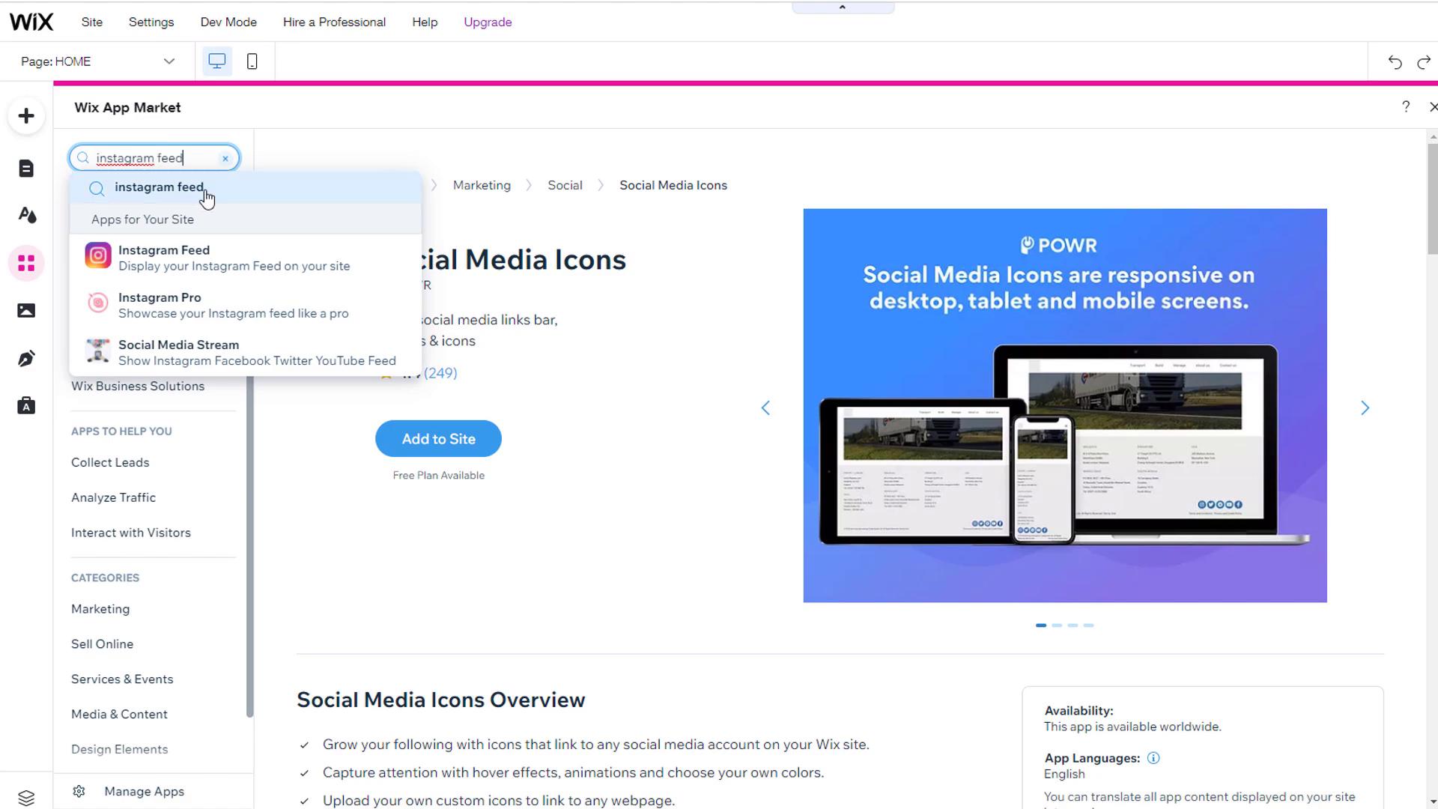
pyautogui.click(203, 187)
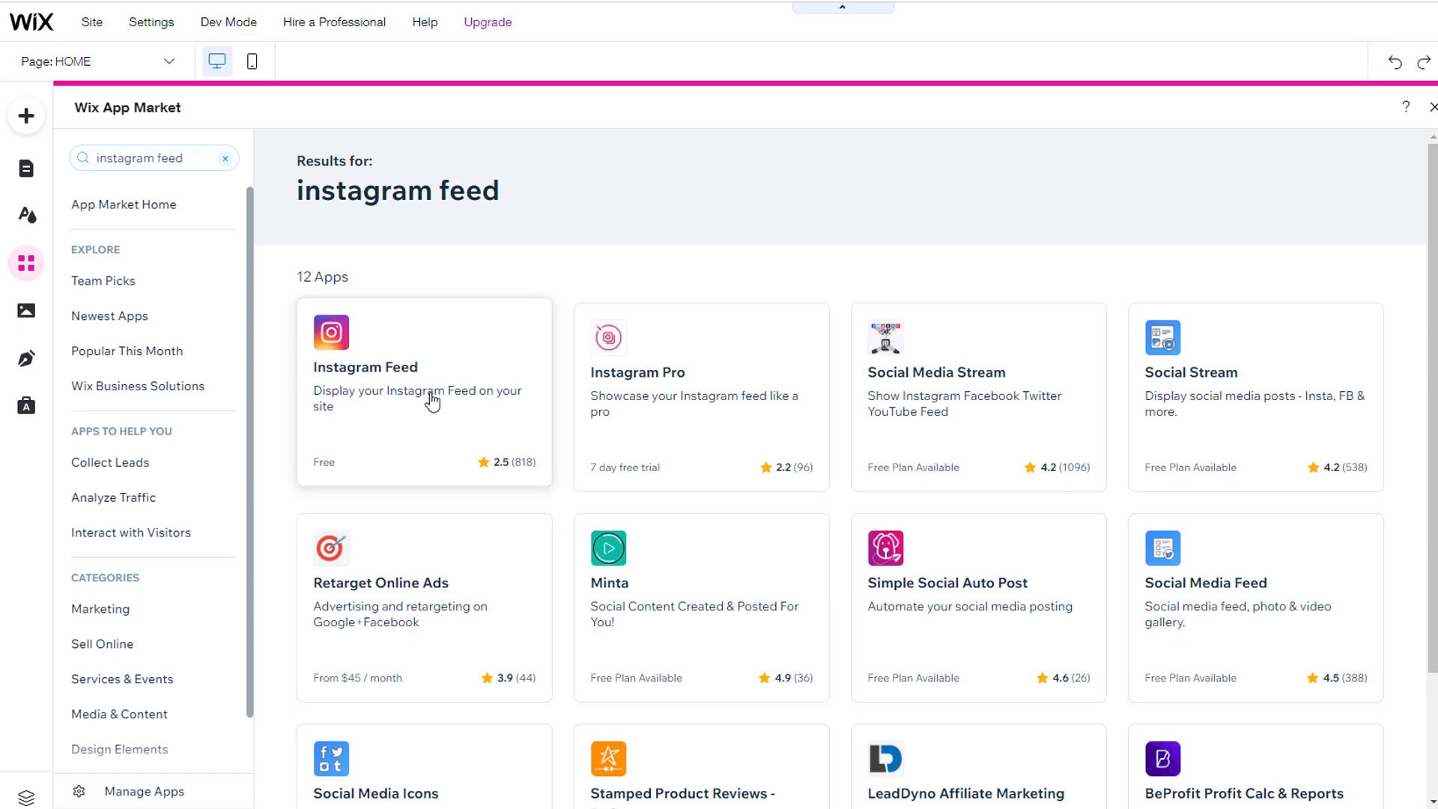
pyautogui.click(432, 400)
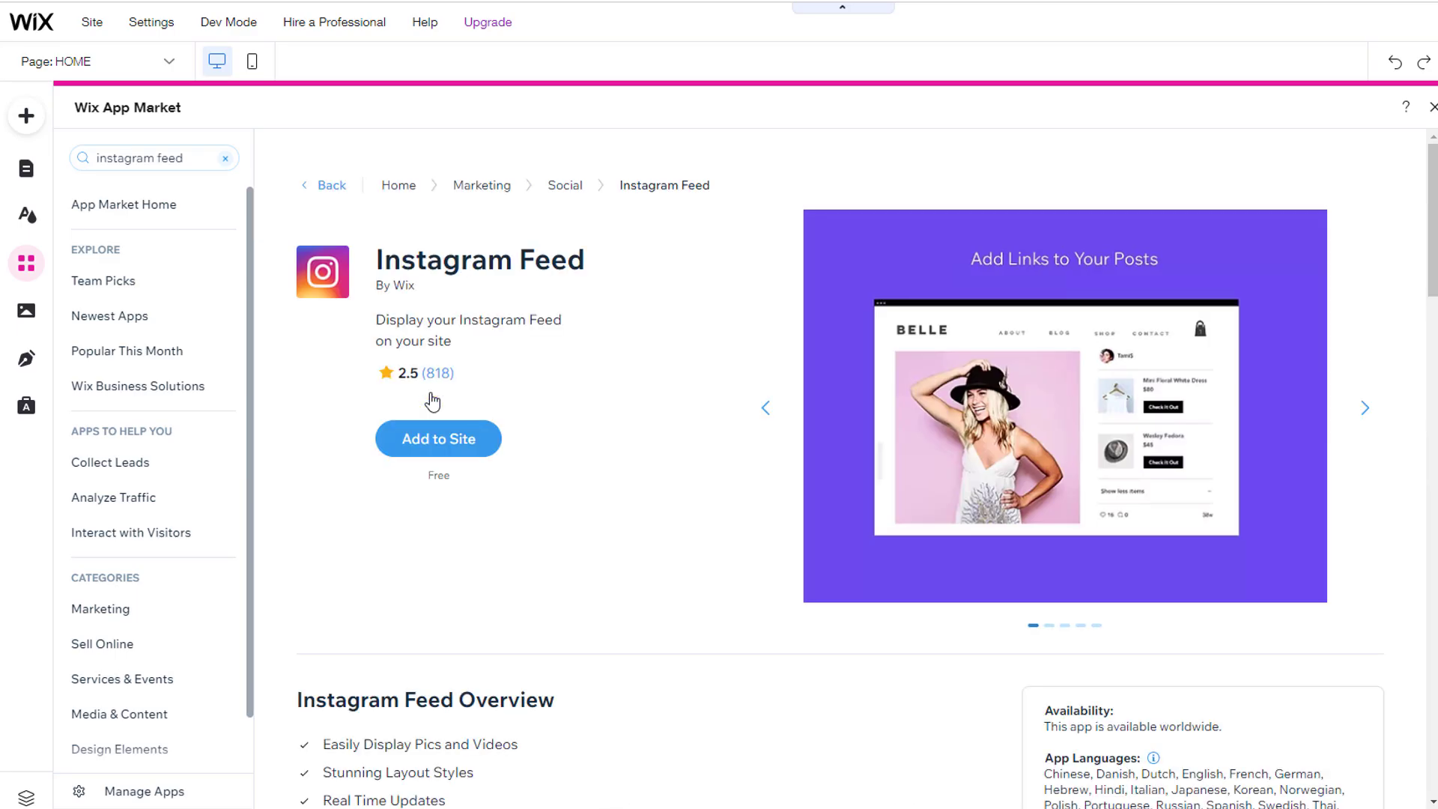
pyautogui.click(438, 440)
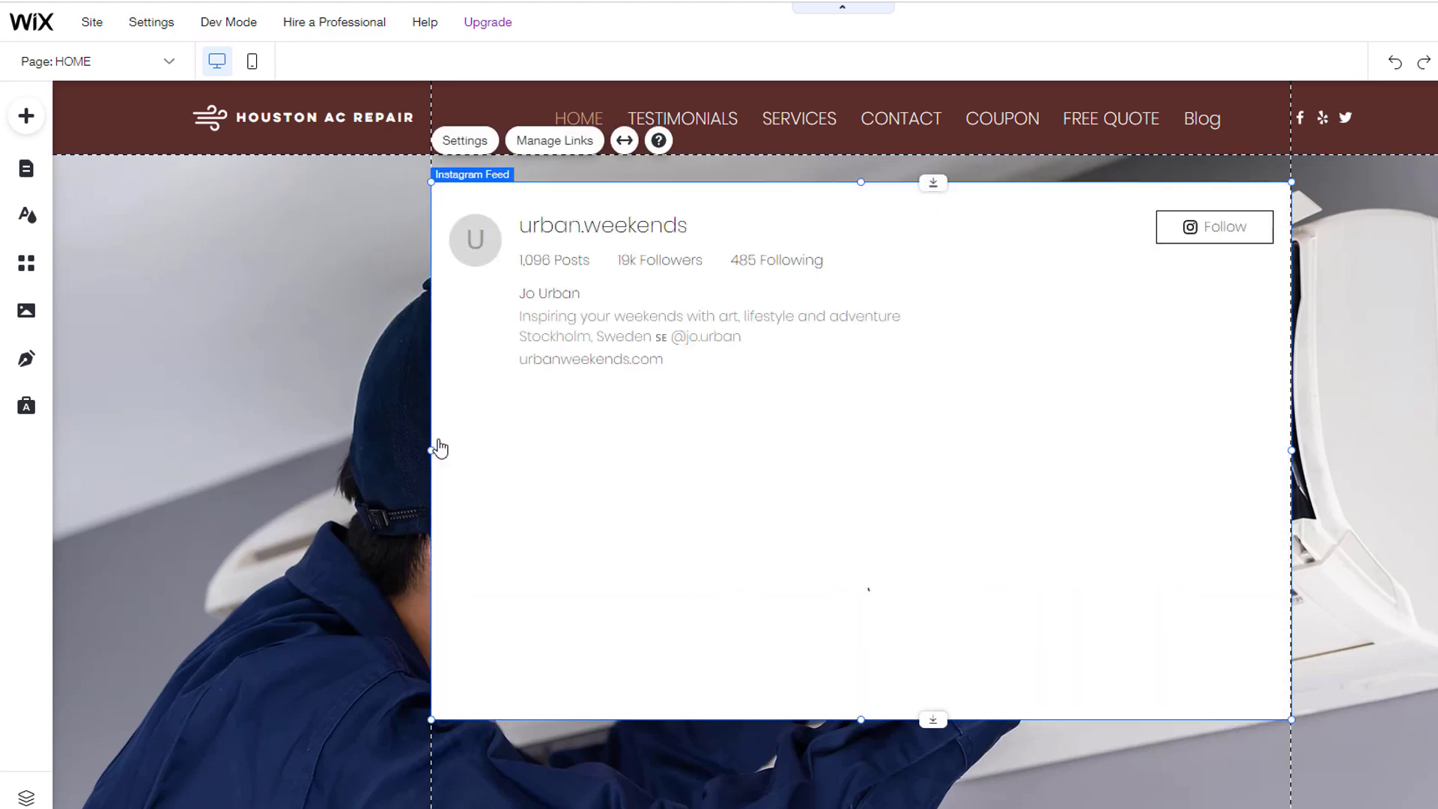
pyautogui.moveTo(830, 188); pyautogui.dragTo(833, 591)
pyautogui.scroll(-8, 858, 538)
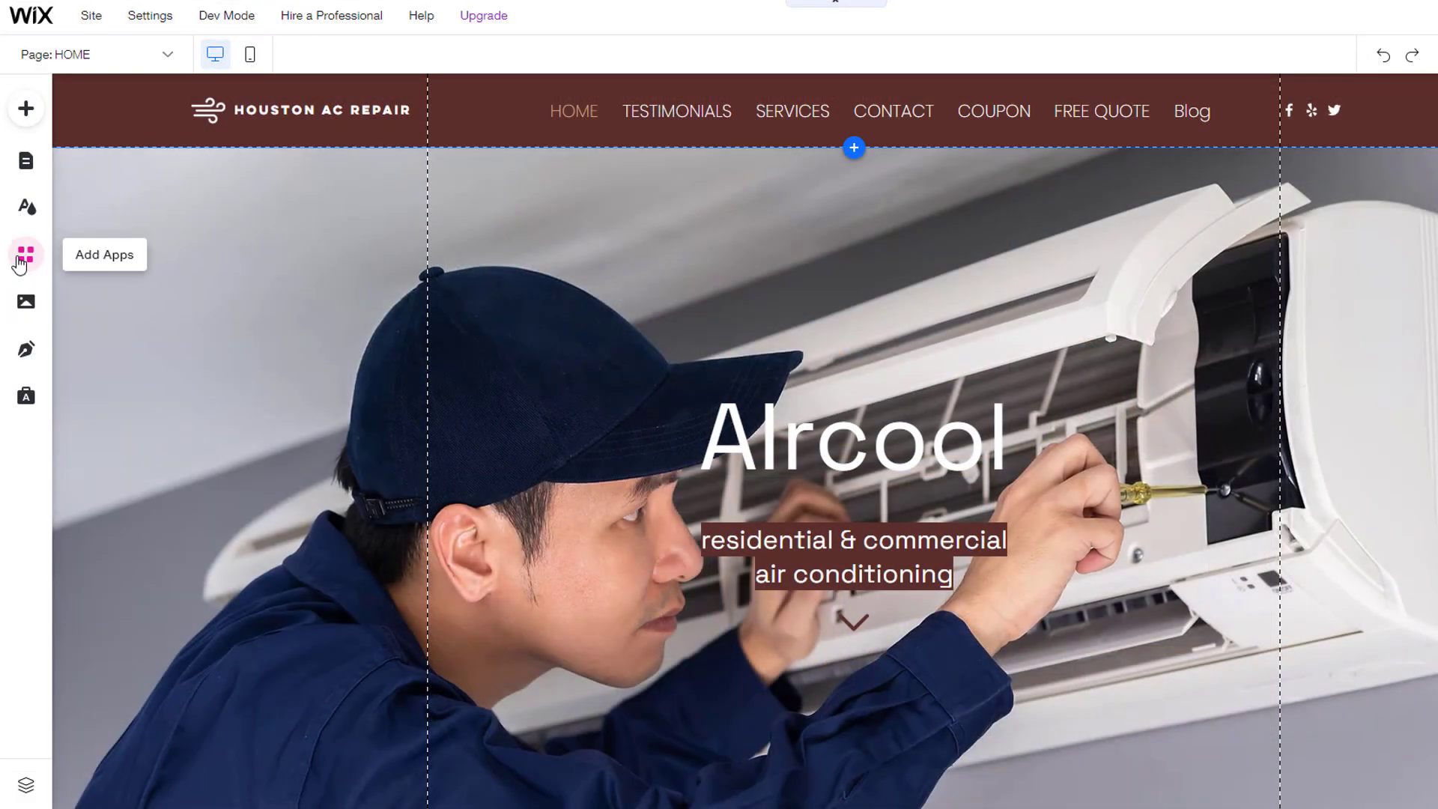
# Step: Delete the Instagram Feed app from Manage Apps, giving 'I don't need it anymore' as reason
pyautogui.click(21, 260)
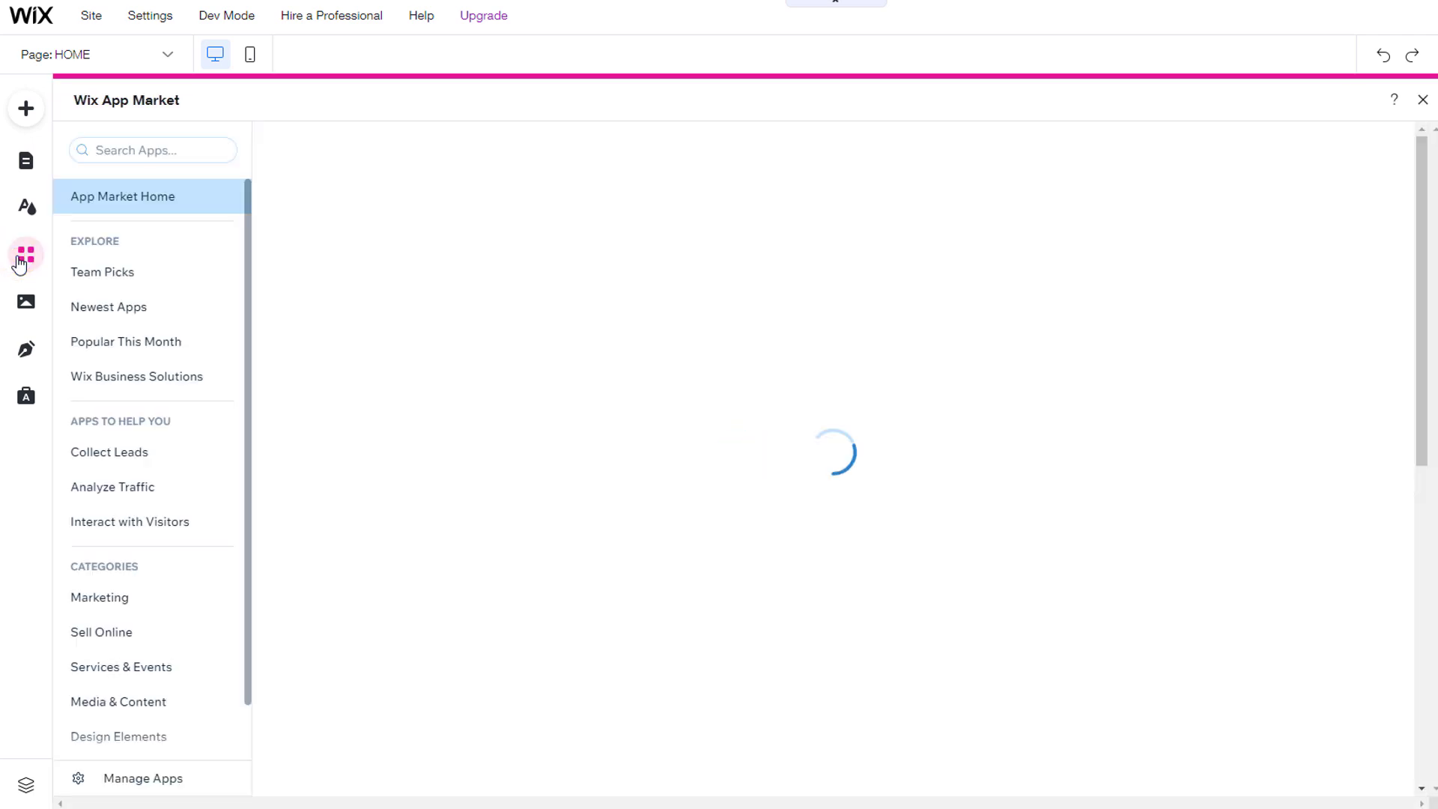
pyautogui.click(155, 779)
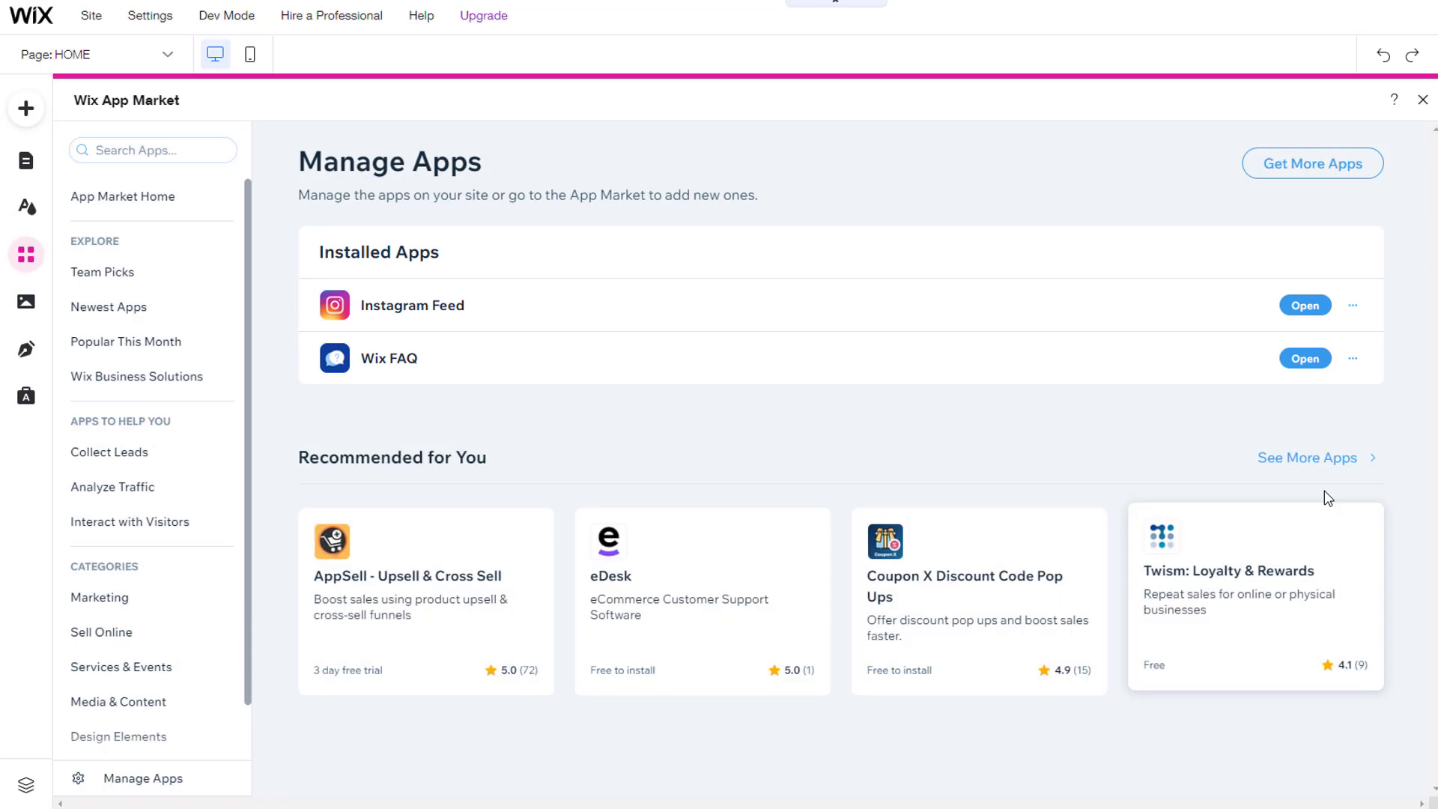
pyautogui.click(1353, 305)
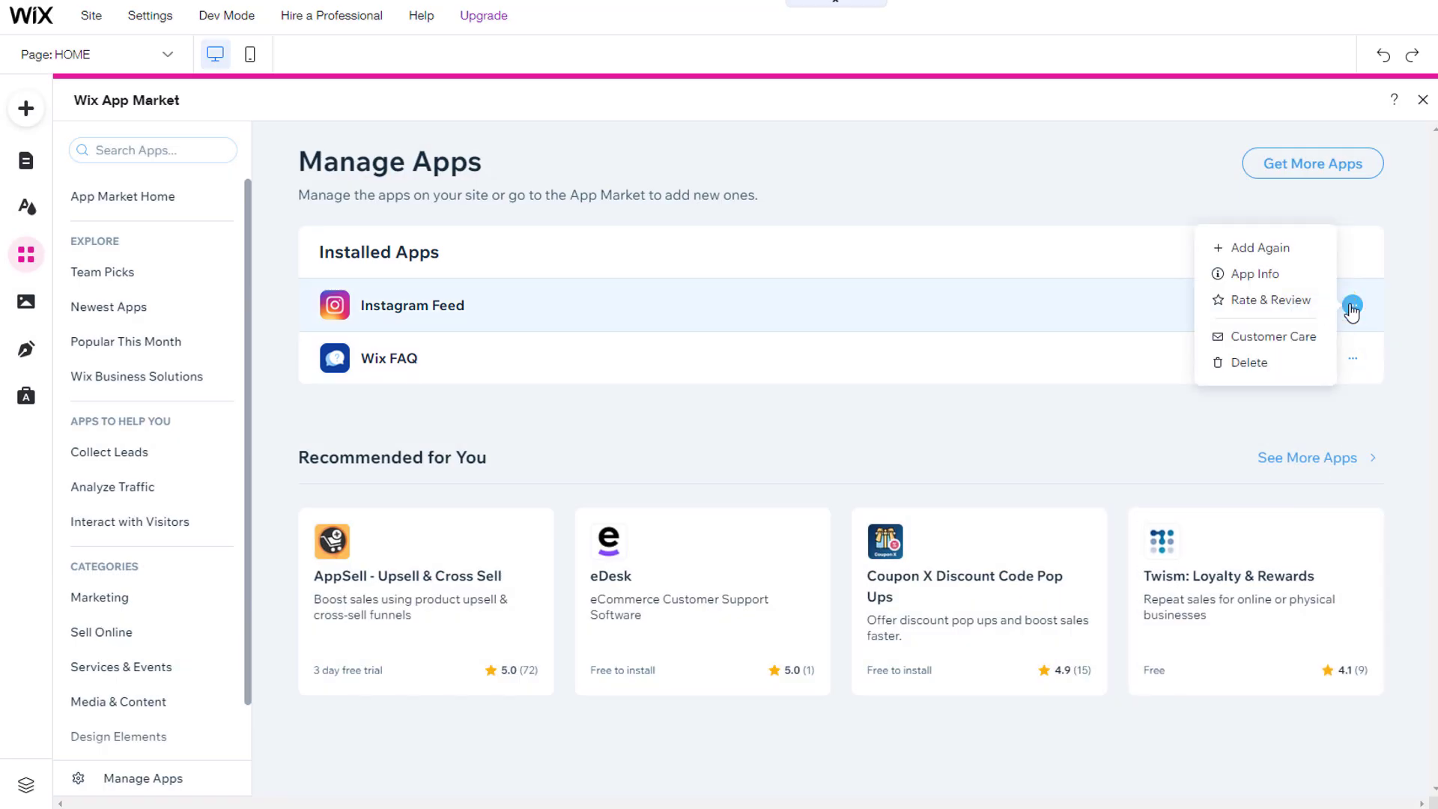
pyautogui.click(1259, 362)
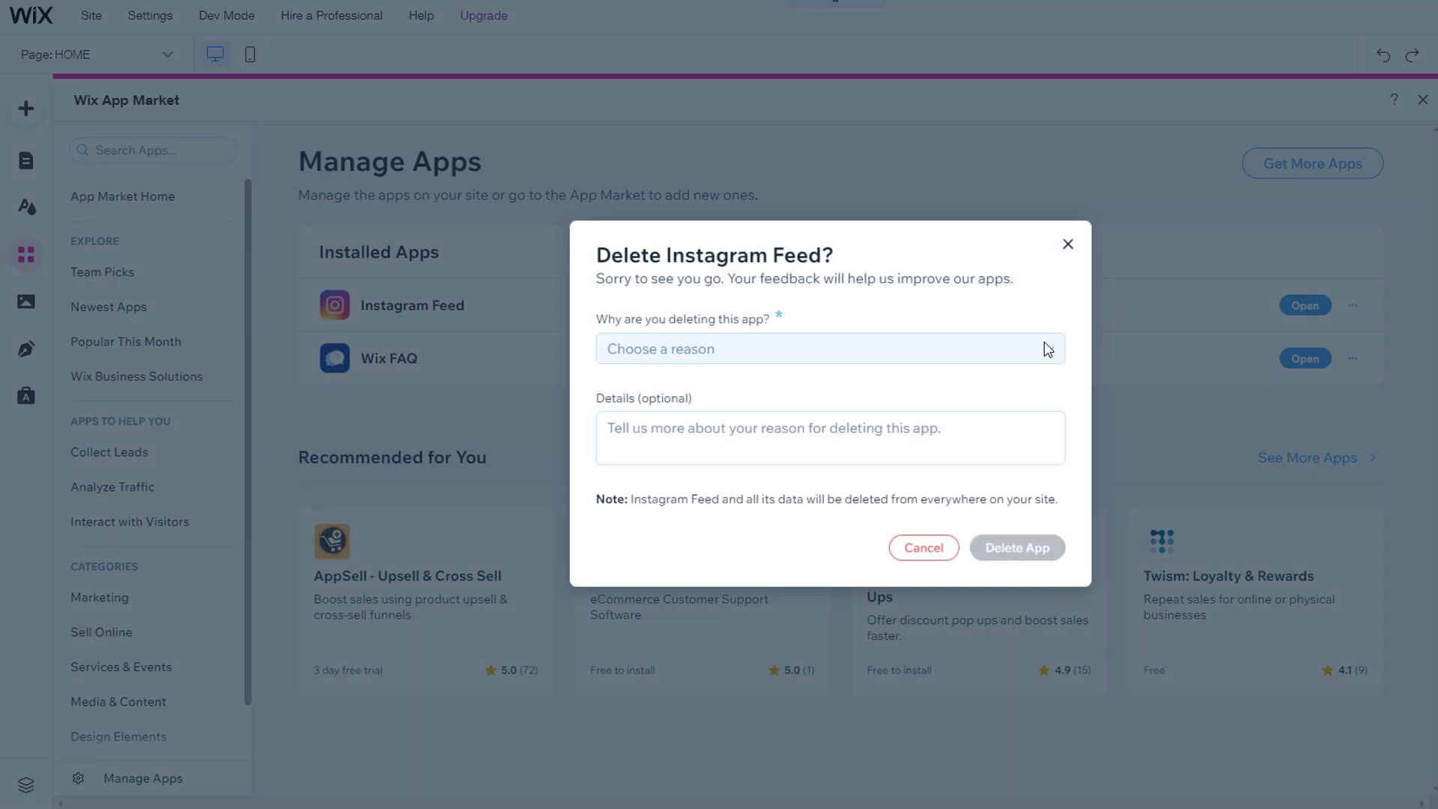
pyautogui.click(1046, 347)
pyautogui.click(745, 384)
pyautogui.click(1024, 548)
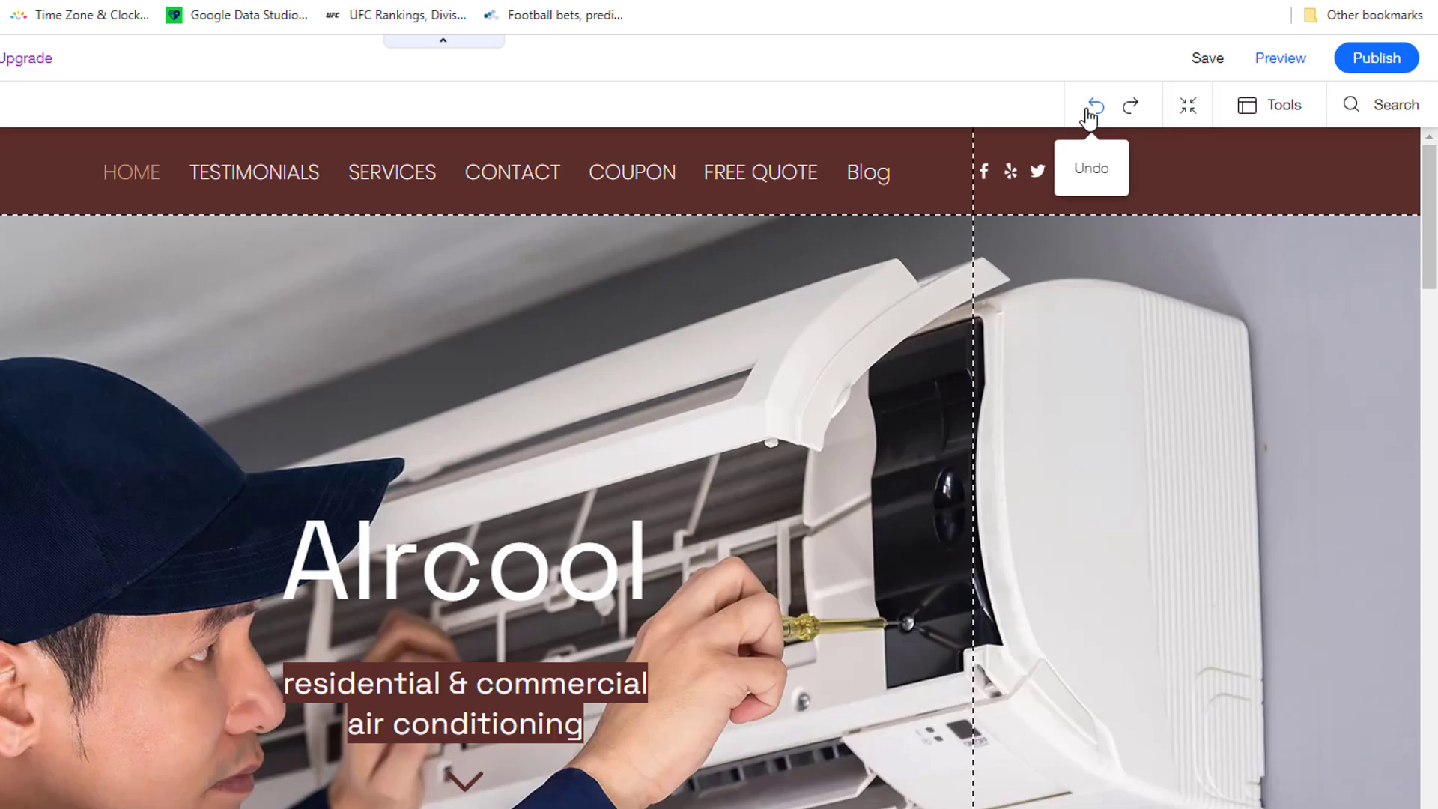
# Step: Undo the last change and open Site History from the Site menu
pyautogui.click(1158, 87)
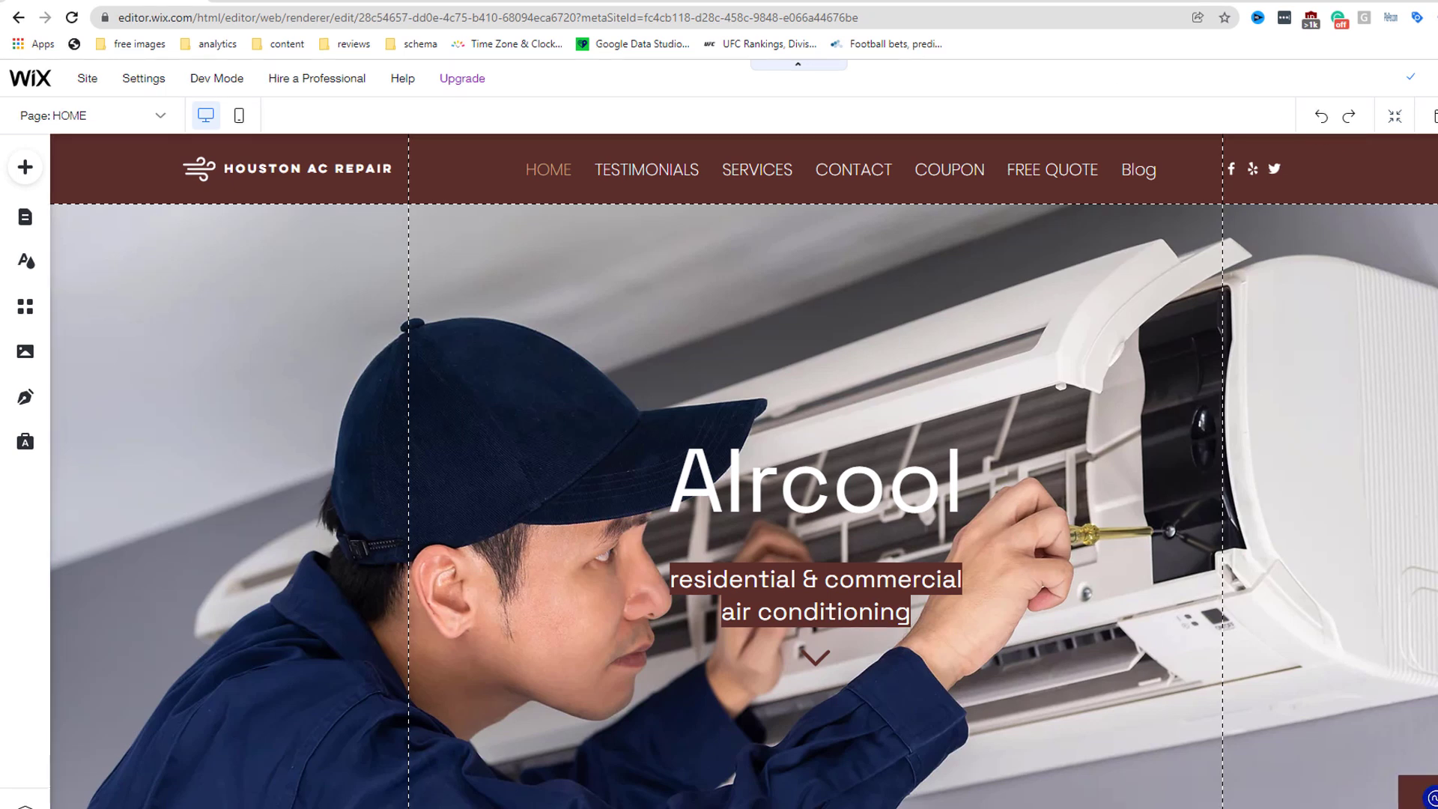
pyautogui.click(88, 80)
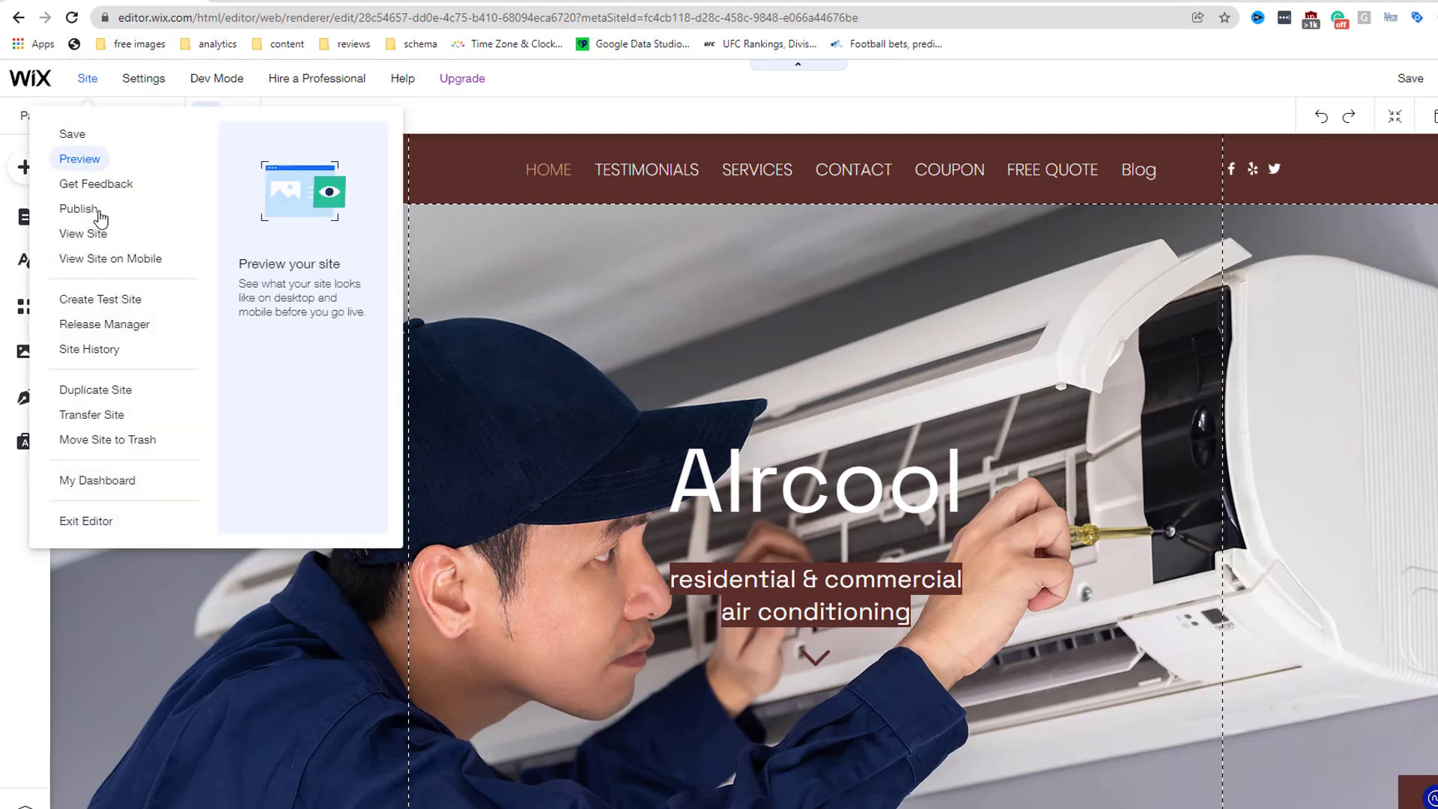
pyautogui.click(93, 352)
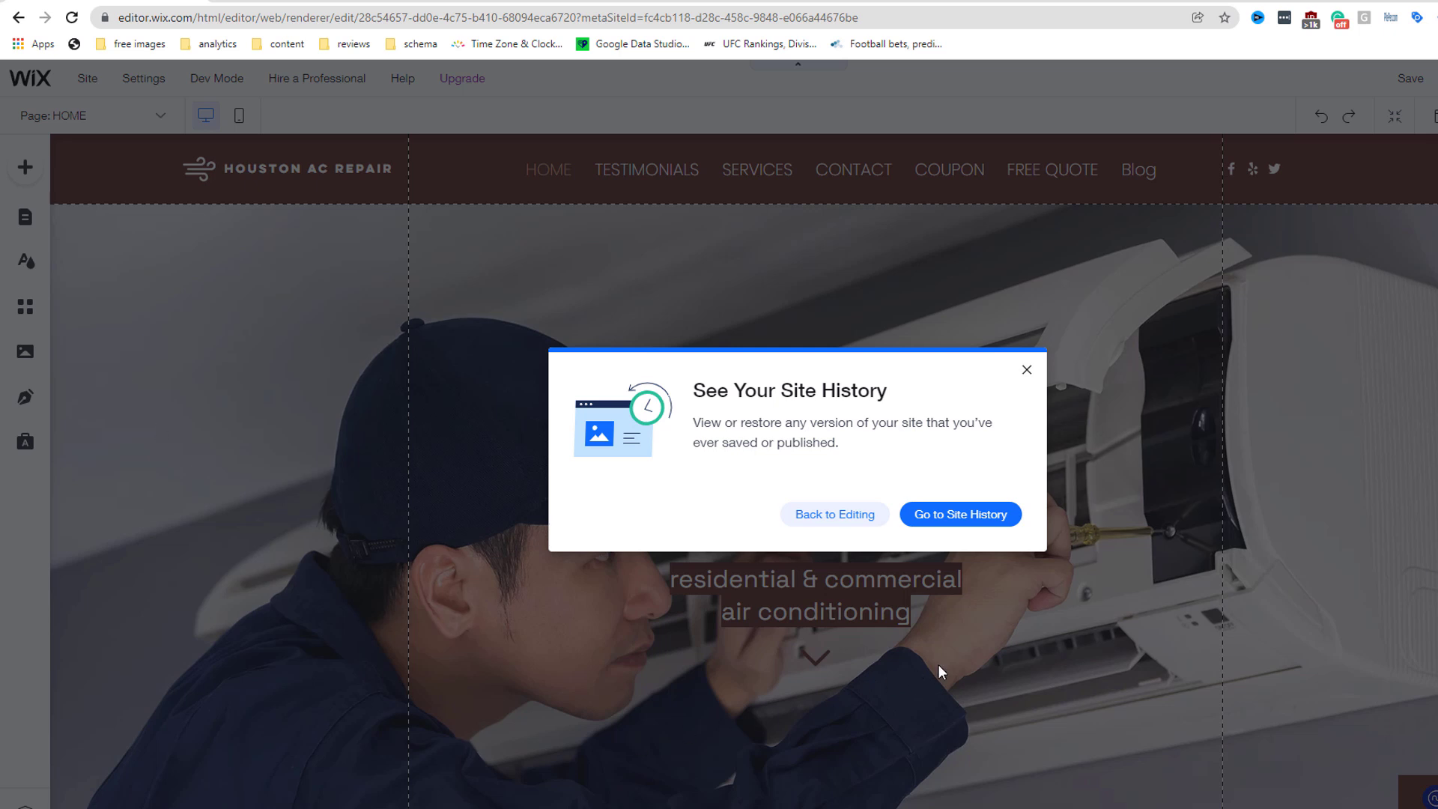
# Step: Preview the Feb 03, 5:57 PM saved version, checking its contact and testimonials sections
pyautogui.click(974, 517)
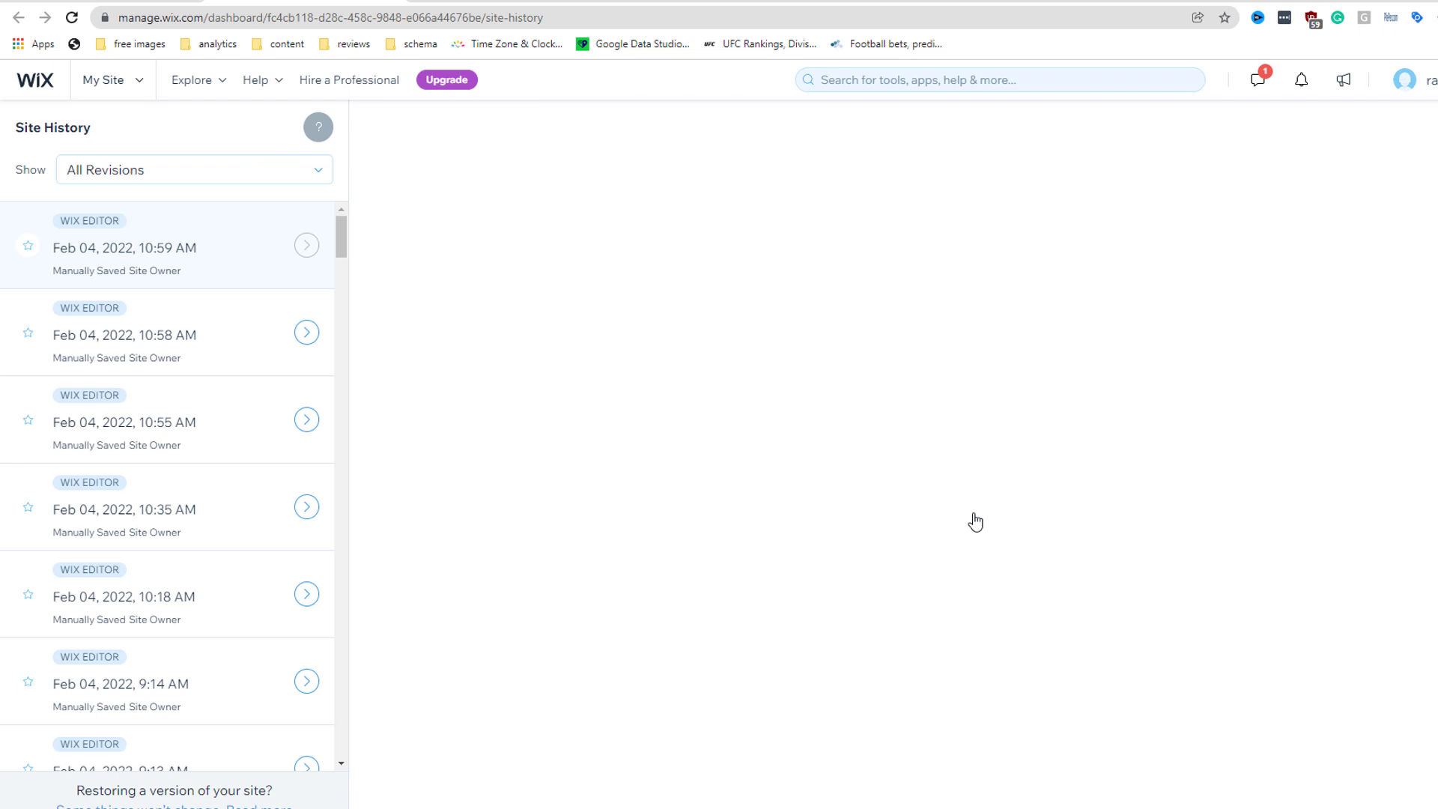
pyautogui.scroll(-6, 237, 519)
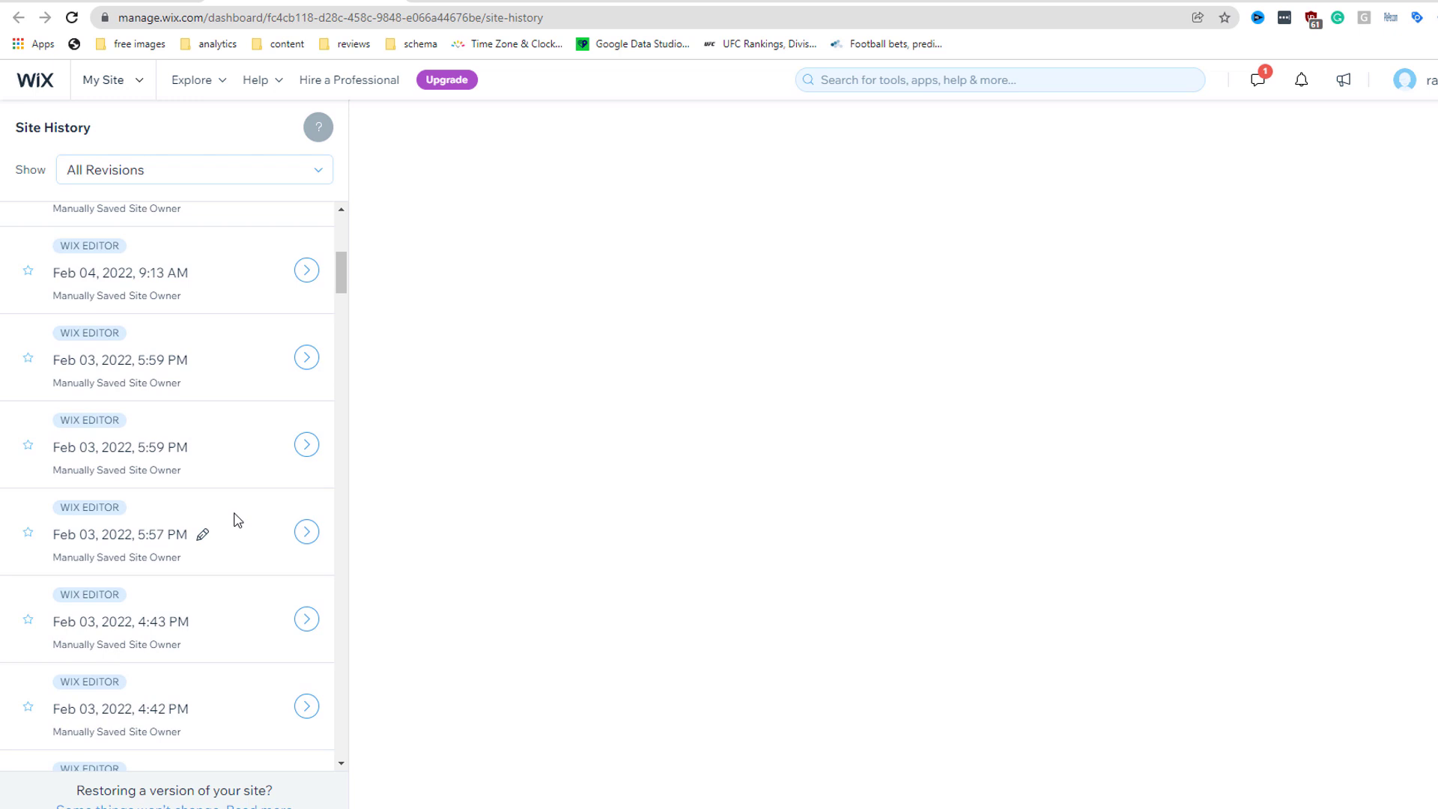
pyautogui.click(306, 533)
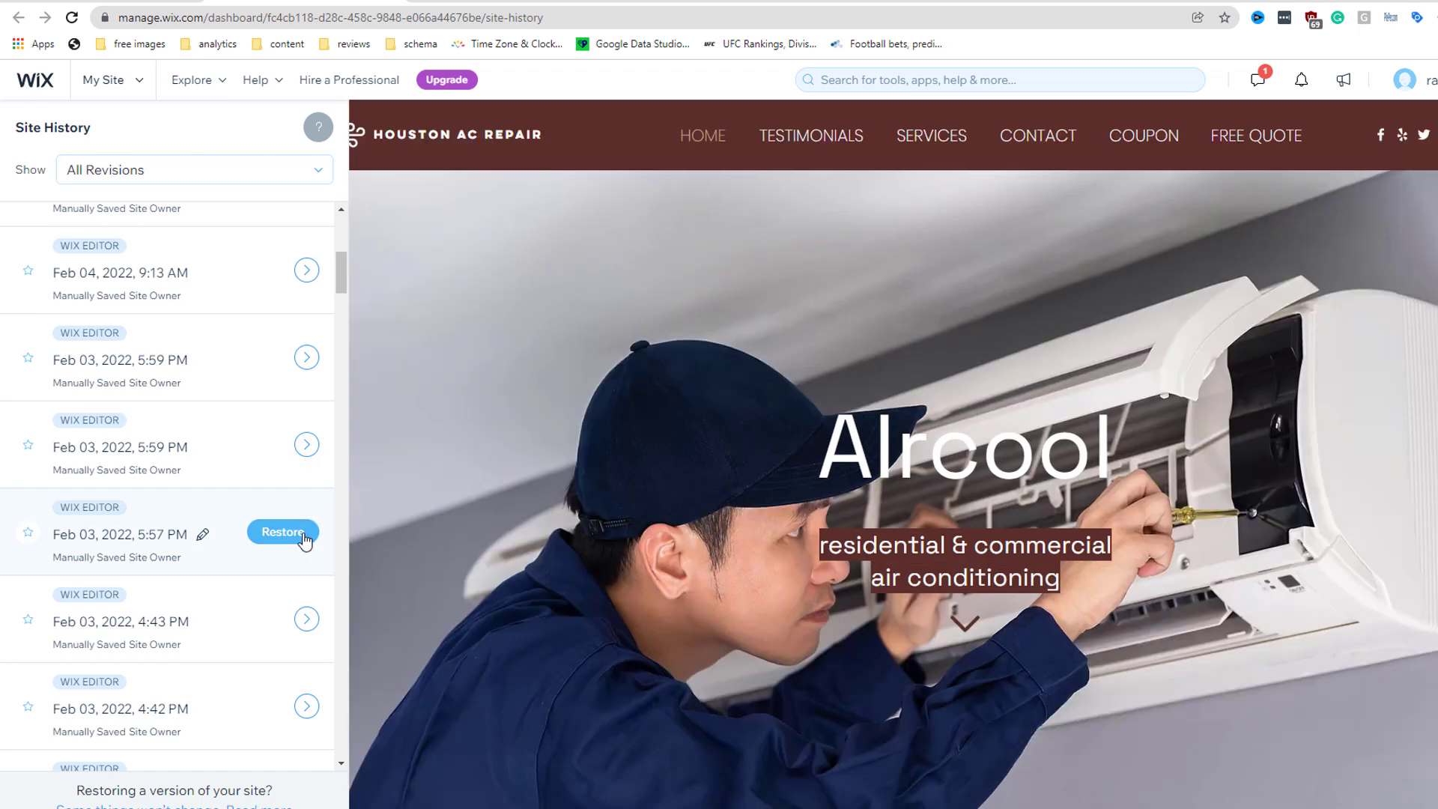
pyautogui.click(1039, 138)
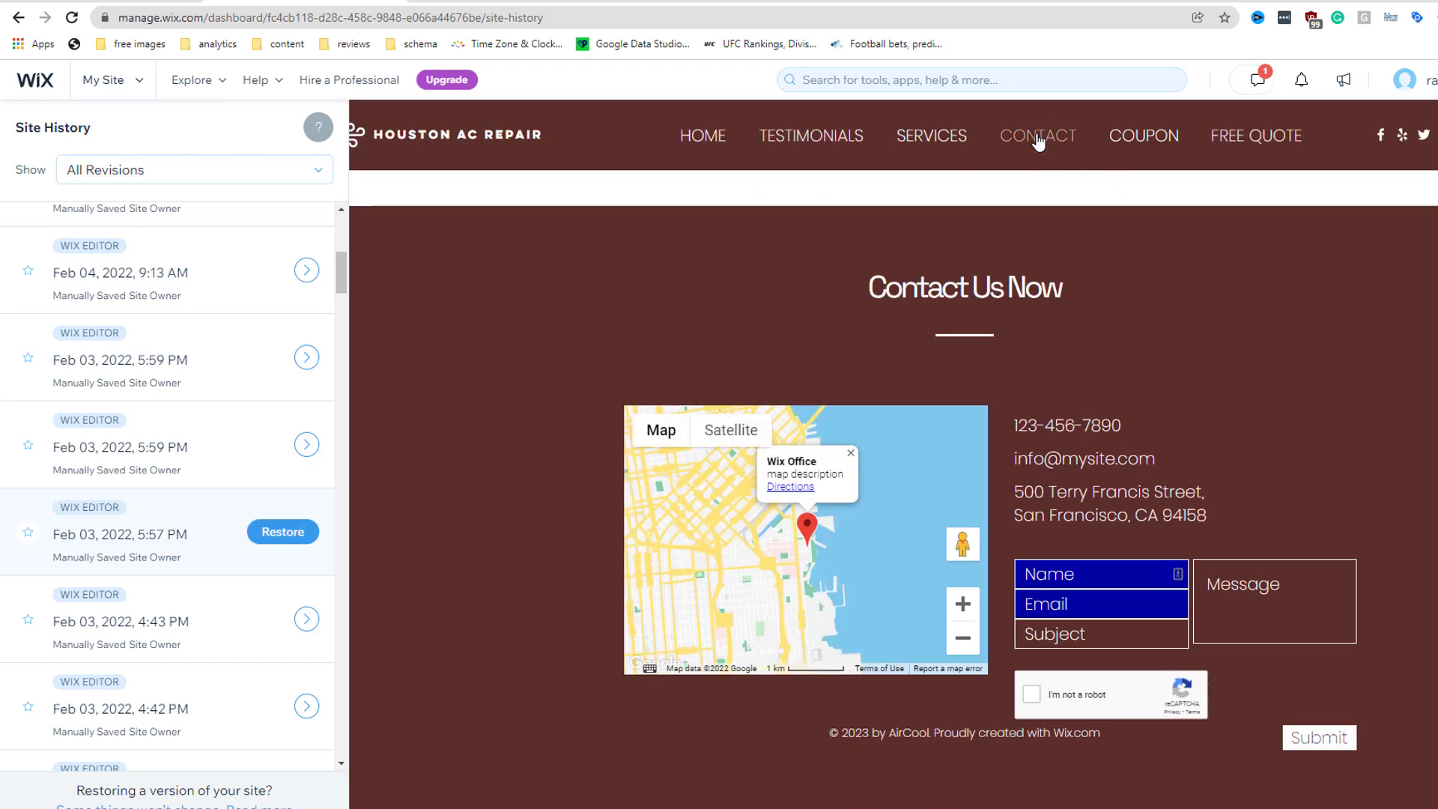
pyautogui.click(856, 137)
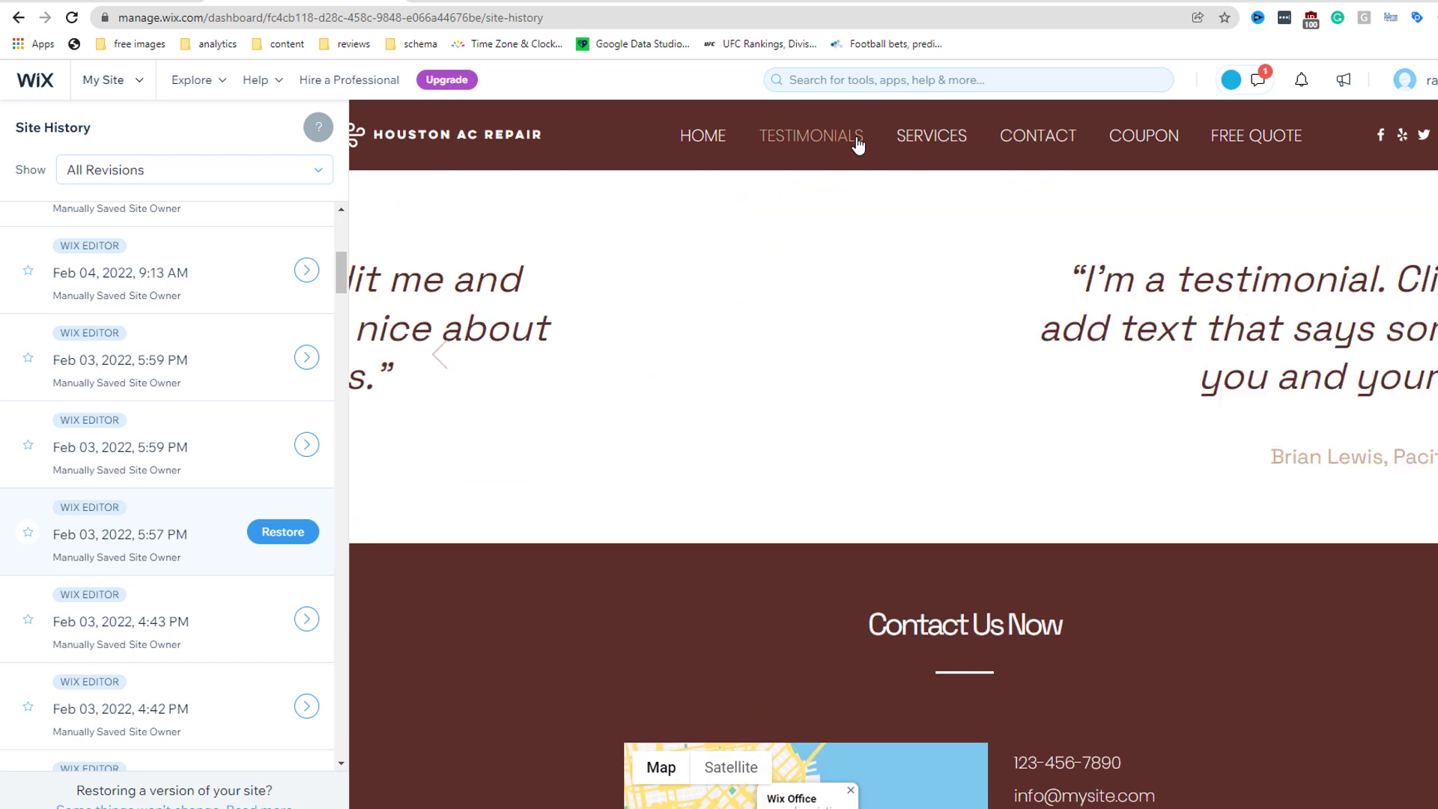
# Step: Restore the Feb 03, 5:57 PM version and open it in the editor
pyautogui.click(282, 533)
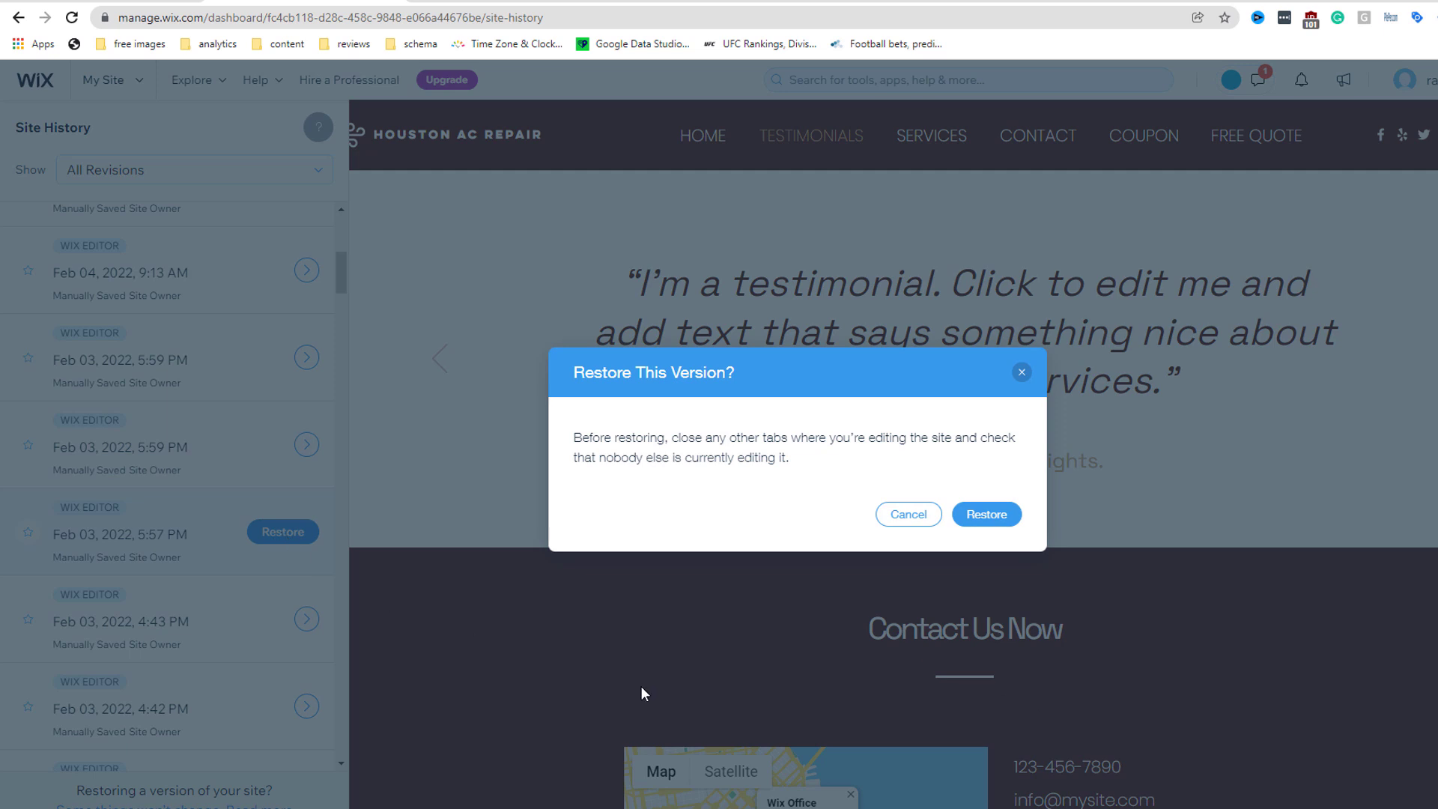
pyautogui.click(989, 516)
pyautogui.click(988, 515)
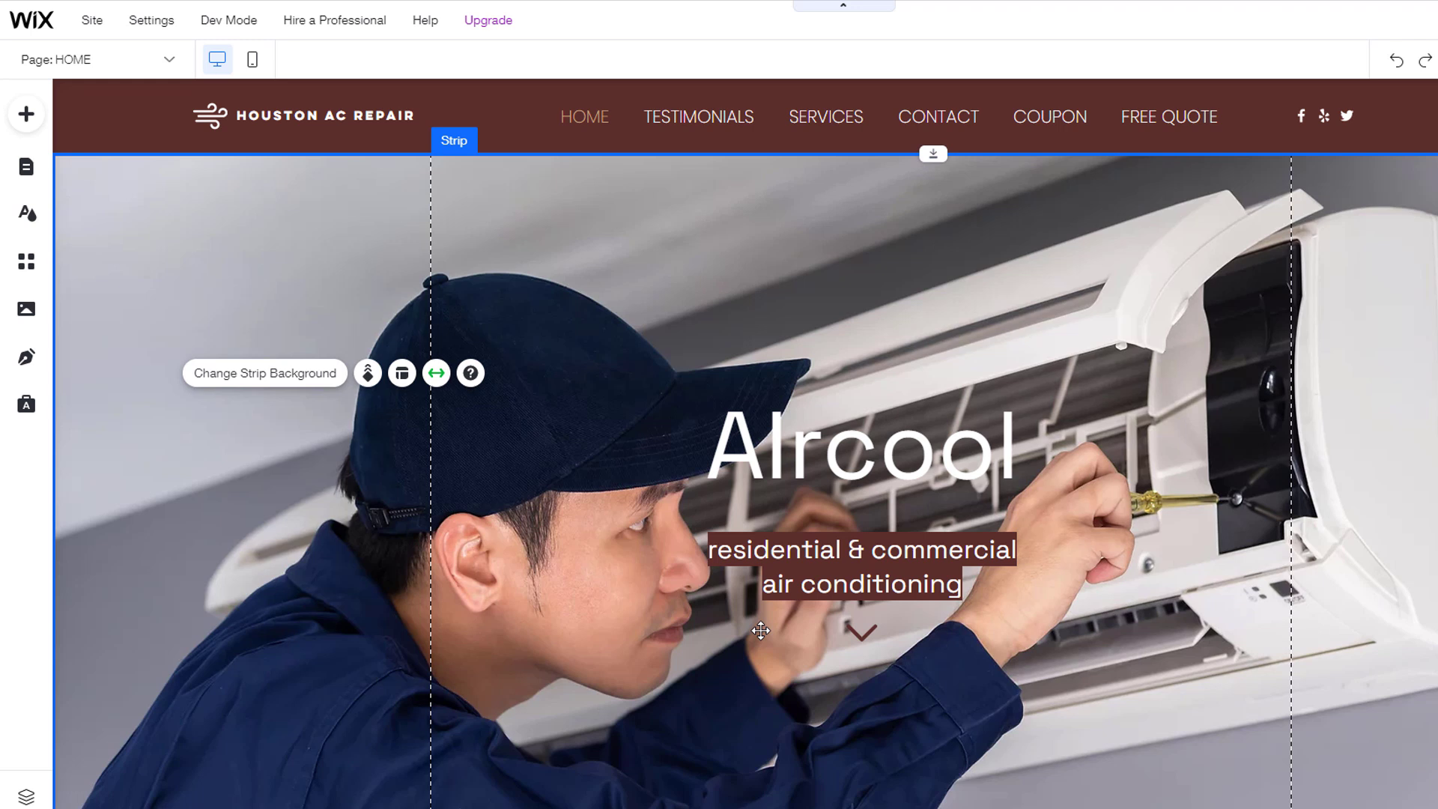
# Step: Build the SEO checklist for 'Houston AC Repair', local to Houston, with keywords Ac repair, heating repair, AC installation
pyautogui.click(152, 23)
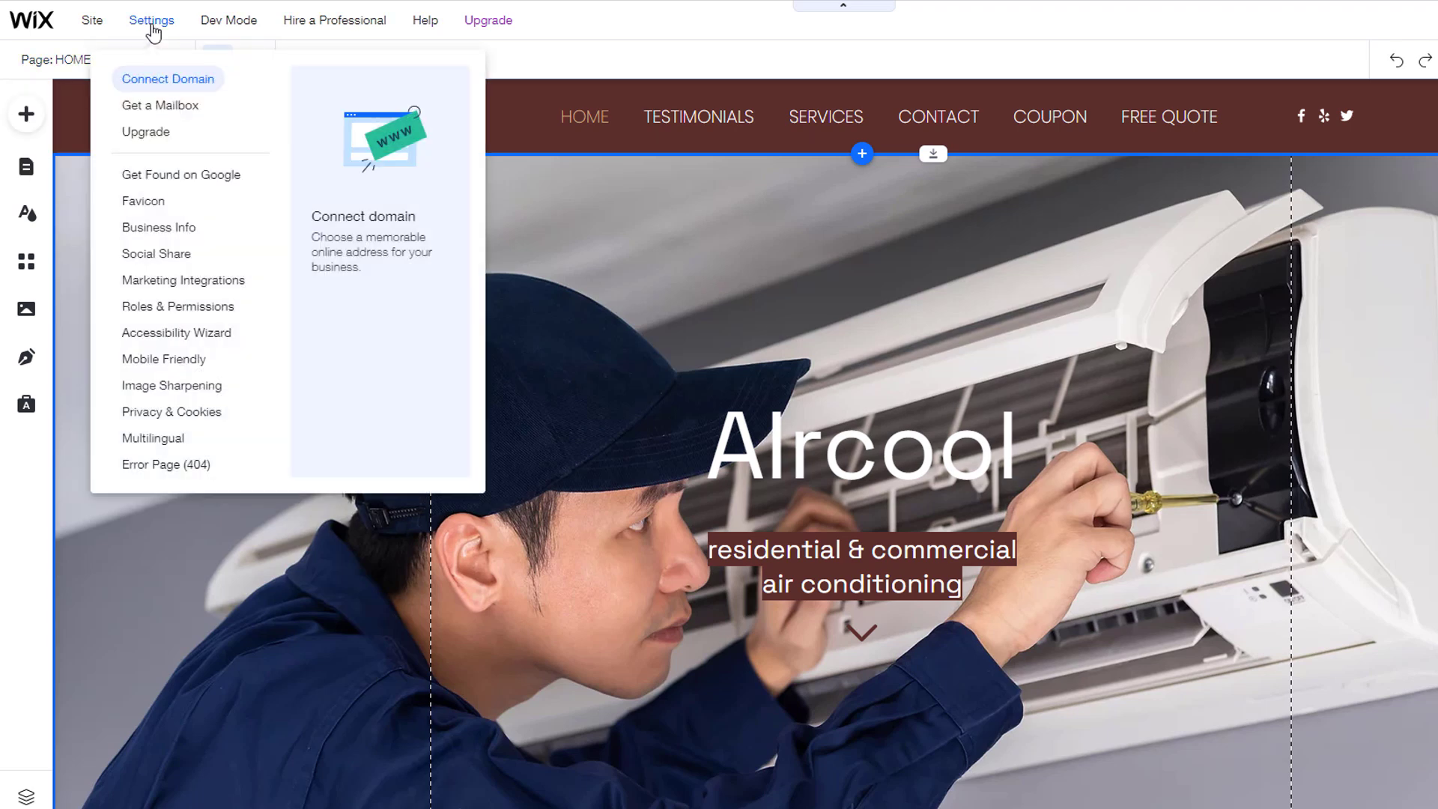
pyautogui.click(176, 175)
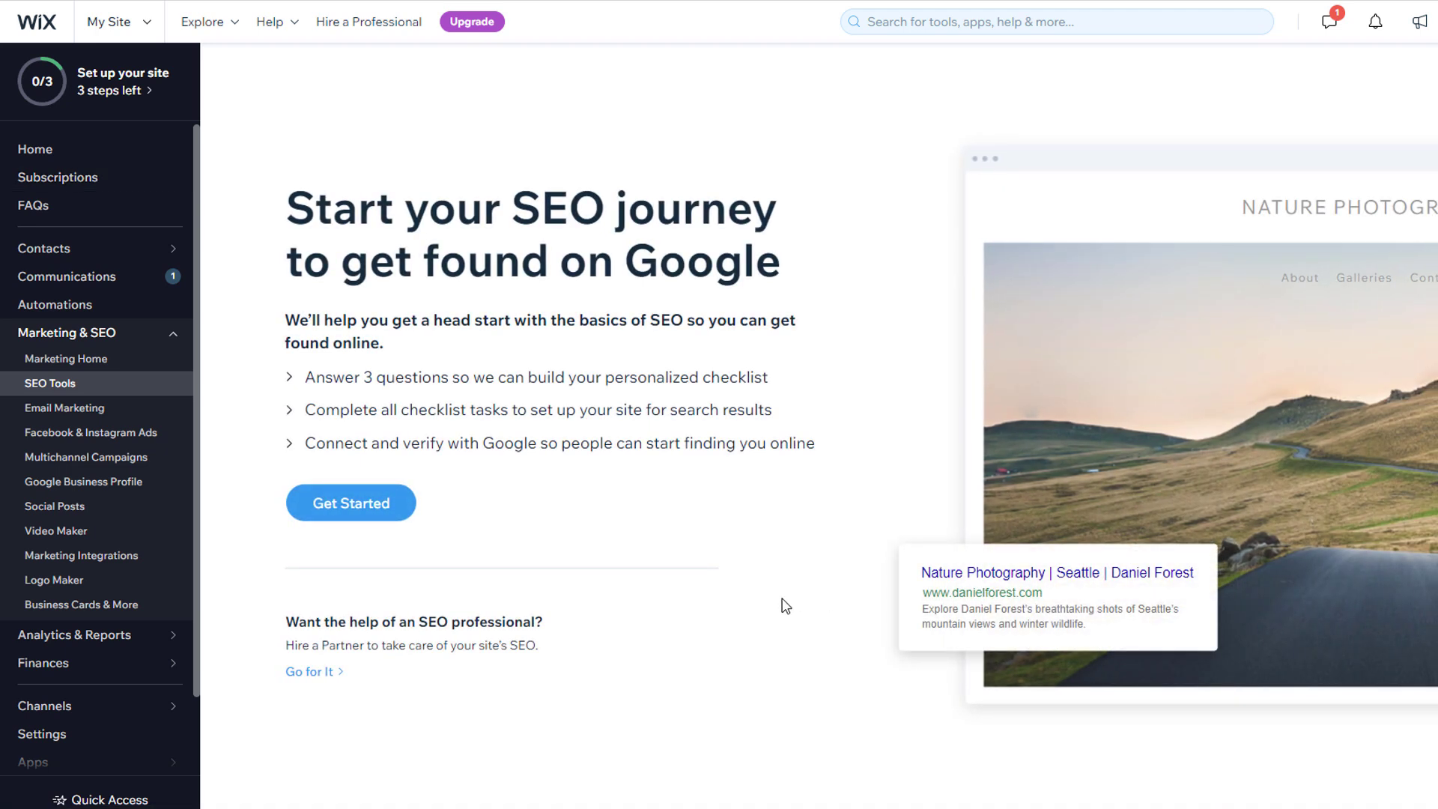
pyautogui.click(333, 507)
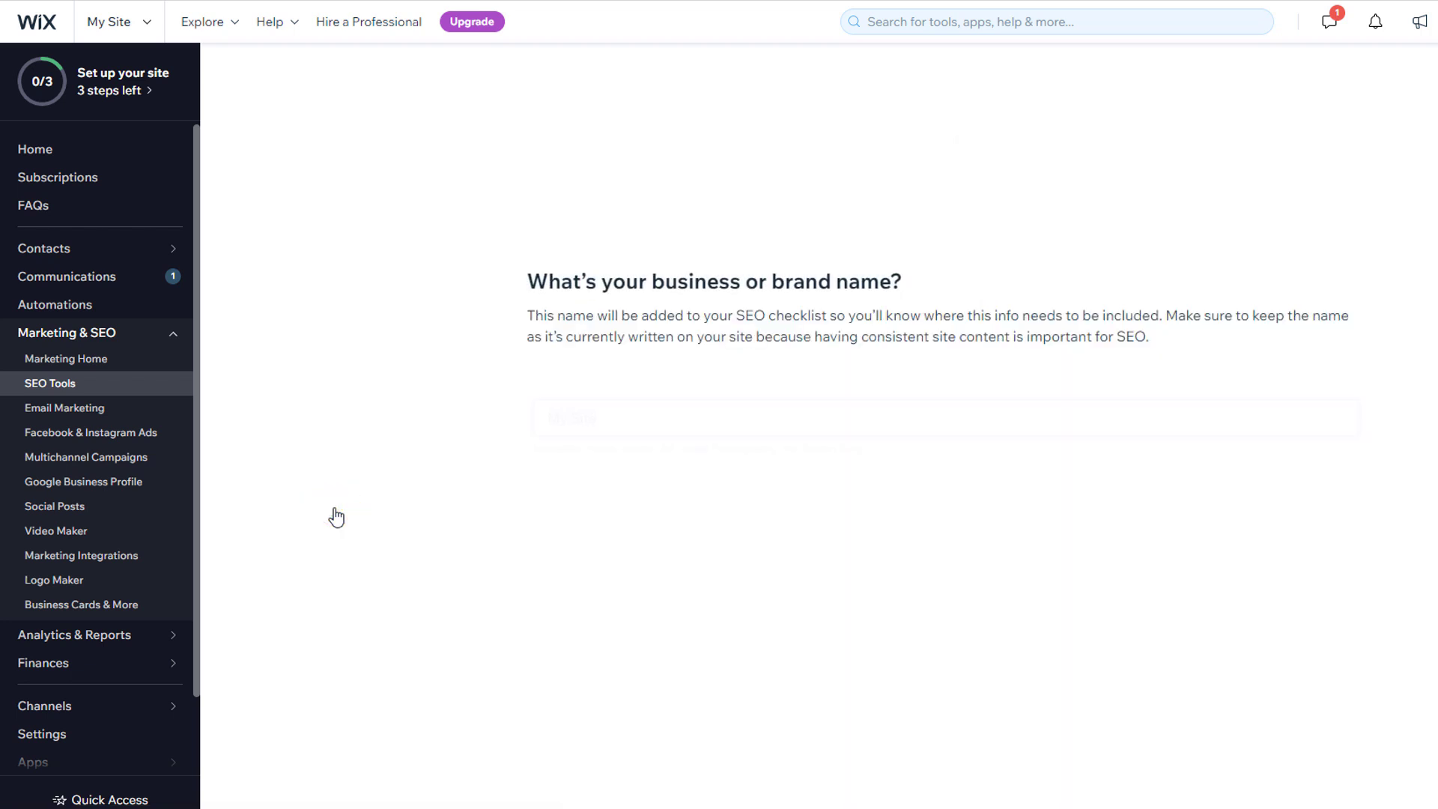
pyautogui.write('Houston AC Repair')
pyautogui.press('Return')
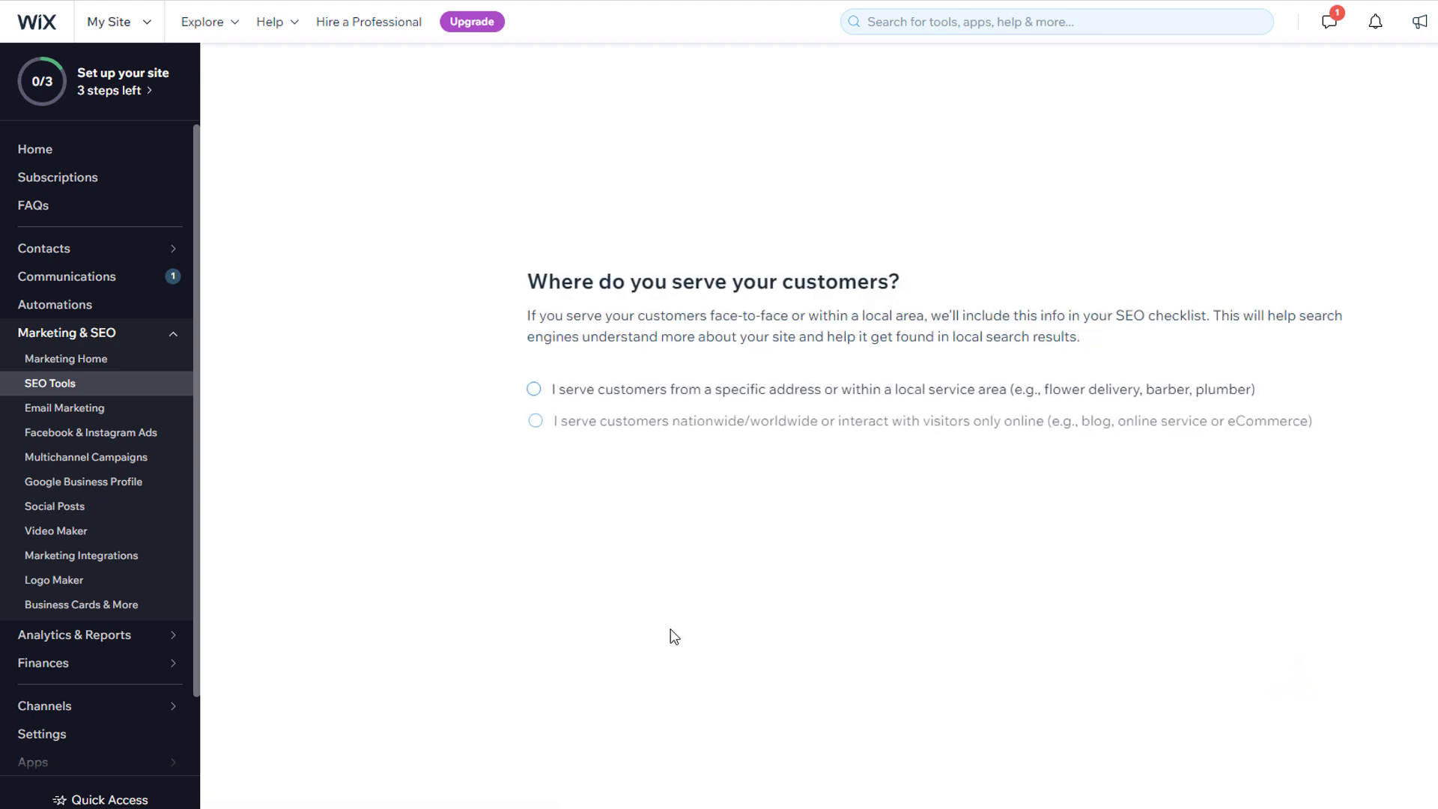
pyautogui.click(534, 389)
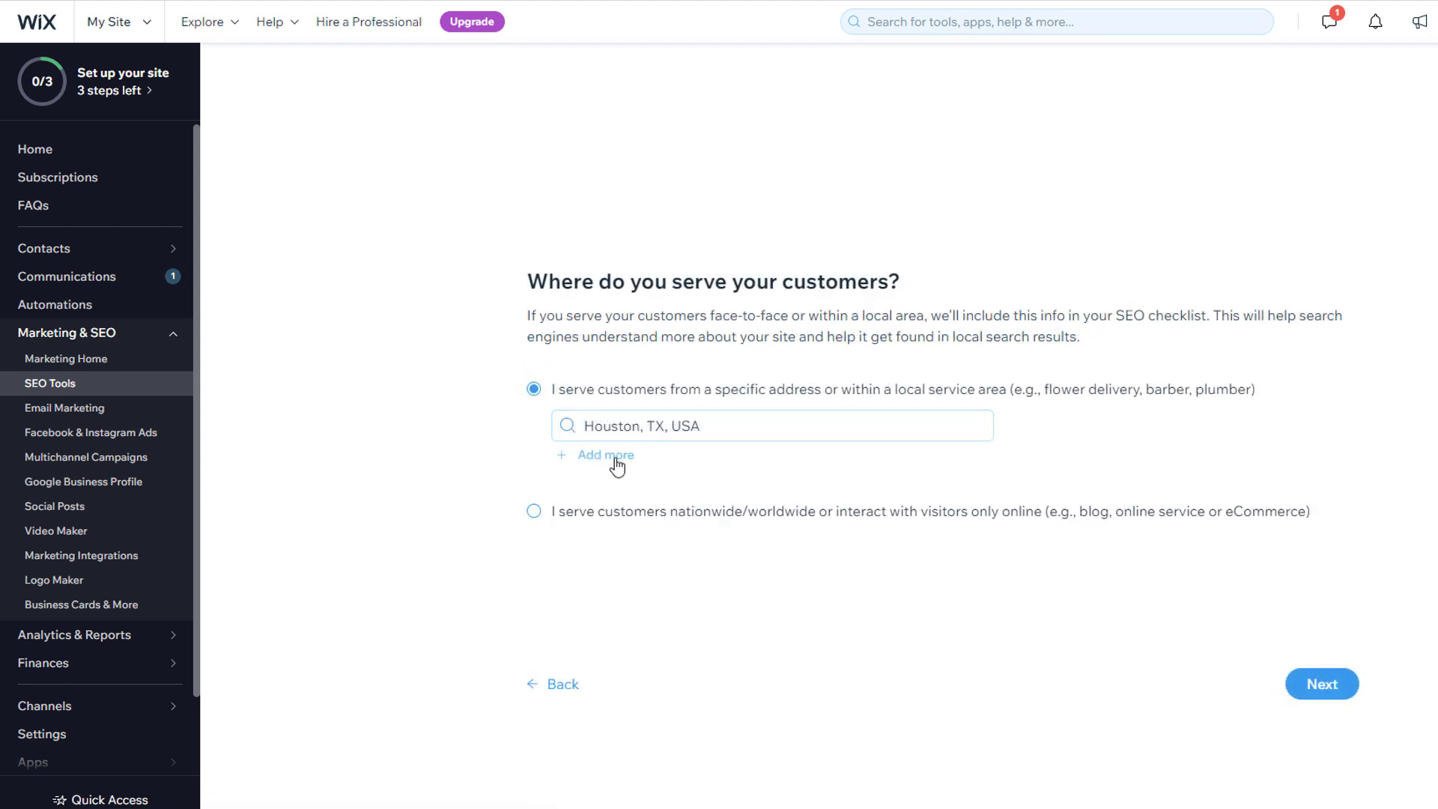
pyautogui.click(1317, 688)
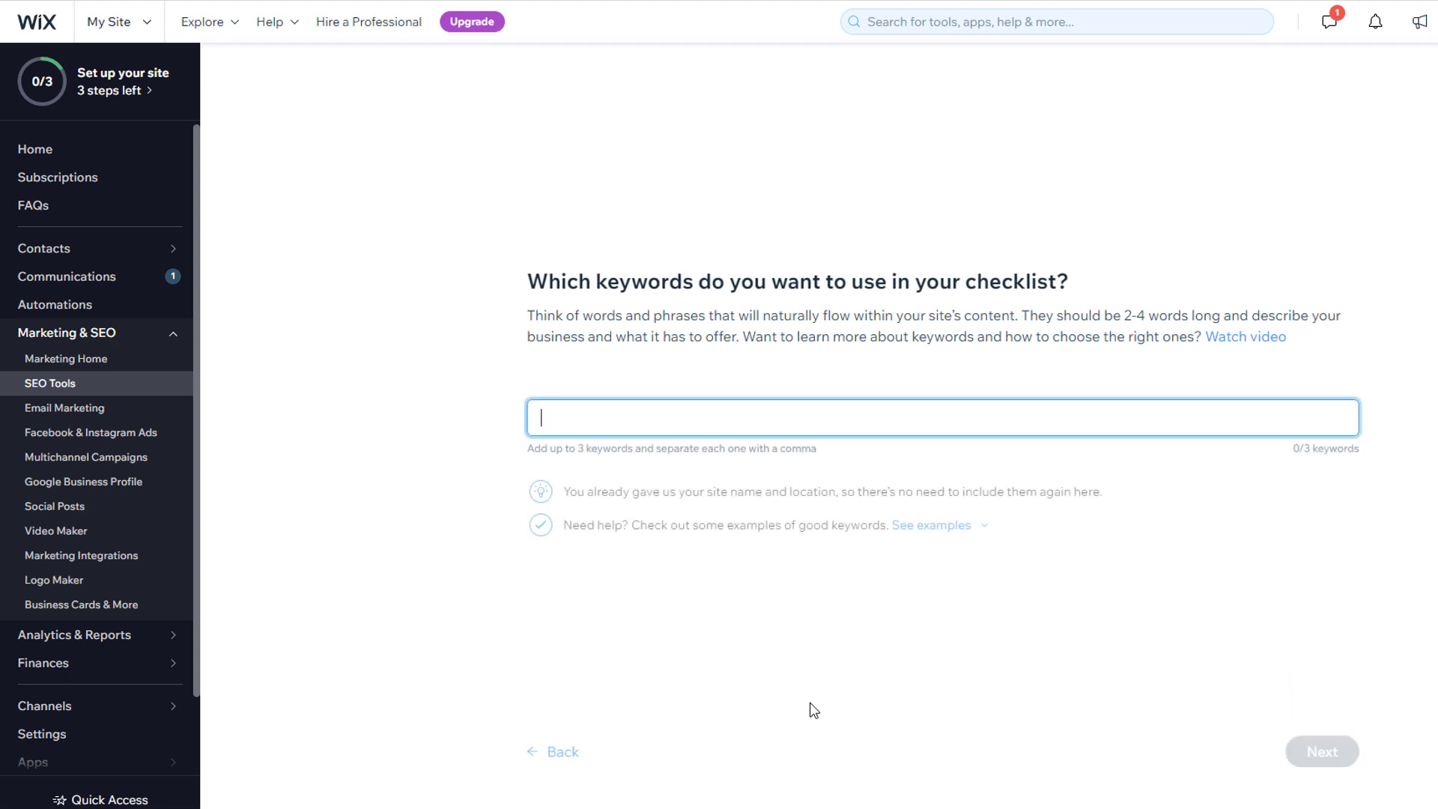
pyautogui.write('Ac repair, heating repair, AC installation')
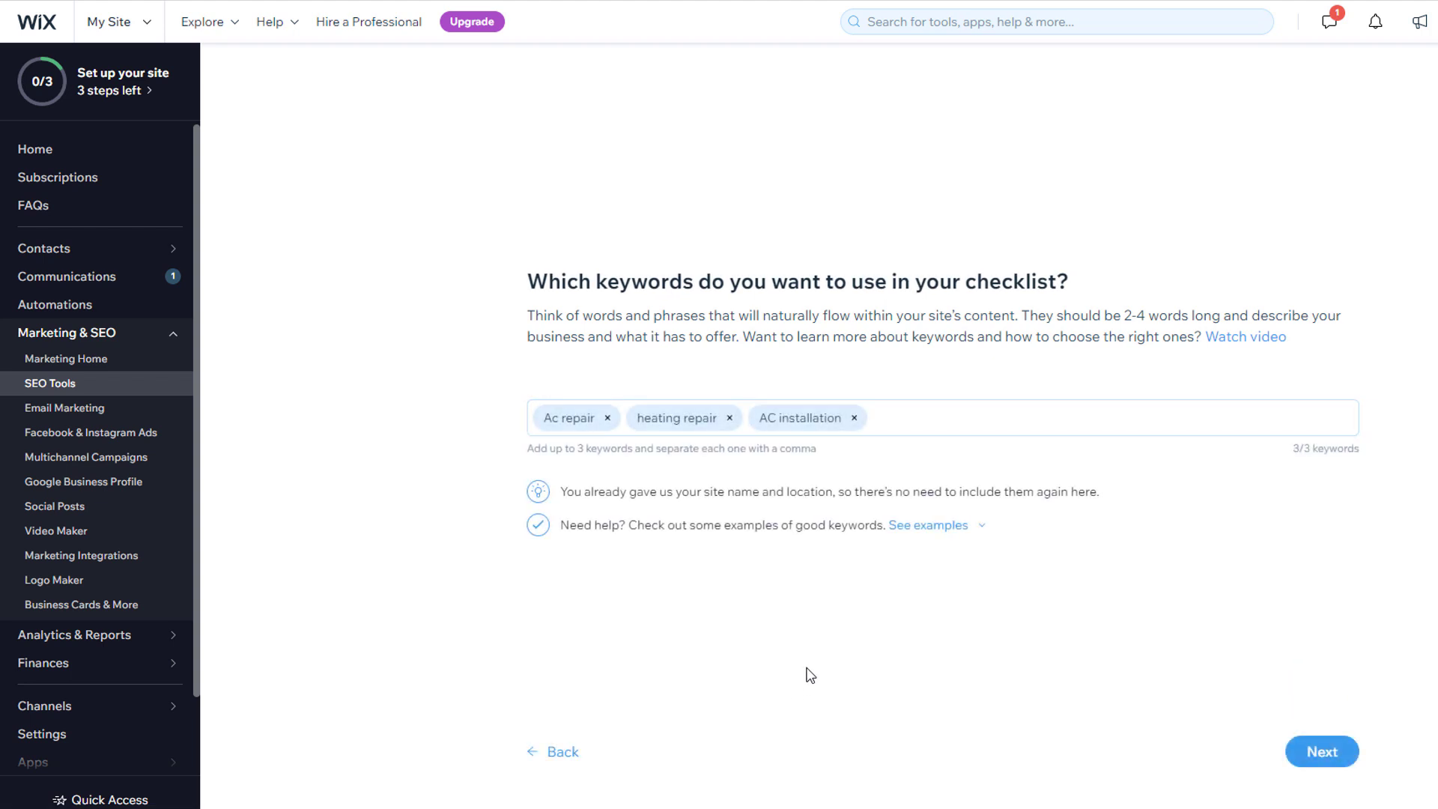
pyautogui.click(1316, 749)
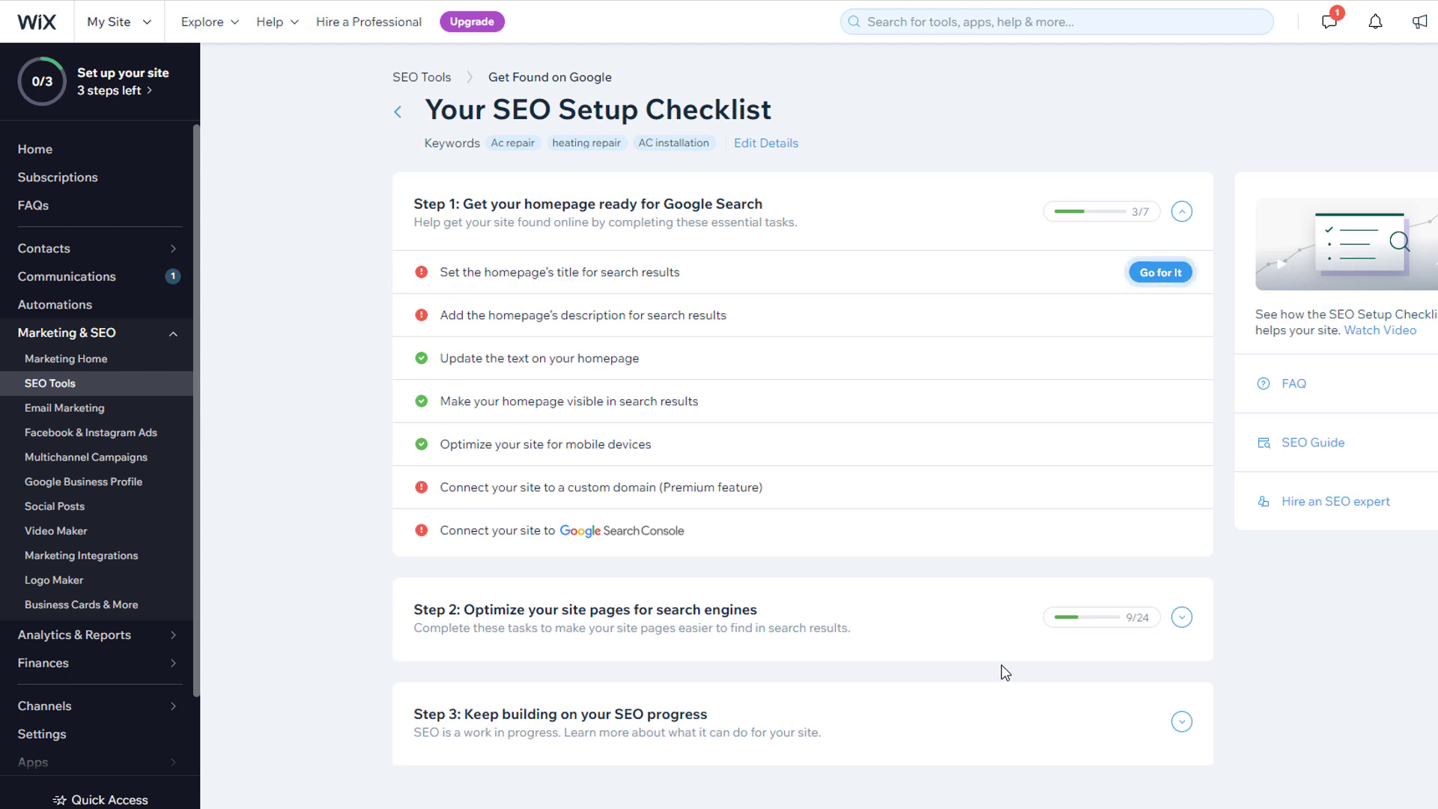
# Step: Apply 'Ac repair | Houston AC Repair | Houston' as the homepage search title
pyautogui.click(1163, 279)
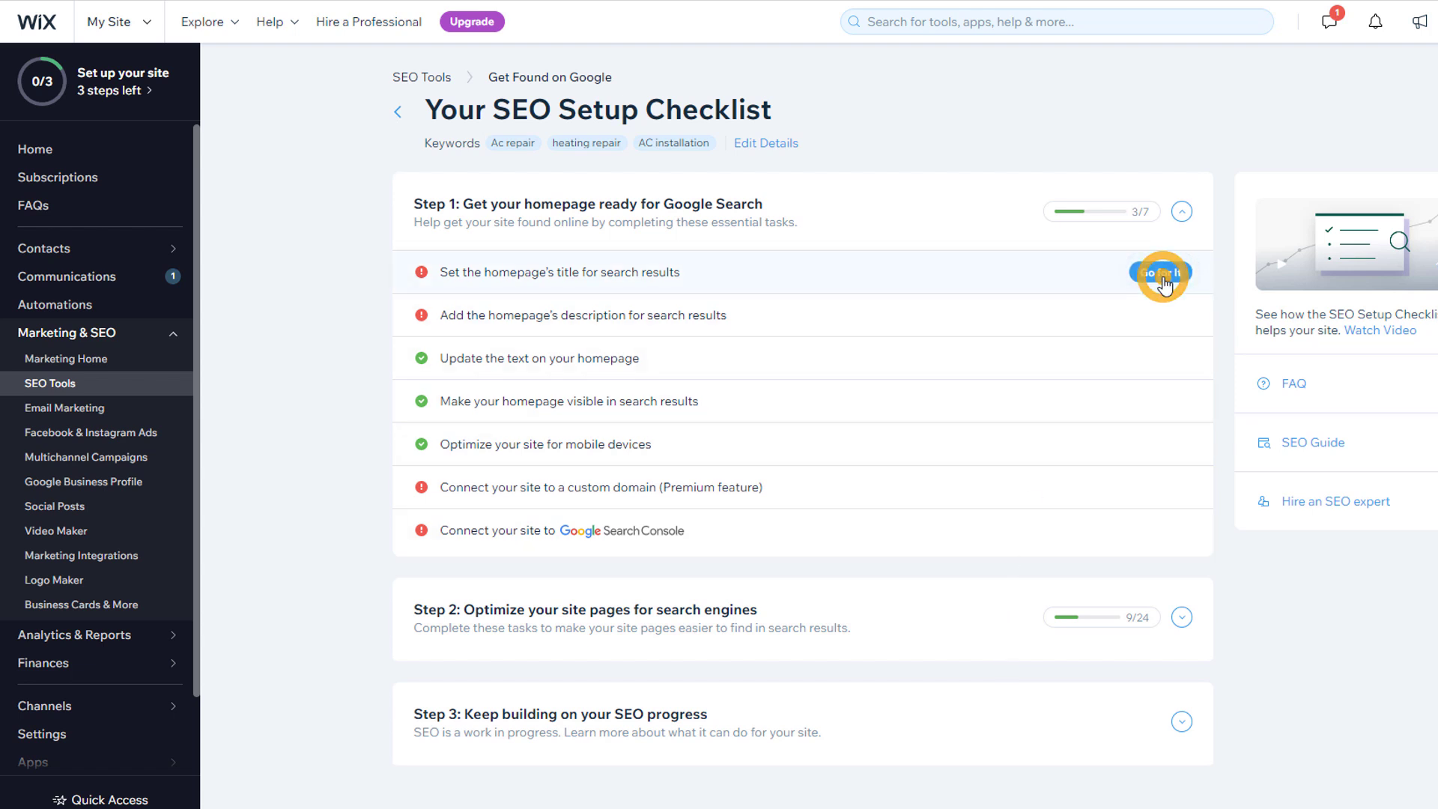
pyautogui.scroll(-1, 1165, 286)
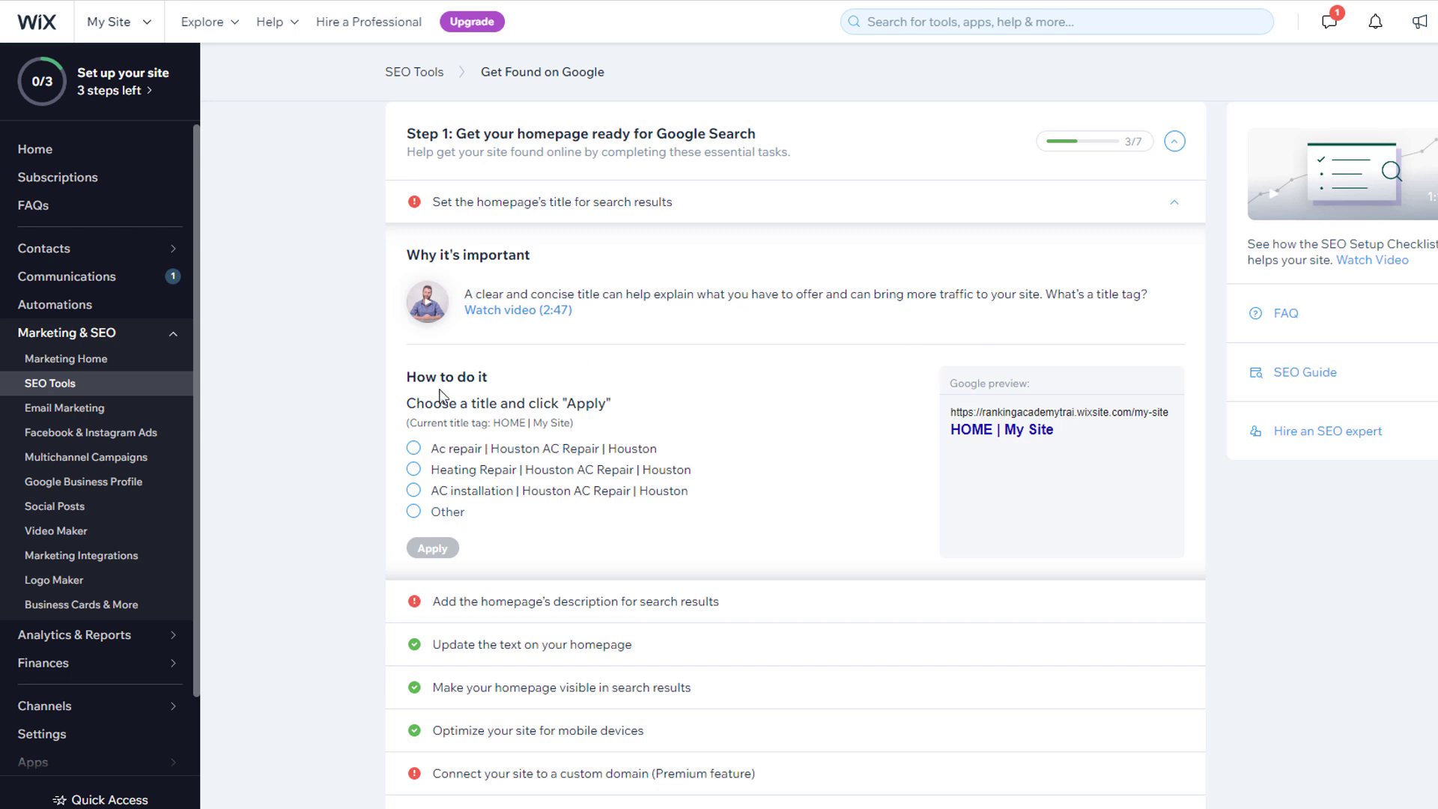
pyautogui.click(414, 451)
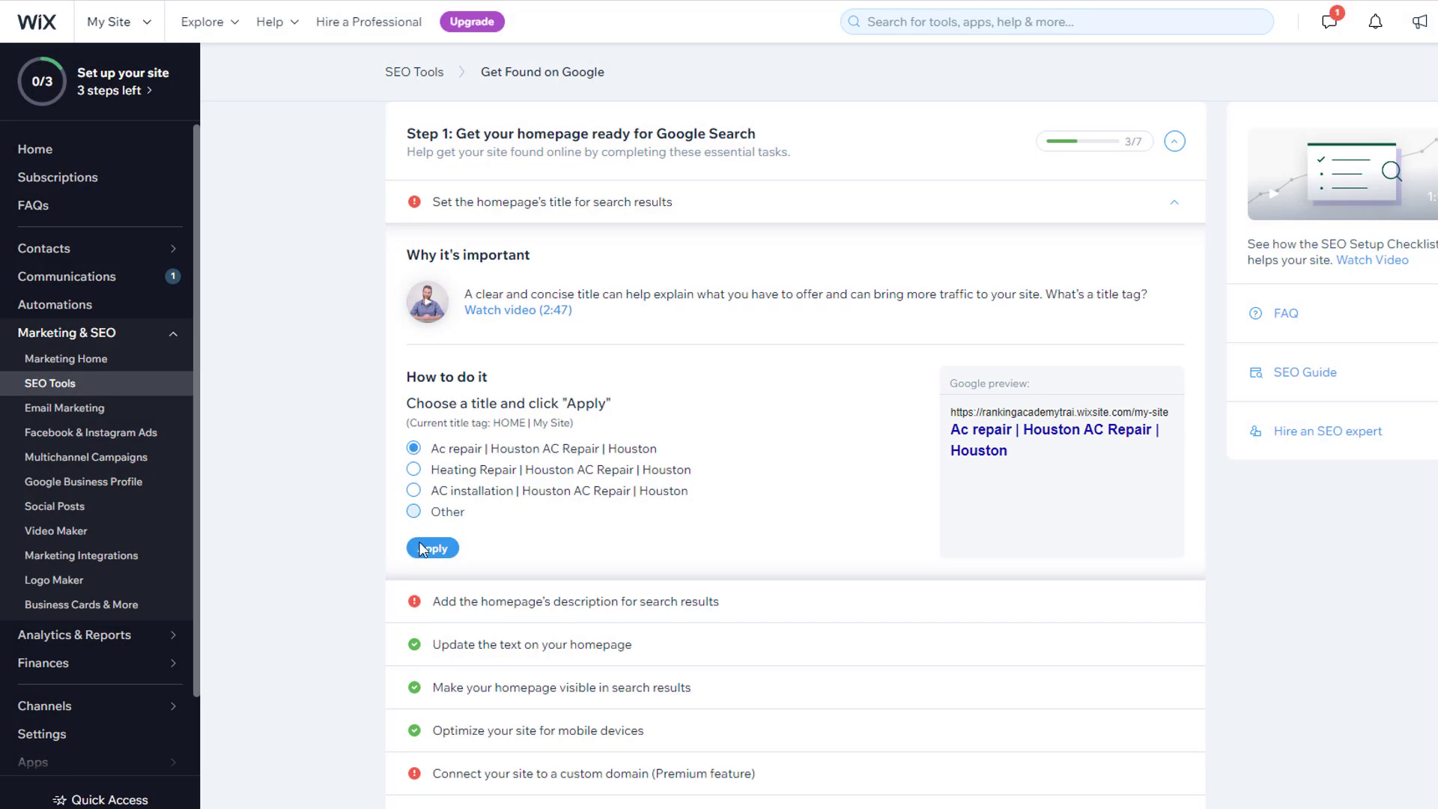
pyautogui.click(424, 554)
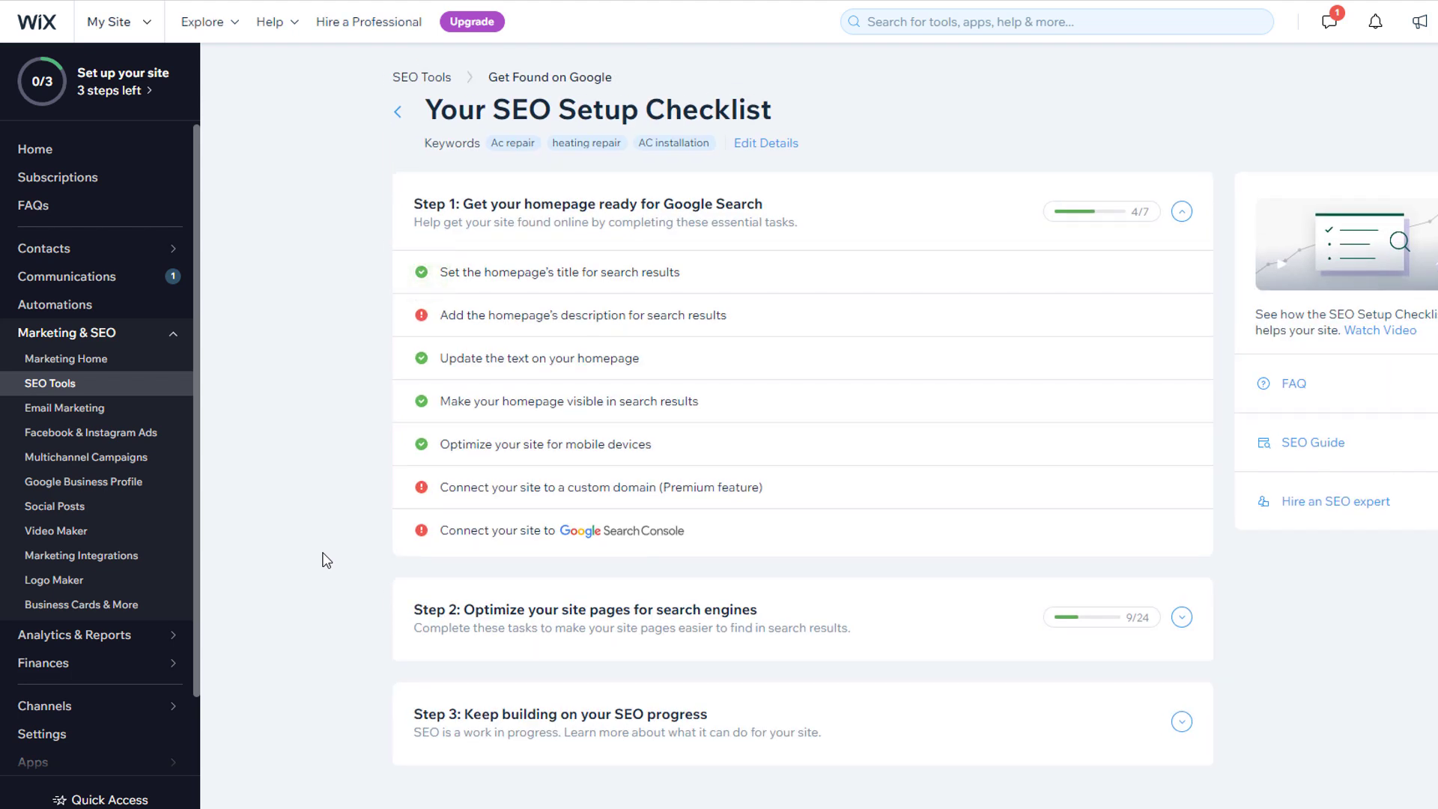
# Step: Set the homepage description to 'Best AC repair and installation in the houston area. 5* rated in google.'
pyautogui.click(1159, 318)
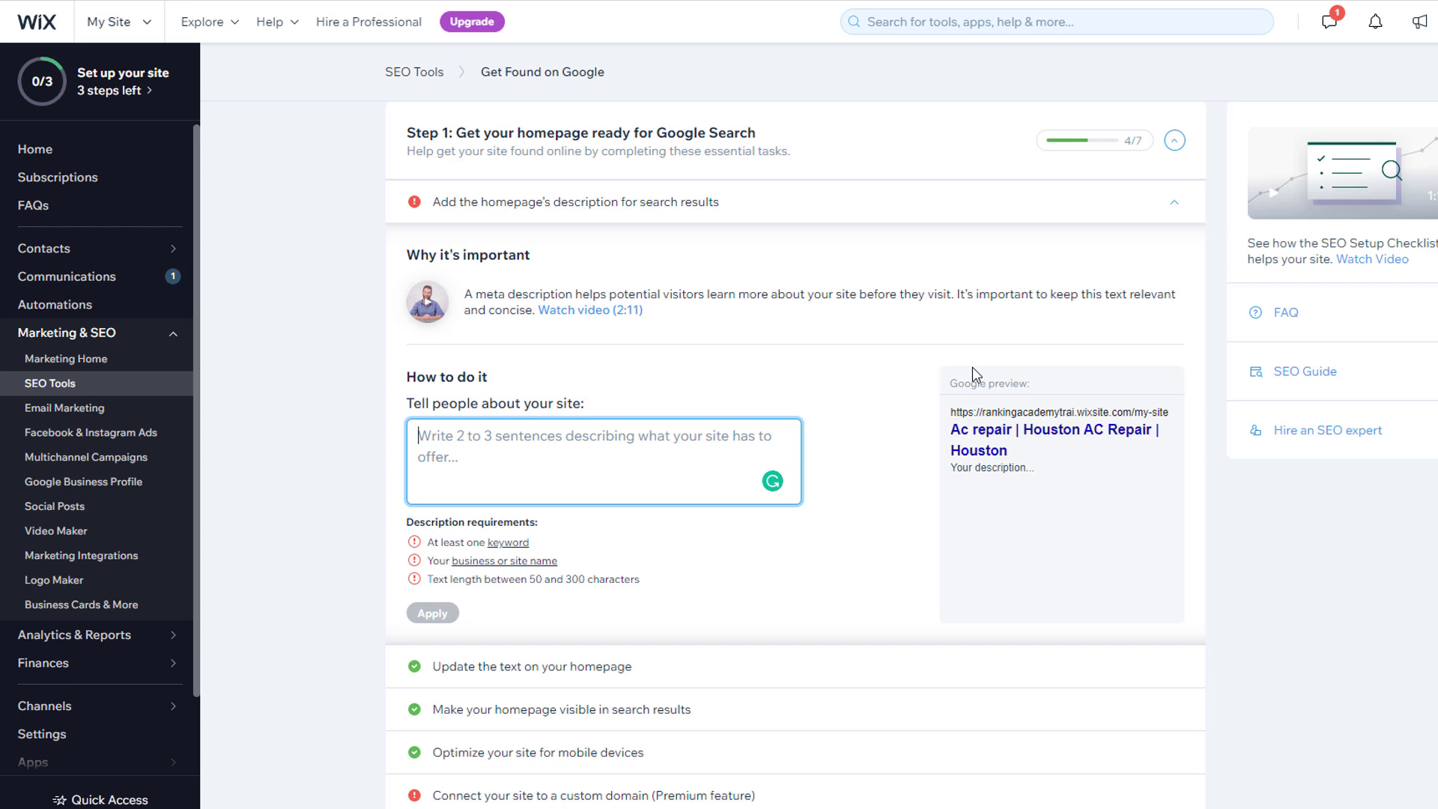
pyautogui.write('Best AC repair ')
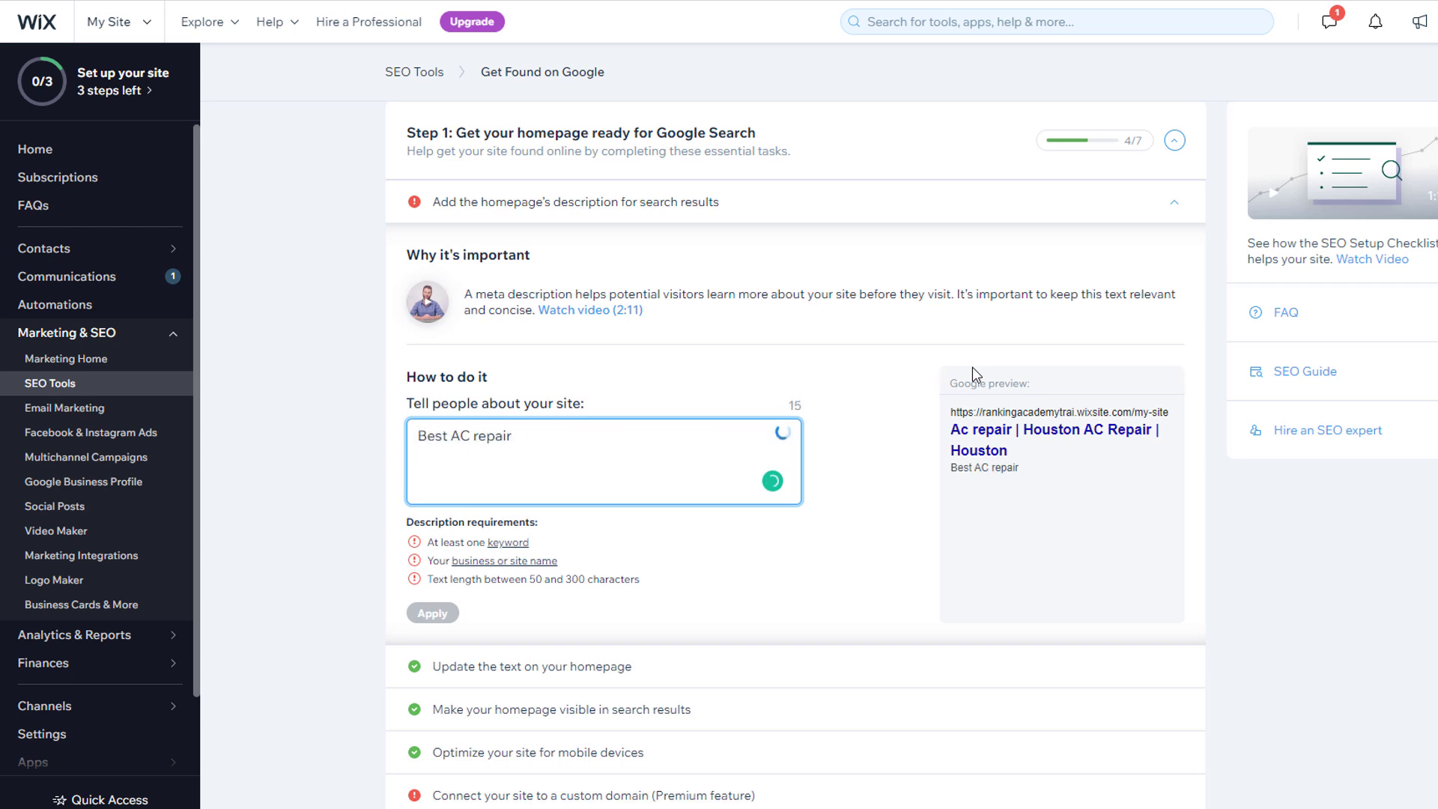
pyautogui.write('and installation in the houston ar')
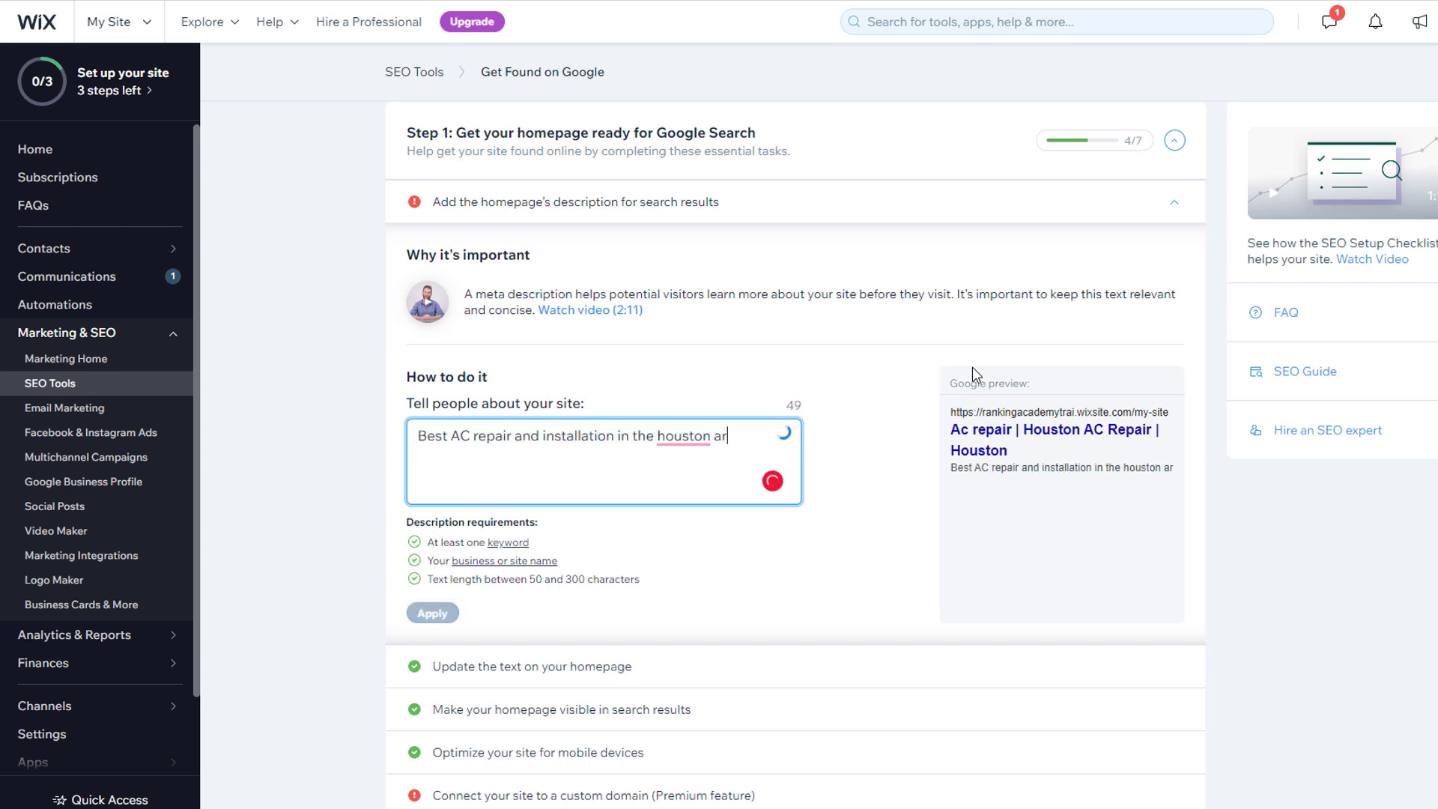
pyautogui.write('ea. 5* rated in google')
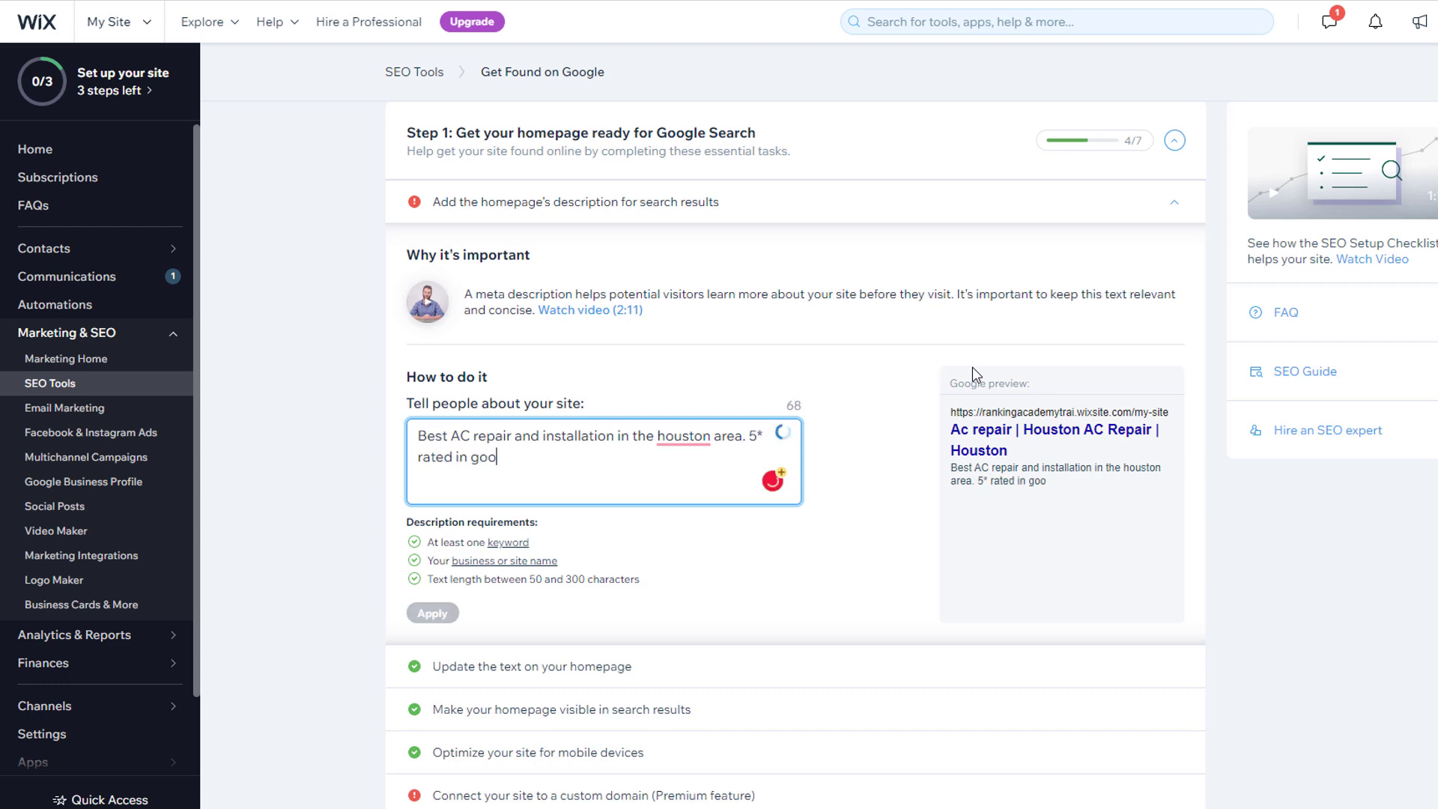
pyautogui.write('.')
pyautogui.click(433, 614)
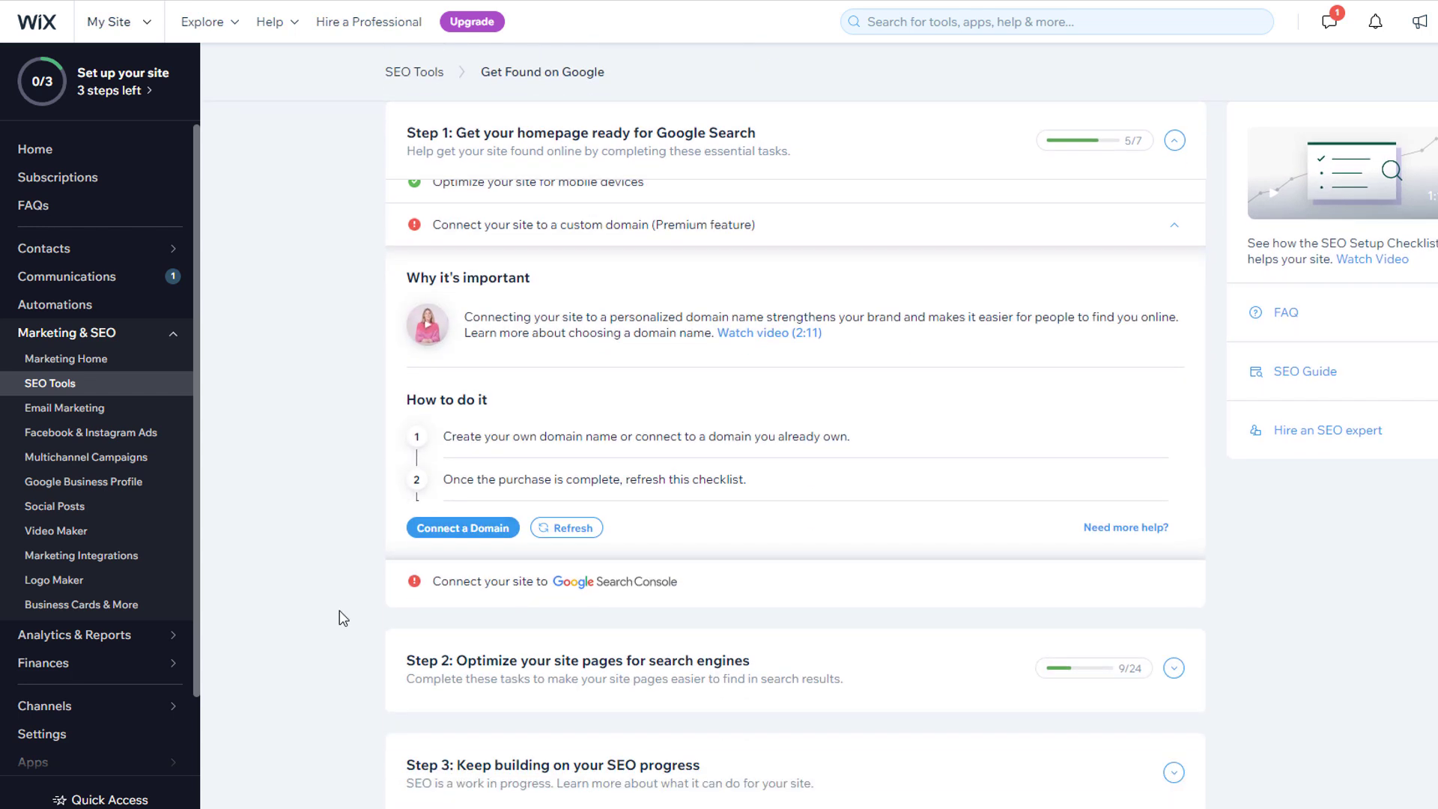
# Step: Expand the 'Connect your site to Google Search Console' task in the SEO checklist
pyautogui.moveTo(521, 593)
pyautogui.moveTo(672, 598)
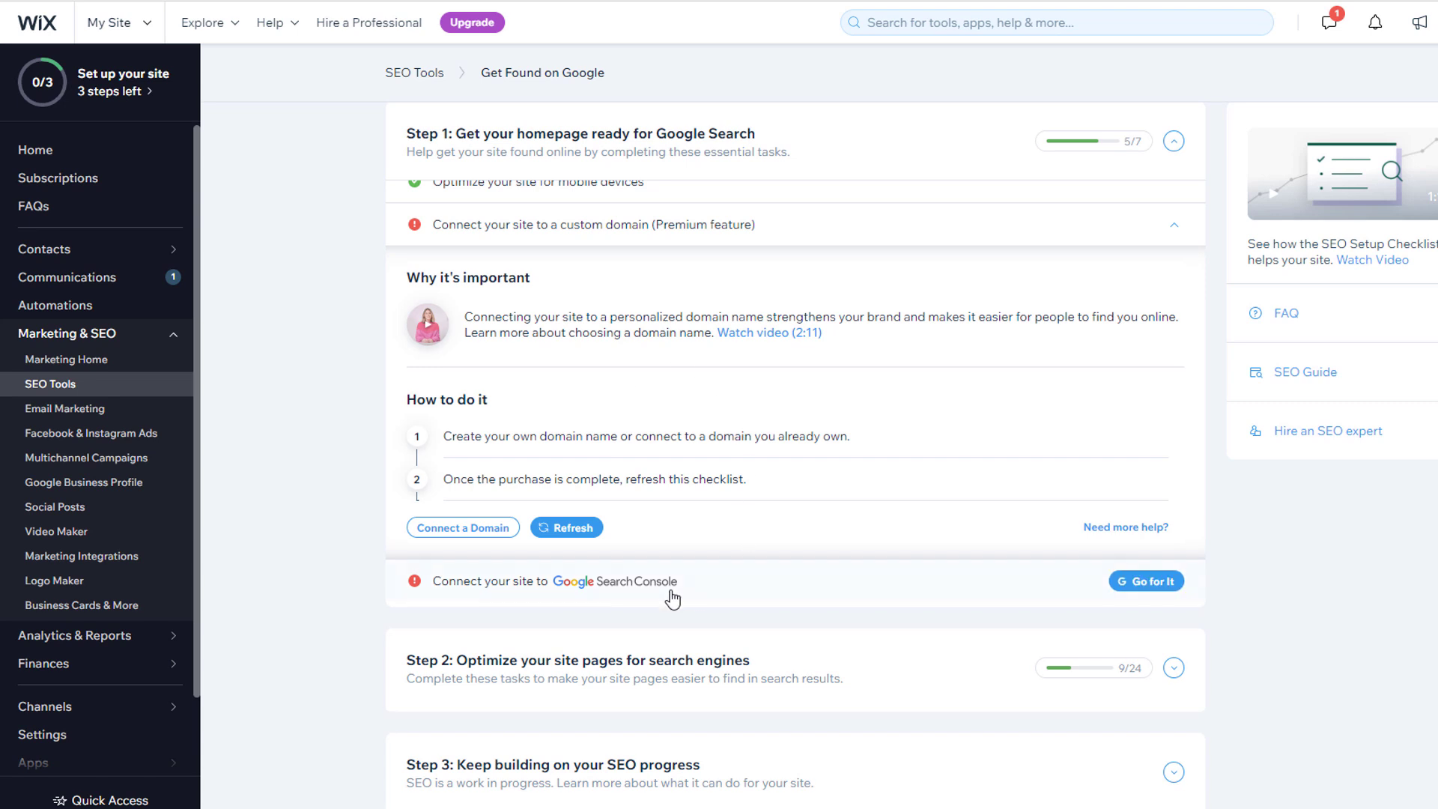
pyautogui.click(713, 593)
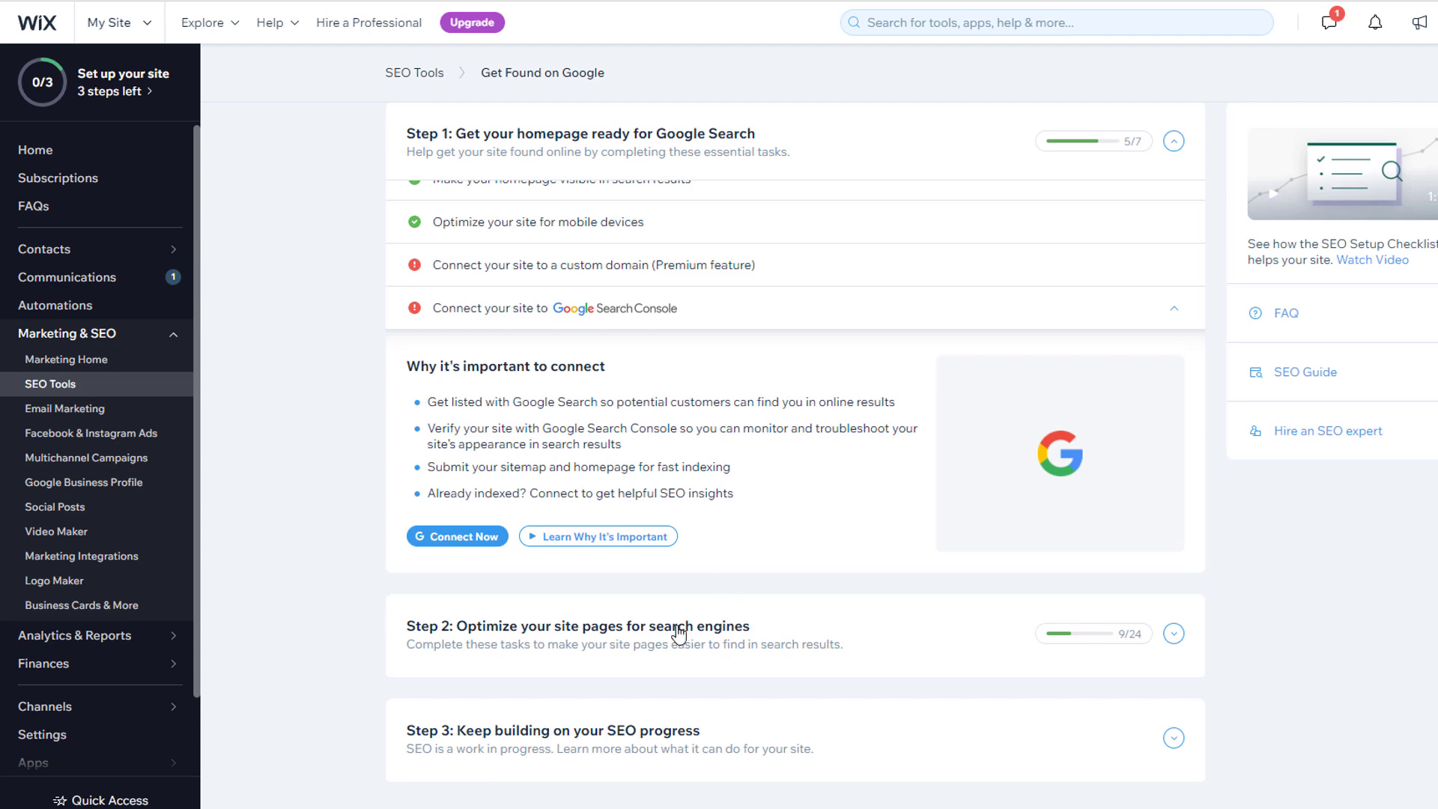
pyautogui.click(719, 599)
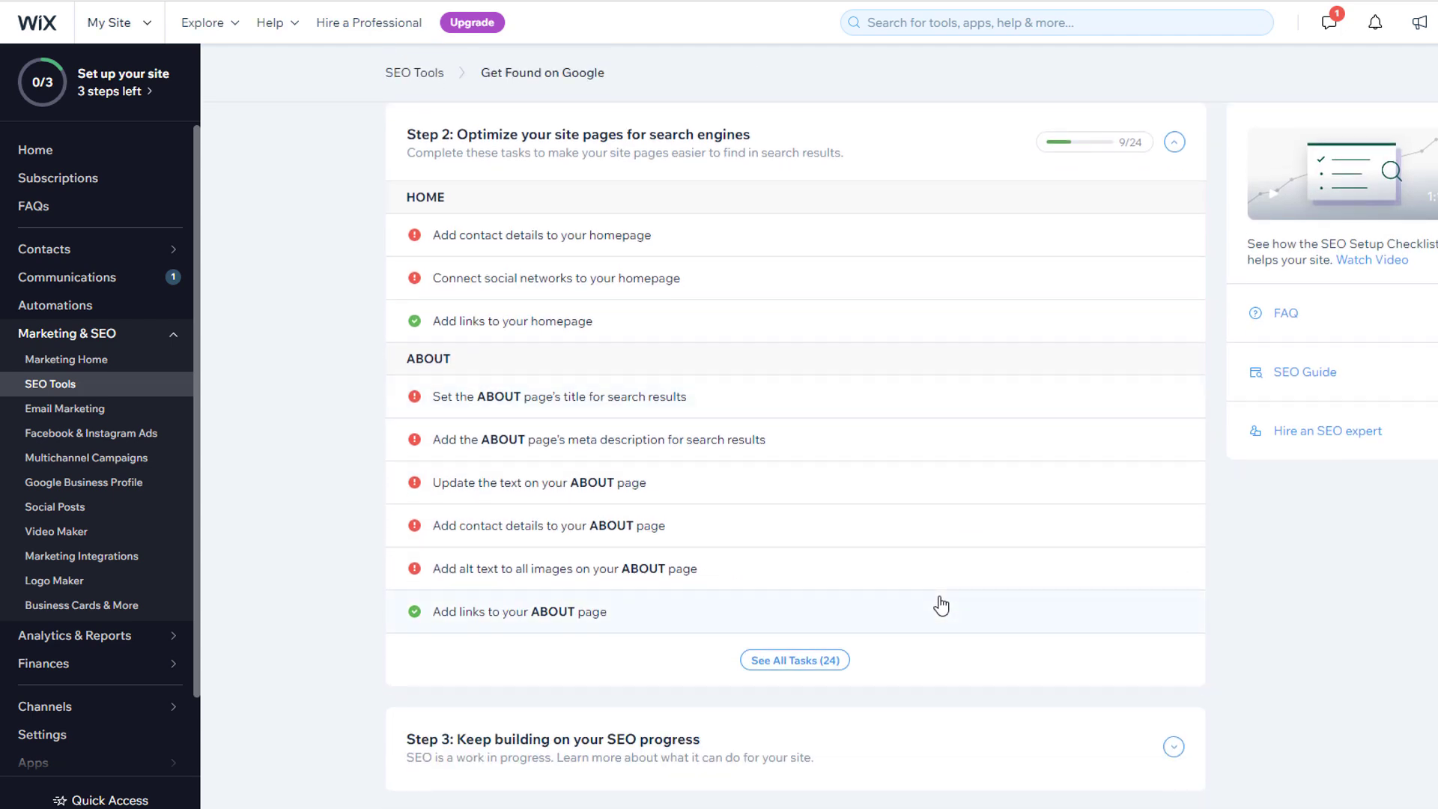
# Step: Look over the ABOUT page's title and text tasks, then return to the My Site dashboard
pyautogui.click(652, 397)
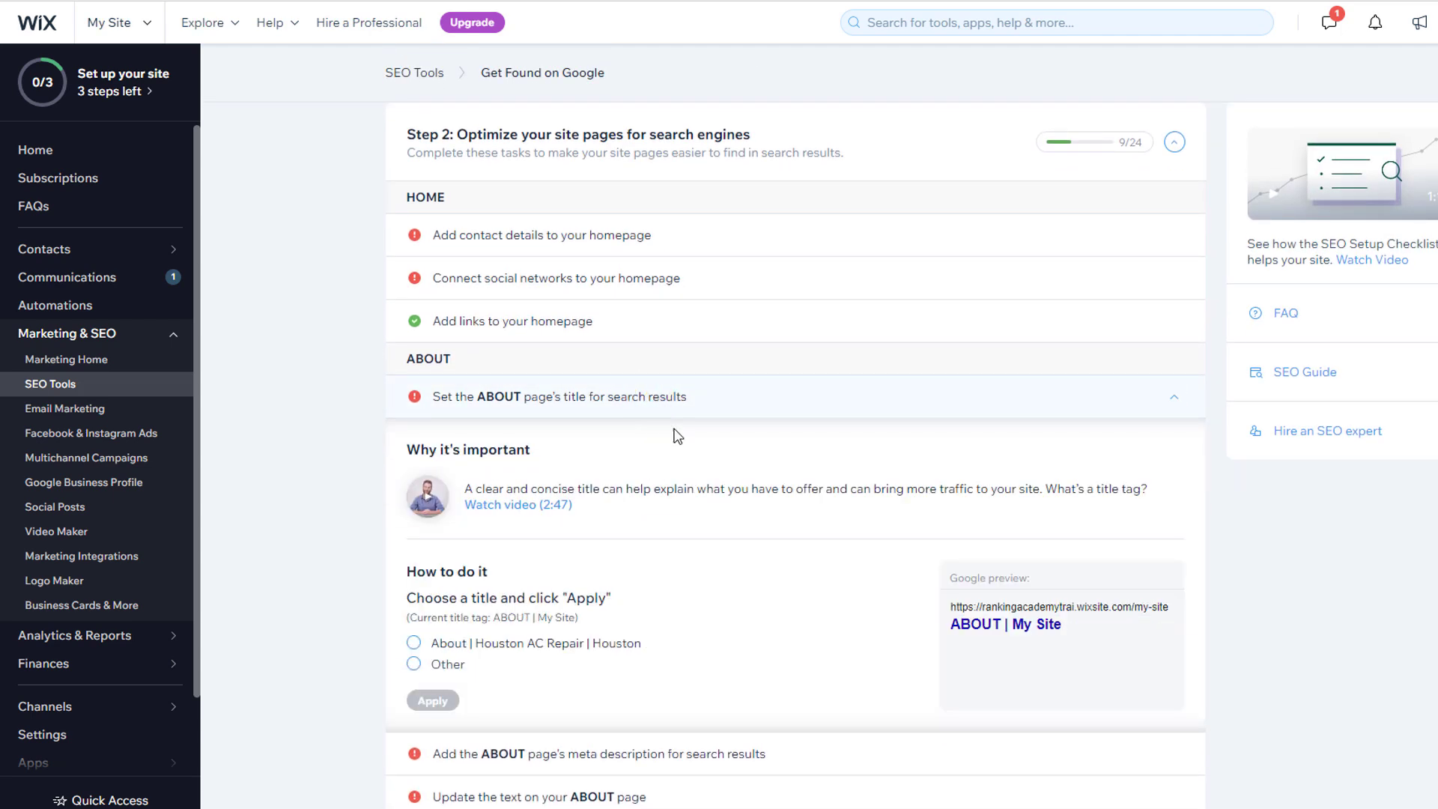
pyautogui.scroll(-4, 674, 432)
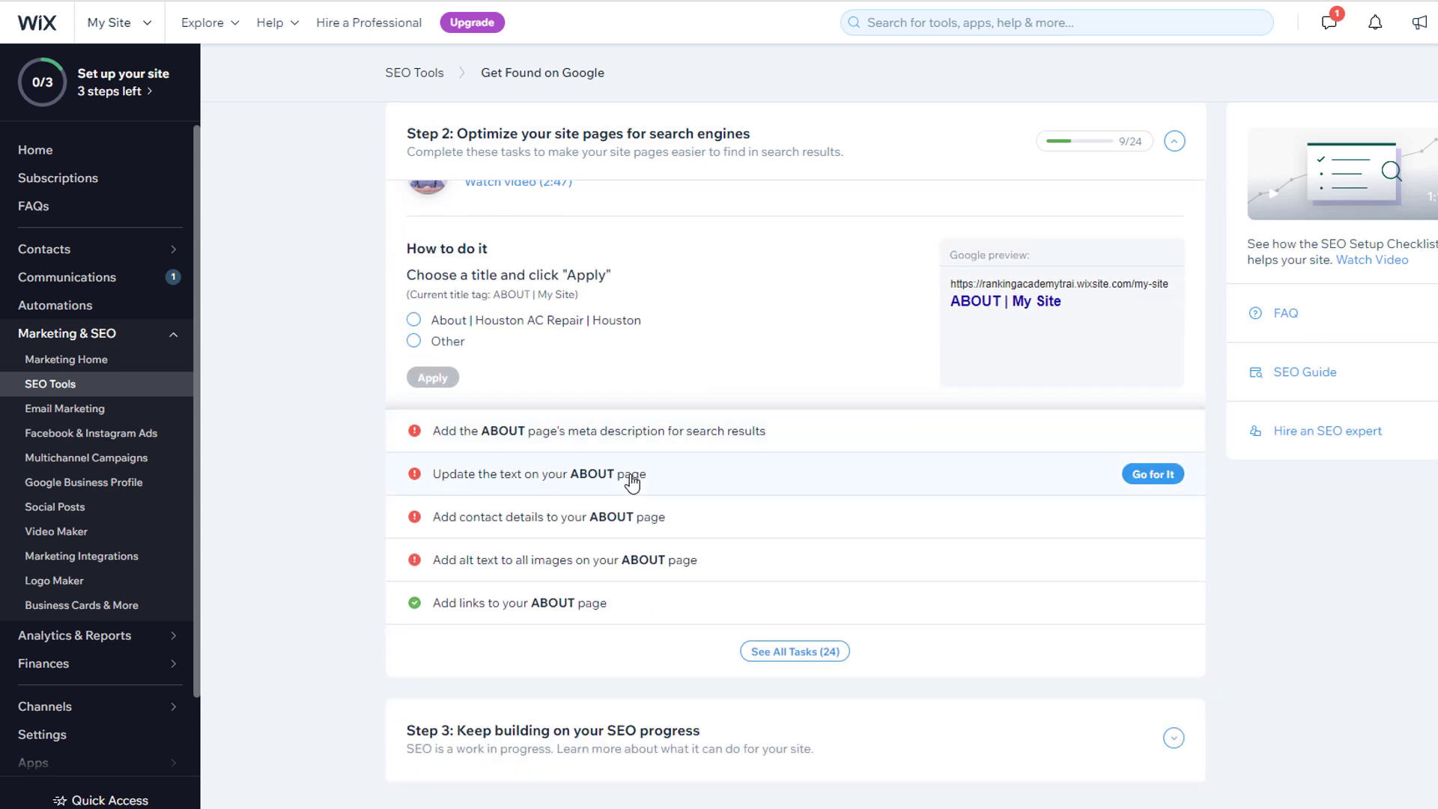
pyautogui.click(631, 483)
pyautogui.scroll(7, 830, 502)
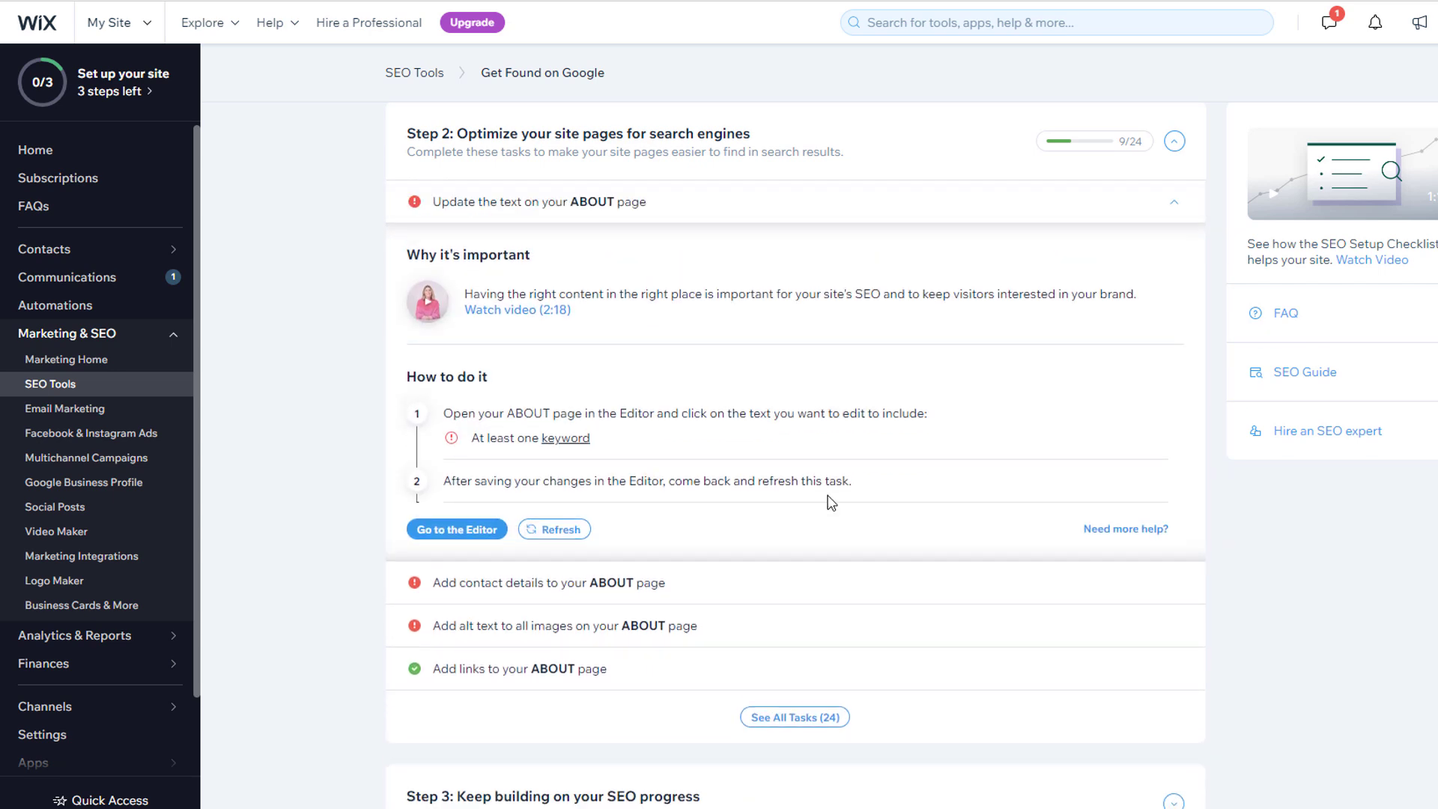
pyautogui.click(145, 27)
pyautogui.click(186, 134)
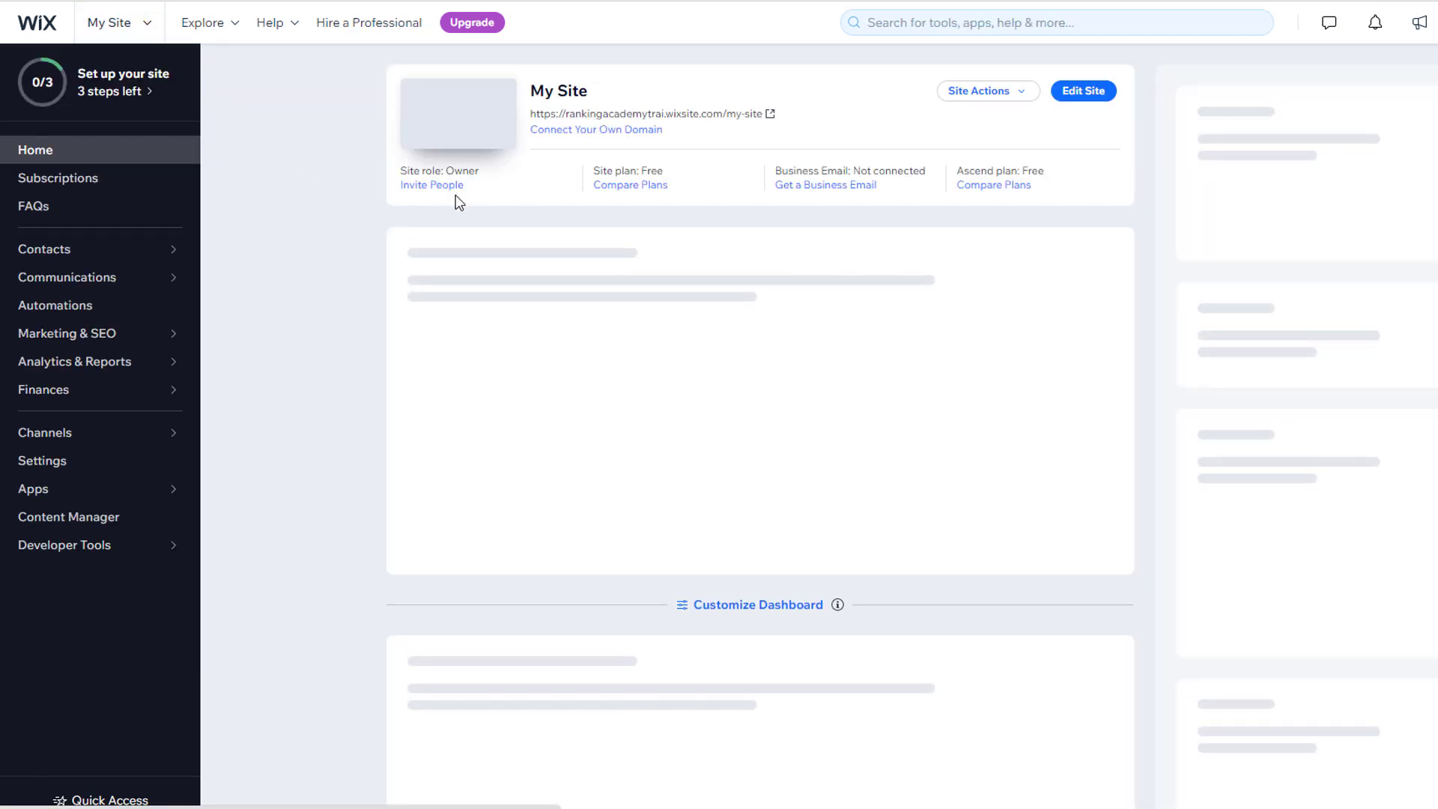
# Step: Edit the site and display its Menus & Pages list
pyautogui.click(1083, 91)
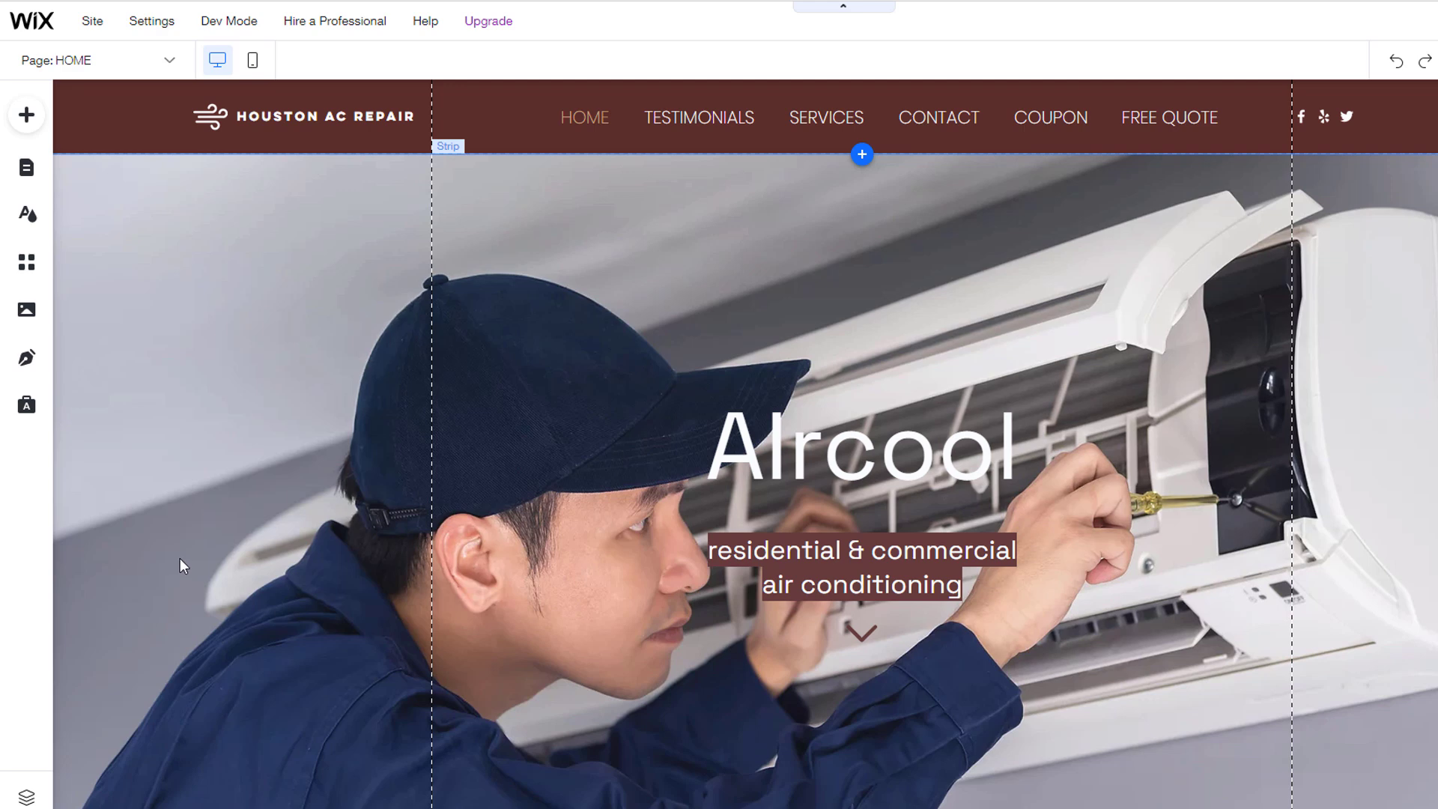
pyautogui.click(24, 172)
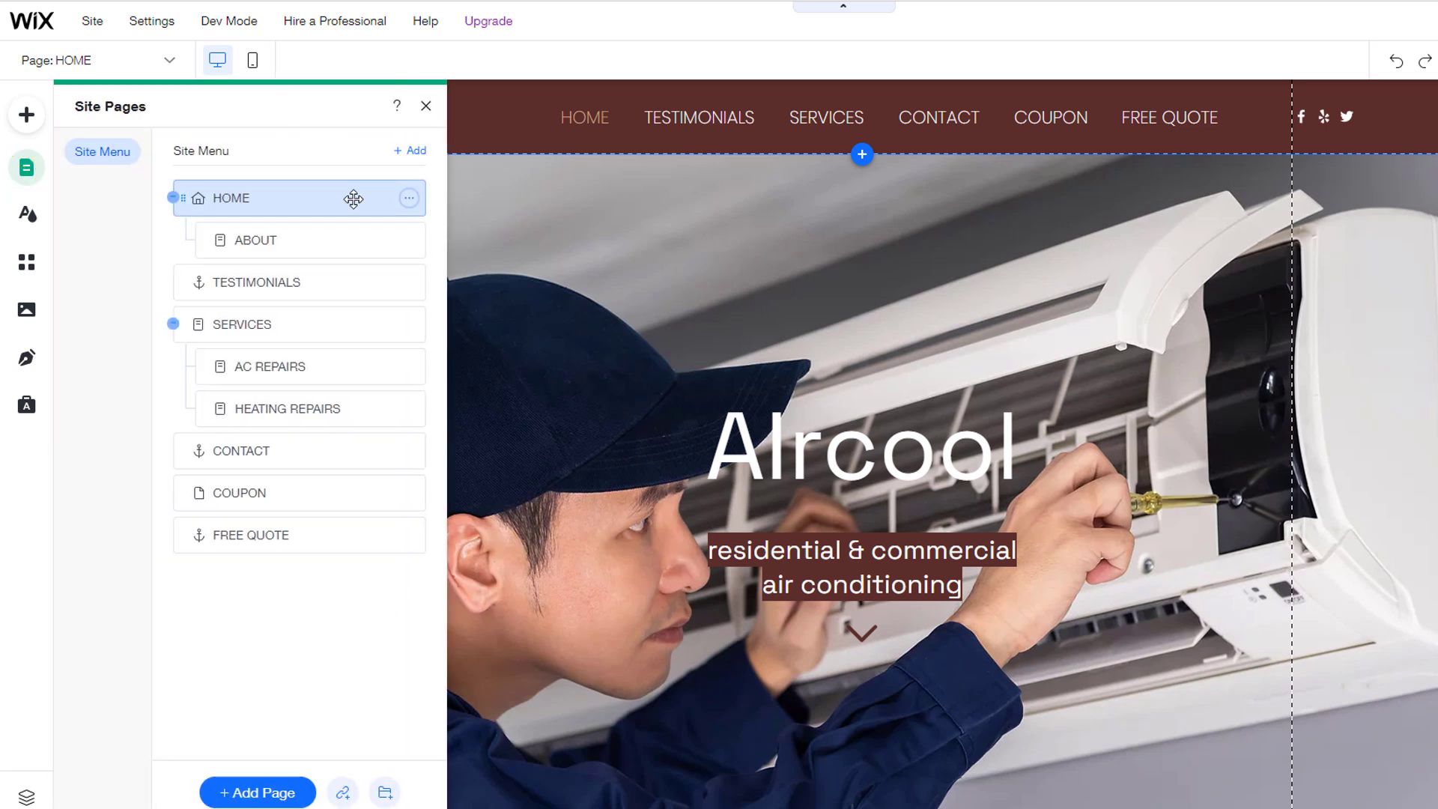
# Step: Review HOME's SEO Basics plus Advanced SEO structured data and robots meta tags, then close the panels
pyautogui.click(408, 198)
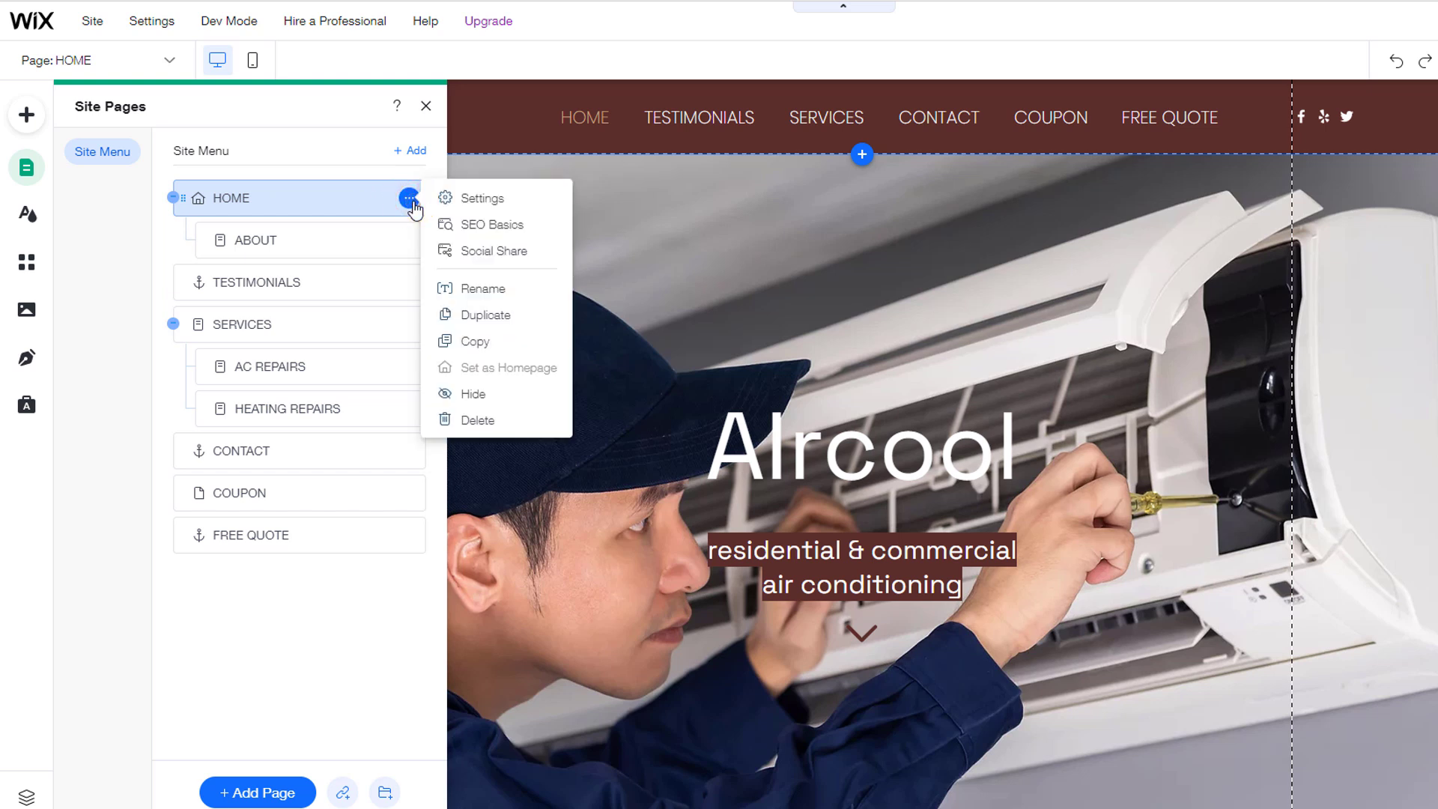
pyautogui.click(480, 226)
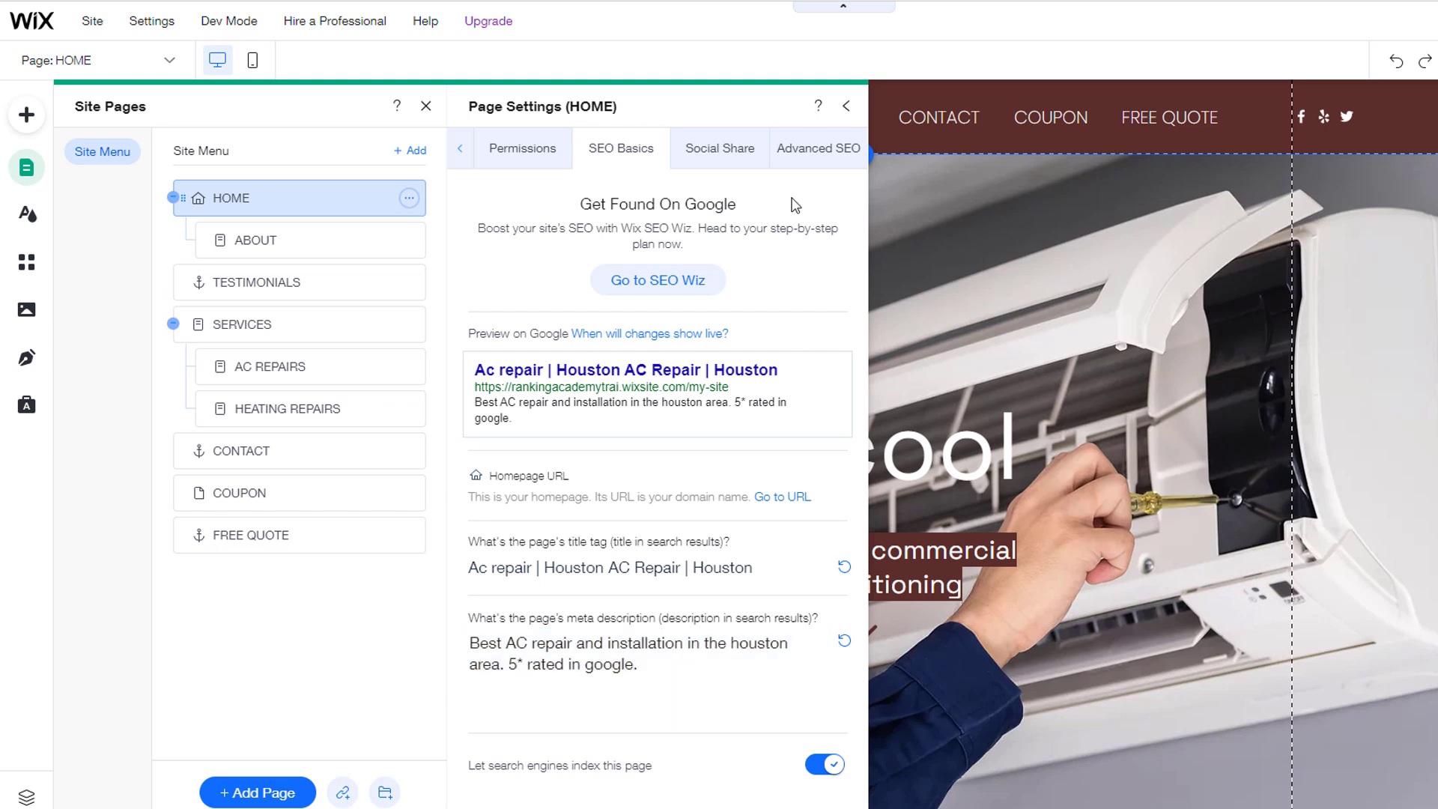
pyautogui.click(811, 154)
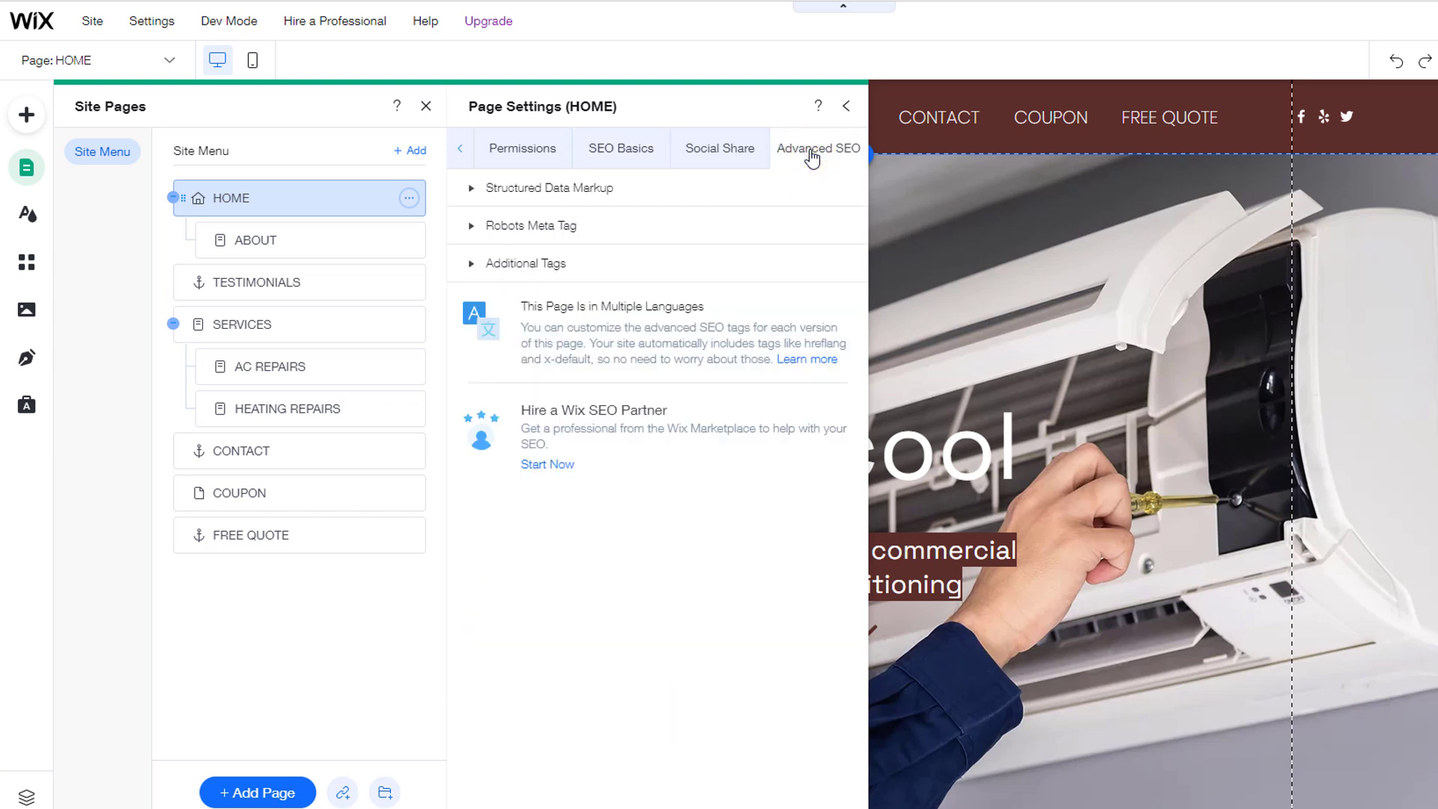
pyautogui.click(471, 190)
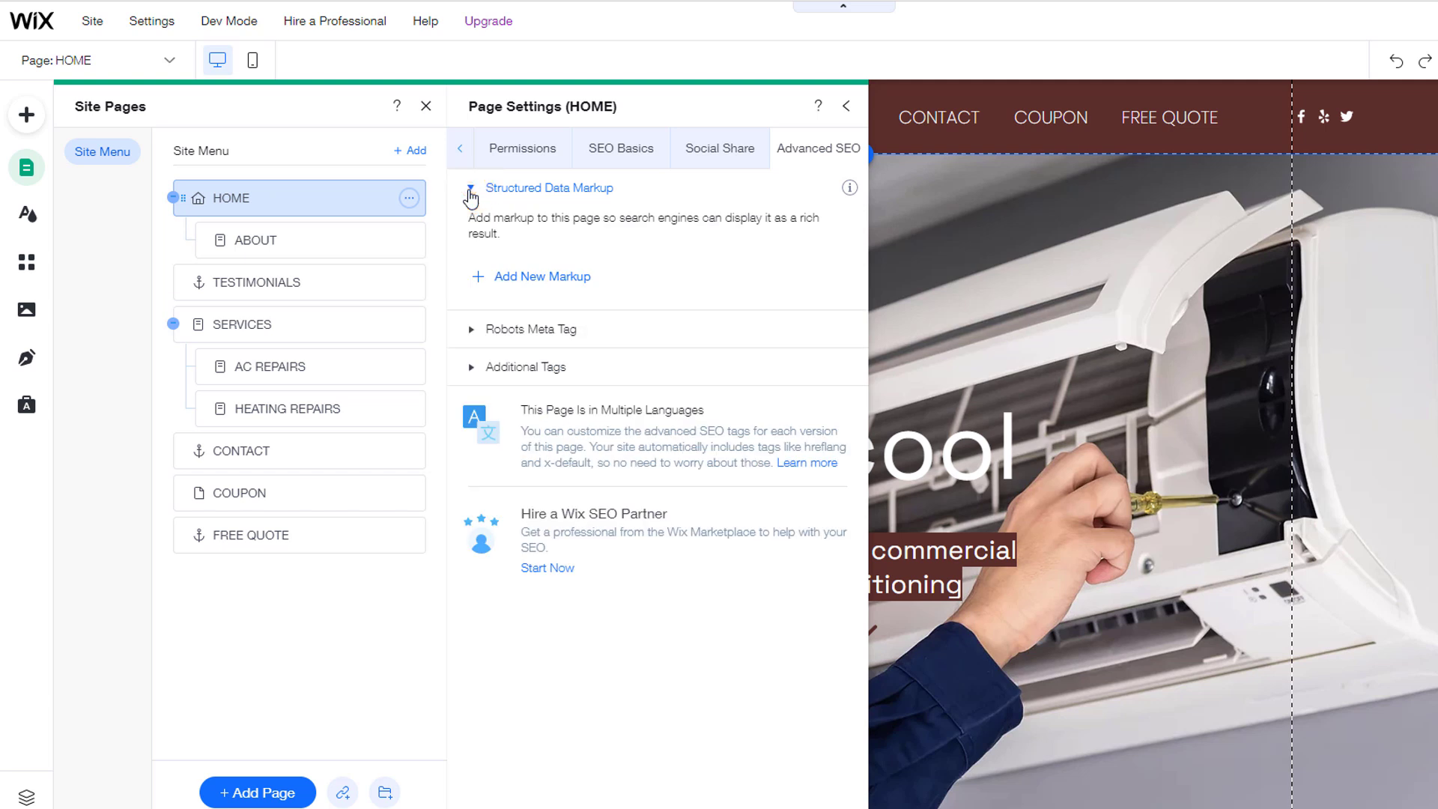
pyautogui.click(470, 330)
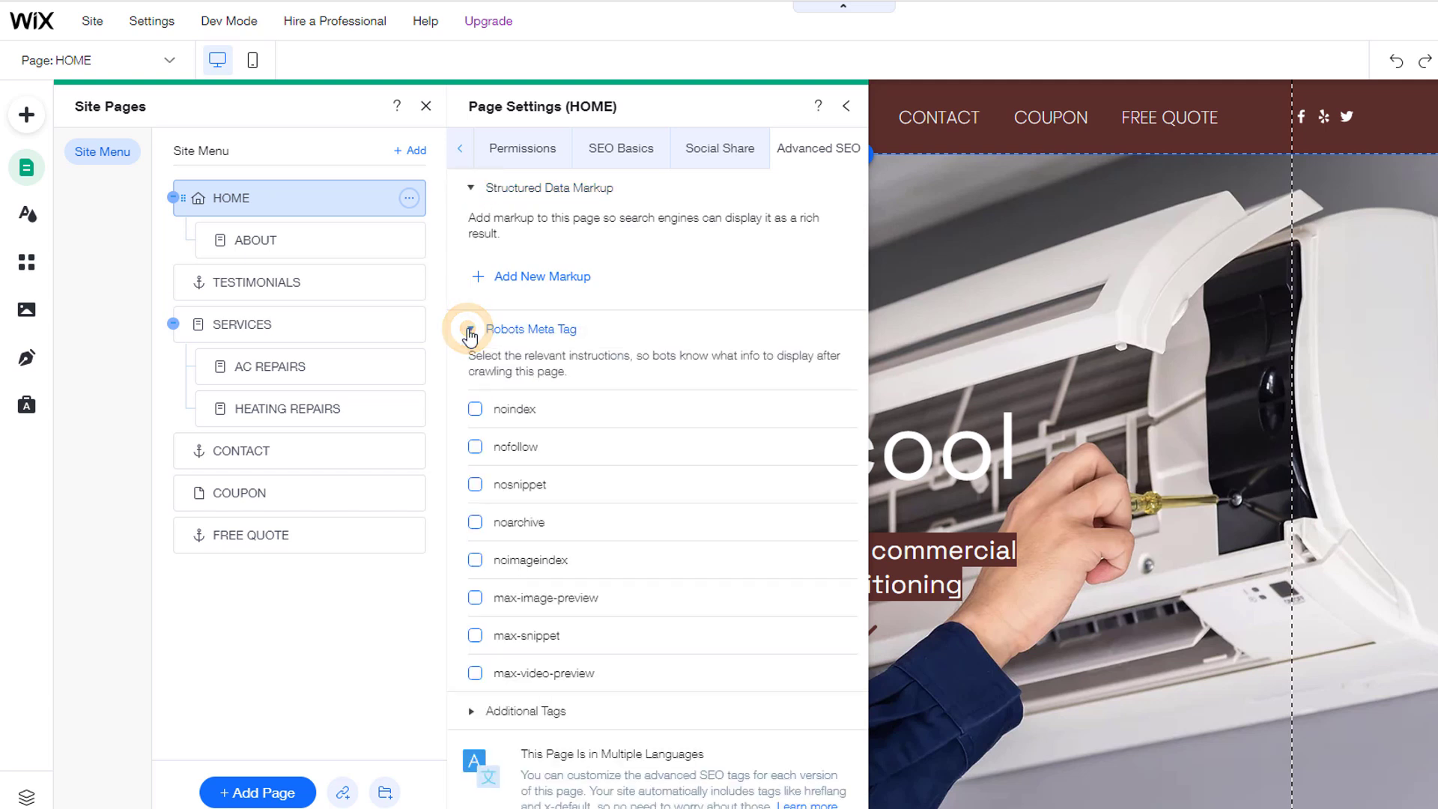
pyautogui.scroll(-2, 504, 507)
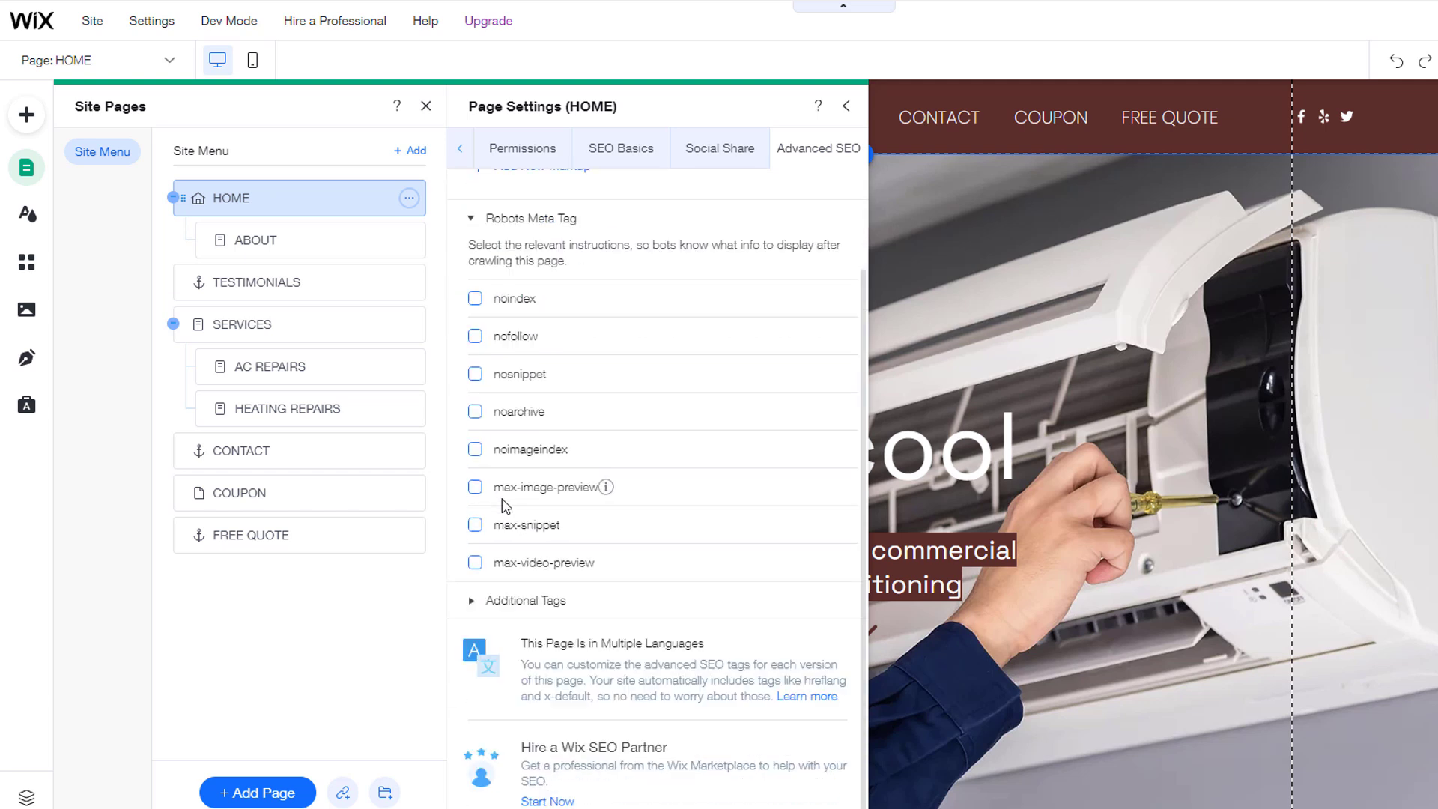
pyautogui.click(900, 205)
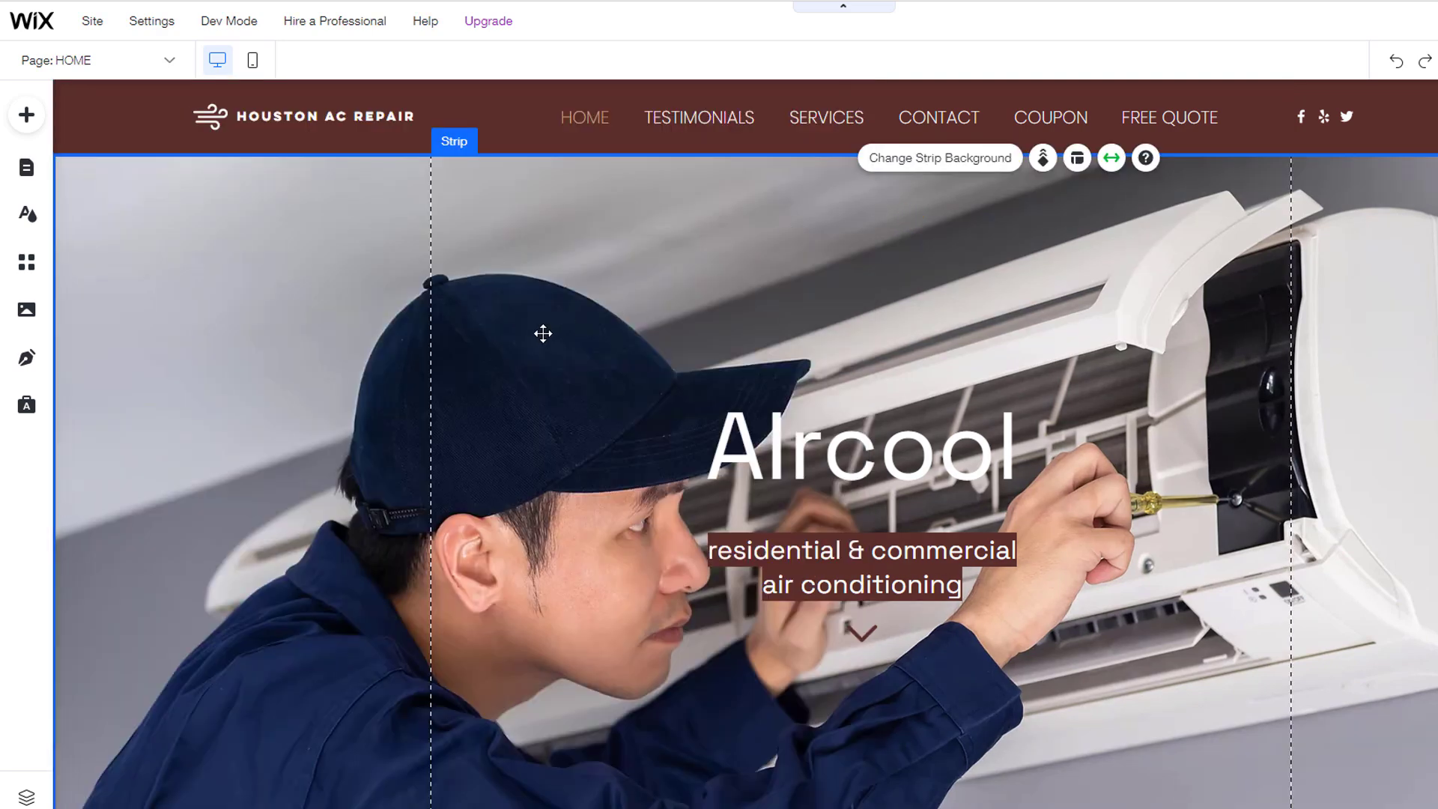
# Step: Replace the 'AIrcool' hero heading text with 'Houston AC Repair'
pyautogui.doubleClick(735, 452)
pyautogui.write('Hous')
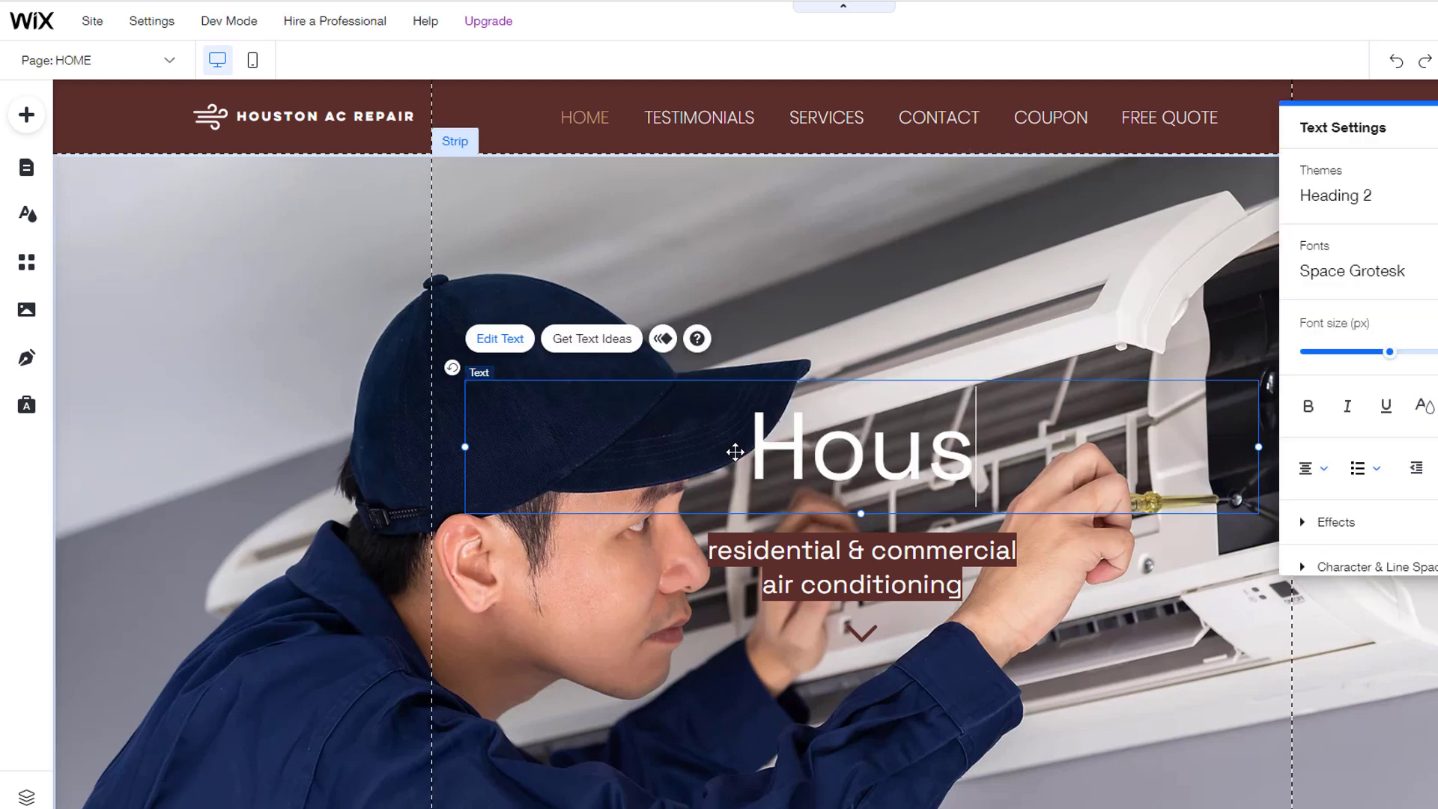
pyautogui.write('ton AC')
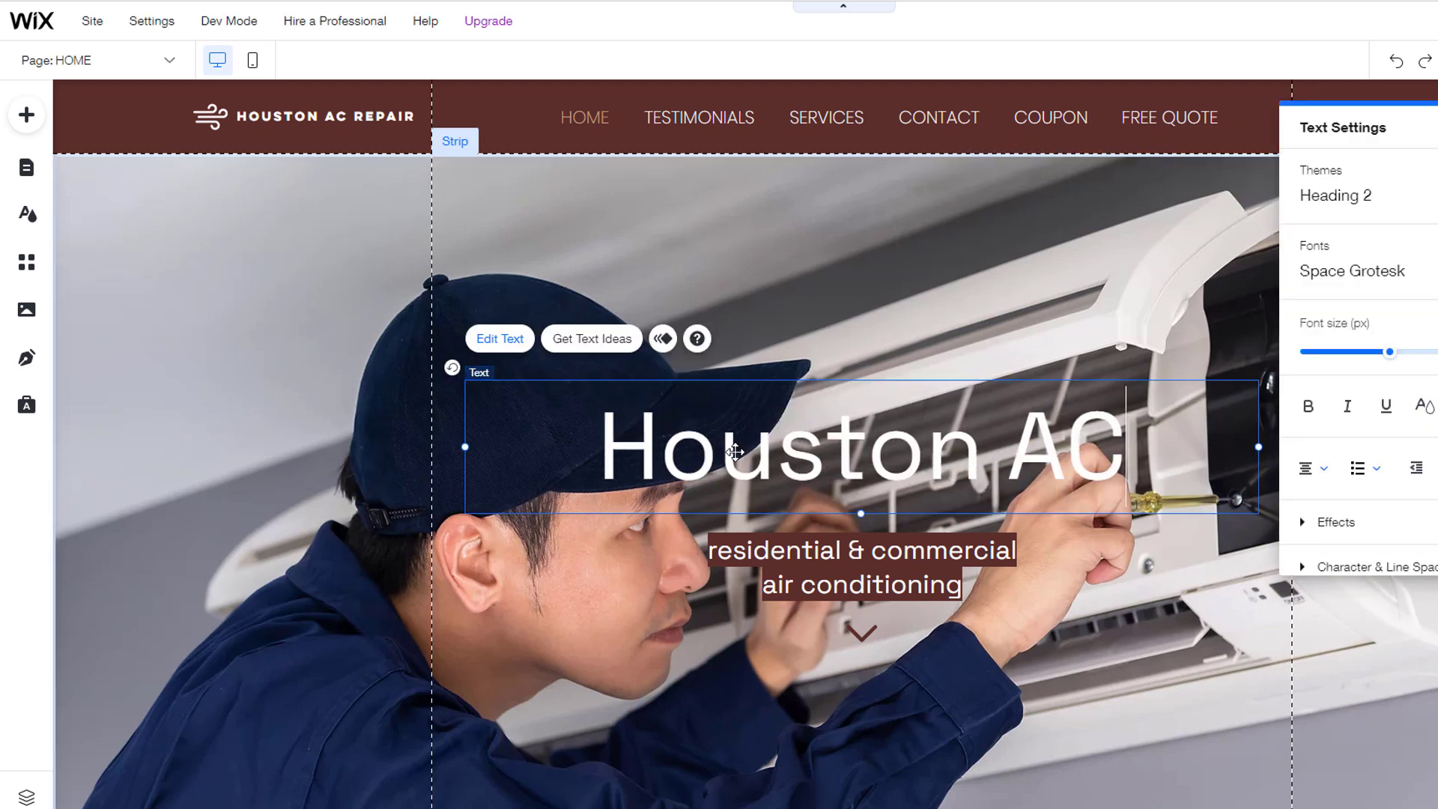
pyautogui.write(' Repair')
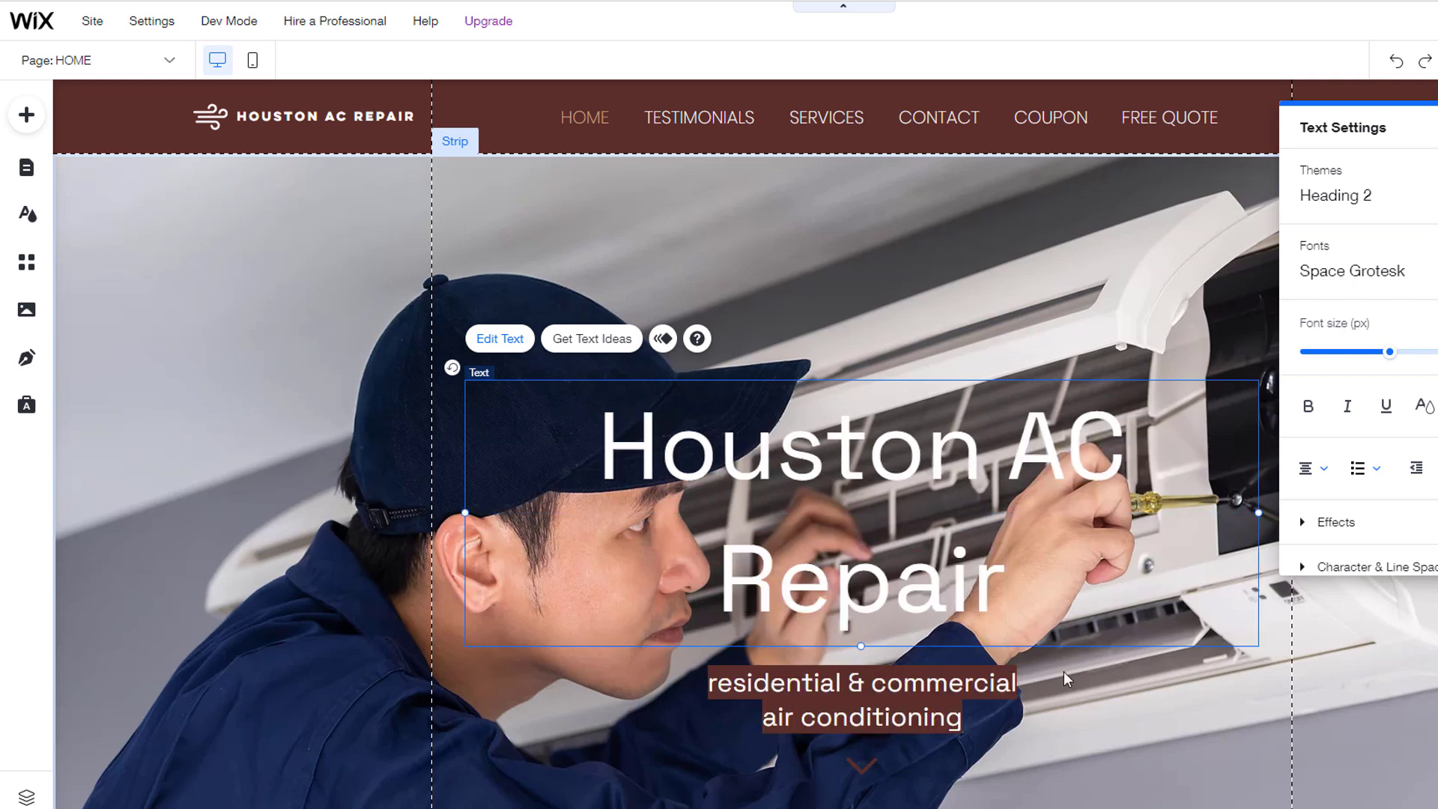
pyautogui.click(1112, 677)
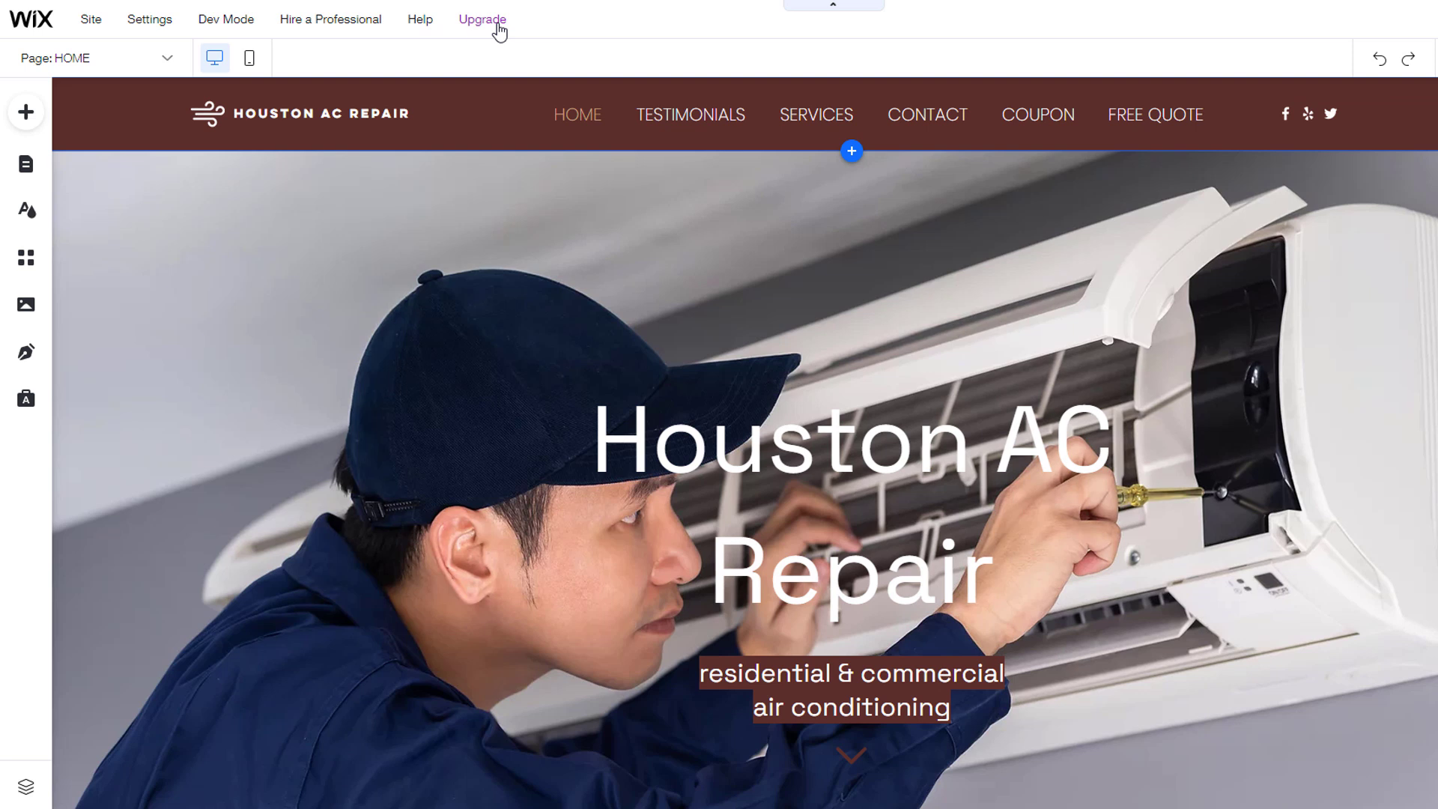
pyautogui.click(497, 28)
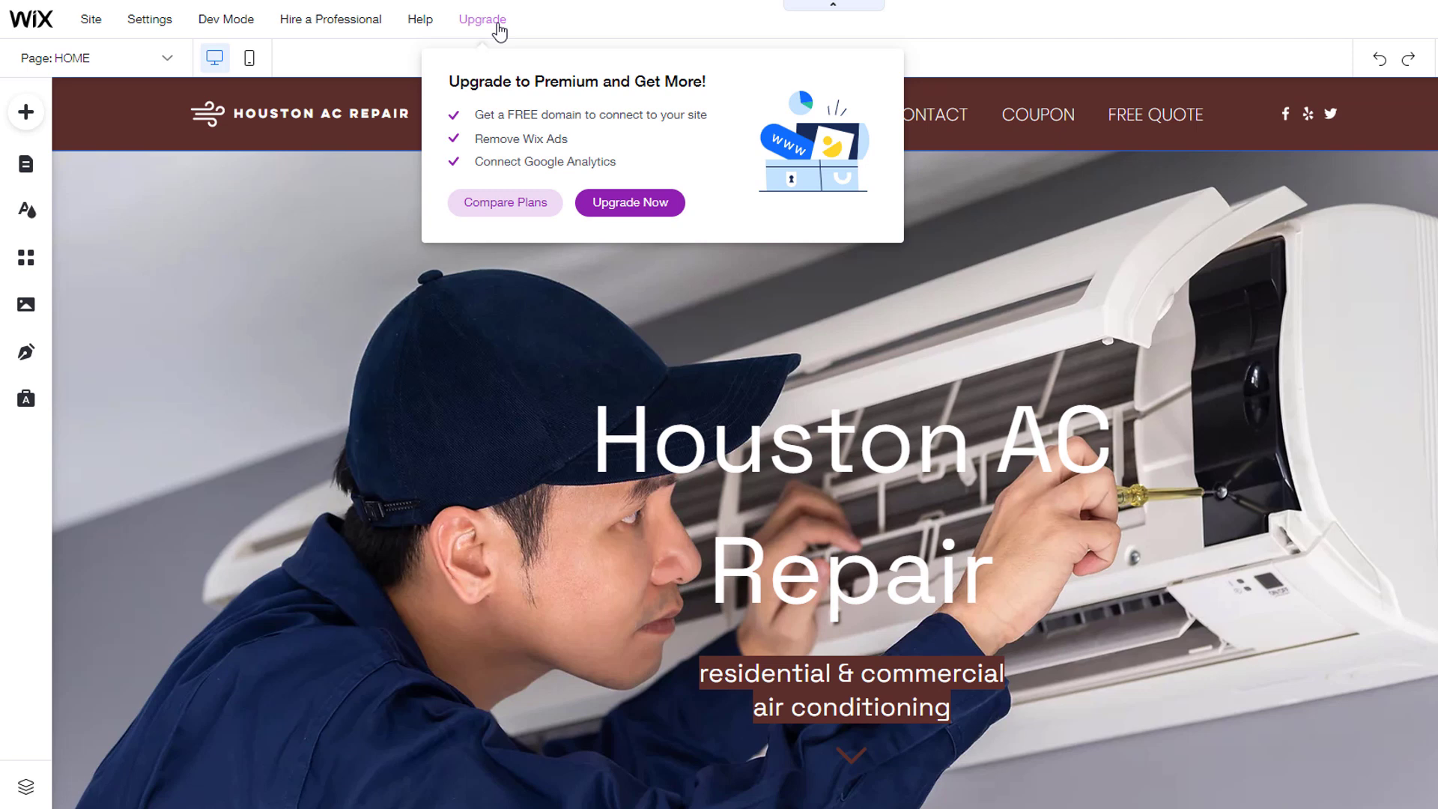
pyautogui.click(522, 202)
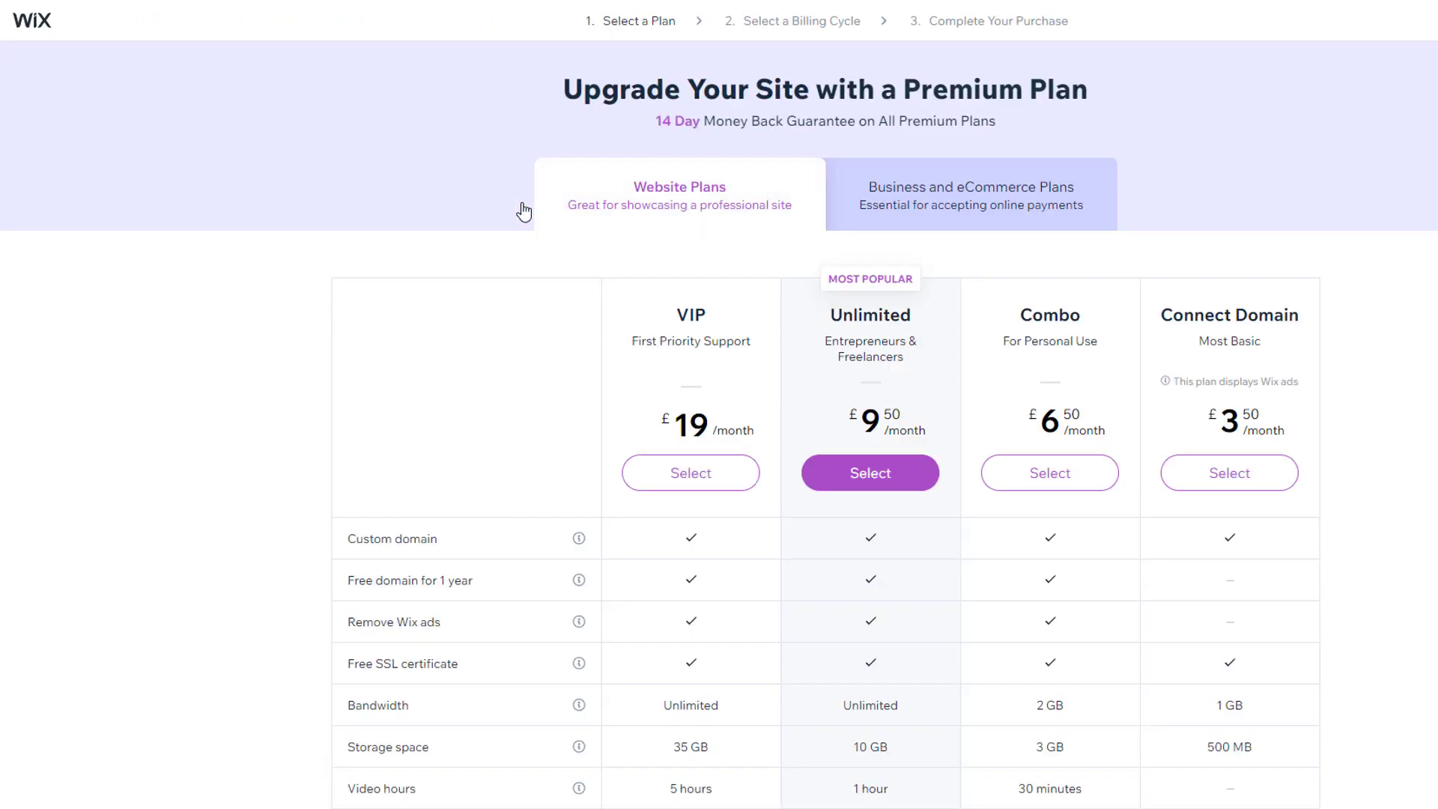
pyautogui.scroll(-1, 525, 209)
pyautogui.scroll(-2, 526, 210)
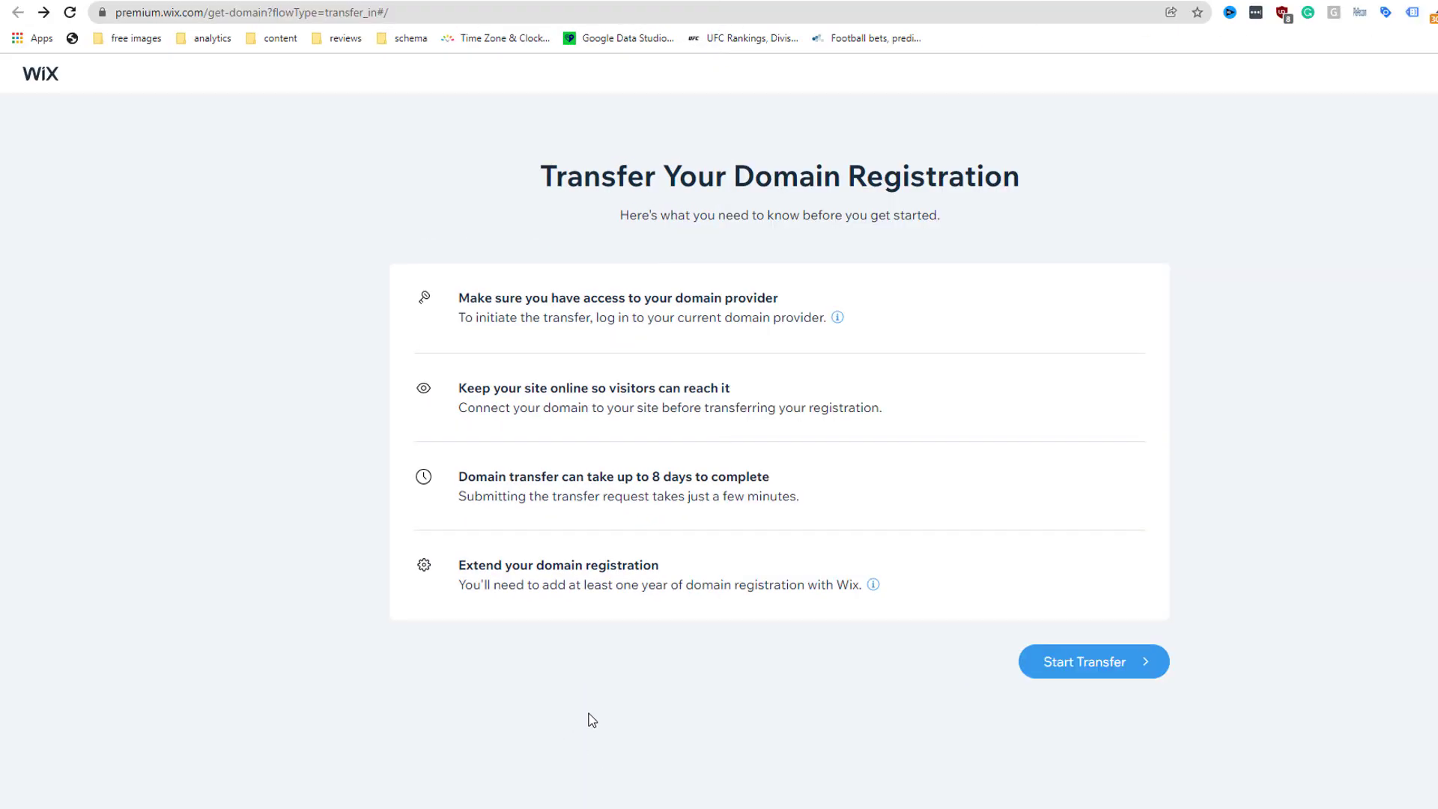
pyautogui.click(1101, 665)
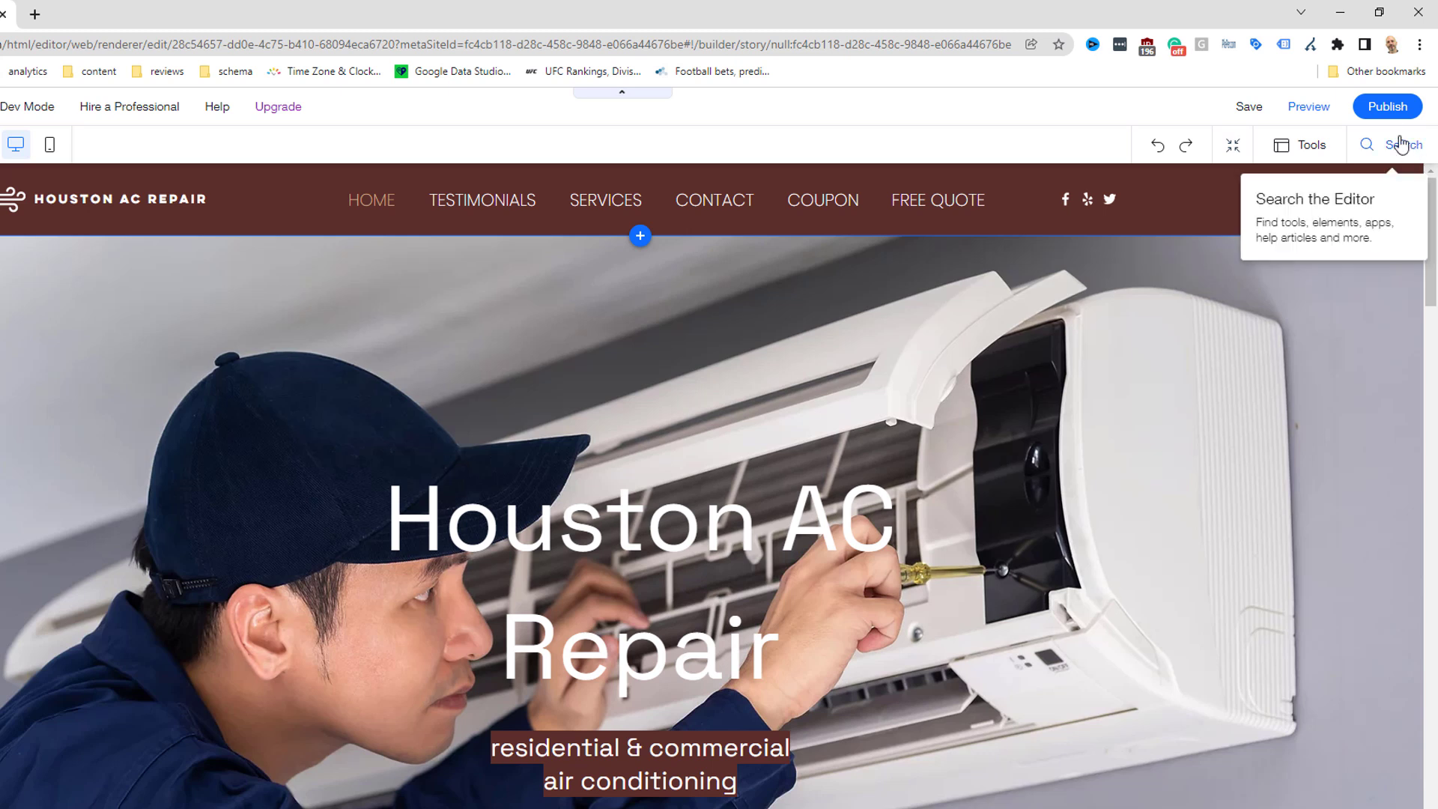
# Step: Publish the site and copy its live address from the Congratulations dialog
pyautogui.click(1387, 107)
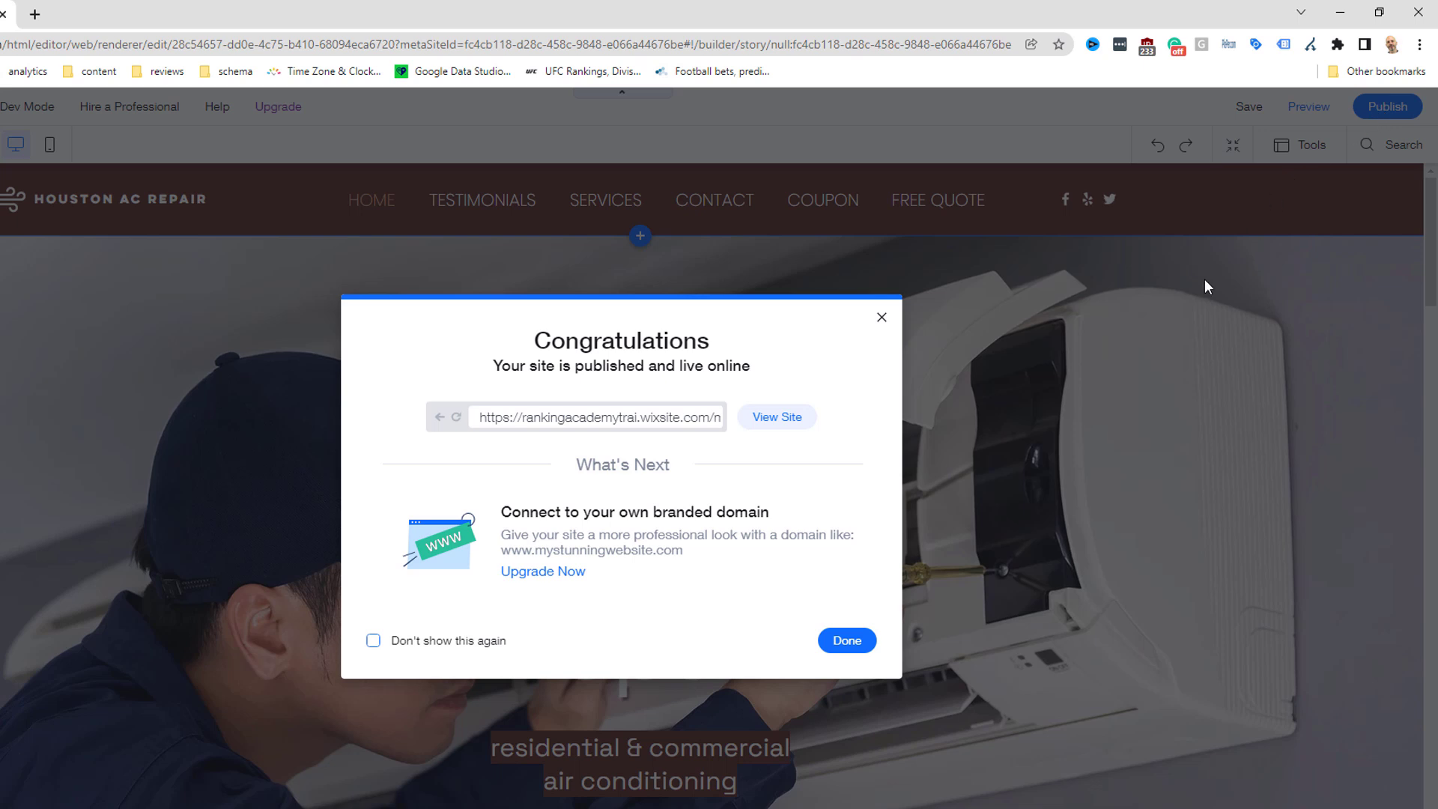
pyautogui.click(779, 420)
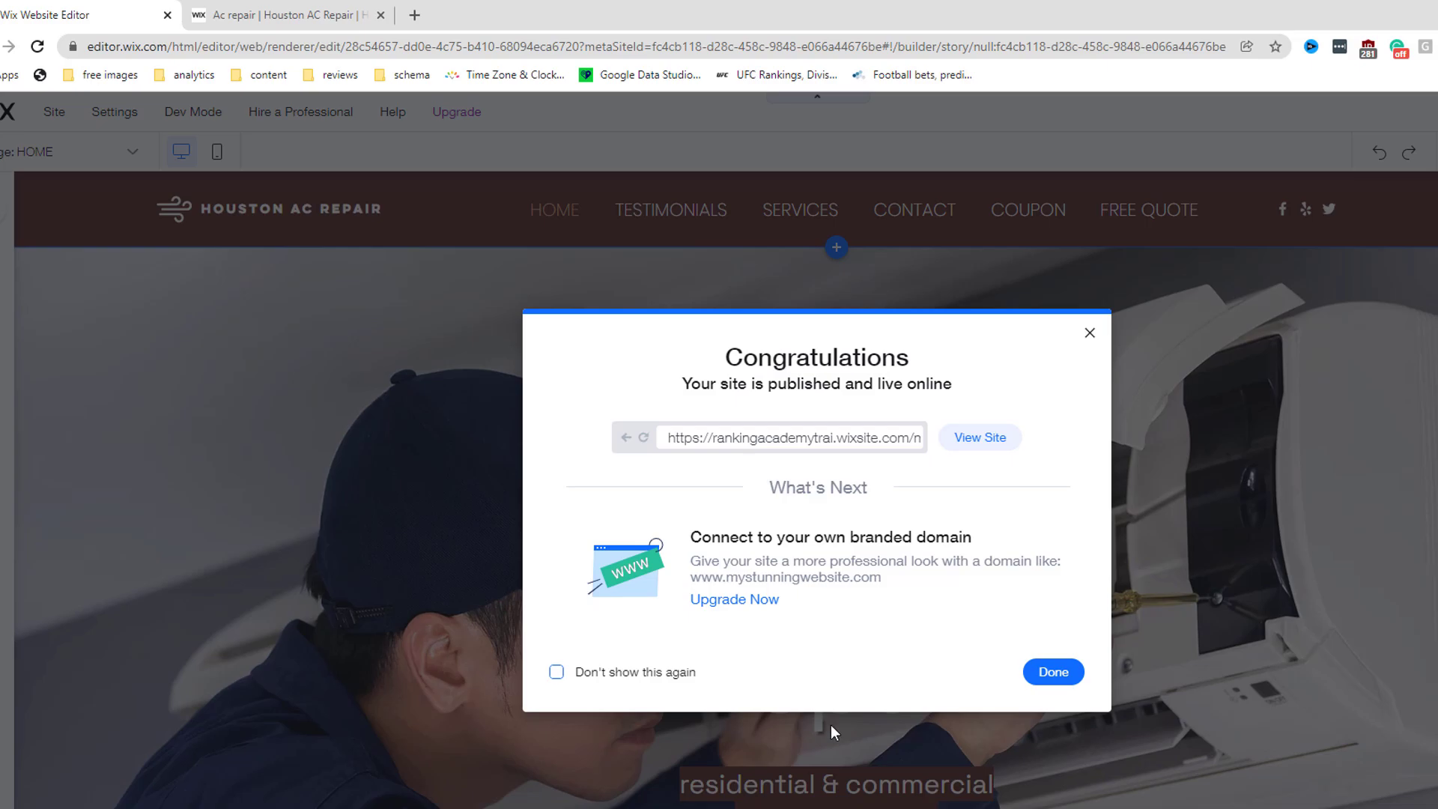
pyautogui.tripleClick(826, 438)
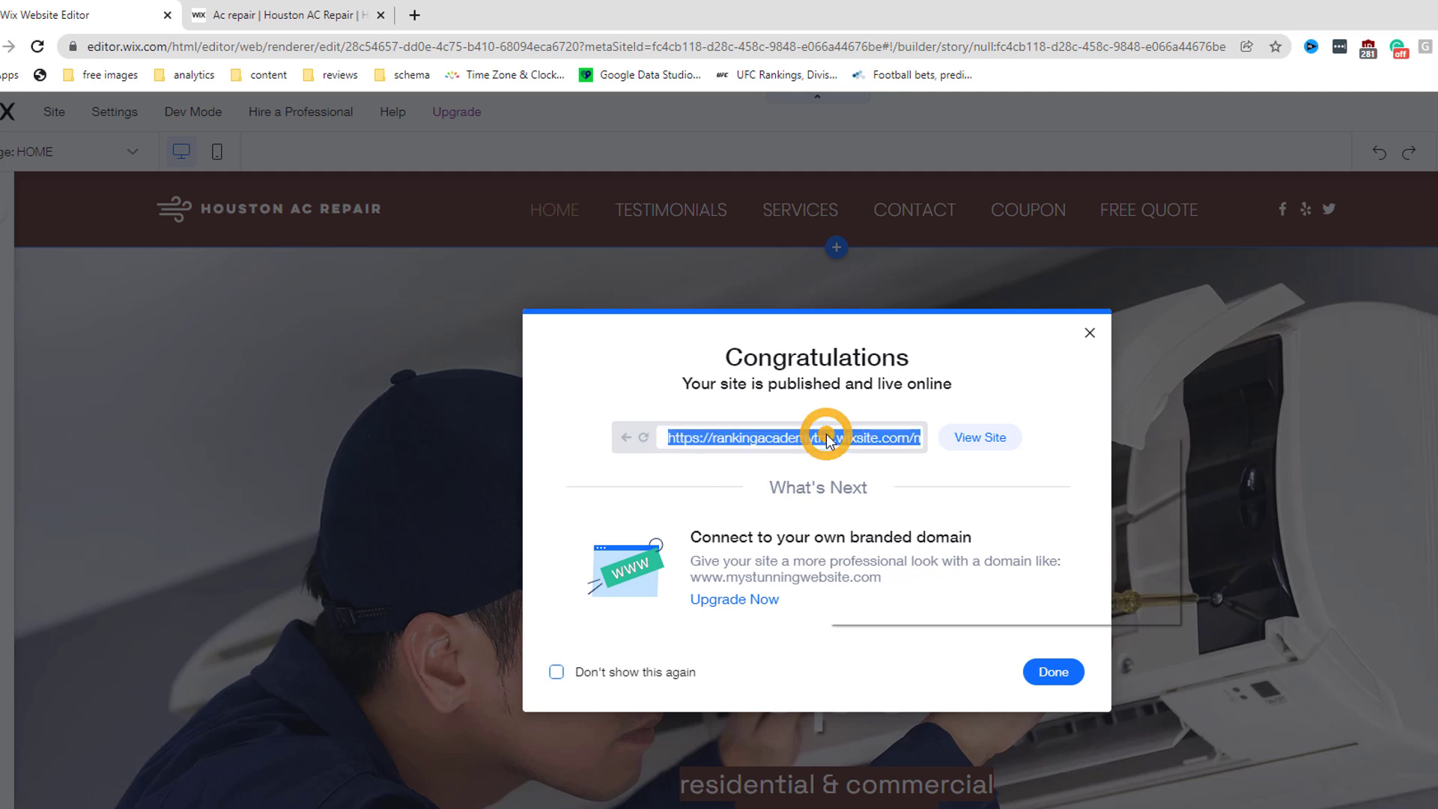
pyautogui.rightClick(826, 437)
pyautogui.click(871, 450)
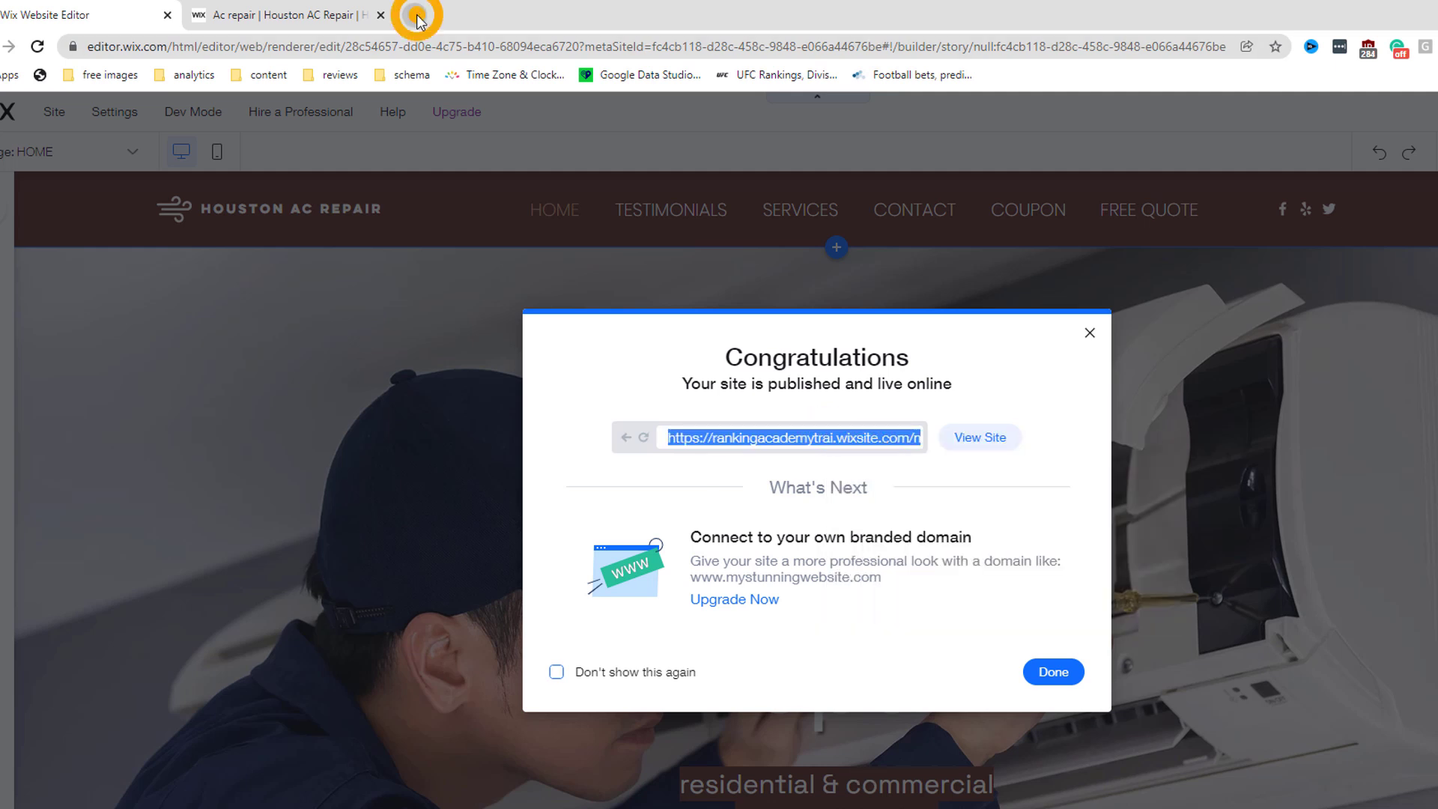
# Step: Load the copied site address in a new browser tab
pyautogui.click(416, 17)
pyautogui.click(482, 42)
pyautogui.rightClick(483, 43)
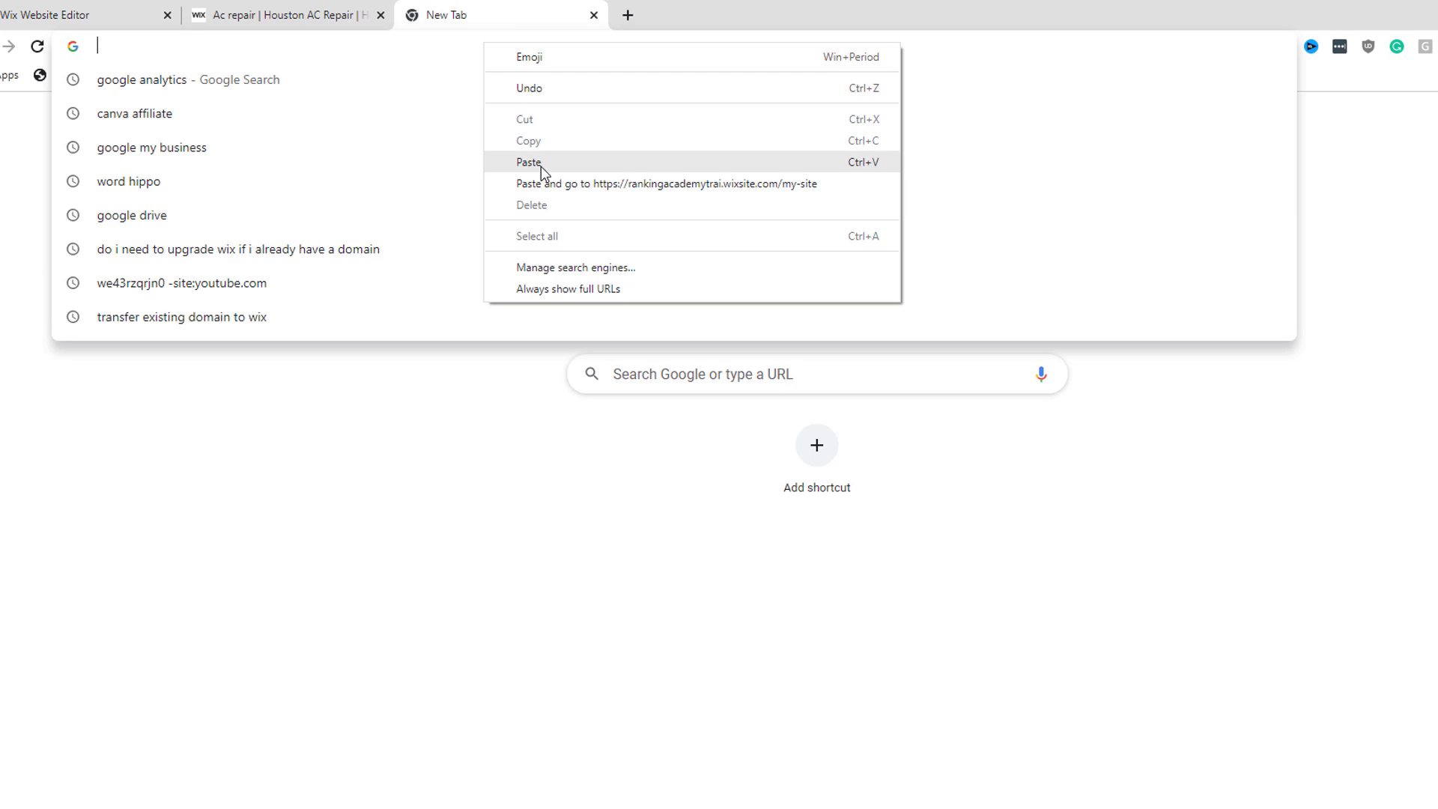
pyautogui.click(541, 166)
pyautogui.press('Return')
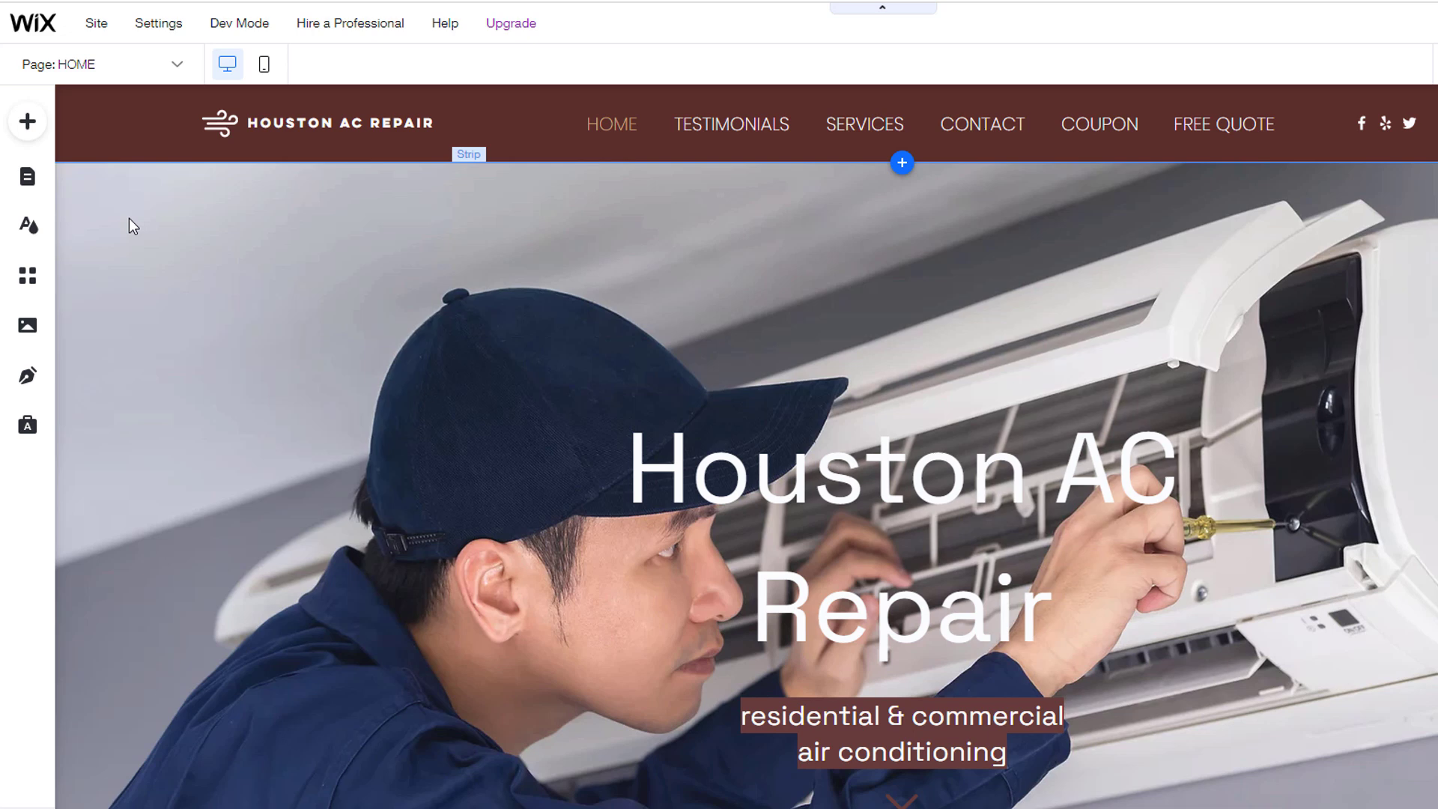
# Step: Go to the site dashboard and open Settings > Website settings
pyautogui.moveTo(97, 24)
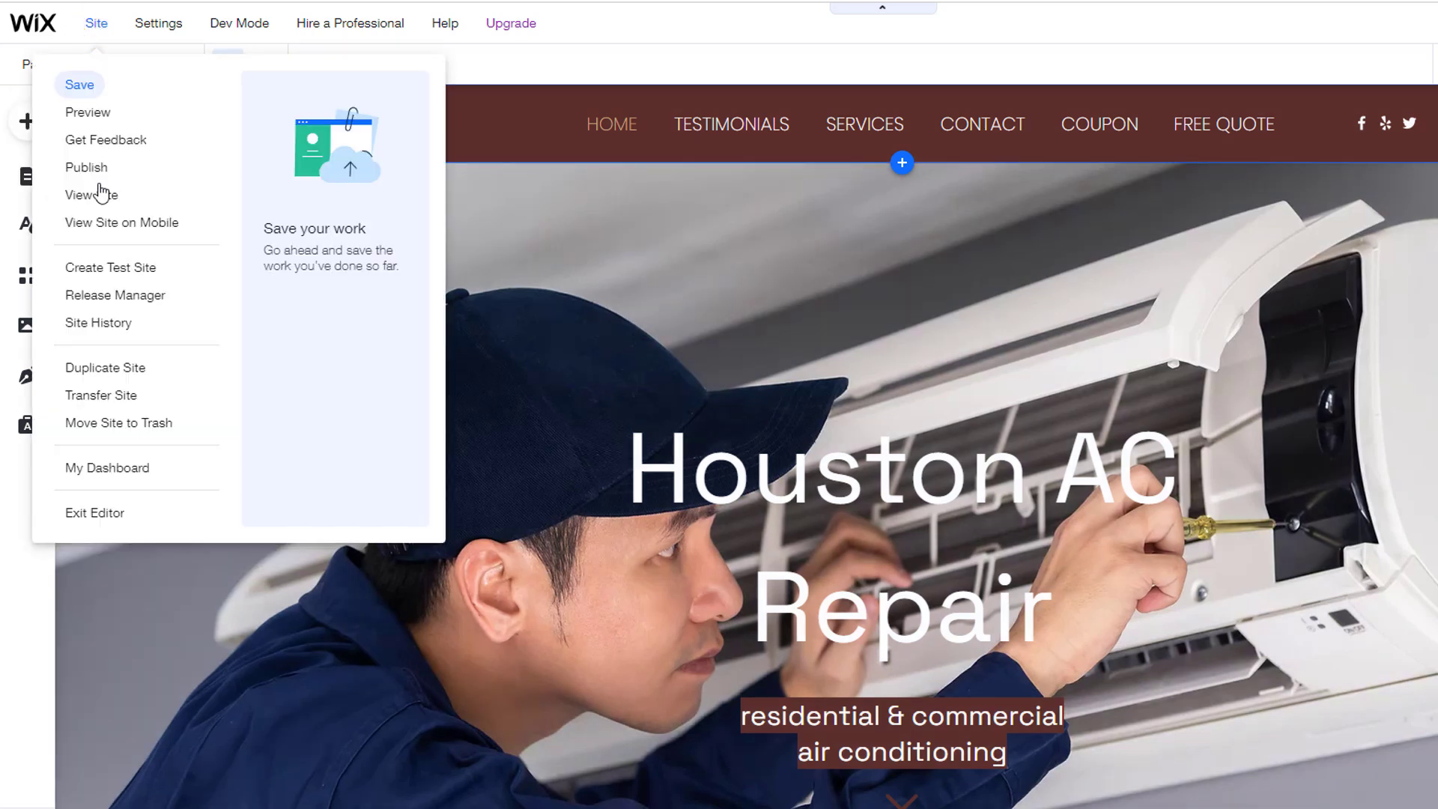
pyautogui.click(120, 468)
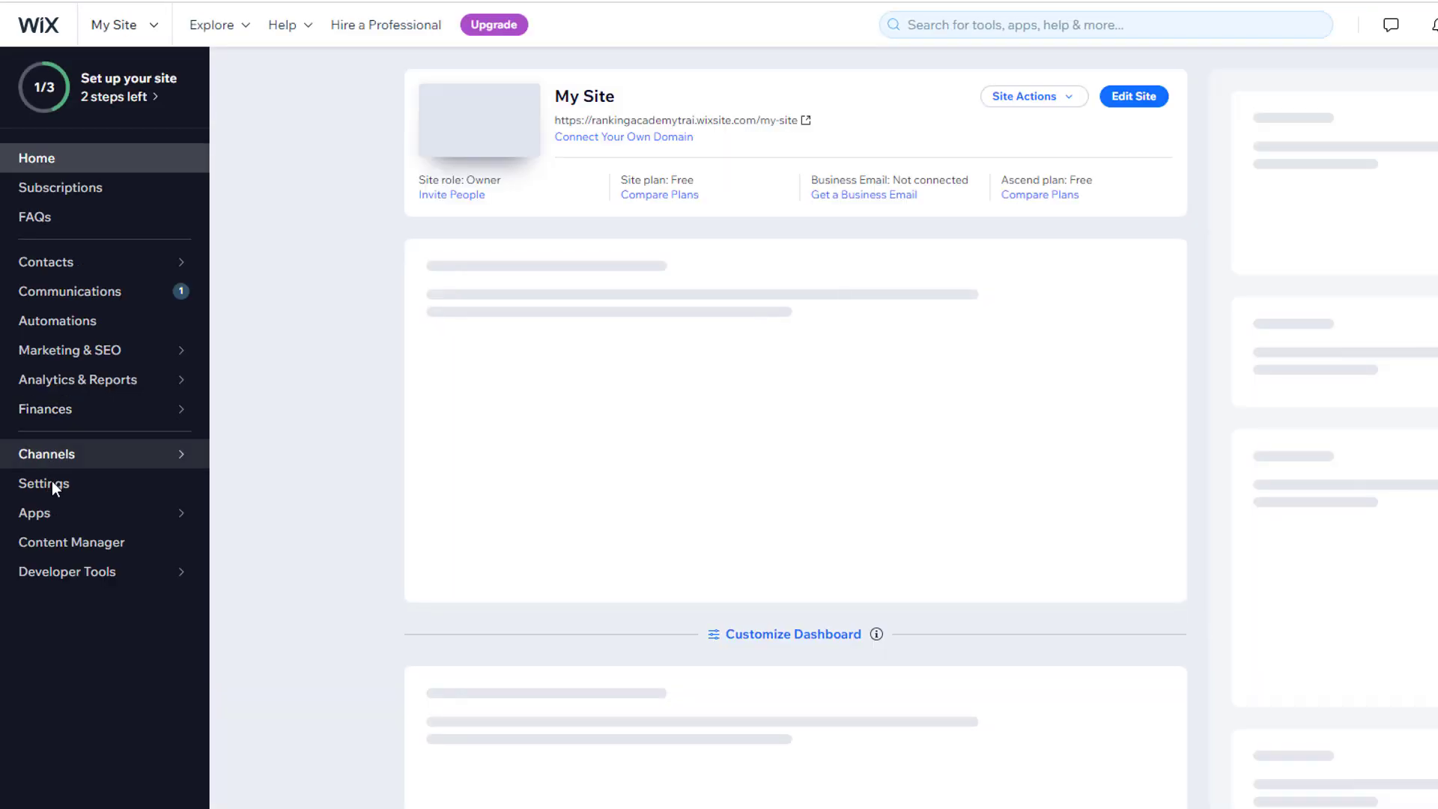
pyautogui.click(49, 486)
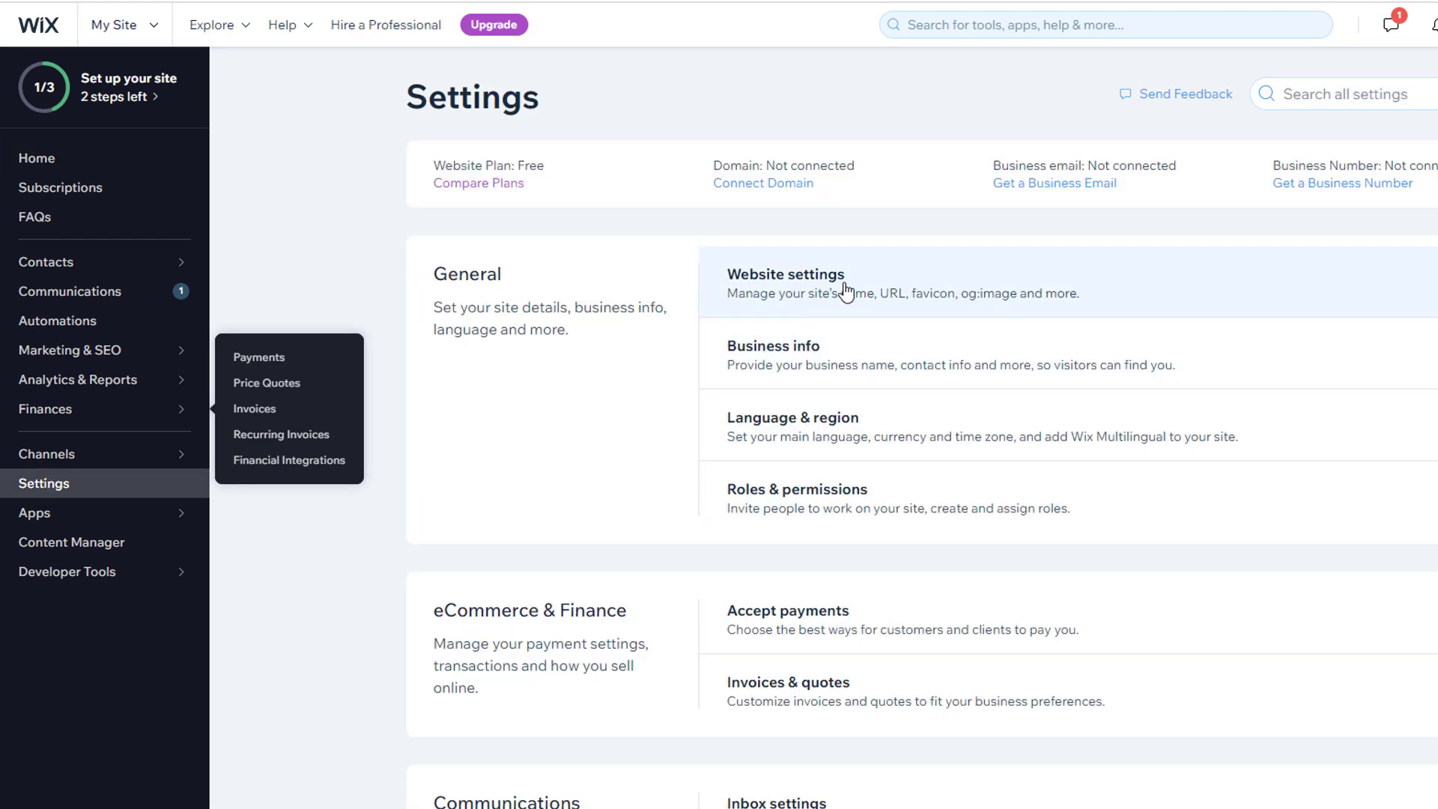
pyautogui.click(847, 291)
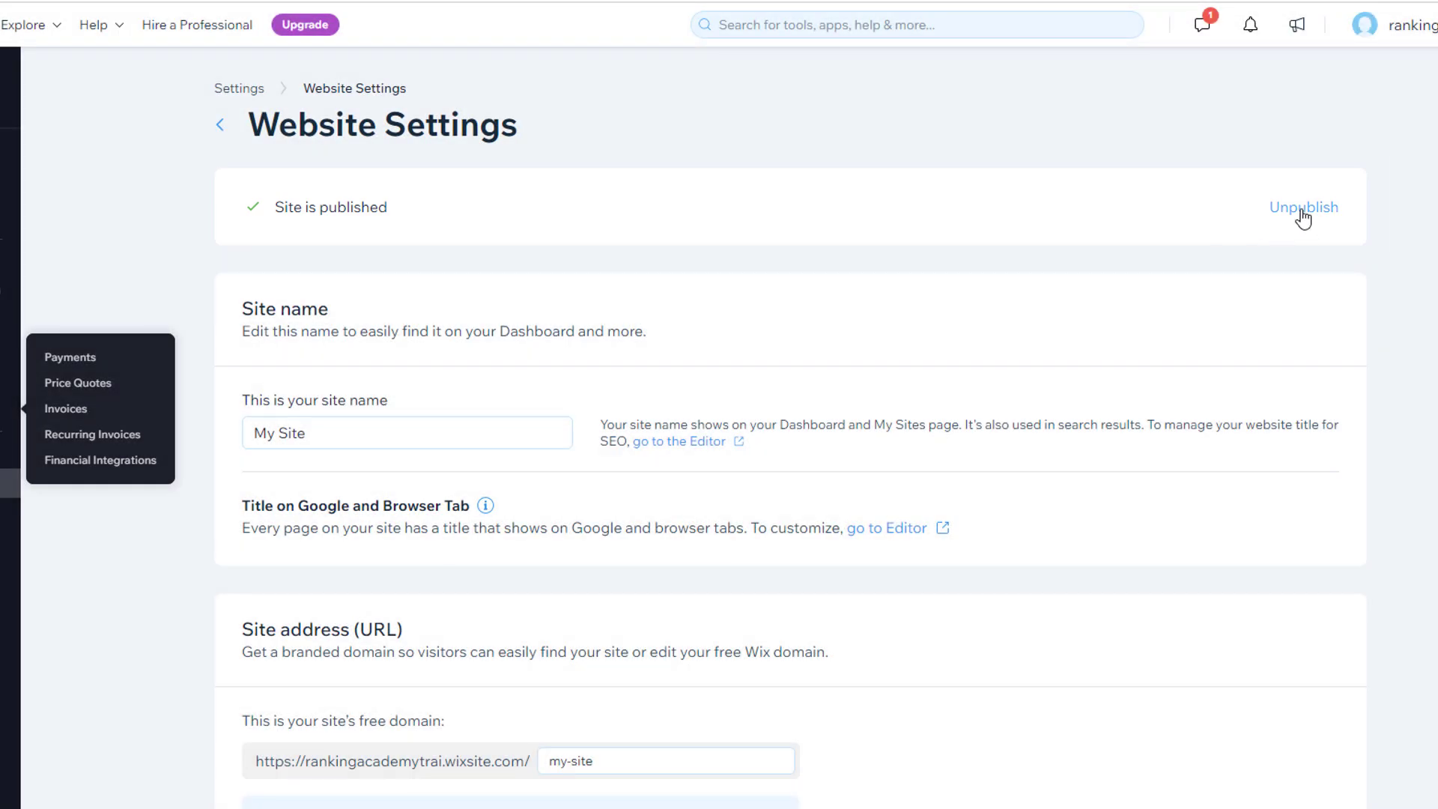
# Step: Unpublish the 'My Site' site from Website Settings, confirming in the dialog
pyautogui.click(1303, 217)
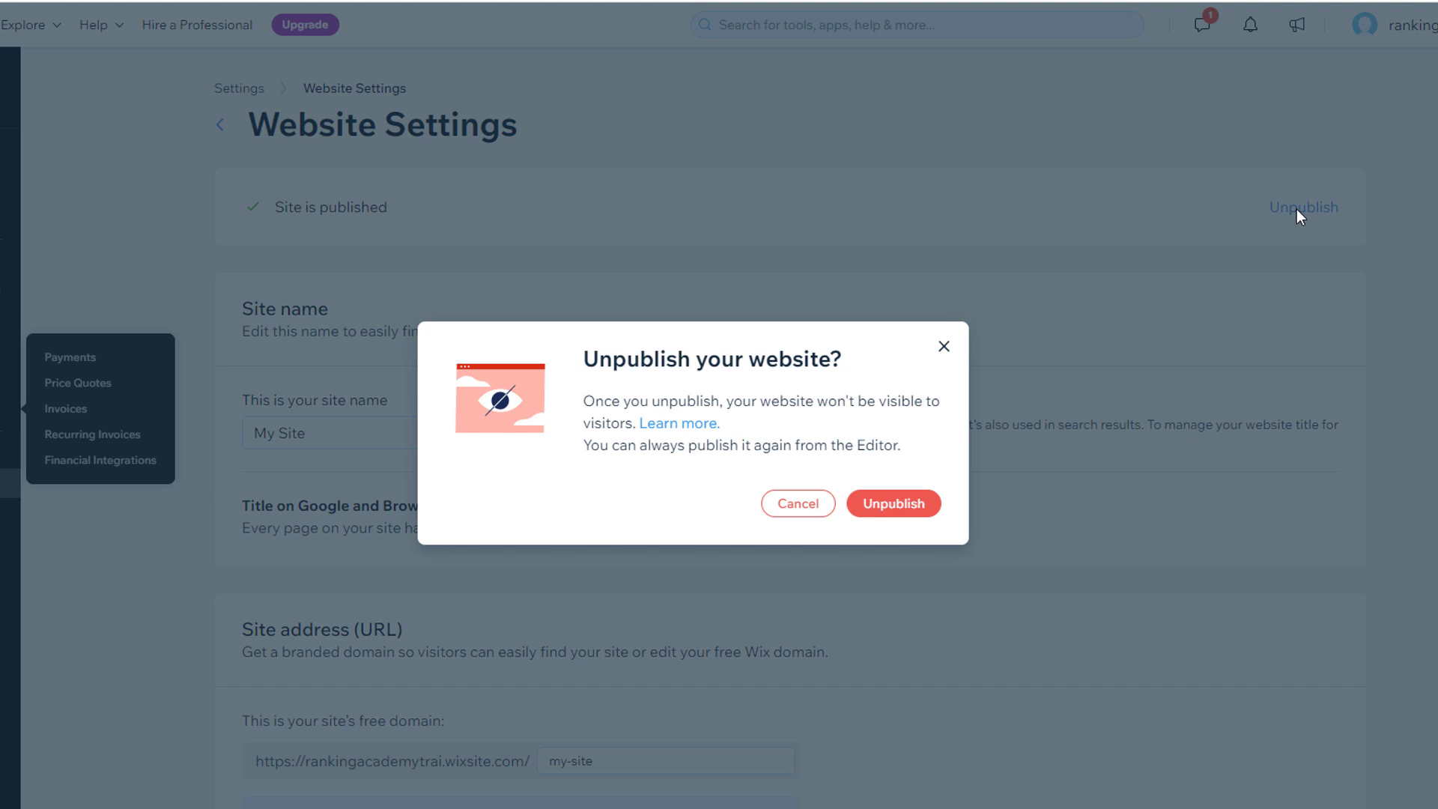
pyautogui.click(884, 507)
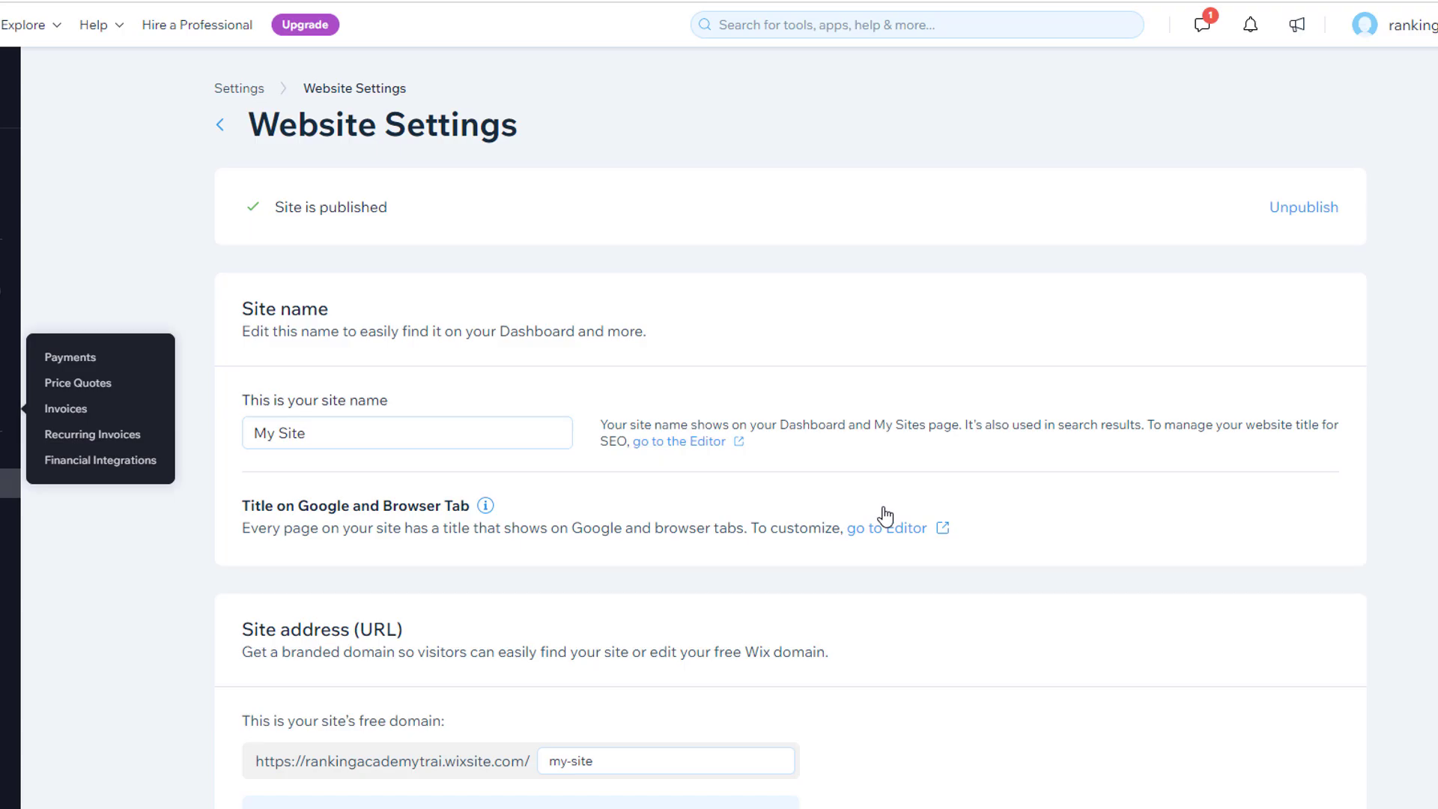